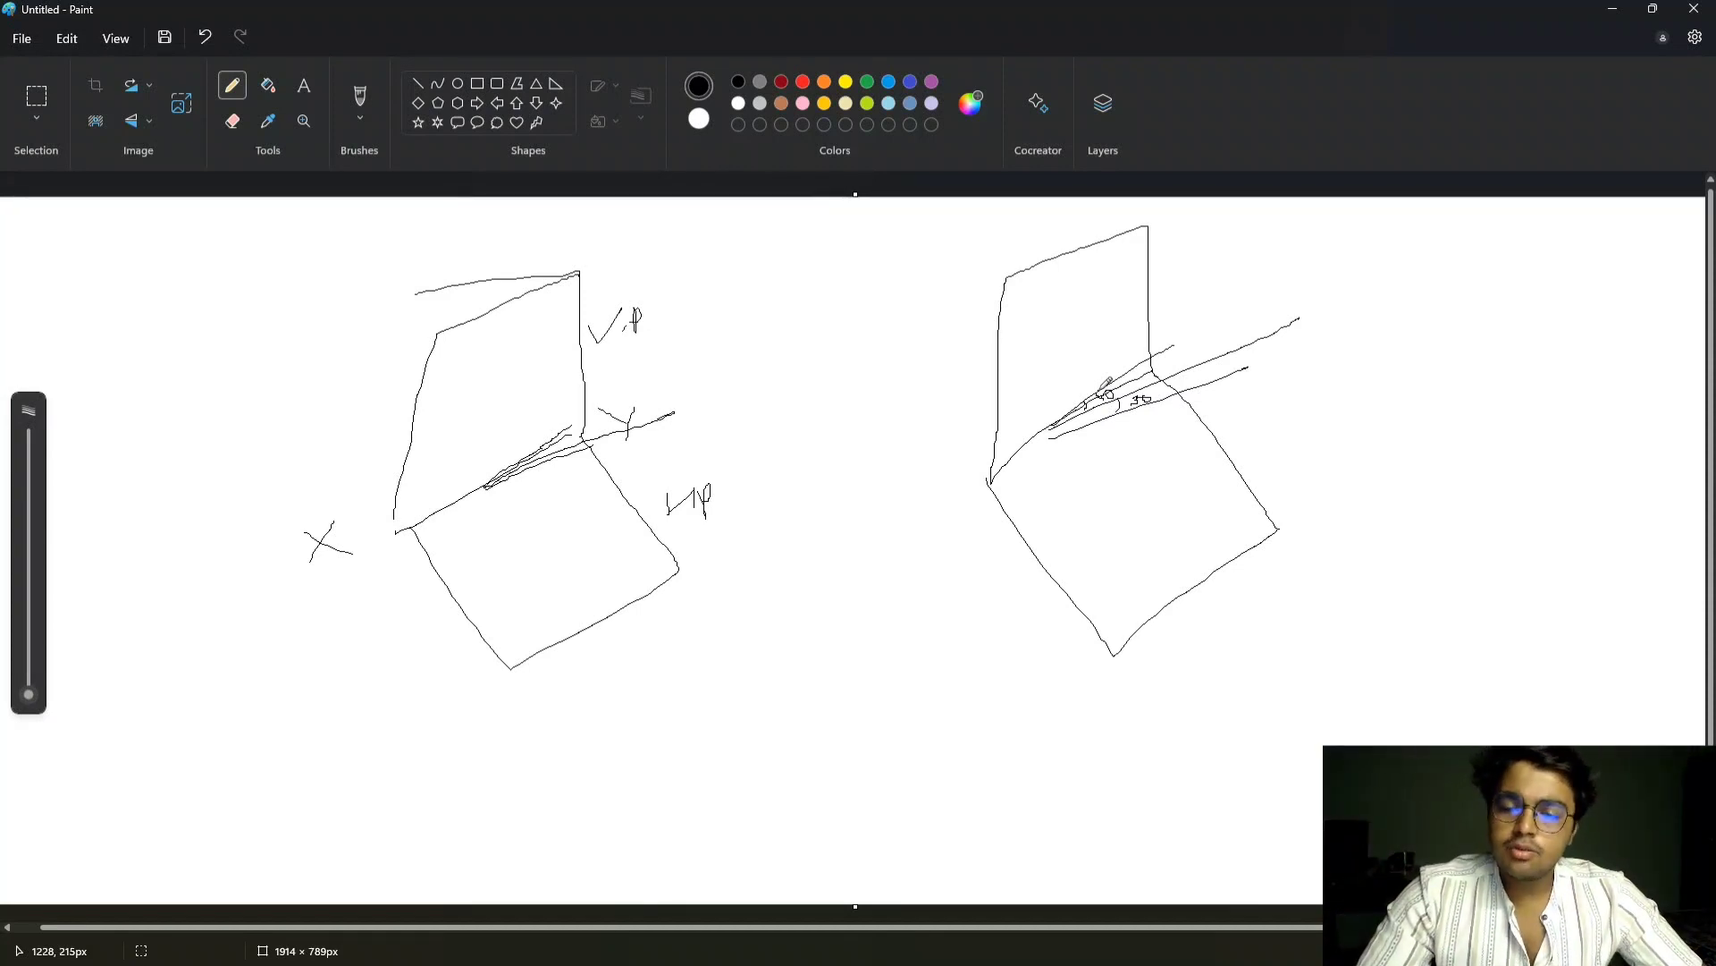
- Switch to the AutoCAD drawing and erase the two inclined lines and the long horizontal line
key("alt+Tab")
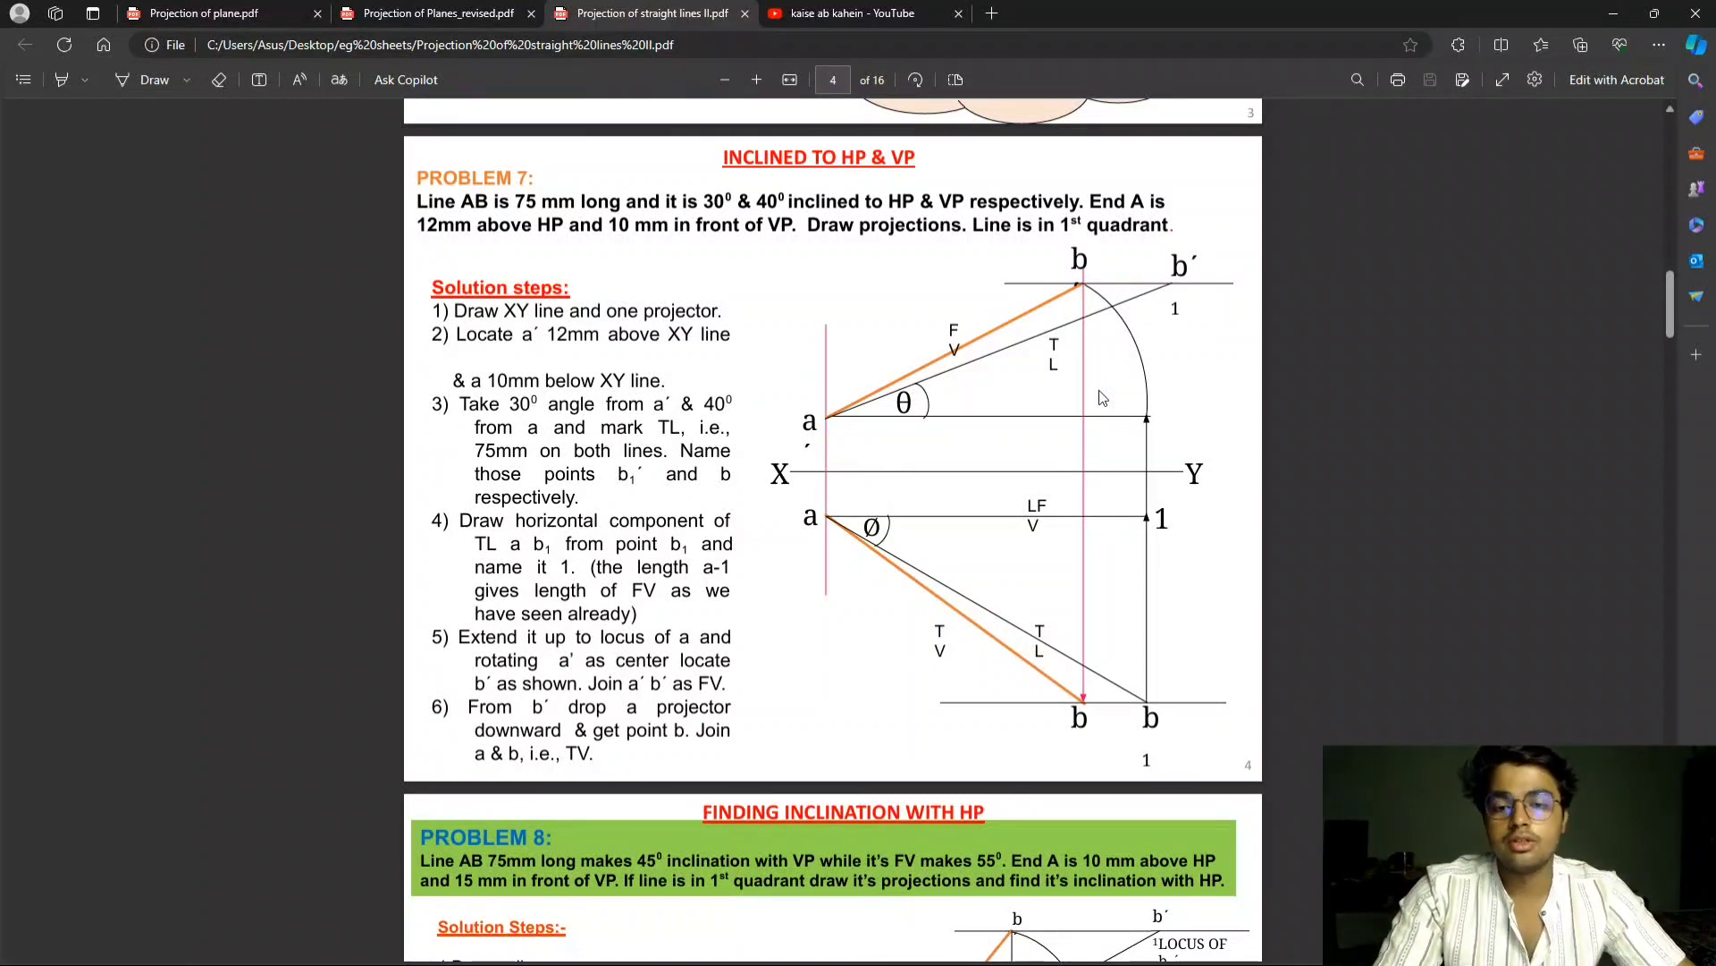
key("alt+Tab")
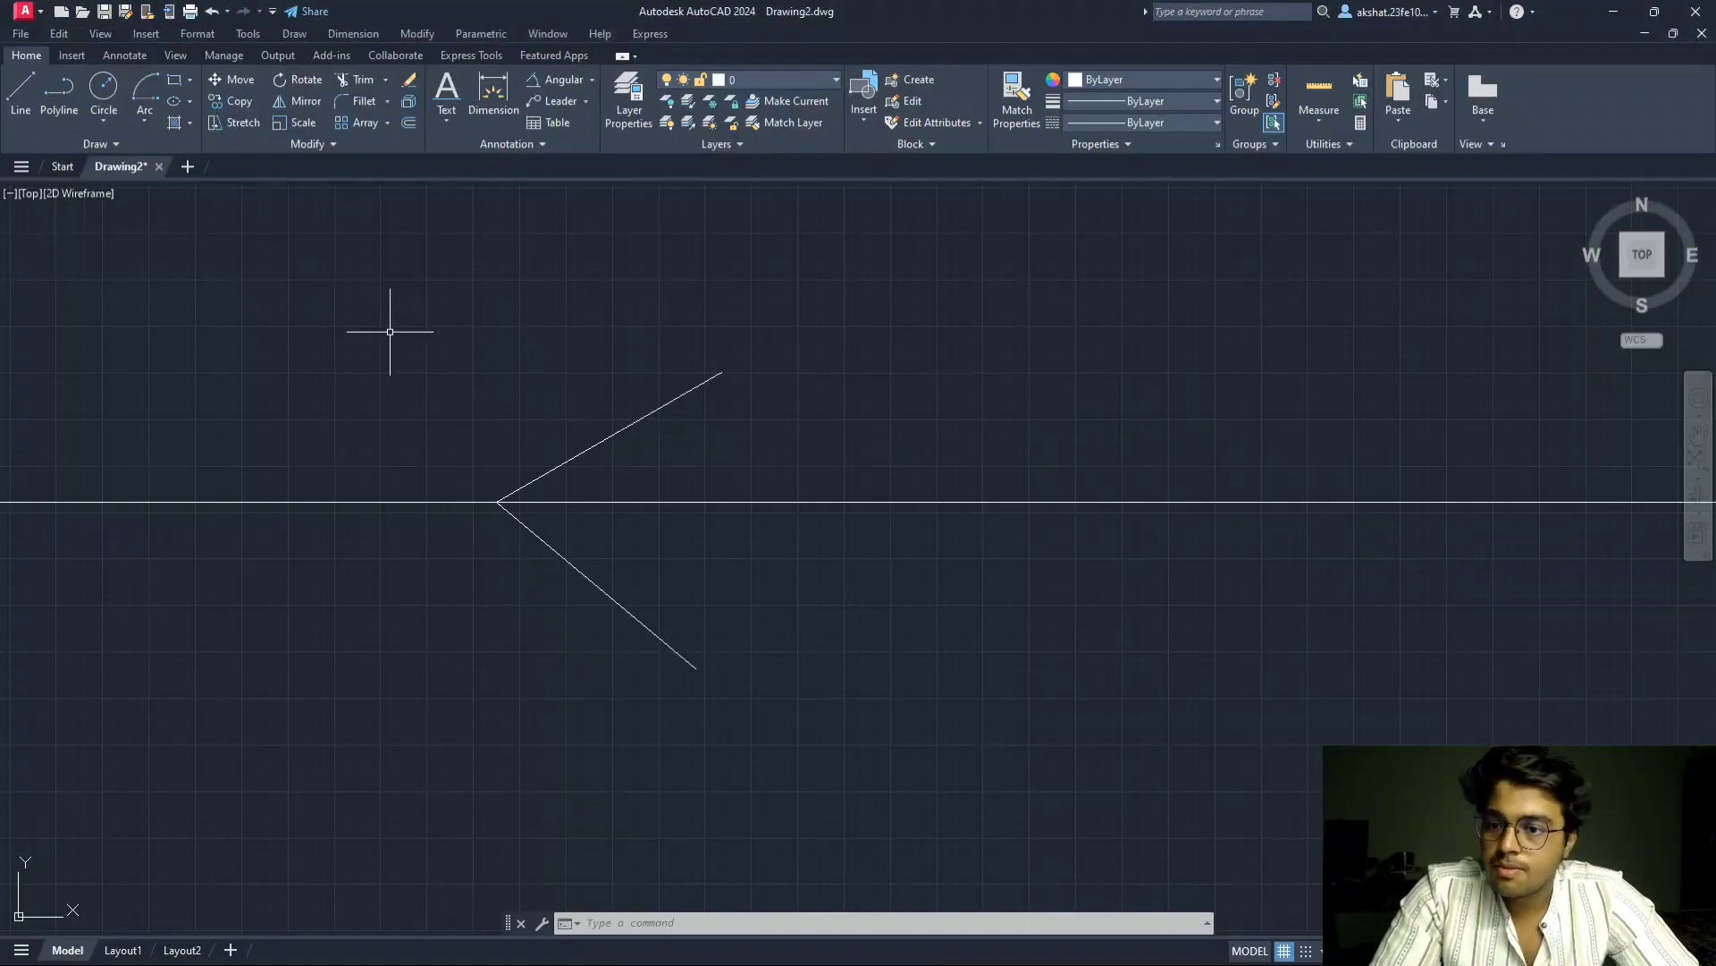
scroll(390, 331, "down", 4)
left_click(527, 401)
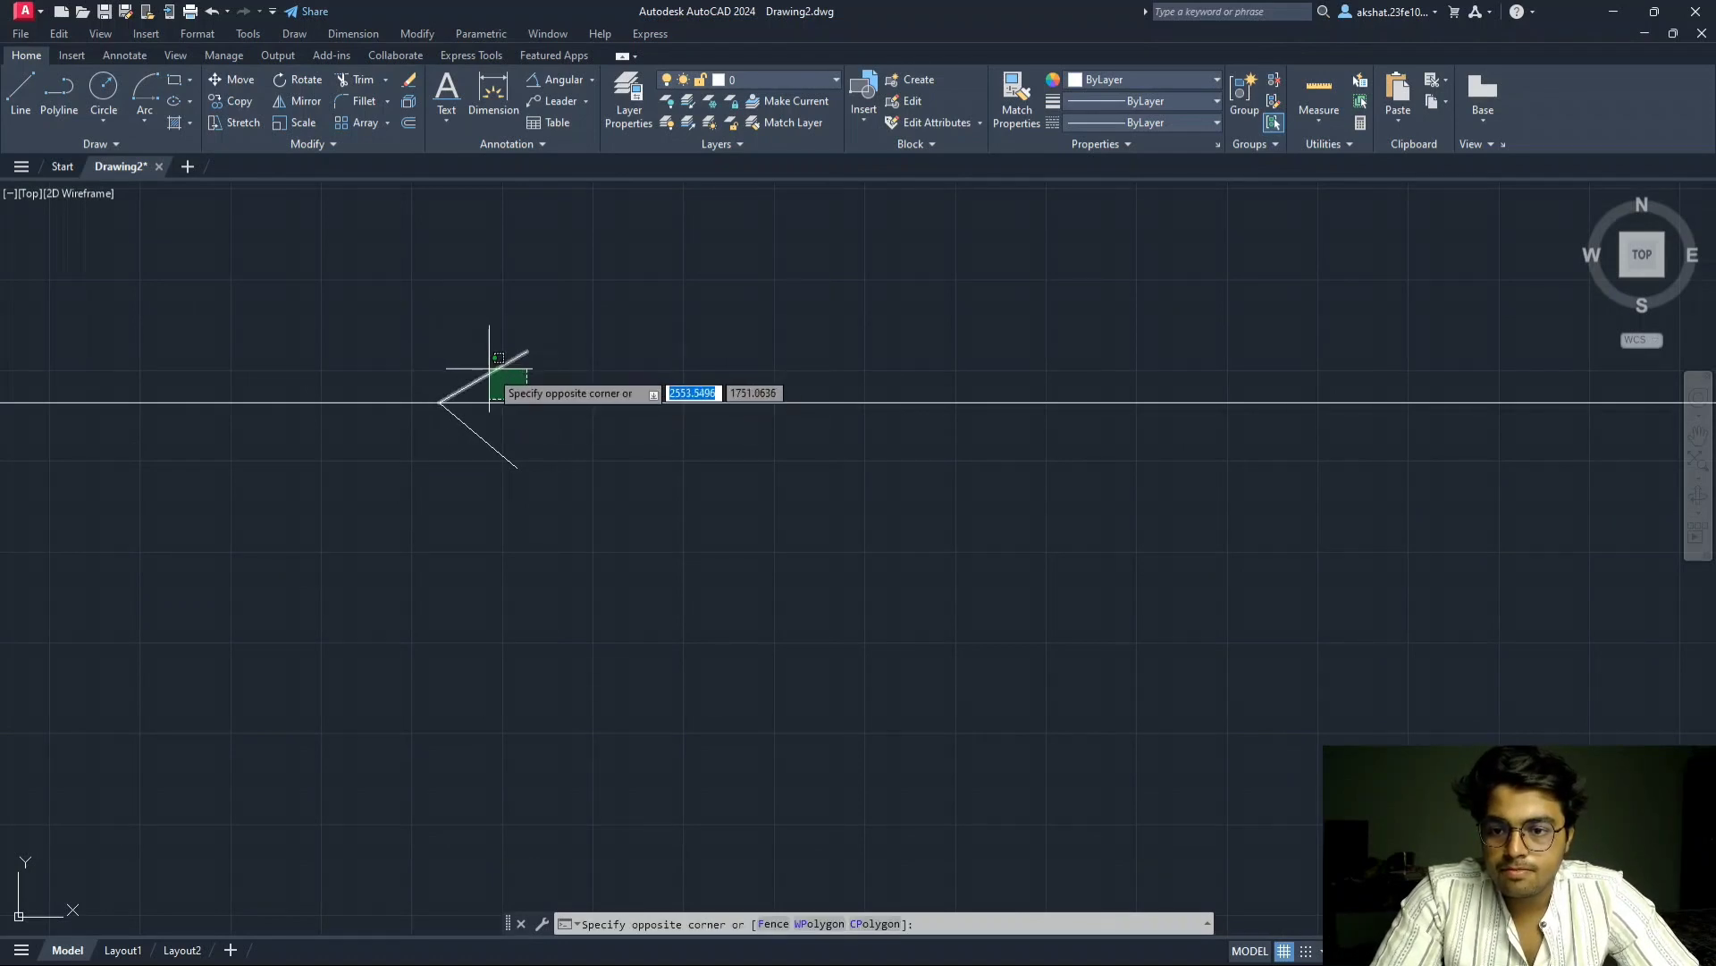
left_click(486, 366)
left_click(490, 402)
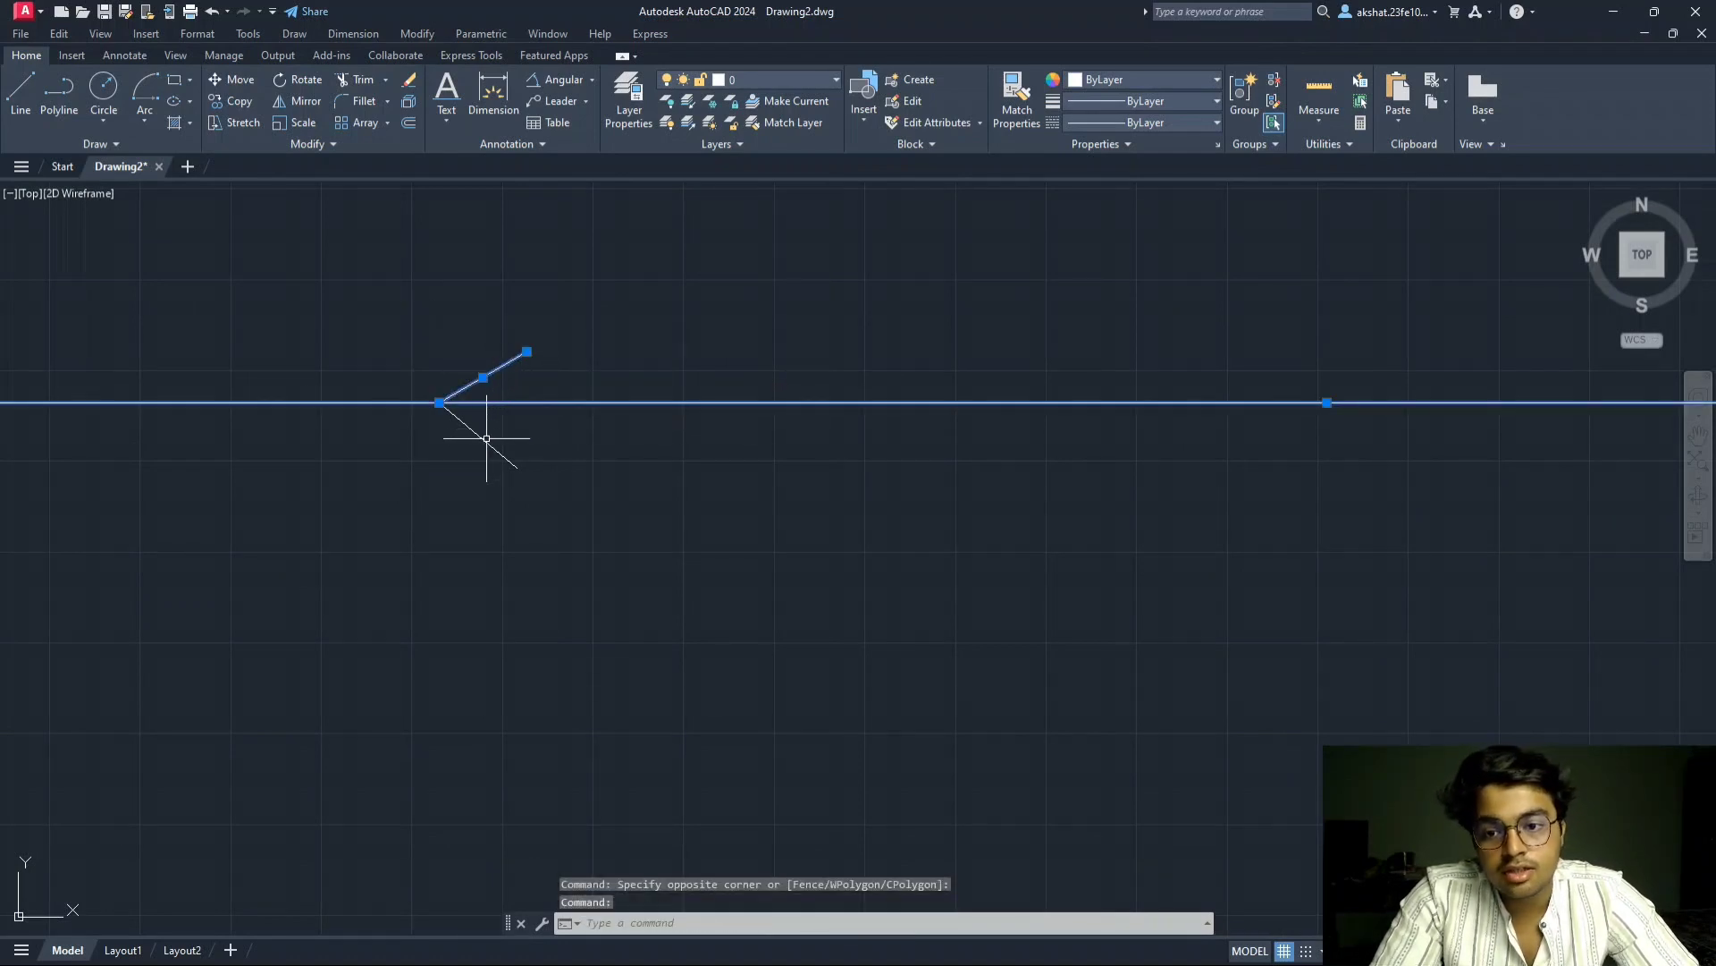
left_click(487, 438)
key("Delete")
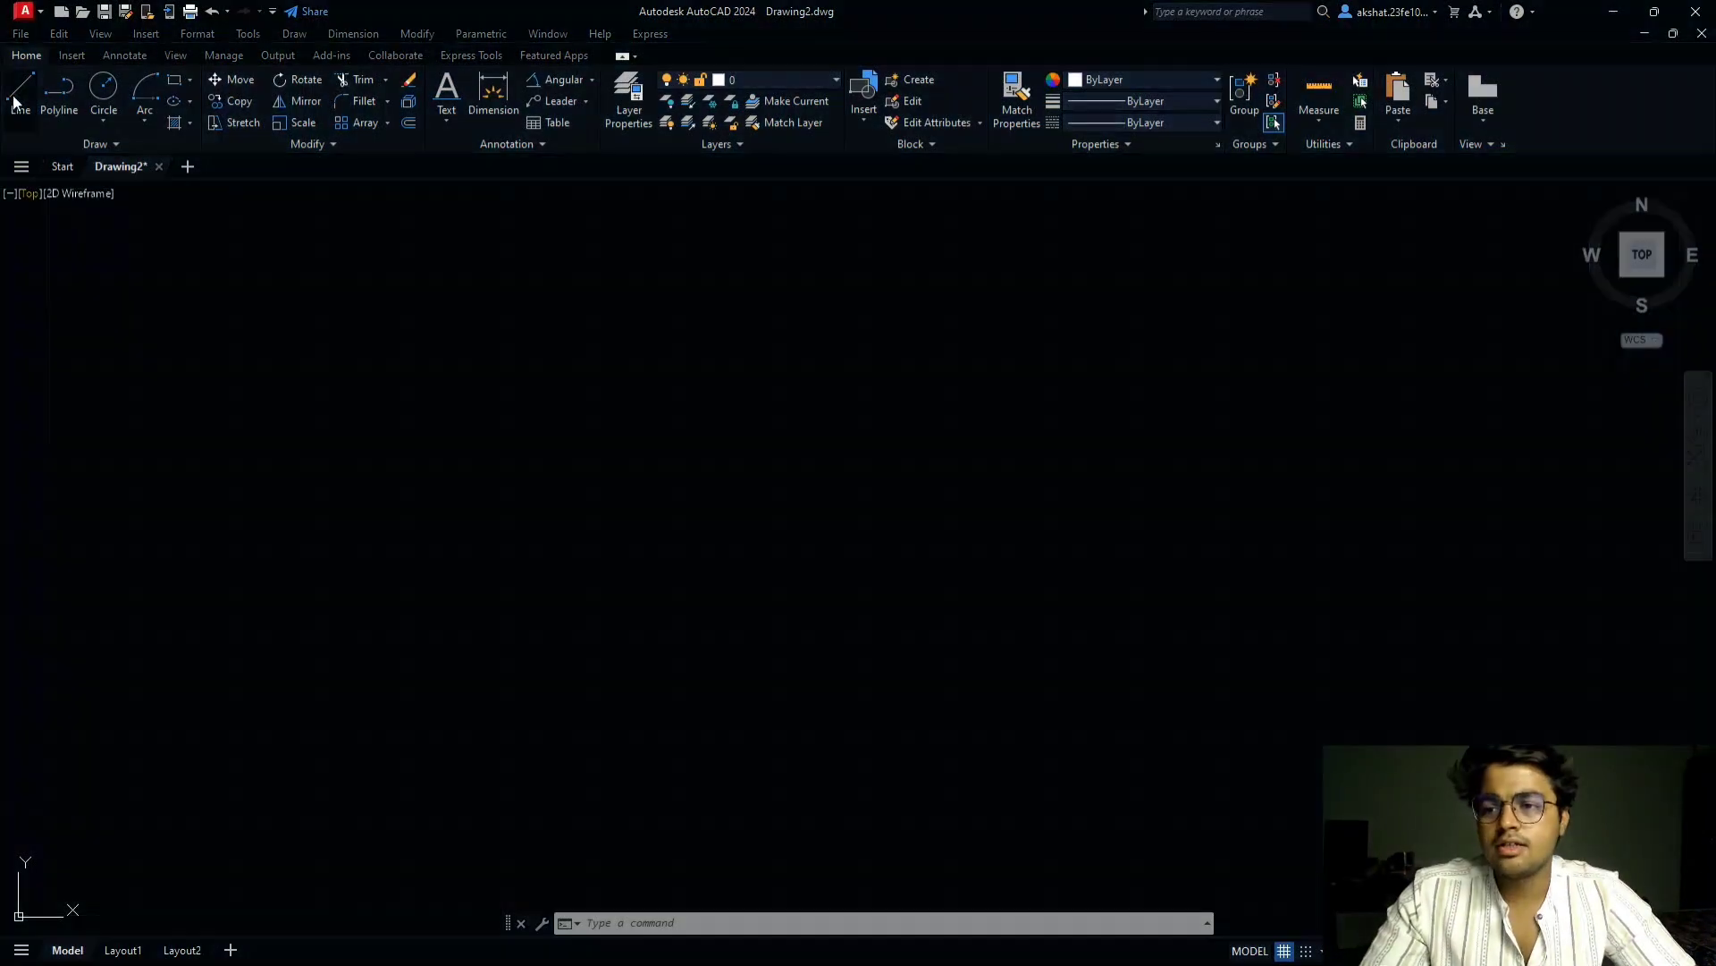
left_click(20, 94)
key("alt+Tab")
key("alt+Tab")
key("alt+Tab")
left_click_drag(1319, 685, 1339, 732)
key("alt+Tab")
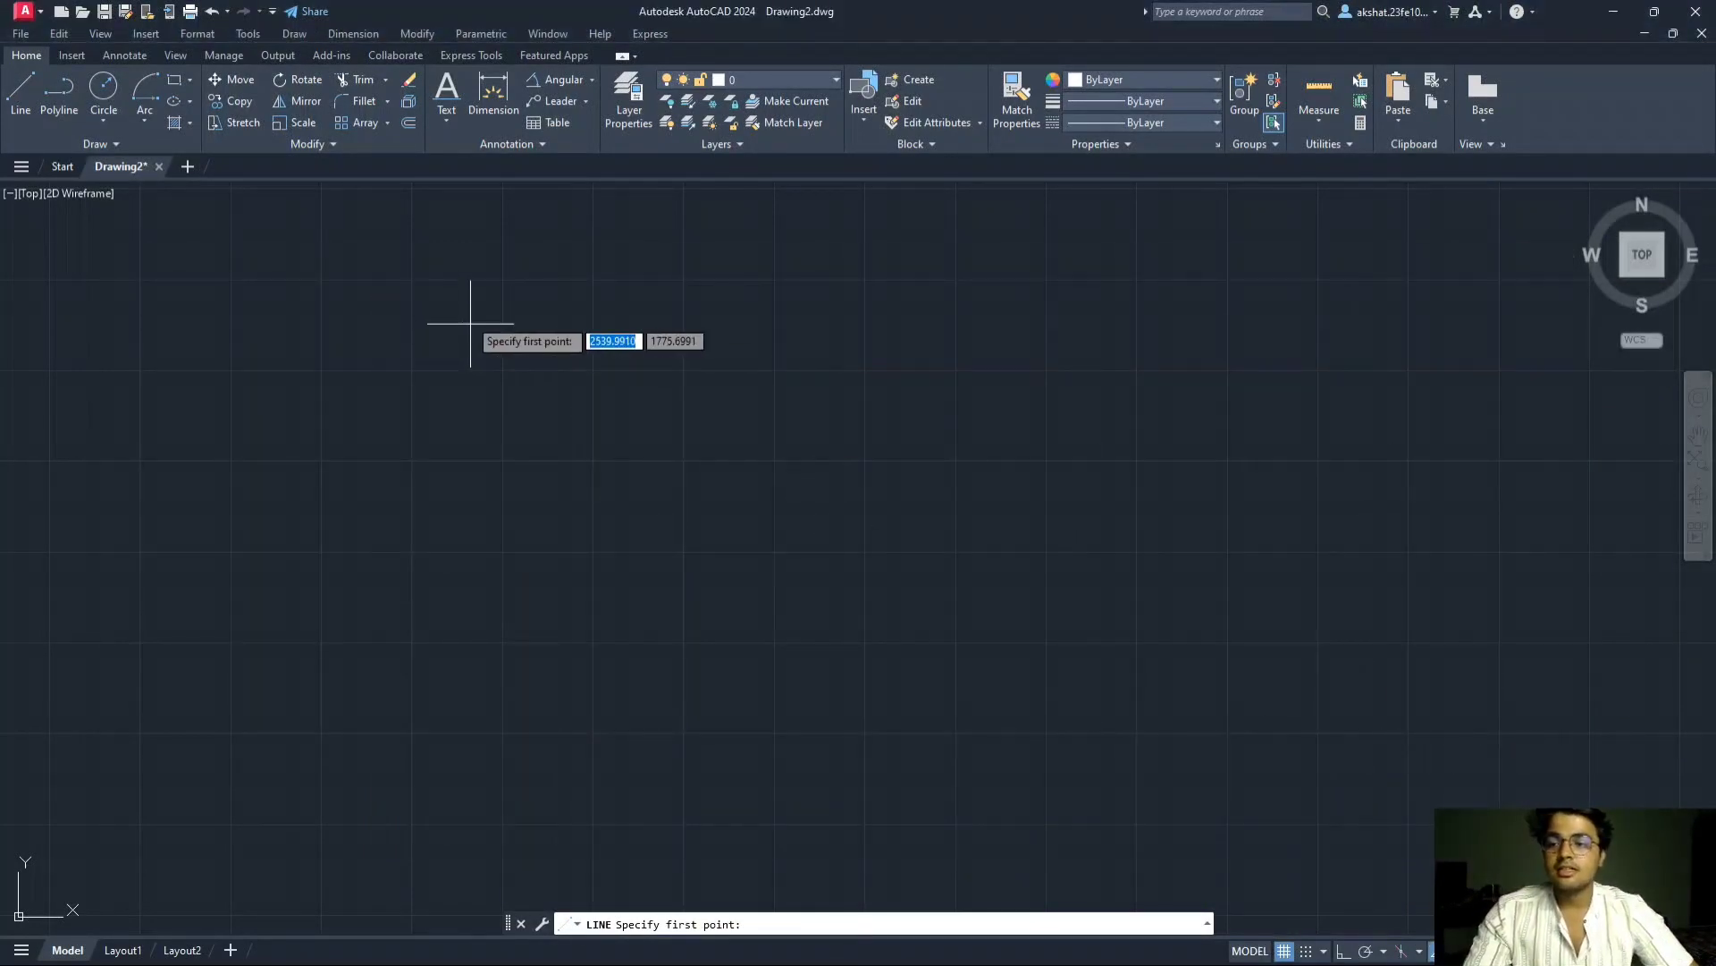
- Draw a horizontal XY reference line 200 mm long with Ortho turned on
left_click(19, 94)
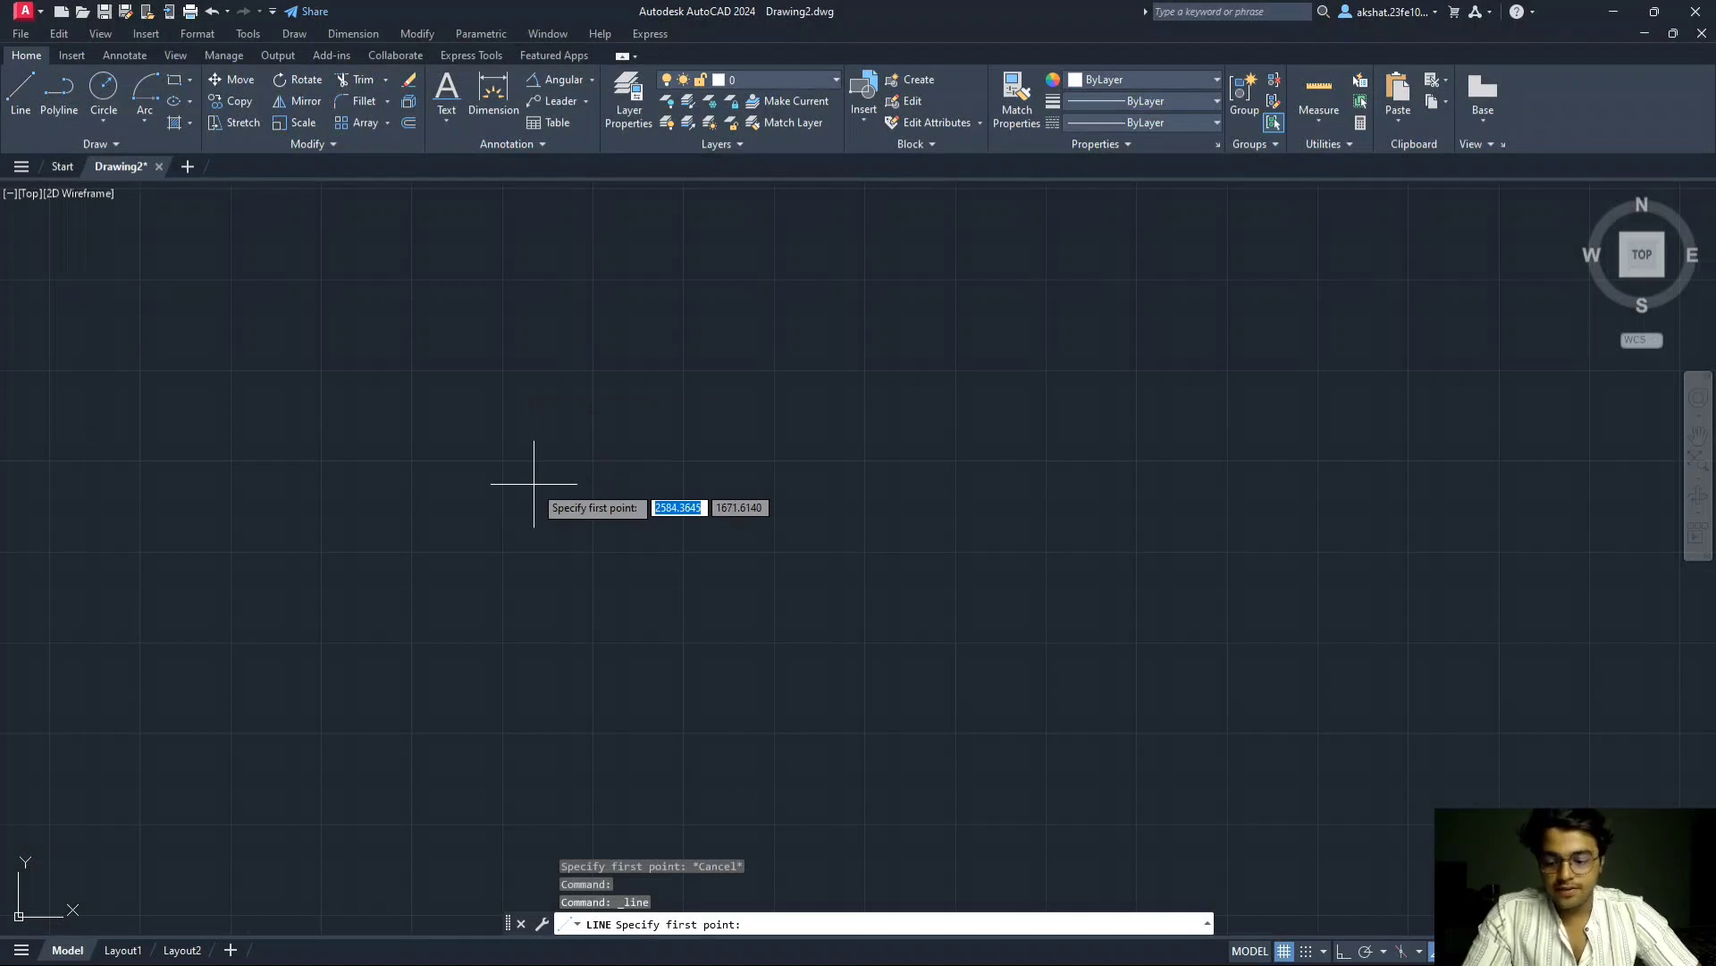
key("F8")
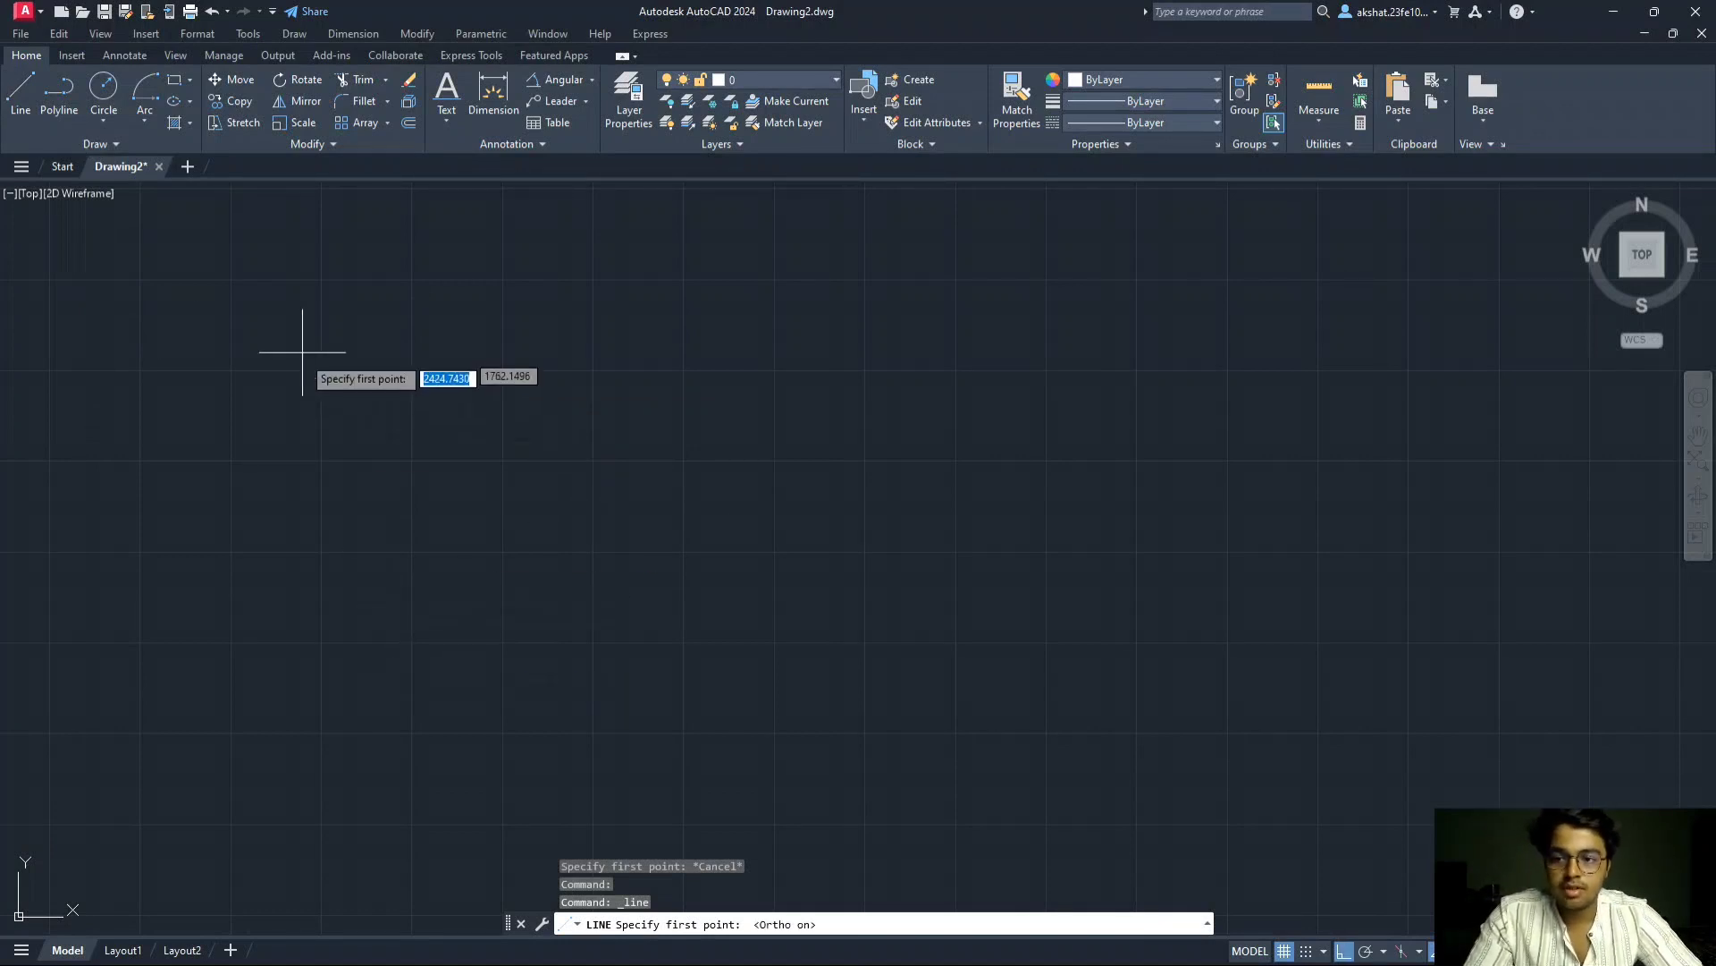
left_click(427, 533)
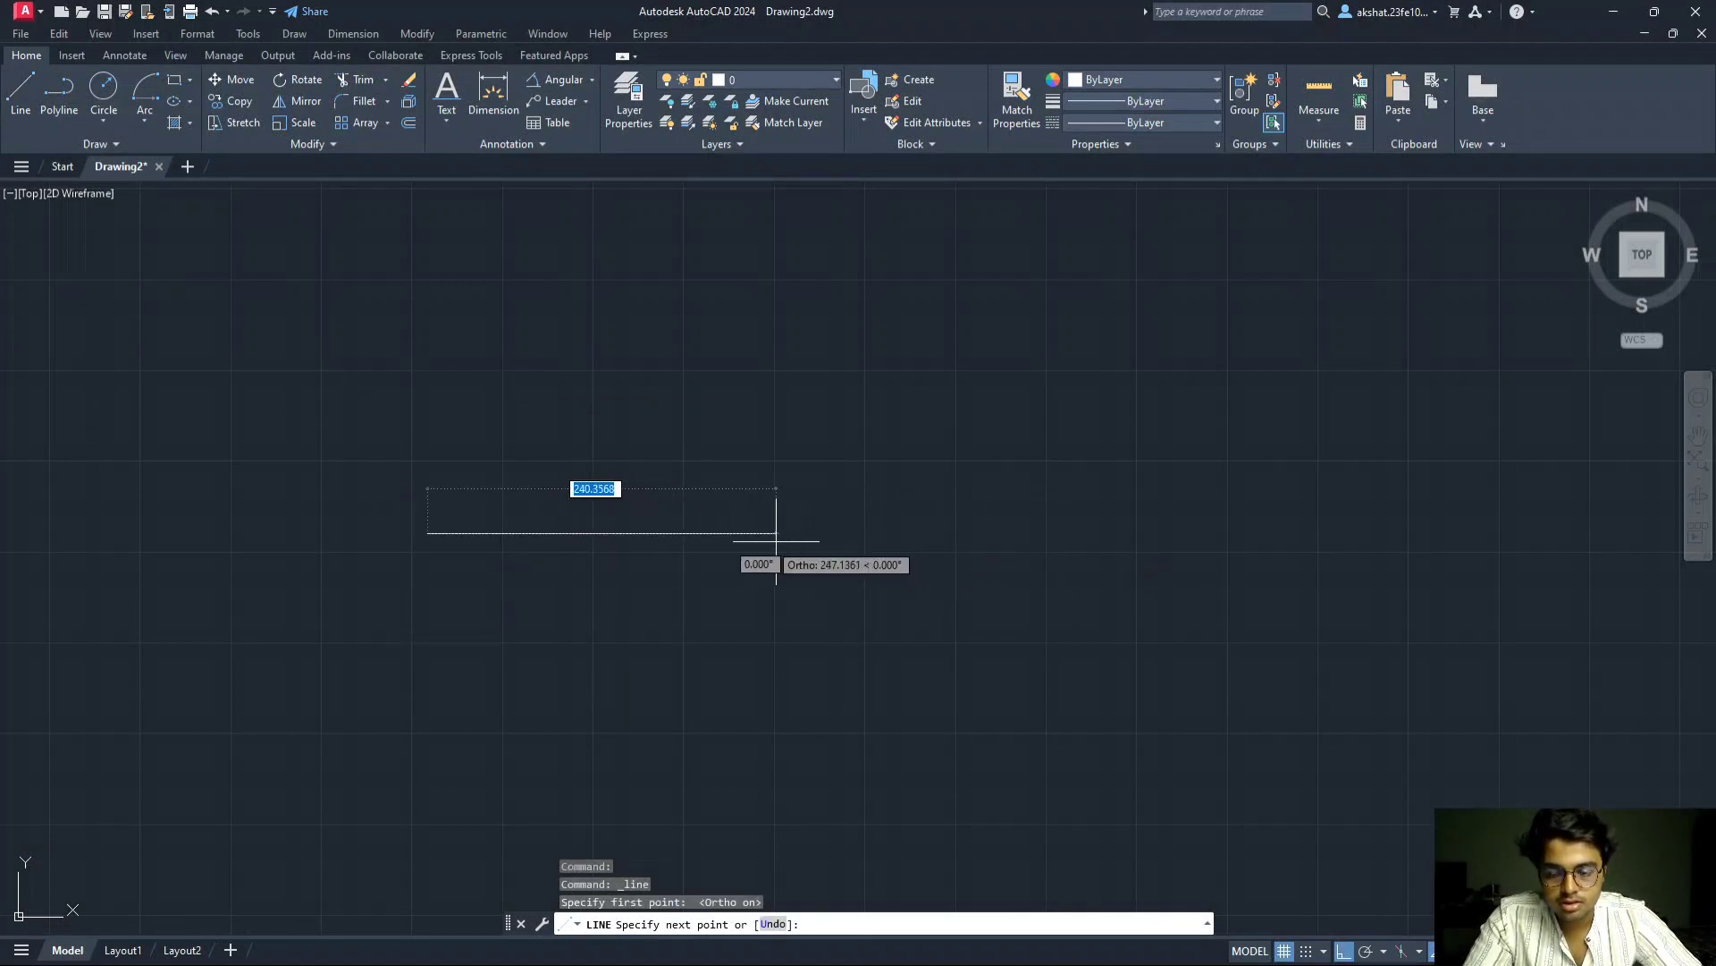
type("200")
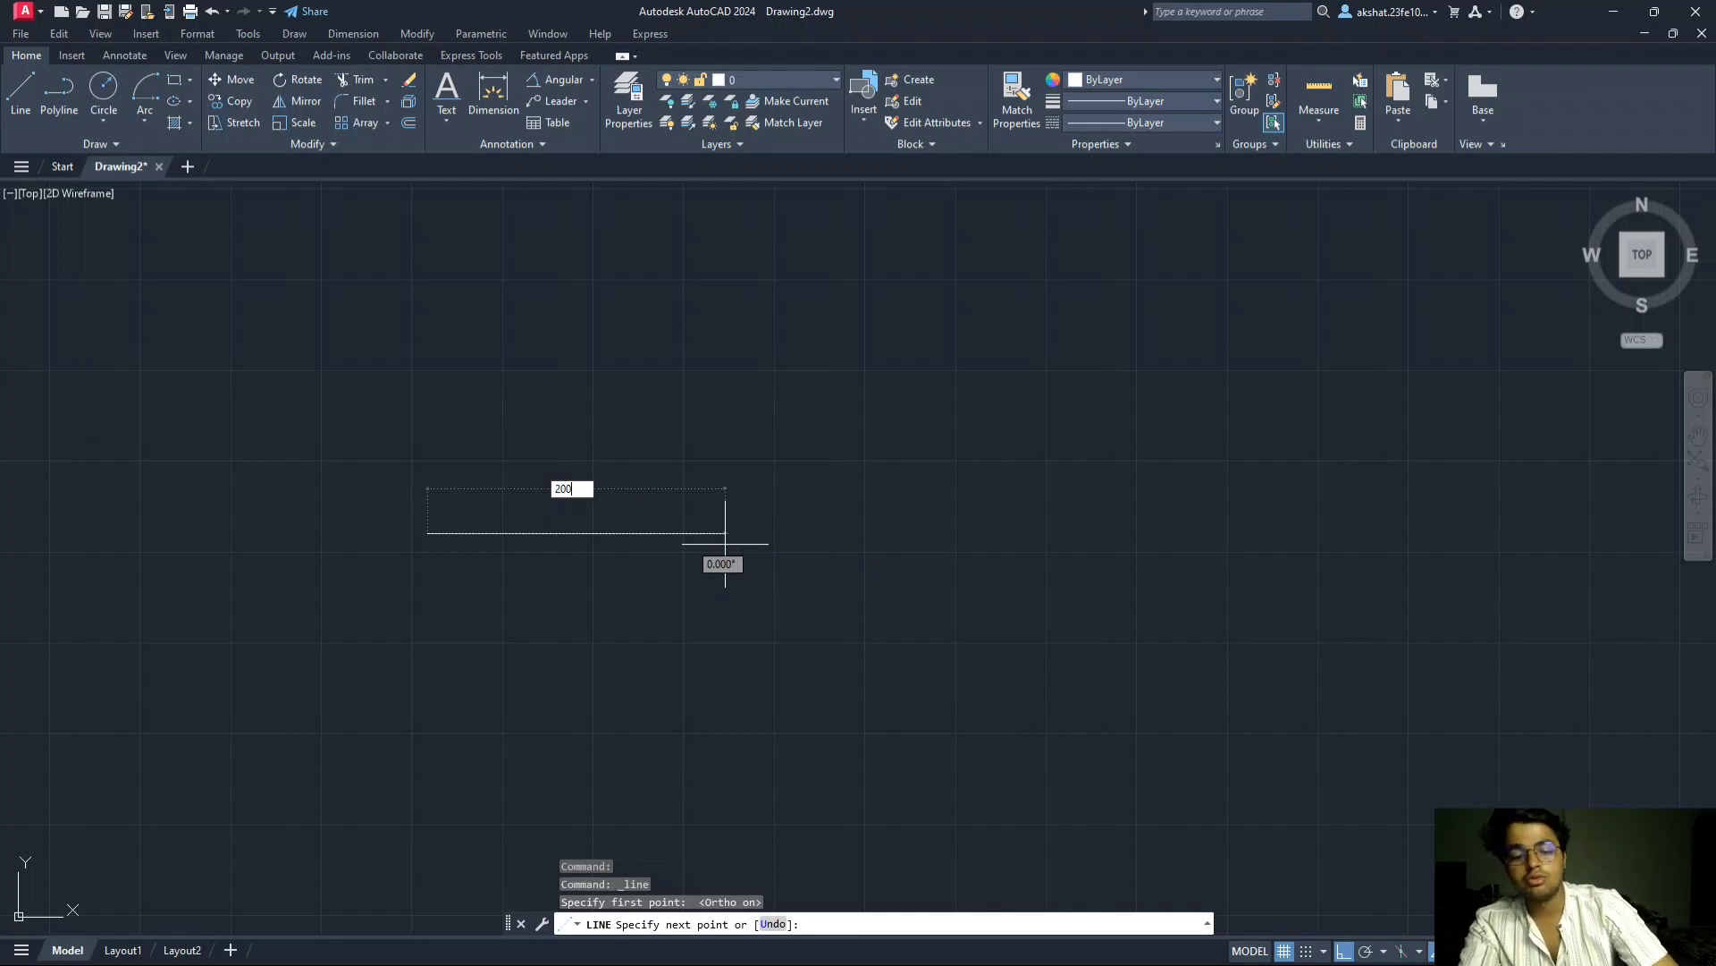
key("Return")
key("Escape")
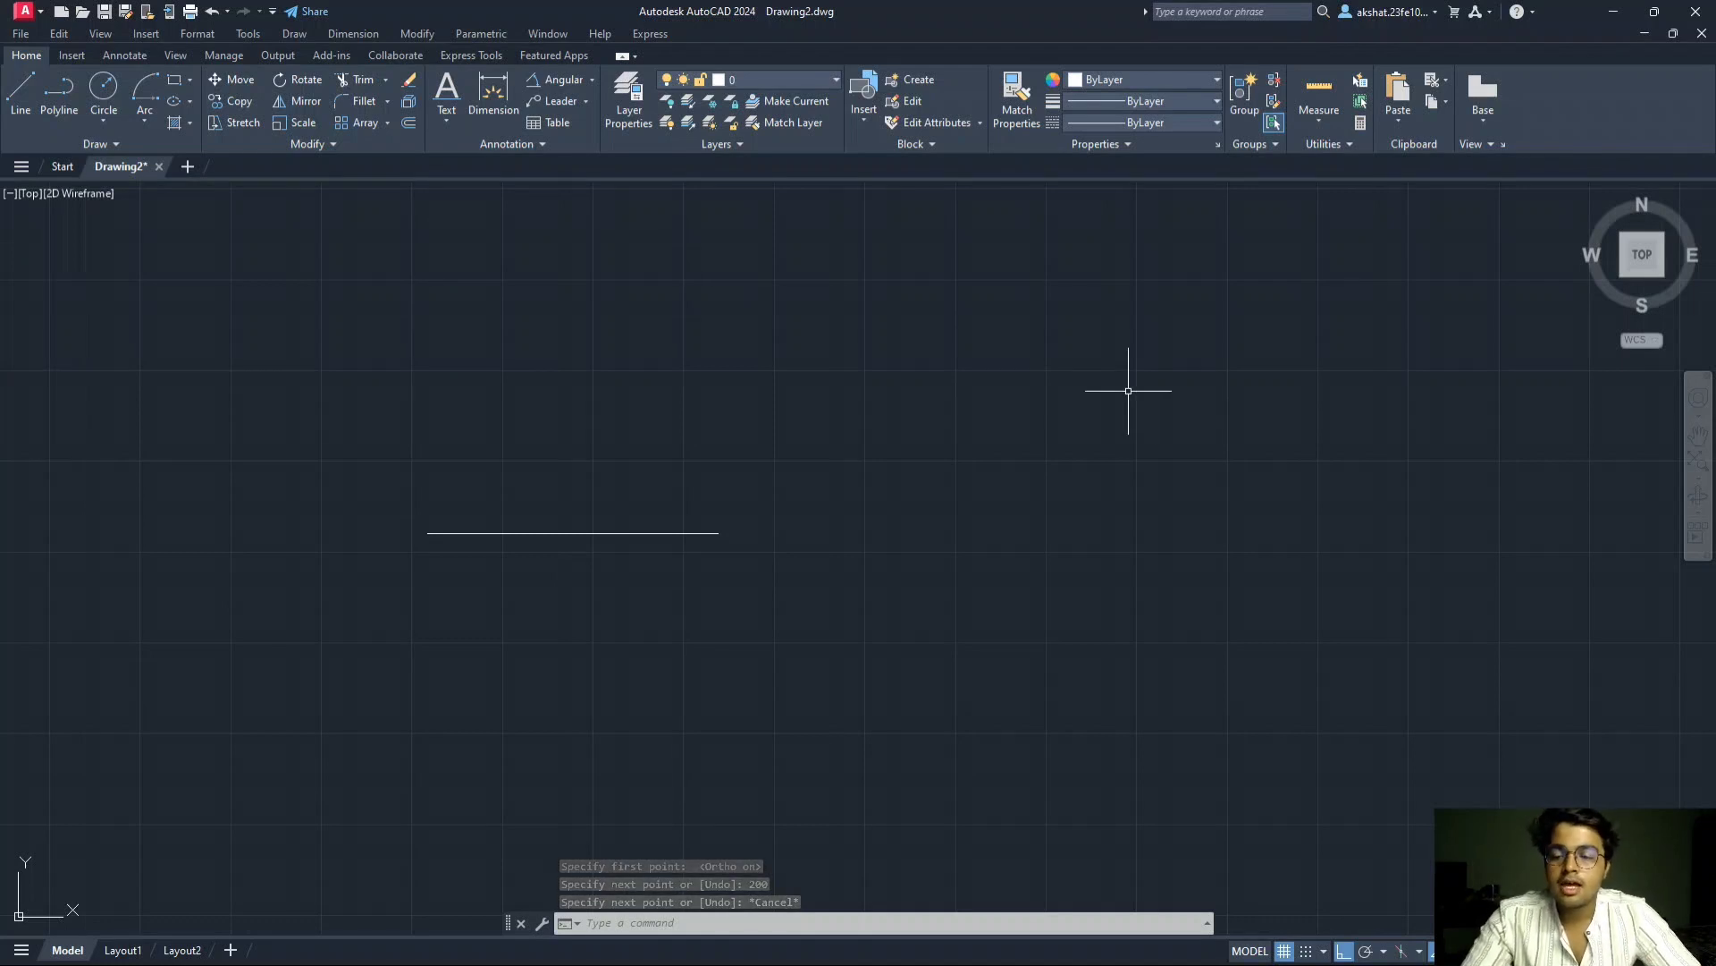
- Check Problem 7 in the PDF and draw a 12 mm vertical line upward from near the XY line's start to locate a′
mouse_move(539, 402)
middle_mouse_down()
mouse_move(736, 340)
mouse_move(775, 372)
middle_mouse_up()
scroll(774, 372, "up", 2)
key("alt+Tab")
left_click(770, 378)
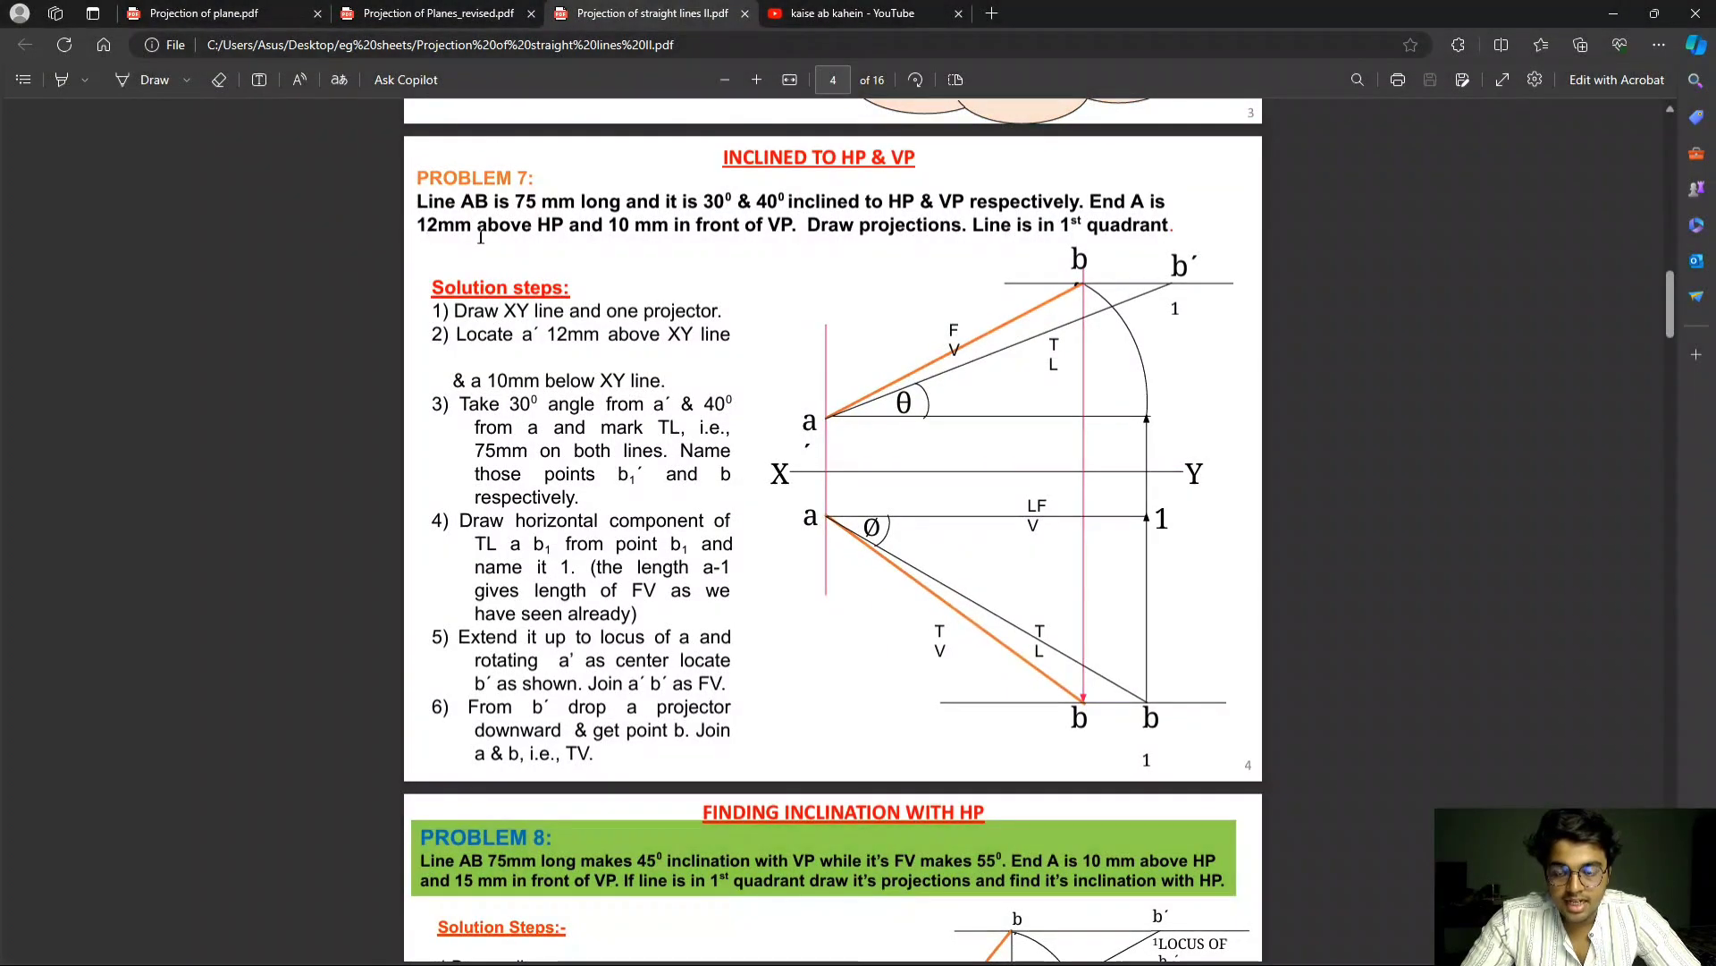
key("alt+Tab")
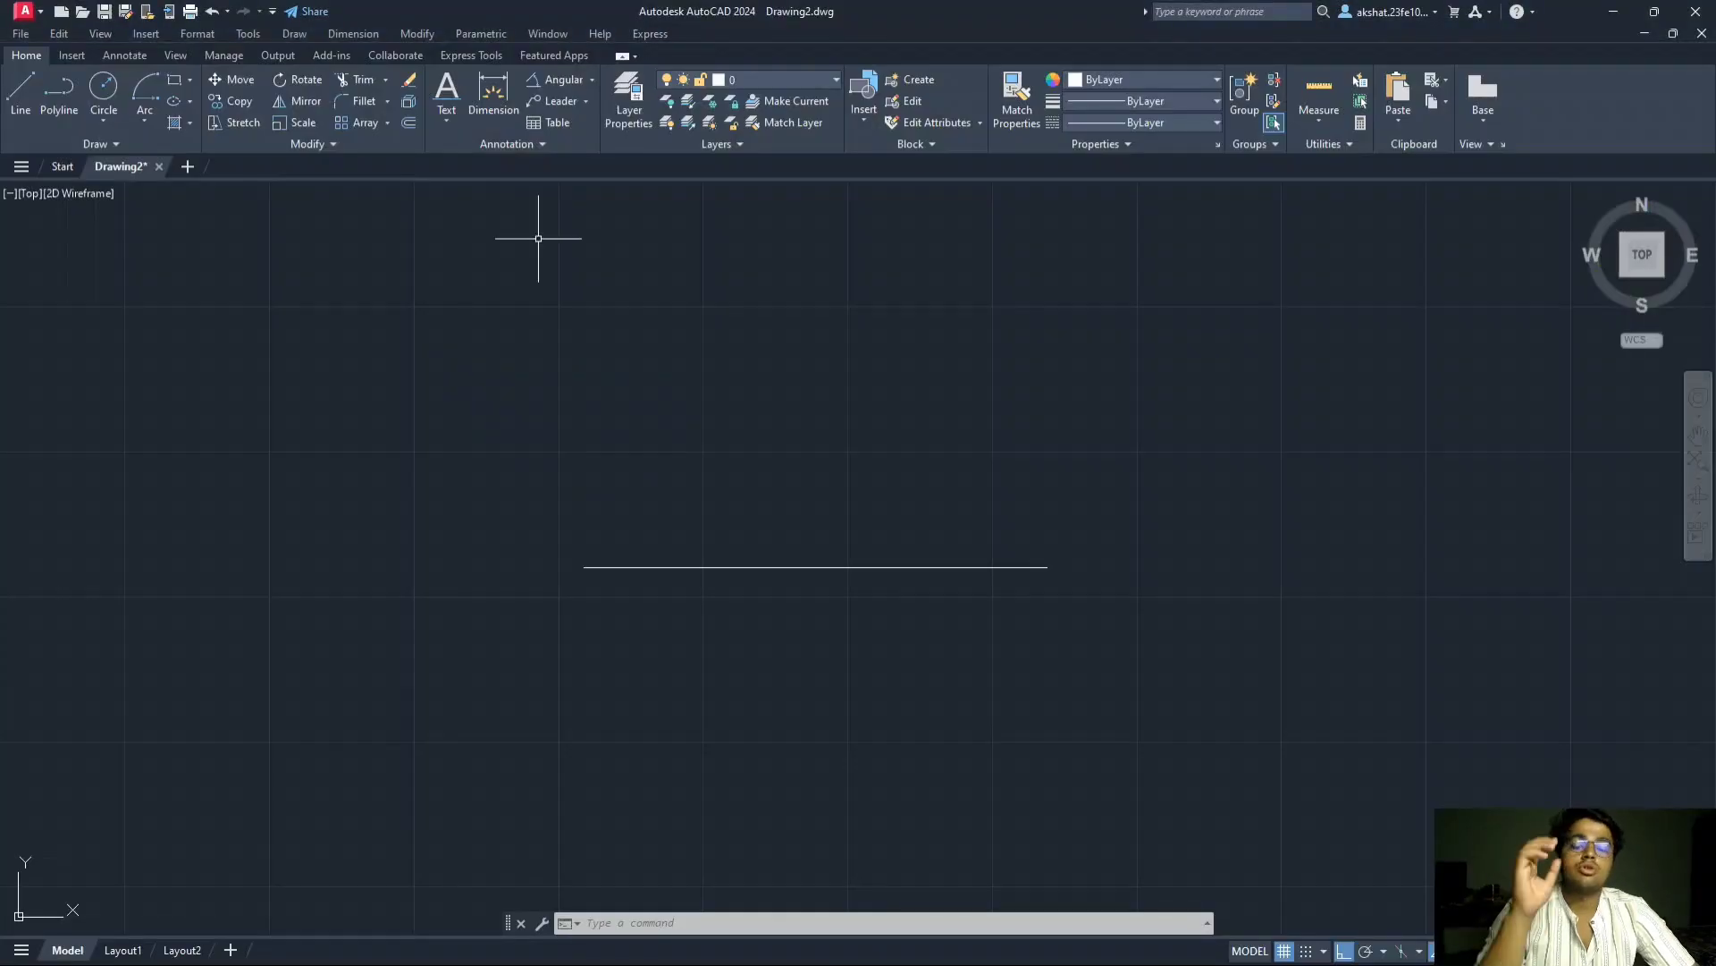
type("l")
key("Return")
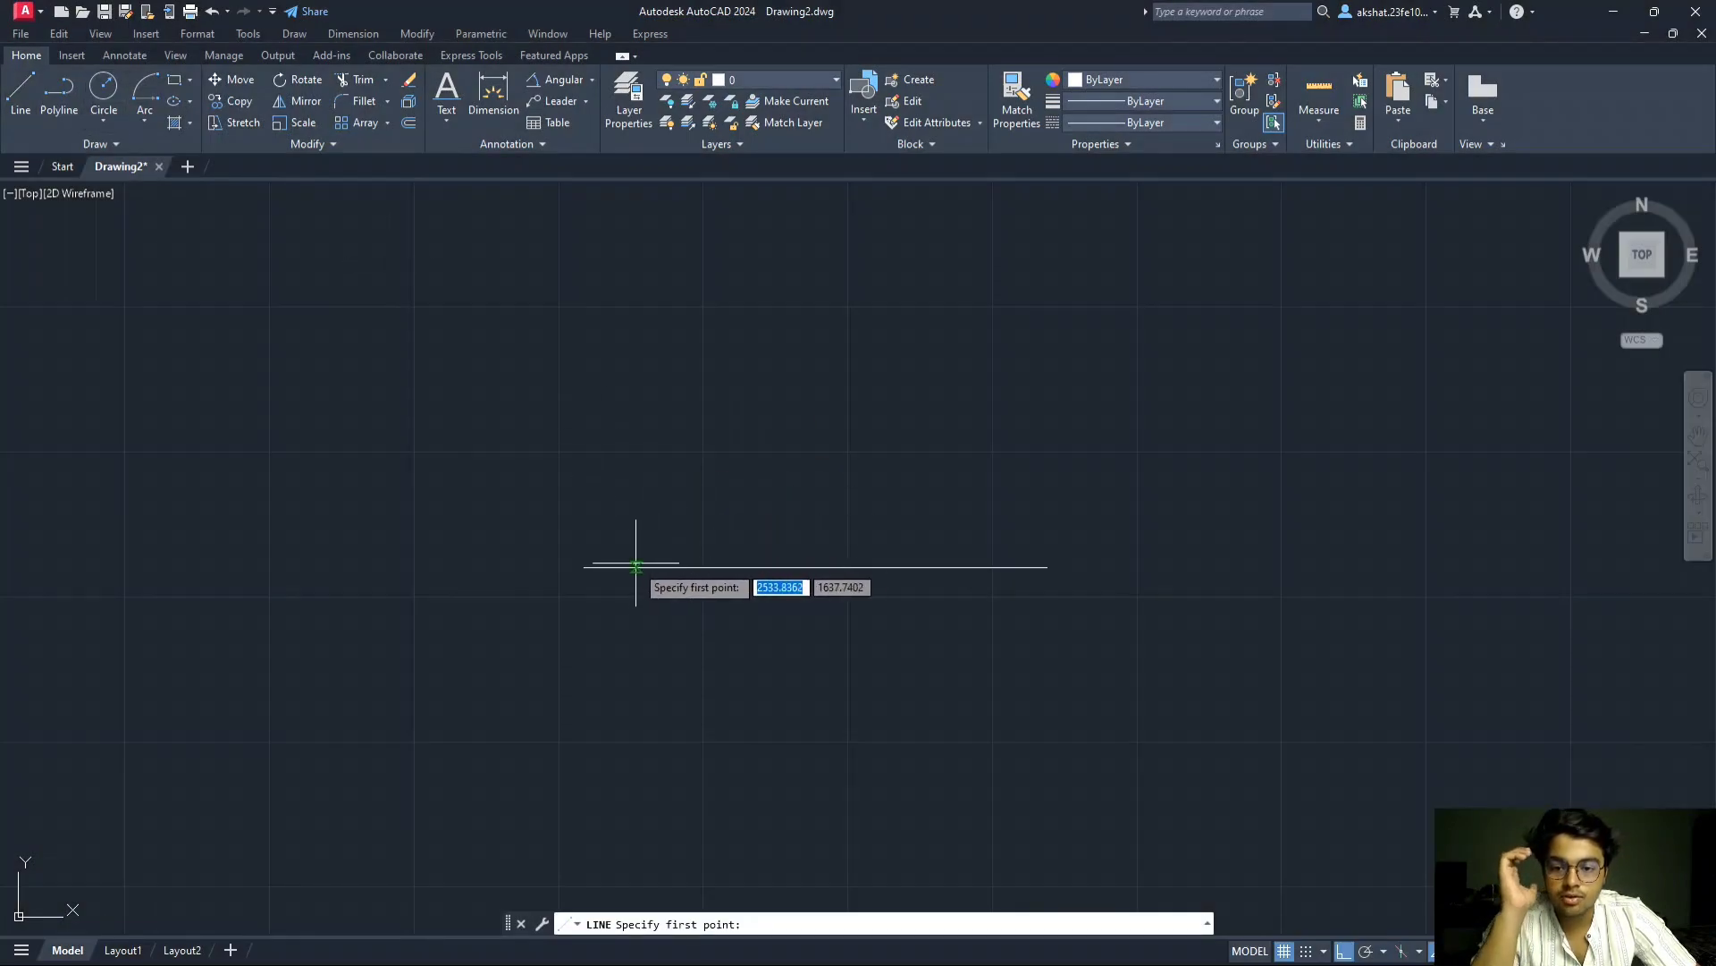
left_click(637, 565)
key("alt+Tab")
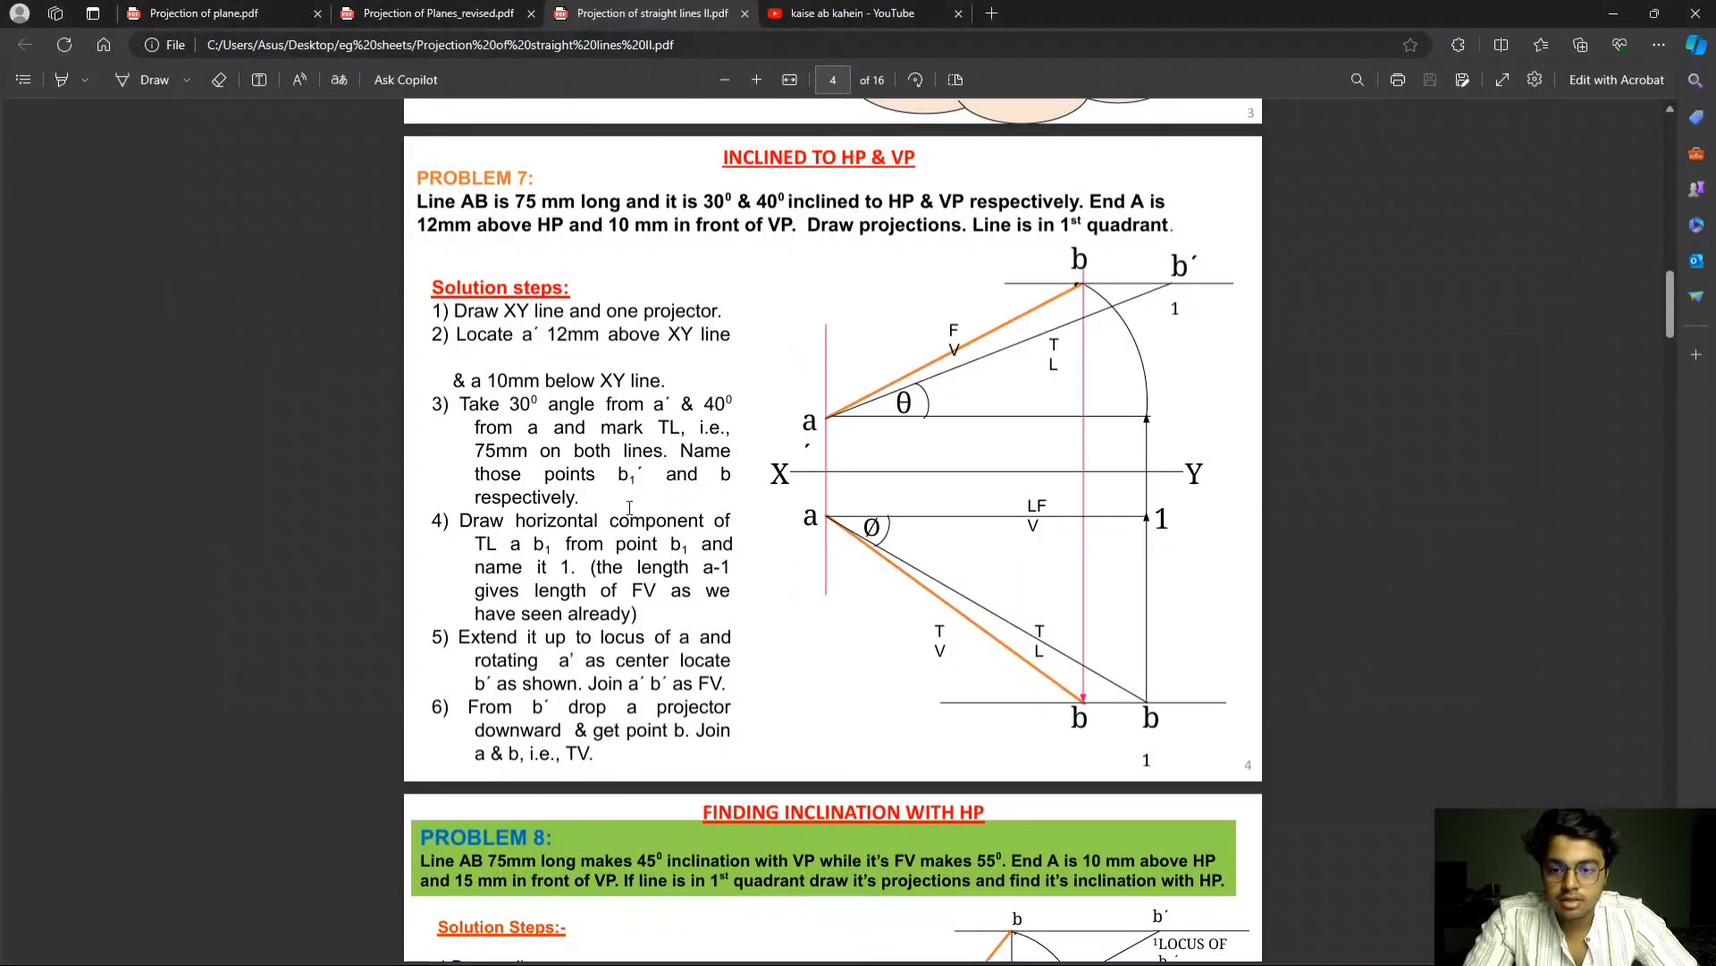
key("alt+Tab")
type("1")
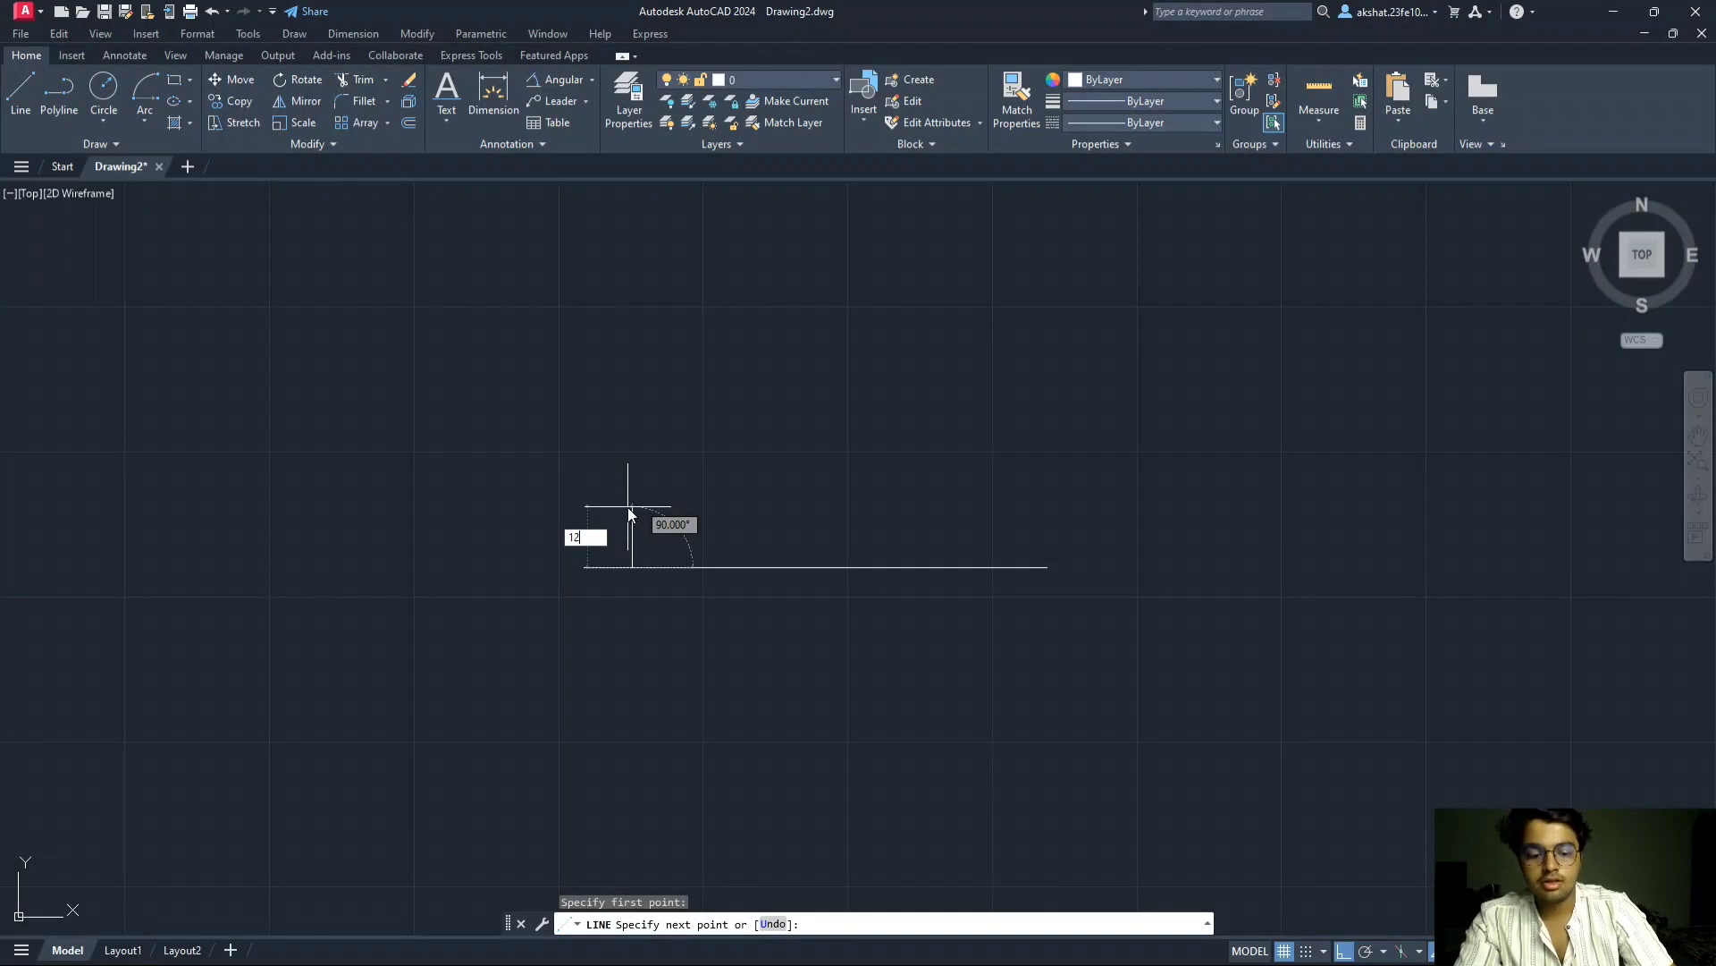
key("Return")
key("Escape")
- With Ortho off, draw a 75 mm line rising at 30° from the upper end of the 12 mm vertical line
scroll(640, 558, "up", 4)
middle_click_drag(827, 471, 720, 498)
scroll(662, 525, "down", 2)
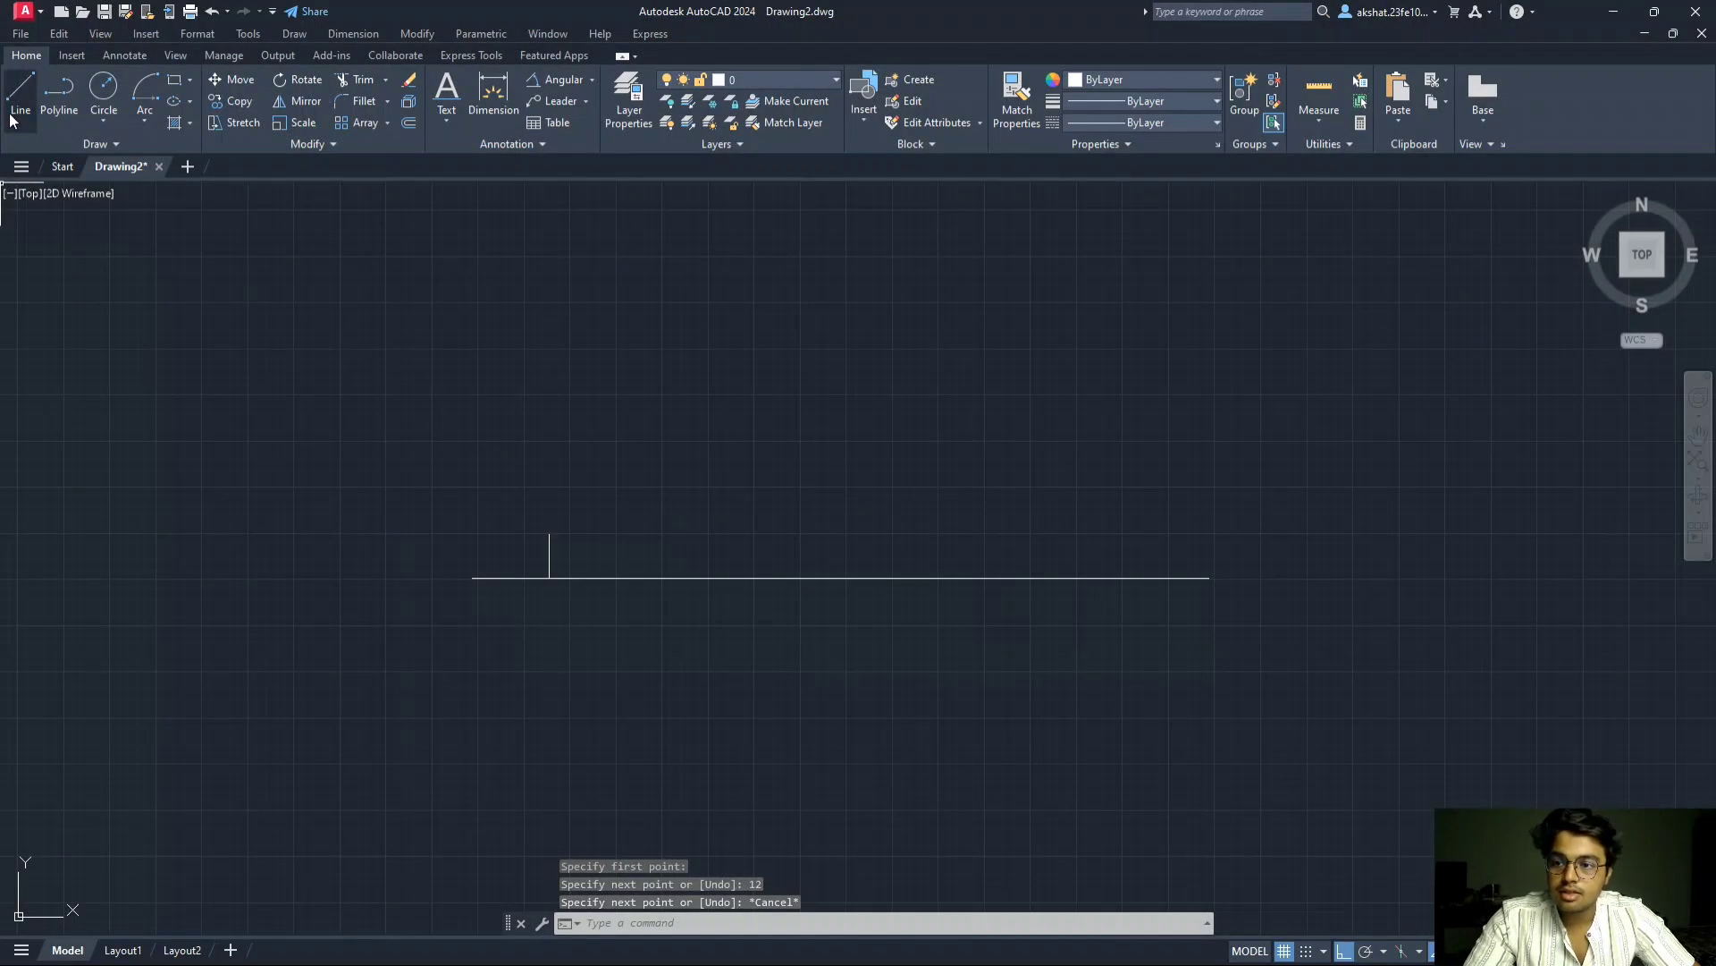
left_click(20, 98)
key("alt+Tab")
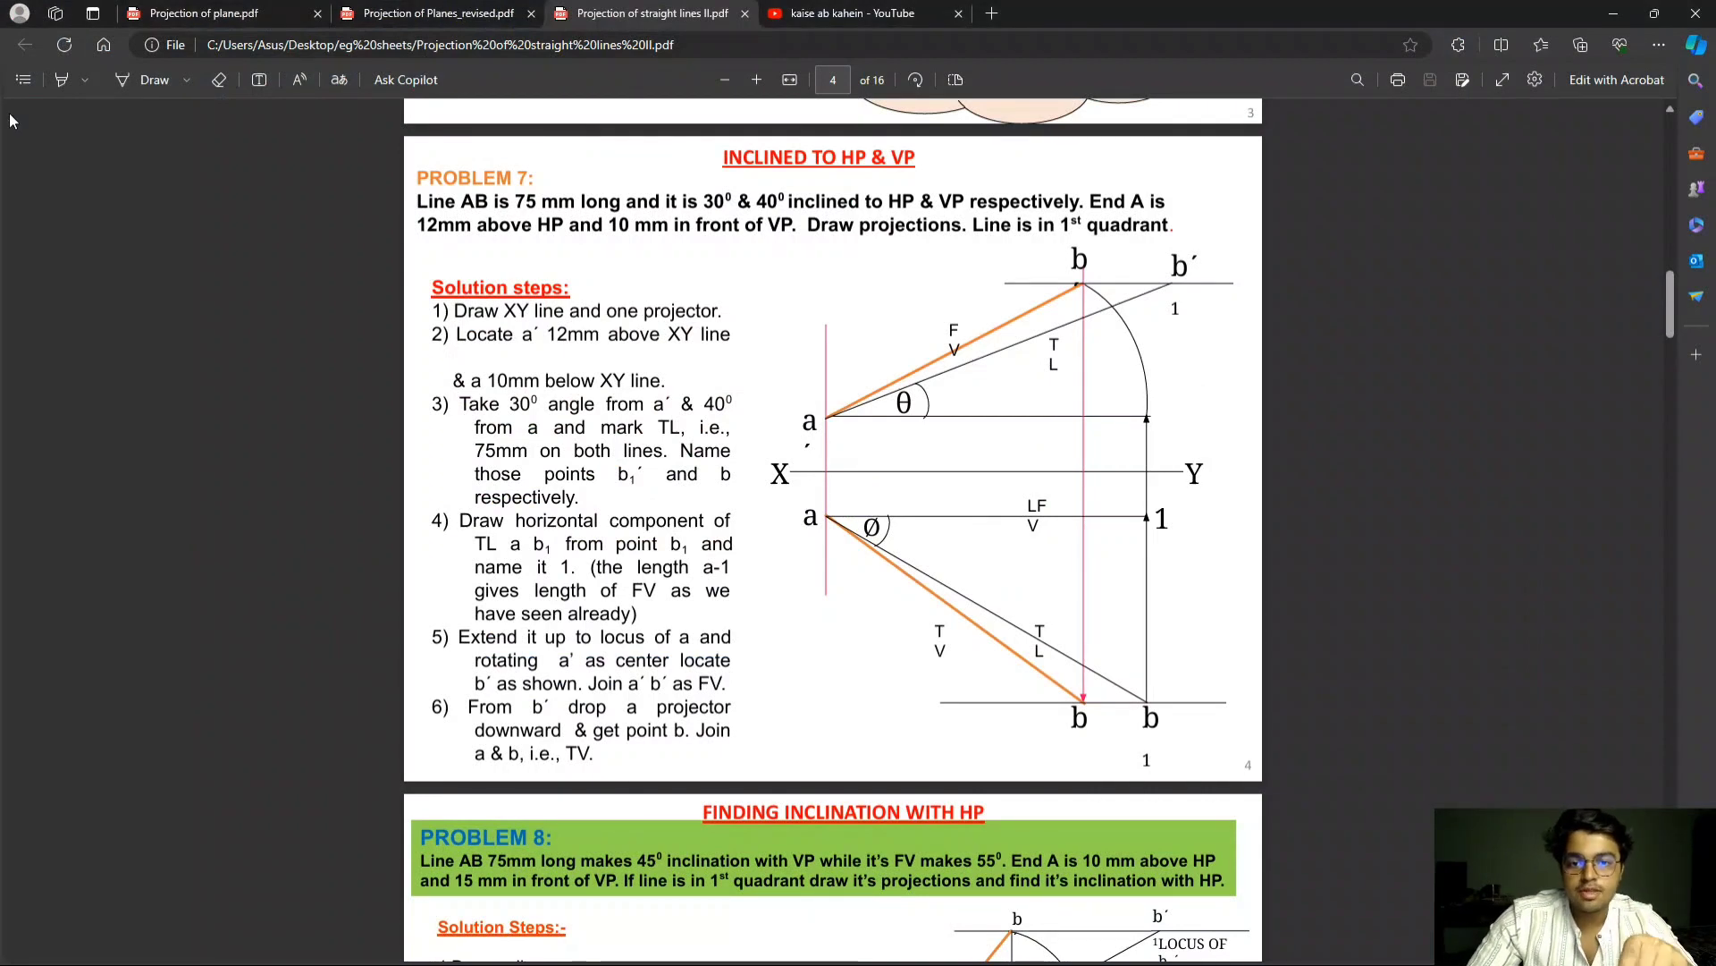
key("alt+Tab")
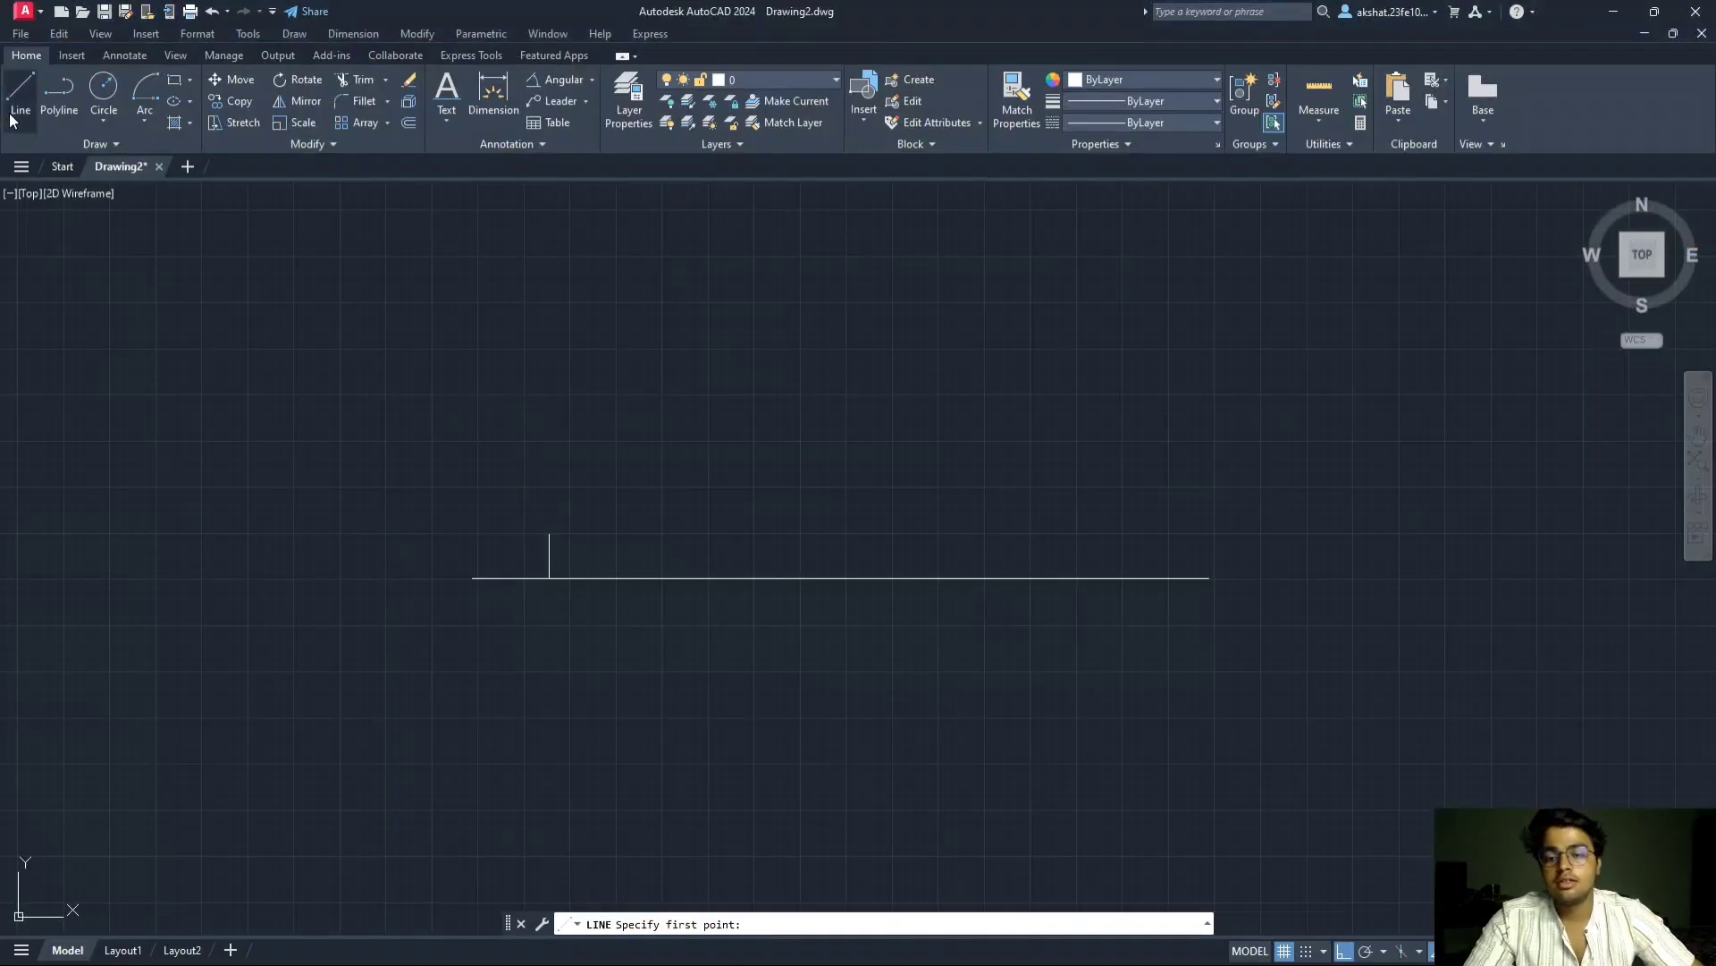
left_click(549, 535)
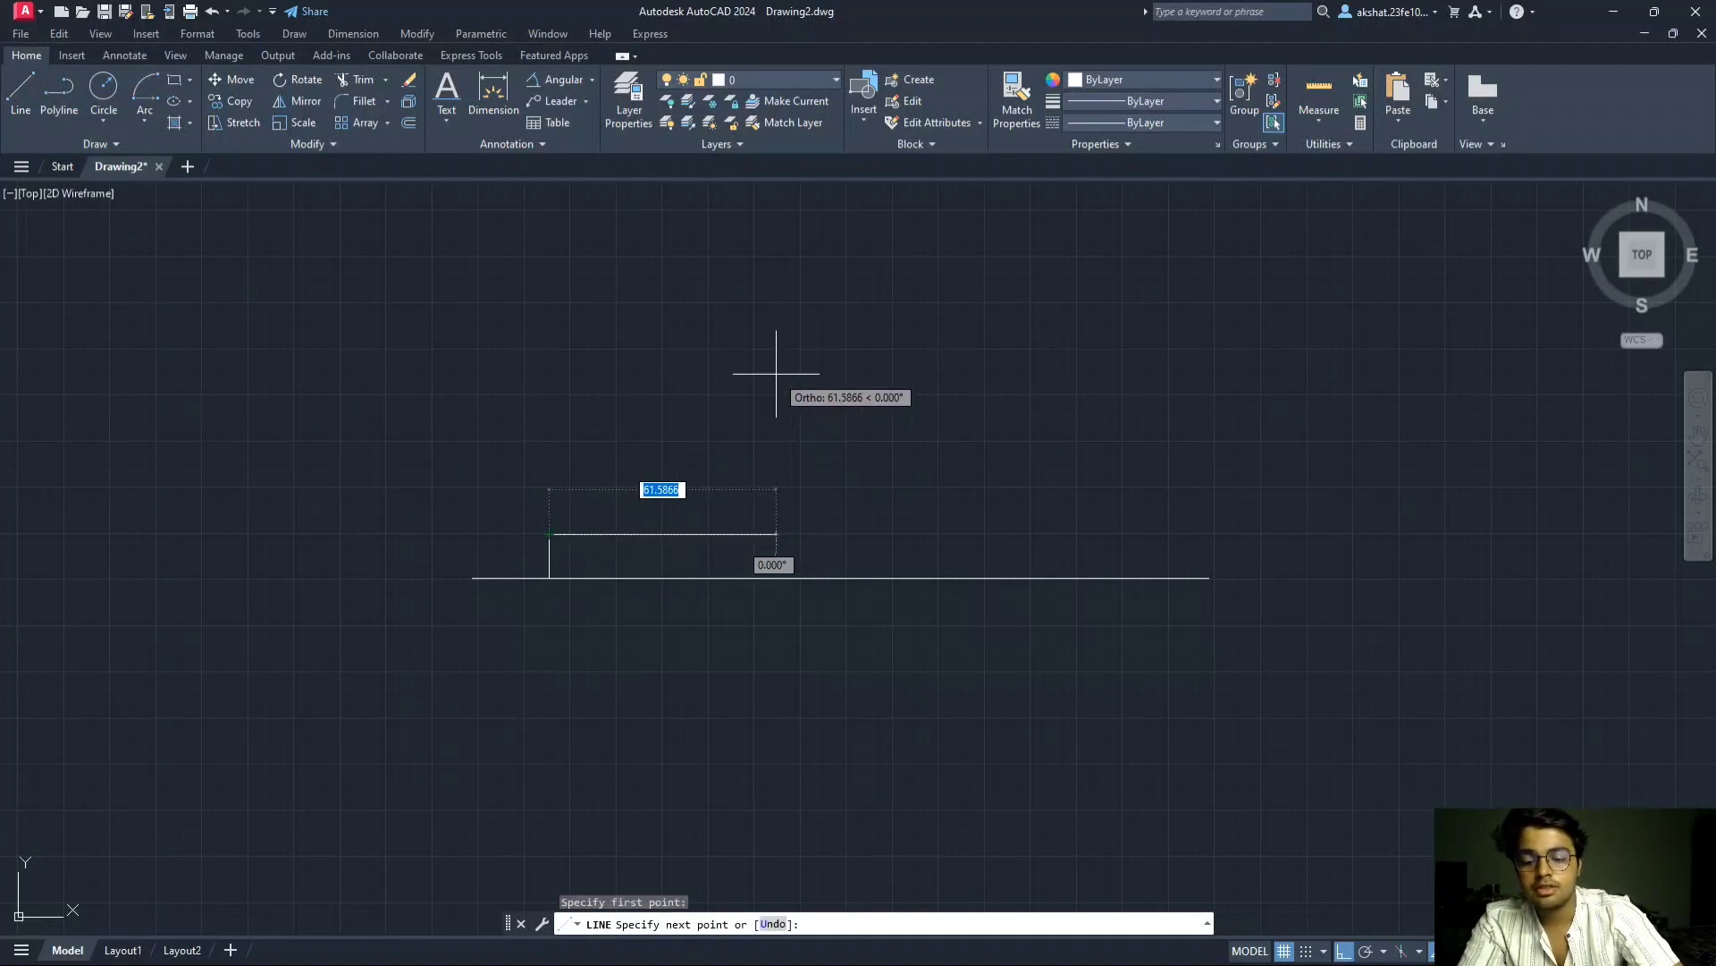
key("F8")
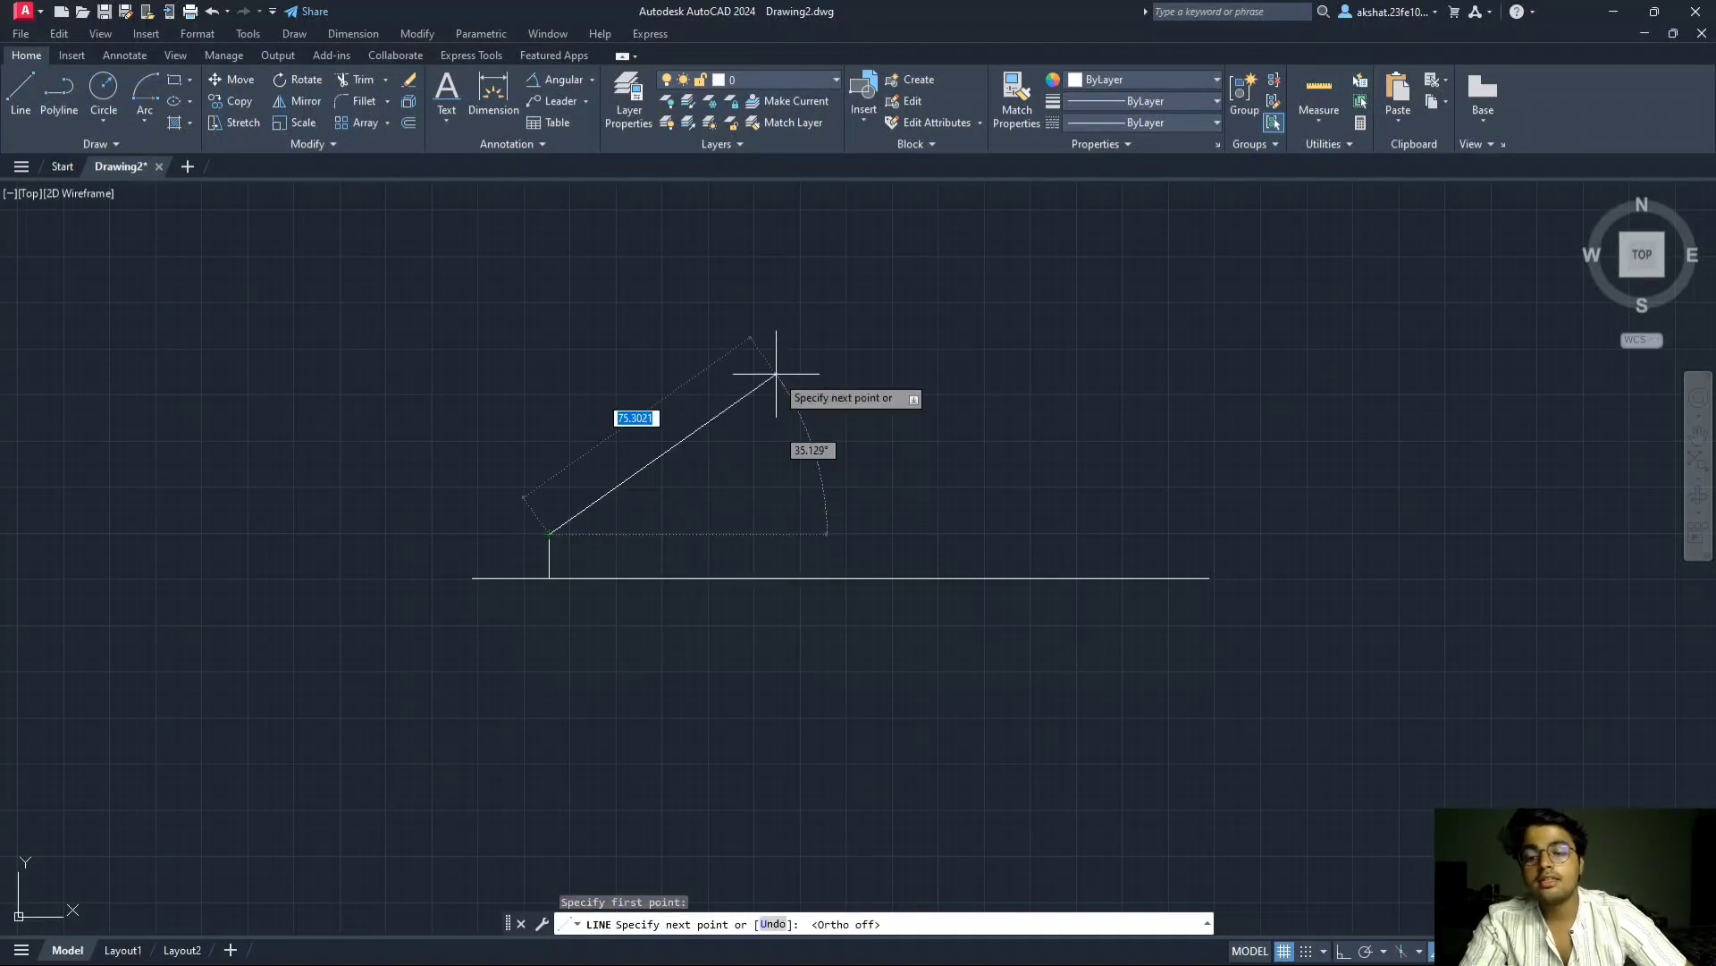
key("alt+Tab")
key("alt+Tab")
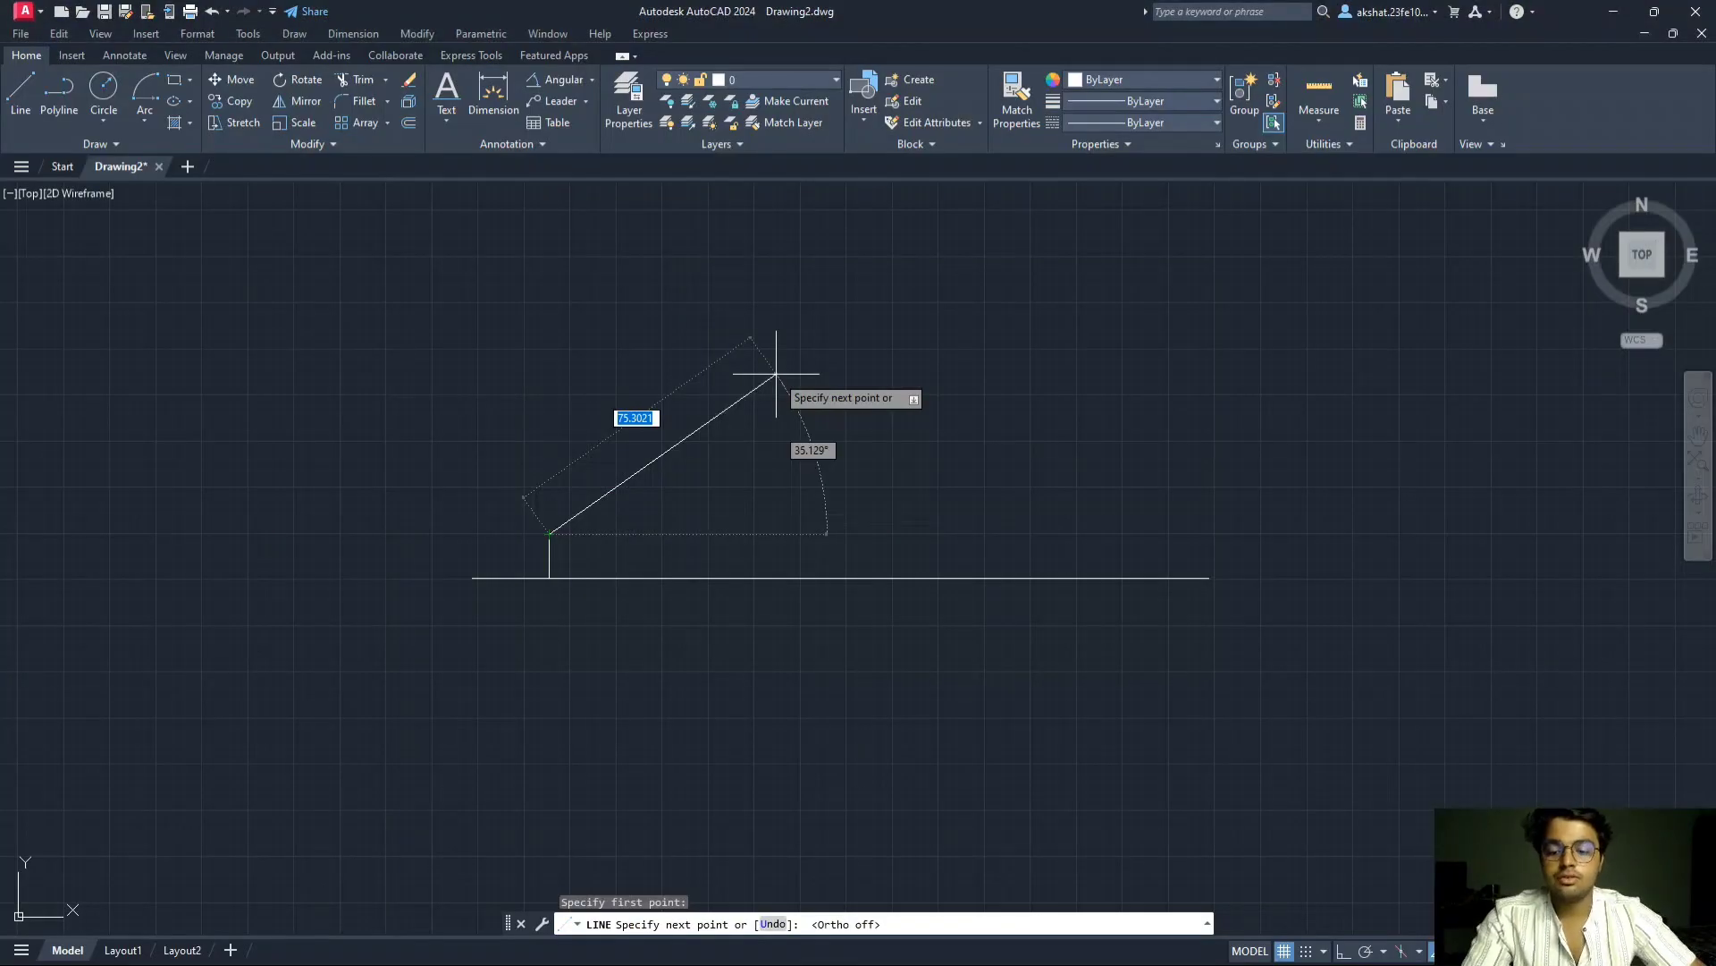
type("75")
key("Tab")
type("30")
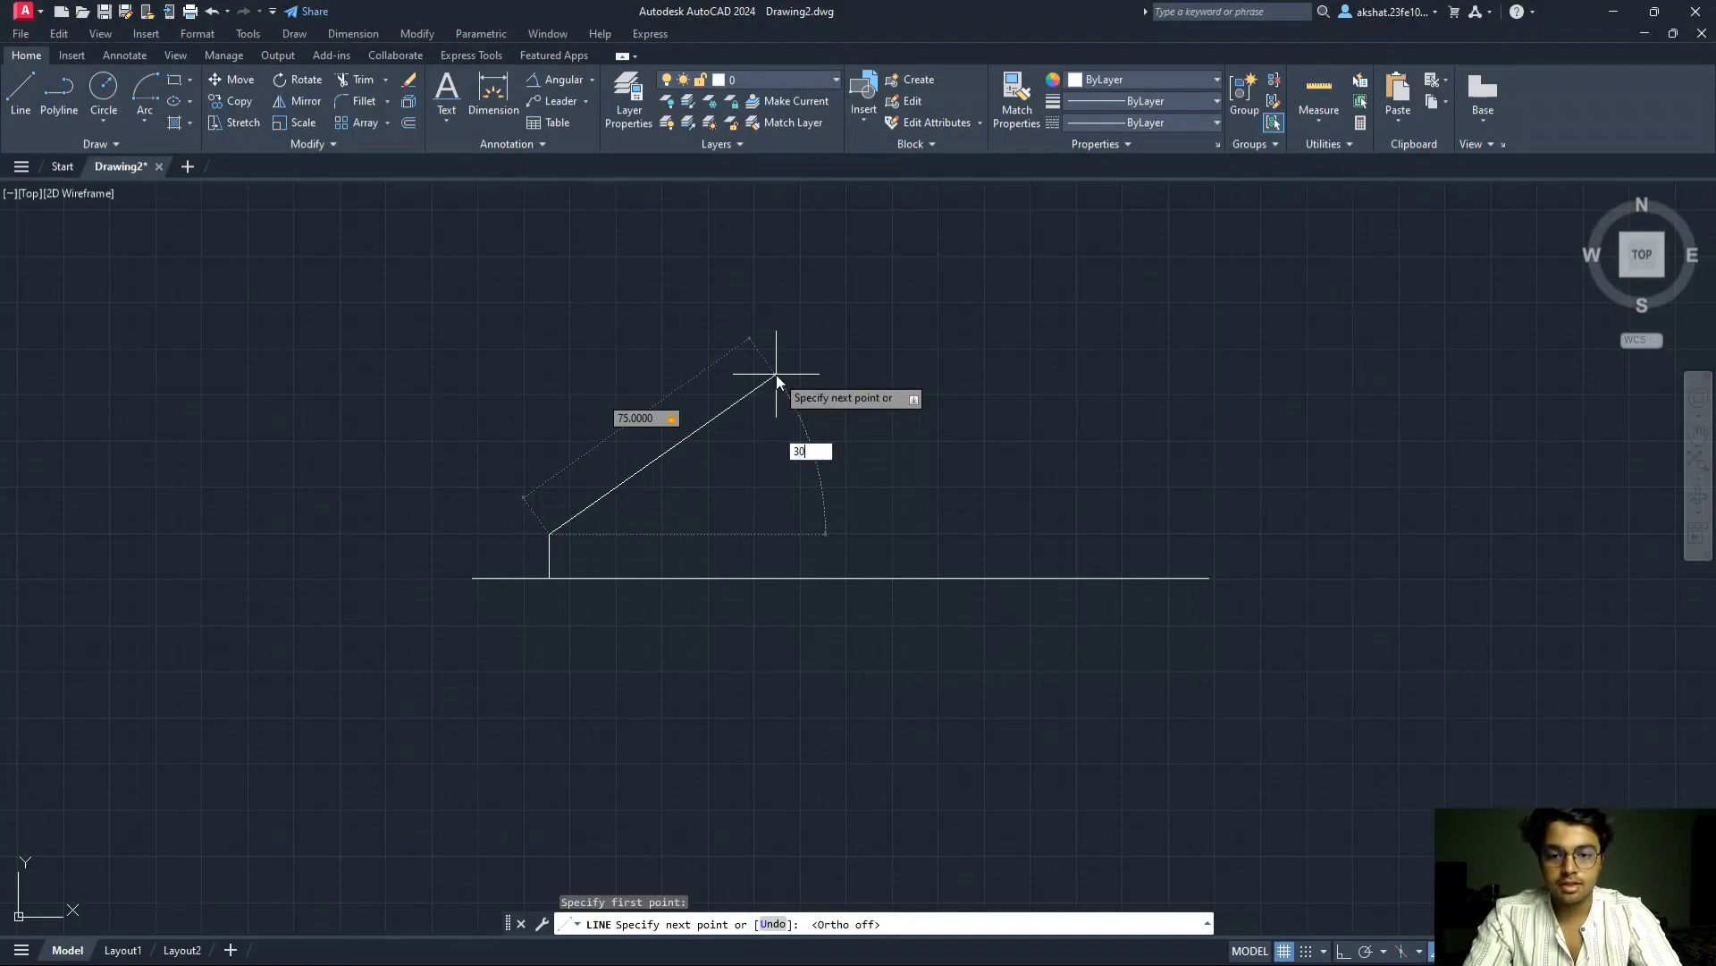
key("Return")
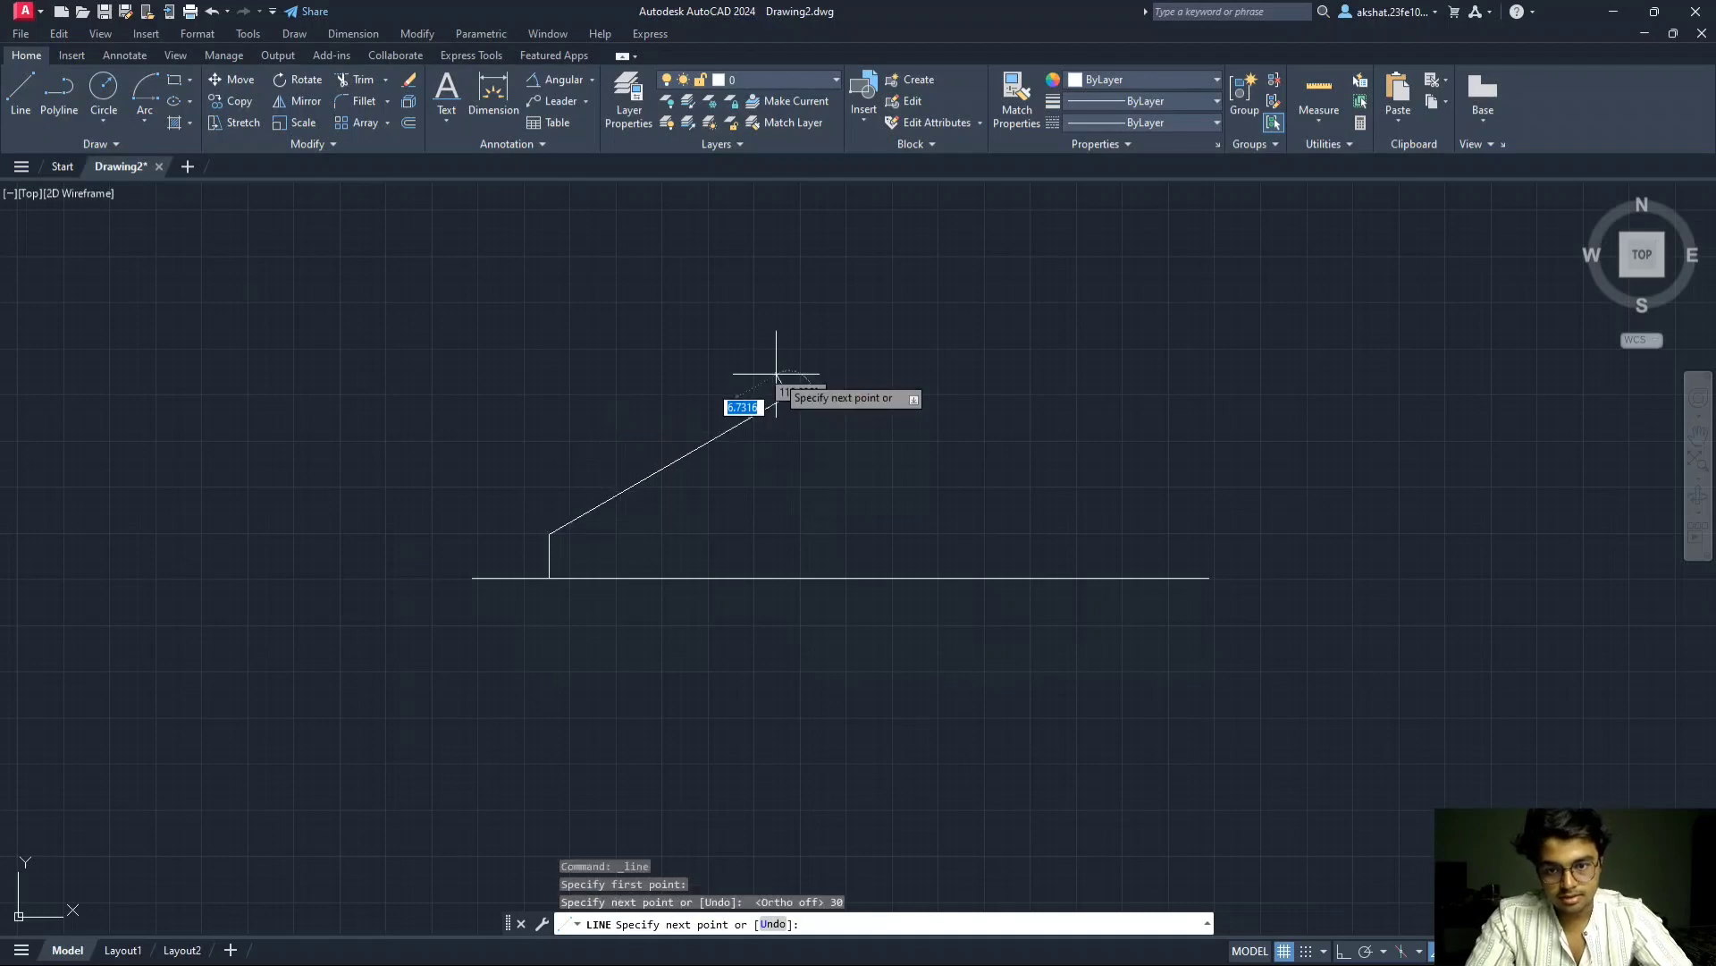
key("Escape")
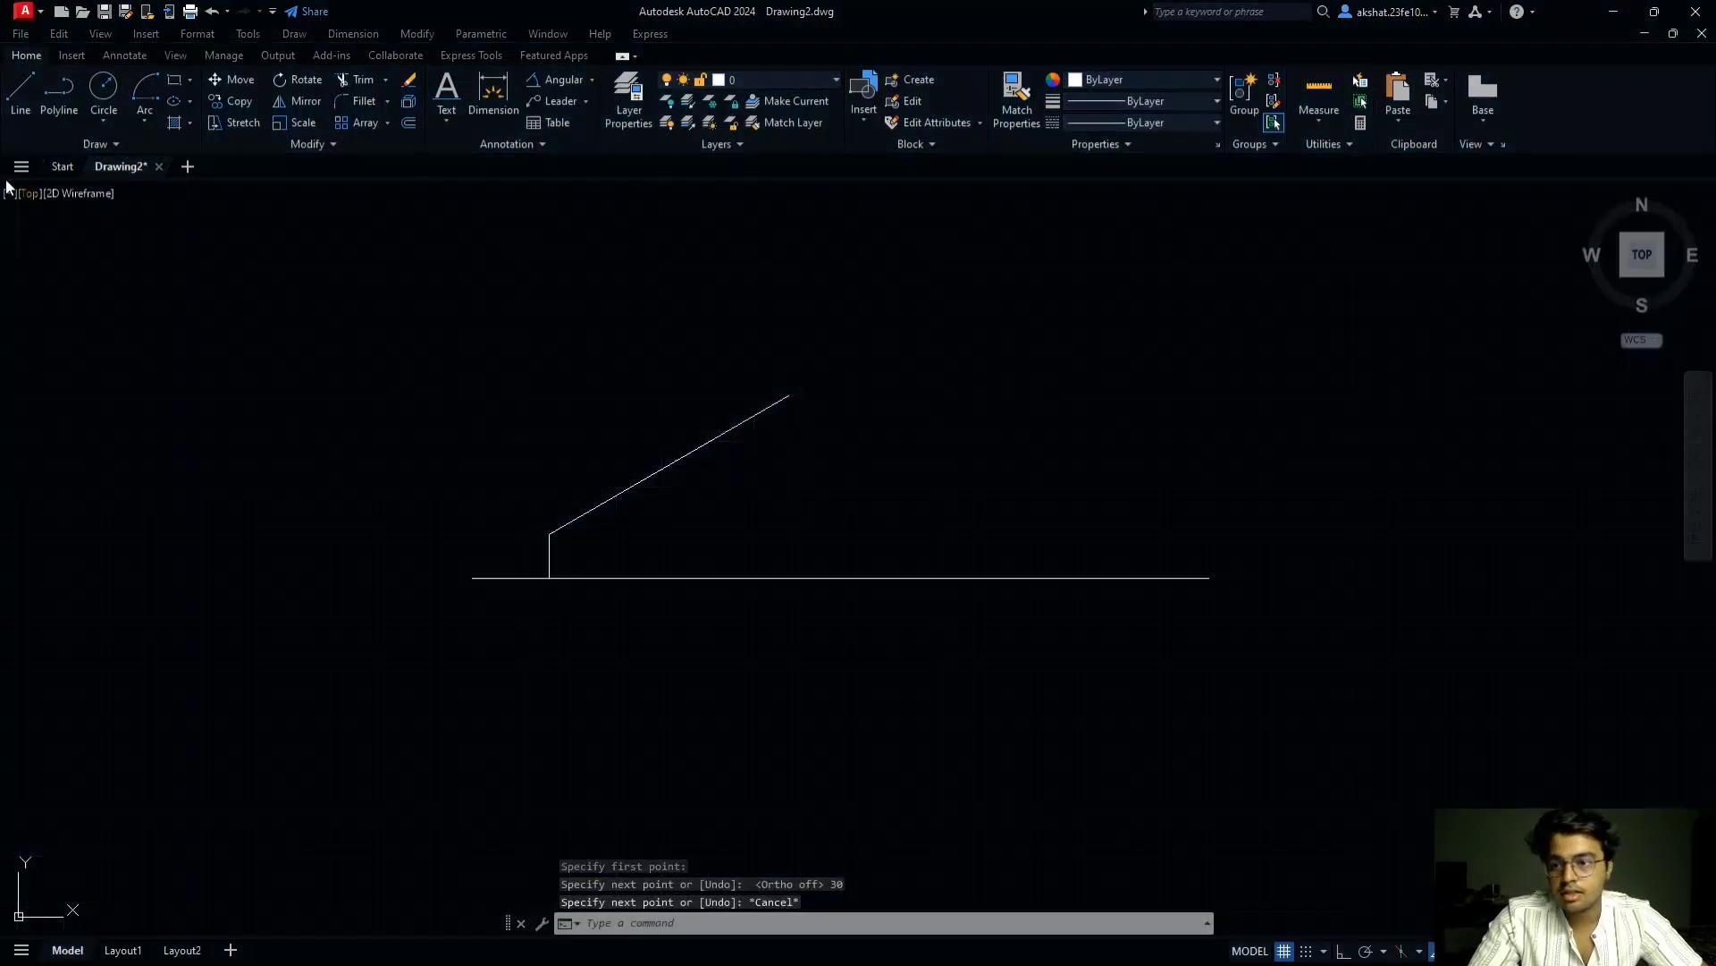
- Draw a 10 mm vertical line downward from where the 12 mm vertical meets the XY line, locating point a
left_click(21, 90)
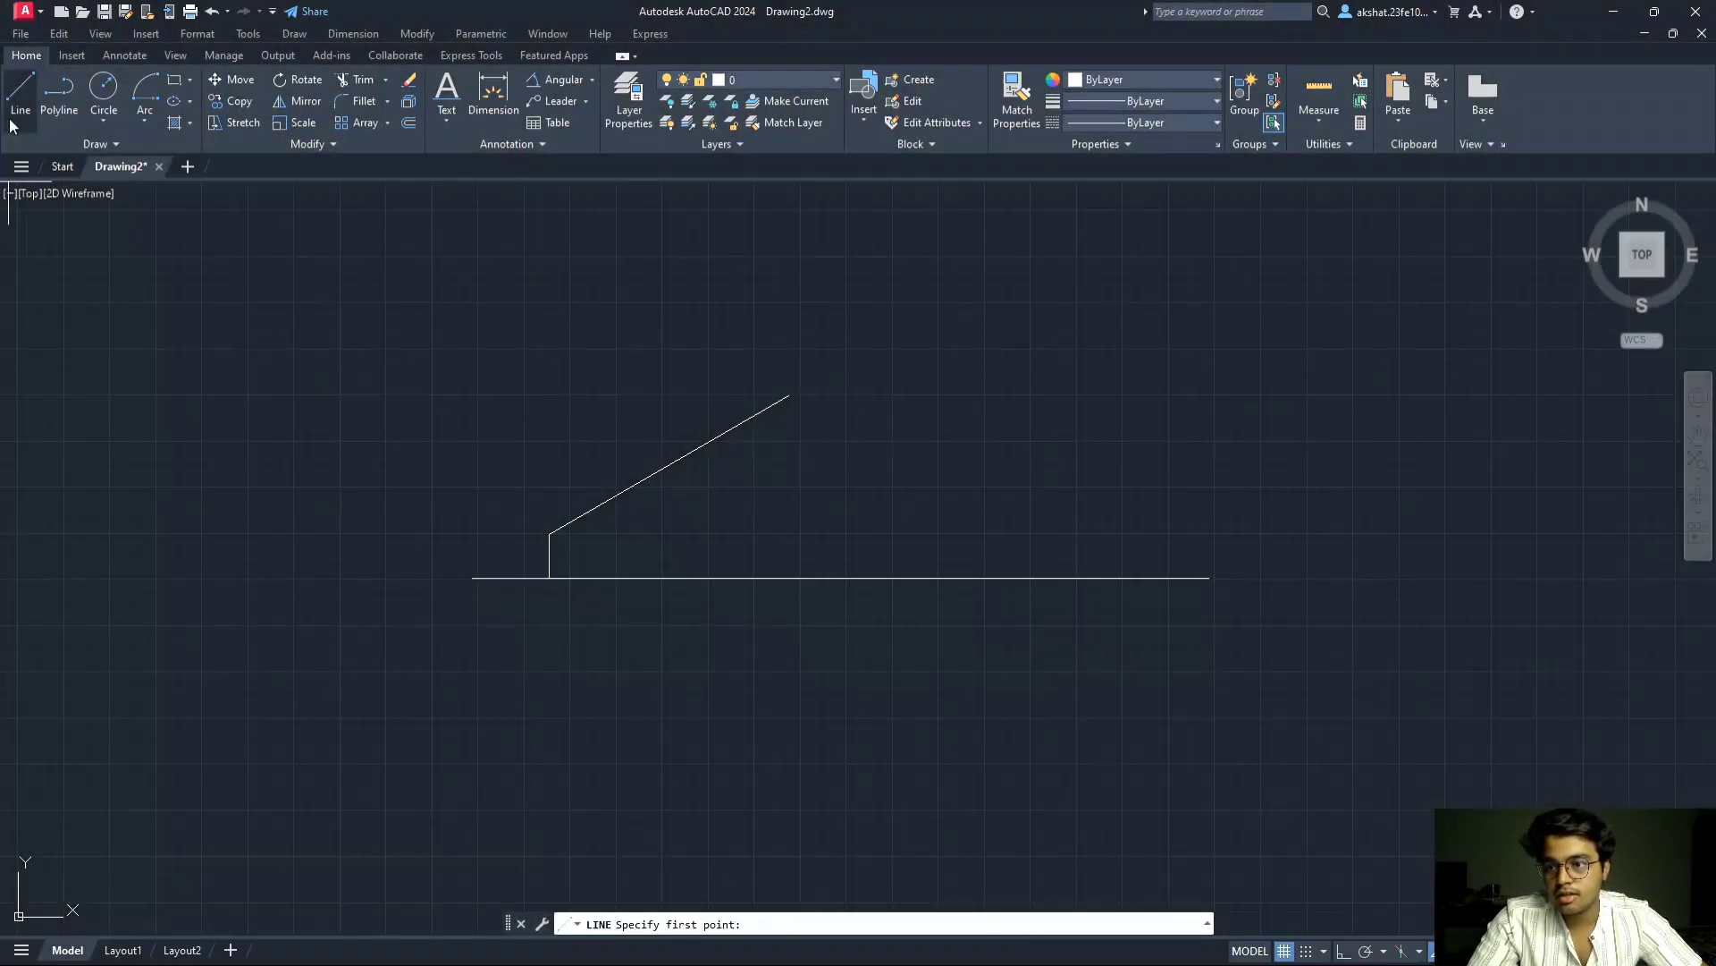
left_click(549, 579)
type("1")
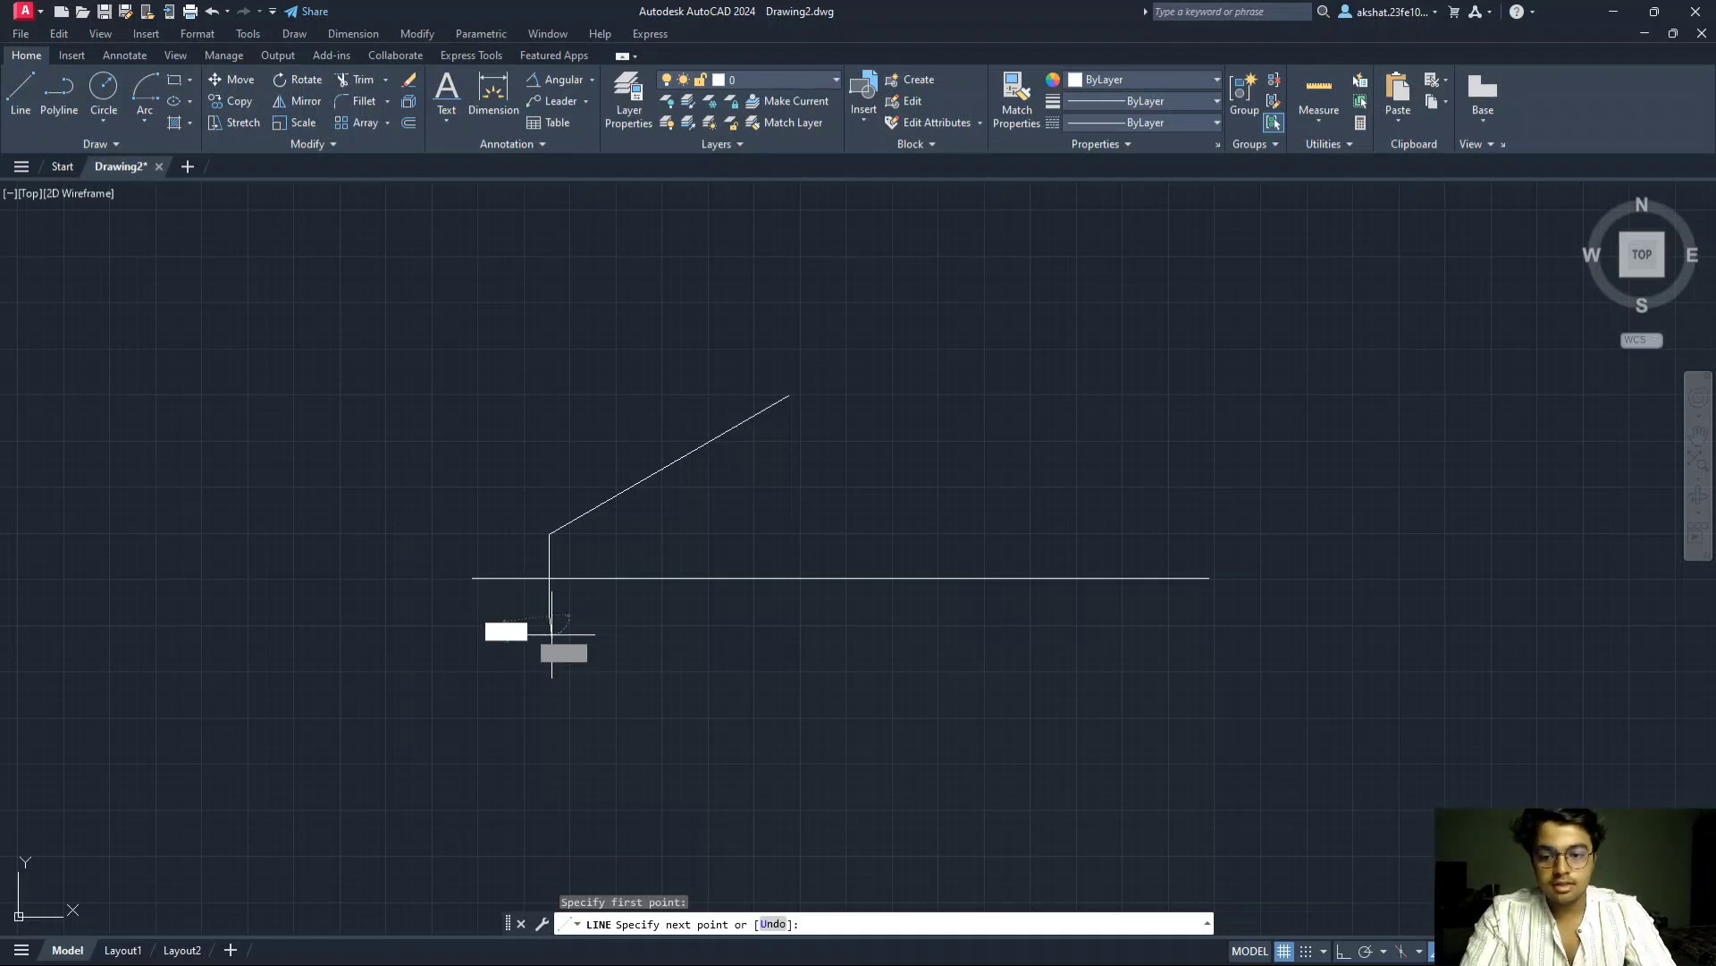
key("Return")
key("Escape")
- Draw a 75 mm line sloping downward at 40° from the lower end of the 10 mm vertical line
left_click(19, 89)
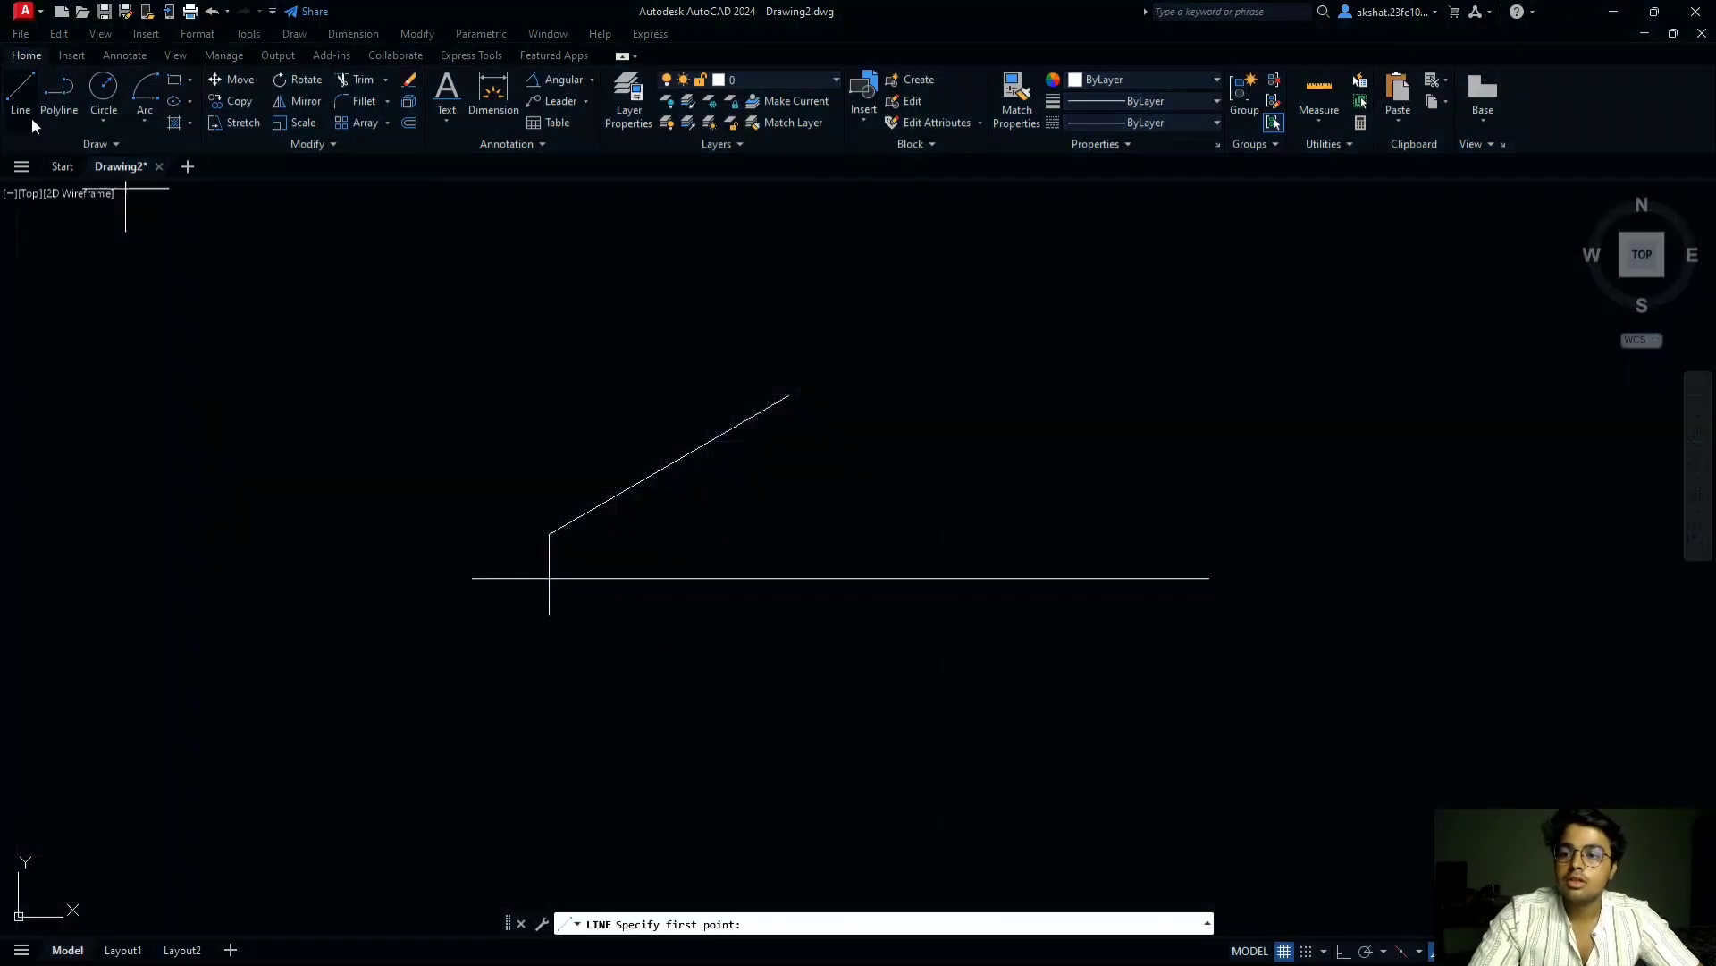
left_click(550, 617)
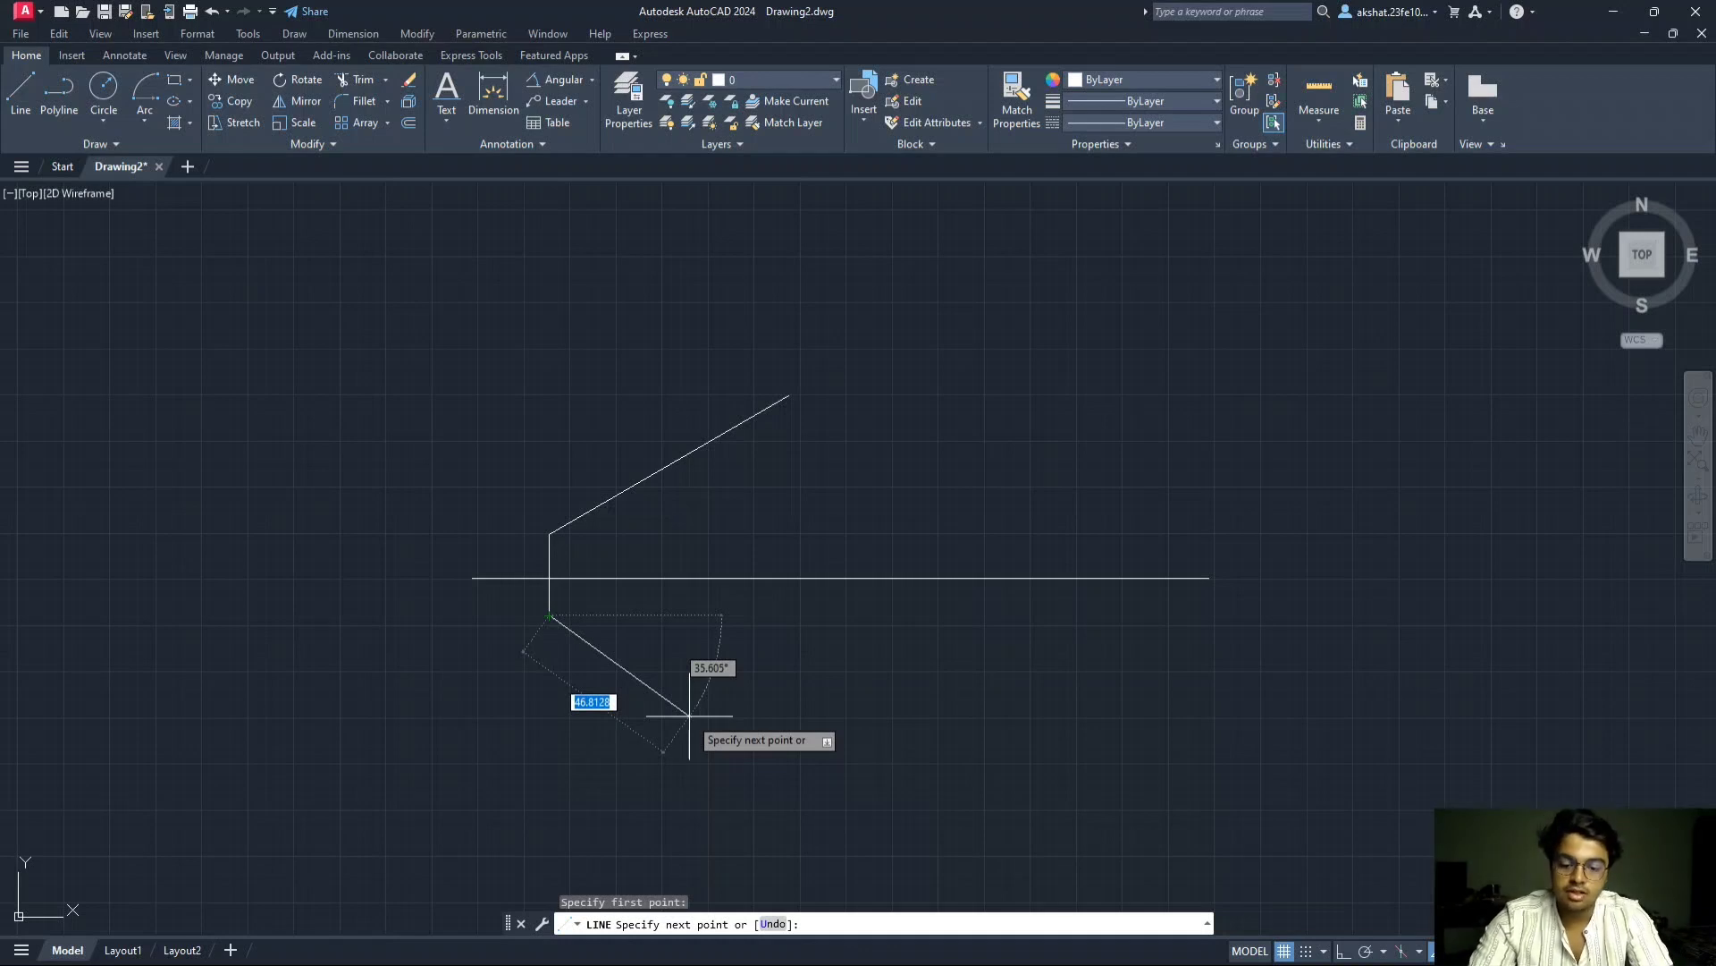
type("75")
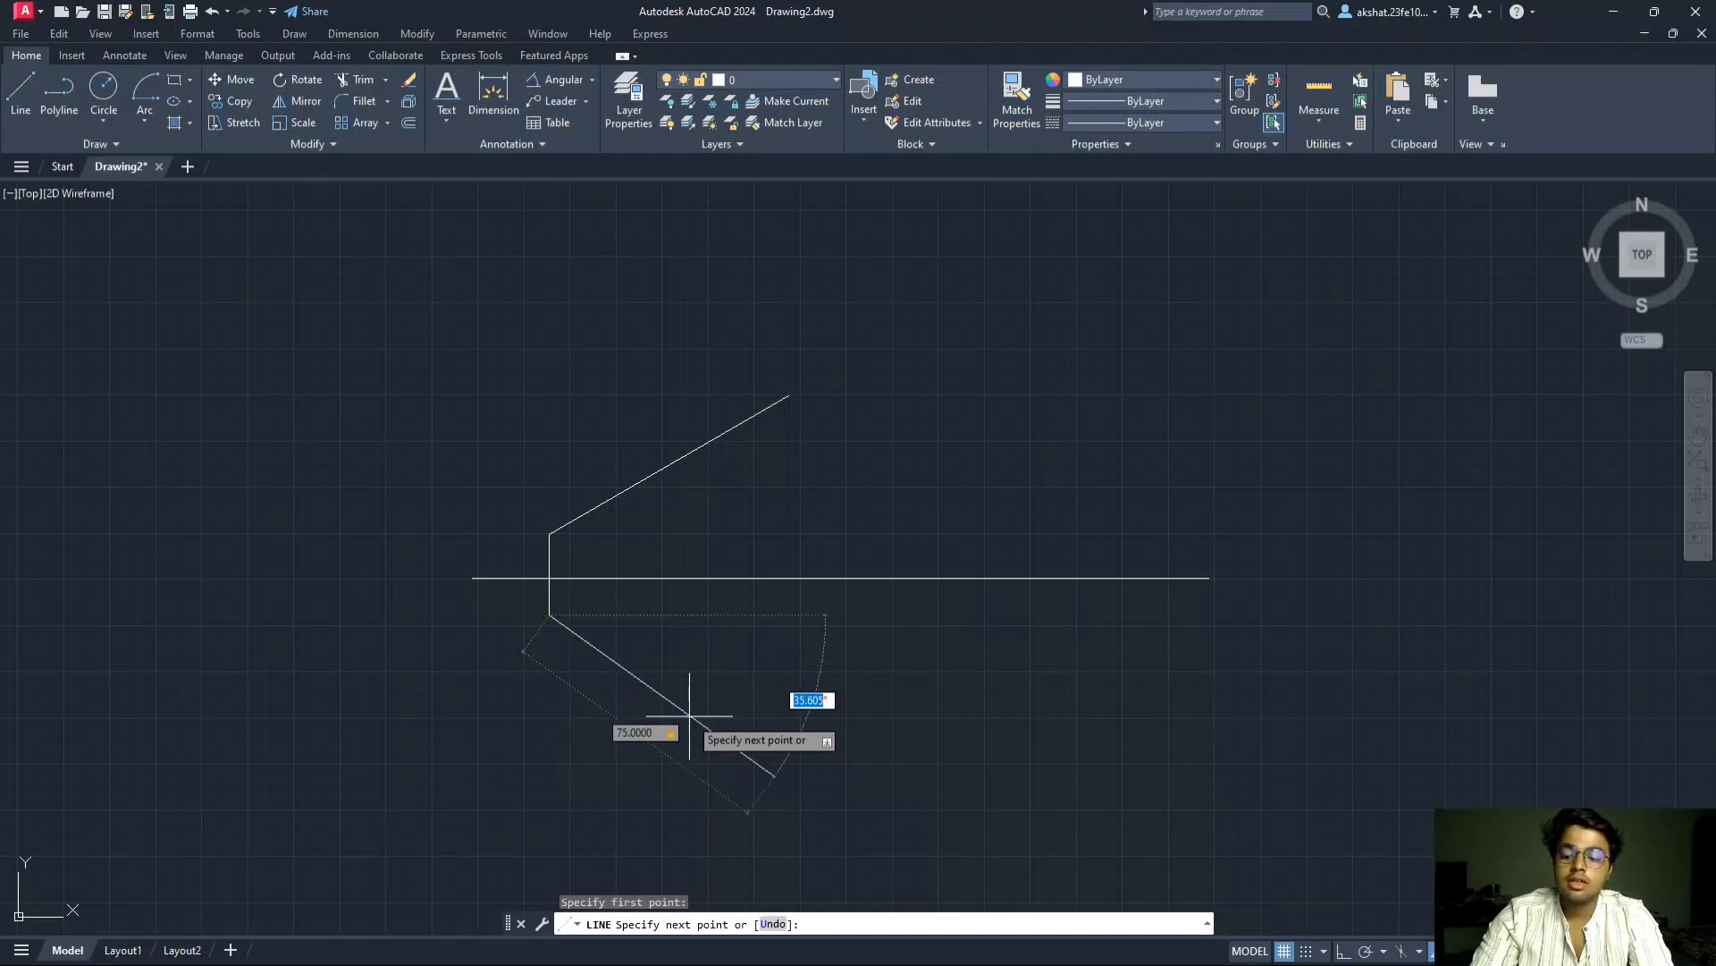
key("super+Tab")
key("super")
key("super")
key("alt+Tab")
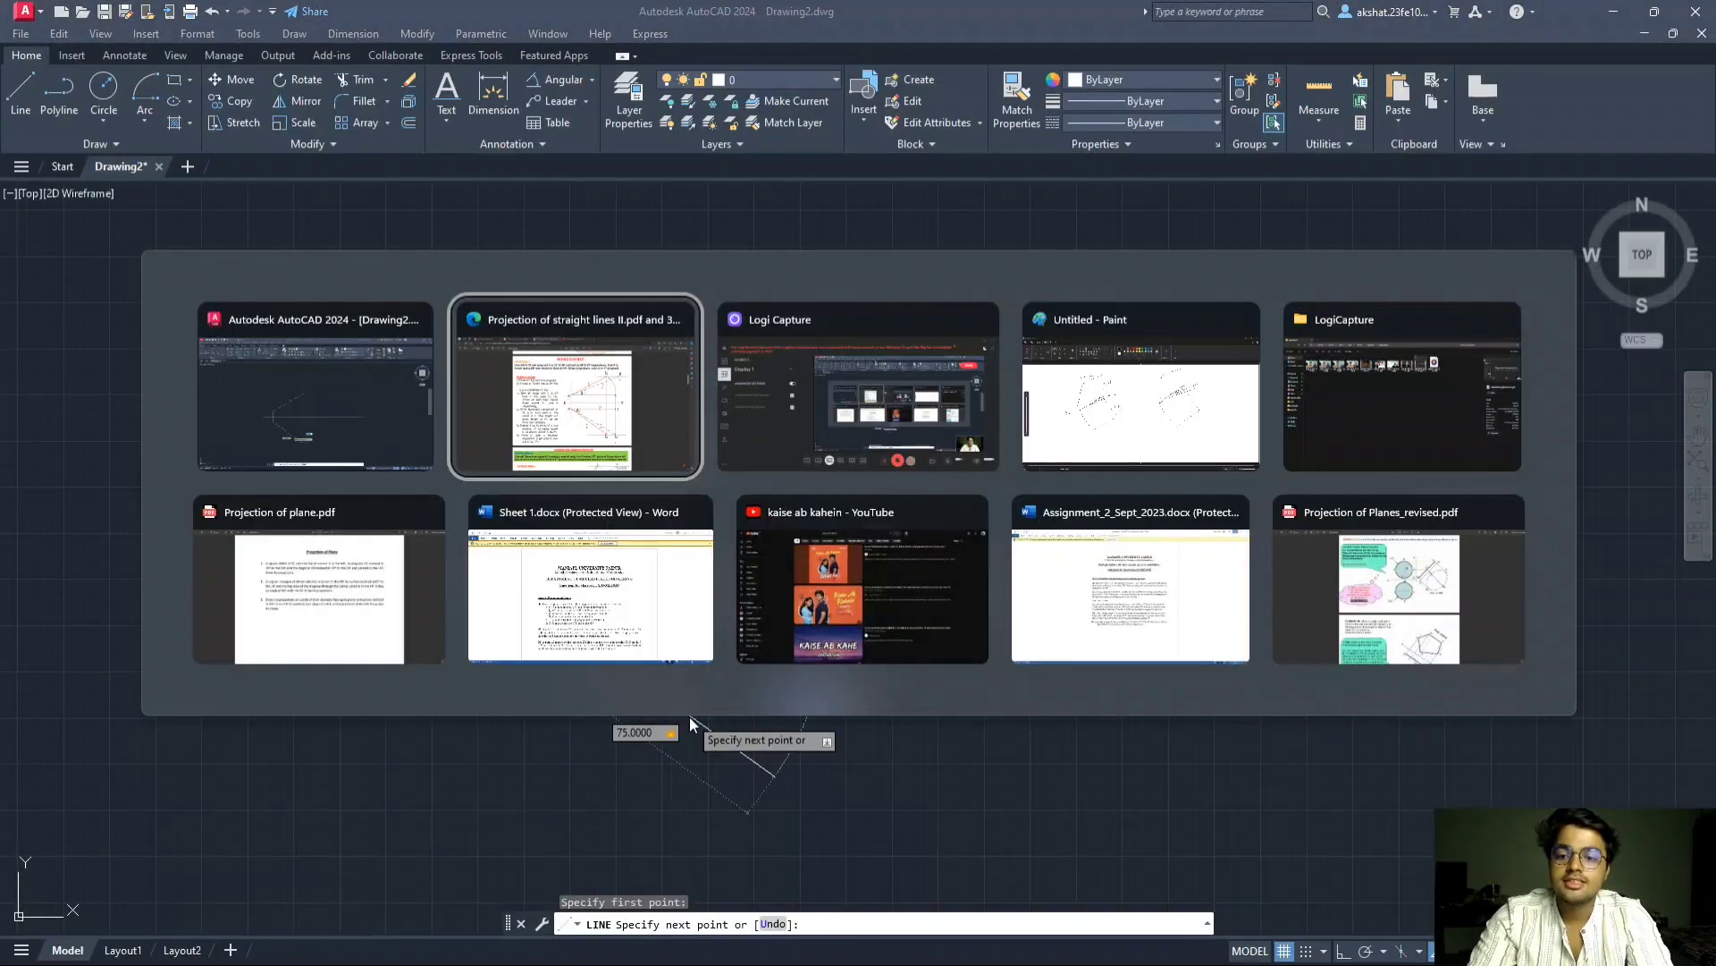
key("alt+Tab")
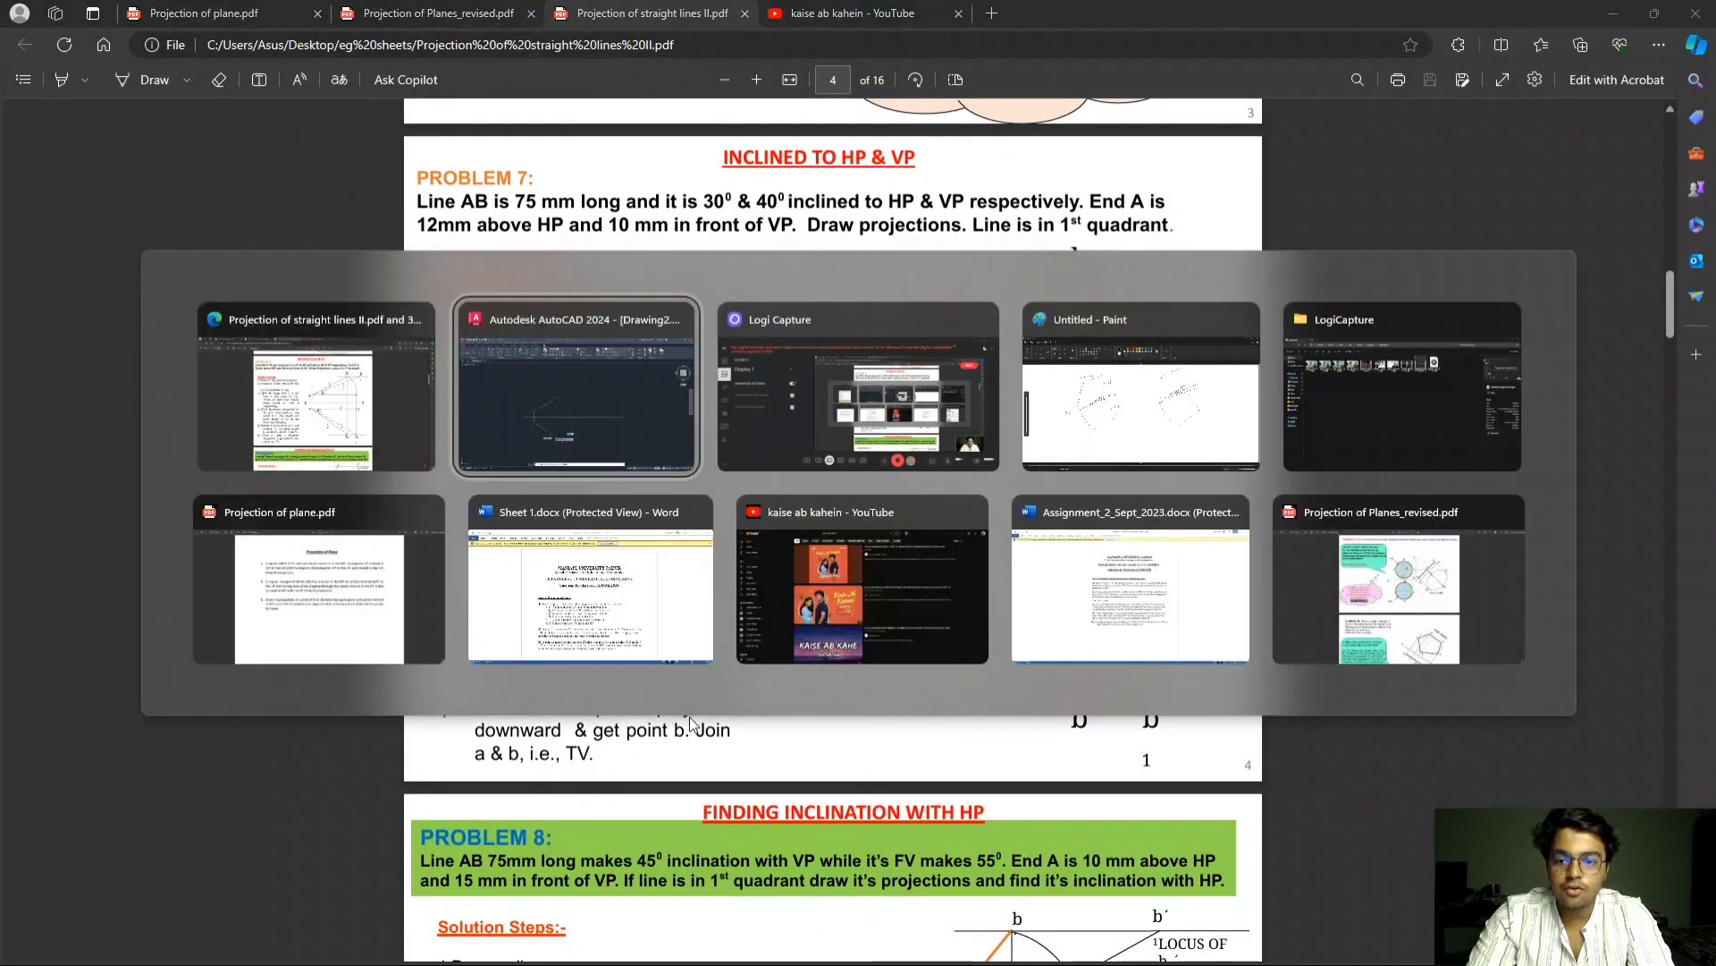
type("40")
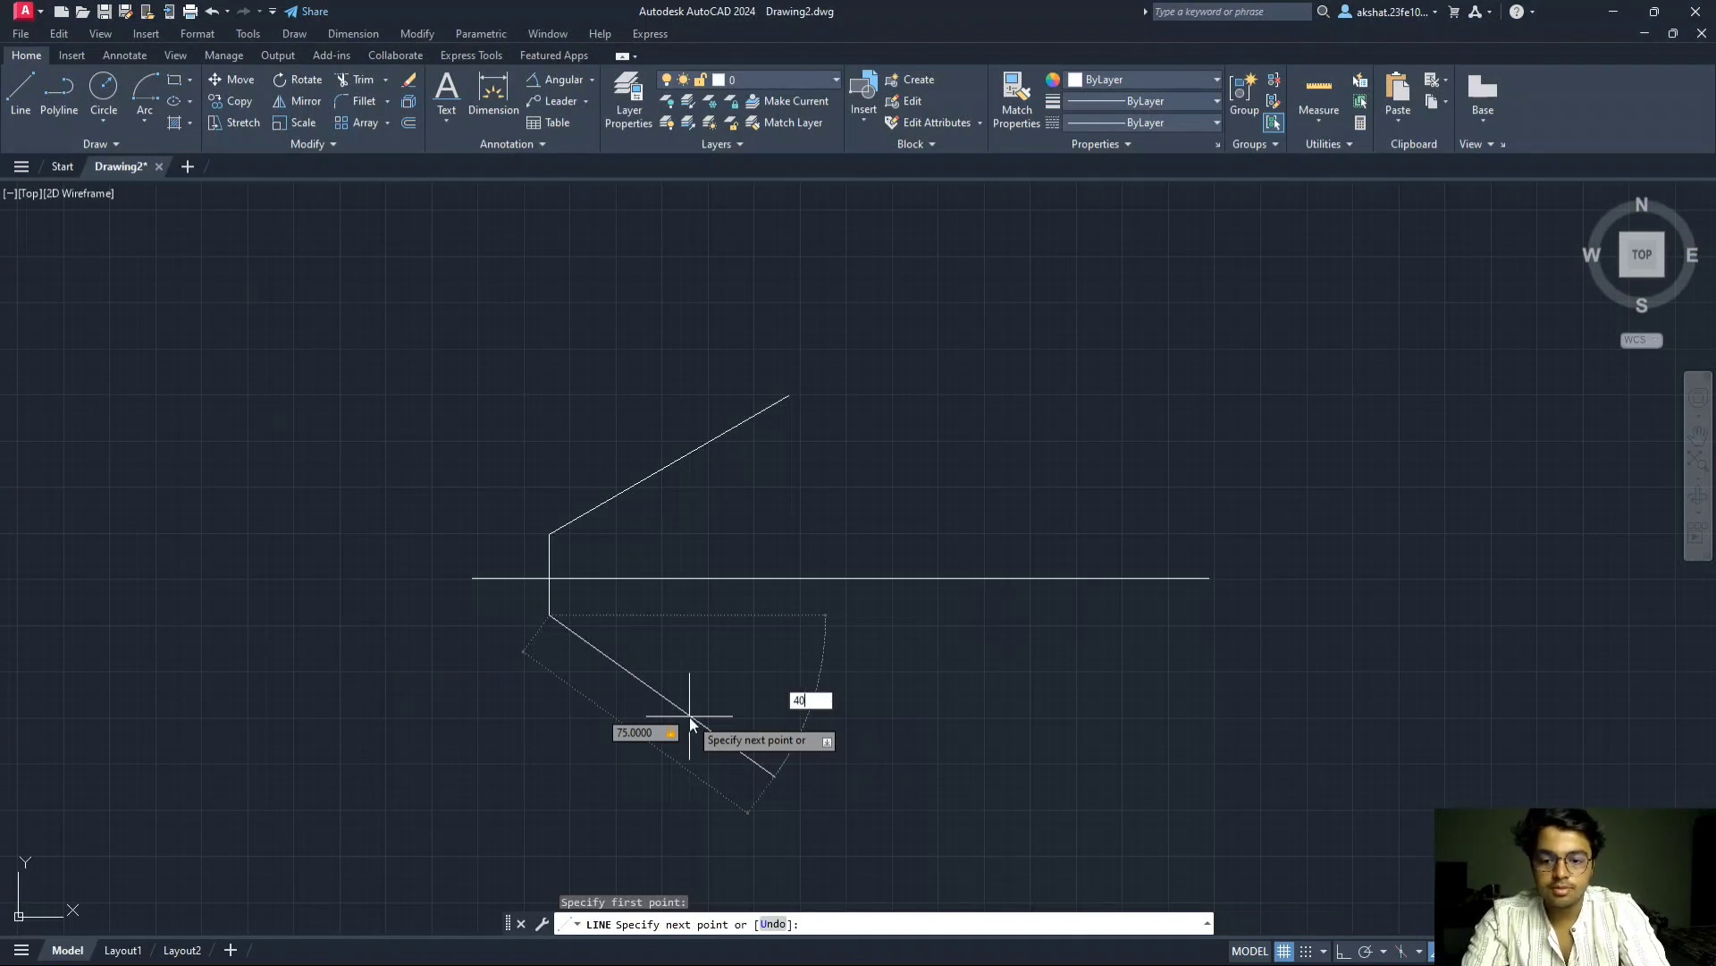
key("Return")
key("Escape")
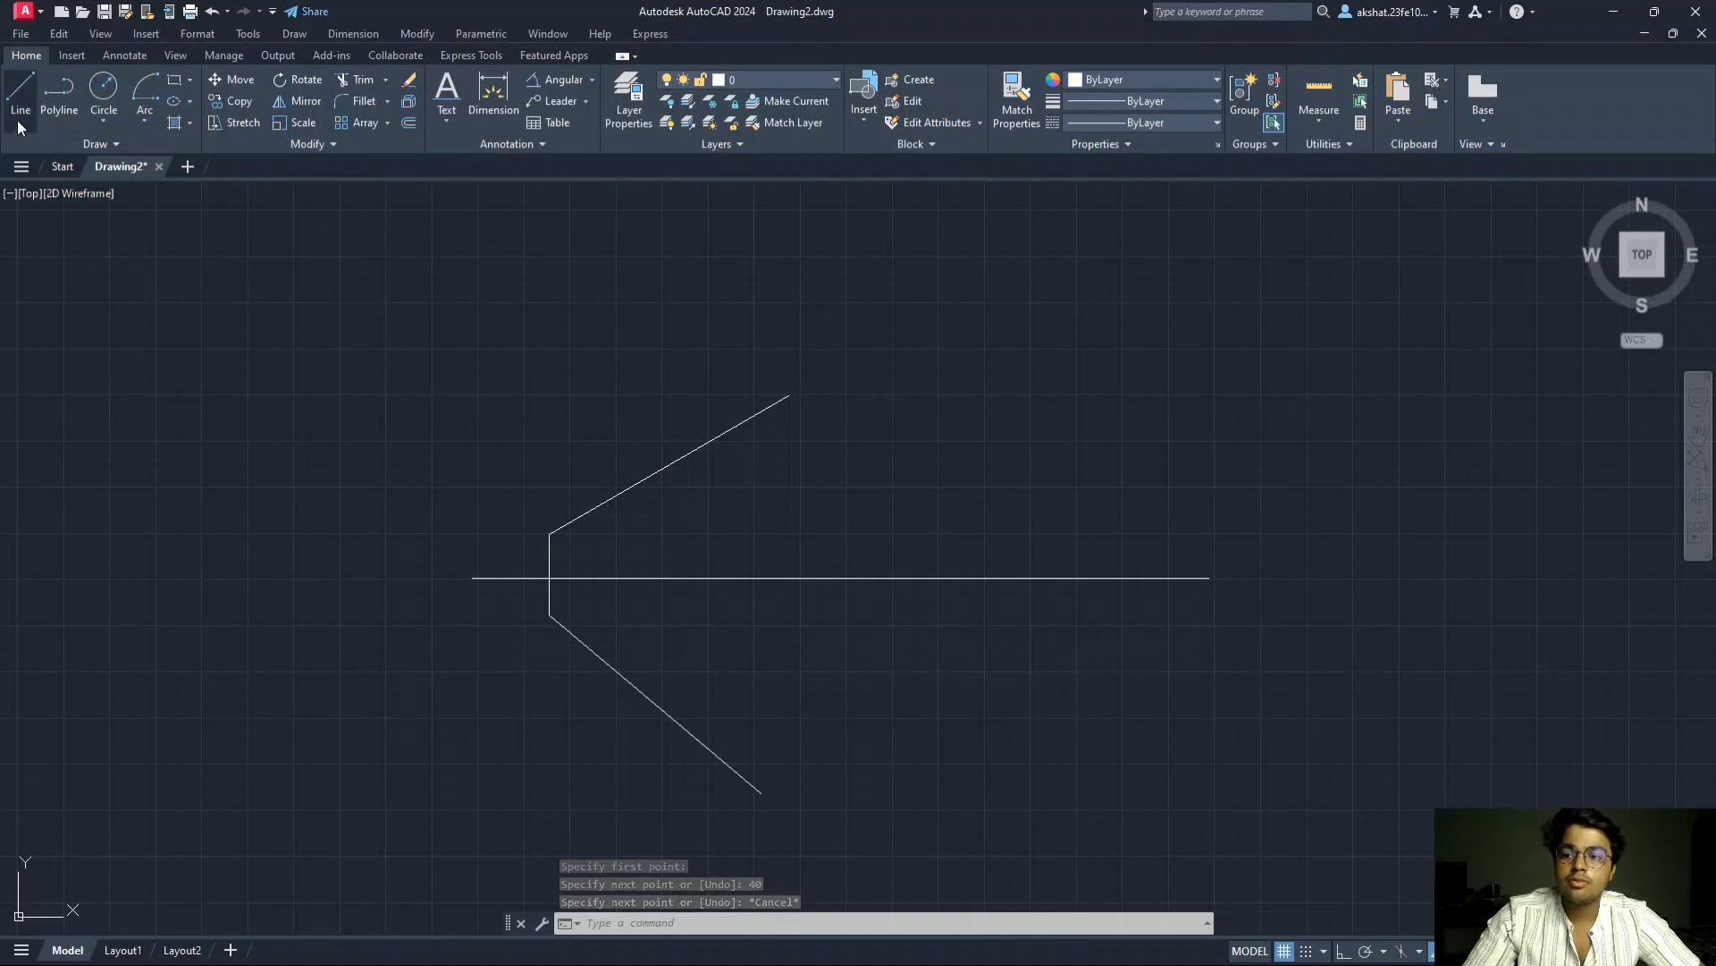
- With Ortho on, draw a horizontal line rightward from a′, the start of the 30° line, ending beyond that line's far end
left_click(20, 105)
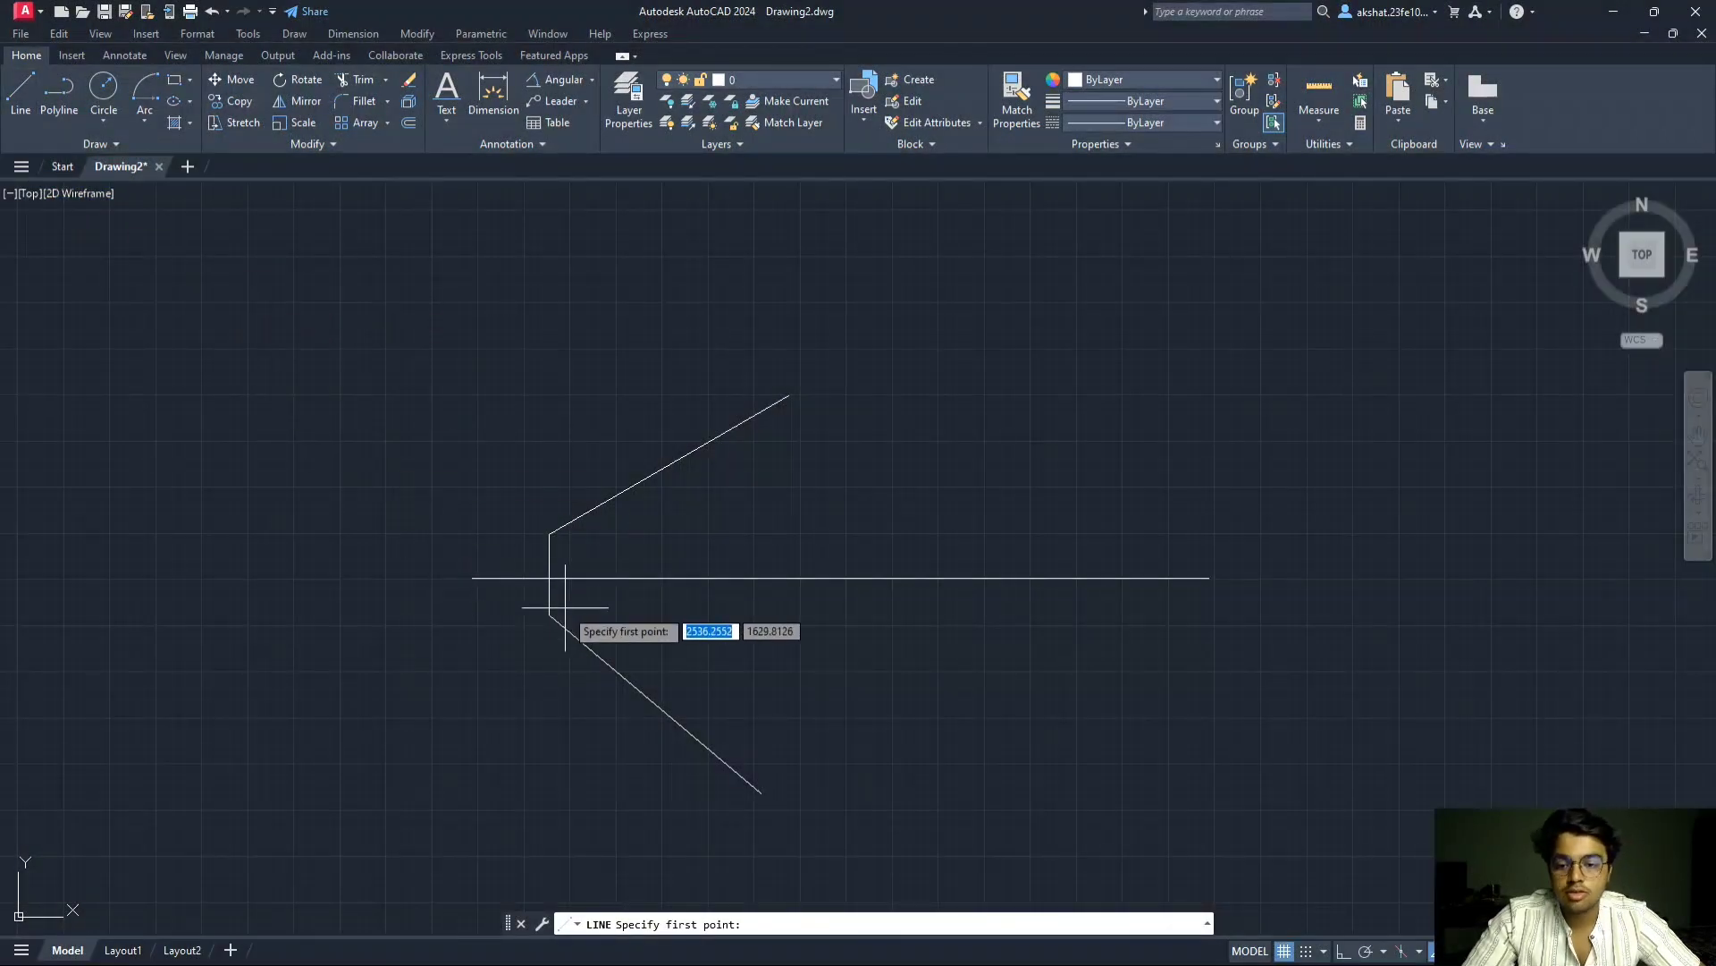
key("F8")
left_click(550, 534)
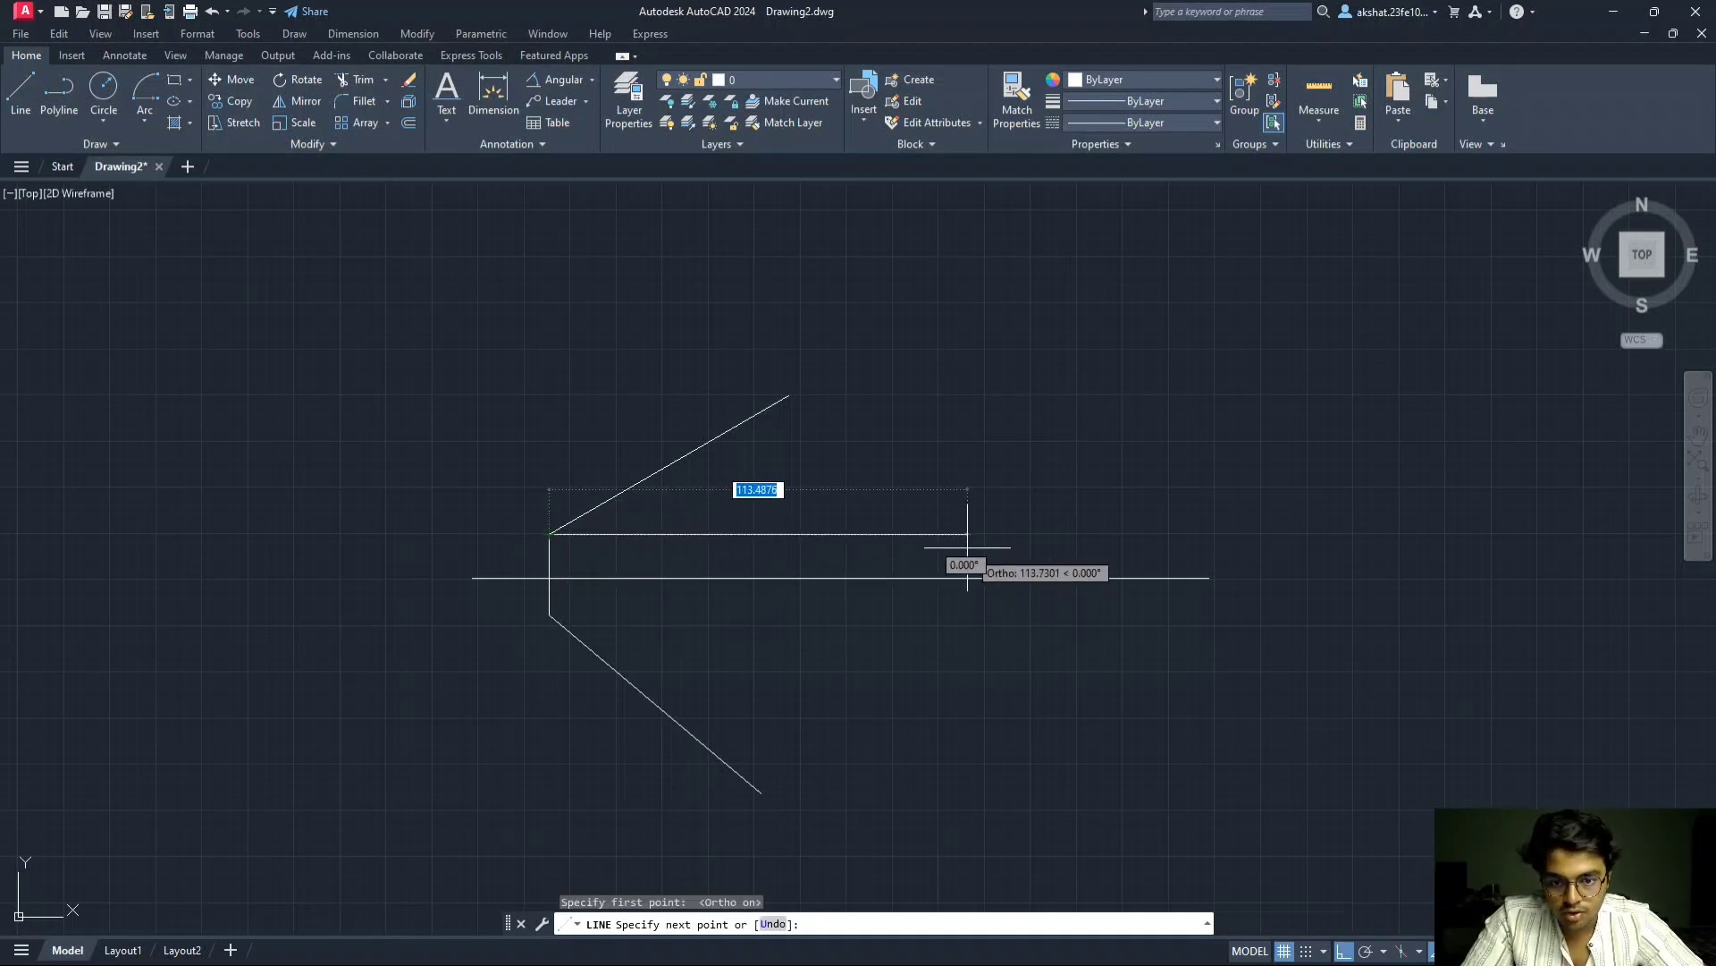
left_click(881, 535)
key("Escape")
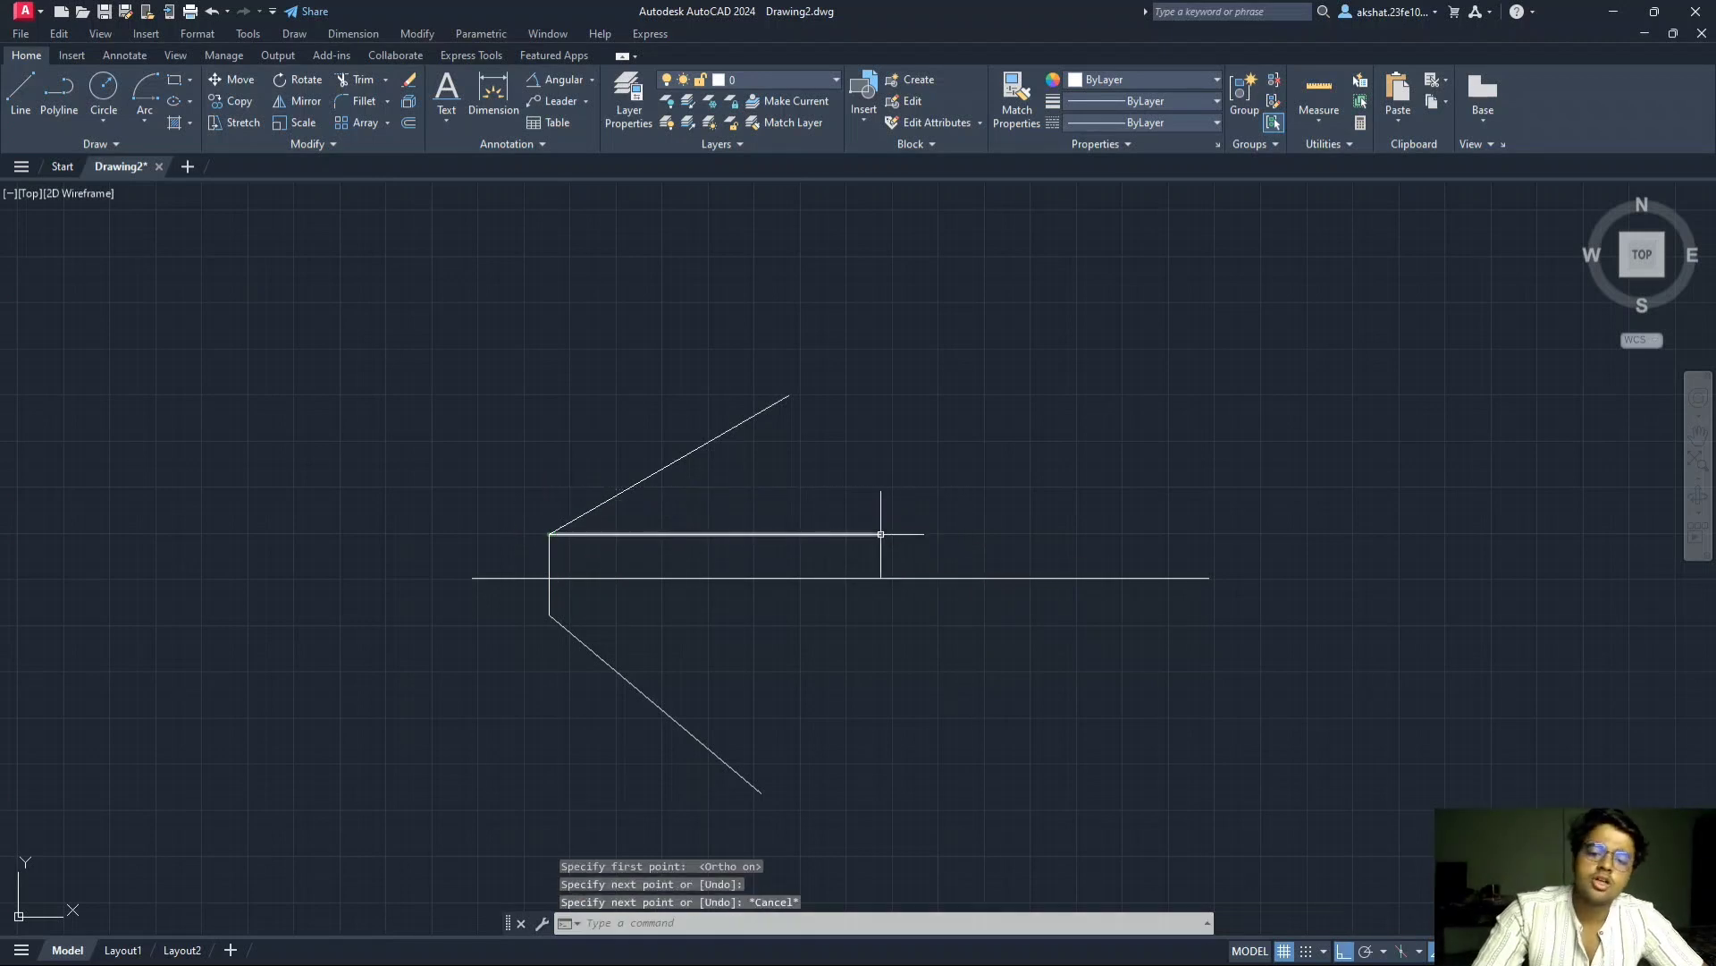
- Draw a horizontal line rightward from a, the start of the 40° line, about as long as the horizontal through a′
mouse_move(552, 532)
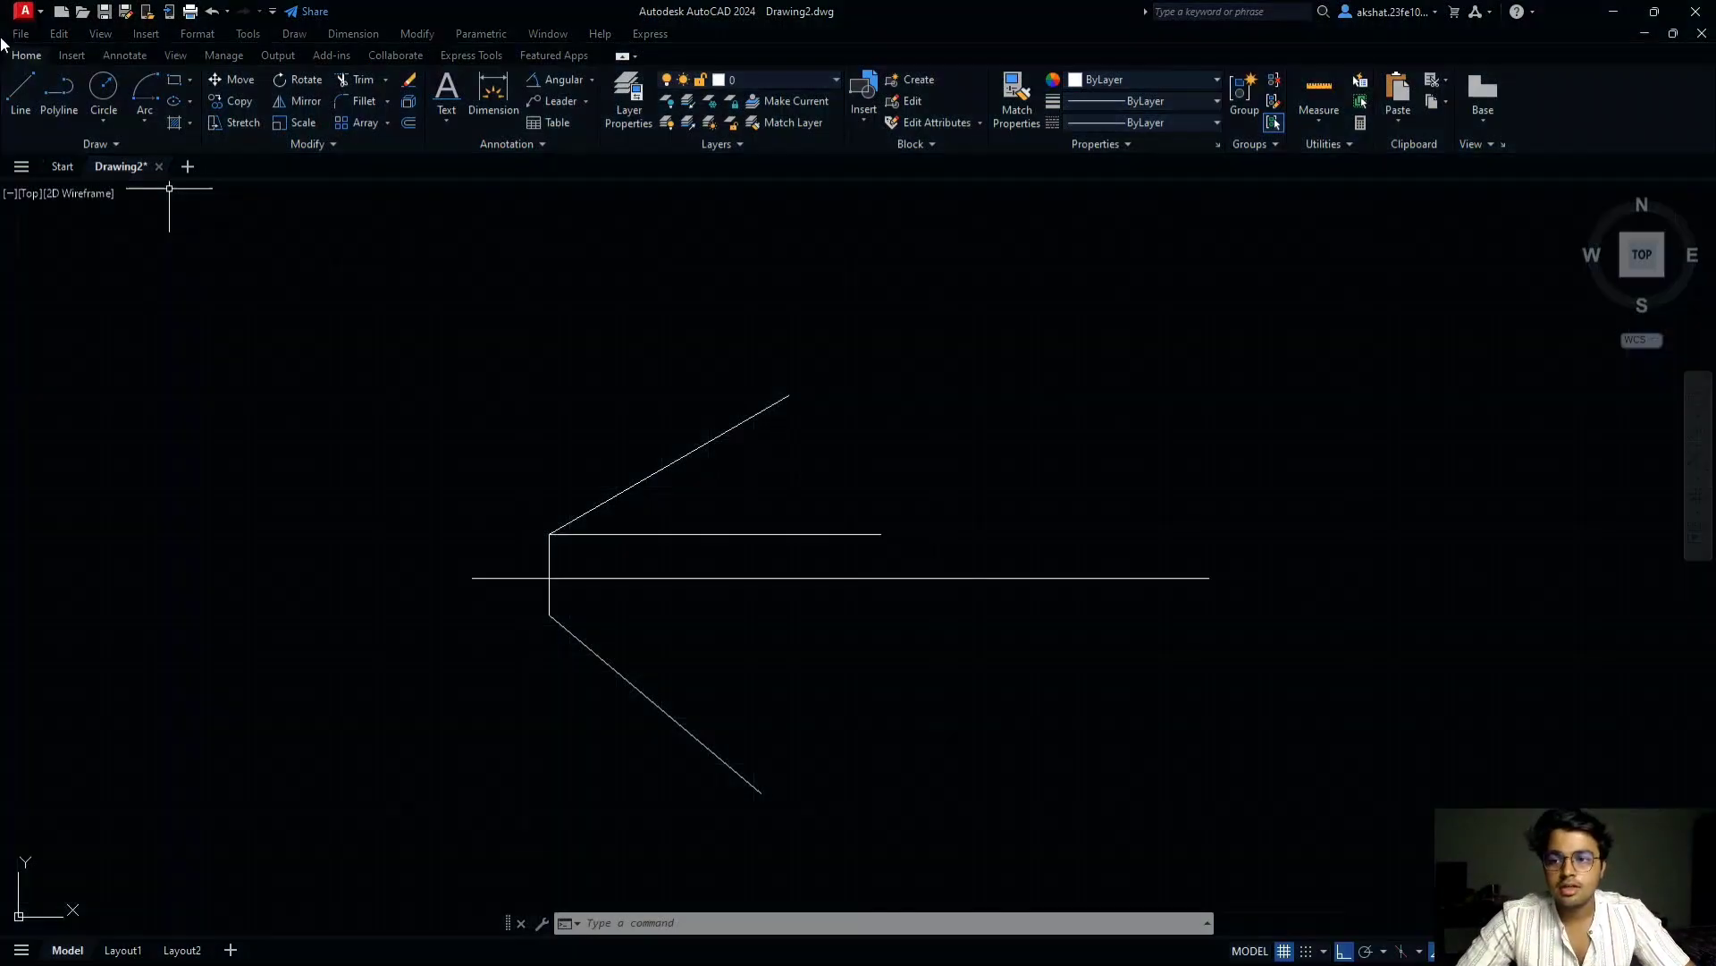
left_click(46, 98)
left_click(29, 100)
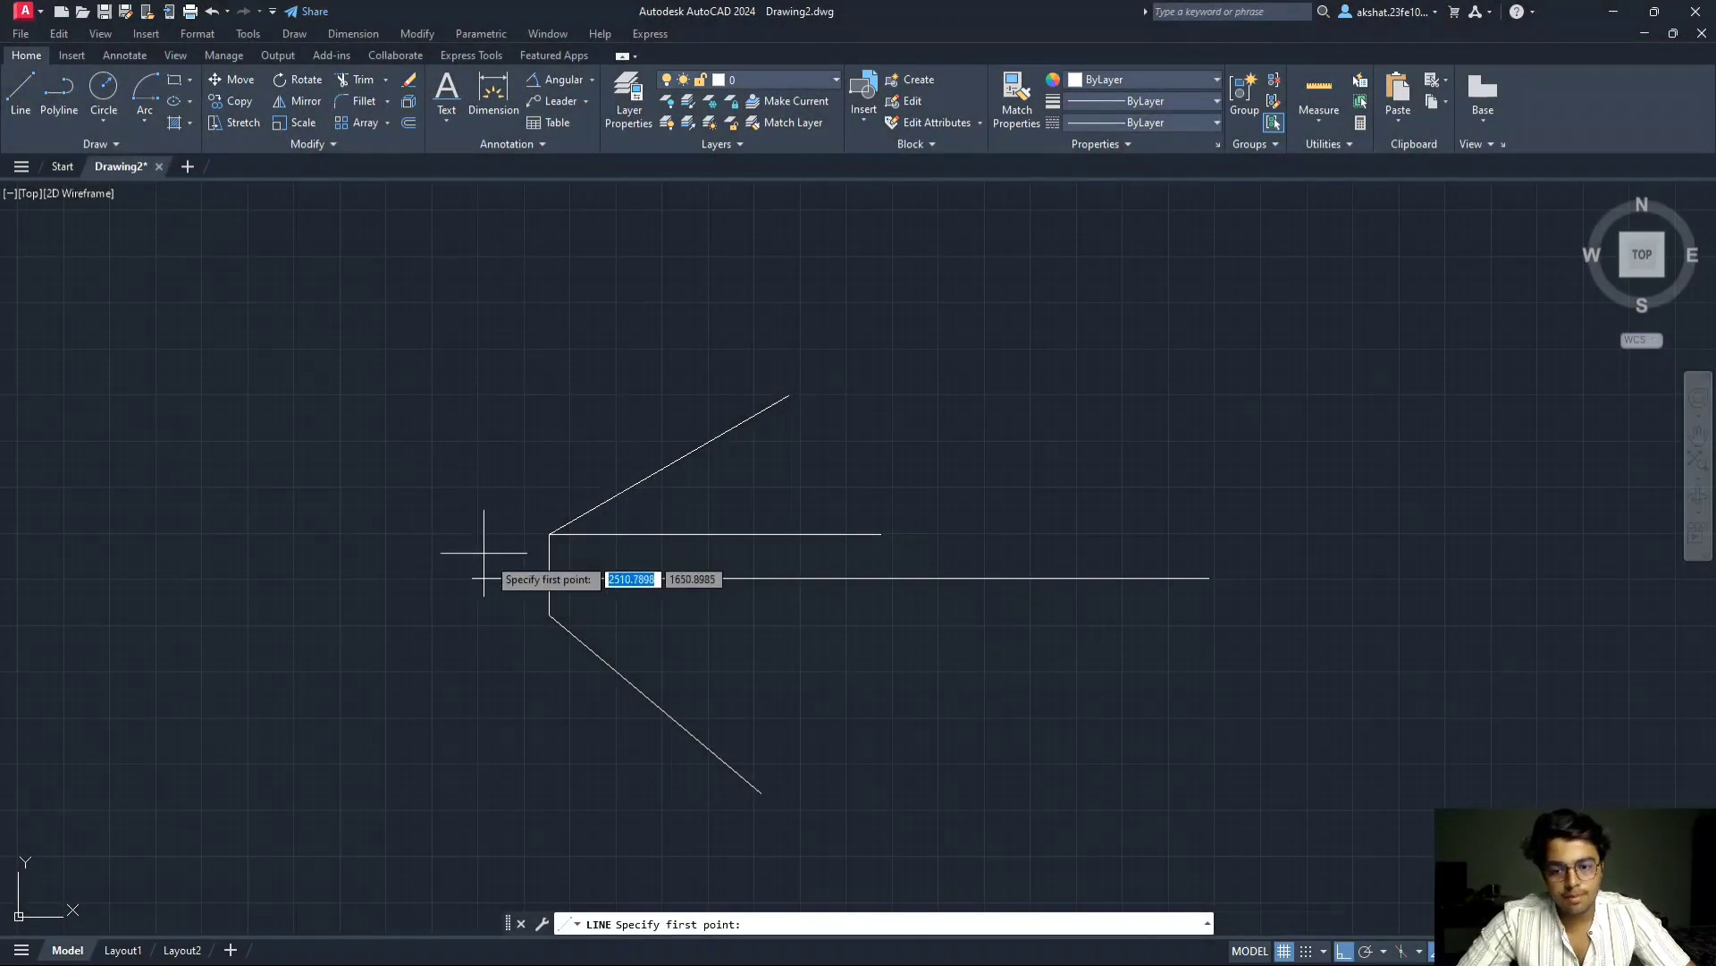
left_click(549, 615)
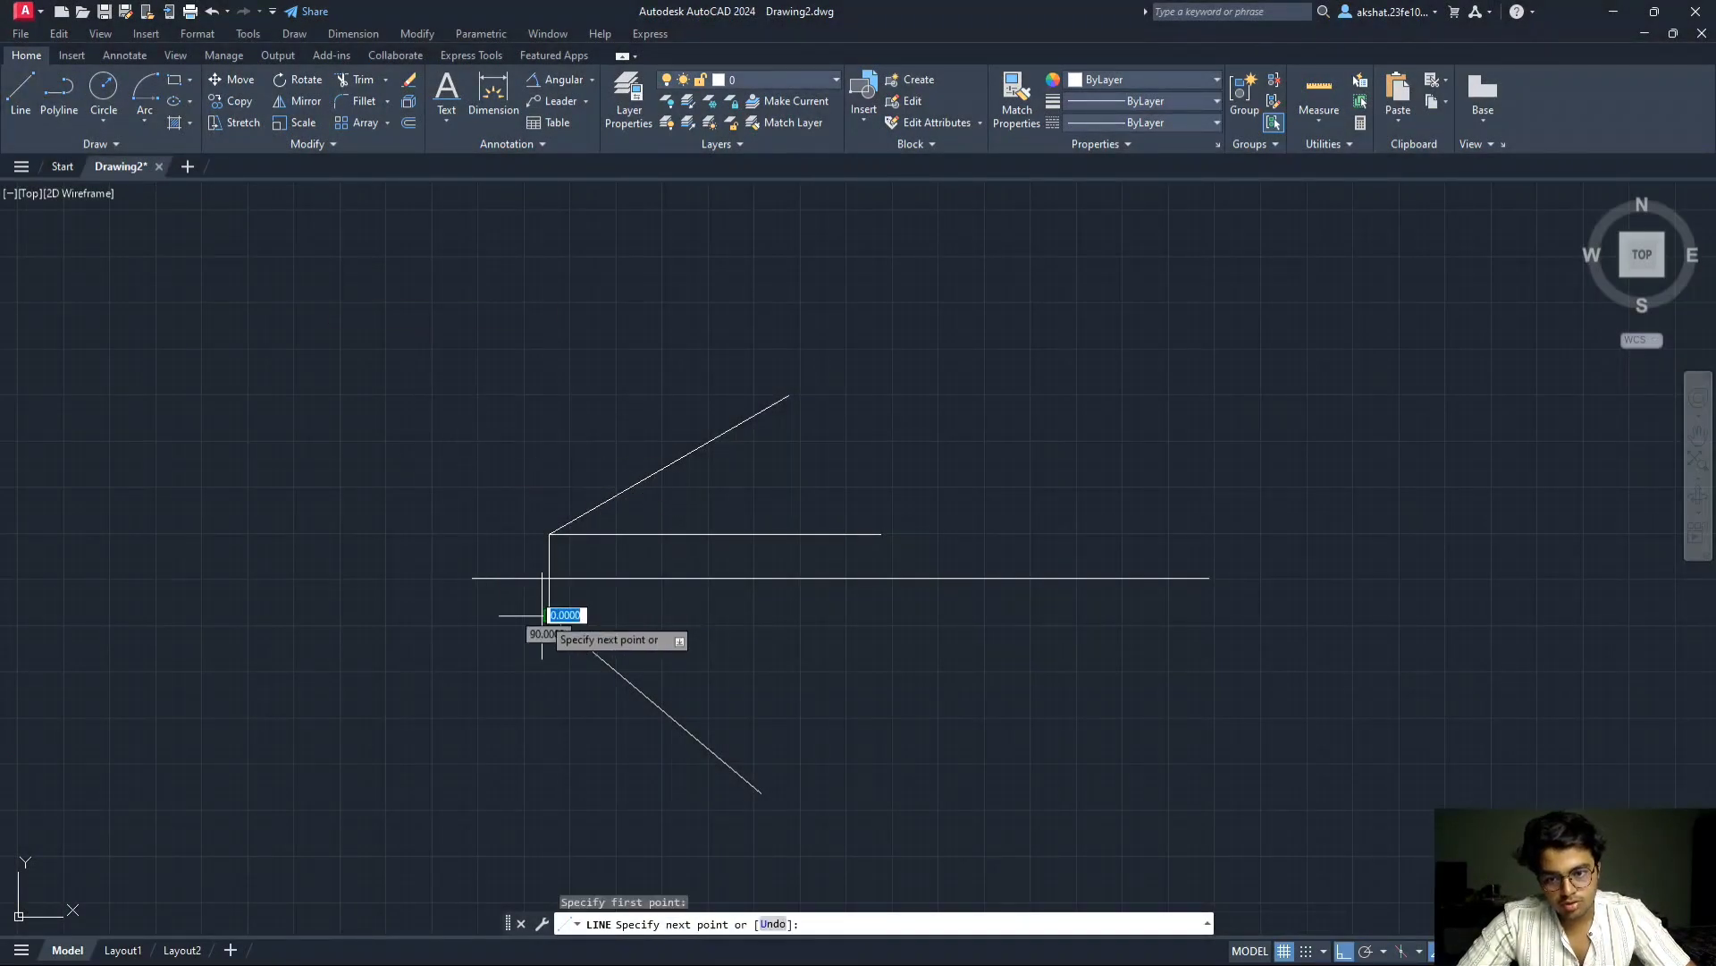
left_click(887, 645)
key("Escape")
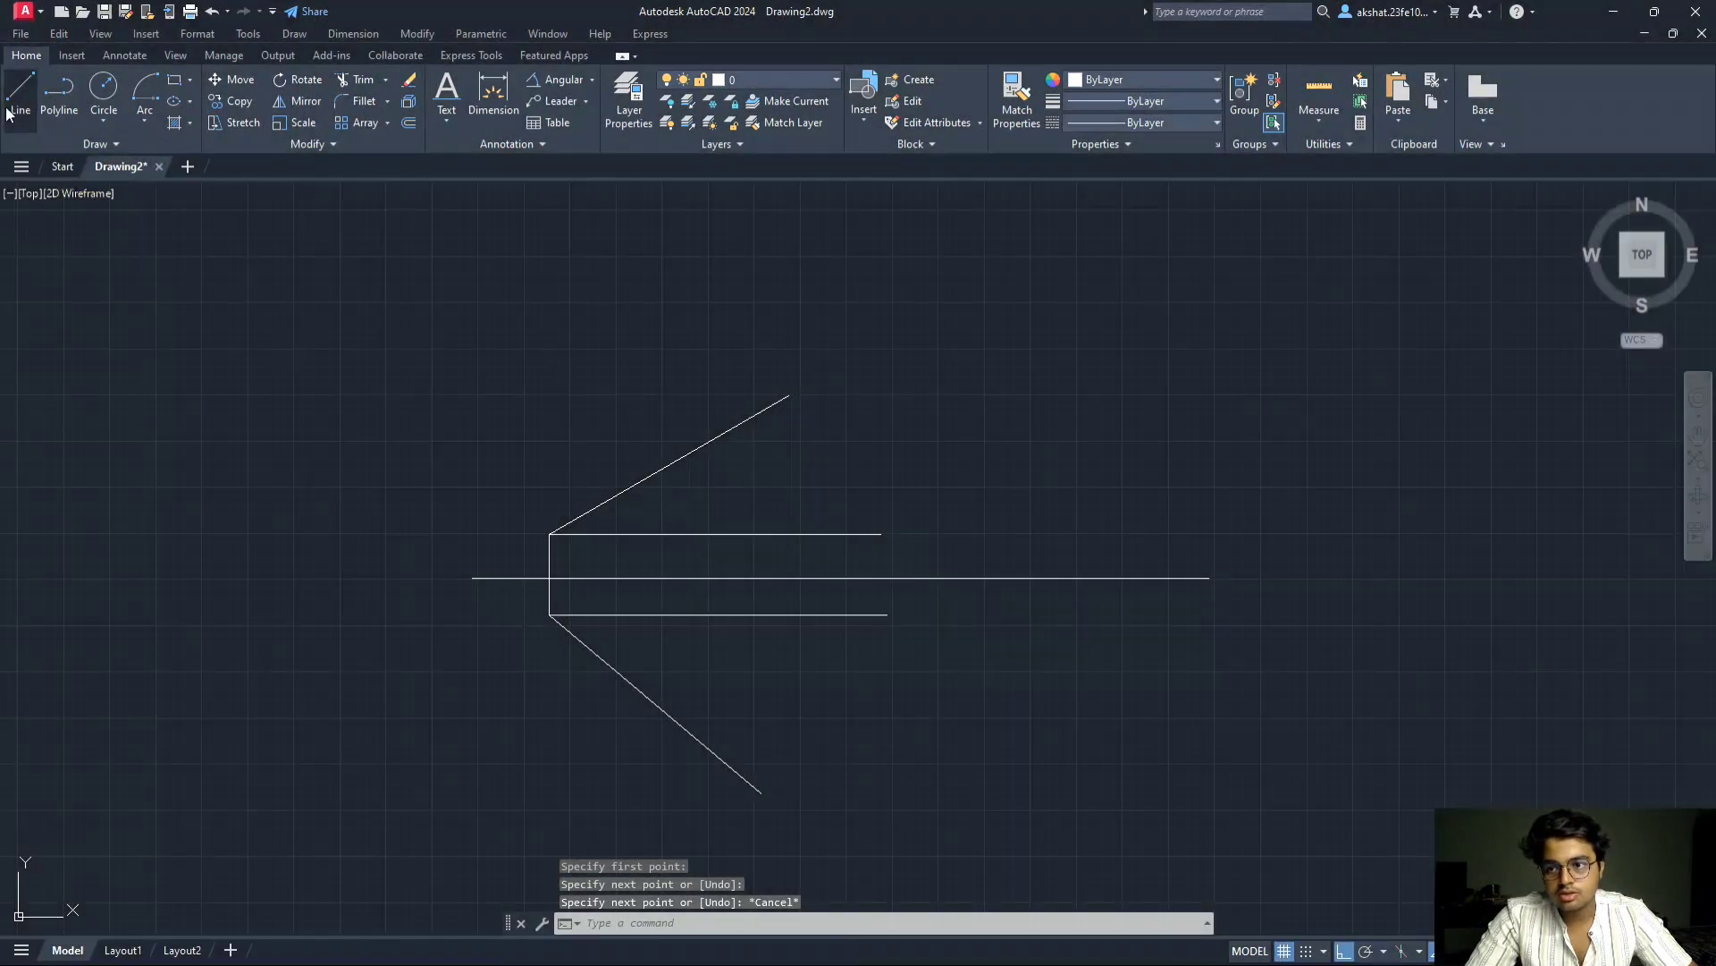
- Check Problem 7 in the PDF and draw a vertical projector from the 40° line's far end up to the horizontal line through a′
left_click(8, 114)
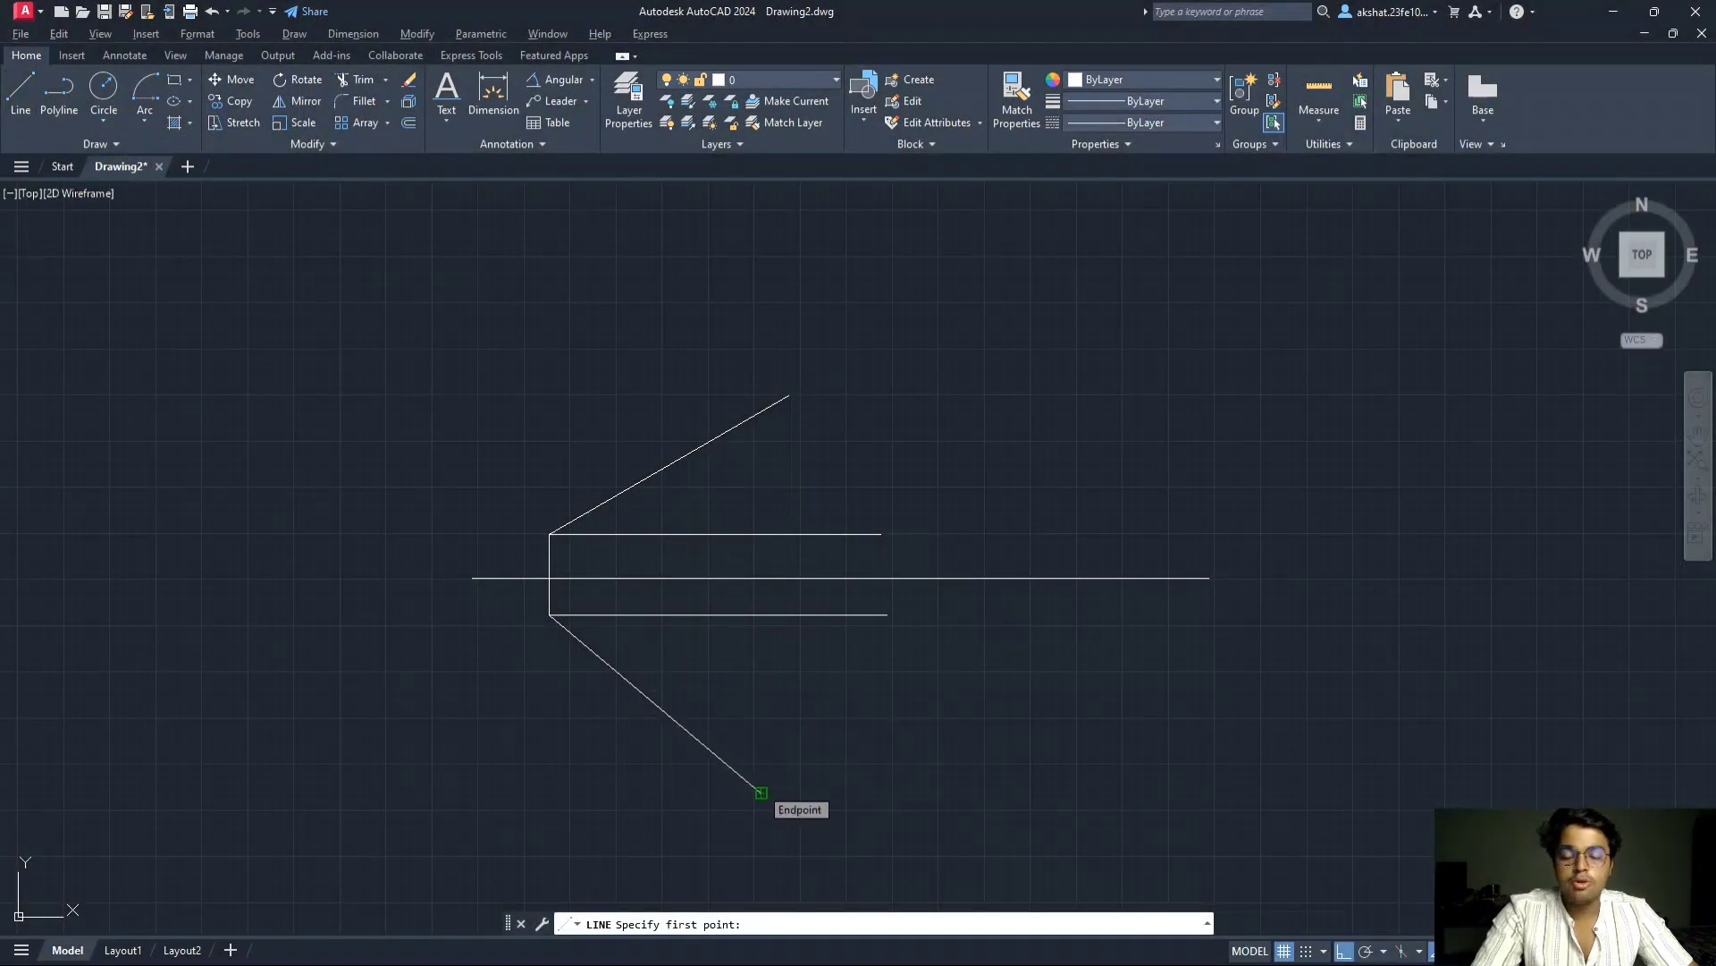
key("alt+Tab")
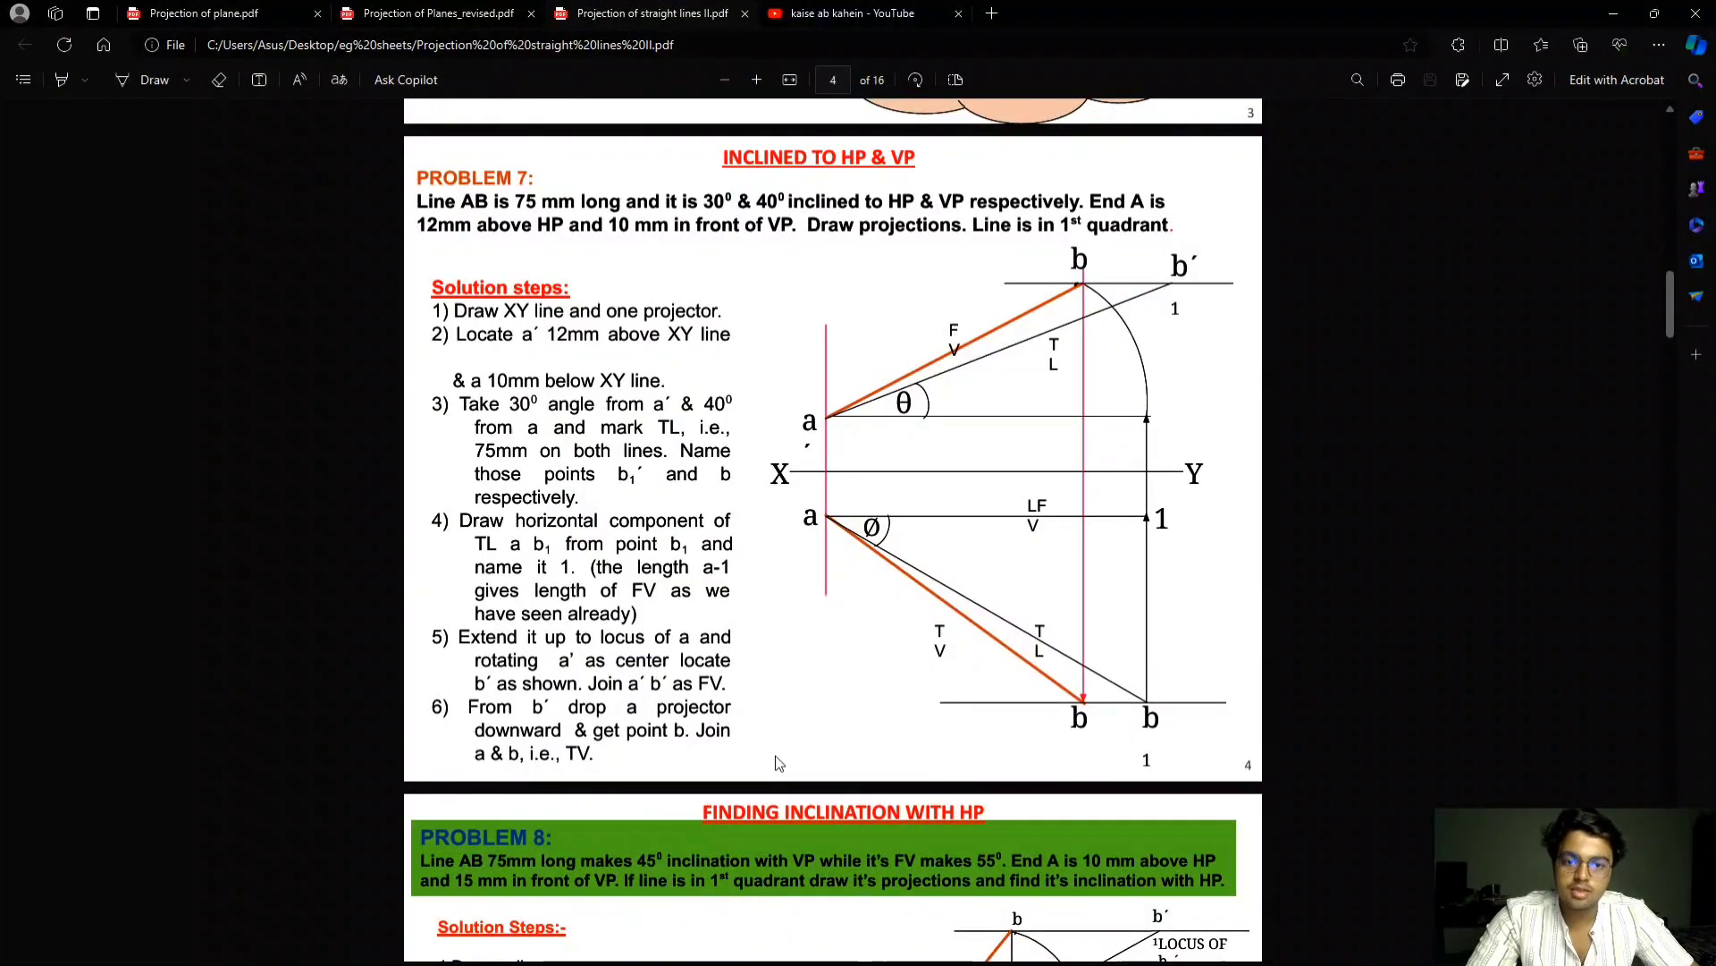
key("alt+Tab")
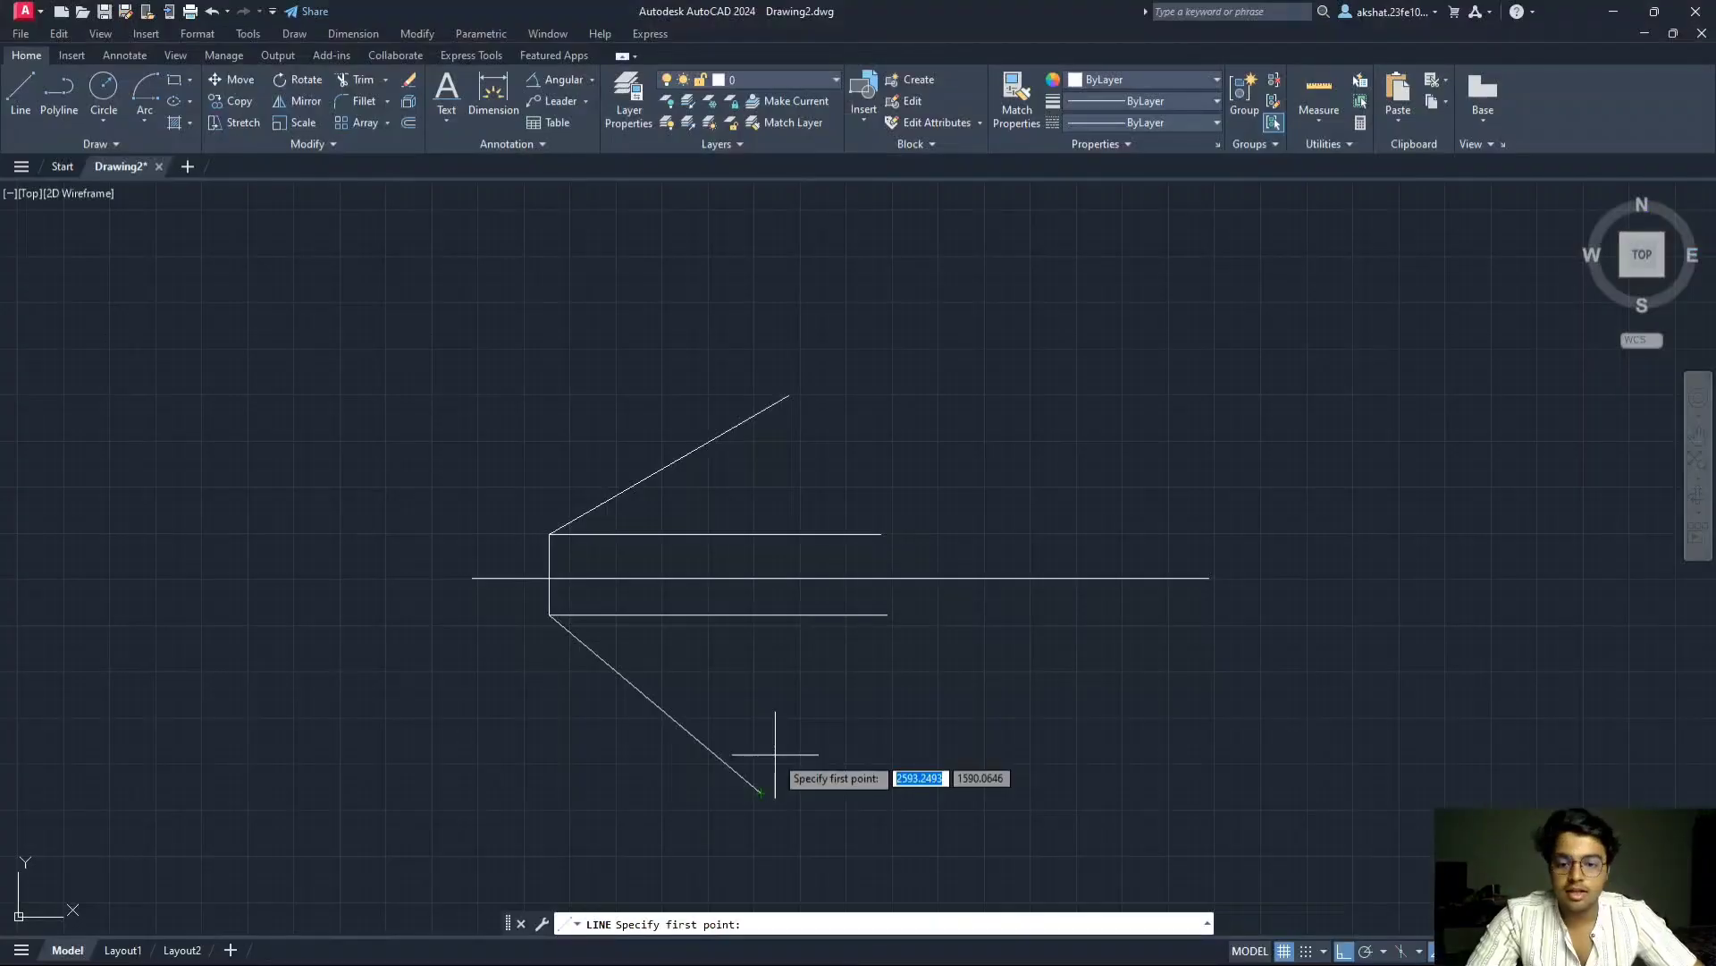
key("alt+Tab")
key("alt+Tab")
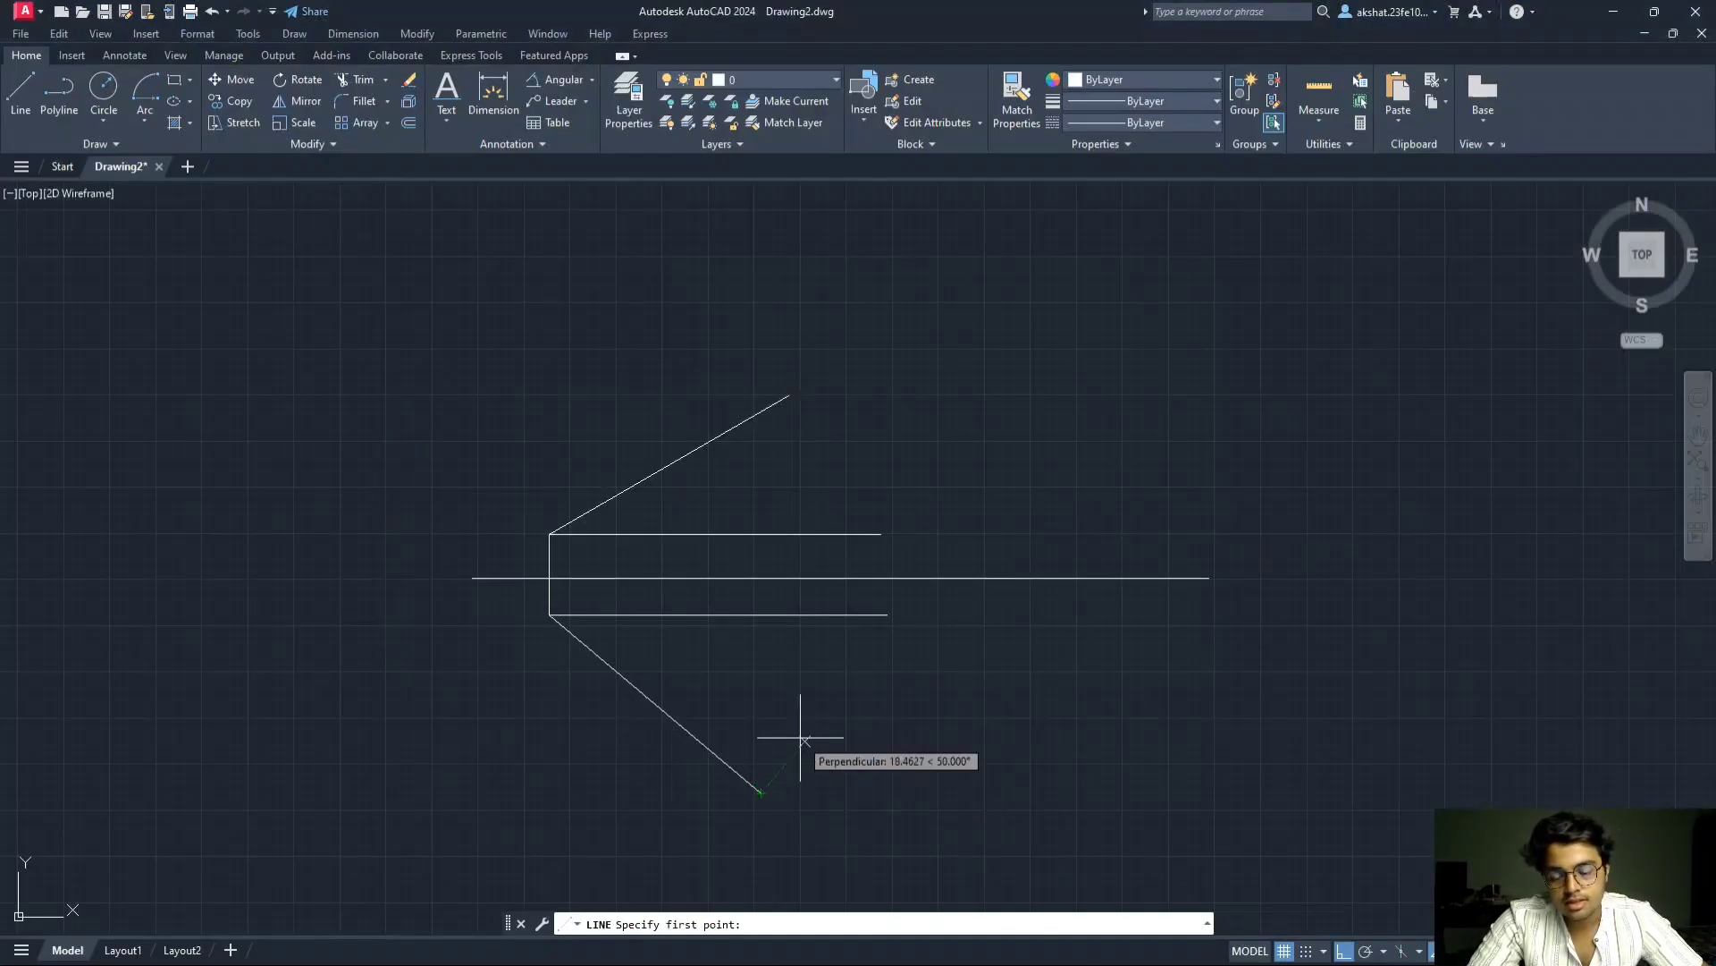
left_click(761, 792)
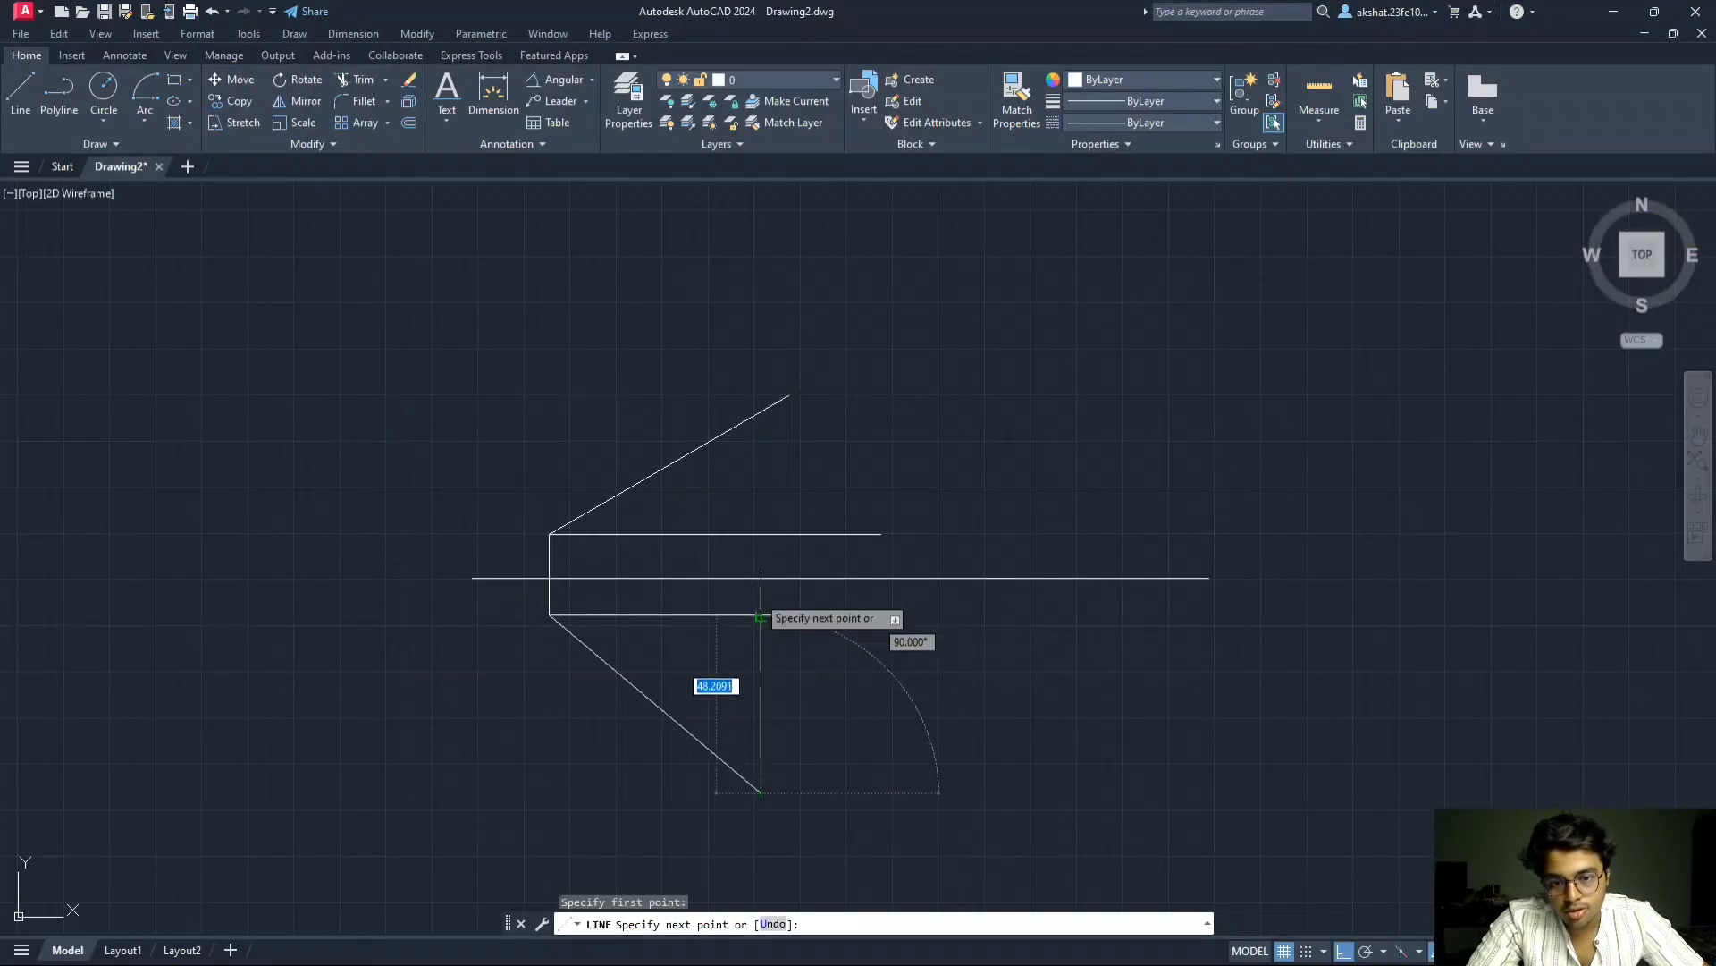
left_click(761, 534)
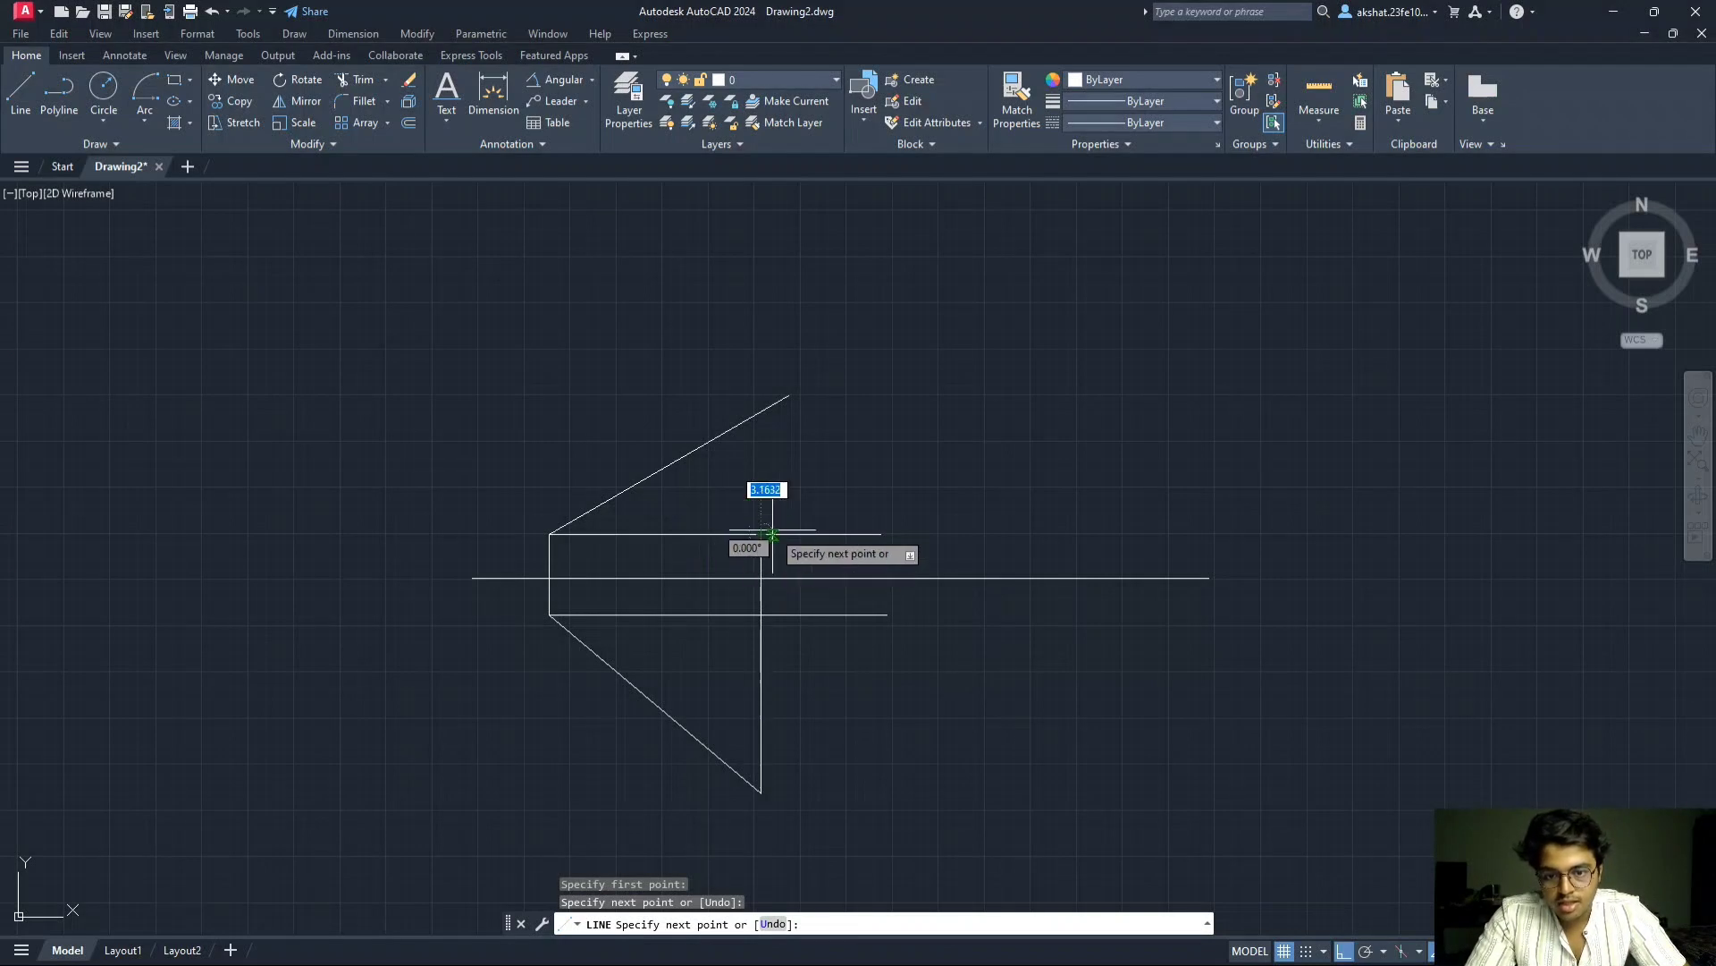
left_click(761, 534)
key("Escape")
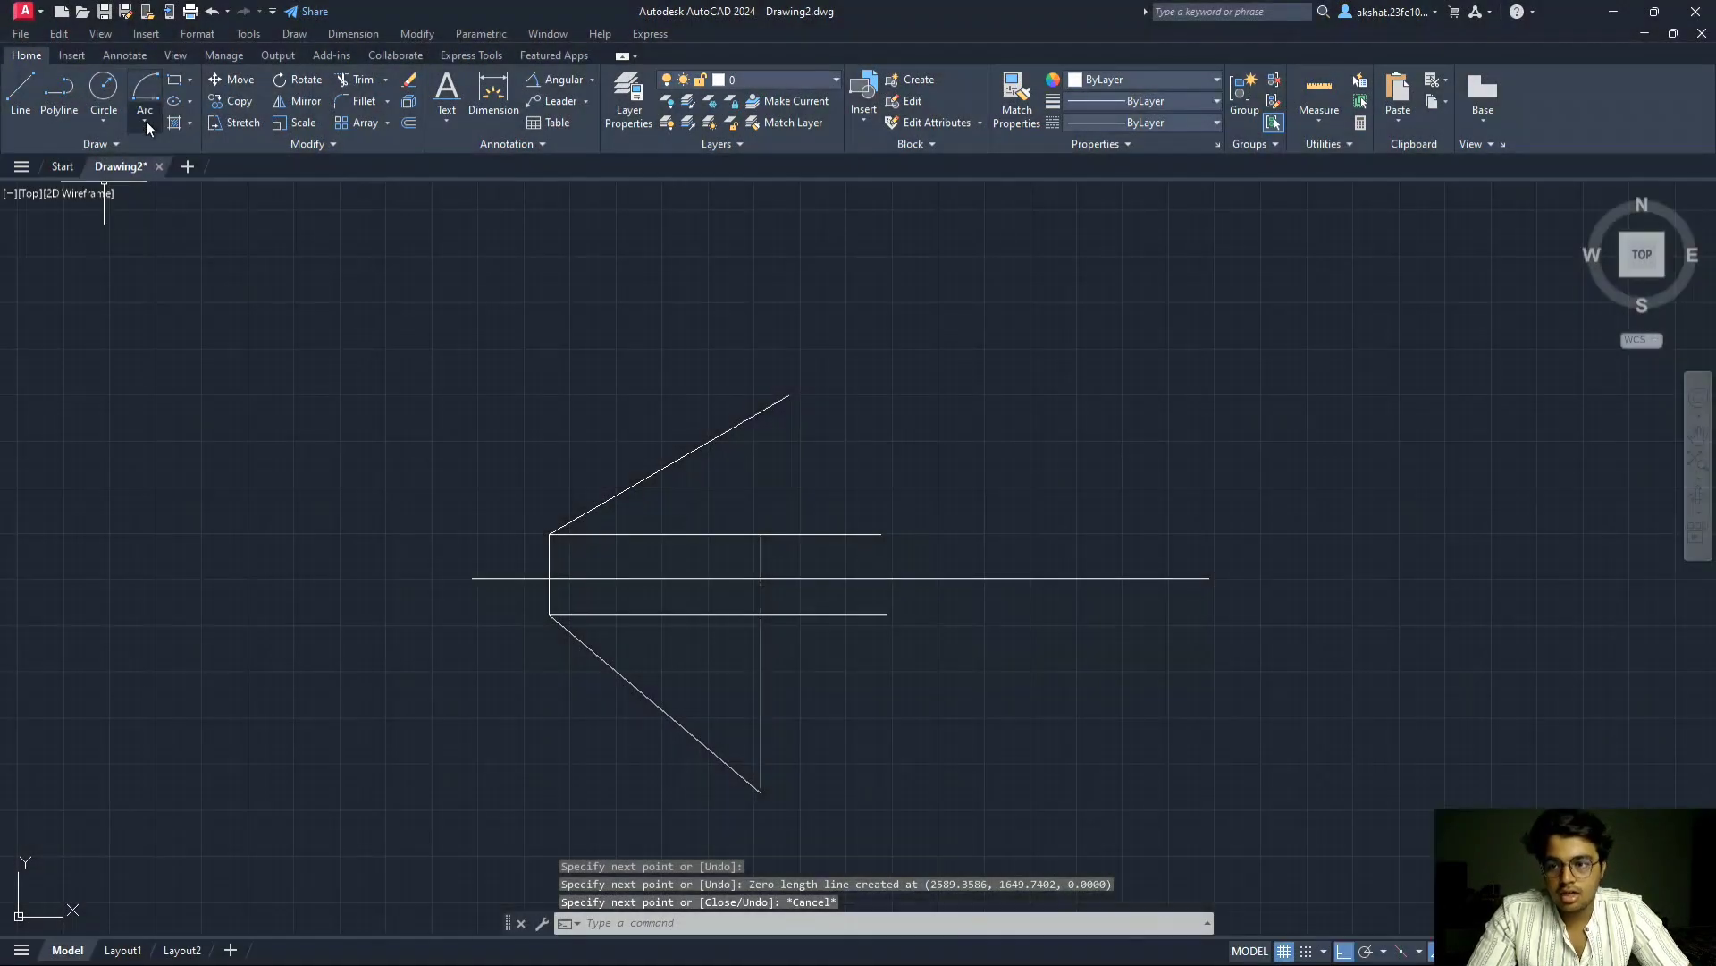
- Draw a horizontal locus line through the 30° line's upper end, reaching about 71.5 mm to its left and extending past it to the right
left_click(146, 121)
left_click(27, 85)
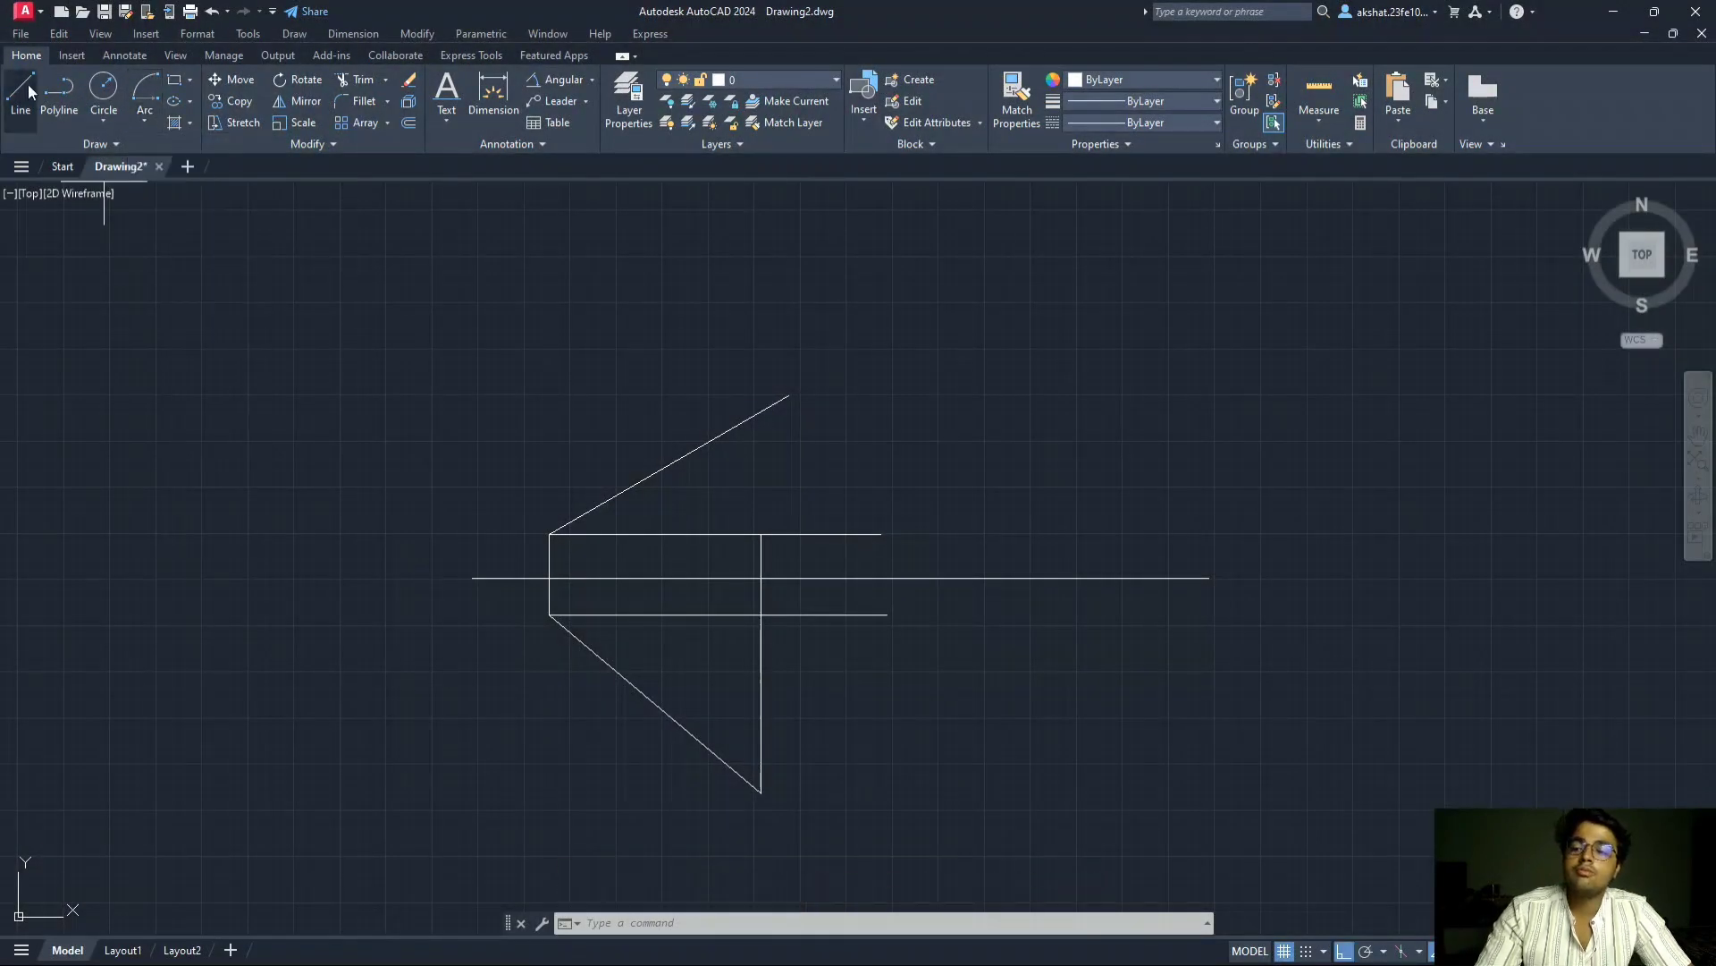
left_click(788, 391)
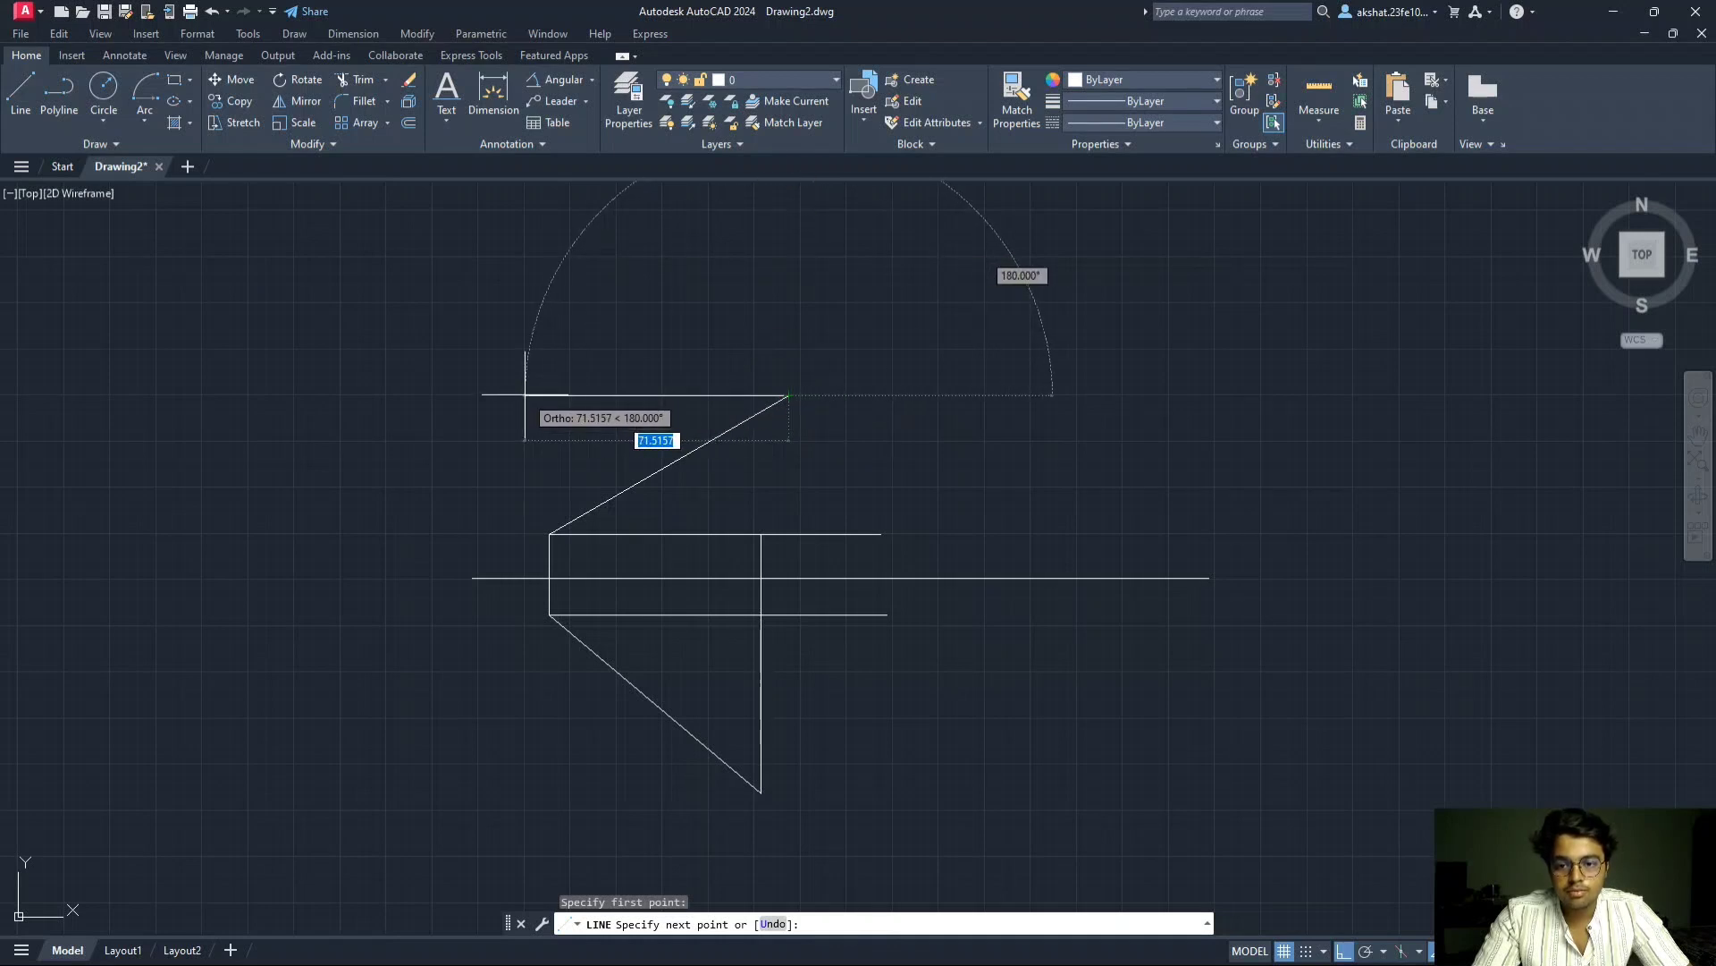
left_click(525, 395)
left_click(955, 395)
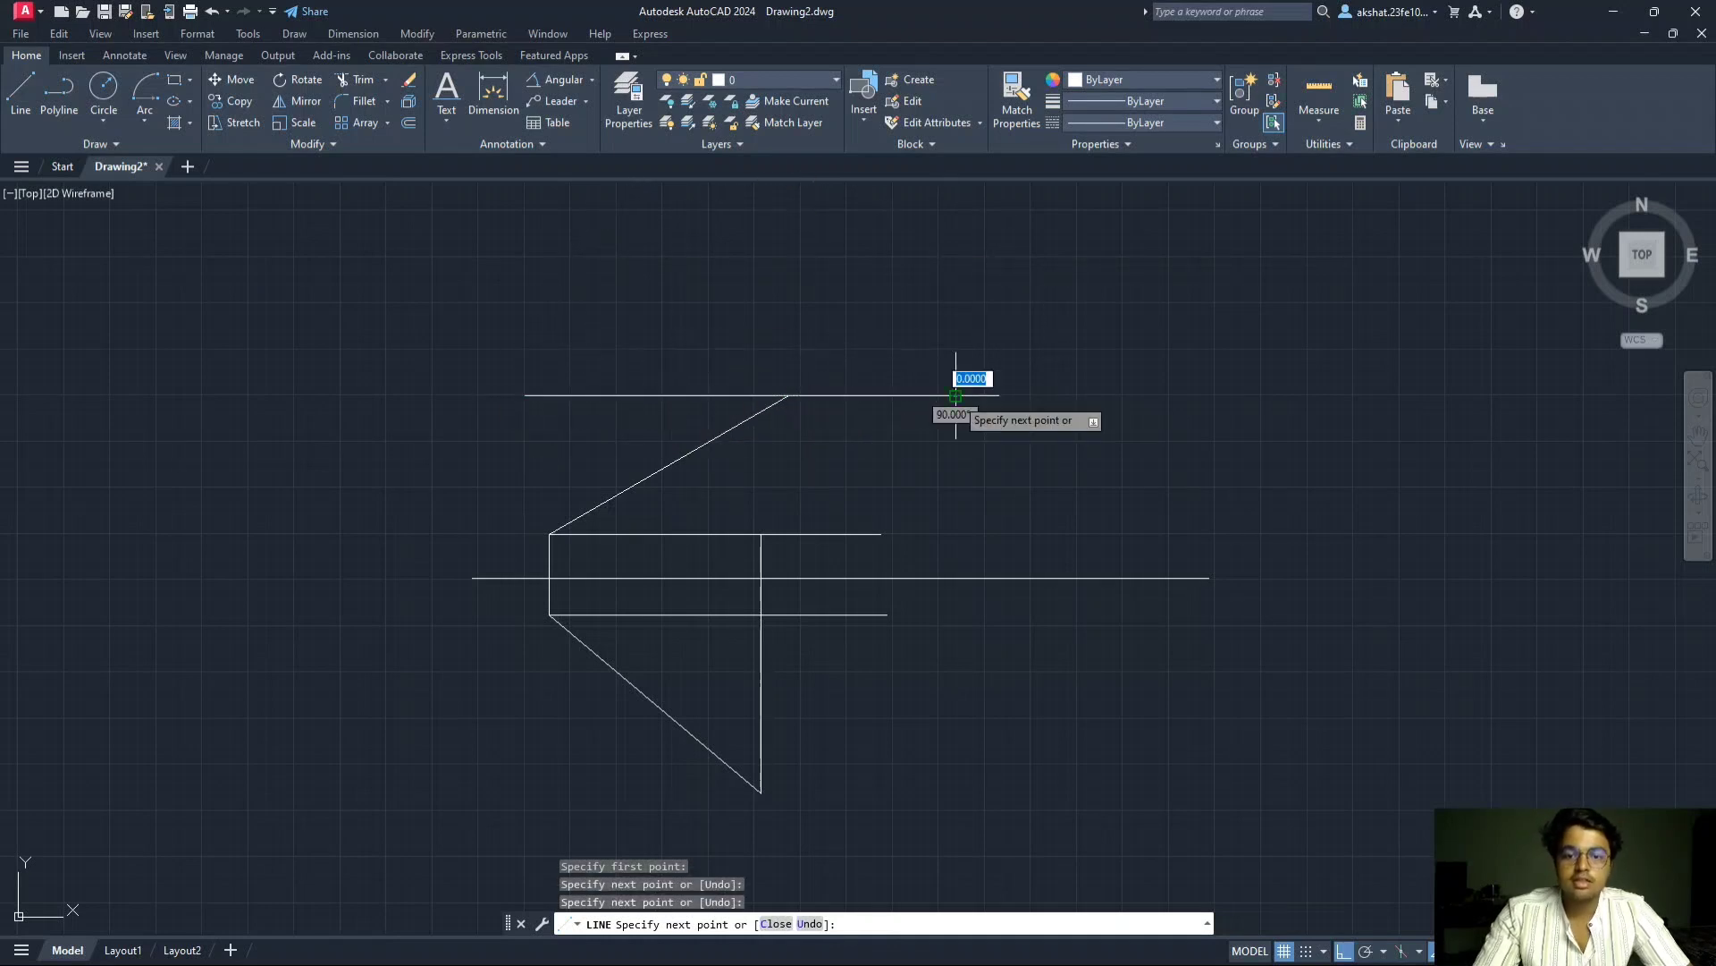
key("Escape")
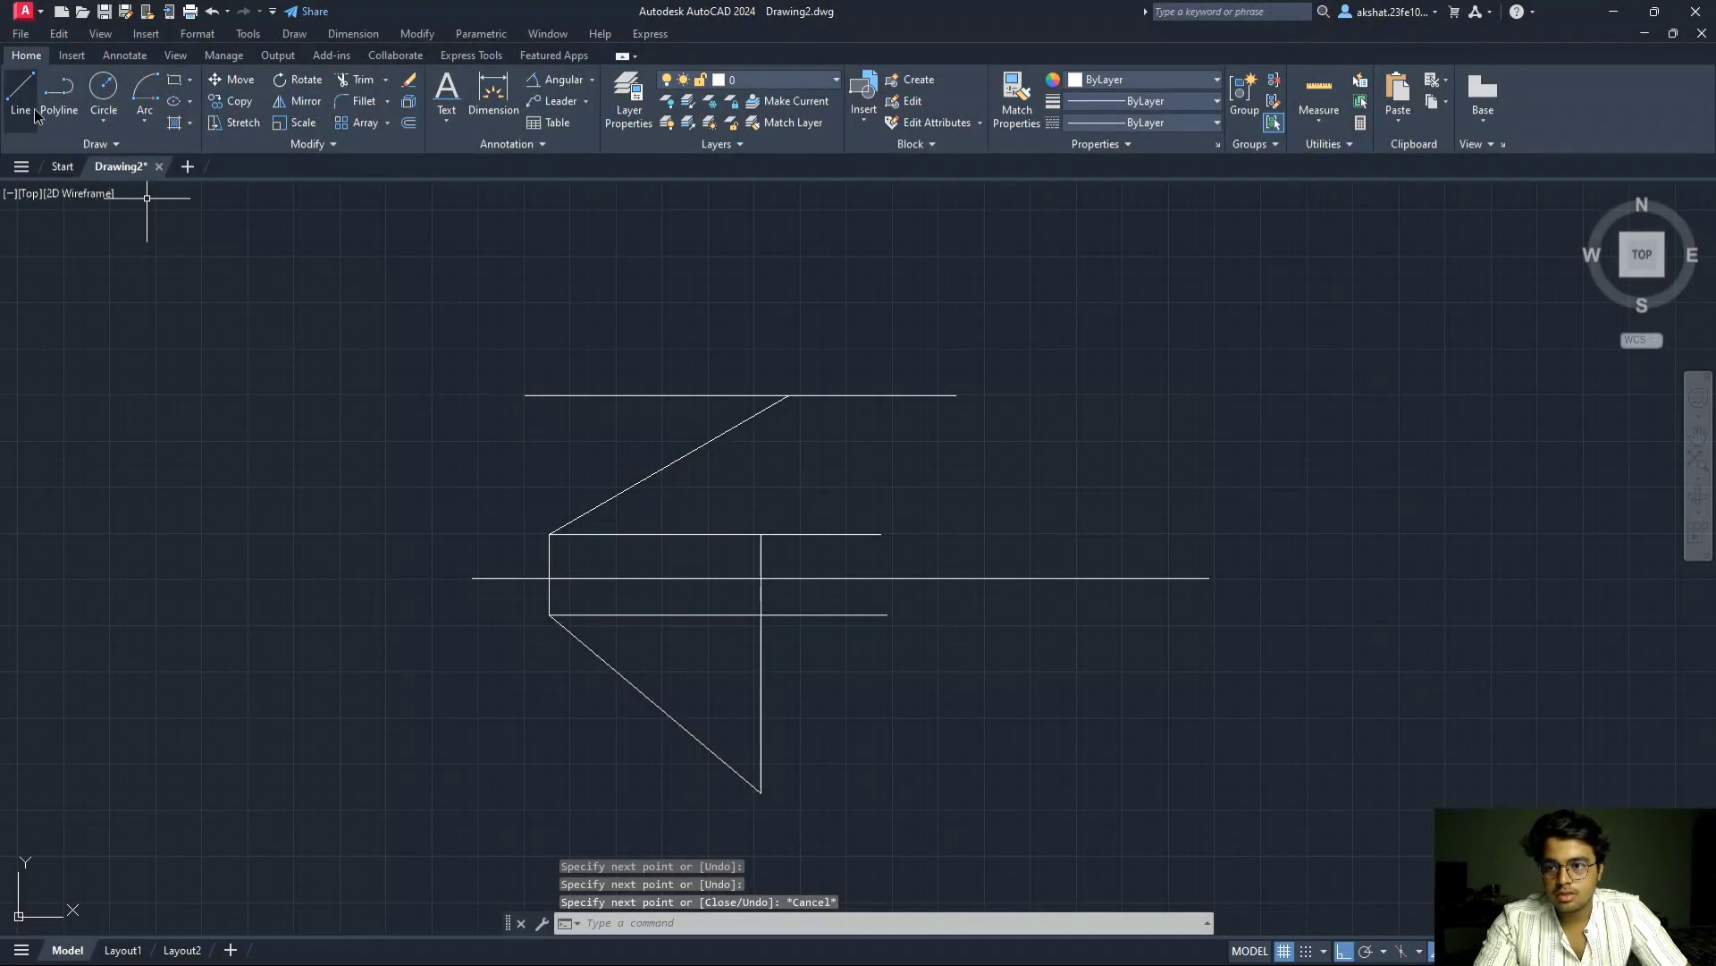
- Draw a horizontal locus line through the 40° line's lower end, extending to both sides of that point
left_click(36, 114)
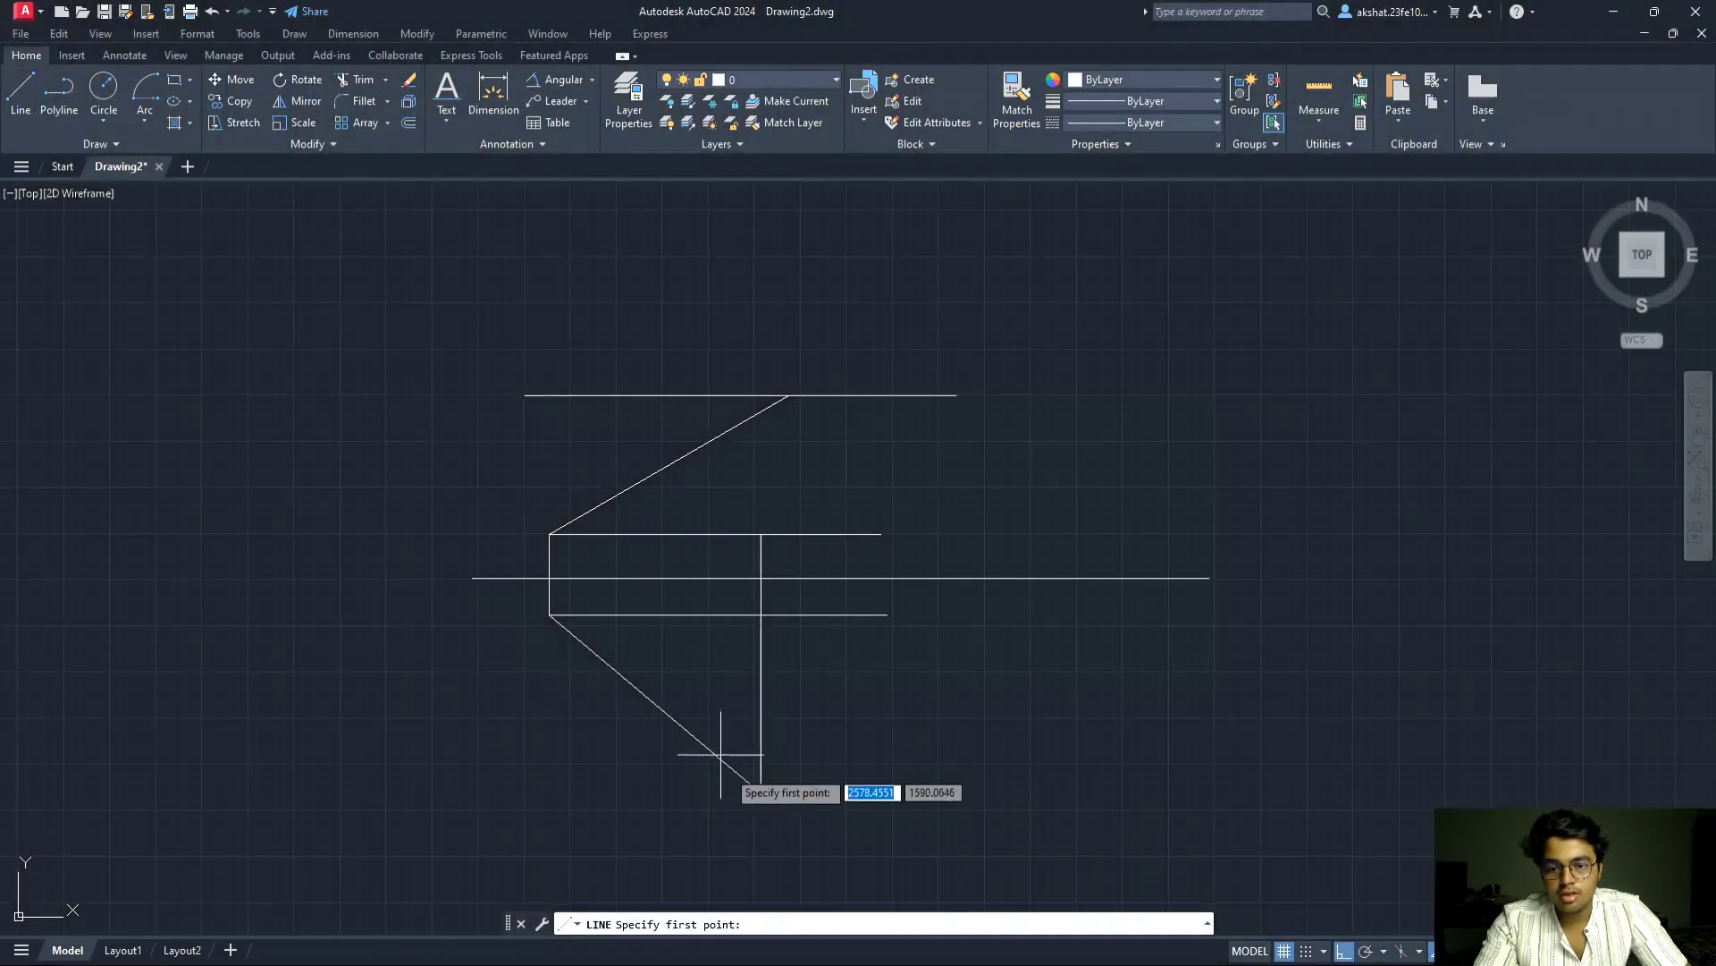
left_click(761, 792)
left_click(552, 793)
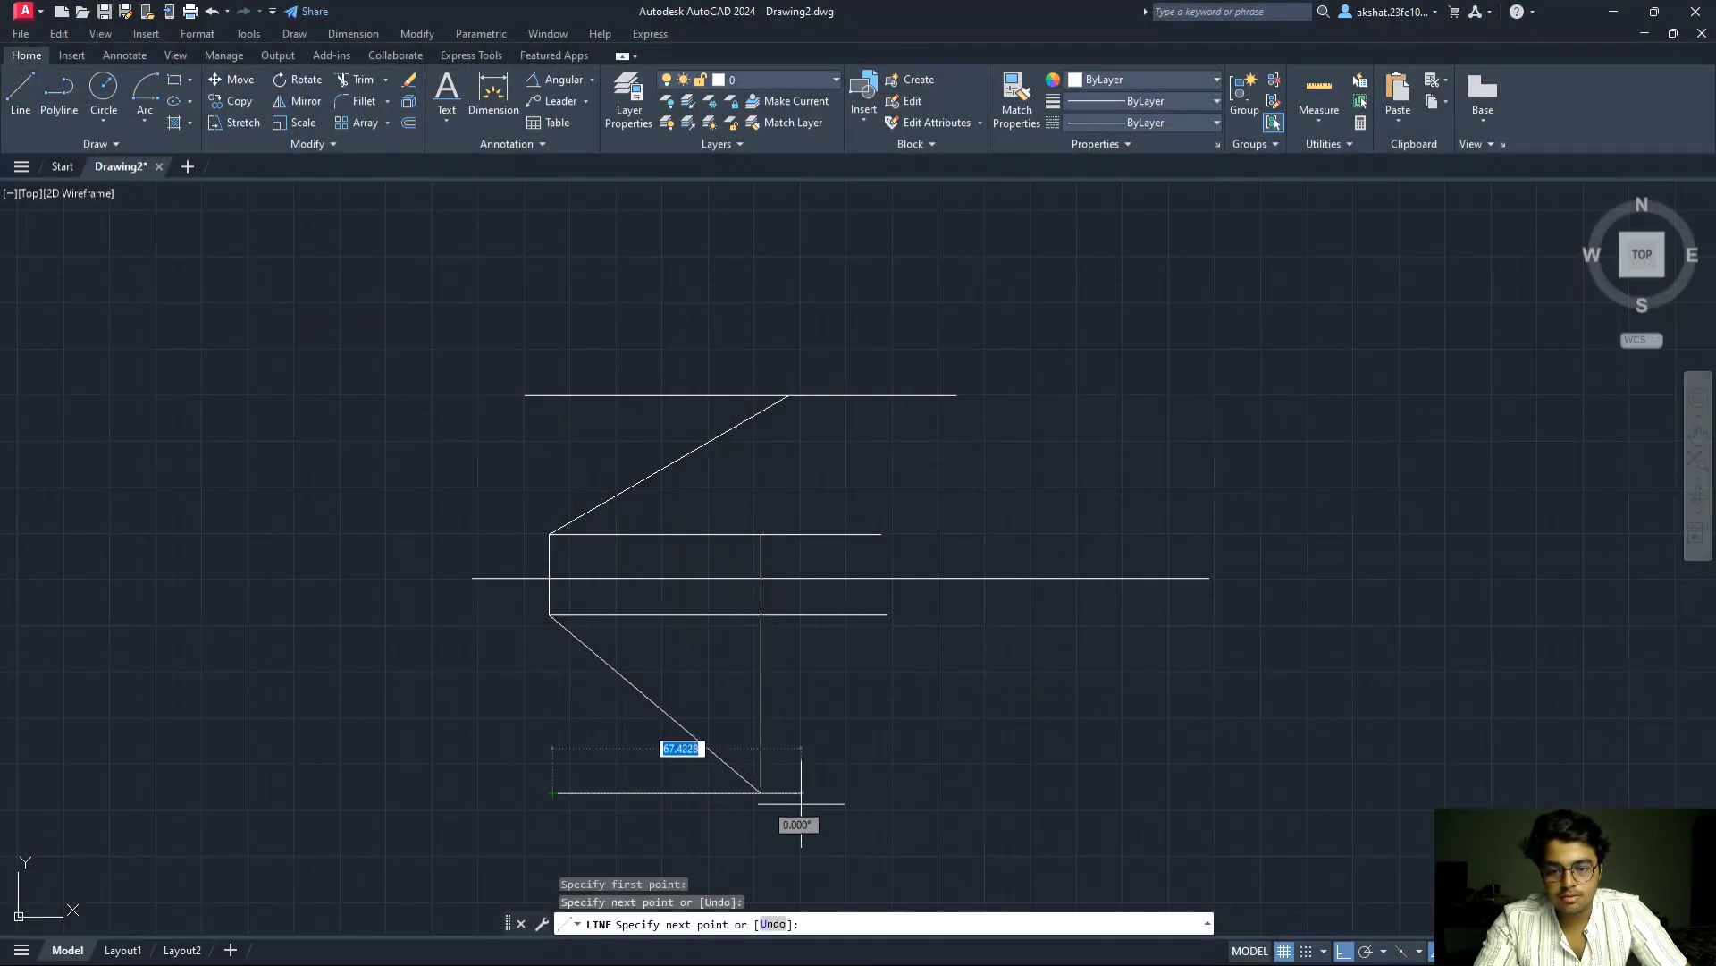
left_click(923, 792)
key("Escape")
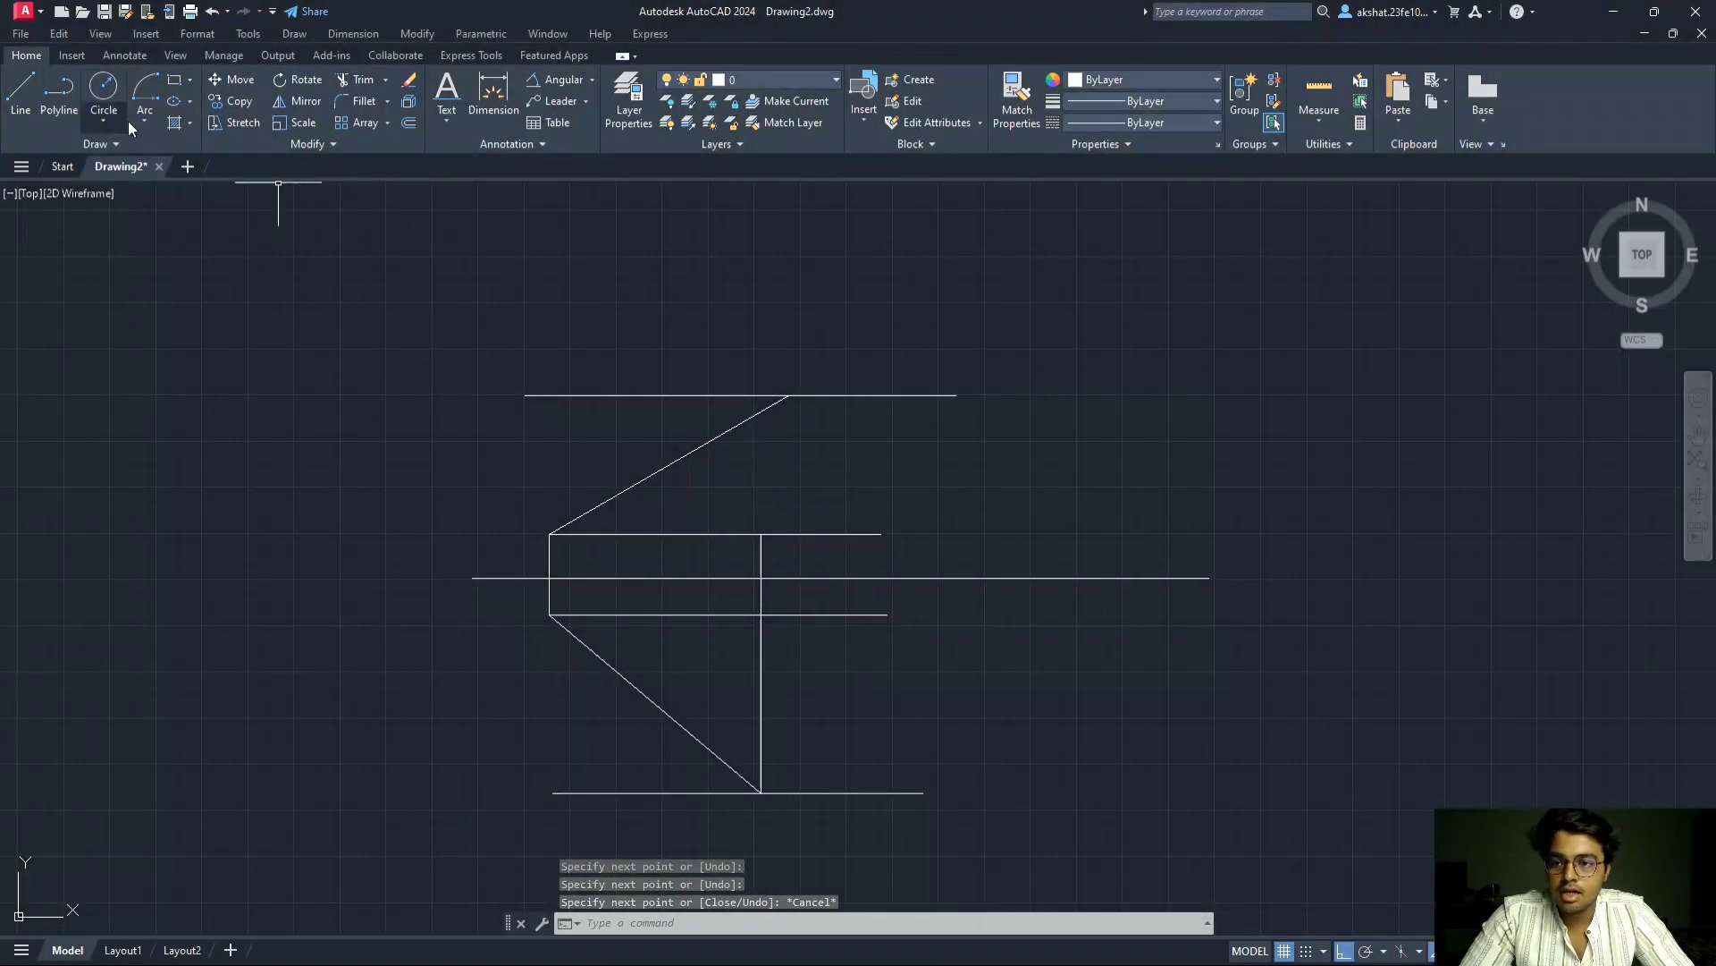
- Draw an arc centred on a′ from the vertical projector's upper end to just above the upper locus line, with Ortho off for its end point
left_click(132, 120)
left_click(172, 150)
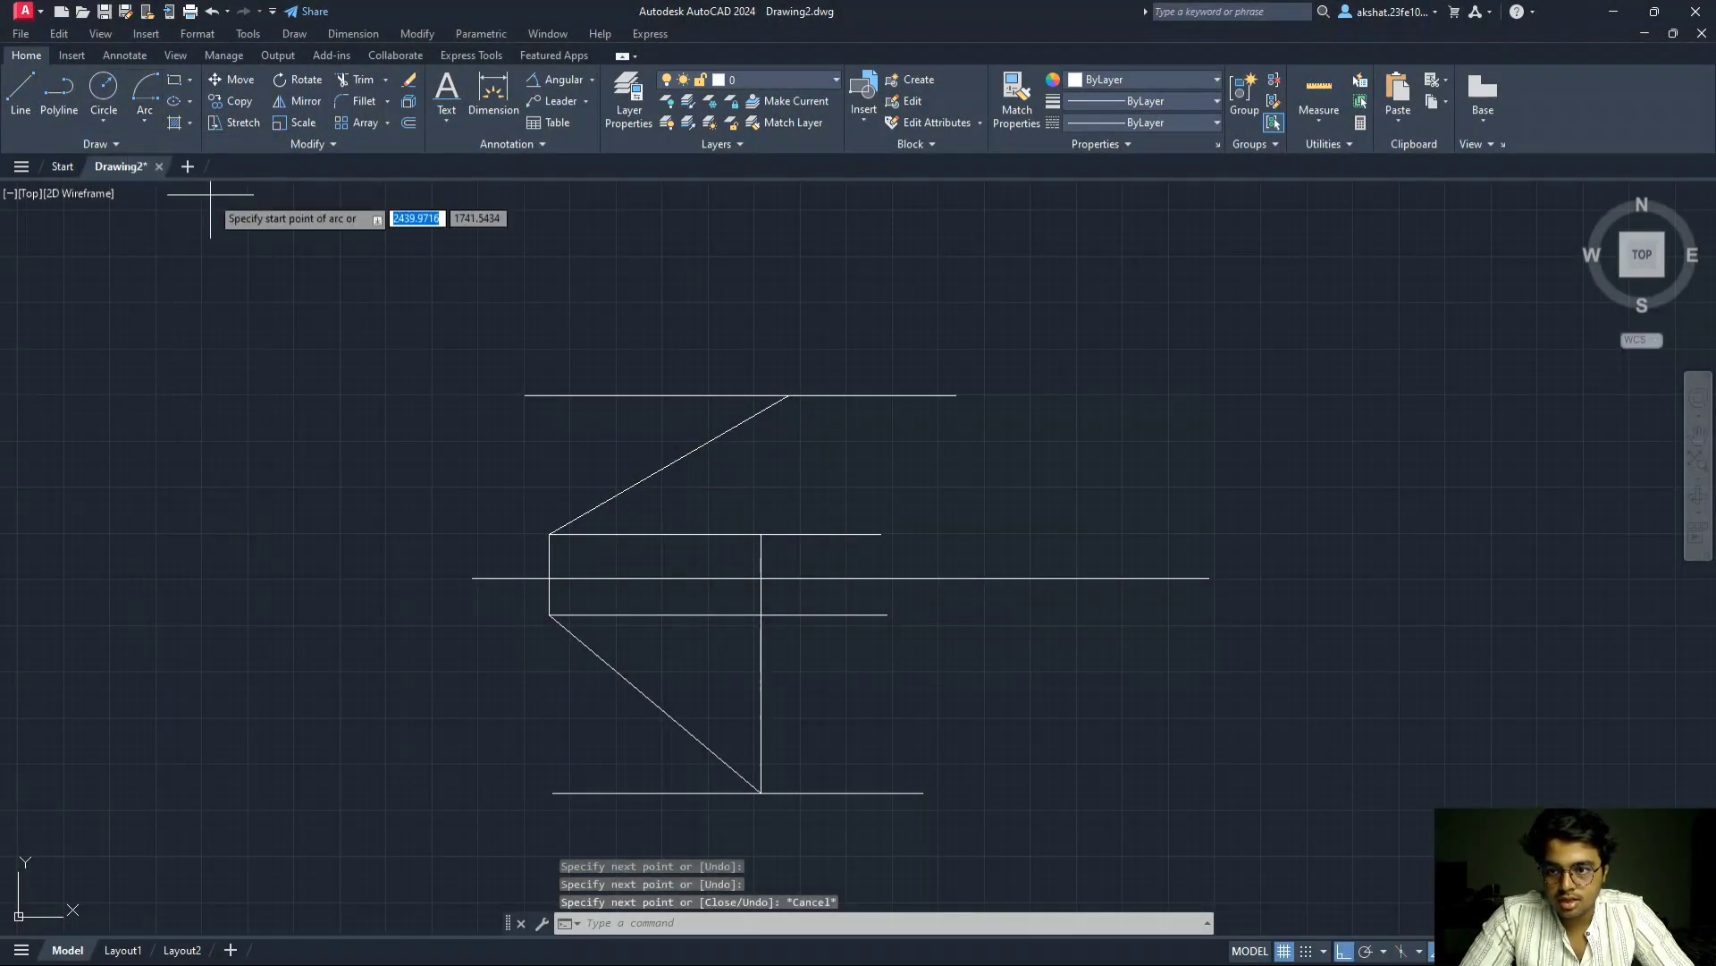
left_click(761, 534)
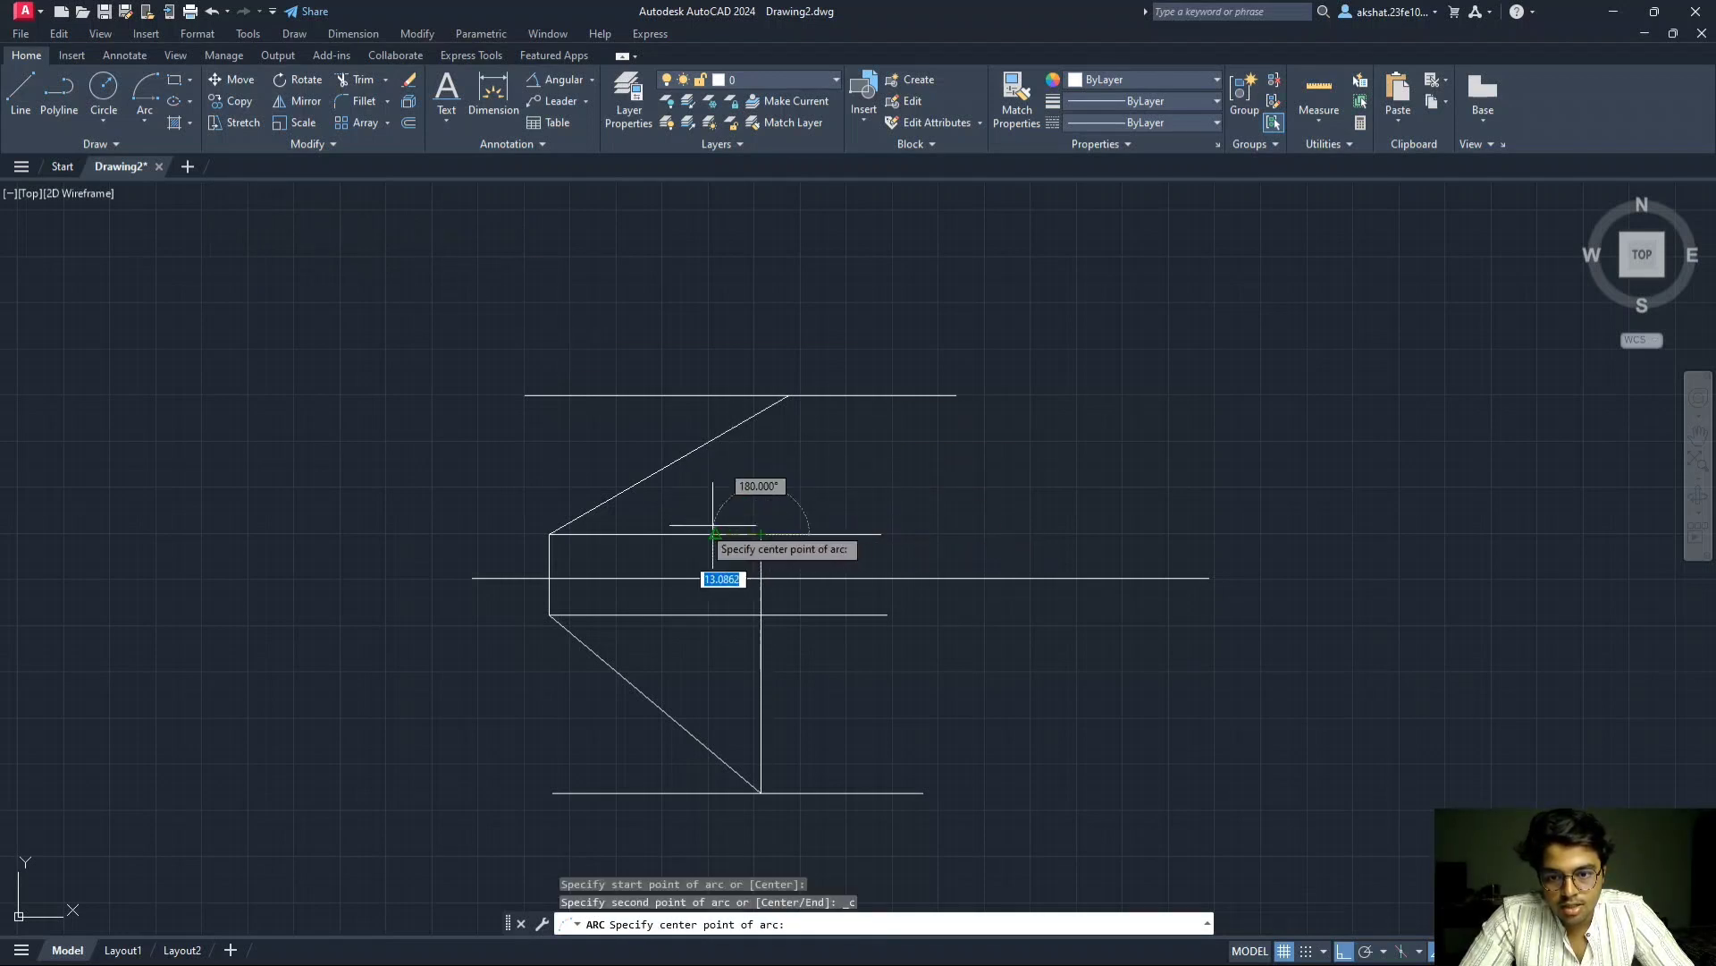
left_click(550, 535)
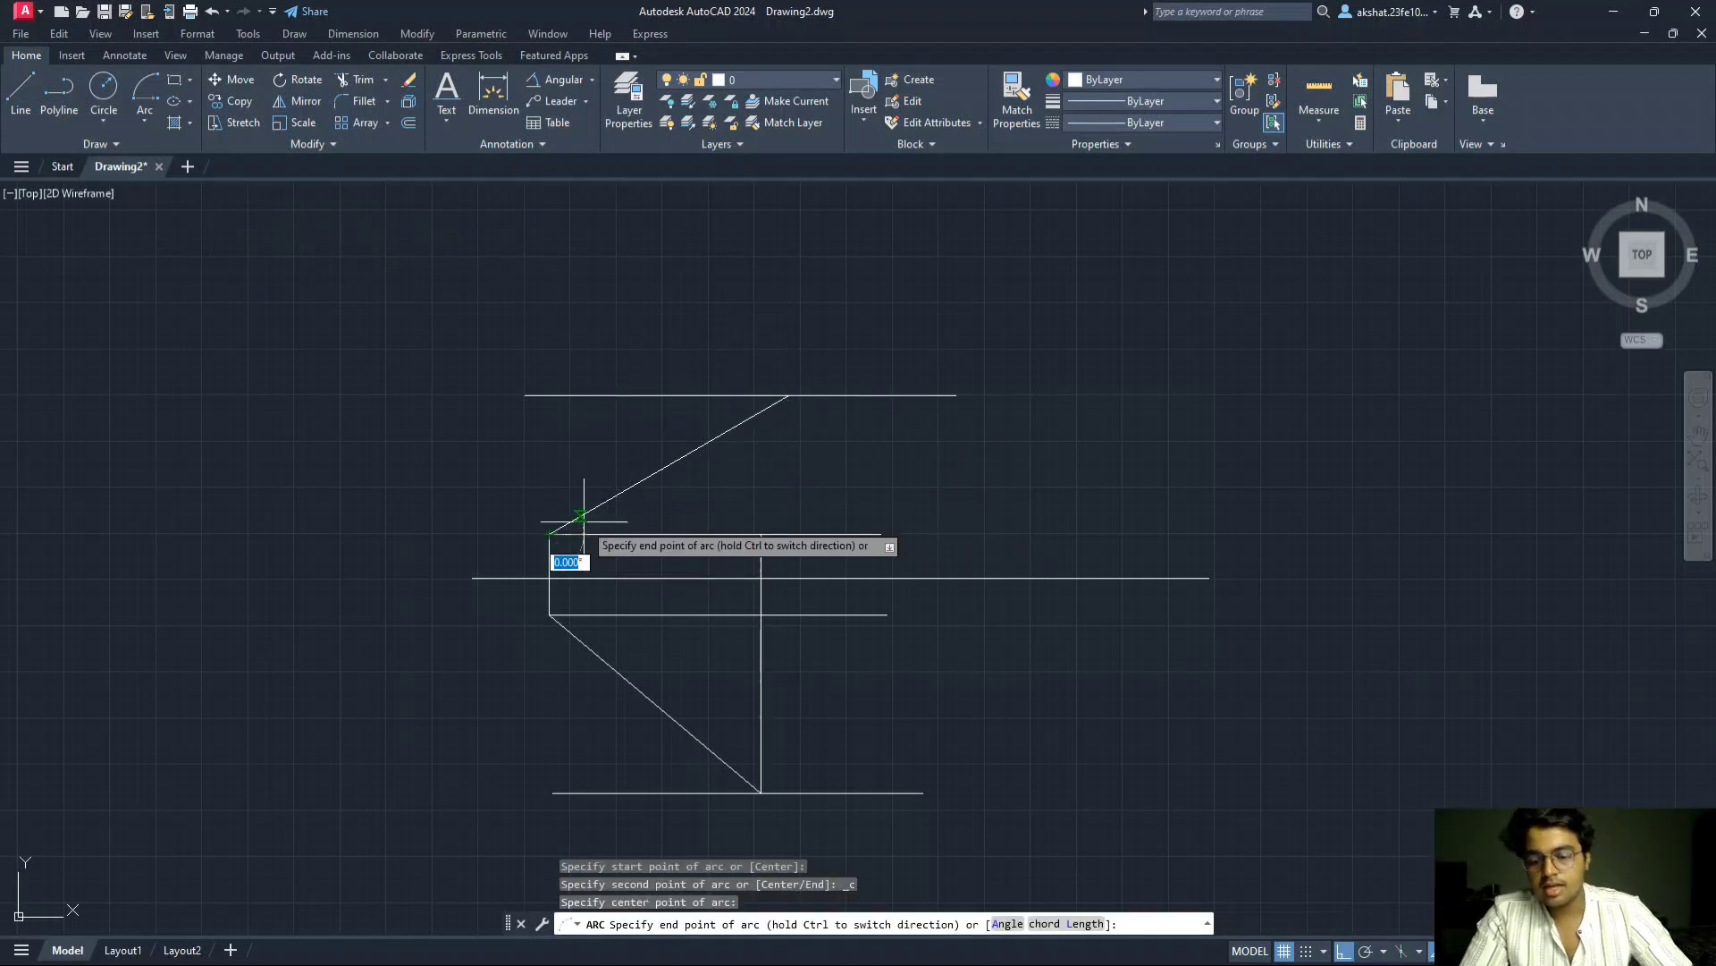
key("F8")
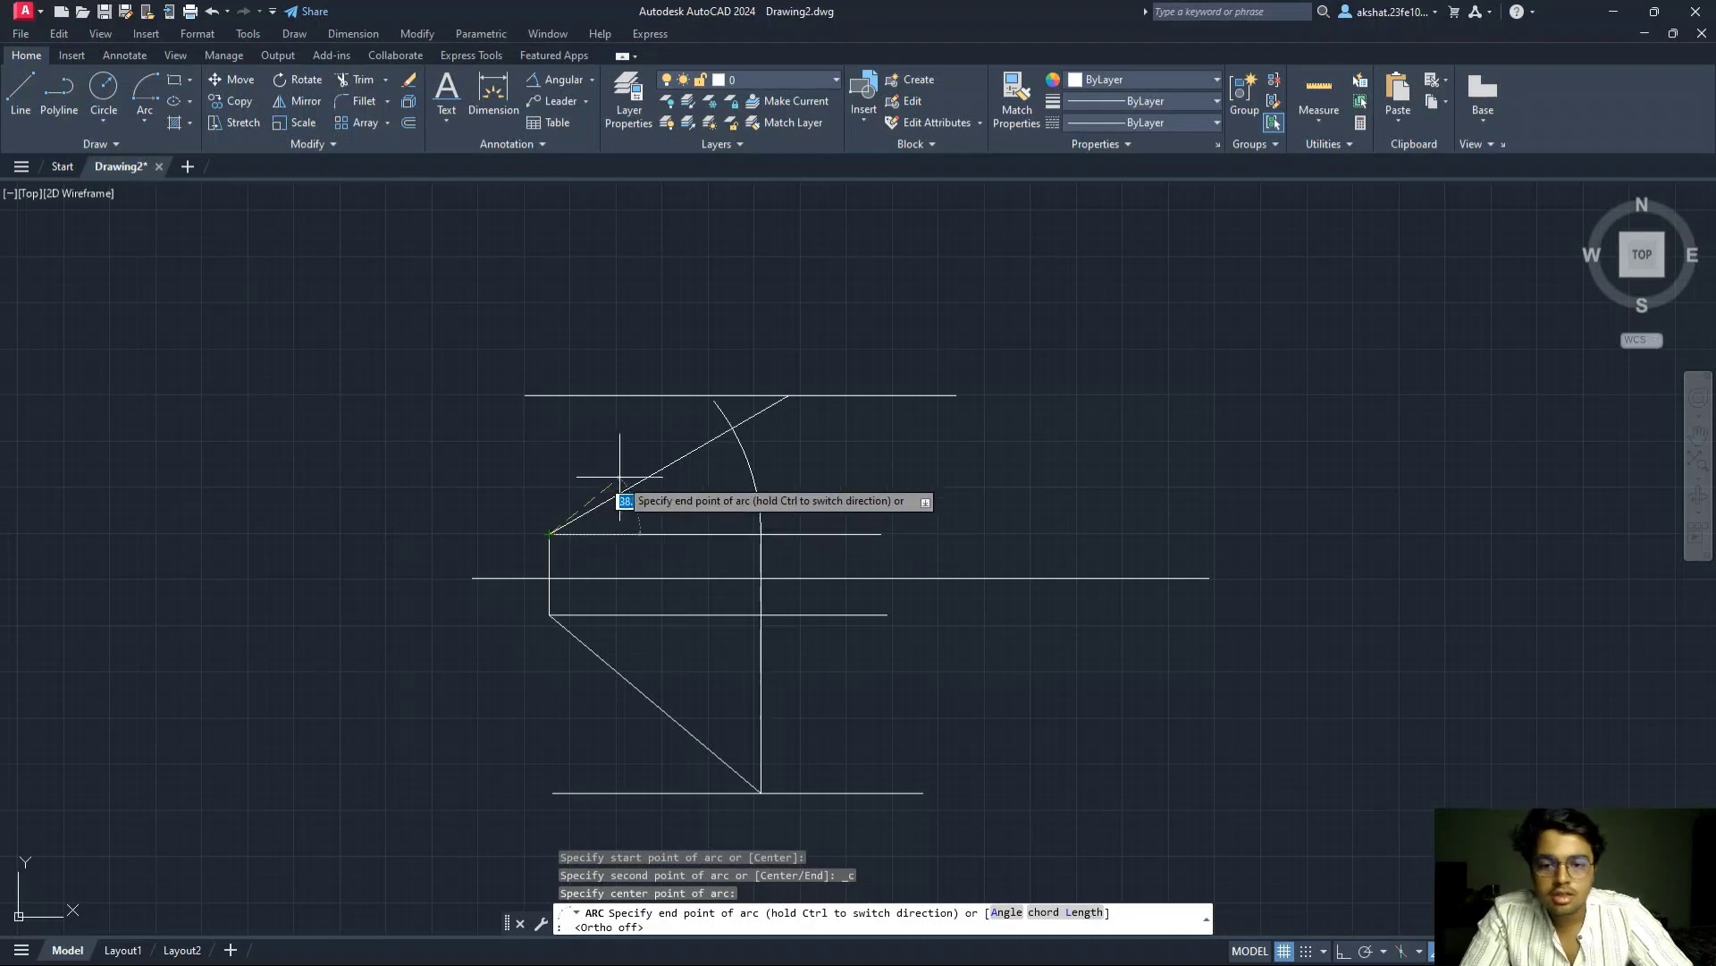
left_click(690, 370)
- Join a′ to the arc's intersection with the upper locus line, and drop a vertical projector from there to the lower locus line
left_click(21, 94)
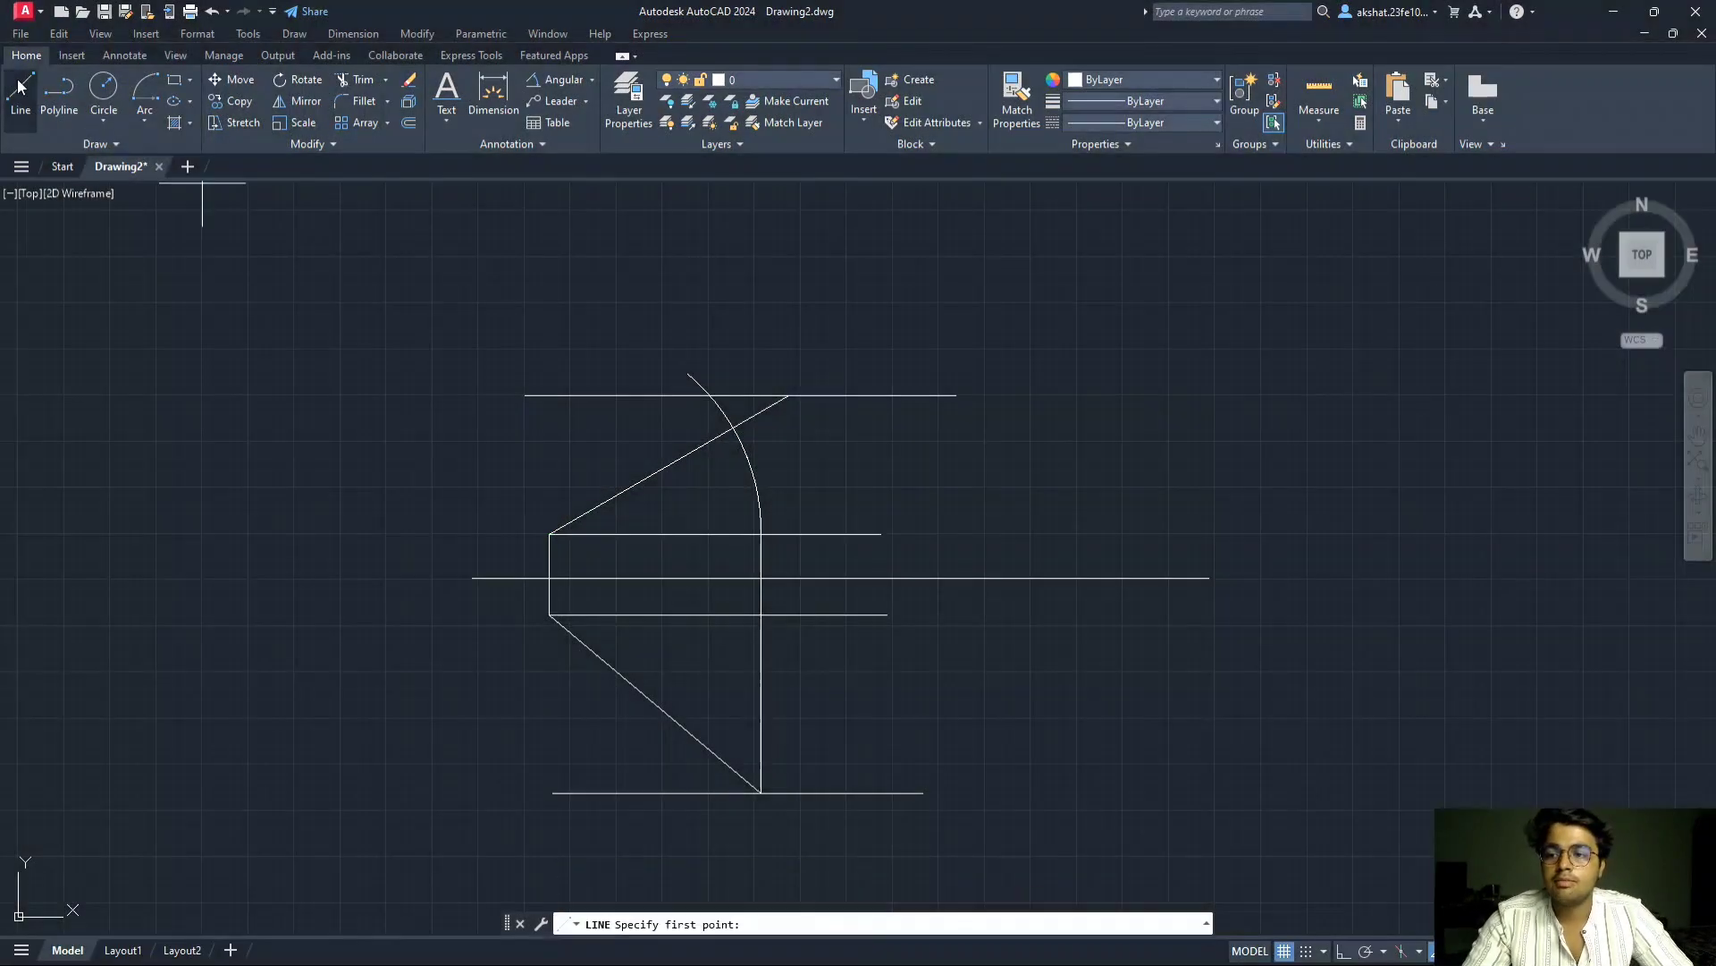
left_click(551, 533)
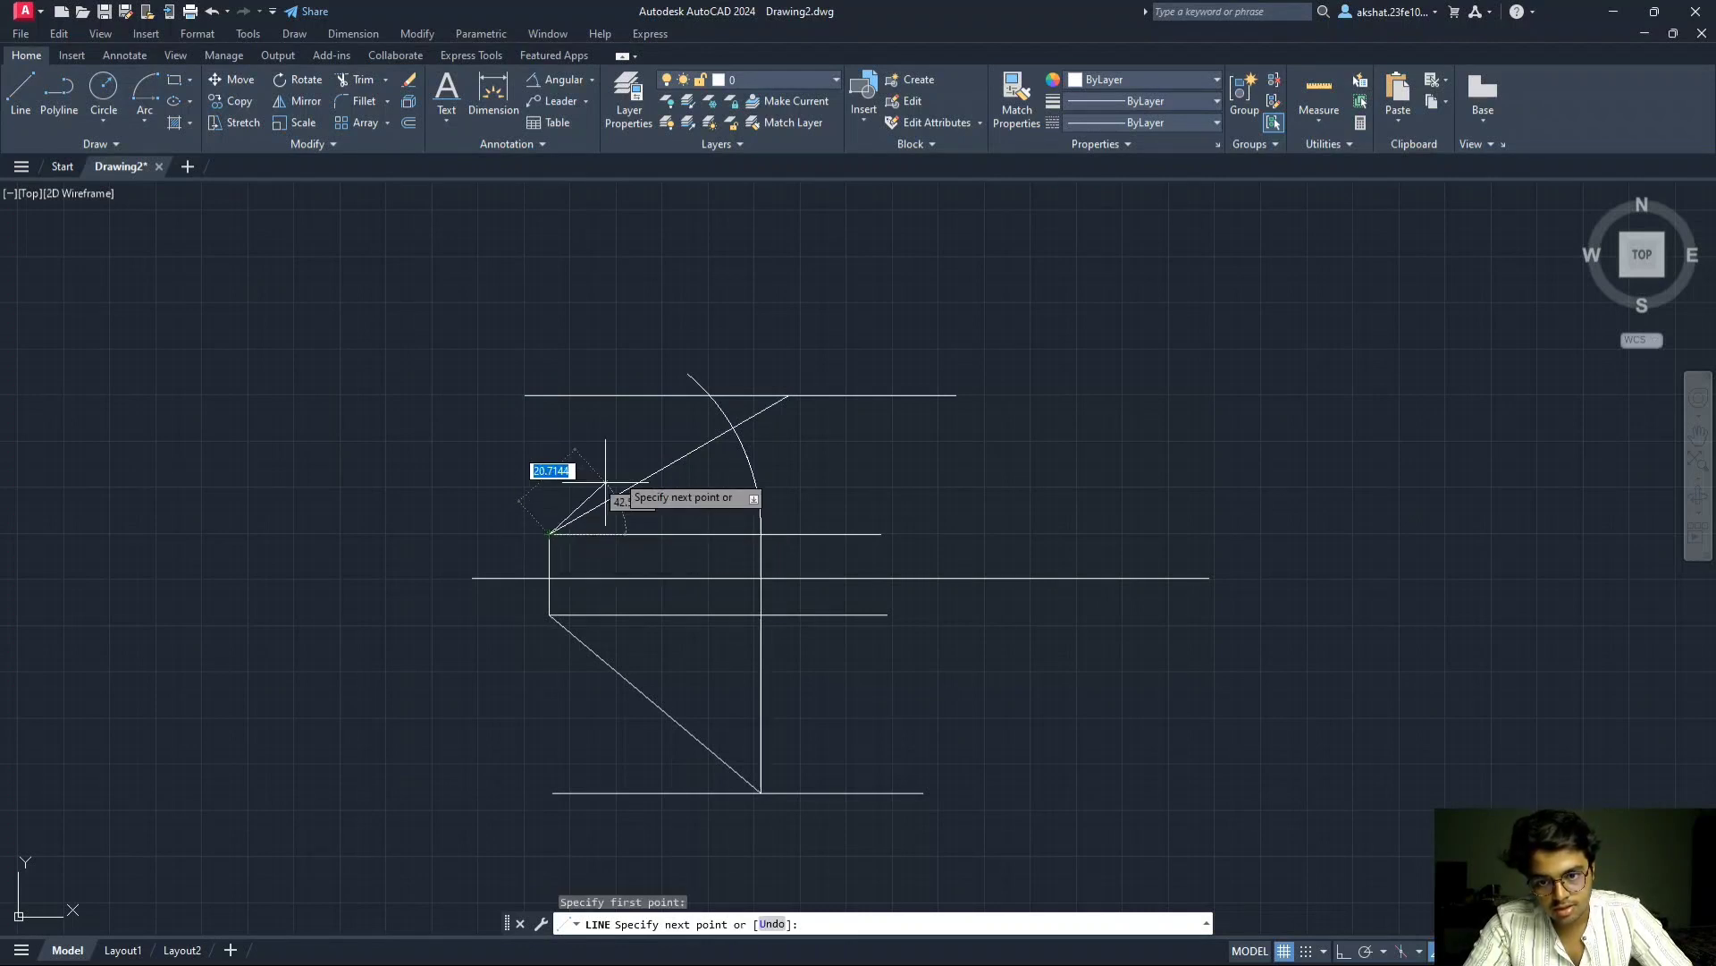
left_click(710, 394)
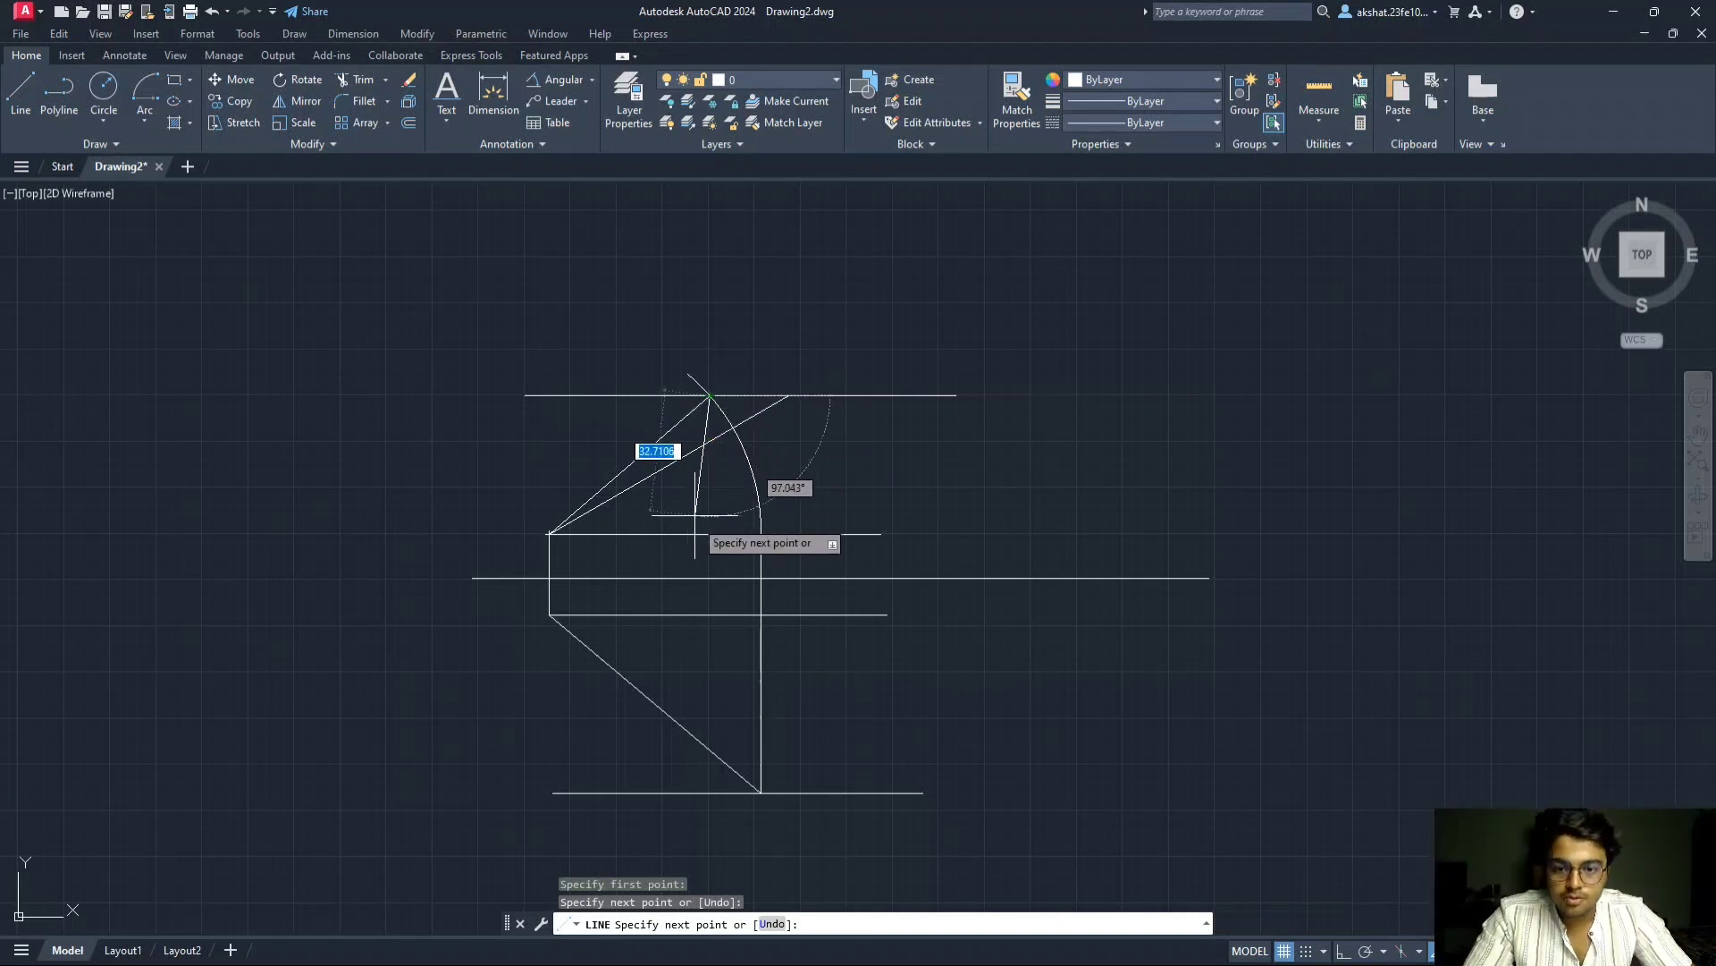
key("F8")
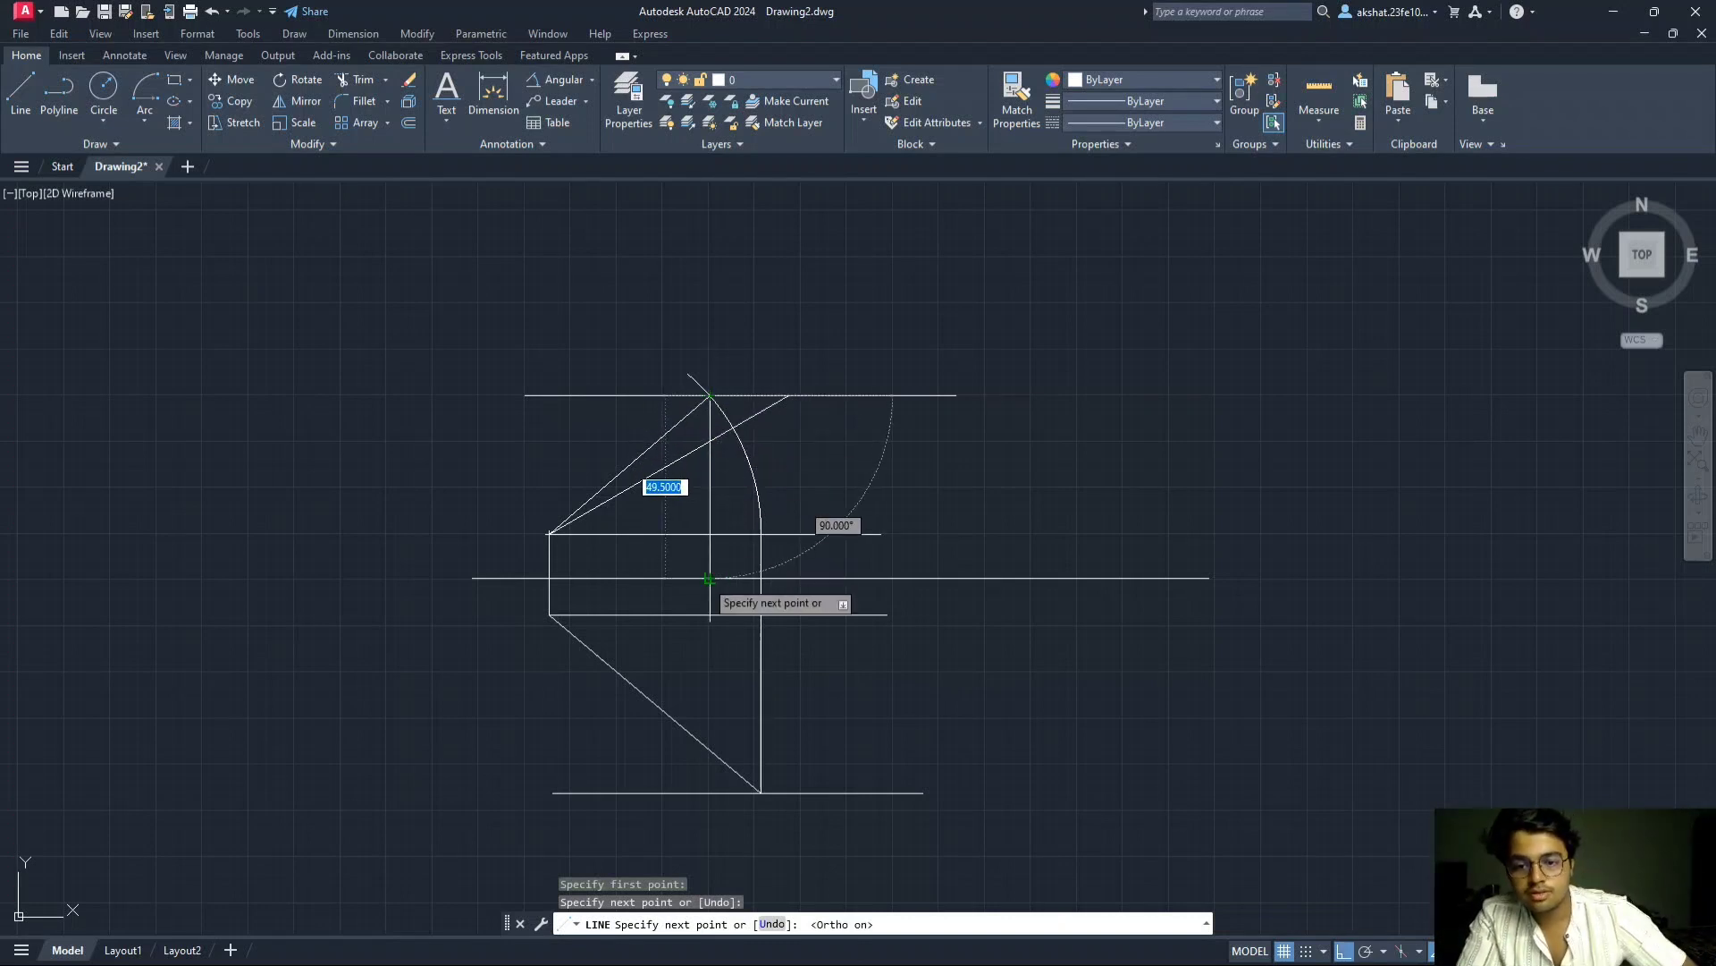
left_click(710, 792)
key("Escape")
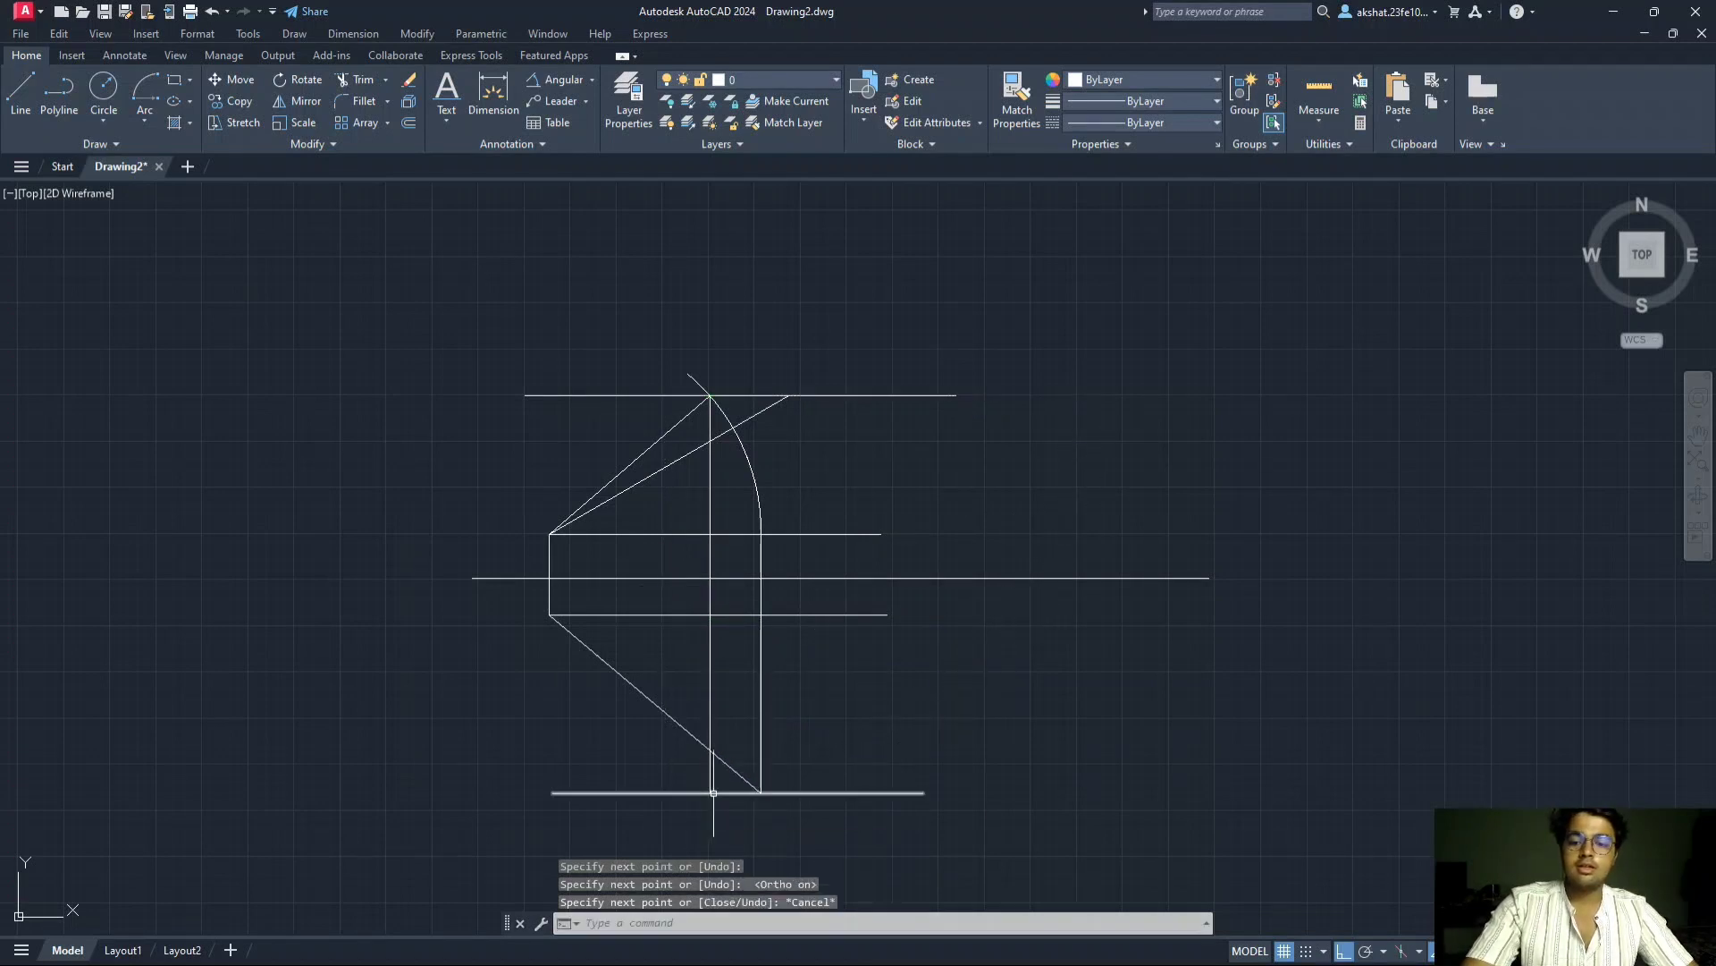
- With Ortho off, draw the top-view line from a to the new projector's foot on the lower locus line
left_click(20, 90)
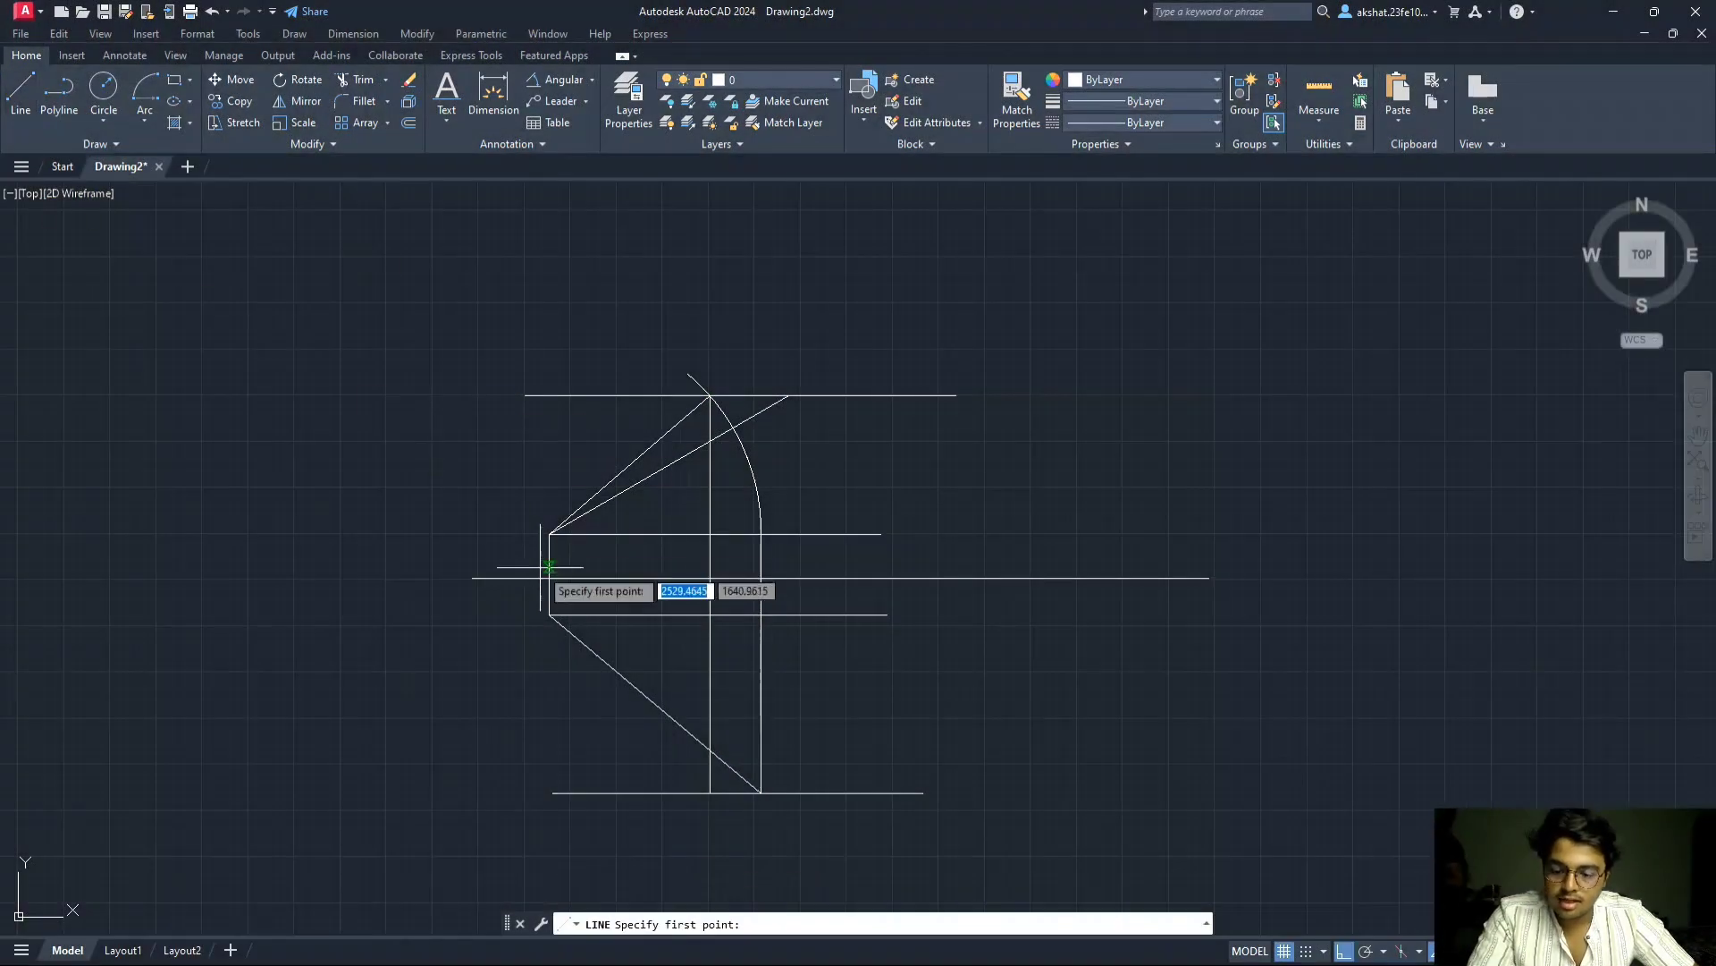
key("F8")
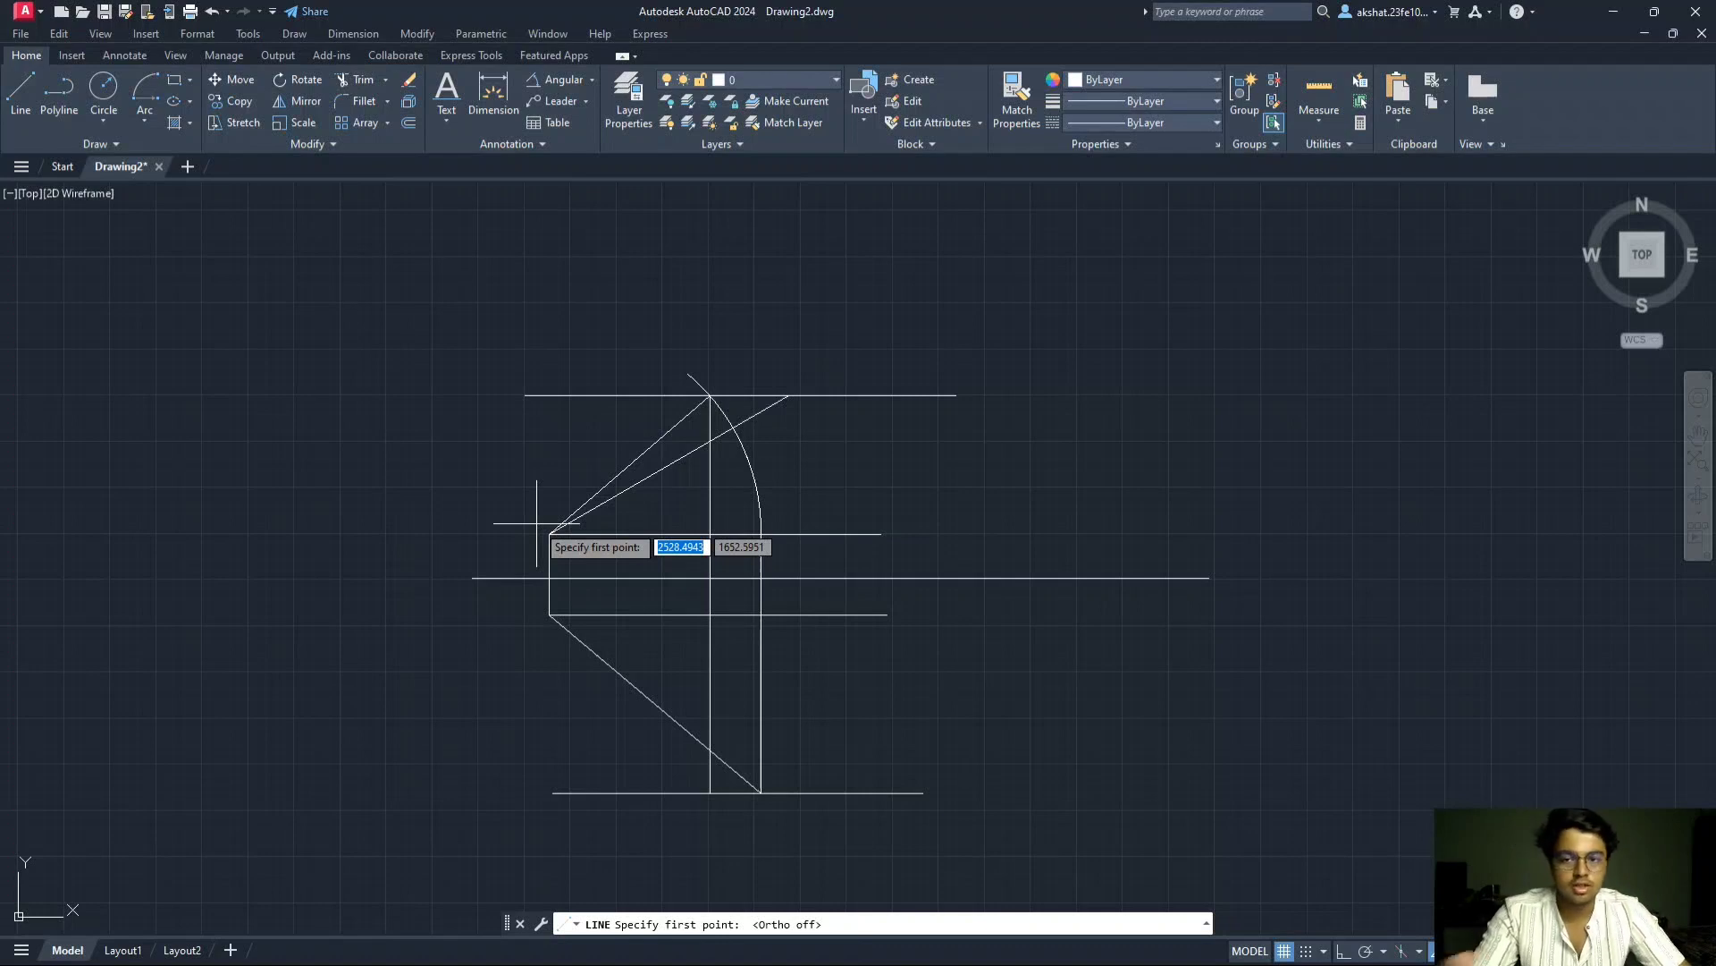
left_click(550, 615)
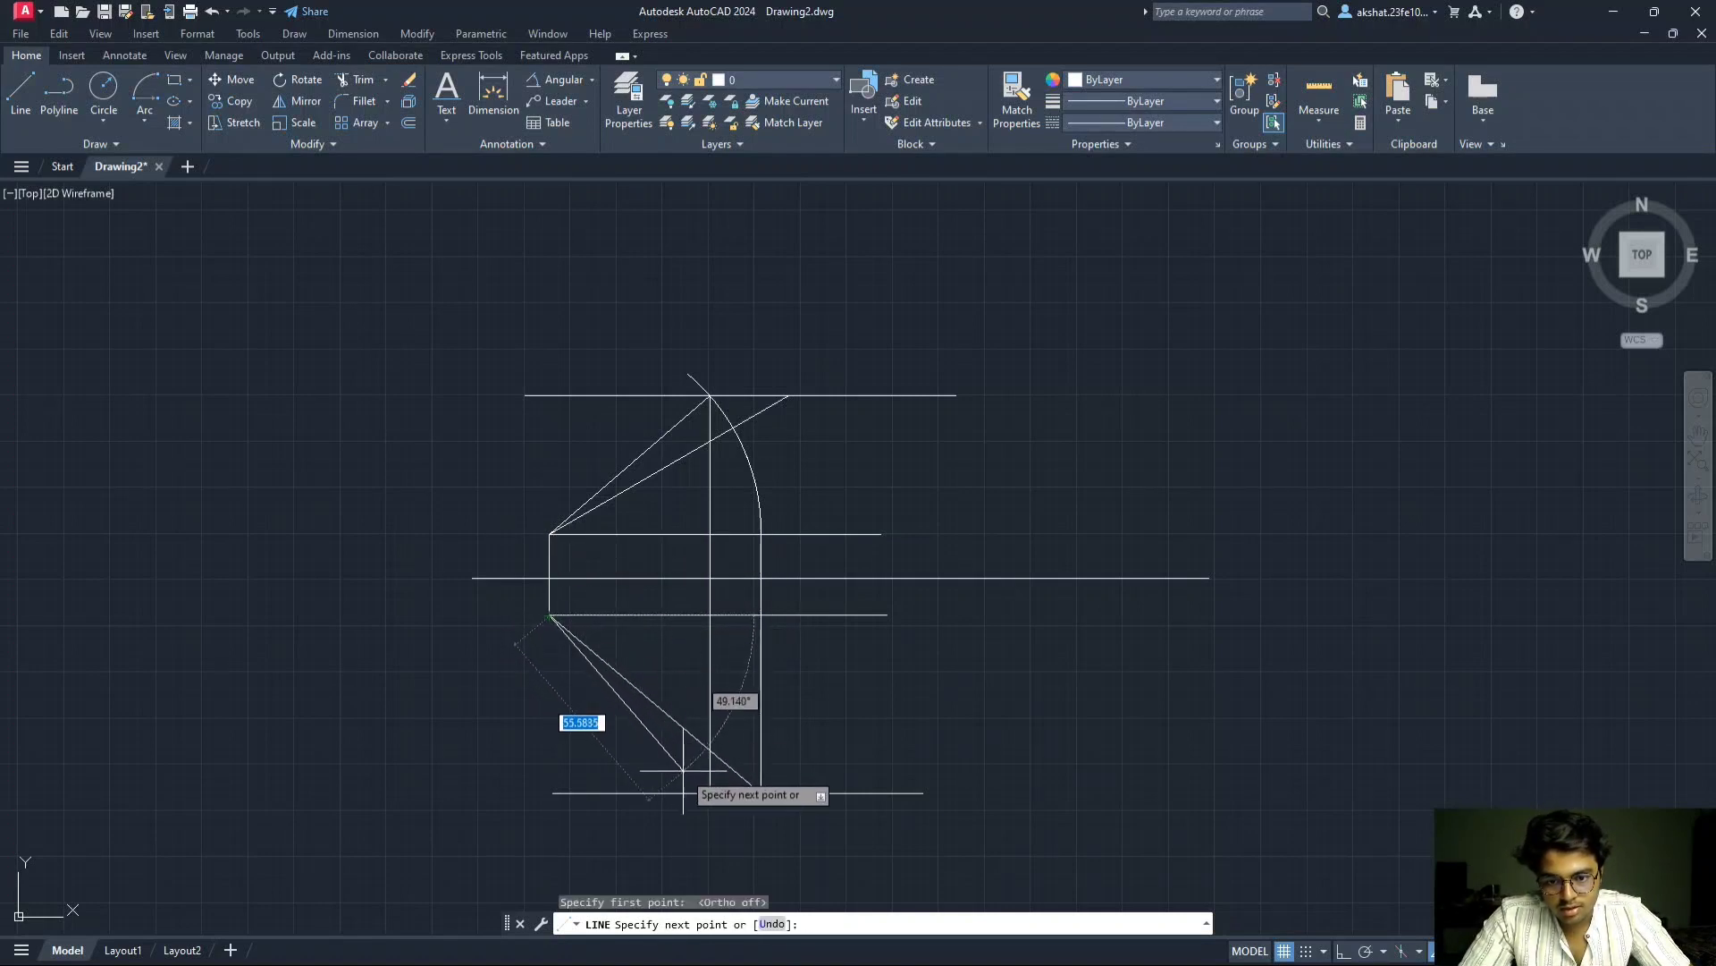
left_click(711, 793)
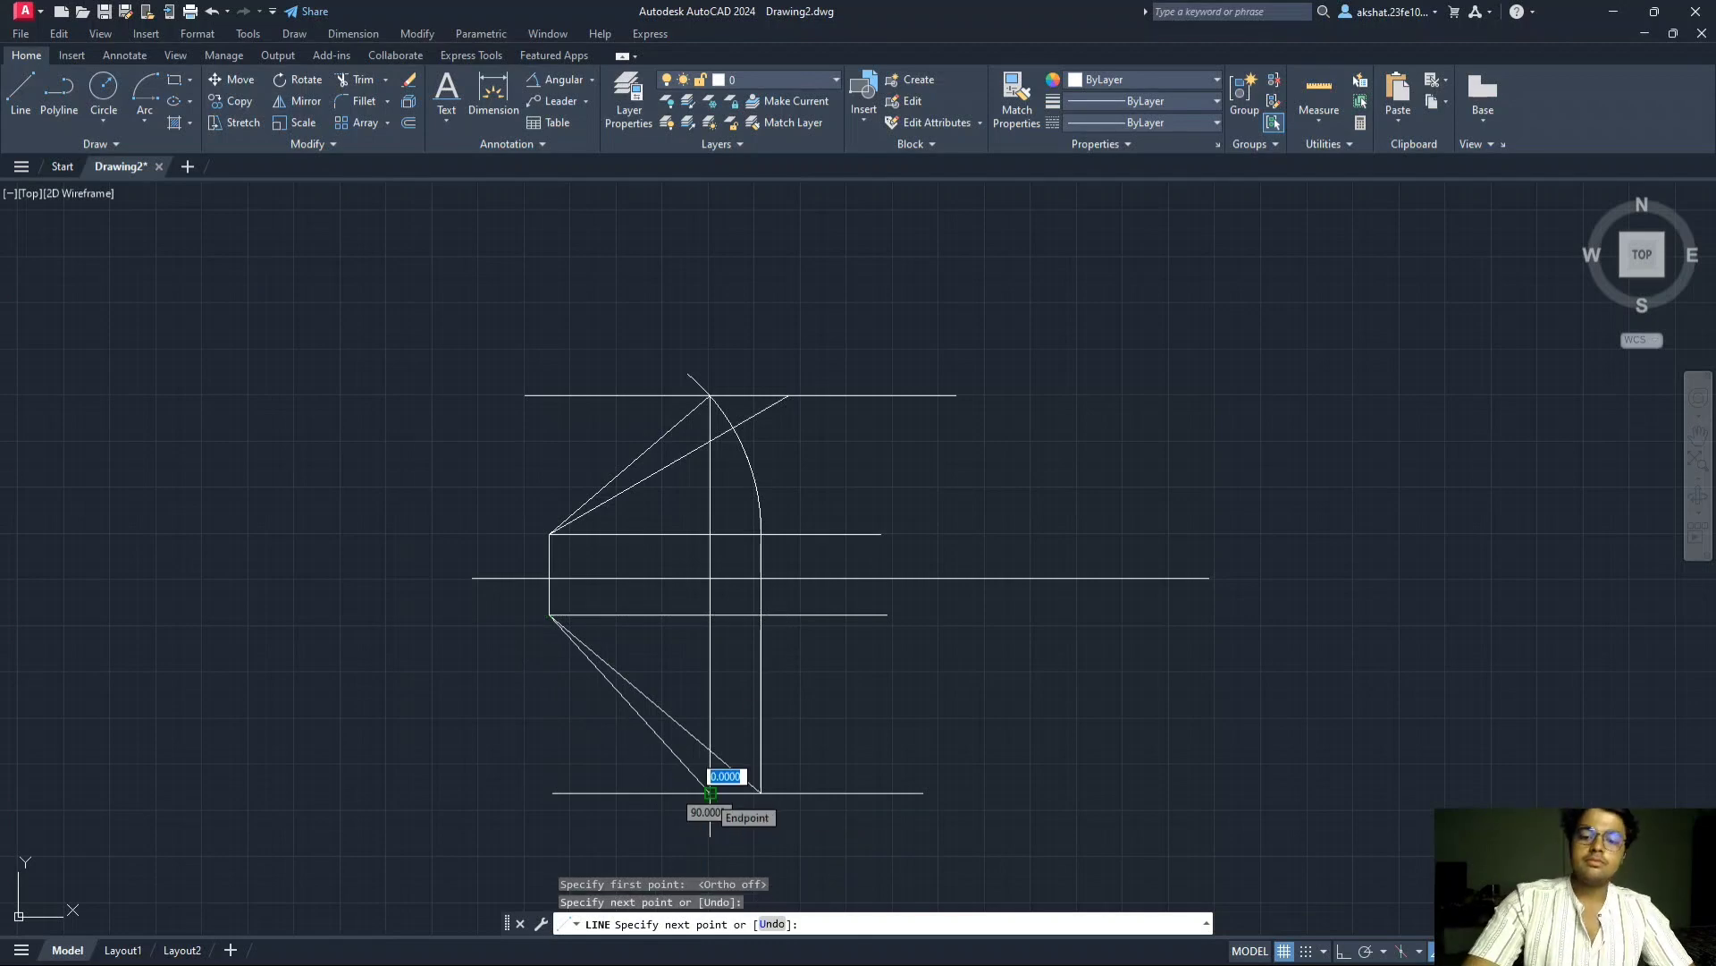
key("Escape")
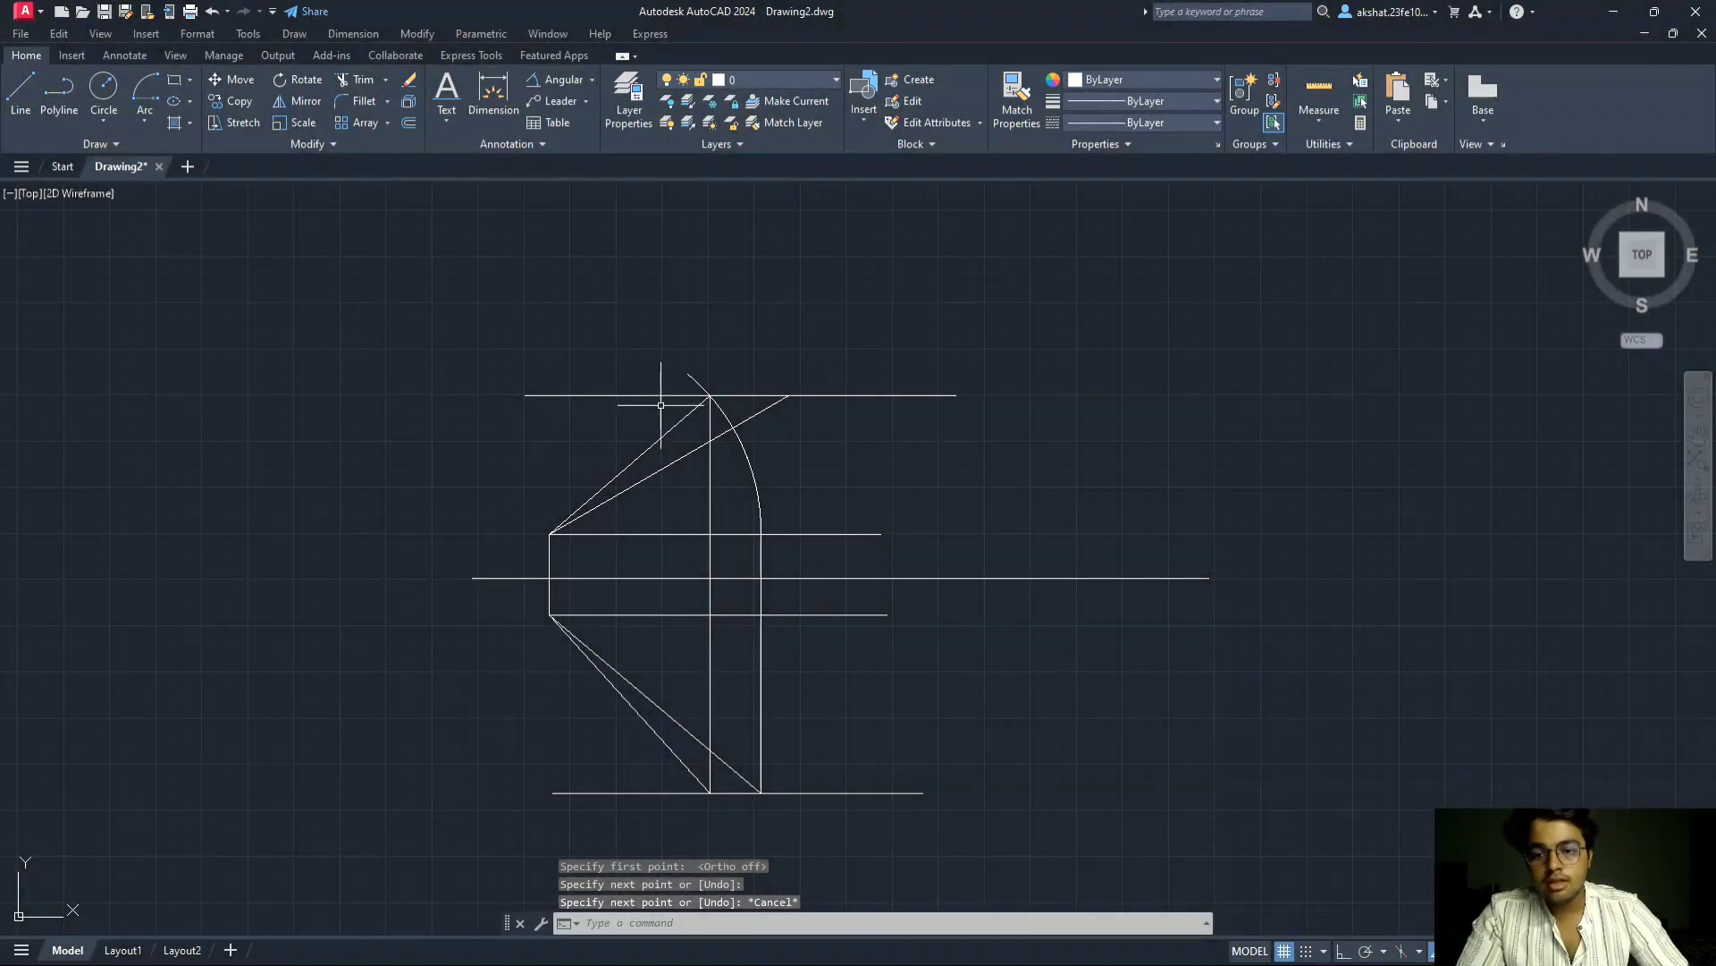
- Change the front-view line from a′ and the top-view line from a to red, colour 237,31,36
left_click(666, 433)
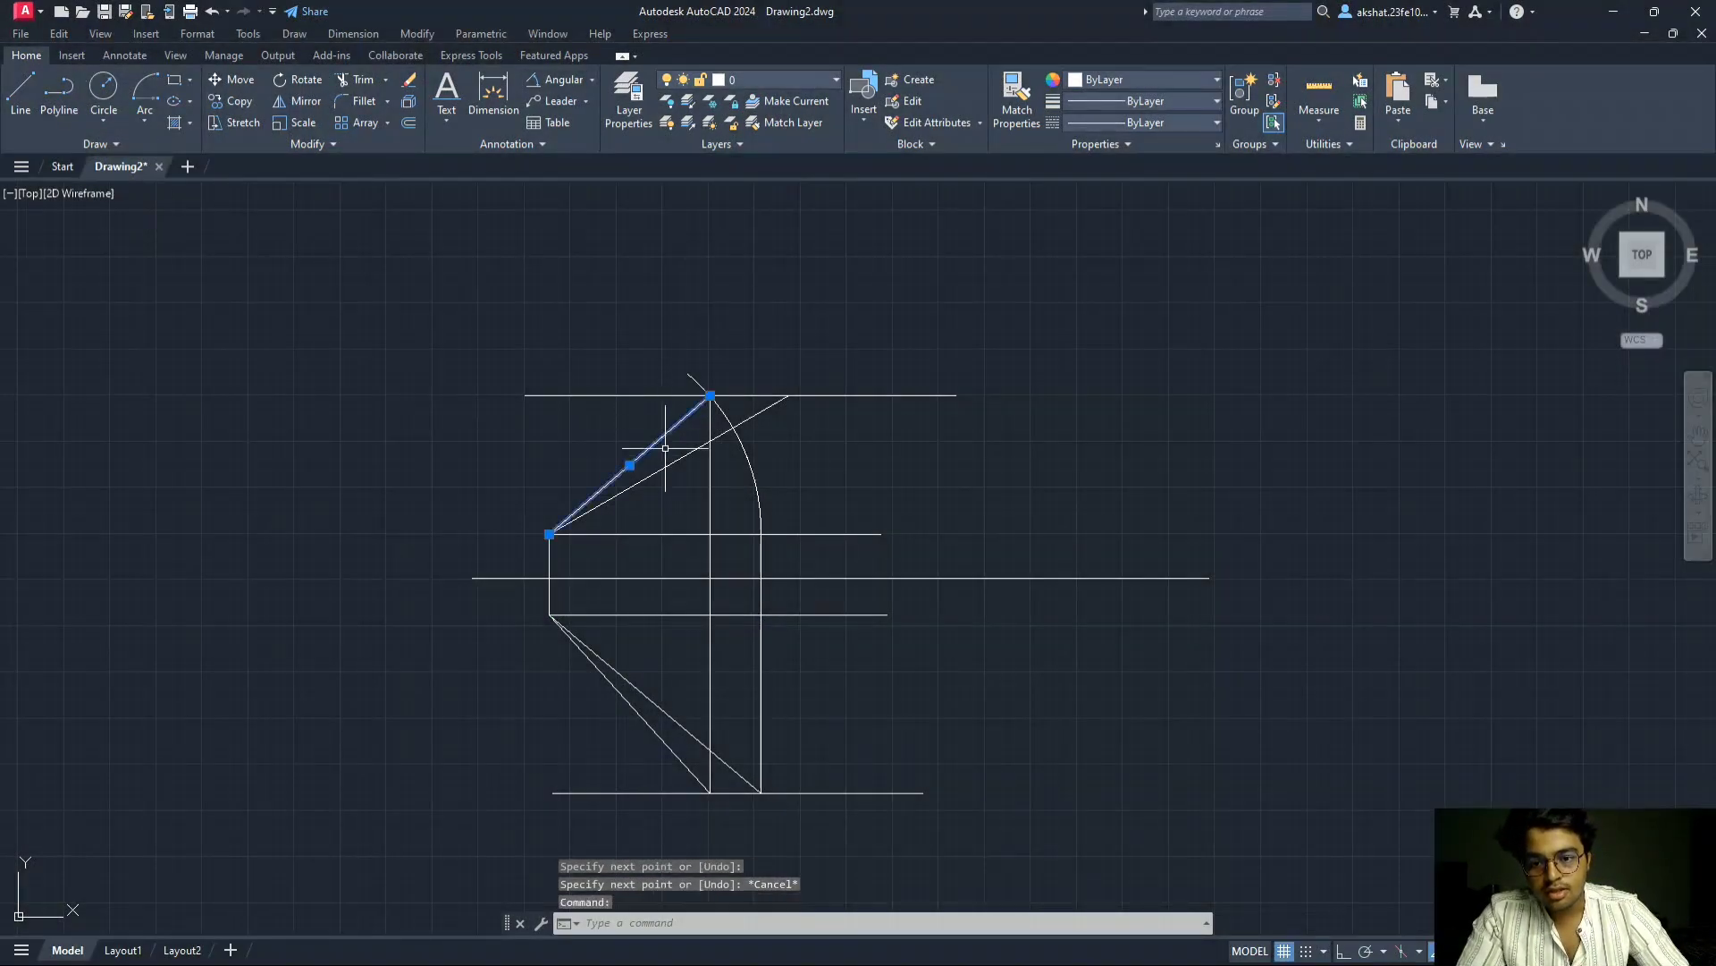
left_click(625, 700)
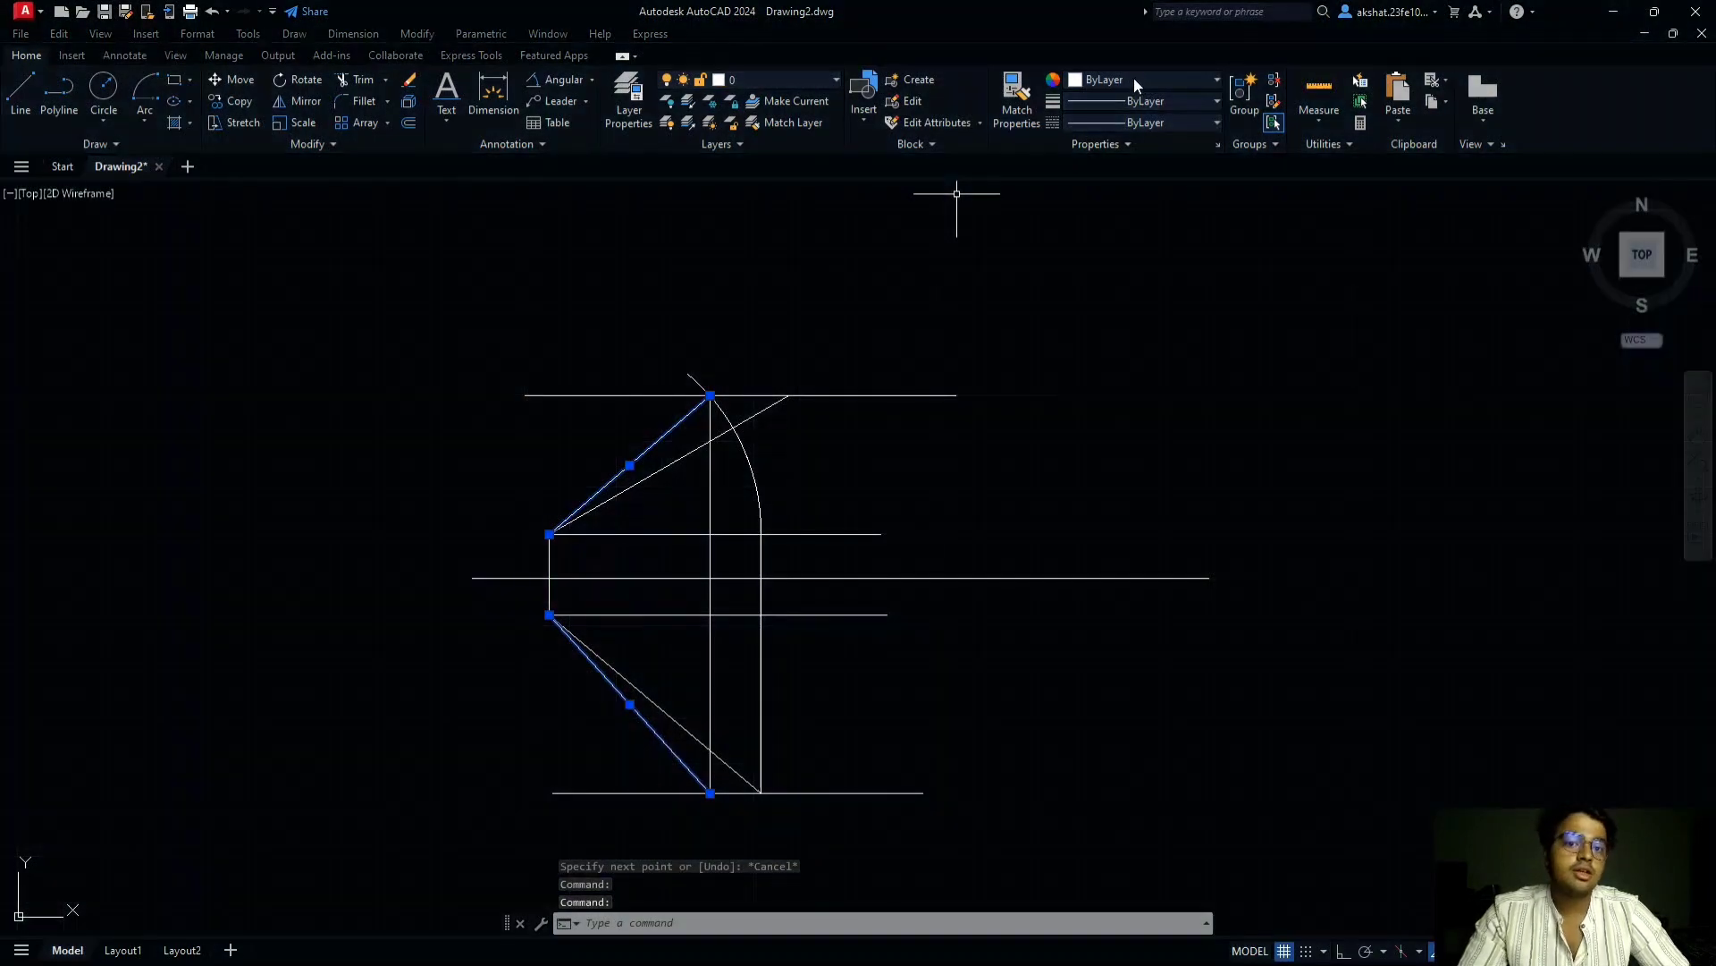
left_click(1134, 79)
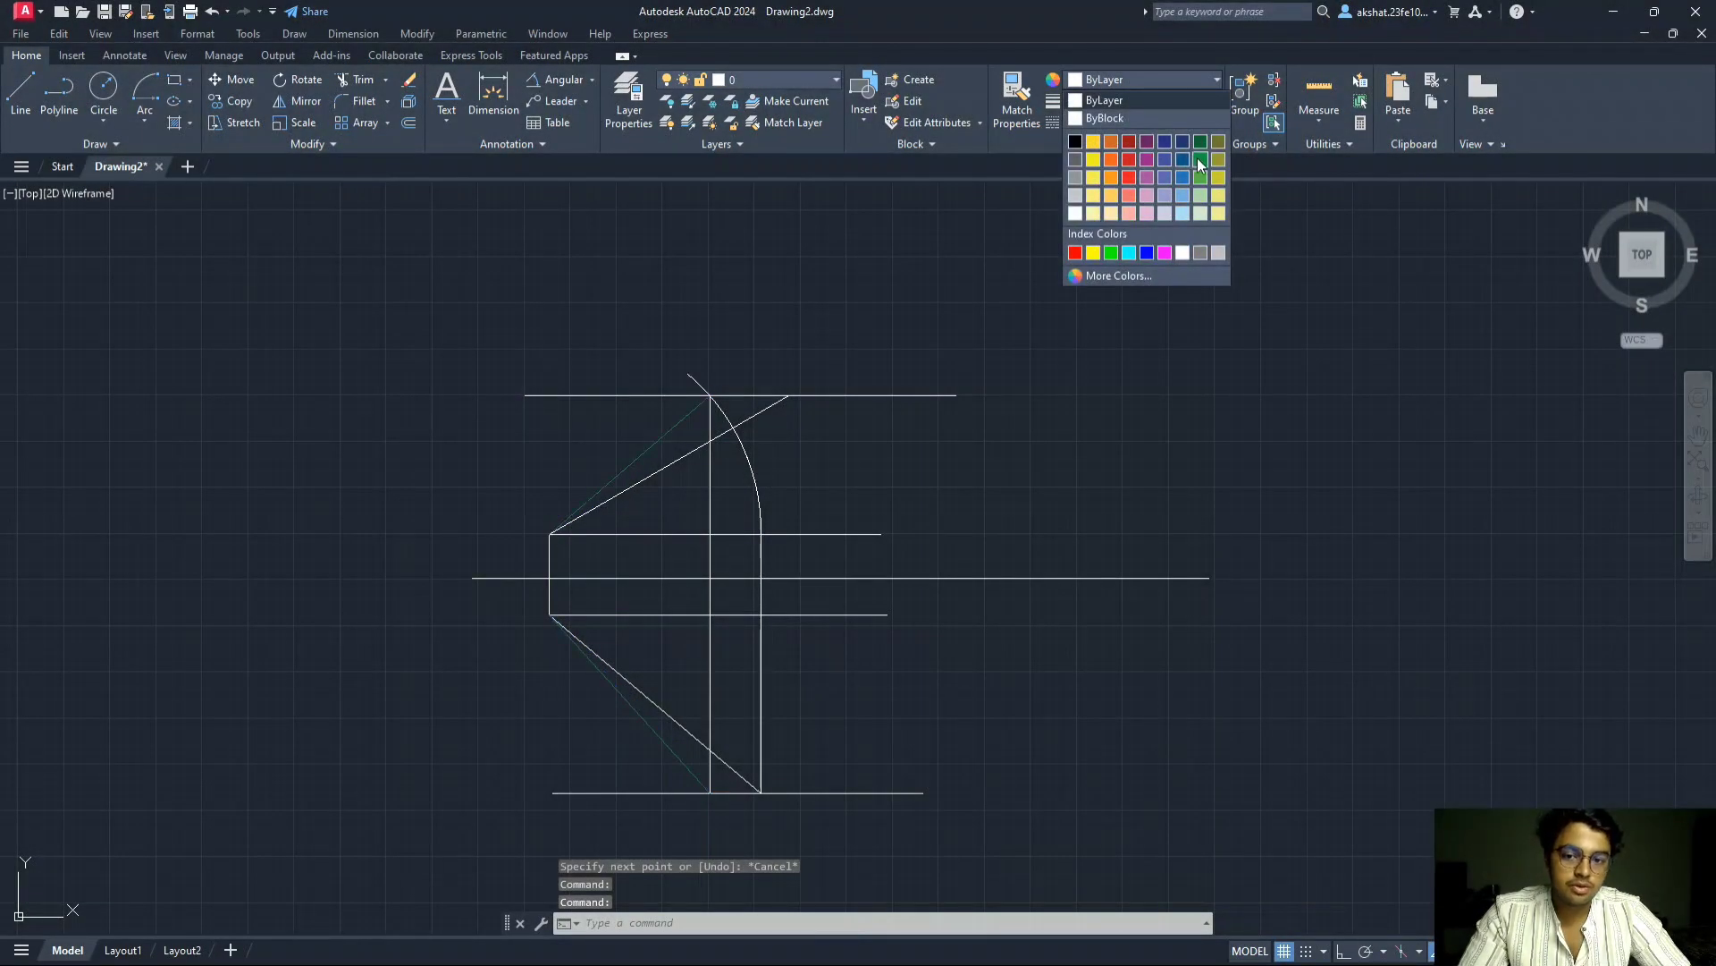
left_click(1129, 178)
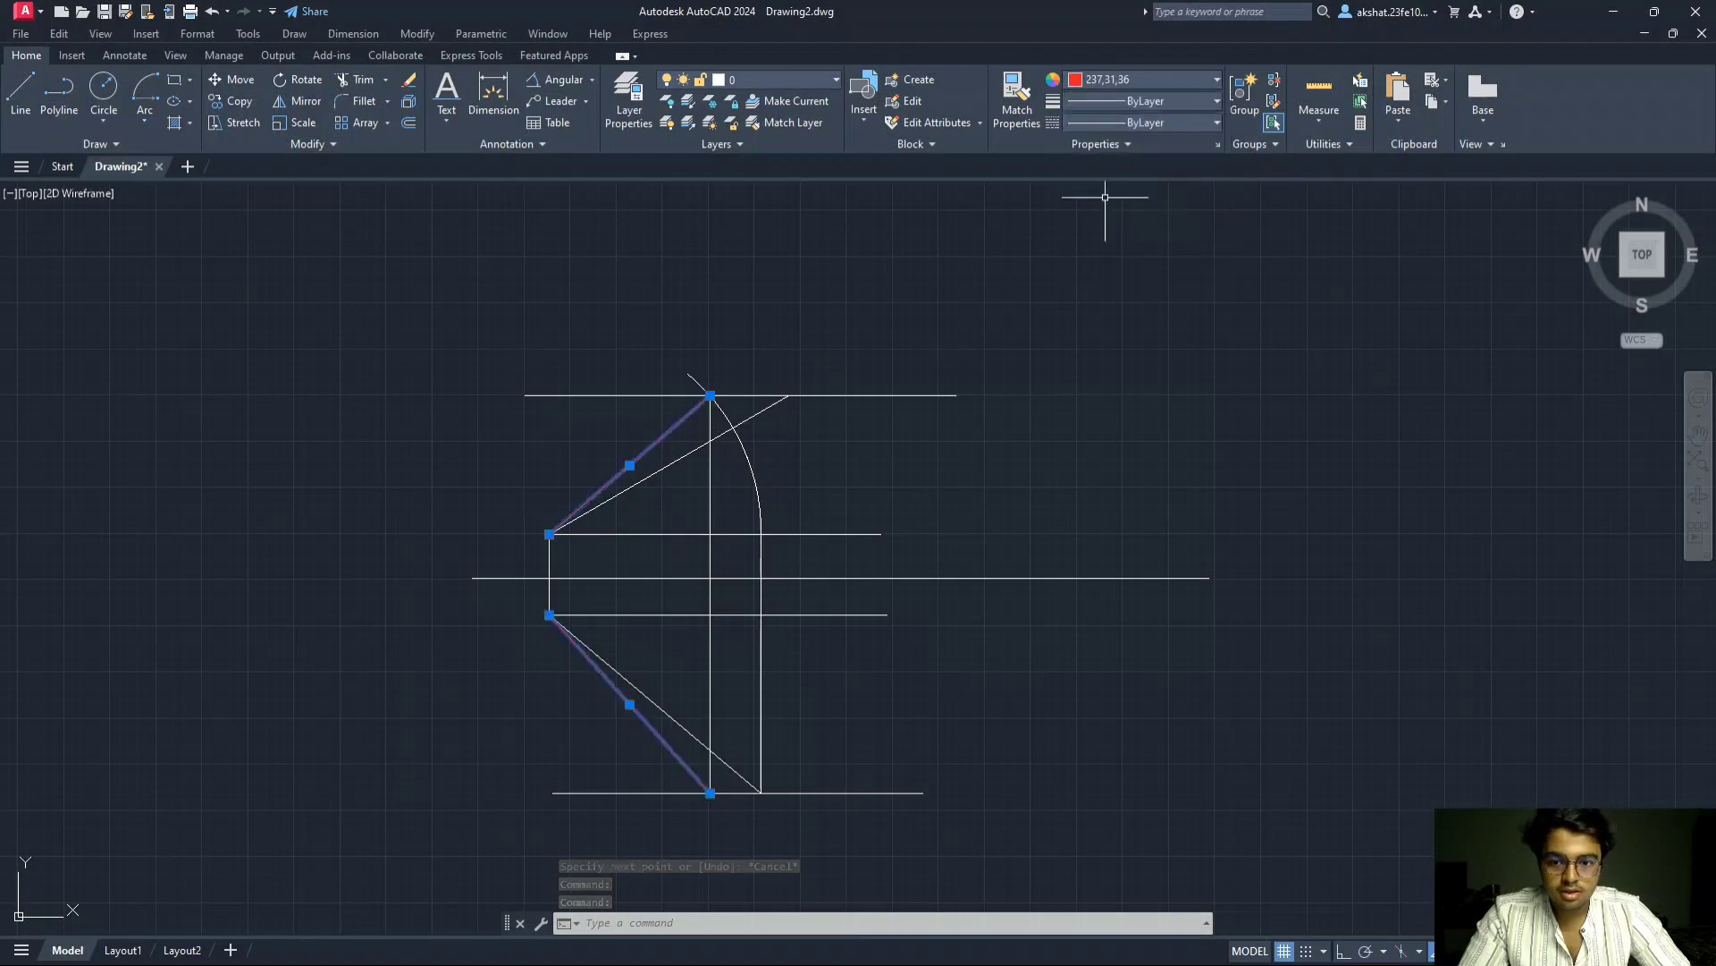
key("Escape")
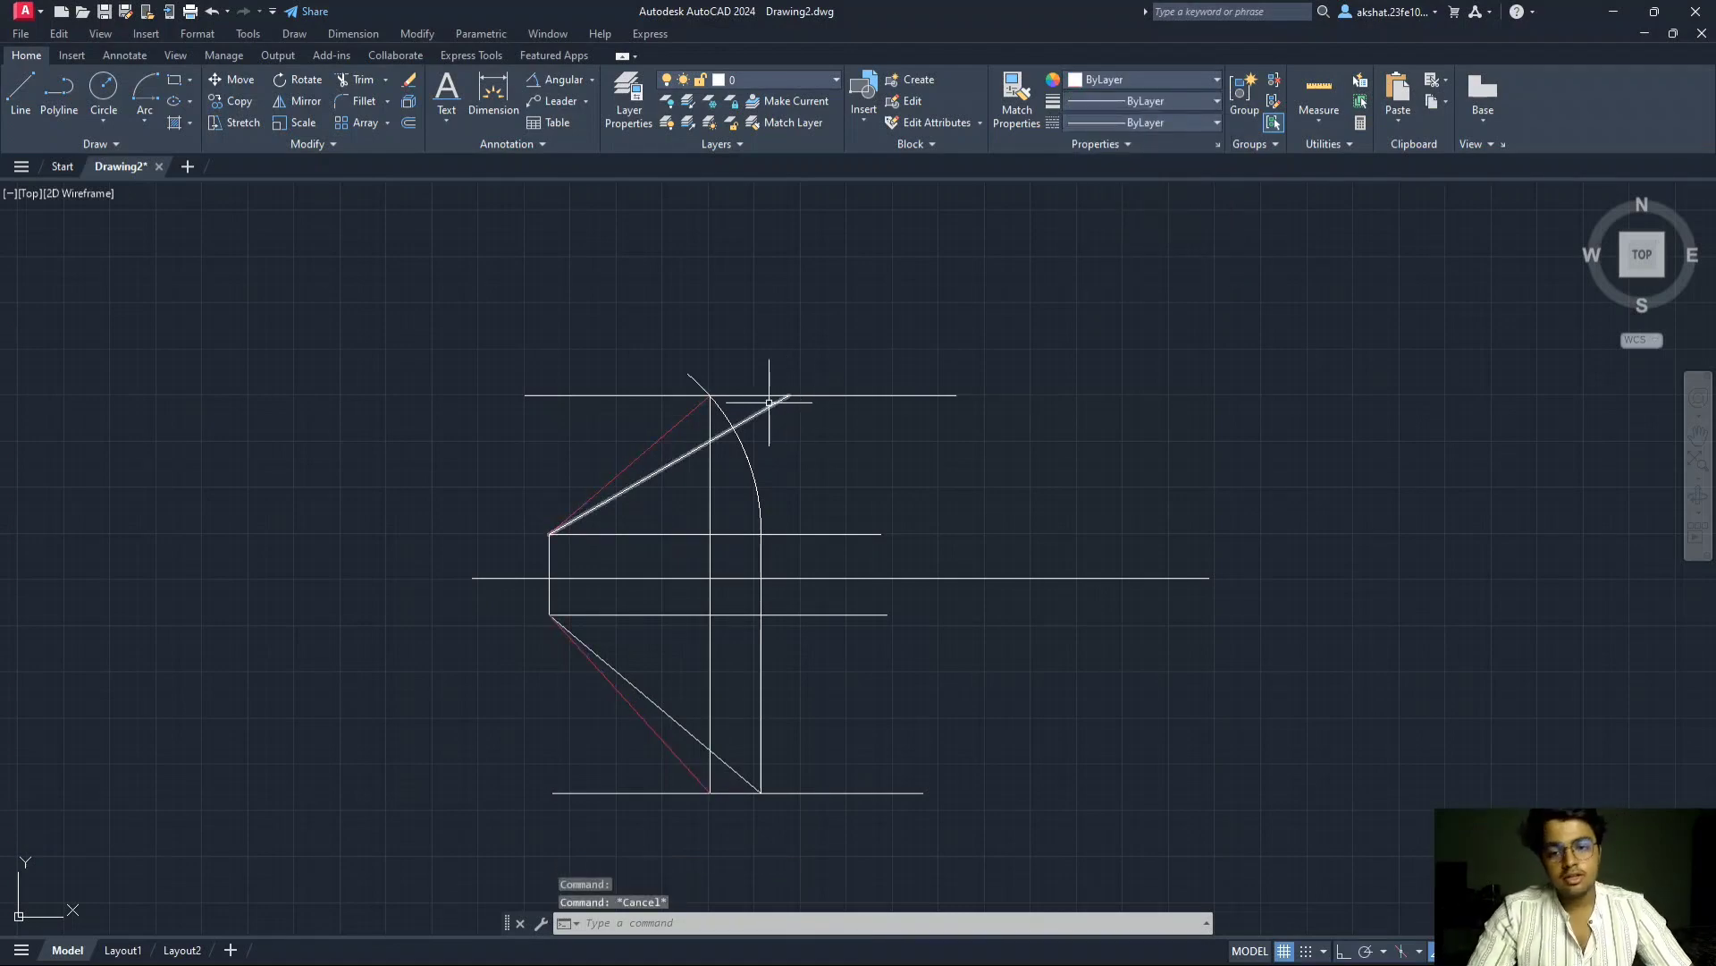
- Change the 30° and 40° true-length lines to the same red, colour 237,31,36
left_click(769, 402)
left_click(658, 704)
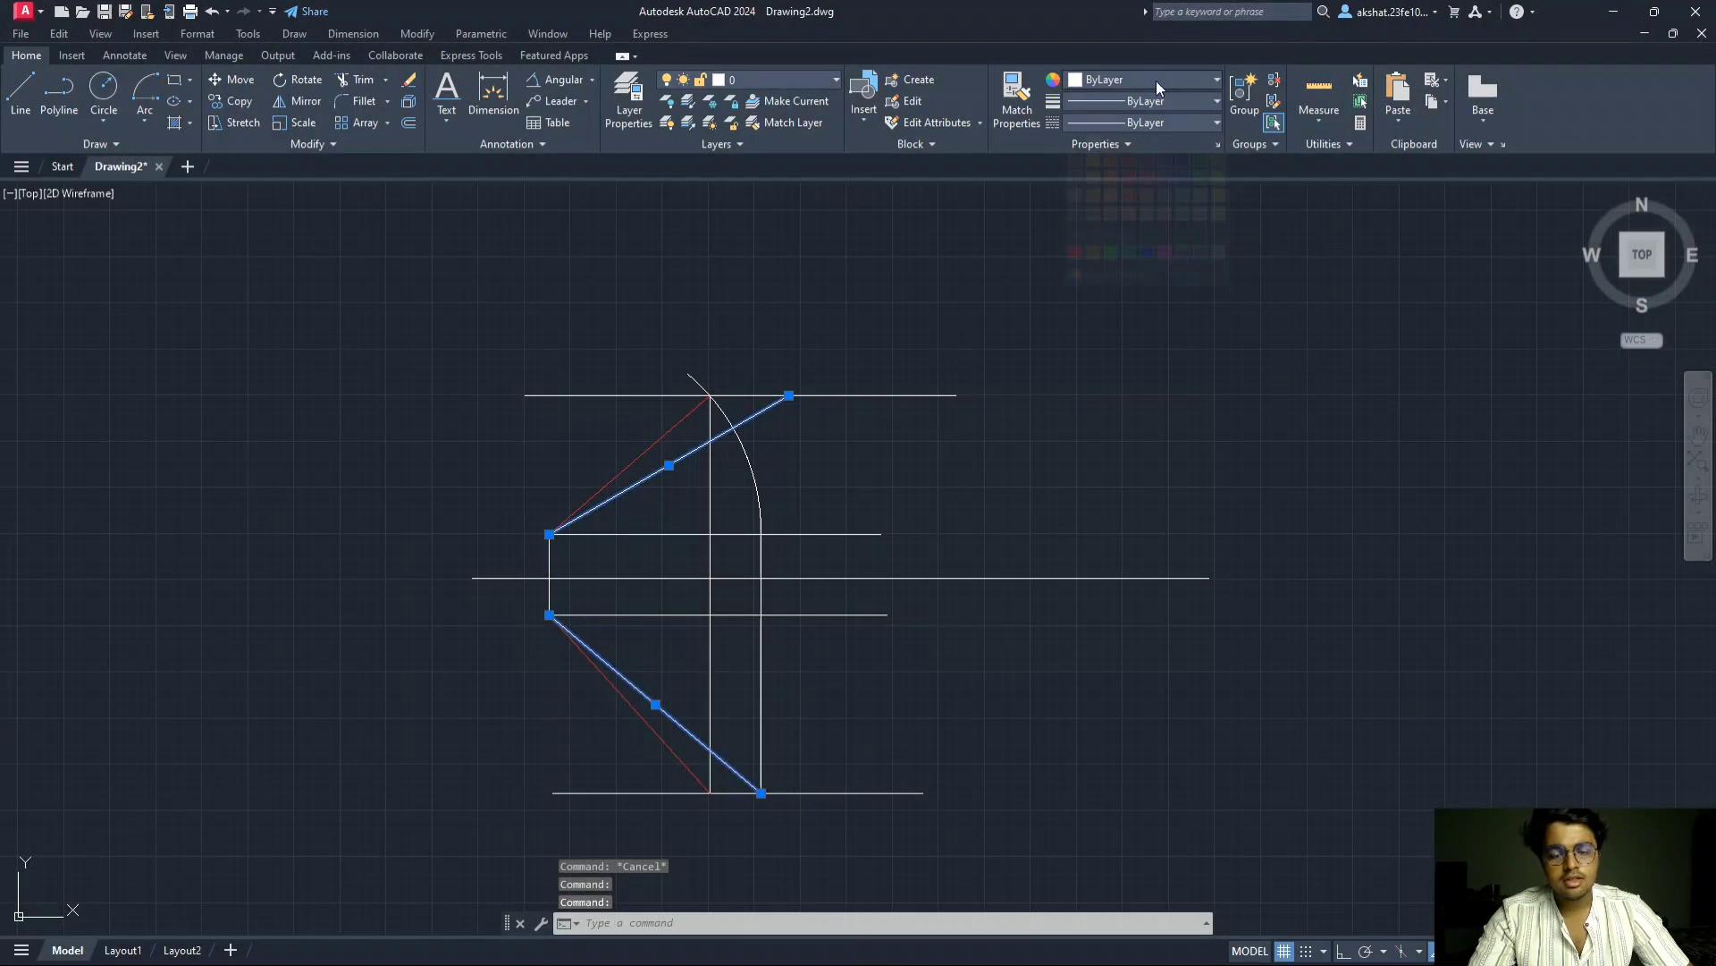
left_click(1156, 80)
left_click(1113, 142)
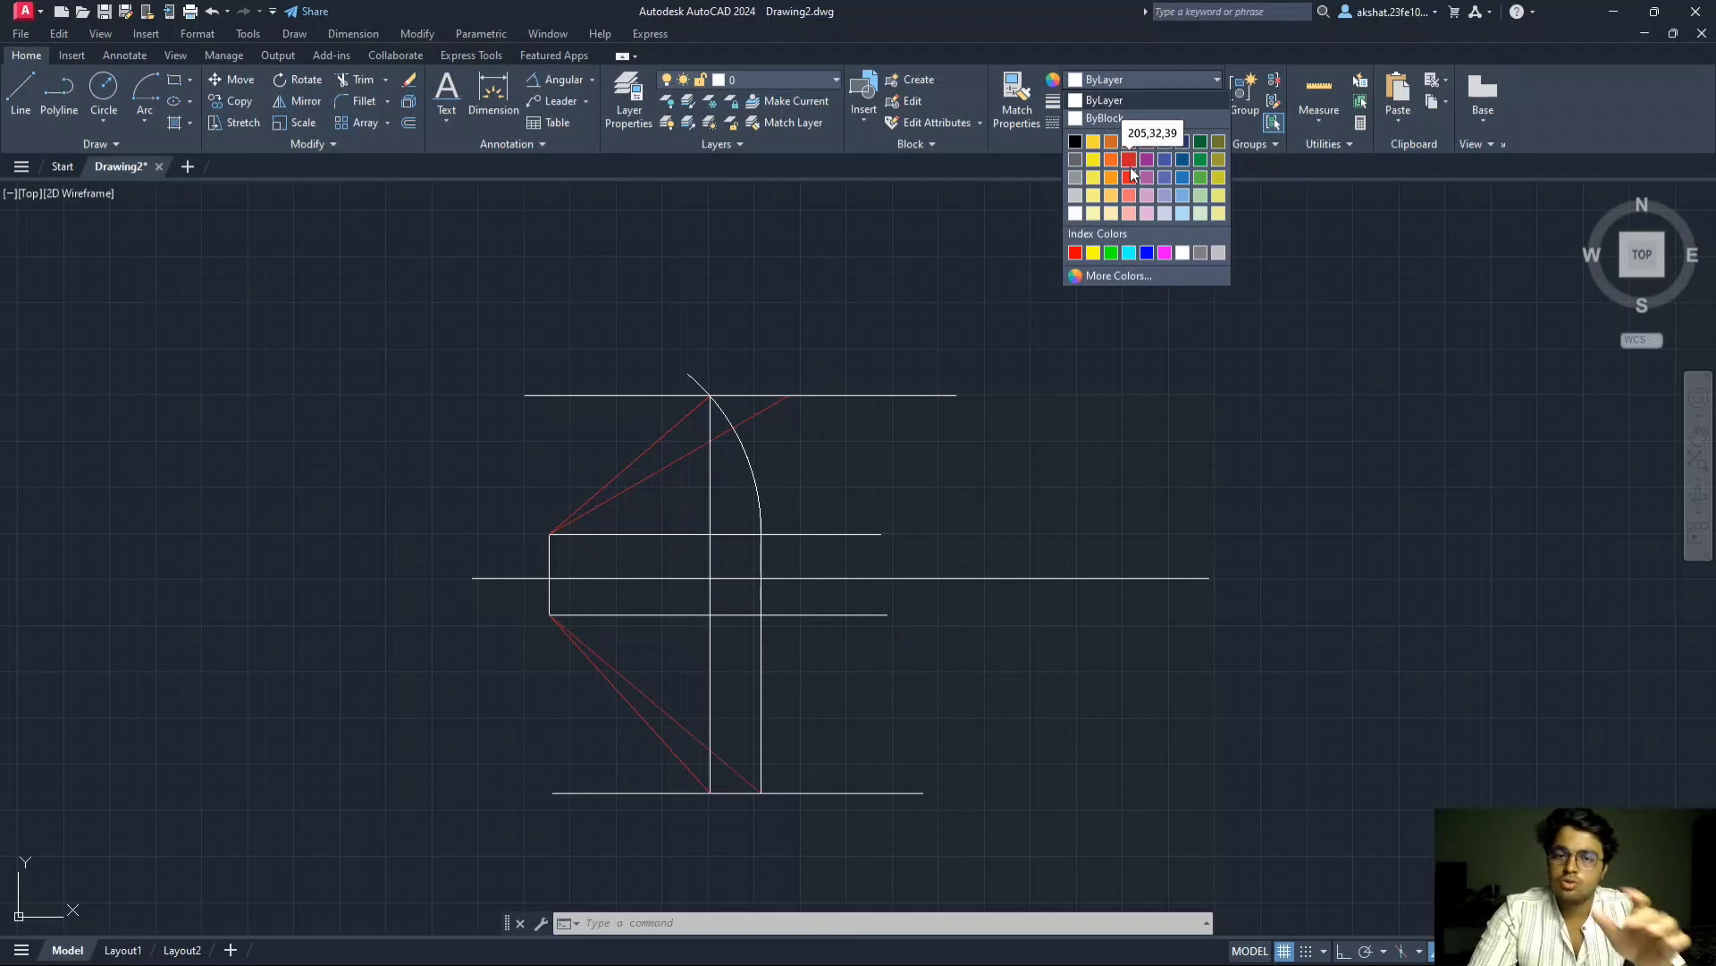
left_click(1131, 179)
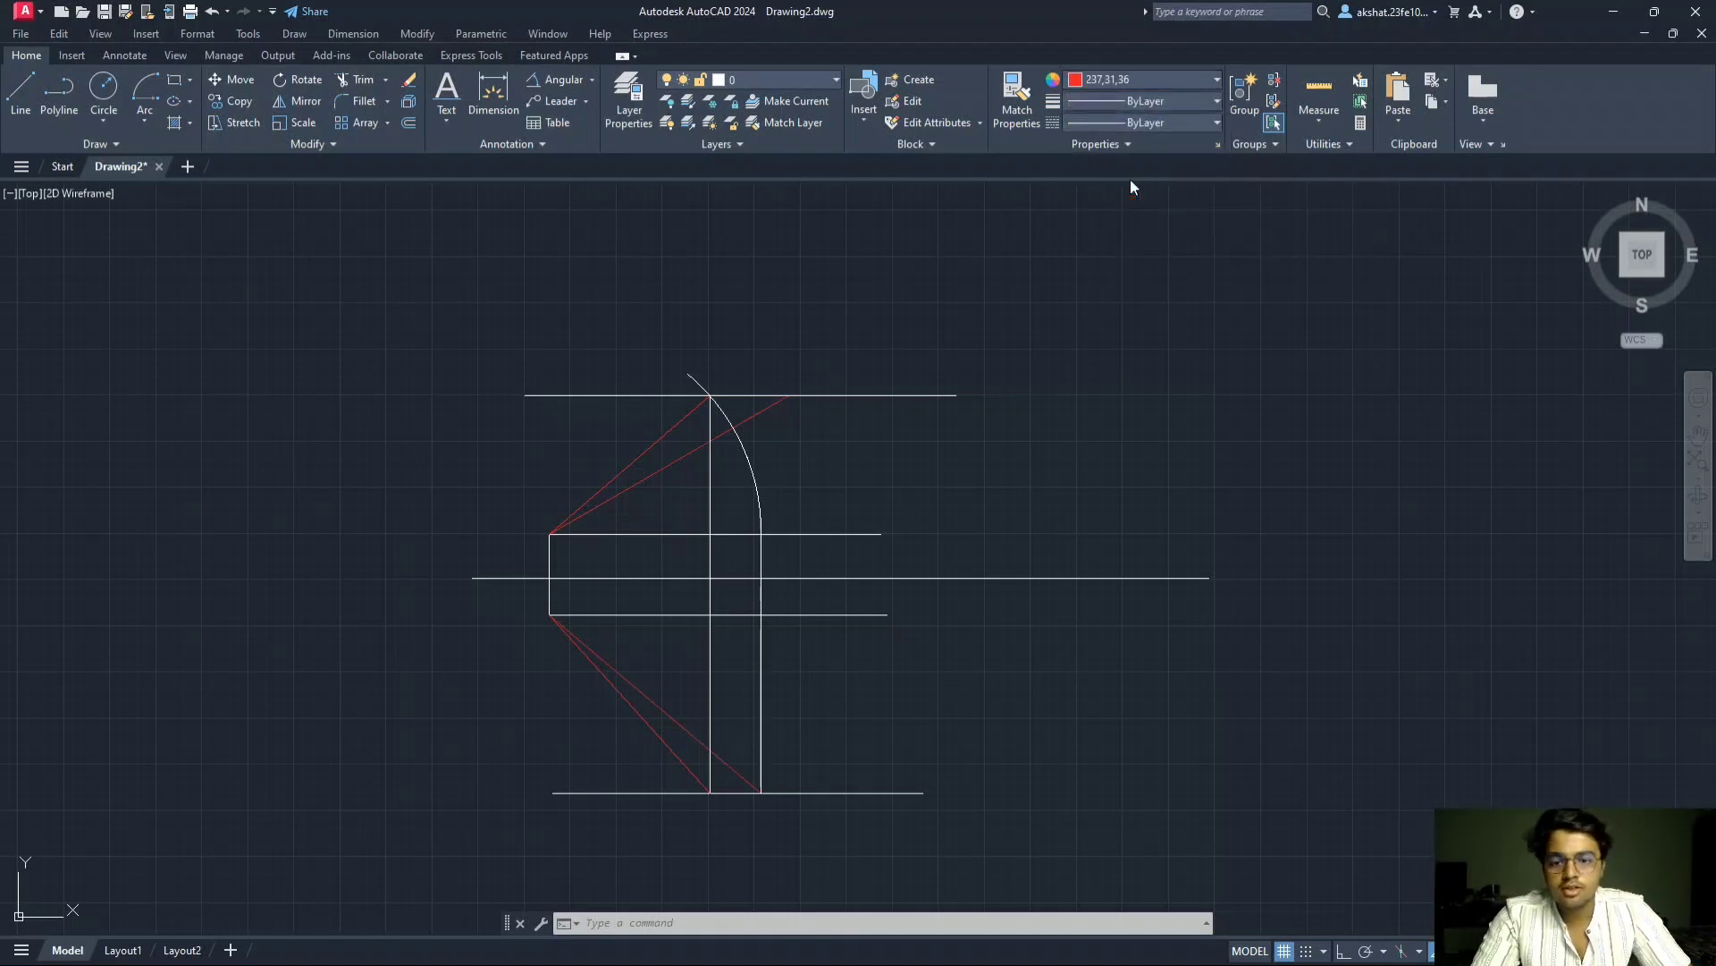
- Change the locus lines, horizontals through a′ and a, vertical projectors and arc to green, leaving the XY line out
left_click(803, 533)
left_click(762, 615)
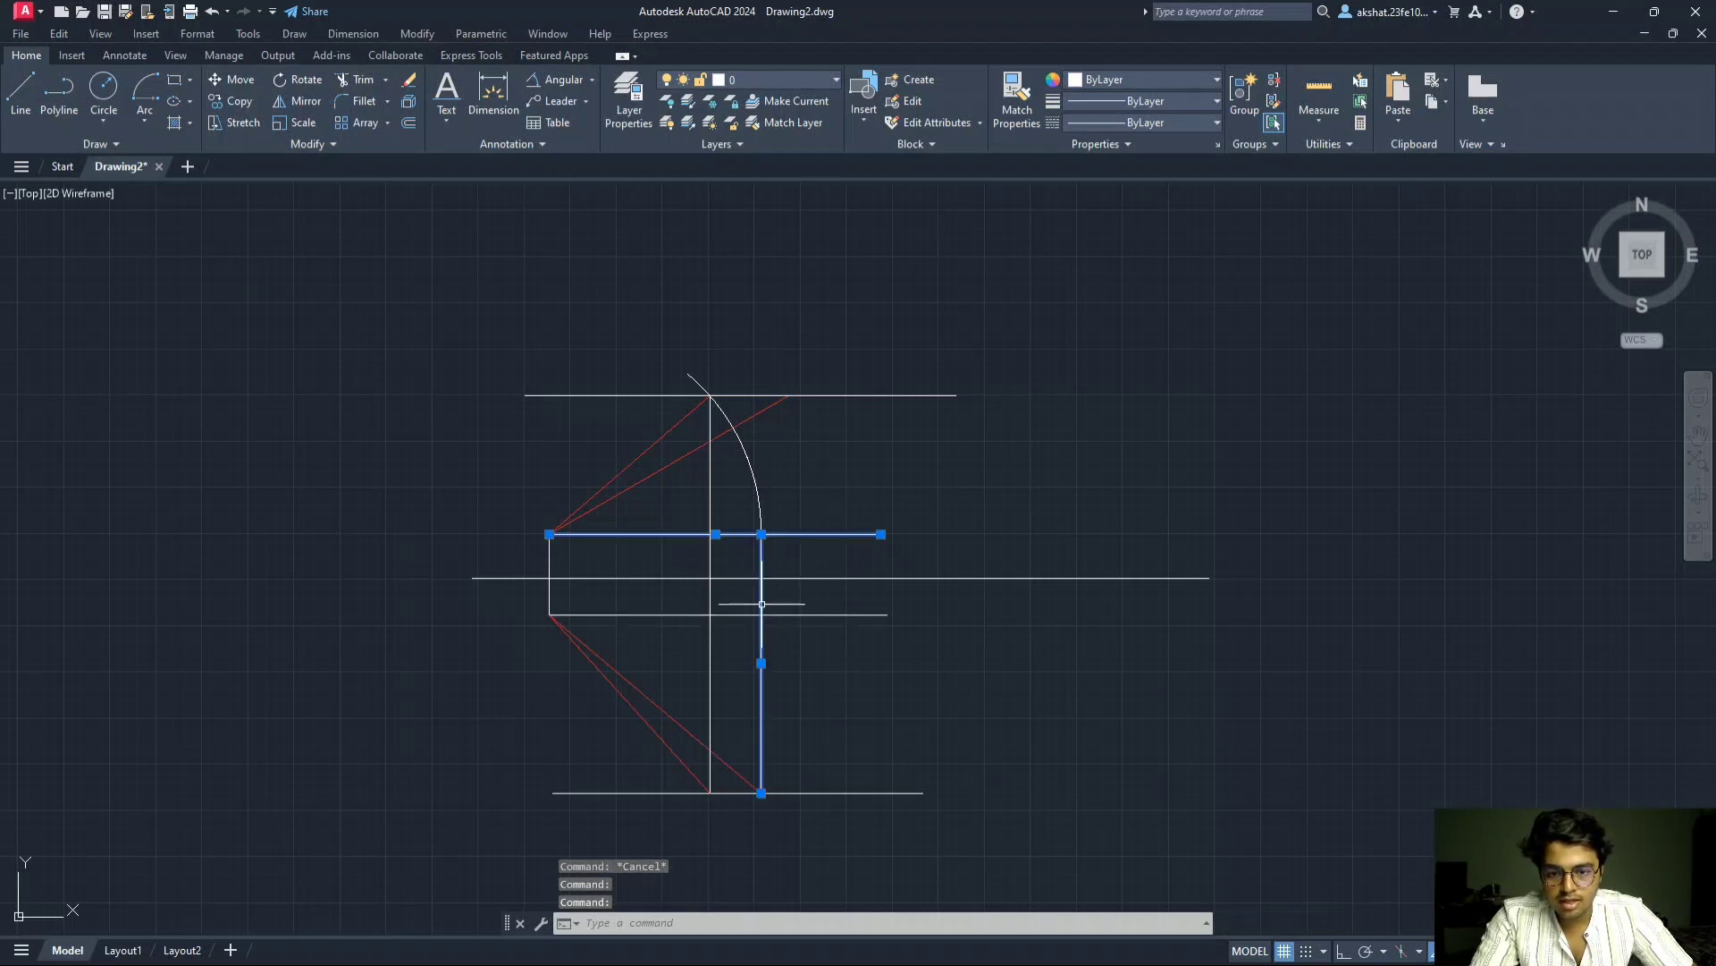
left_click(710, 561)
left_click(761, 496)
left_click(835, 394)
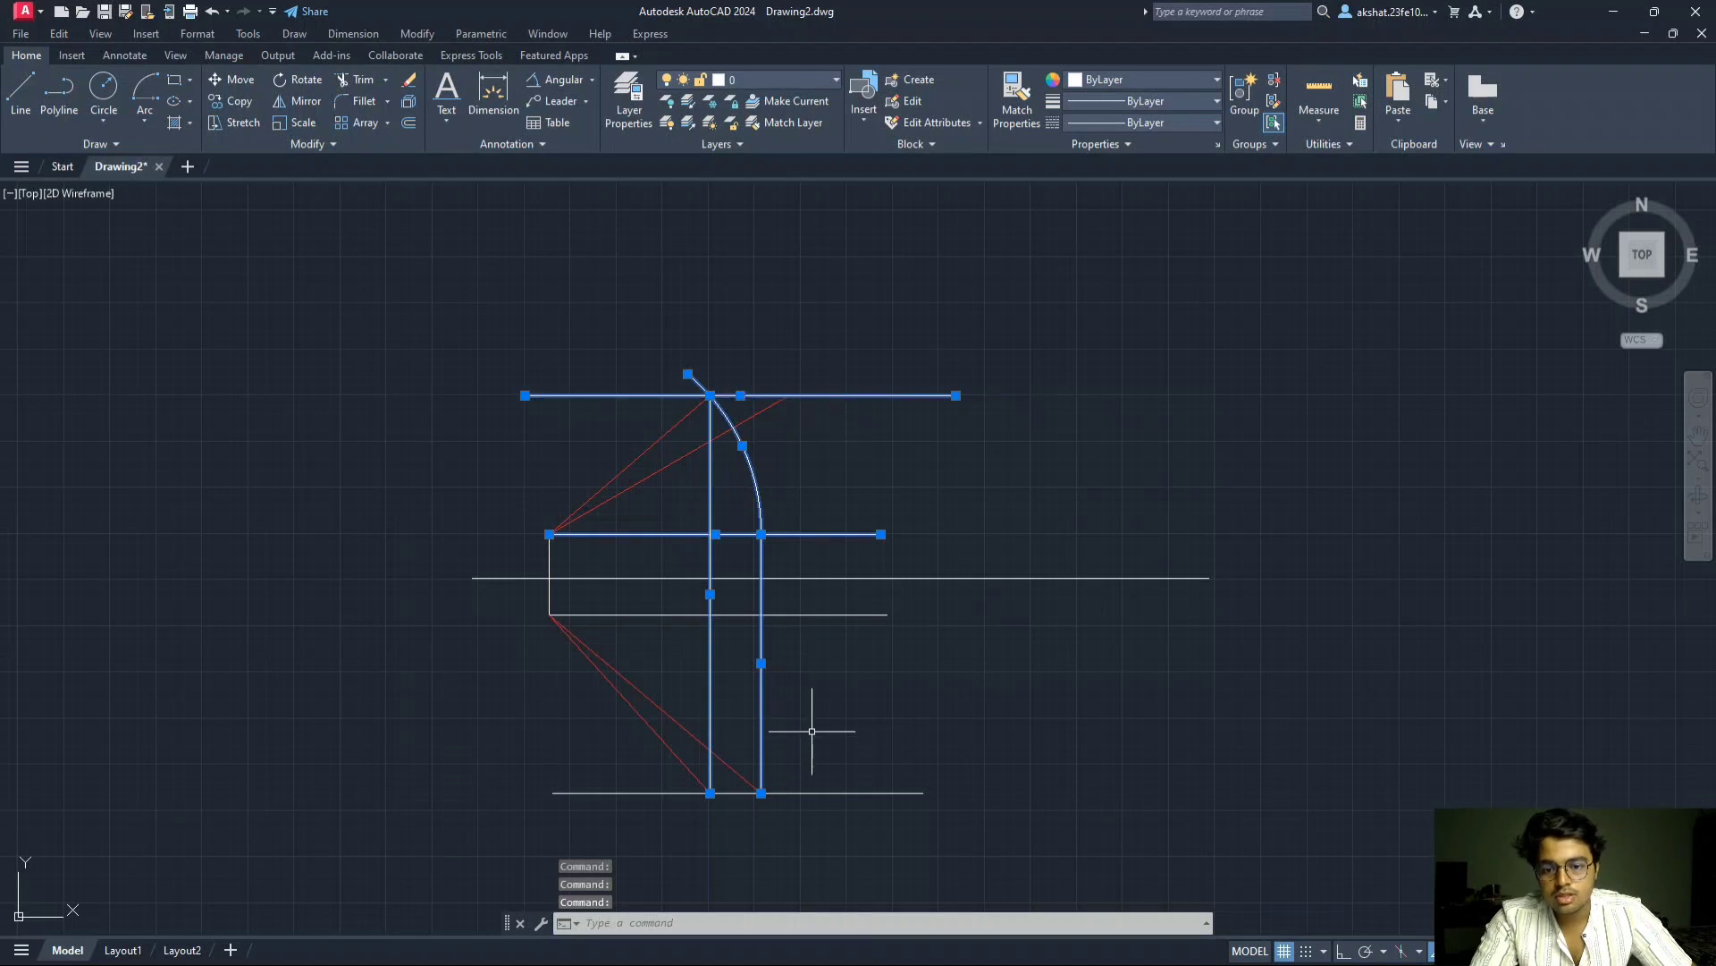
left_click(808, 792)
left_click(786, 614)
left_click(549, 596)
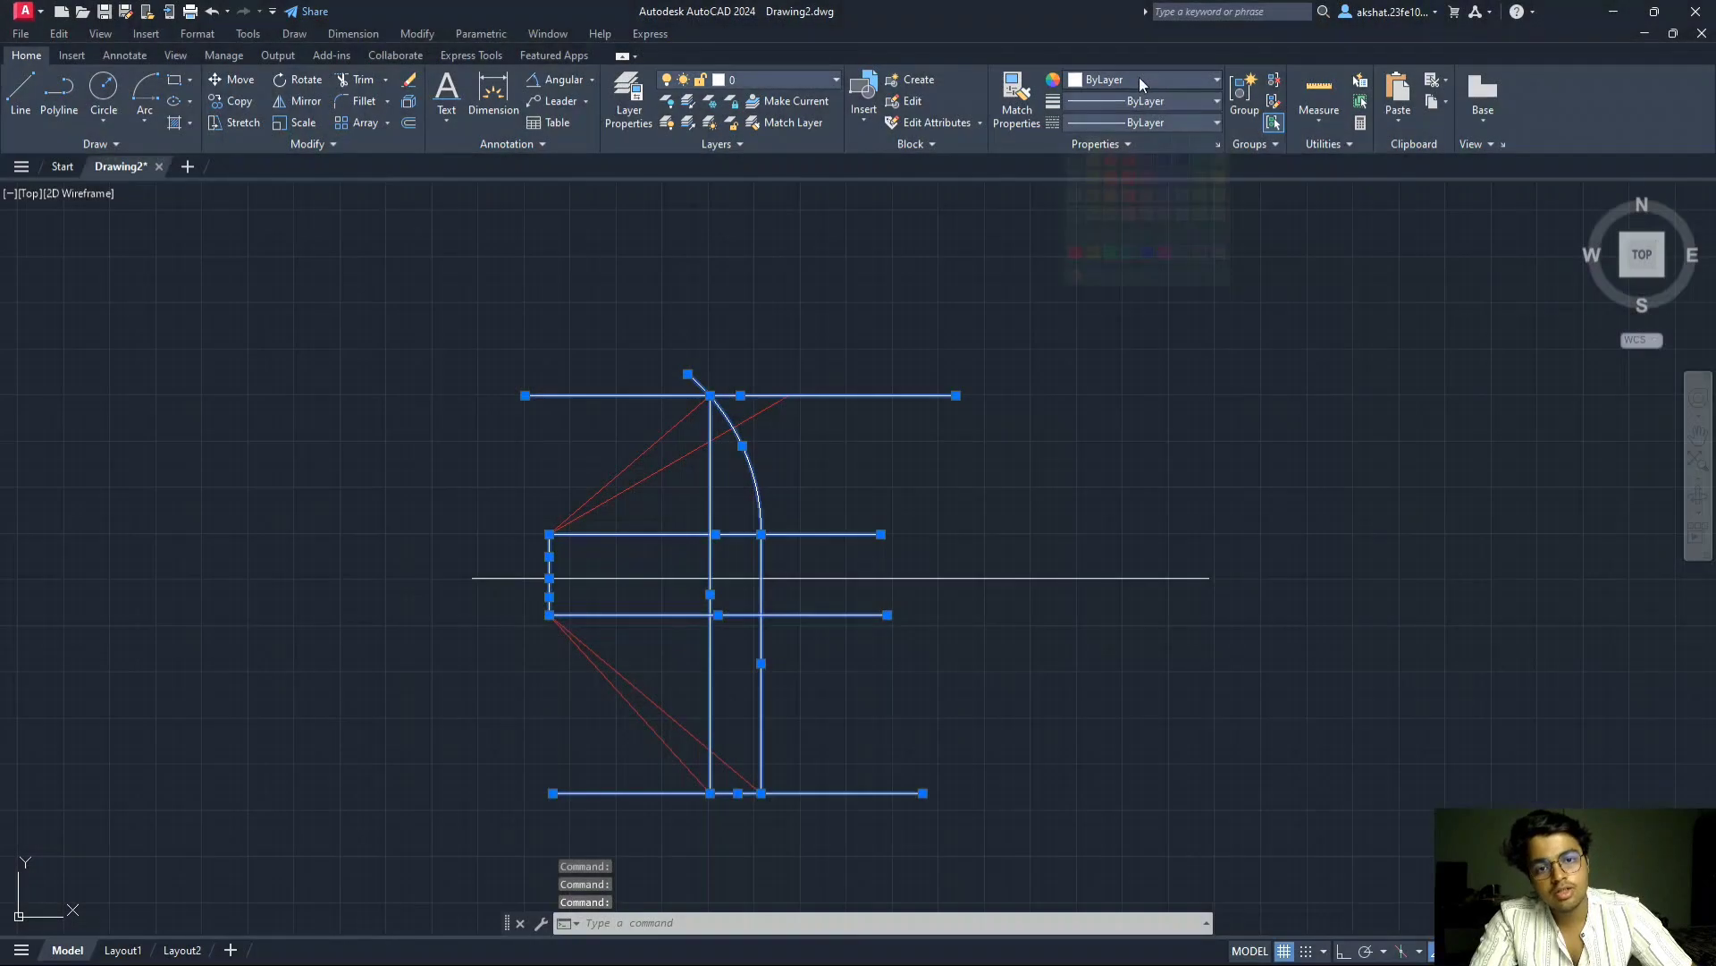
left_click(1139, 79)
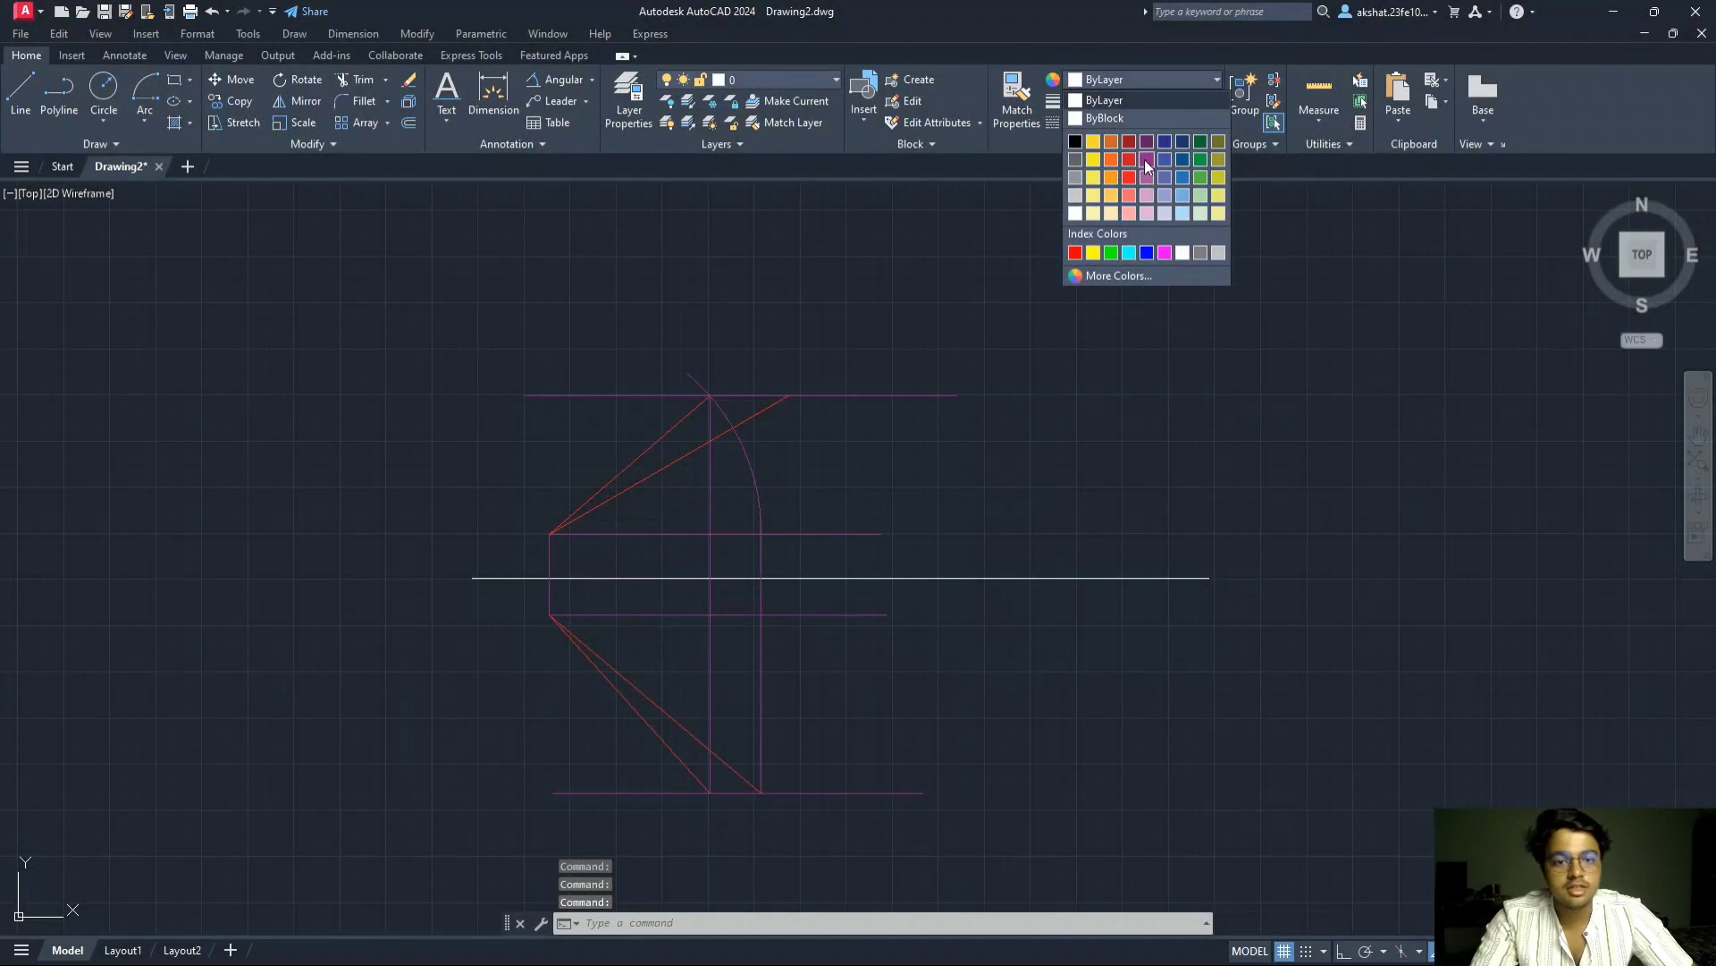
left_click(1204, 159)
key("Escape")
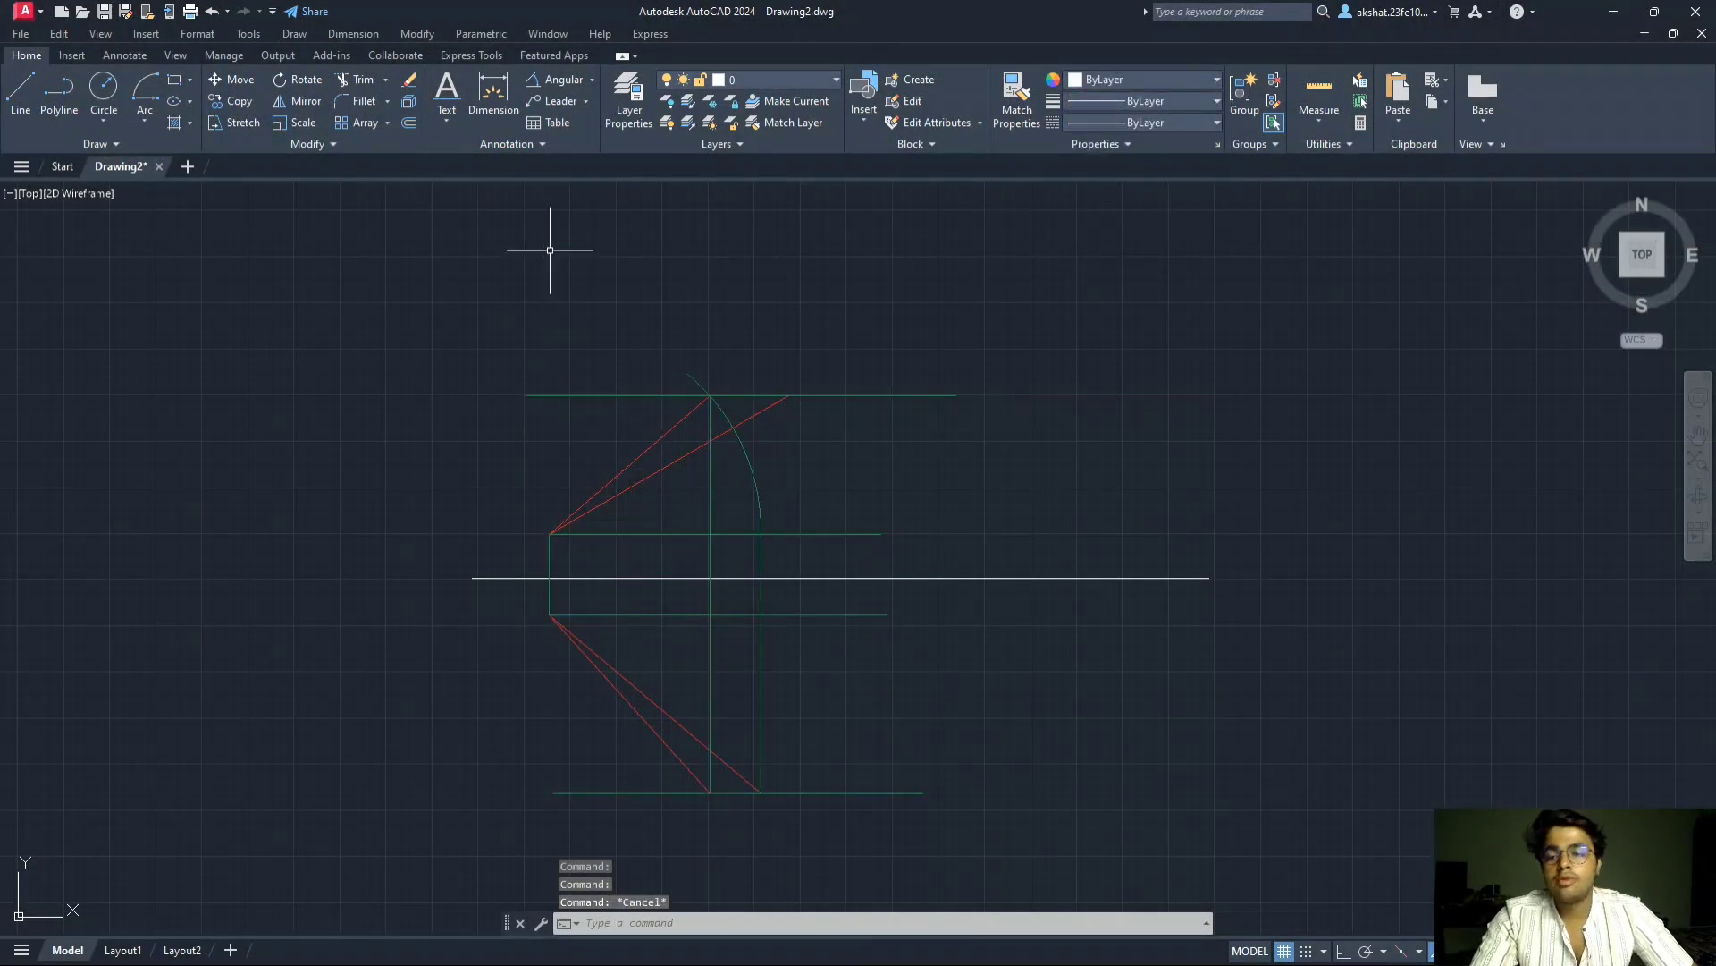
- Add an angular dimension between the upper true-length line and the horizontal through a′
scroll(646, 418, "up", 4)
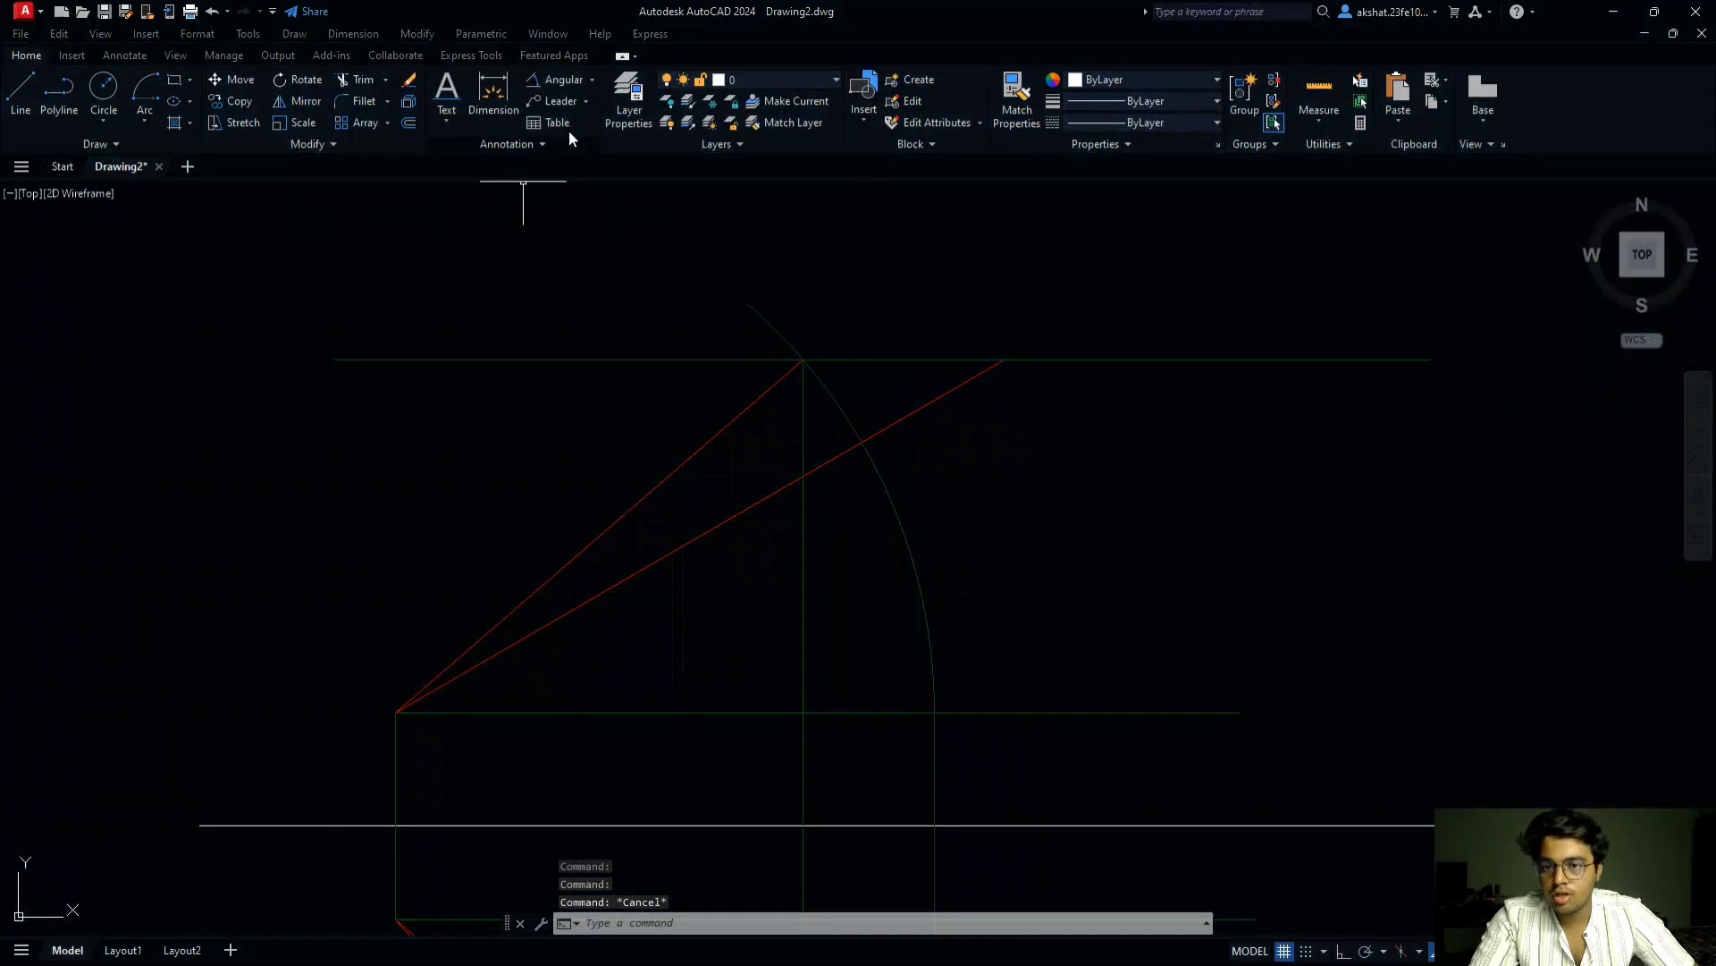
left_click(571, 80)
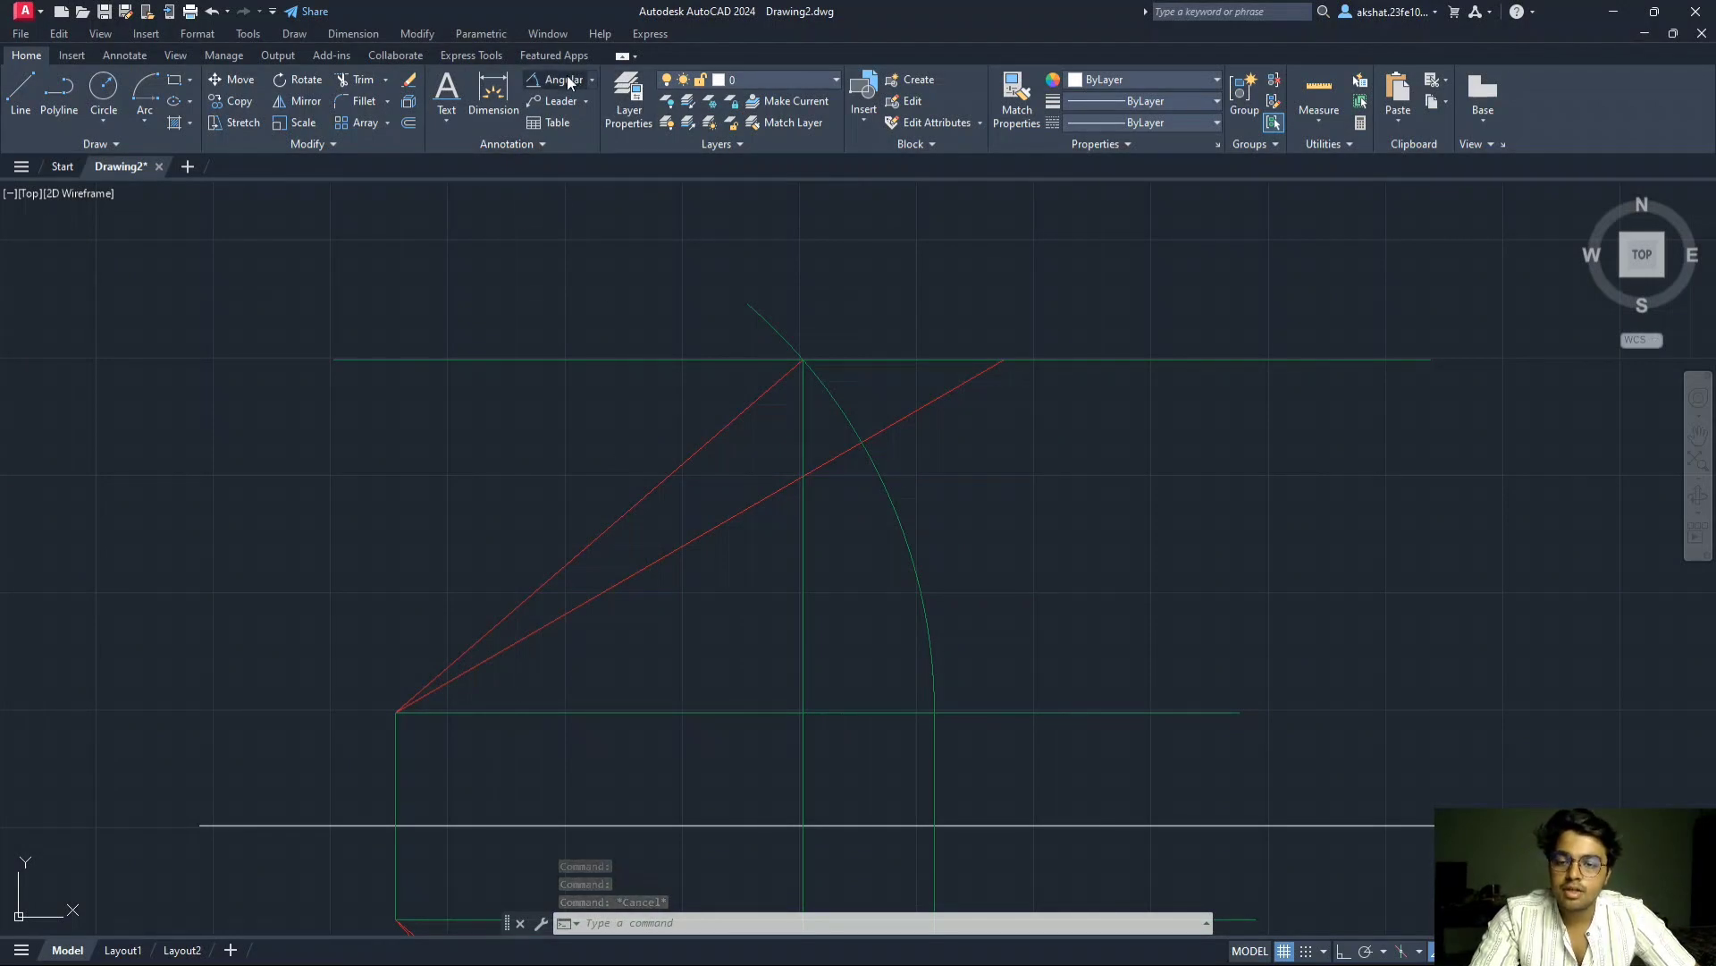
left_click(580, 611)
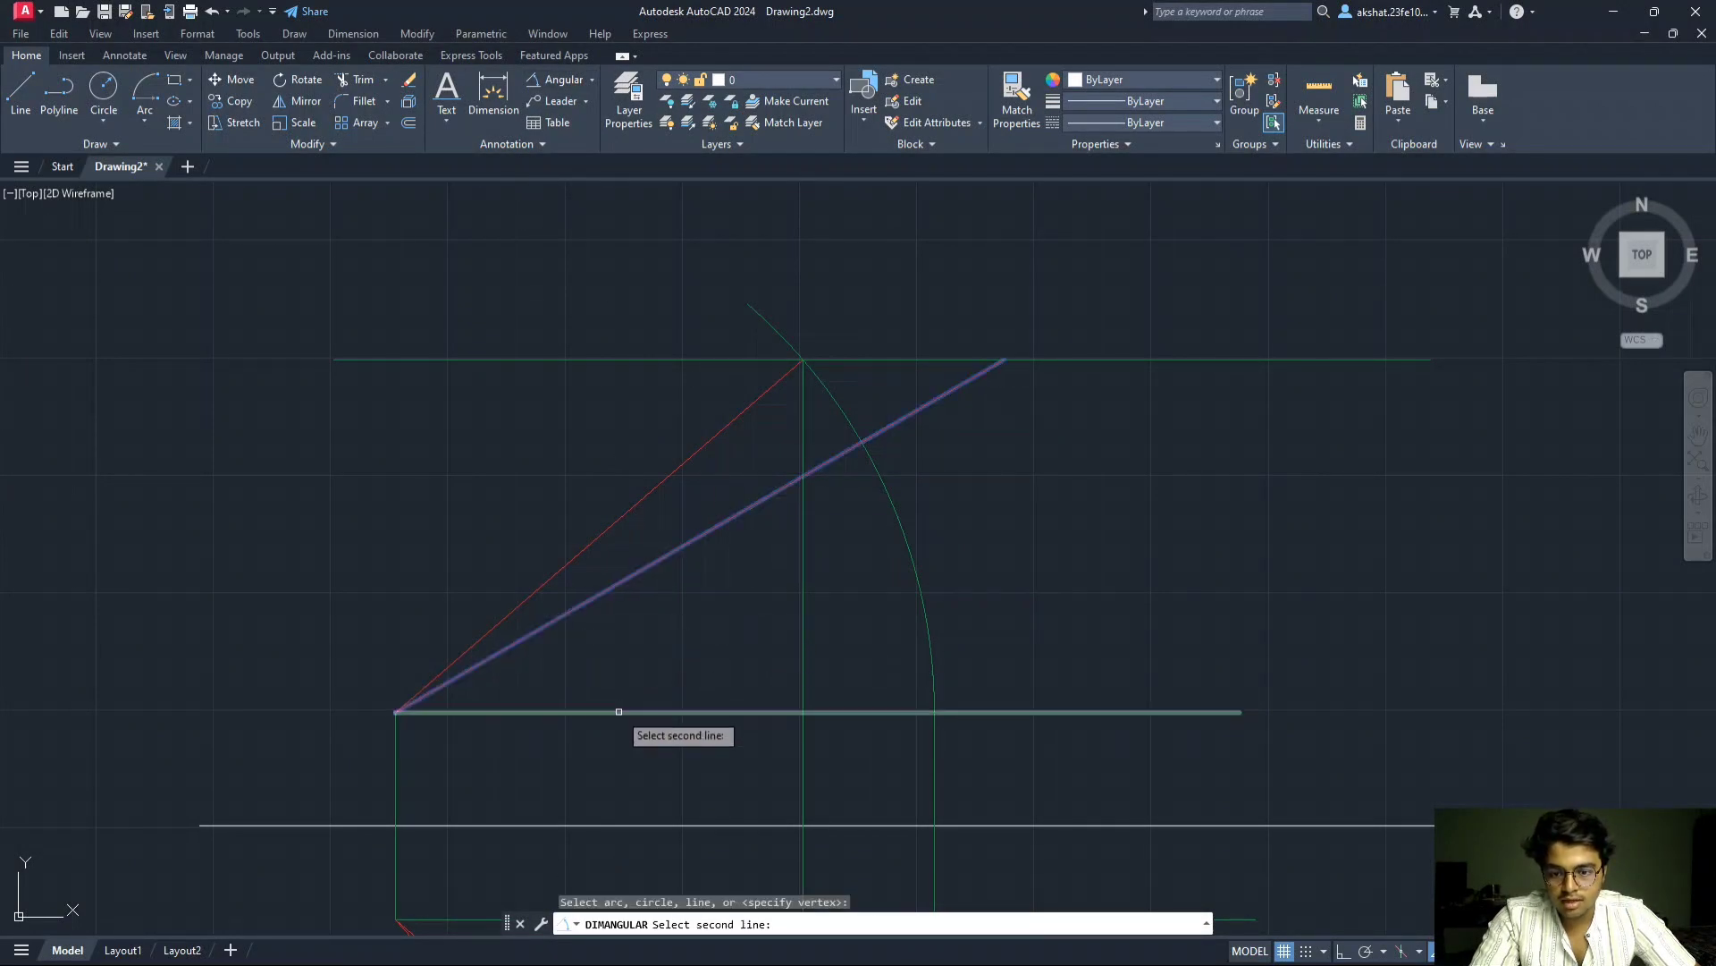
left_click(616, 712)
left_click(613, 661)
scroll(611, 664, "up", 5)
scroll(612, 665, "down", 4)
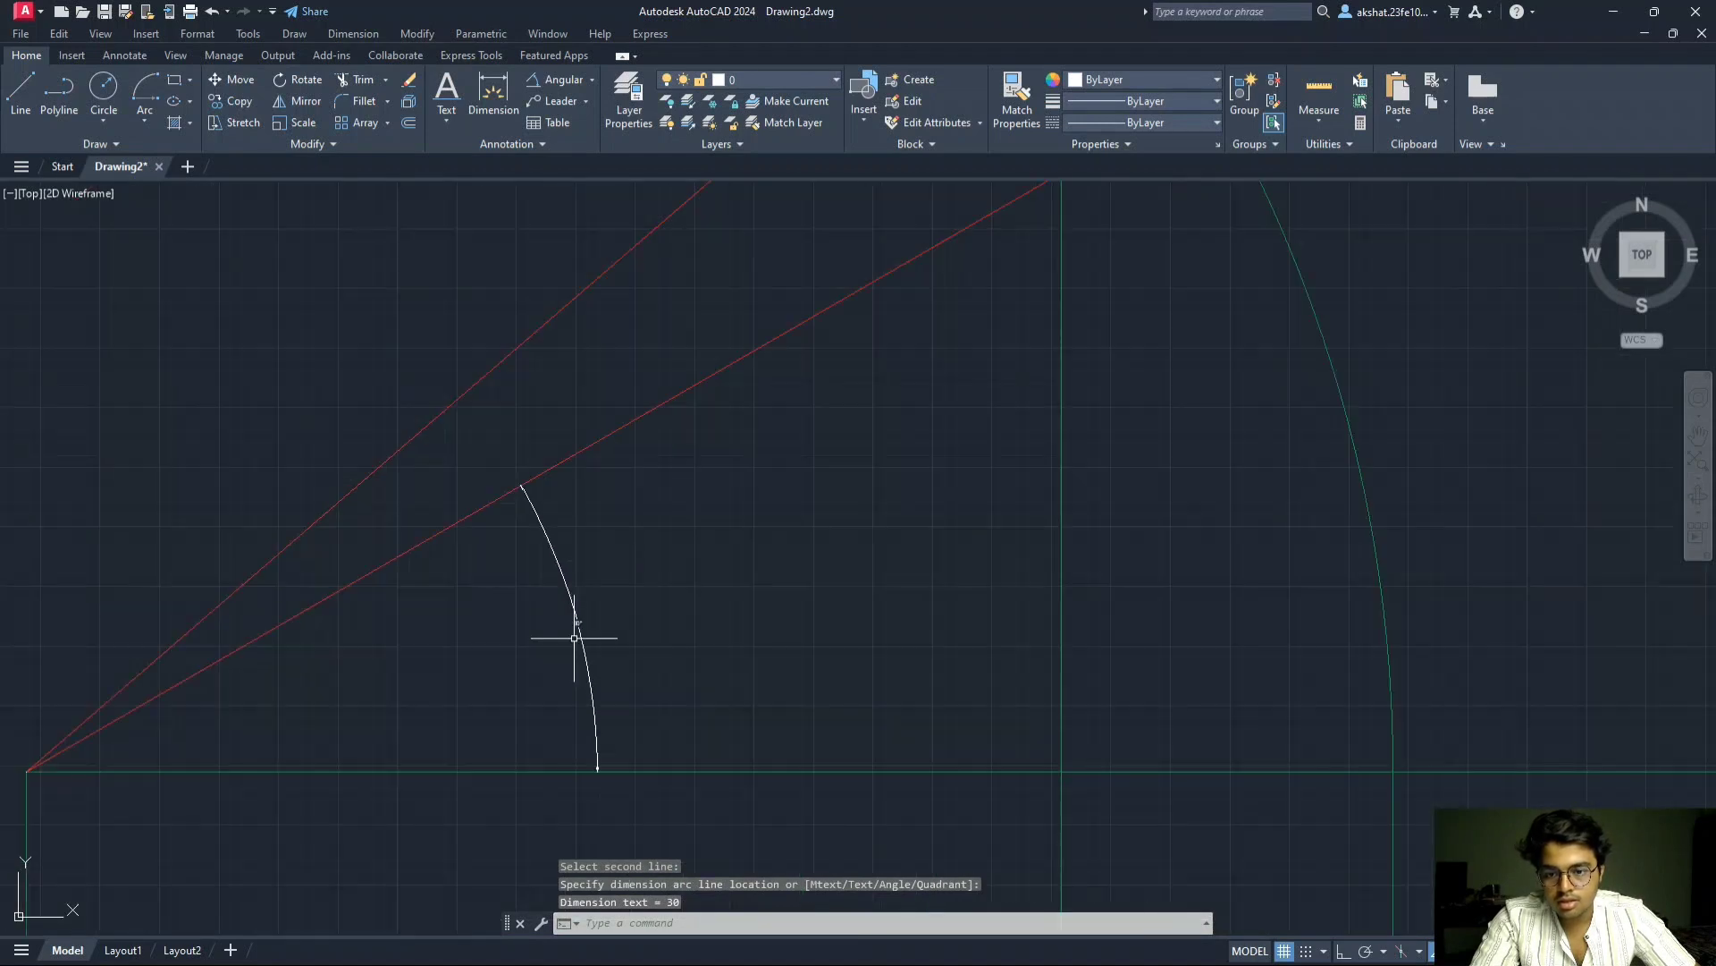
scroll(599, 454, "down", 2)
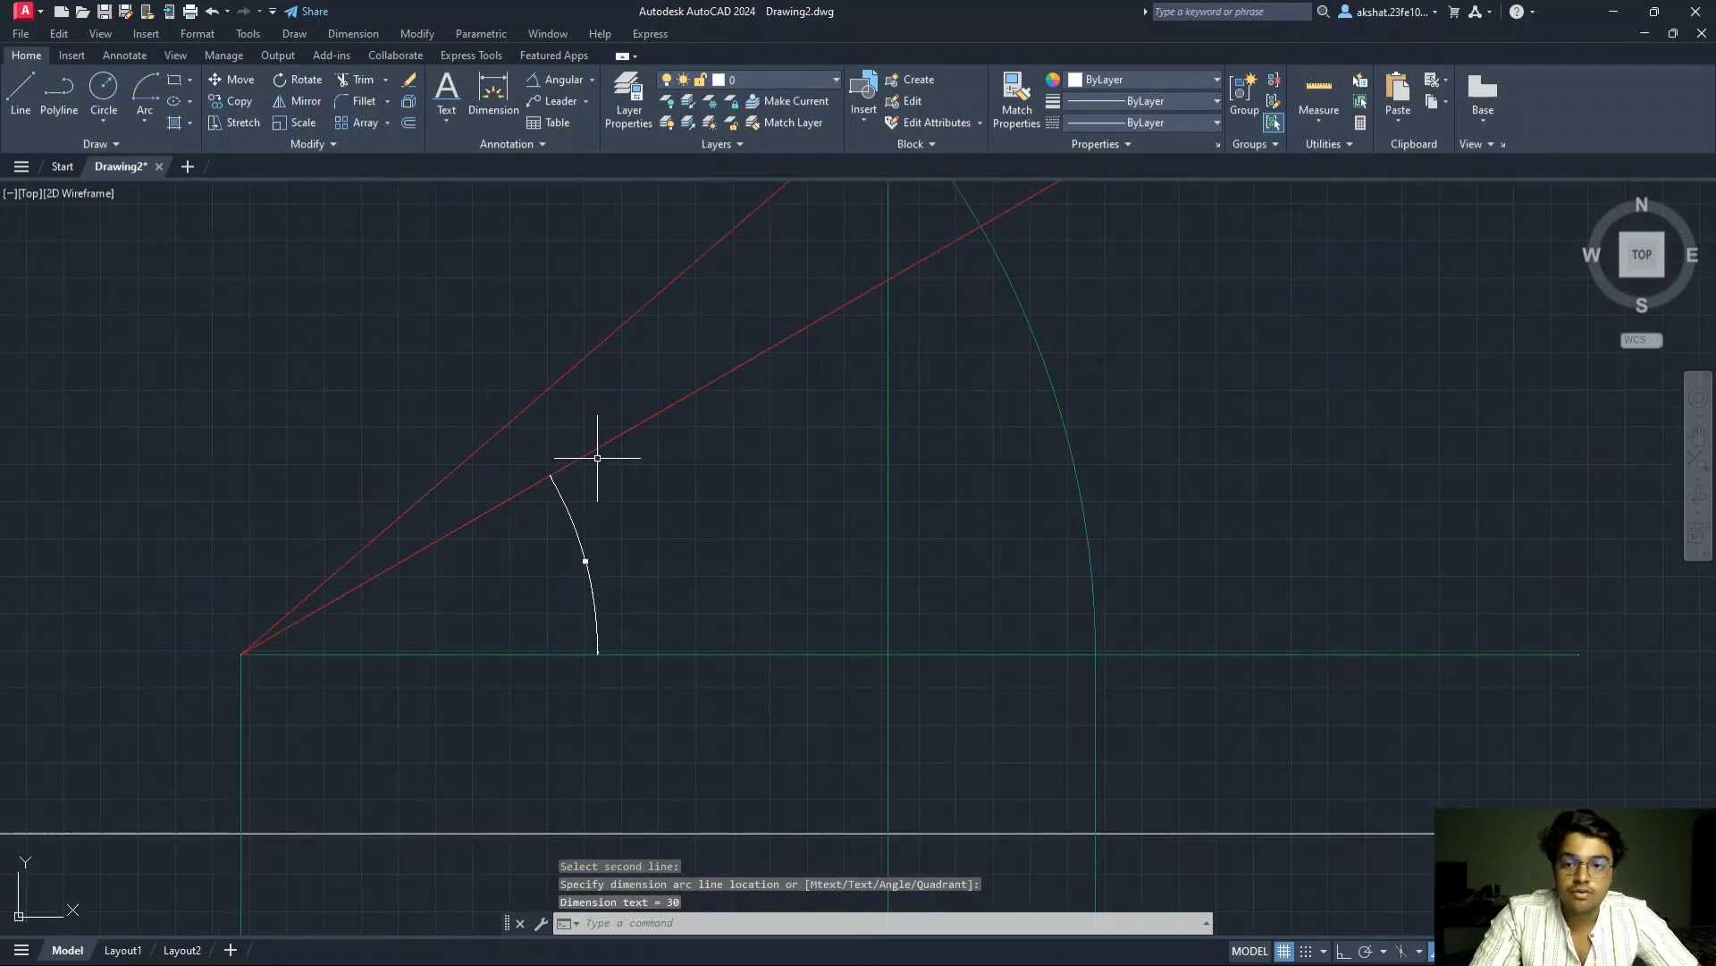
- Add an angular dimension between the front-view line and the horizontal through a′, placed inside the existing angle dimension
left_click(572, 77)
left_click(433, 488)
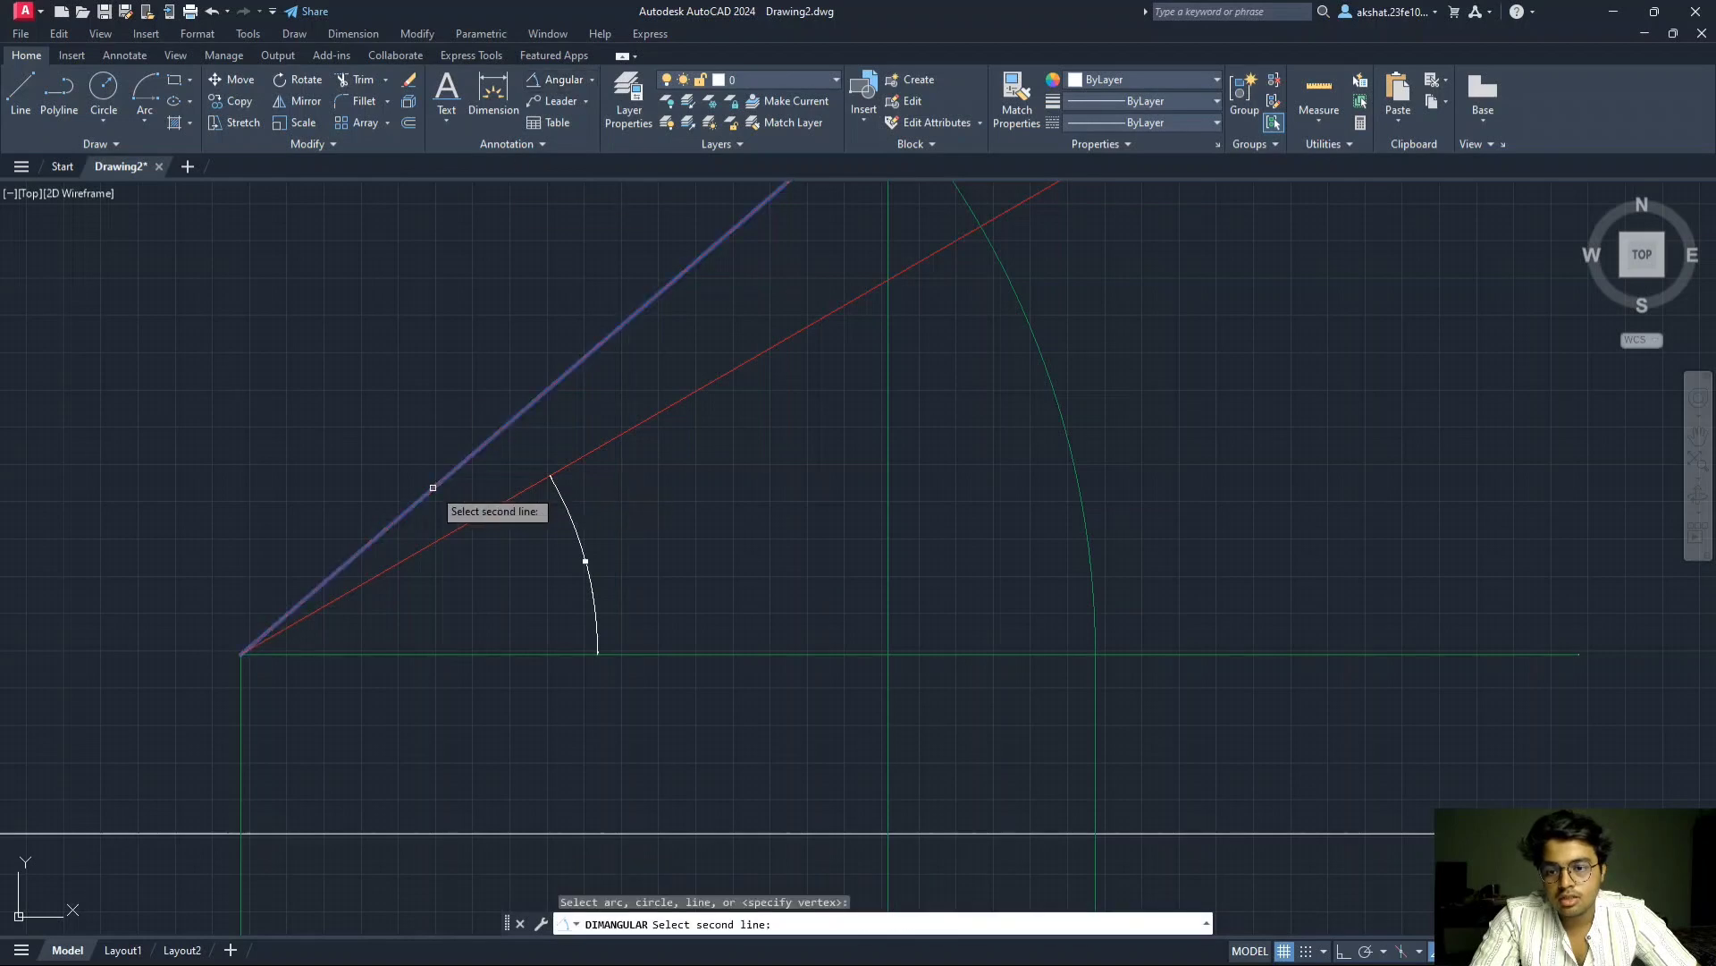
left_click(446, 651)
left_click(452, 575)
scroll(451, 577, "up", 6)
scroll(450, 576, "up", 2)
key("Escape")
- Set the precision of the front-view line's angular dimension to two decimal places
left_click(450, 572)
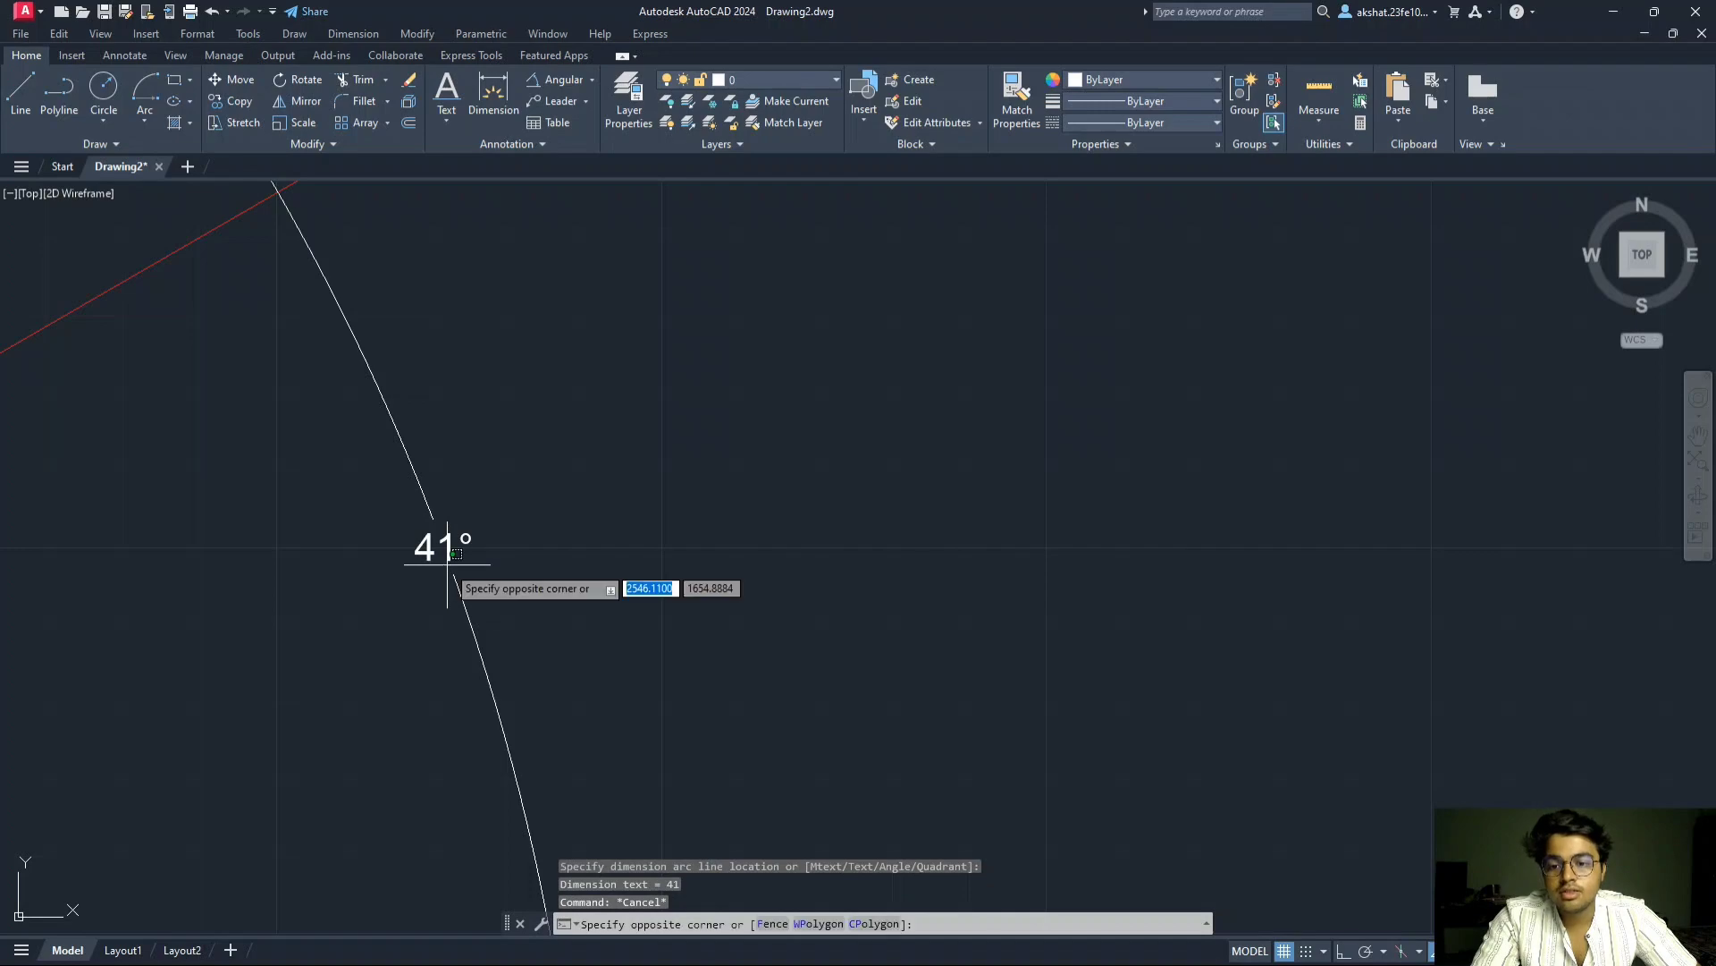
key("Escape")
left_click(459, 580)
right_click(459, 579)
mouse_move(536, 146)
left_click(673, 185)
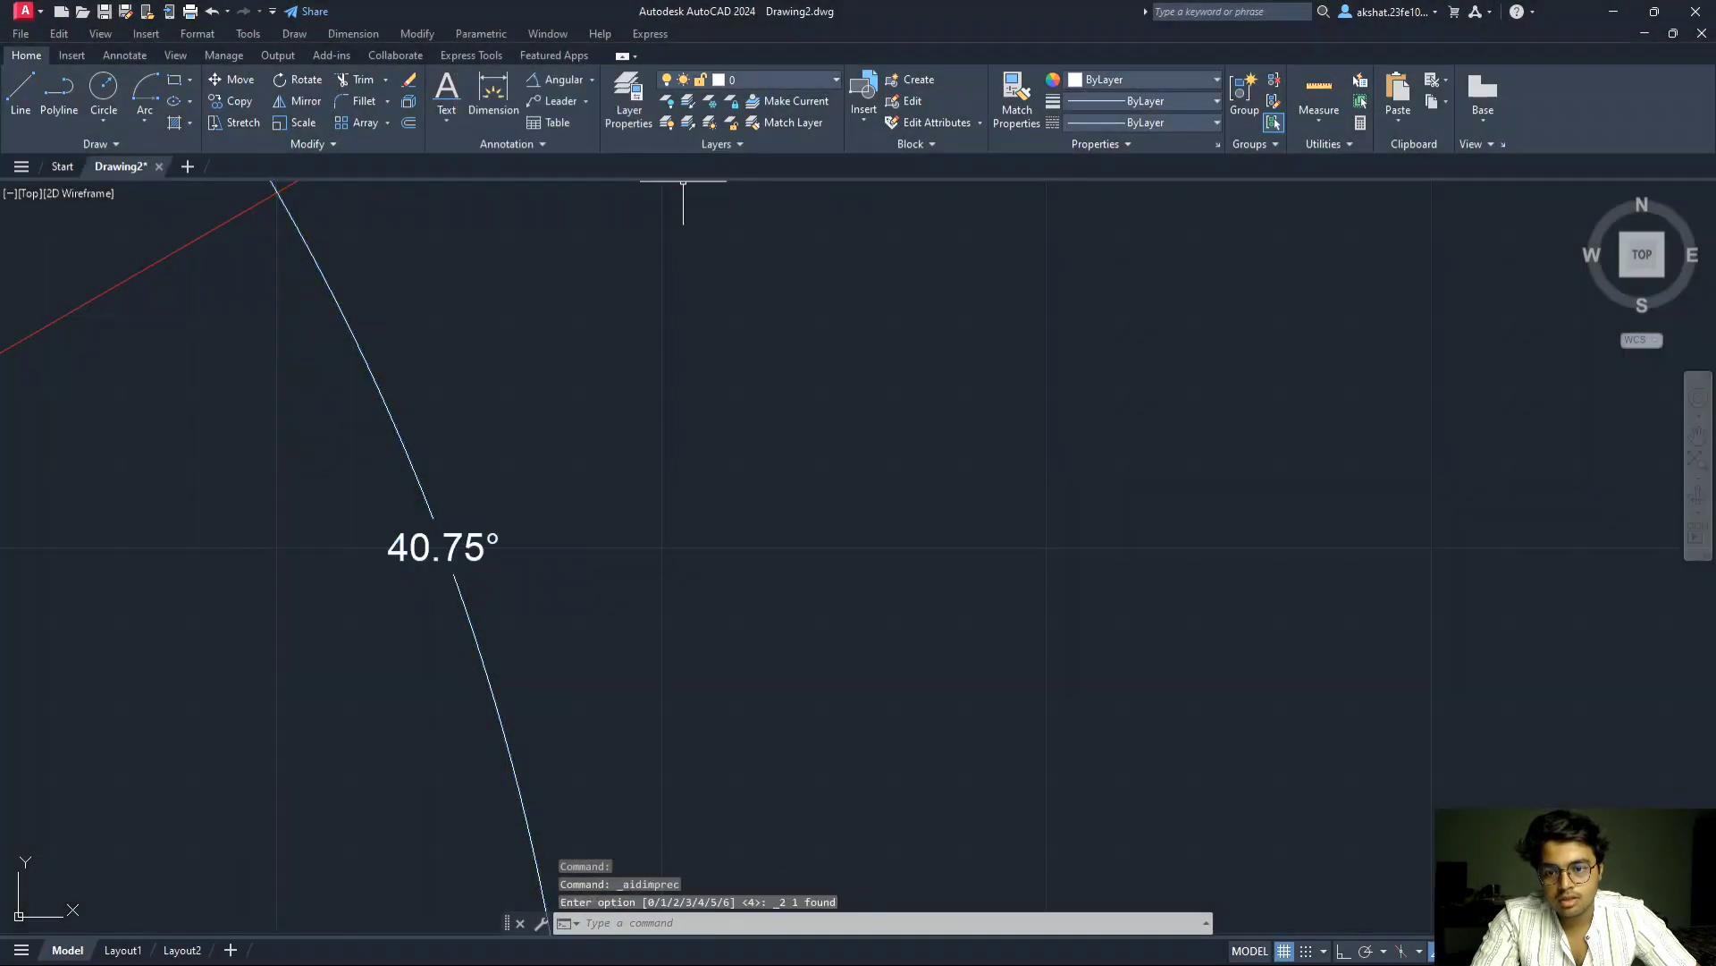
- Set the precision of the front-view line's angular dimension to four decimal places
right_click(376, 394)
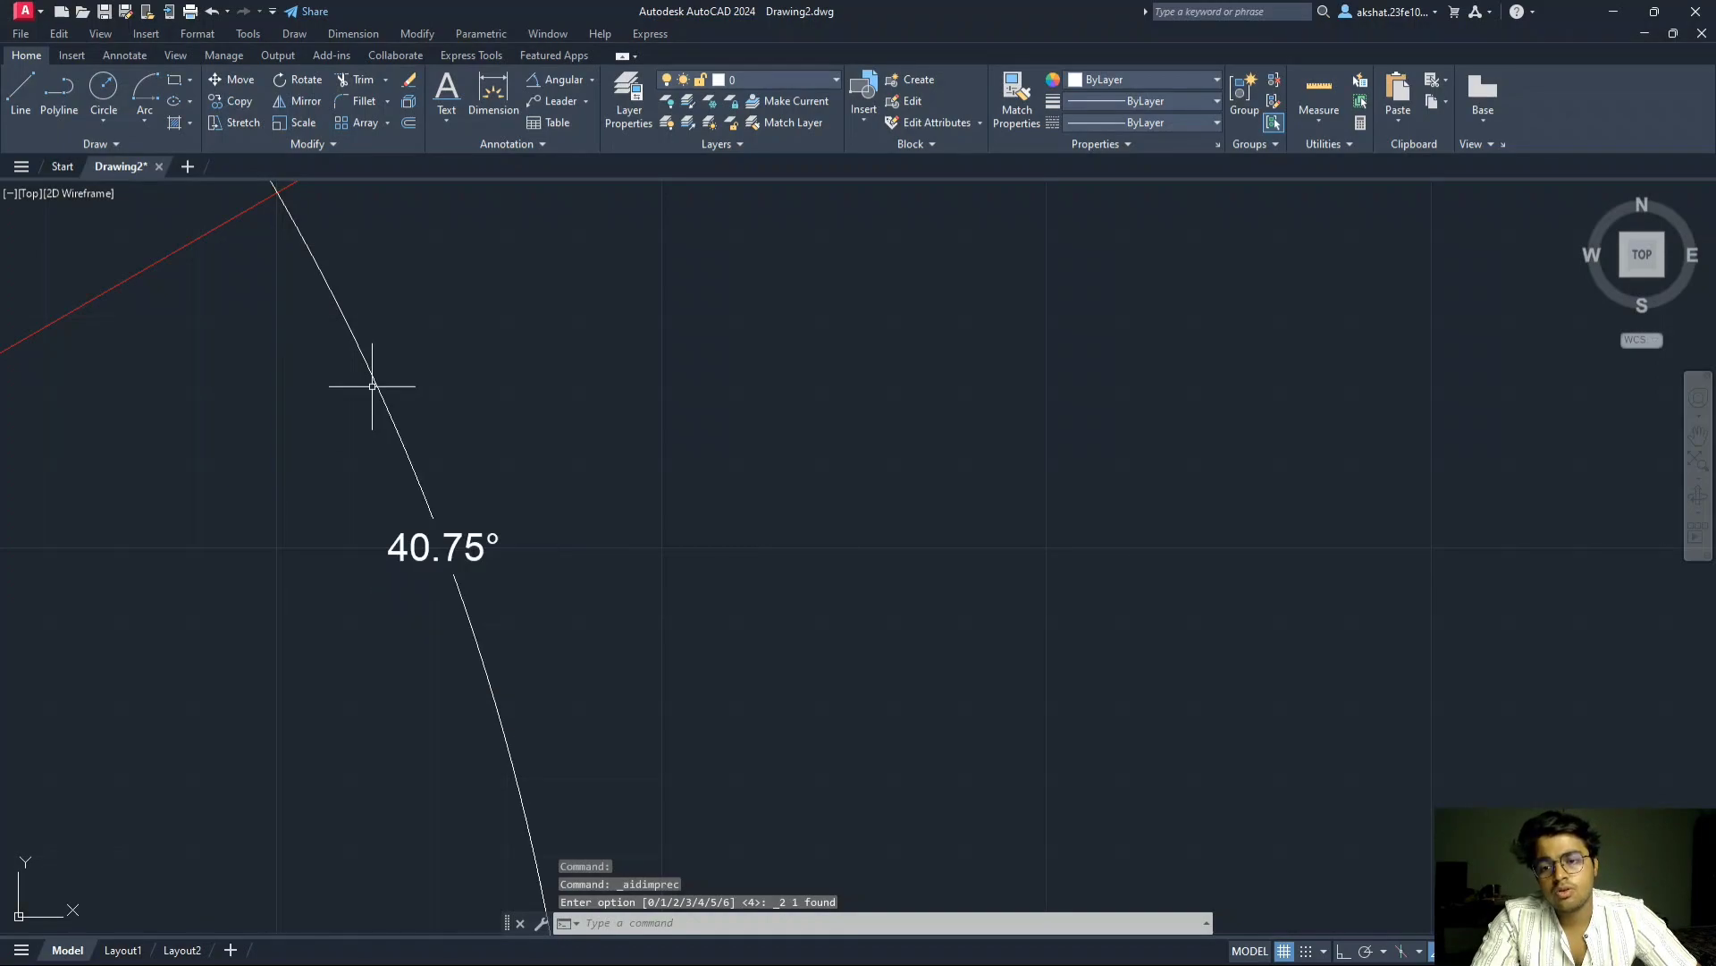
left_click(371, 370)
right_click(371, 370)
mouse_move(429, 441)
left_click(593, 525)
scroll(601, 508, "down", 5)
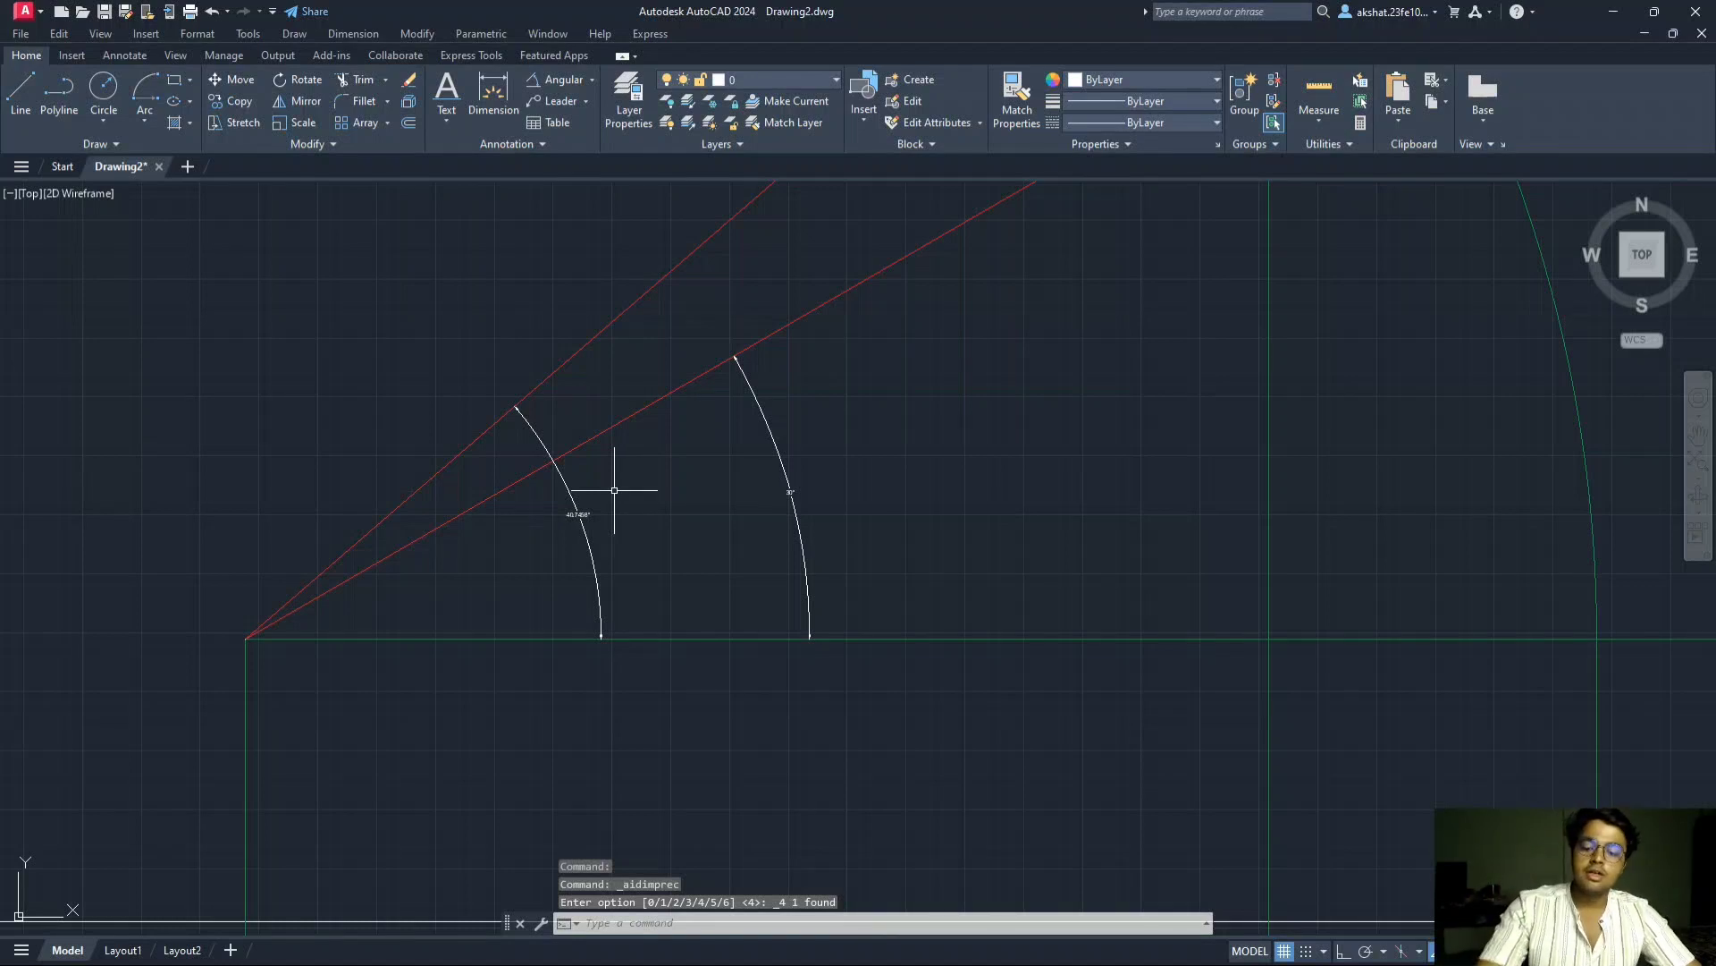
scroll(608, 487, "down", 3)
scroll(679, 528, "down", 3)
scroll(693, 510, "down", 4)
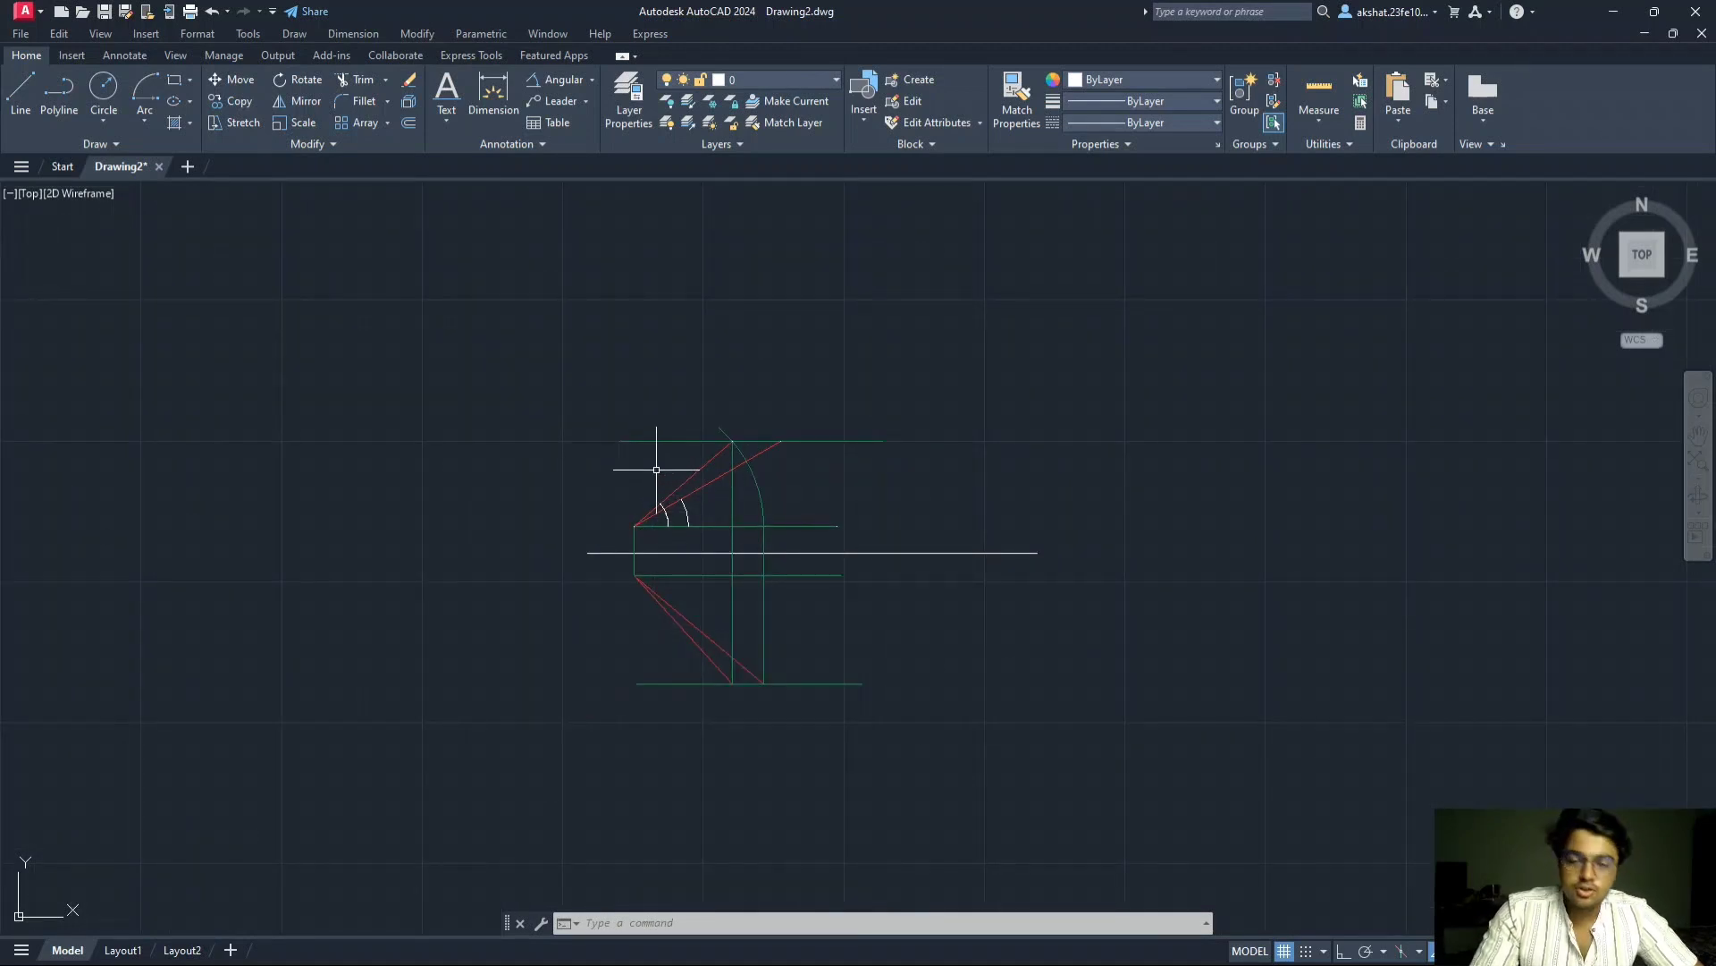
- Switch to the Projection of straight lines II PDF and read the Problem 8 statement and solution steps
key("alt+Tab")
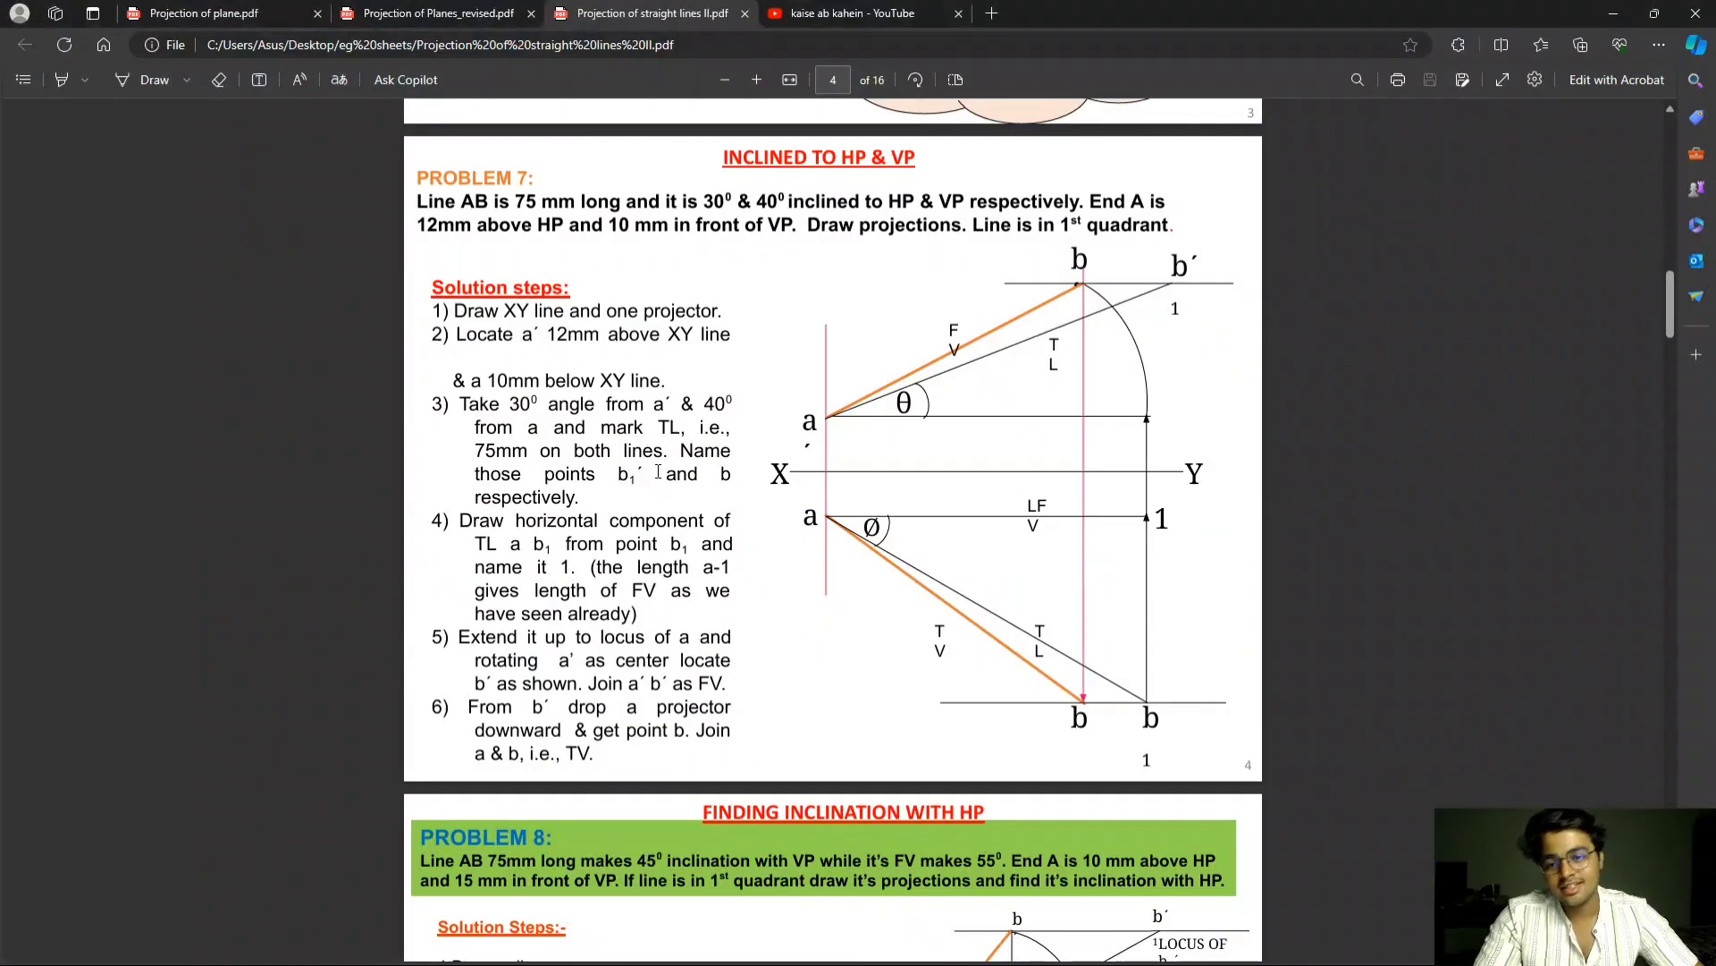
scroll(693, 394, "down", 3)
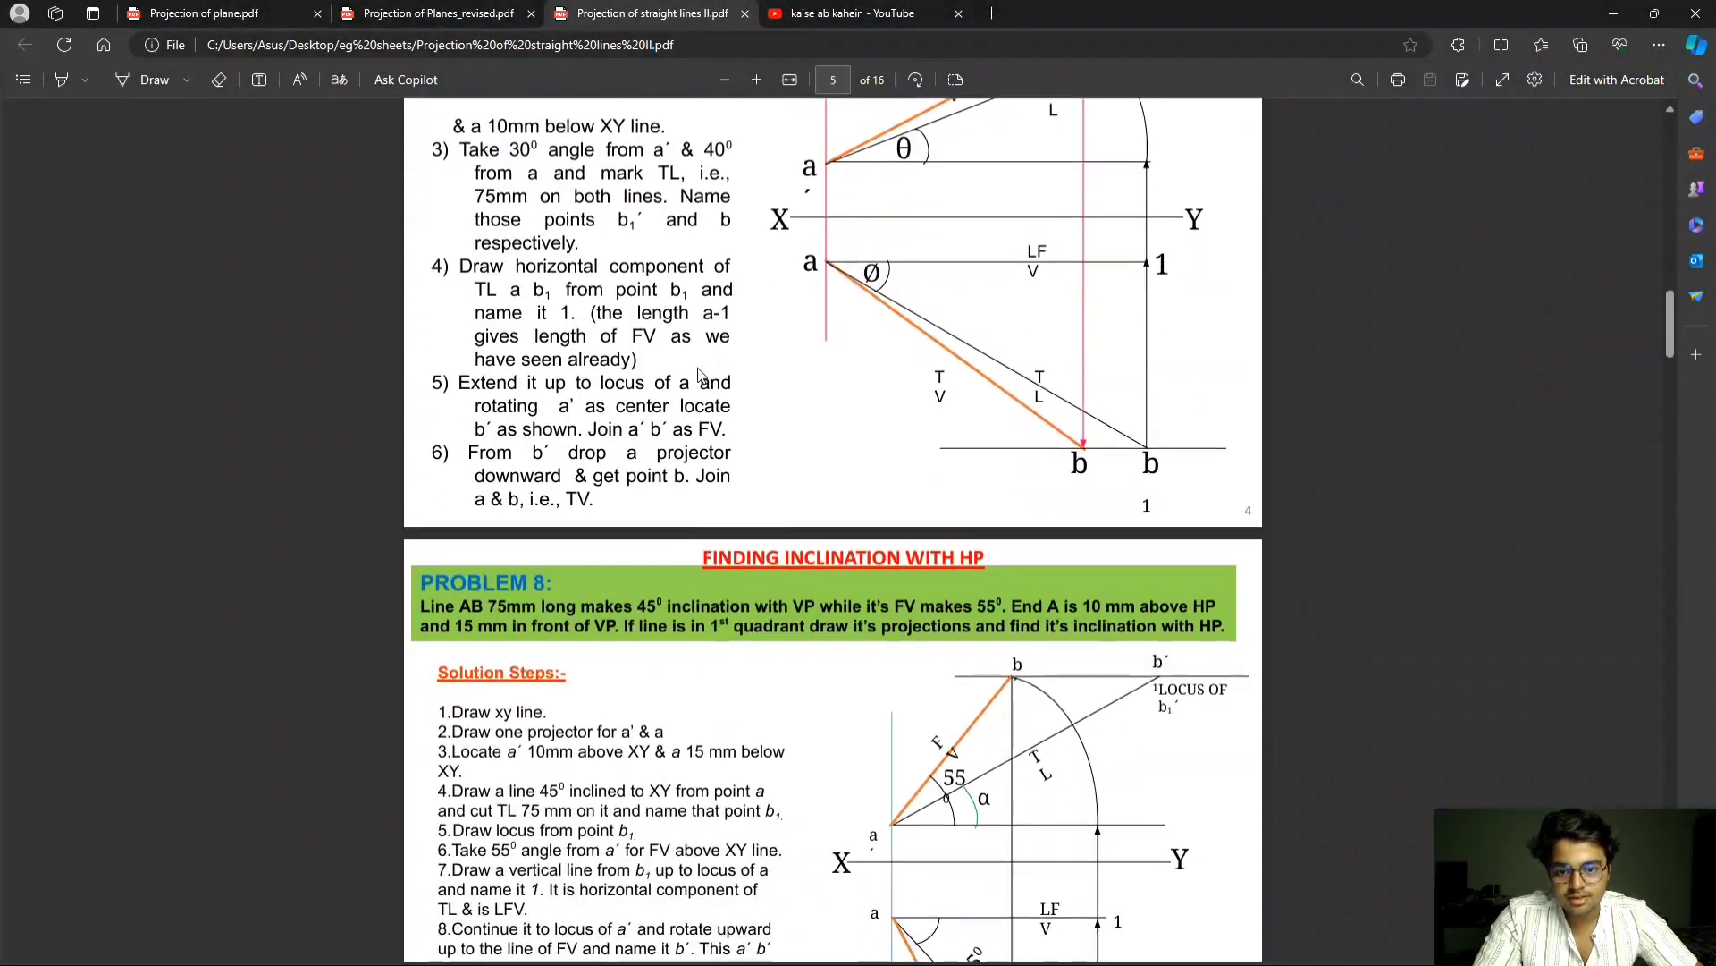
scroll(701, 374, "down", 1)
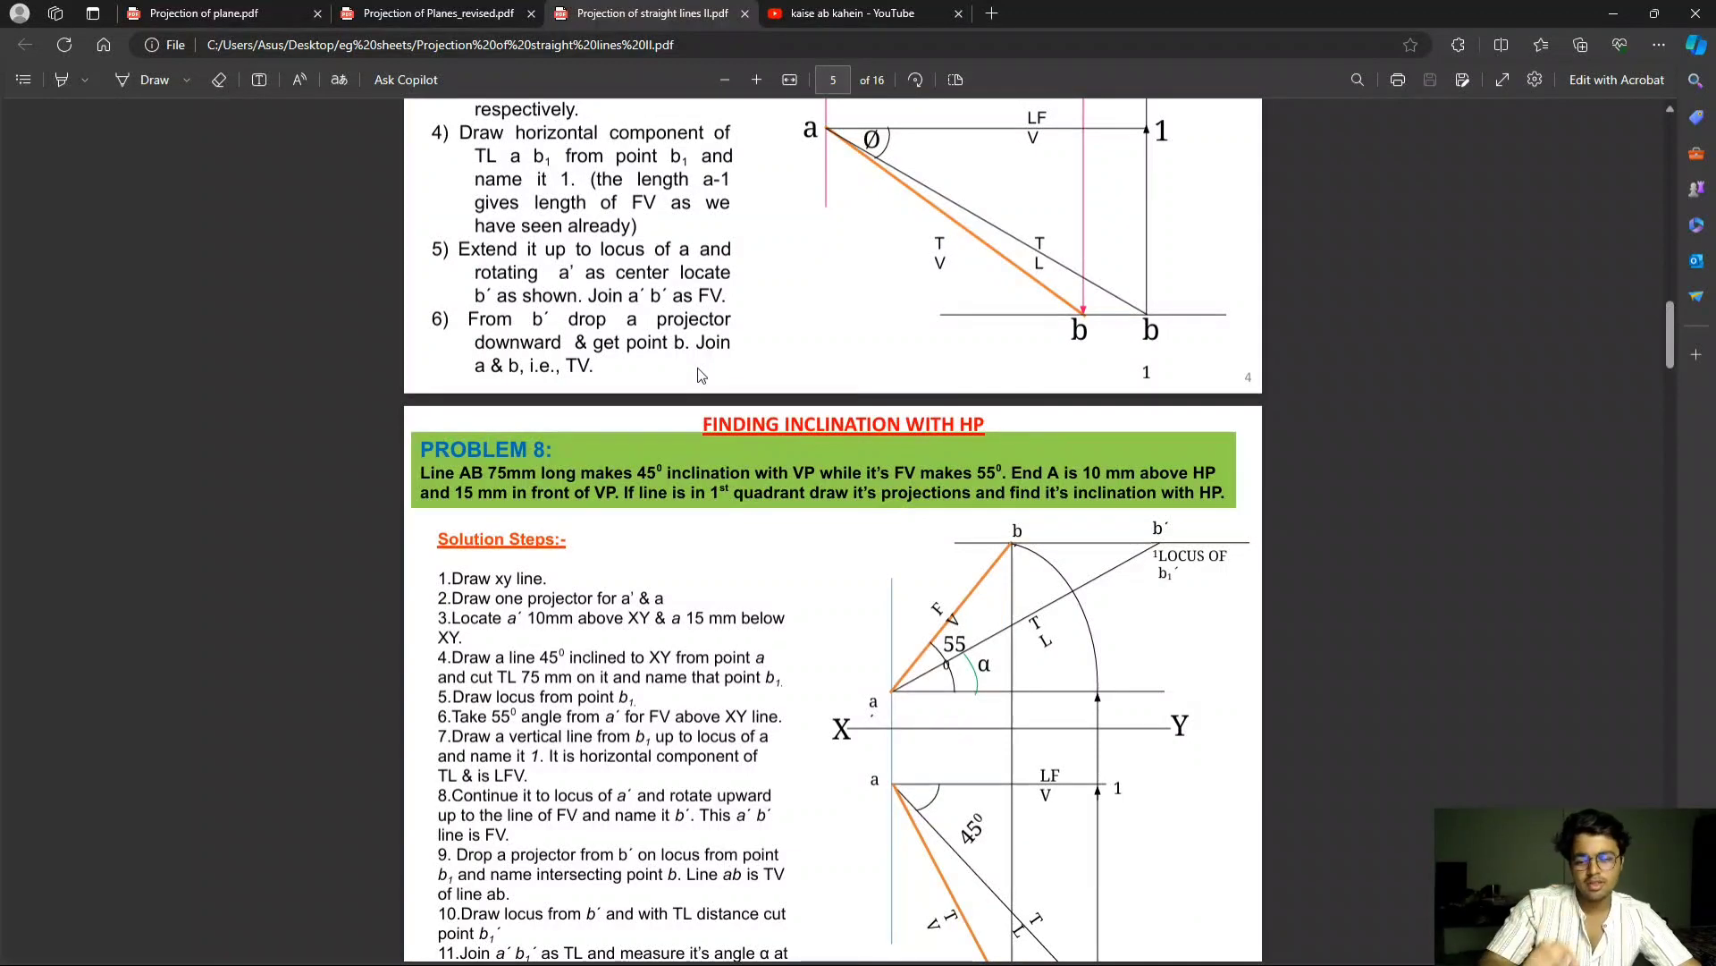
scroll(700, 374, "down", 3)
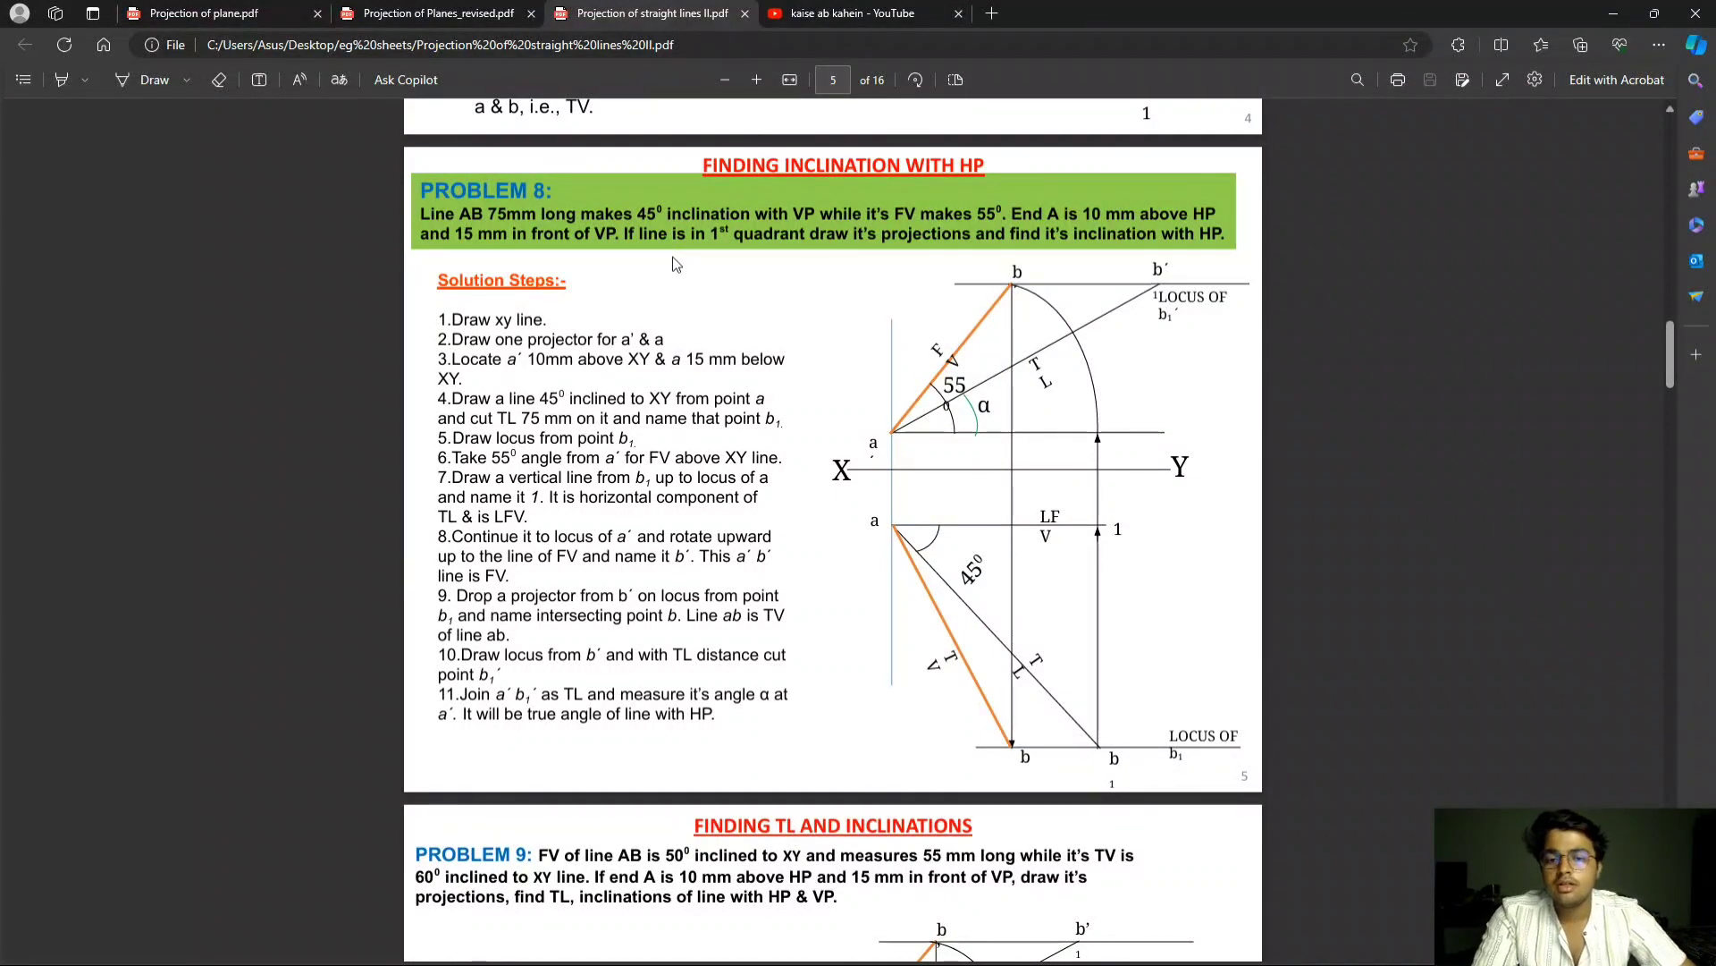
- Switch to Paint and clear the entire canvas of the old sketches
key("alt+Tab")
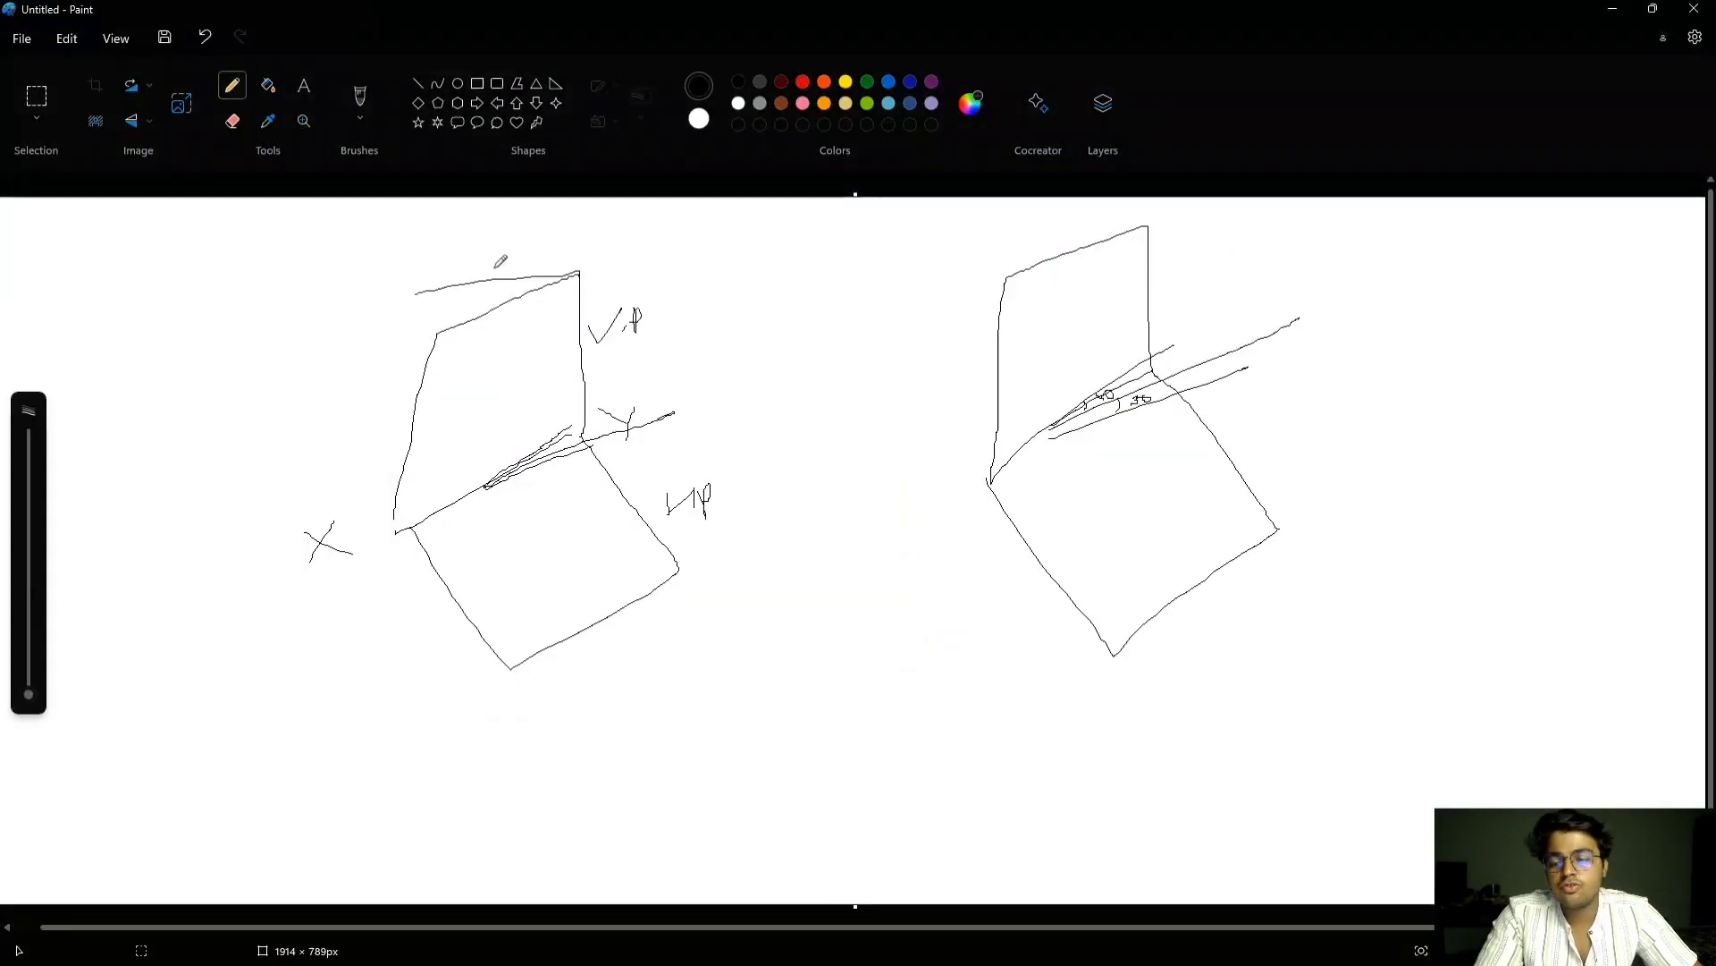
key("ctrl+a")
key("Delete")
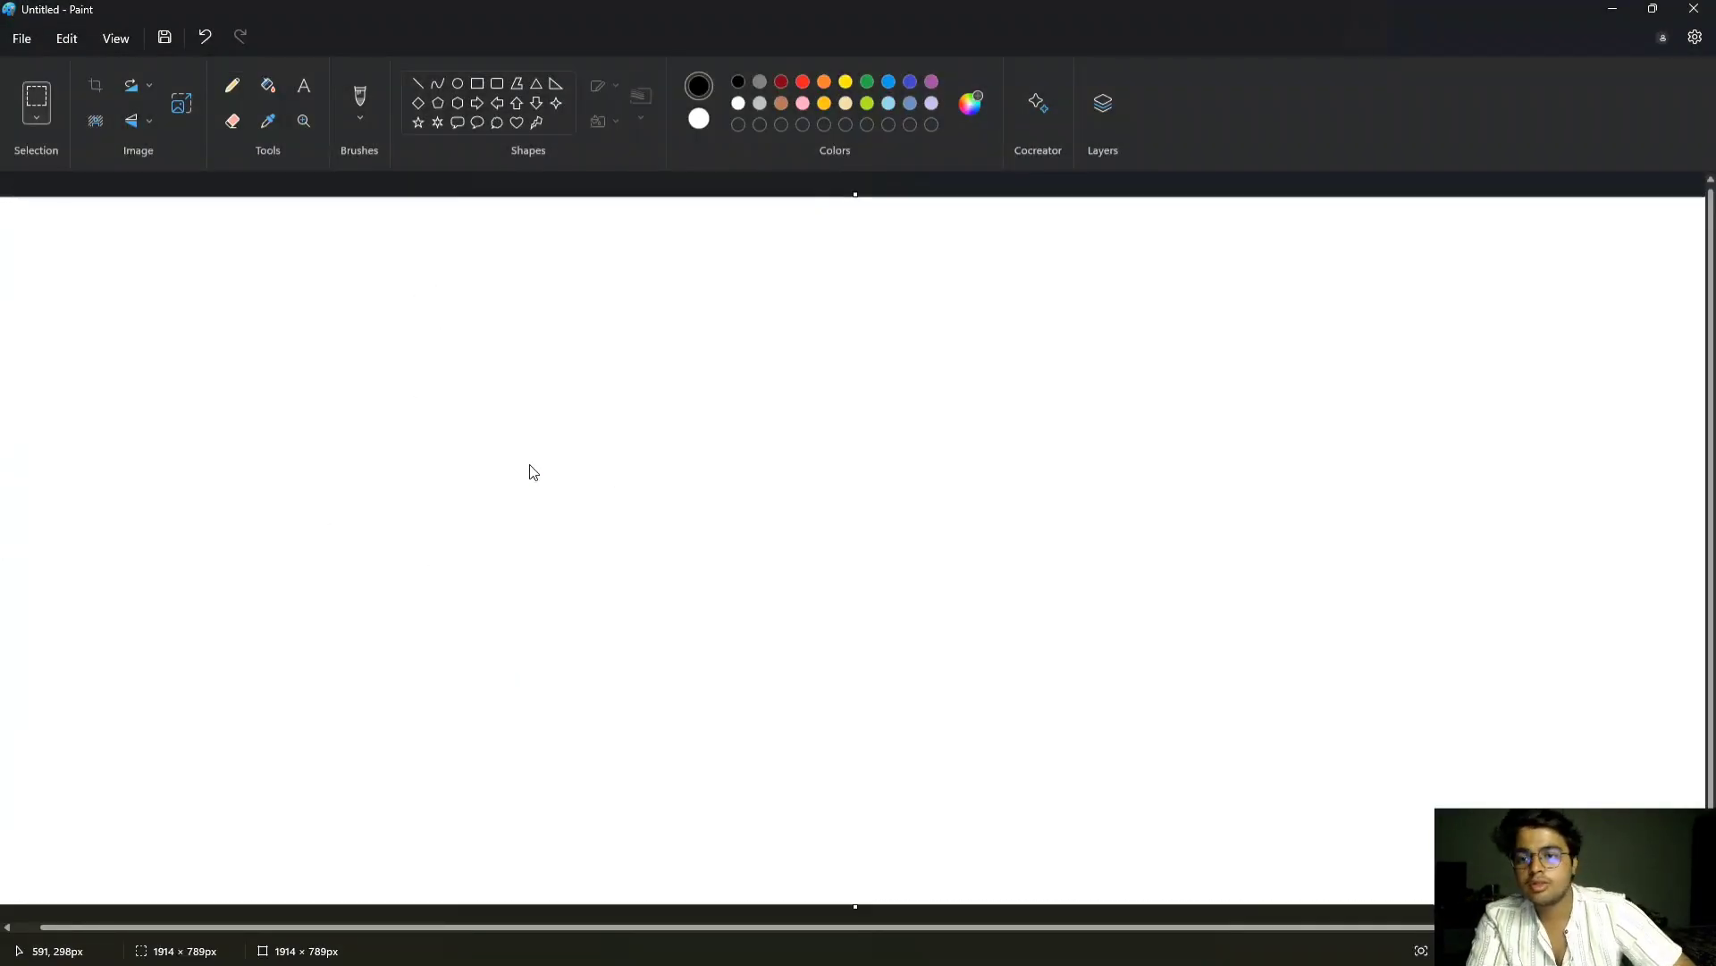
- Sketch the vertical and horizontal planes meeting along a slanted XY line with the Pencil, labelling its ends X and Y
left_click(232, 85)
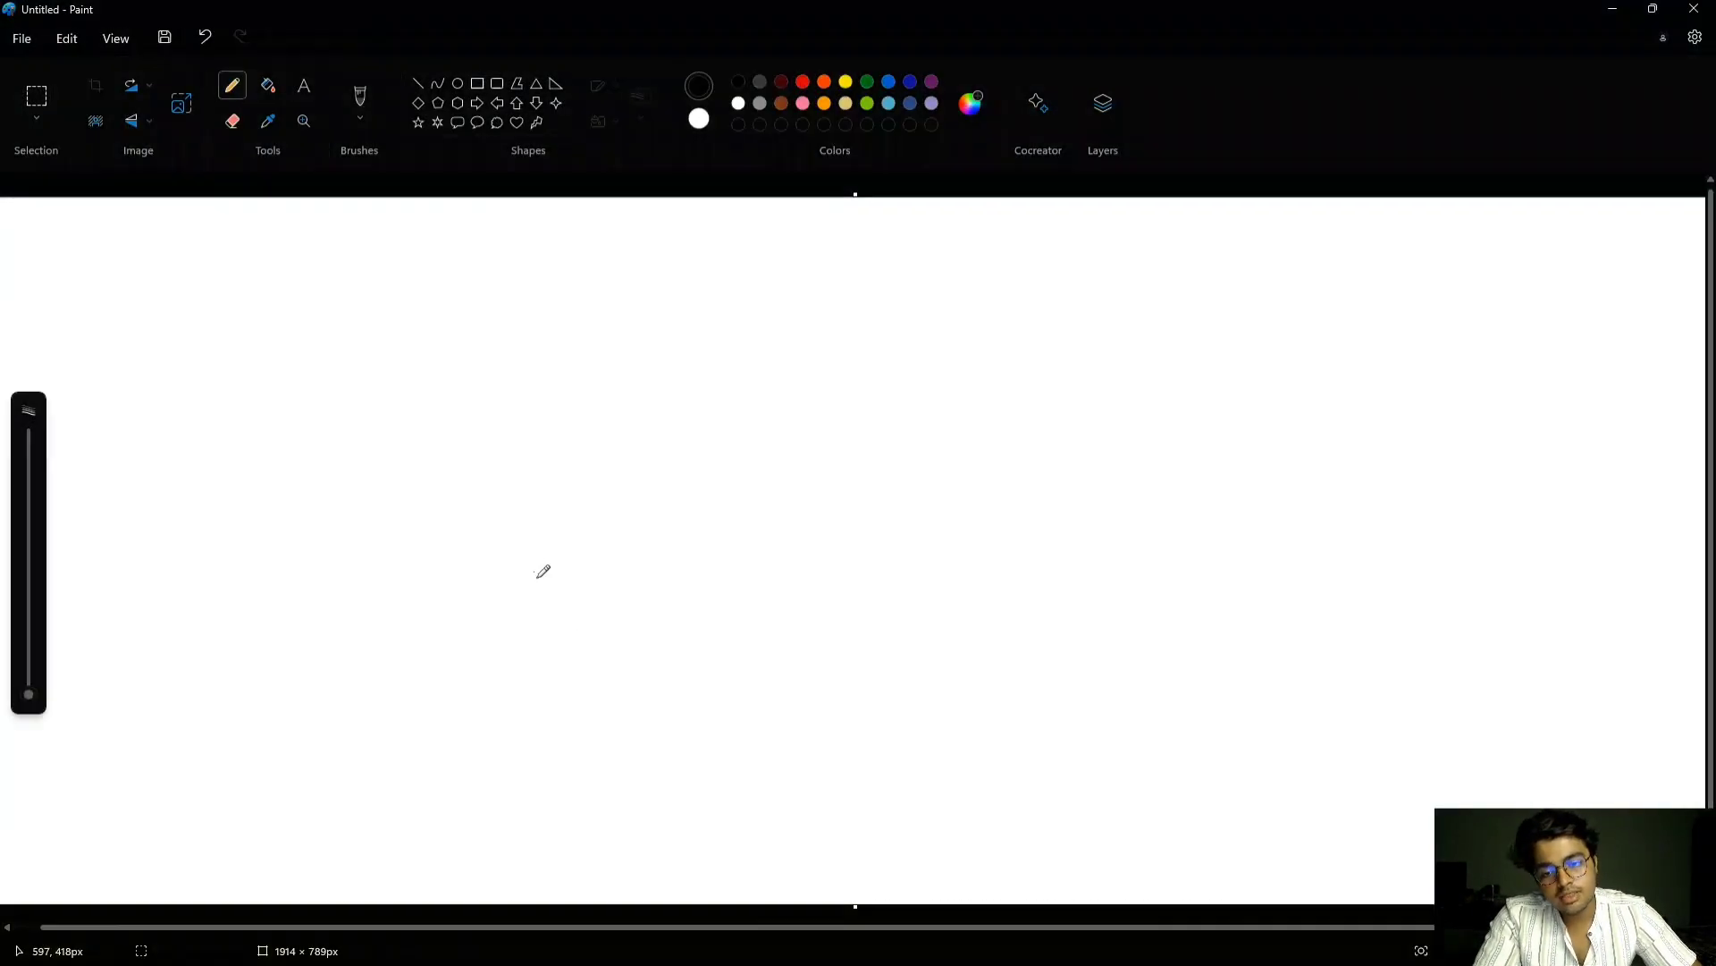
mouse_move(536, 555)
left_mouse_down()
mouse_move(688, 783)
mouse_move(920, 645)
mouse_move(774, 465)
mouse_move(738, 297)
mouse_move(693, 270)
mouse_move(530, 393)
mouse_move(520, 553)
mouse_move(776, 427)
left_mouse_up()
left_click_drag(459, 570, 436, 604)
left_click_drag(430, 582, 465, 591)
left_click(485, 588)
left_click_drag(806, 436, 827, 468)
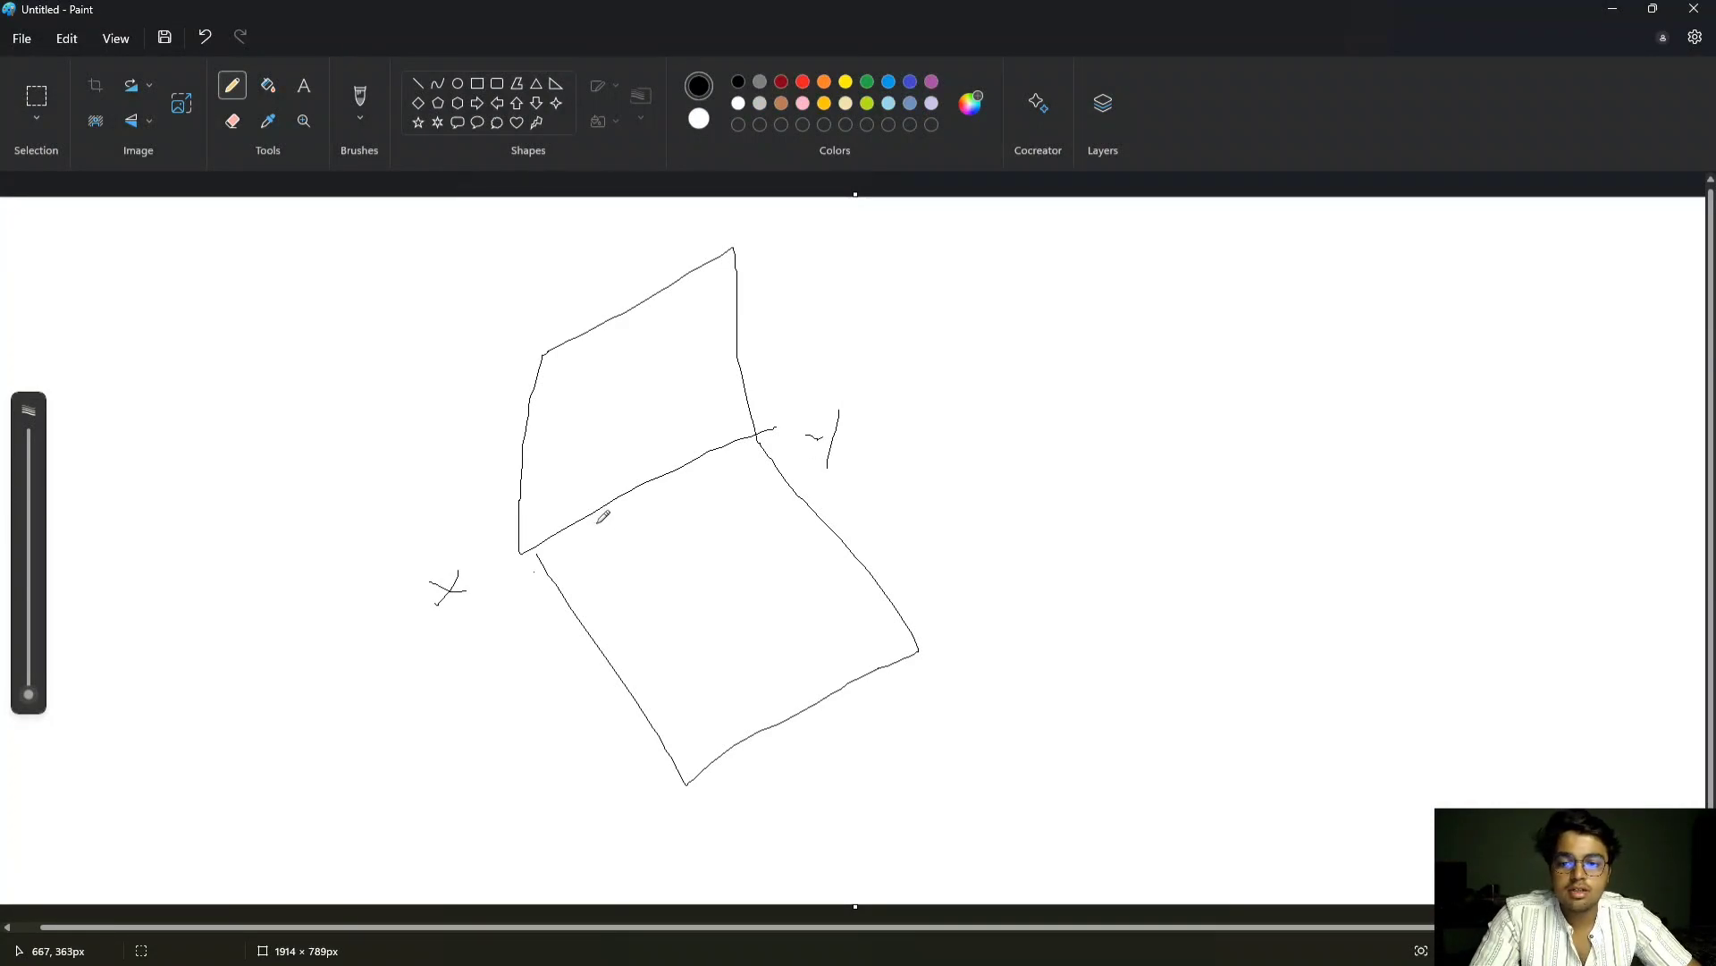
- Consult Problem 8 in the PDF and mark end A's distances, 10 and 15, as short labelled lines from XY in the Paint sketch
key("alt+Tab")
key("alt+Tab")
key("alt+Tab")
key("alt+Tab")
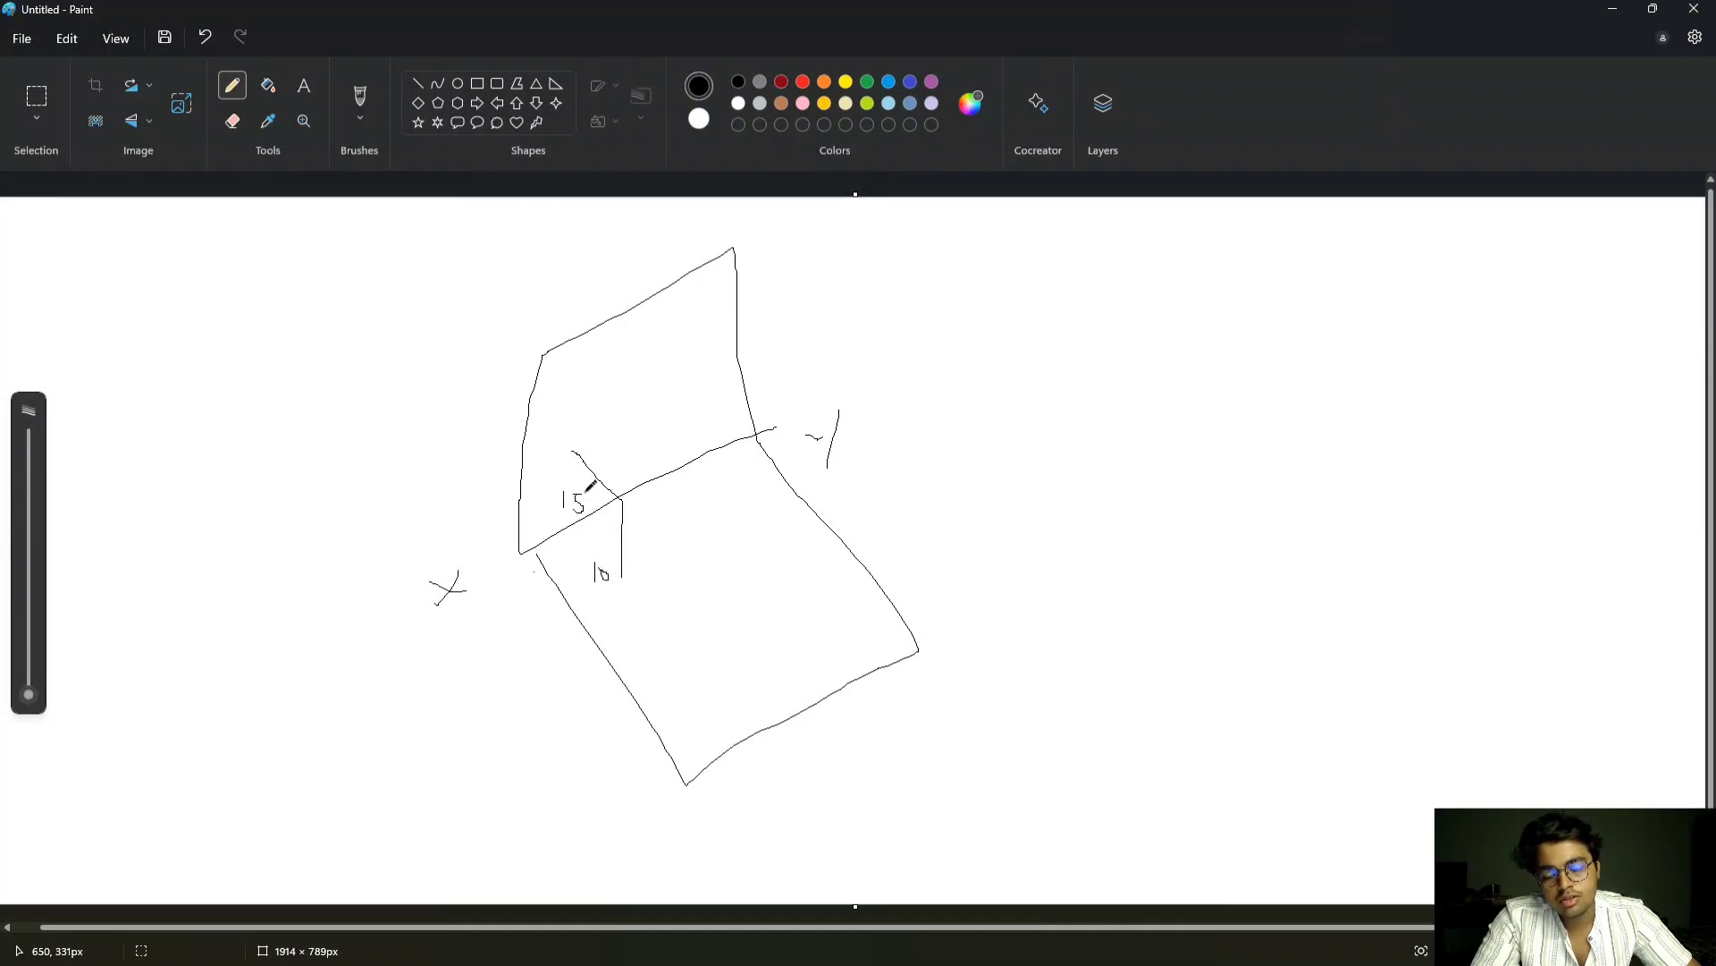
key("alt+Tab")
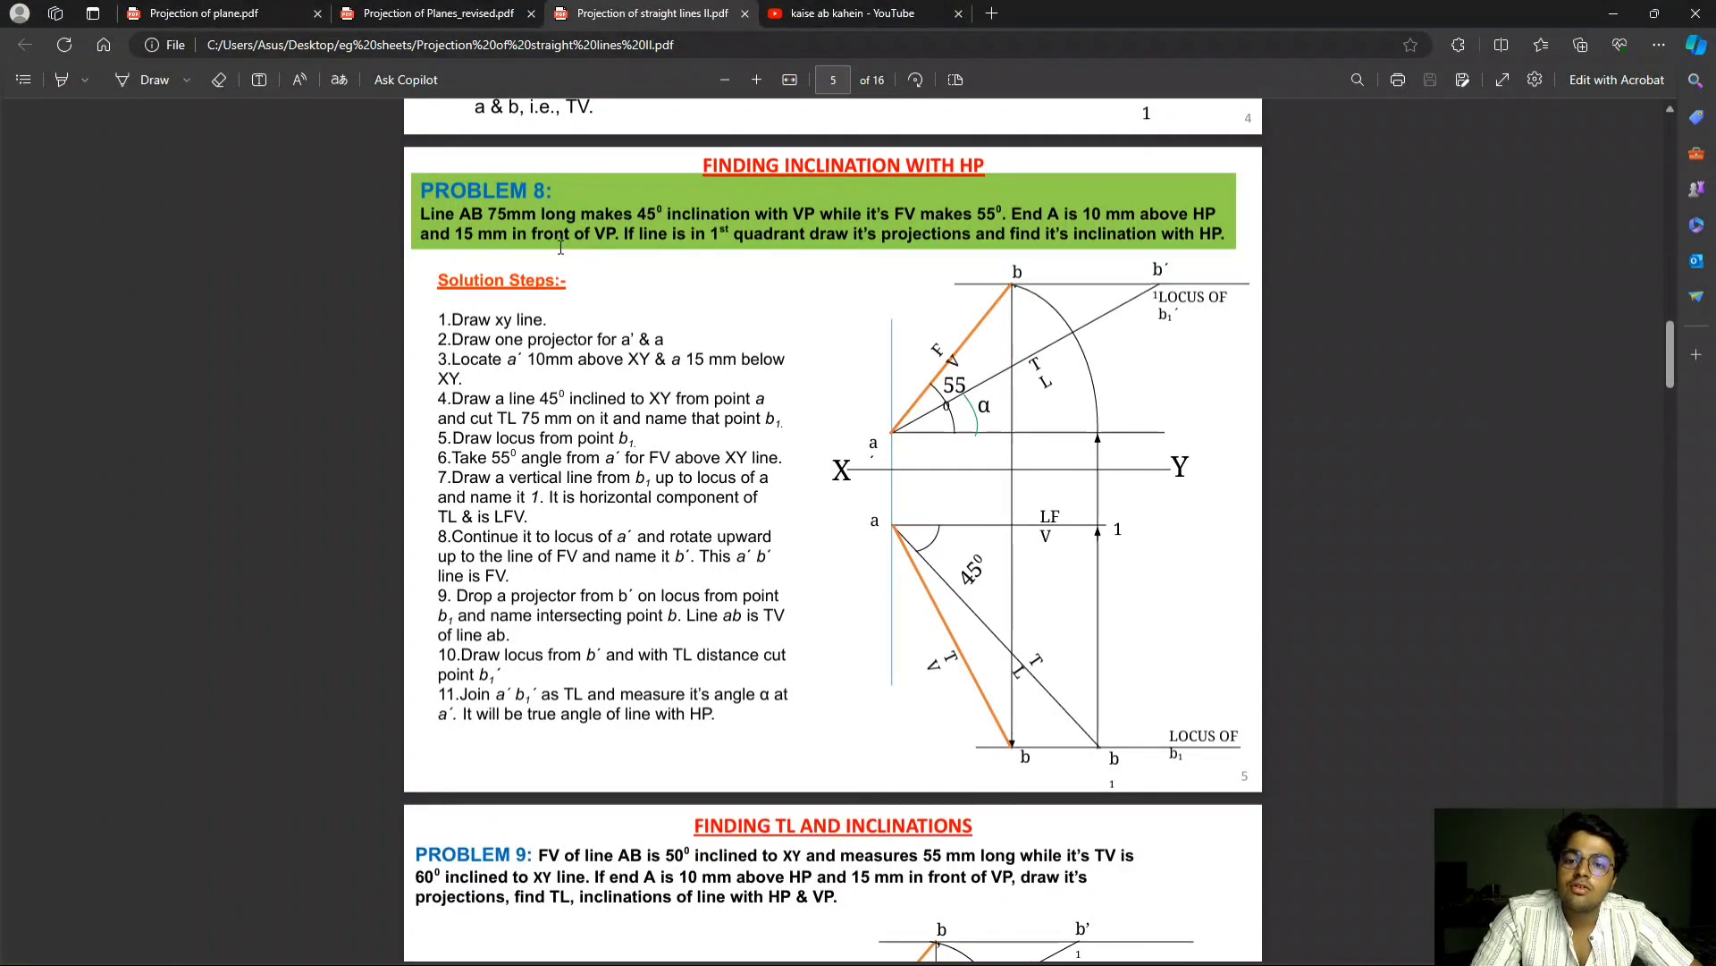
key("alt+Tab")
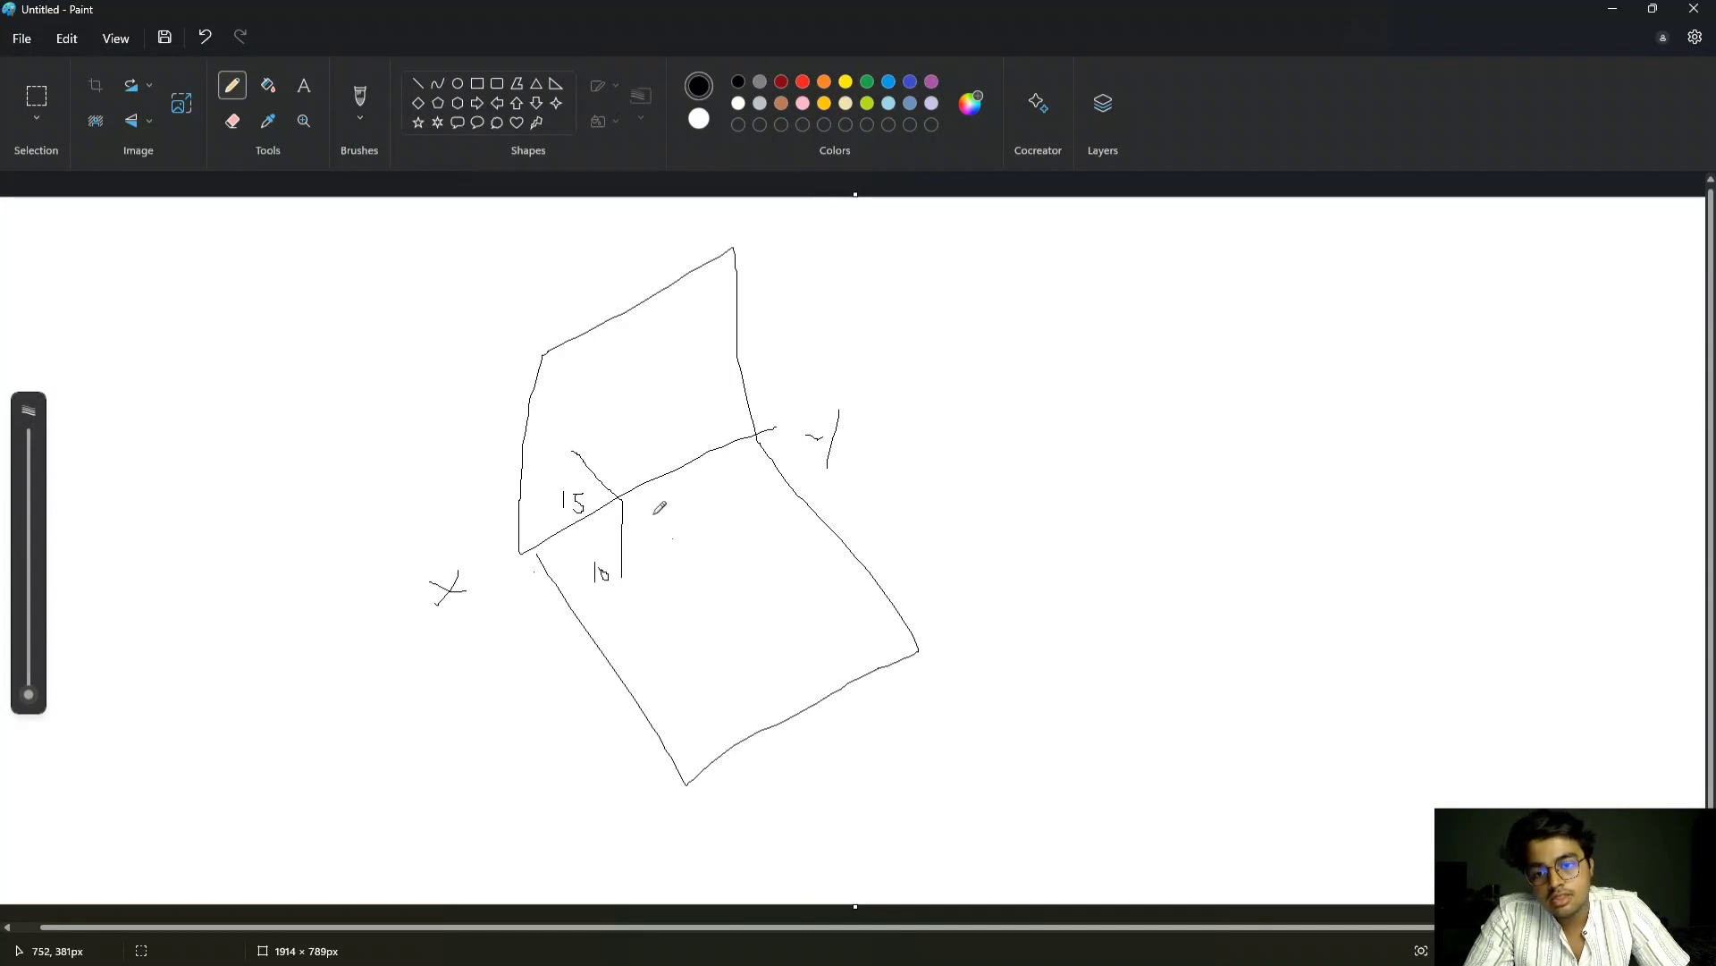
- Sketch an inclined line and a line along XY from the marked point, marking the angle between them as 45
left_click_drag(627, 498, 1008, 432)
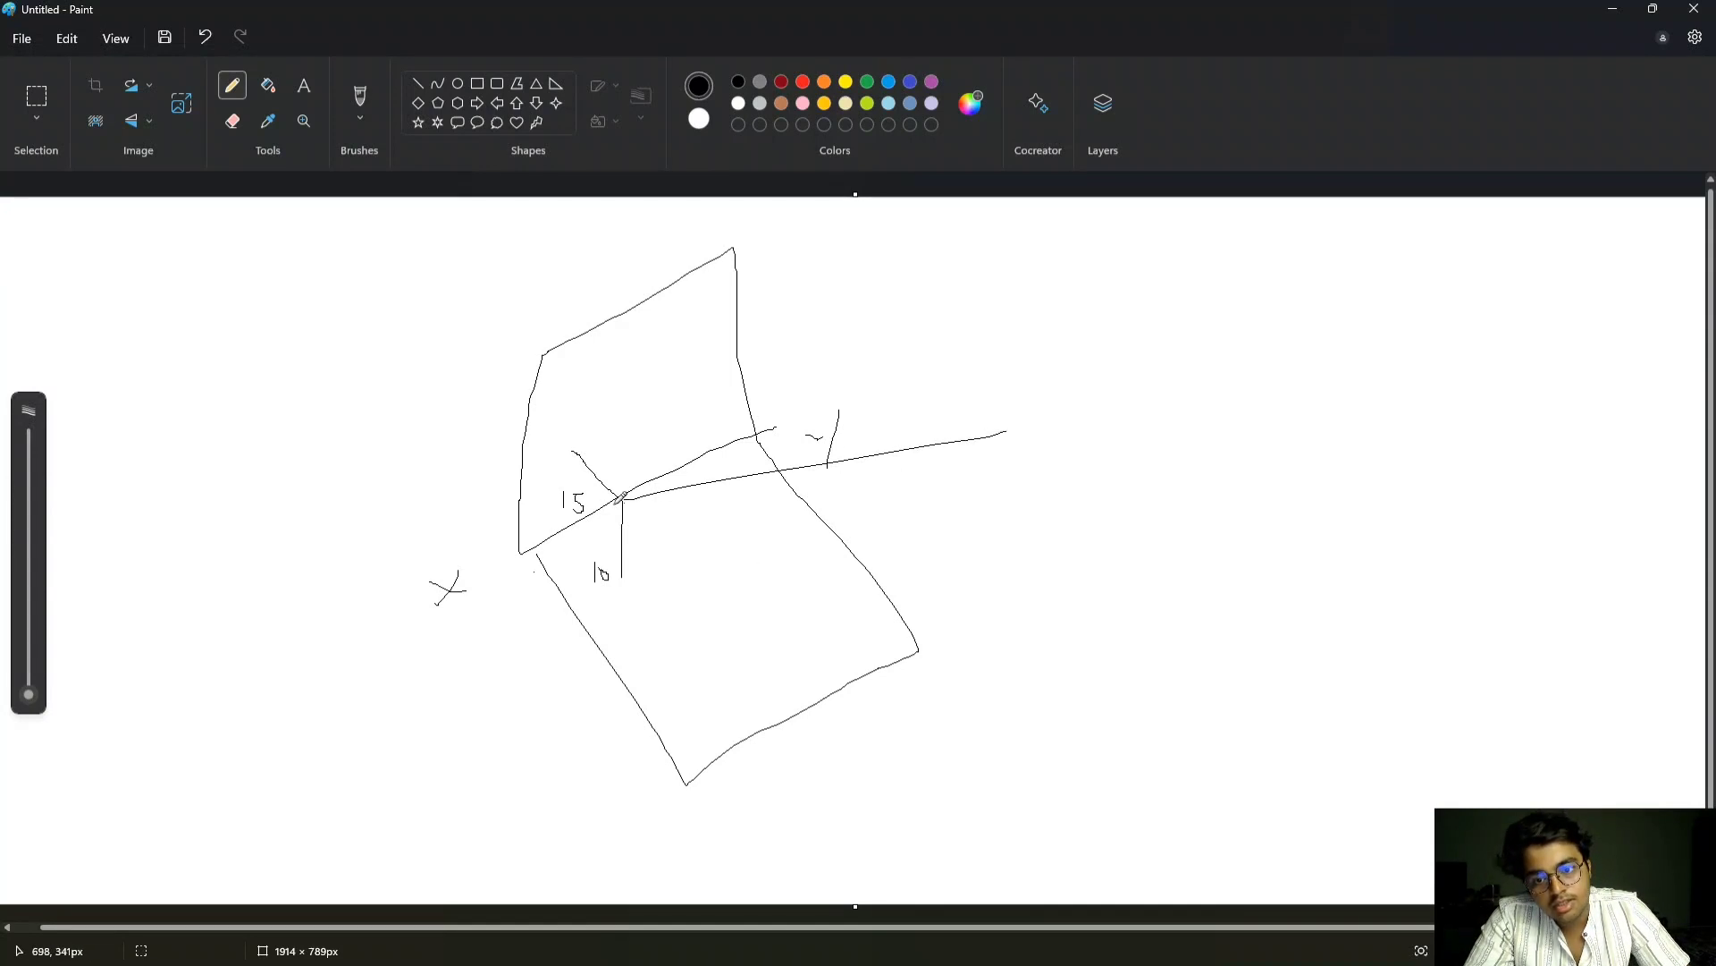
left_click_drag(631, 490, 864, 386)
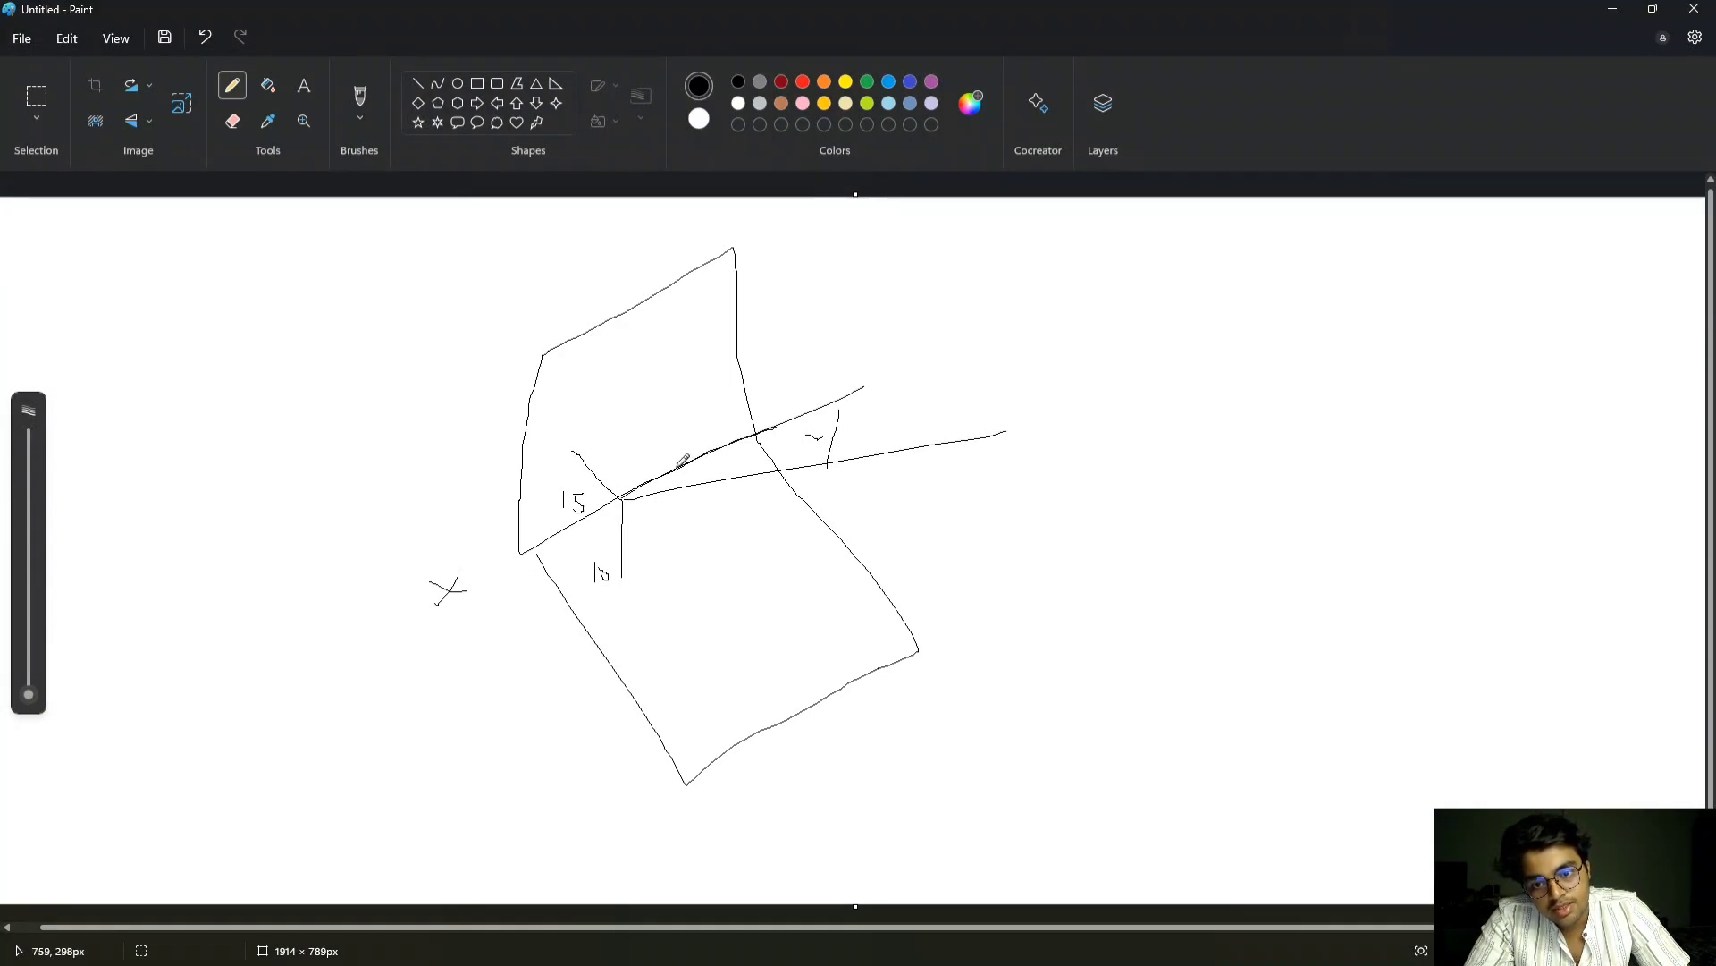
left_click_drag(692, 467, 708, 465)
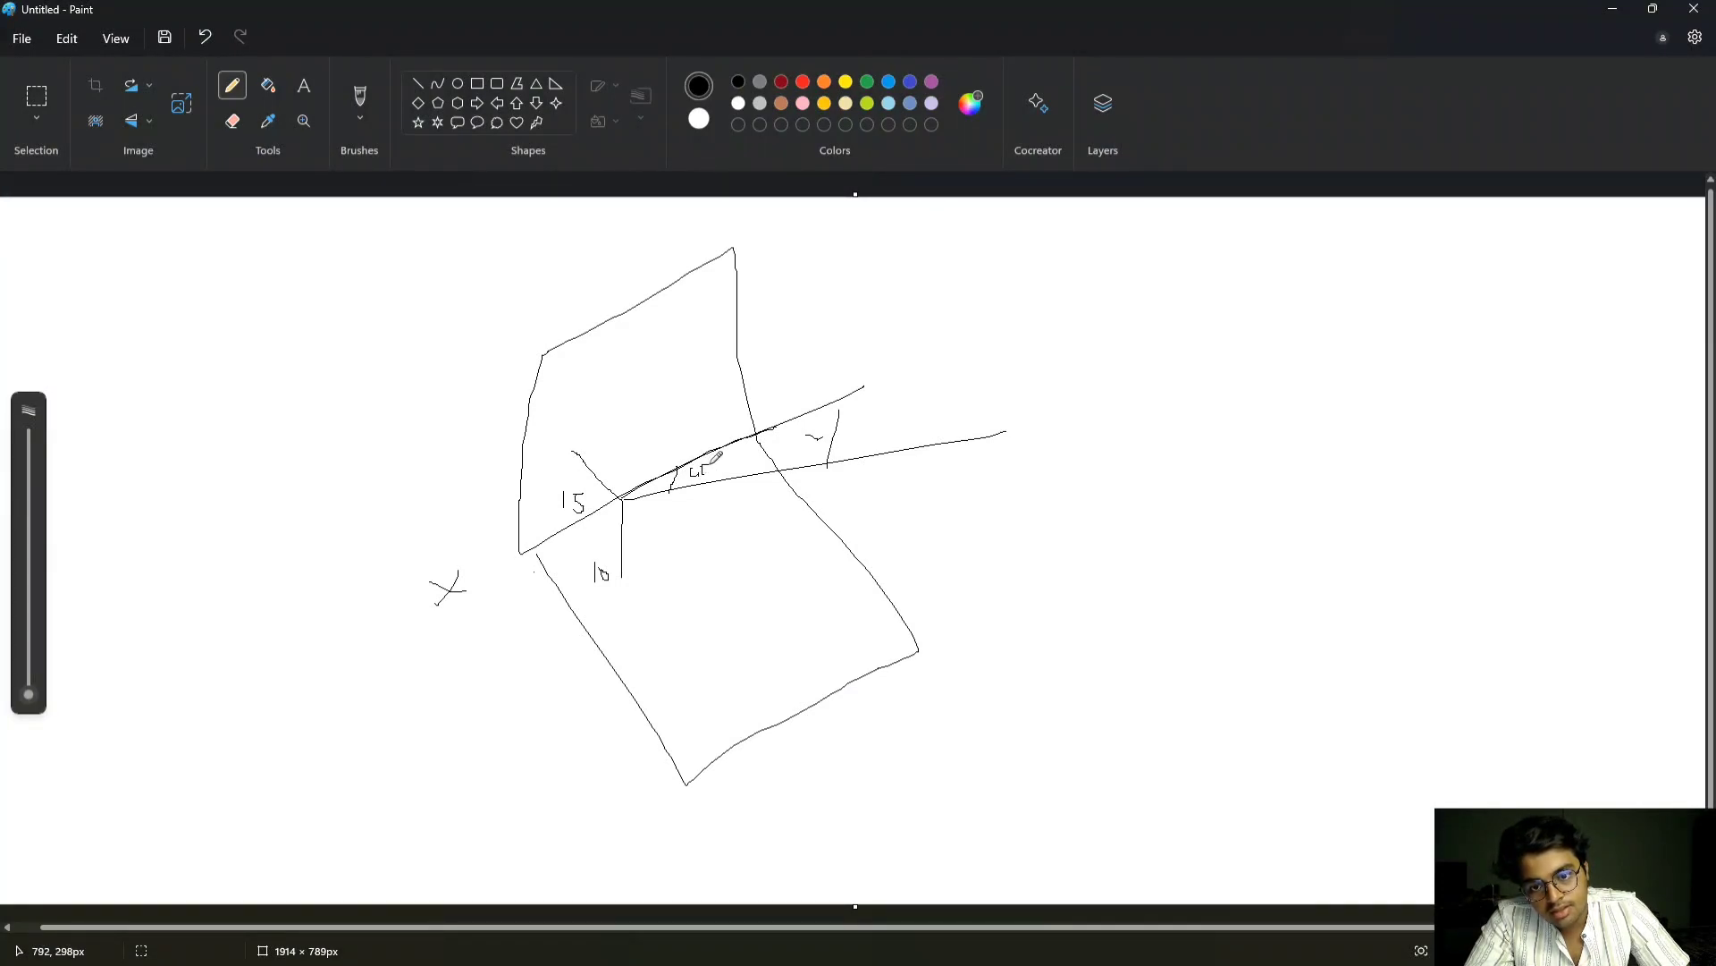
- Review the Problem 8 statement and solution figure in the Projection of straight lines II PDF
key("alt+Tab")
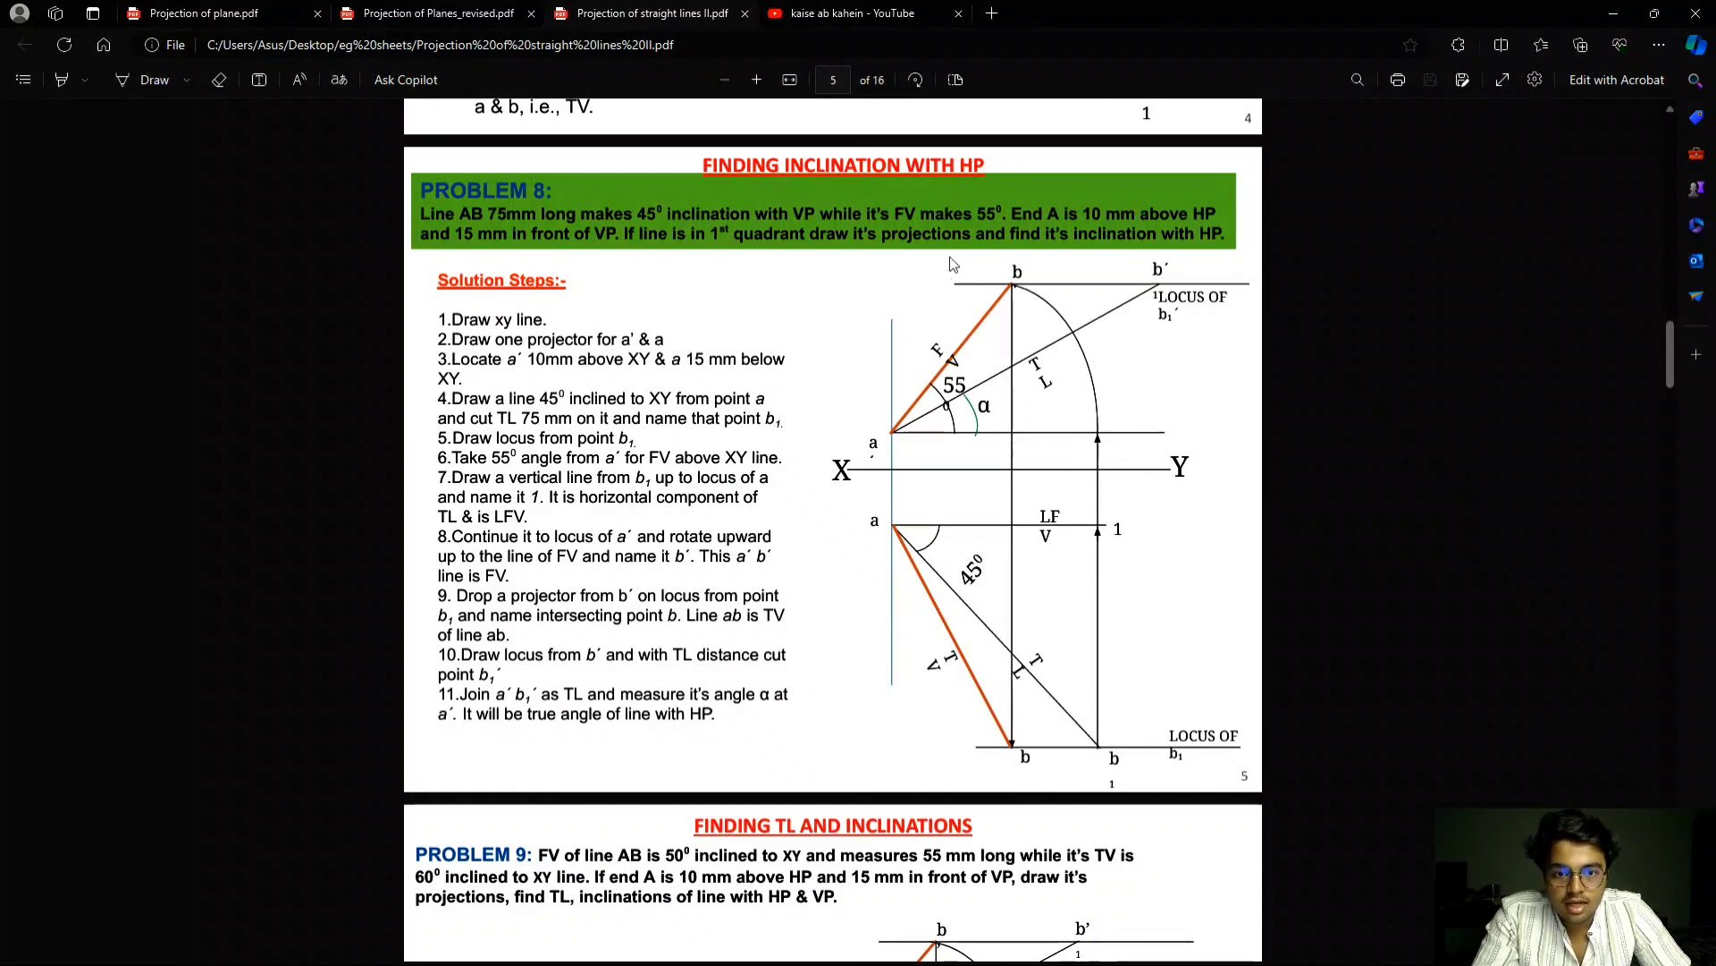
key("alt+Tab")
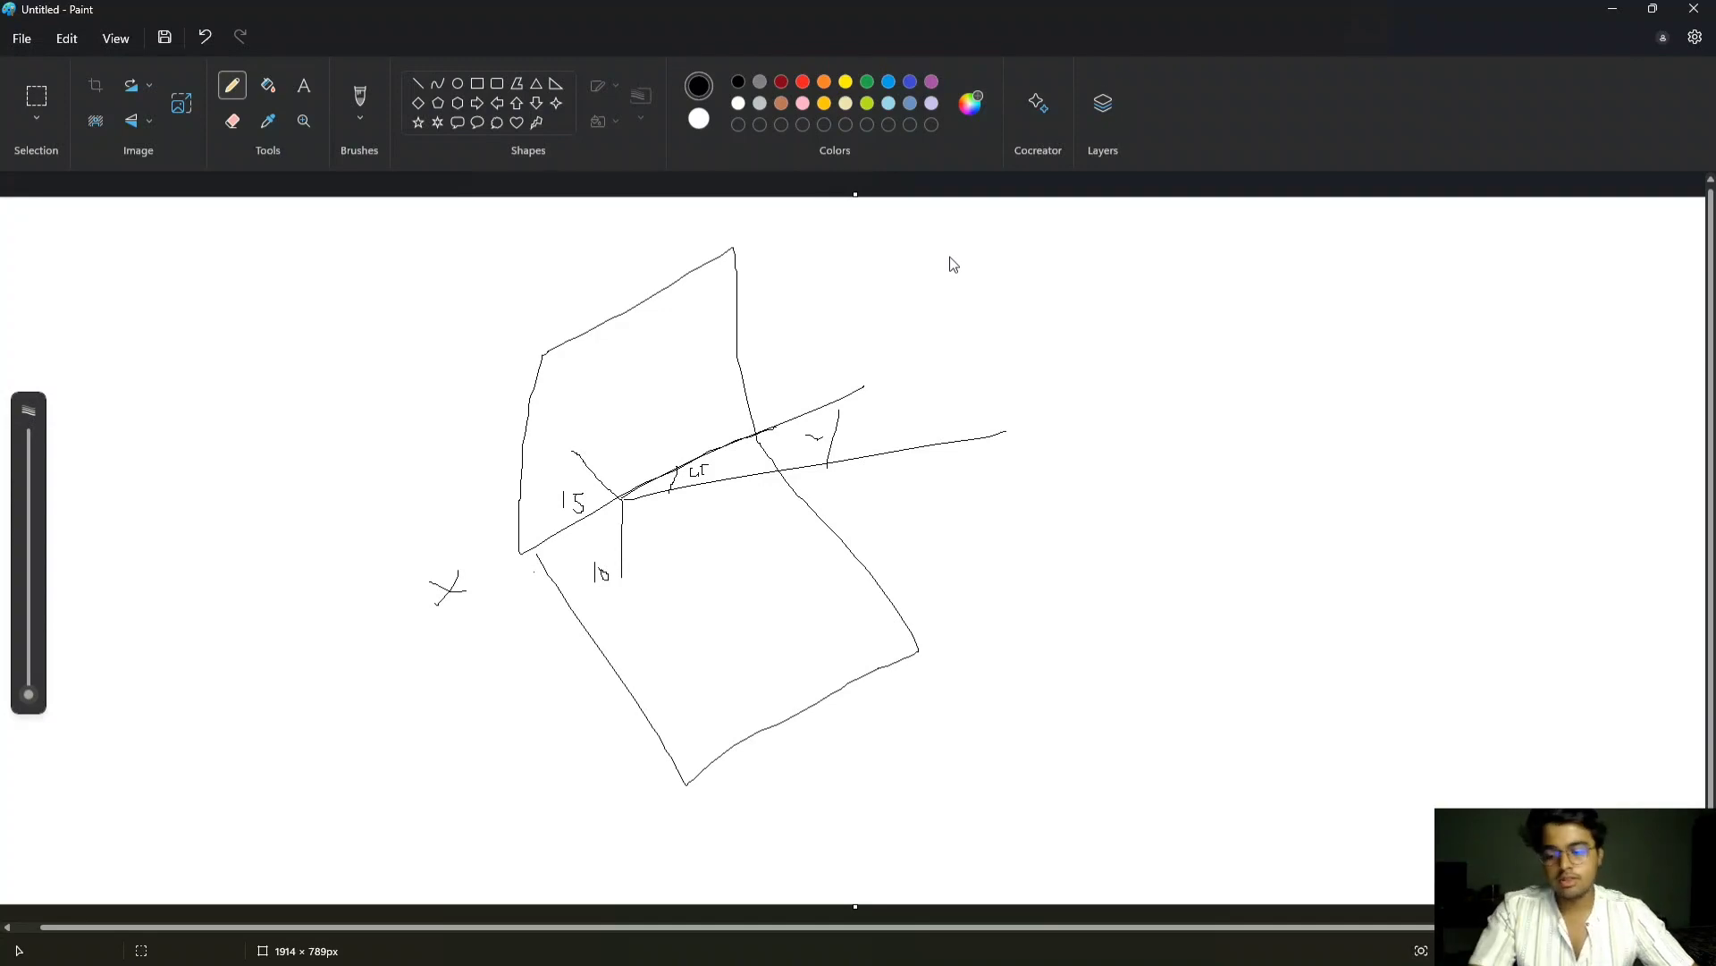
key("alt+Tab")
key("alt+Tab")
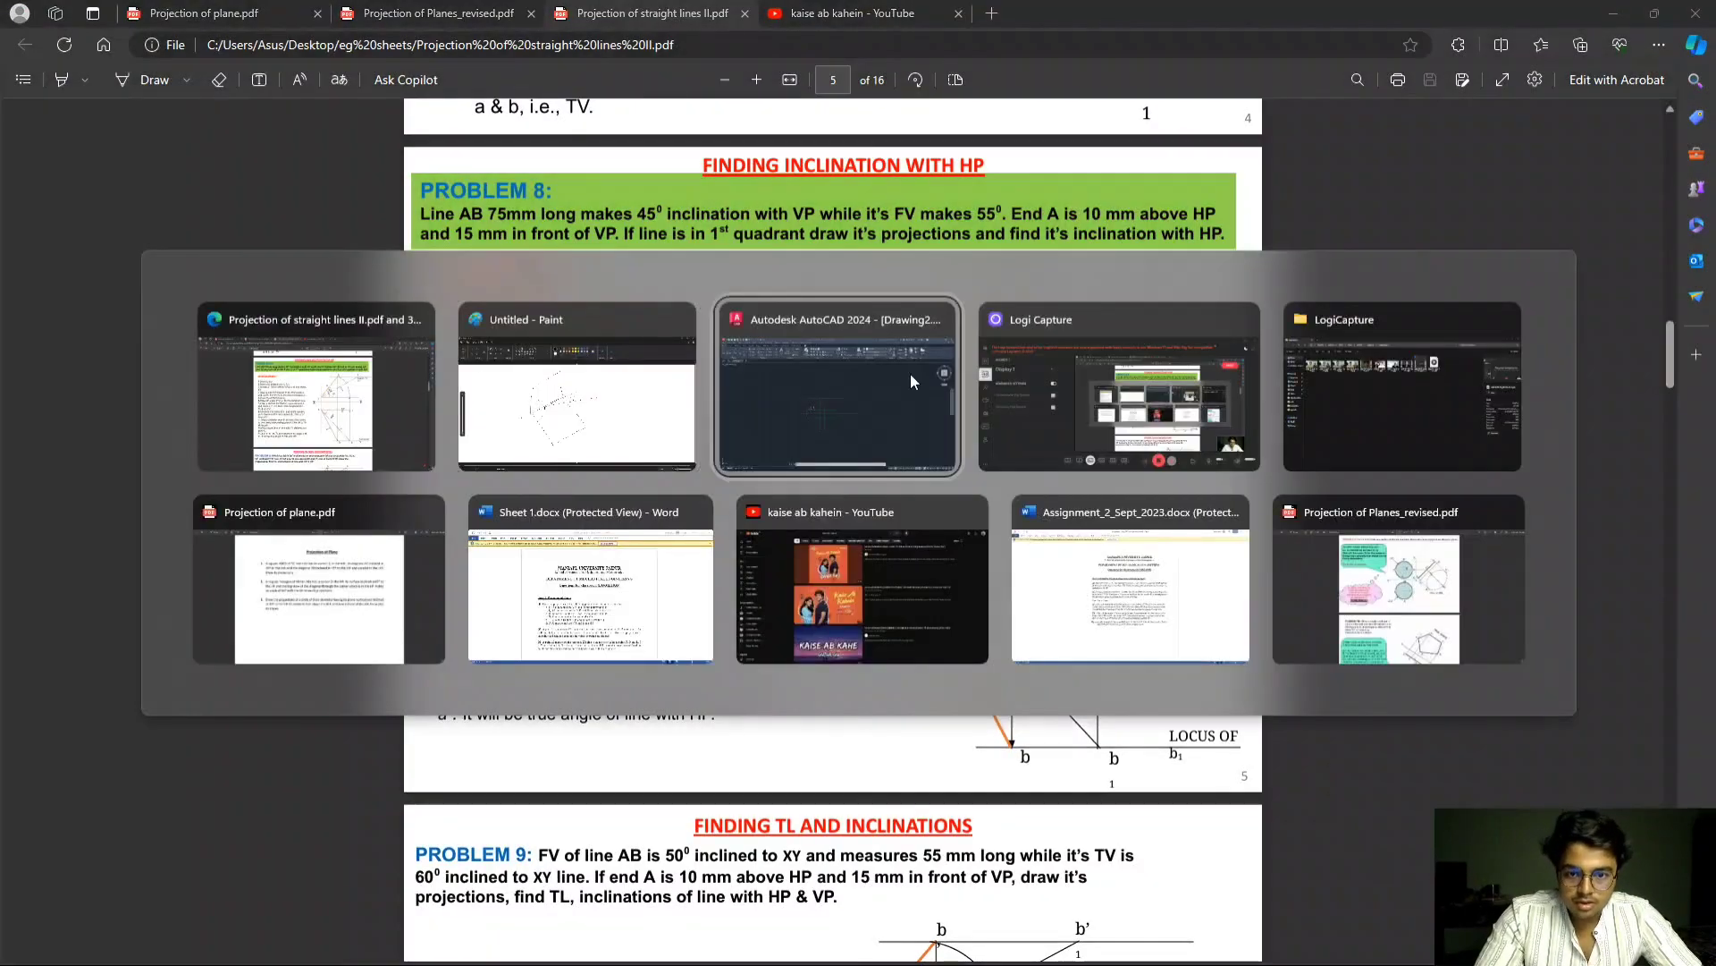
- Switch to AutoCAD and delete all the old geometry from Drawing2
left_click(910, 373)
left_click(832, 577)
key("ctrl+a")
key("Delete")
- Draw a horizontal XY reference line 120 mm long with Ortho on
left_click(14, 105)
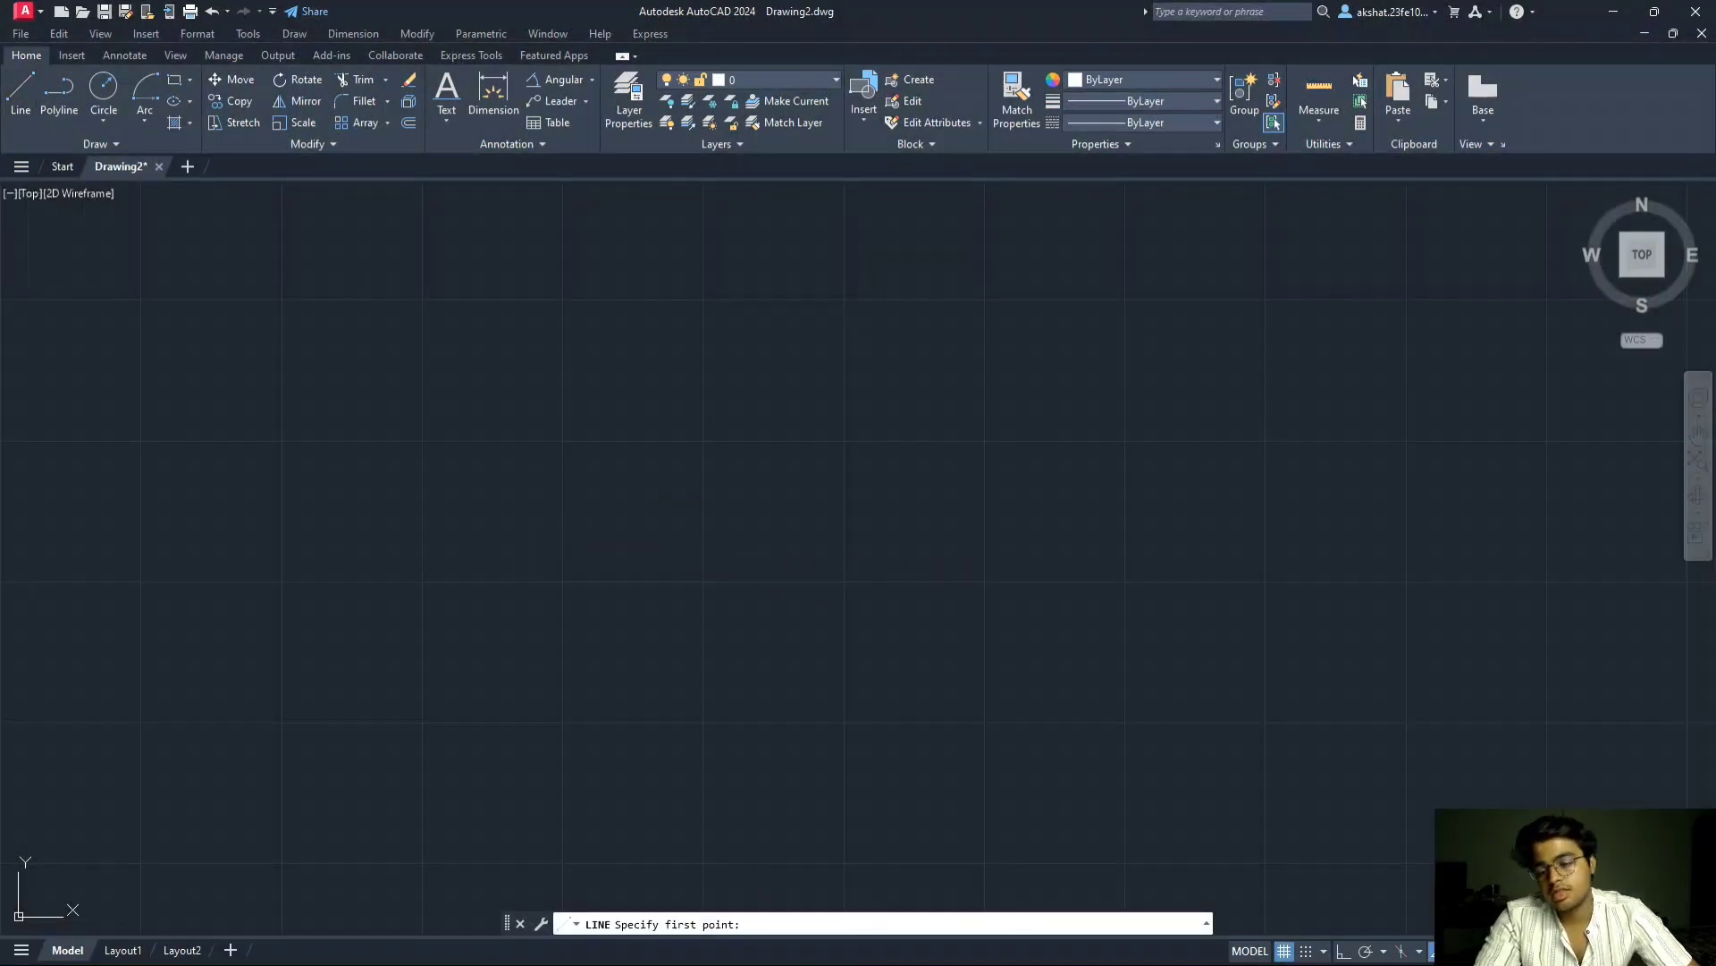
left_click(517, 537)
key("F8")
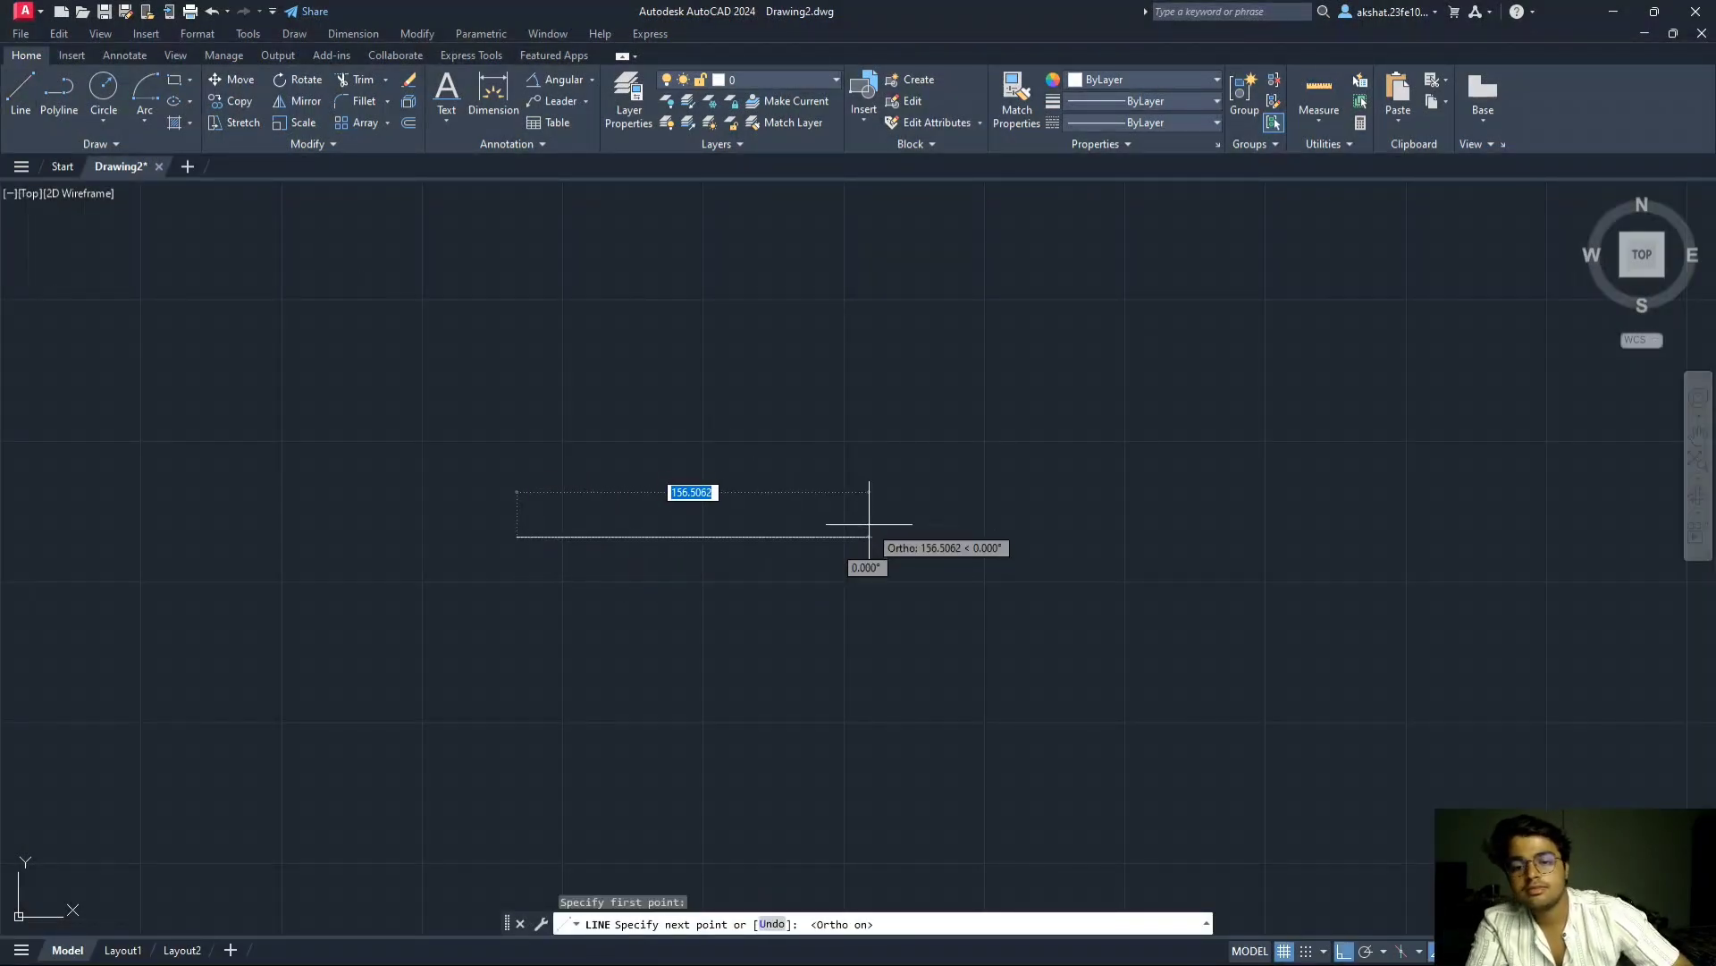
type("120")
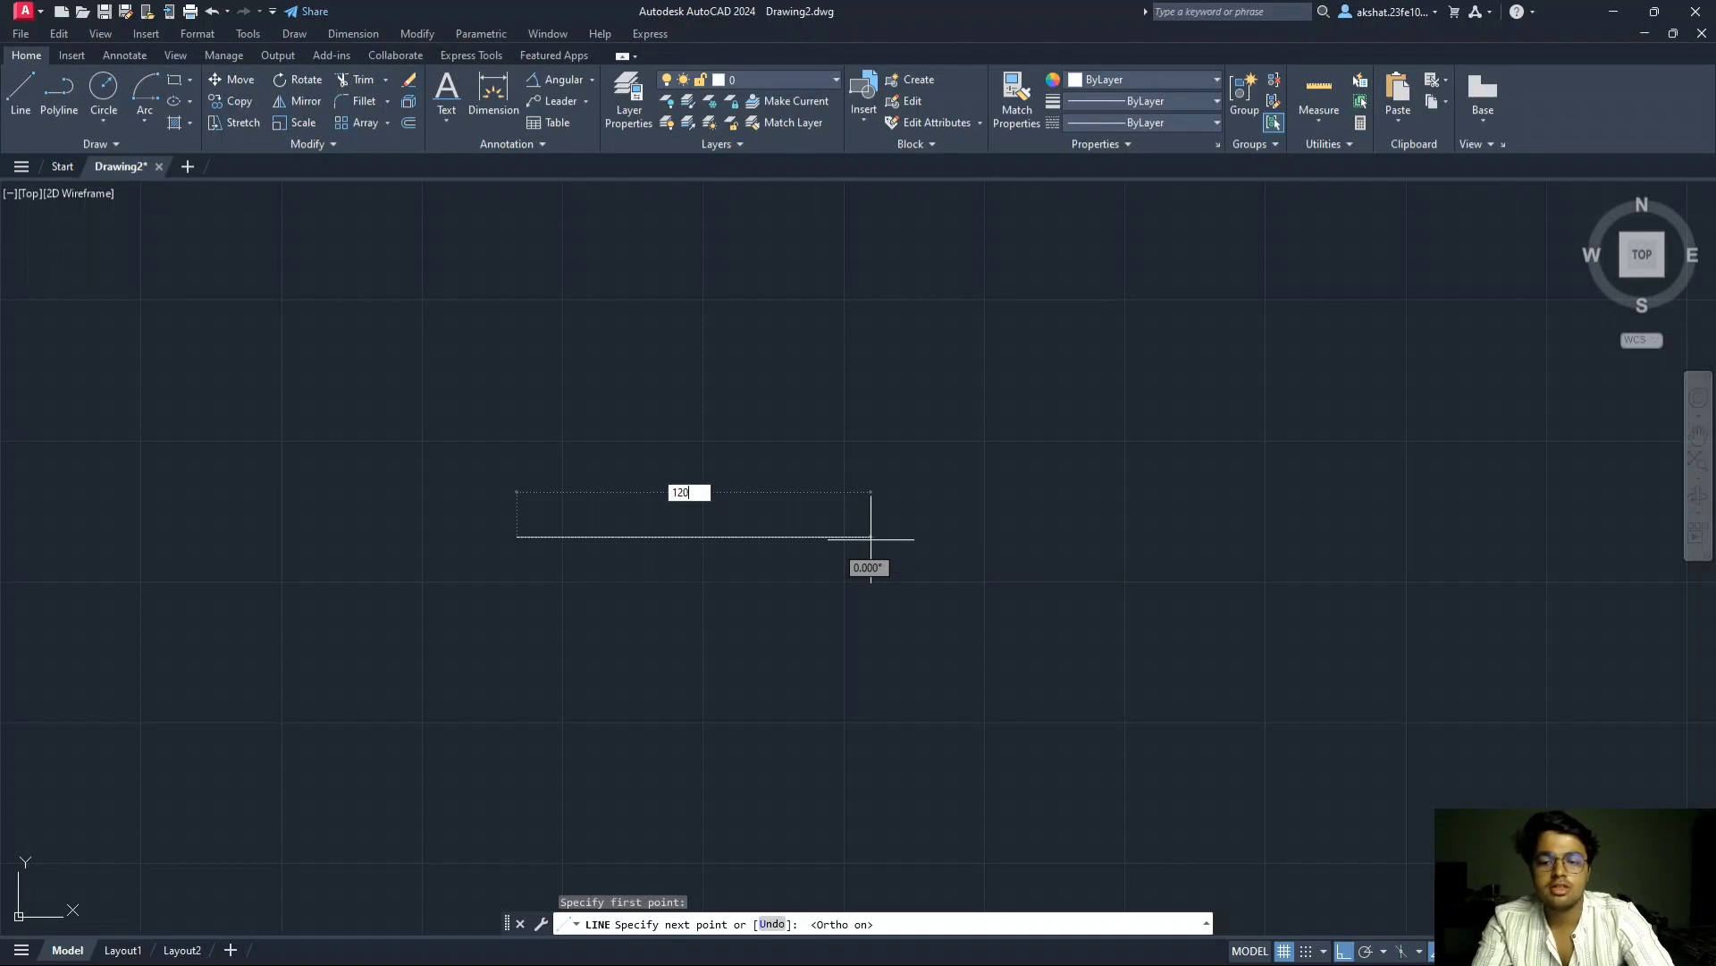
key("Return")
key("Escape")
scroll(548, 498, "up", 6)
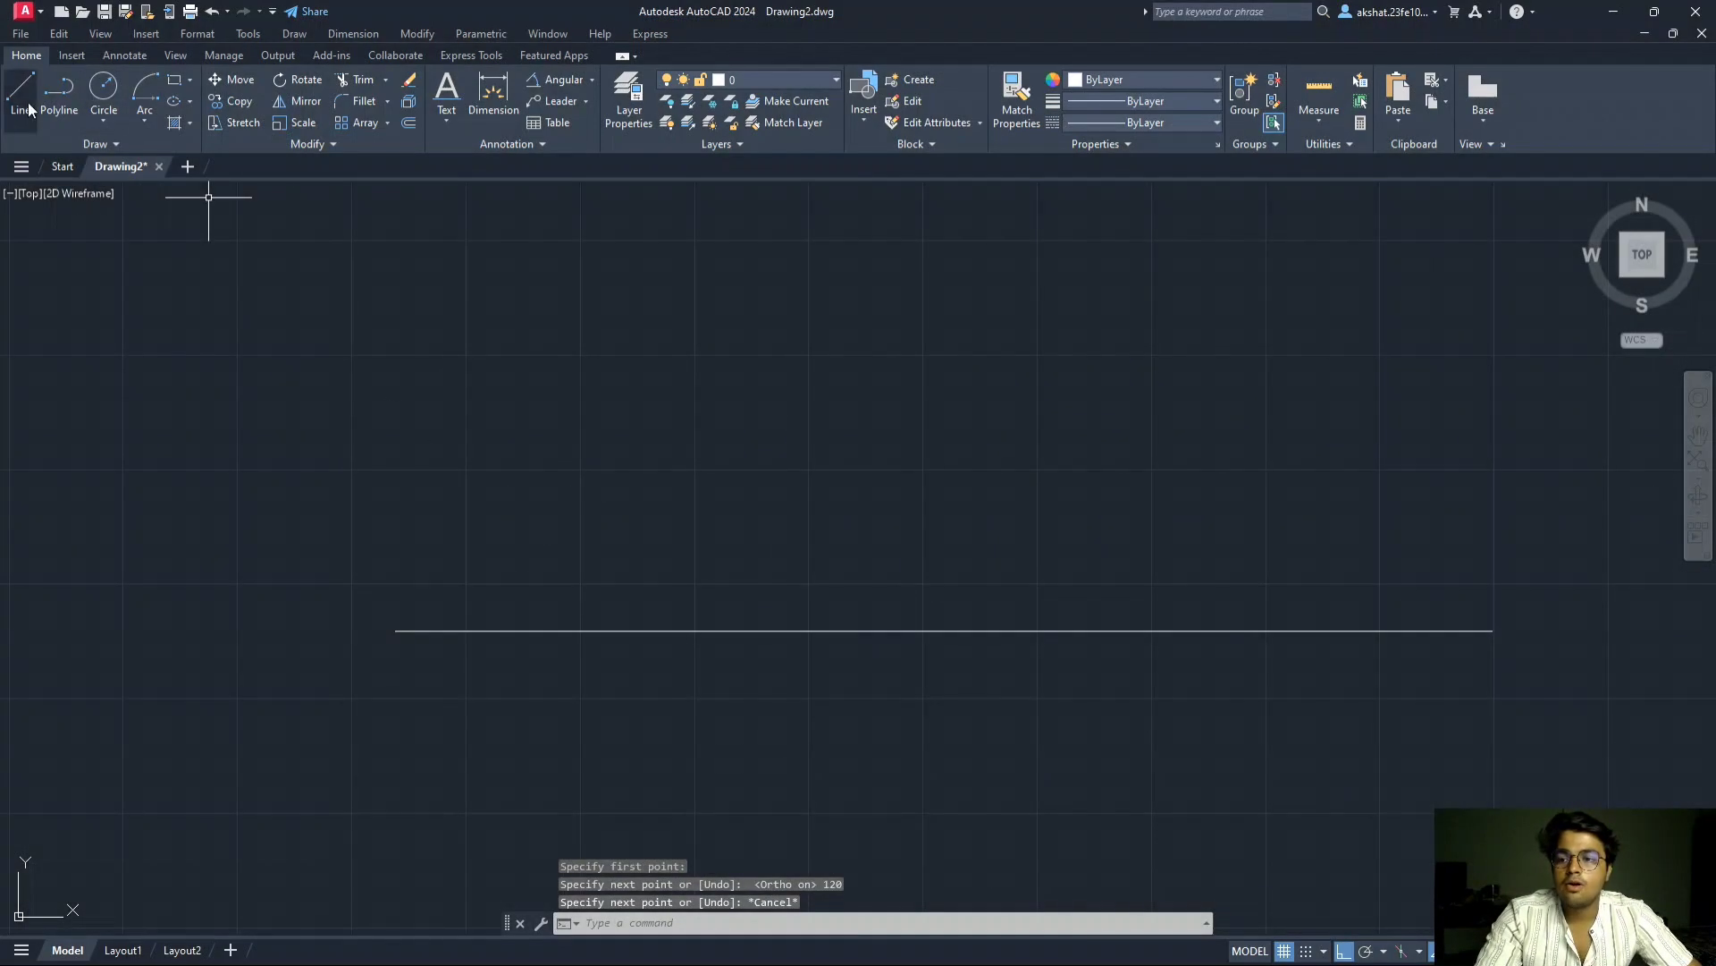
- Check Problem 8 in the PDF and draw end A's projector 15 mm vertically below the XY line
left_click(22, 93)
key("alt+Tab")
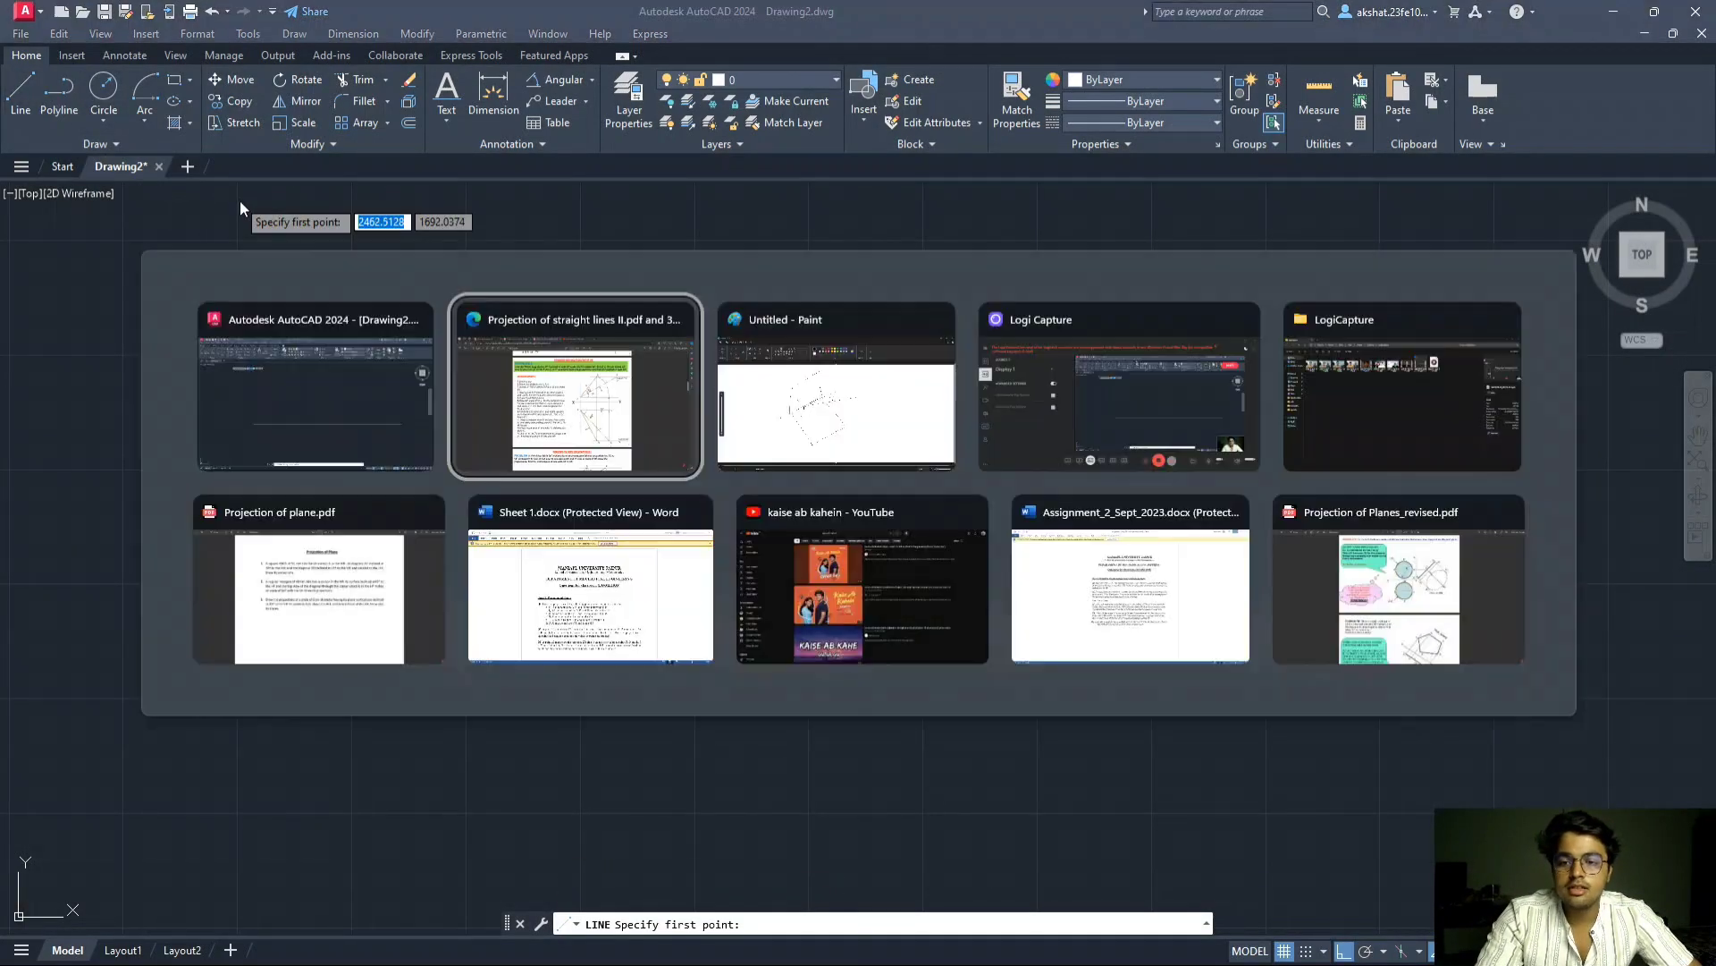
key("alt+Tab")
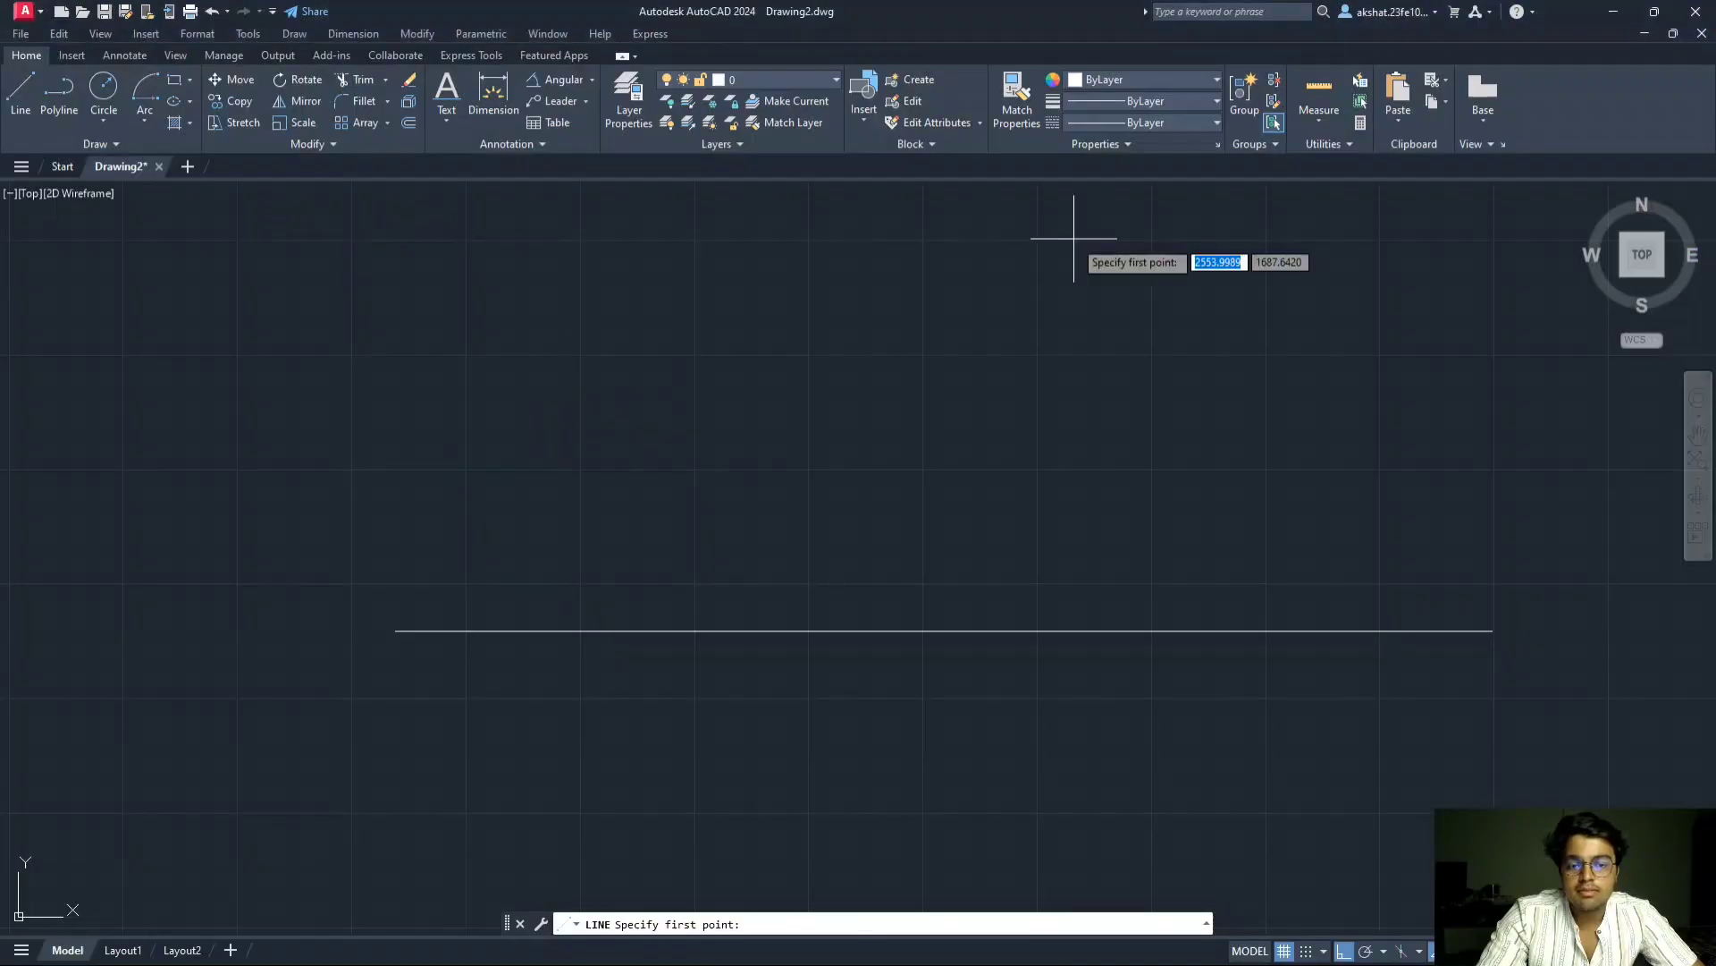
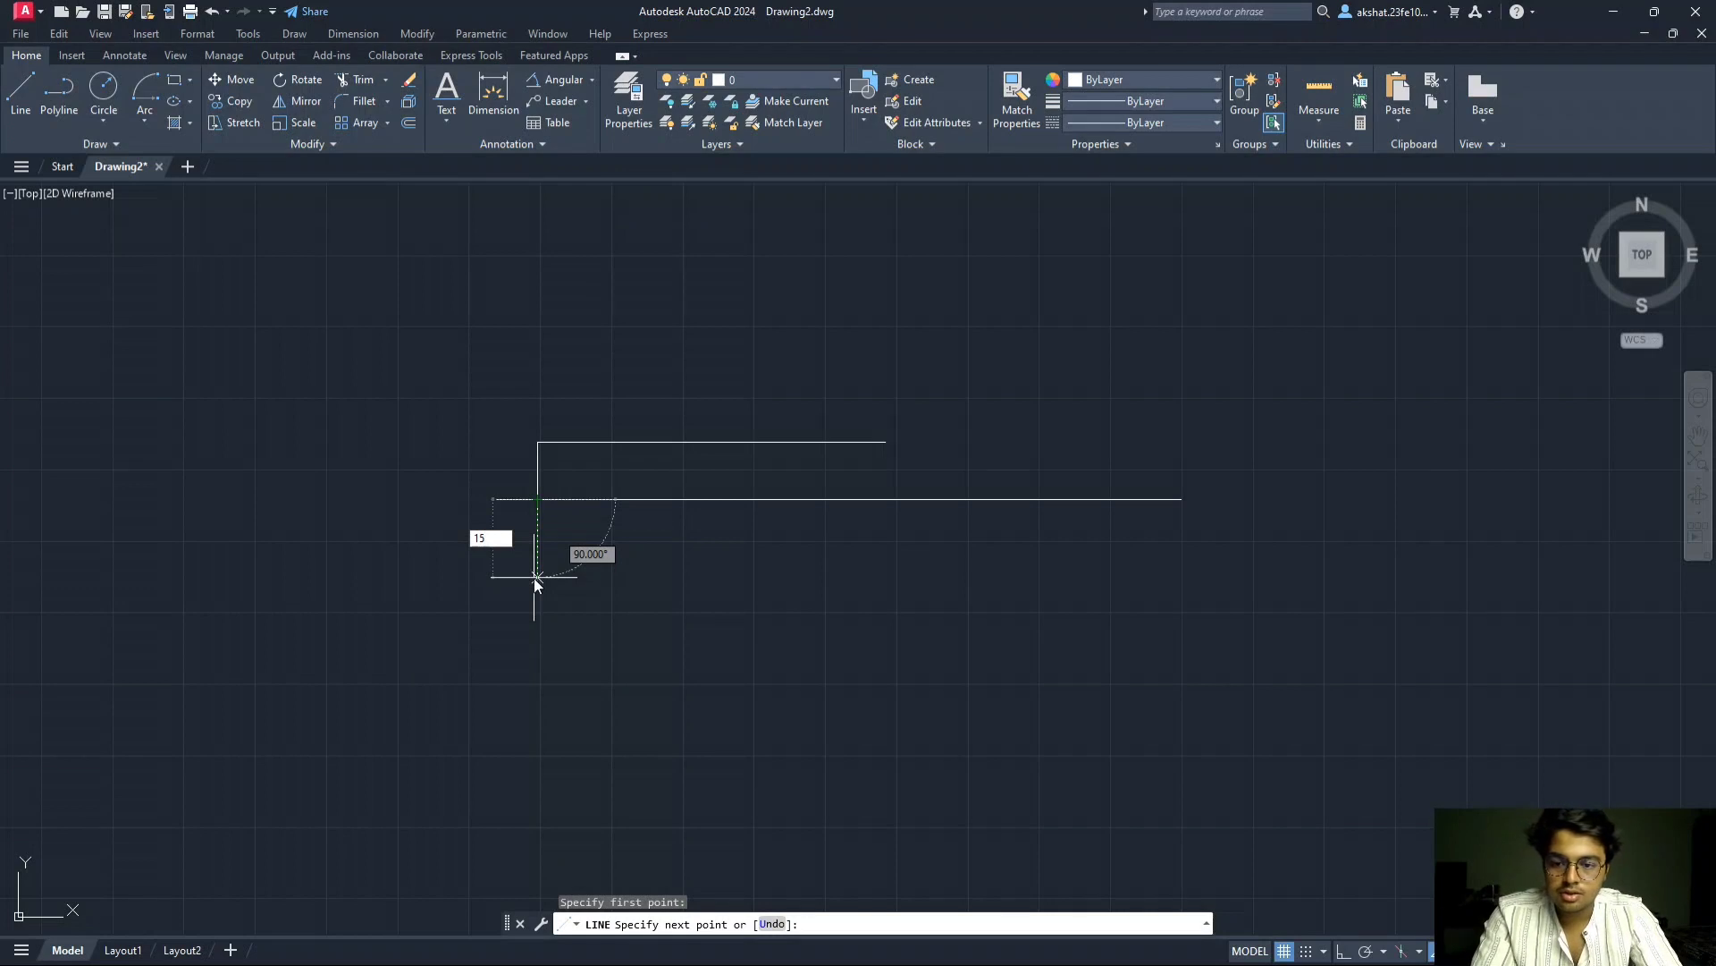
key("Return")
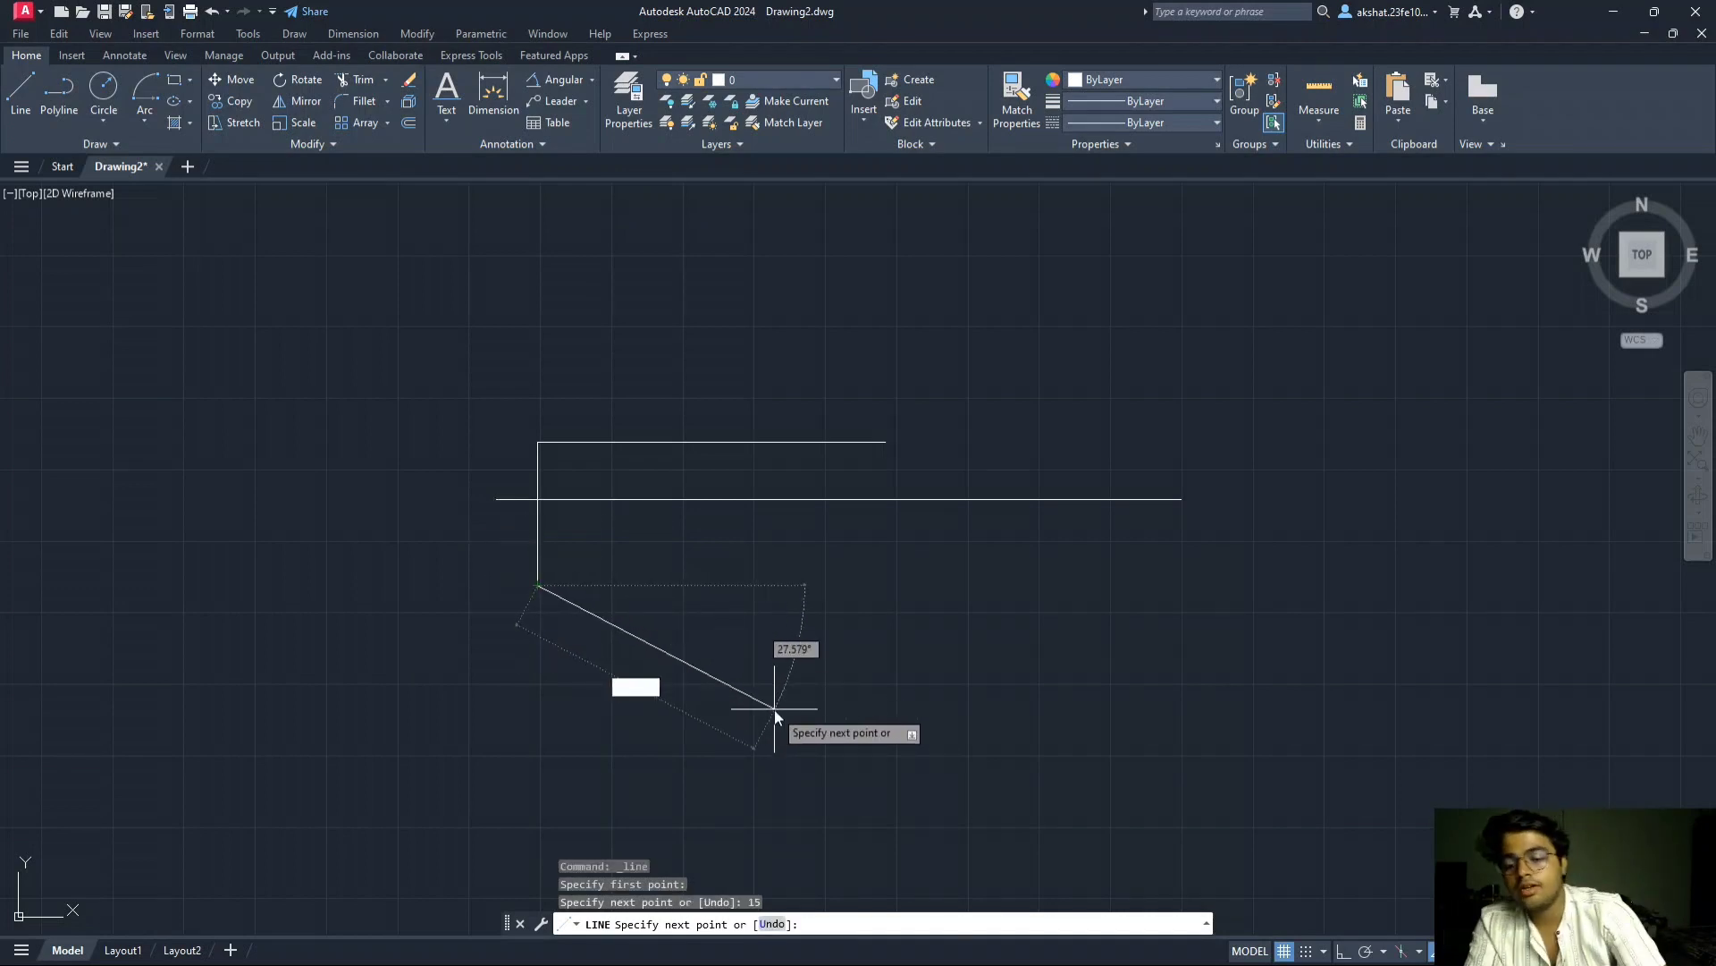
- Draw the 75 mm true-length line sloping down at 45° from the lower end of the projector
type("75")
key("Tab")
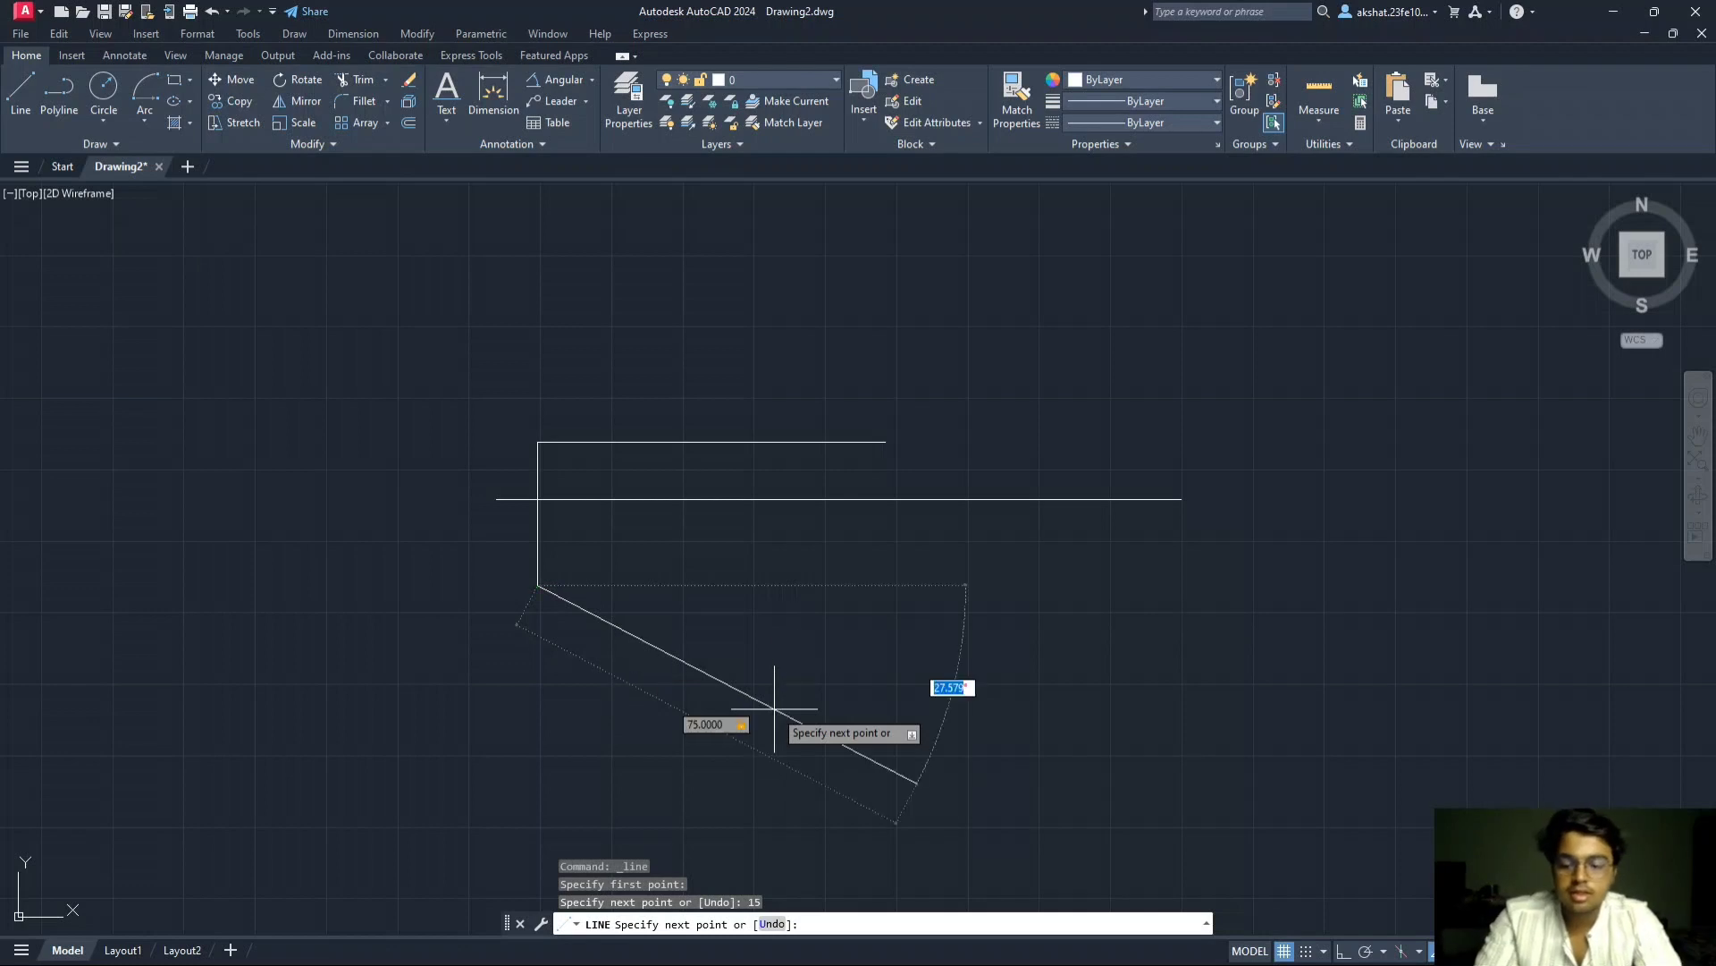
type("7")
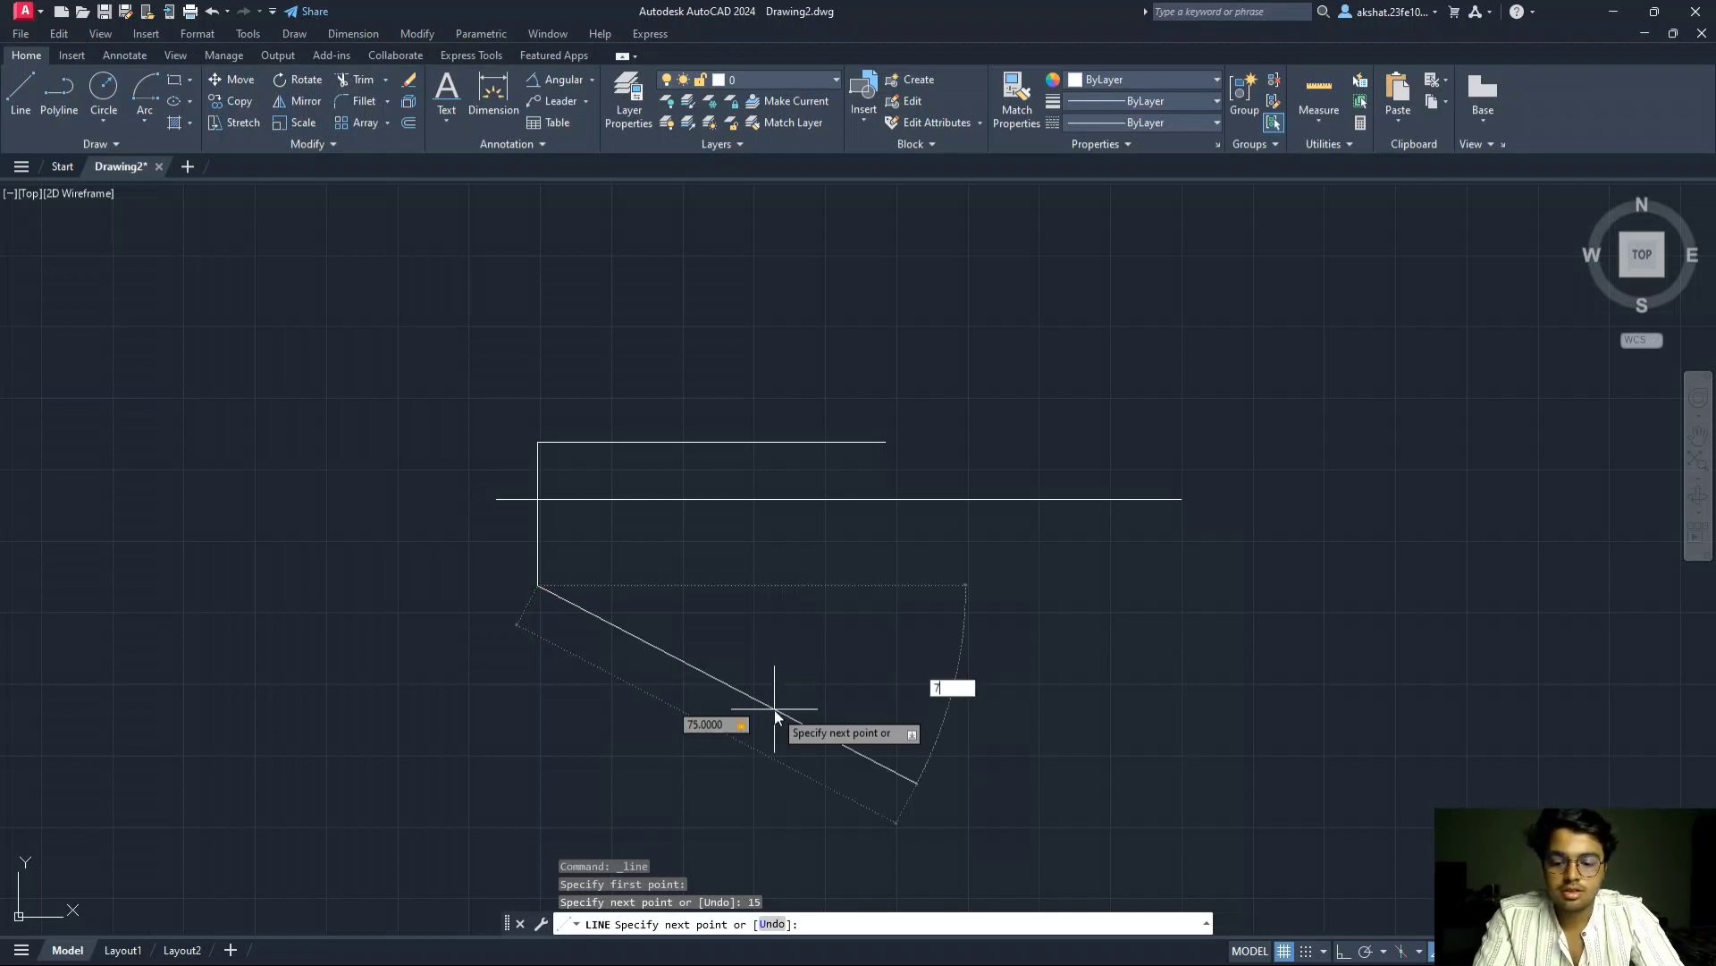
key("Return")
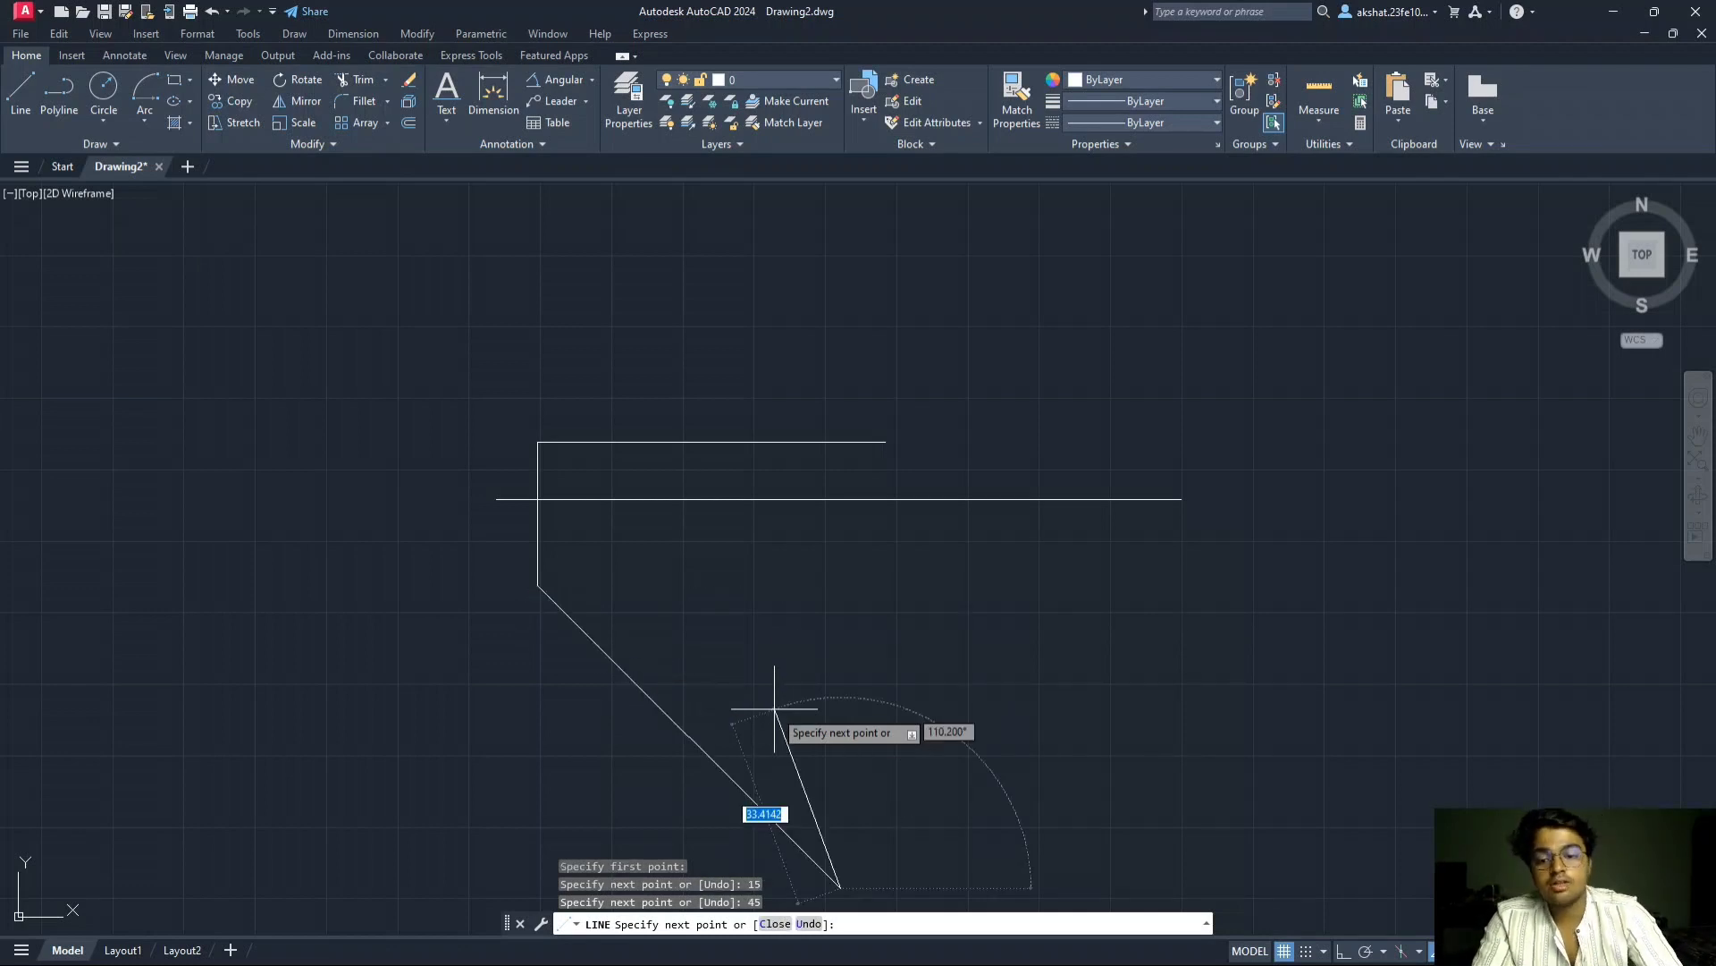
key("Escape")
scroll(775, 706, "down", 2)
middle_click_drag(793, 704, 803, 612)
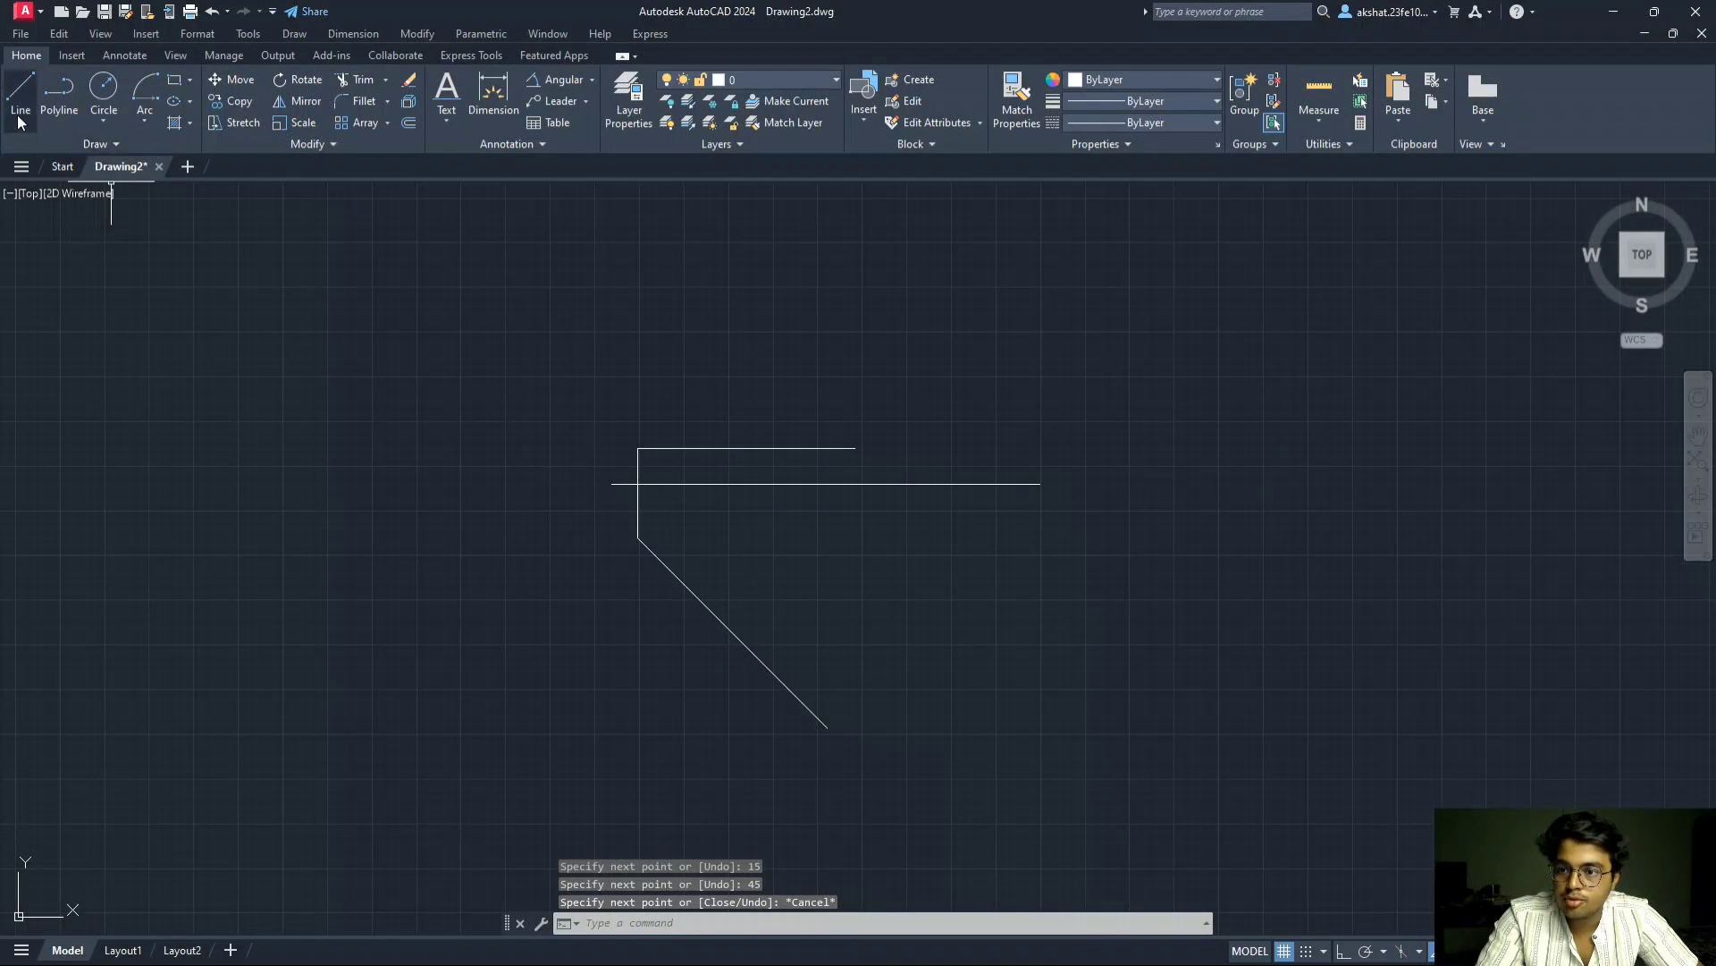
- Draw a vertical line from the lower end of the 75 mm line up to the horizontal line above XY
left_click(20, 116)
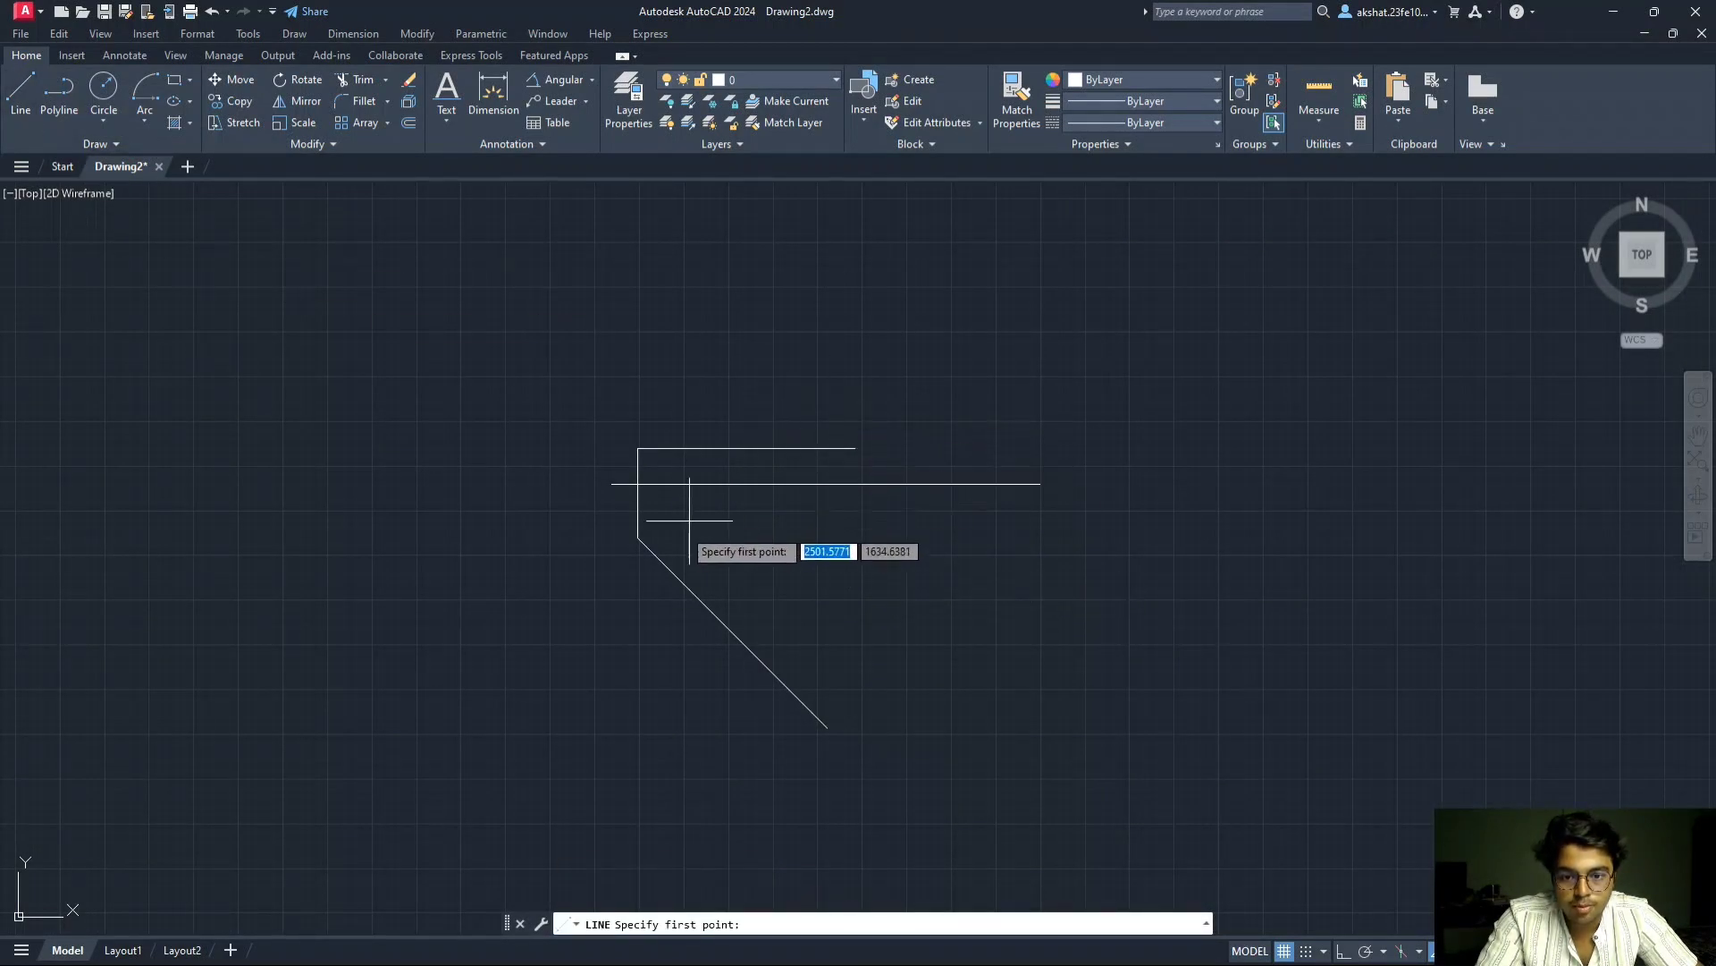
left_click(827, 727)
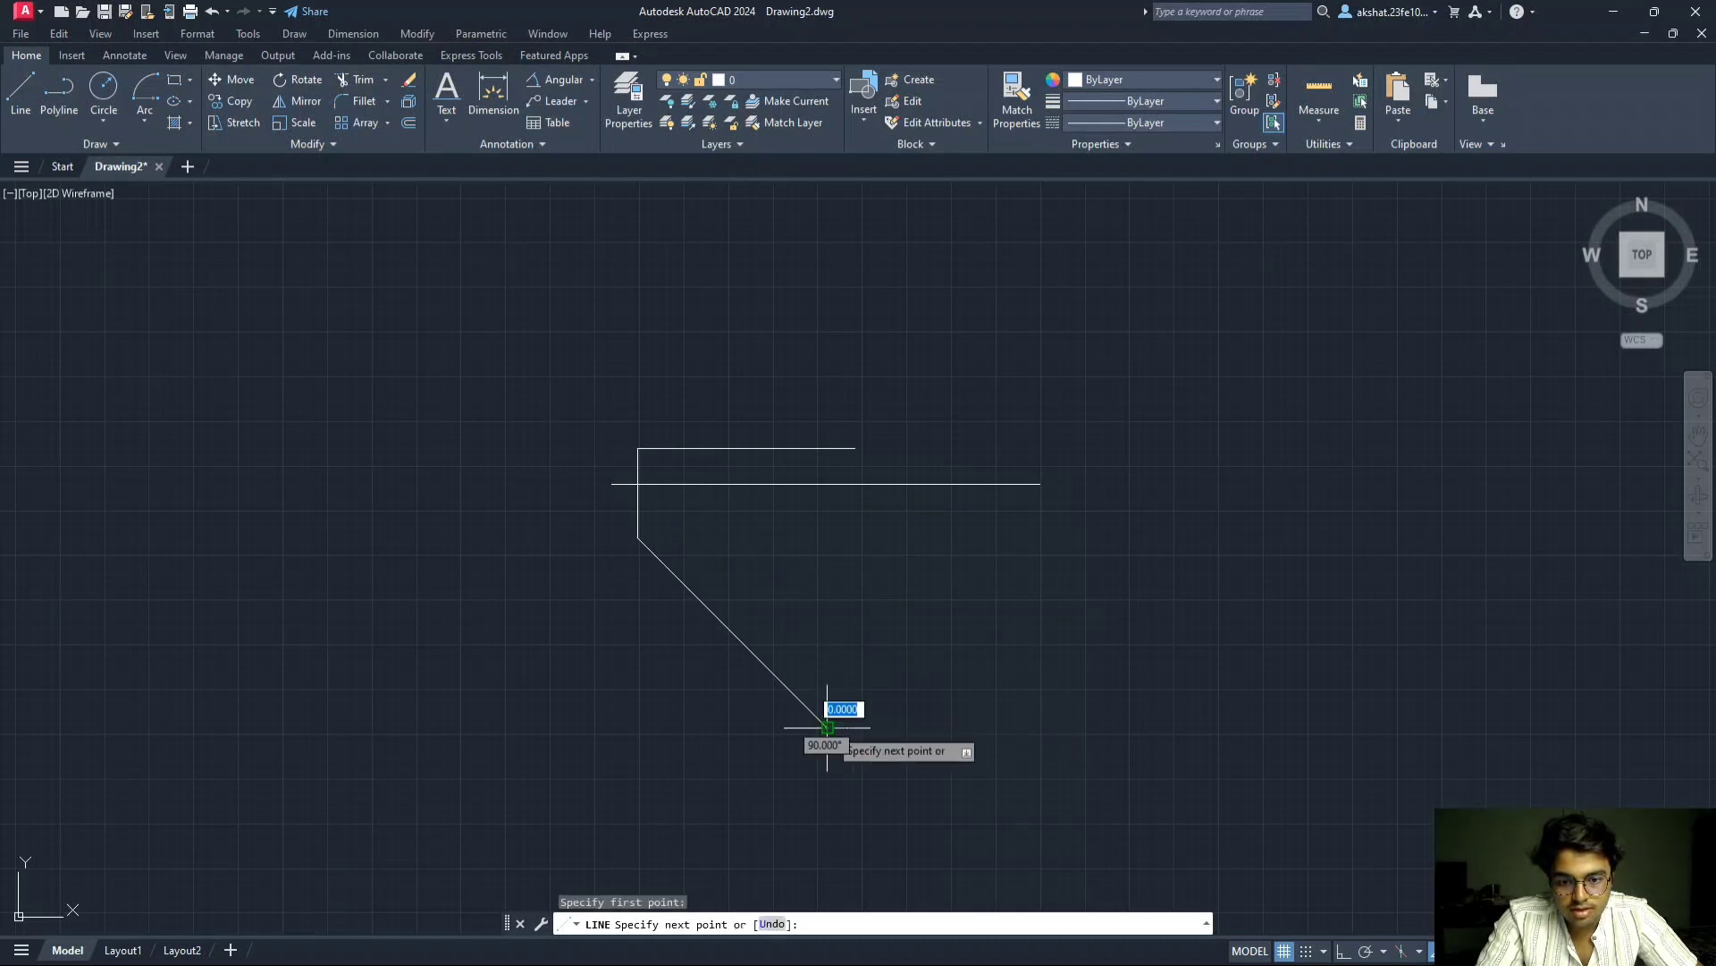
left_click(827, 448)
key("Escape")
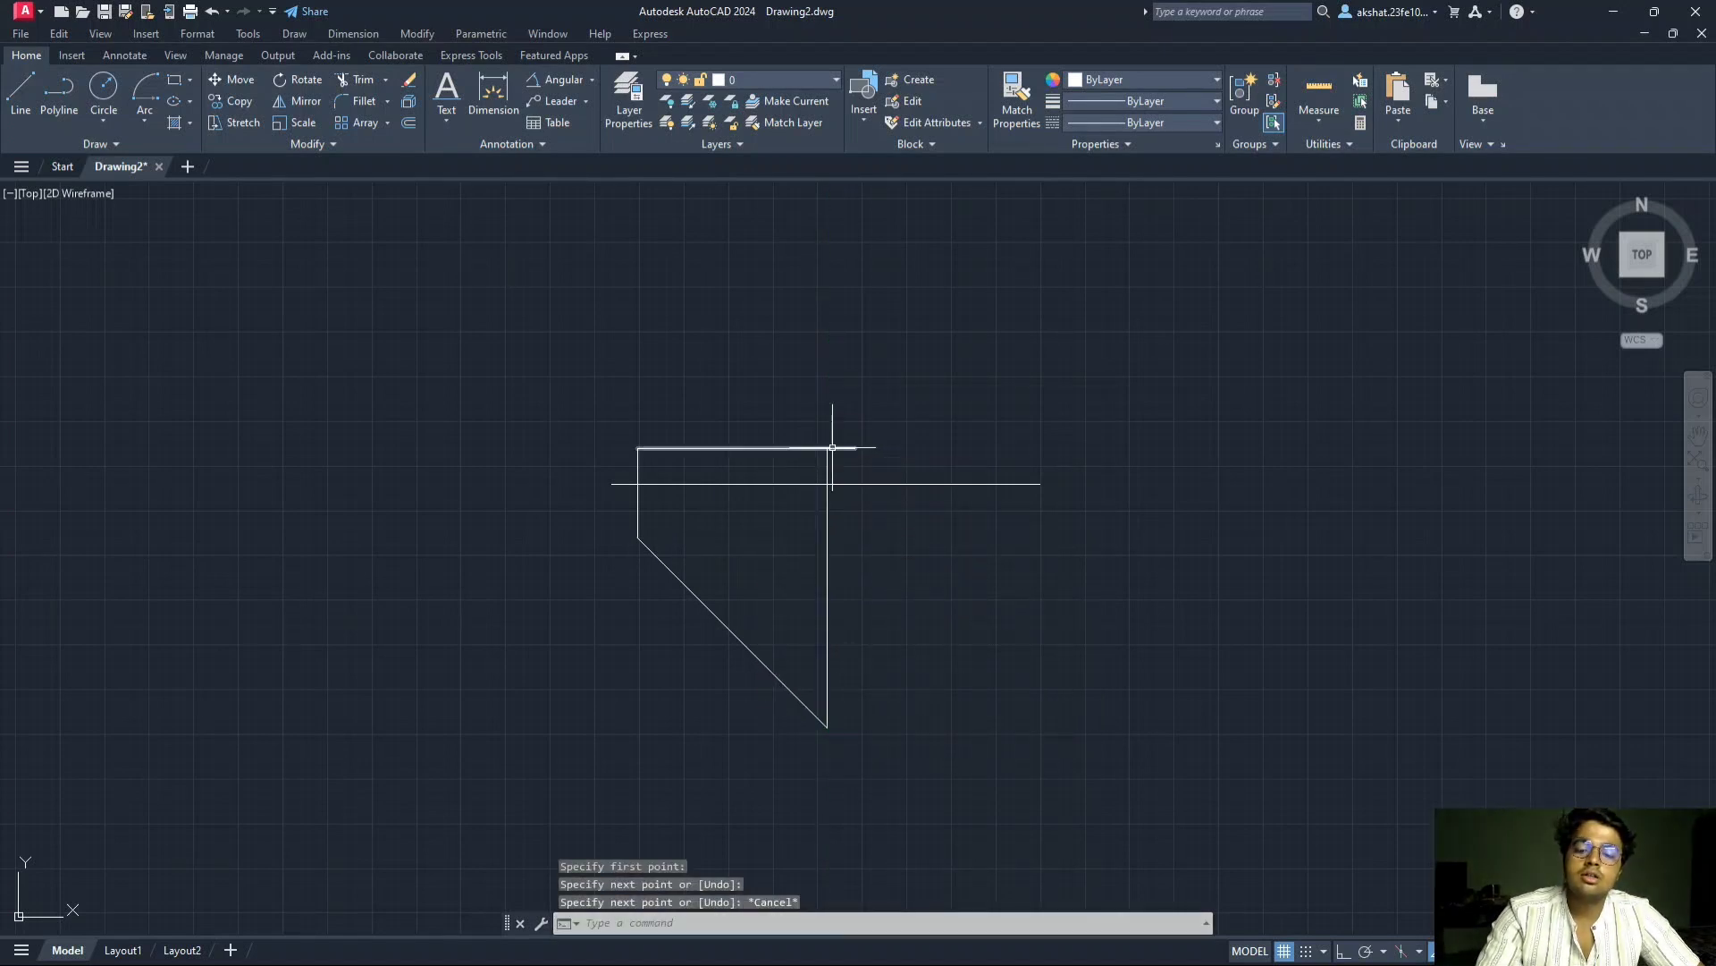
- Draw a horizontal locus line extending both ways through the lower end of the 75 mm line
key("Return")
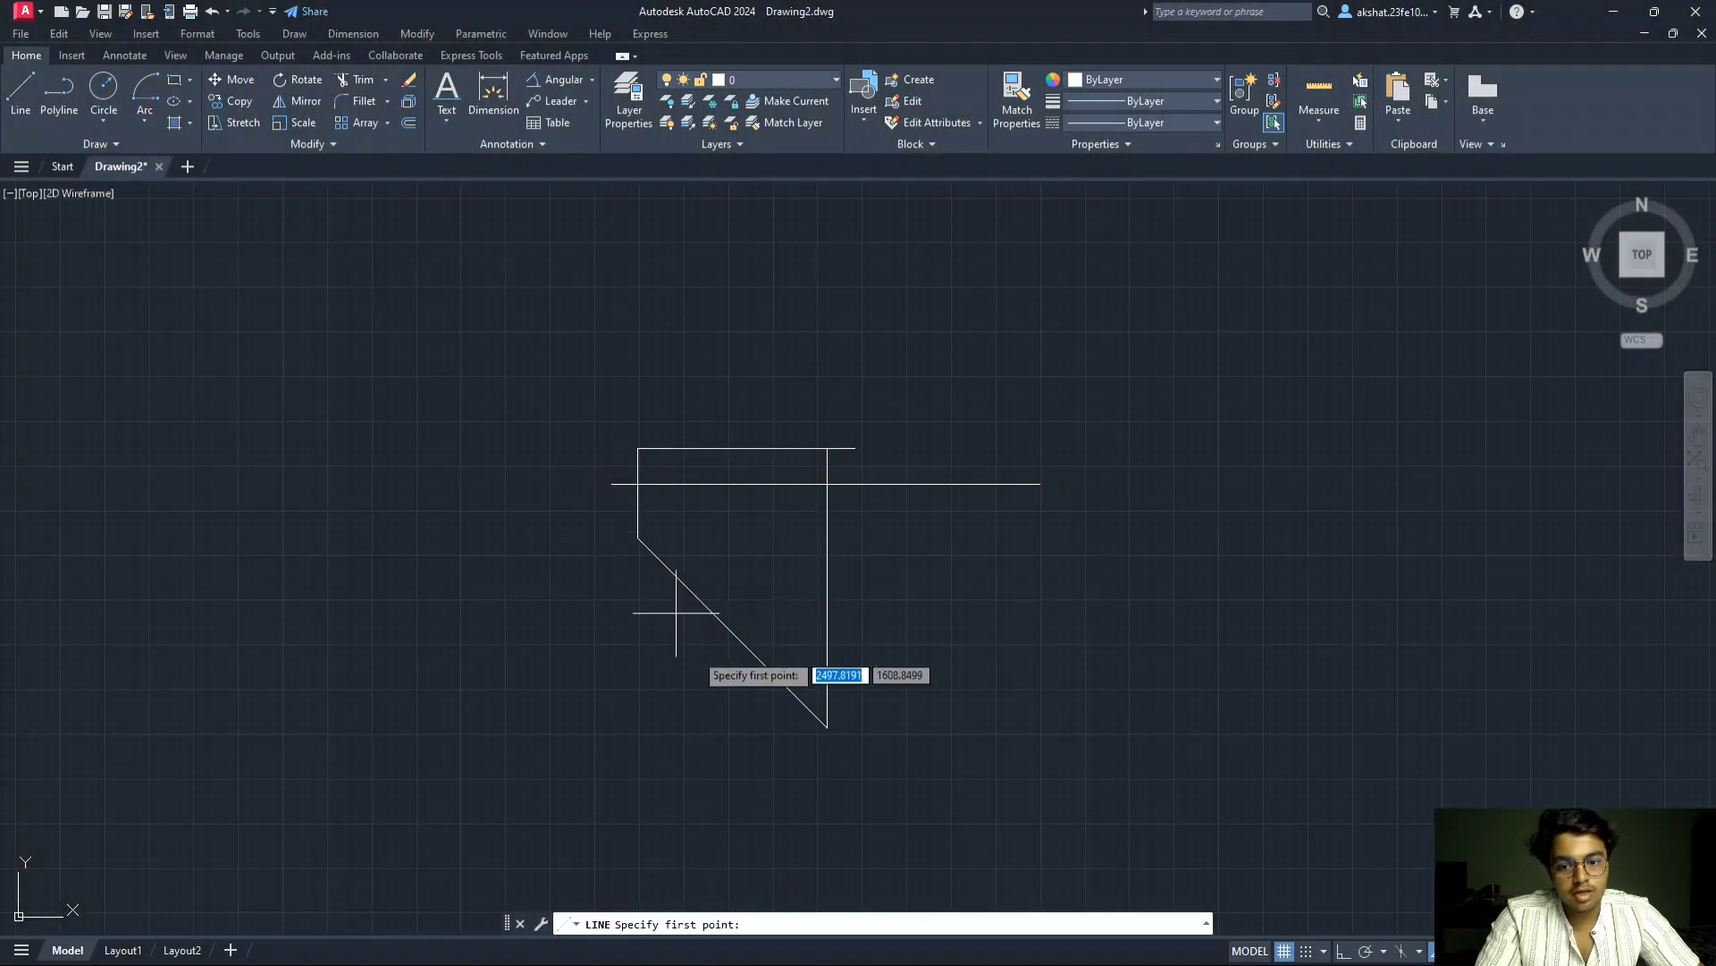
left_click(827, 727)
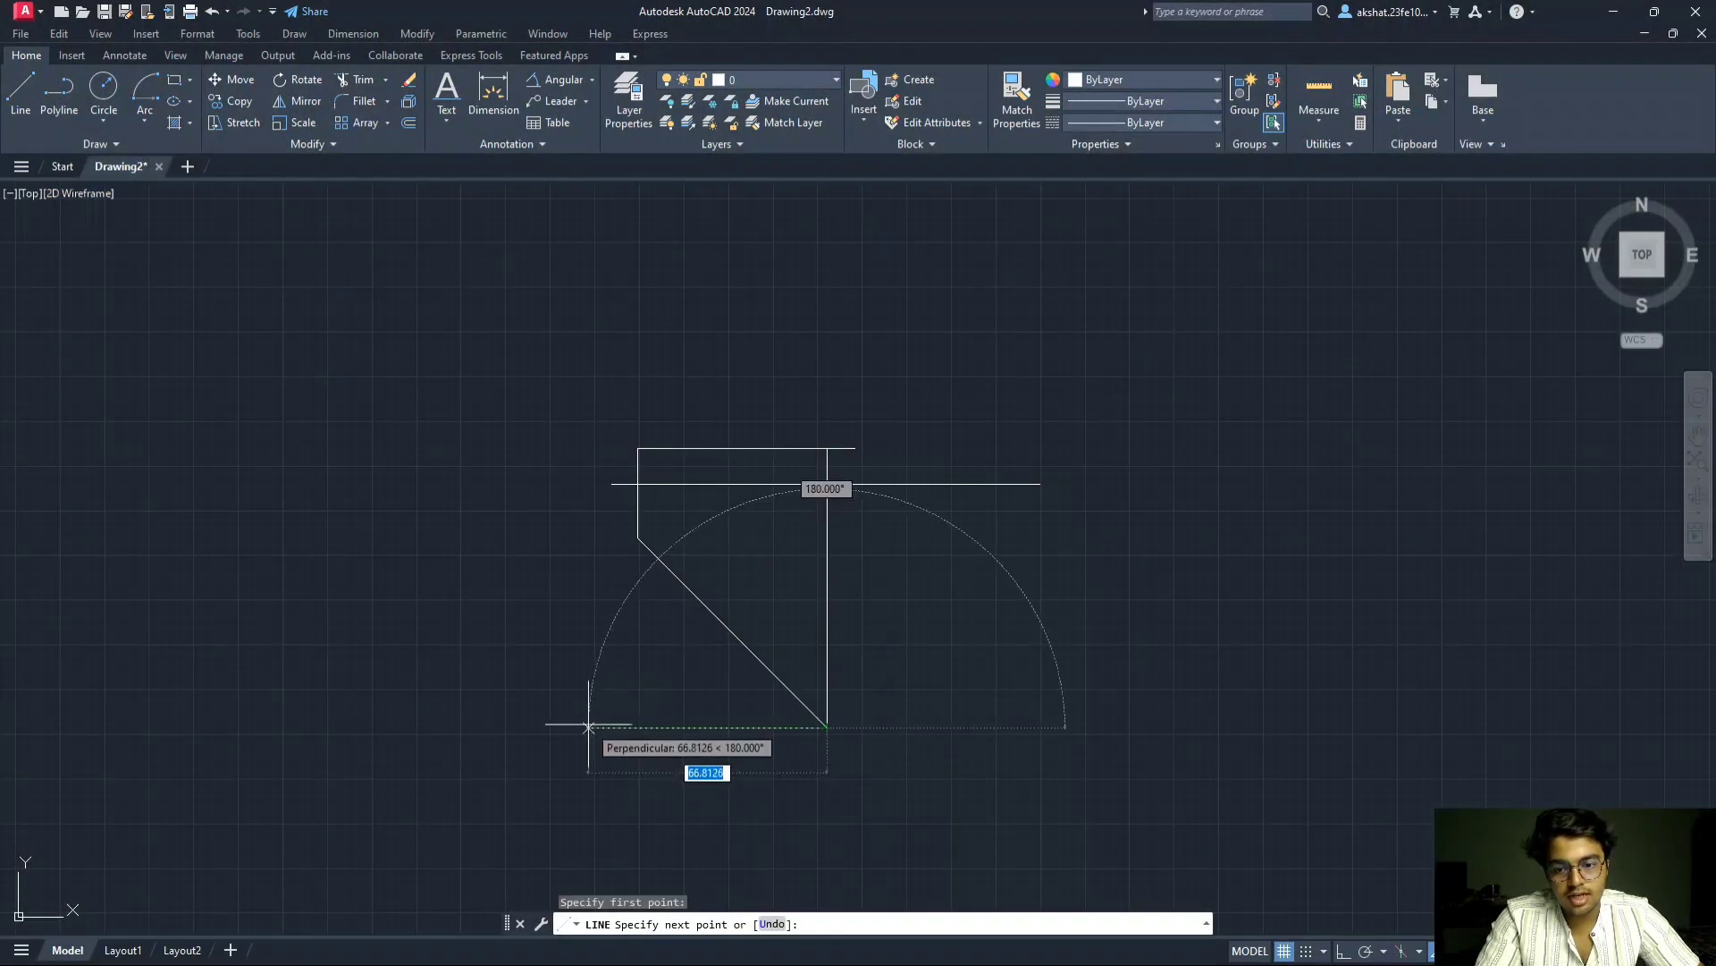
left_click(1019, 727)
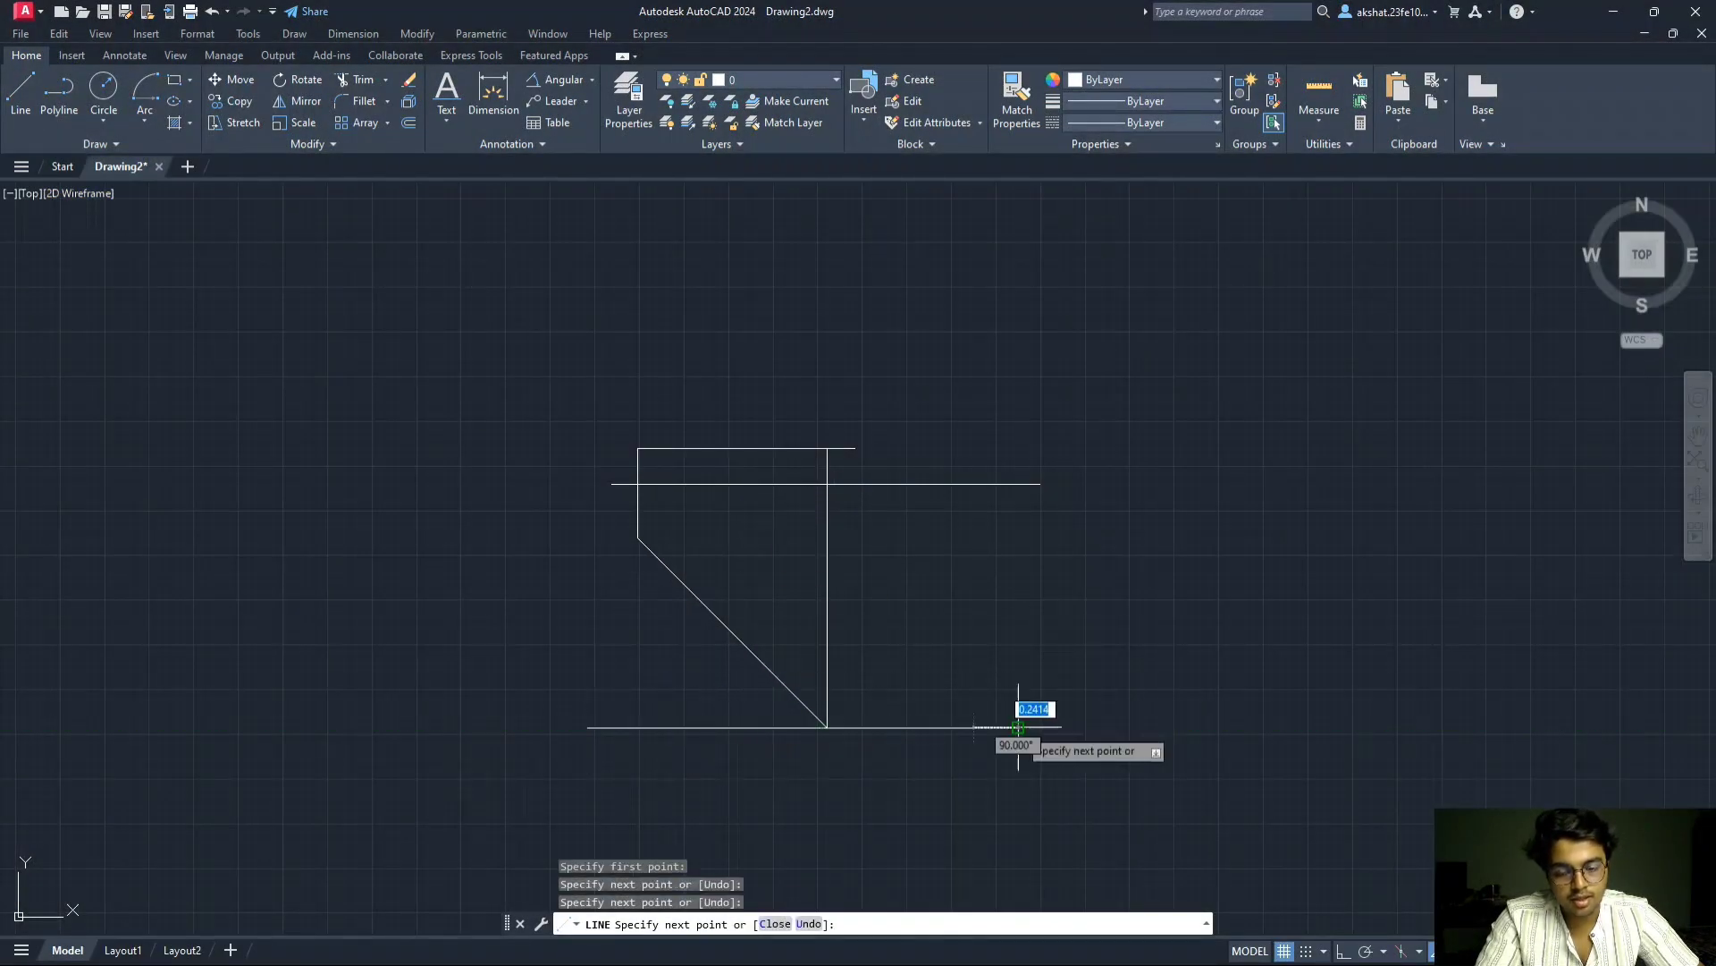
key("Escape")
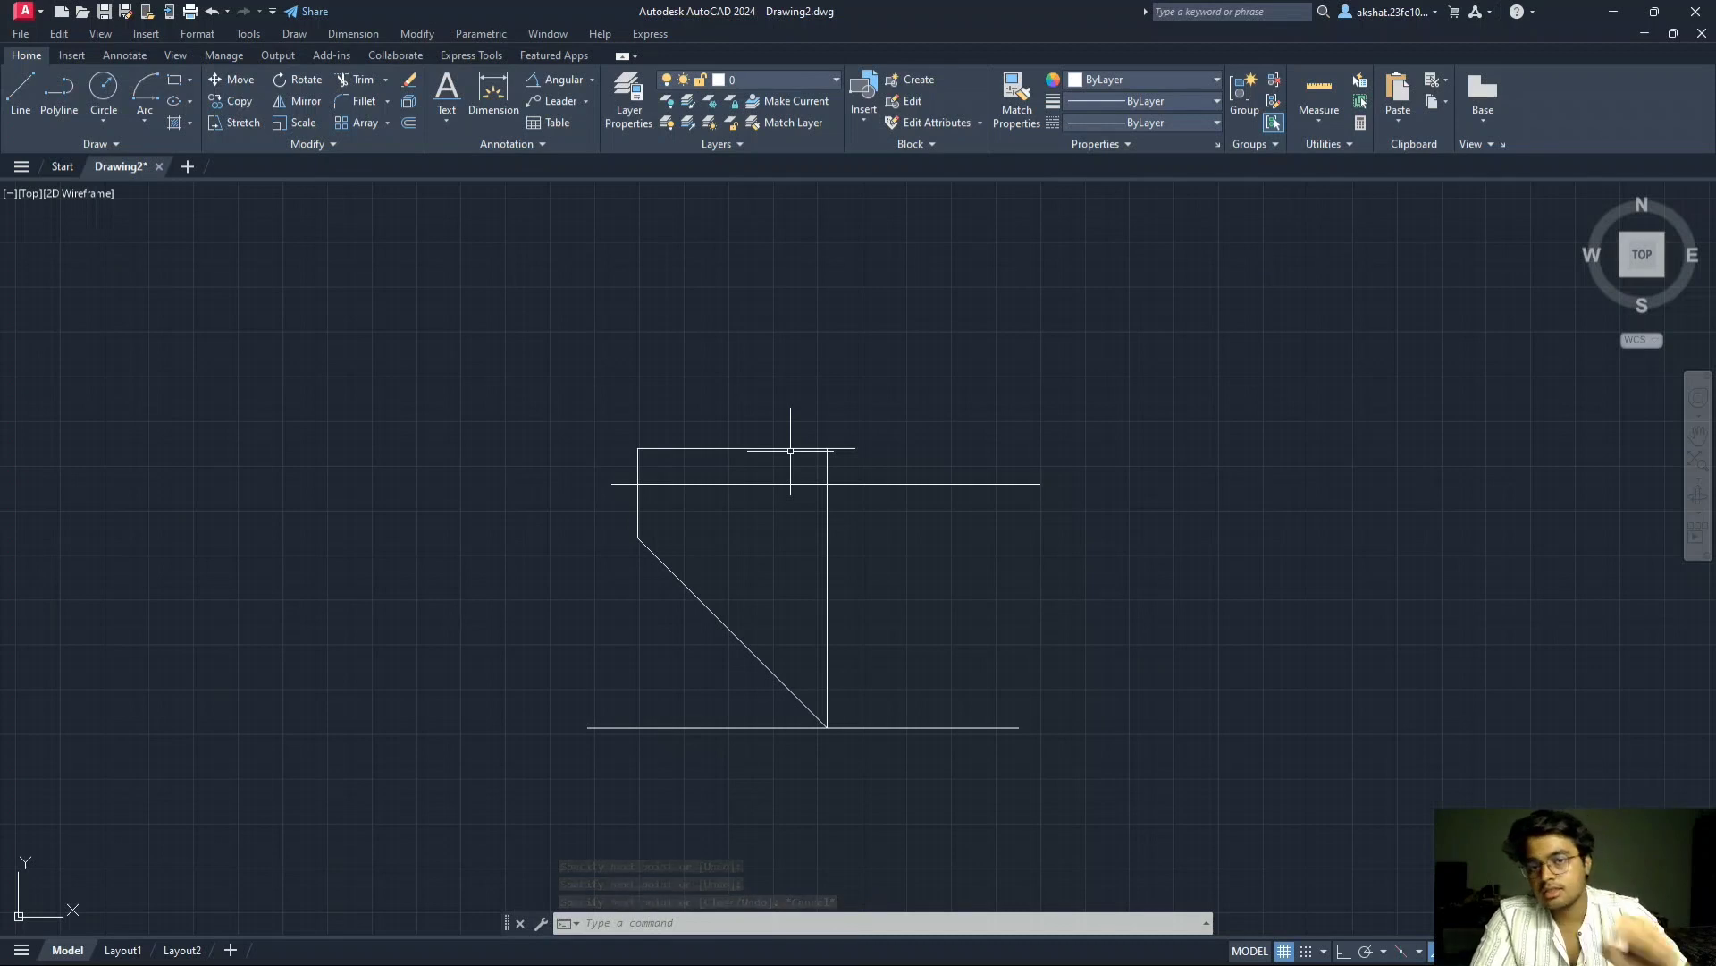
- Draw a horizontal line from the upper end of the 75 mm line to the long vertical line
left_click(21, 89)
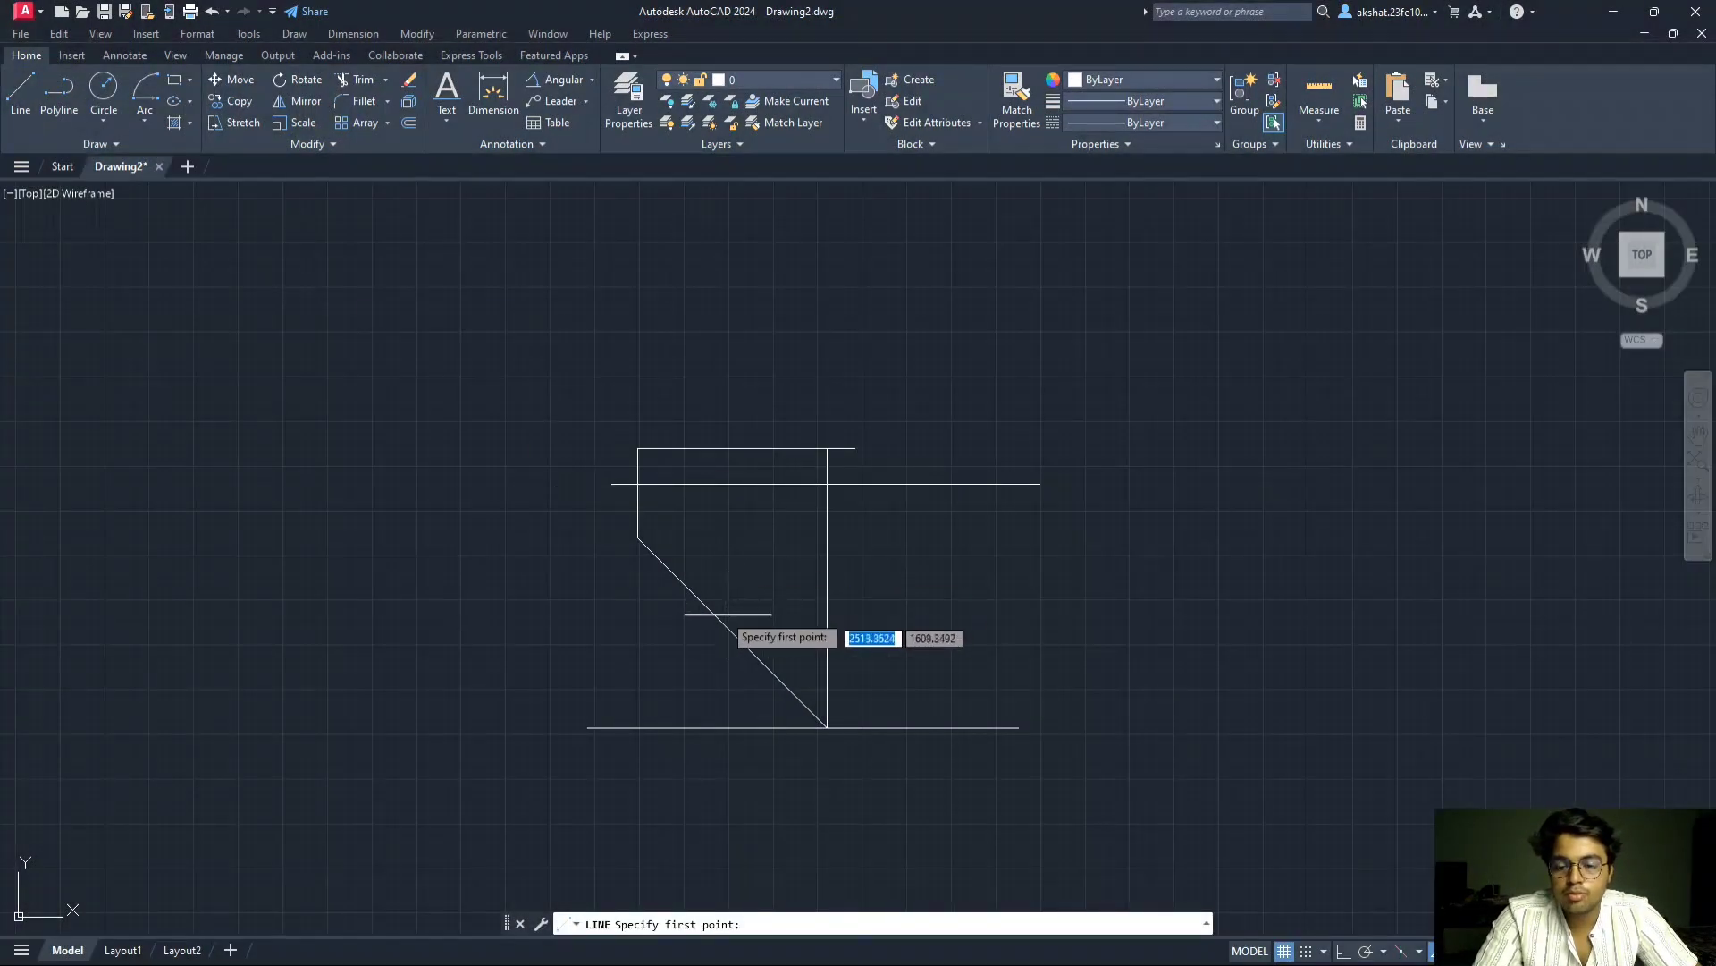
left_click(638, 538)
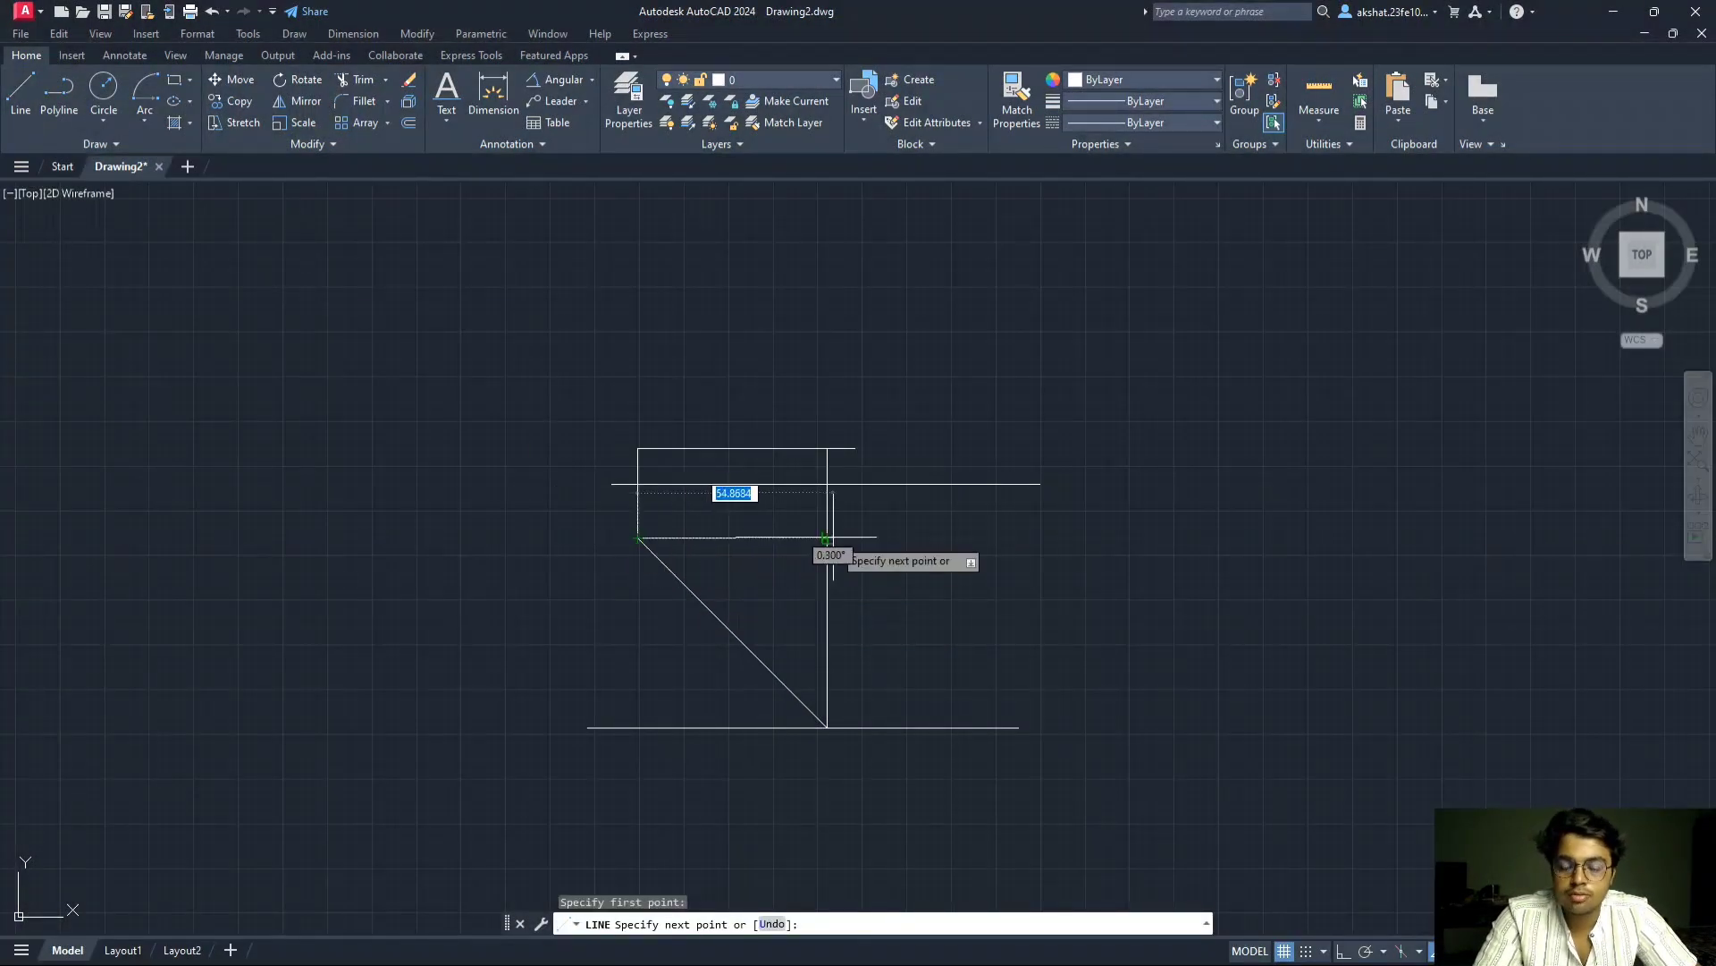
left_click(825, 537)
key("Escape")
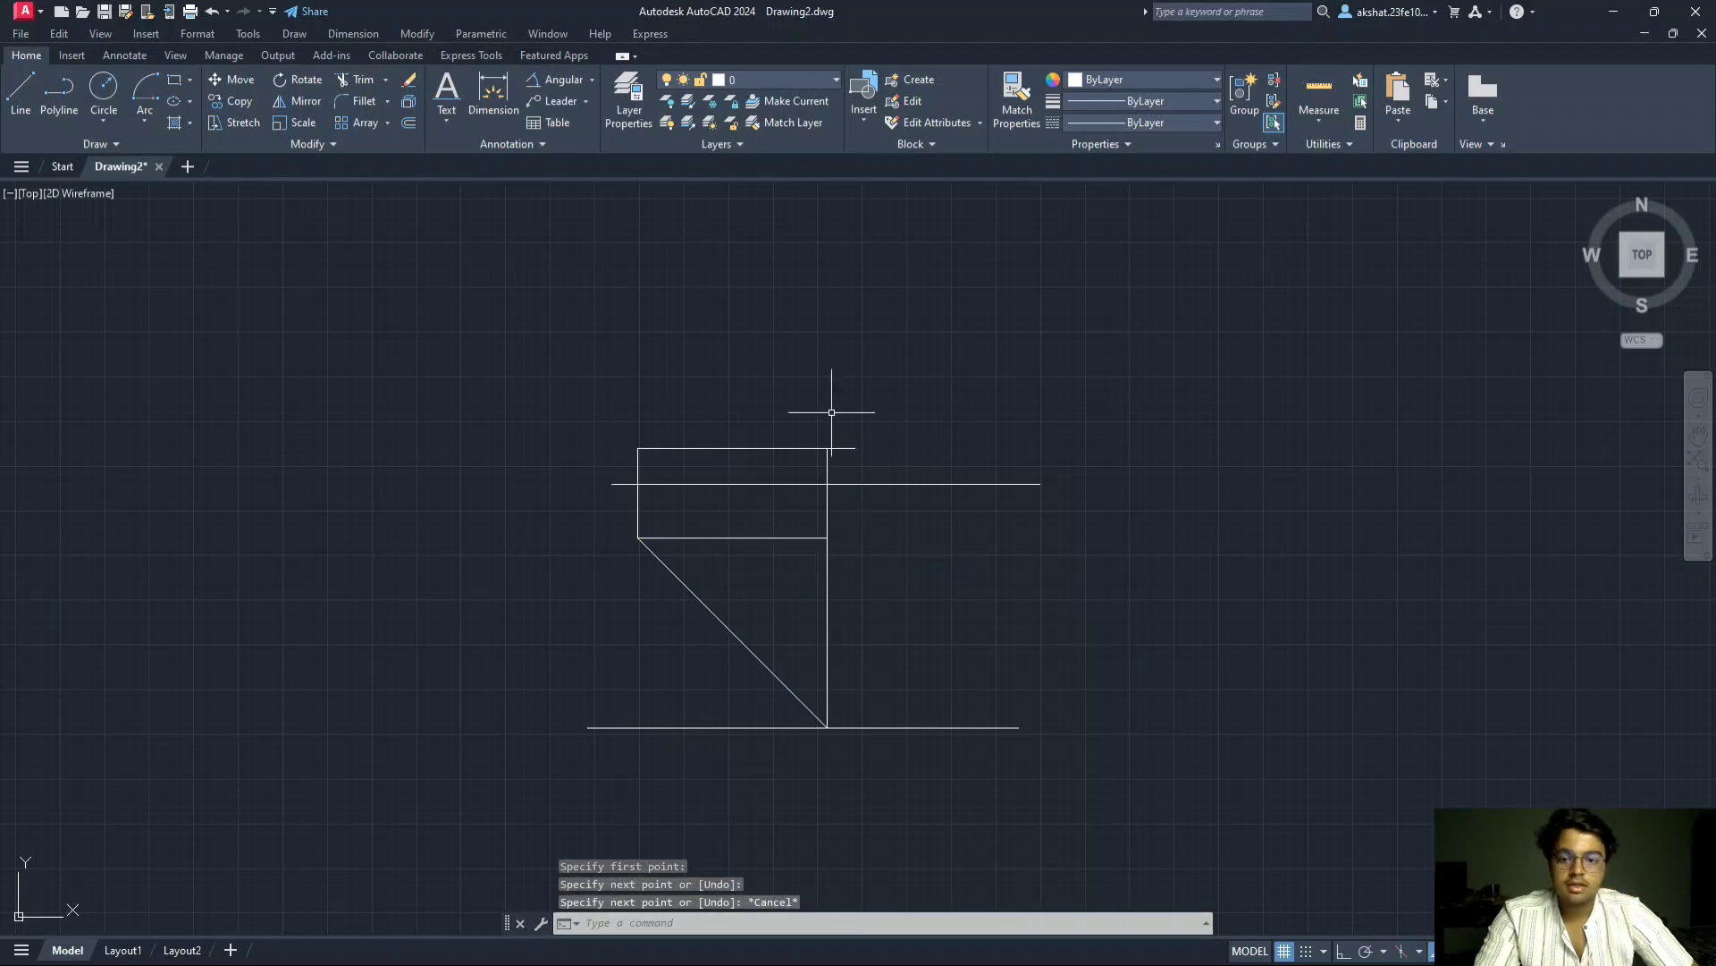
- Draw a Start, Center, End arc upward from the long vertical's top end, centred on the top of end A's projector
middle_click_drag(845, 399, 849, 457)
left_click(130, 95)
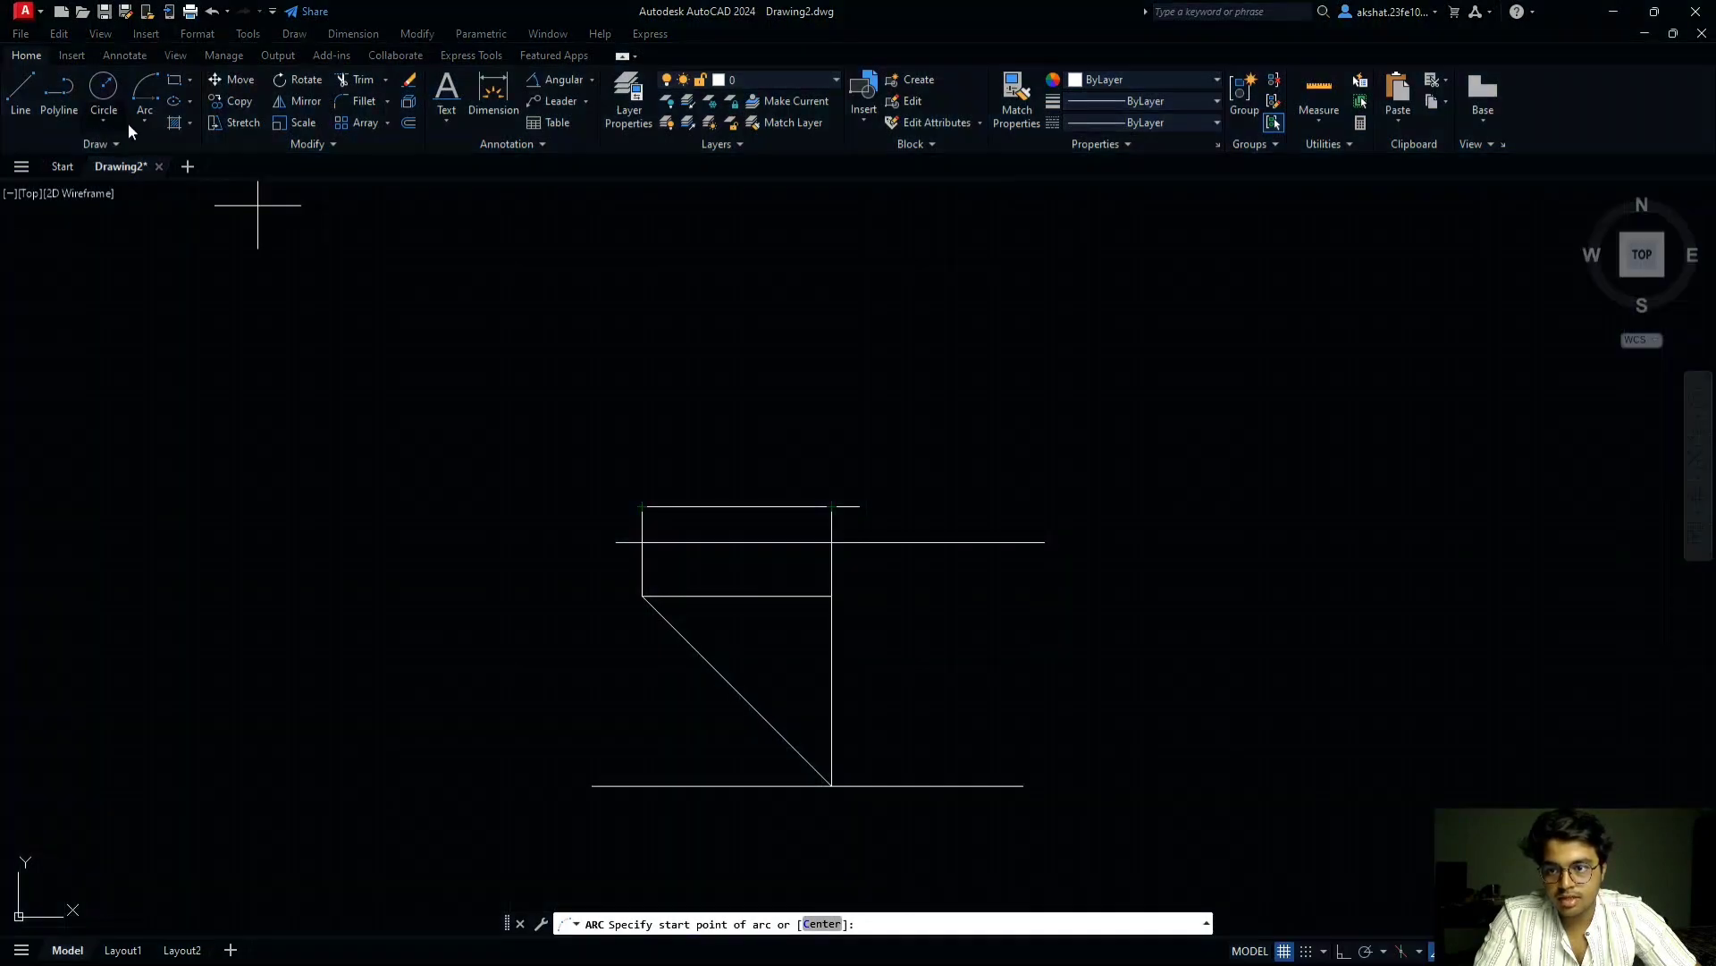
left_click(144, 121)
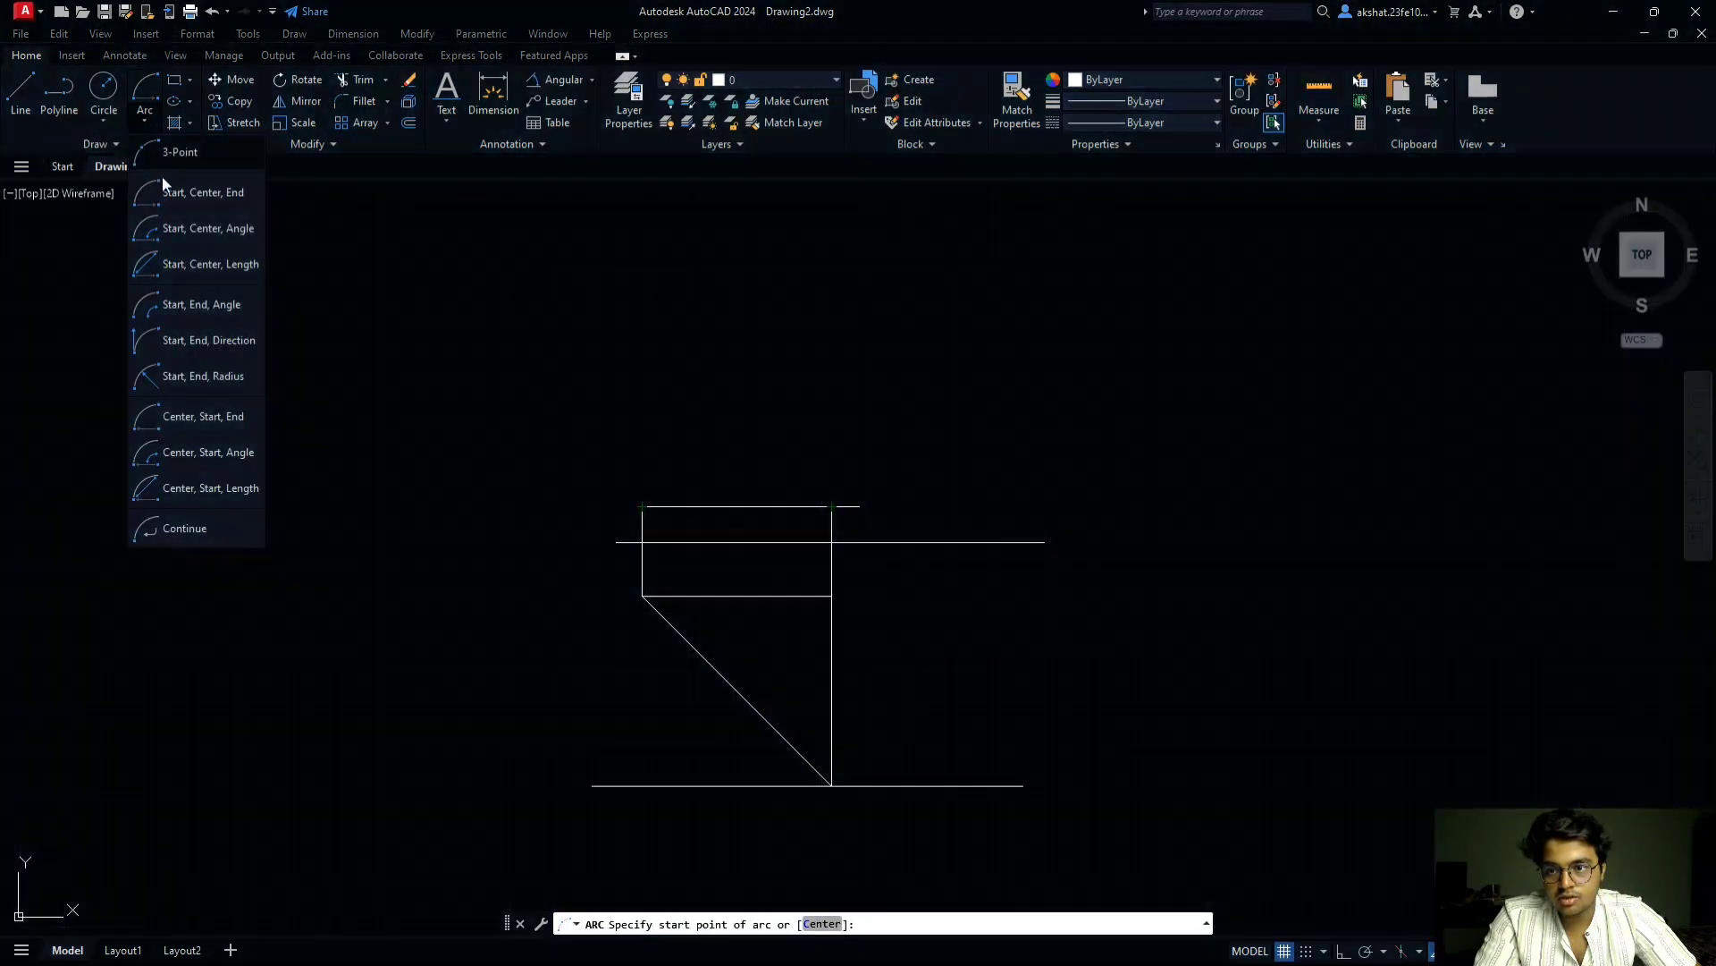
left_click(193, 206)
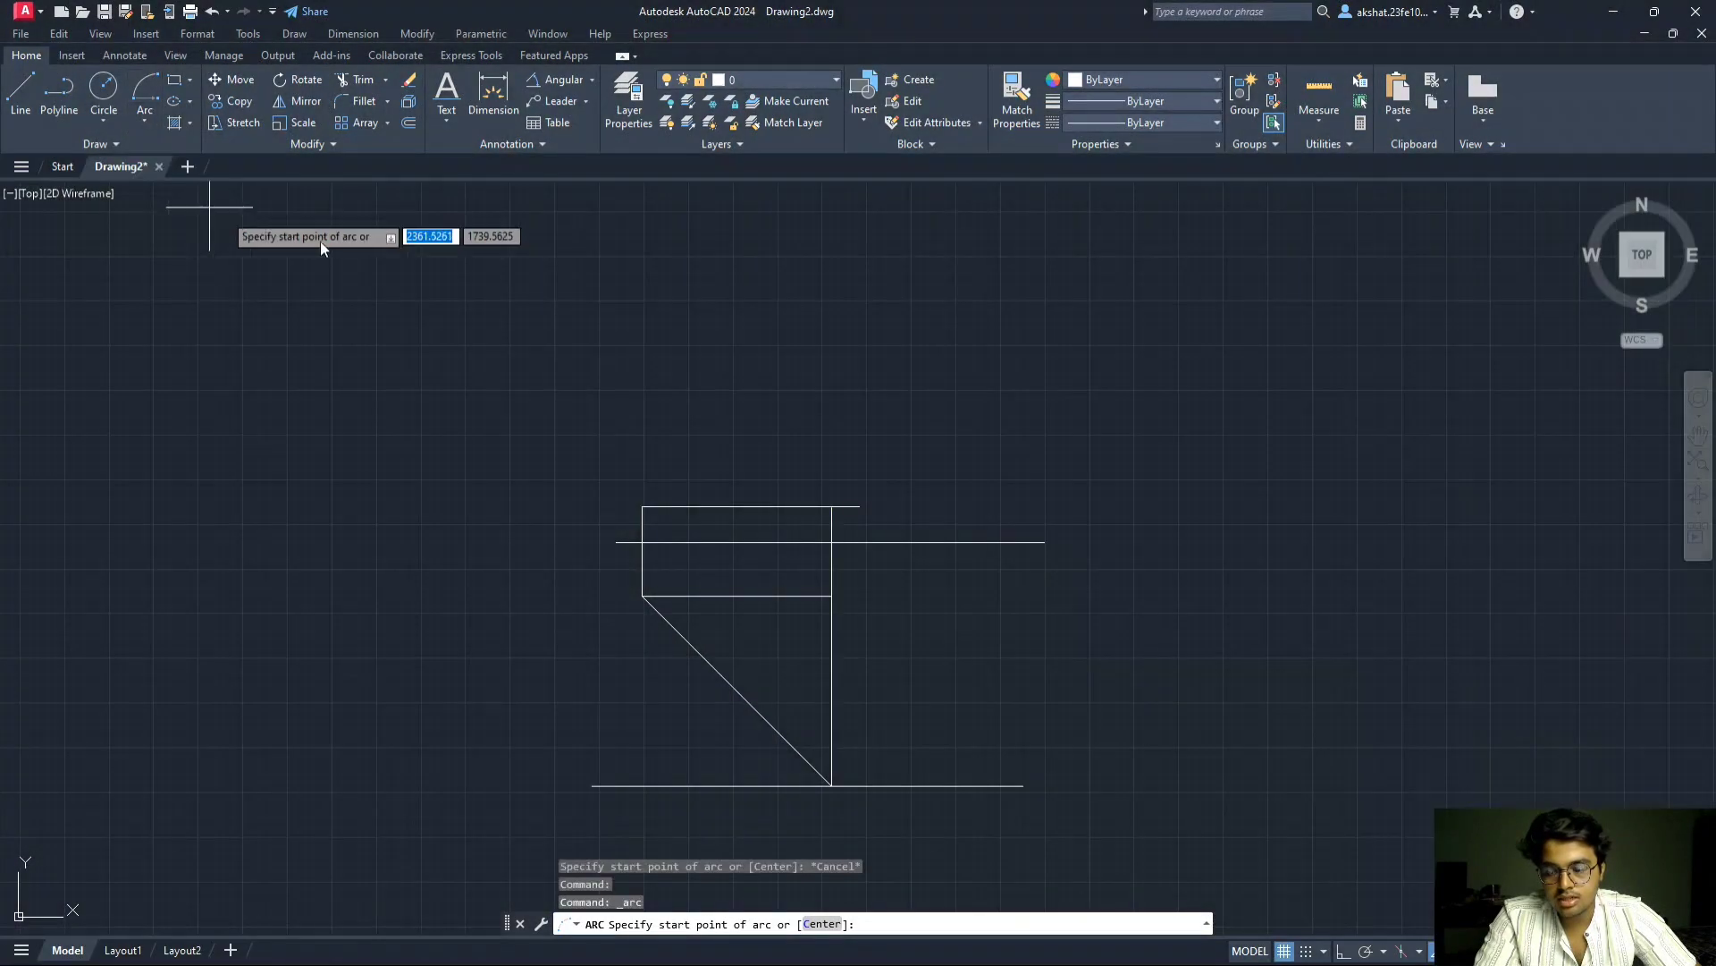
left_click(831, 506)
left_click(642, 506)
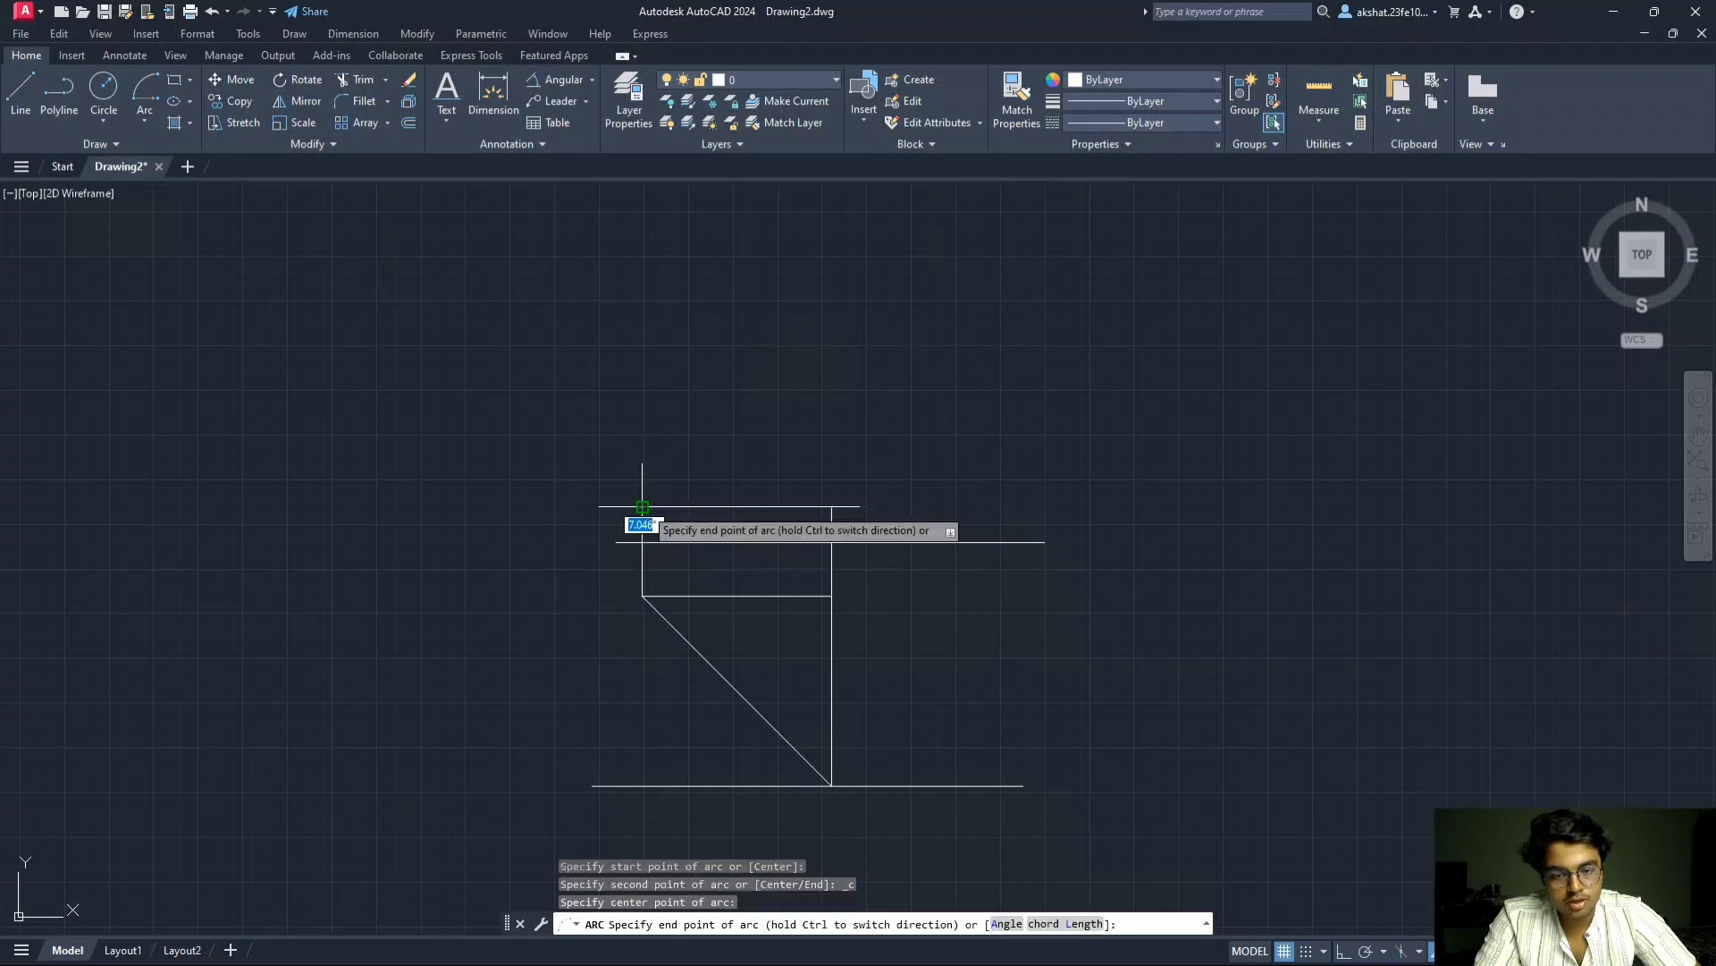
left_click(700, 340)
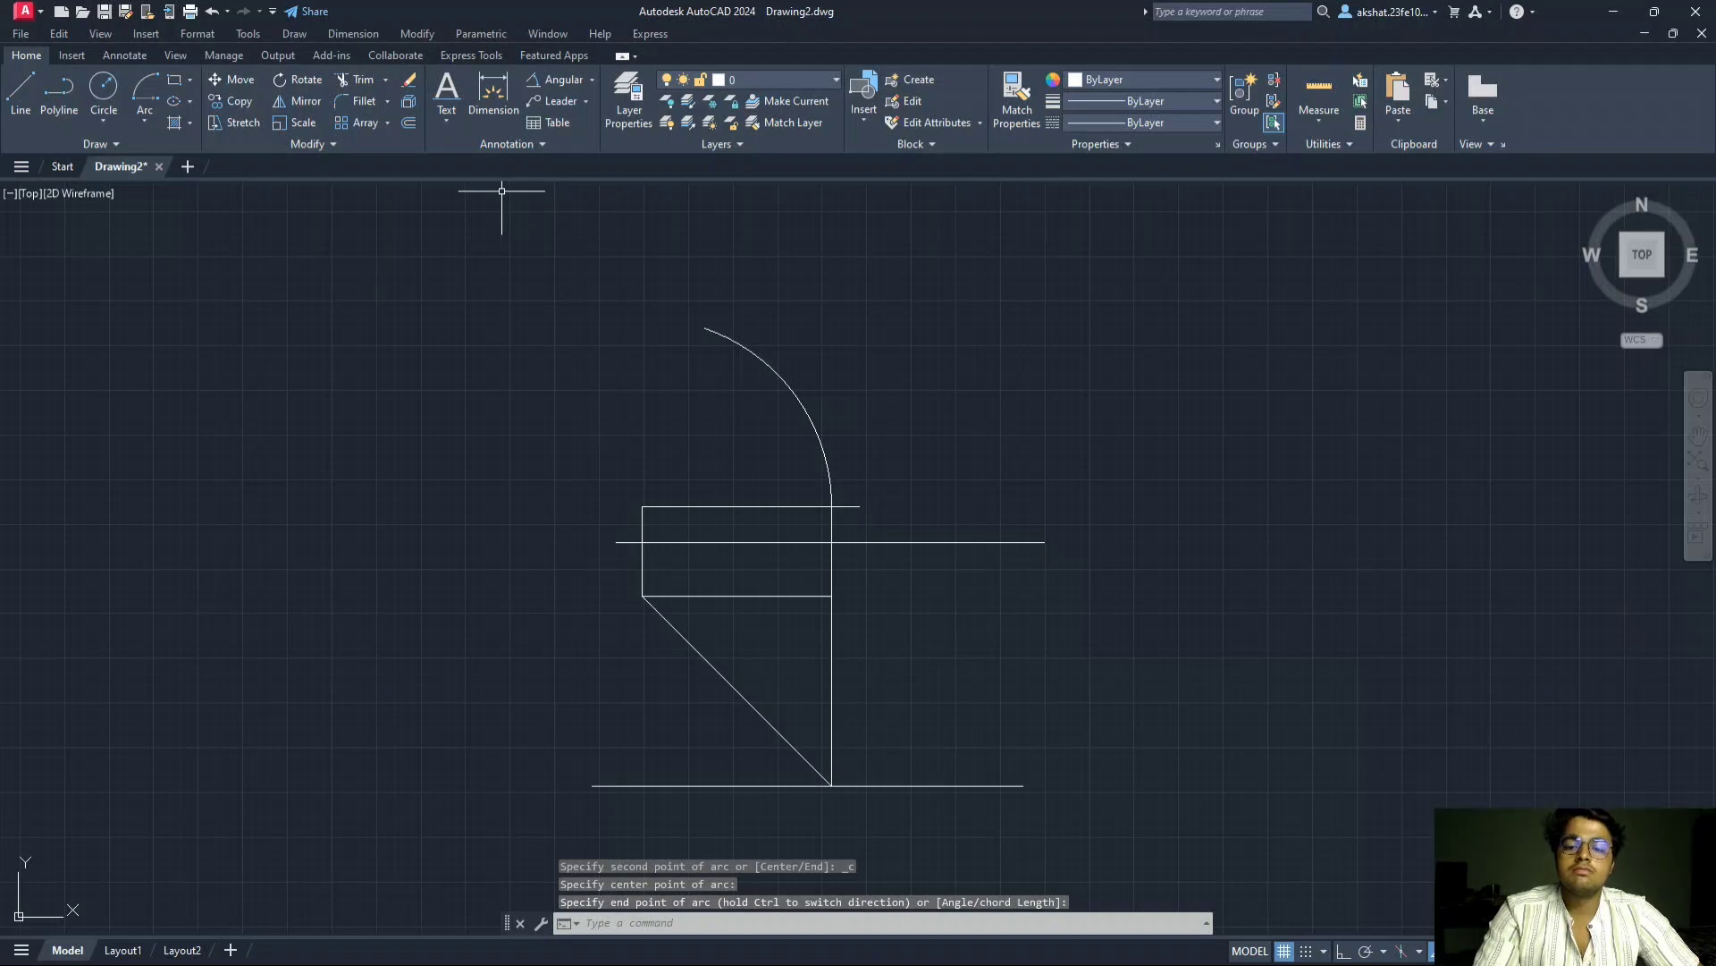
- Check the front-view angle and remaining Problem 8 solution steps in the PDF, and return to AutoCAD
key("alt+Tab")
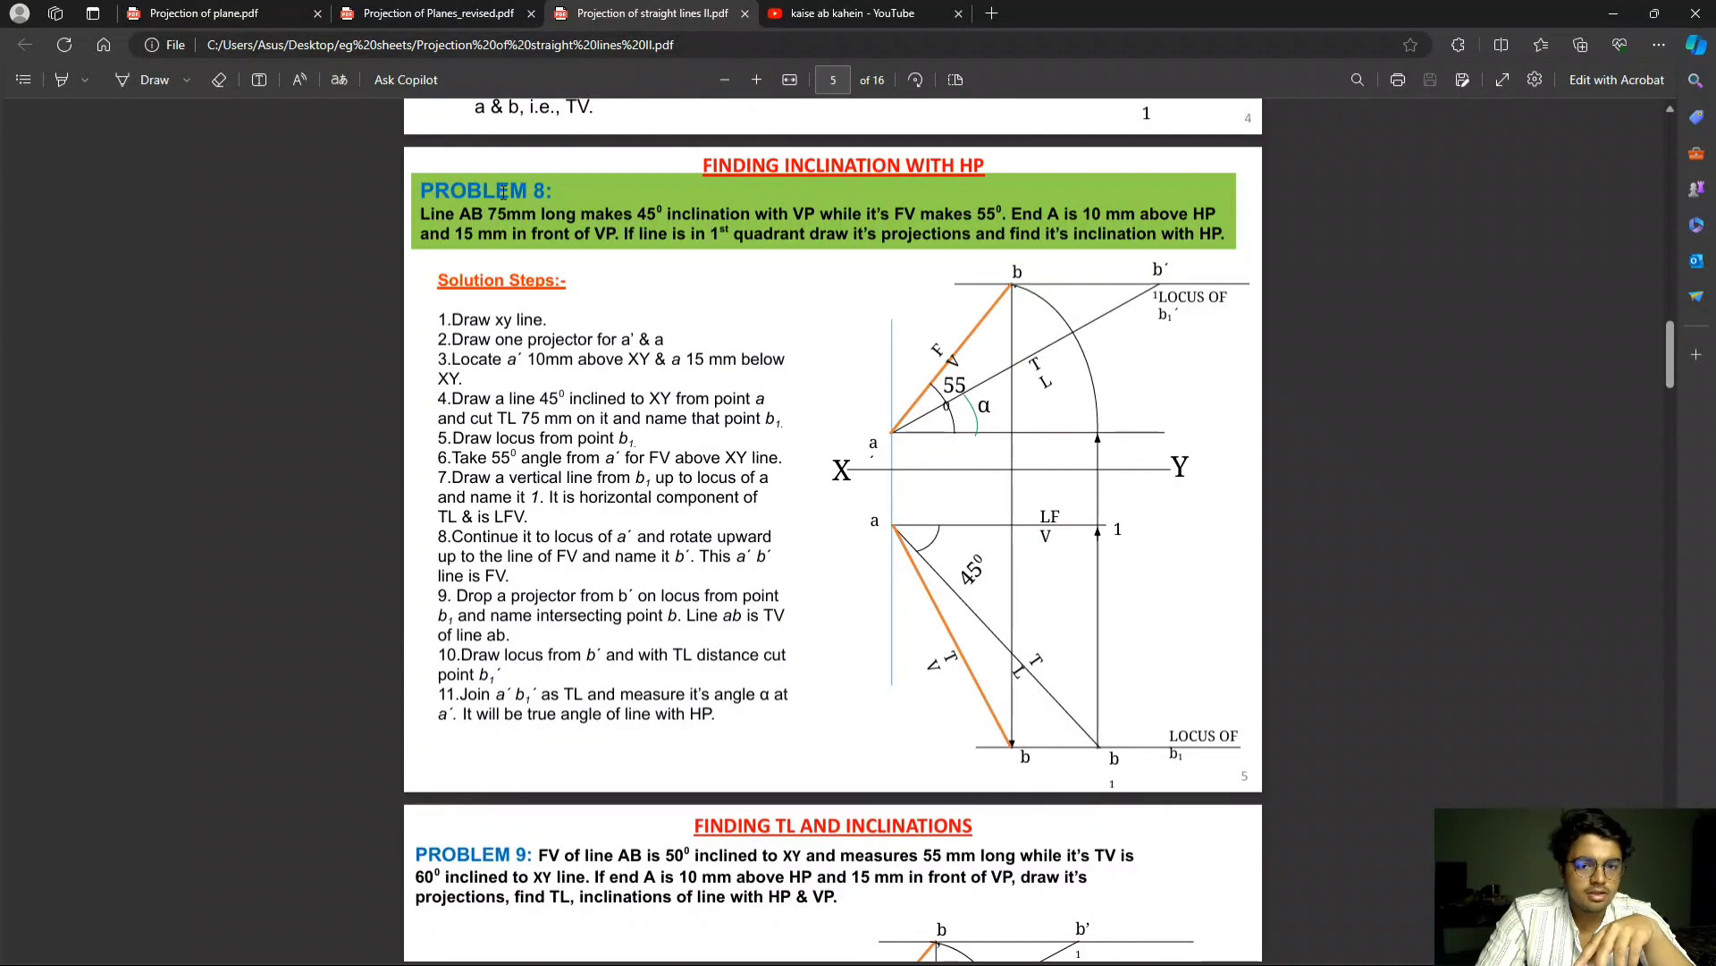
key("alt+Tab")
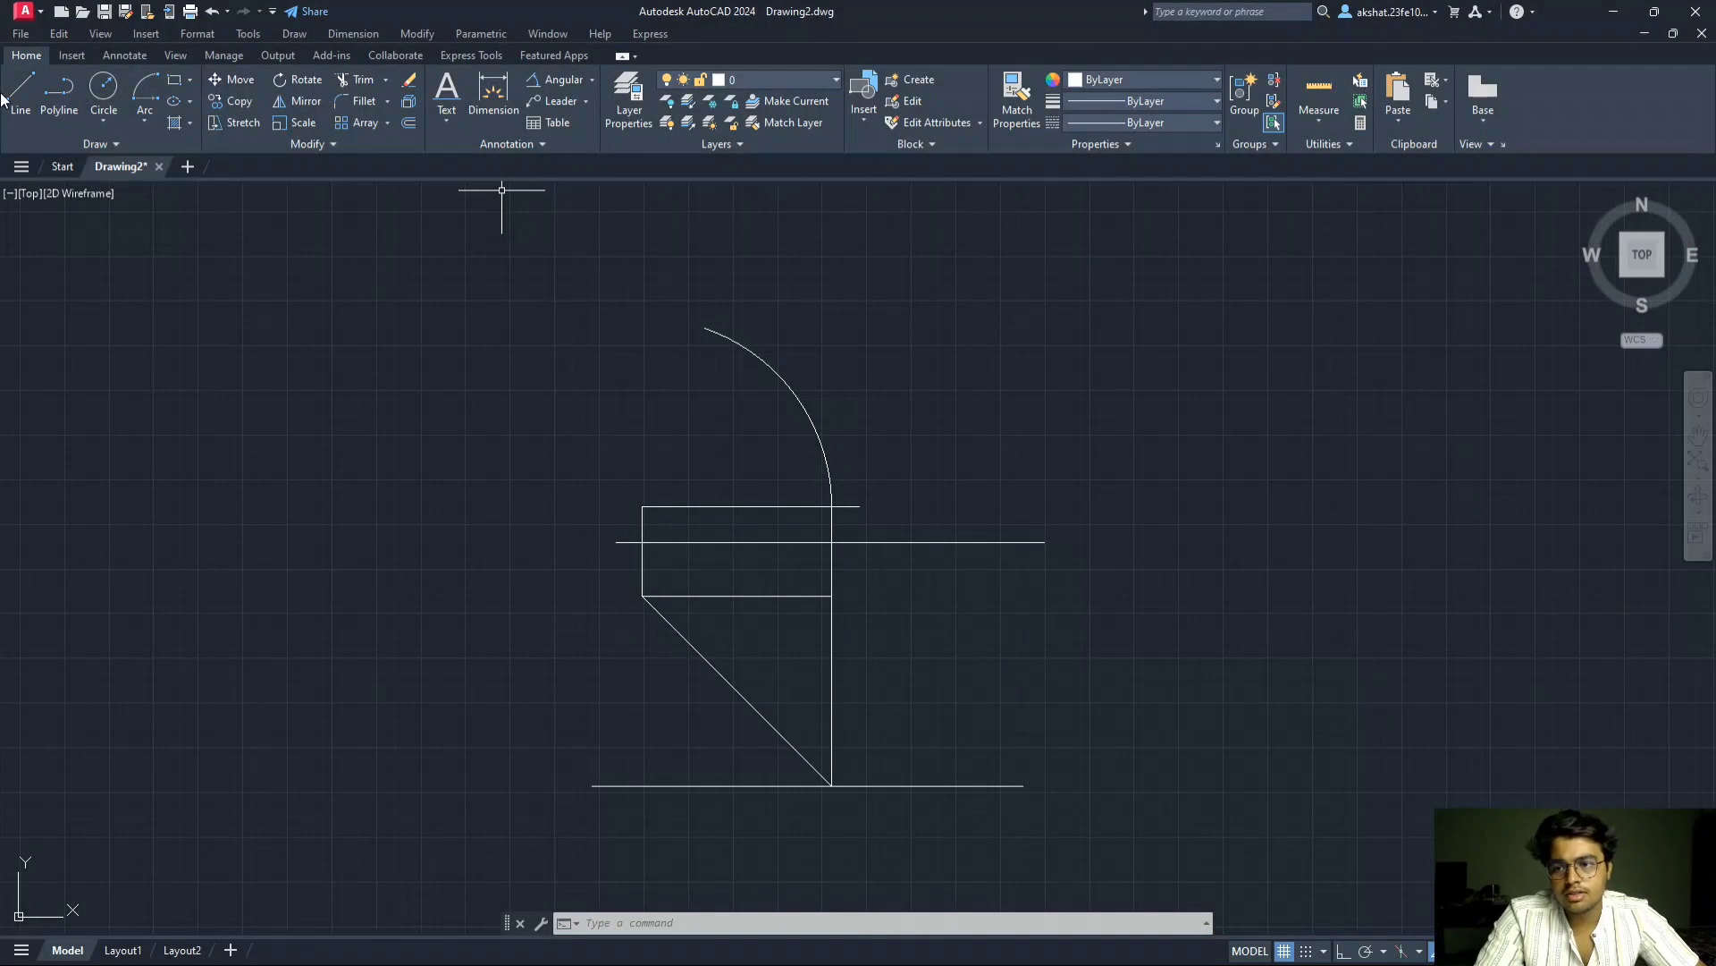
- Draw a line at 55° from the top of end A's projector, extending up past the arc
left_click(8, 97)
left_click(643, 506)
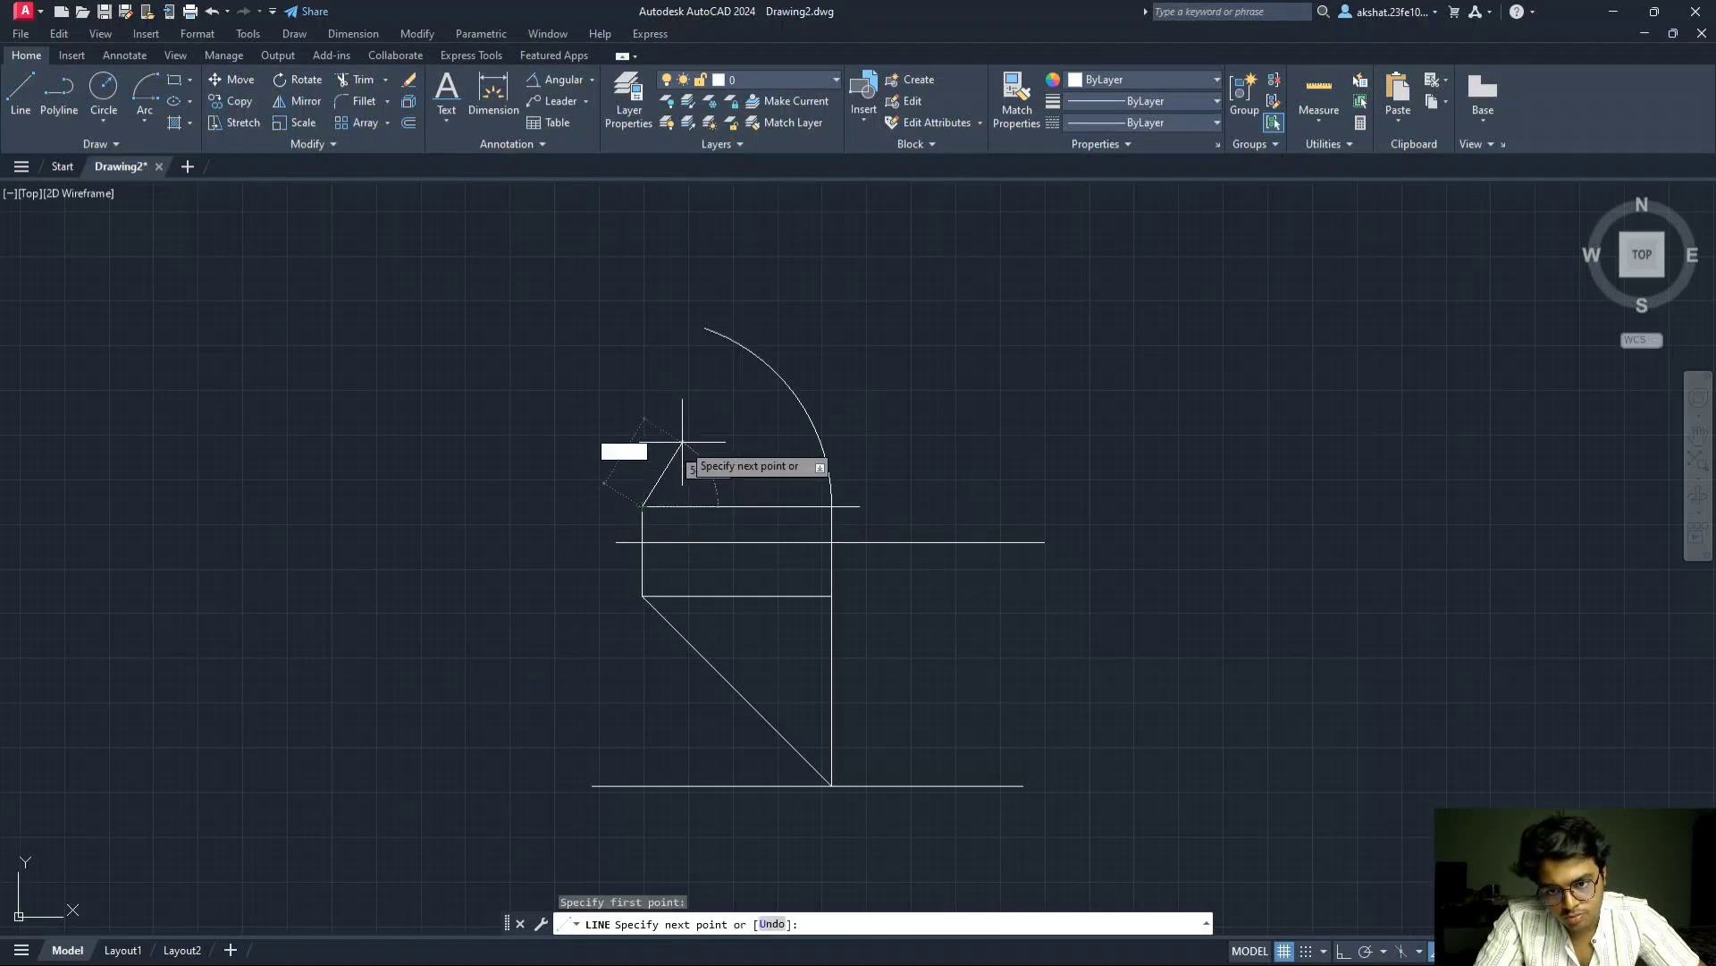
key("Tab")
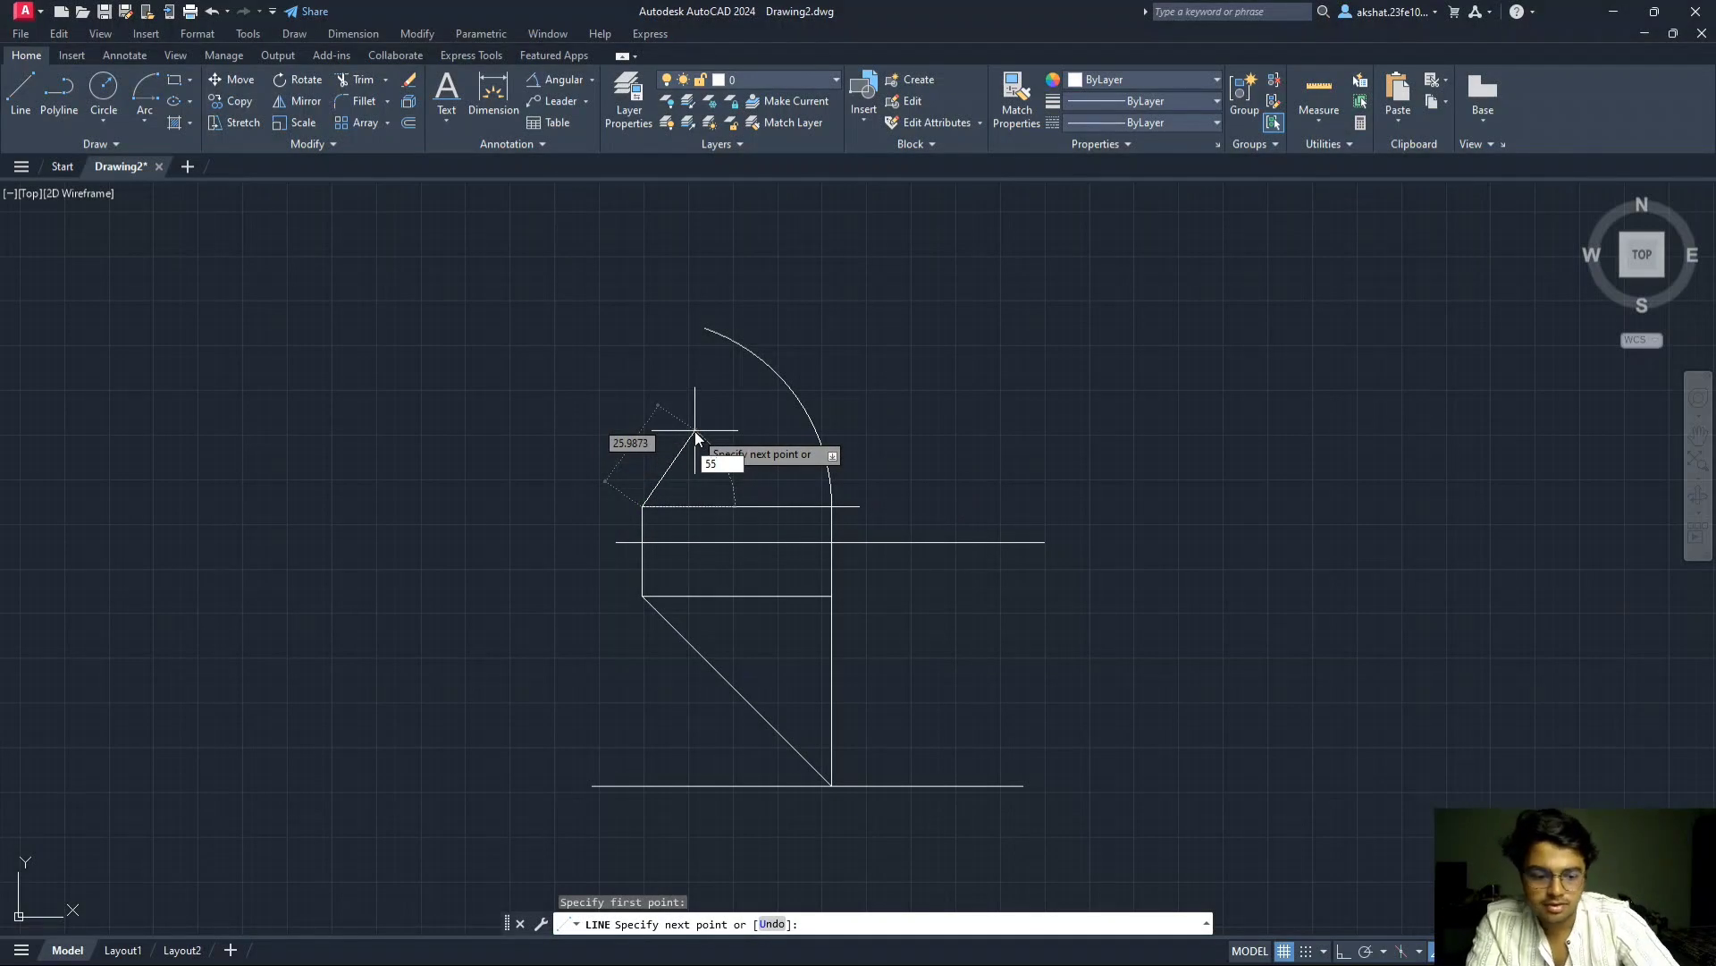
key("Tab")
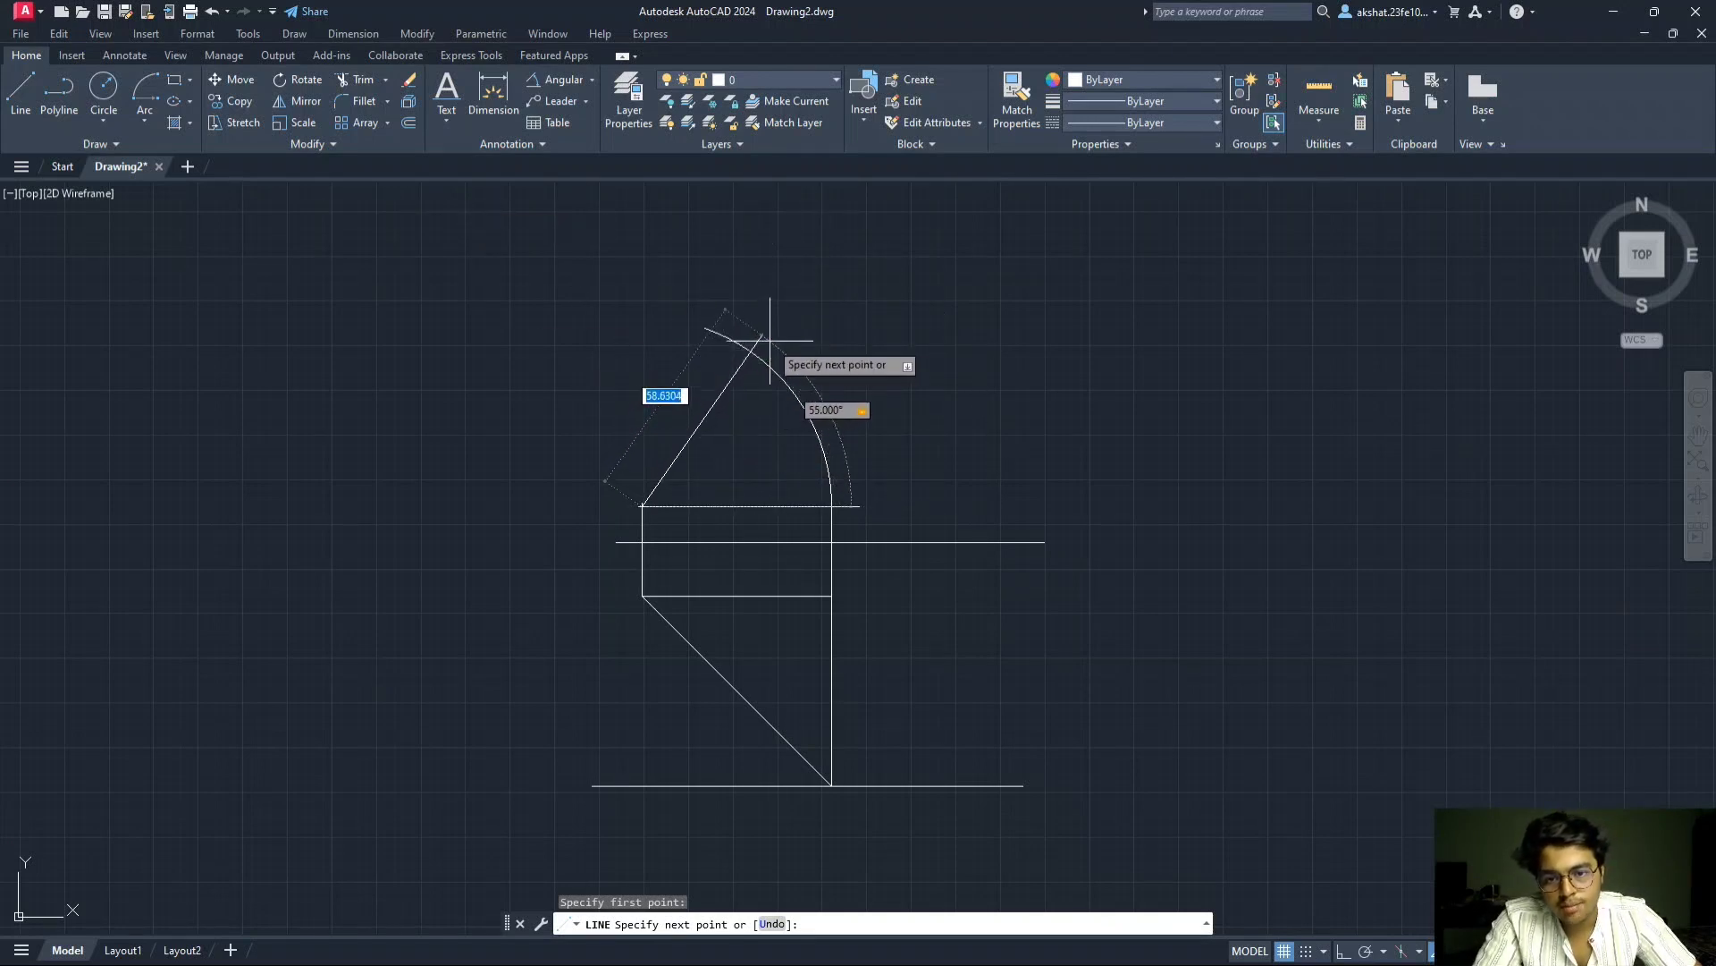
left_click(799, 300)
key("Escape")
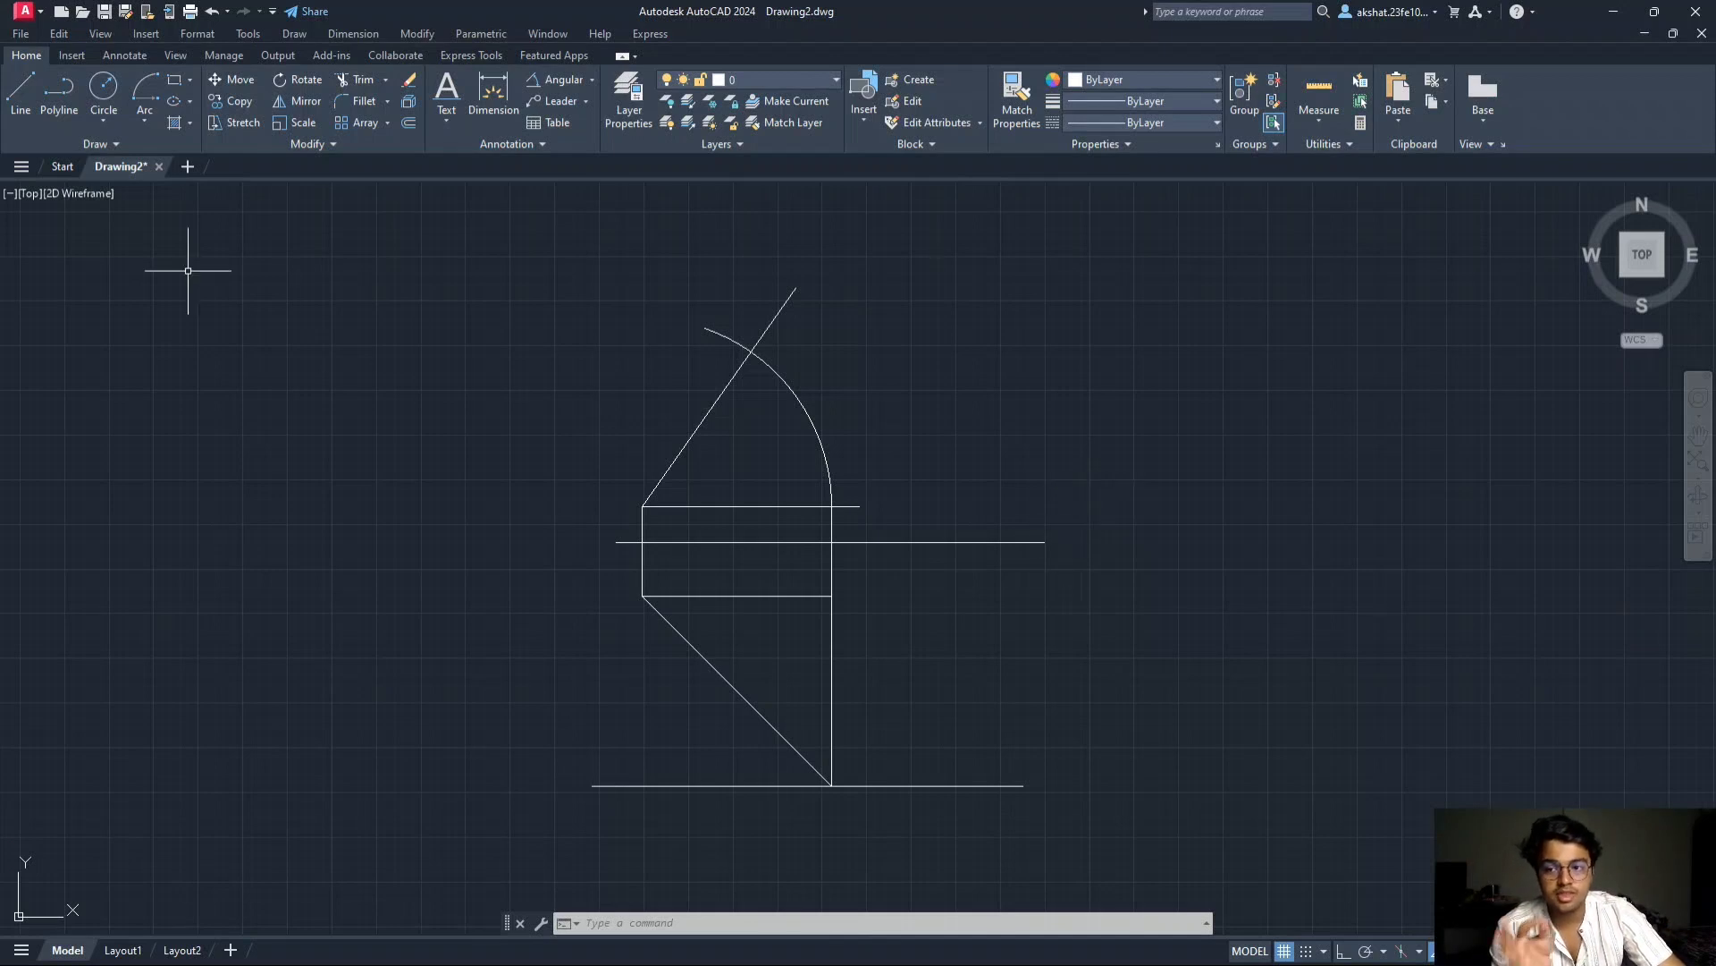
- Draw a horizontal locus line extending both ways through the intersection of the 55° line and the arc
left_click(21, 90)
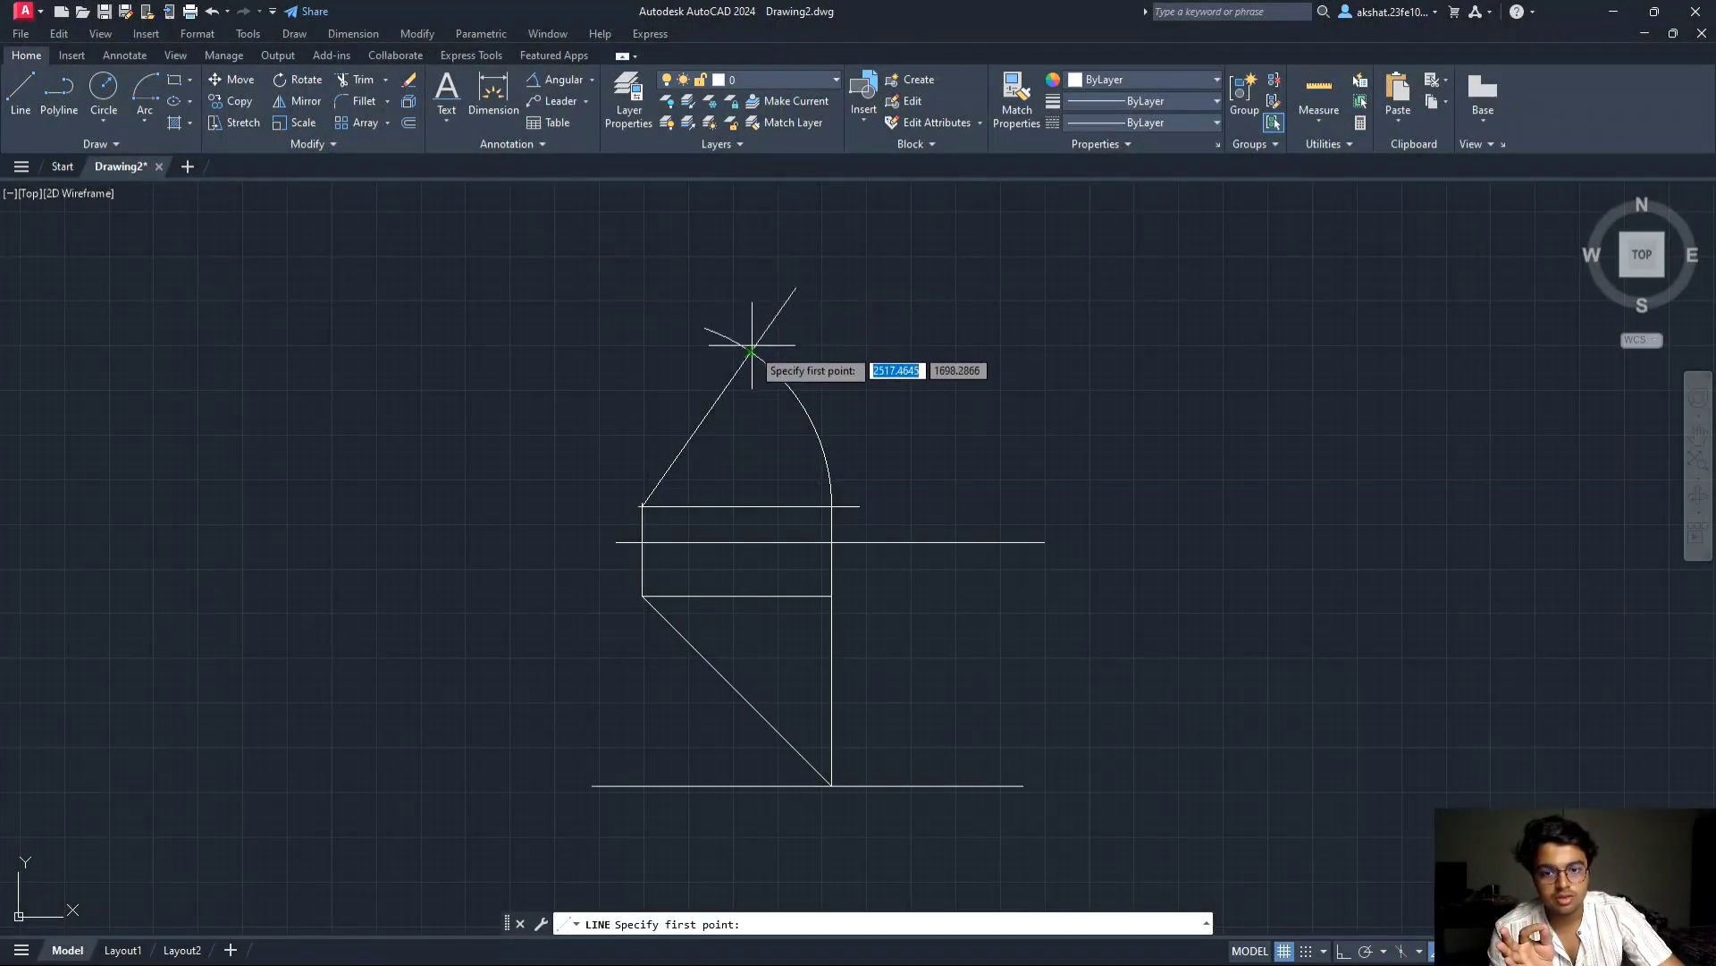
left_click(751, 351)
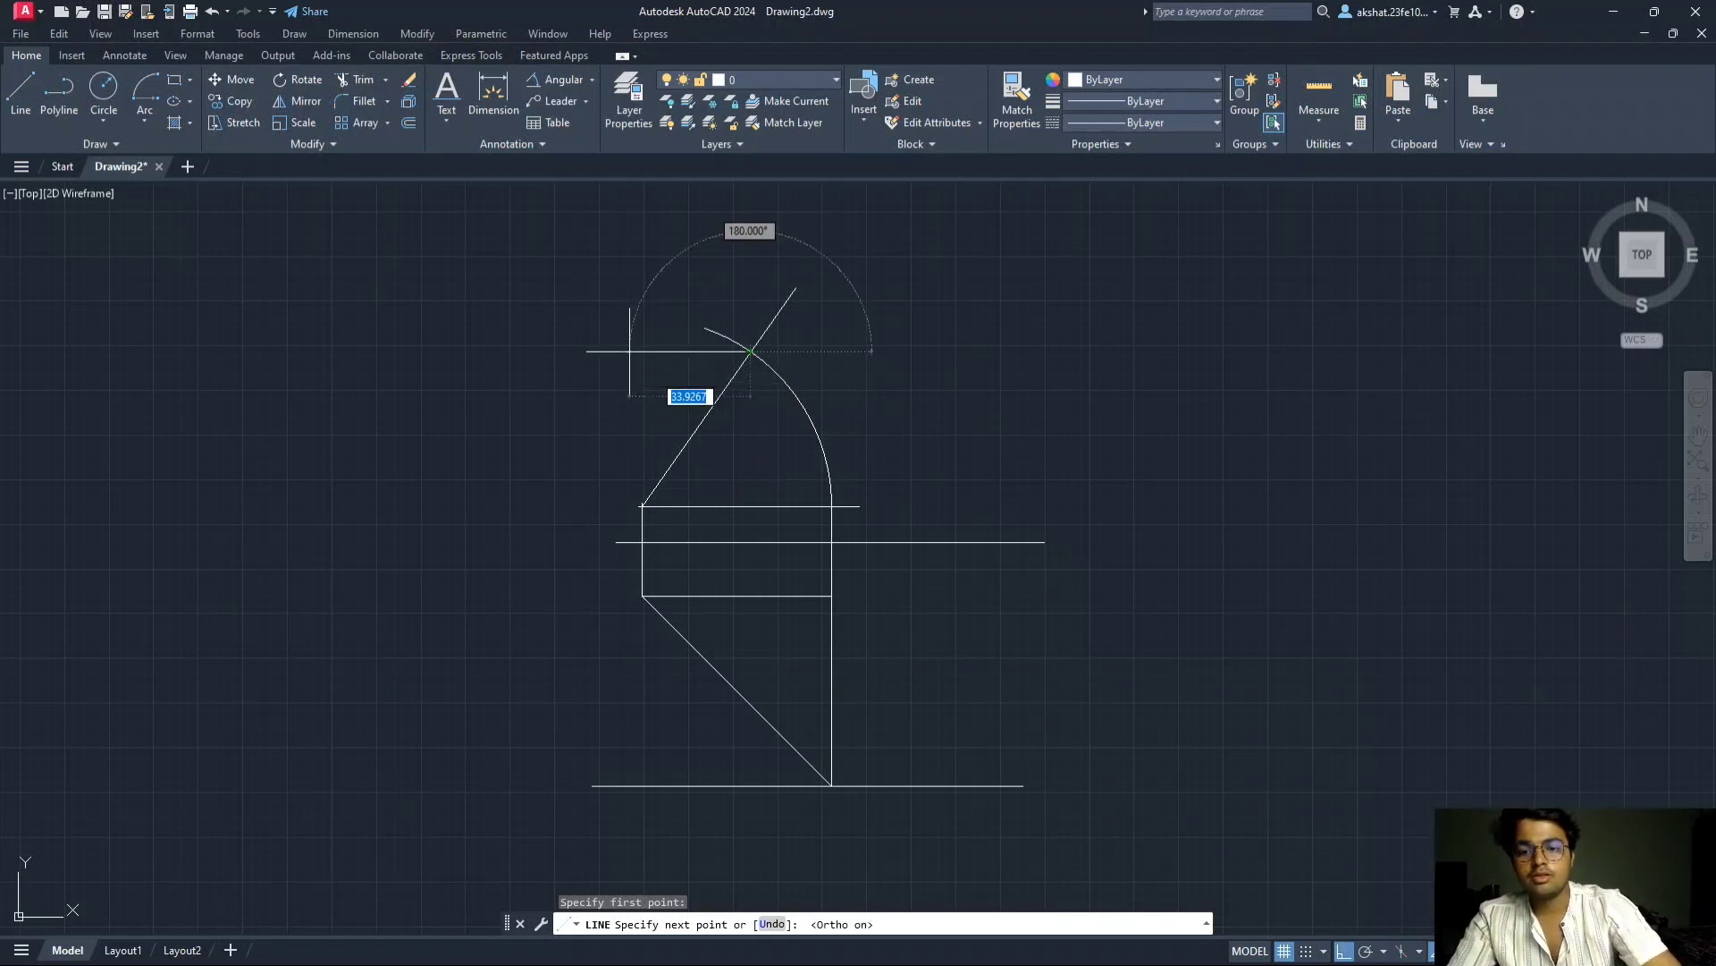
key("F8")
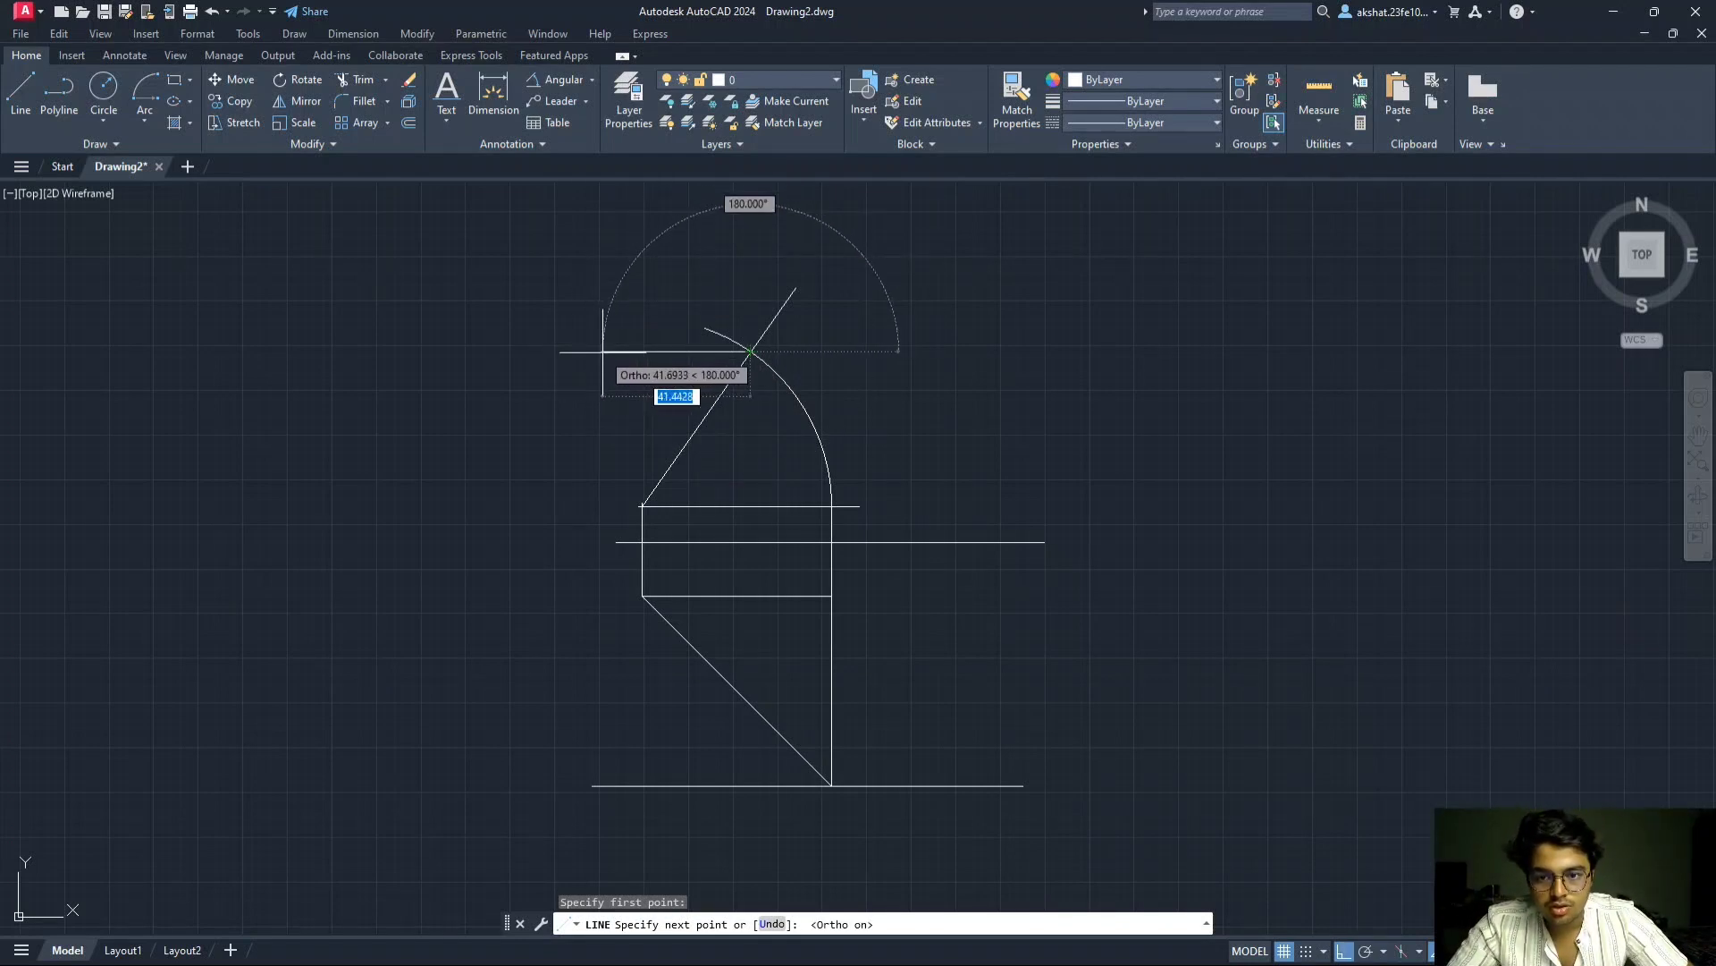
left_click(601, 351)
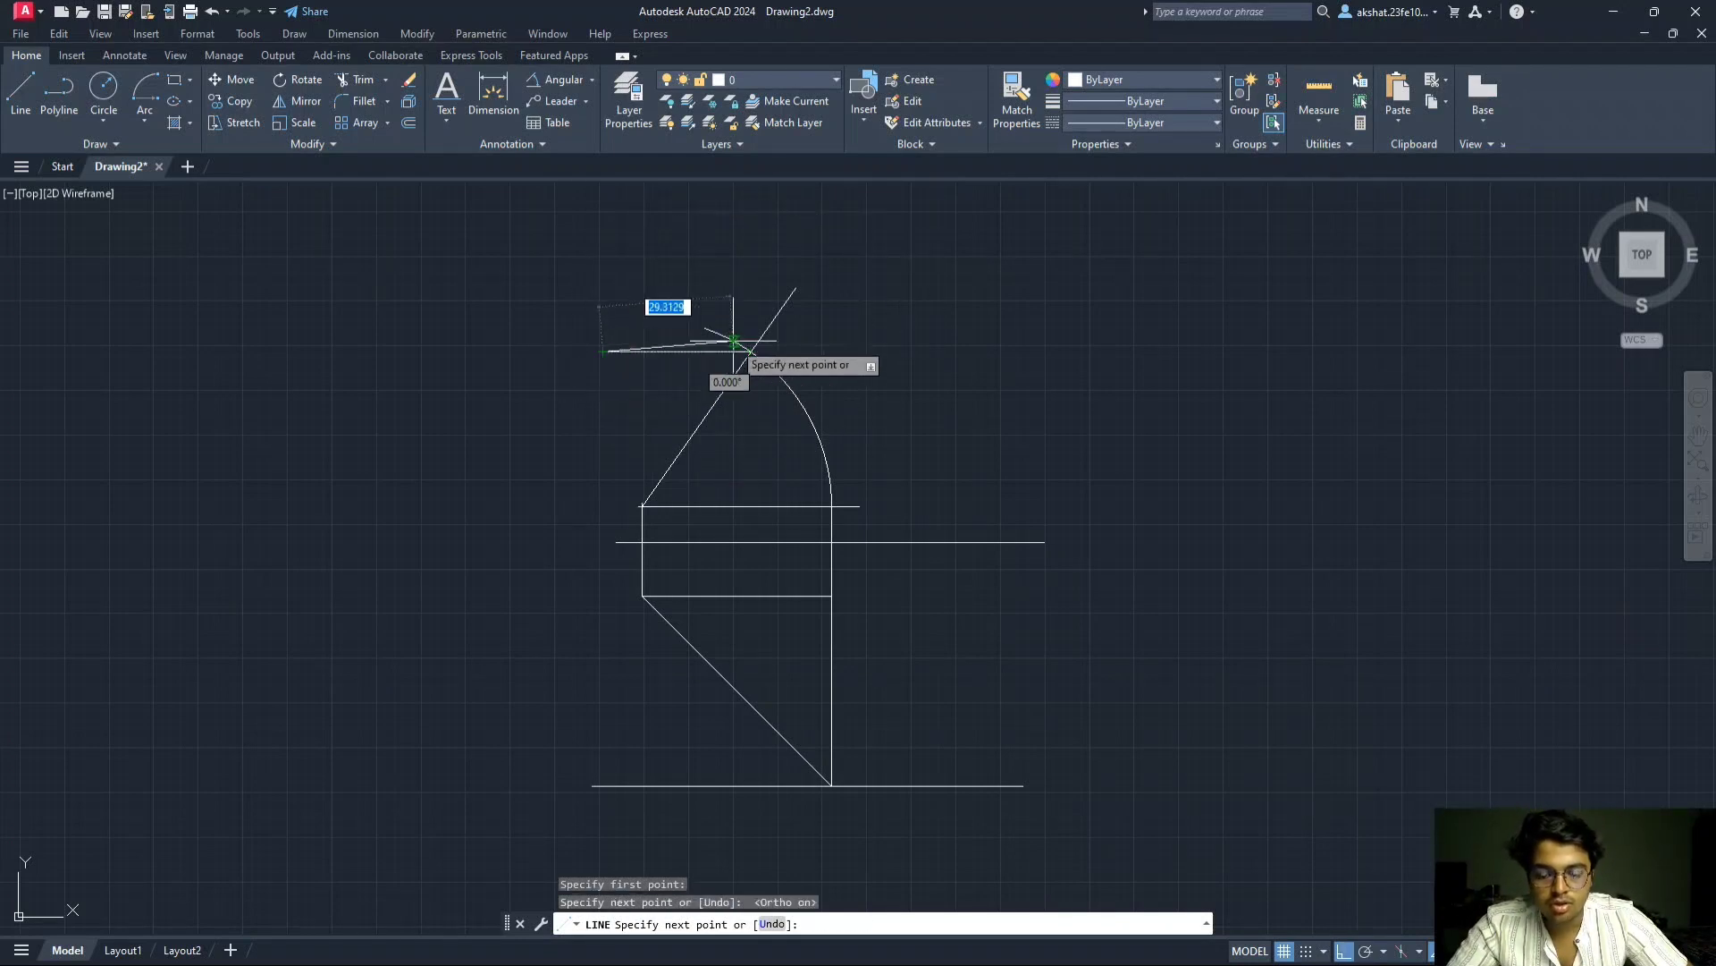
left_click(950, 351)
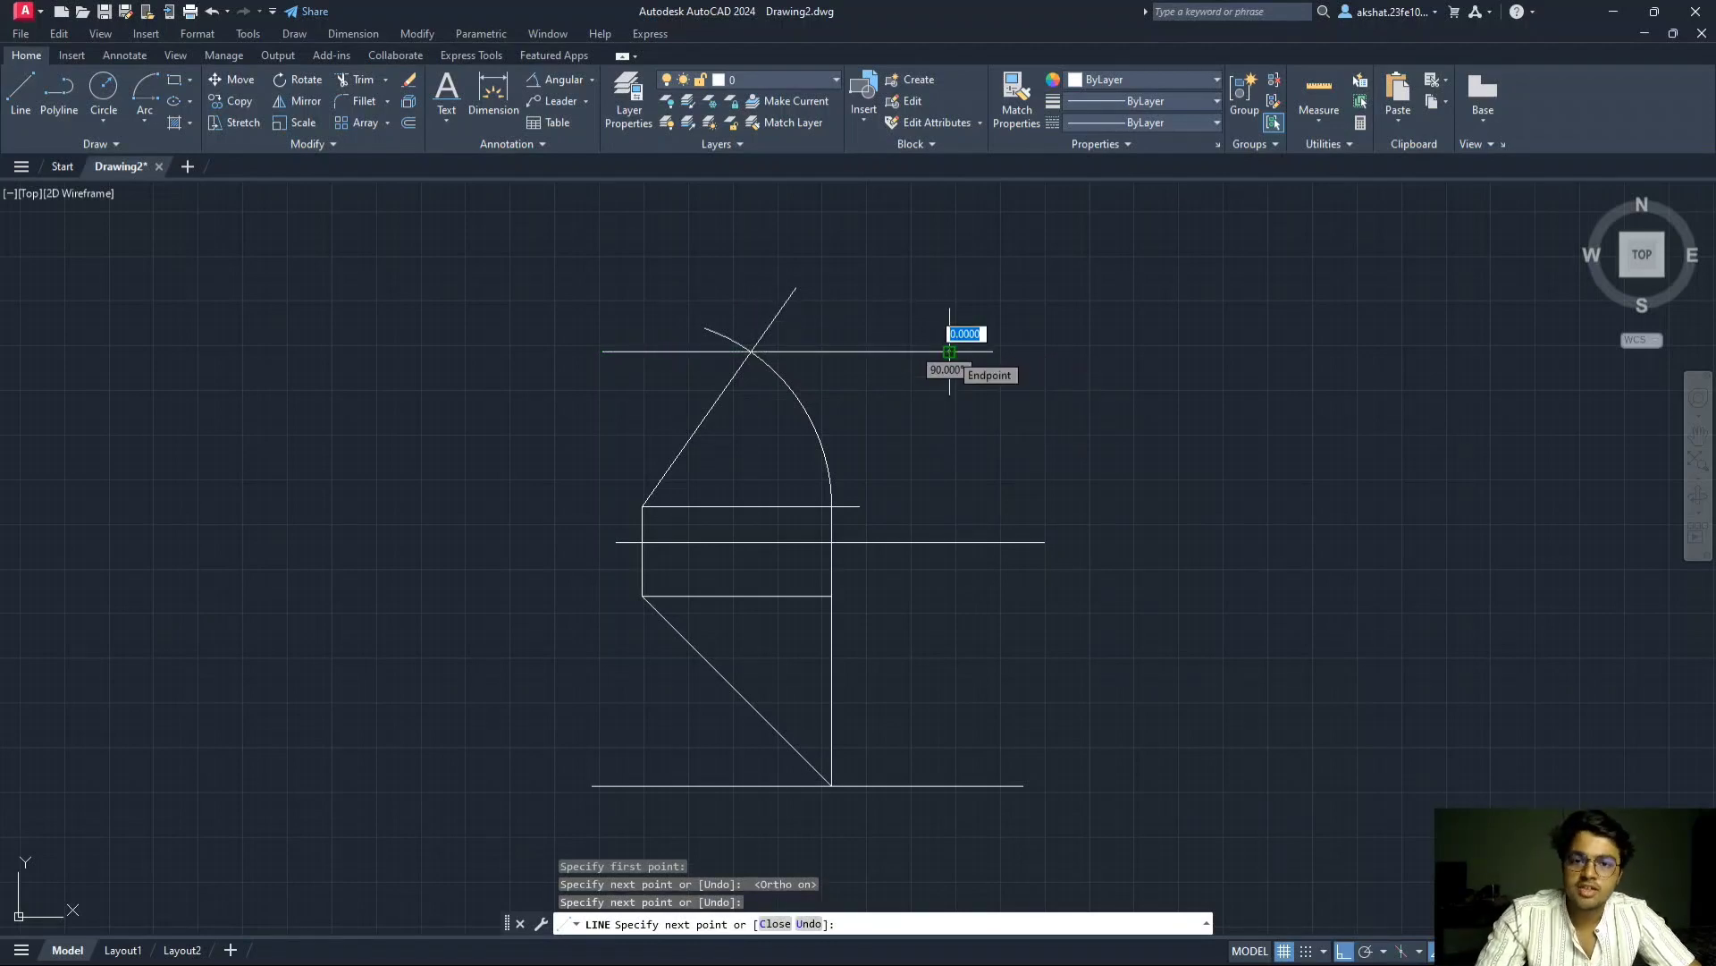
key("Escape")
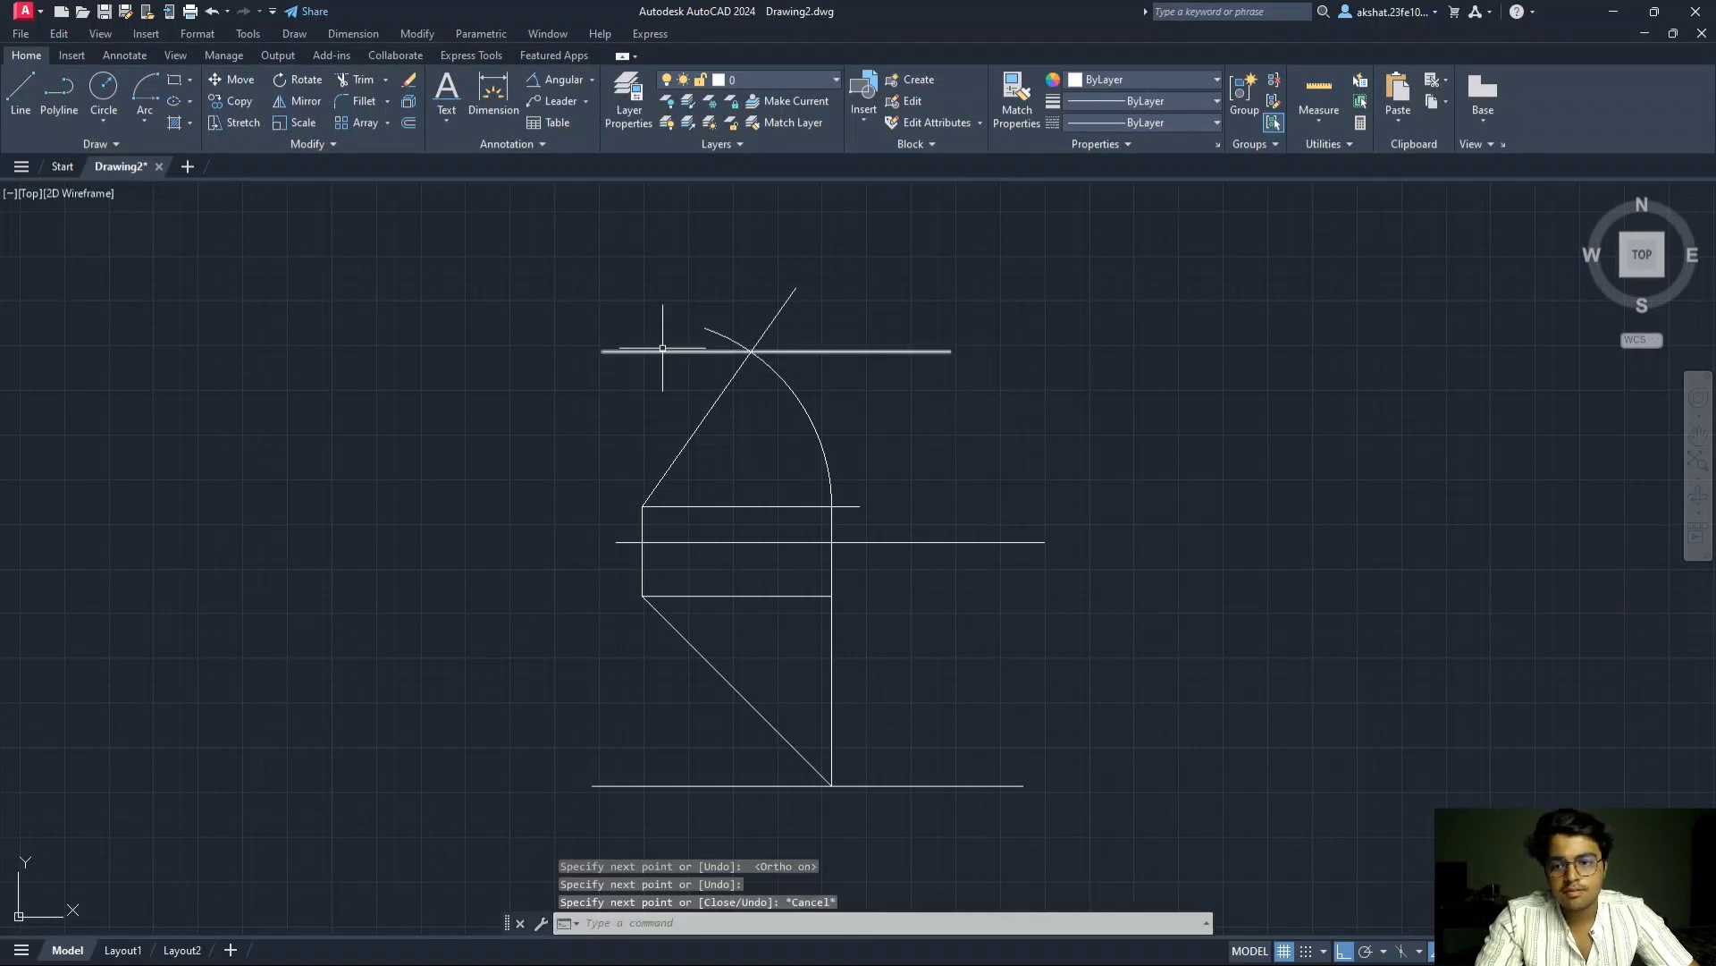
- Draw a vertical projector from the arc intersection down to the lower locus line, and join its foot to the lower end of end A's projector
left_click(22, 97)
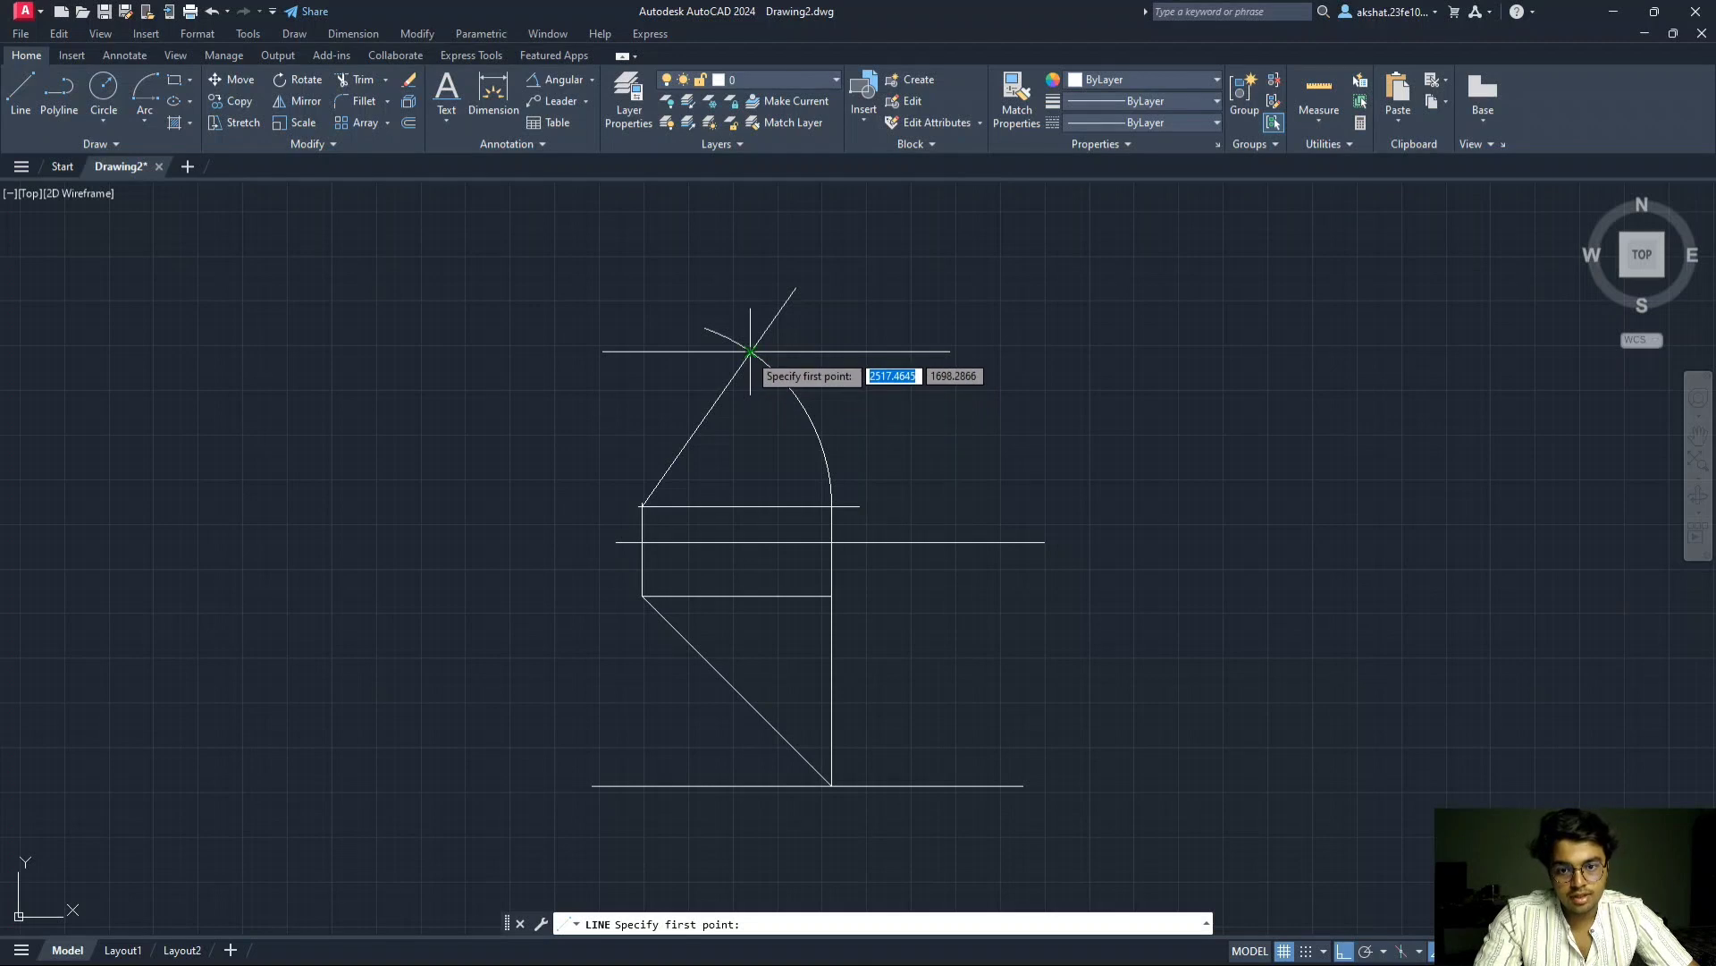
left_click(751, 352)
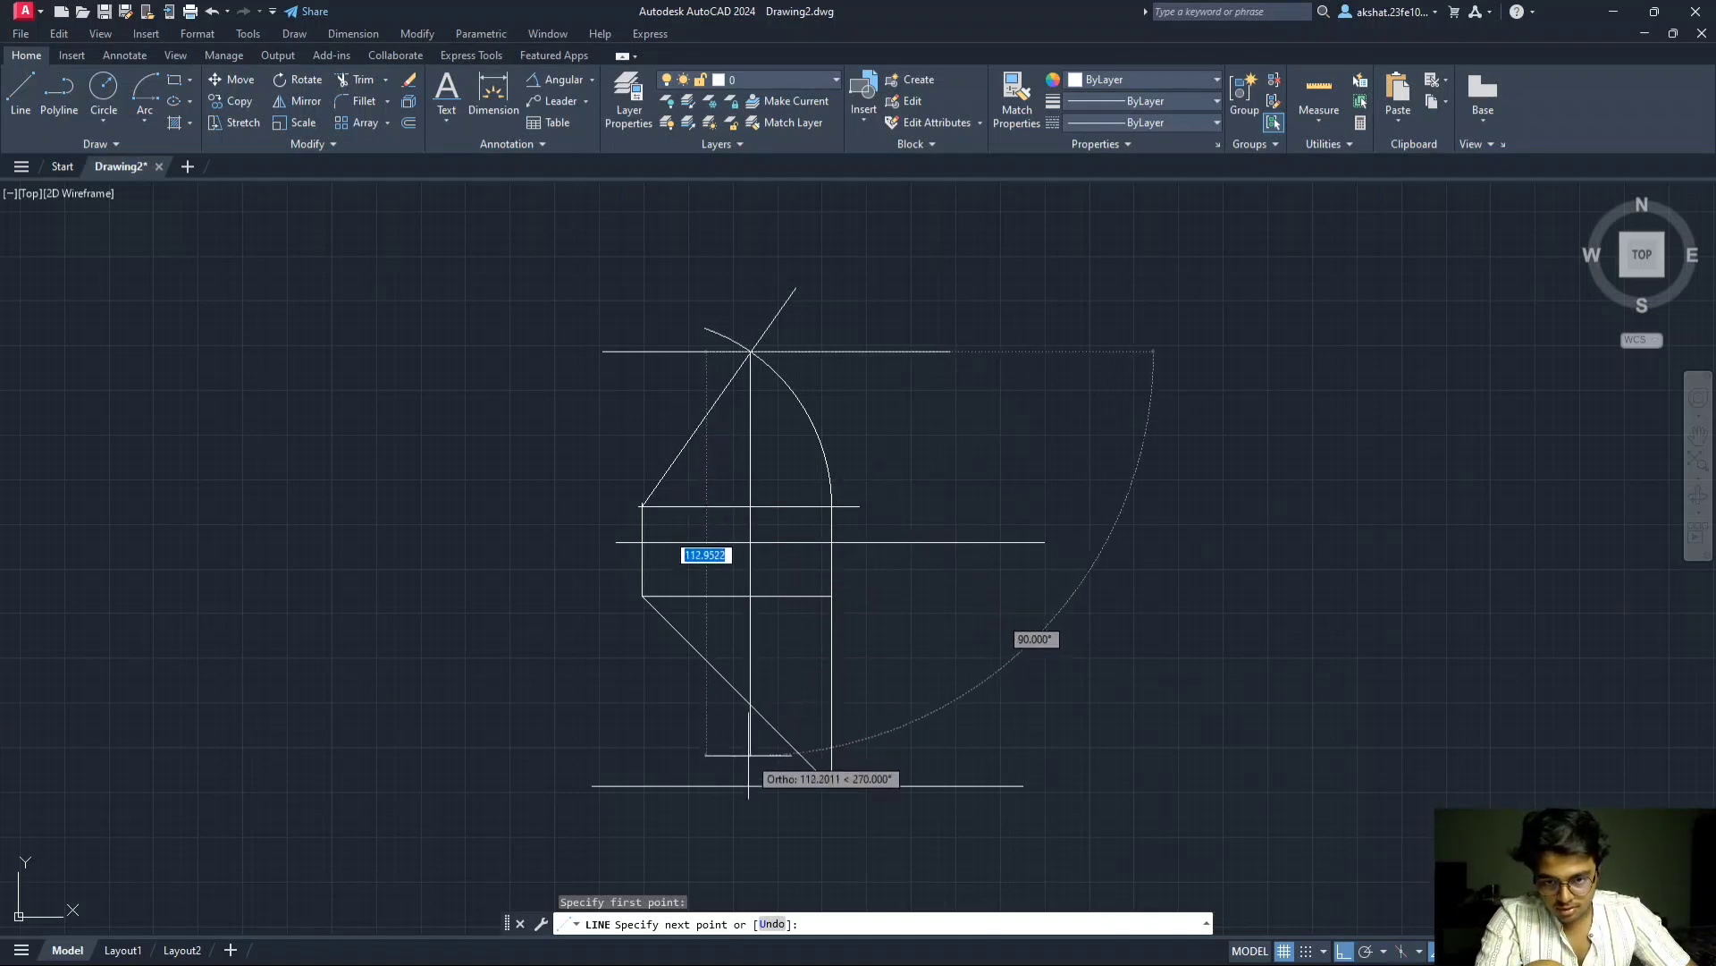
left_click(749, 786)
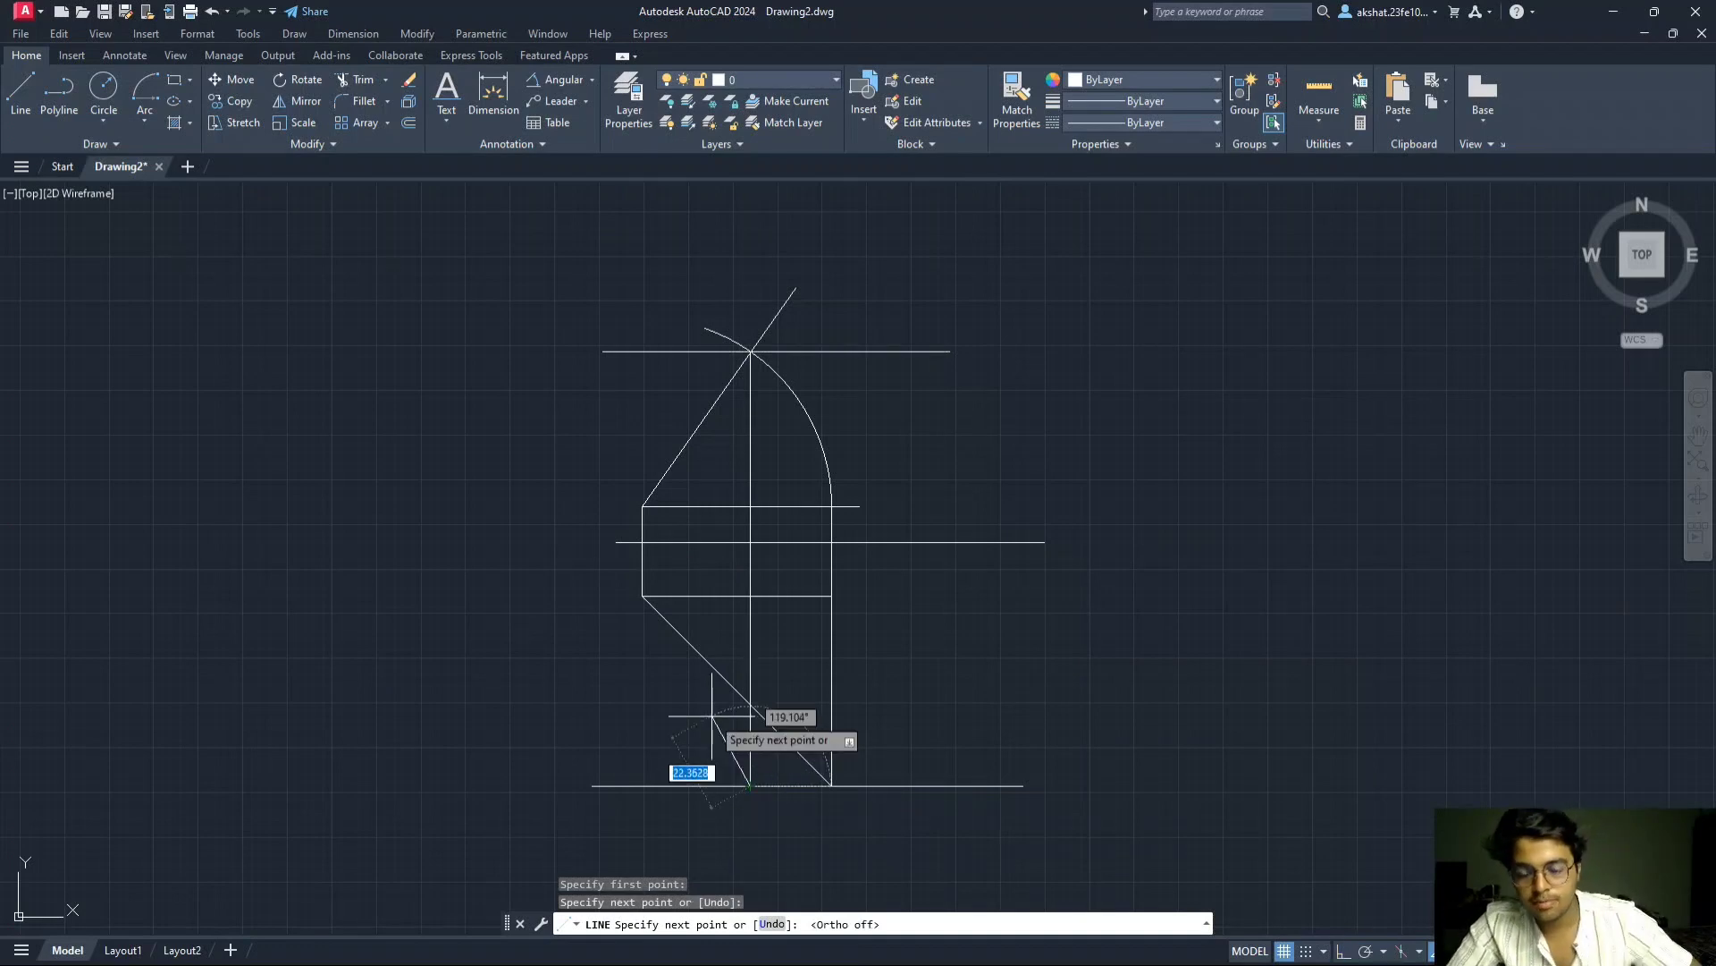
key("F8")
left_click(643, 596)
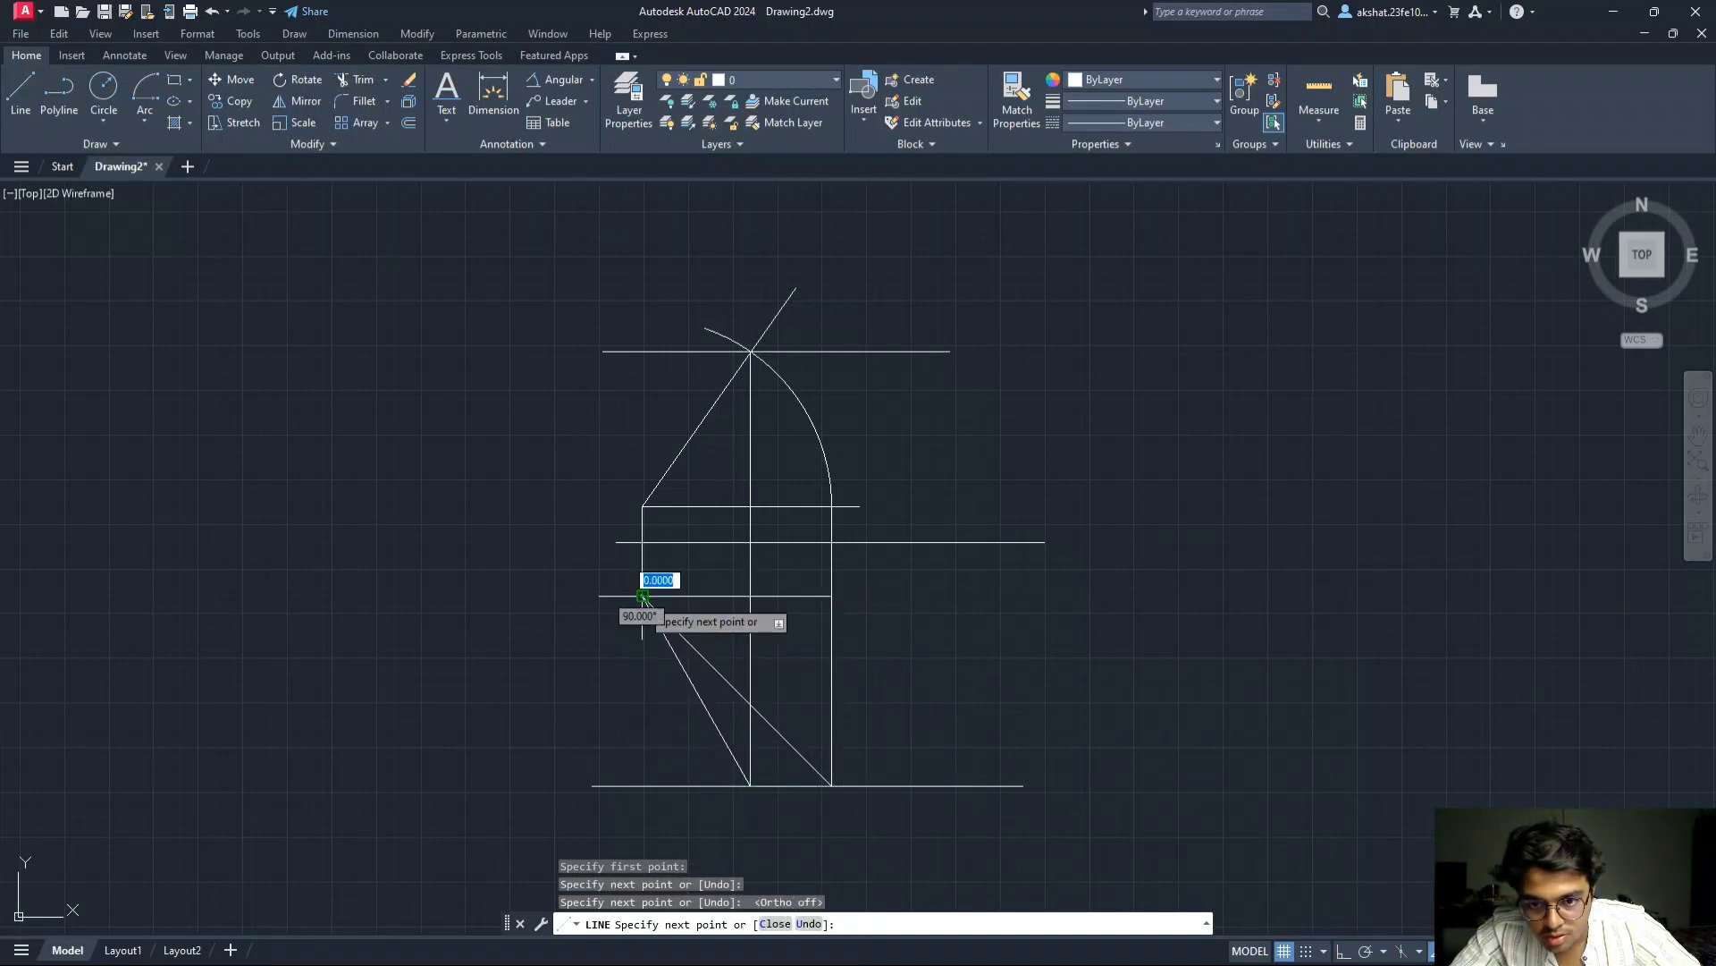
key("Escape")
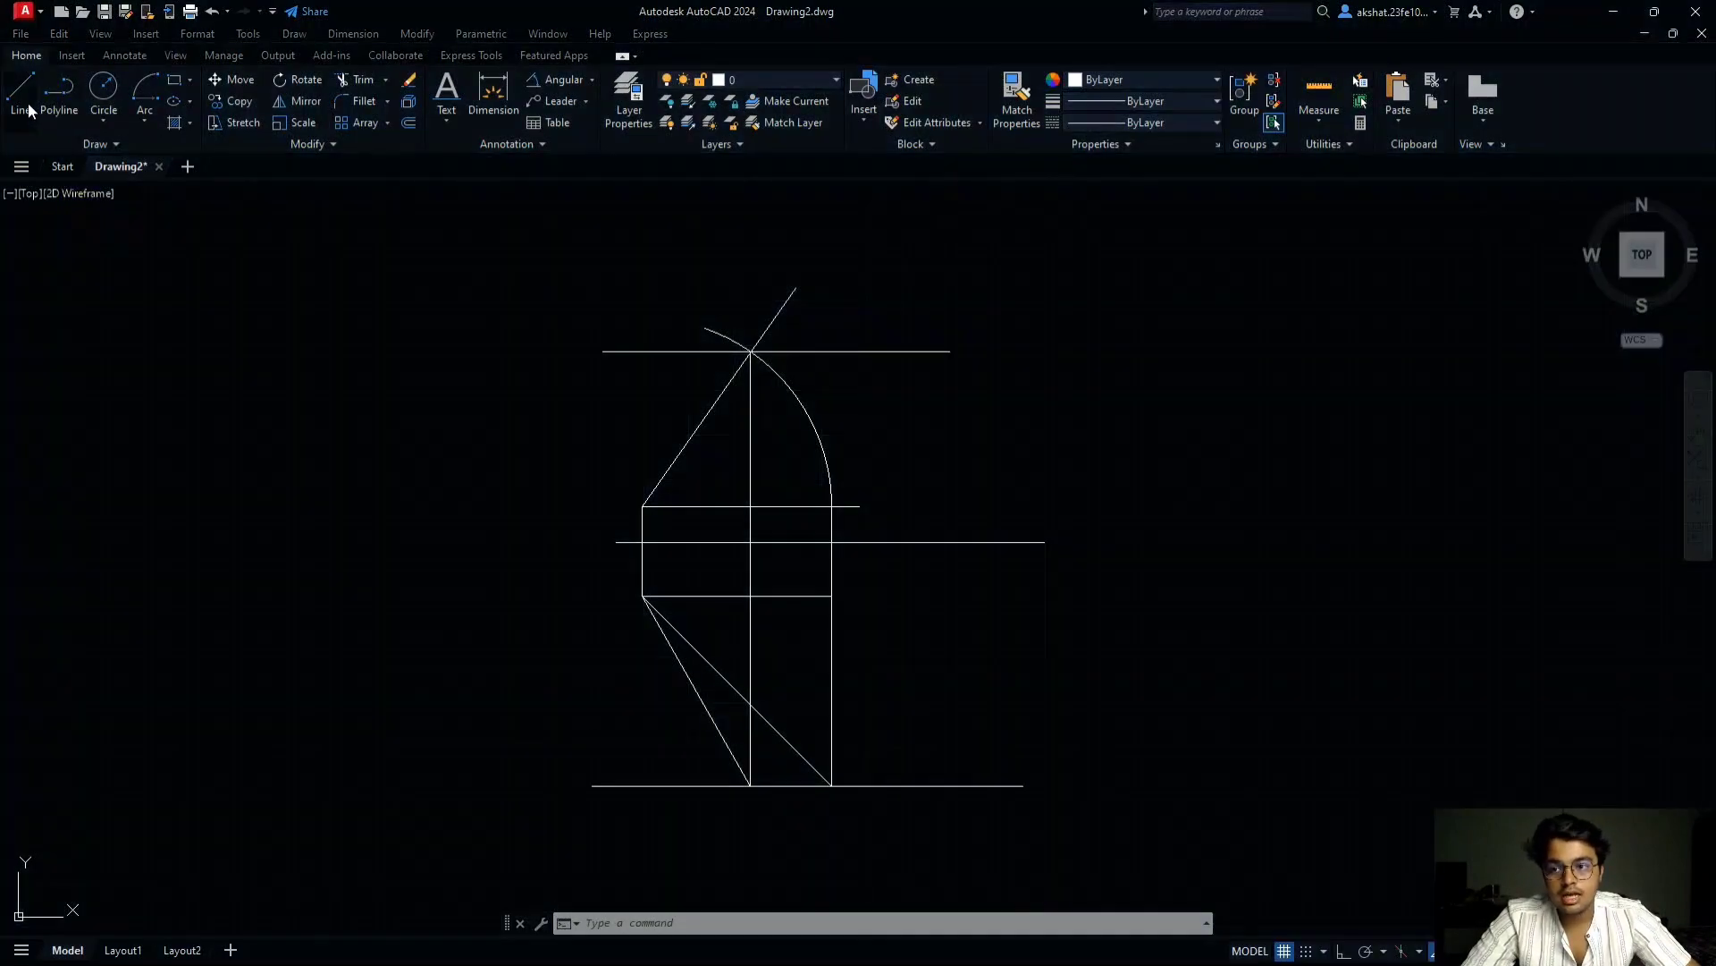
left_click(27, 106)
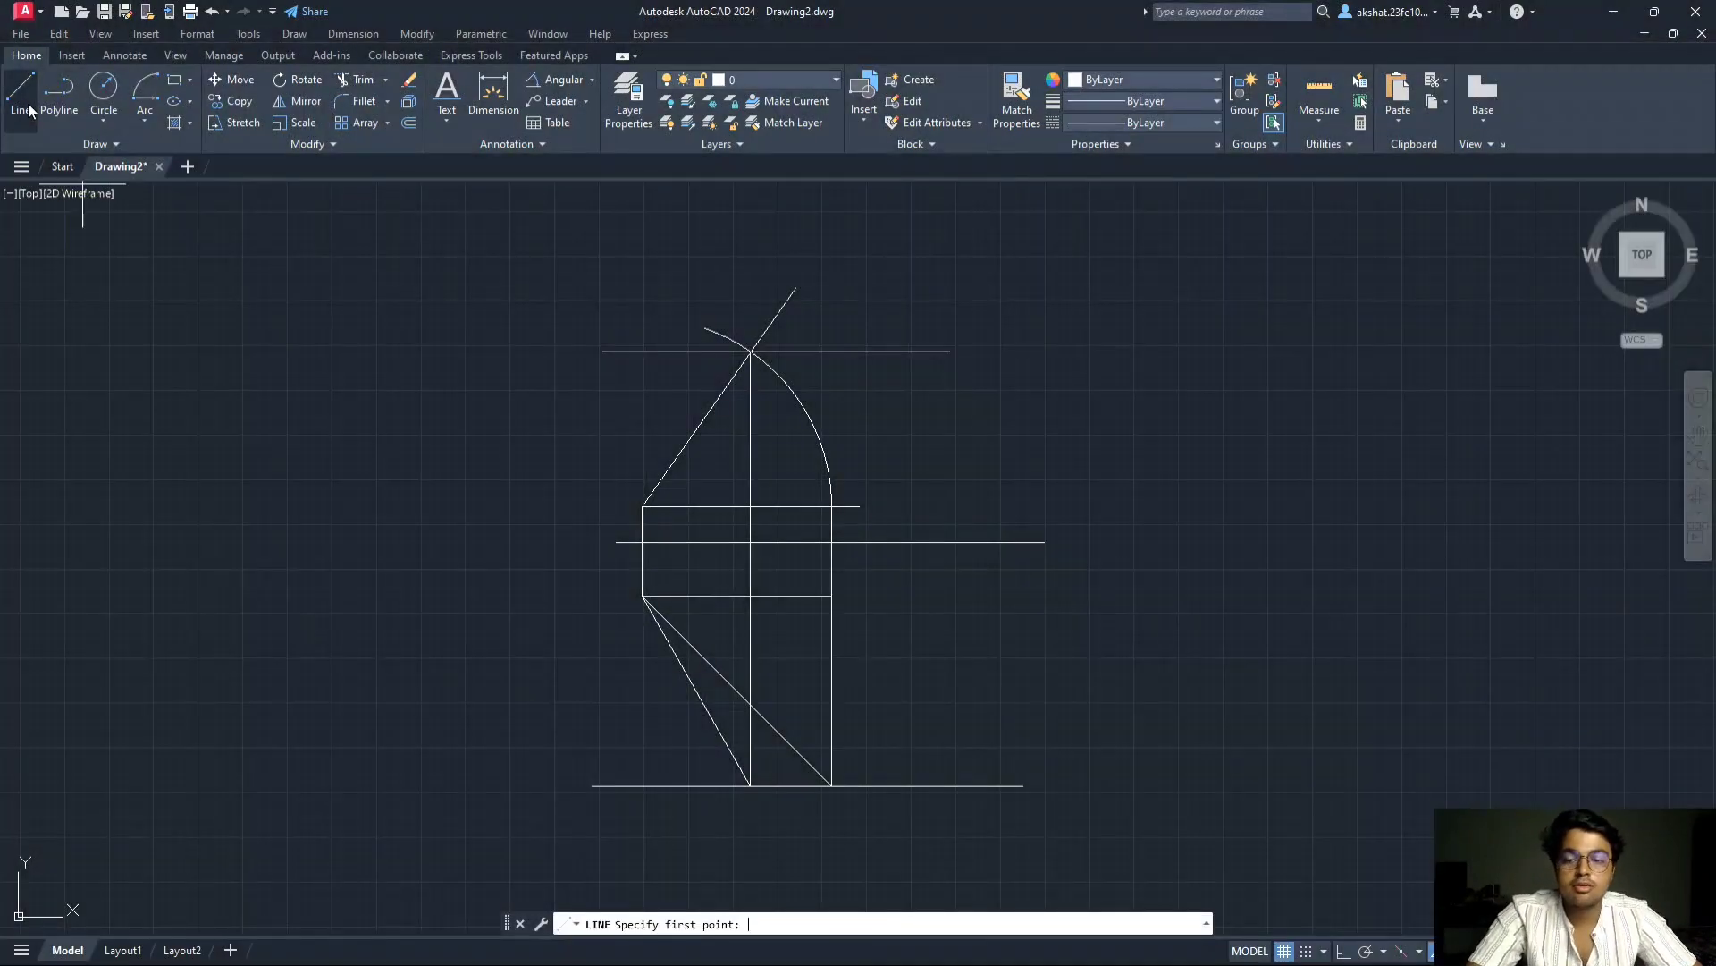
key("alt+Tab")
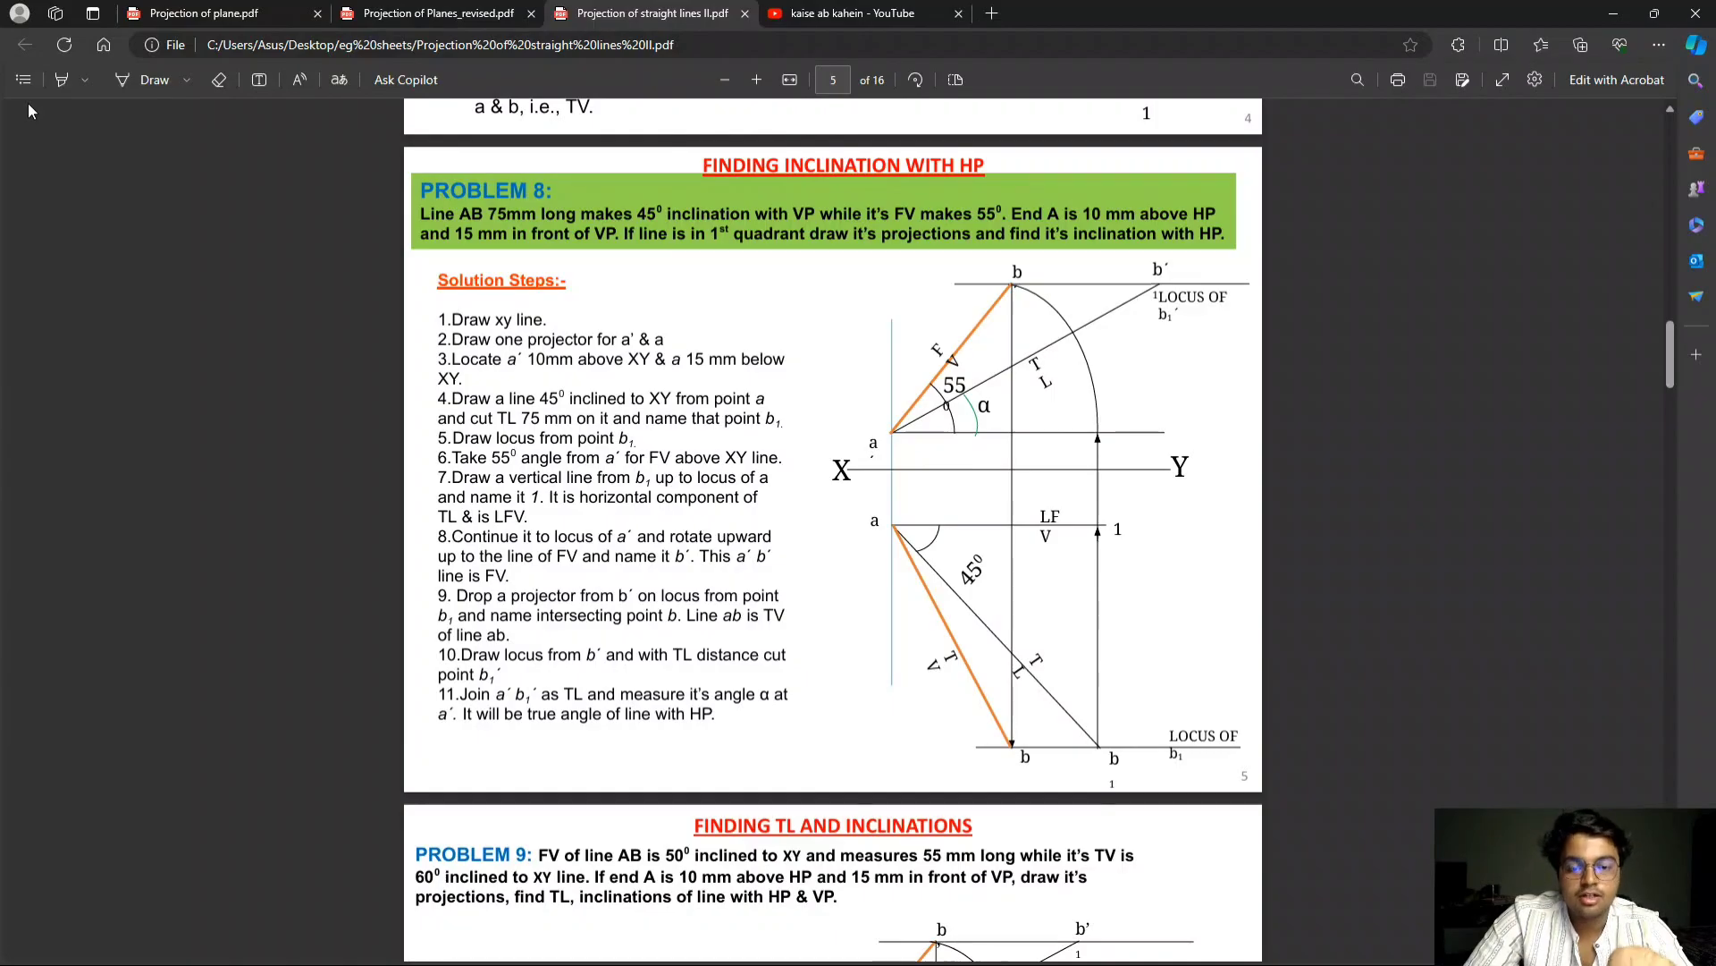
key("alt+Tab")
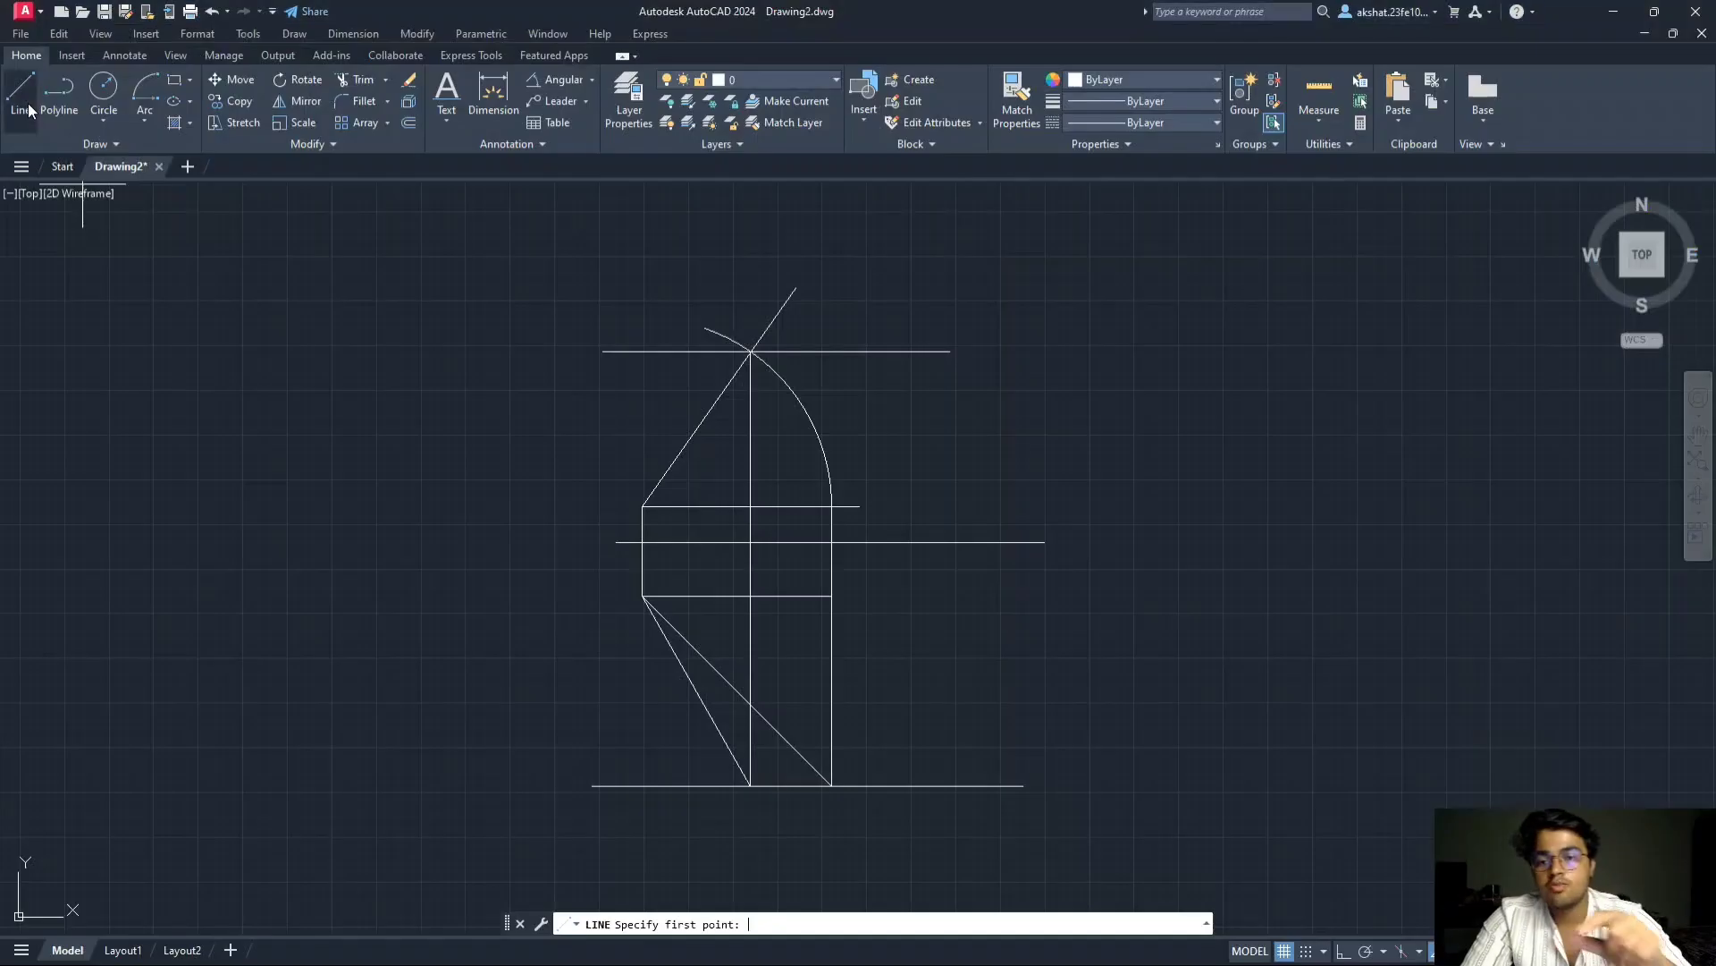
left_click(654, 492)
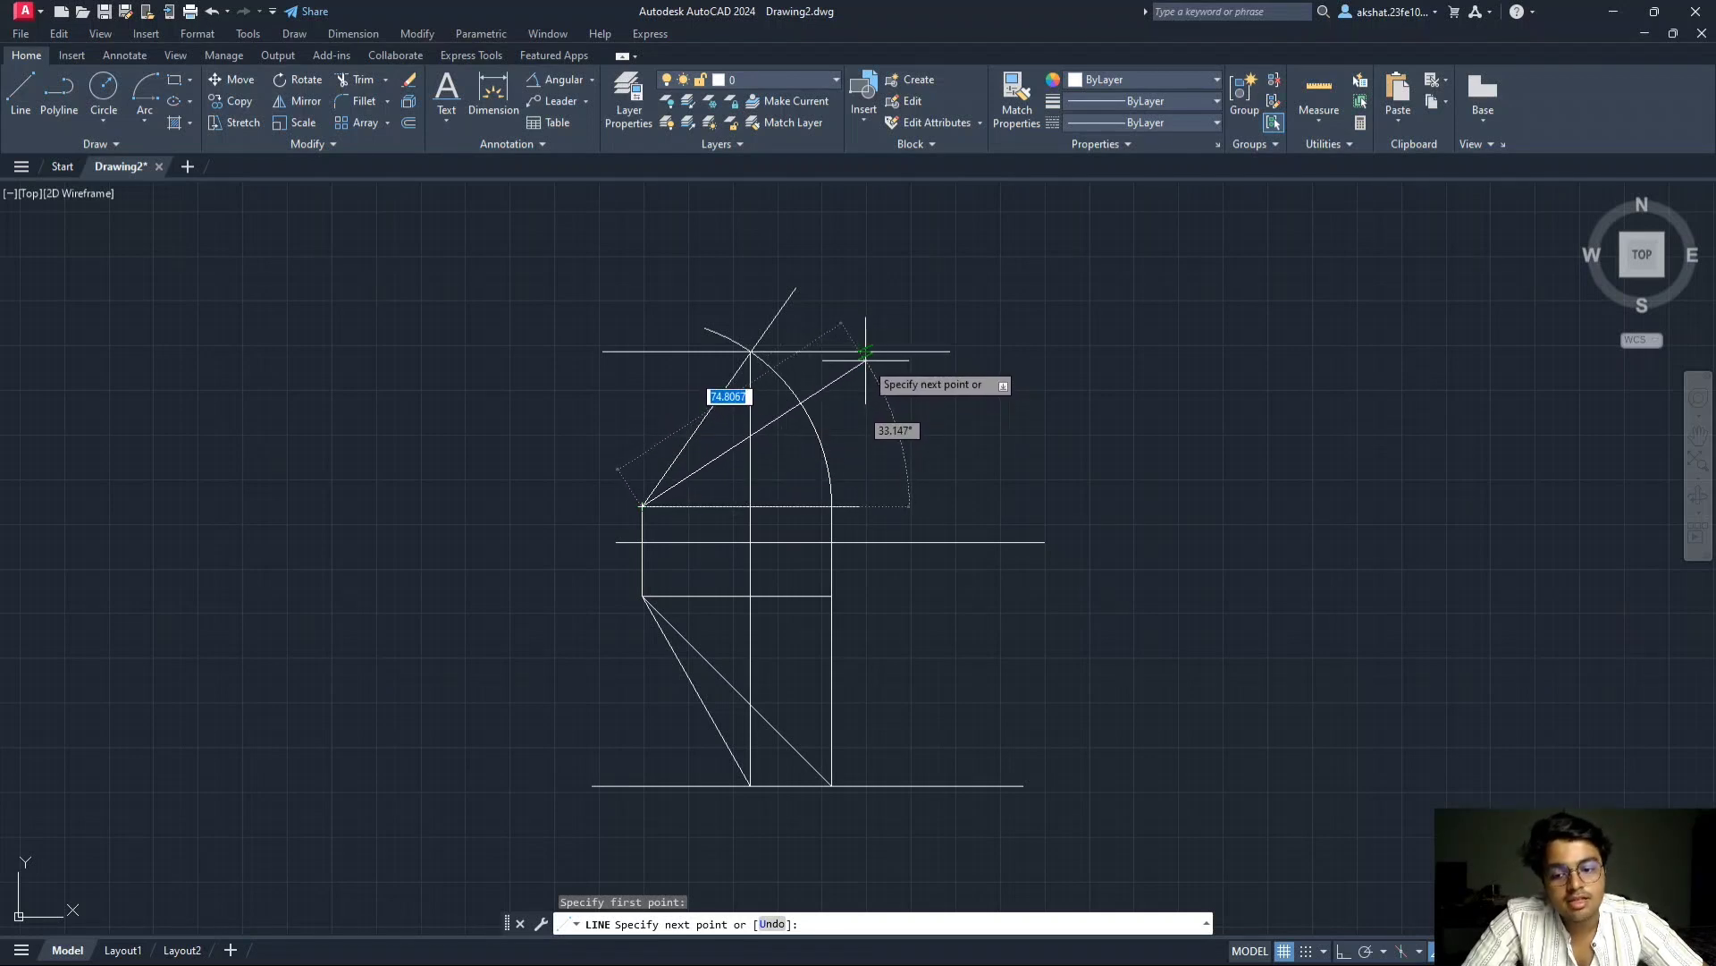
type("75")
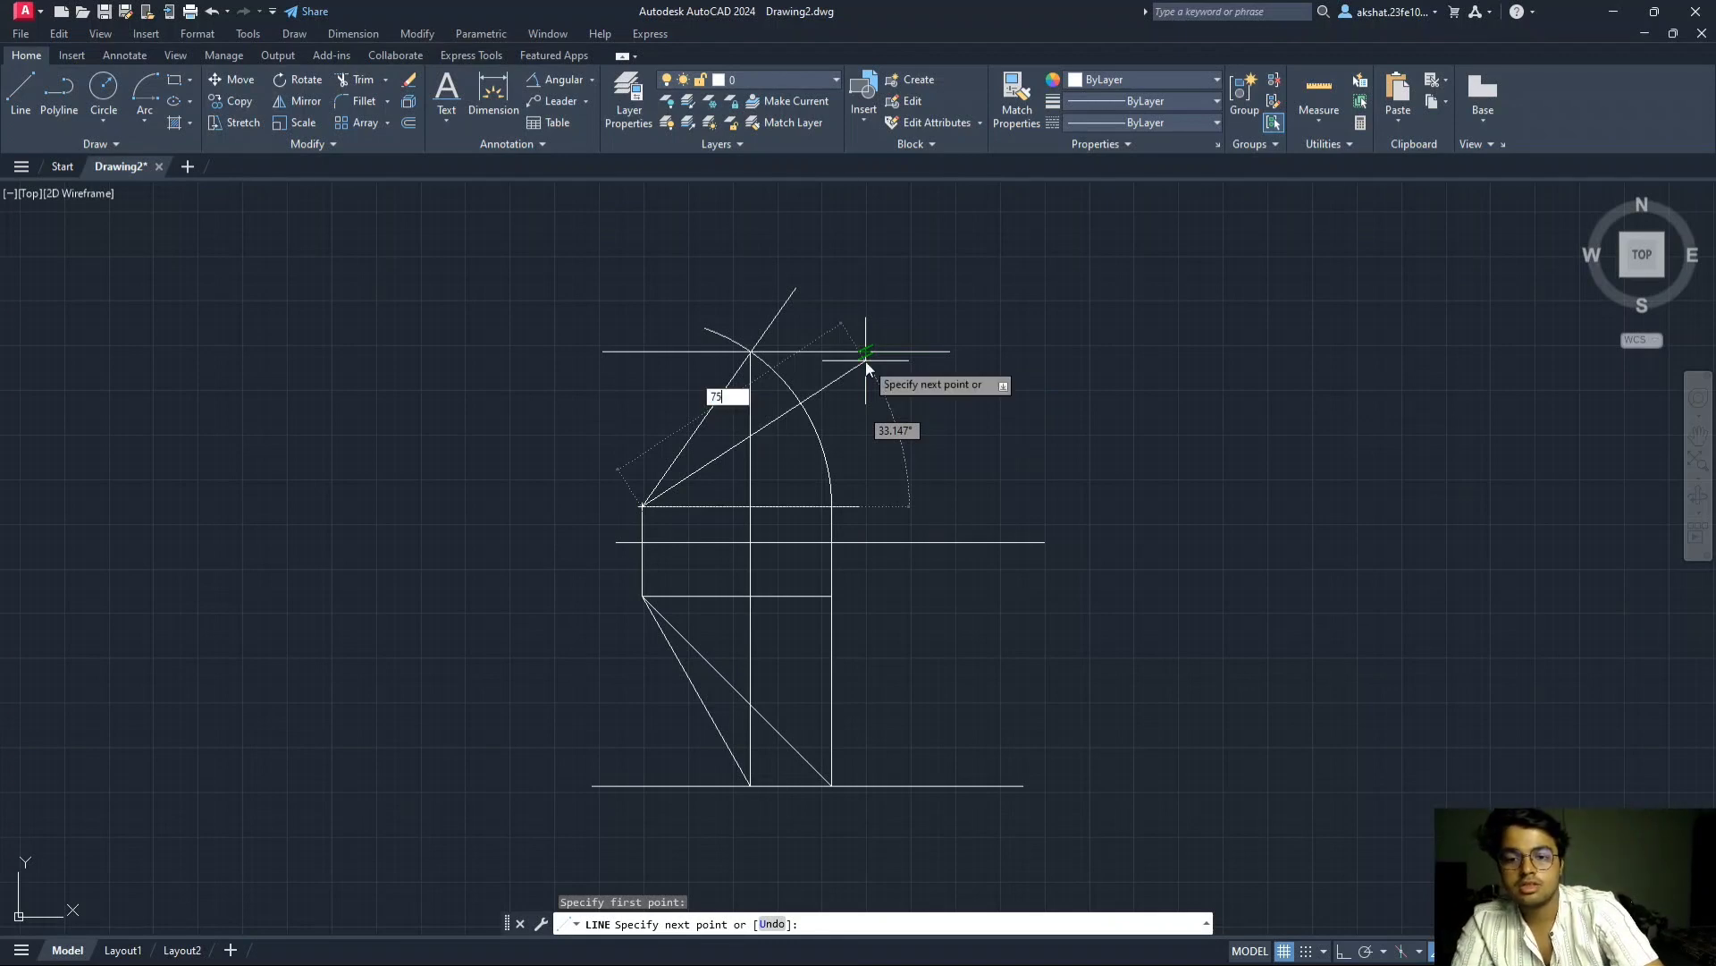
key("Tab")
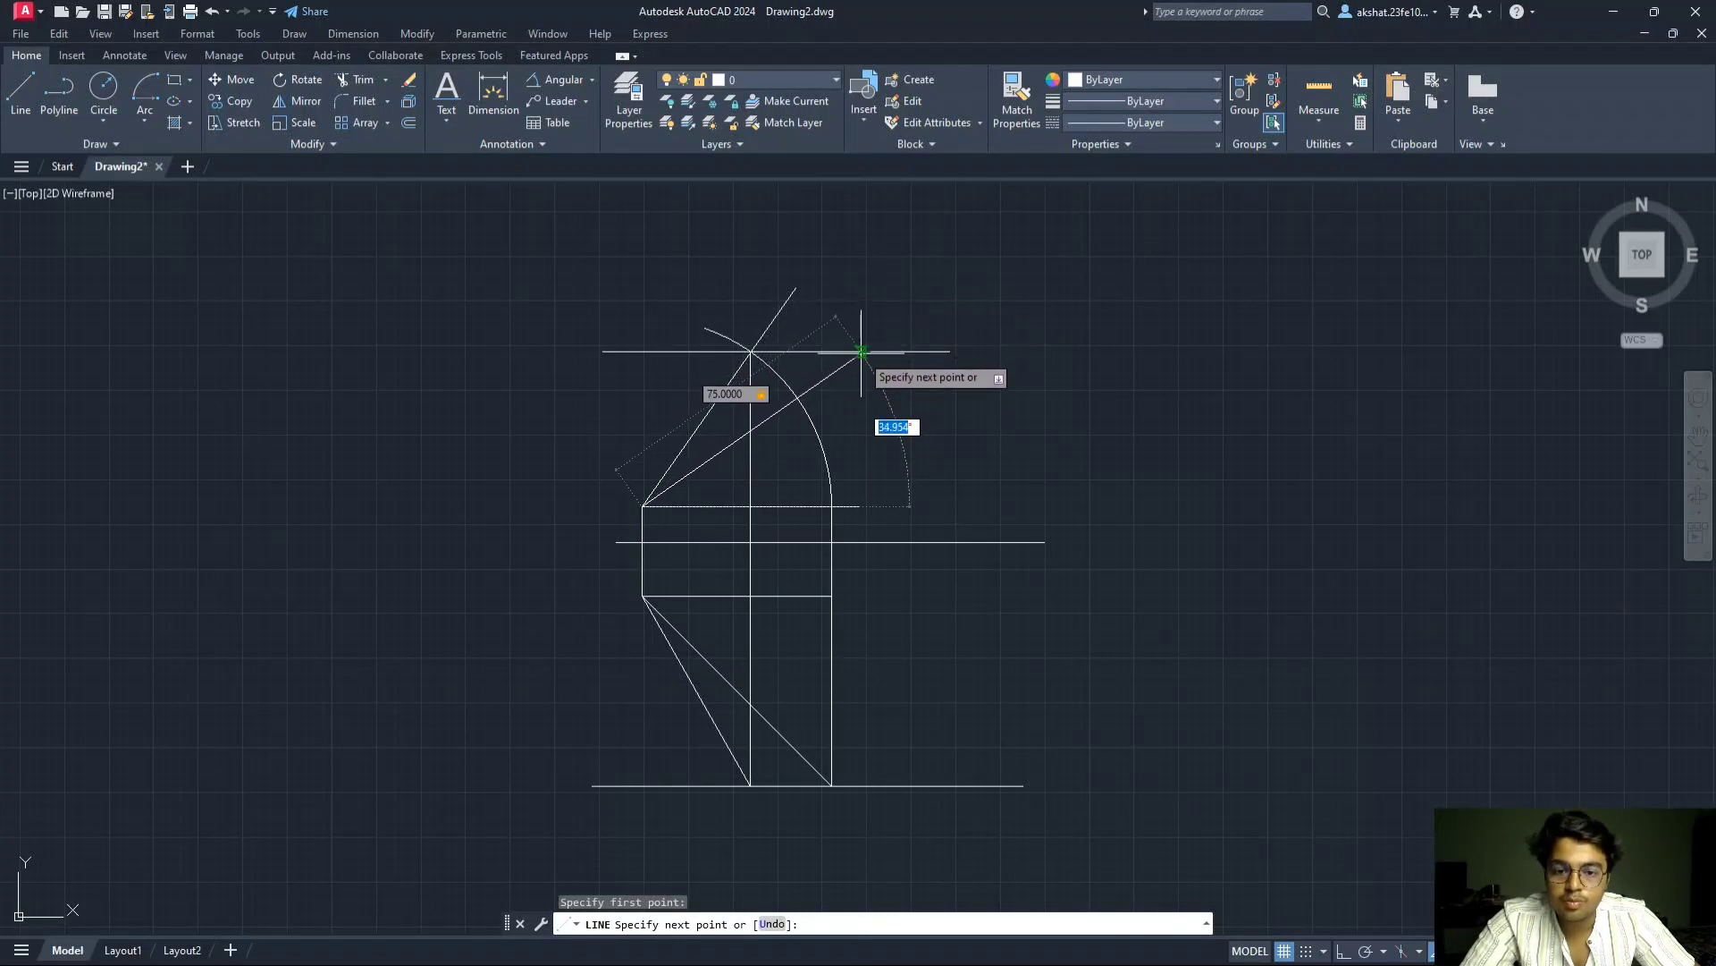
scroll(863, 351, "up", 5)
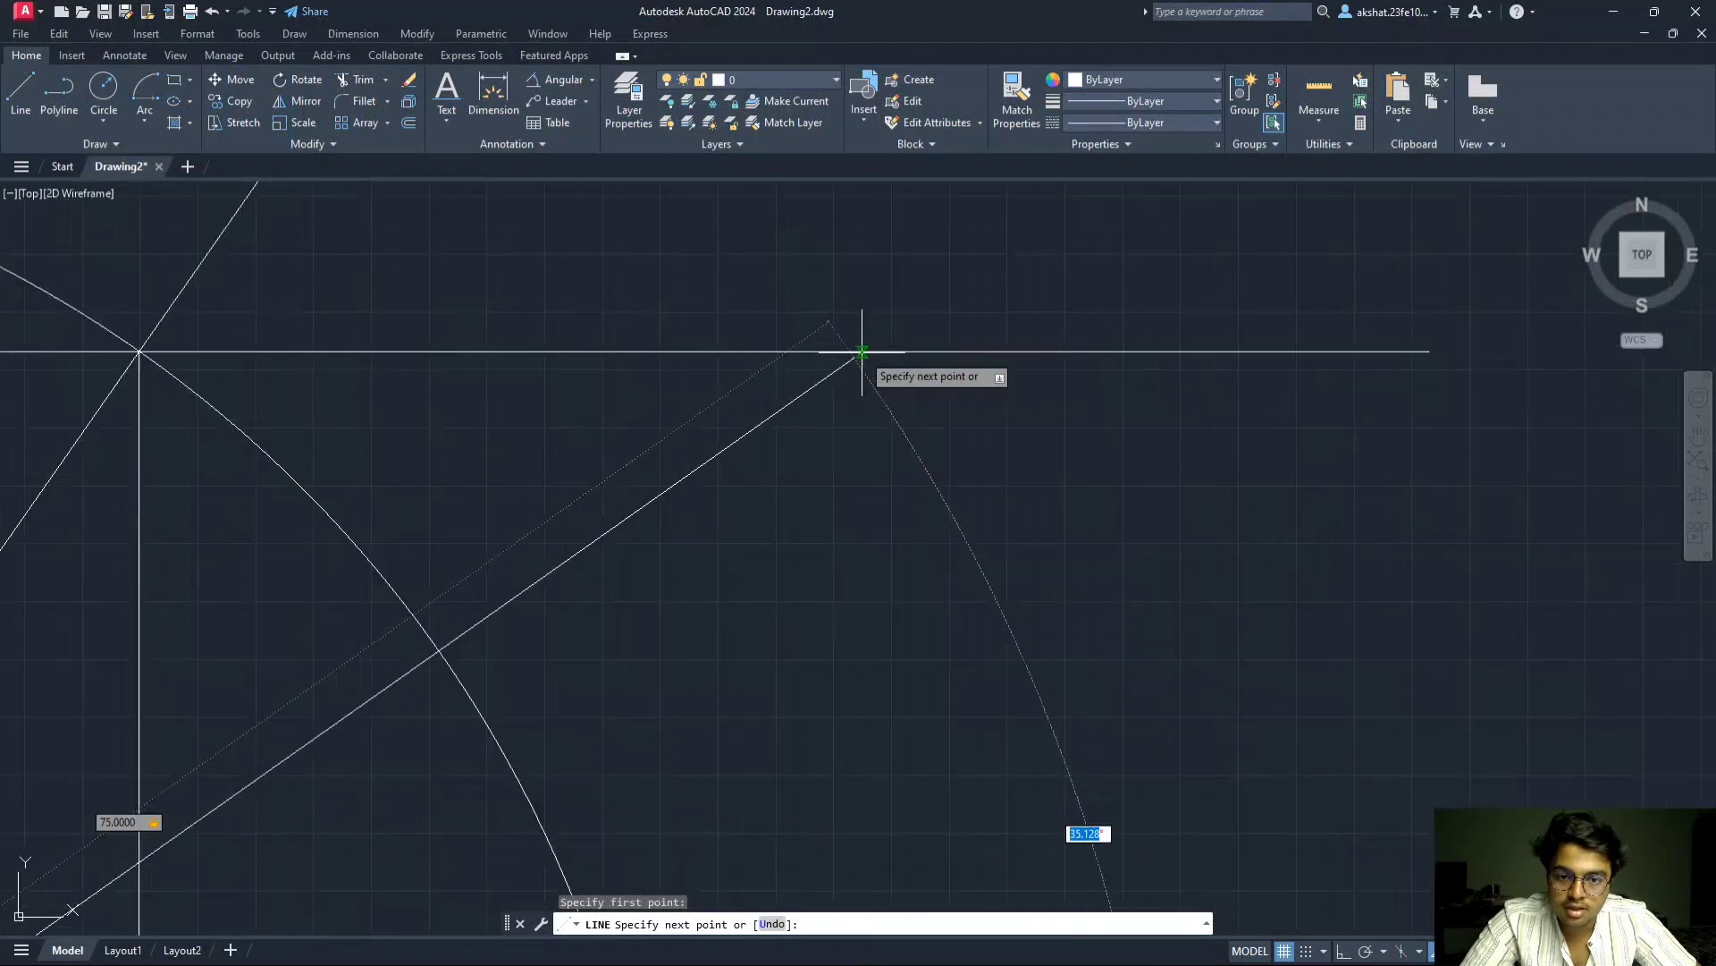
scroll(827, 312, "down", 5)
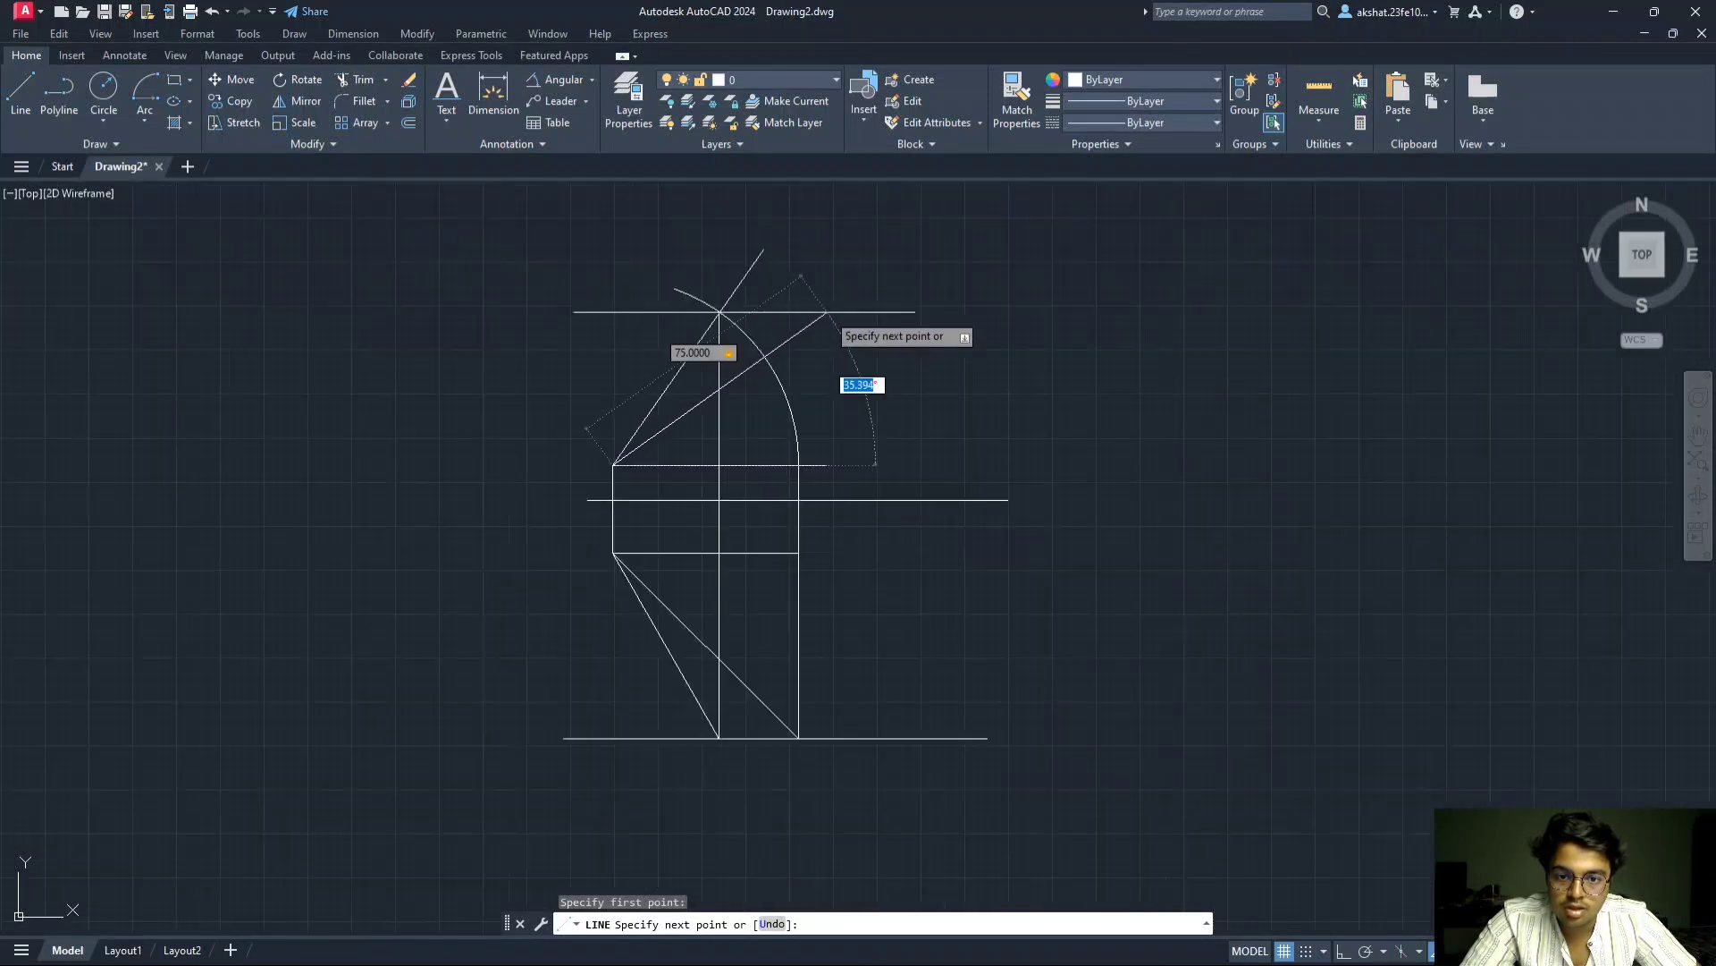
scroll(826, 345, "up", 5)
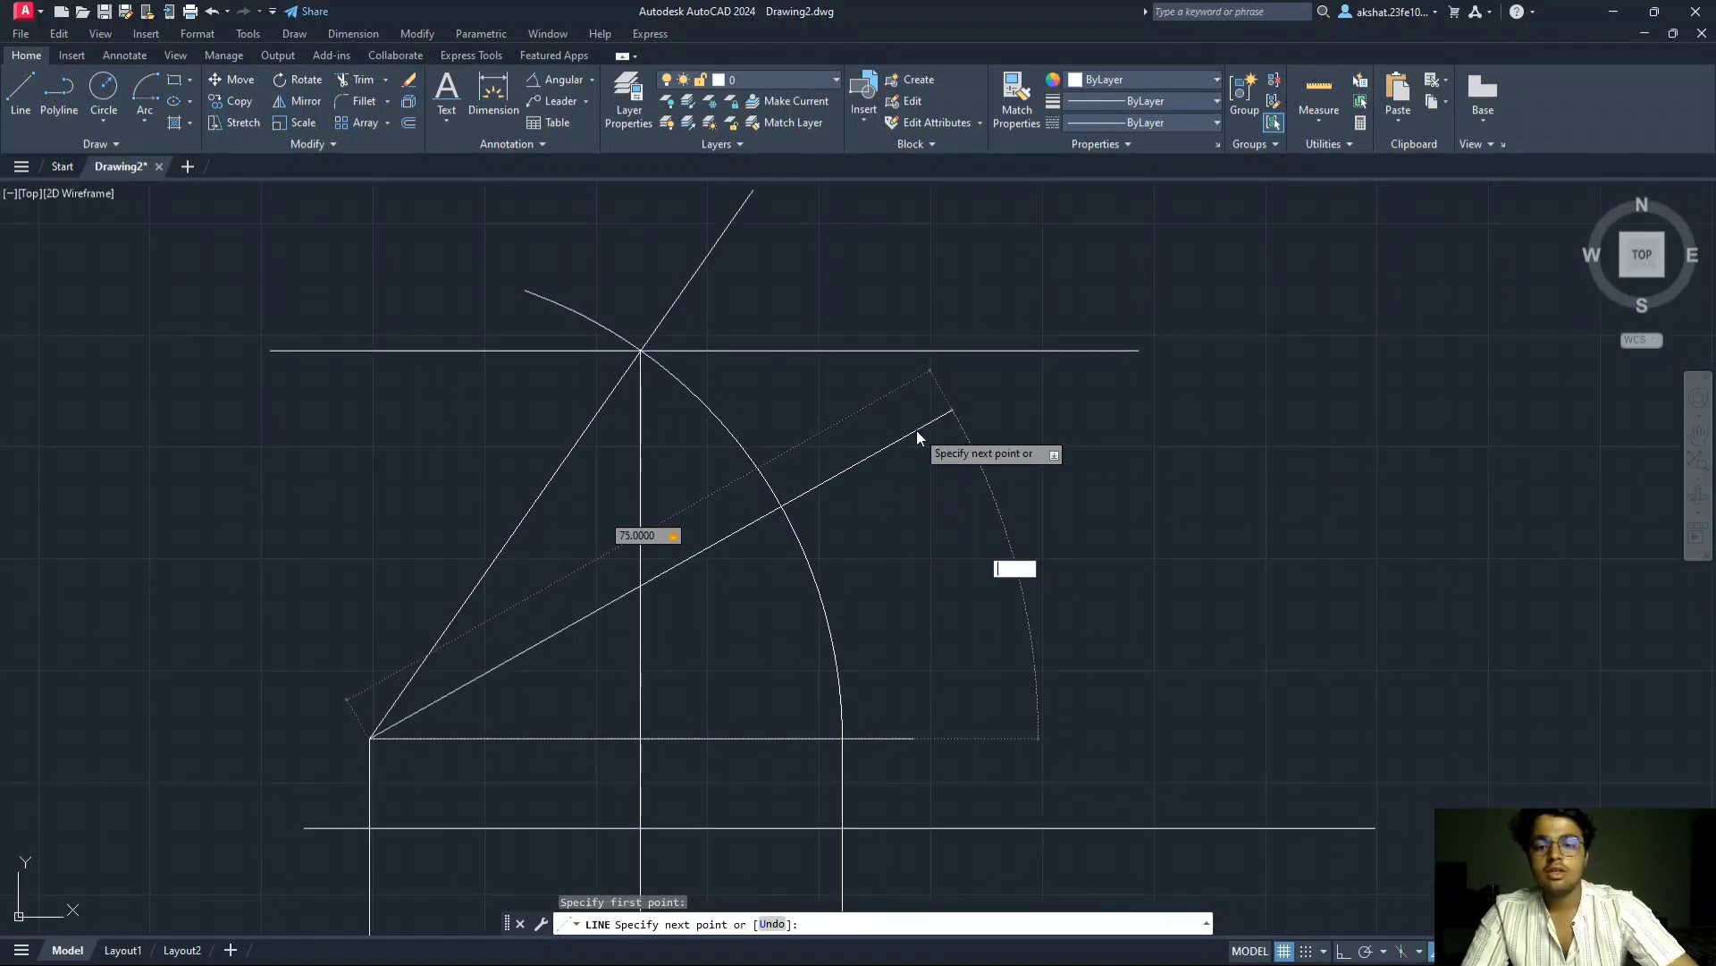
key("Escape")
key("Escape")
key("Escape")
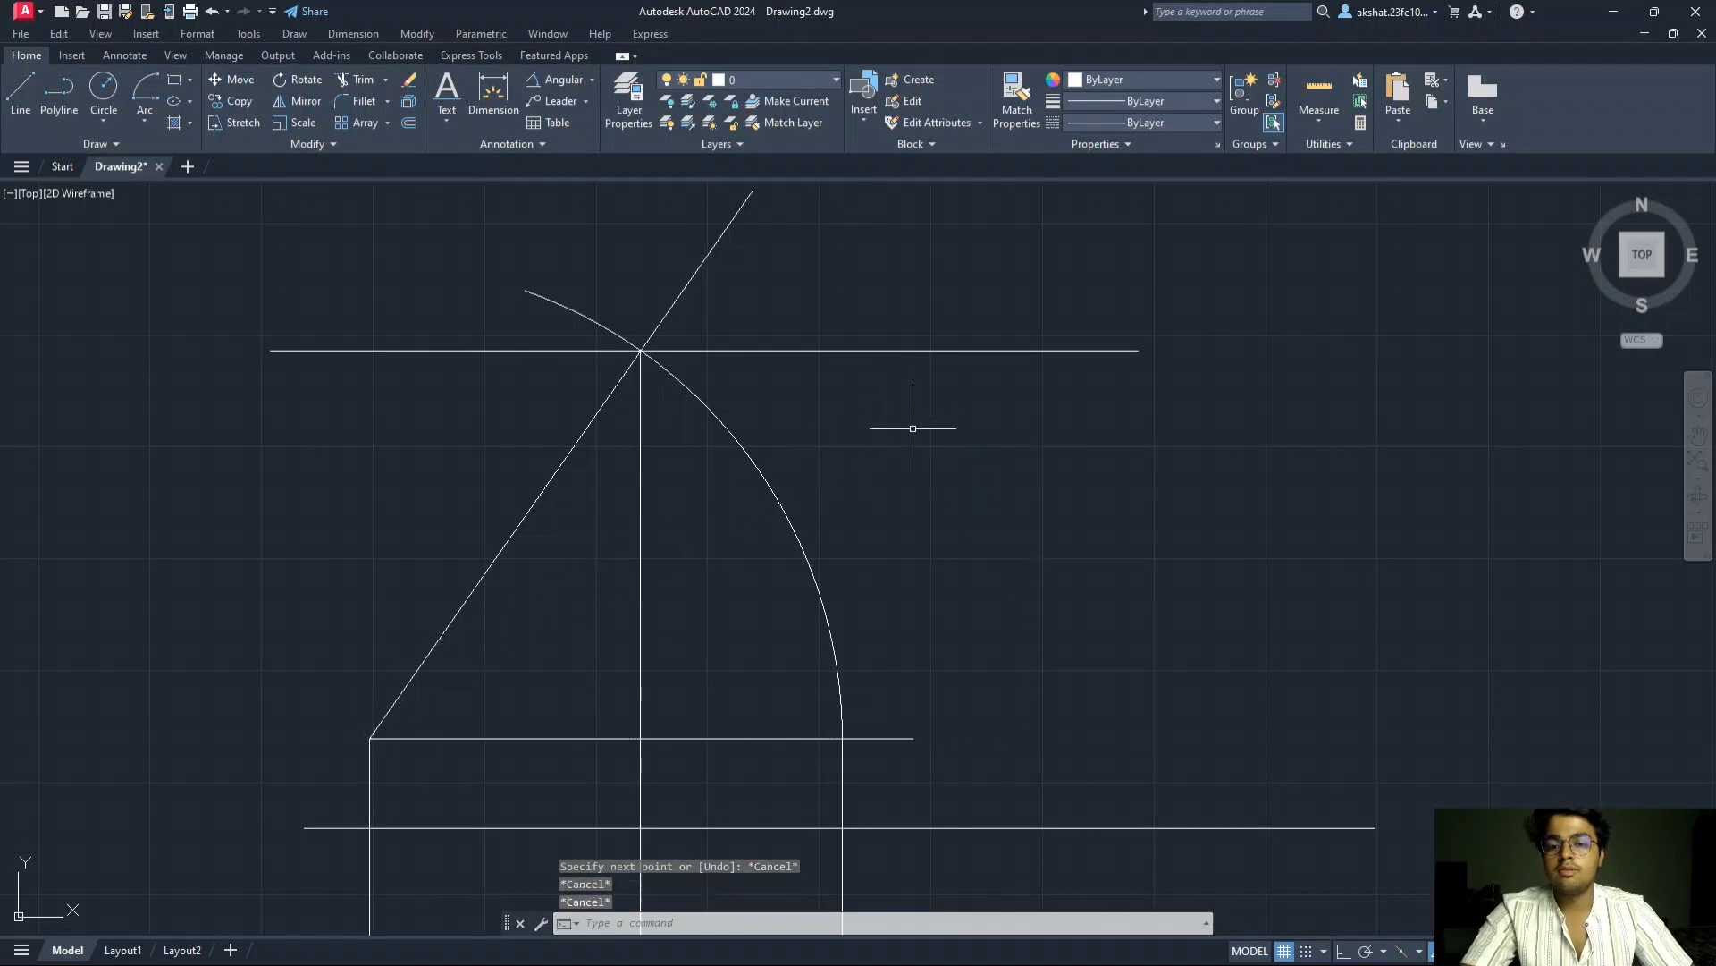
key("Escape")
- Draw a 75 mm horizontal line rightward from the top of end A's projector
left_click(12, 114)
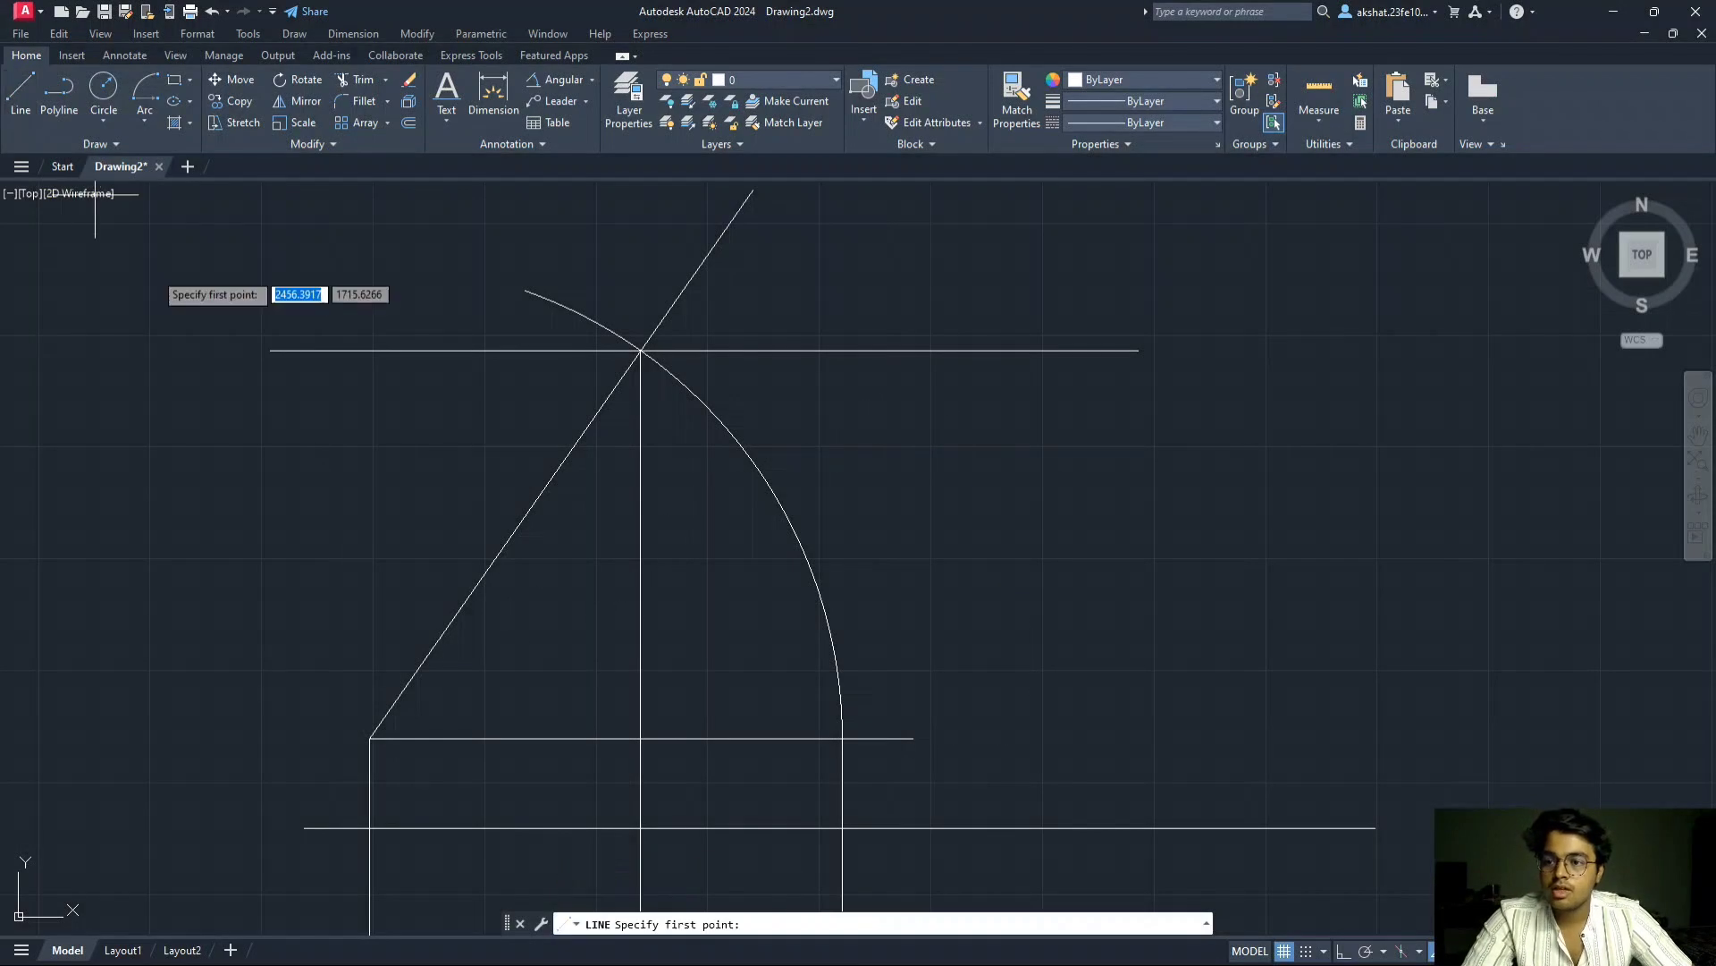
left_click(370, 738)
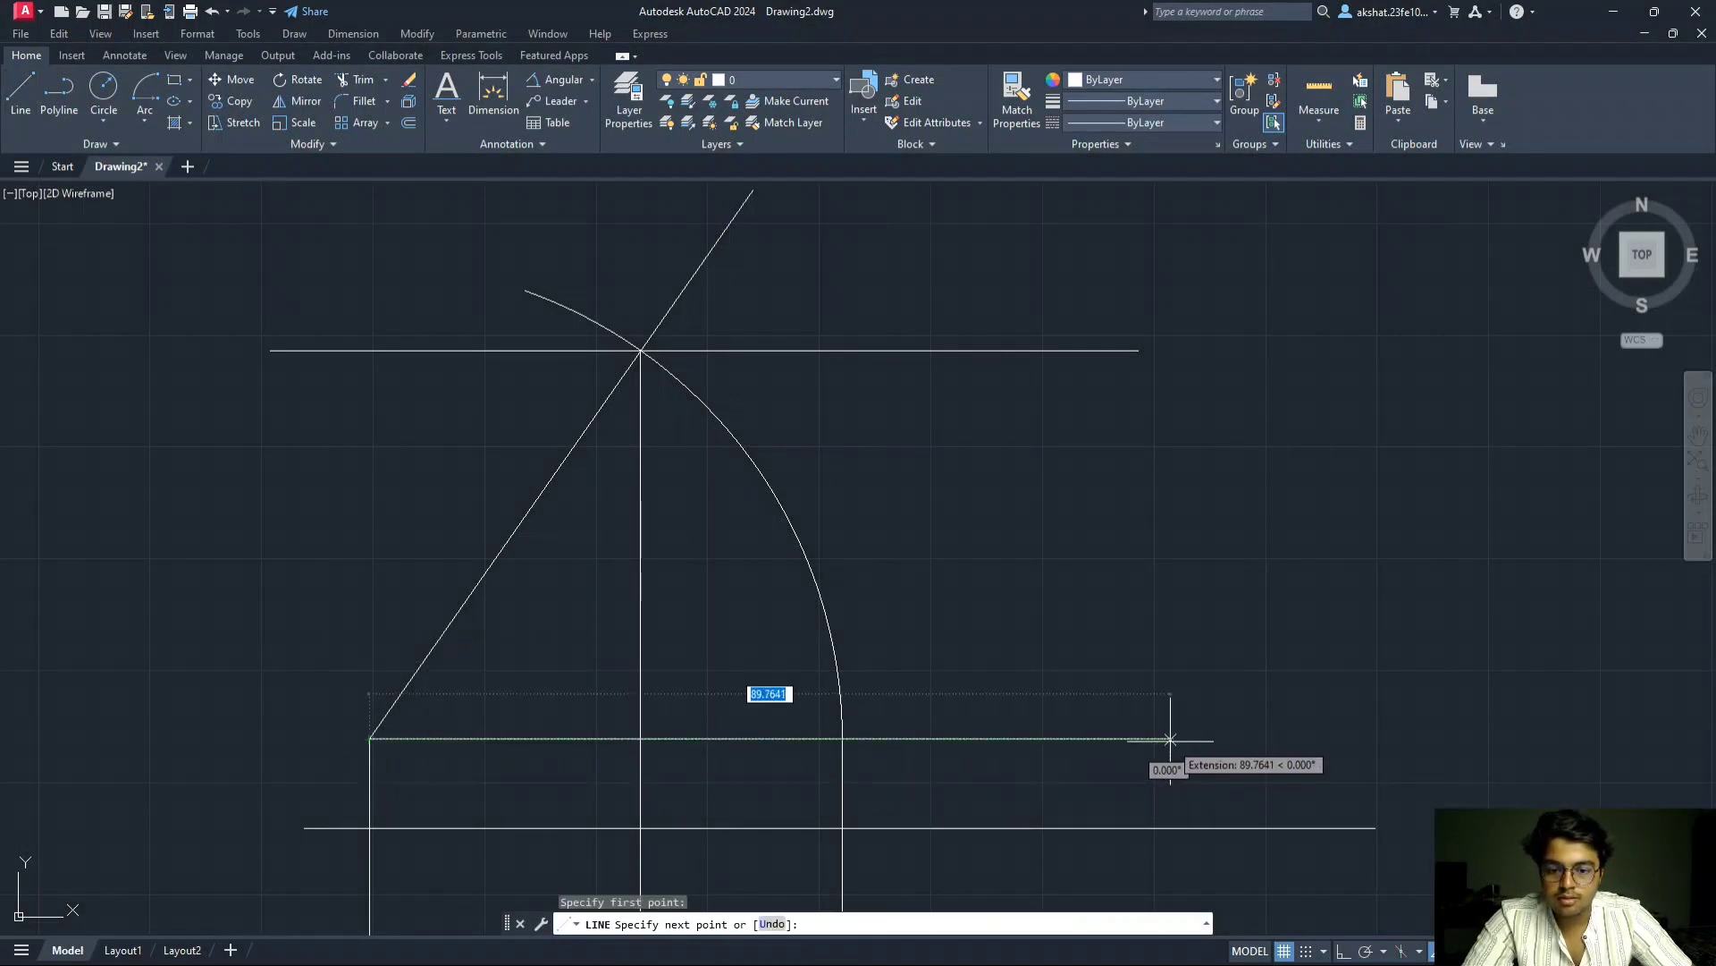
type("75")
key("Return")
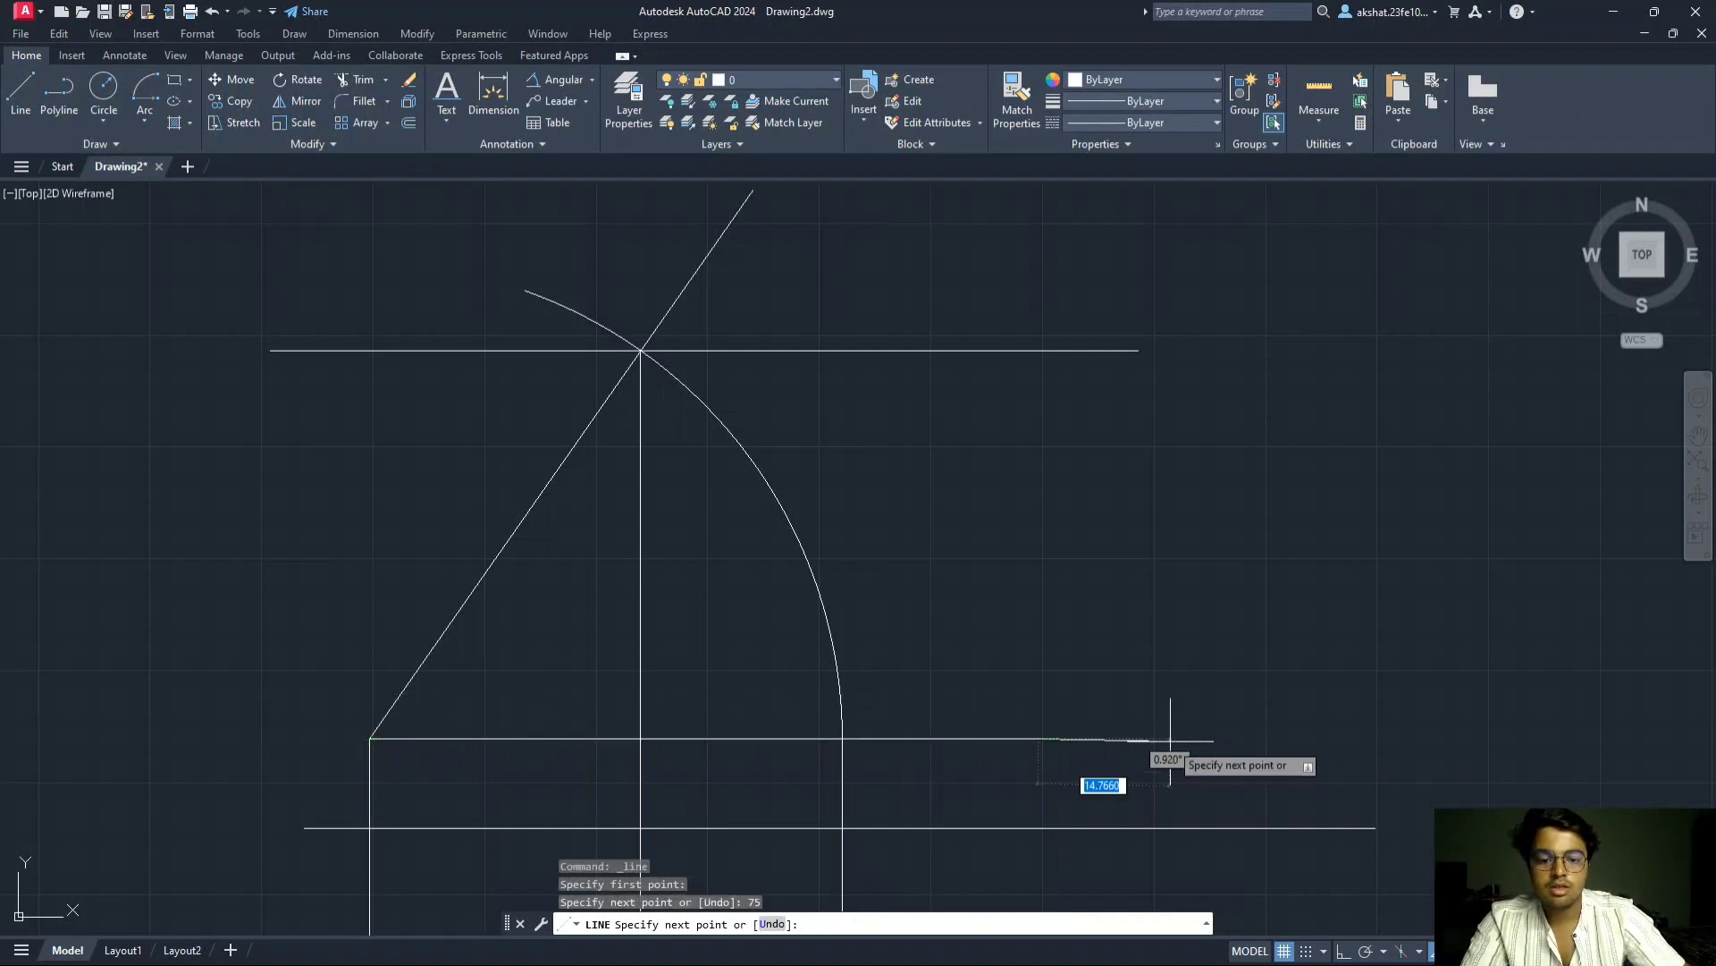
key("Escape")
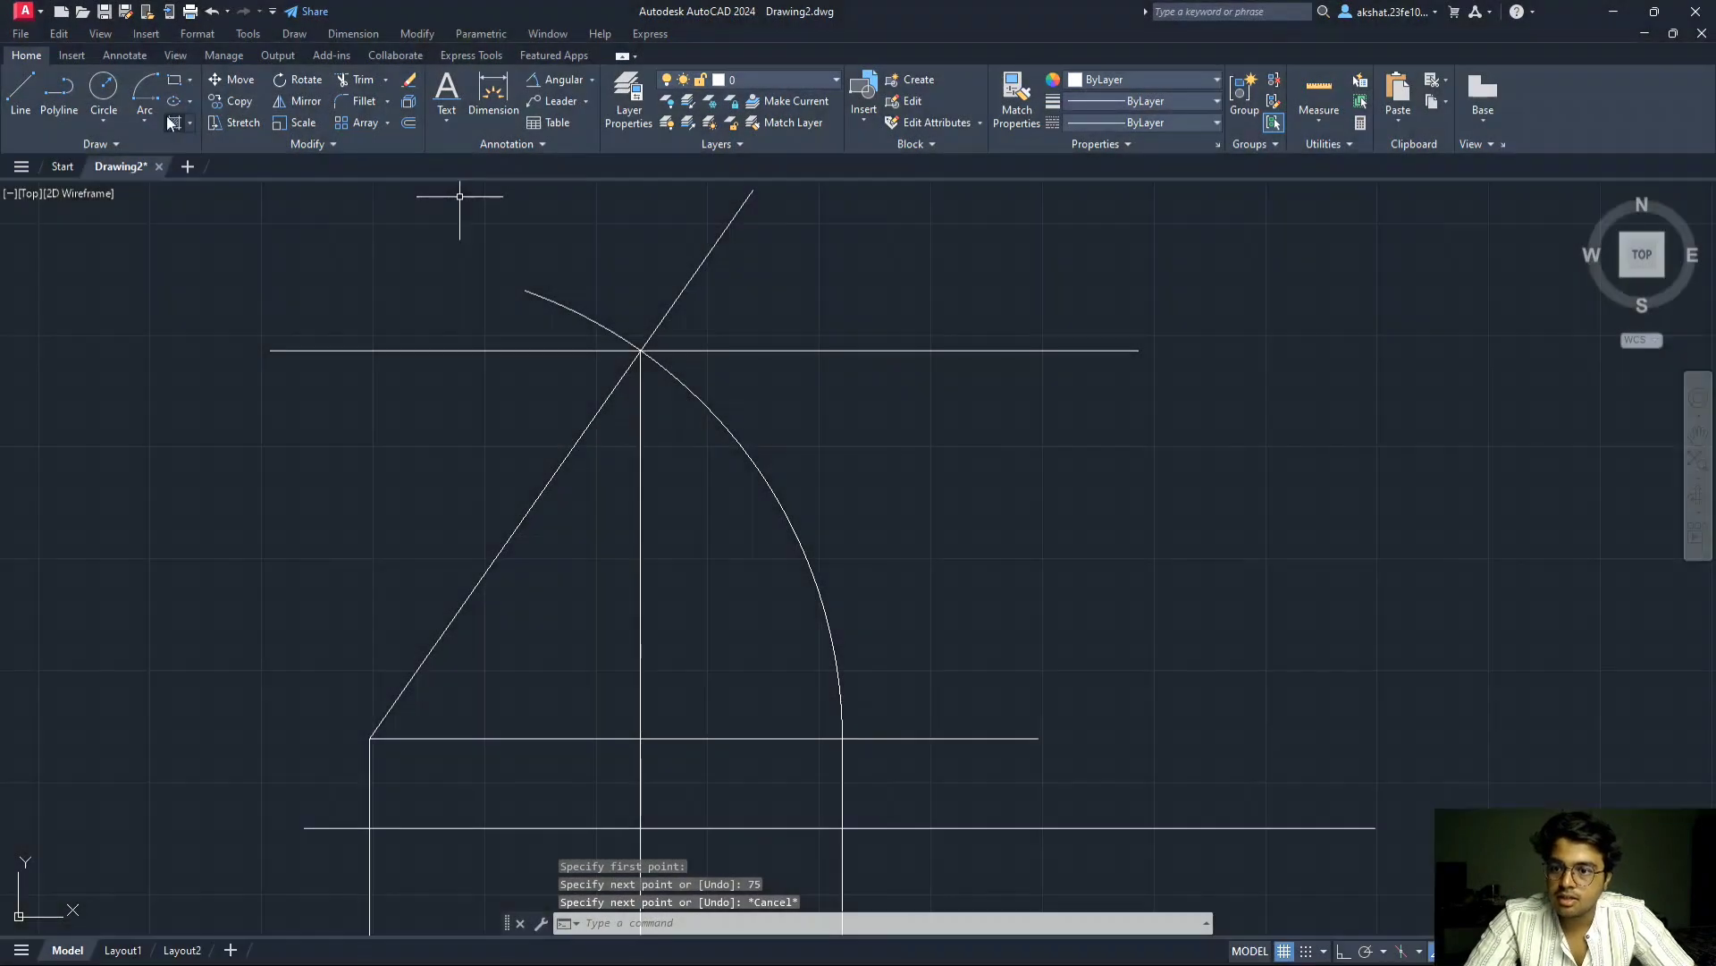
- Draw a Start, Center, End arc from the 75 mm horizontal line's free end up past the upper locus, centred on the top of end A's projector
left_click(147, 93)
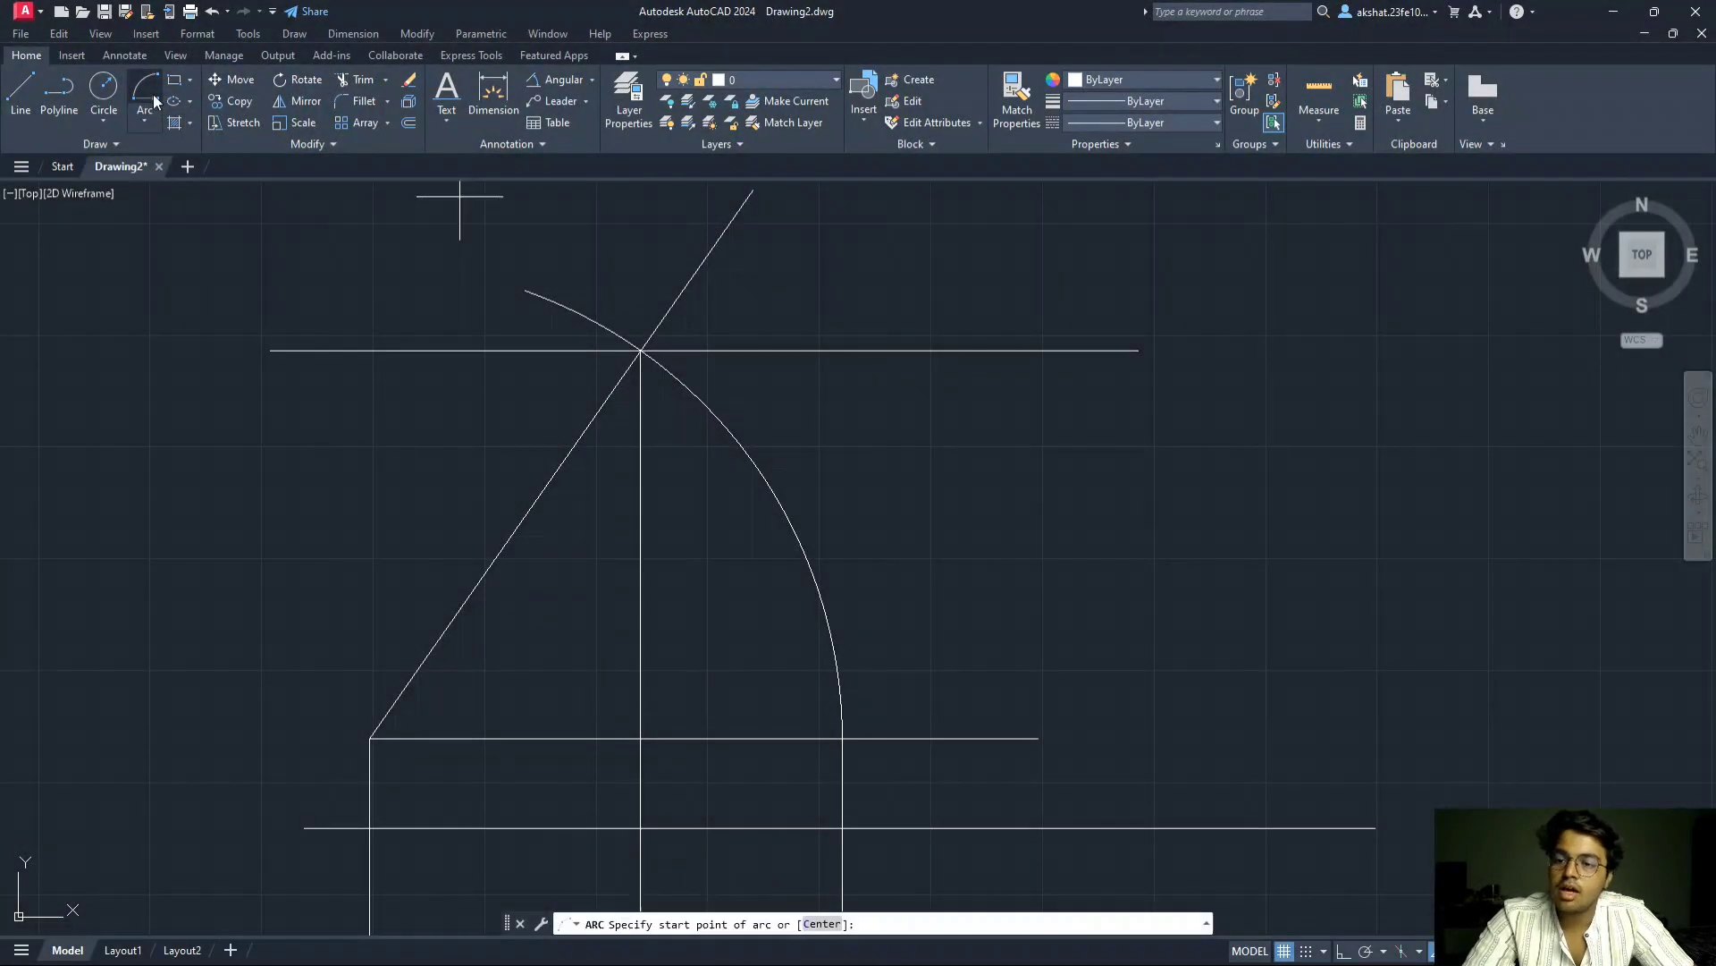
left_click(1039, 739)
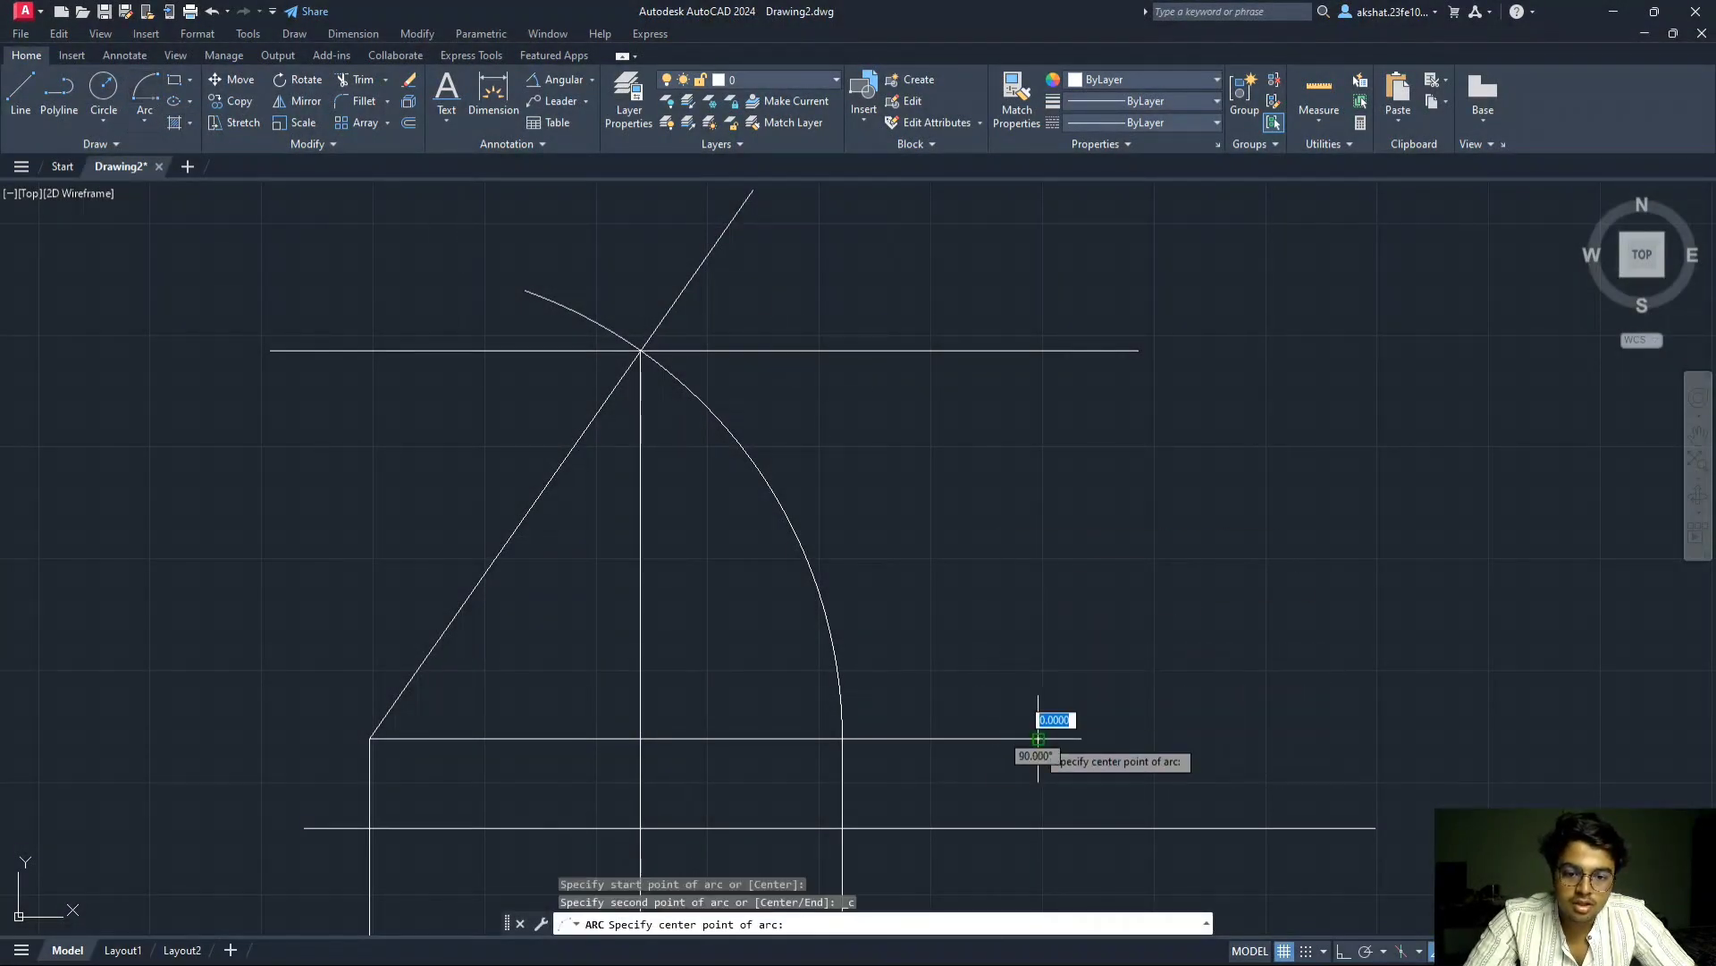
left_click(370, 739)
left_click(834, 315)
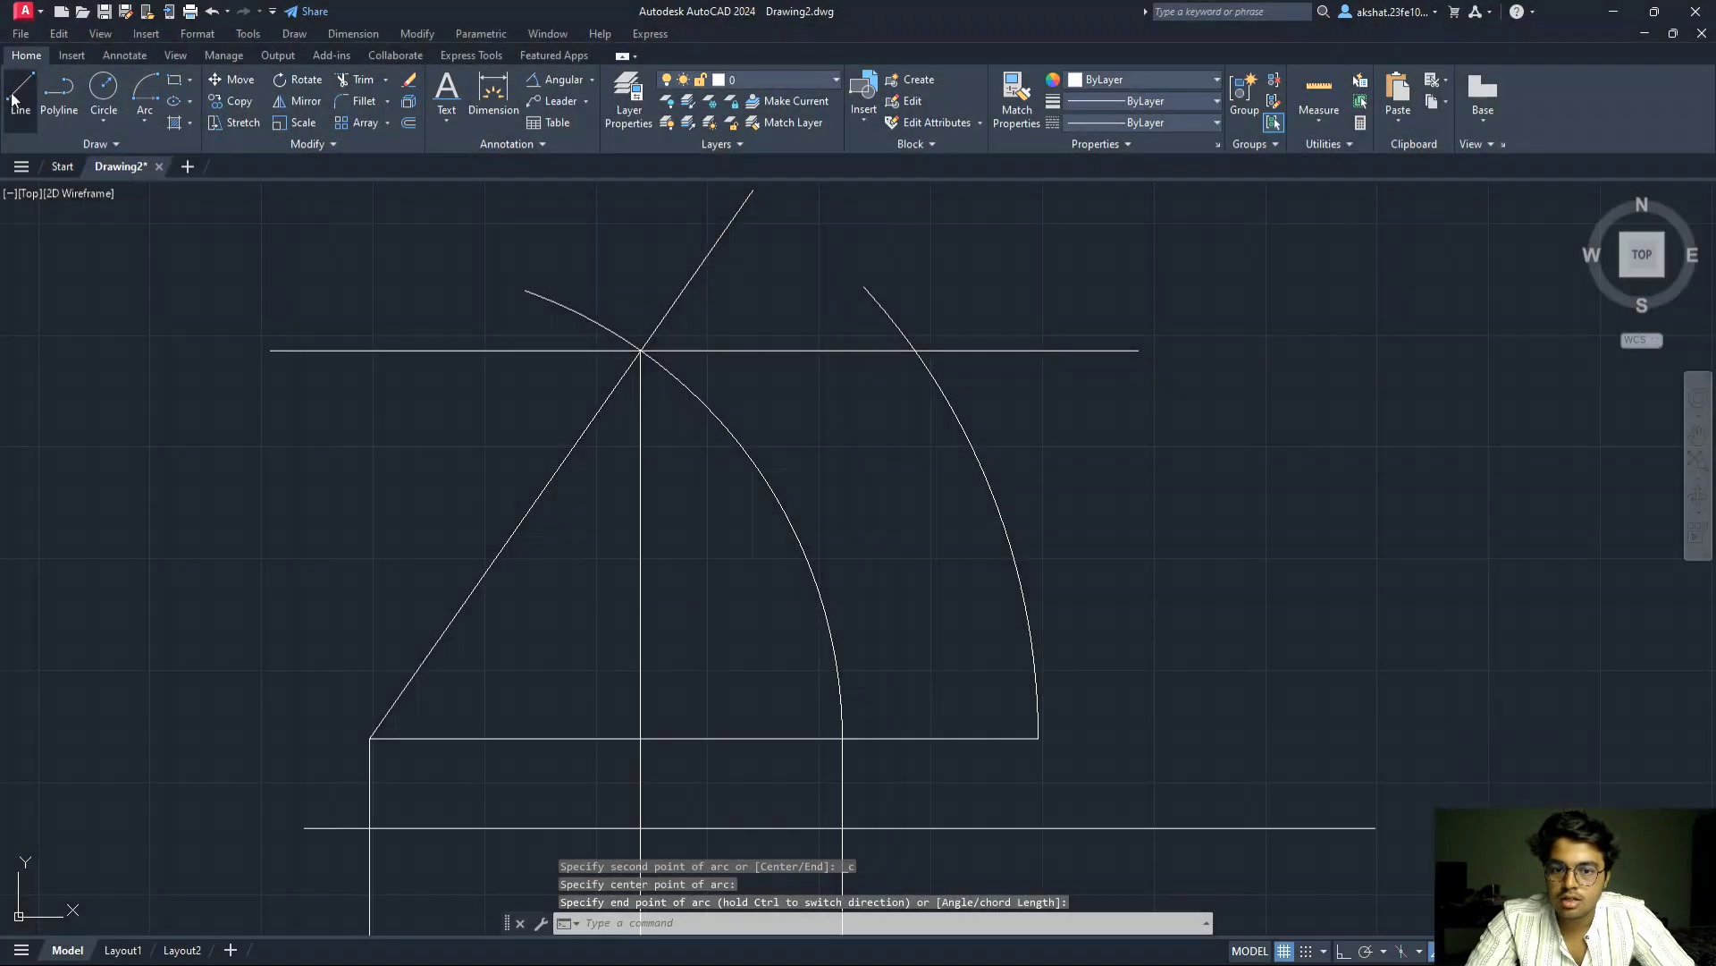
- Draw the true-length line from the top of end A's projector to where the outer arc crosses the upper locus line
left_click(20, 90)
left_click(370, 739)
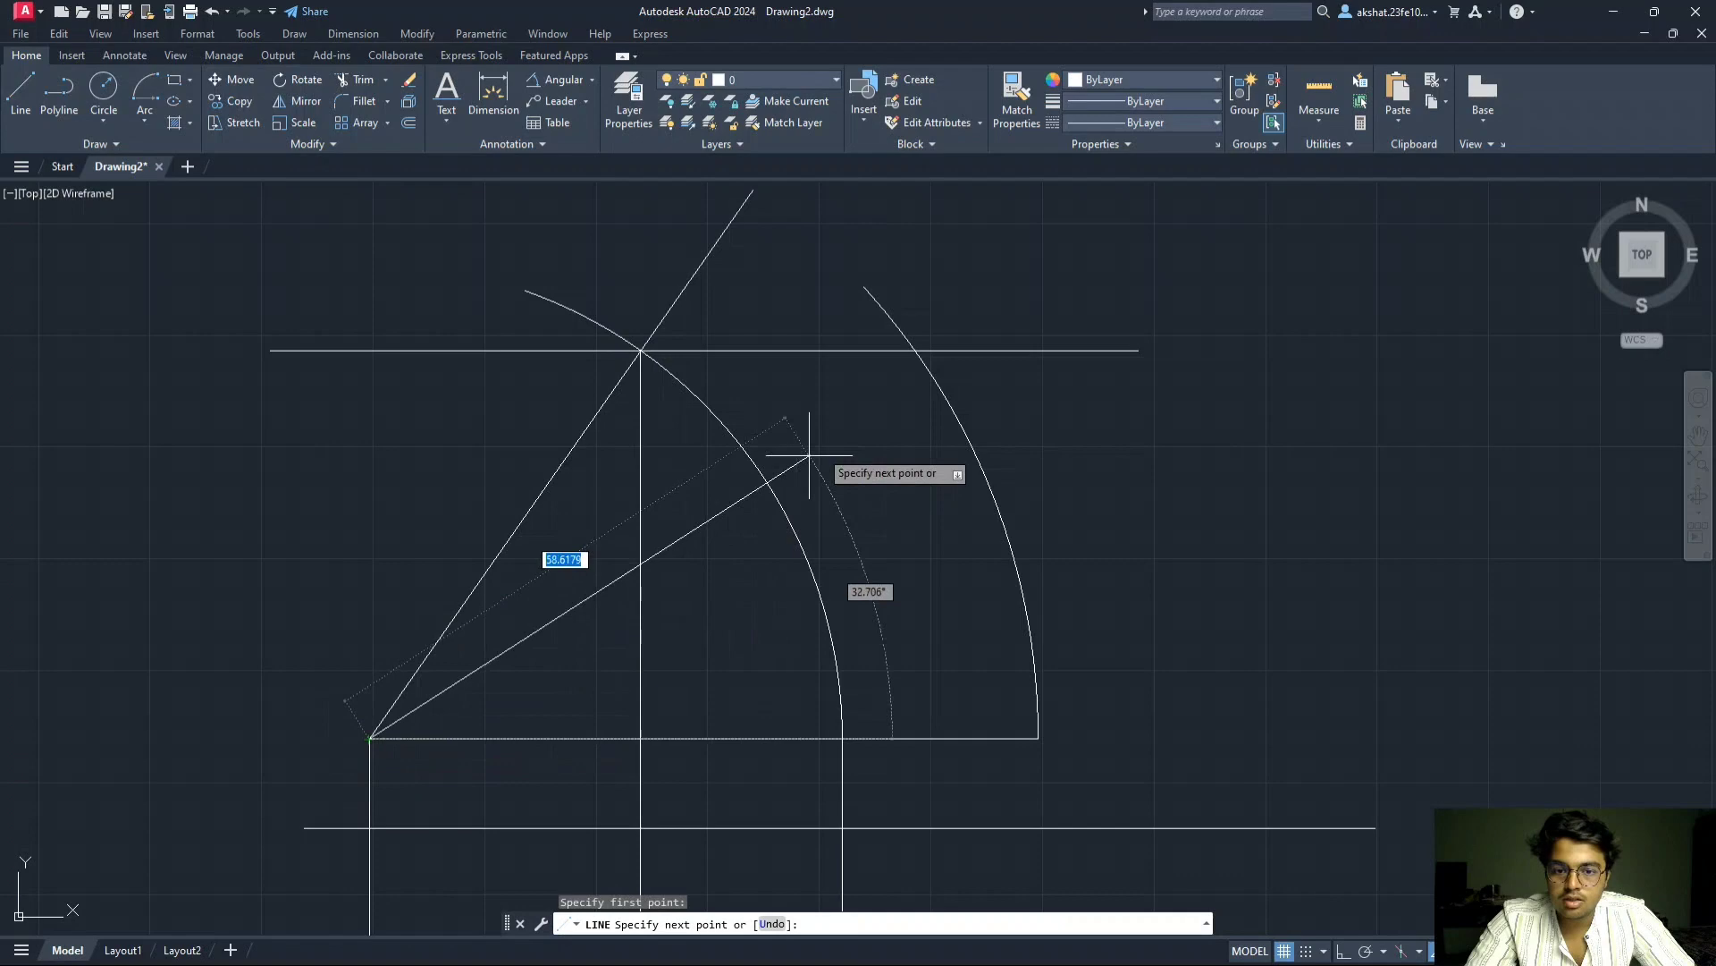
left_click(914, 350)
key("Escape")
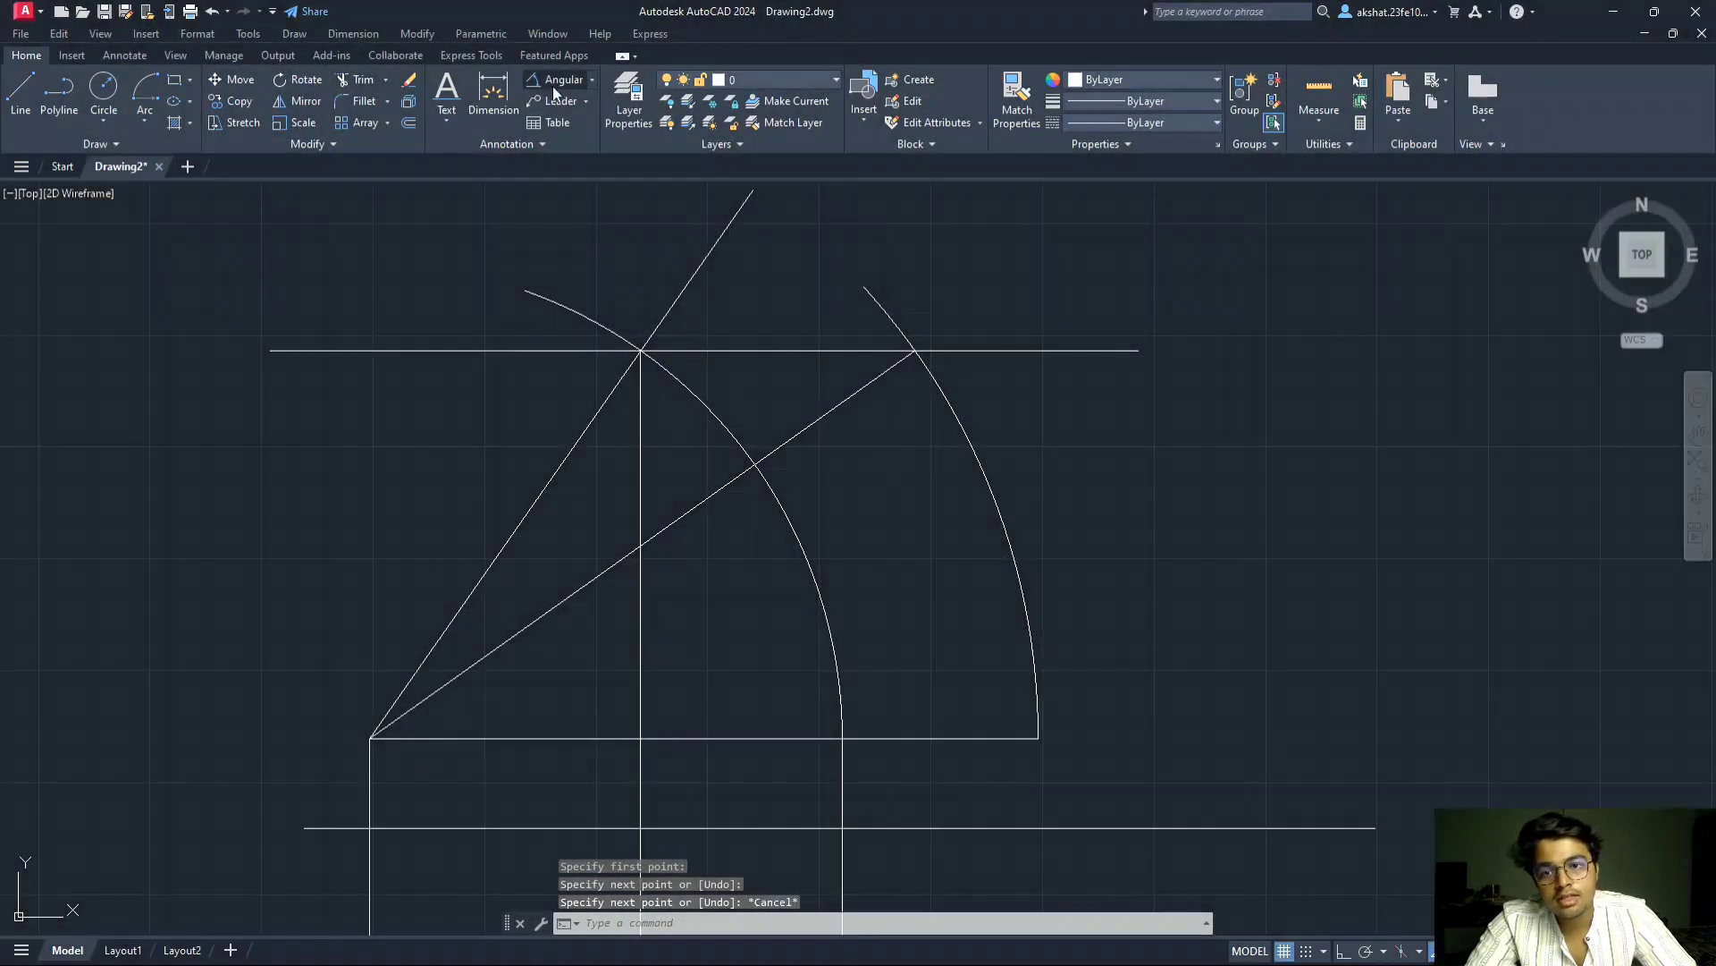
- Add an angular dimension between the true-length line and the 75 mm horizontal line at end A's front view
left_click(553, 83)
left_click(514, 631)
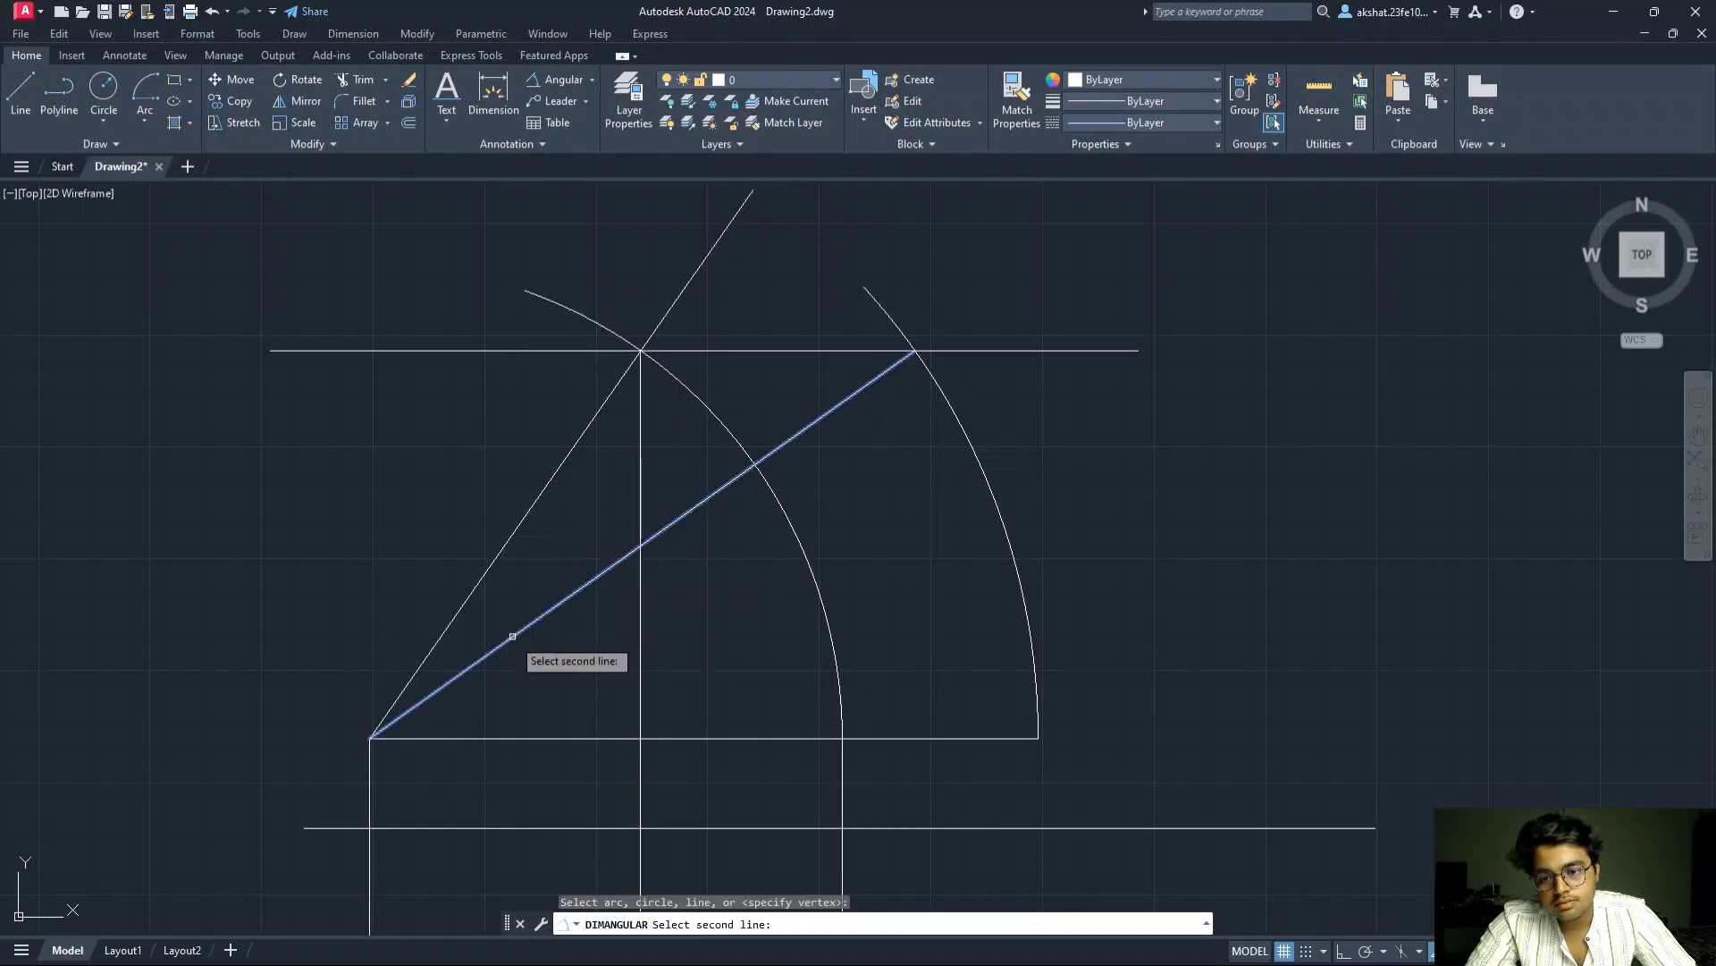
left_click(561, 738)
left_click(564, 671)
scroll(563, 671, "up", 5)
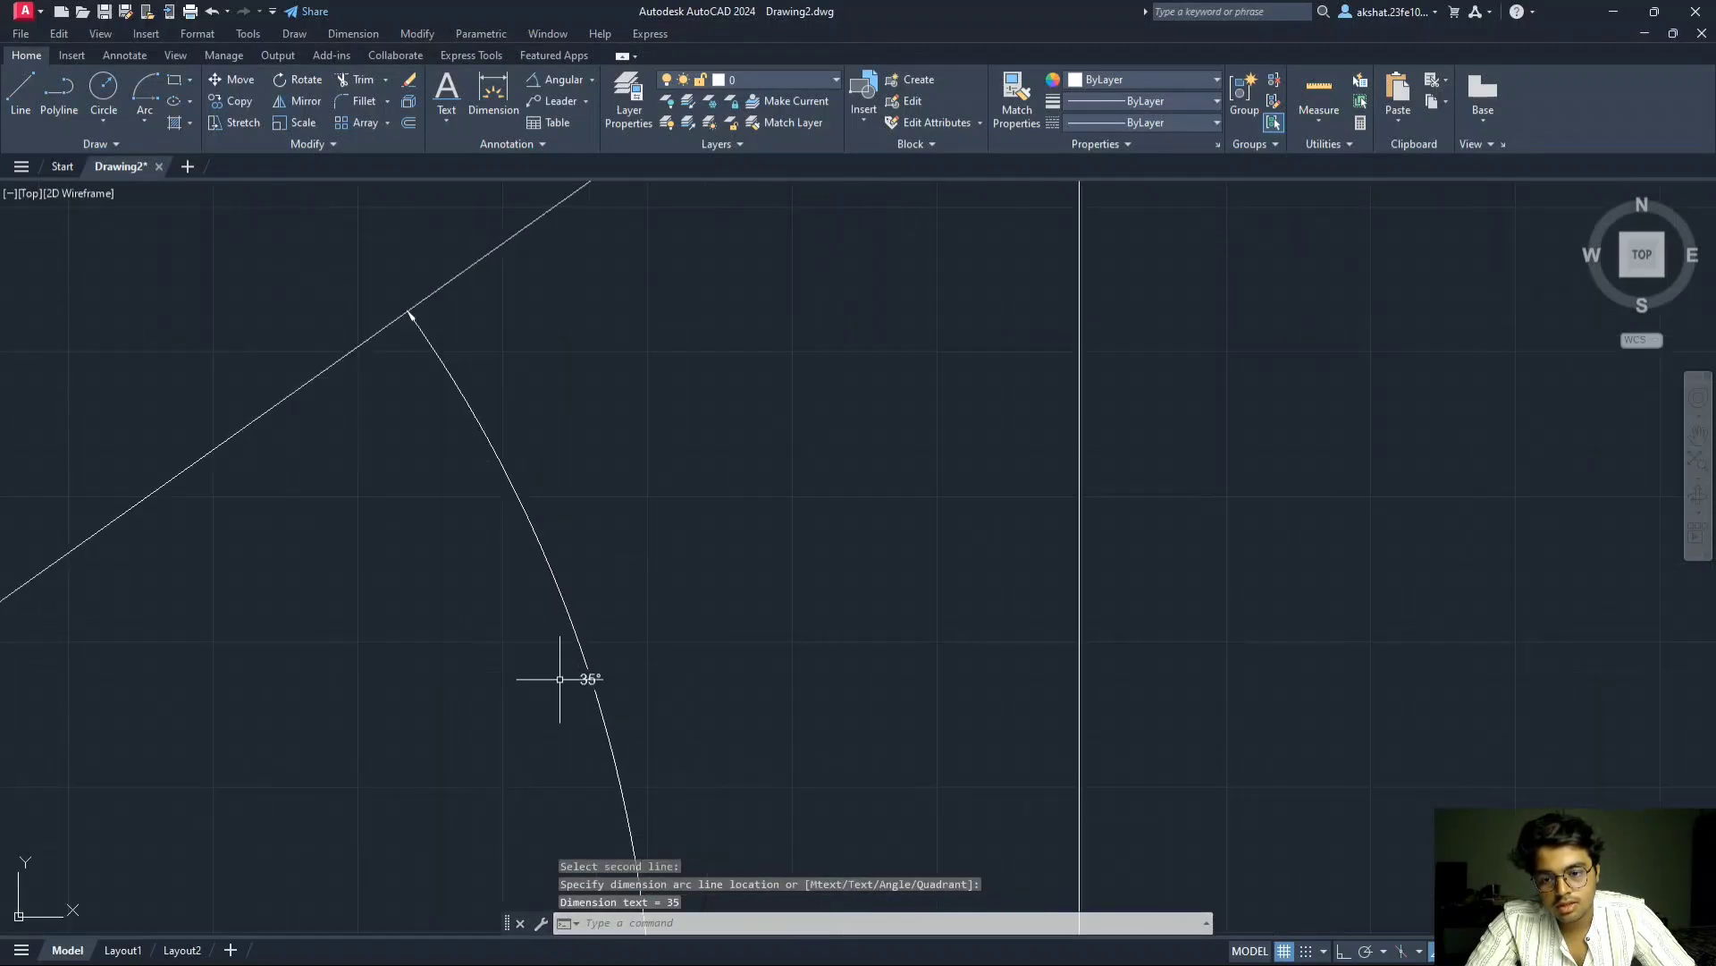
- Set the precision of the true-length line's angular dimension to four decimal places
left_click(613, 555)
right_click(615, 556)
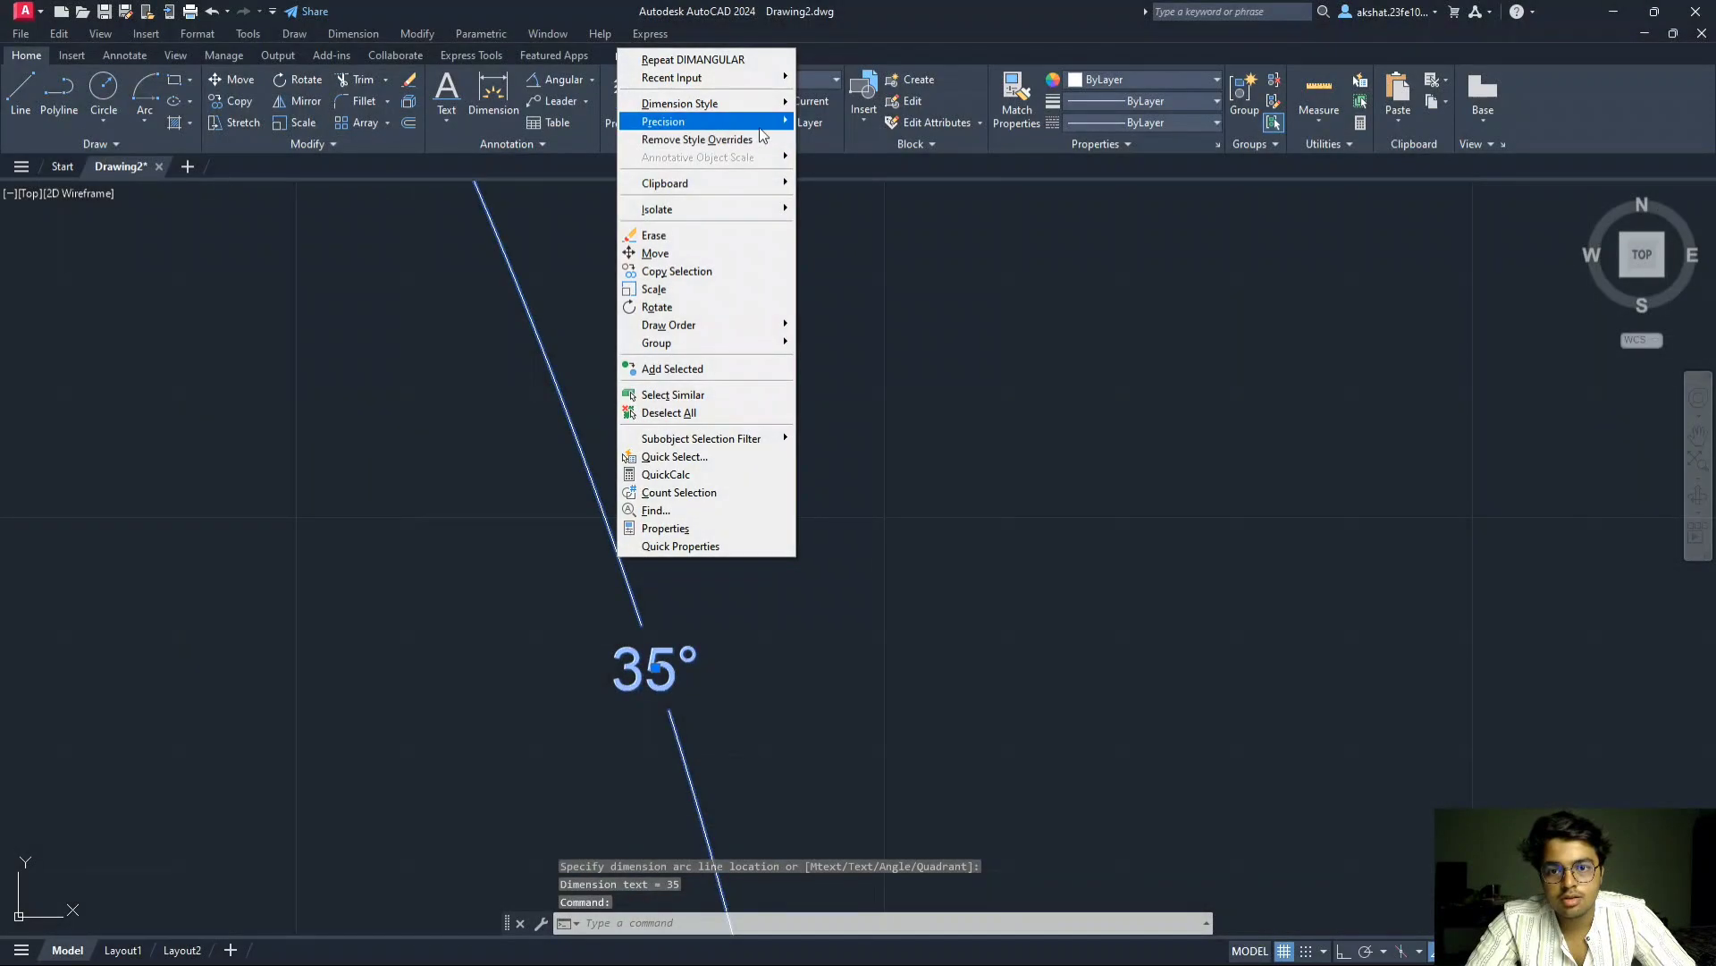
mouse_move(680, 121)
left_click(843, 199)
scroll(795, 465, "down", 4)
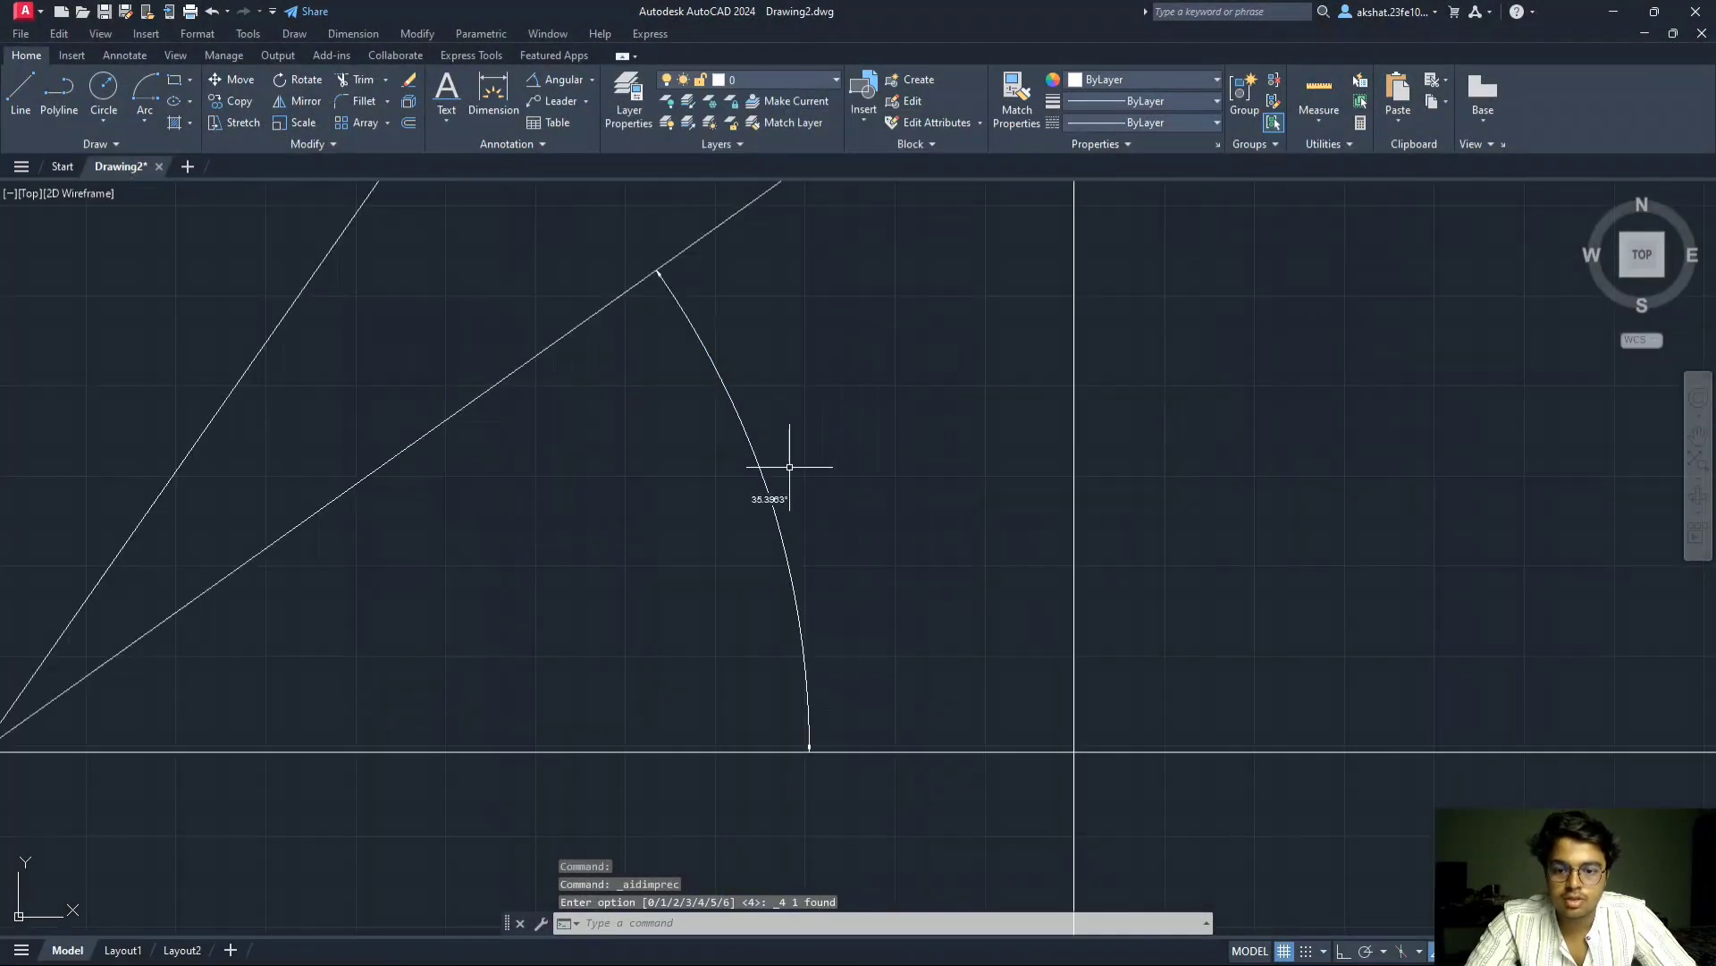
scroll(800, 463, "up", 1)
- Check the angles in Problem 8's figure and add an angular dimension between the front-view line and the horizontal line
key("alt+Tab")
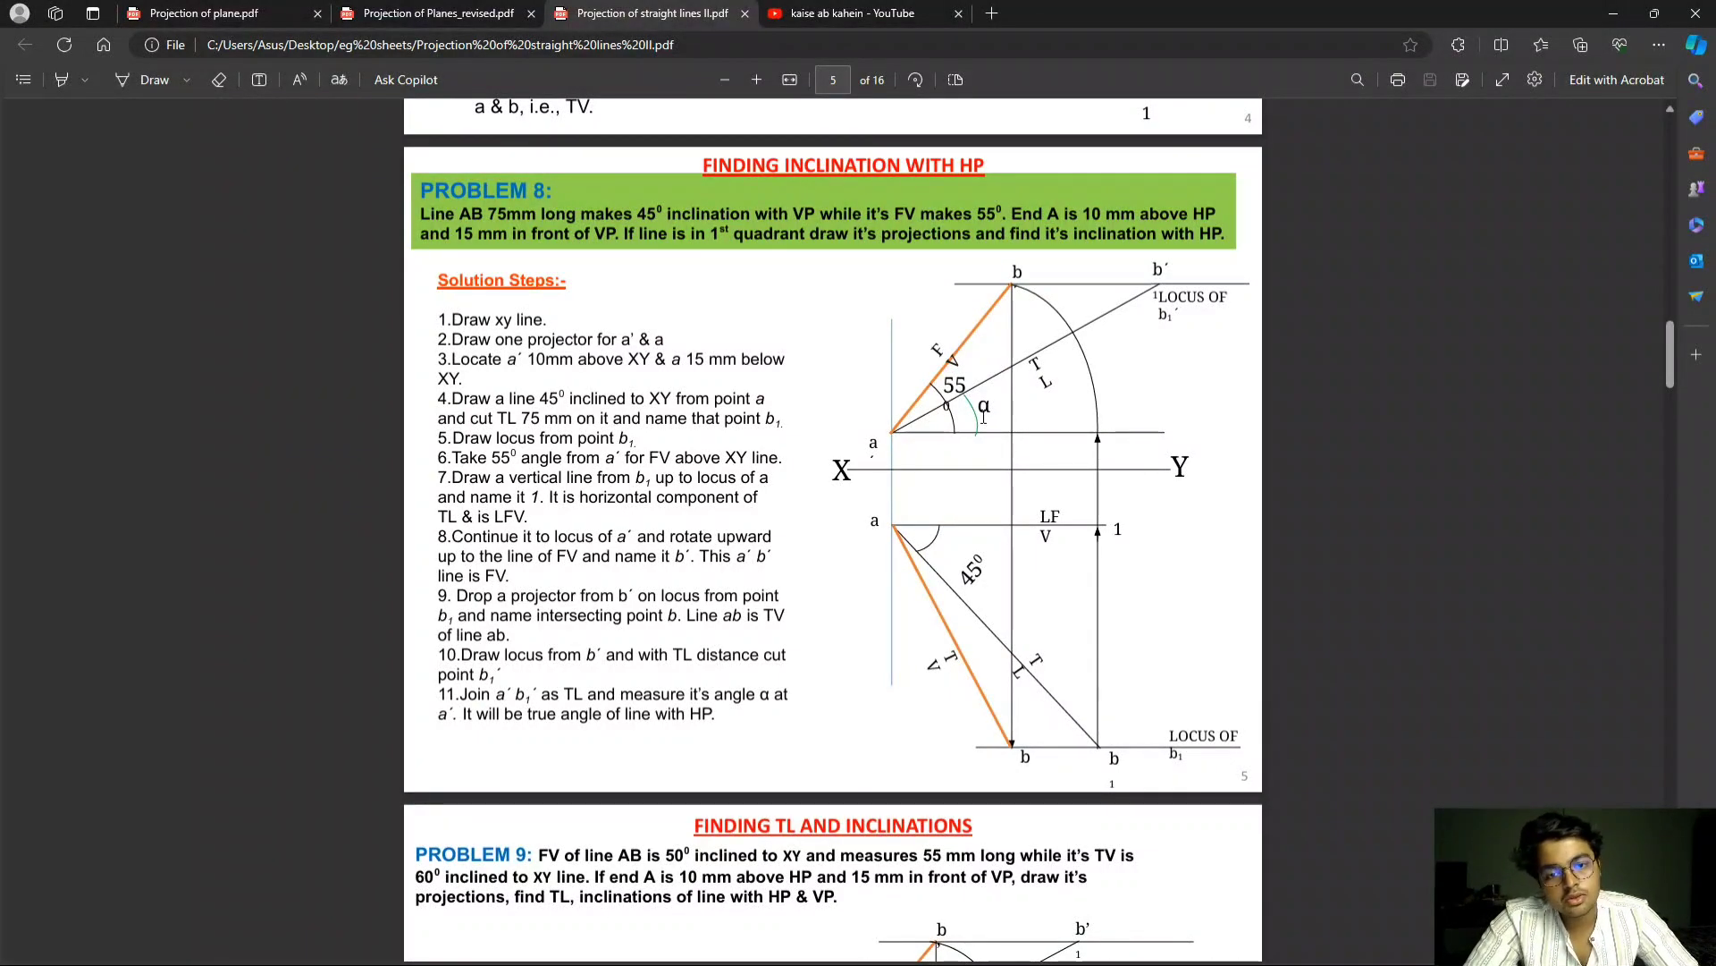
key("alt+Tab")
key("alt+Tab")
key("alt+Tab")
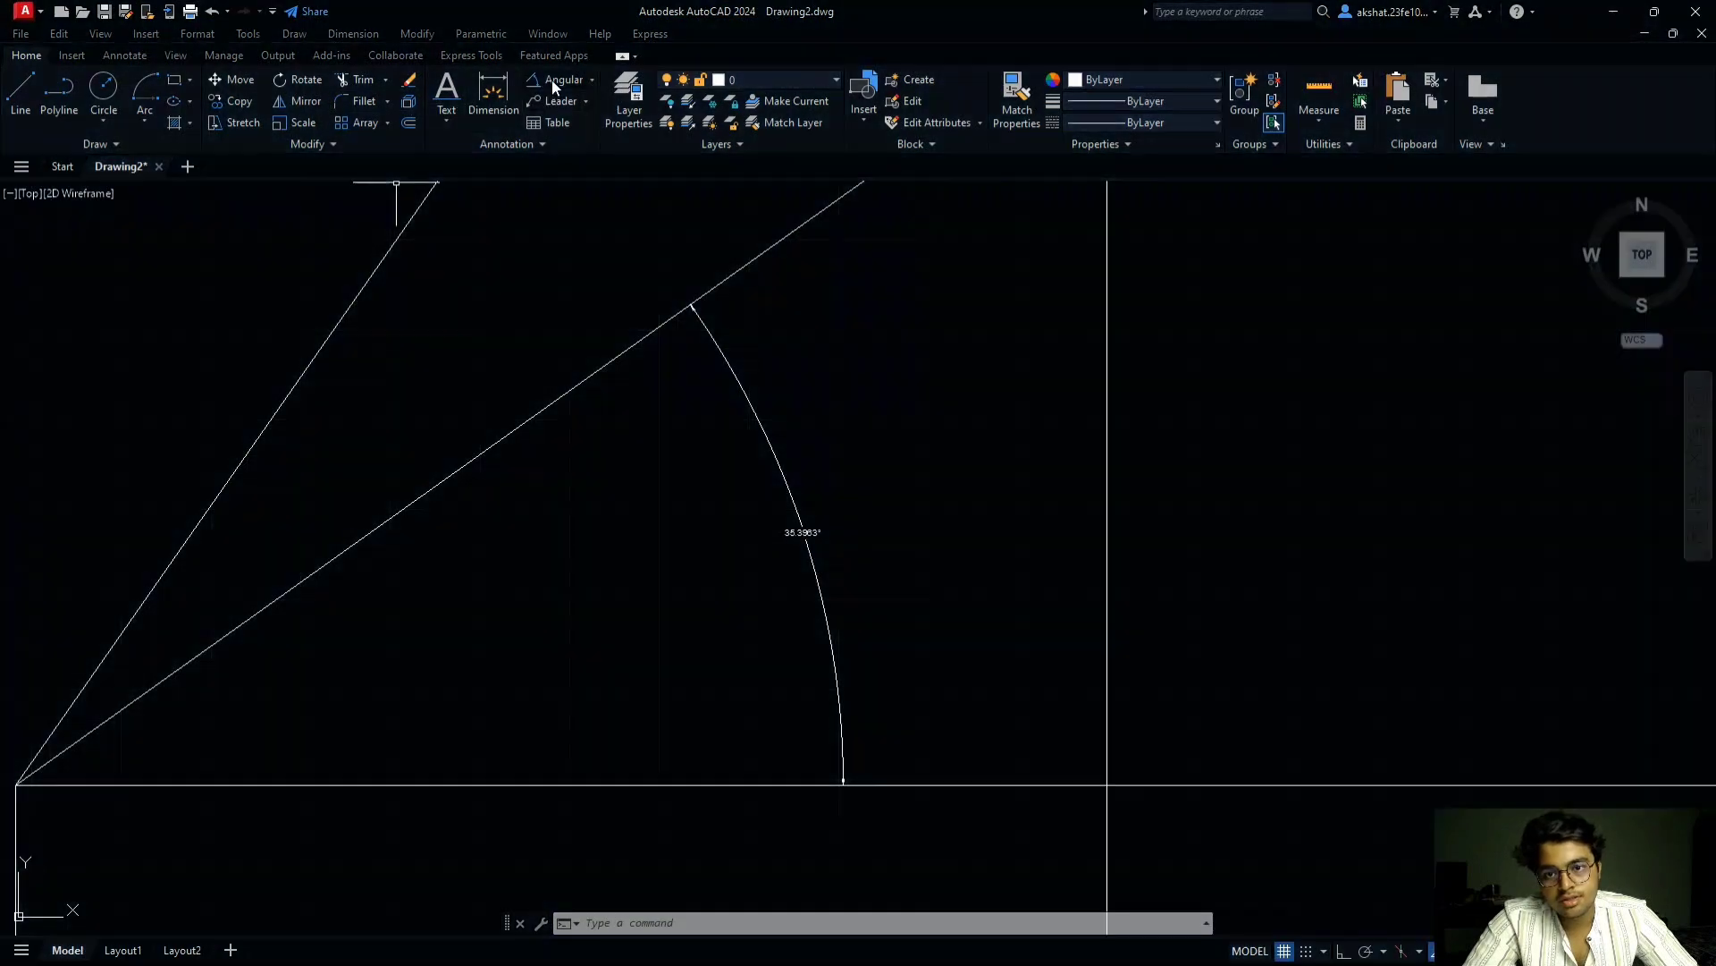
left_click(555, 79)
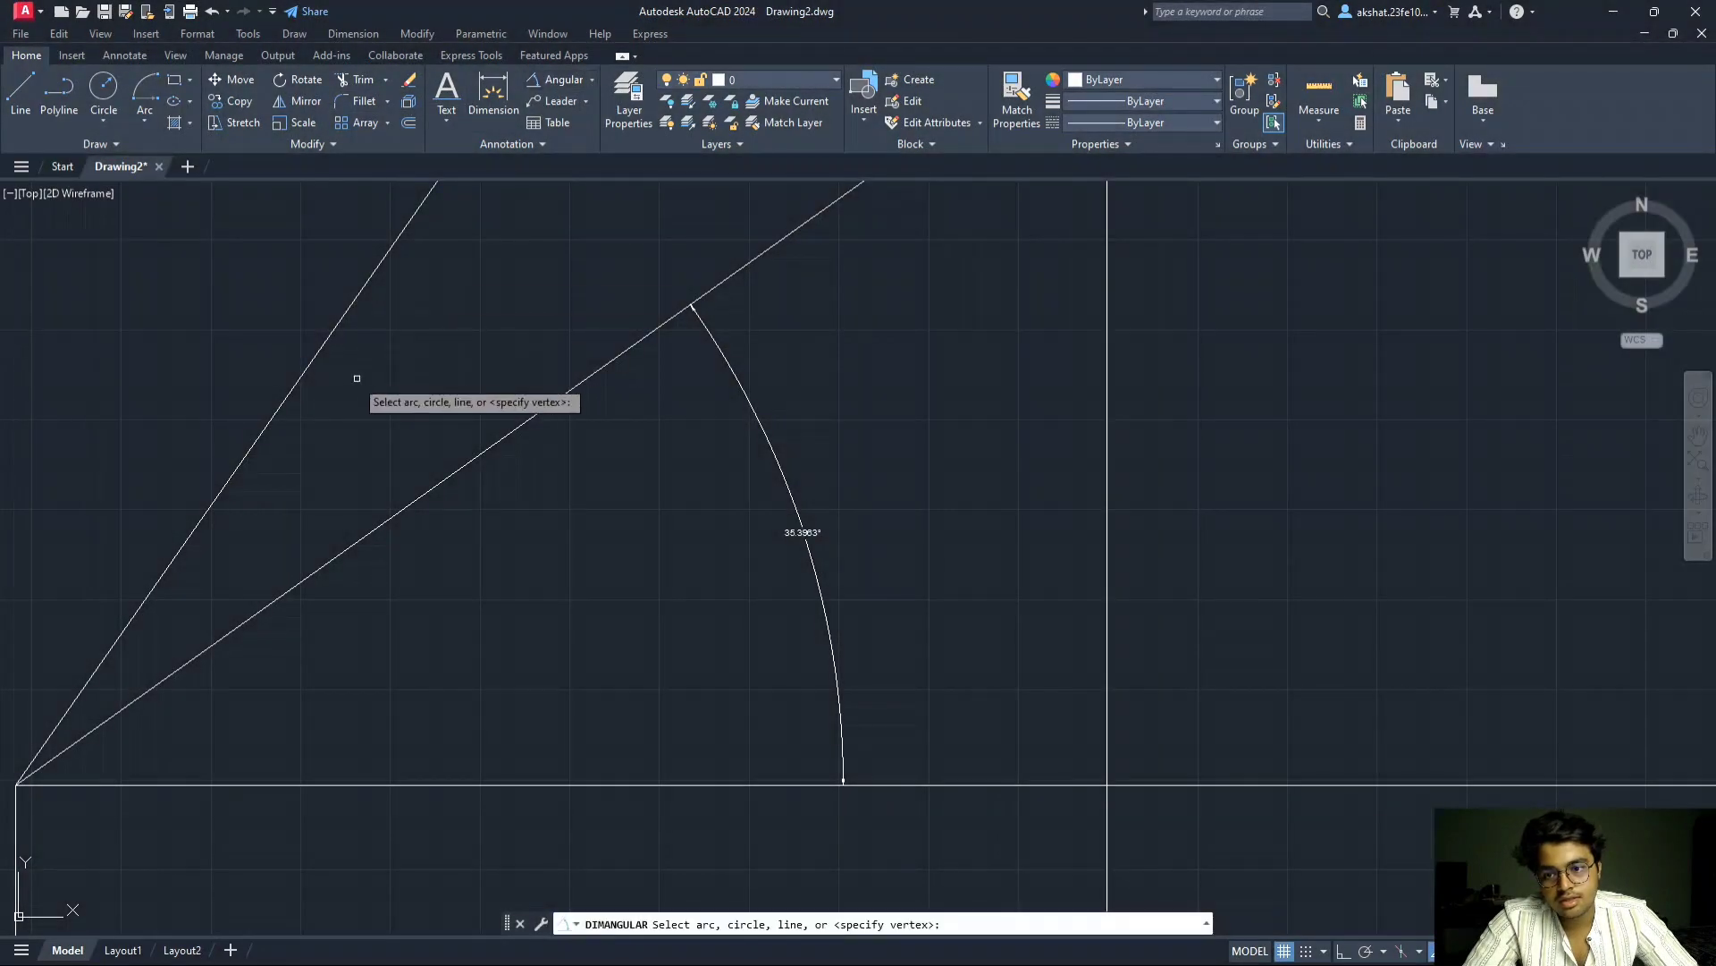
left_click(296, 391)
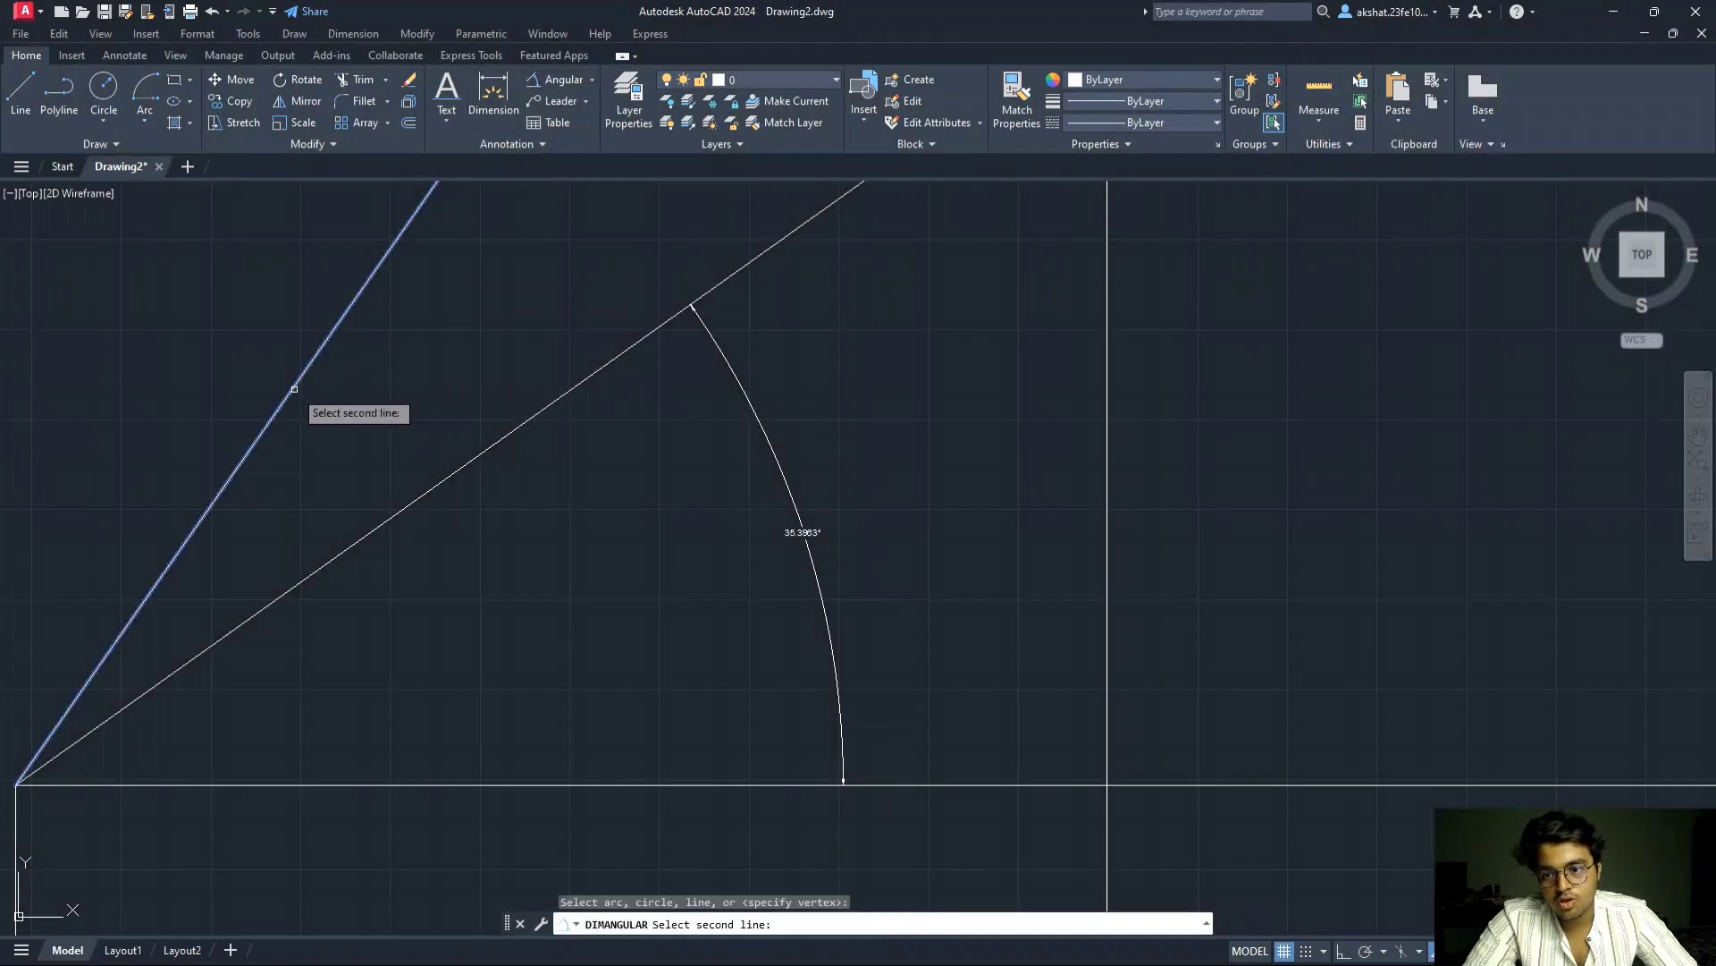
left_click(438, 784)
left_click(437, 678)
scroll(404, 575, "up", 4)
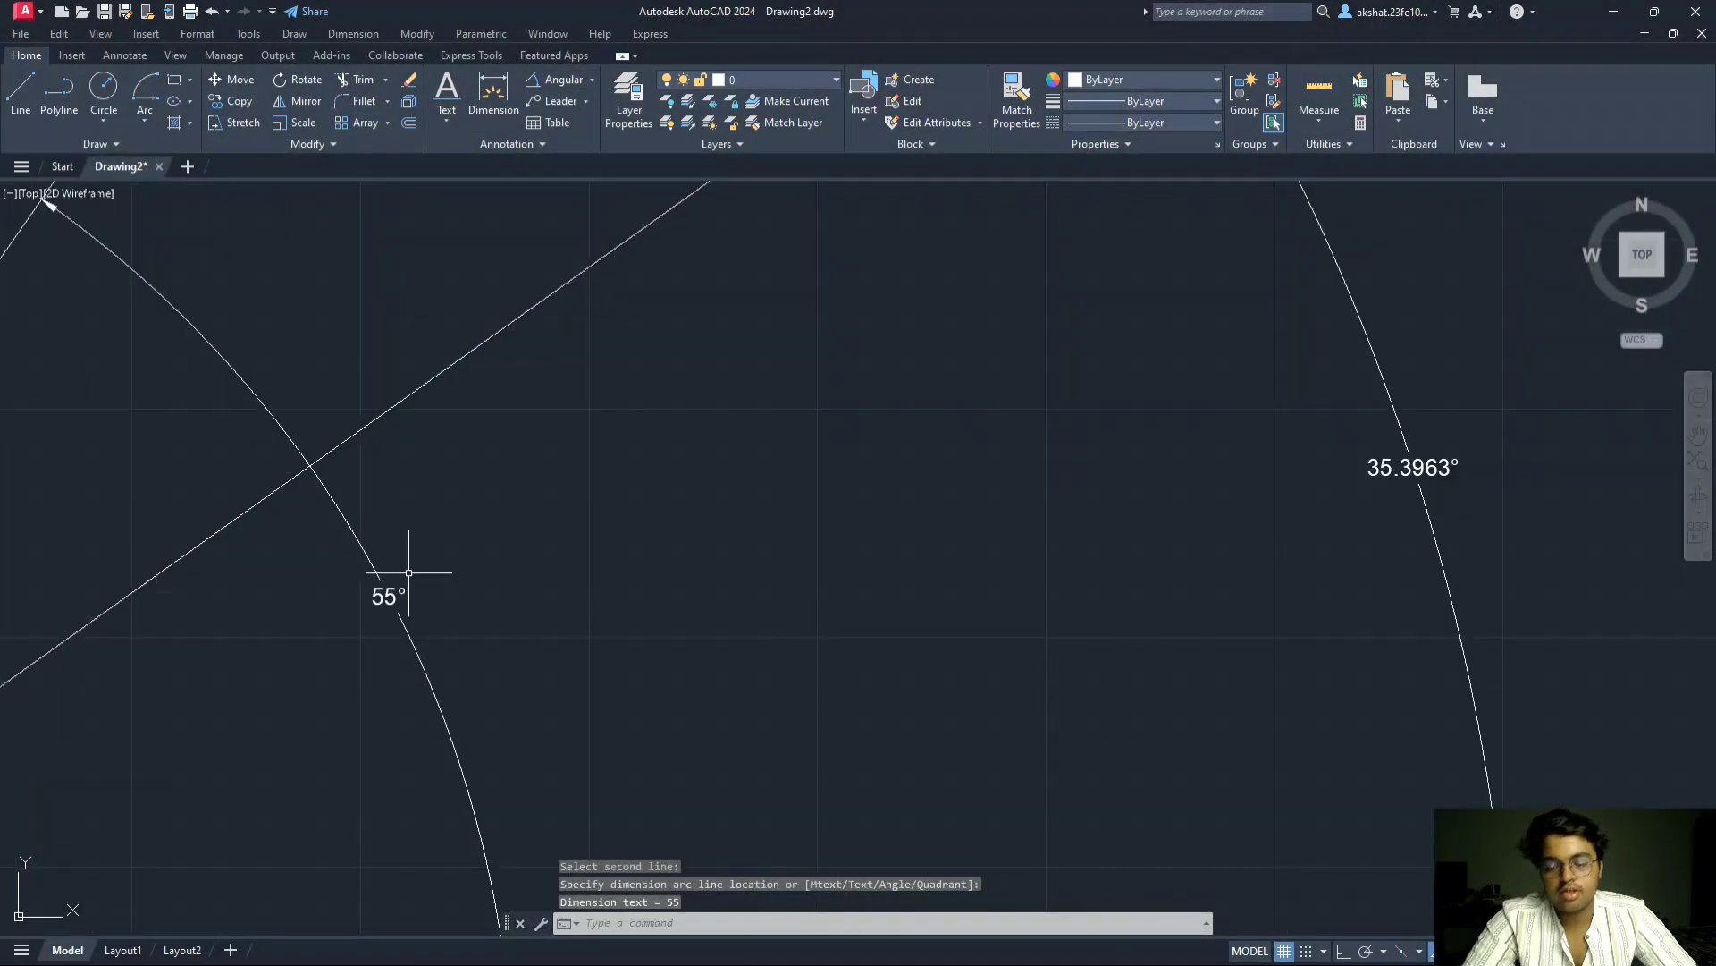
scroll(408, 572, "down", 8)
right_click(619, 497)
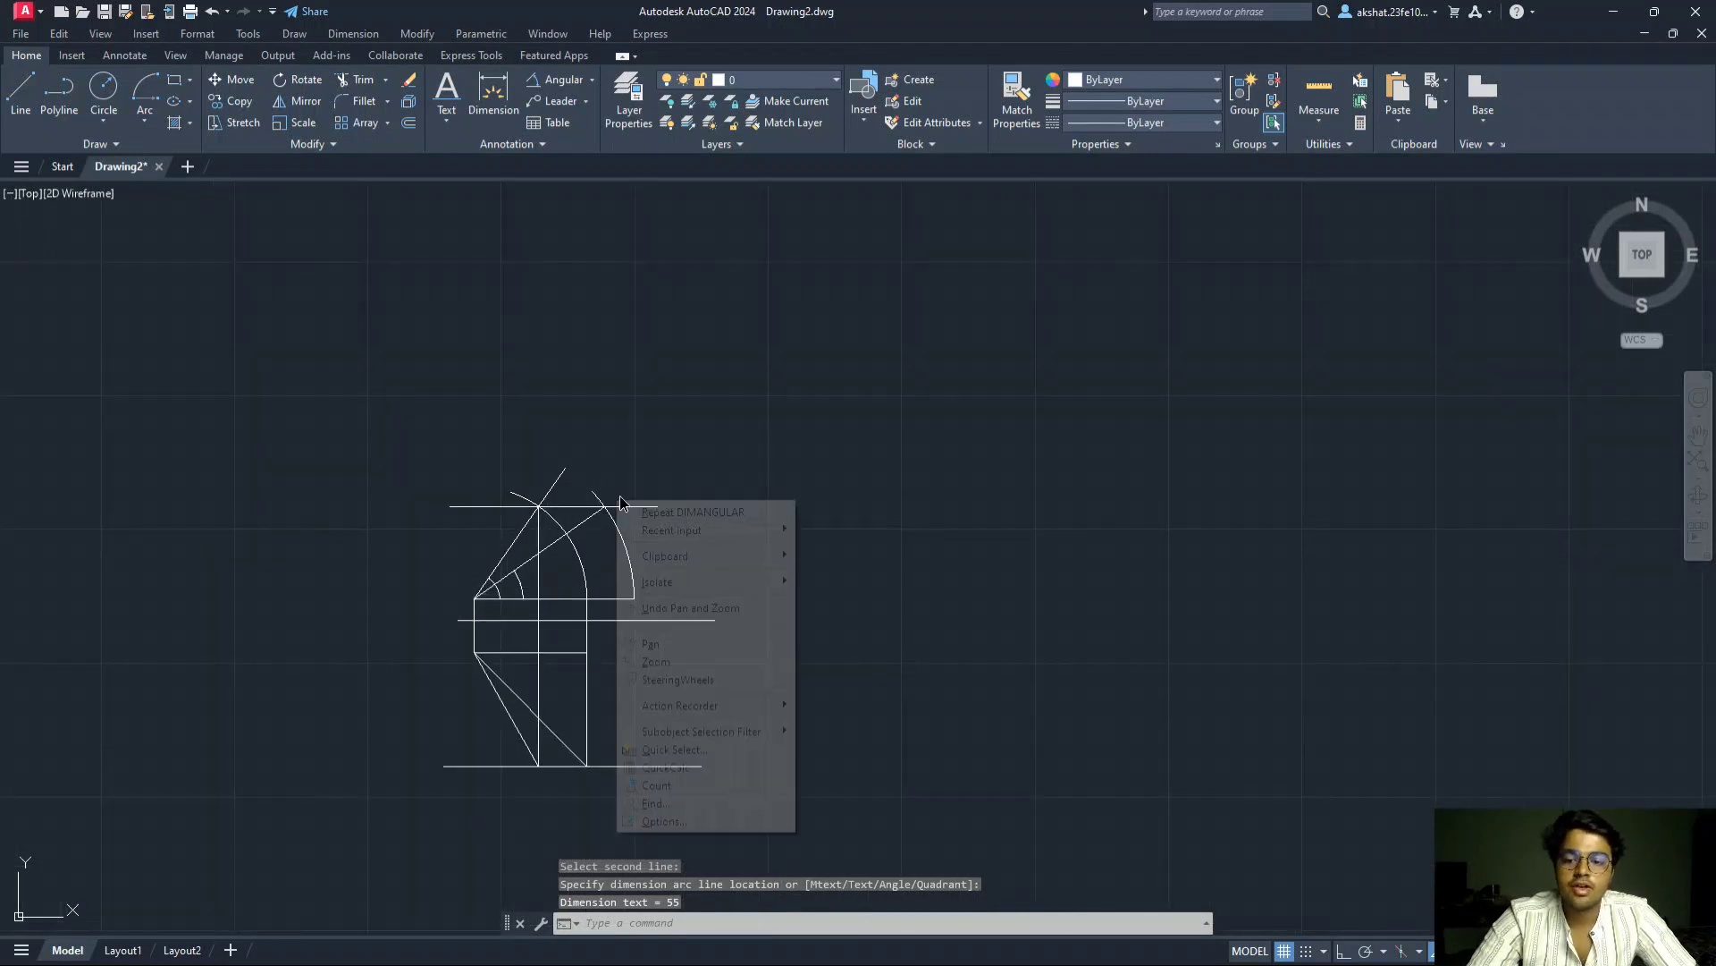
left_click(651, 434)
scroll(566, 501, "up", 6)
left_click(564, 503)
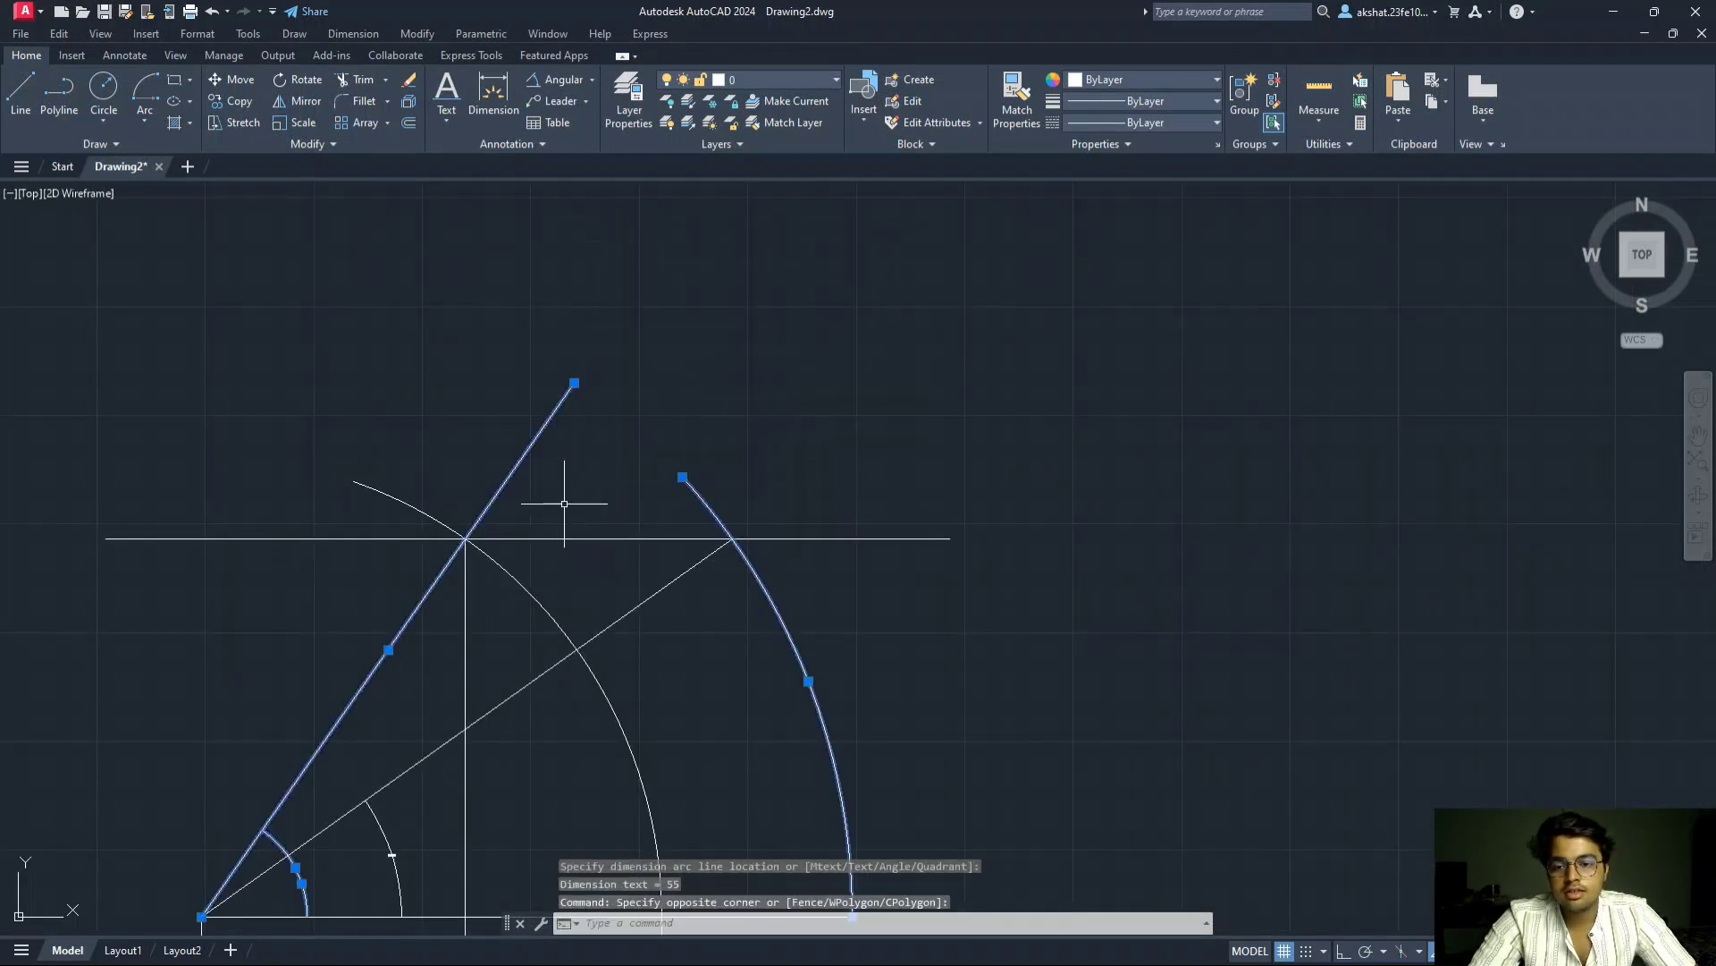
key("Escape")
- Colour the front-view line, the top-view line and both true-length lines red (237,31,36)
scroll(659, 670, "down", 3)
middle_click_drag(659, 671, 846, 256)
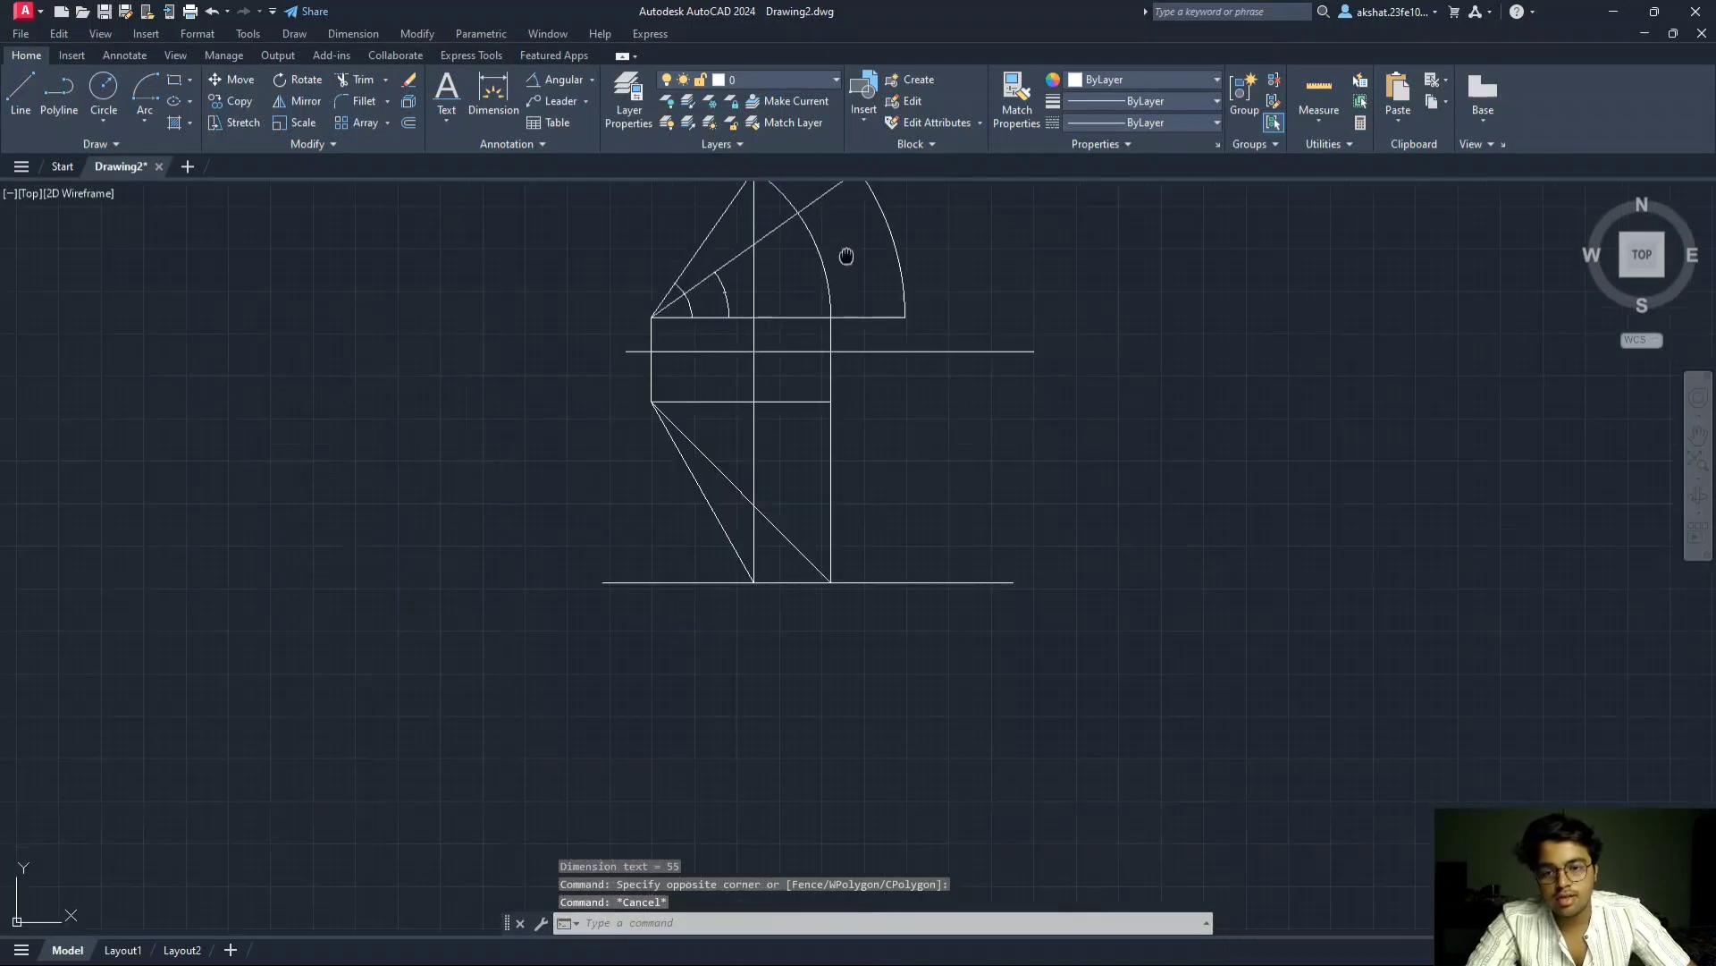
left_click(720, 218)
left_click(746, 249)
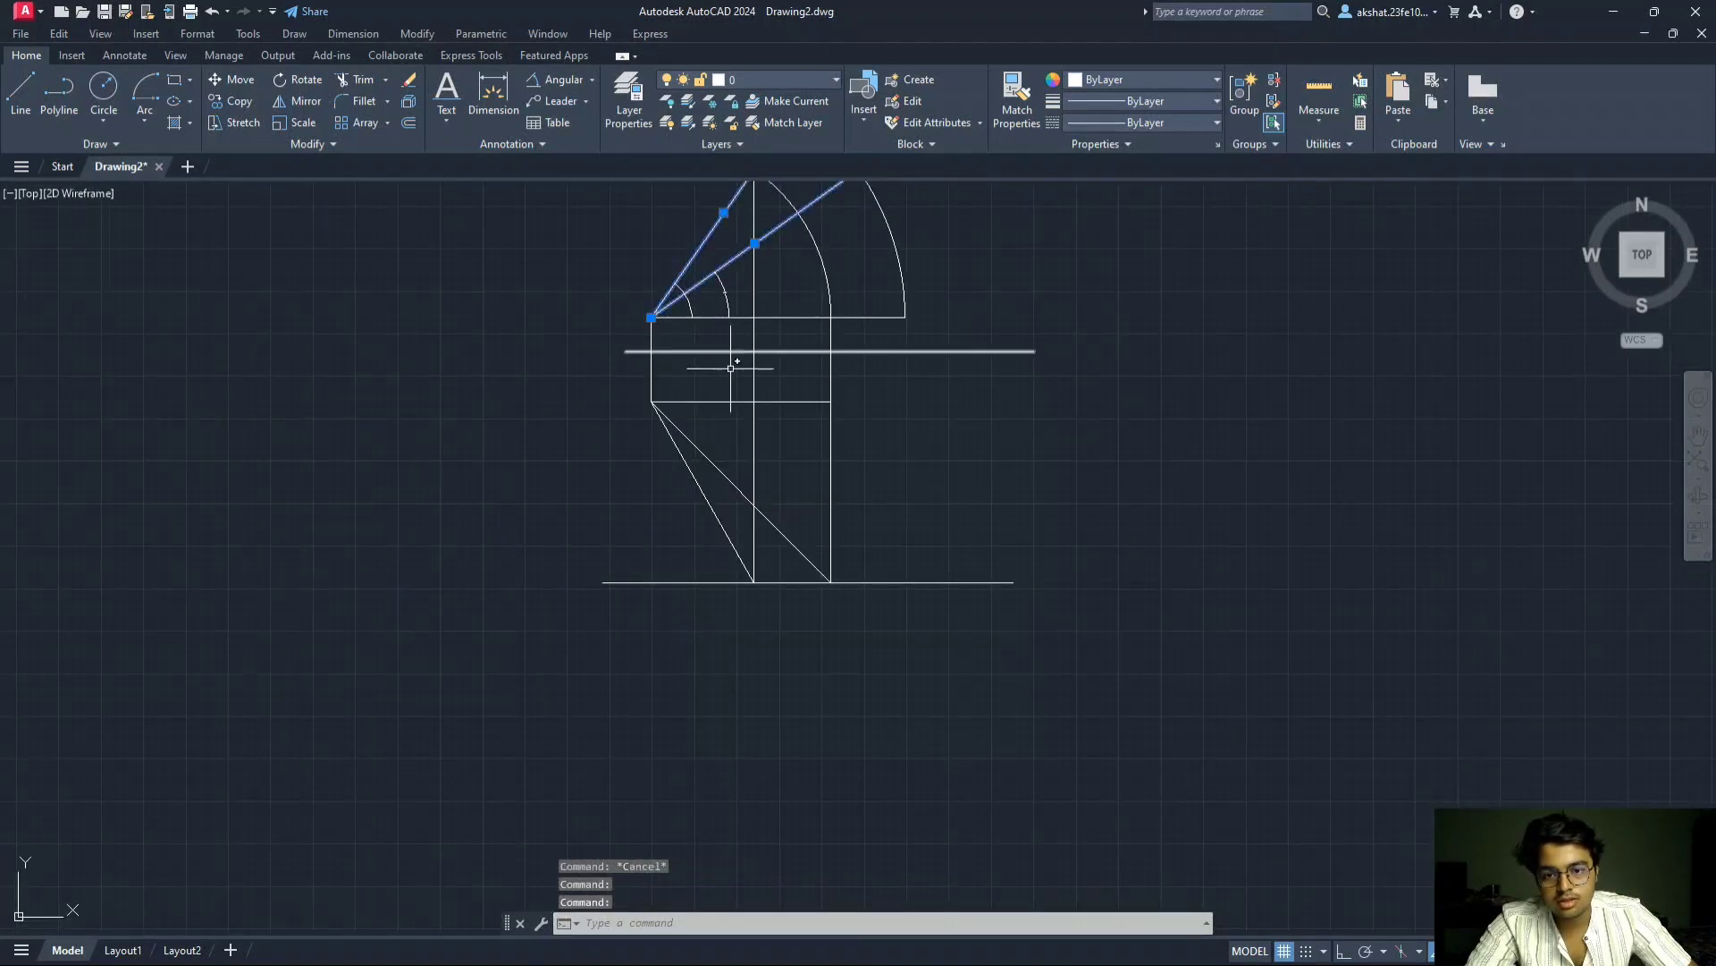
left_click(700, 451)
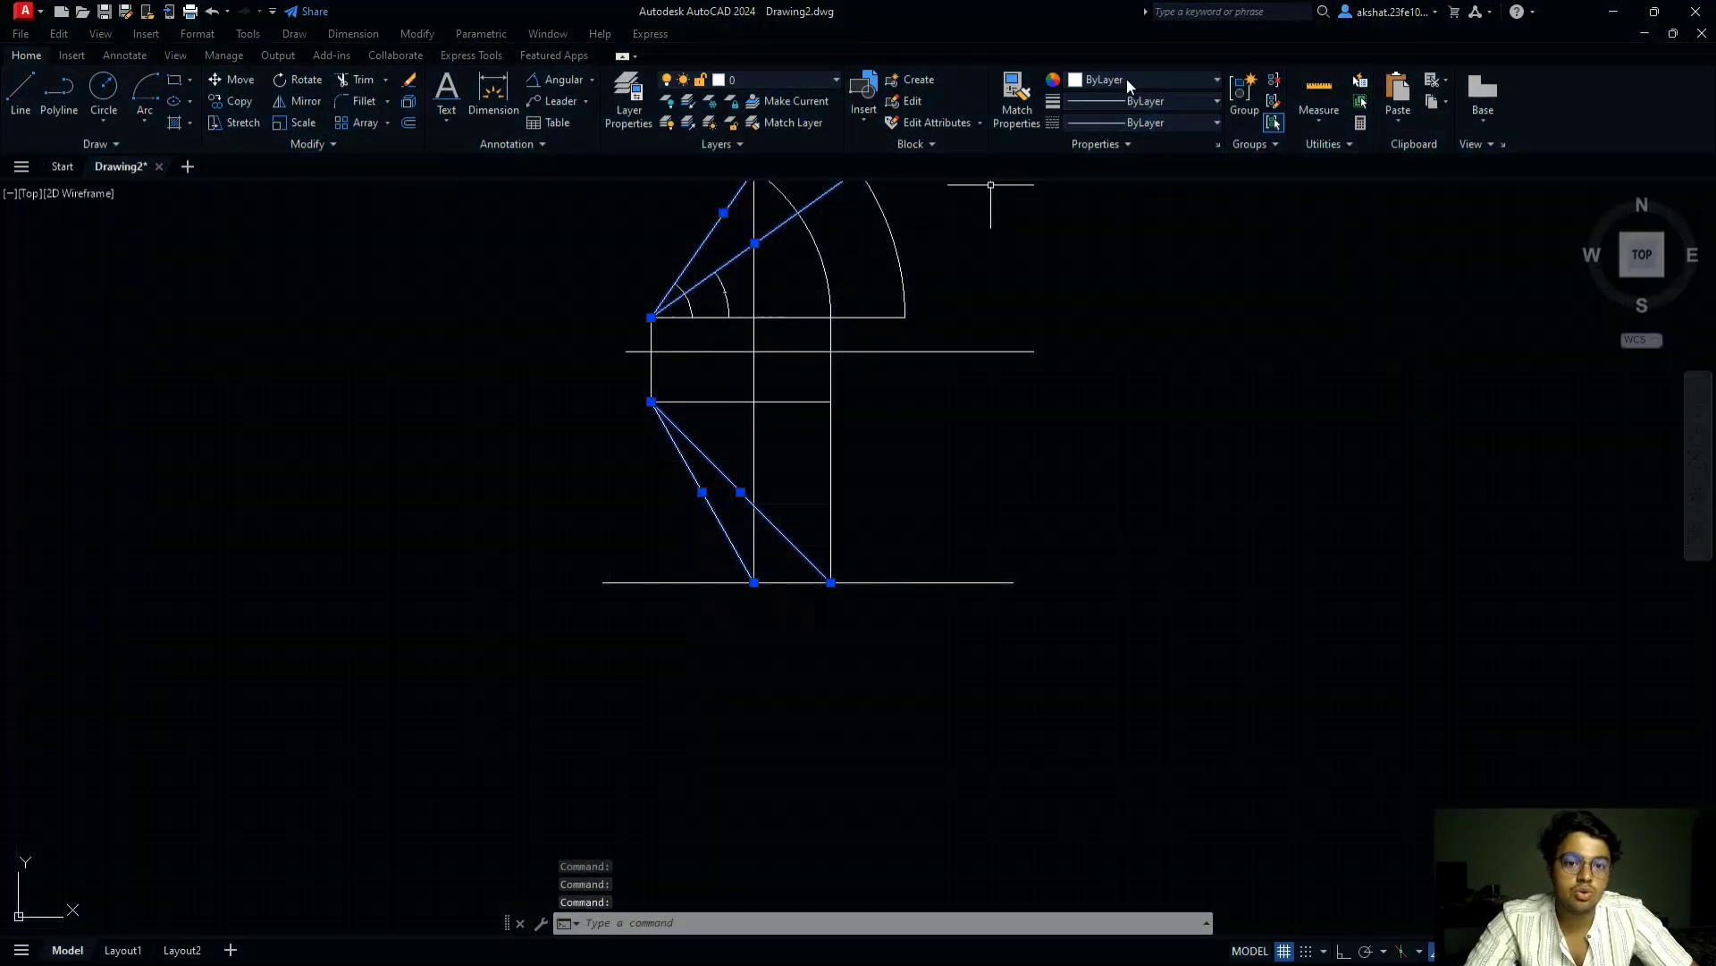
left_click(1128, 79)
left_click(1129, 176)
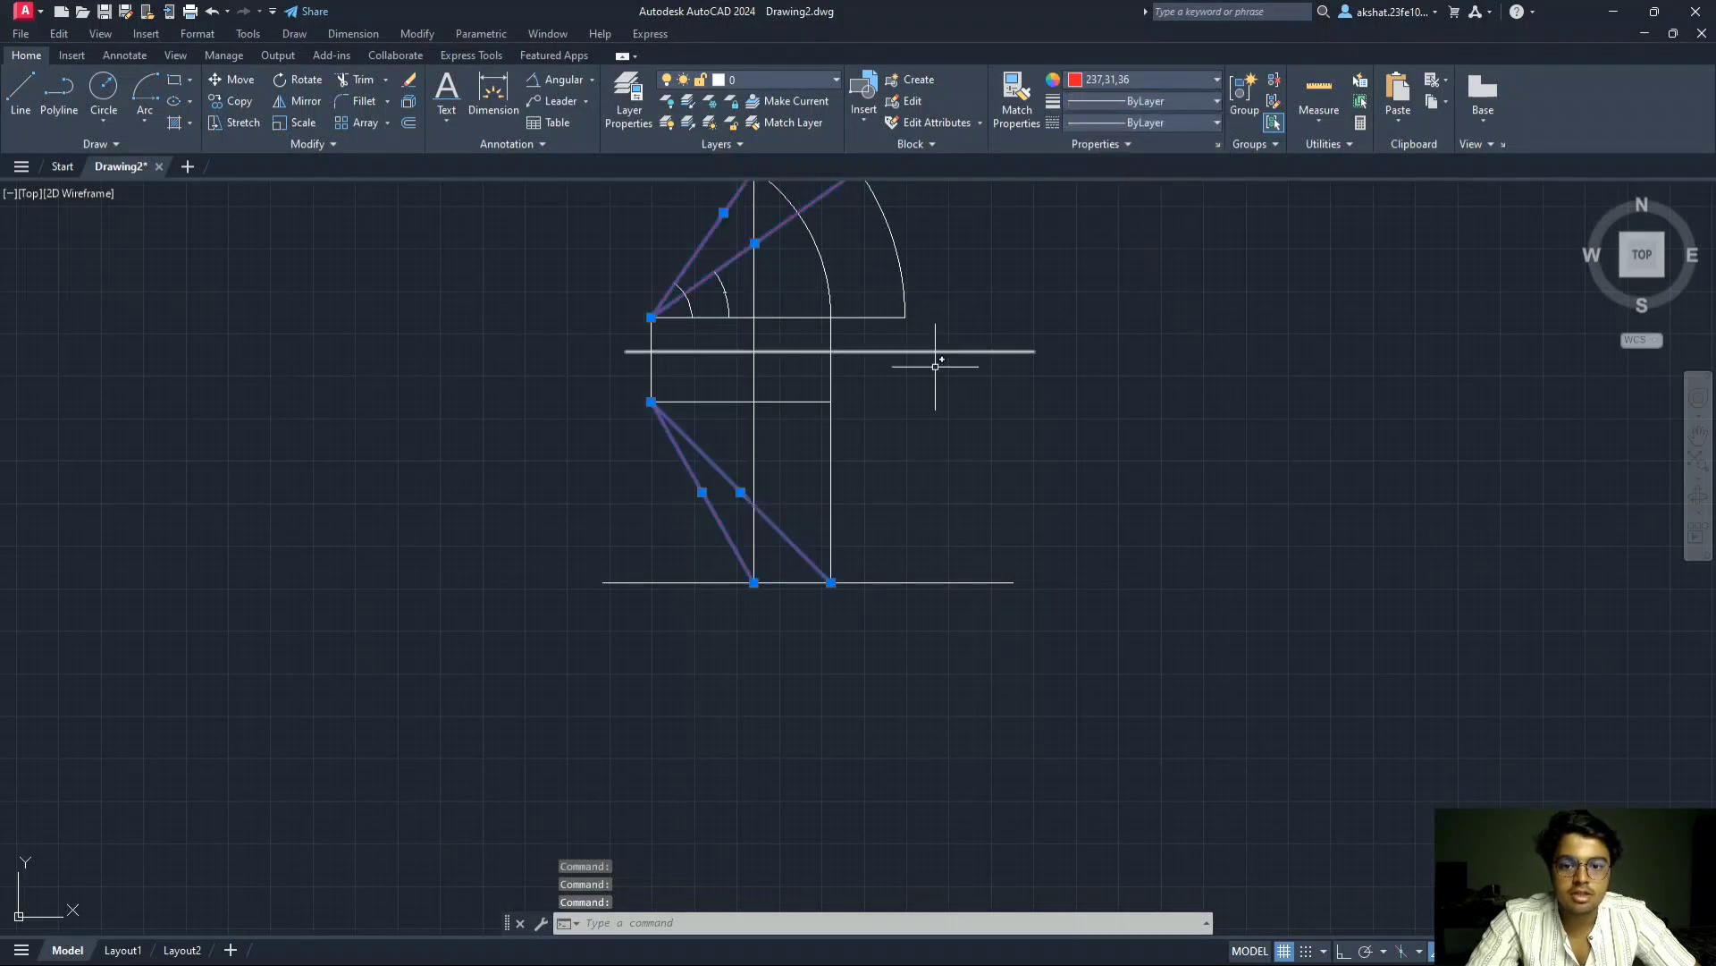
middle_click_drag(939, 363, 915, 467)
key("Escape")
left_click(901, 273)
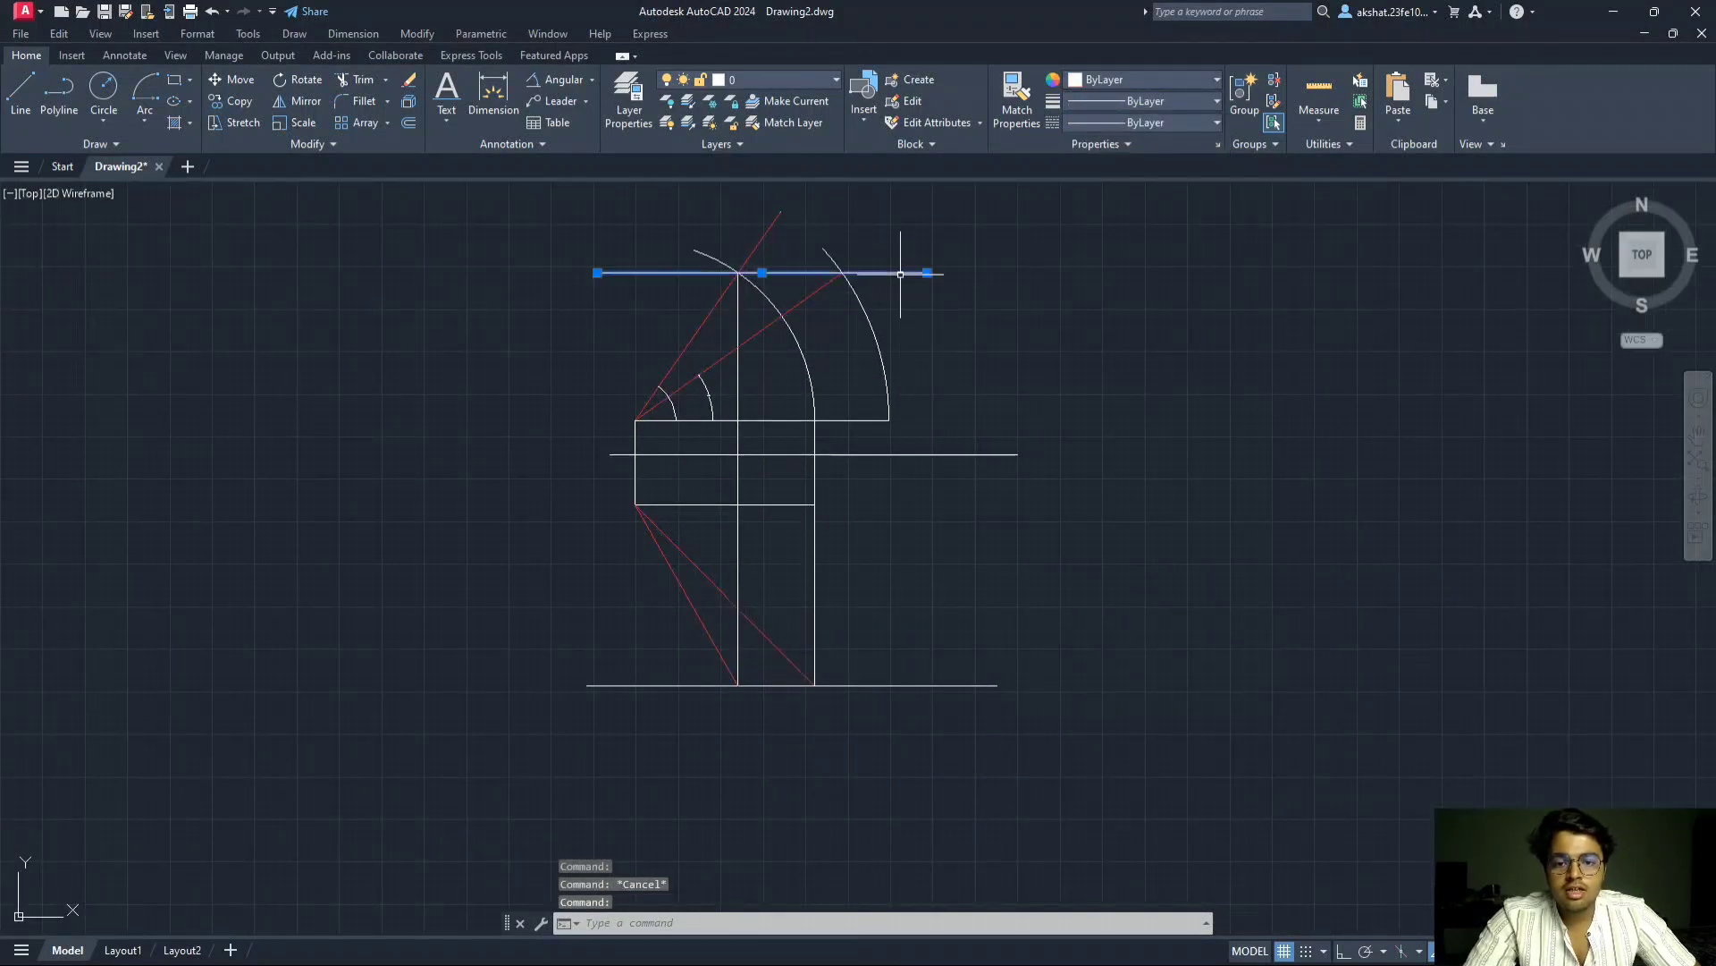
left_click(861, 299)
left_click(799, 342)
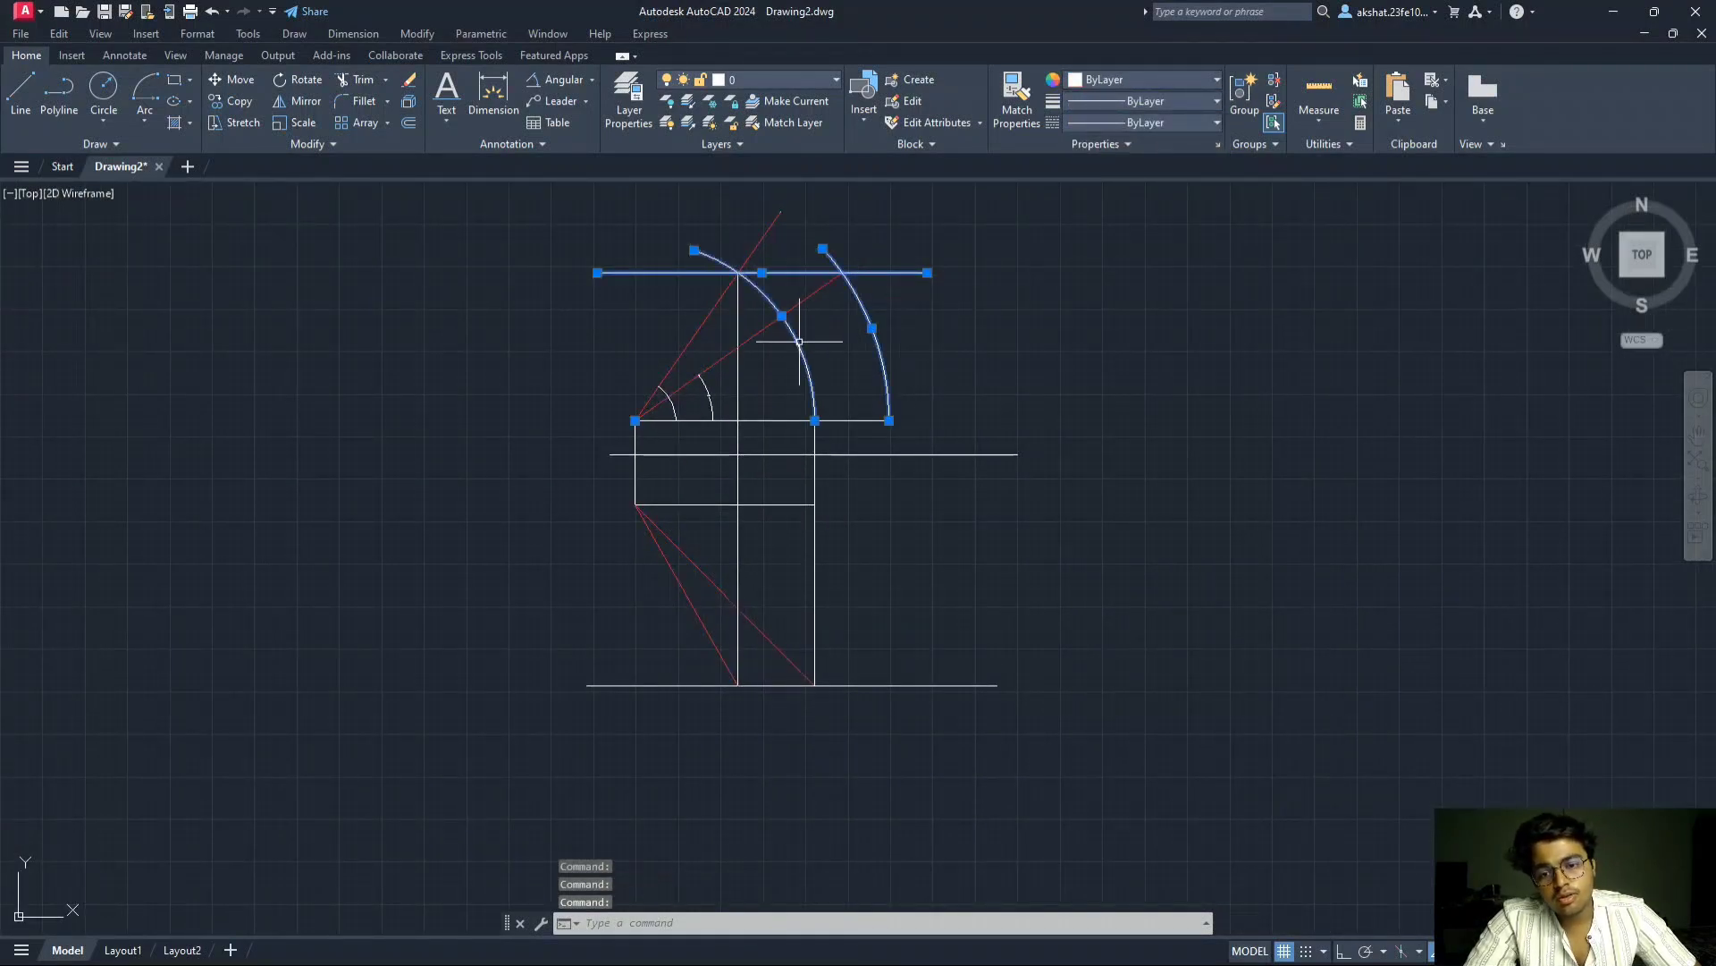
left_click(738, 376)
key("Escape")
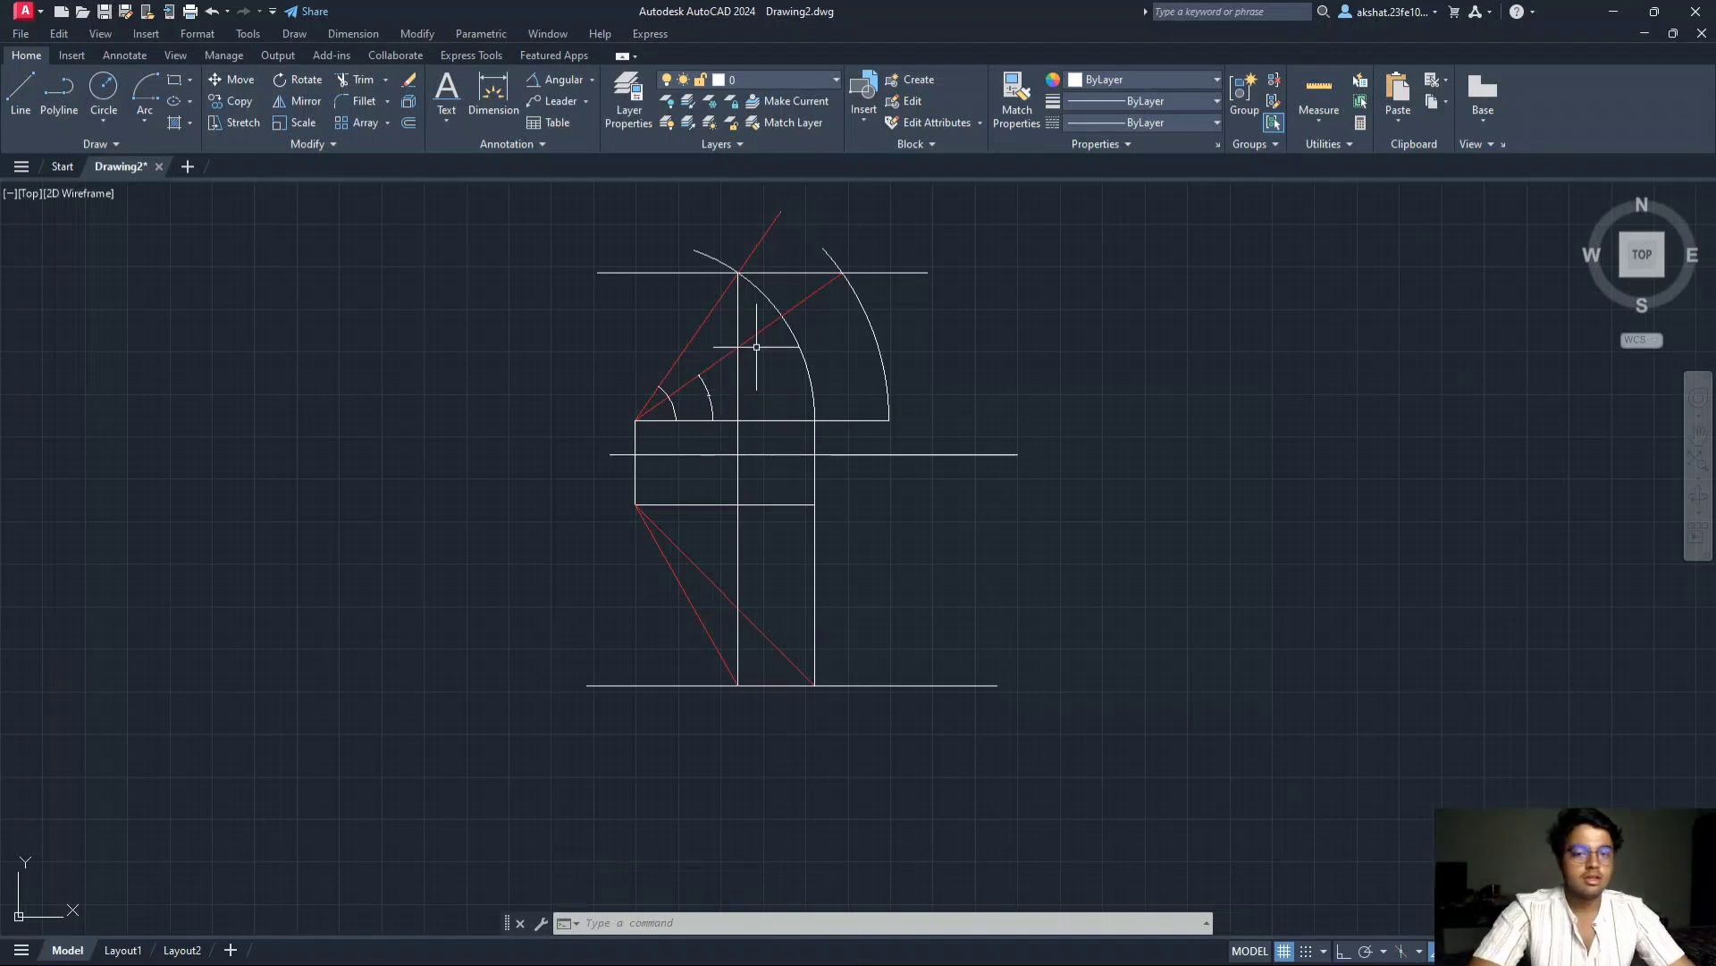
- Erase the entire drawing and switch to the Projection of straight lines II PDF to read Problem 9
key("ctrl+a")
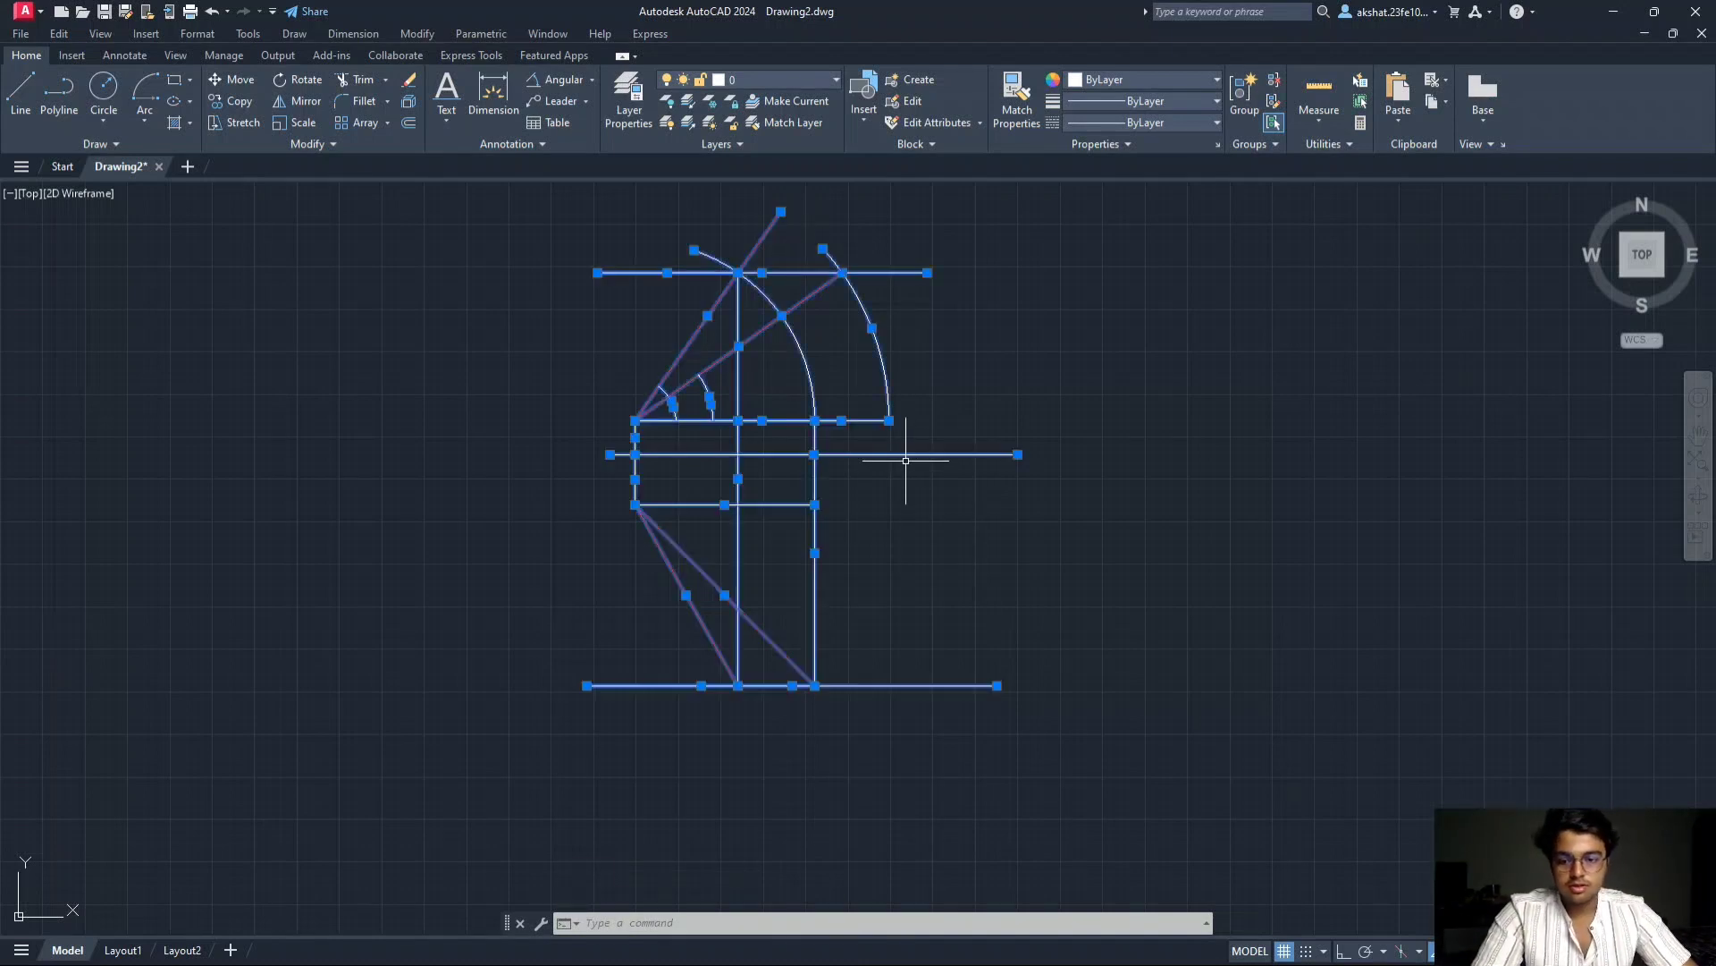
key("Delete")
key("alt+Tab")
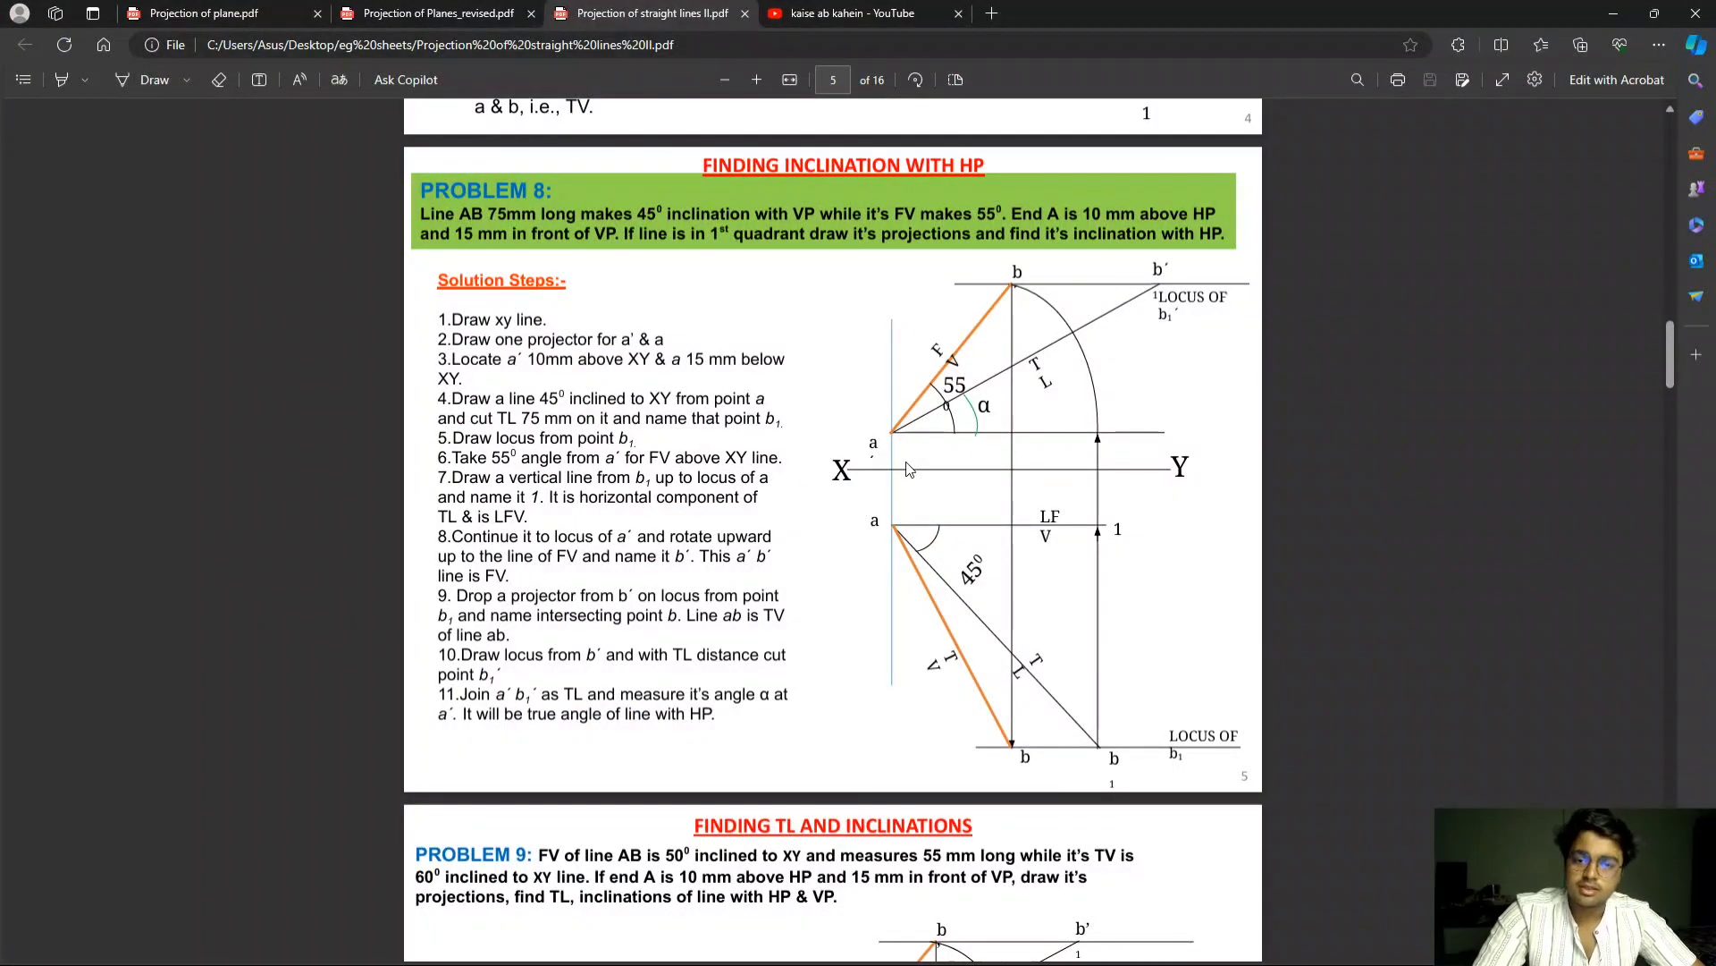
scroll(909, 470, "down", 7)
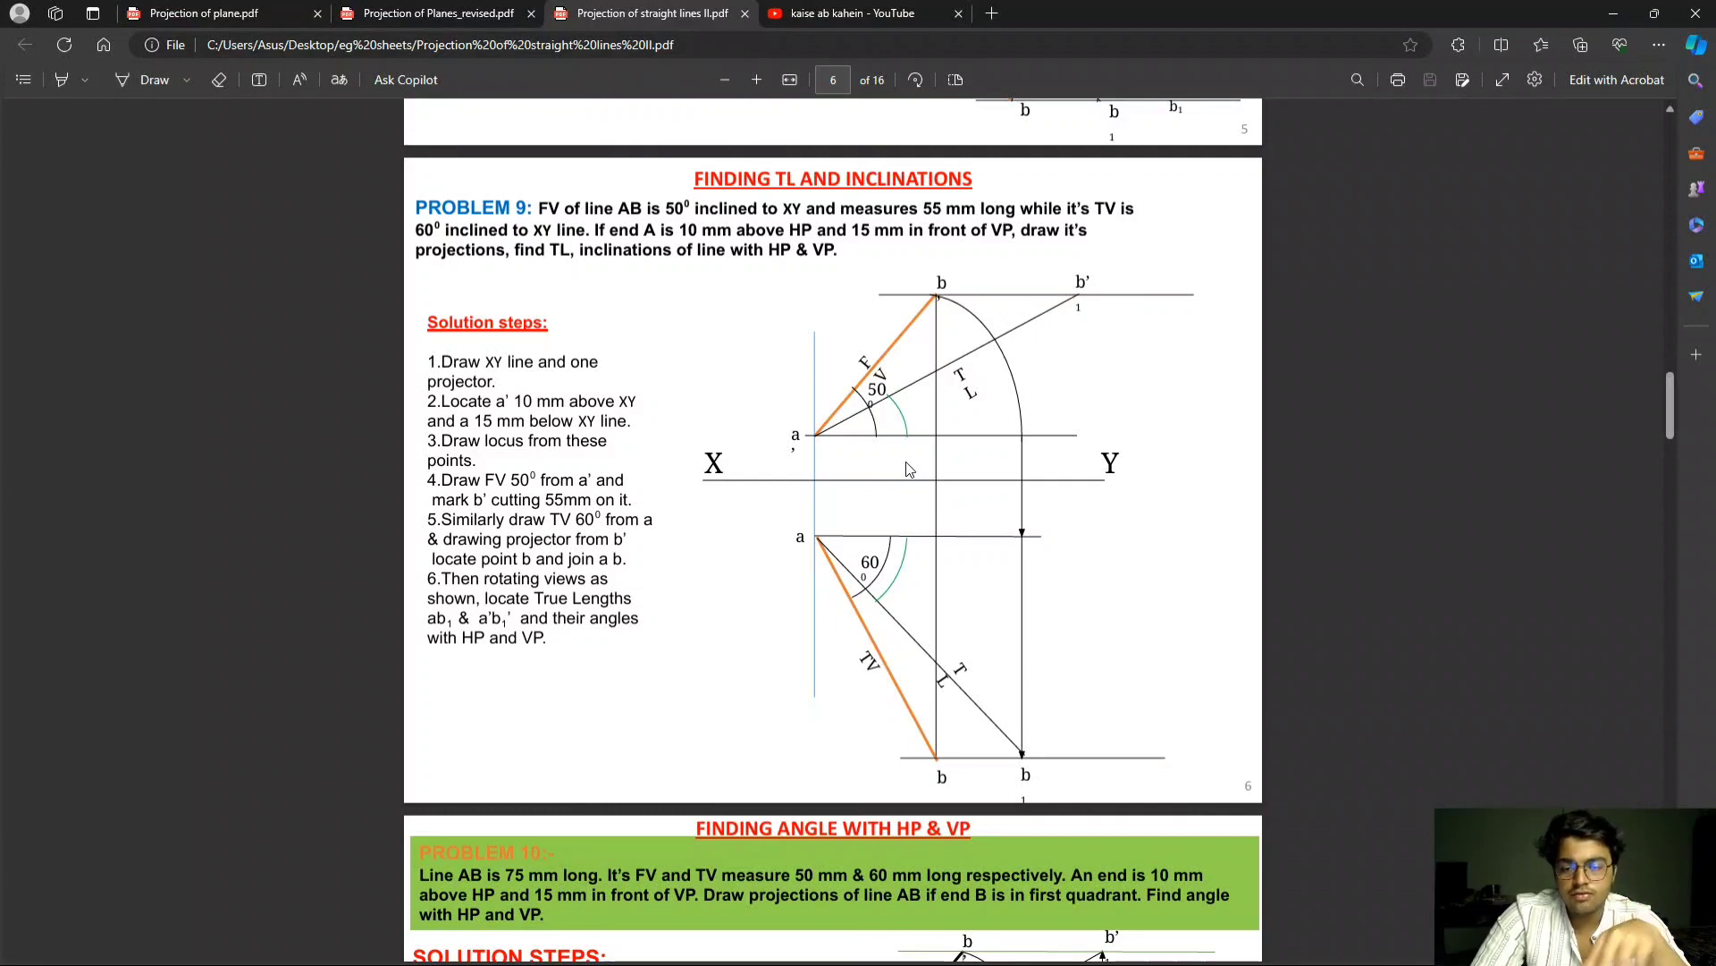
key("alt+Tab")
key("alt+Tab")
key("alt+Tab")
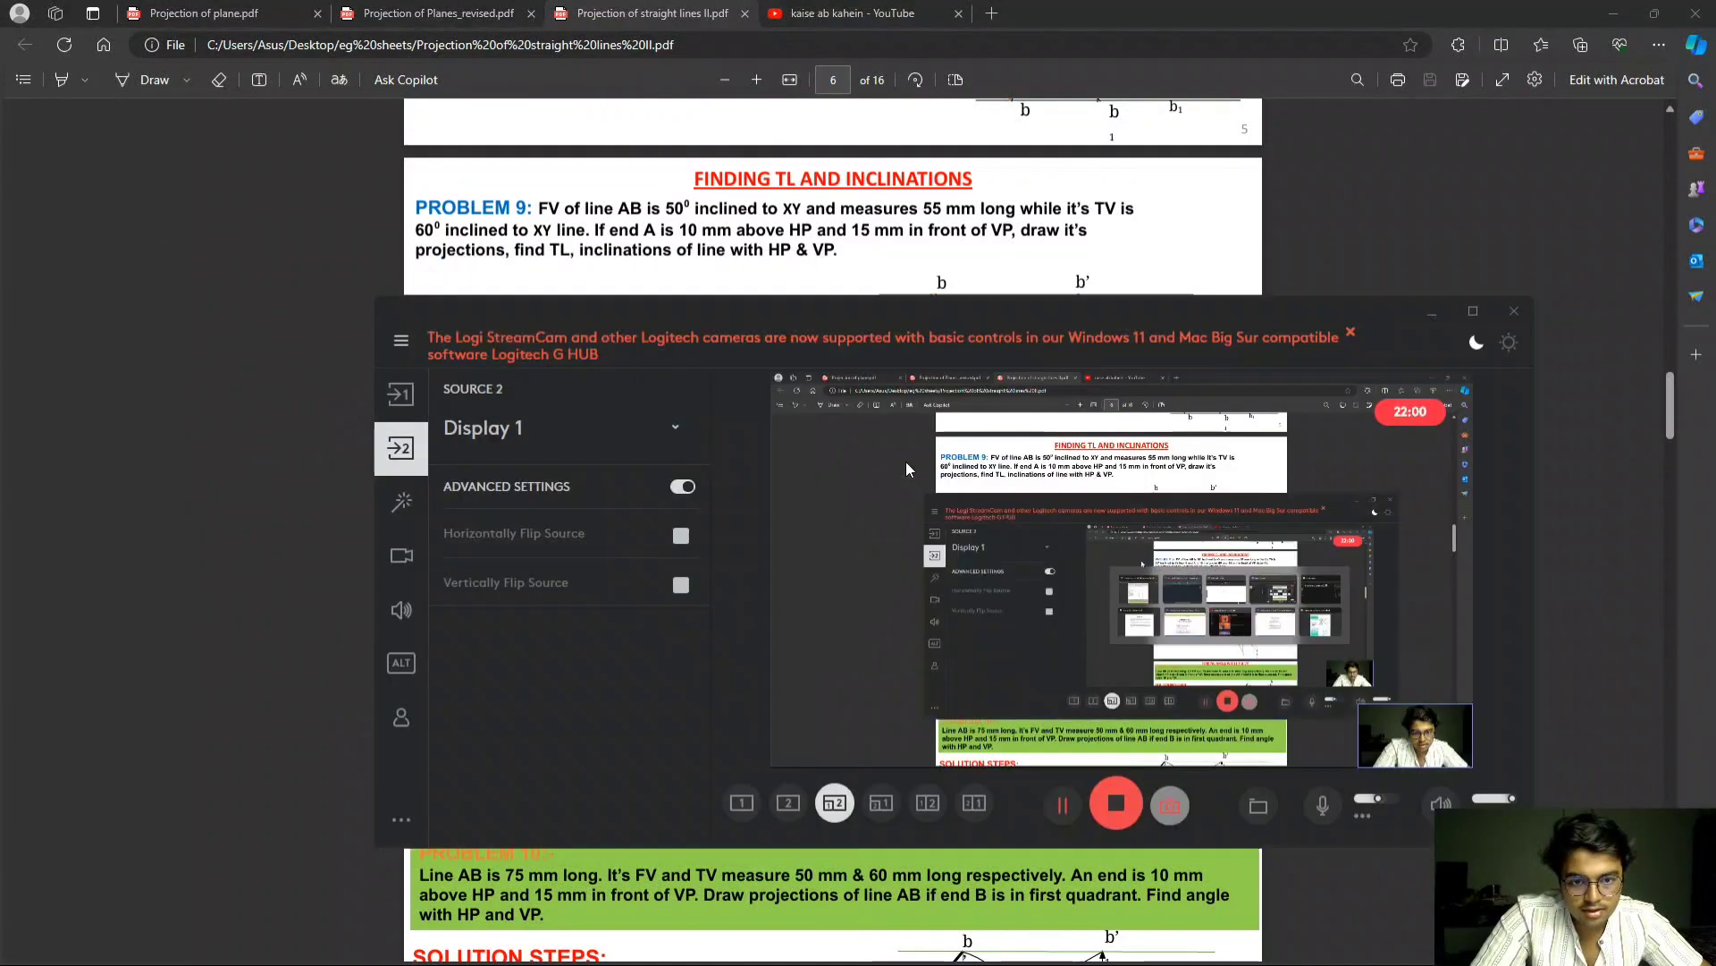
key("alt+Tab")
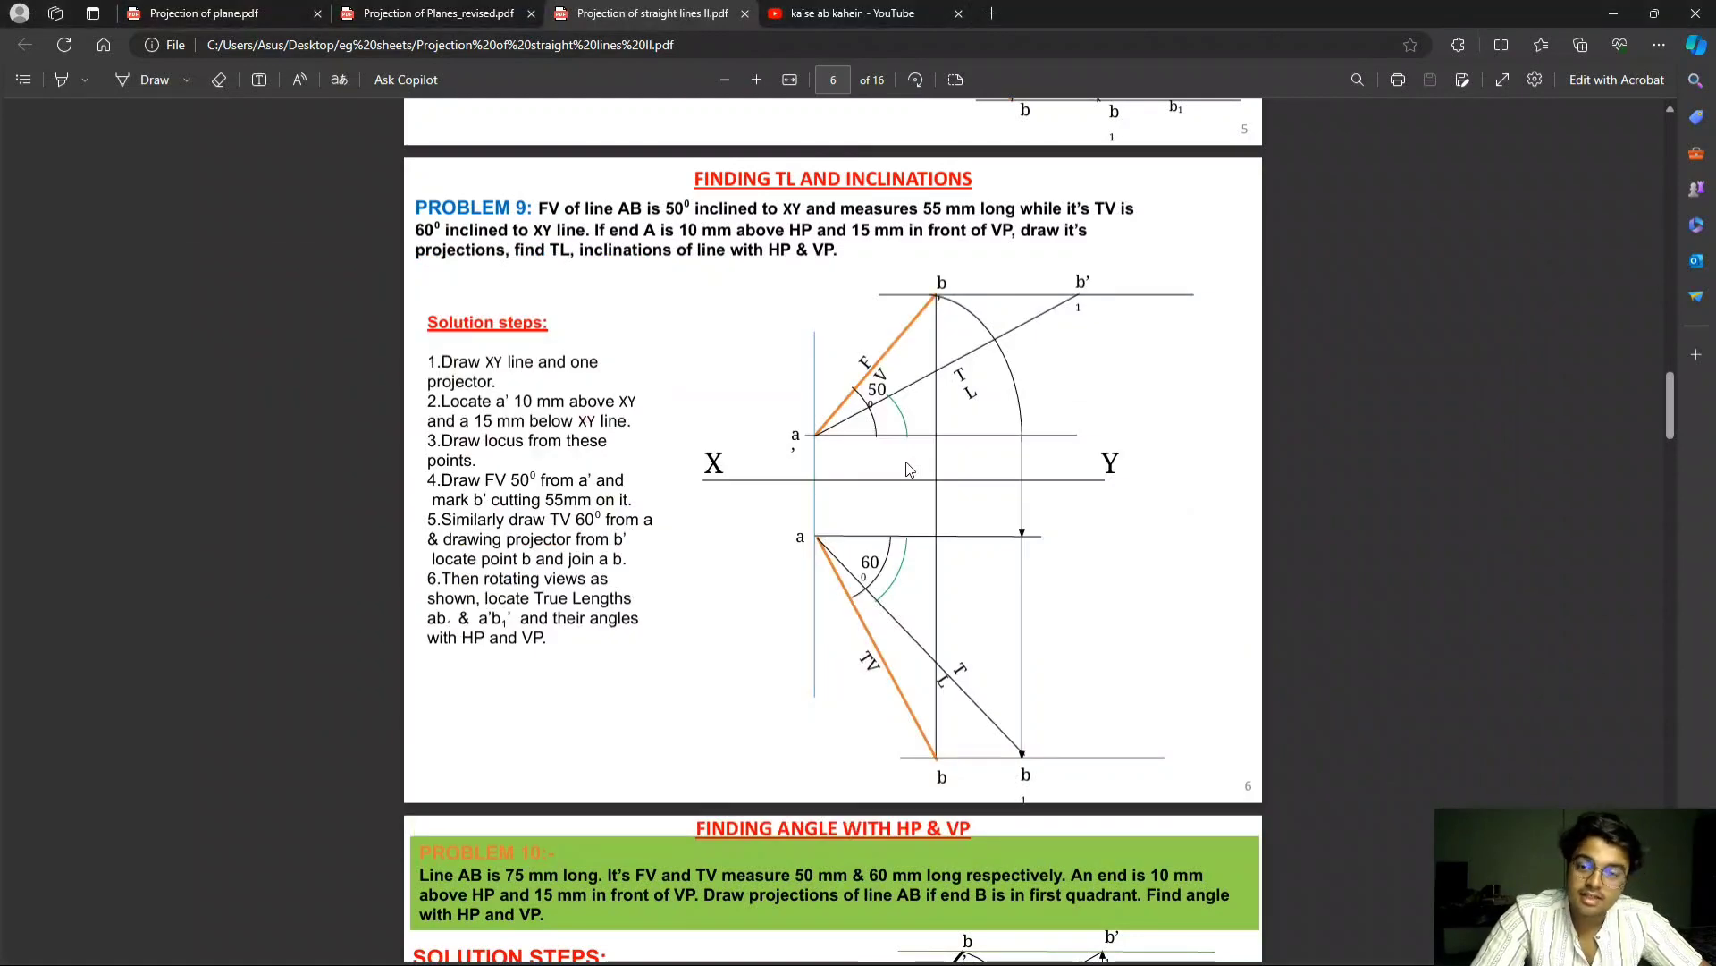
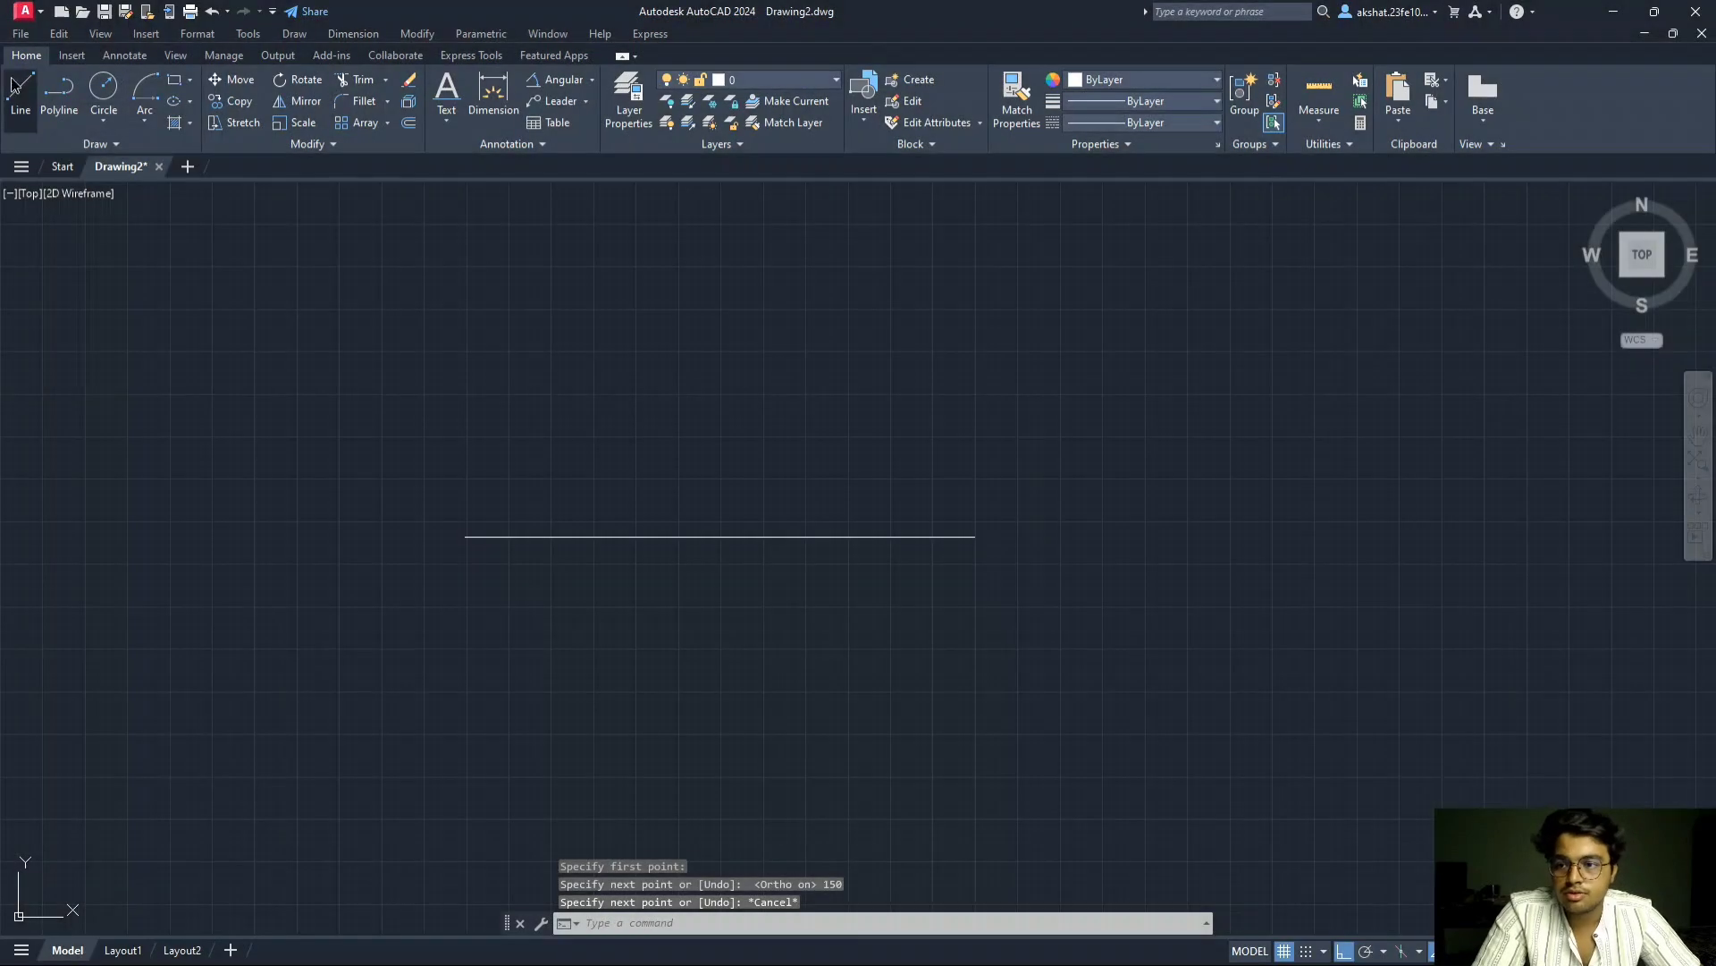
- Draw a 10 mm vertical line up from the XY line near its left end, checking Problem 9 for the distance
key("Return")
left_click(515, 537)
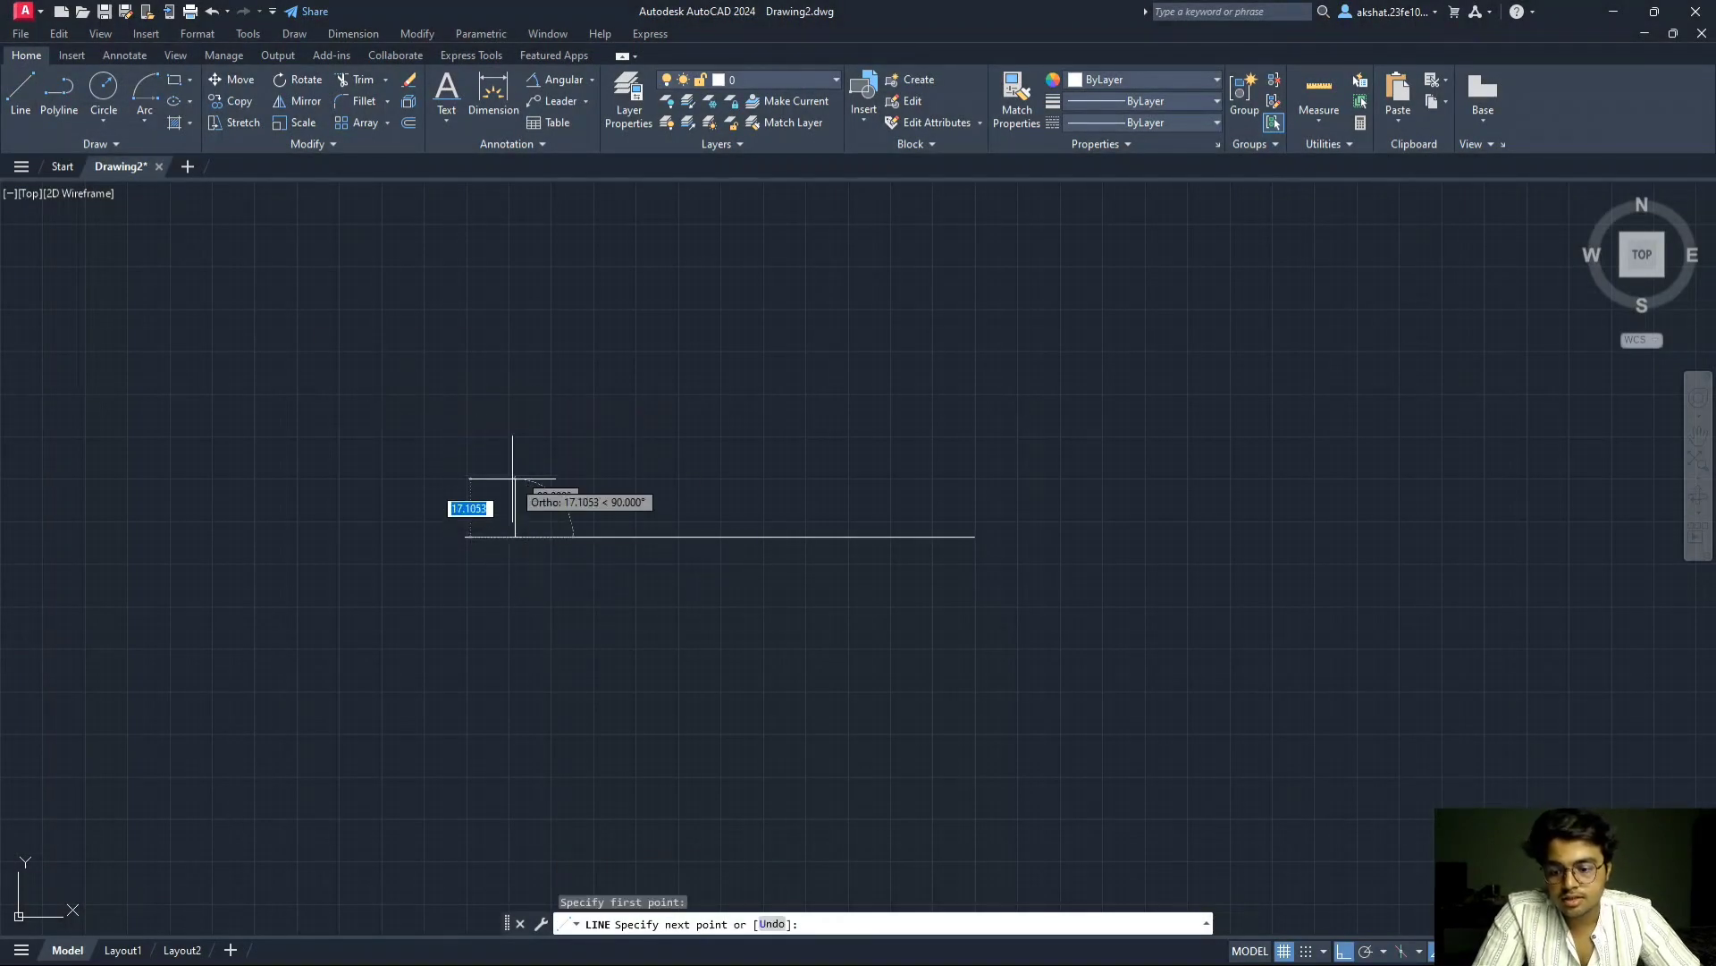
key("alt+Tab")
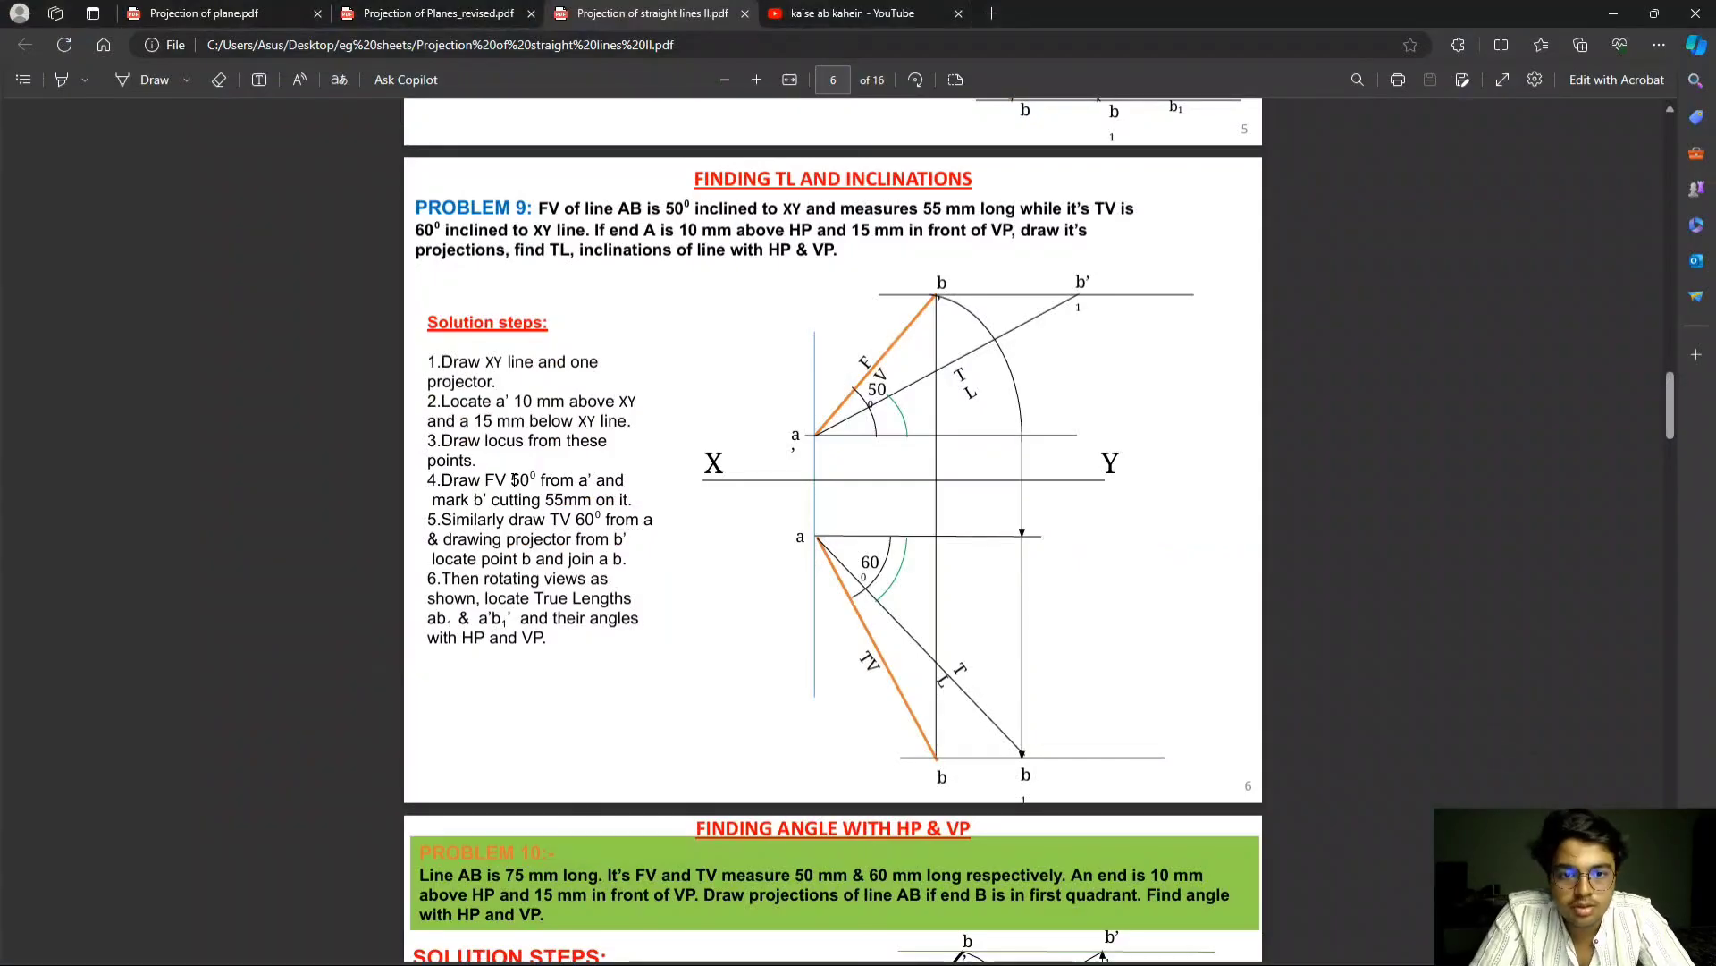
key("alt+Tab")
type("10")
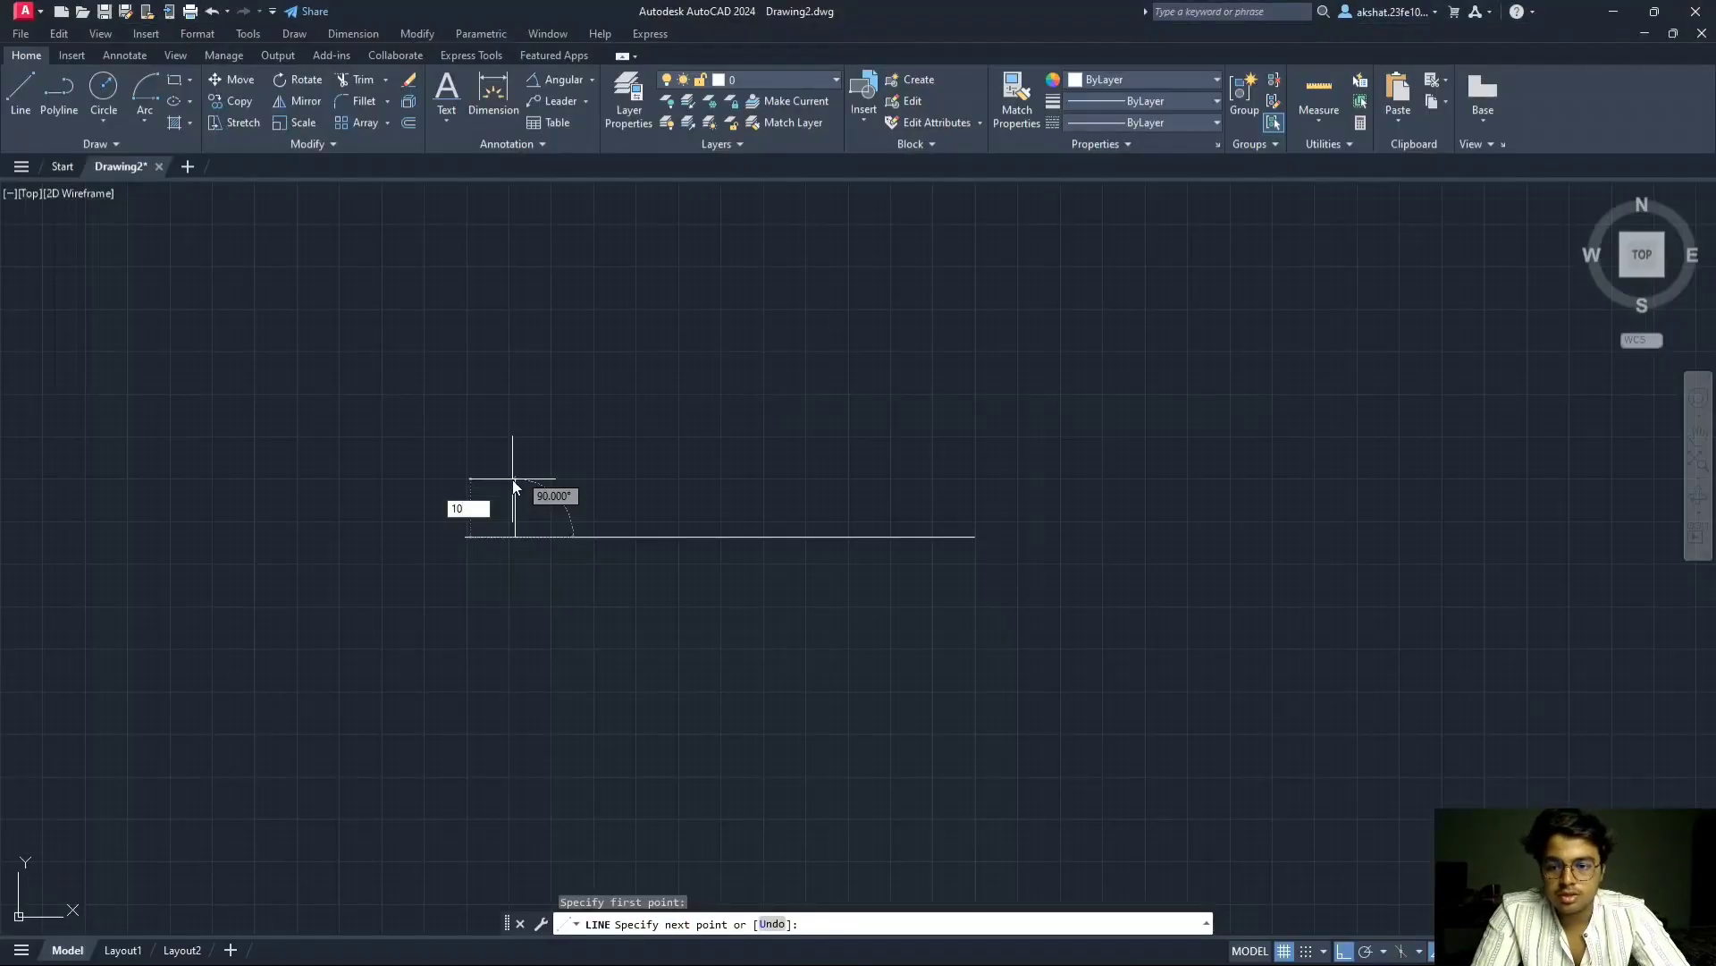
key("Return")
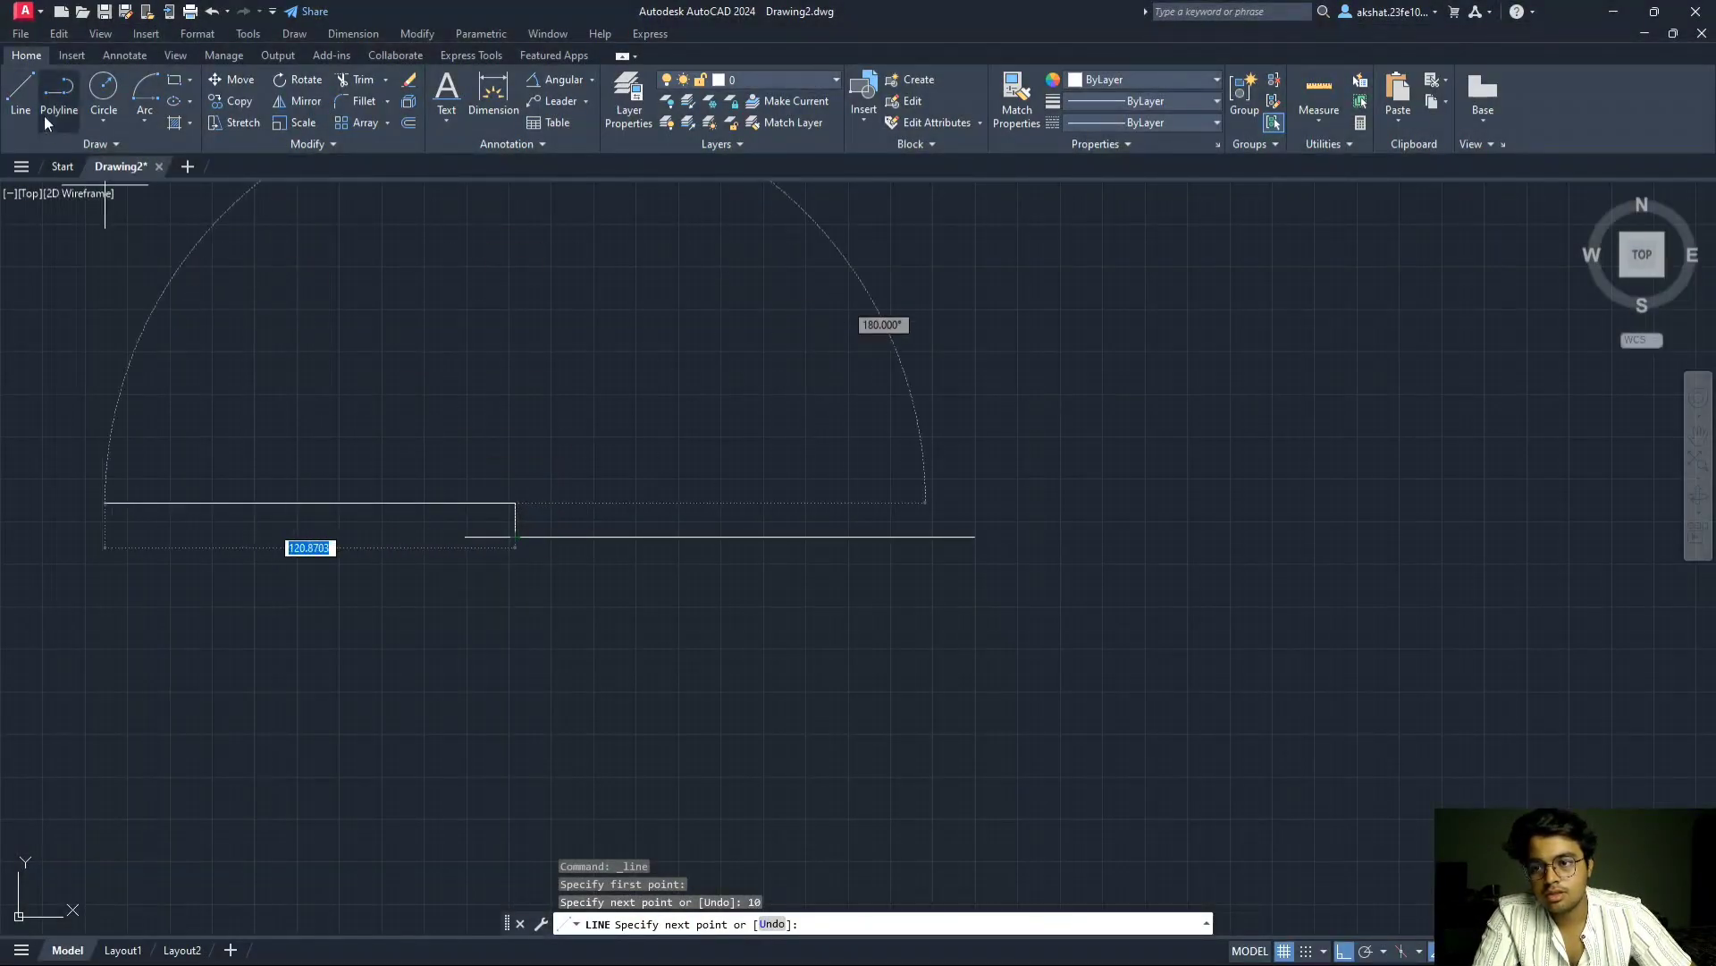
- Draw end A's projector 15 mm down from the same XY point and continue it horizontally rightward as the lower locus, past the XY line's end
left_click(21, 94)
left_click(515, 537)
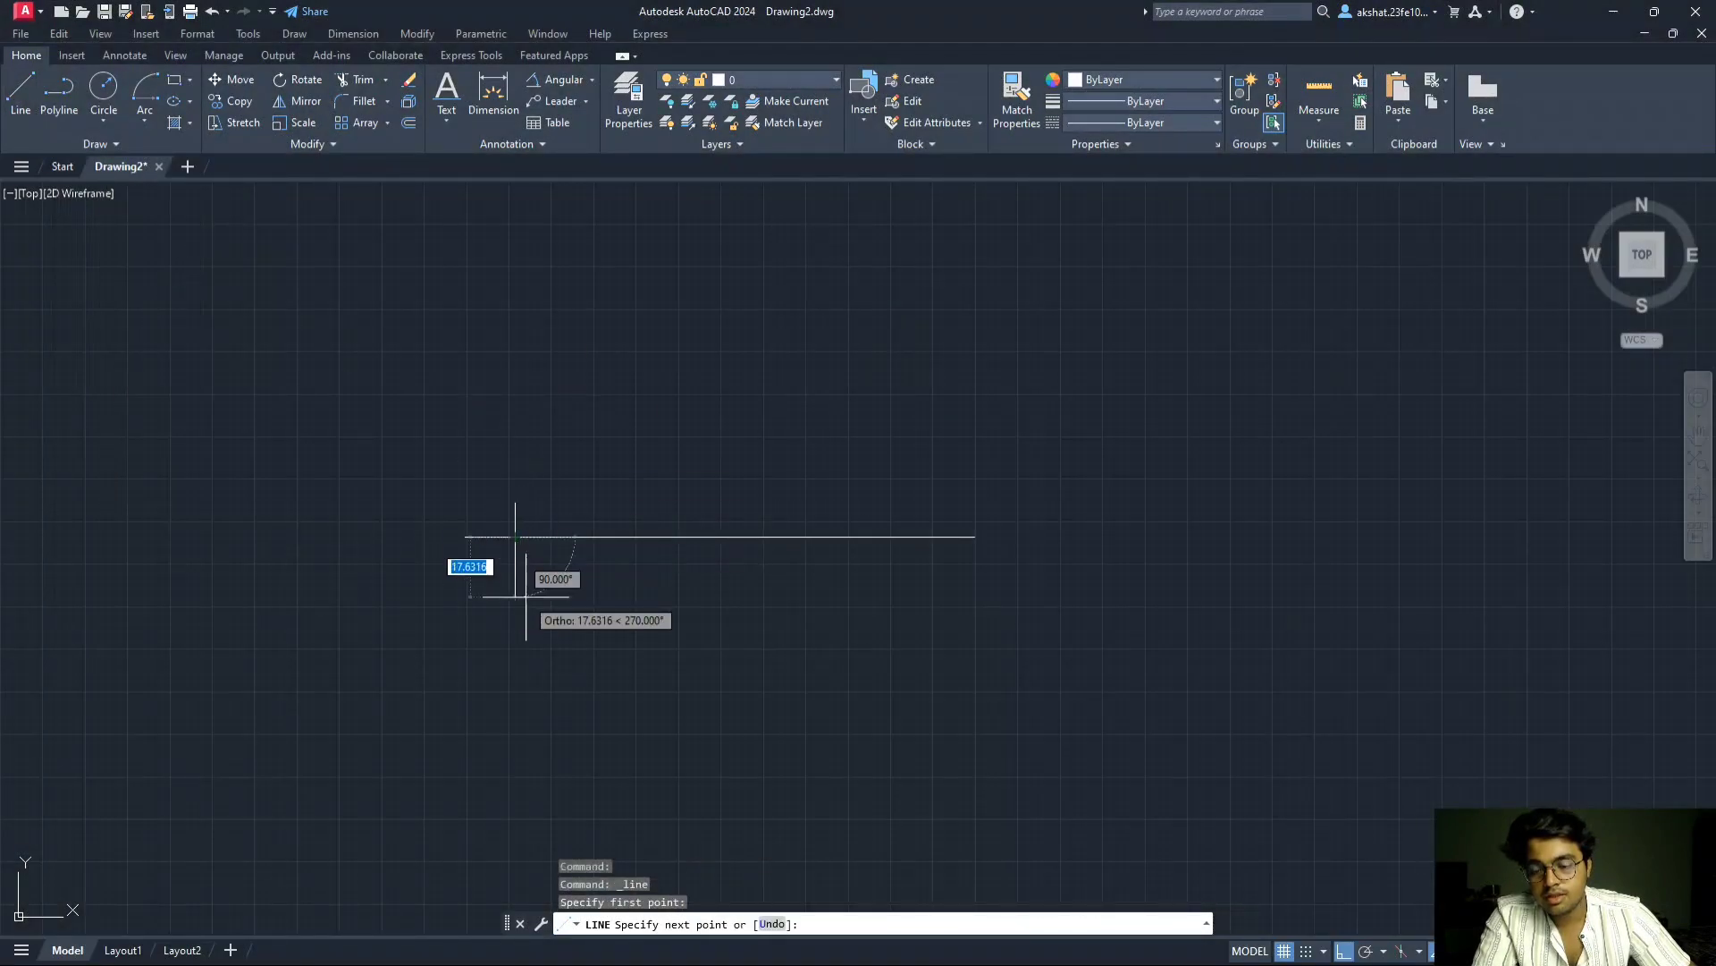
type("15")
key("Return")
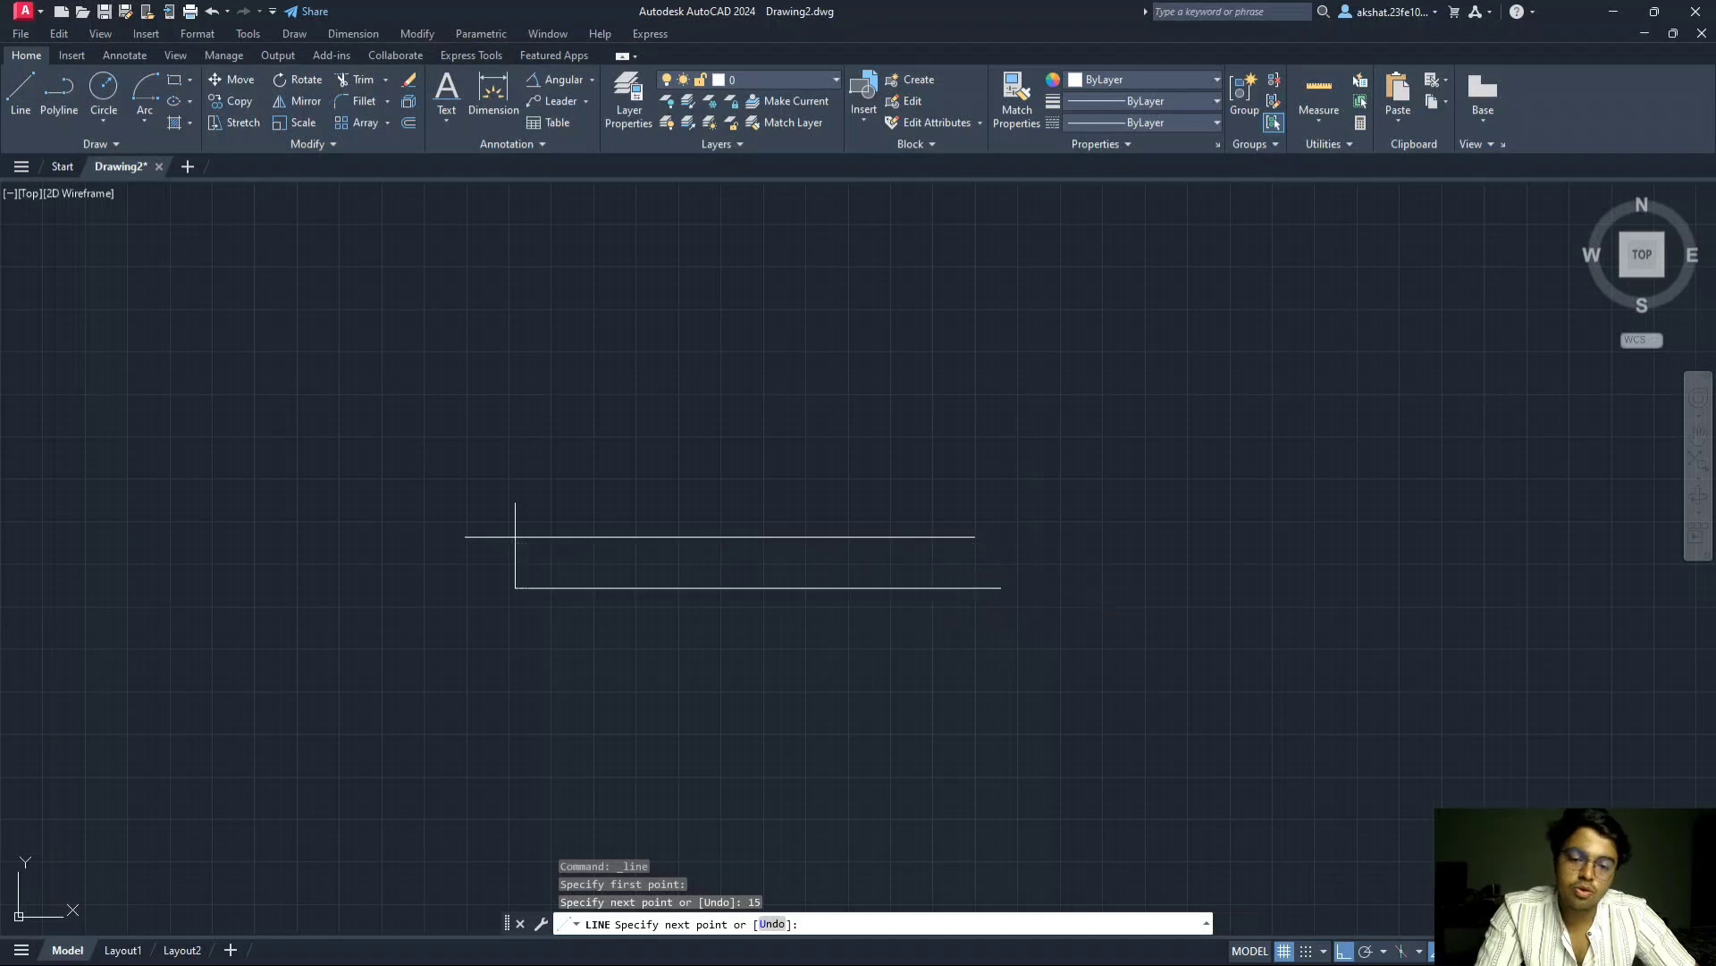
left_click(1002, 574)
key("Escape")
- Draw the upper locus as a horizontal line rightward from the top of end A's projector, past the XY line's end
left_click(15, 98)
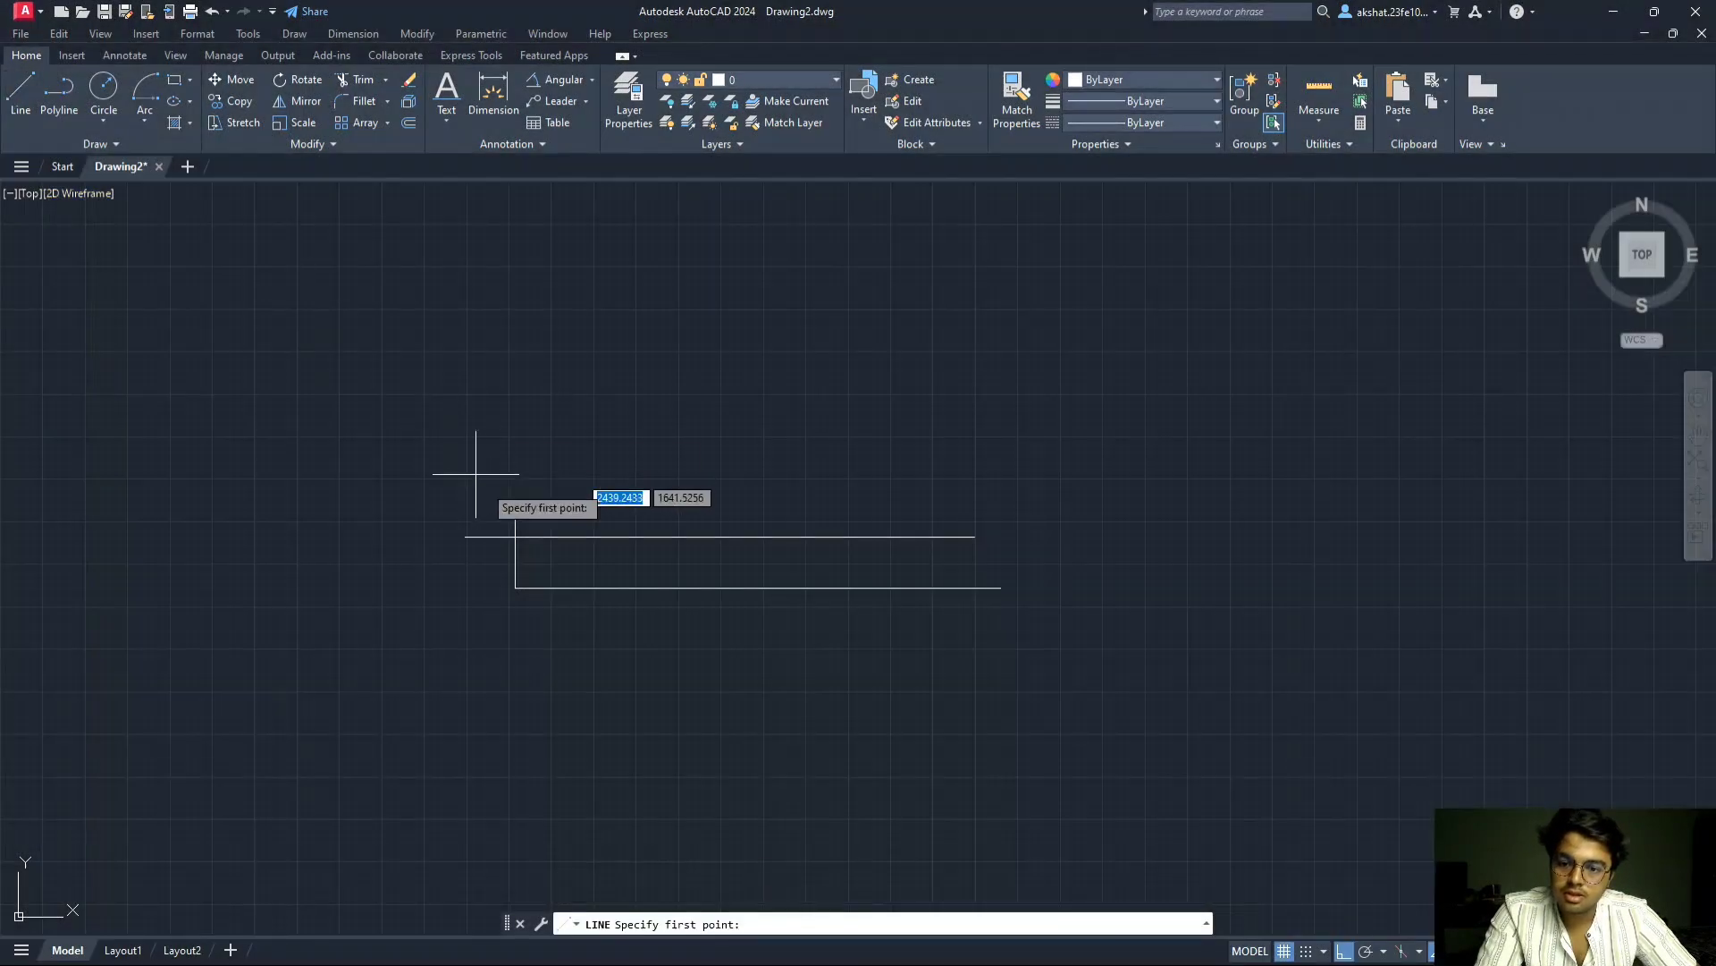
left_click(515, 503)
left_click(1005, 503)
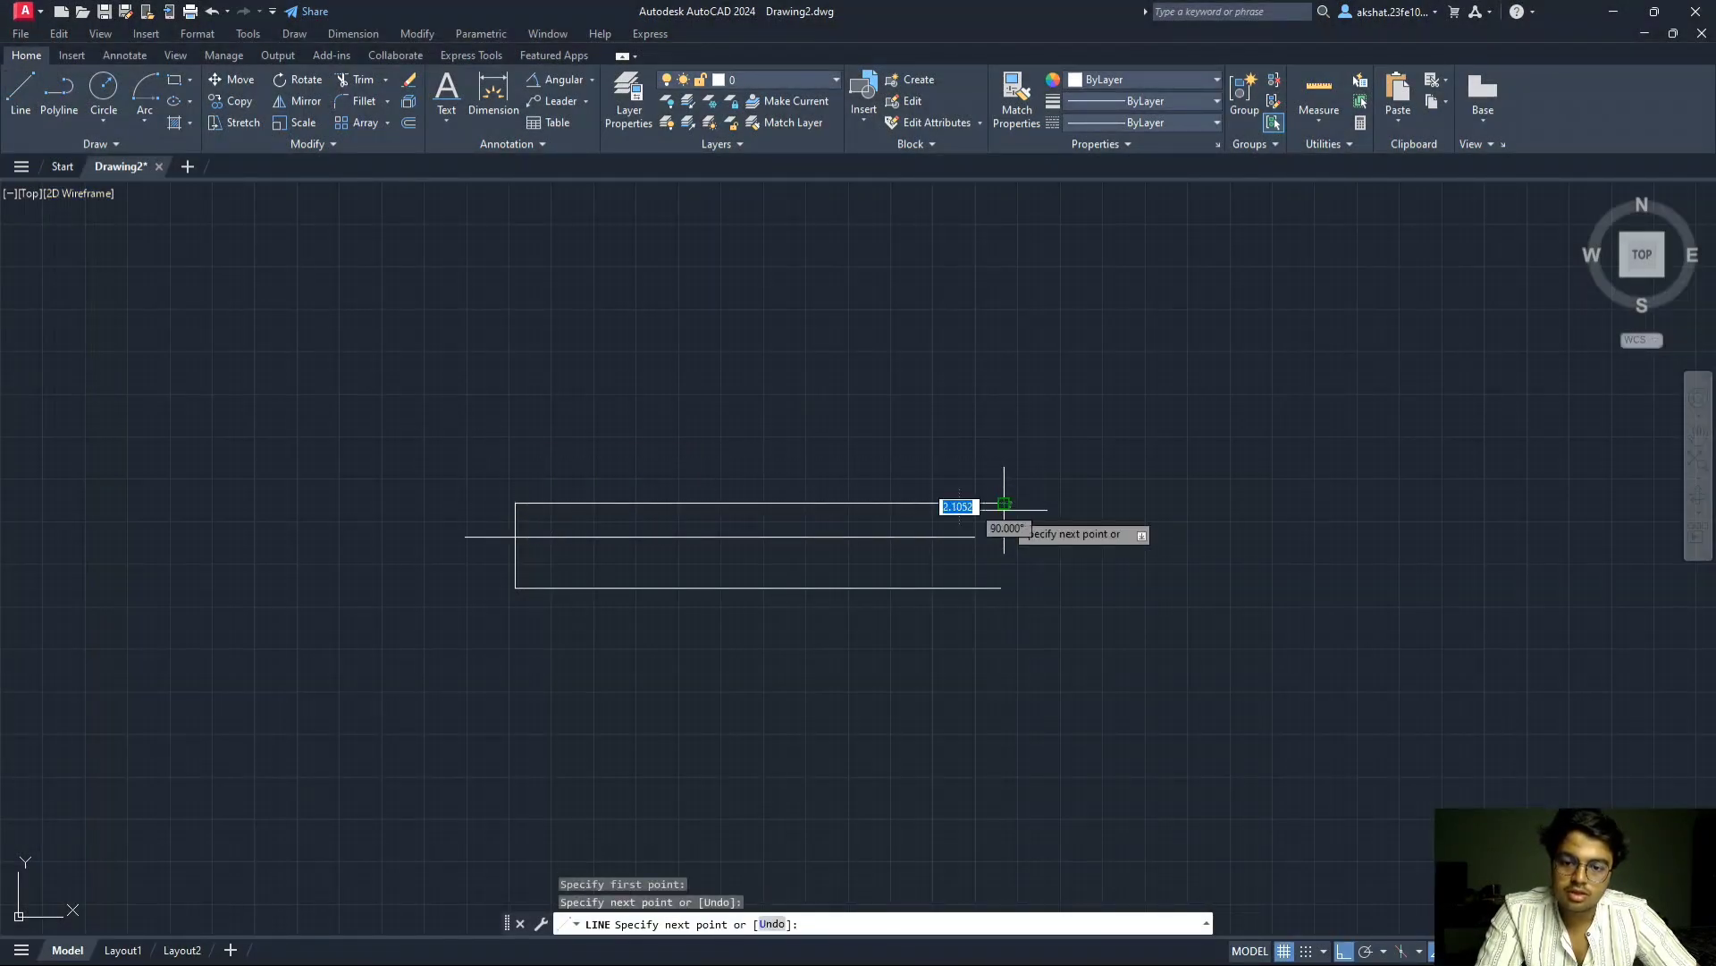
key("Escape")
- Draw a 55 mm horizontal line rightward from the top of end A's projector, checking Problem 9 for the front view length
left_click(27, 99)
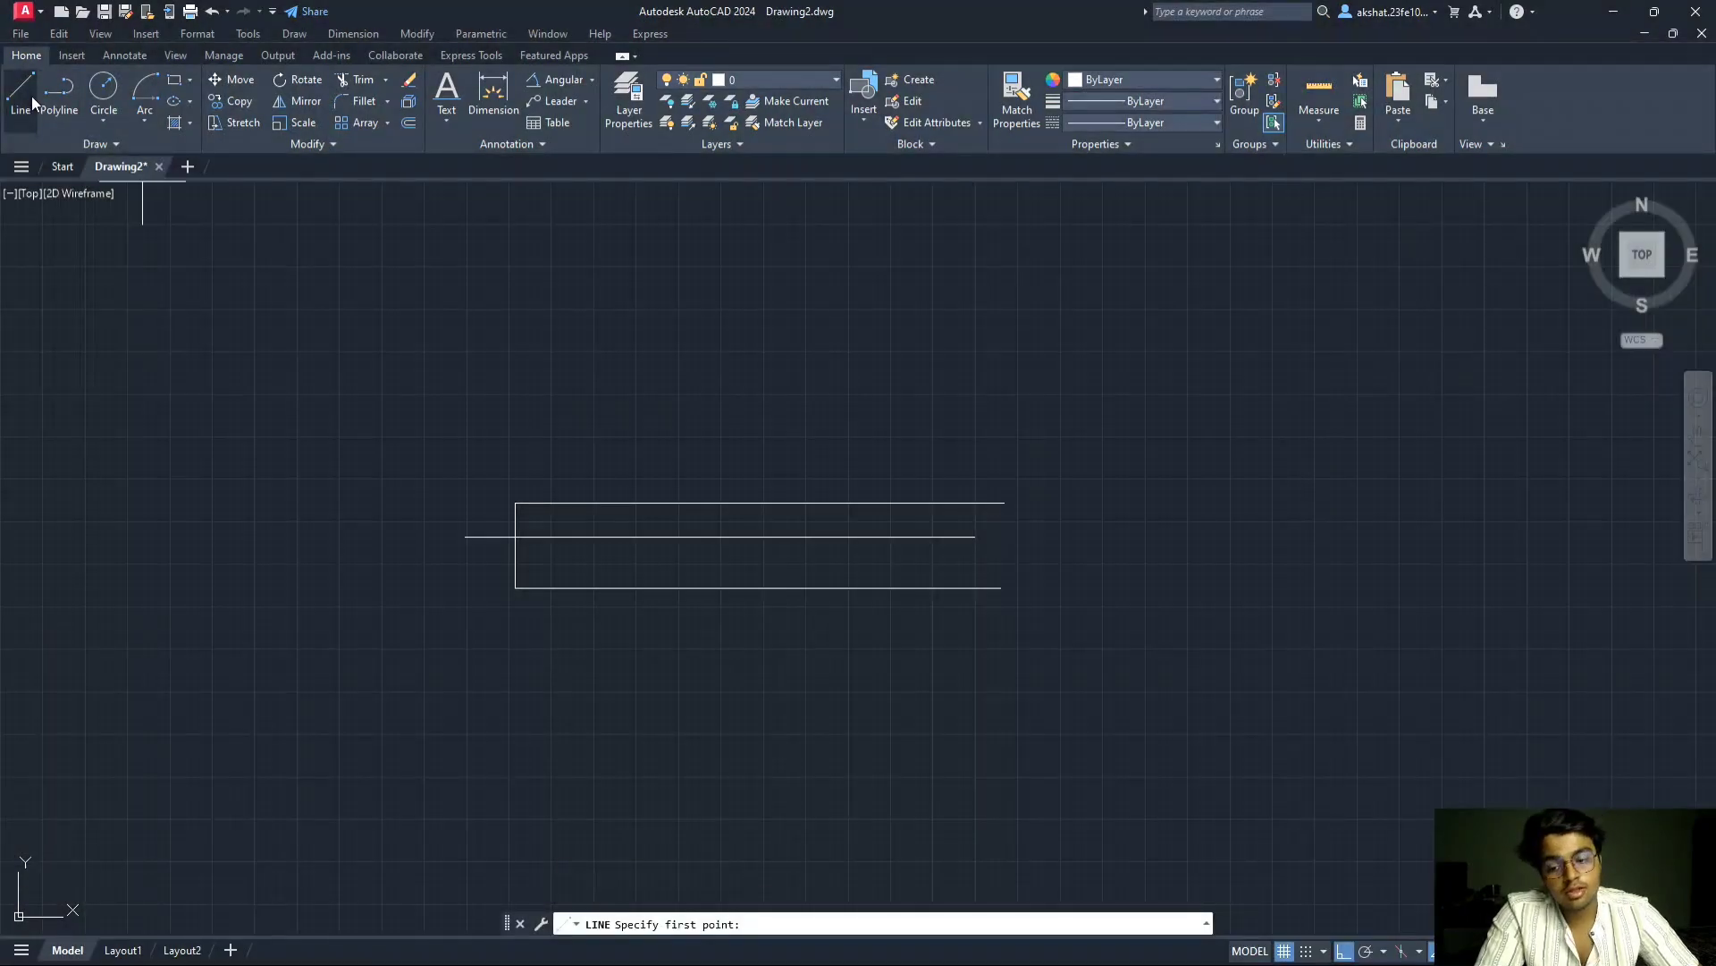
key("alt+Tab")
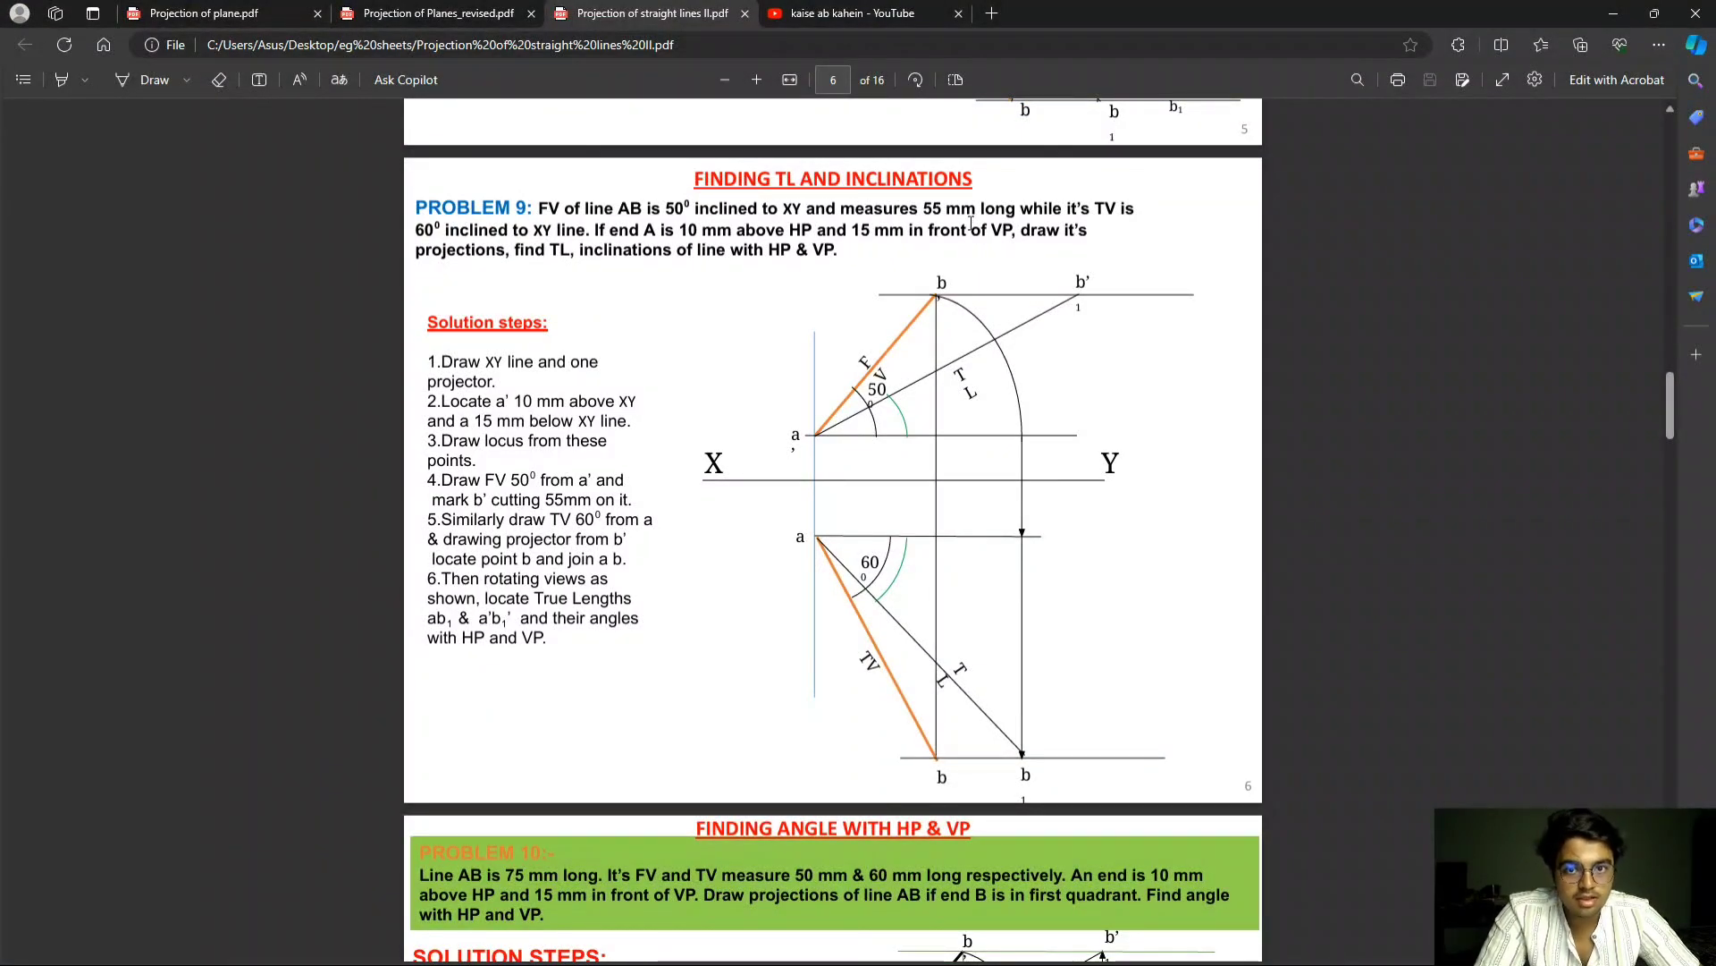
key("alt+Tab")
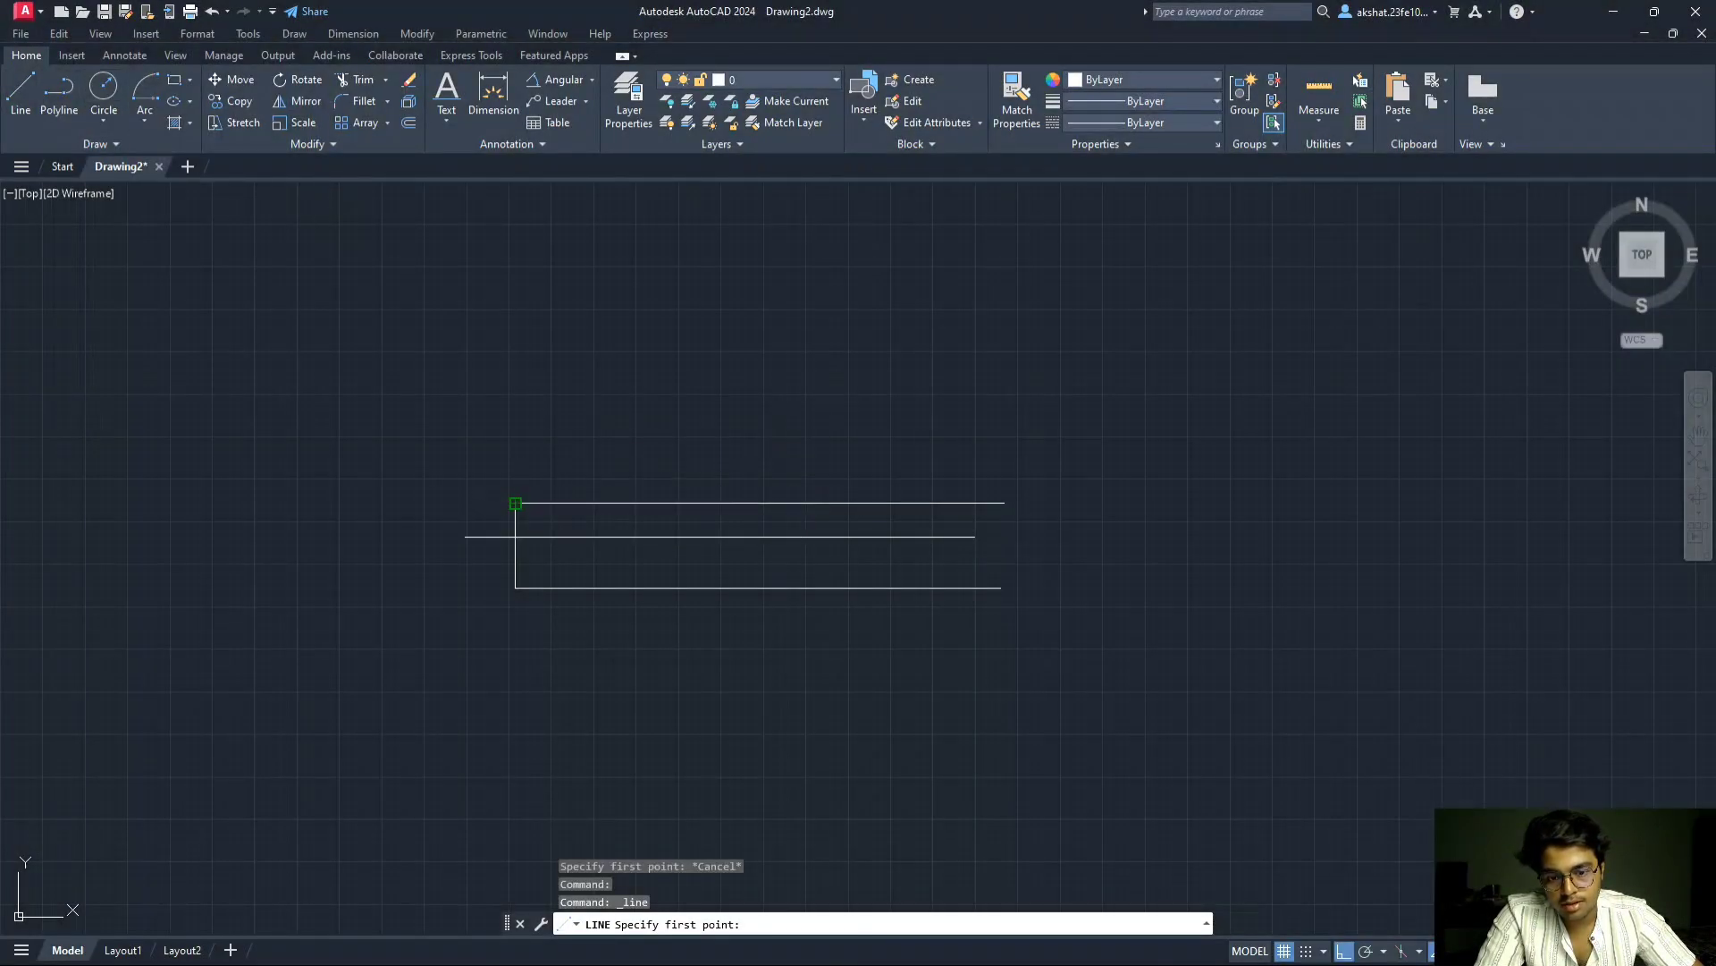
left_click(516, 503)
type("55")
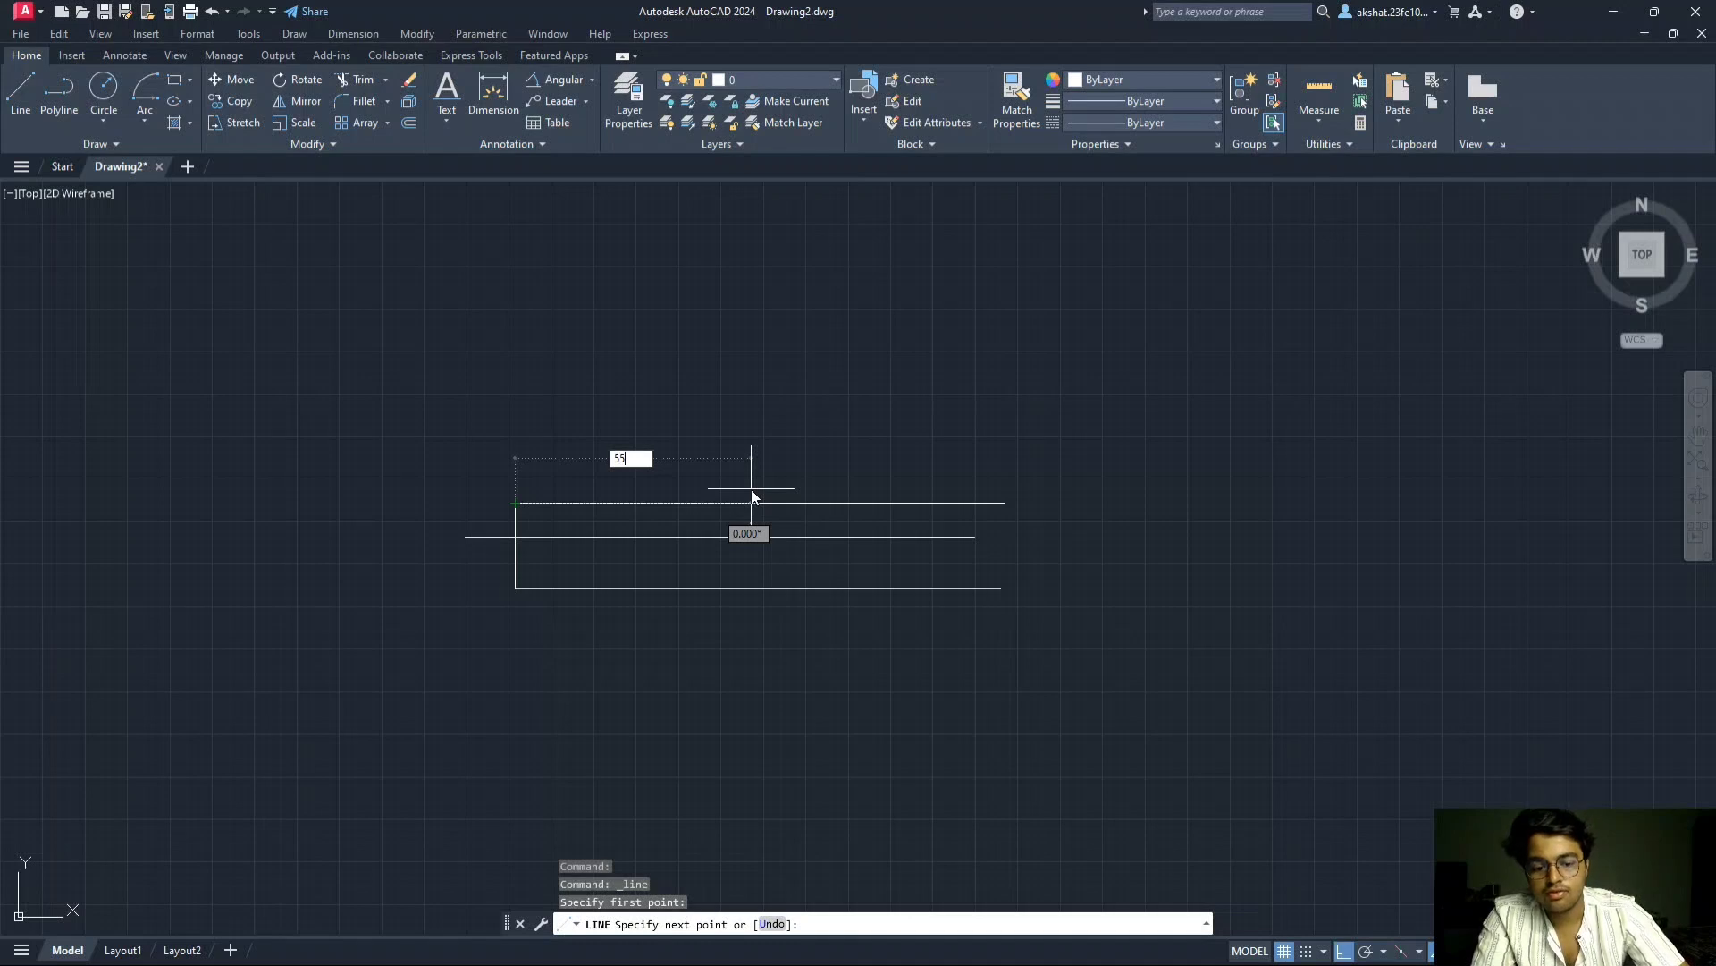
key("Return")
key("Escape")
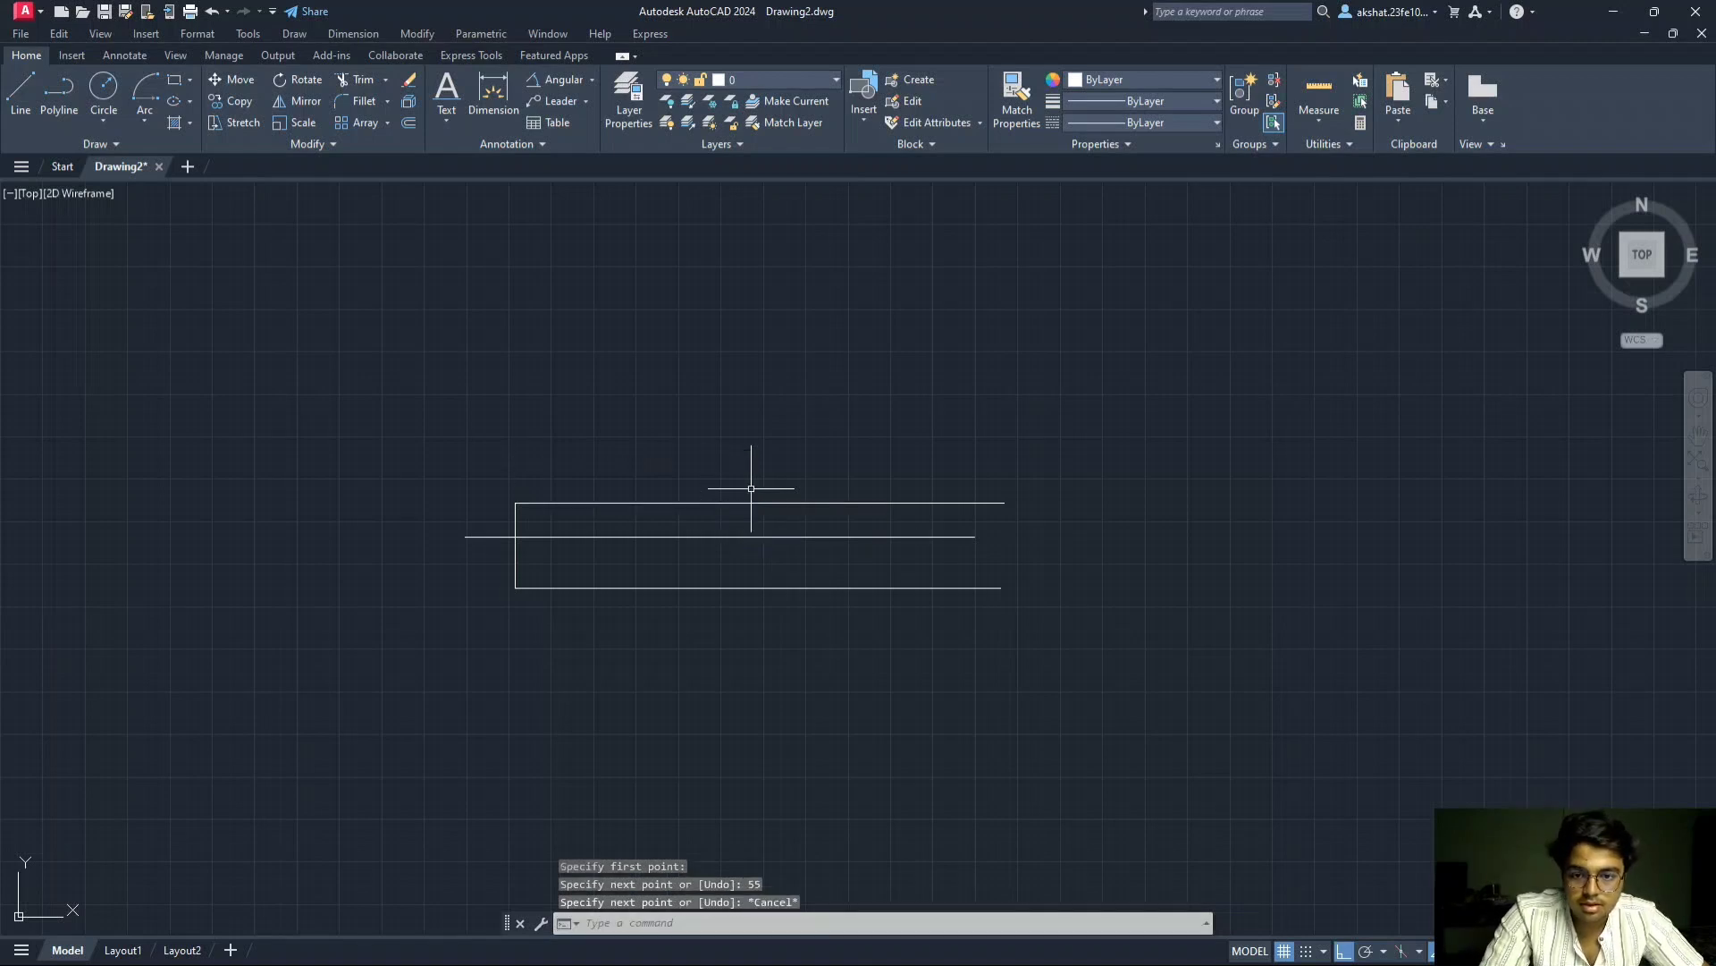
- Draw an arc centred on the top of end A's projector, sweeping upward from the 55 mm line's end to about 75°
key("alt+Tab")
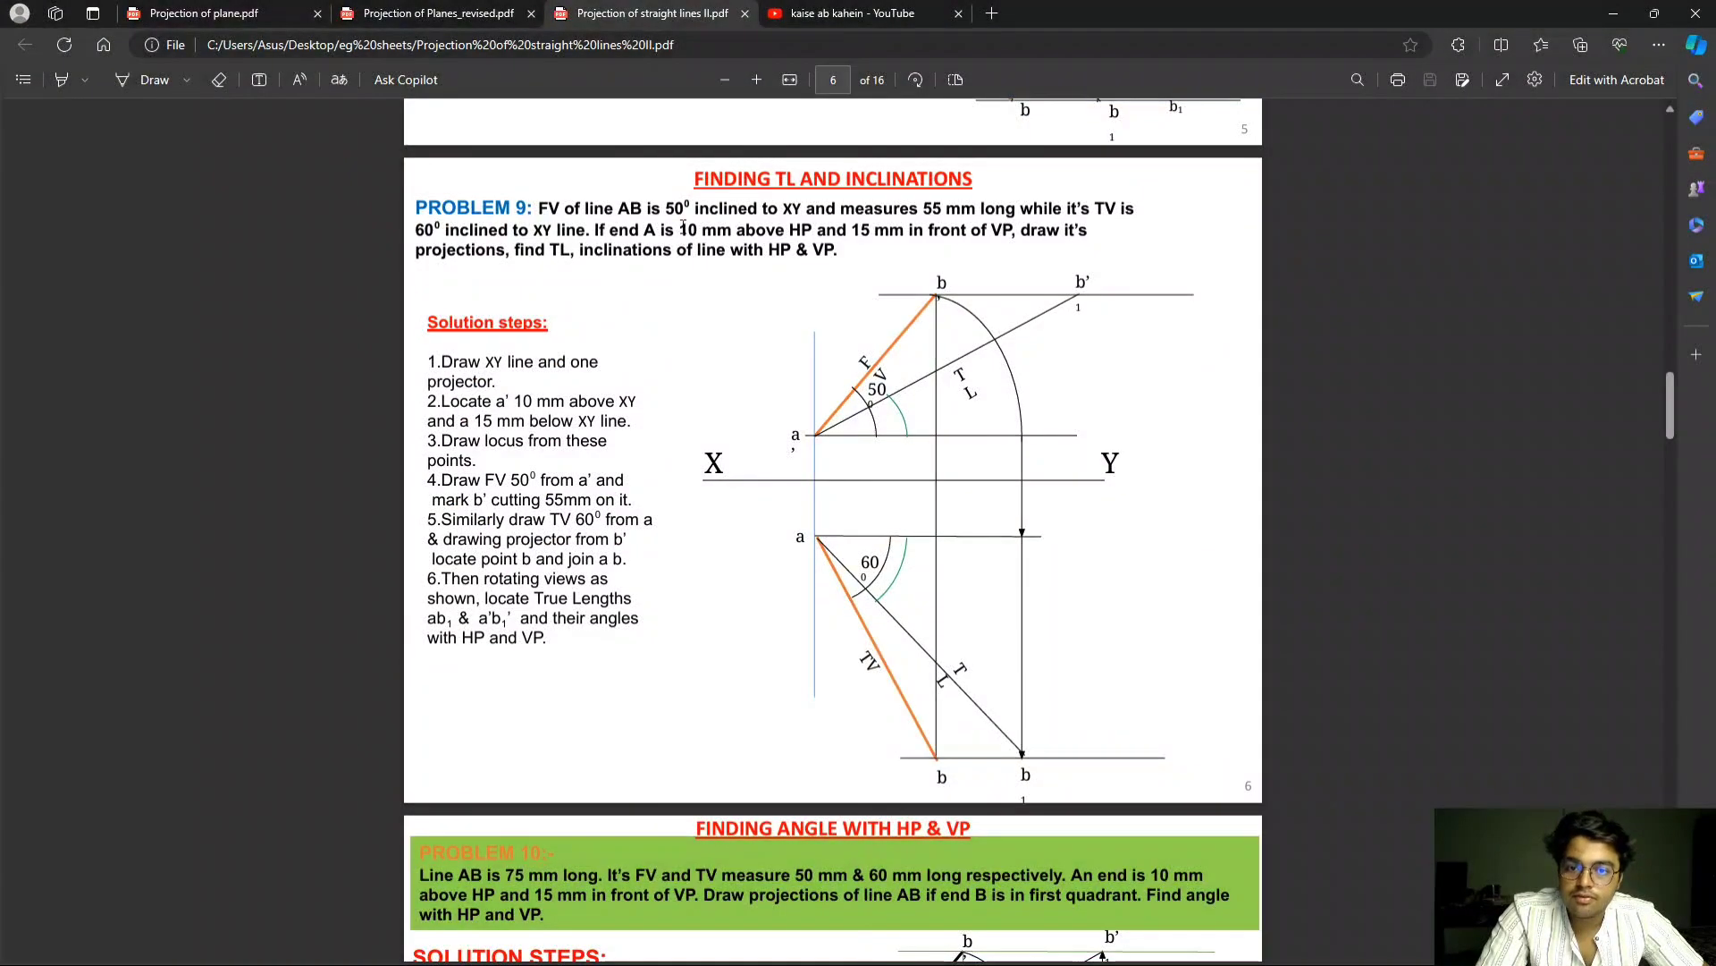
key("alt+Tab")
key("alt+Tab")
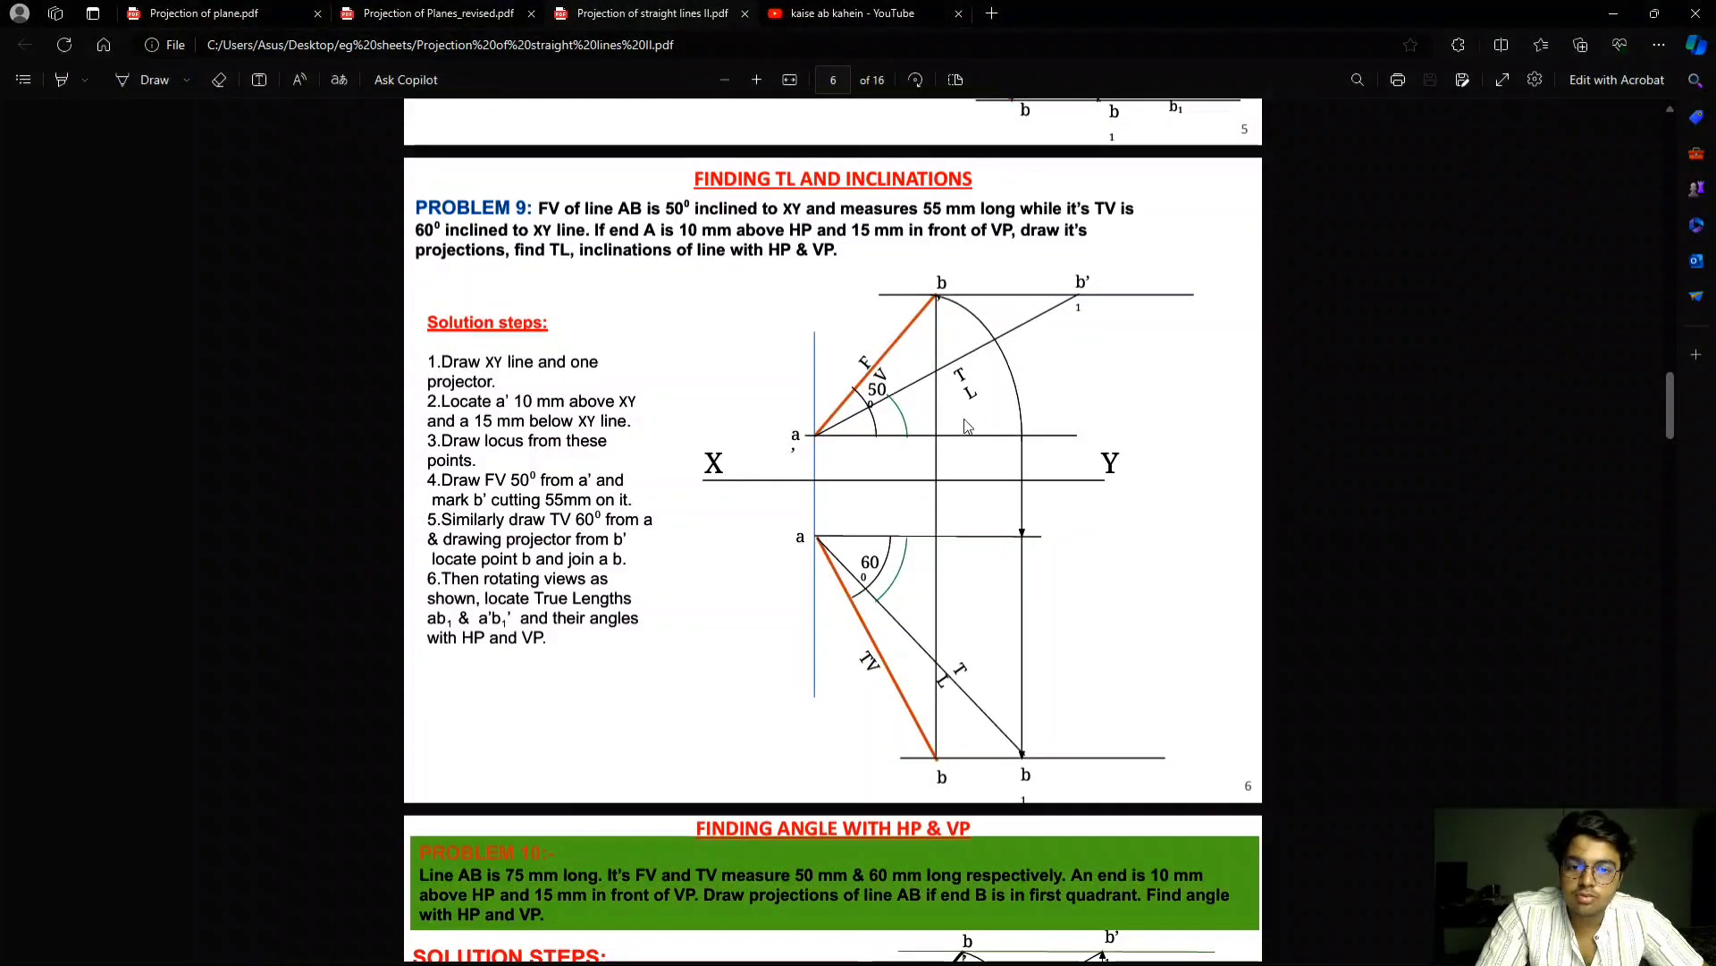
key("alt+Tab")
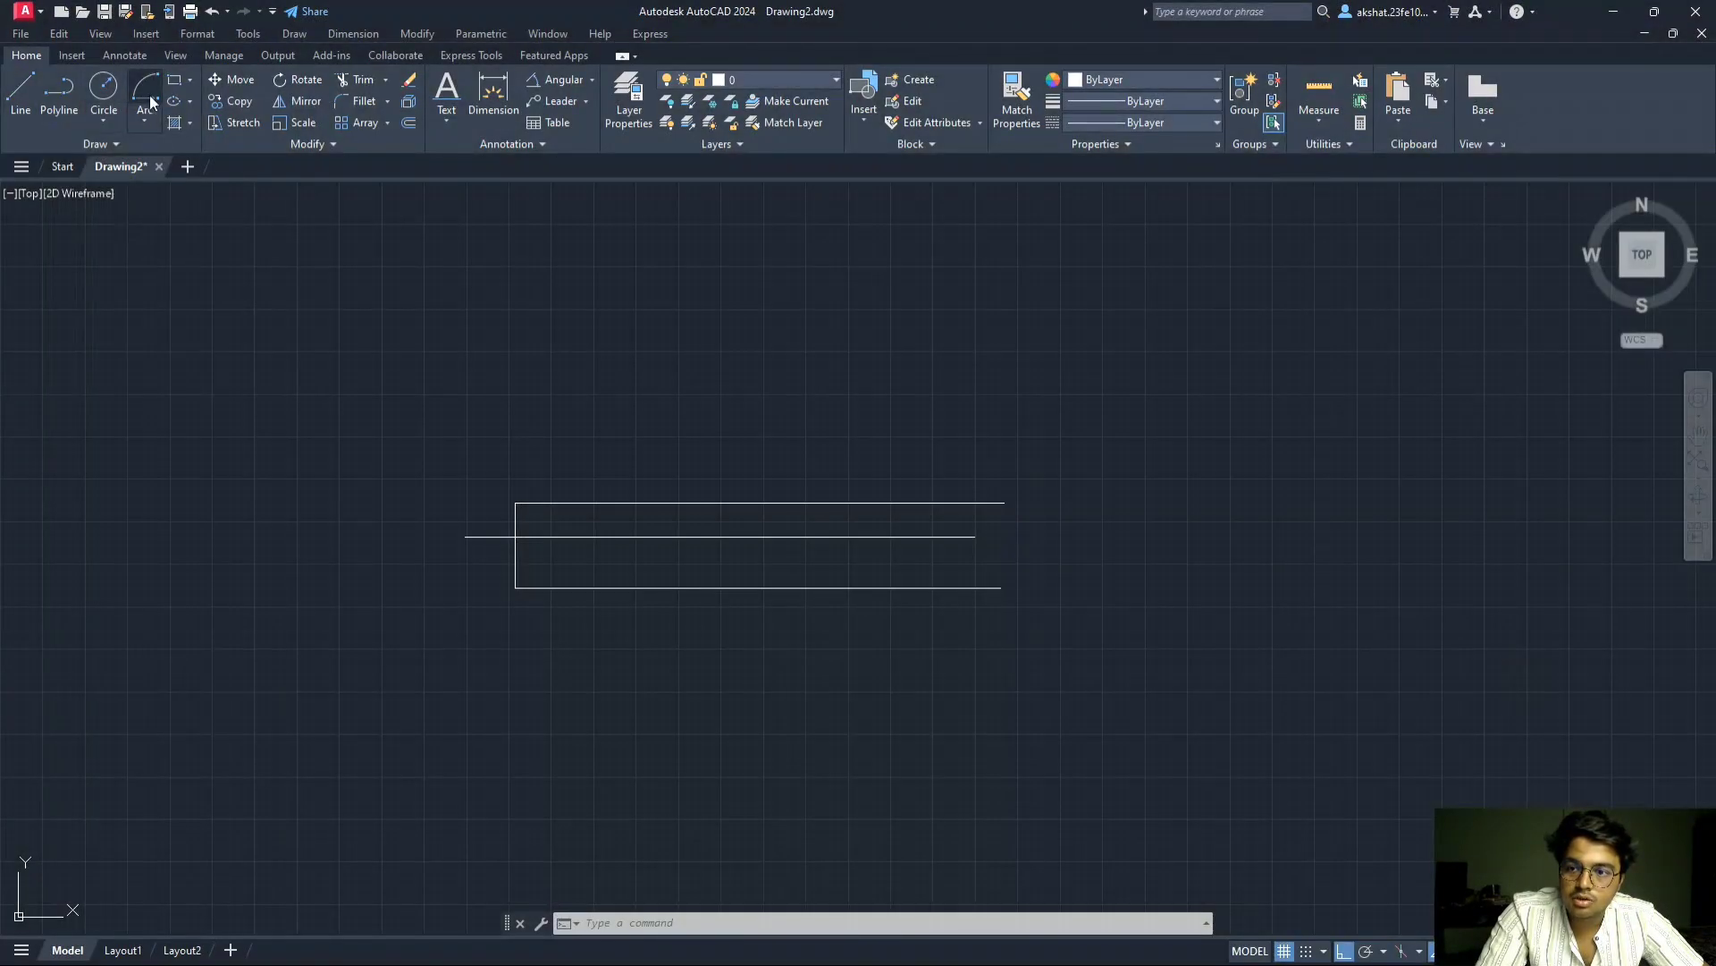
left_click(150, 103)
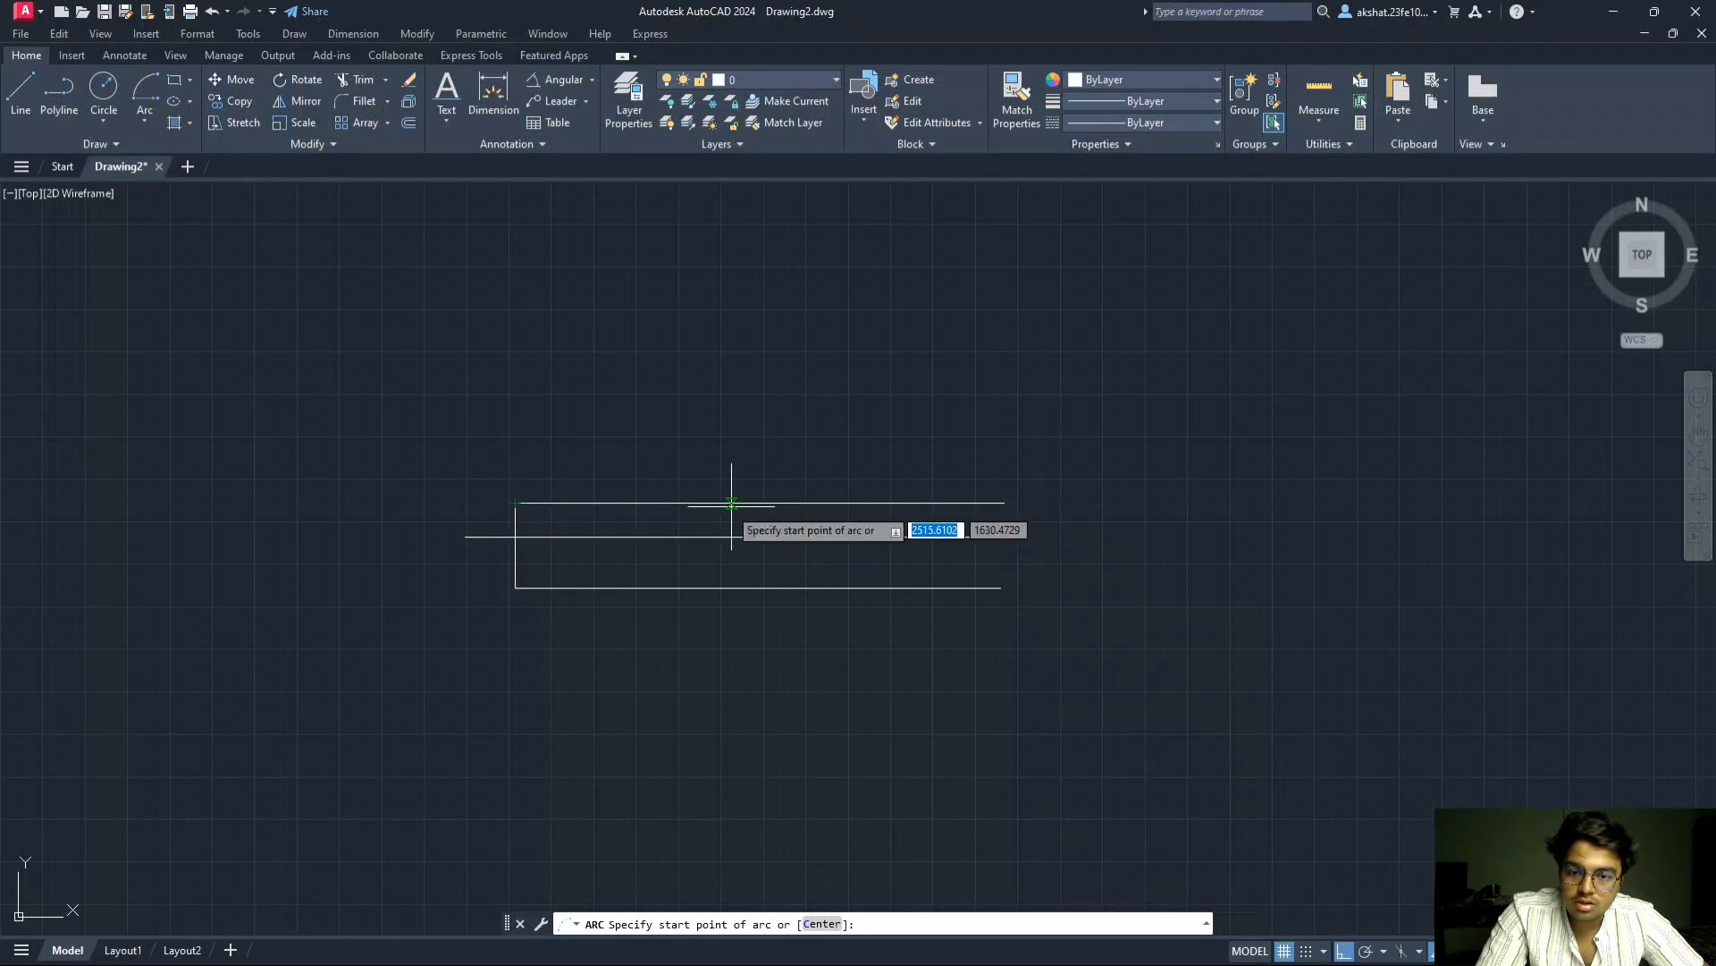
left_click(703, 503)
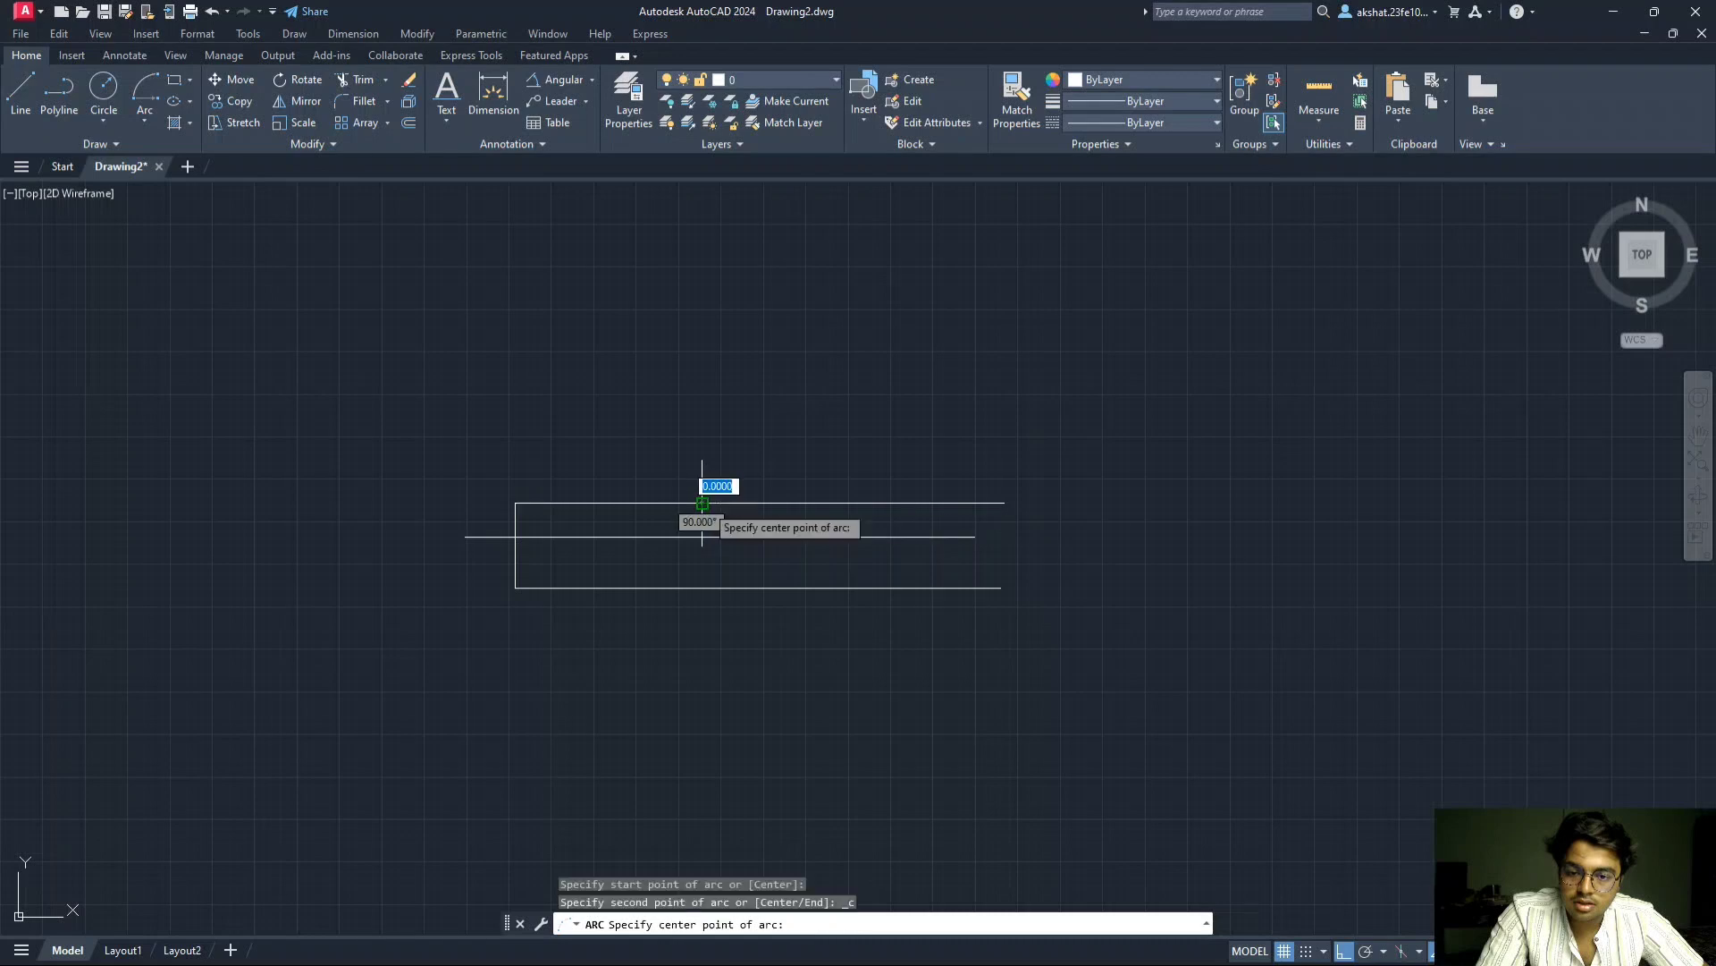
left_click(516, 503)
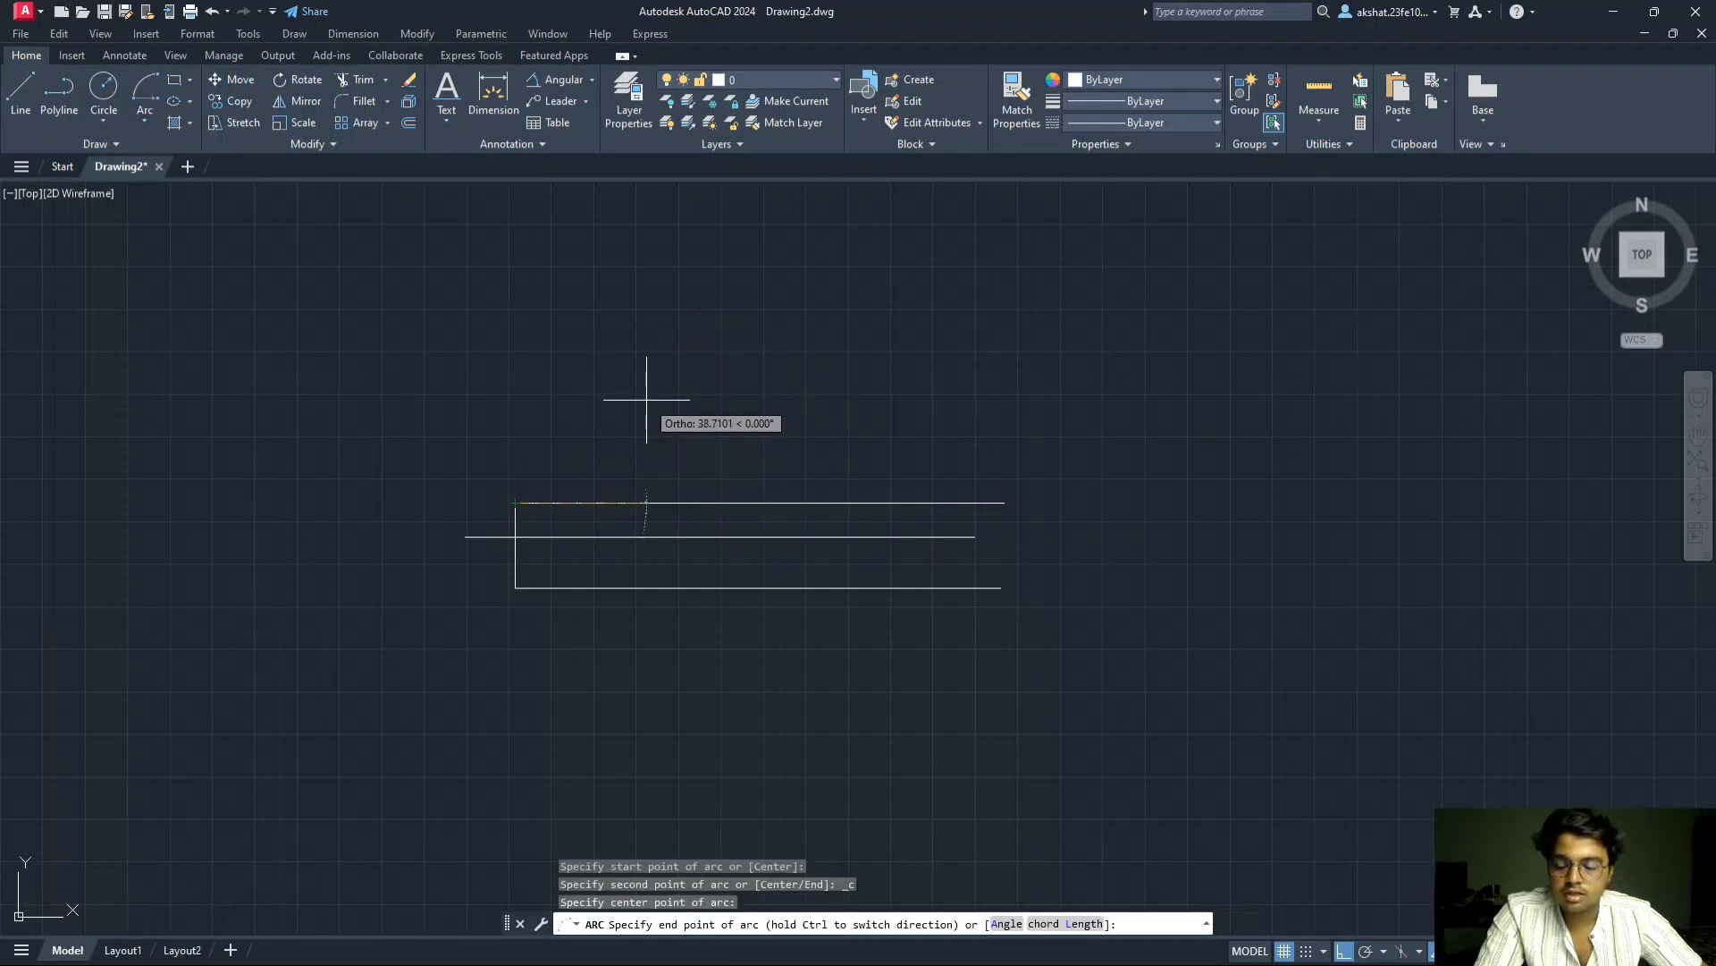
key("F8")
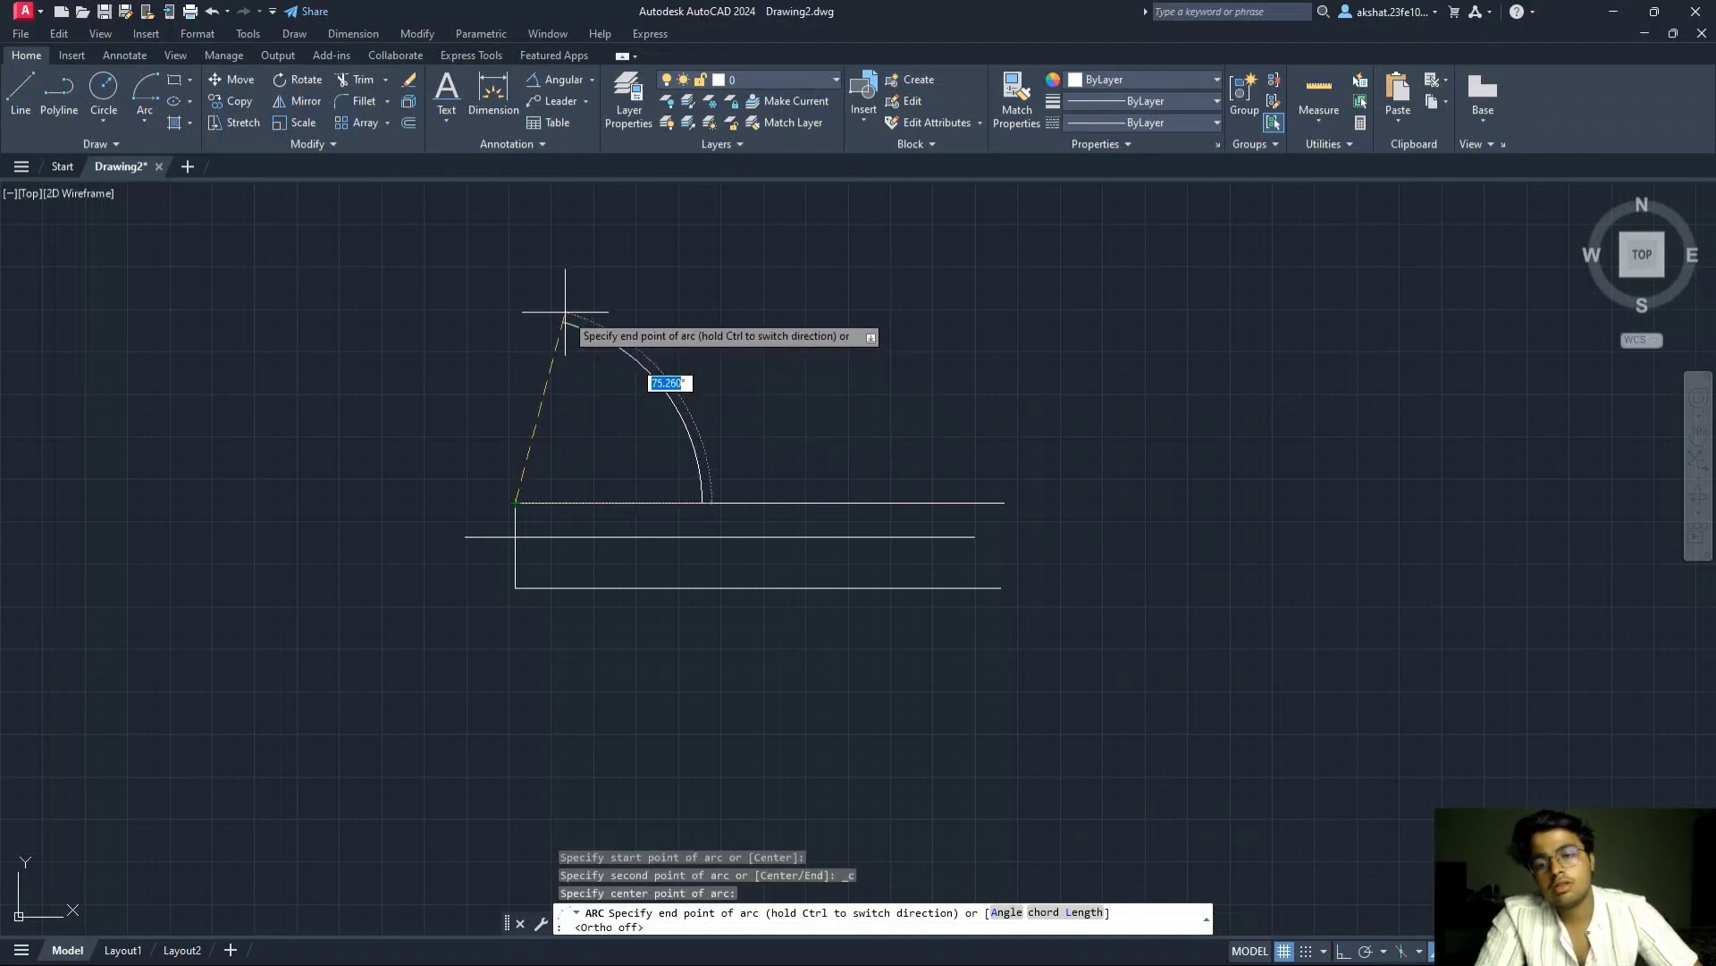
left_click(567, 291)
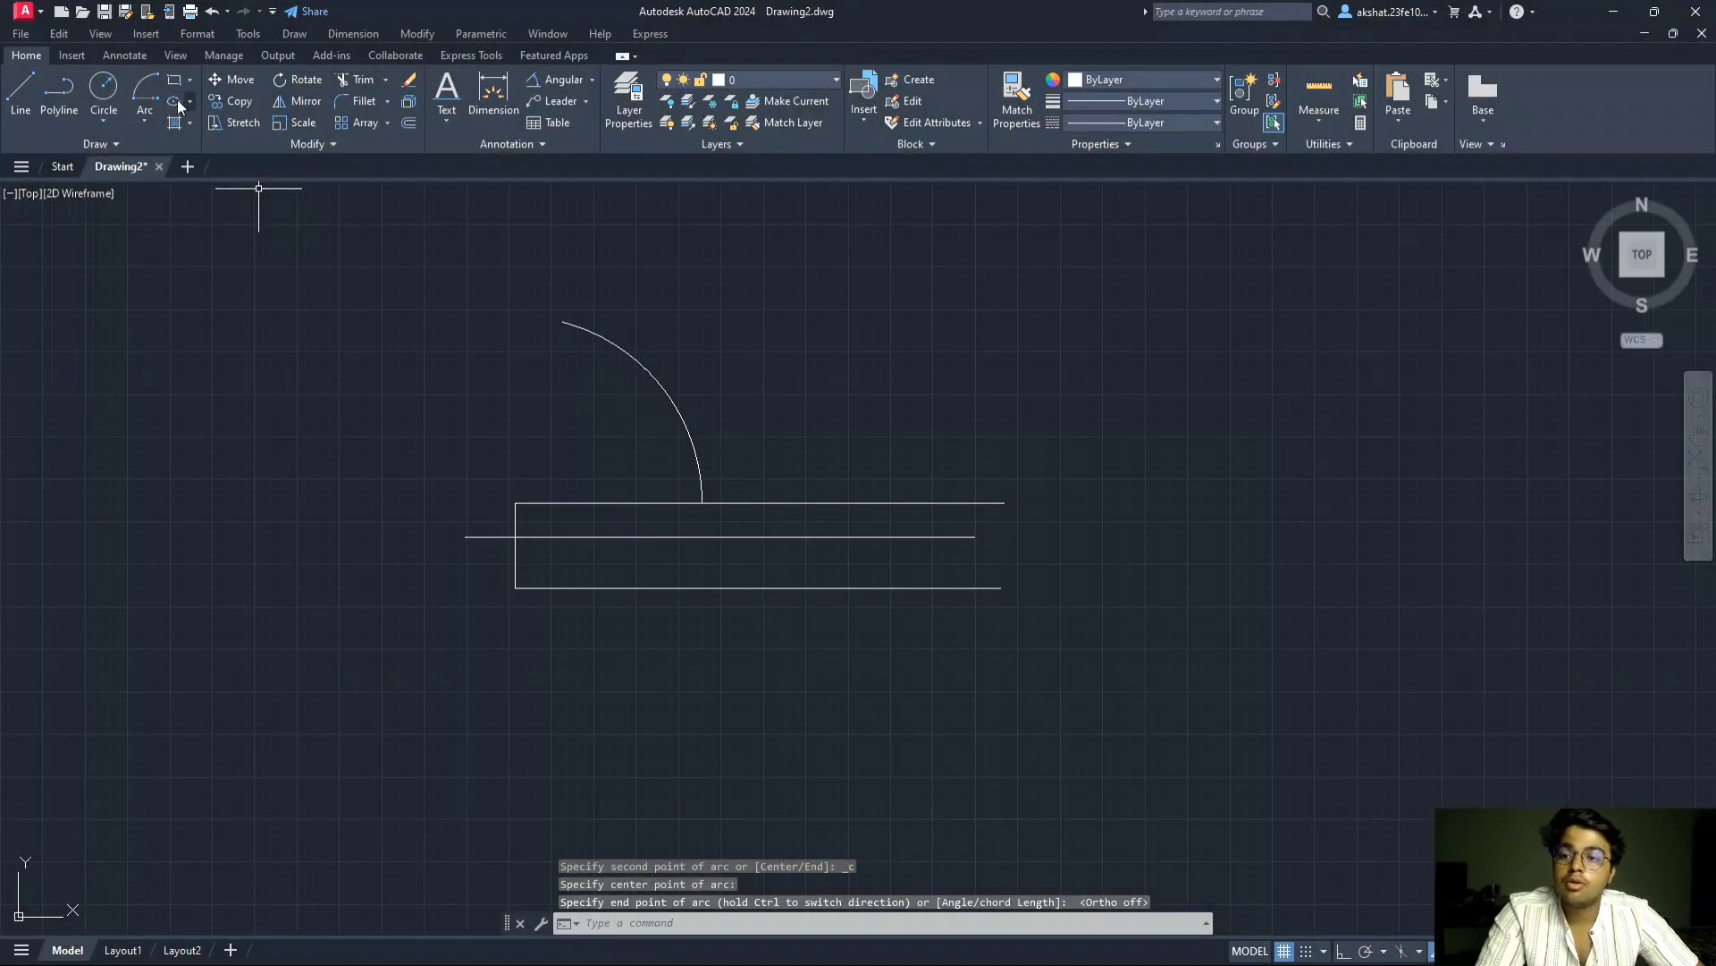
- Draw the front view line at 50° from the top of end A's projector, extending past the 55 mm radius arc
left_click(21, 89)
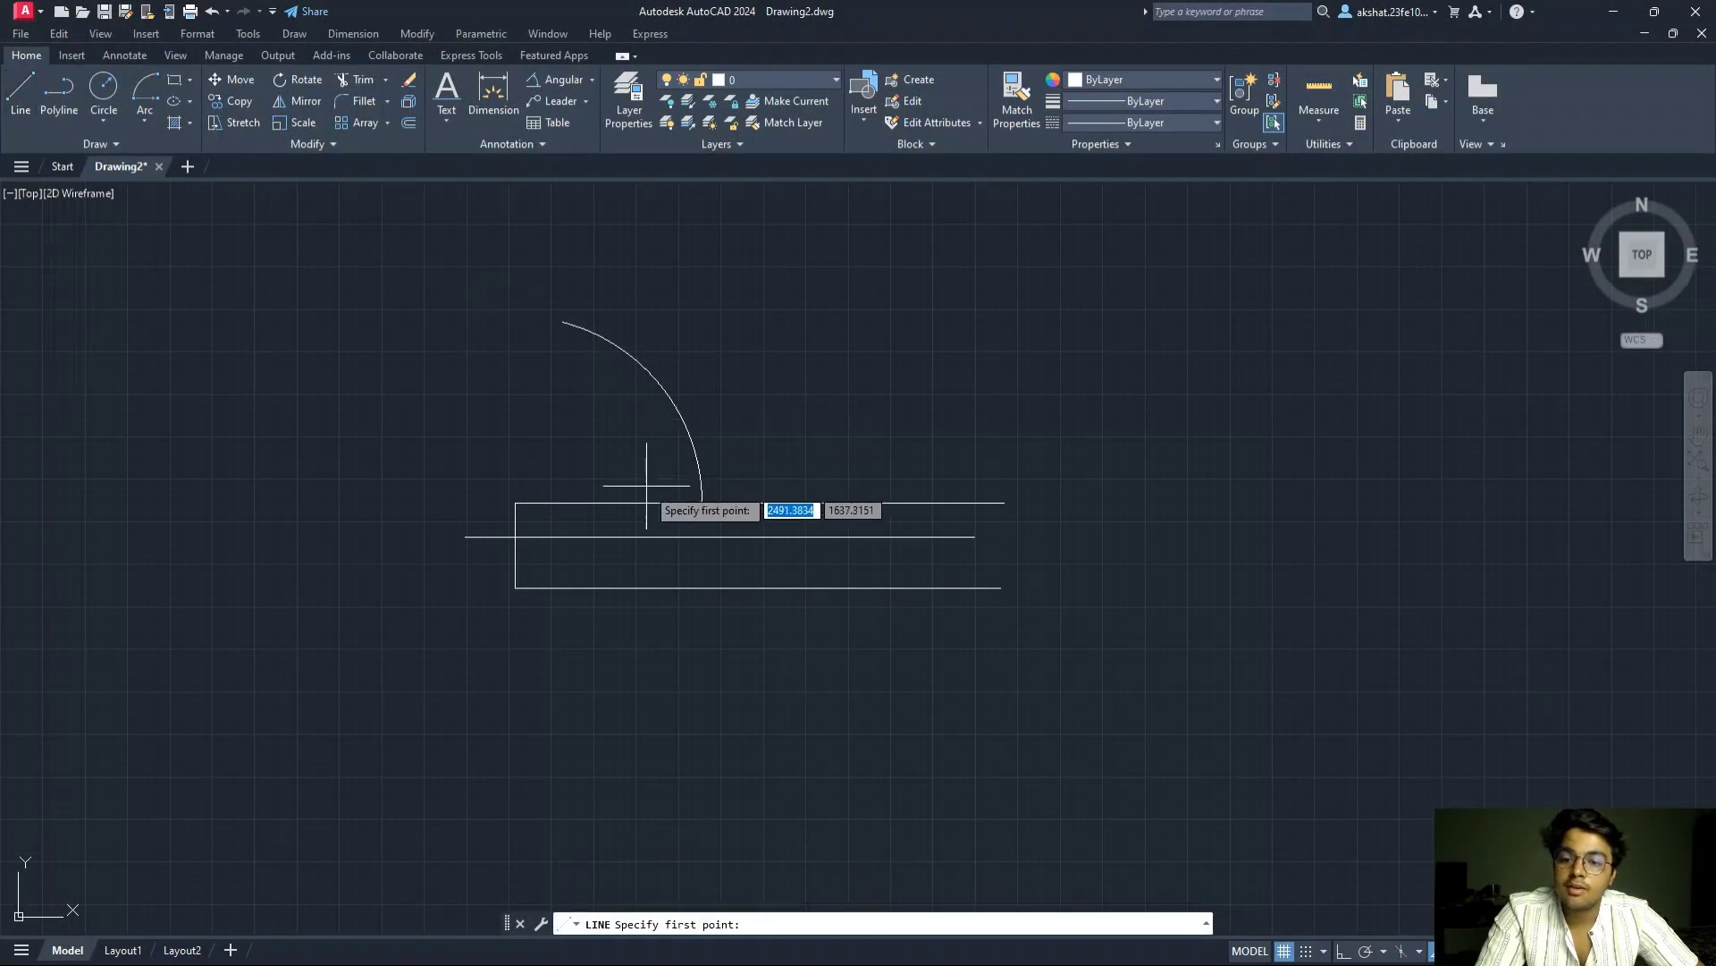
left_click(517, 501)
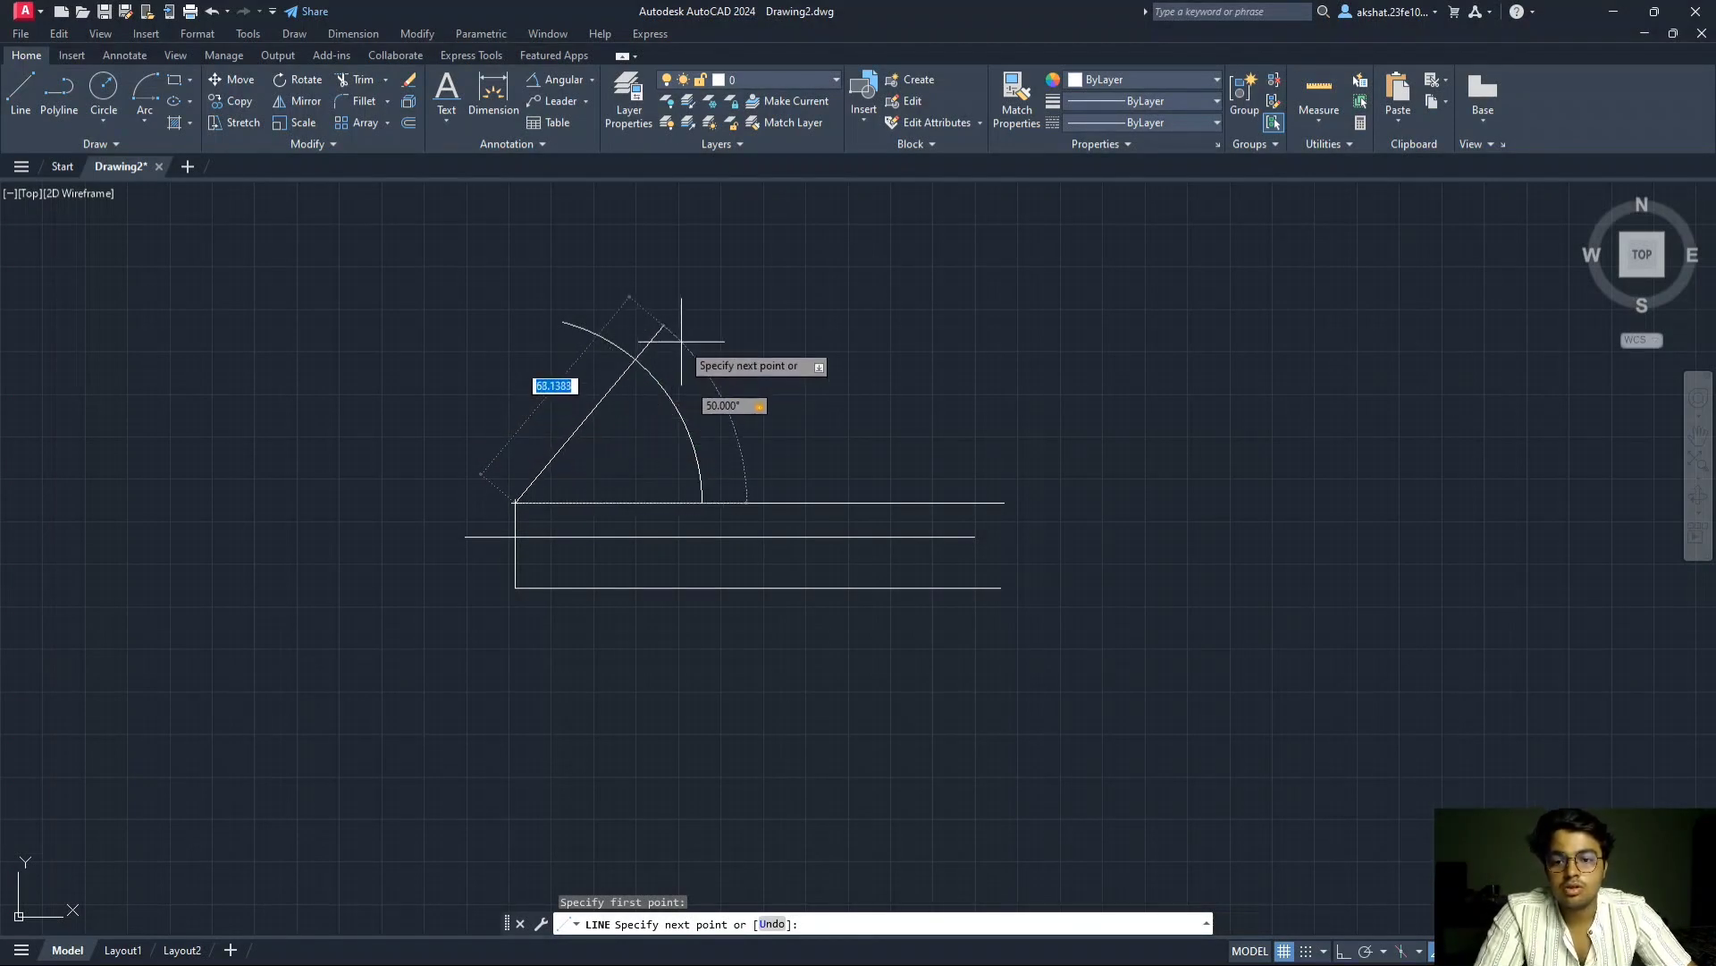
left_click(672, 315)
key("Escape")
- Draw end B's upper horizontal locus through the arc and 50° line intersection, about 106 mm rightward and back left above end A's projector
left_click(20, 89)
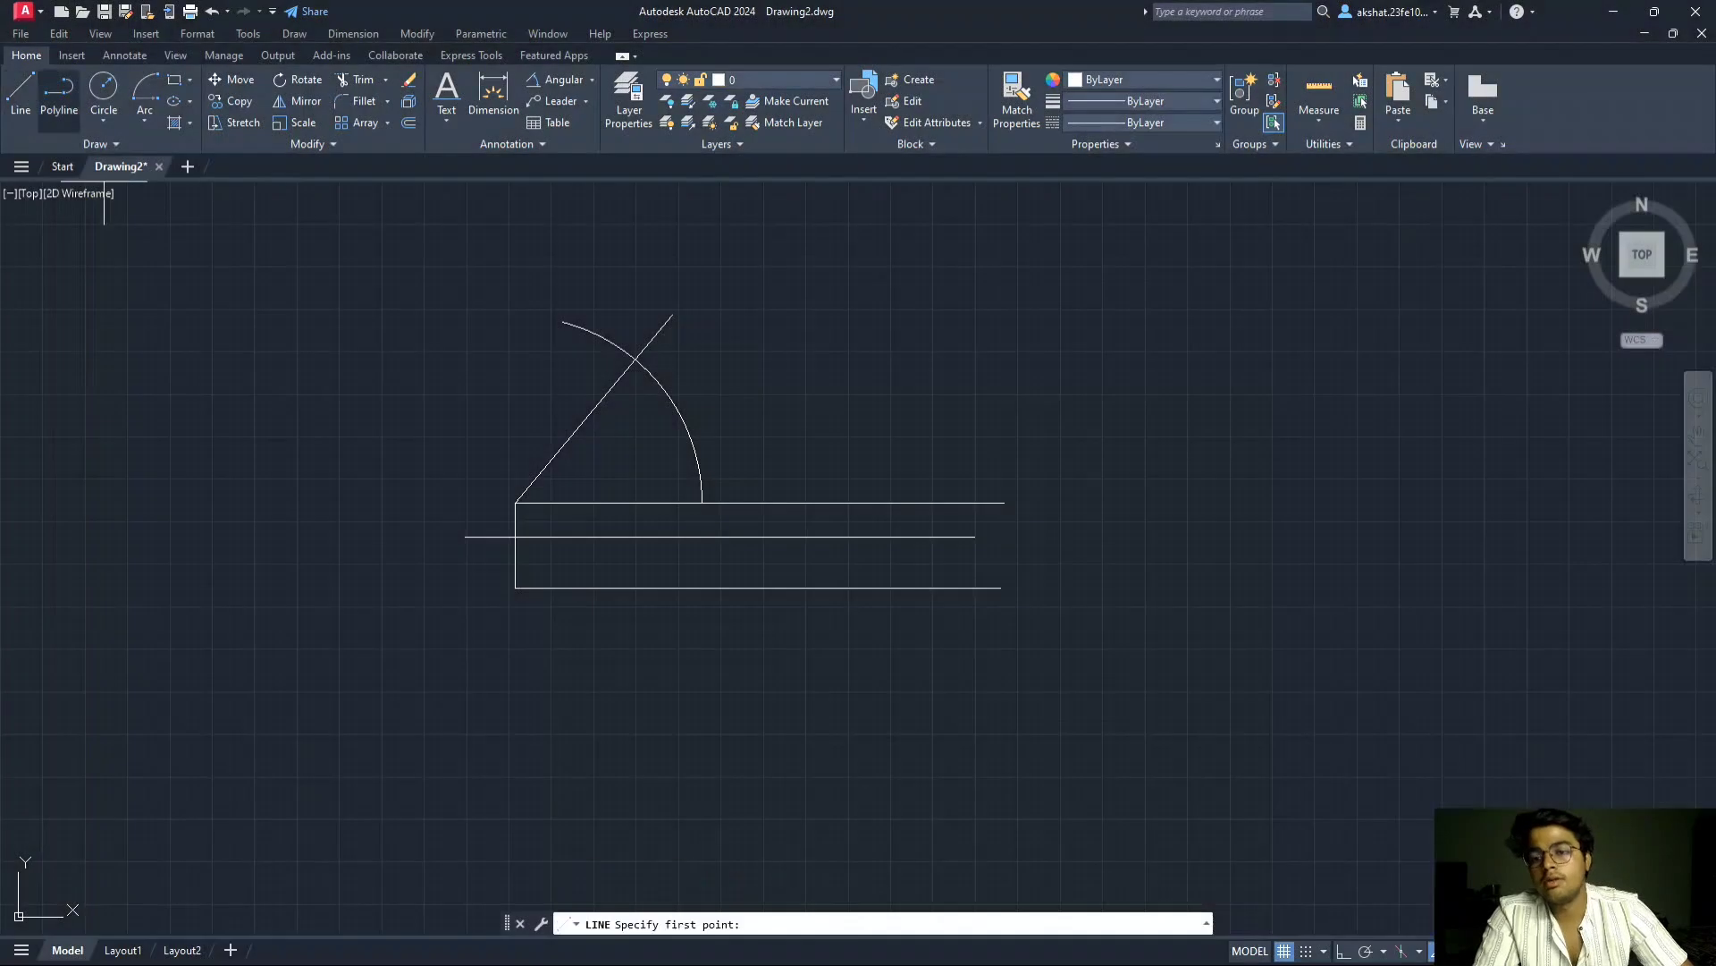
left_click(636, 360)
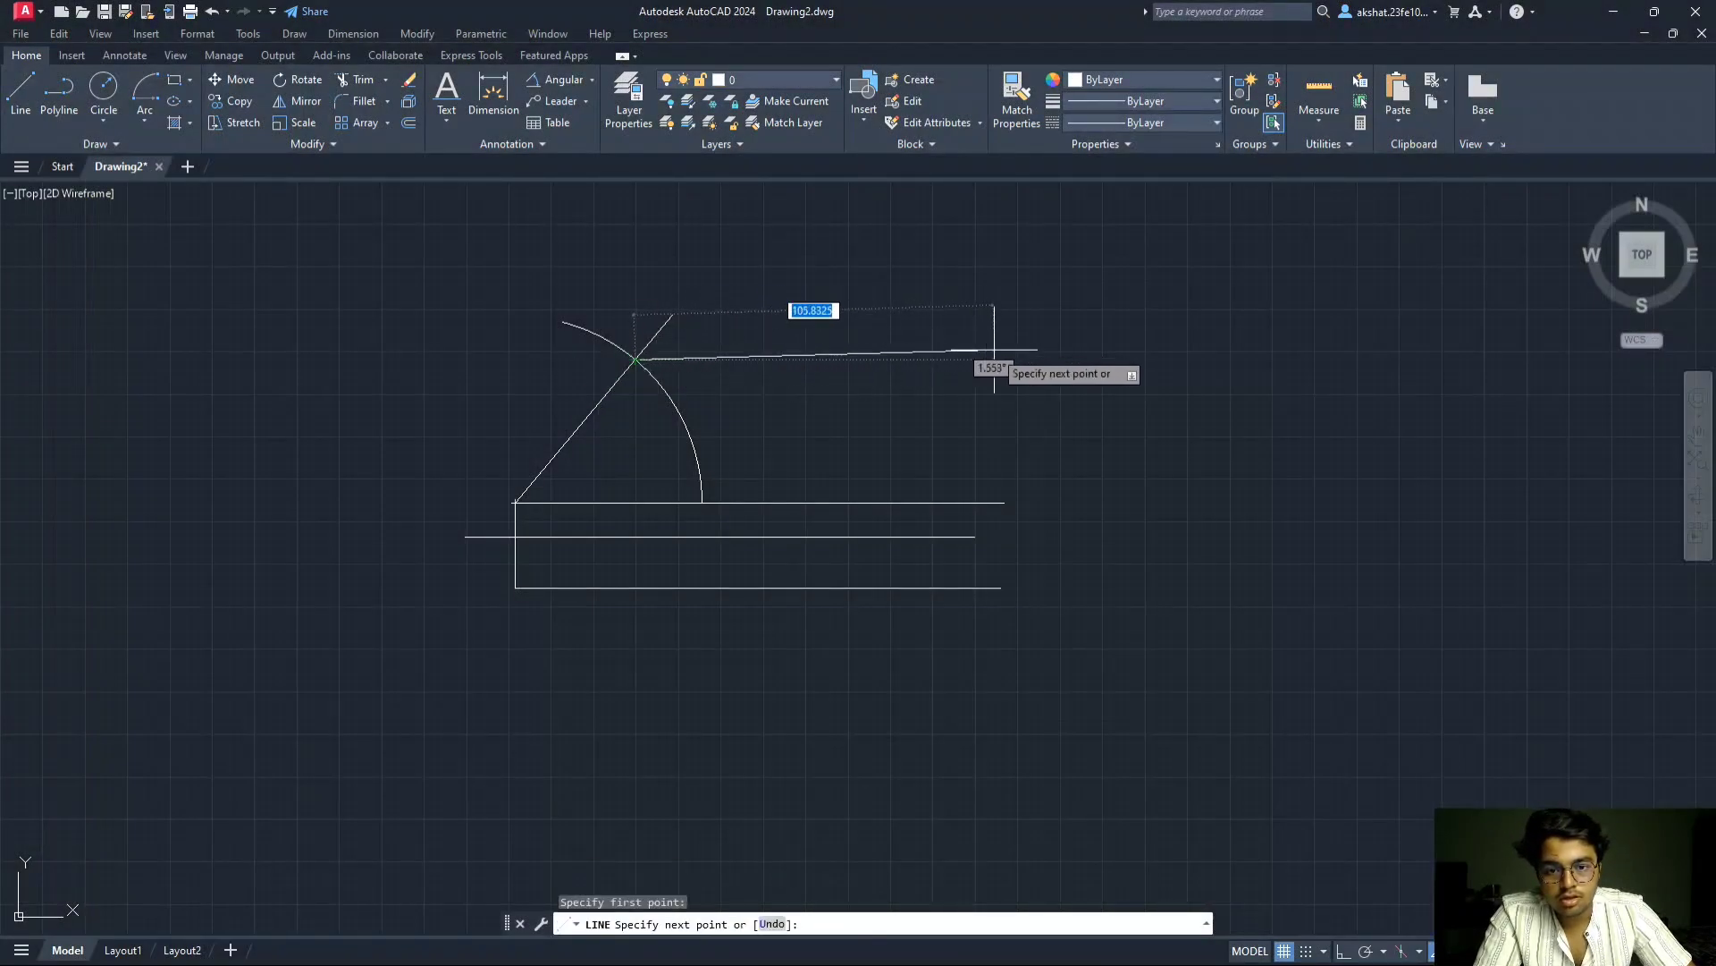
key("F8")
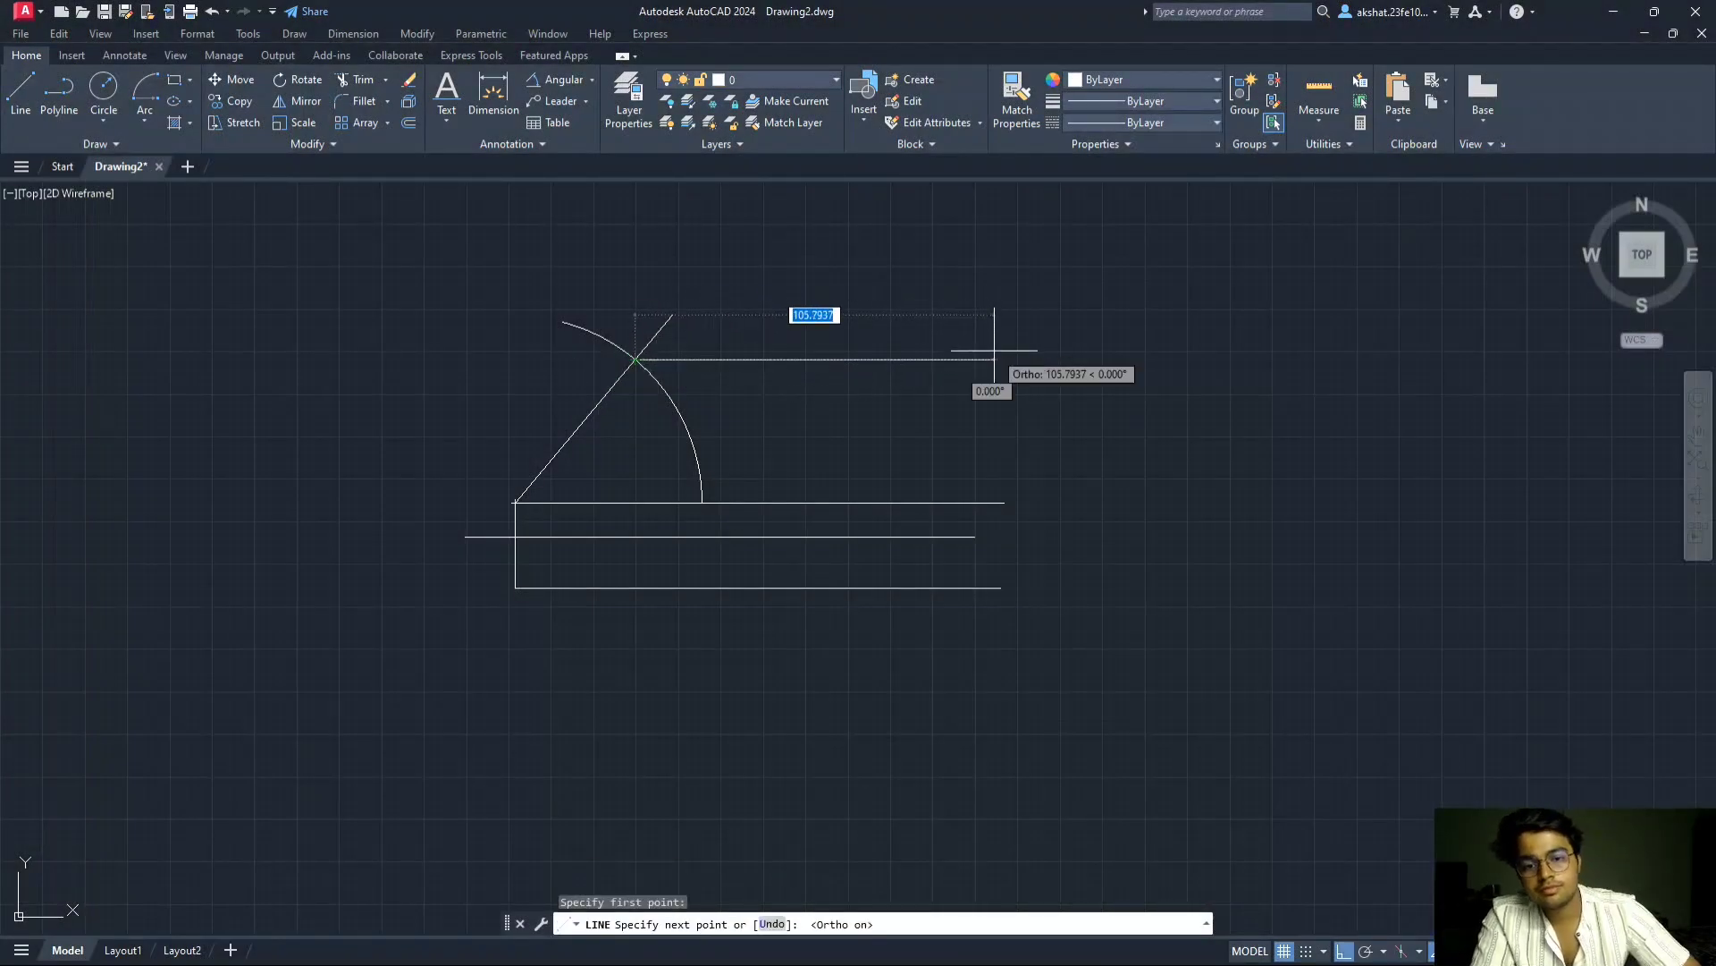
left_click(994, 351)
left_click(519, 355)
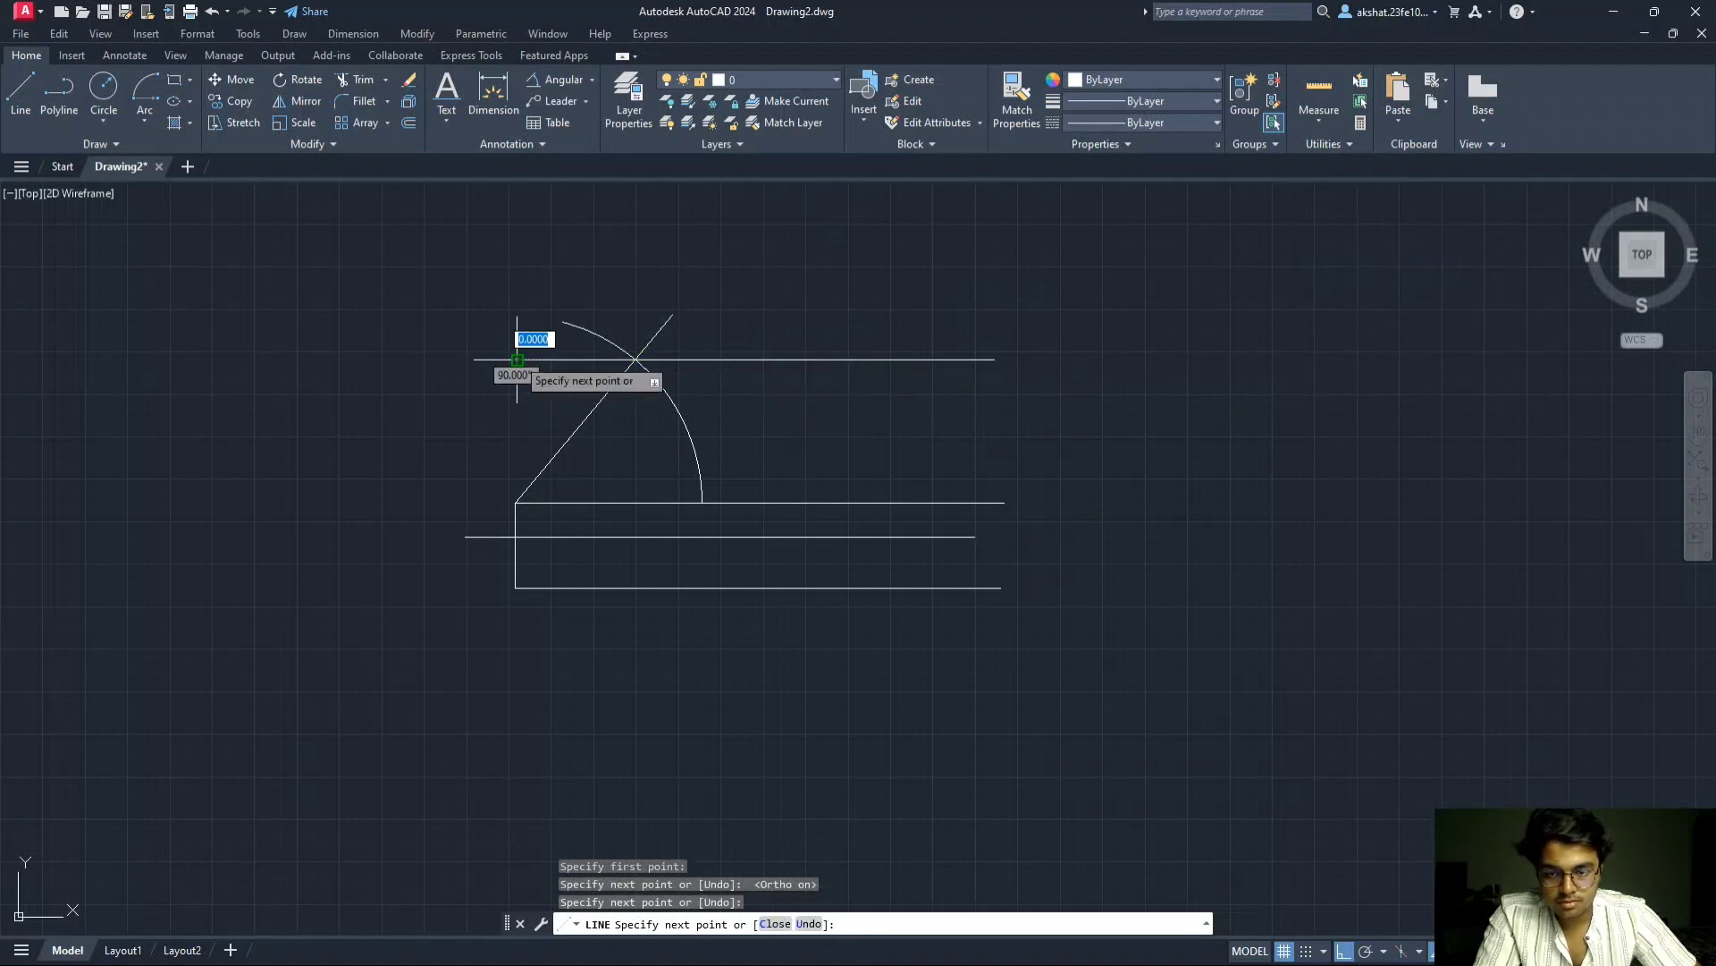
key("Escape")
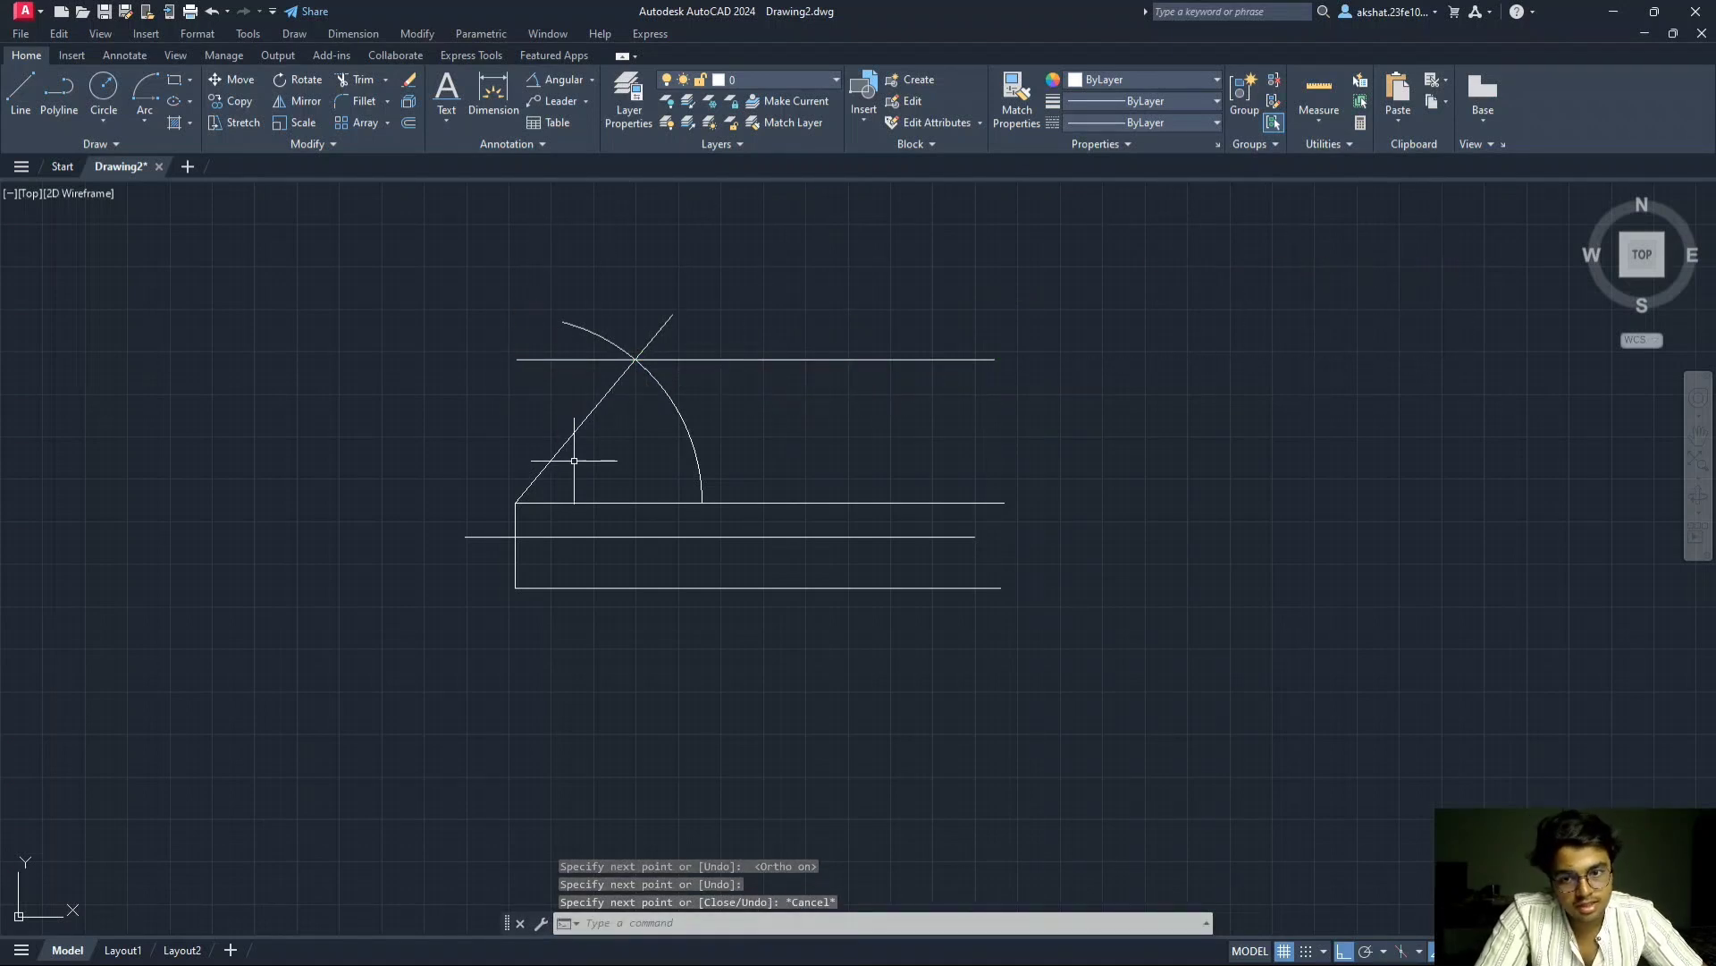
- Review Problem 9's statement and solution figure in the Projection of straight lines II PDF and return to the AutoCAD drawing
key("alt+Tab")
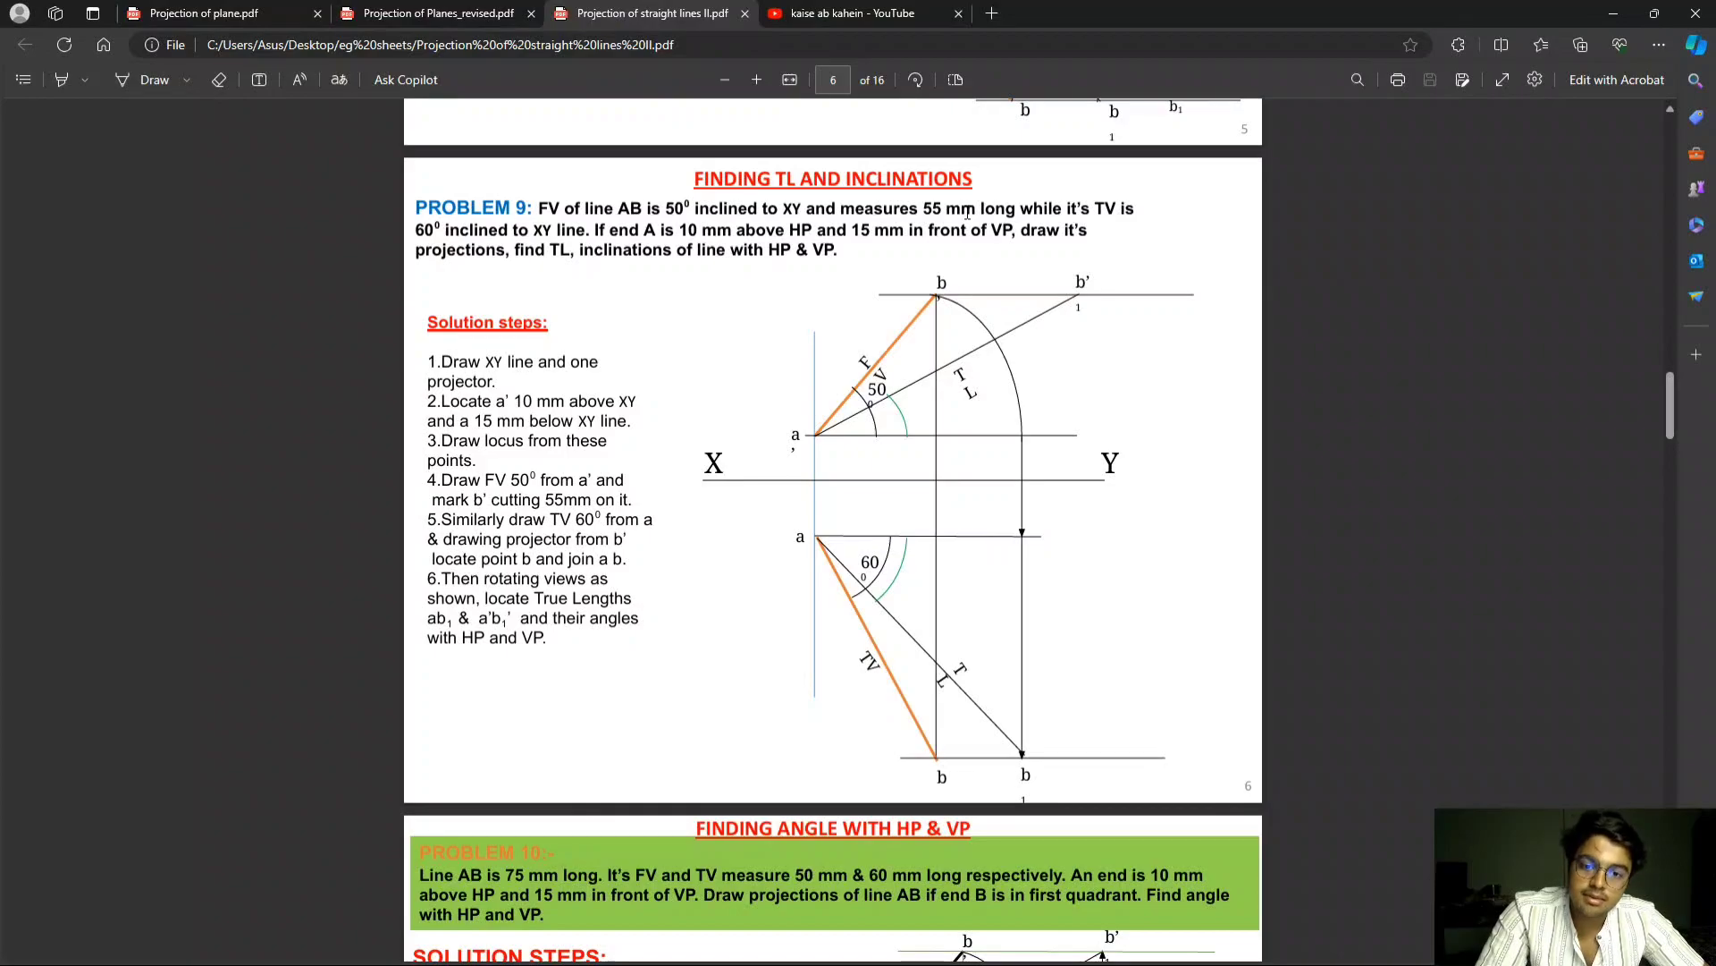
key("alt+Tab")
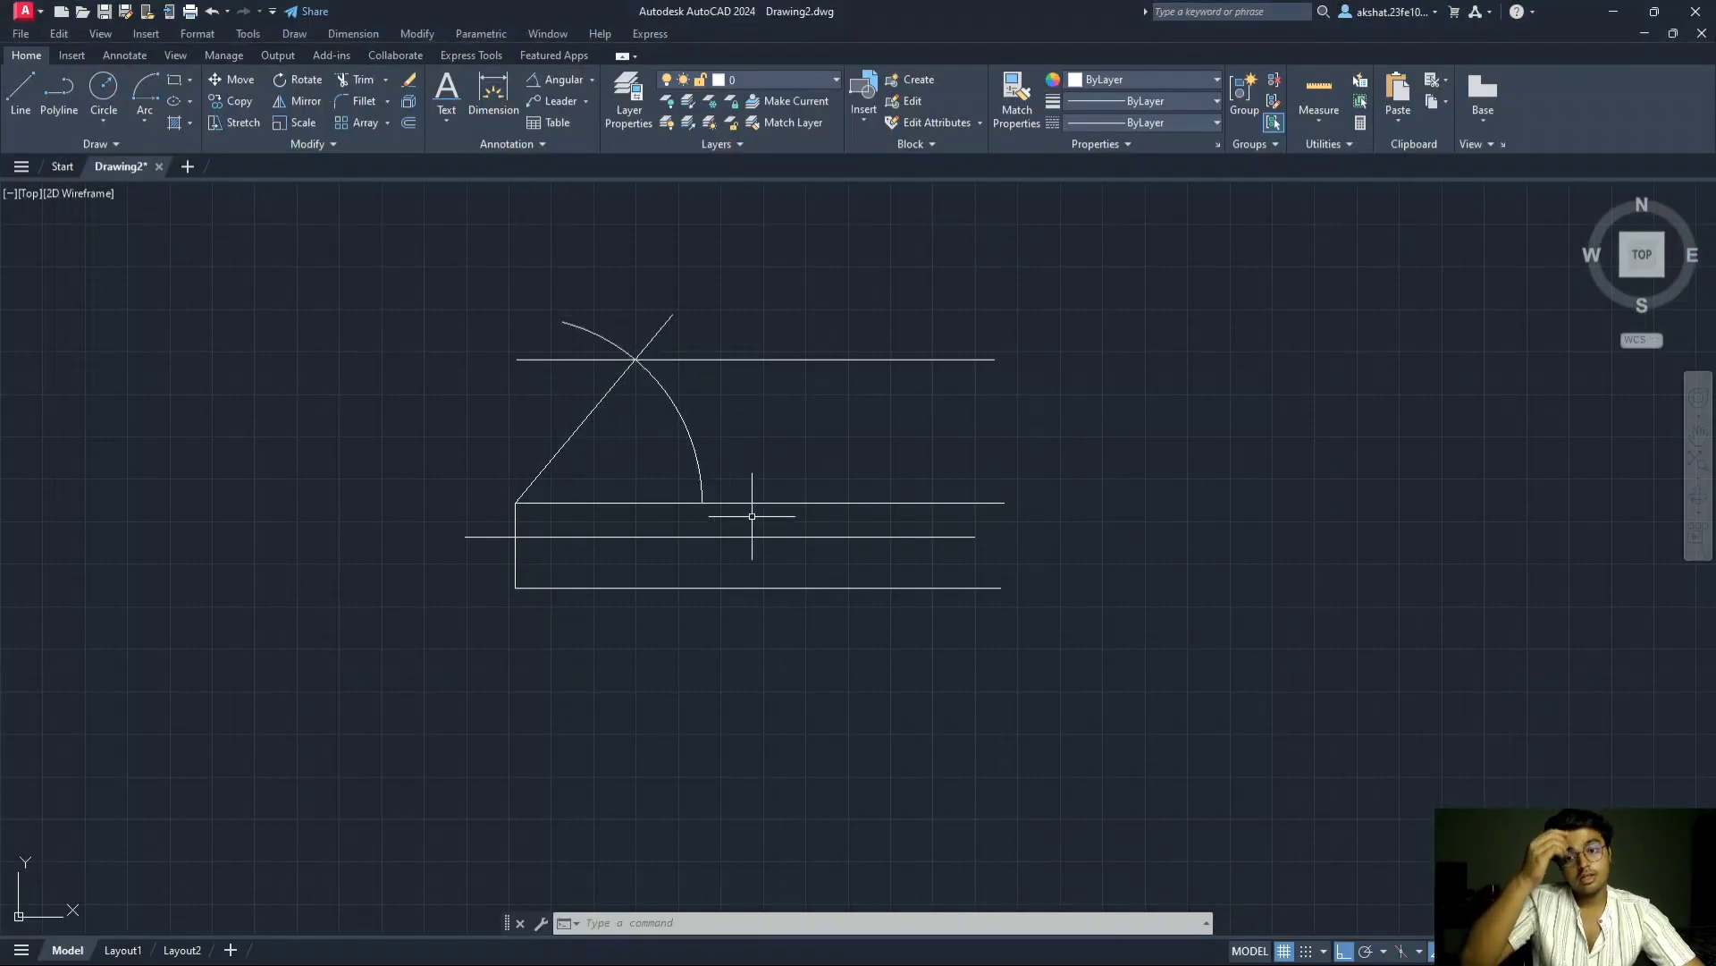
mouse_move(752, 516)
middle_mouse_down()
mouse_move(766, 521)
mouse_move(843, 372)
mouse_move(889, 404)
middle_mouse_up()
scroll(858, 406, "down", 2)
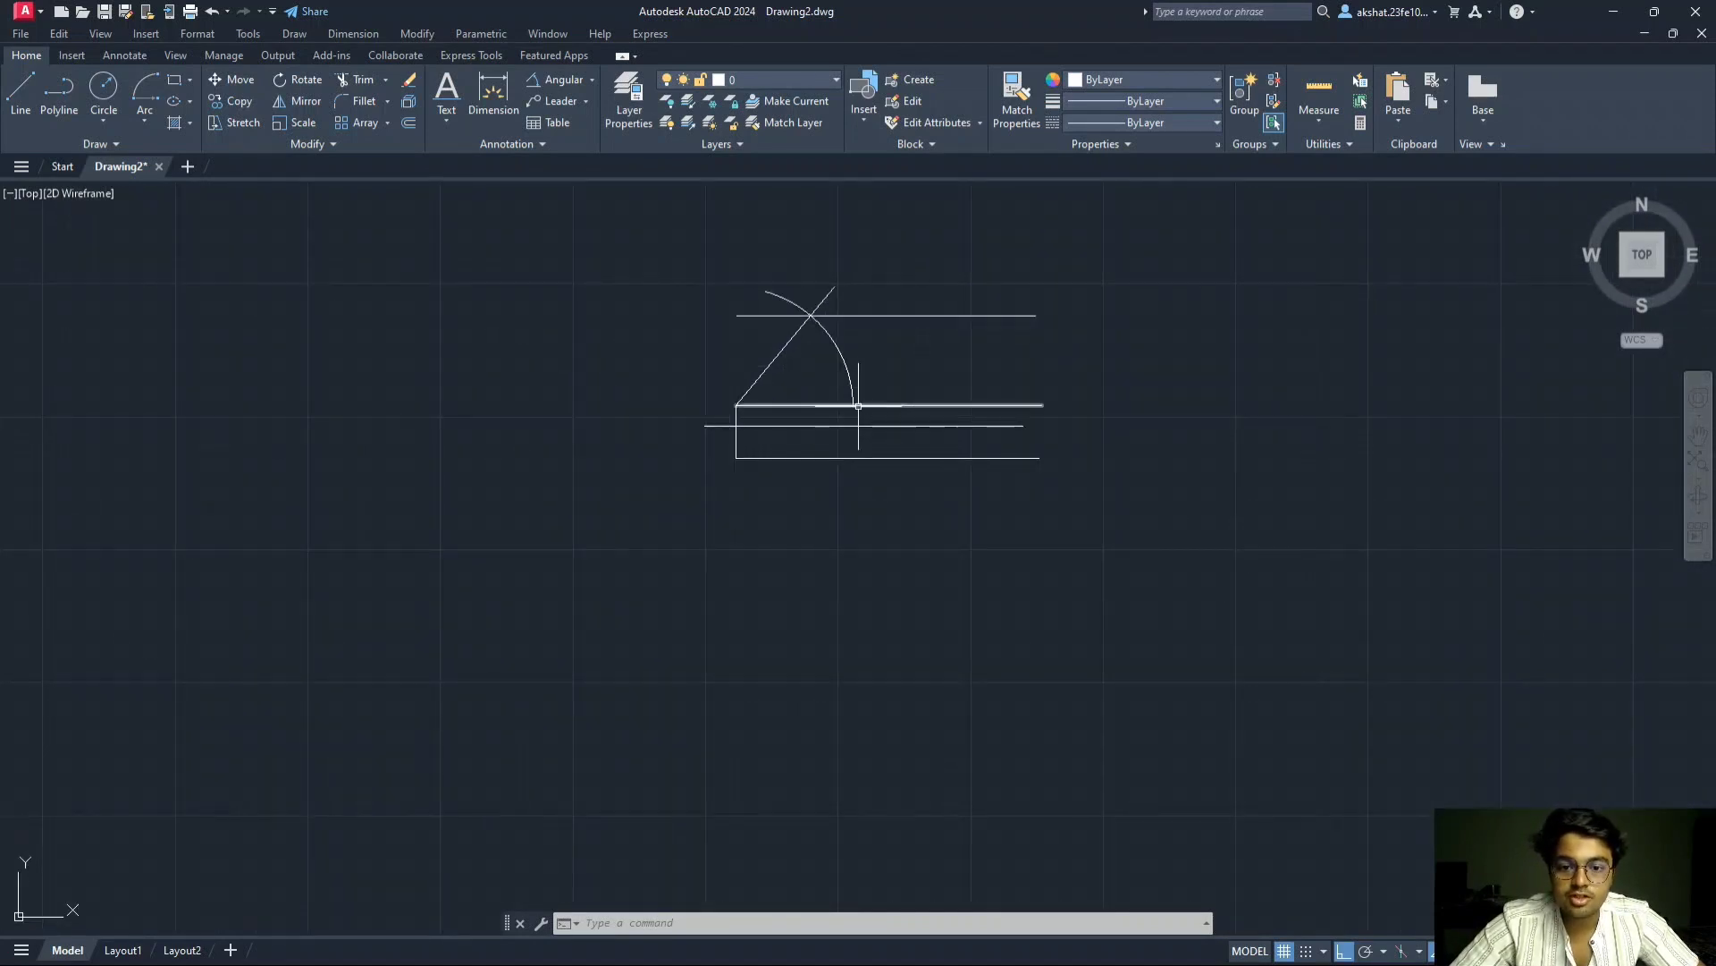
scroll(858, 405, "up", 2)
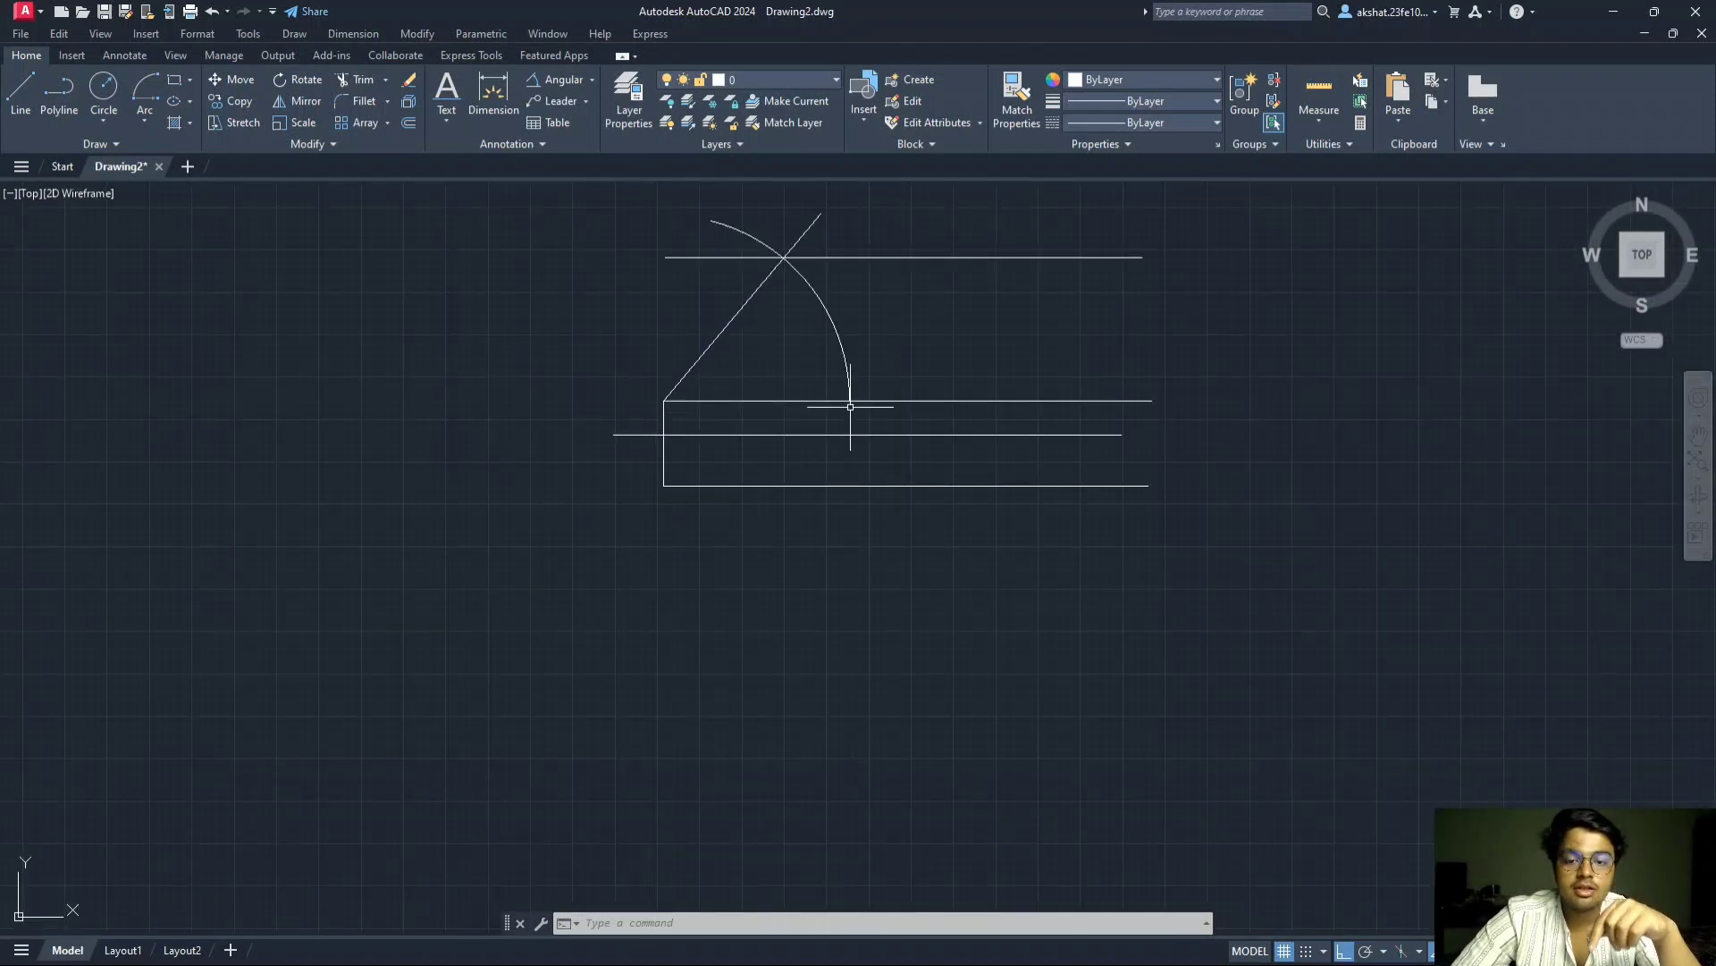
key("alt+Tab")
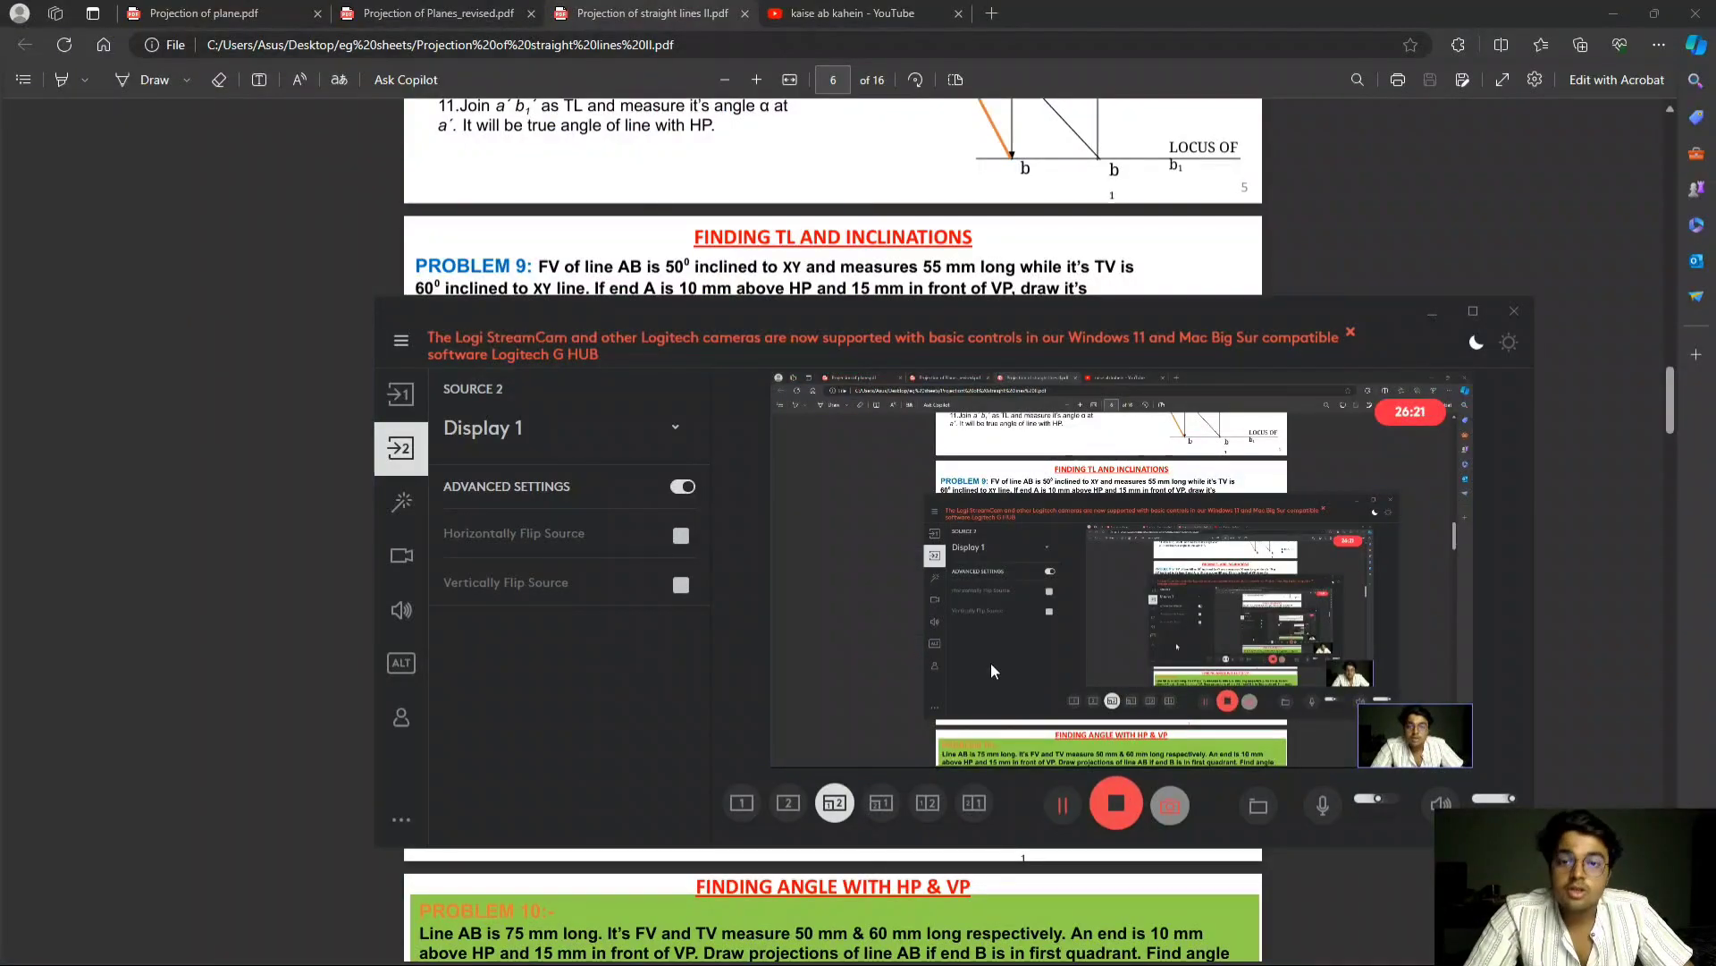
key("alt+Tab")
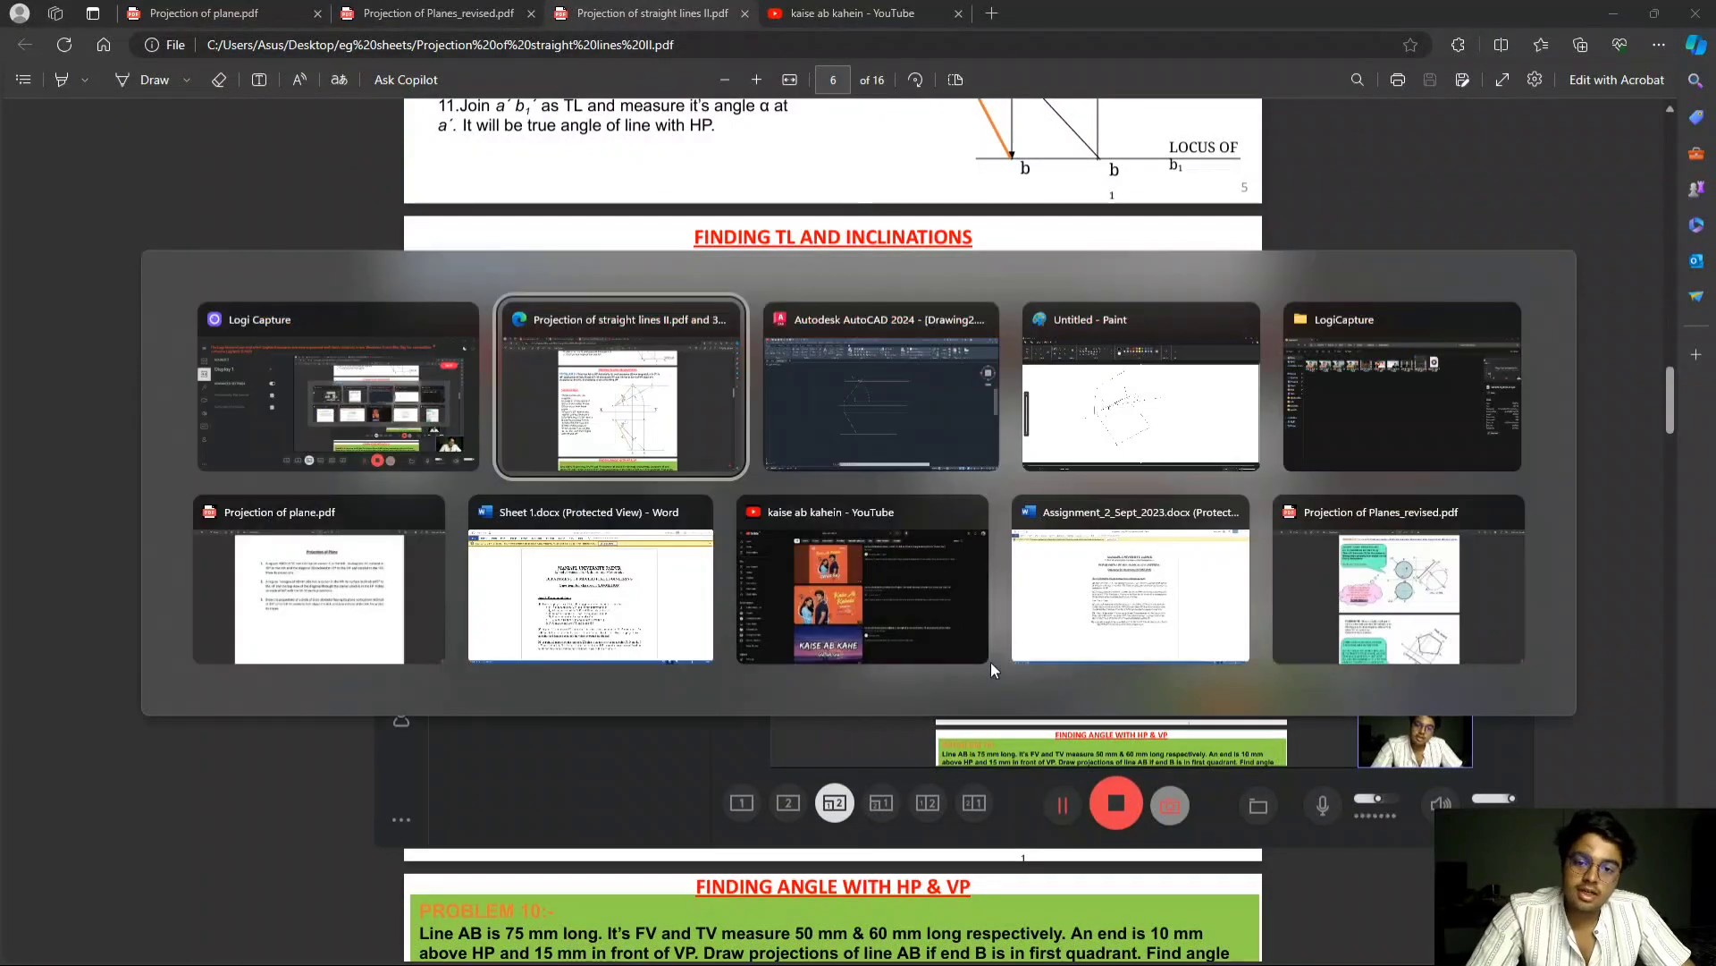
key("alt+Tab")
- Erase the inclined top view line and both overlapping segments of the horizontal locus at its lower end
left_click(657, 612)
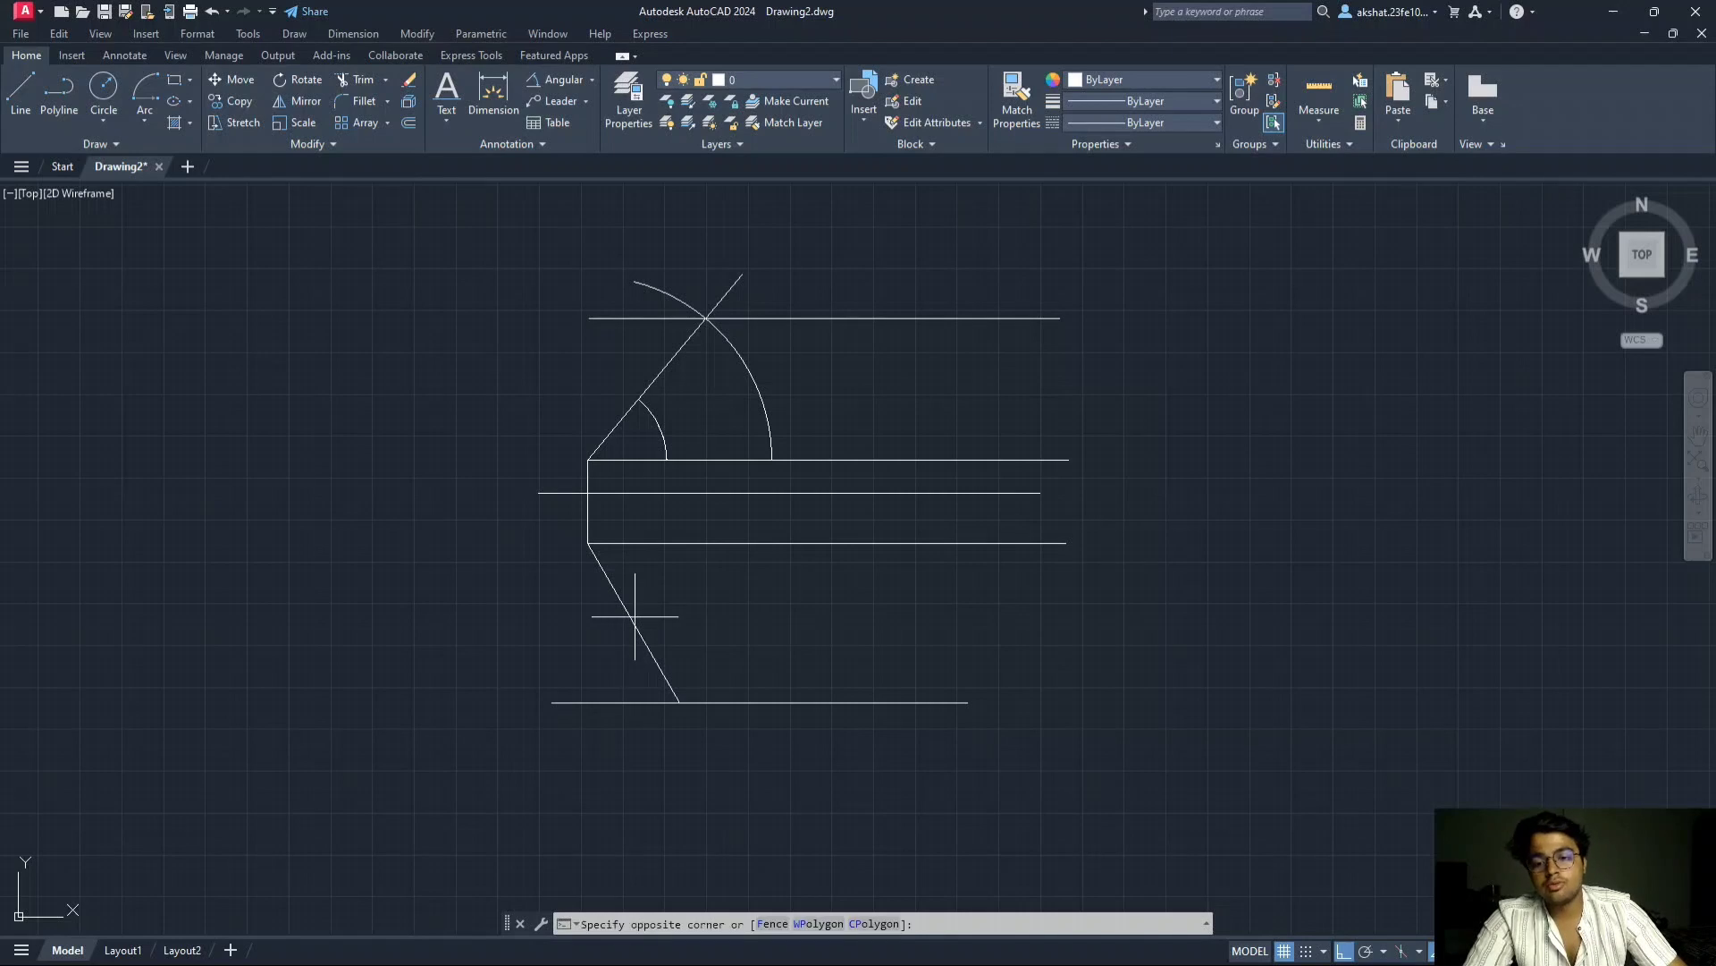
key("Escape")
left_click(678, 698)
left_click(702, 703)
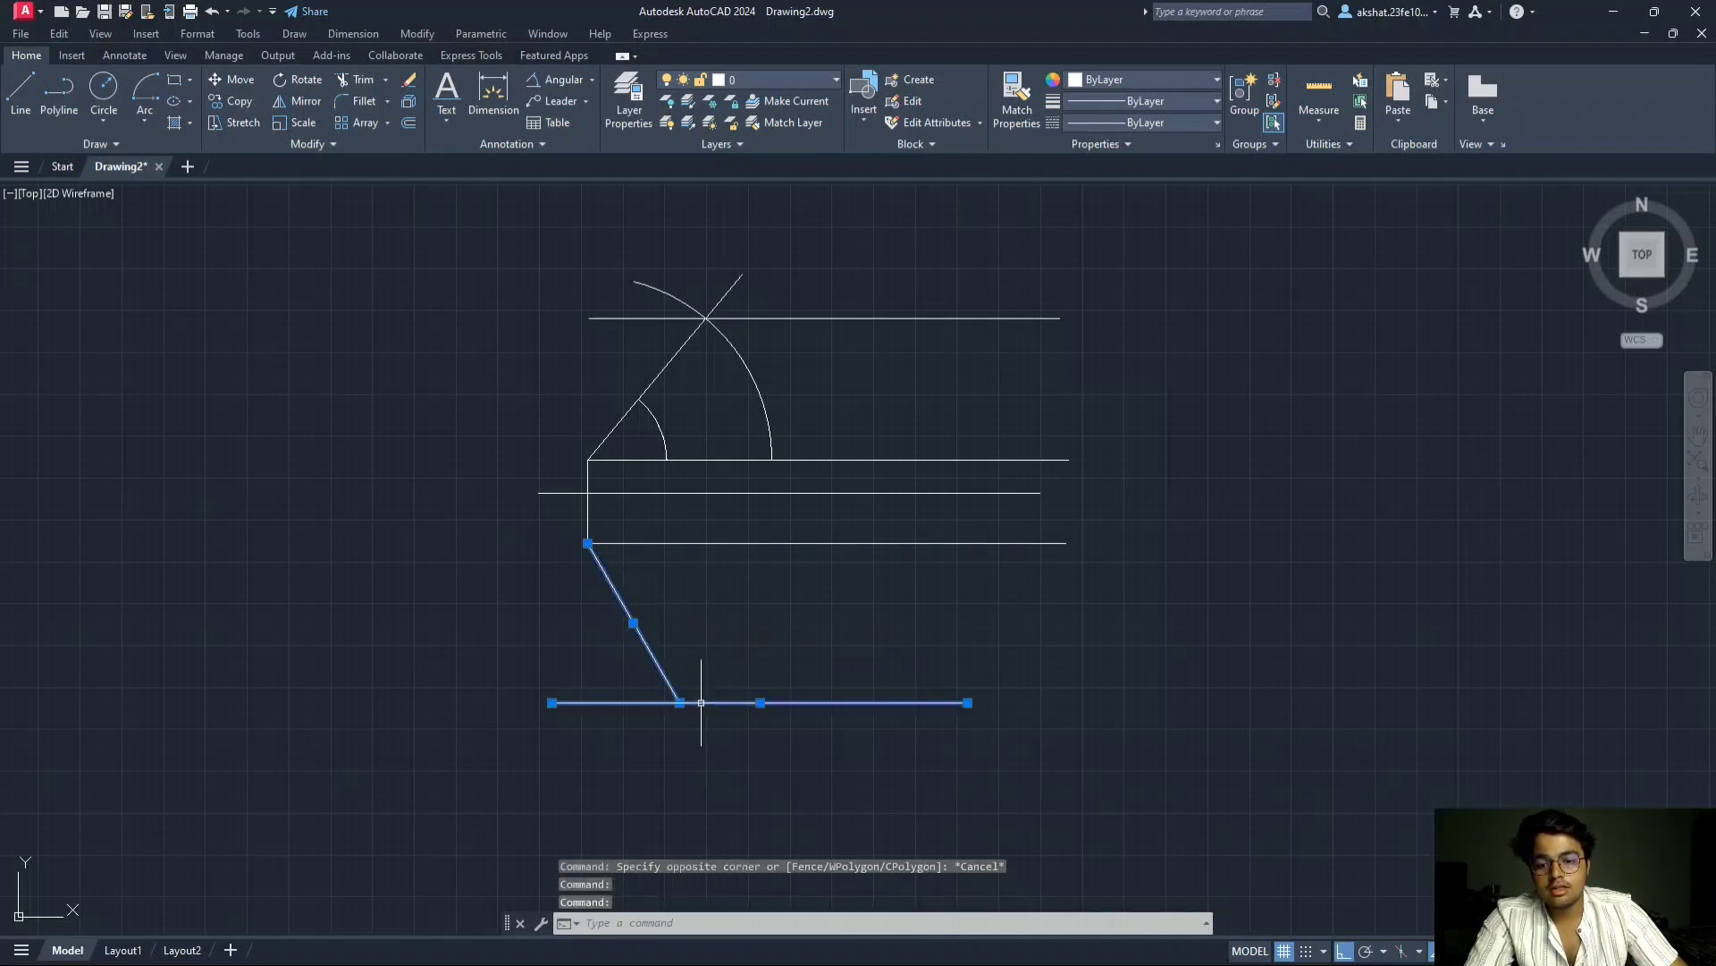
key("Delete")
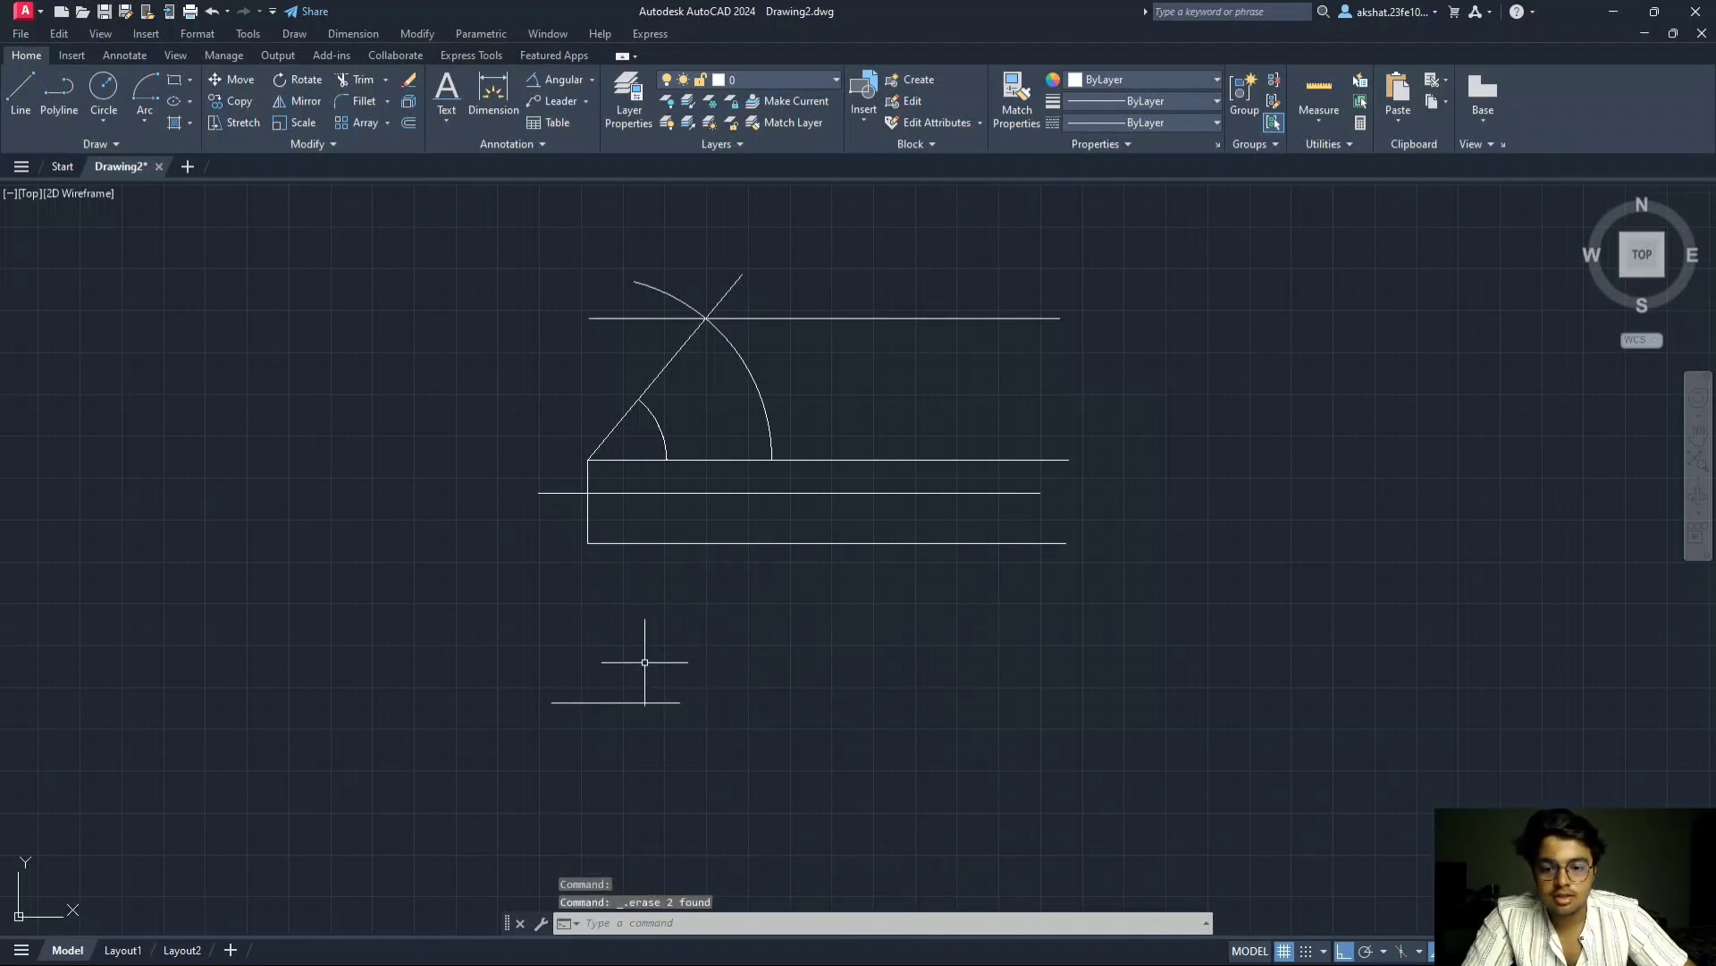
left_click(613, 701)
key("Delete")
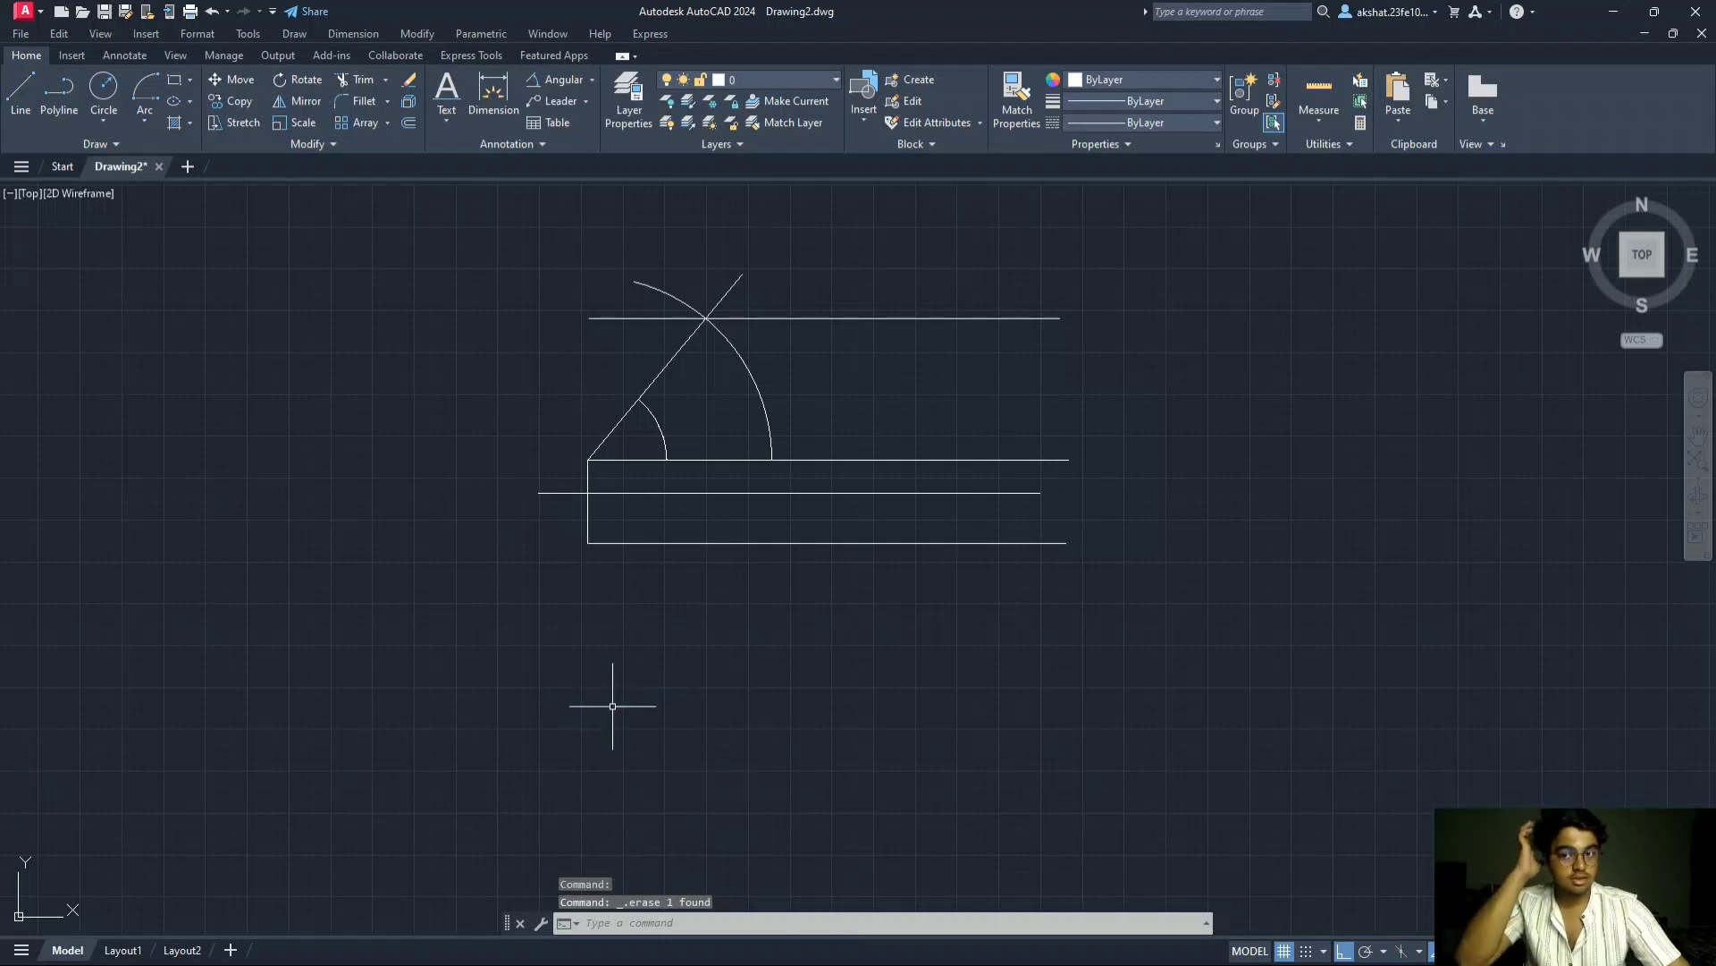
- Start a new line for redrawing the top view of line AB
left_click(21, 94)
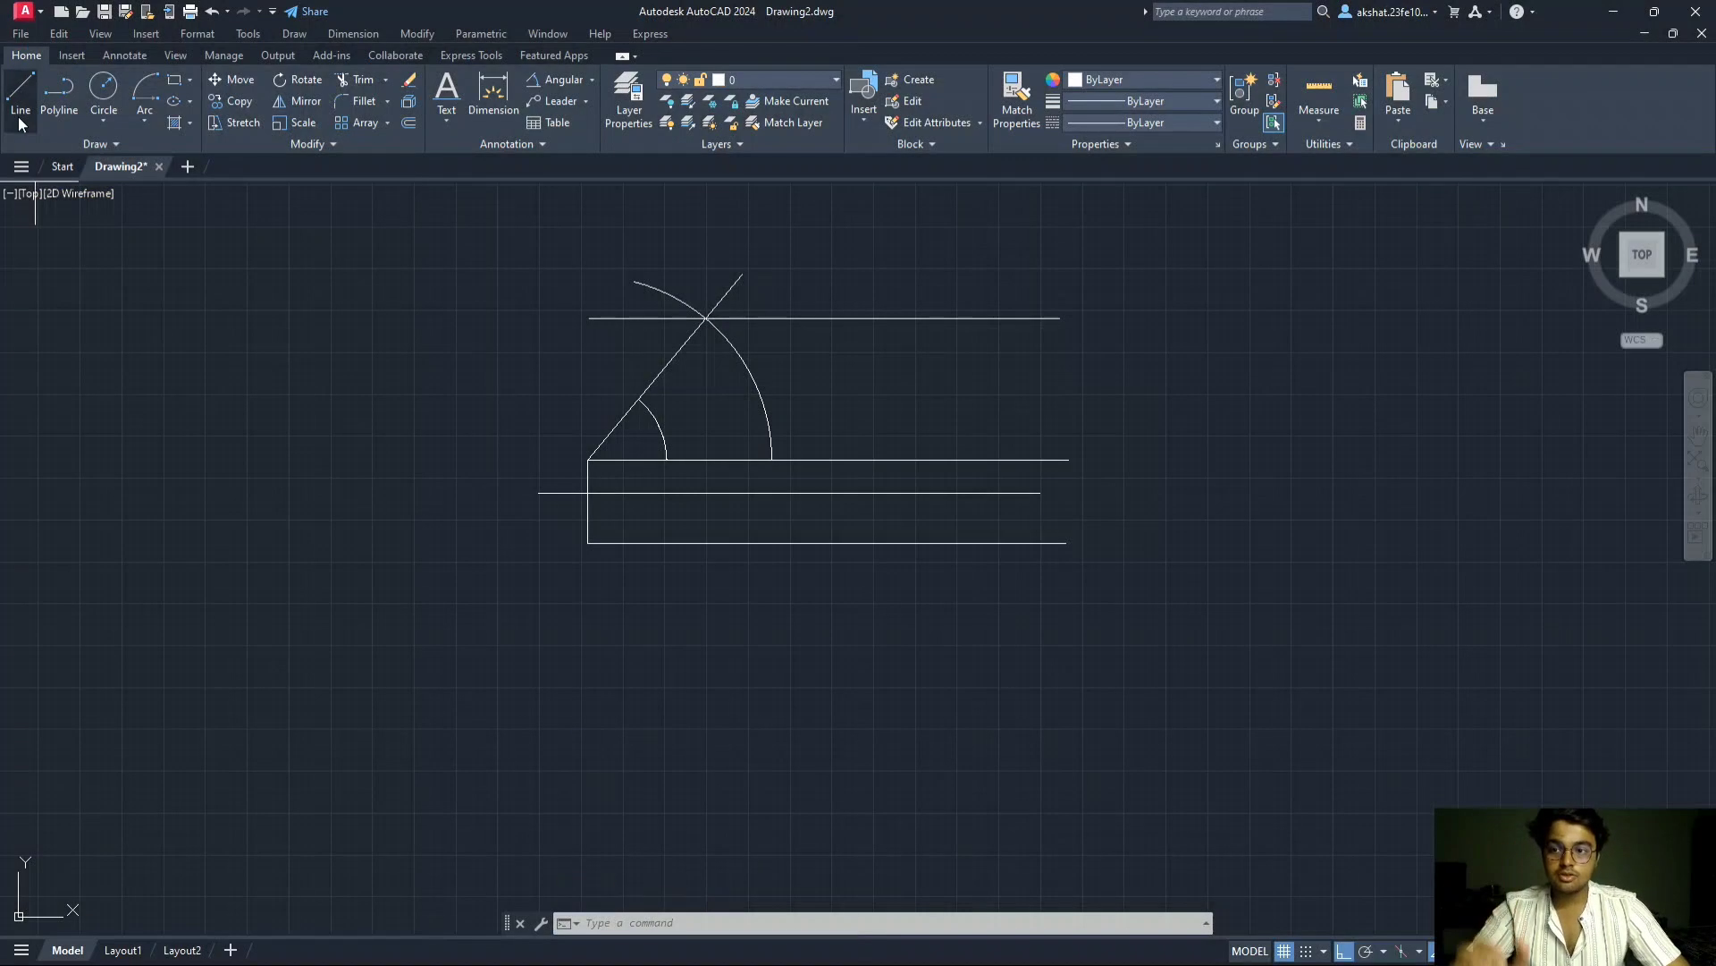
- Draw a vertical projector from where the arc crosses the upper inclined line, extending well below the lowest horizontal line
left_click(706, 317)
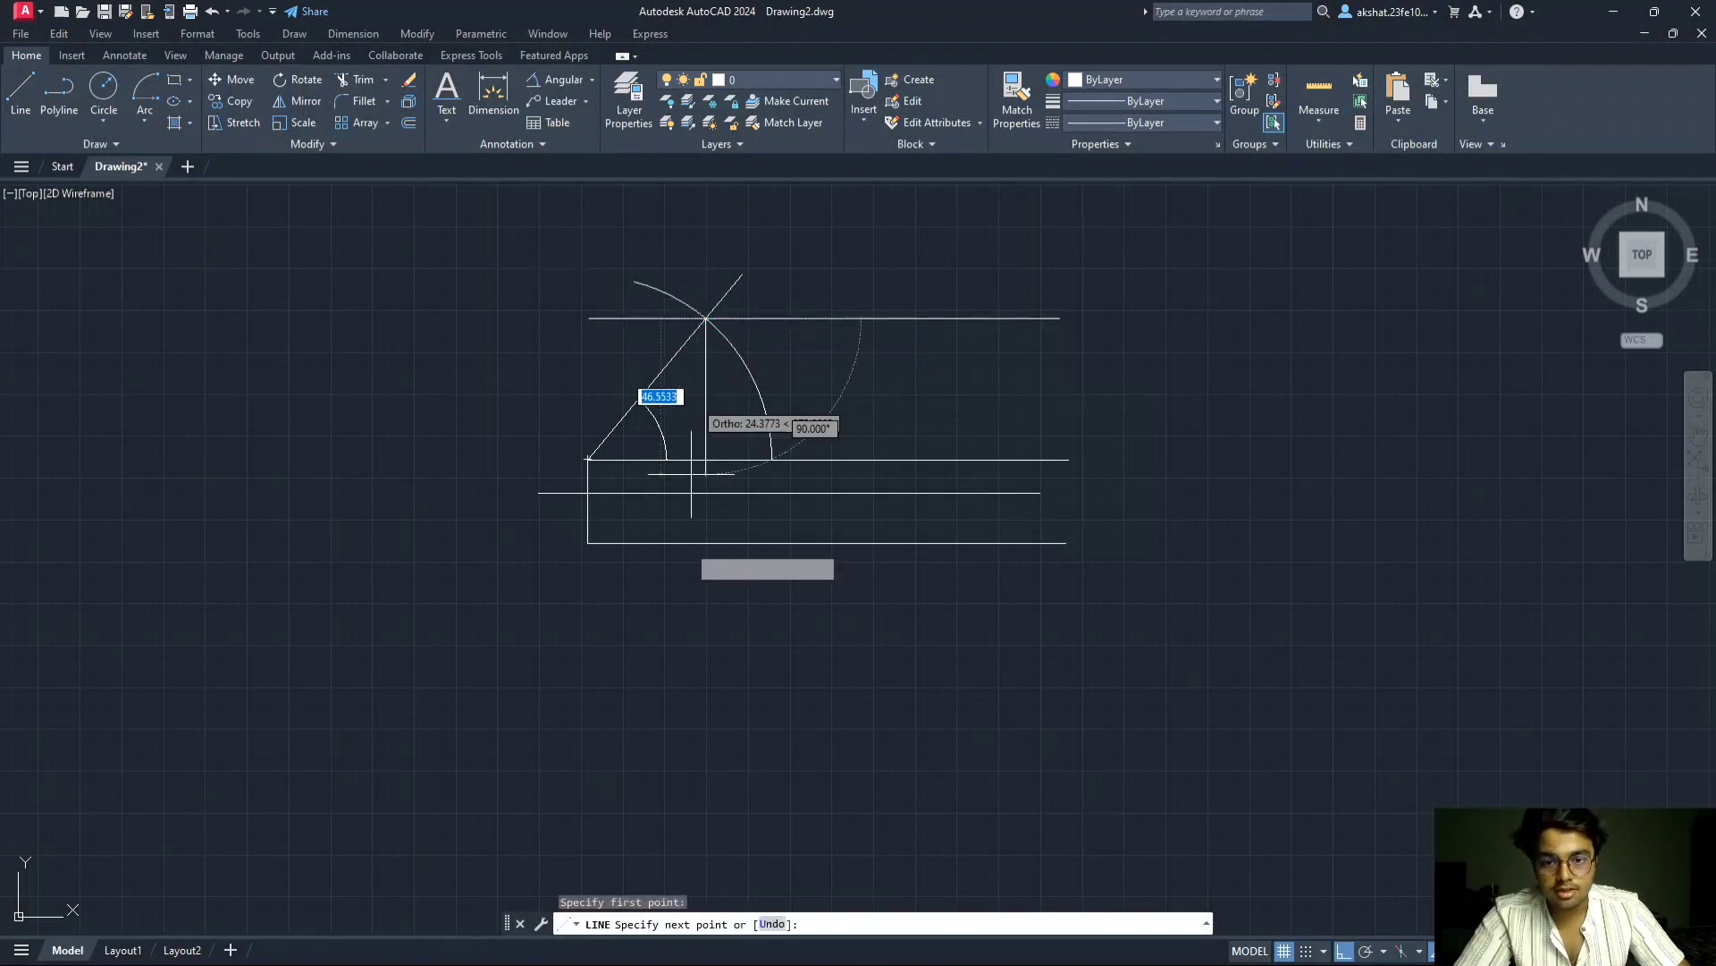
left_click(706, 830)
key("Escape")
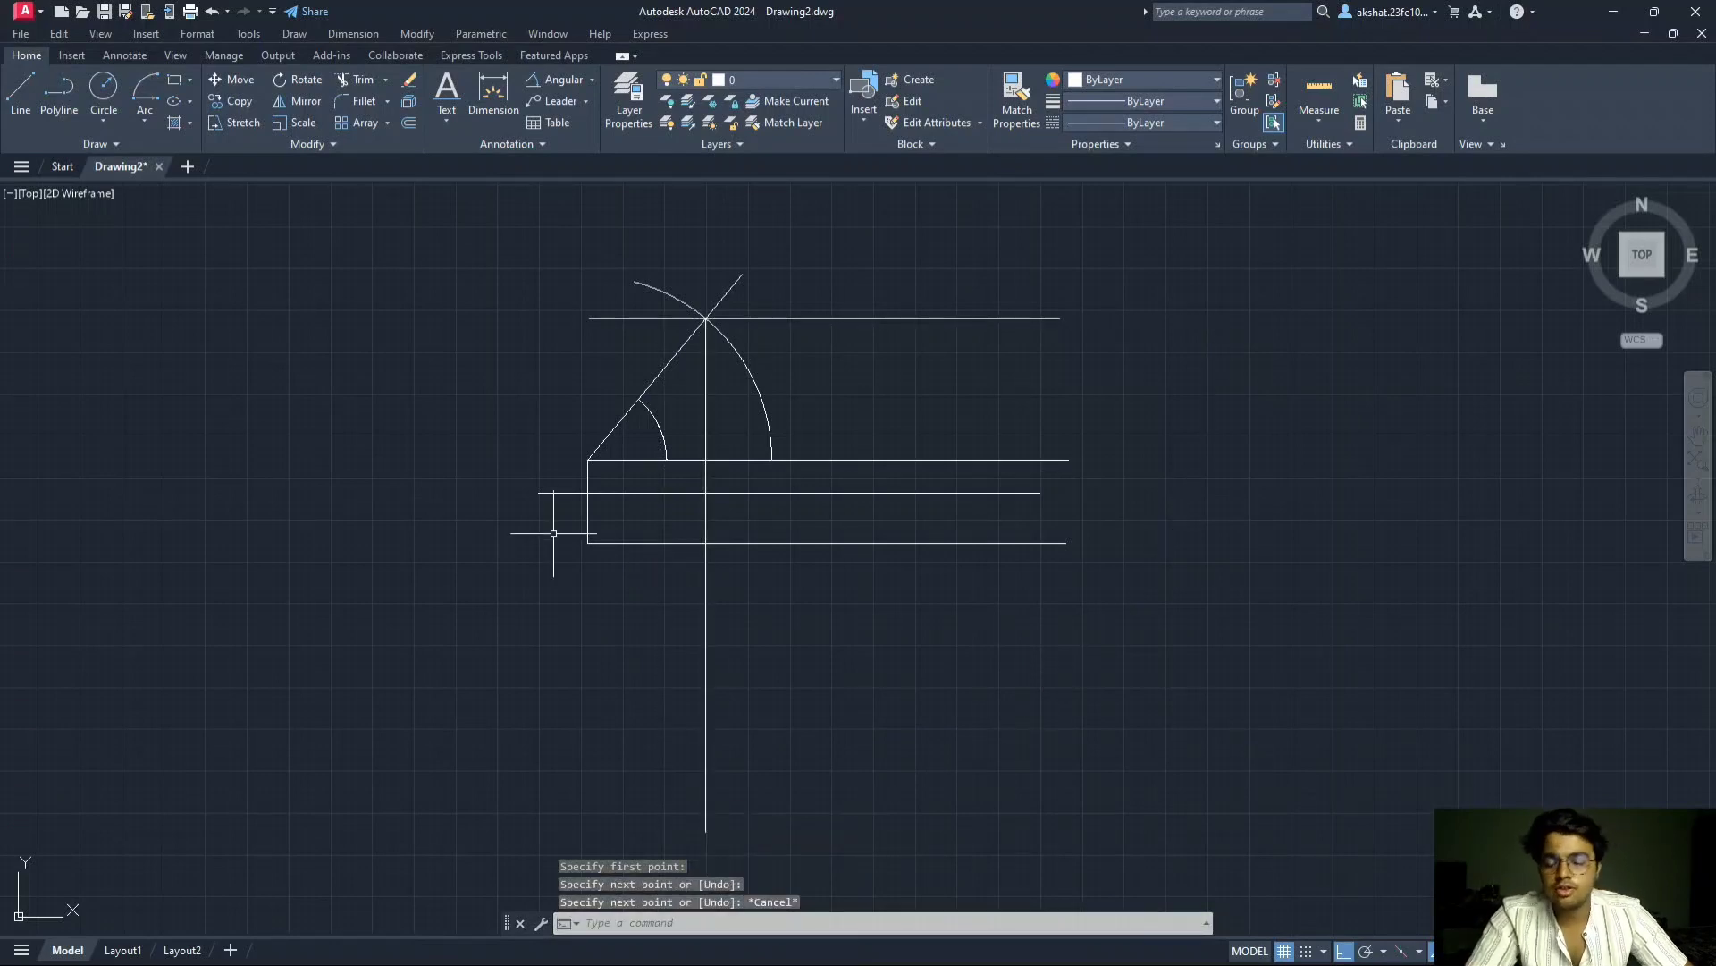
- Draw a line from the lower end of the short vertical line, sloping down at 60° until it passes the vertical projector
key("Return")
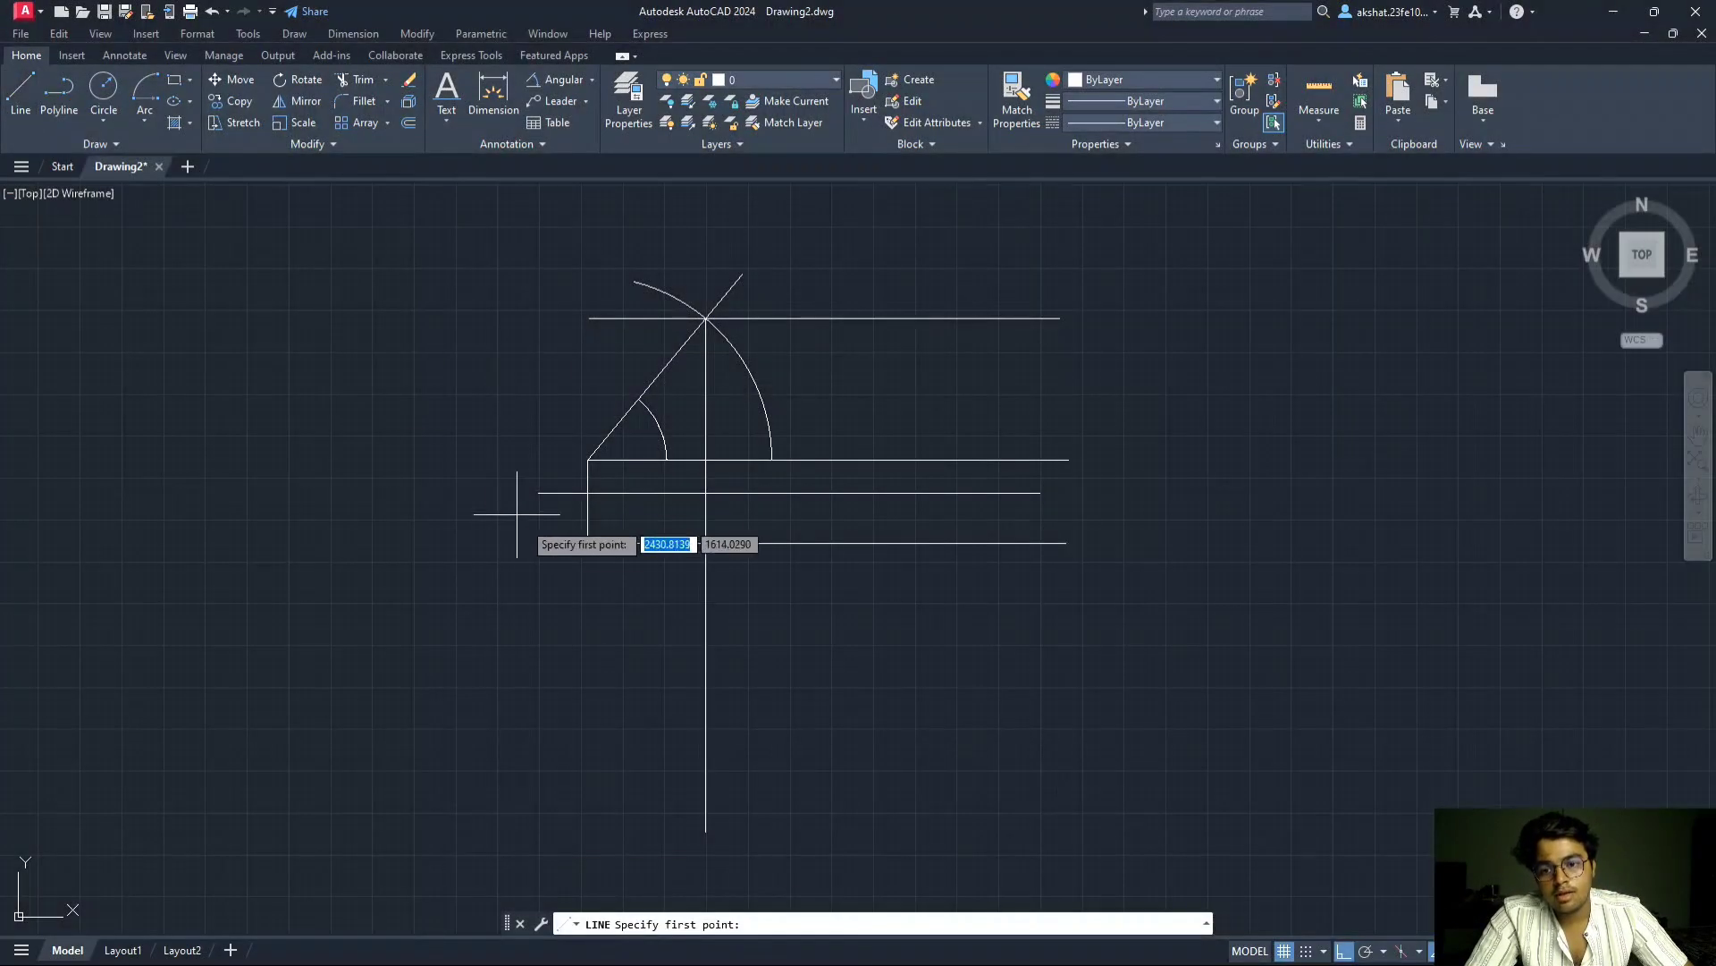
left_click(588, 542)
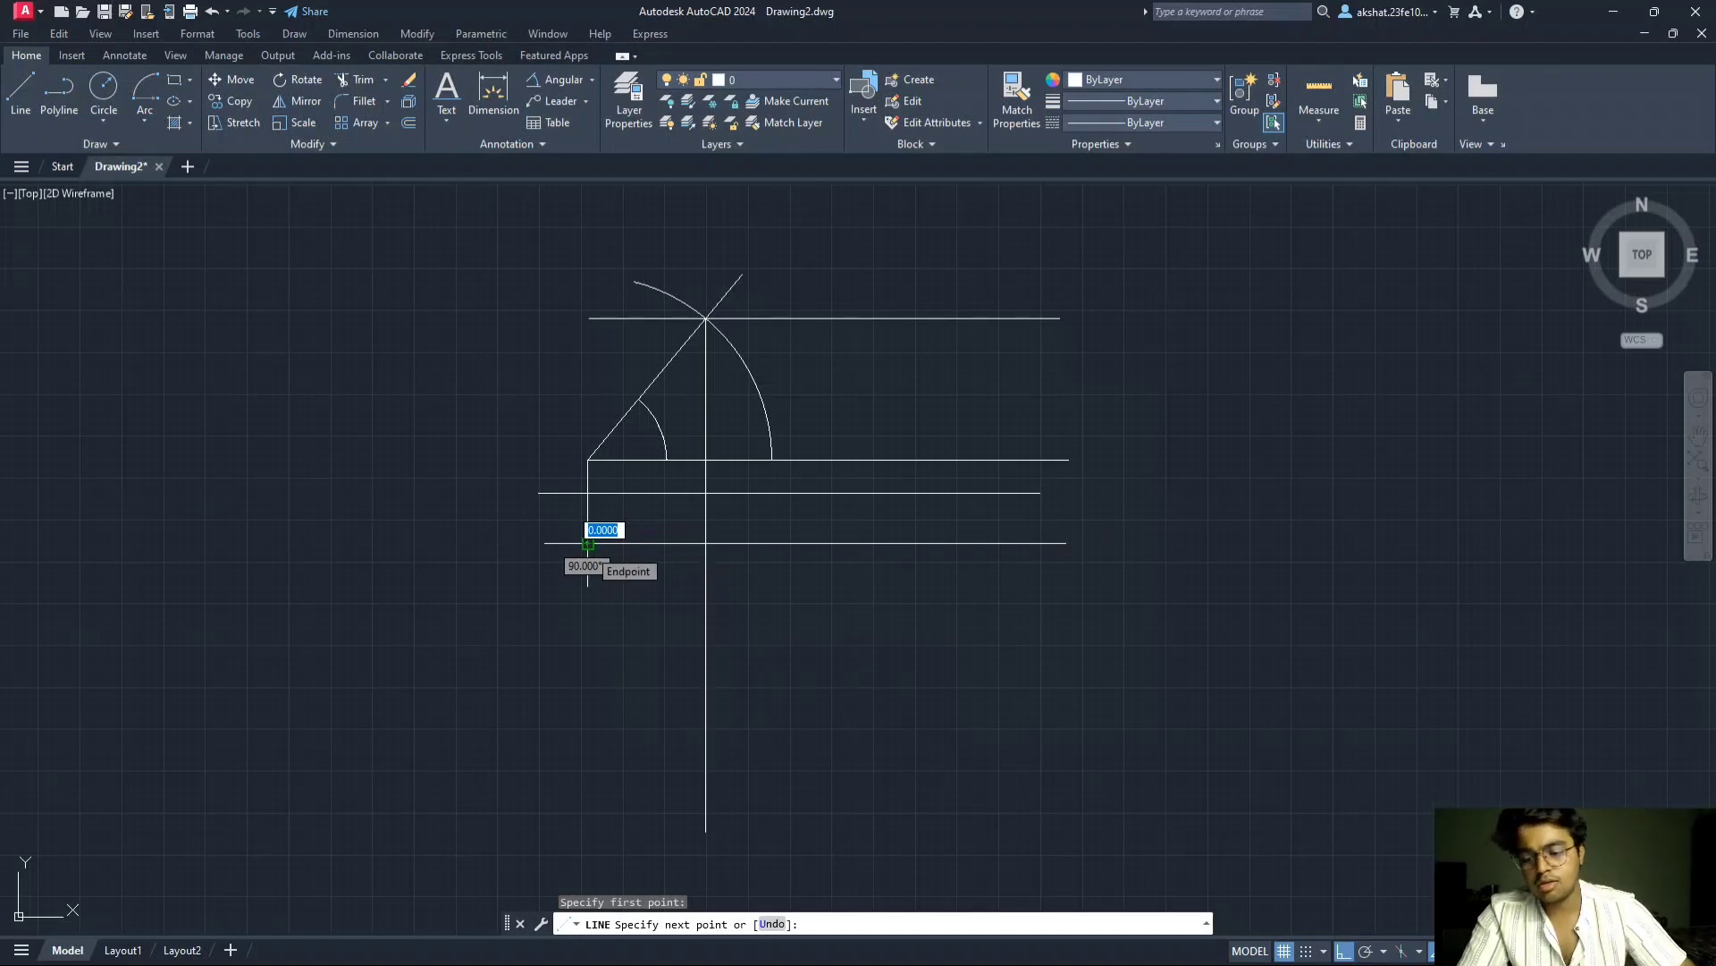
key("F8")
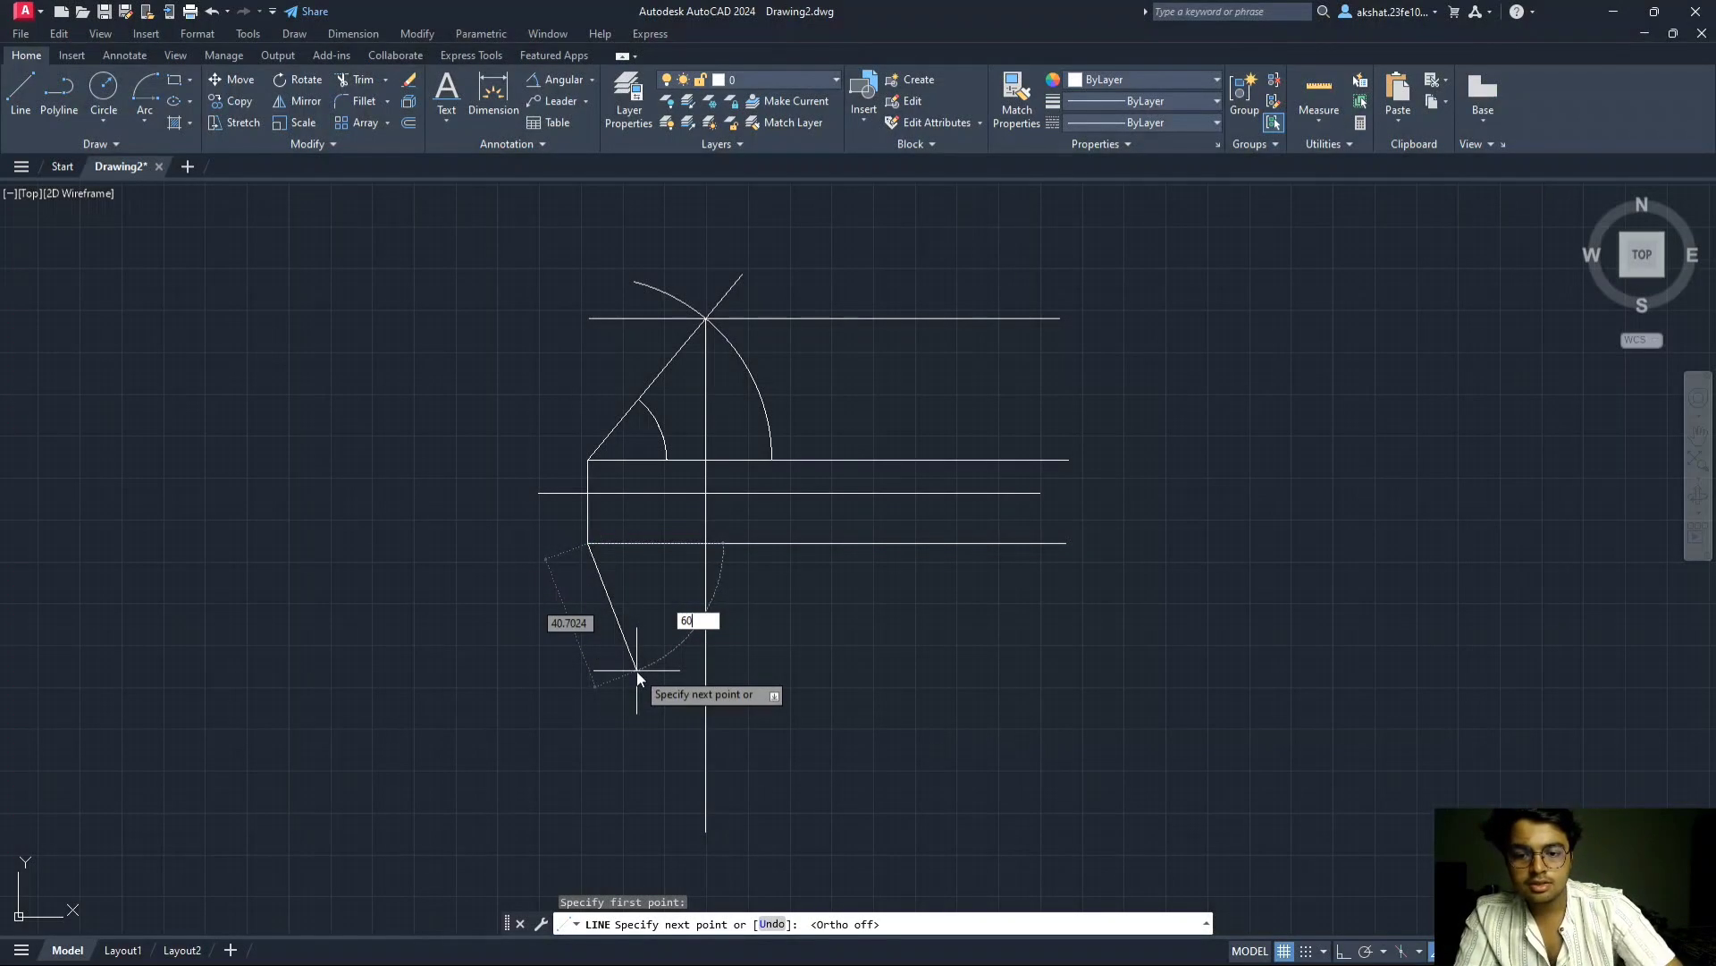
type("0")
key("Tab")
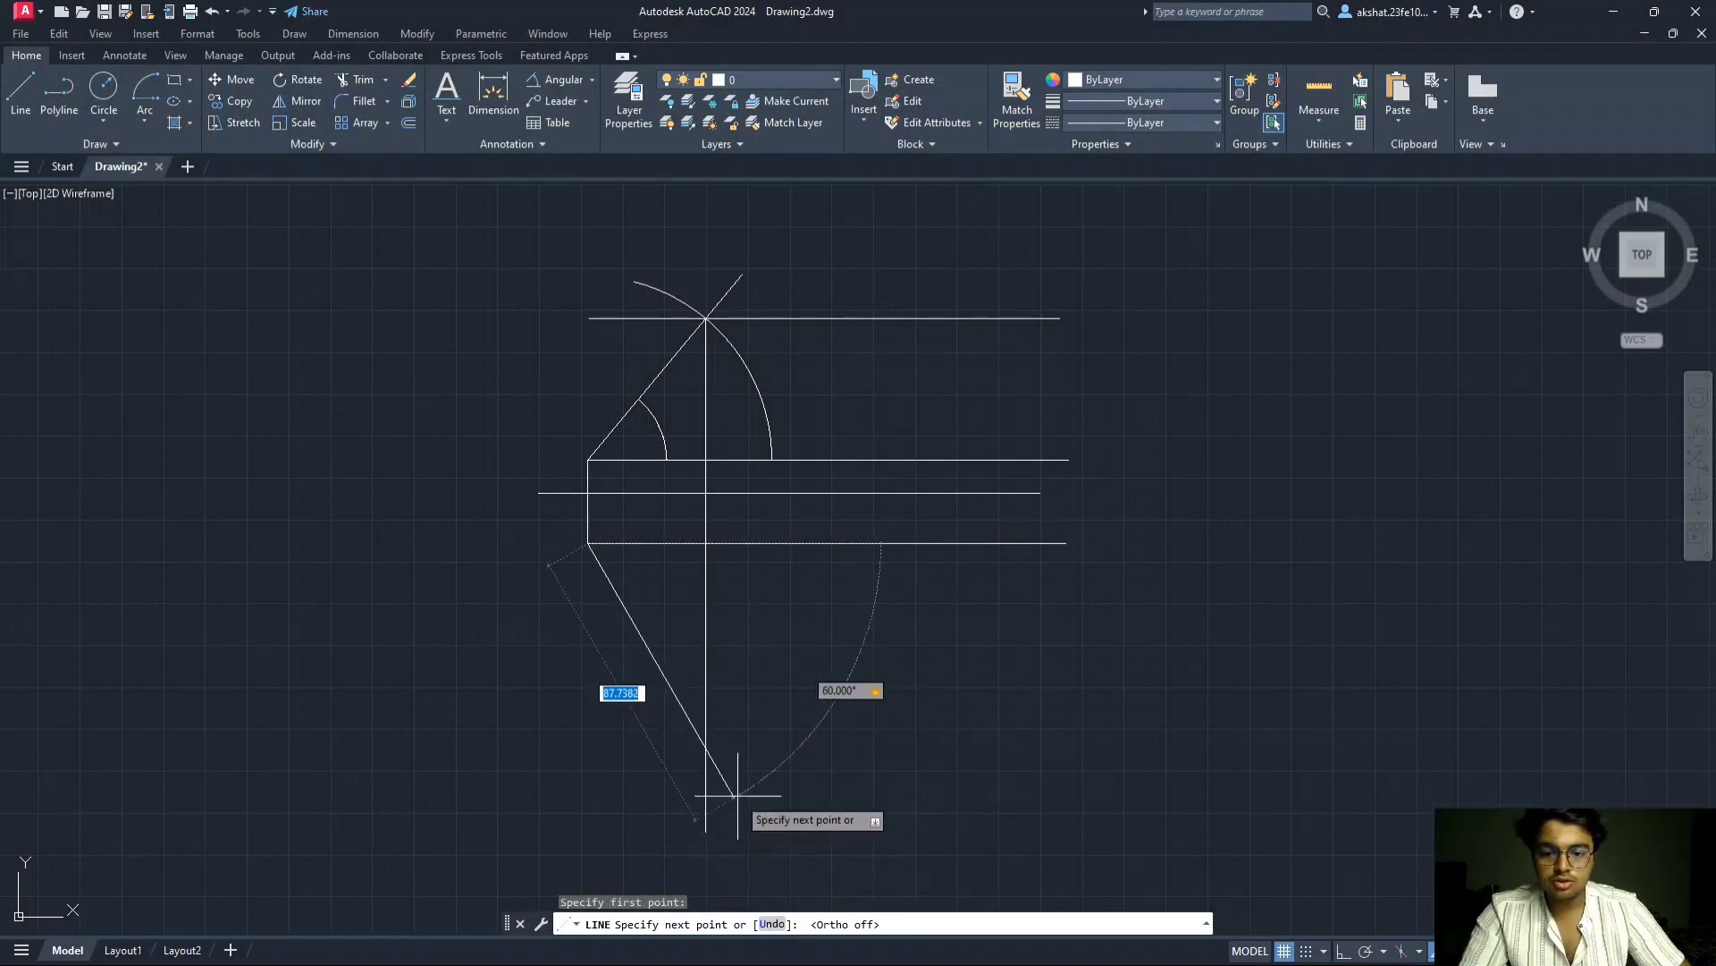
key("Escape")
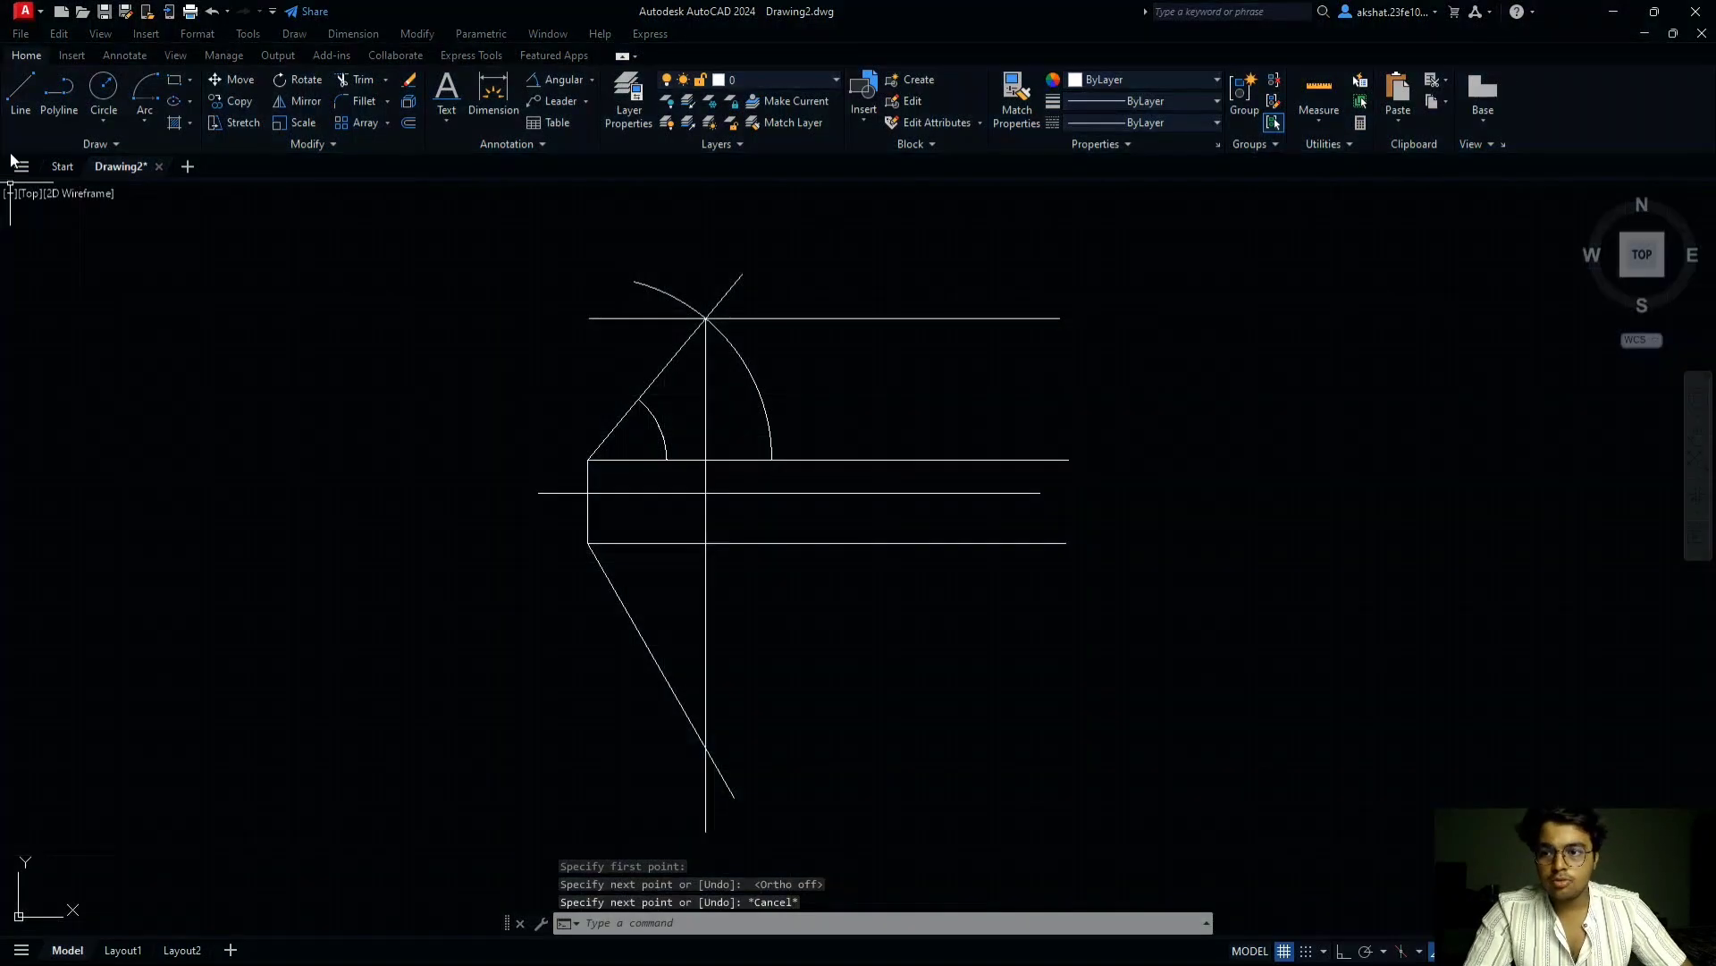
key("Return")
left_click(706, 747)
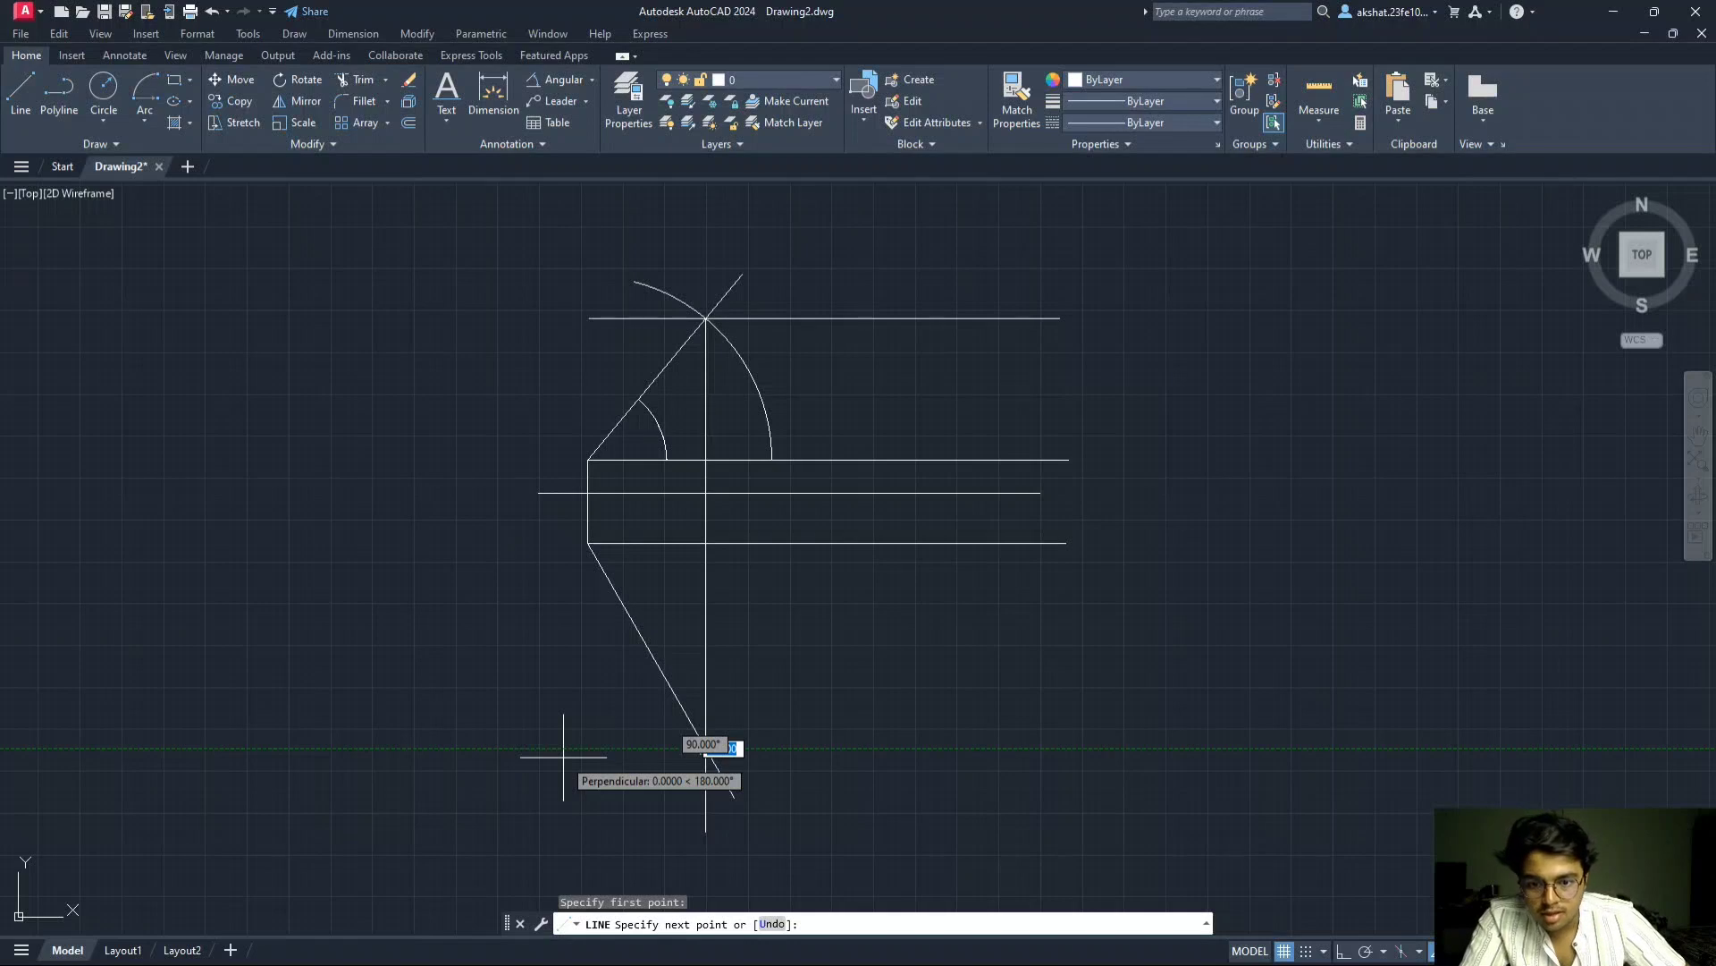
key("Escape")
- Draw a horizontal line about 166 units long through the intersection of the 60° line and the vertical projector, extending to both sides
key("Return")
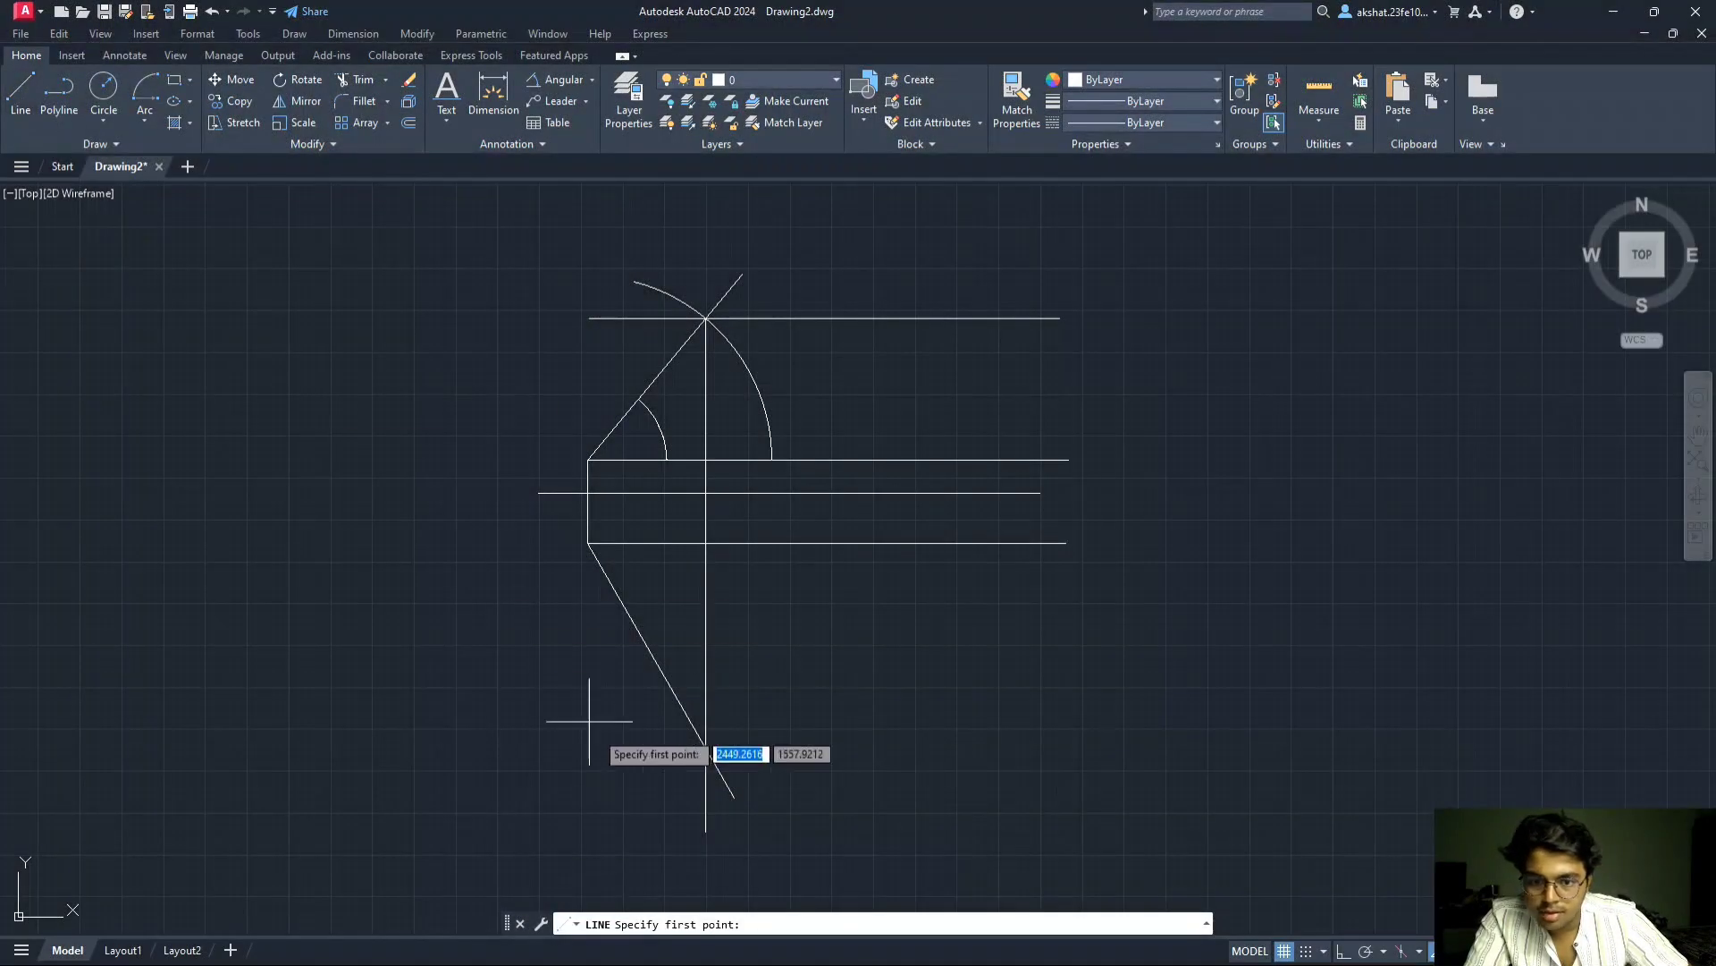
left_click(706, 747)
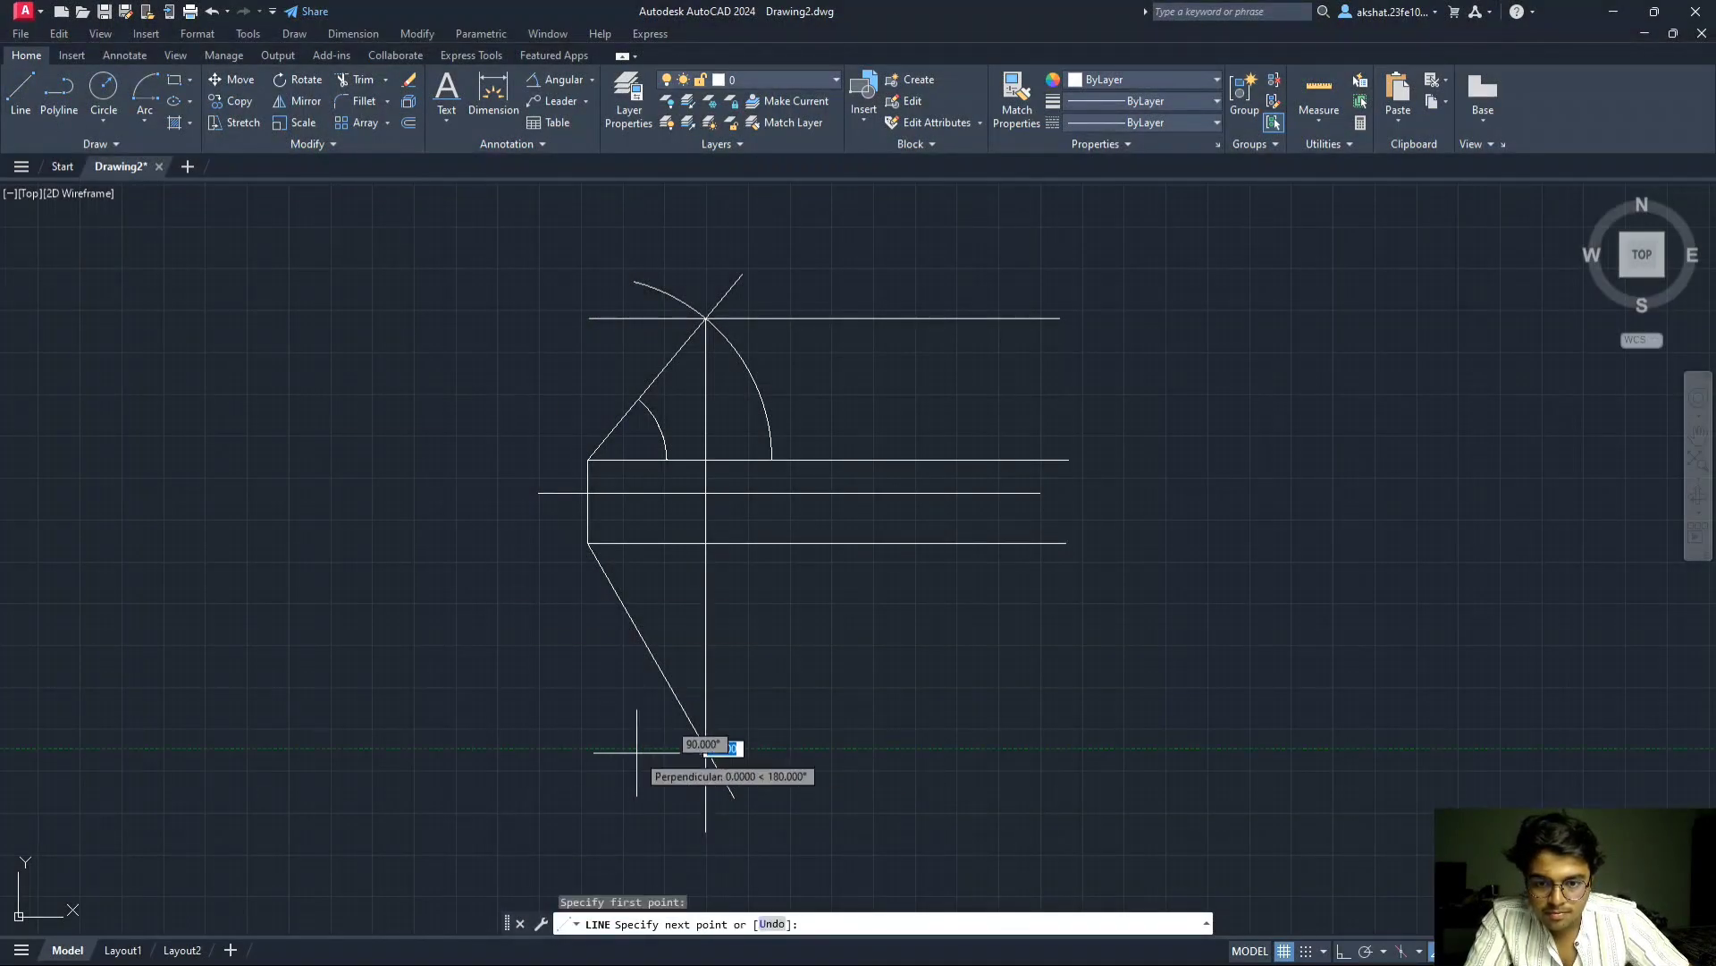
left_click(560, 747)
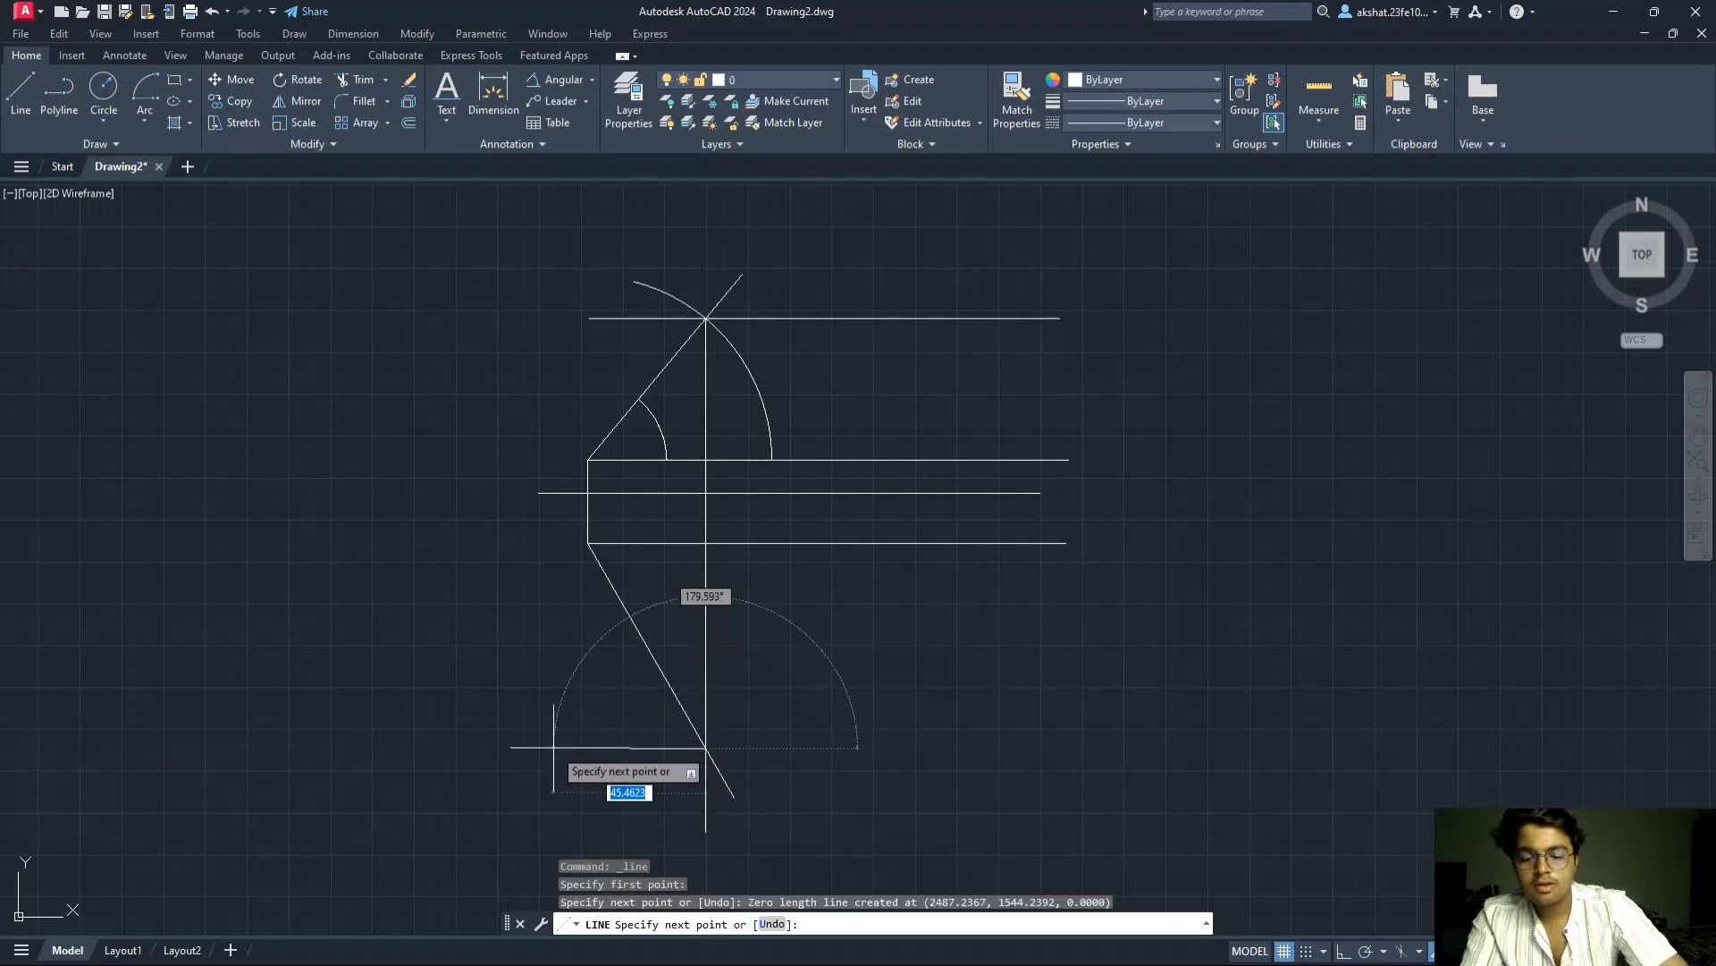
key("F8")
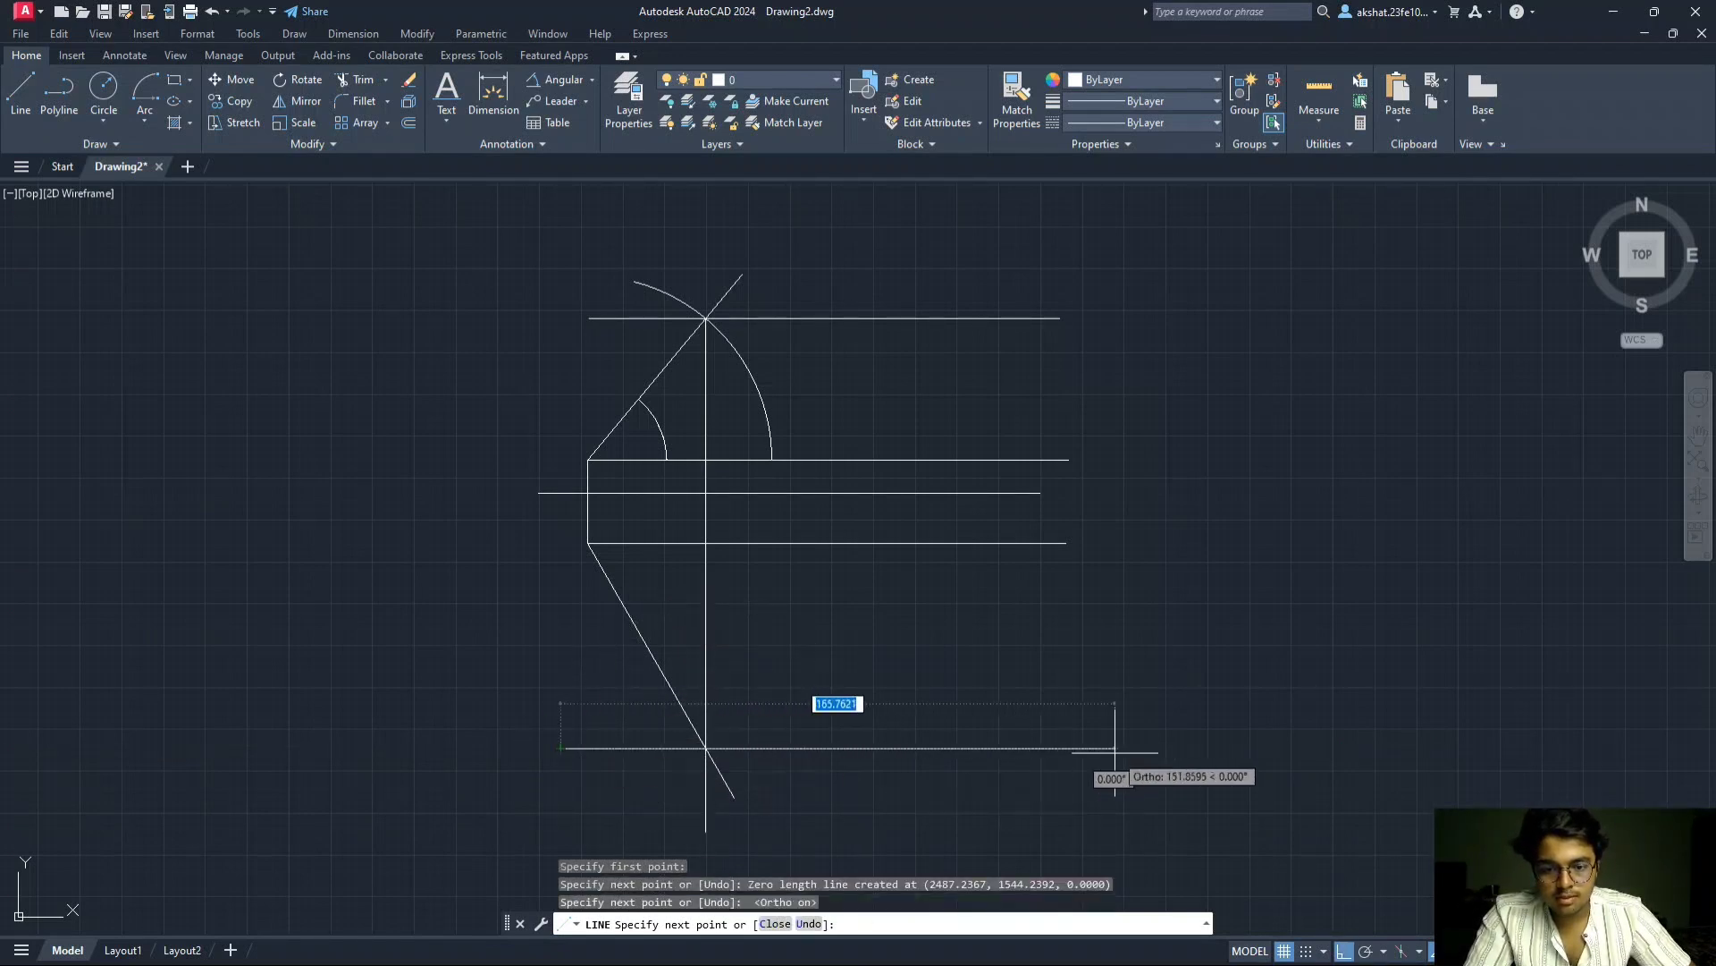
left_click(1116, 749)
key("Escape")
- Draw a vertical line from the large arc's lower end down to the new horizontal line at the bottom of the construction
scroll(812, 751, "up", 3)
scroll(526, 726, "up", 3)
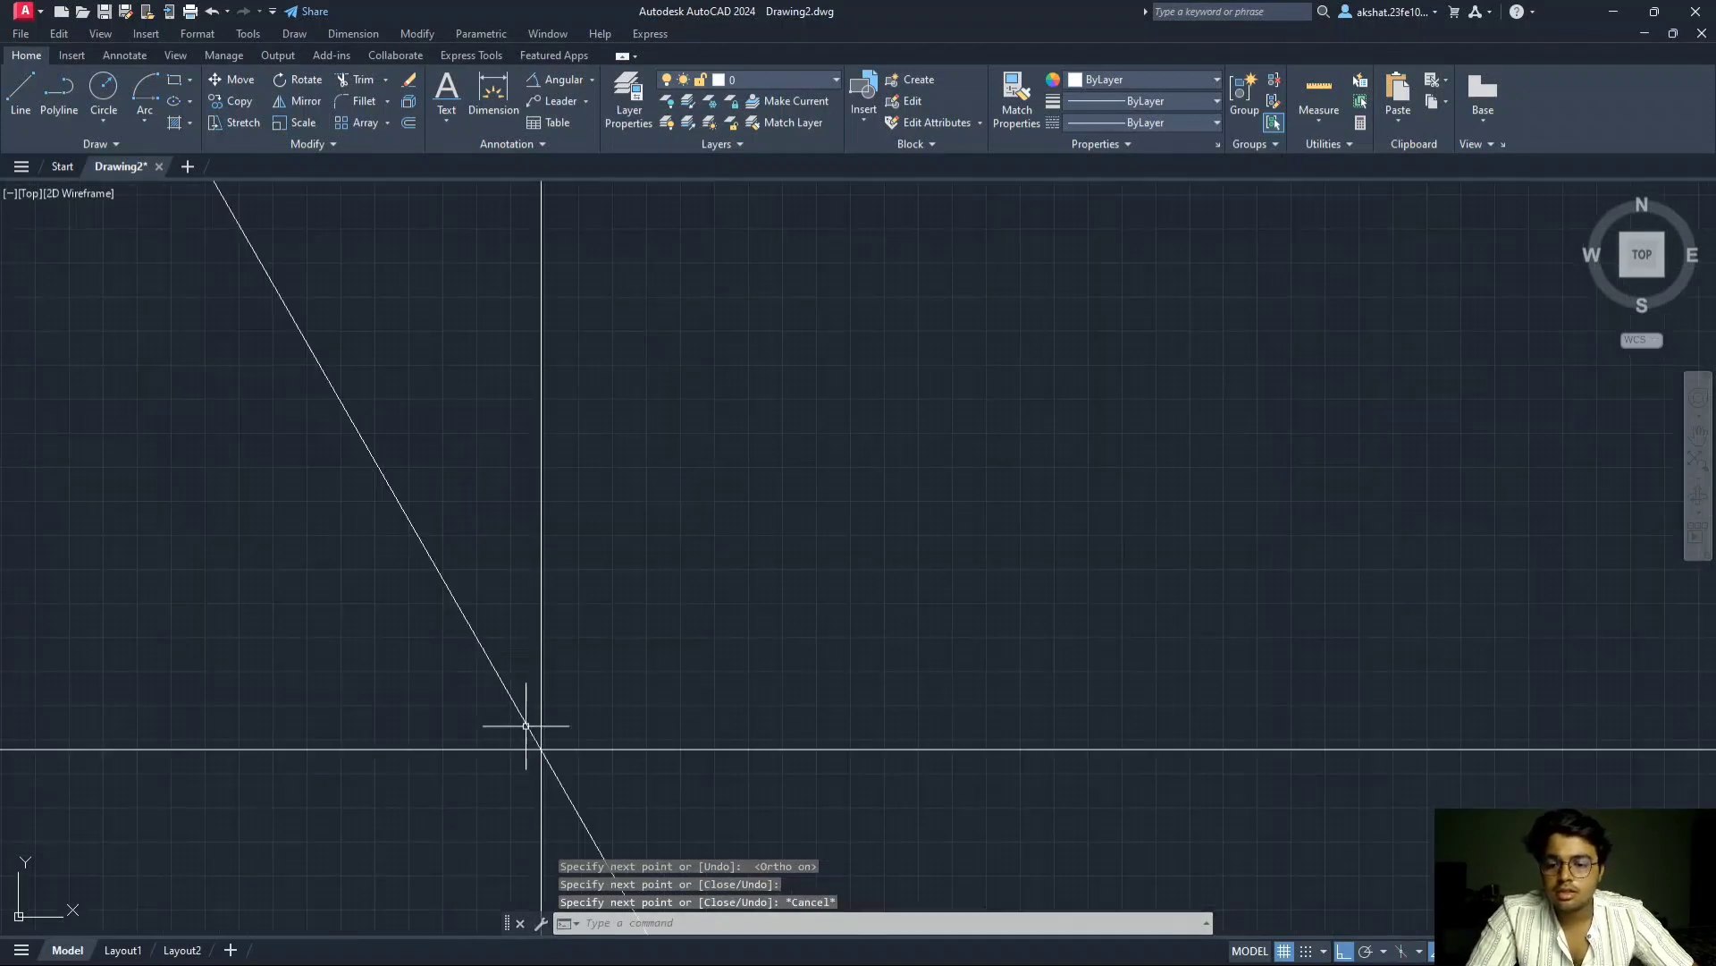
scroll(526, 726, "down", 6)
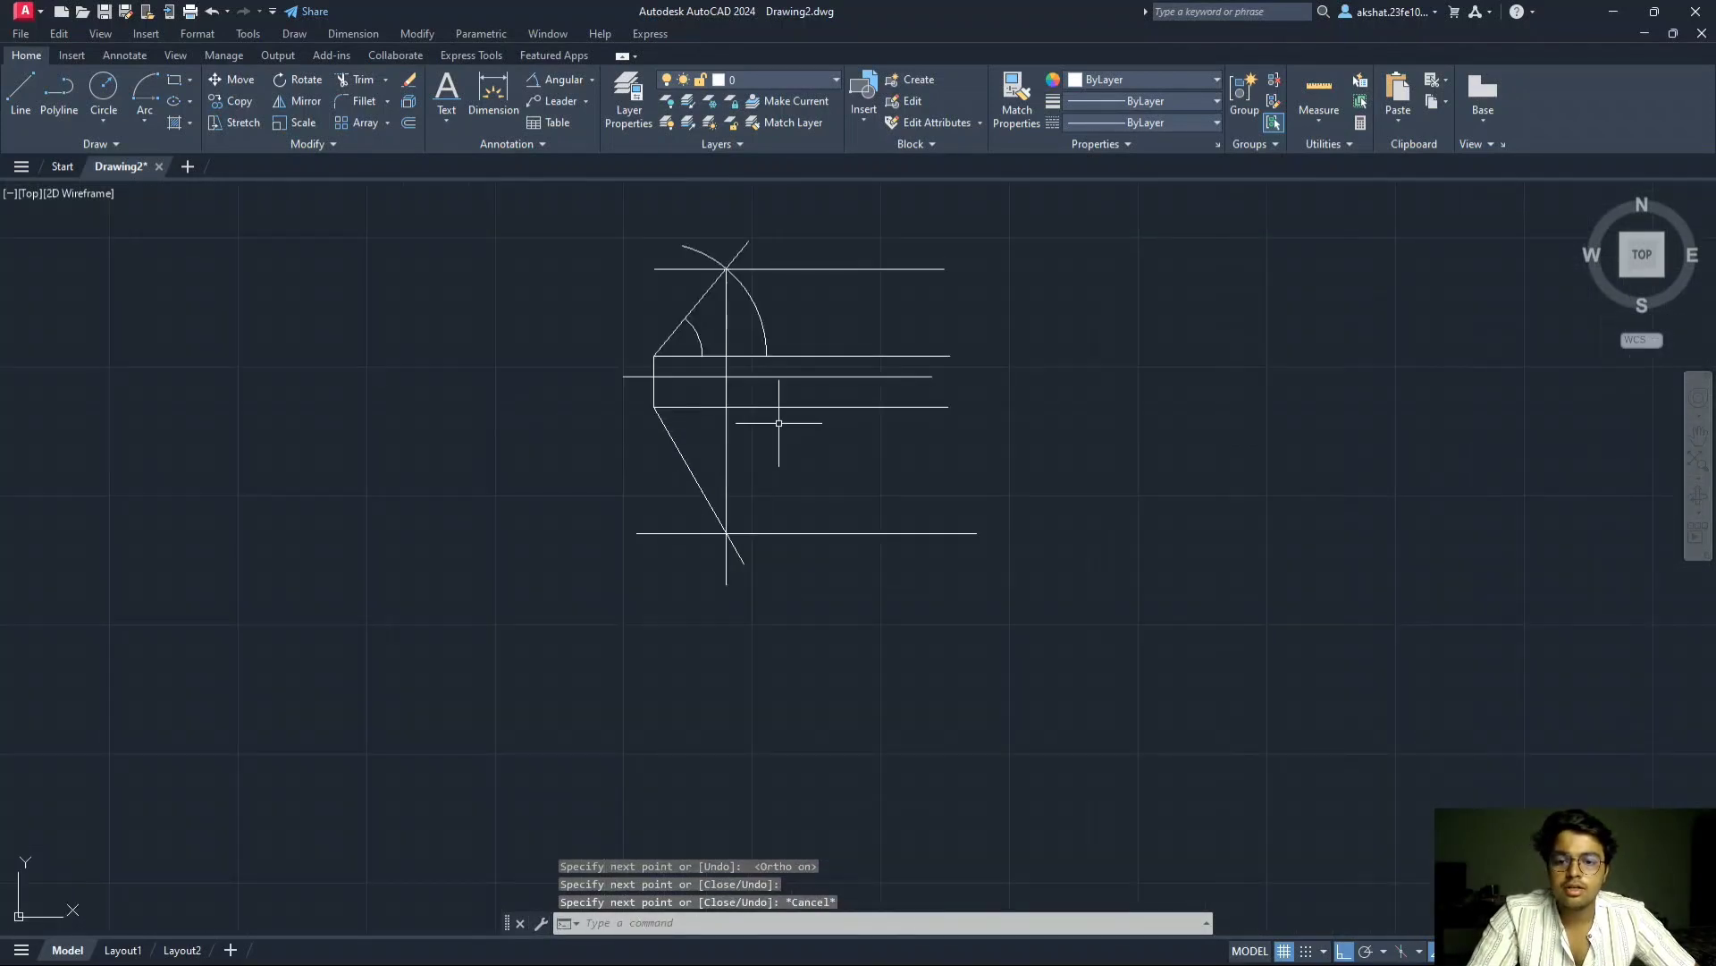
scroll(778, 422, "up", 2)
left_click(20, 93)
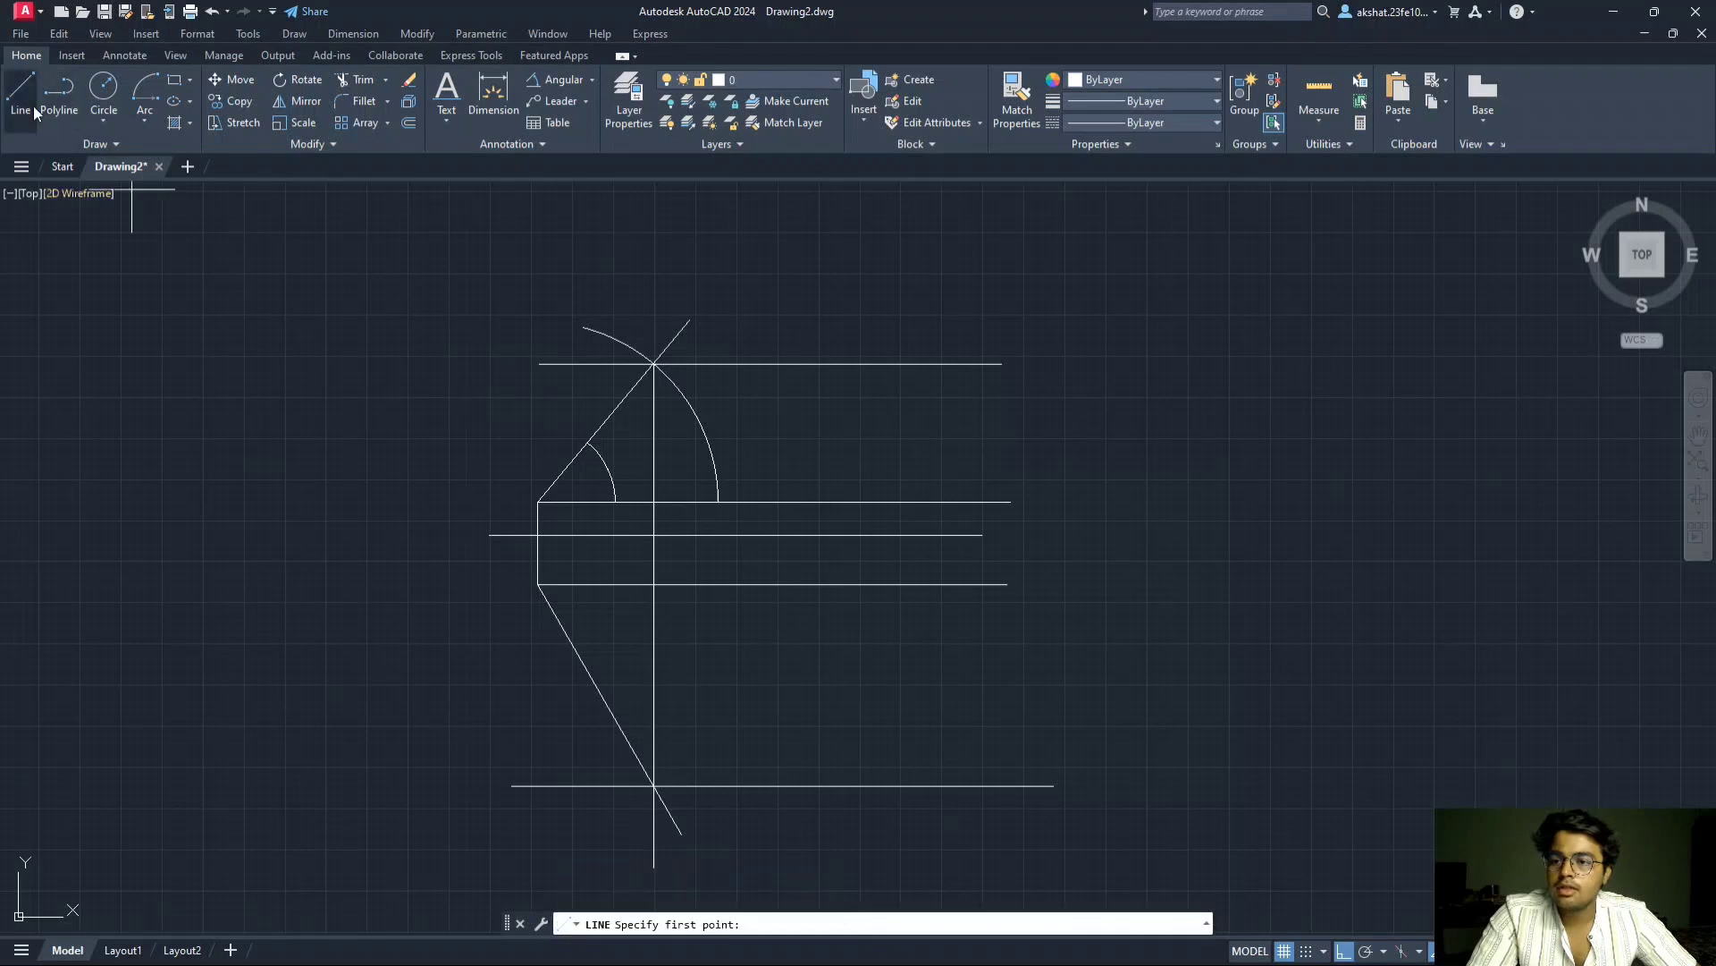
left_click(718, 501)
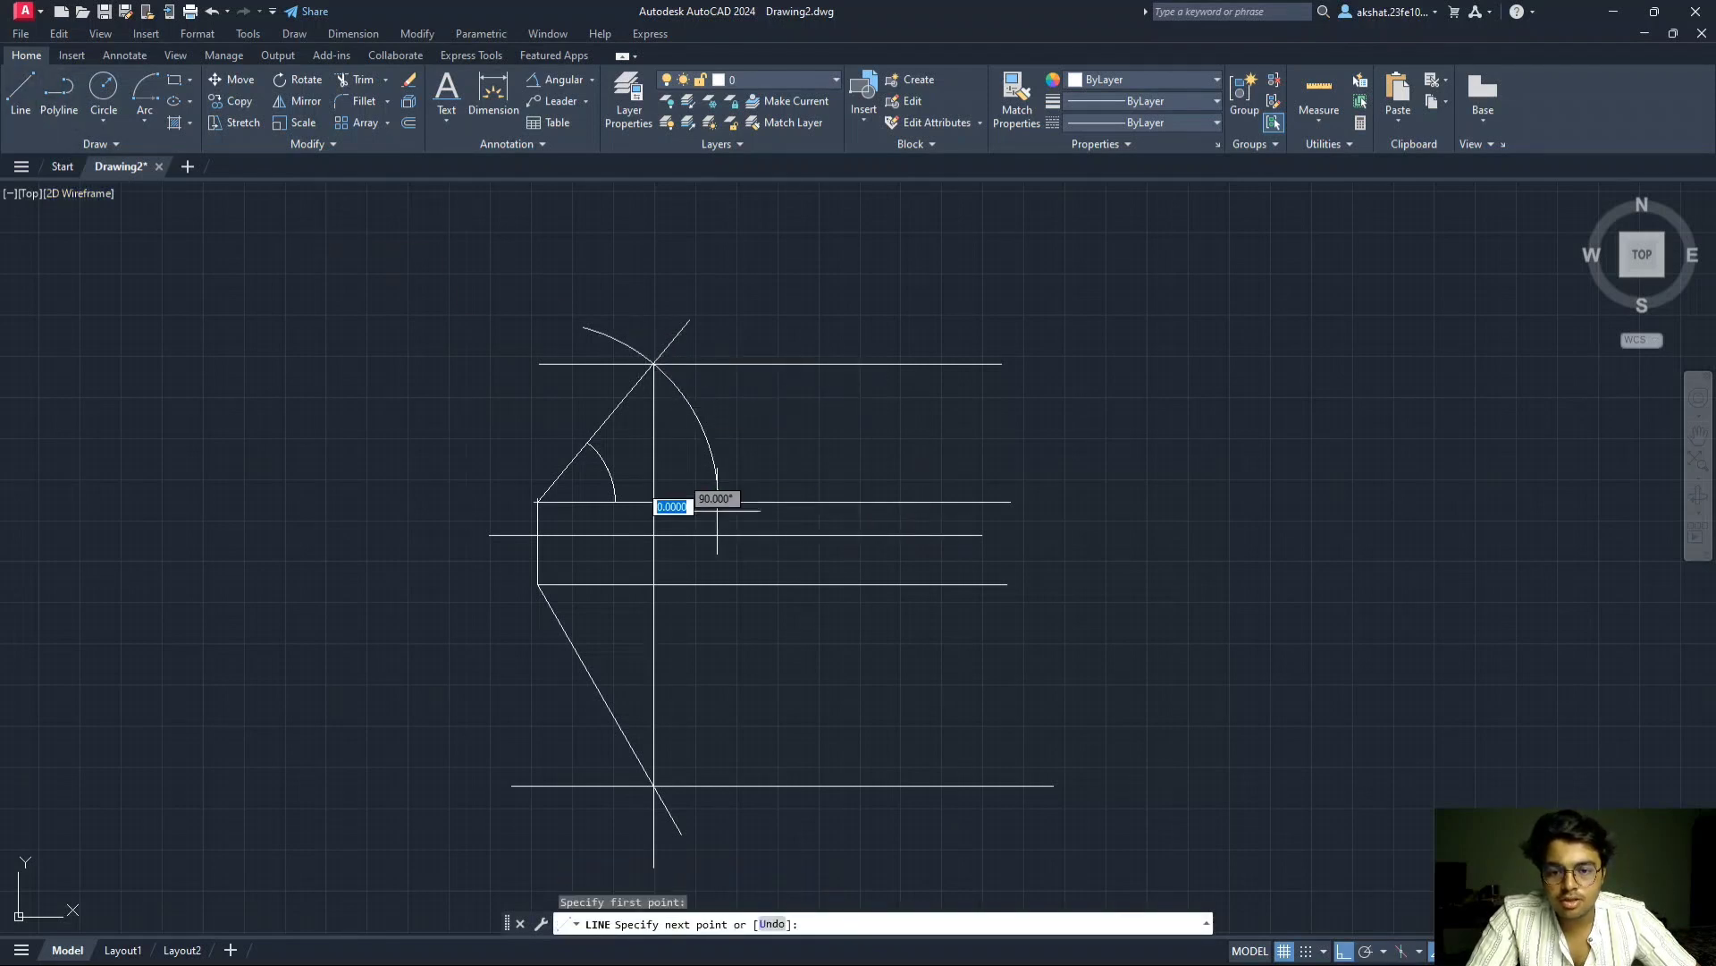
left_click(718, 786)
key("Escape")
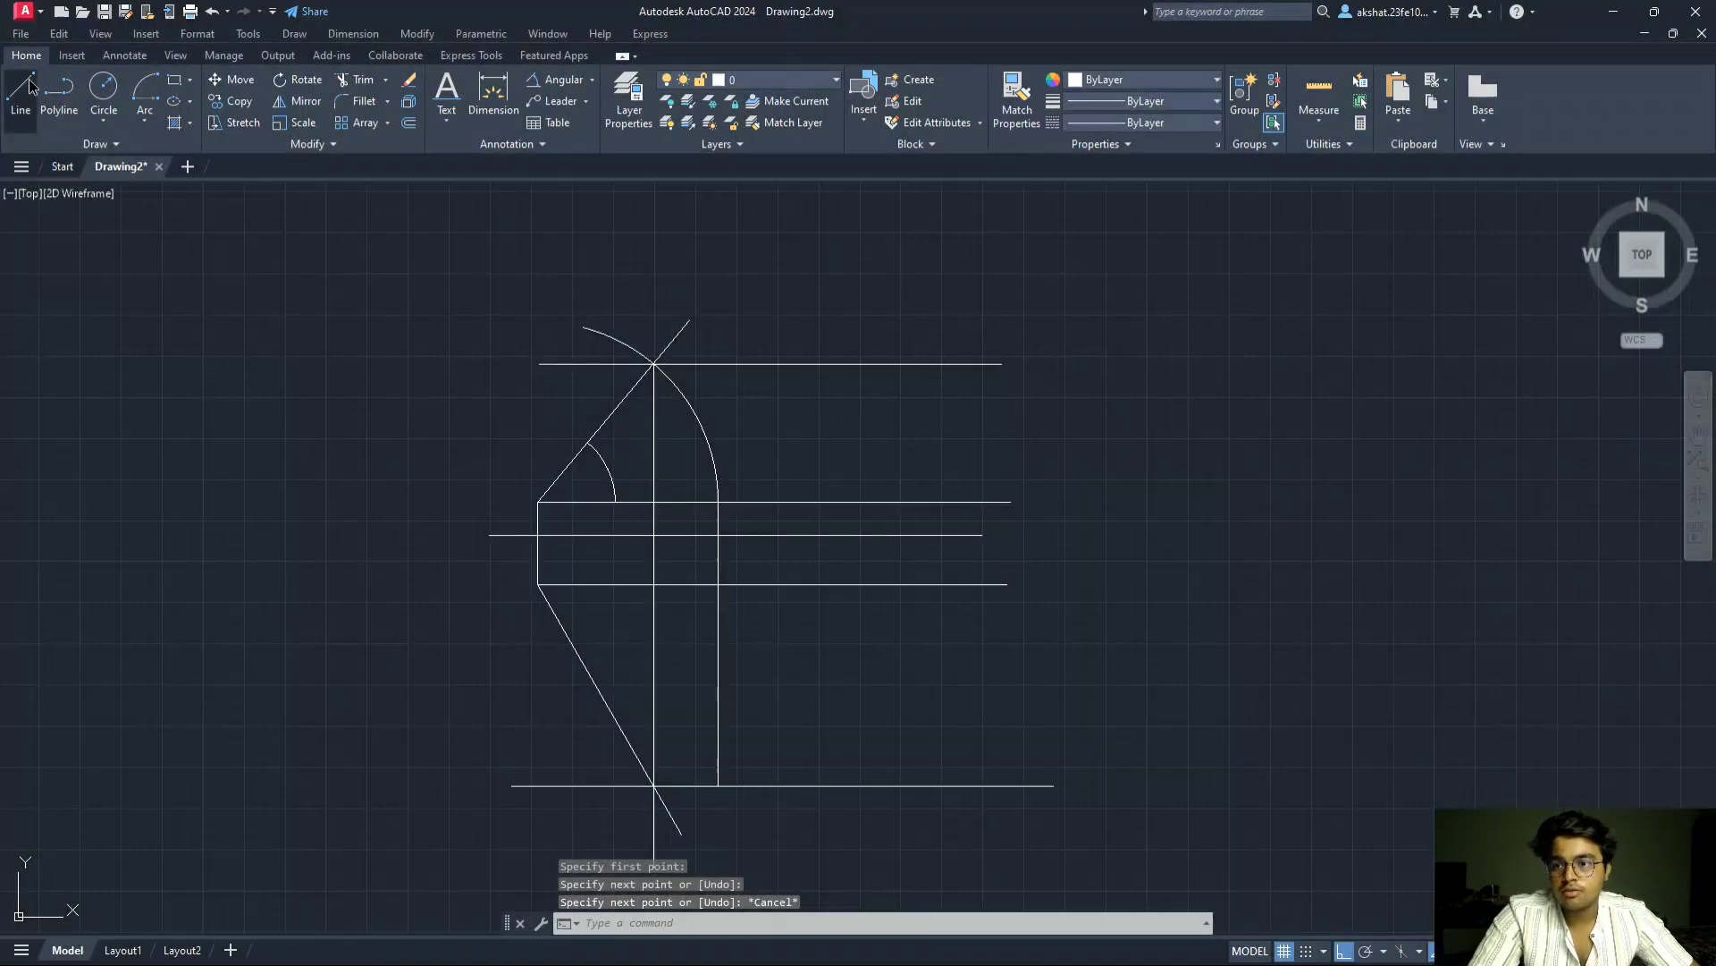
- Draw an inclined line from the short vertical line's lower end to where the second projector meets the bottom horizontal line
key("Return")
left_click(538, 583)
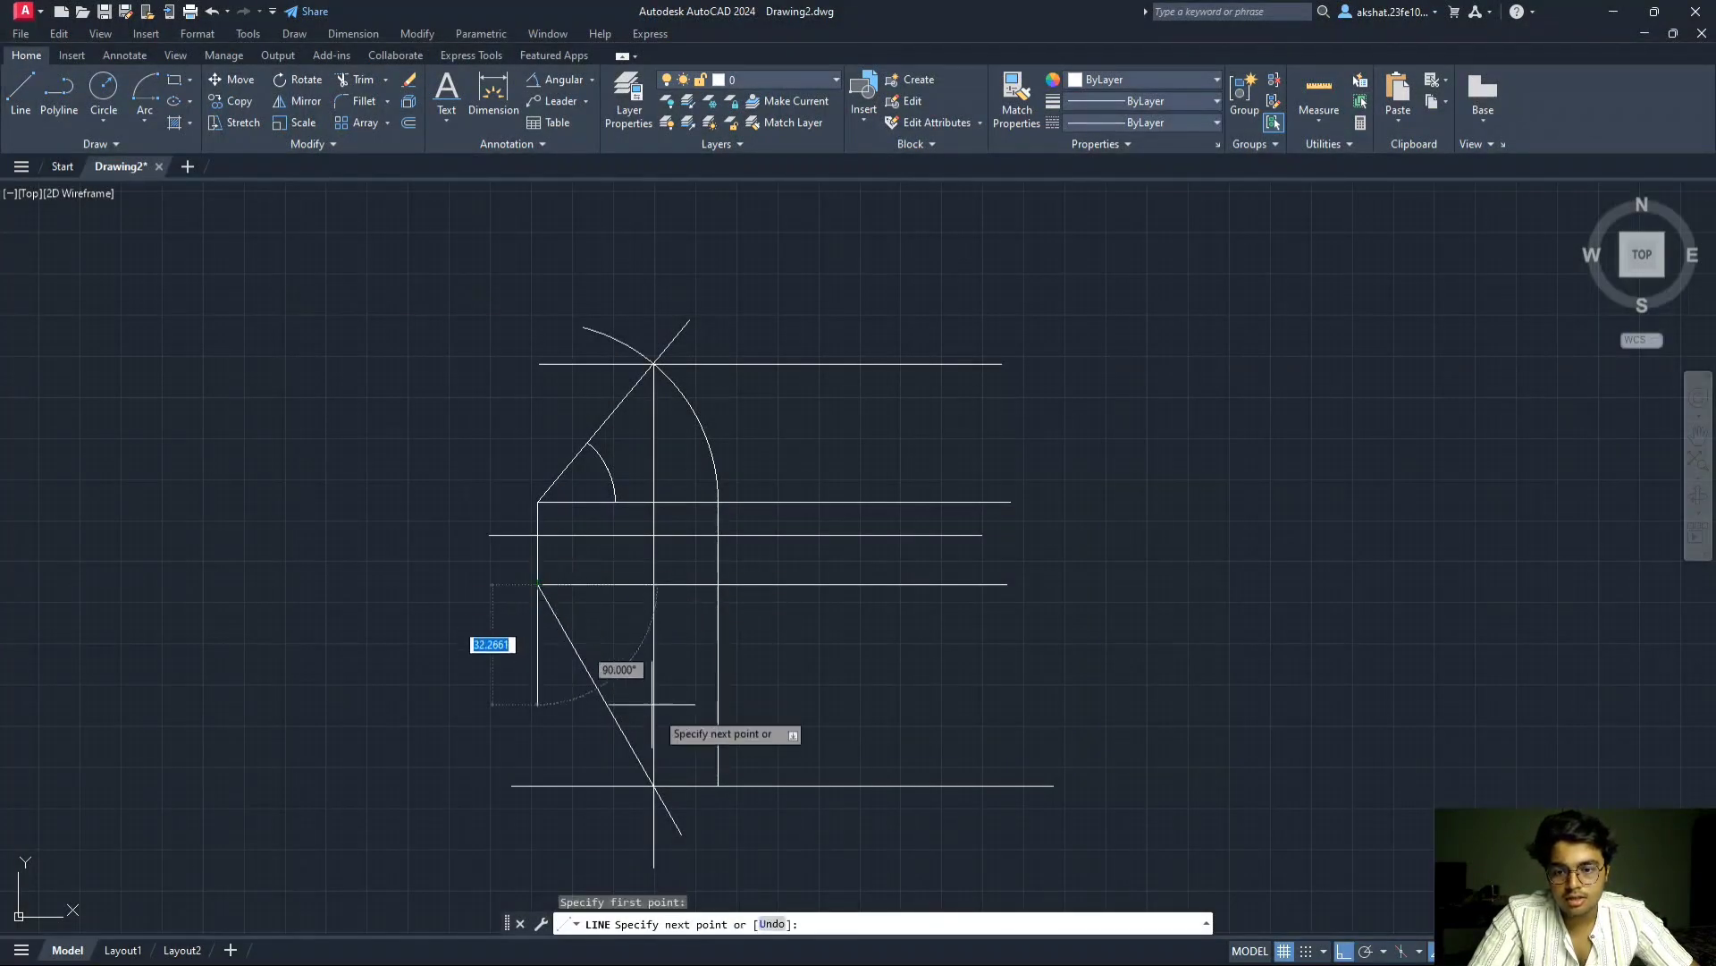
key("F8")
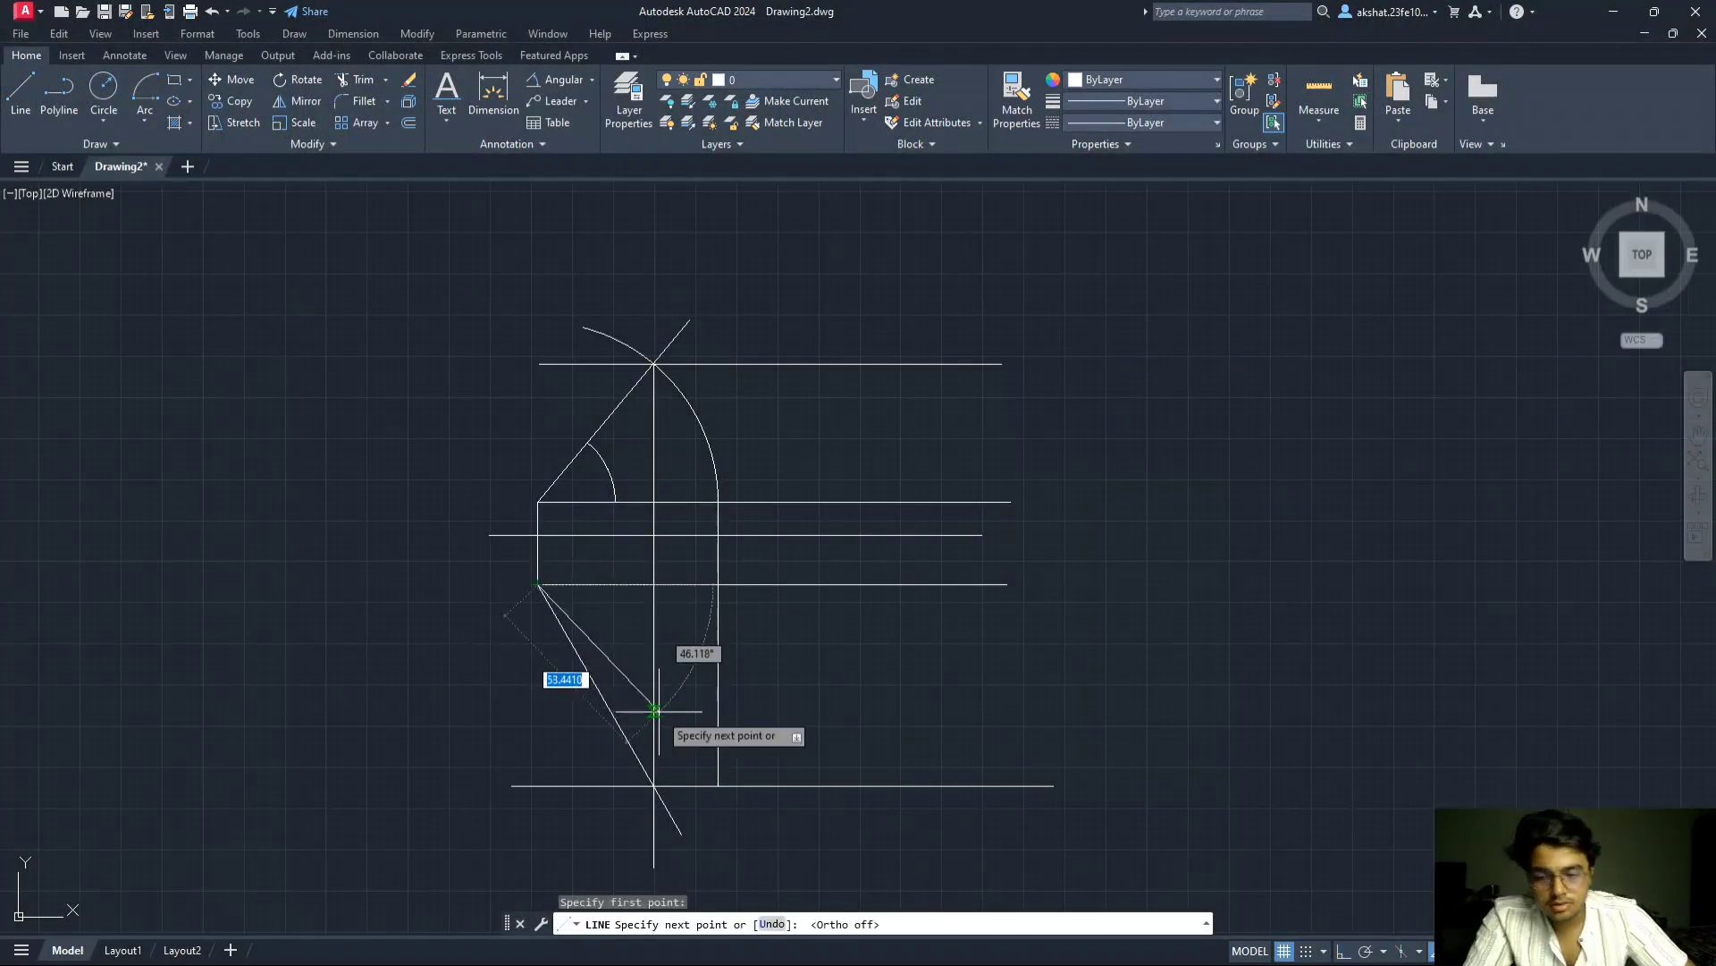
left_click(718, 785)
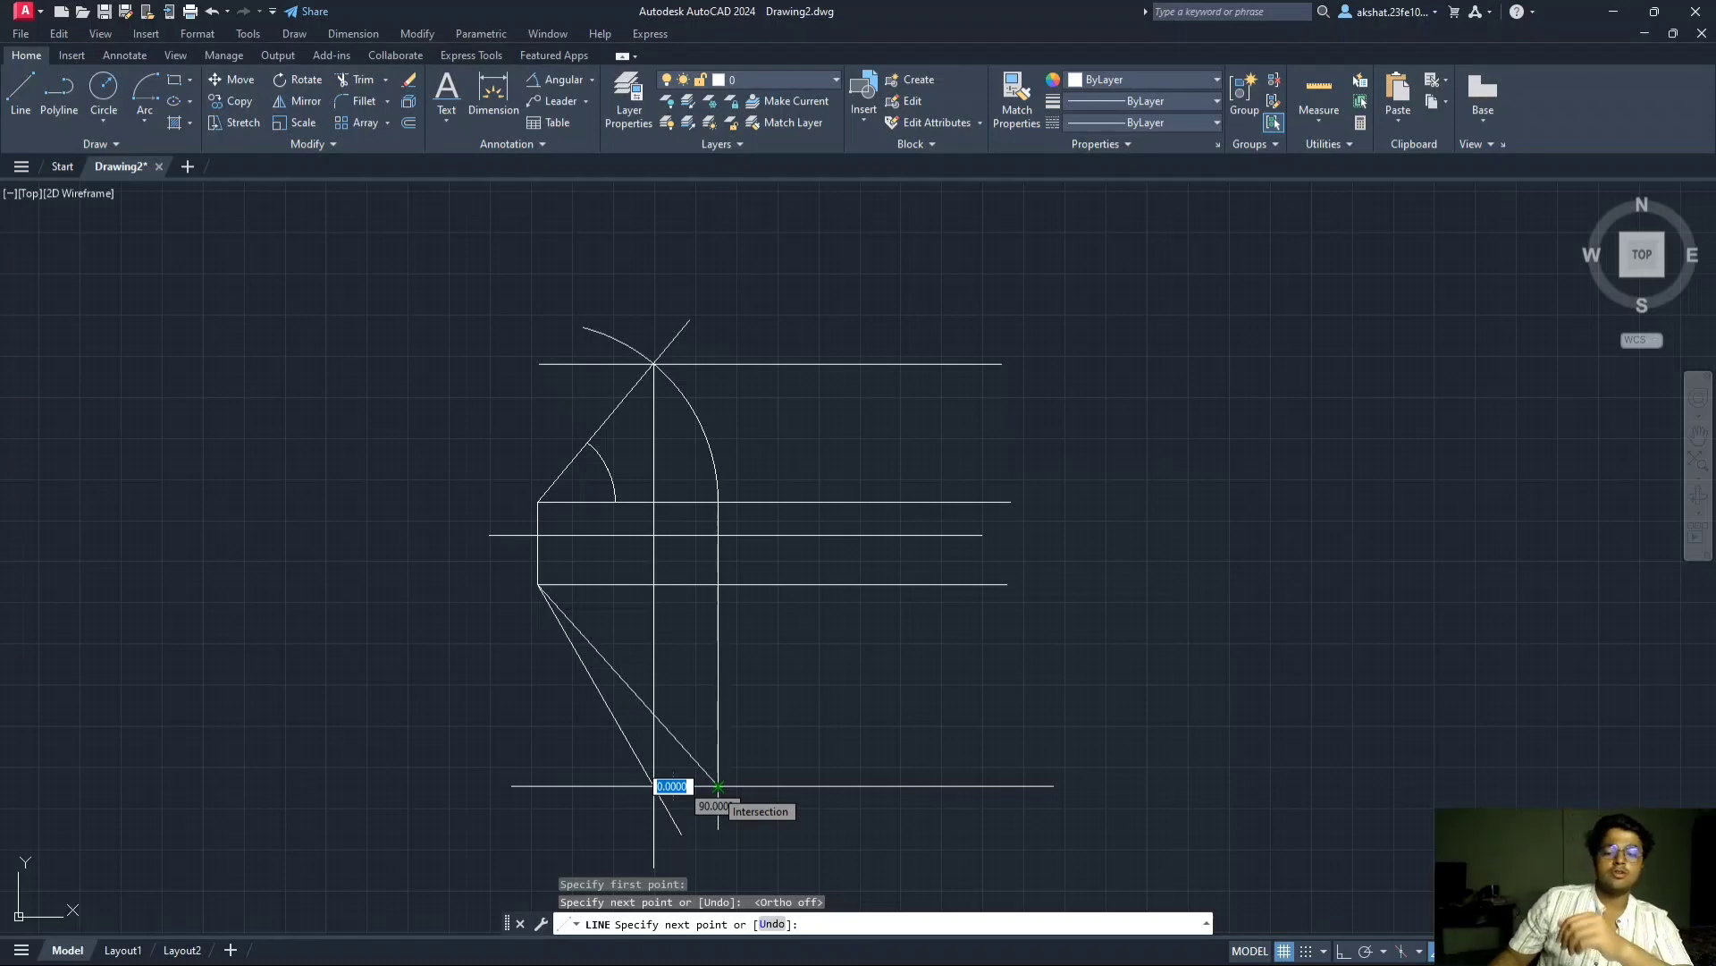
scroll(718, 786, "up", 2)
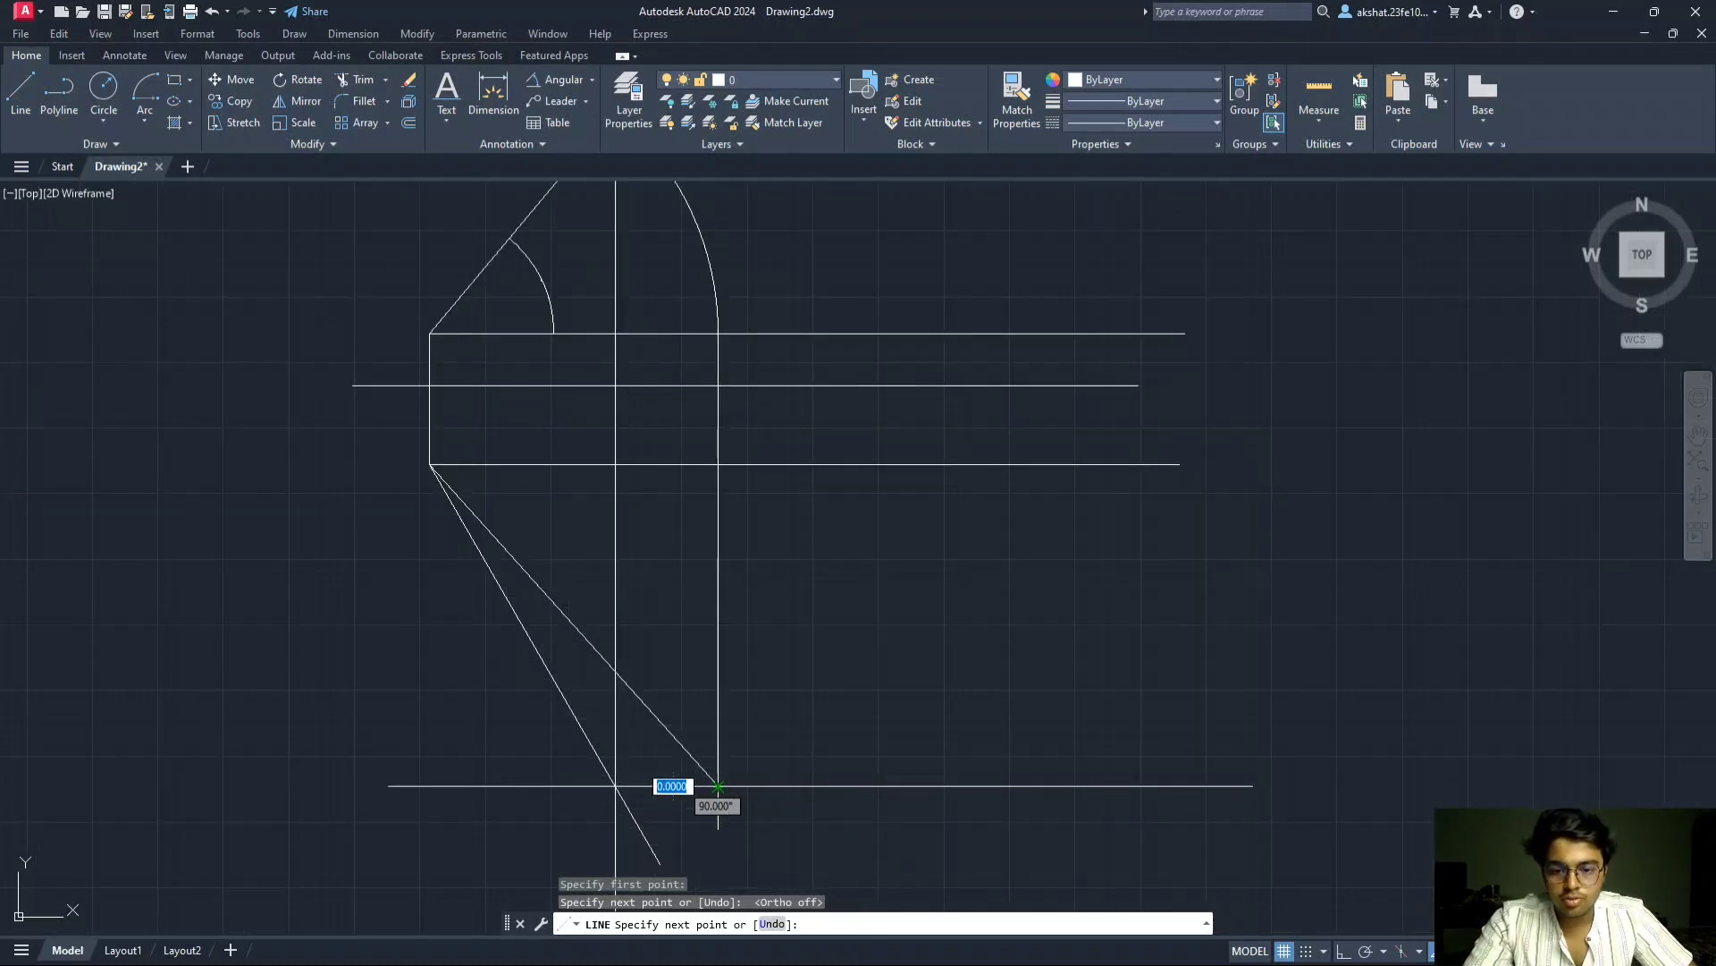
left_click(718, 773)
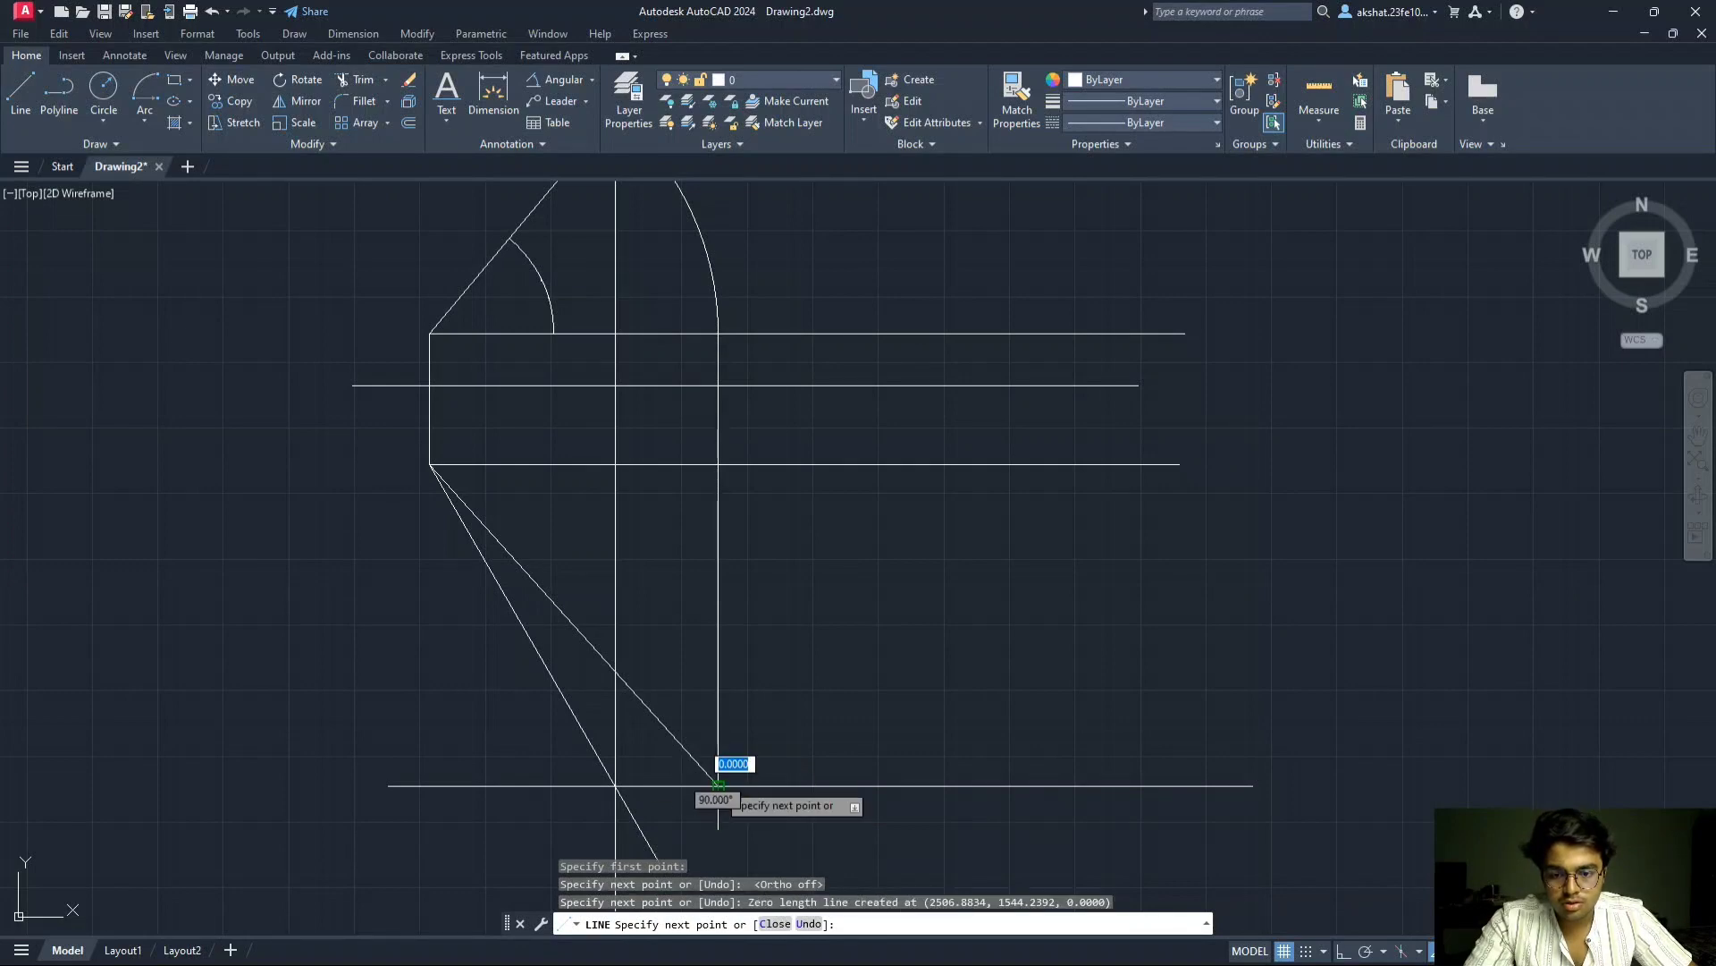
key("Escape")
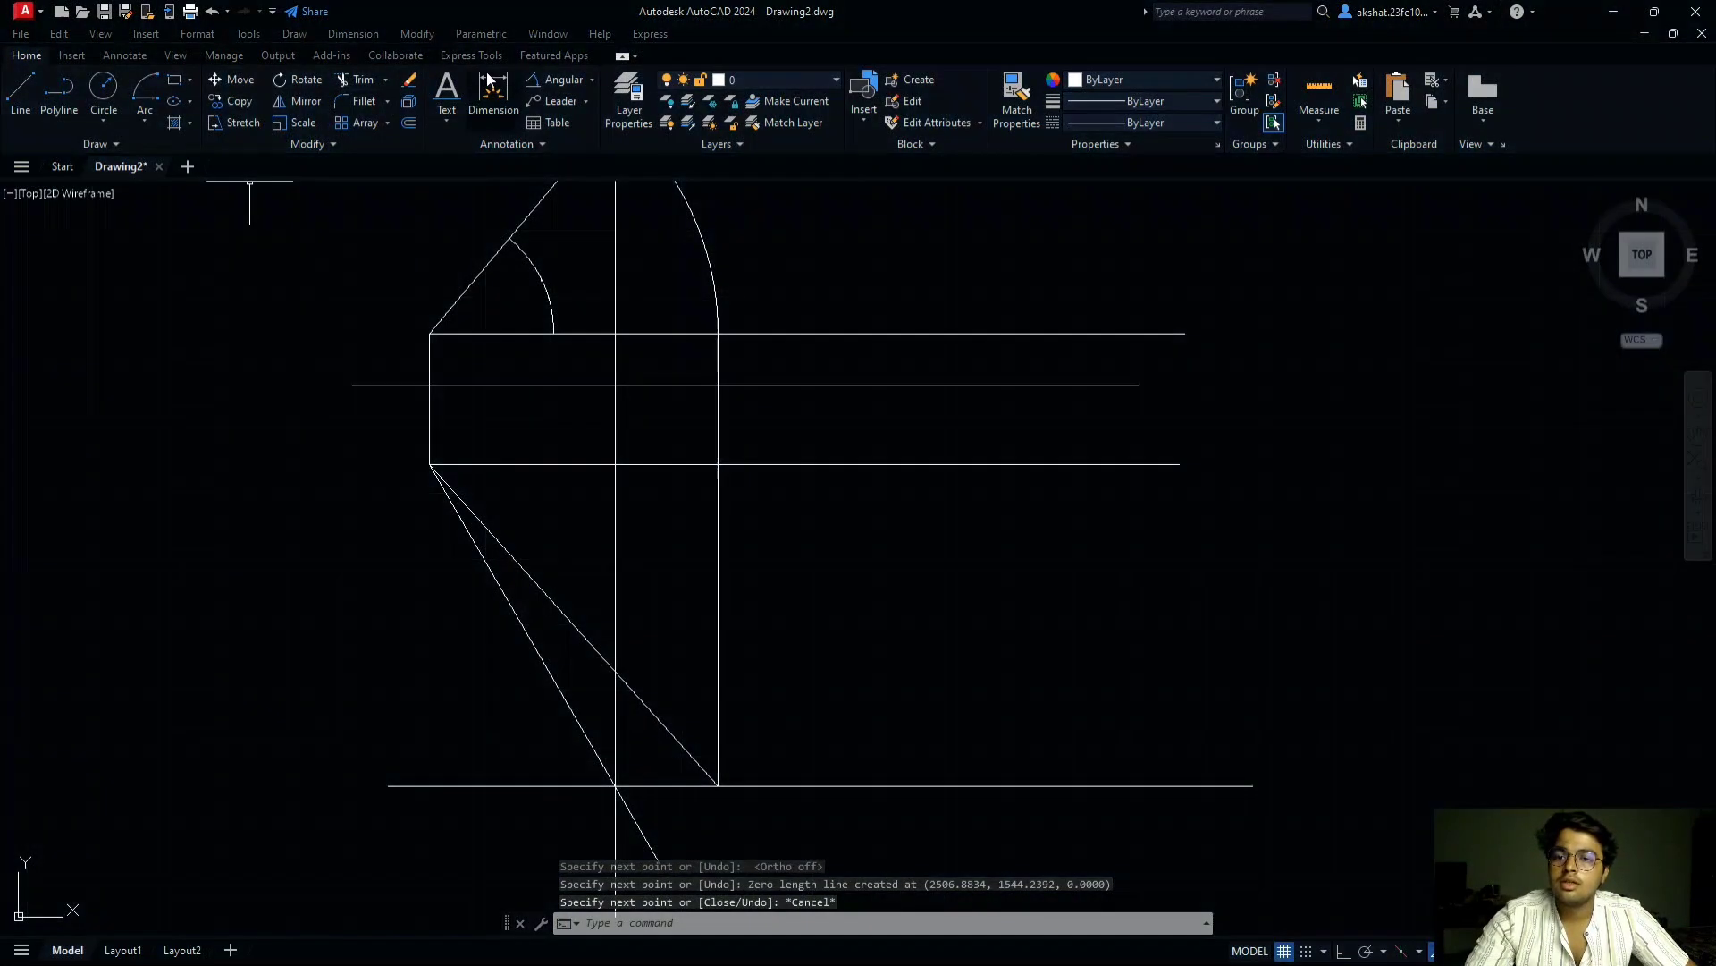
- Add an angular dimension between the lower horizontal line and the new inclined line ending at the second projector
left_click(554, 80)
left_click(528, 465)
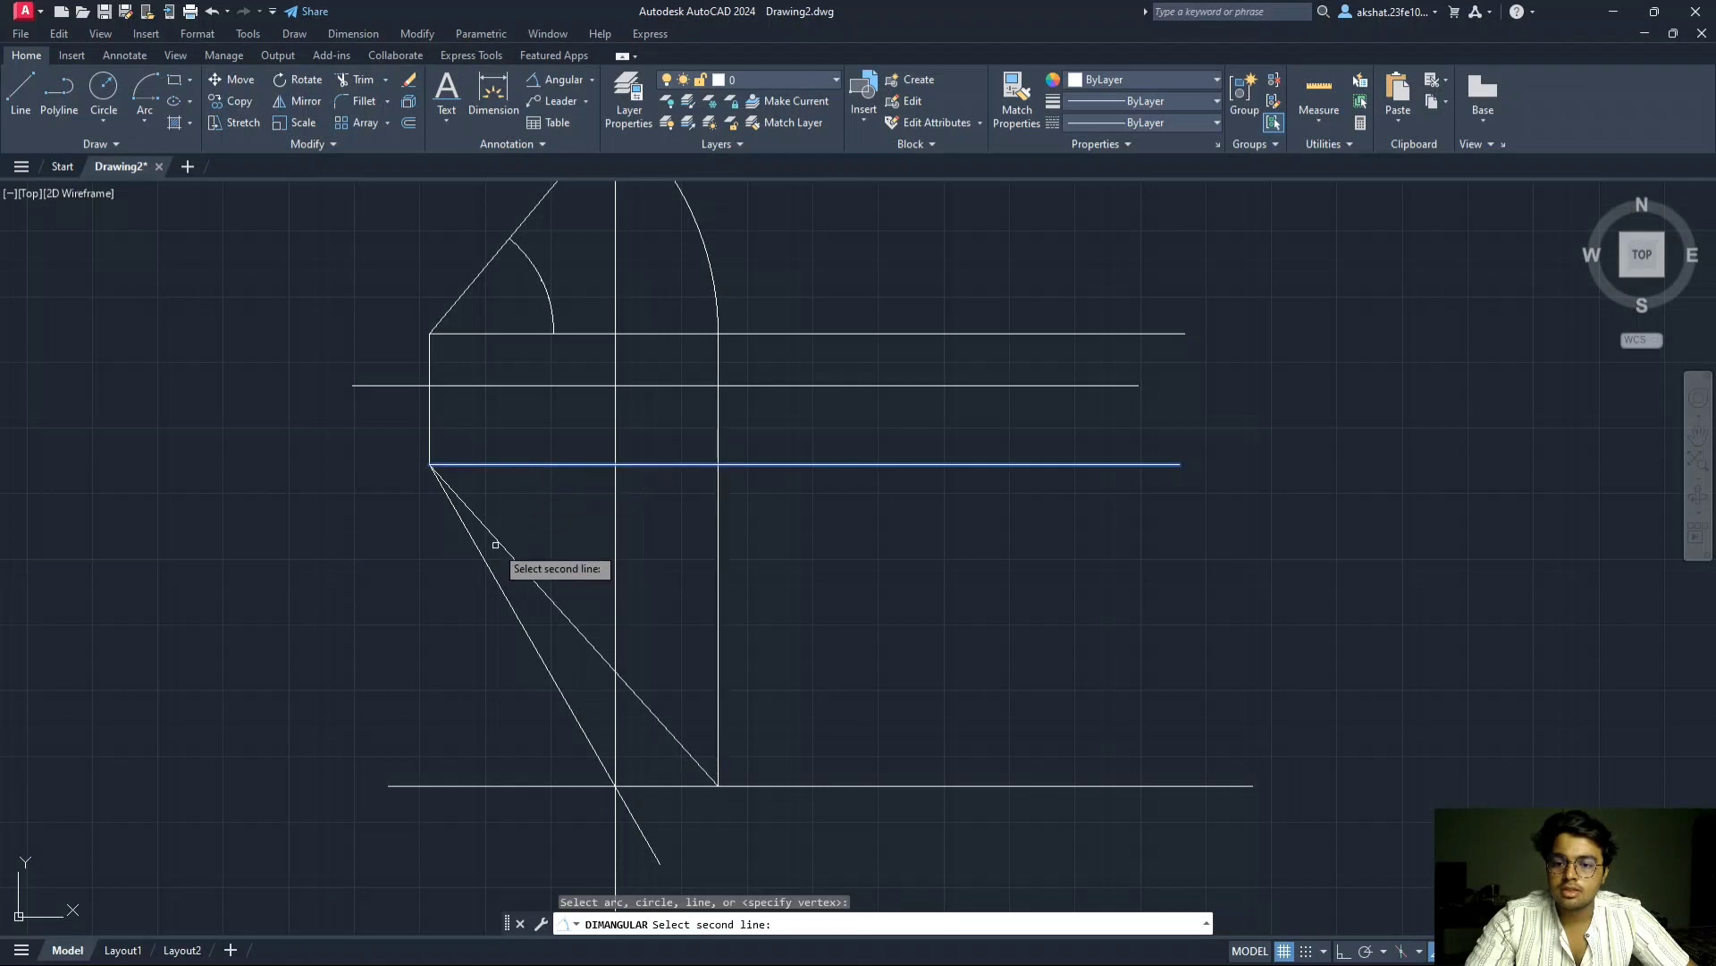
left_click(502, 546)
left_click(533, 514)
- Set the new angular dimension's precision to four decimal places
scroll(531, 509, "up", 8)
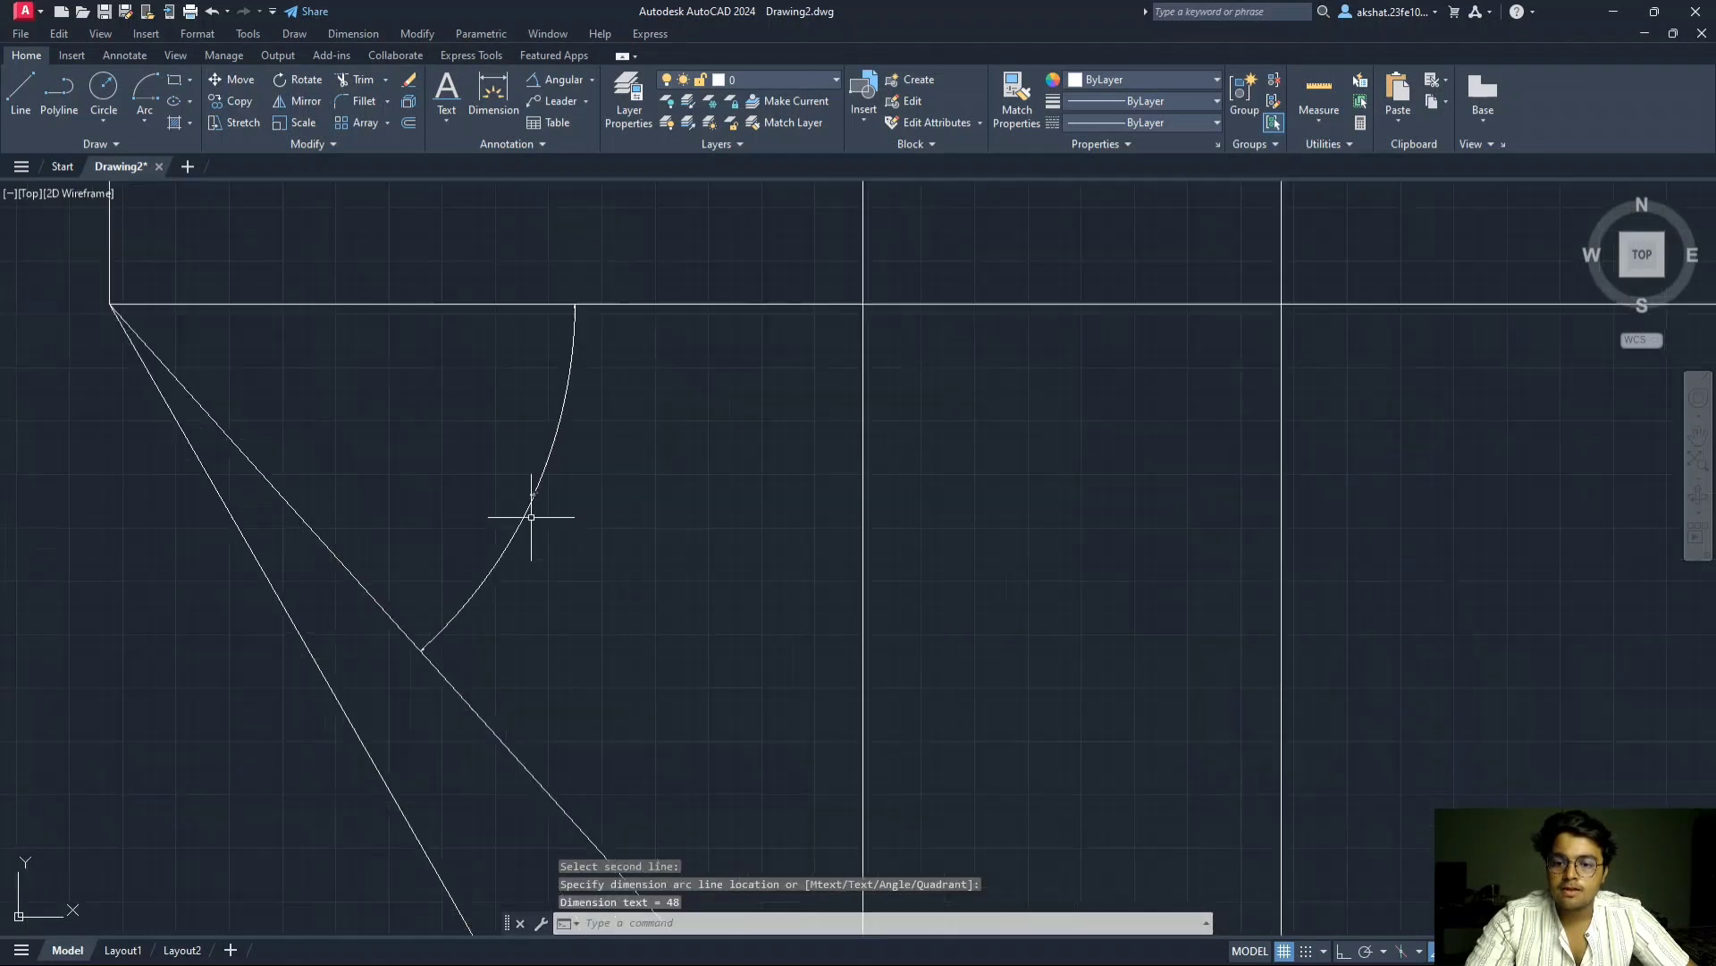
left_click(544, 396)
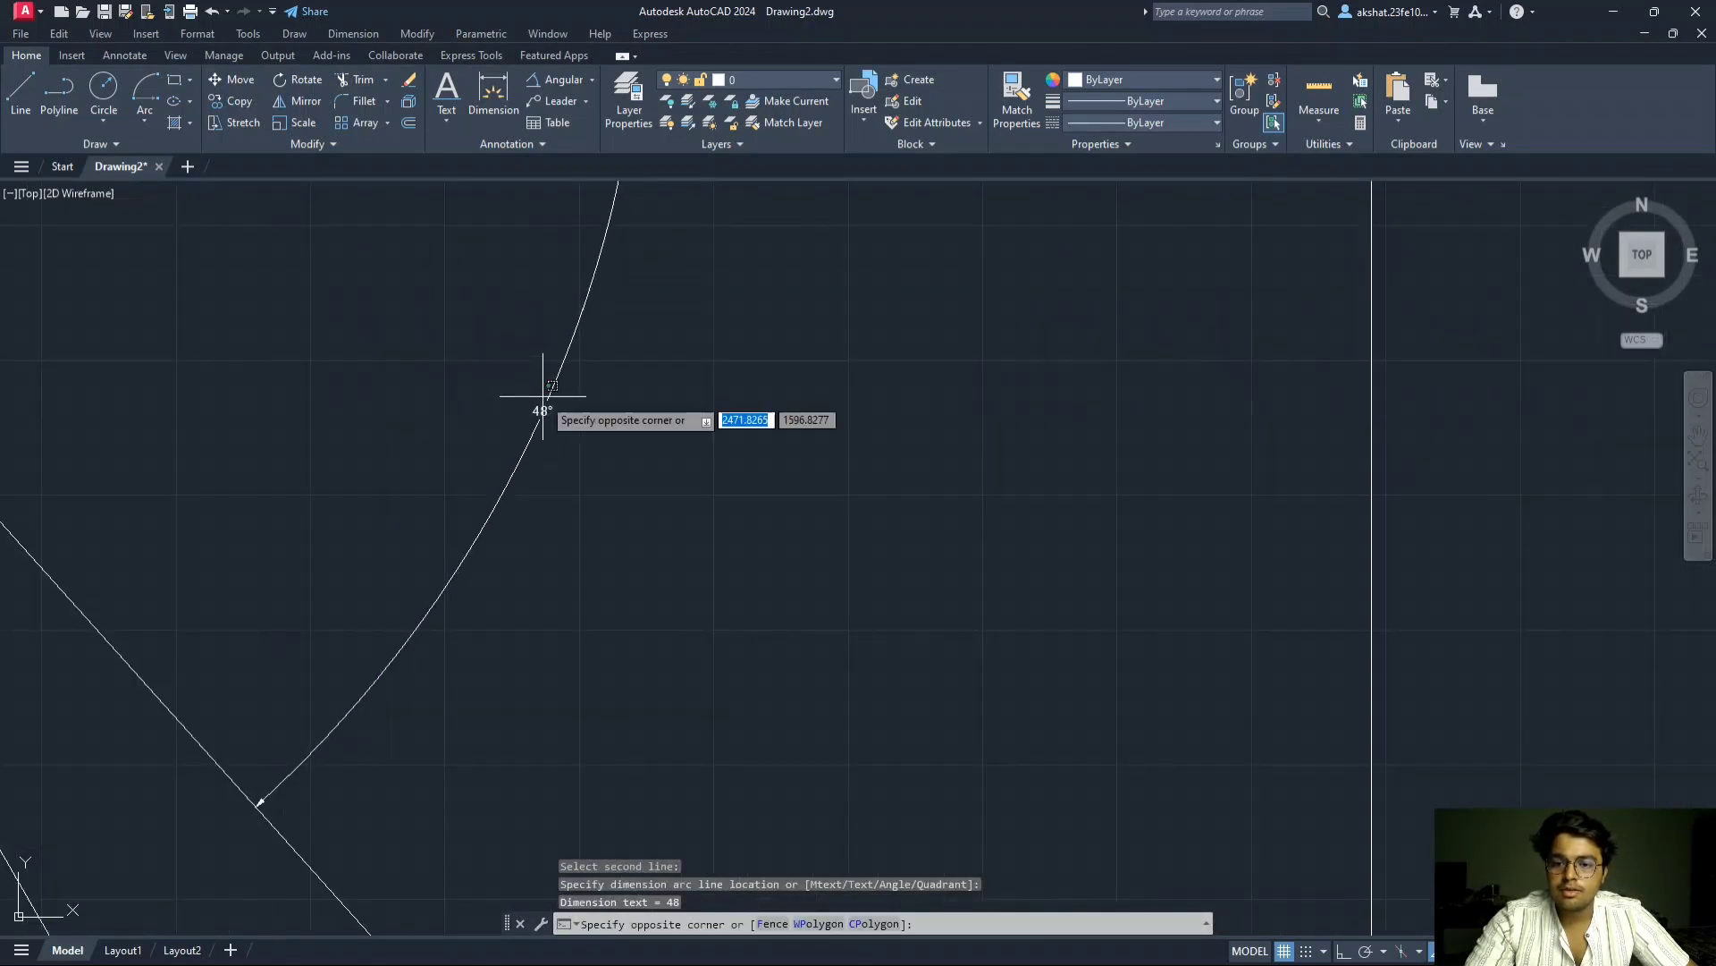
key("Escape")
left_click(547, 399)
right_click(547, 399)
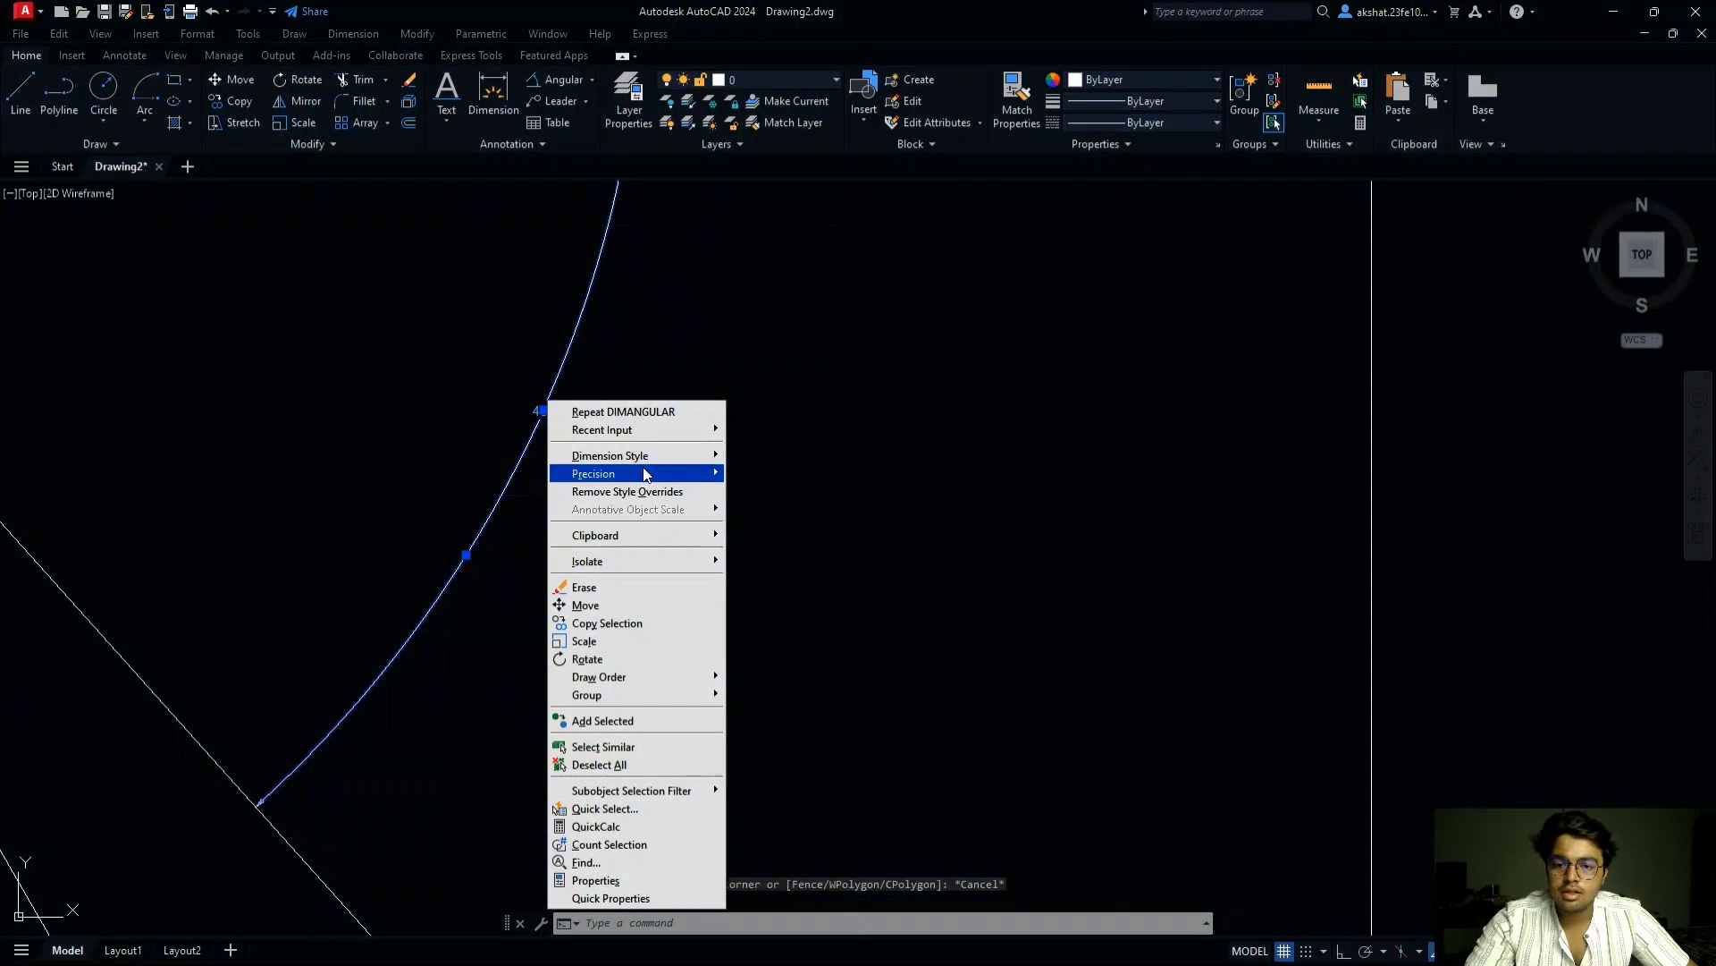
mouse_move(639, 473)
left_click(762, 551)
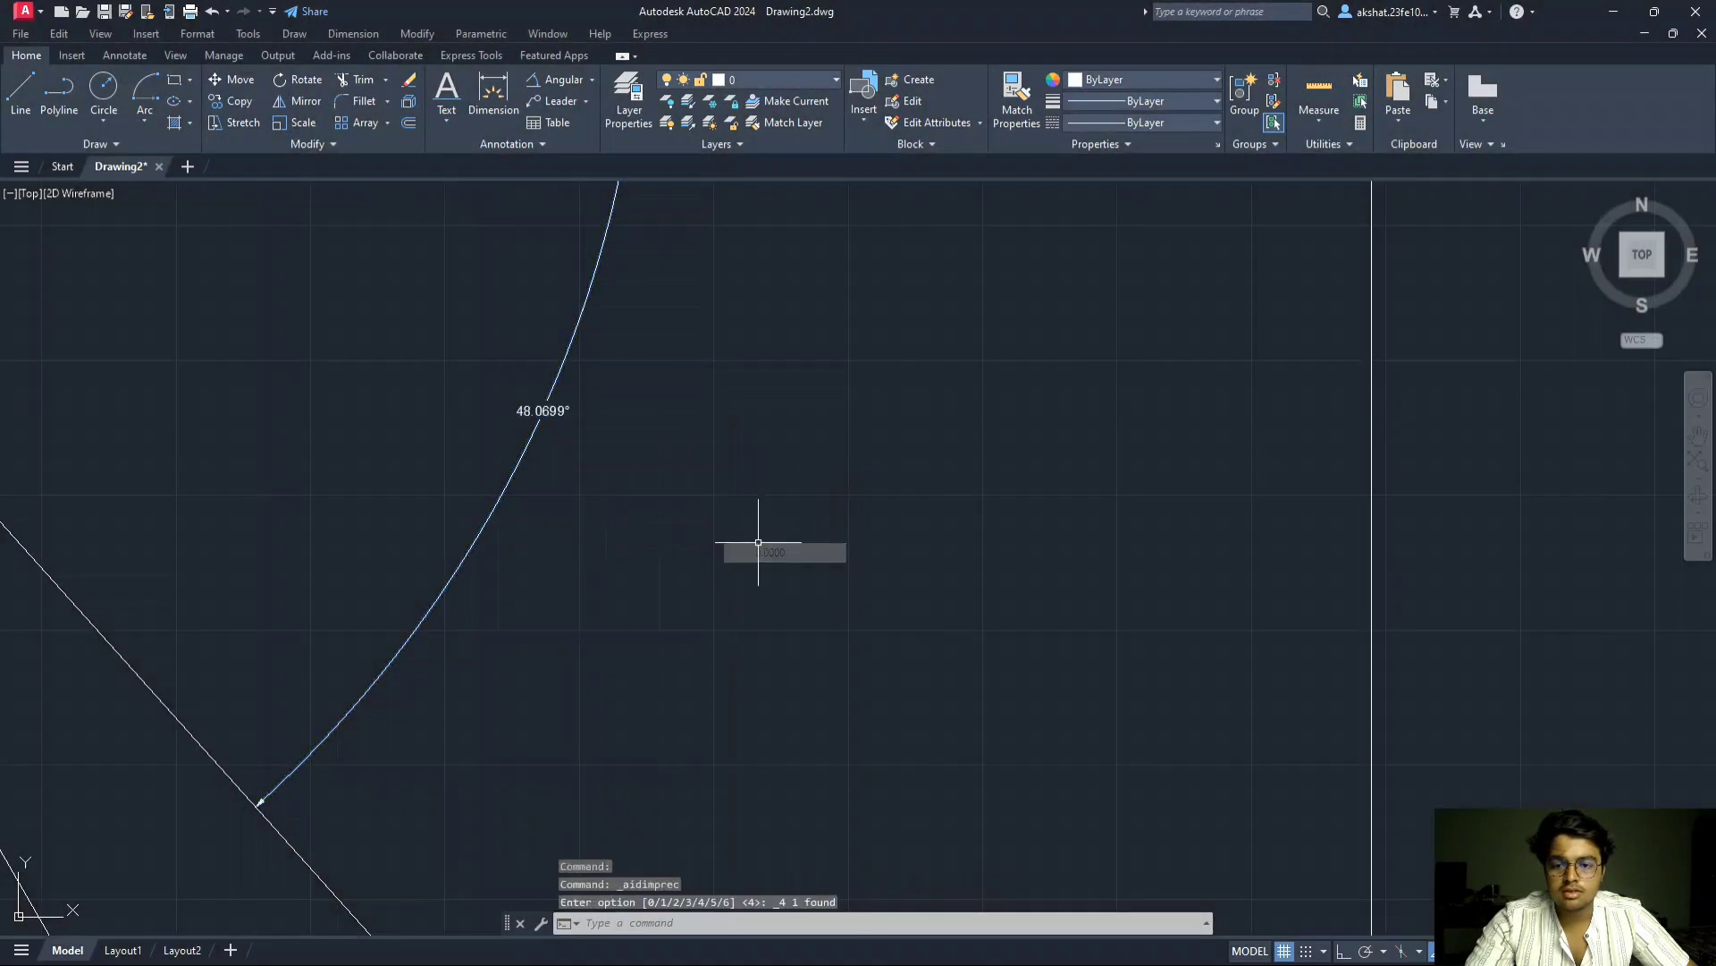
scroll(528, 410, "down", 5)
scroll(572, 407, "up", 6)
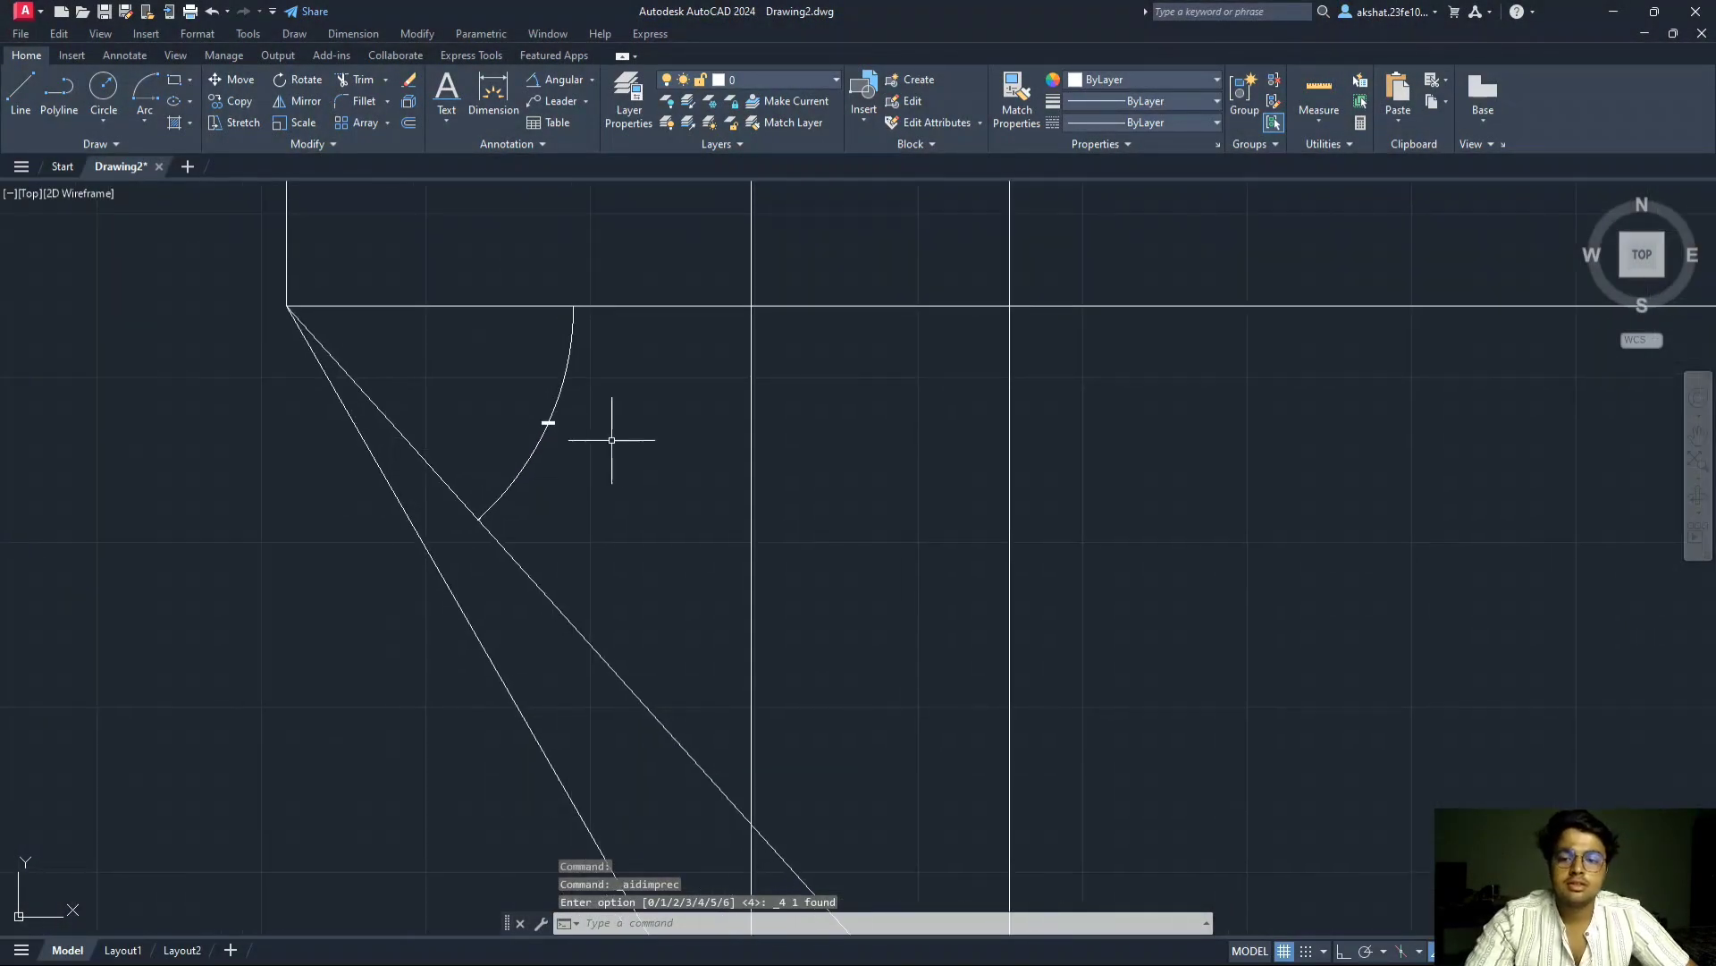
scroll(530, 417, "down", 6)
scroll(583, 468, "up", 2)
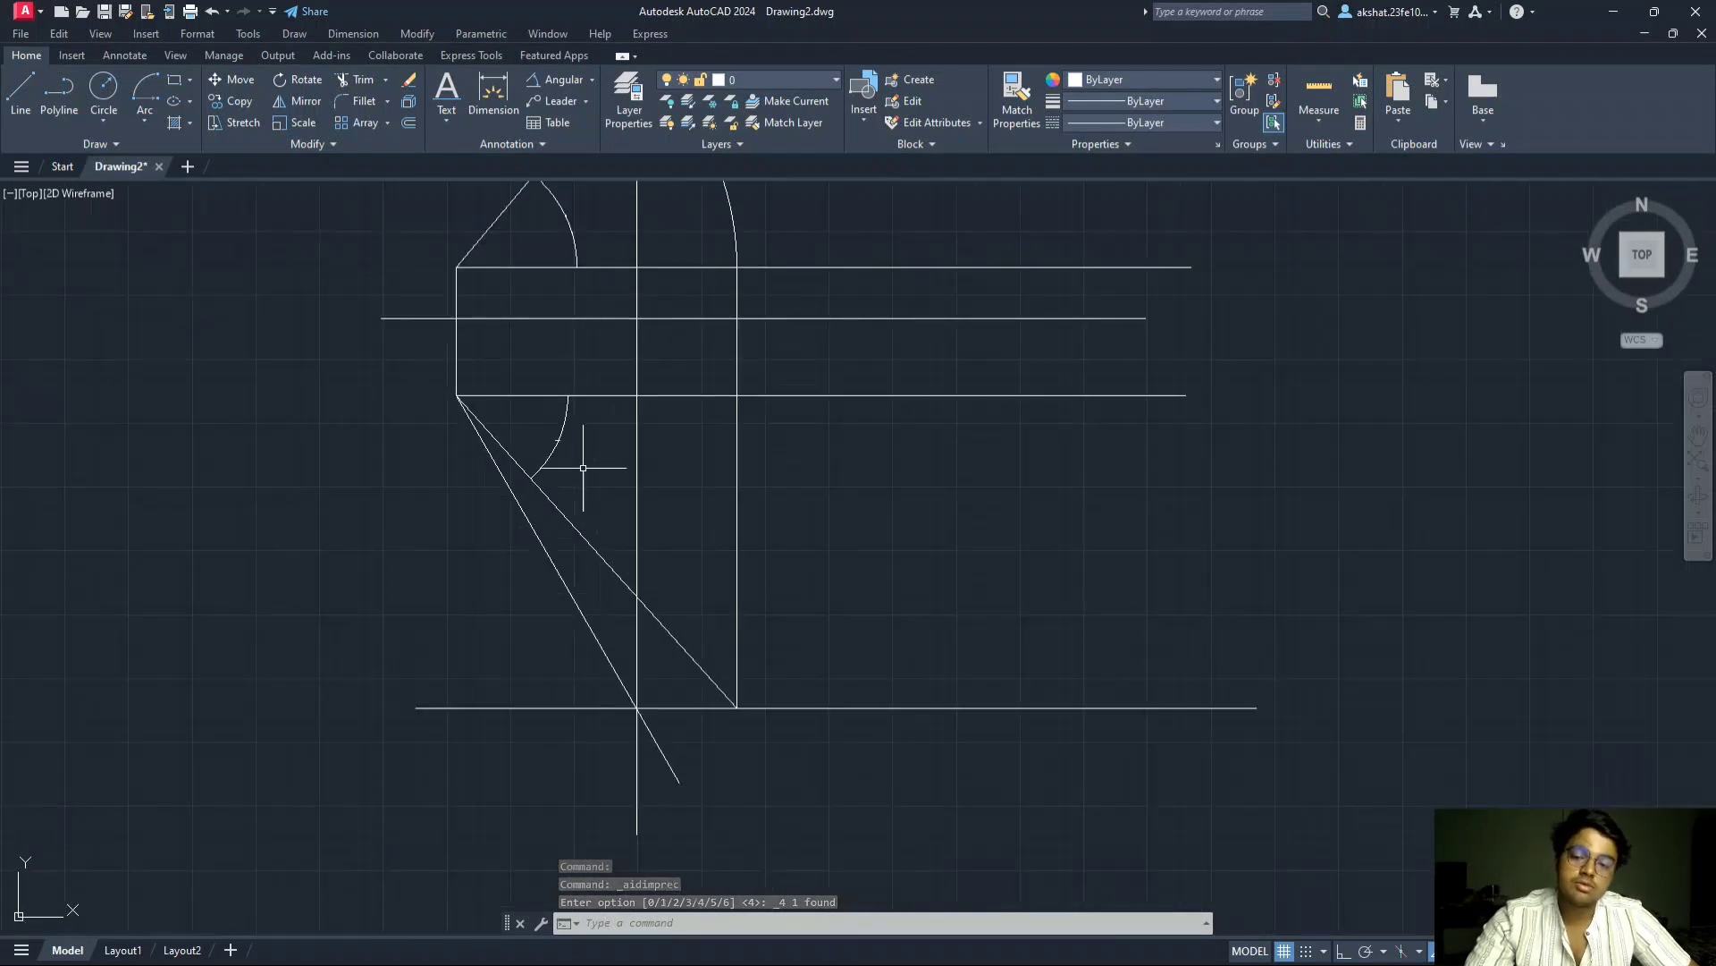
scroll(556, 556, "down", 1)
scroll(537, 518, "up", 2)
- Add an aligned length dimension to the lower inclined line ending at the second projector, placed on its lower-left side
scroll(465, 375, "down", 3)
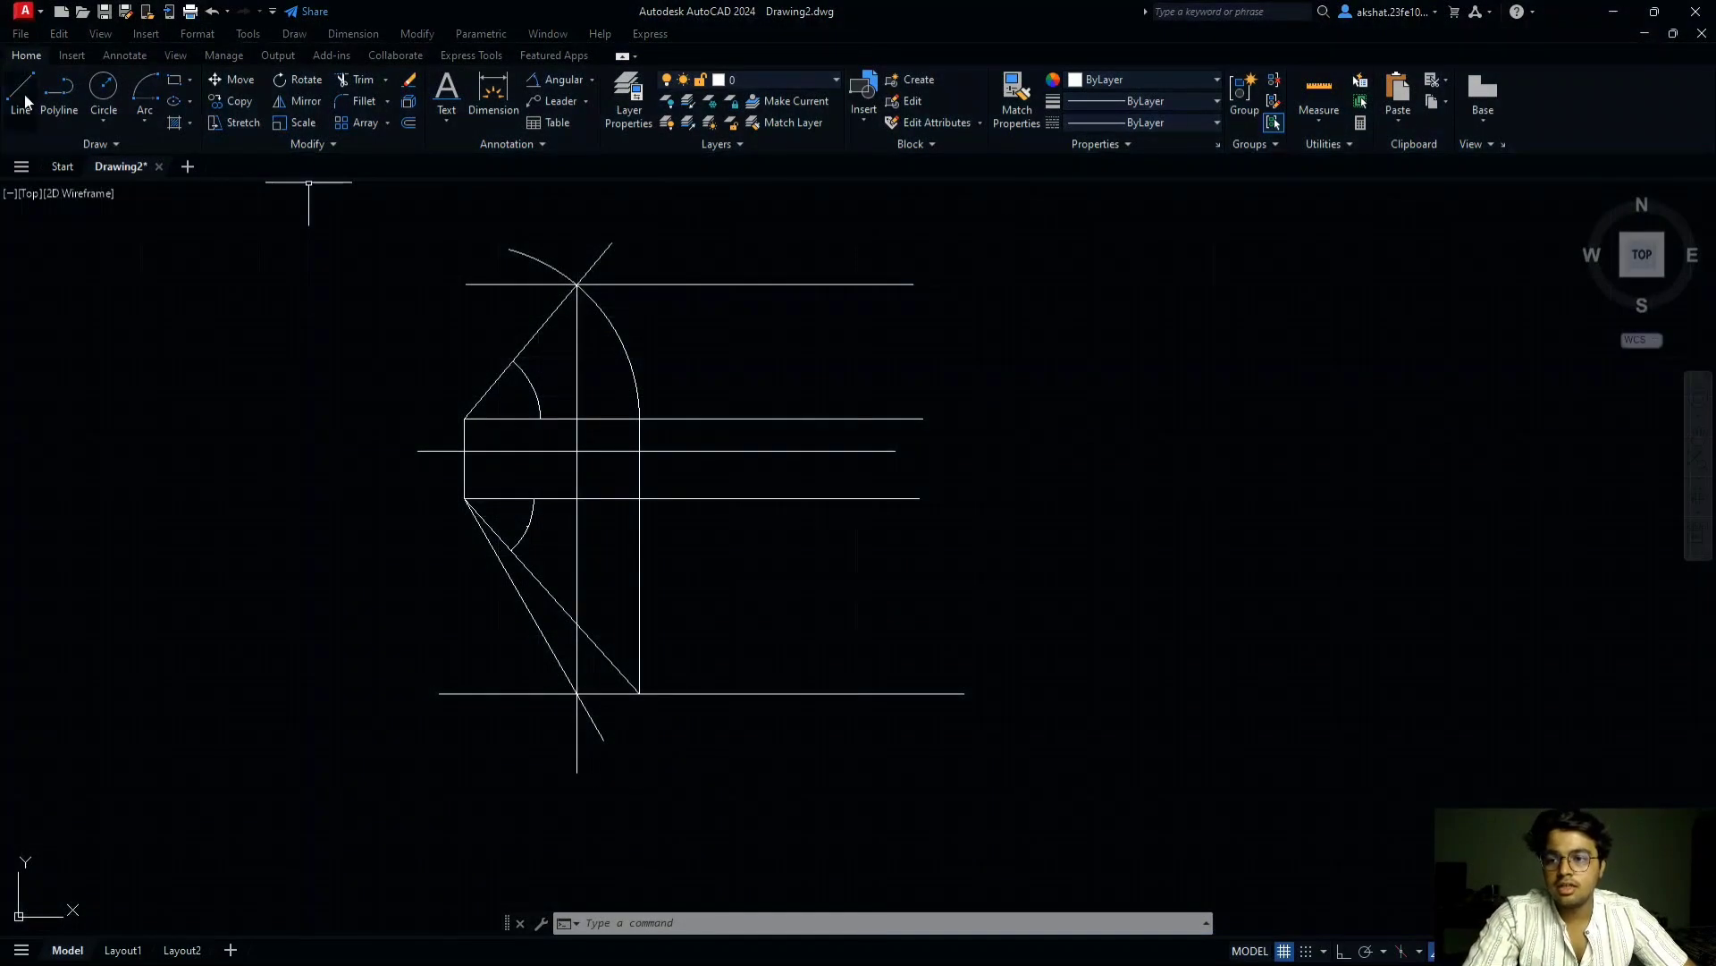
left_click(25, 98)
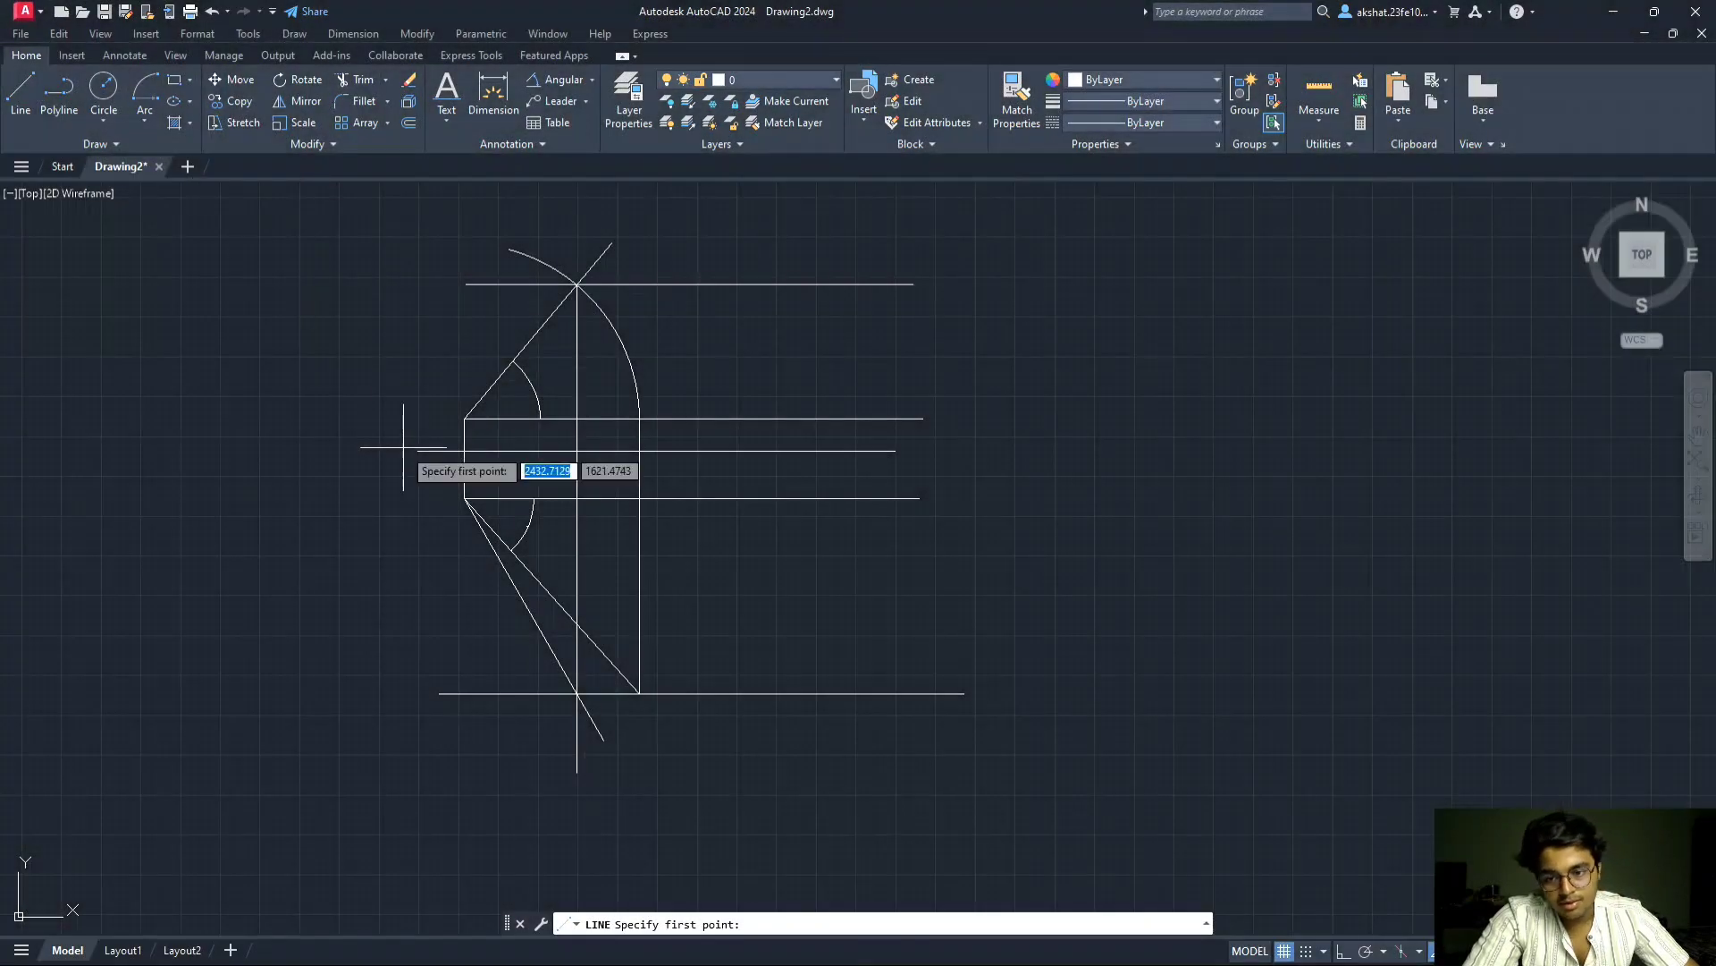
left_click(493, 94)
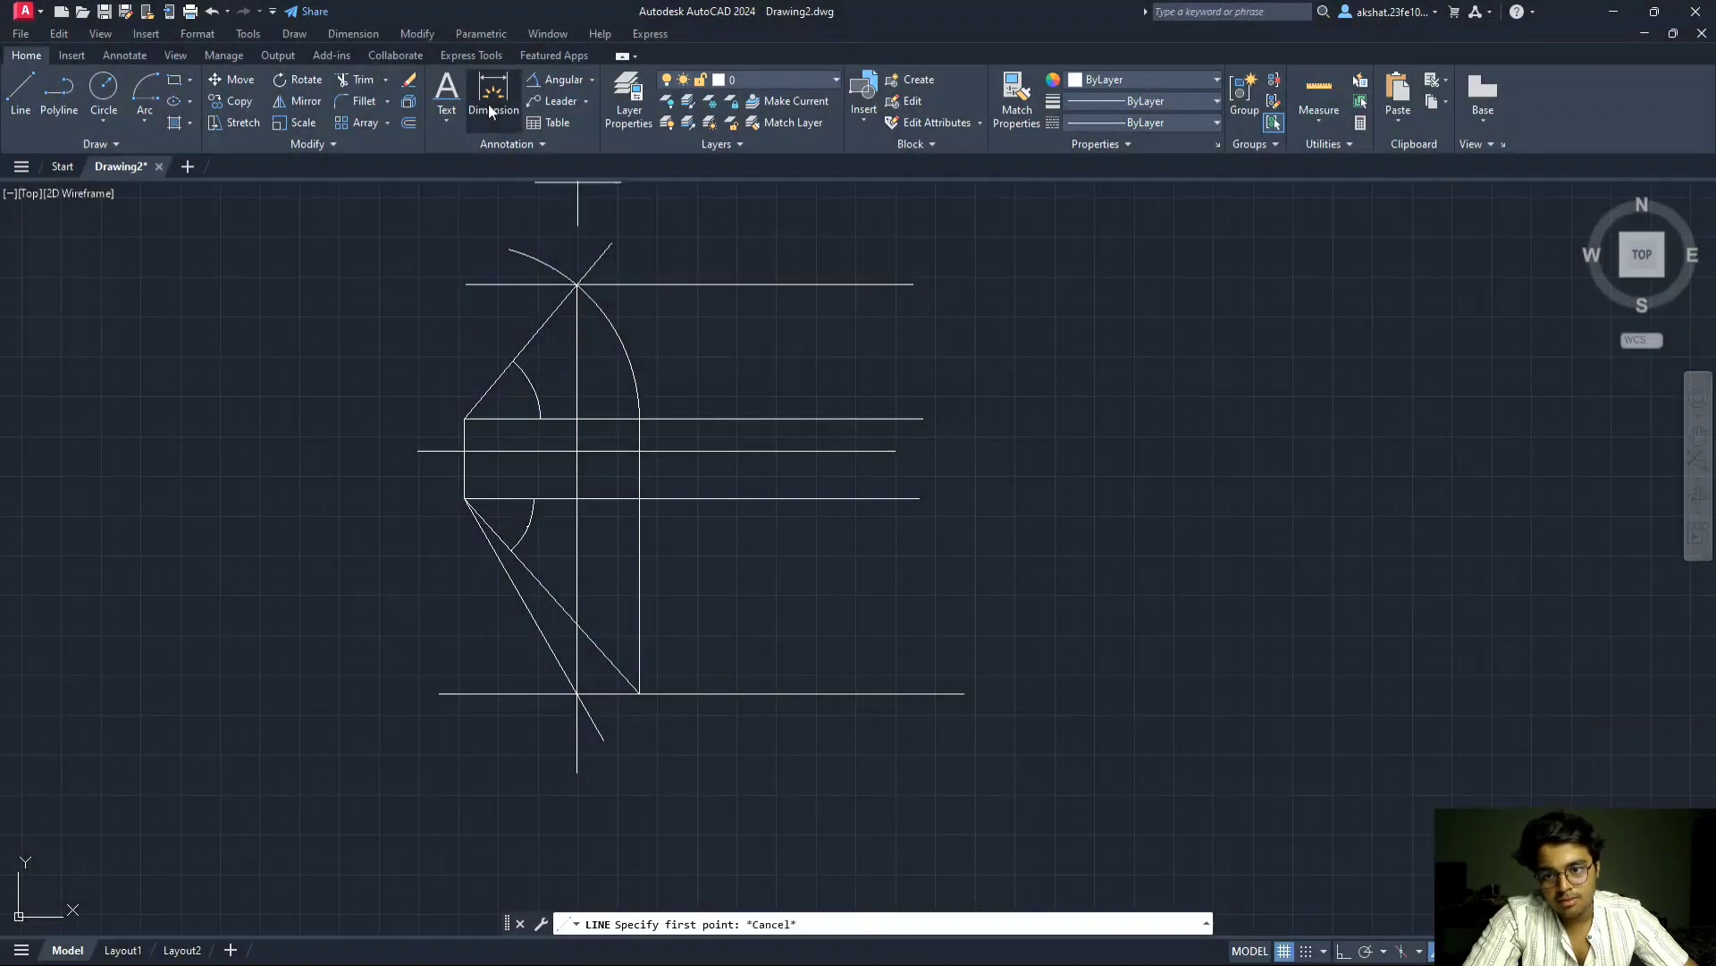
key("Return")
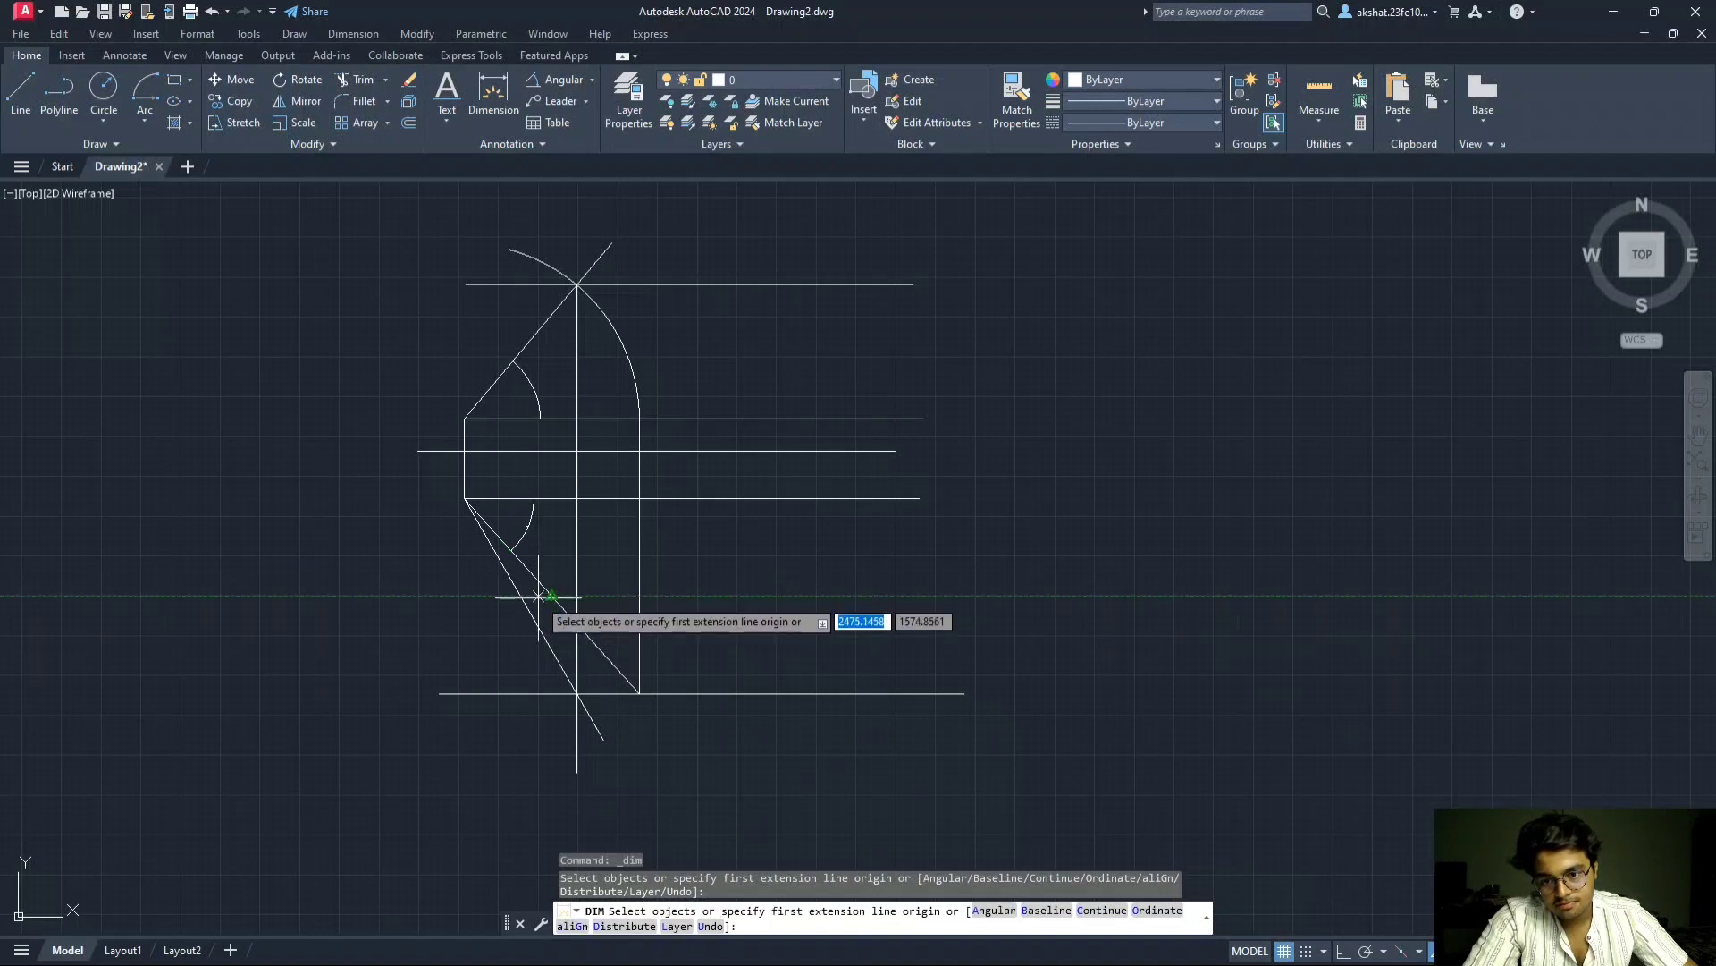
key("Return")
left_click(526, 575)
left_click(488, 601)
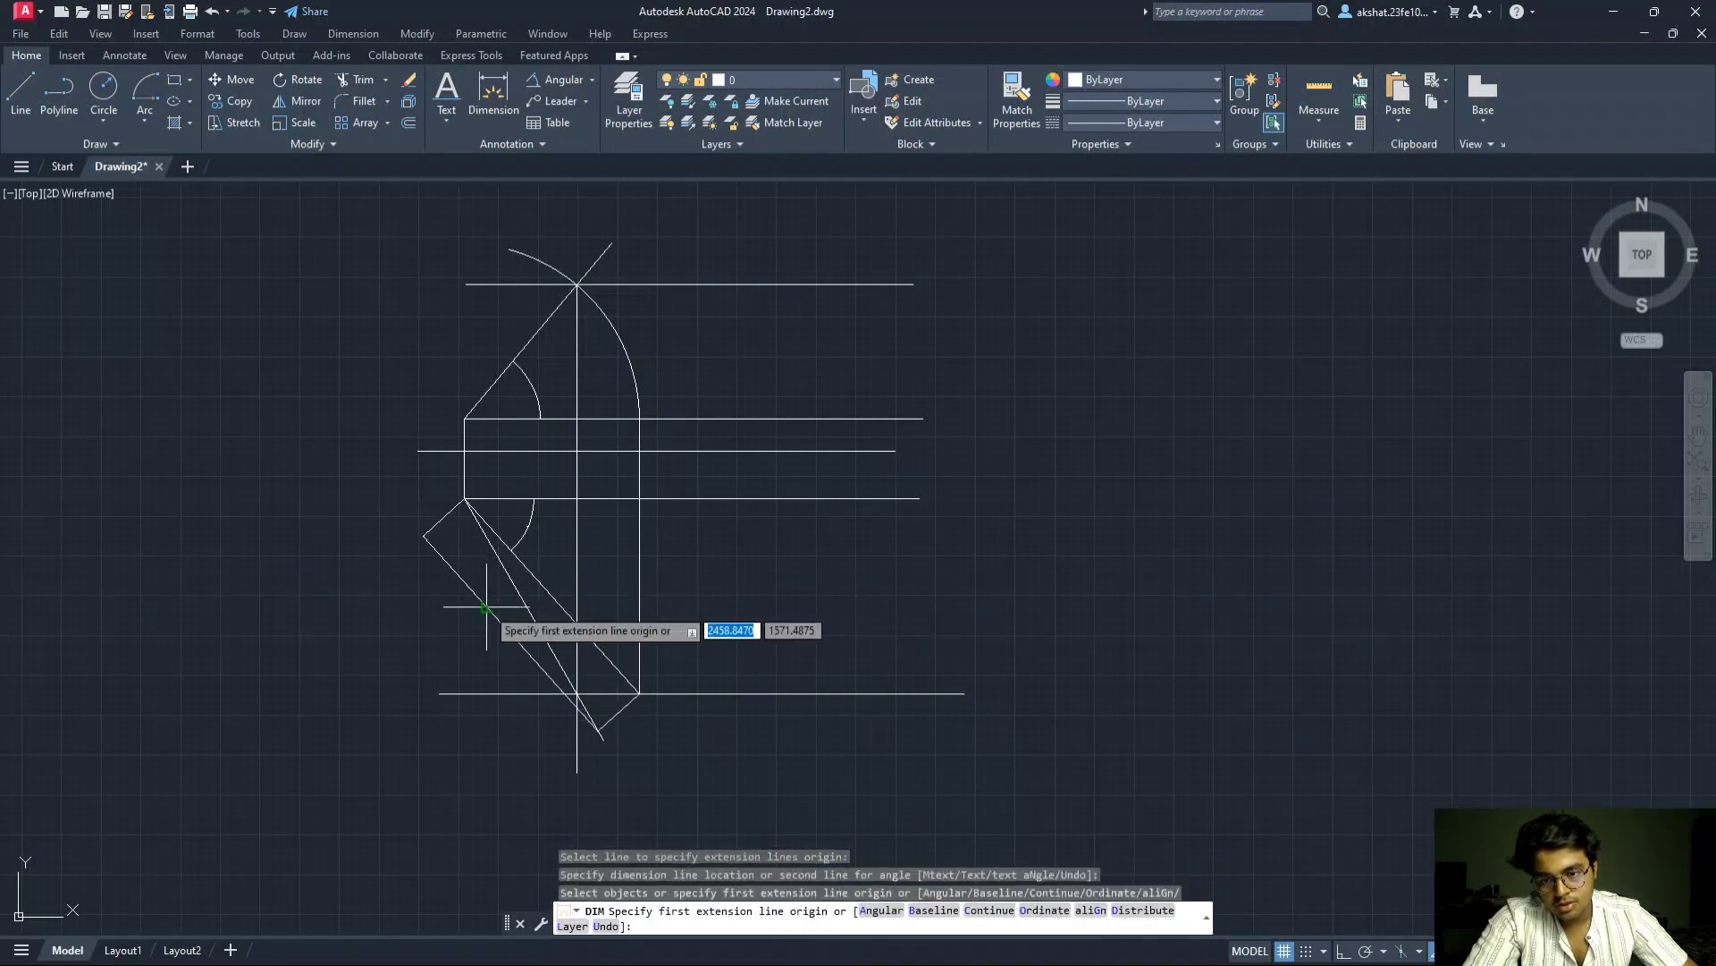
scroll(545, 640, "up", 5)
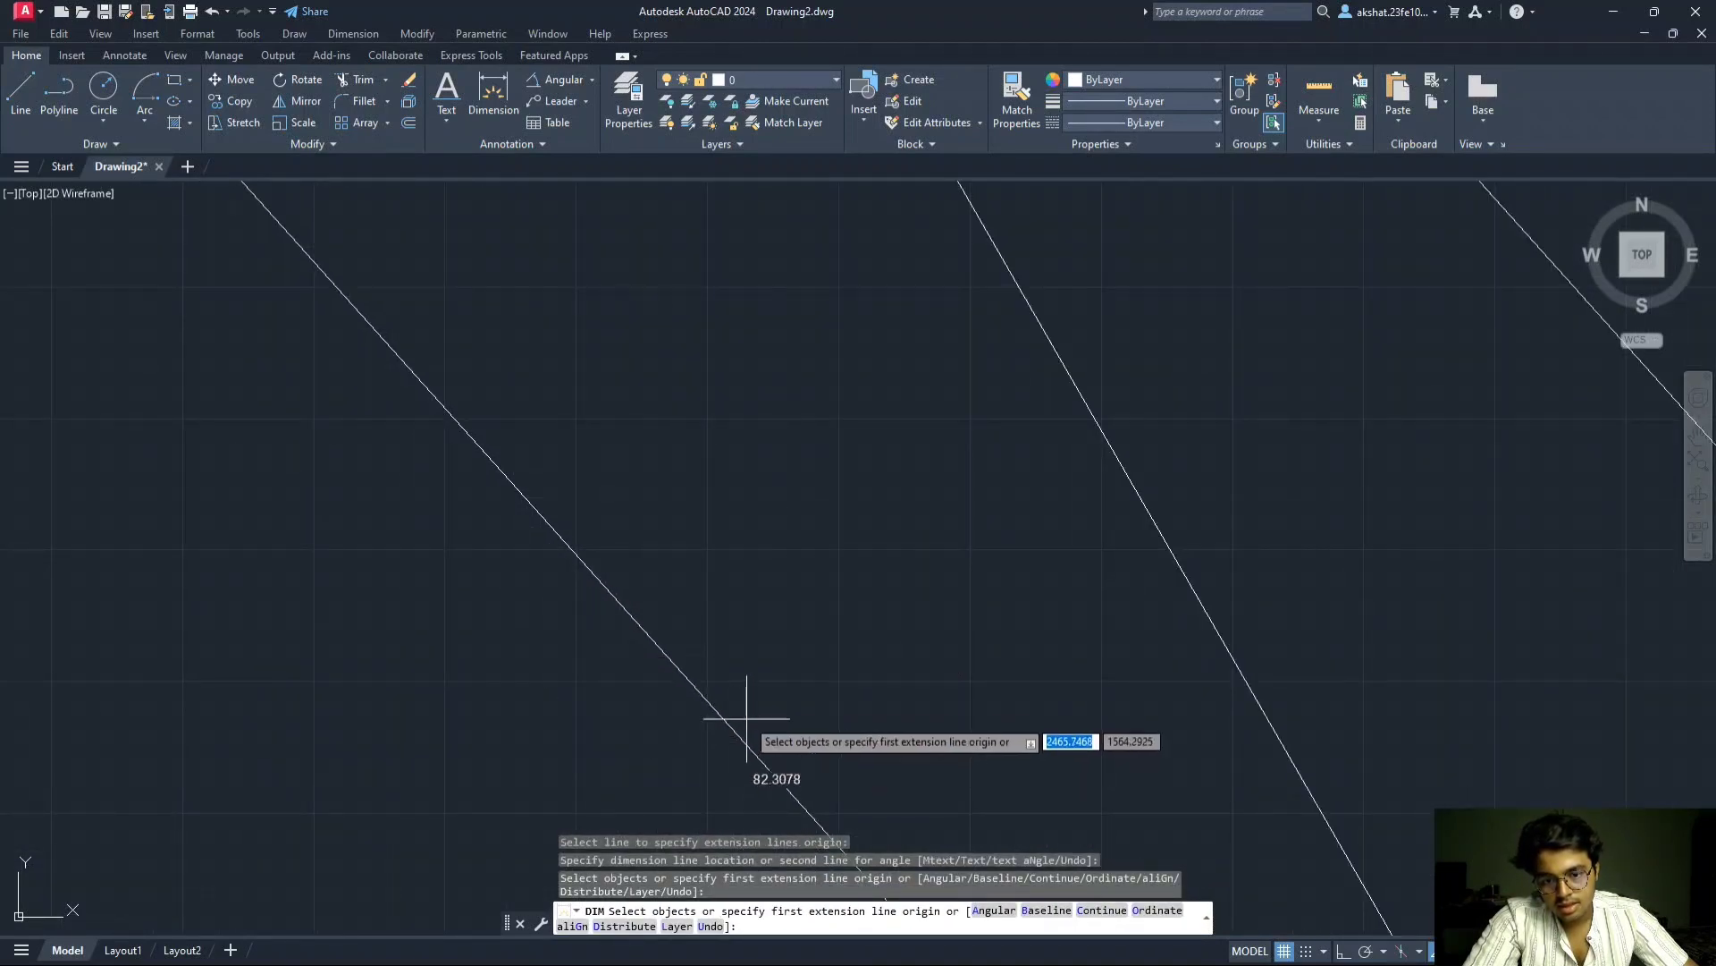
scroll(782, 715, "up", 2)
middle_click_drag(812, 716, 742, 605)
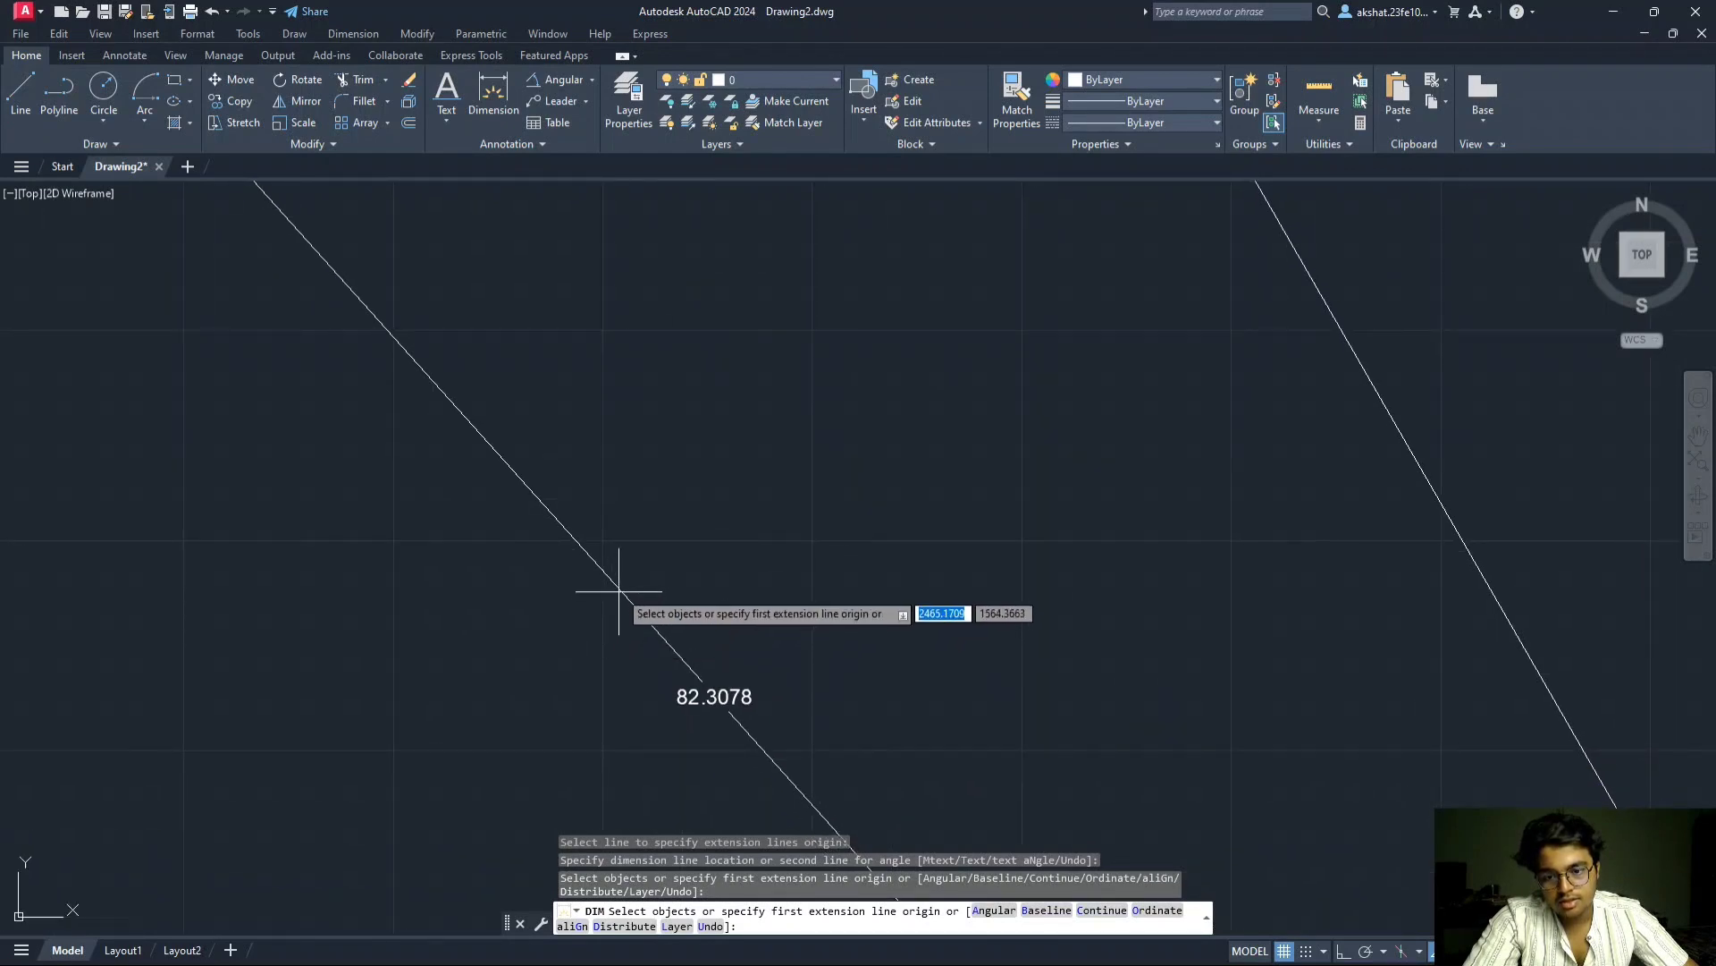
left_click(615, 588)
right_click(617, 588)
key("Escape")
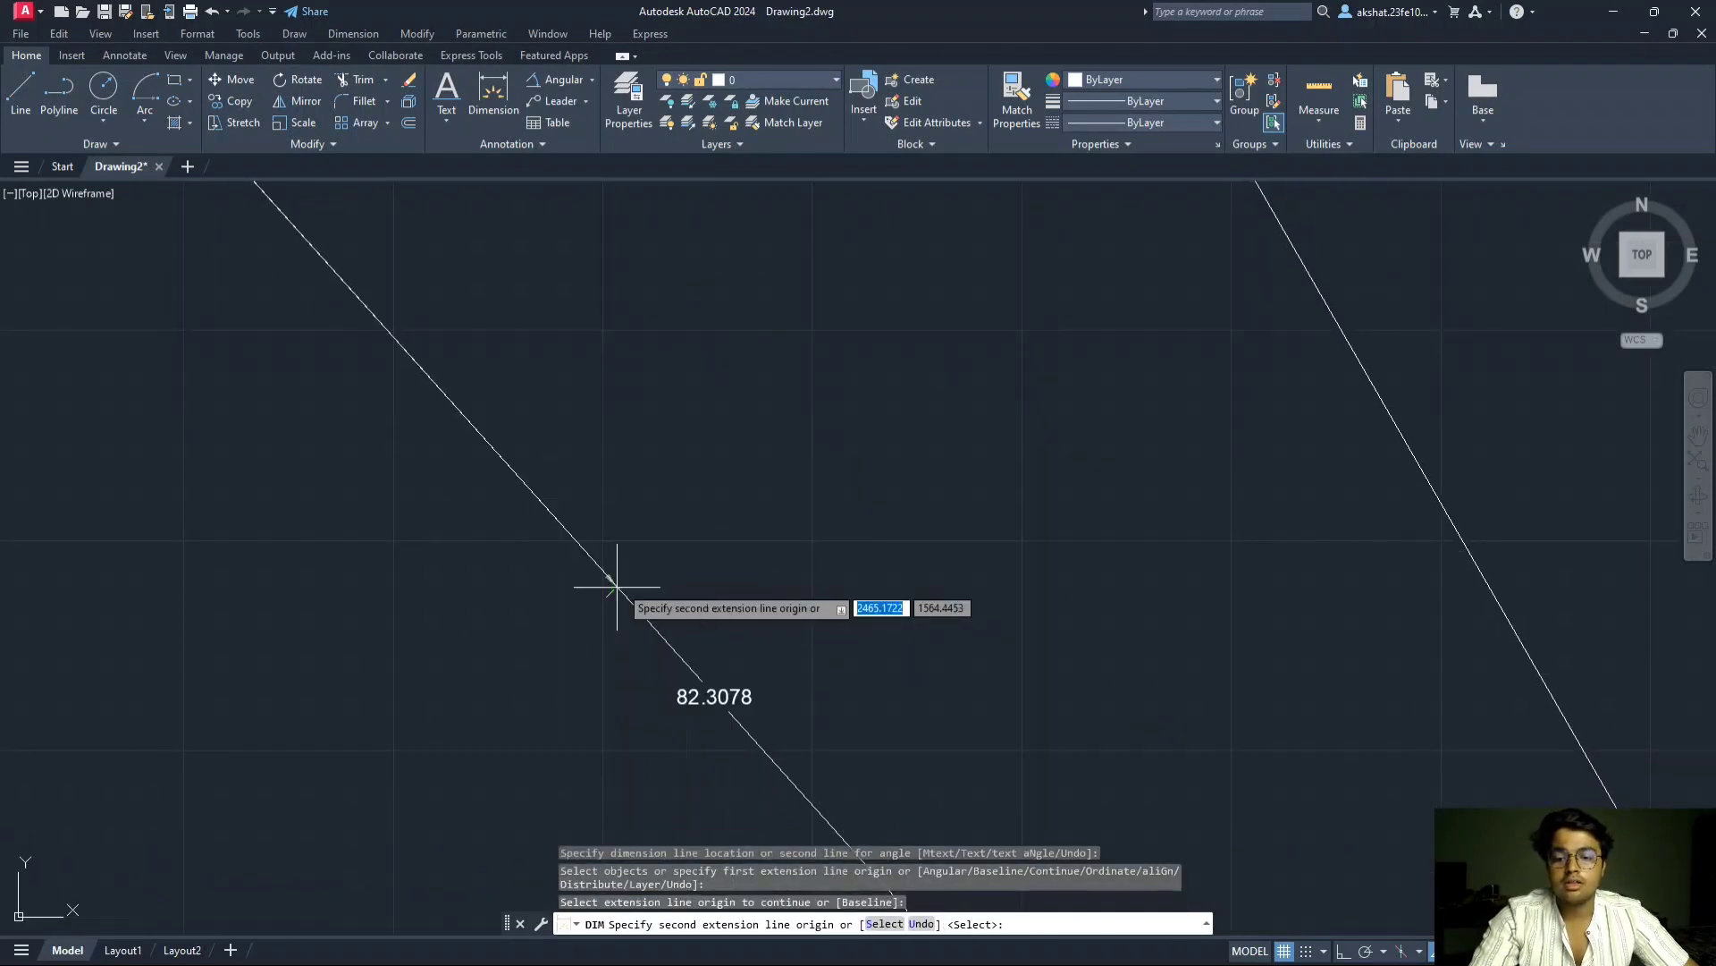
scroll(626, 572, "down", 4)
scroll(675, 500, "down", 6)
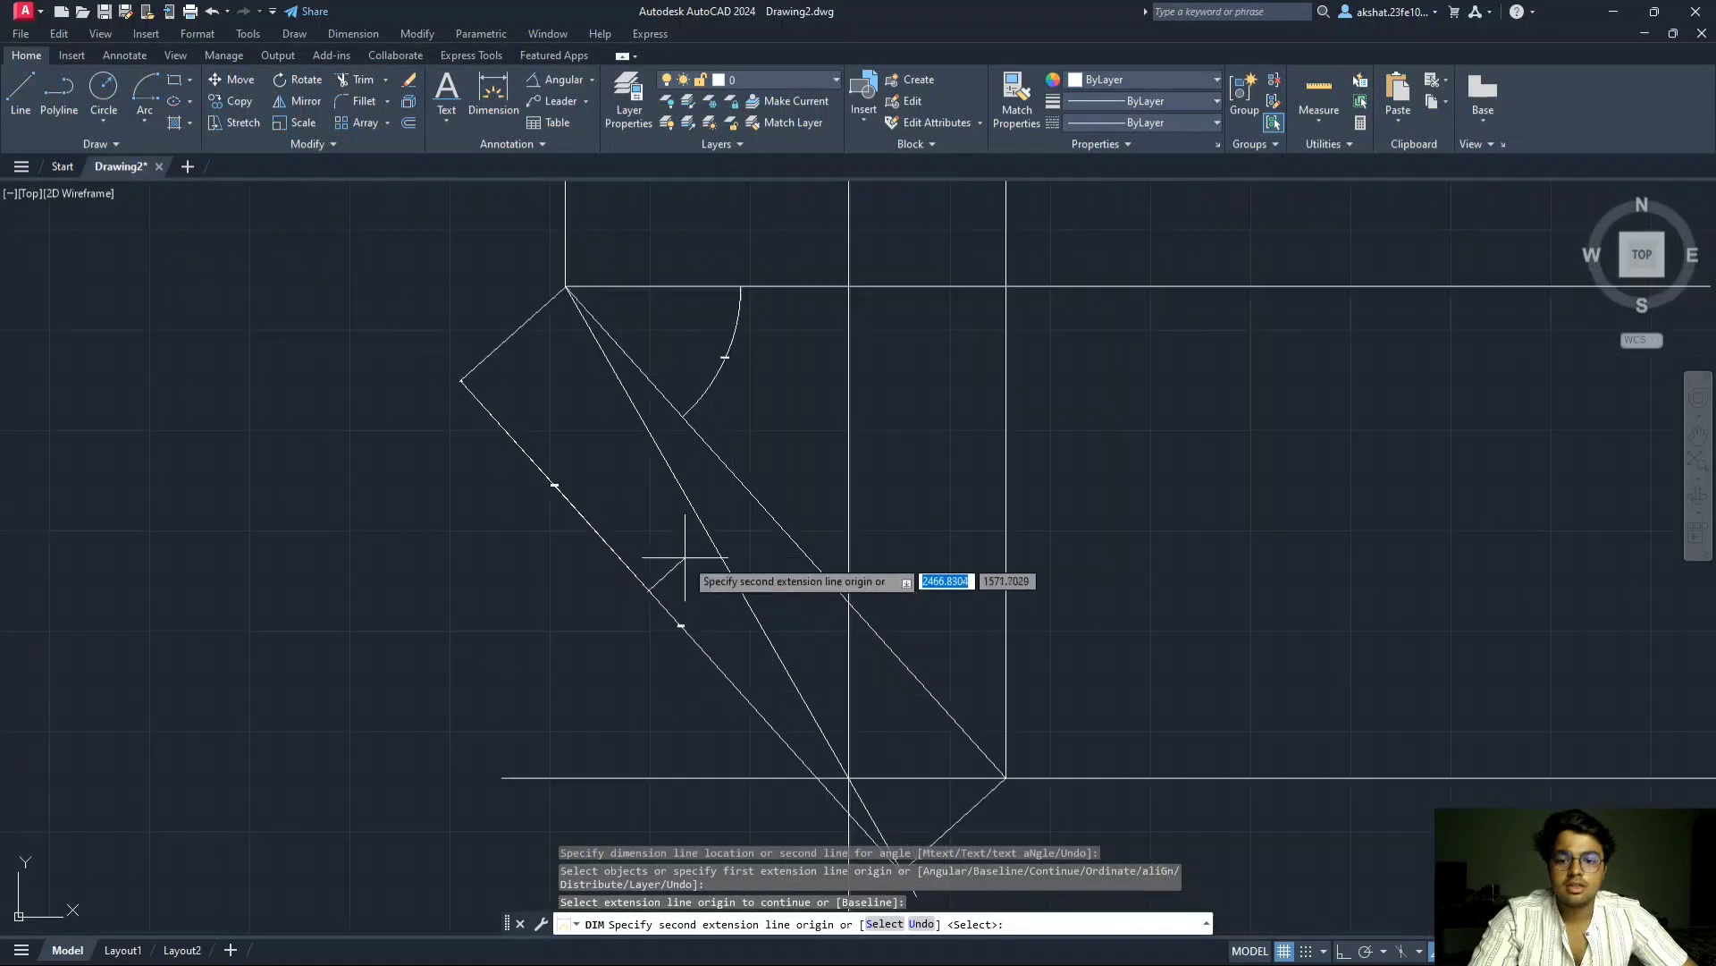
key("Escape")
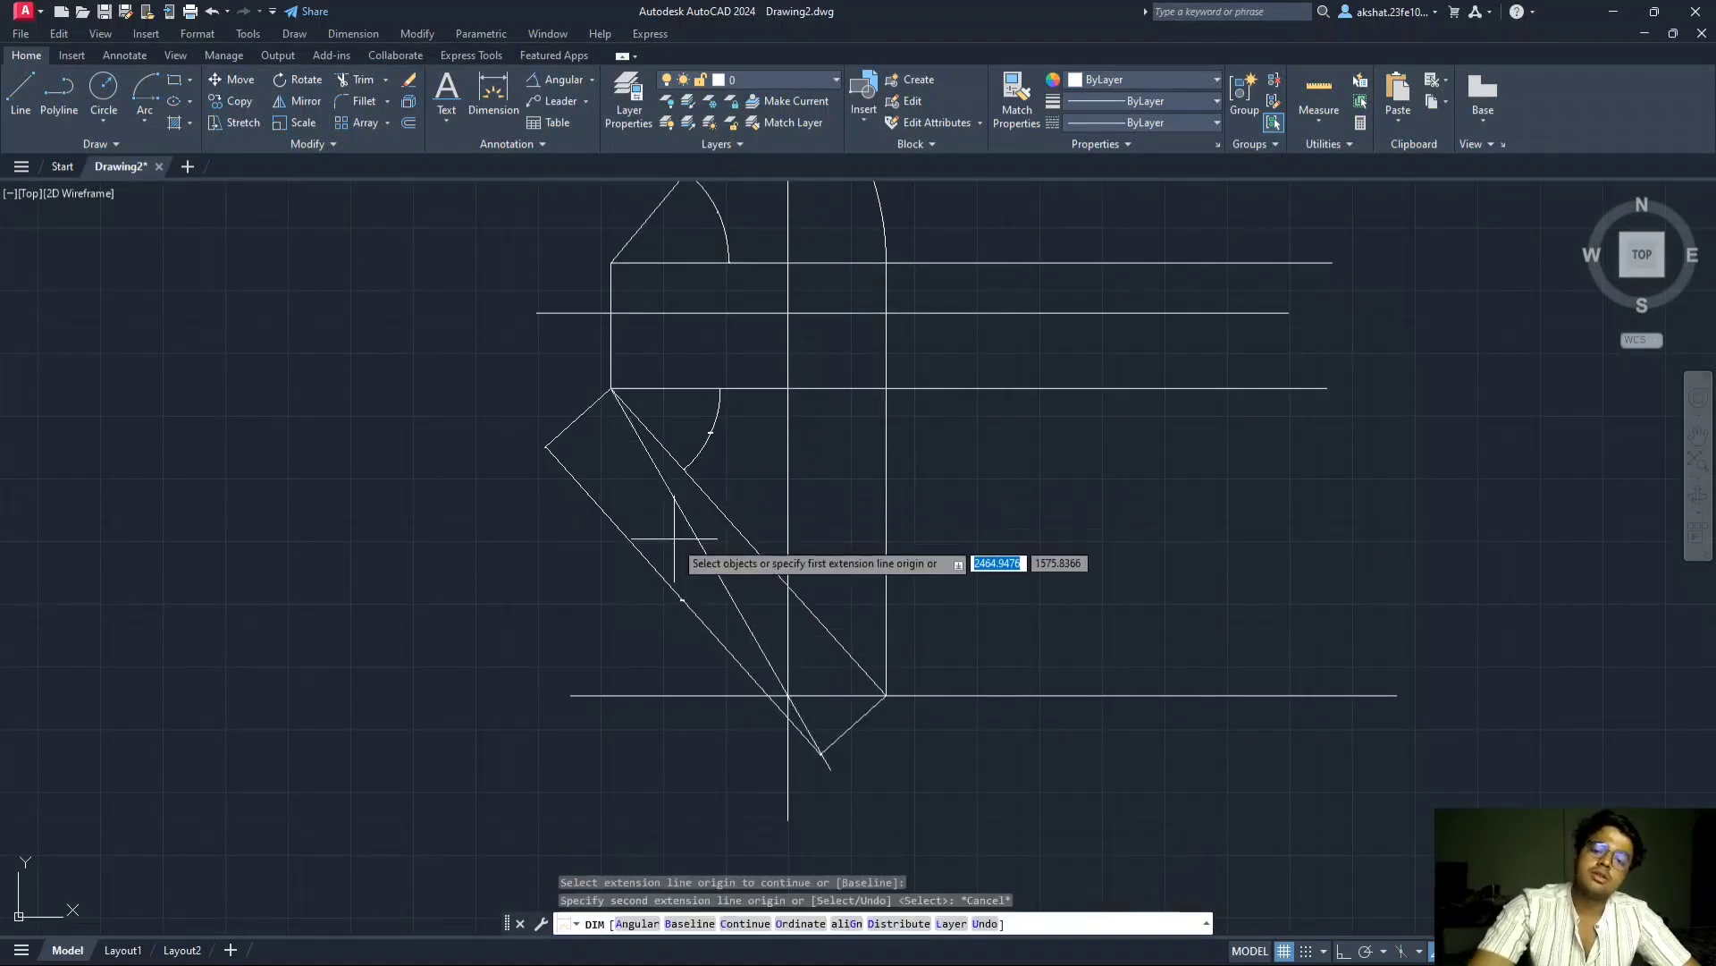
left_click(651, 565)
right_click(651, 565)
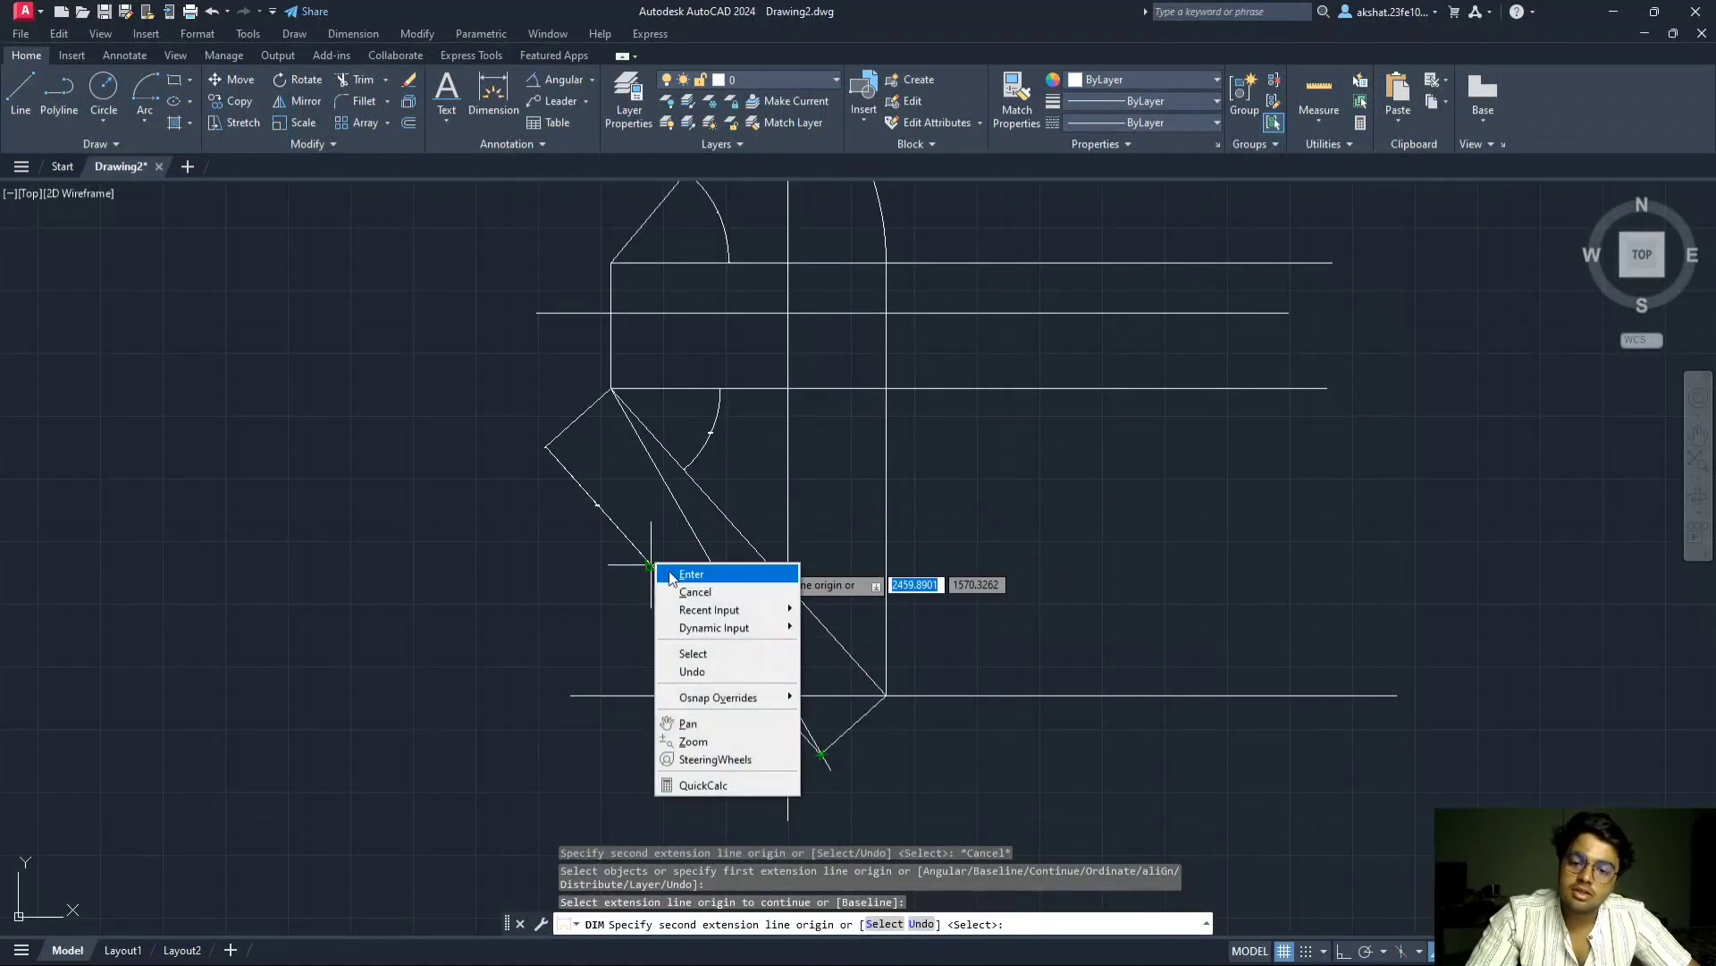
key("Escape")
key("Escape")
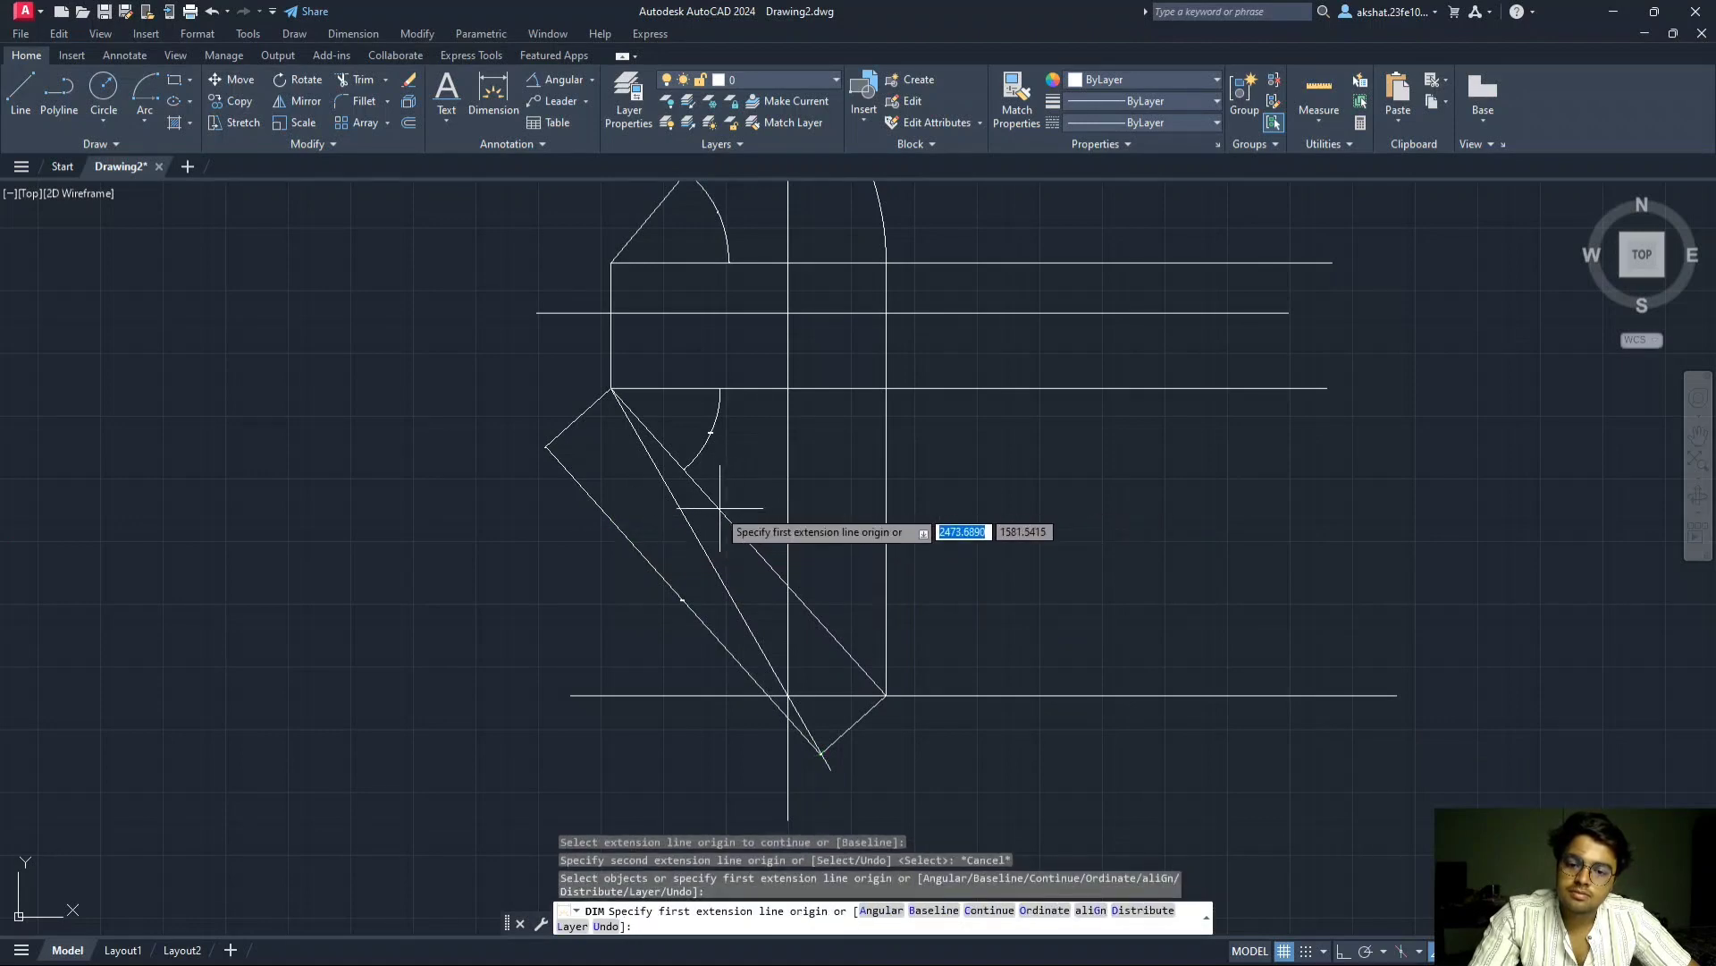
left_click(717, 505)
key("Escape")
- Set the precision of the aligned dimension on the lower inclined line to six decimal places
left_click(649, 553)
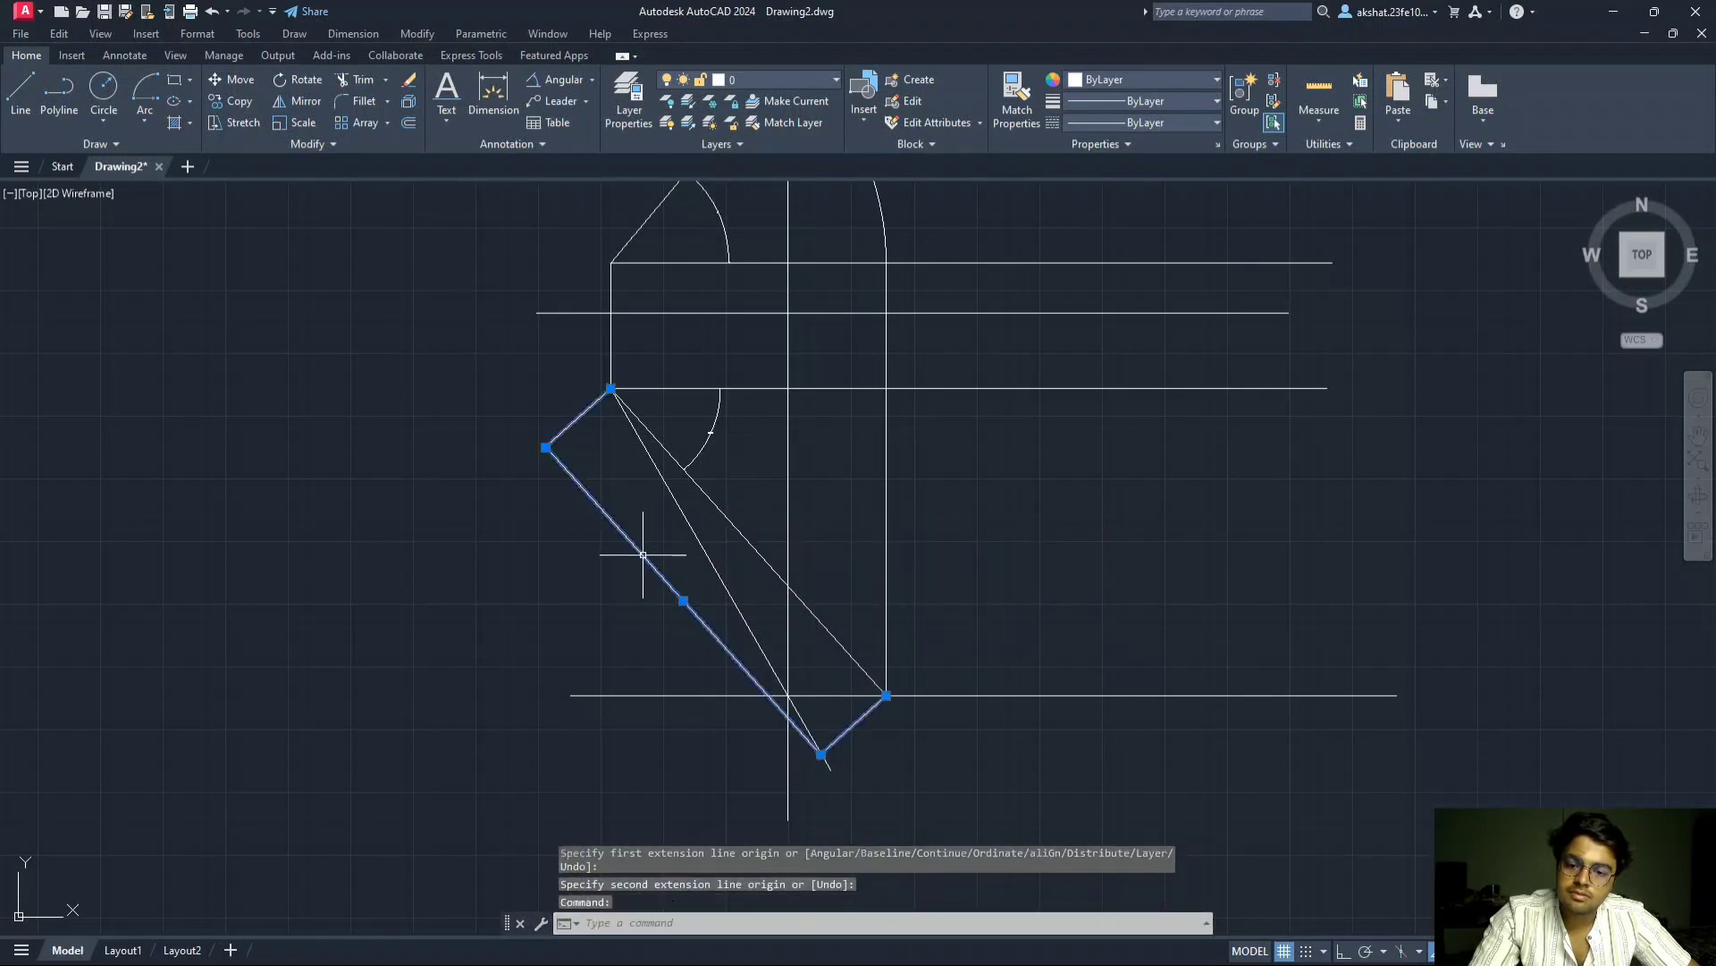
right_click(643, 556)
mouse_move(789, 128)
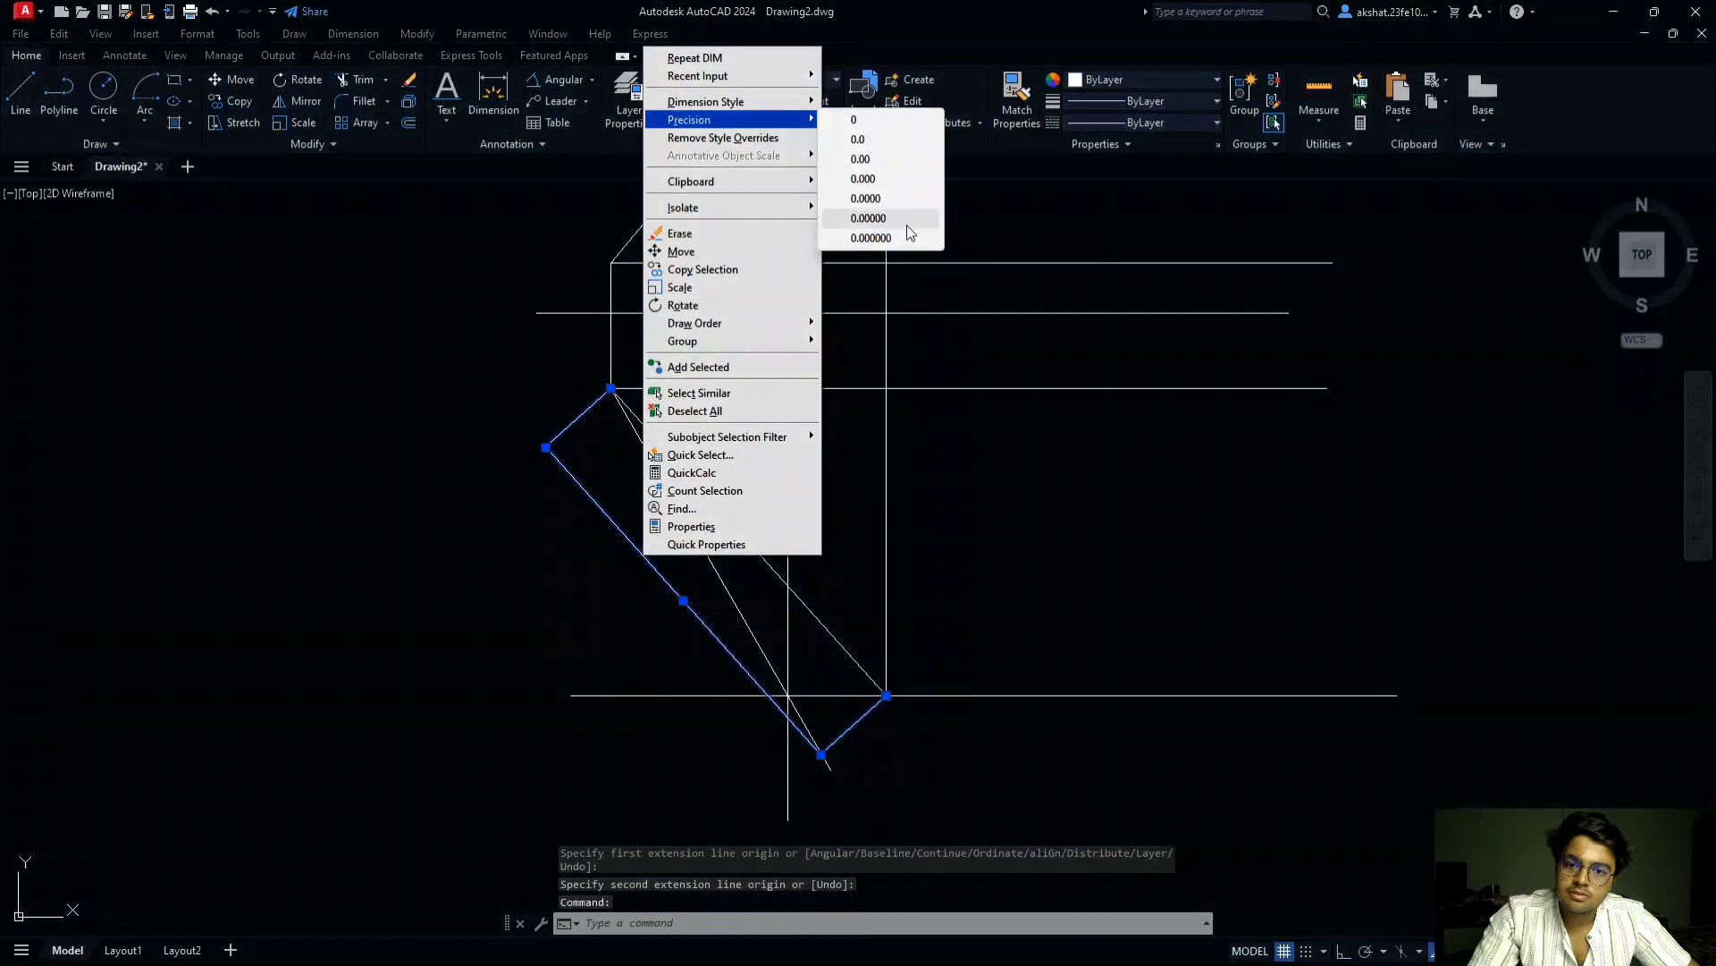
left_click(872, 238)
scroll(684, 581, "up", 6)
scroll(686, 598, "up", 2)
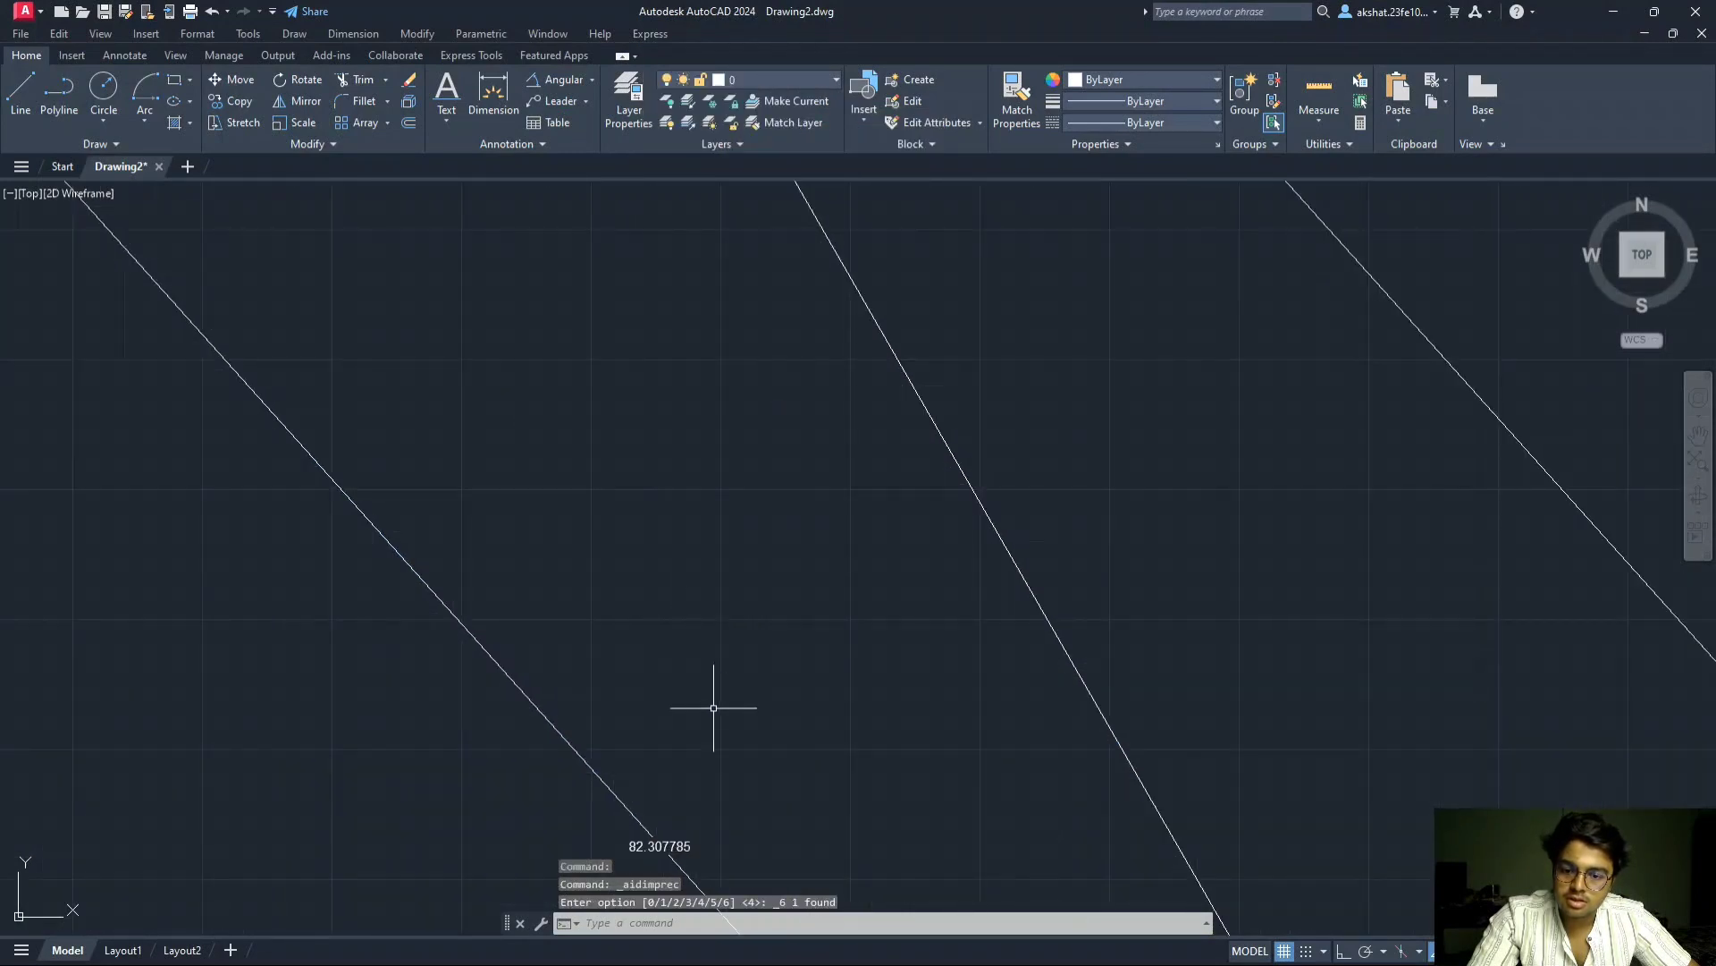
middle_click_drag(727, 757, 773, 648)
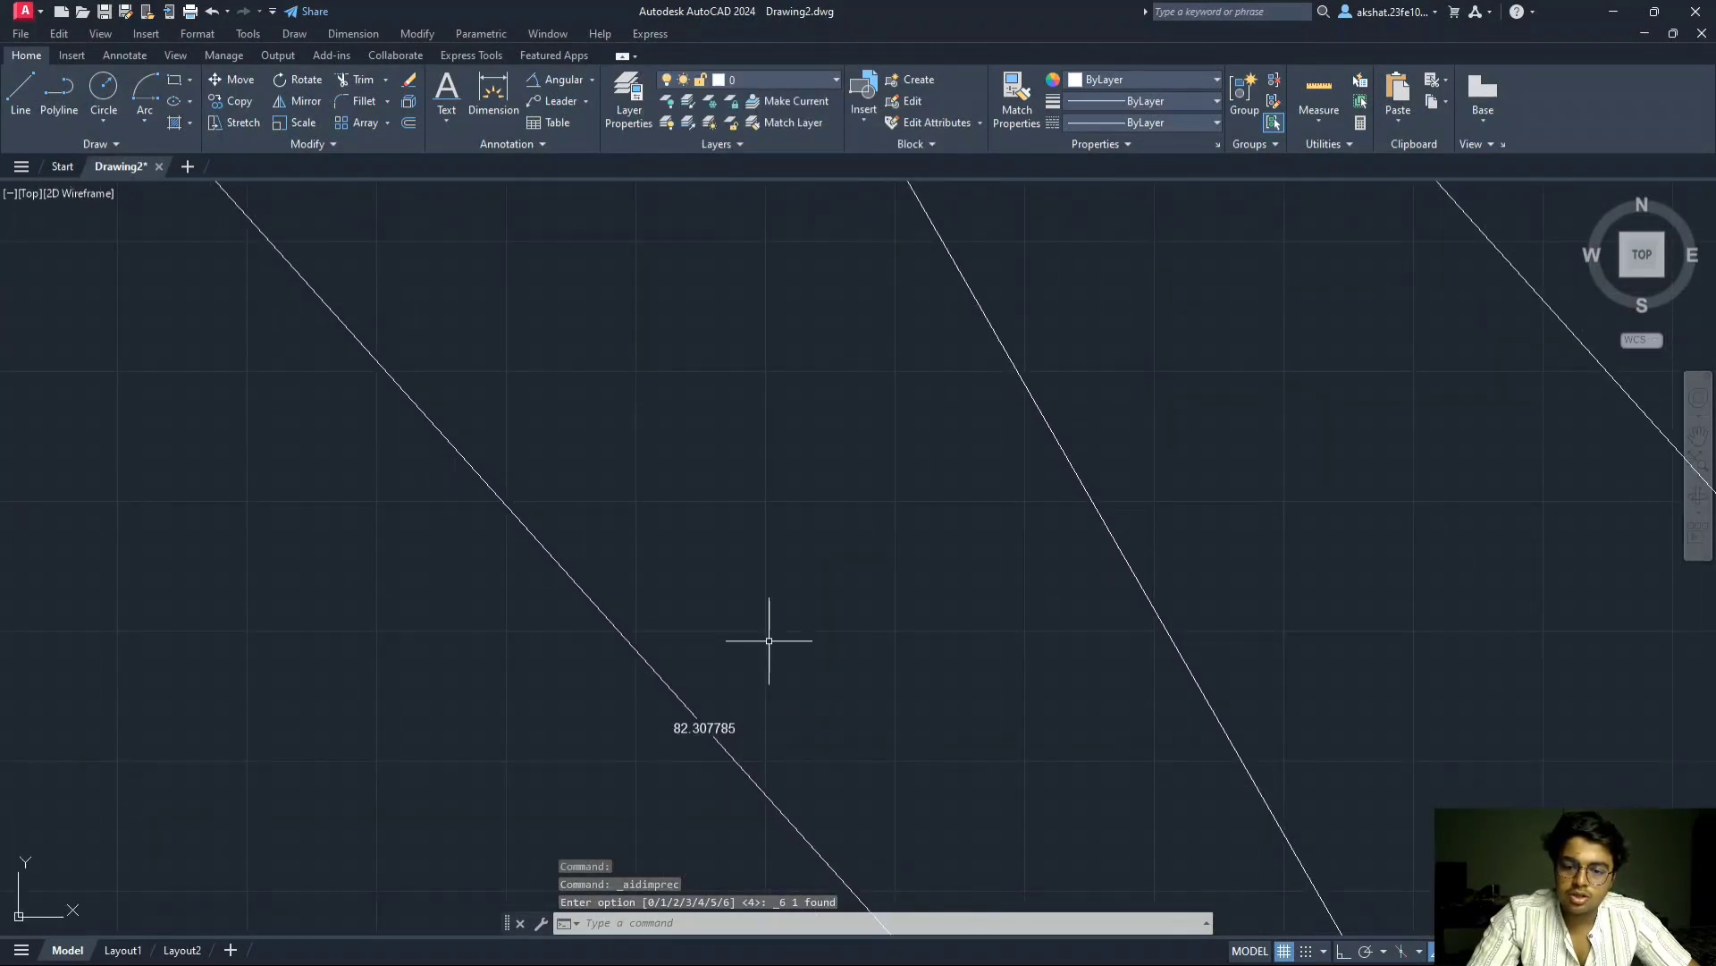
- Switch to the straight-lines projection PDF, check the Problem 9 figure against the drawing, and return to AutoCAD
scroll(766, 556, "down", 8)
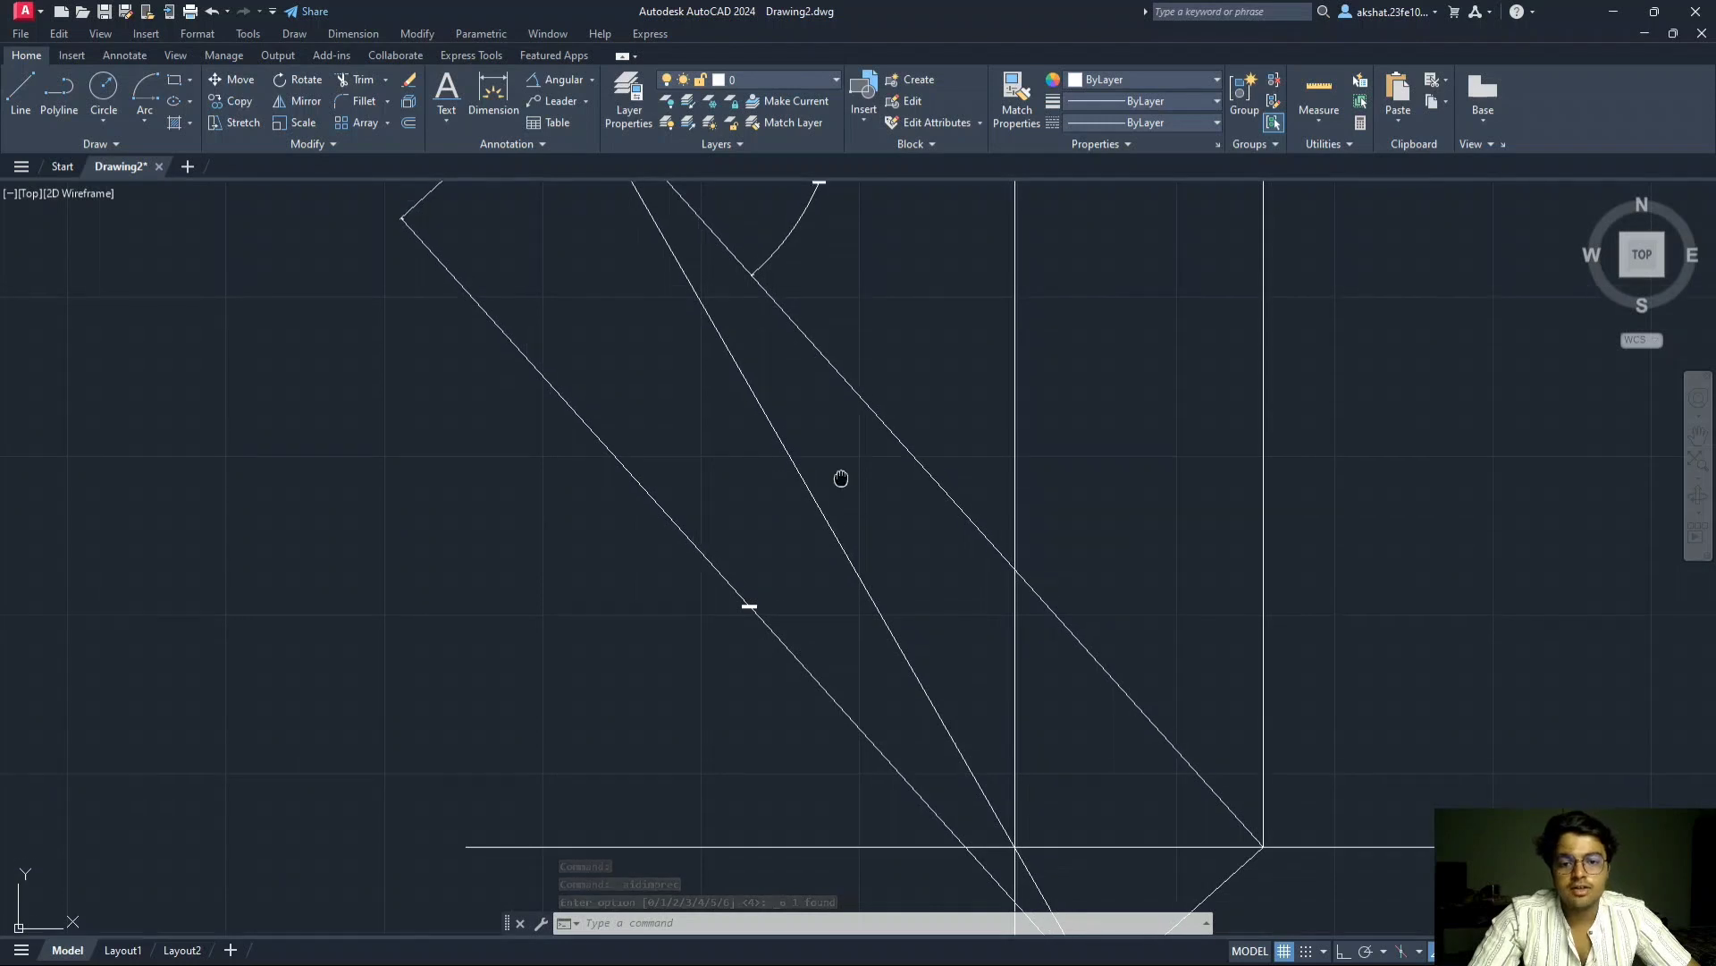
middle_click_drag(839, 475, 801, 597)
scroll(832, 498, "down", 5)
middle_click_drag(831, 491, 790, 604)
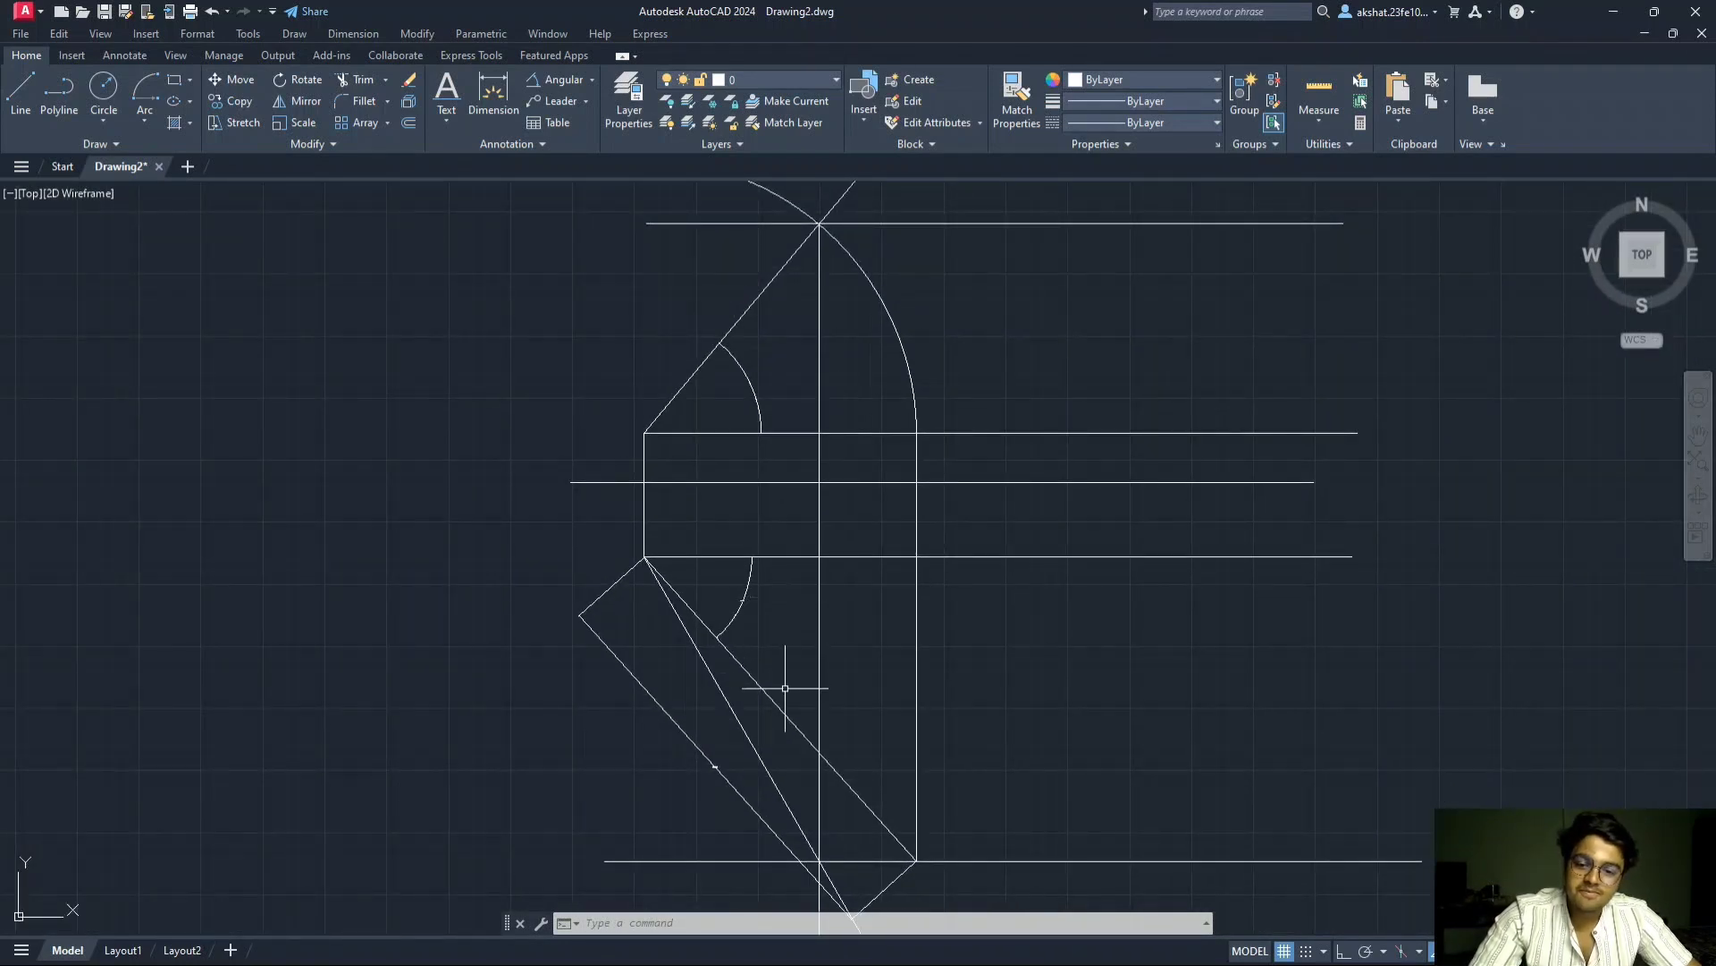
key("alt+Tab")
key("Tab")
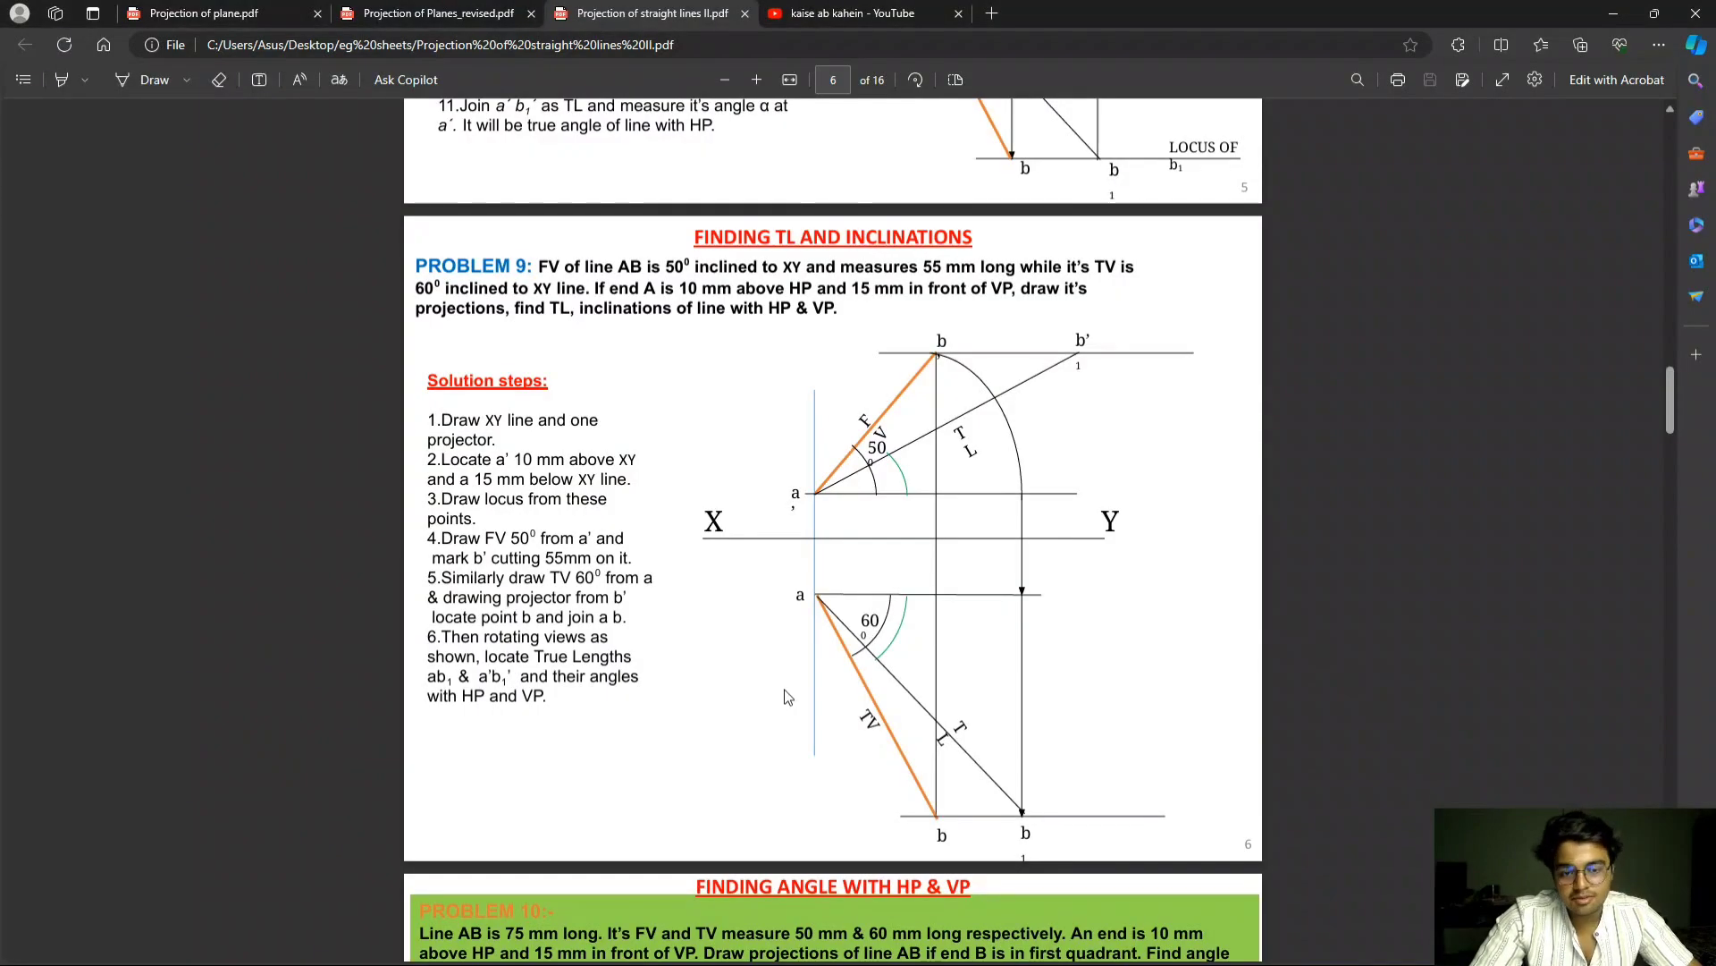
key("alt+Tab")
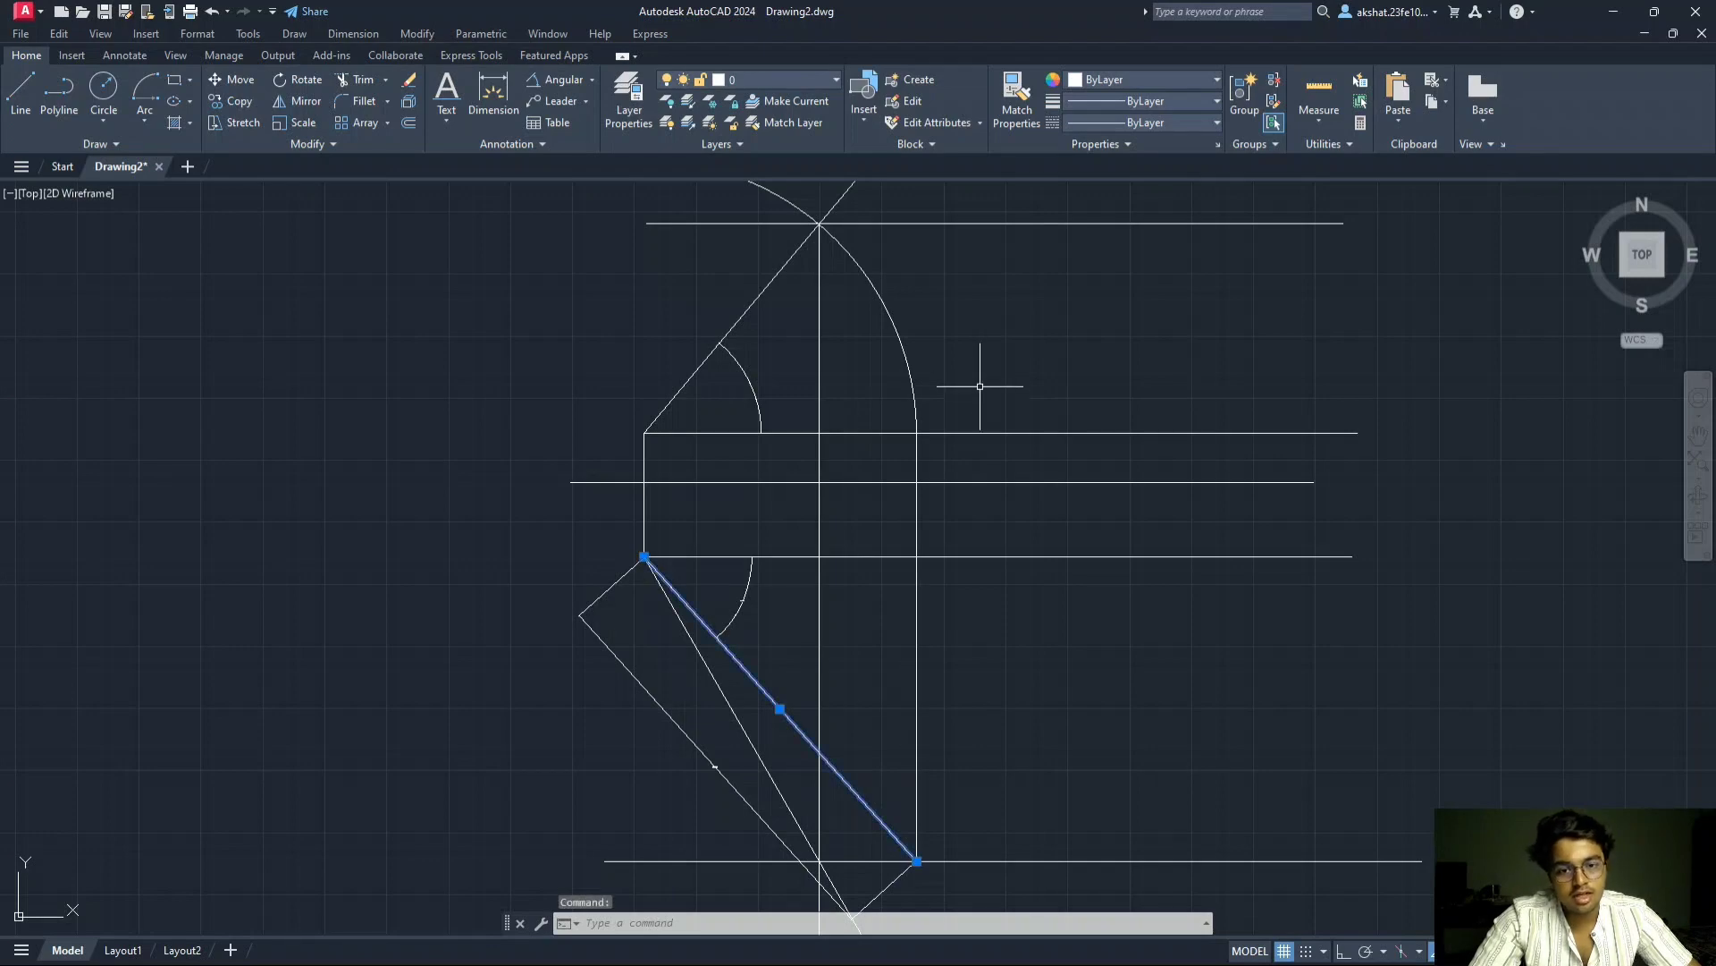
key("Escape")
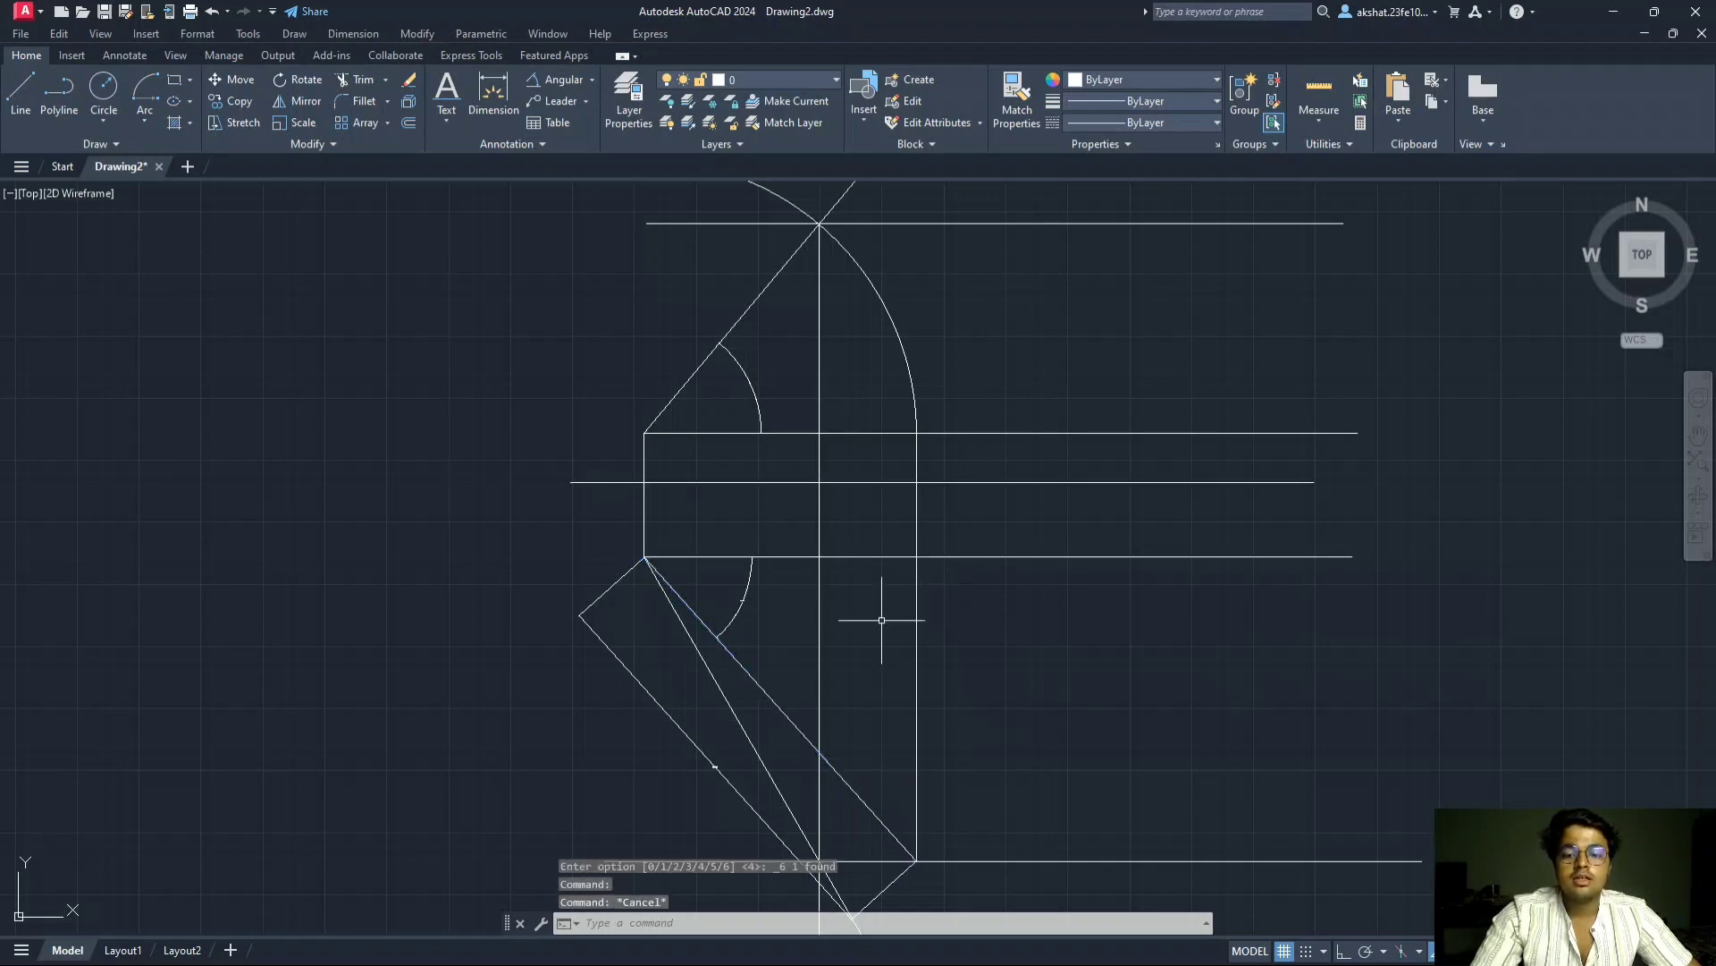
left_click(779, 709)
right_click(779, 706)
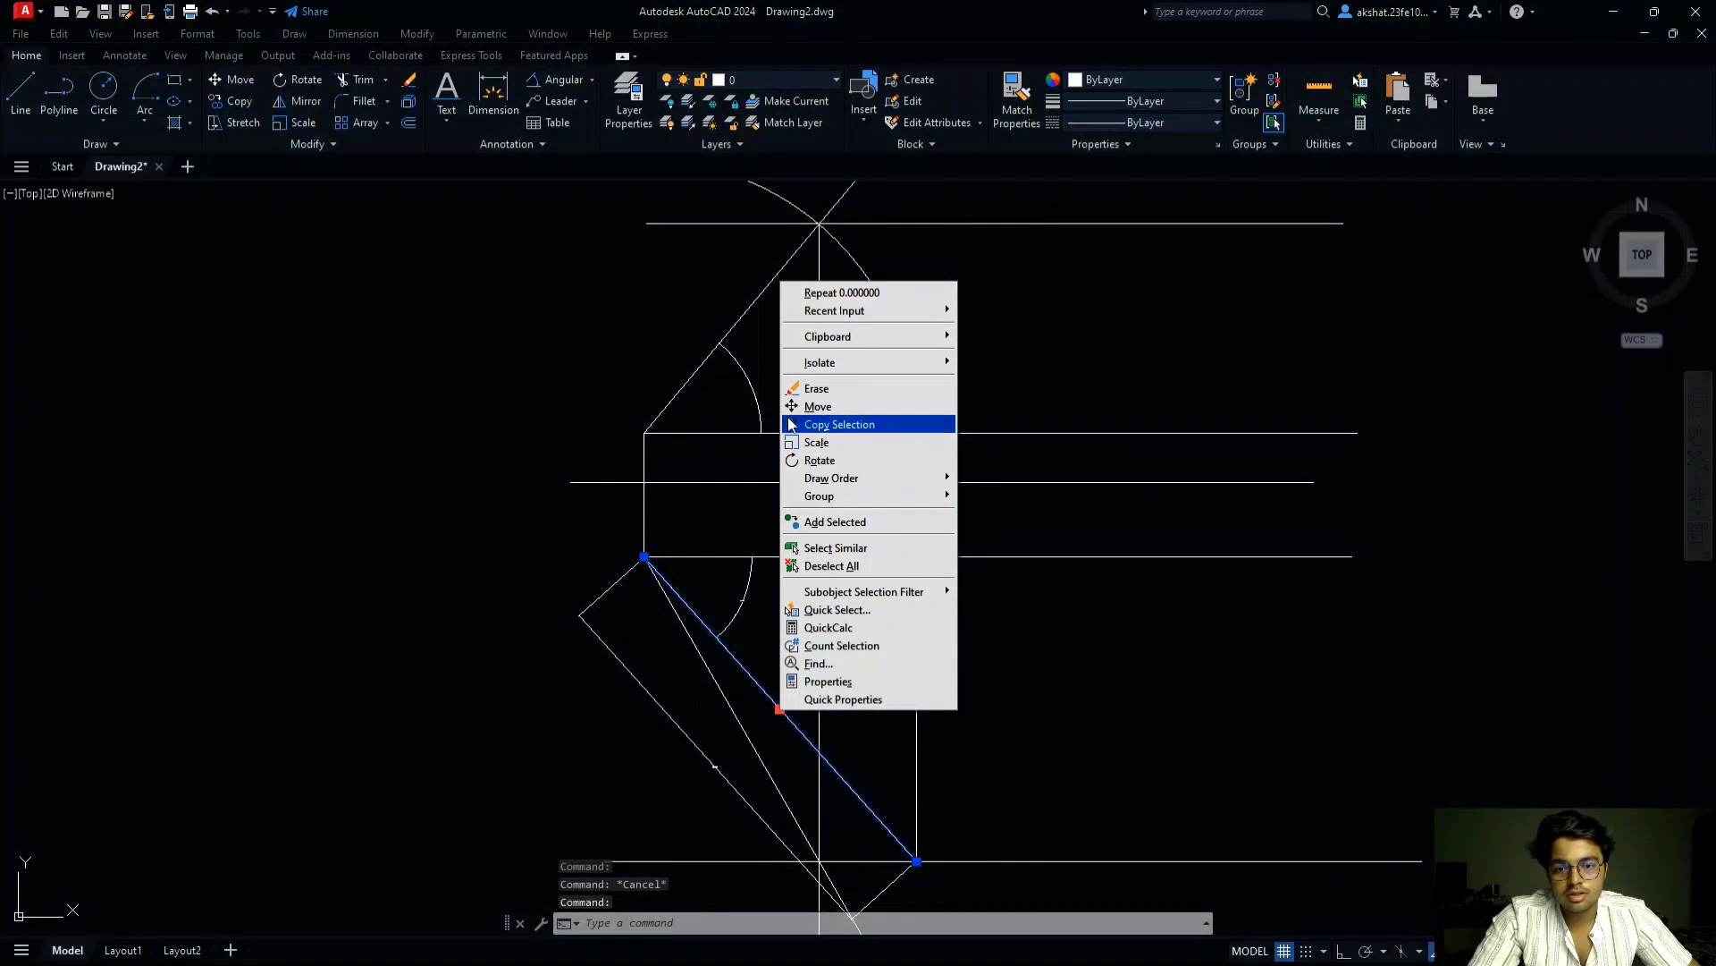
left_click(747, 650)
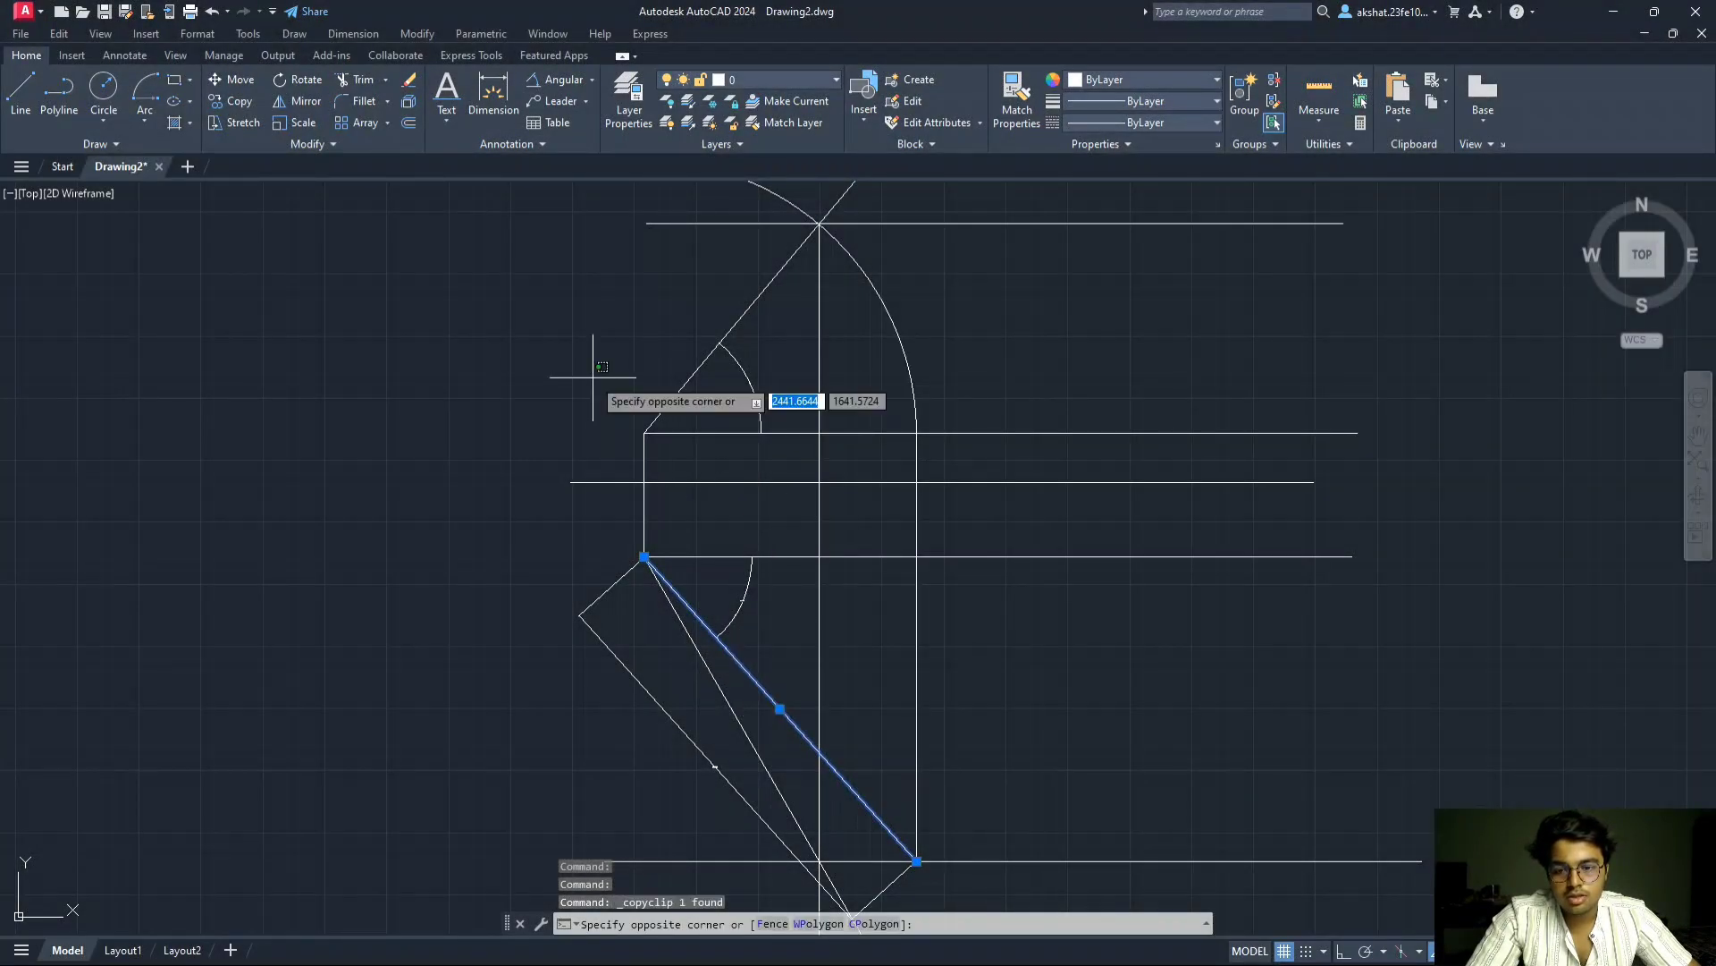
key("ctrl+v")
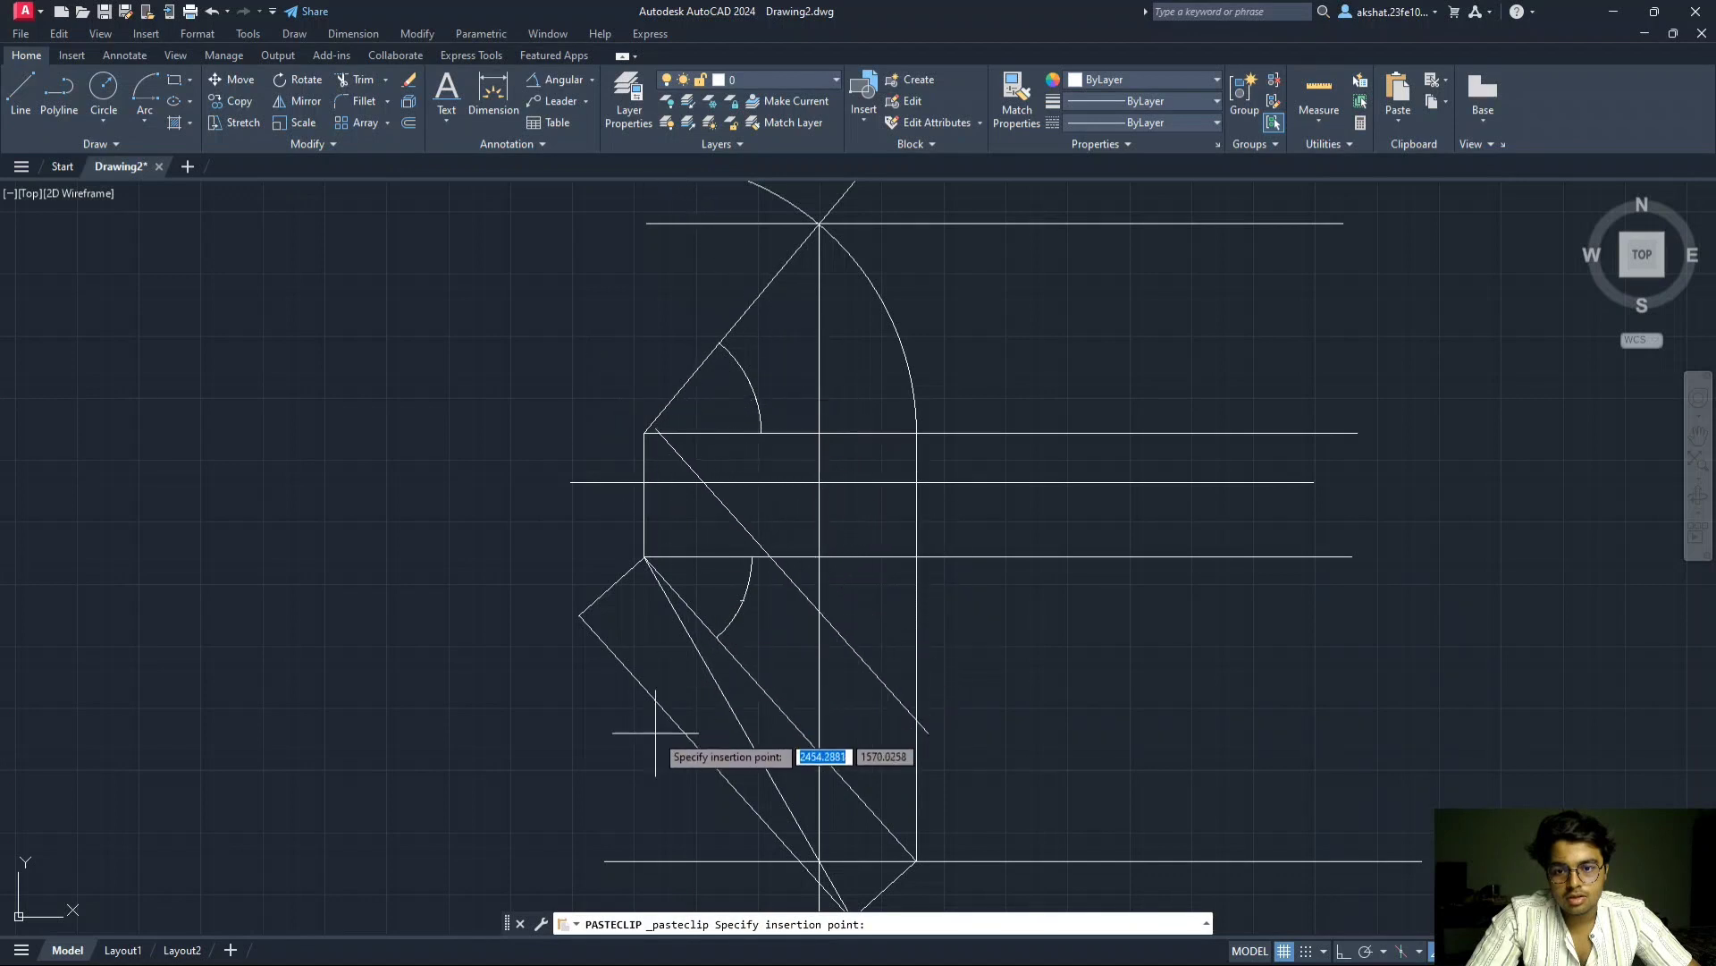
key("Escape")
- Try to draw a line of length 82.30775 from the short vertical line's upper end along the upper horizontal line
scroll(689, 728, "up", 8)
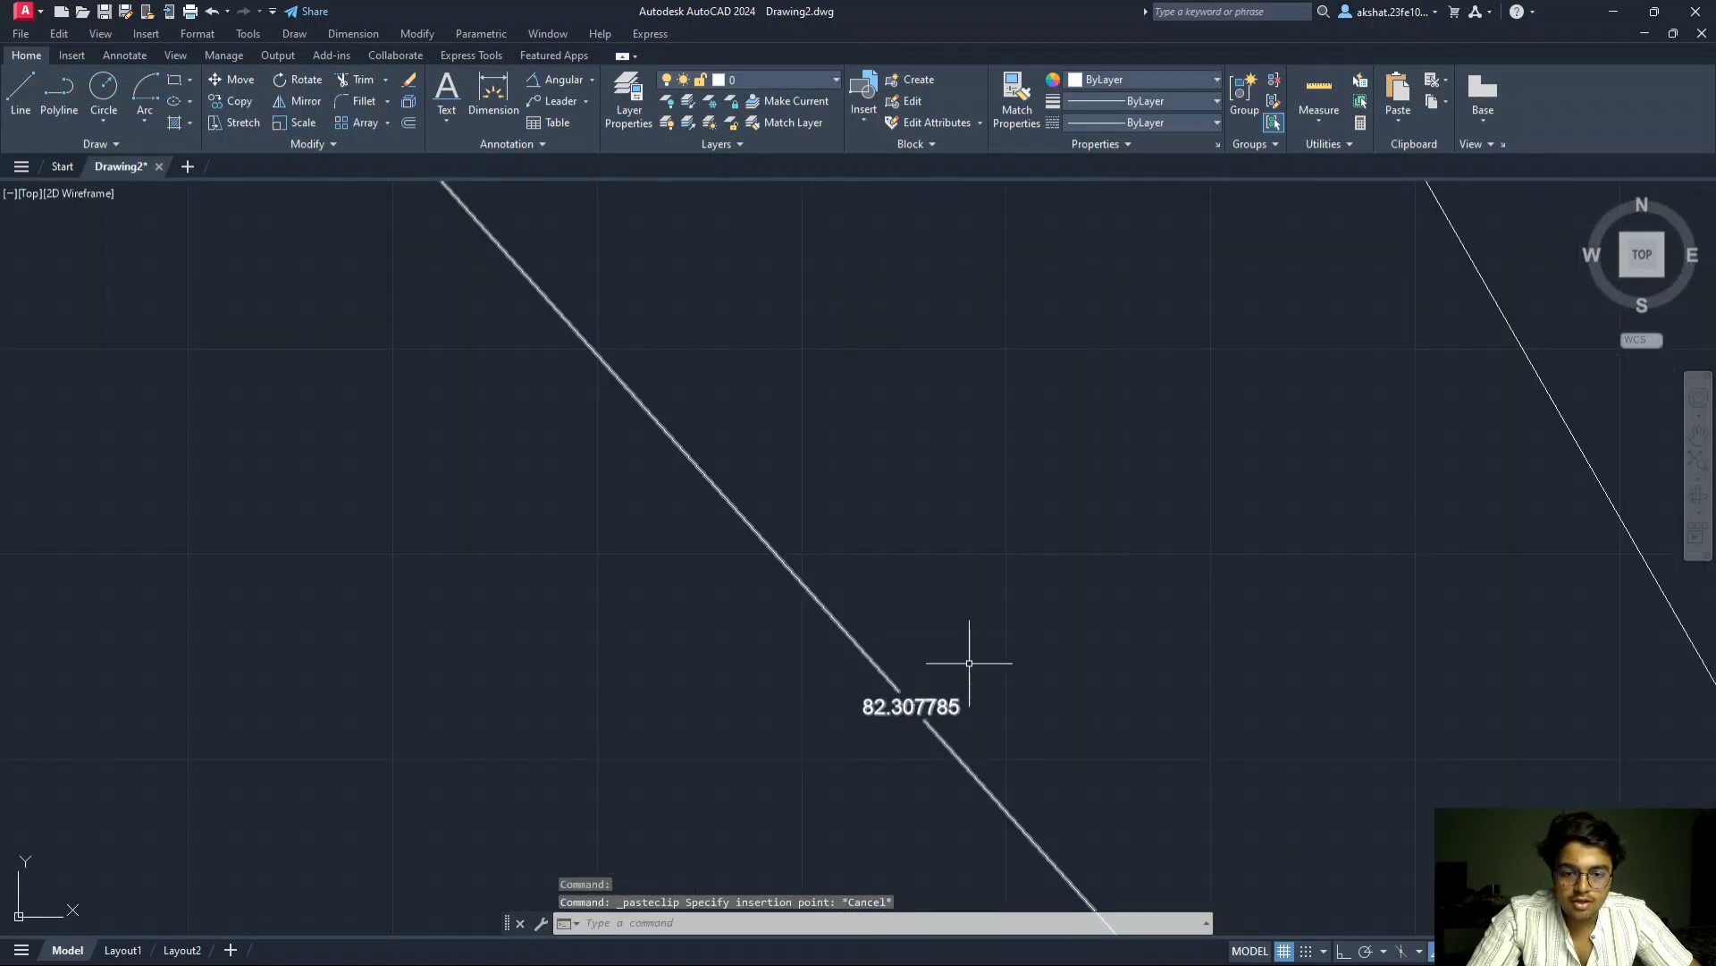
scroll(995, 473, "down", 6)
middle_click_drag(991, 450, 984, 466)
scroll(683, 587, "down", 8)
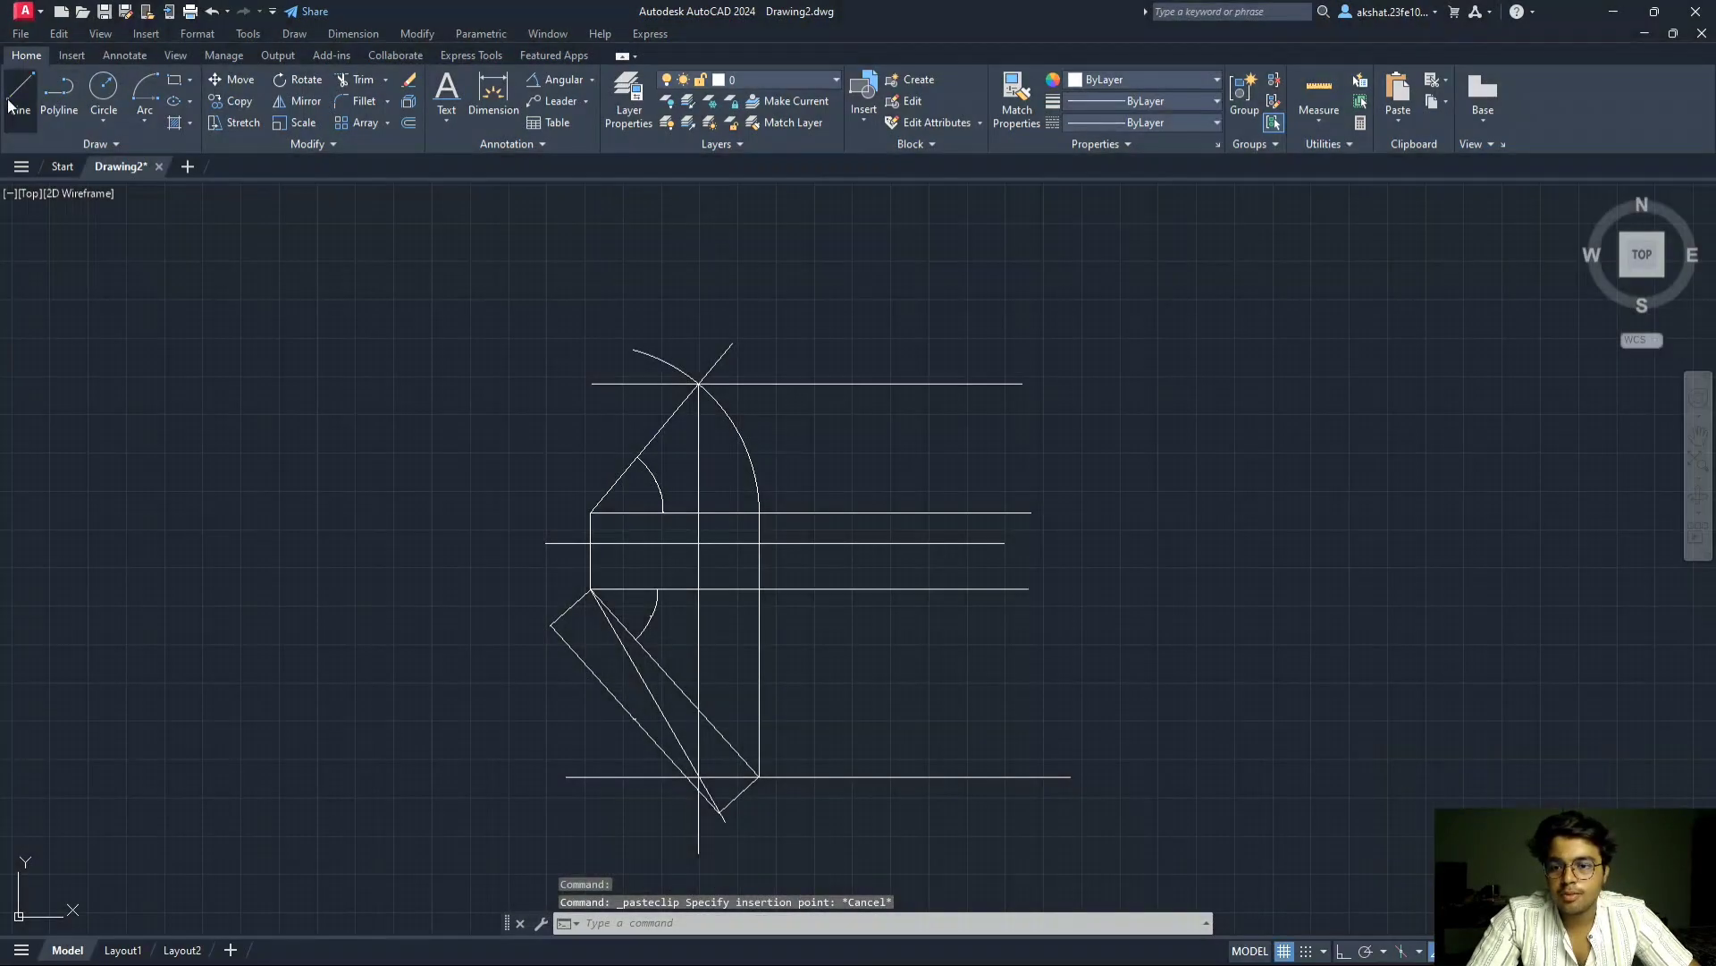
left_click(18, 94)
scroll(502, 438, "up", 5)
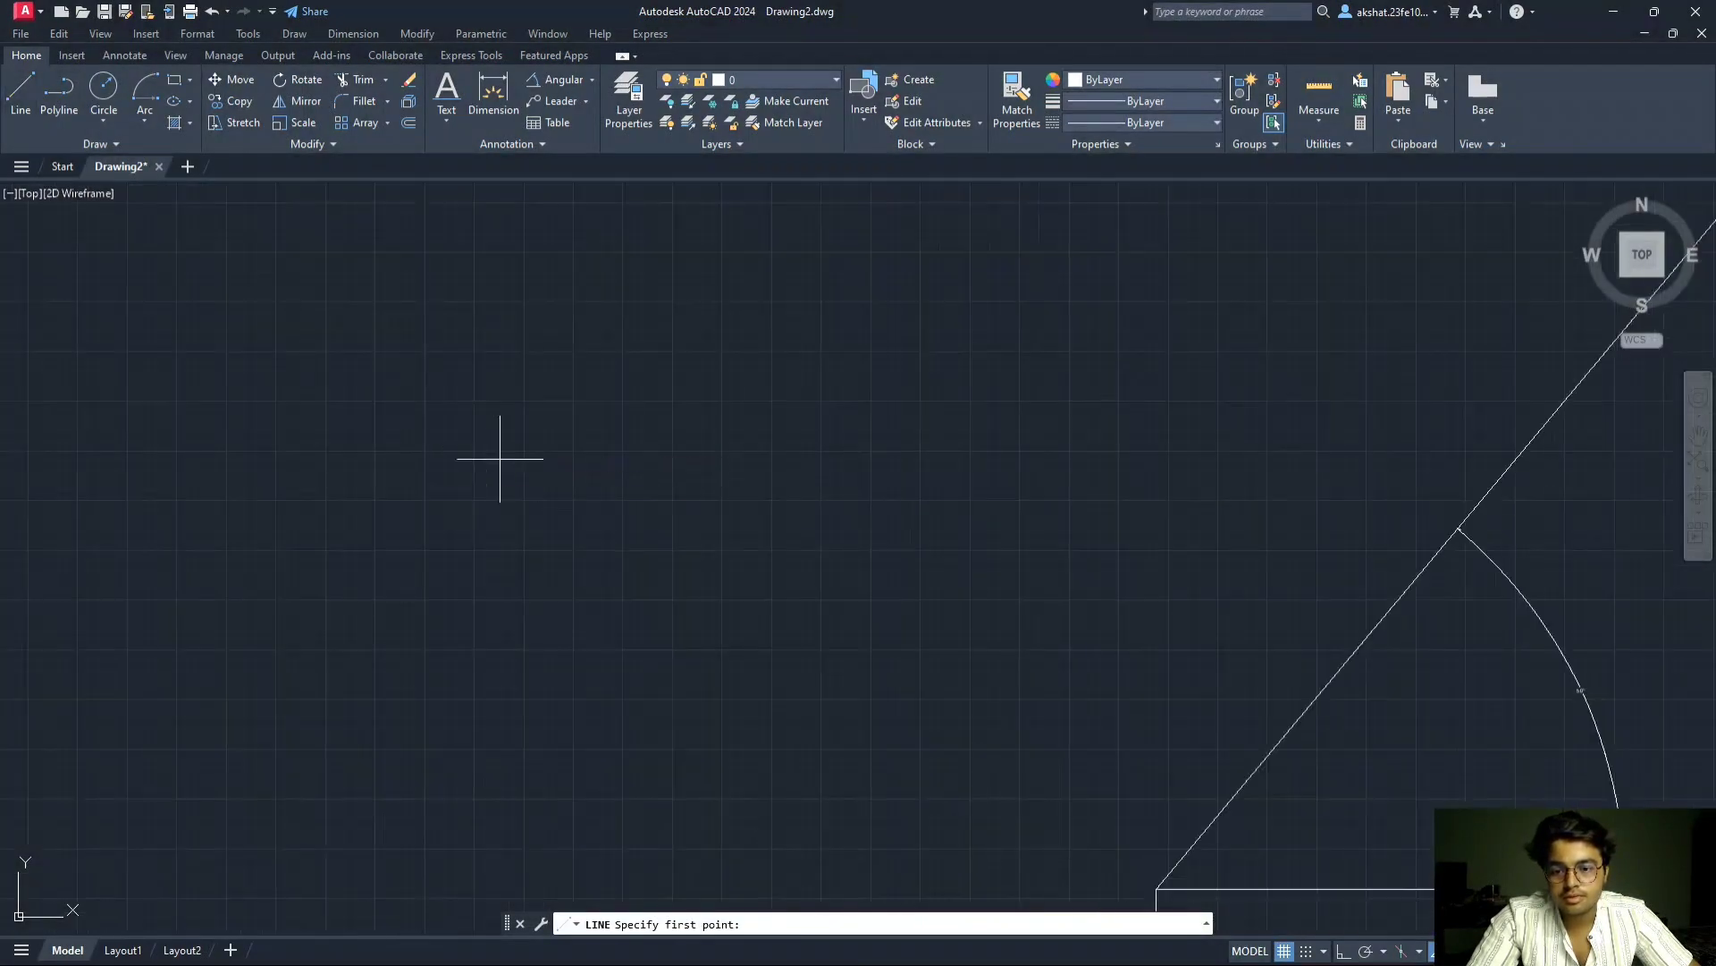
middle_click_drag(501, 424, 514, 479)
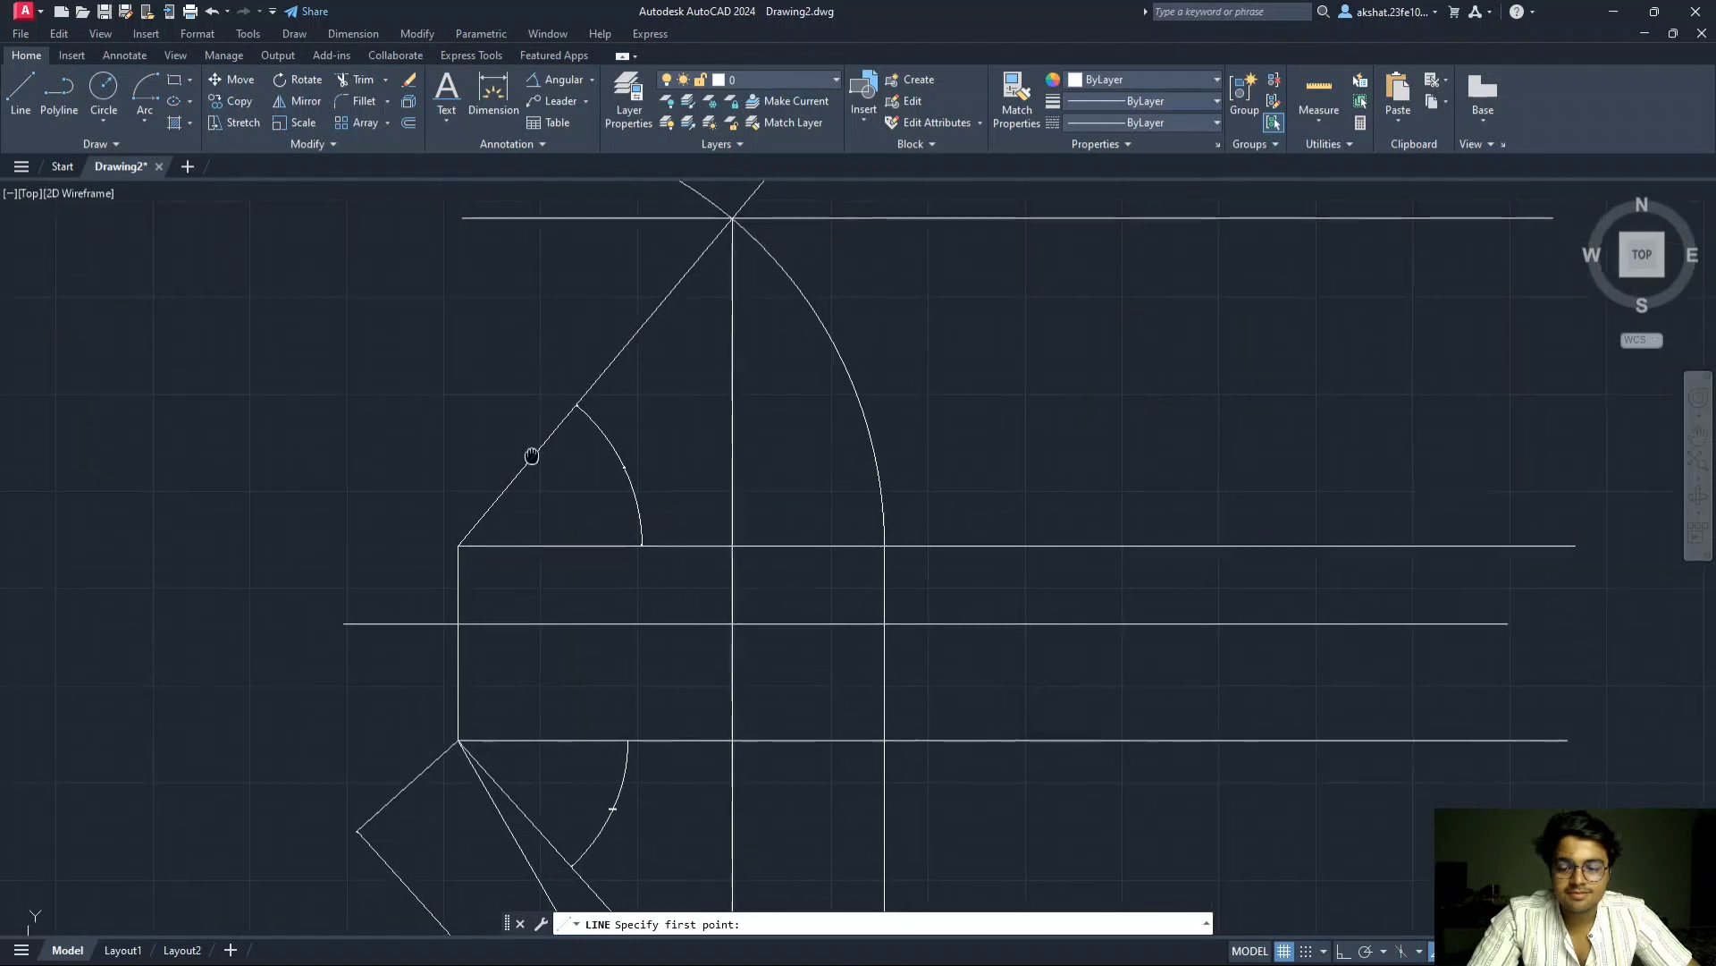
left_click(460, 547)
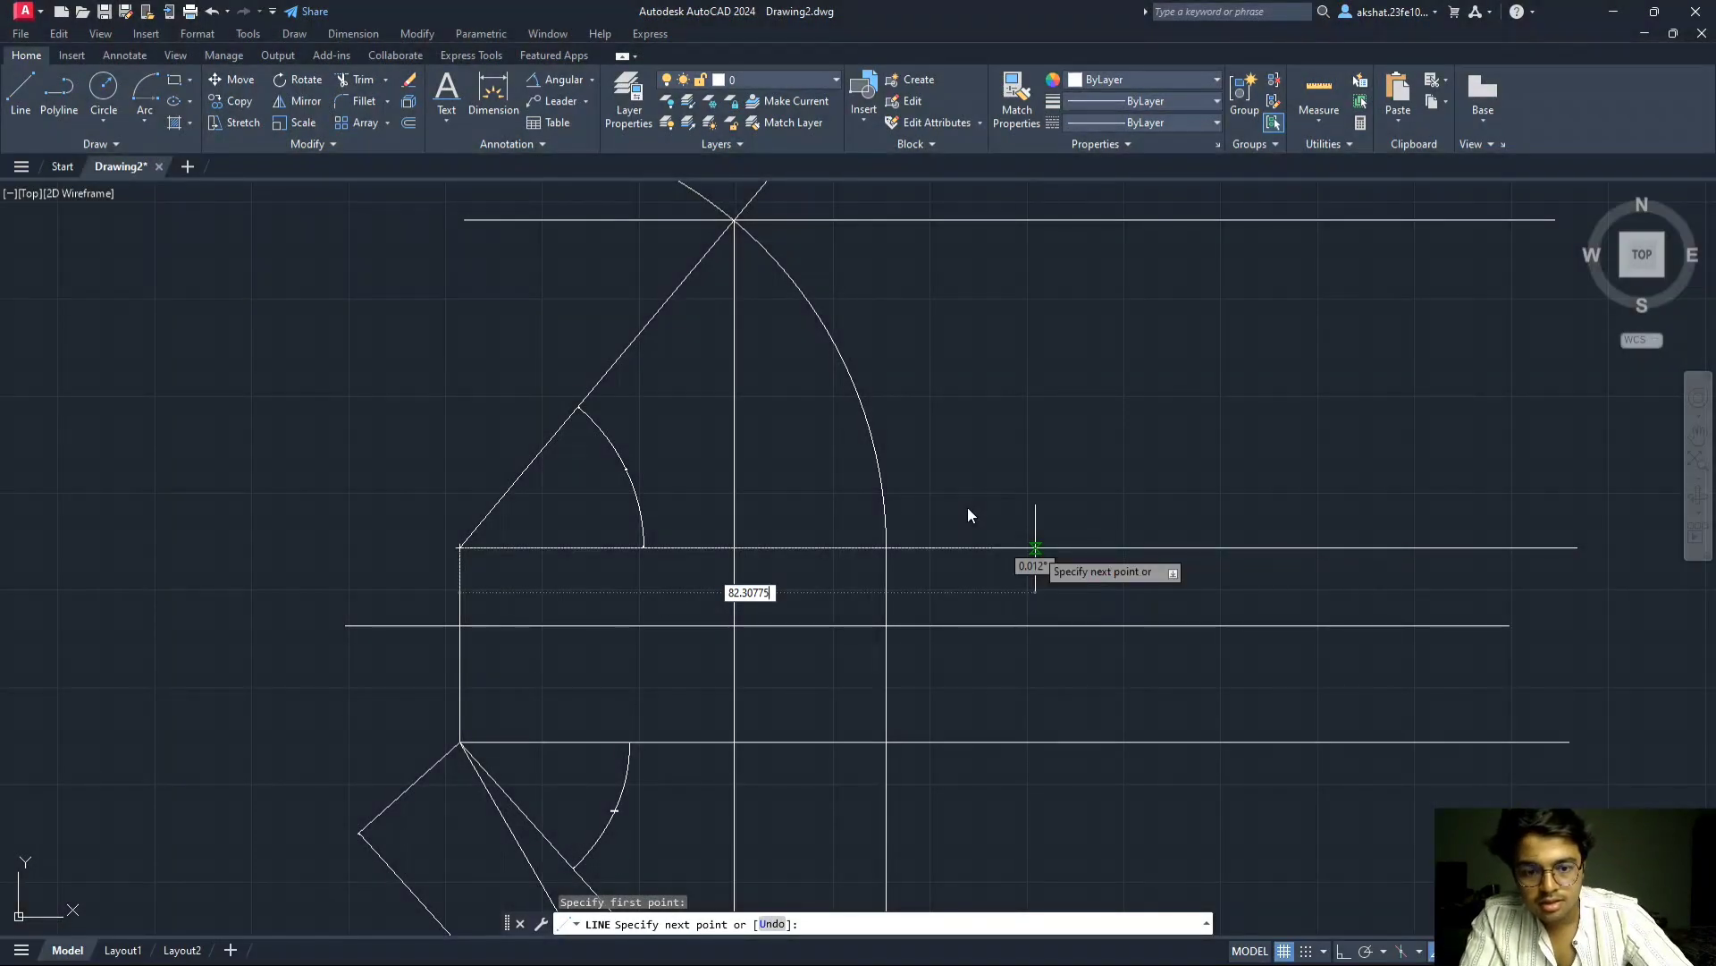
key("Return")
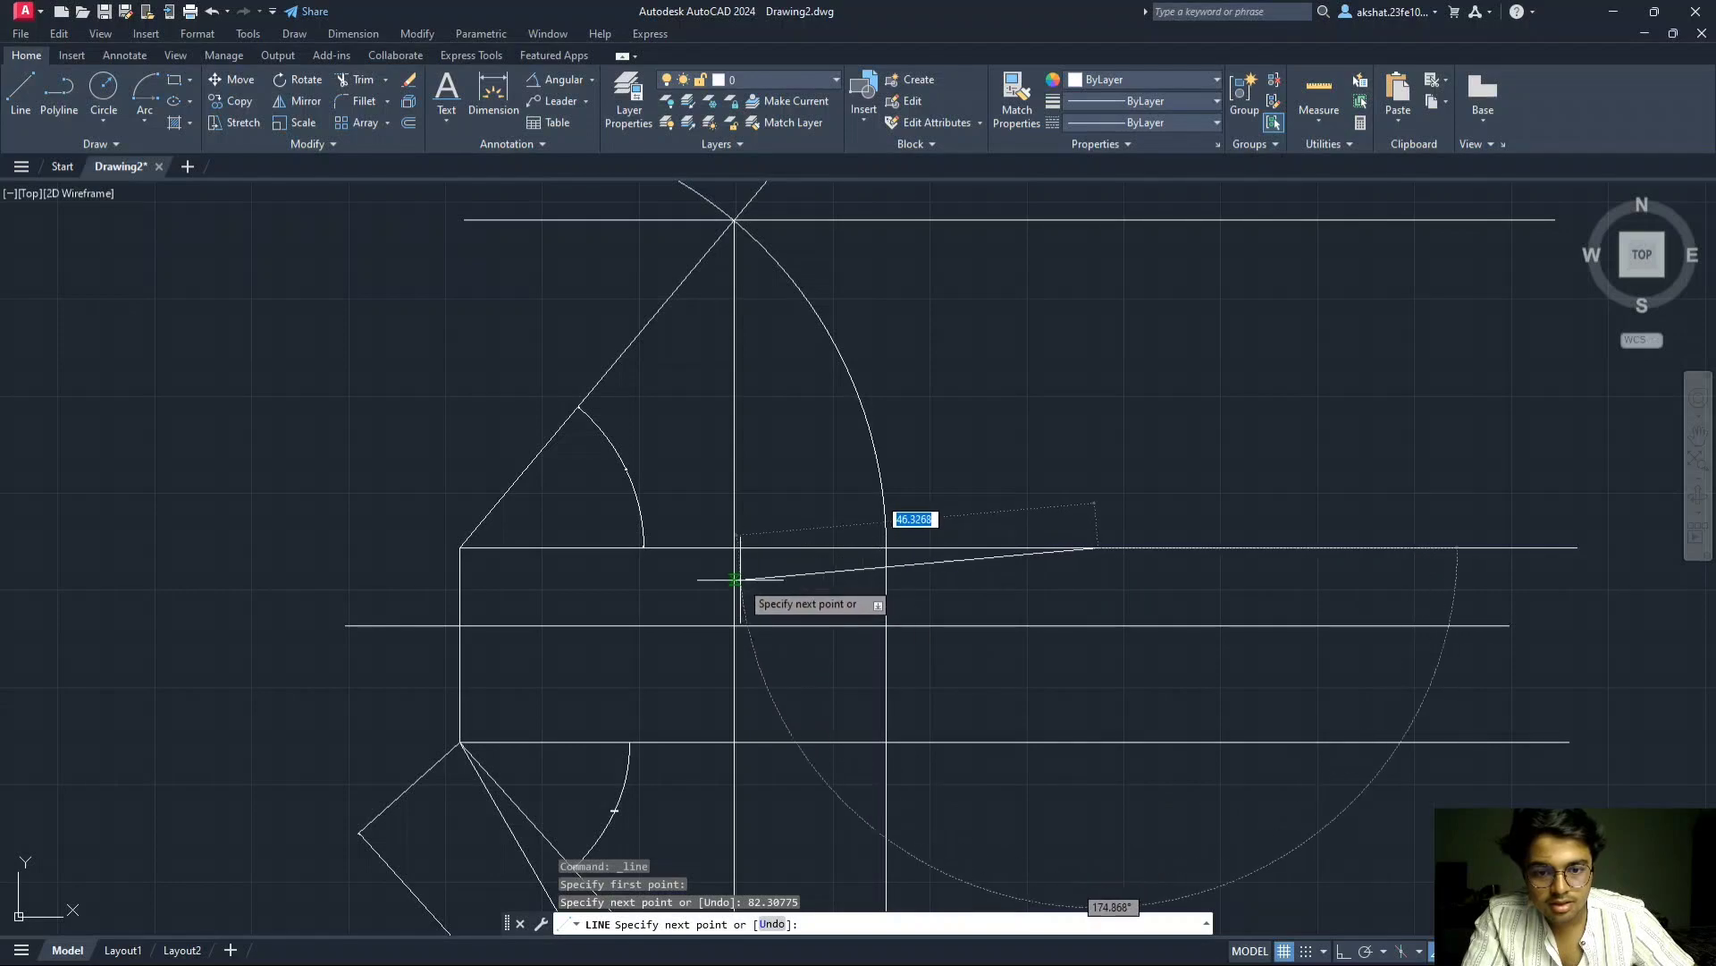
key("Escape")
- Redraw the 82.30775 line from the same endpoint without an orthogonal constraint, and delete the slightly tilted line
type("l")
key("Return")
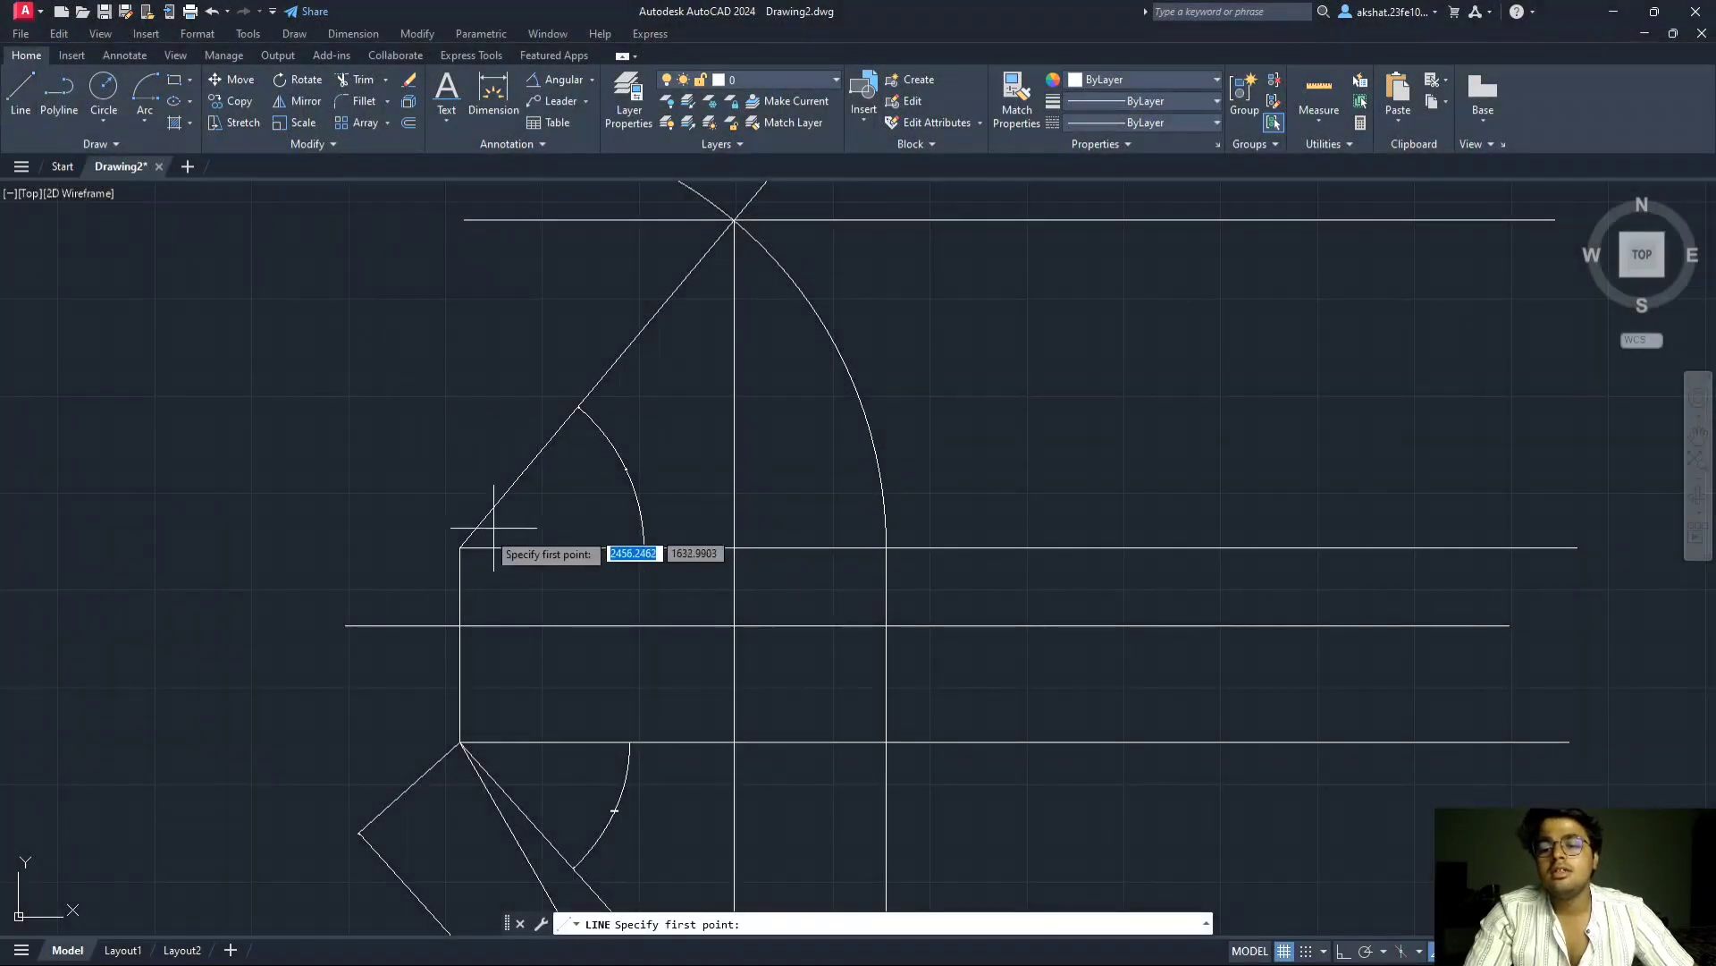
left_click(459, 547)
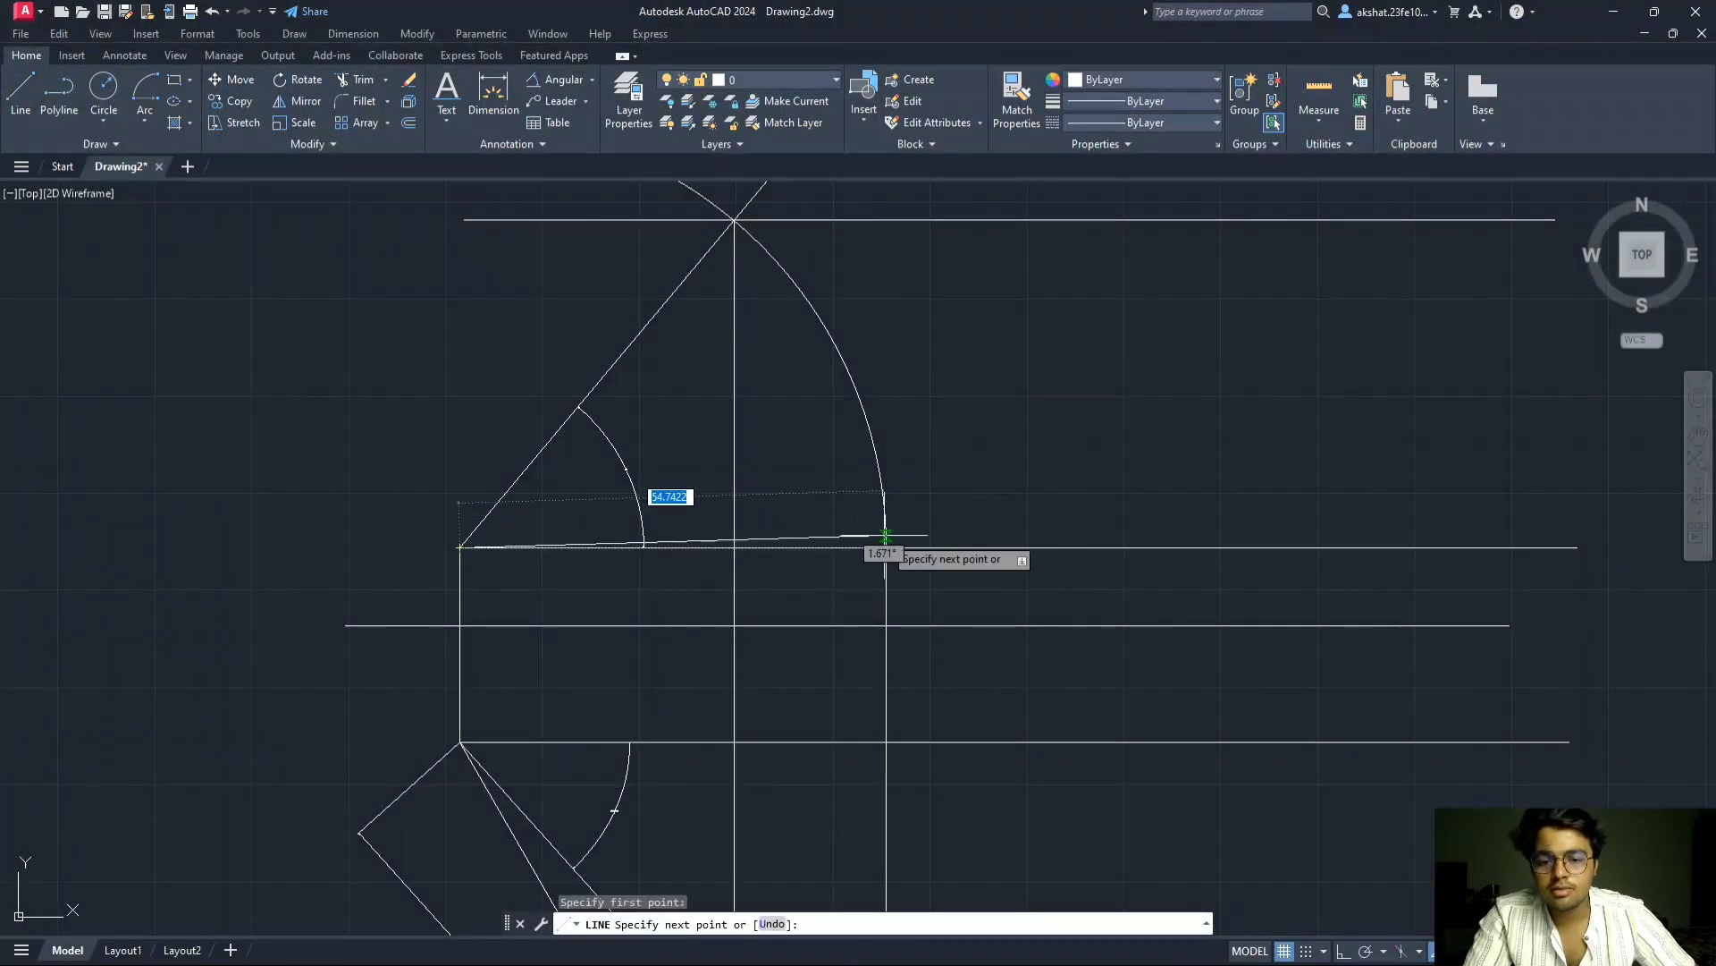
left_click(960, 548)
key("Escape")
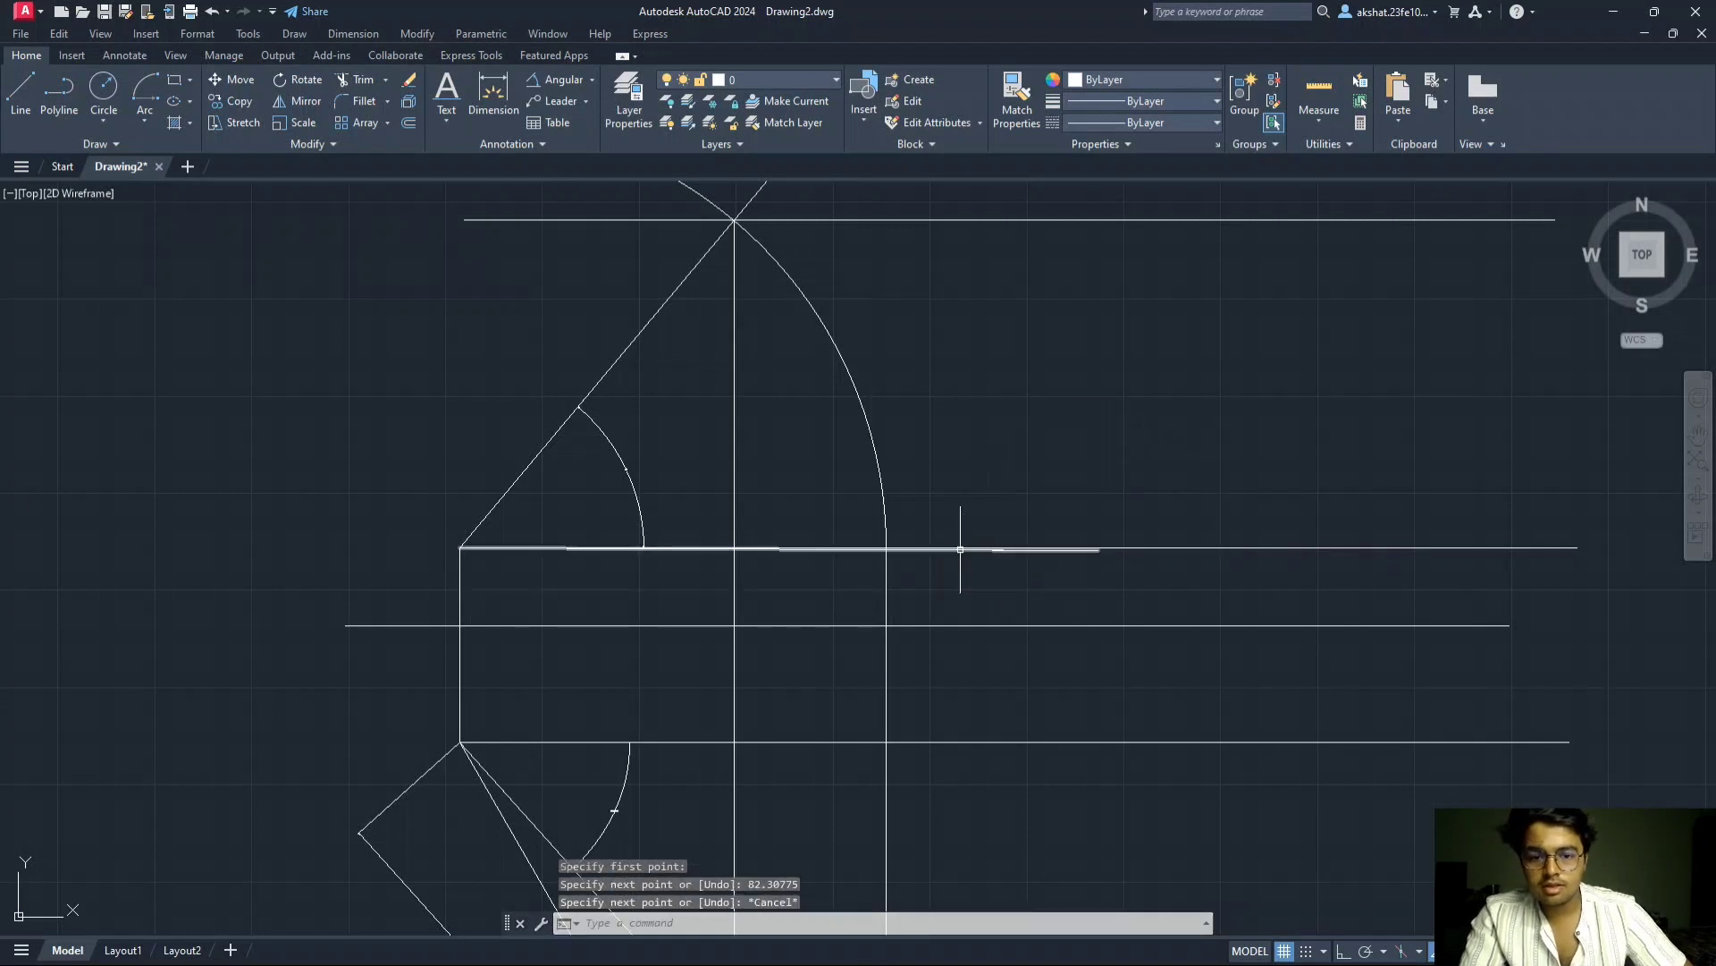
left_click(1067, 550)
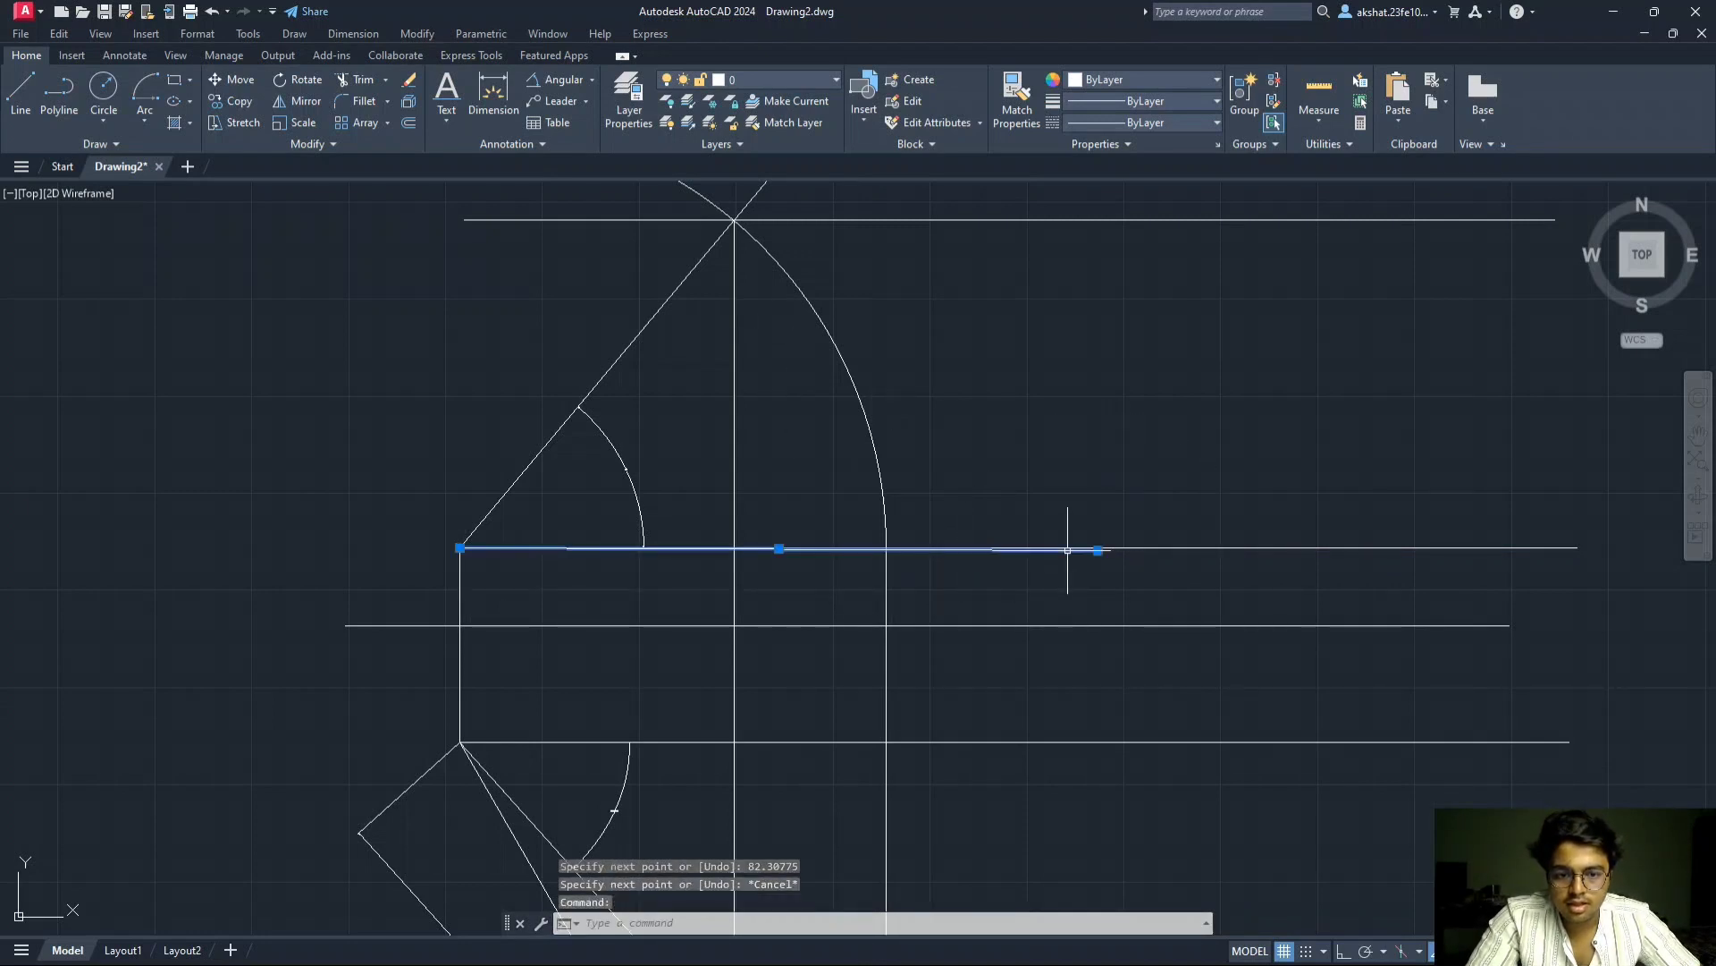
key("Delete")
- With Ortho on, draw an 82.30775 long horizontal line from the short vertical line's upper end along the upper horizontal line
left_click(20, 89)
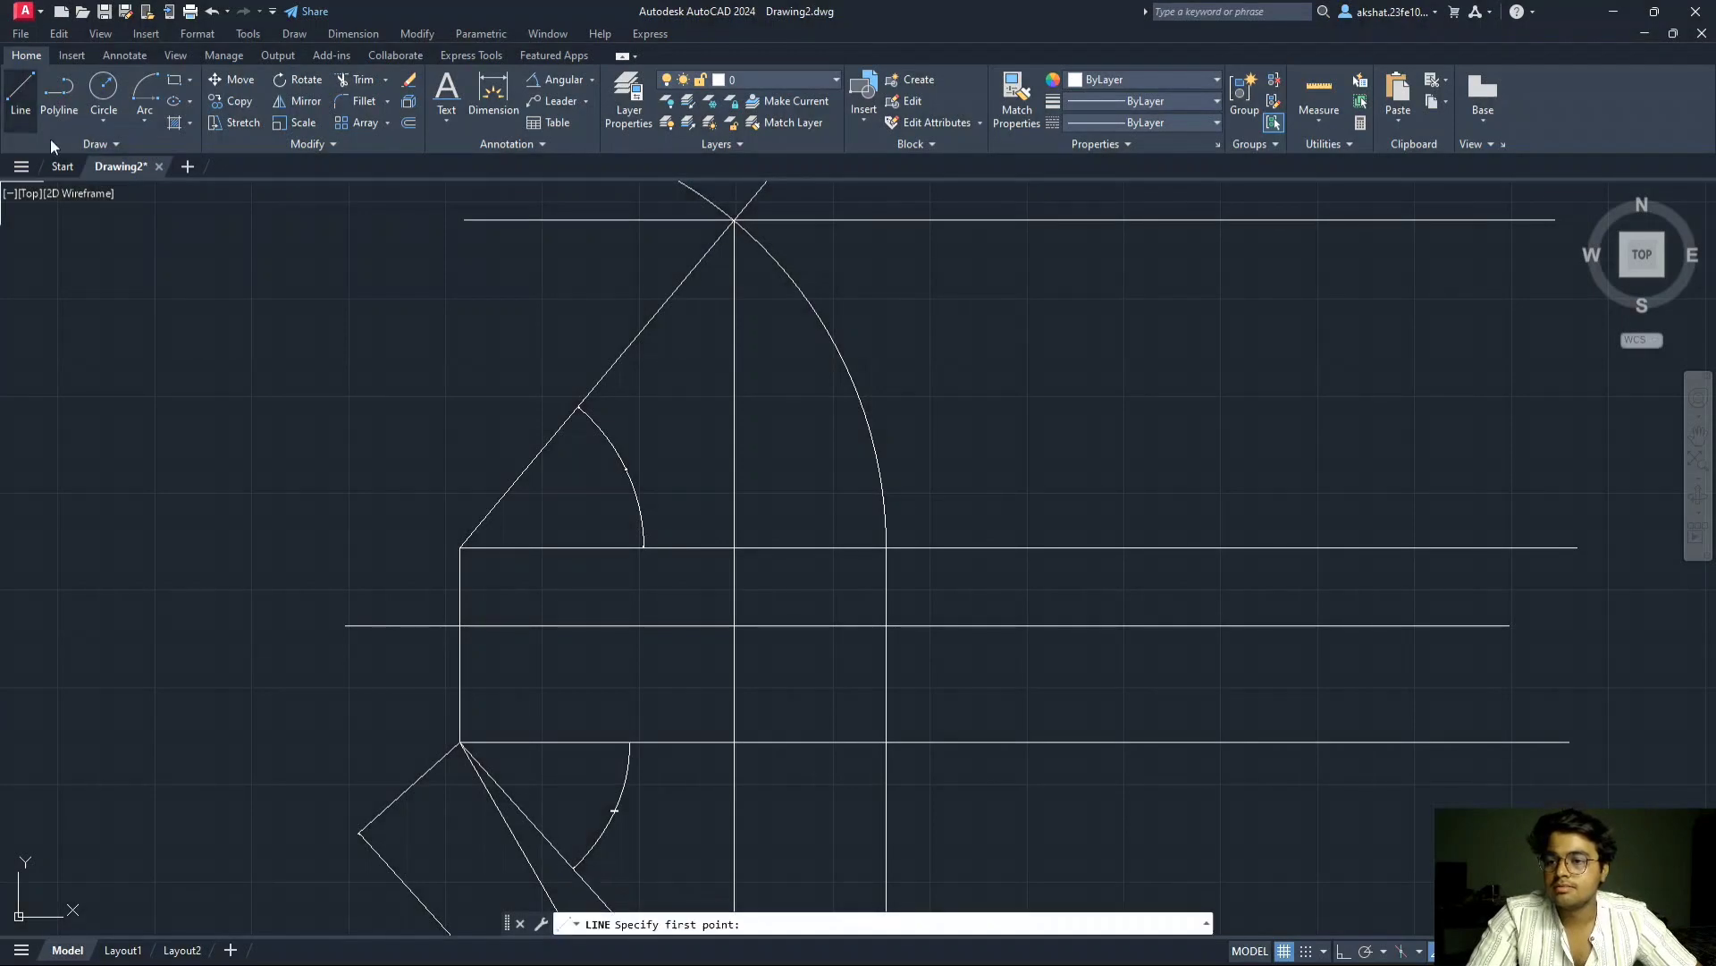
left_click(460, 548)
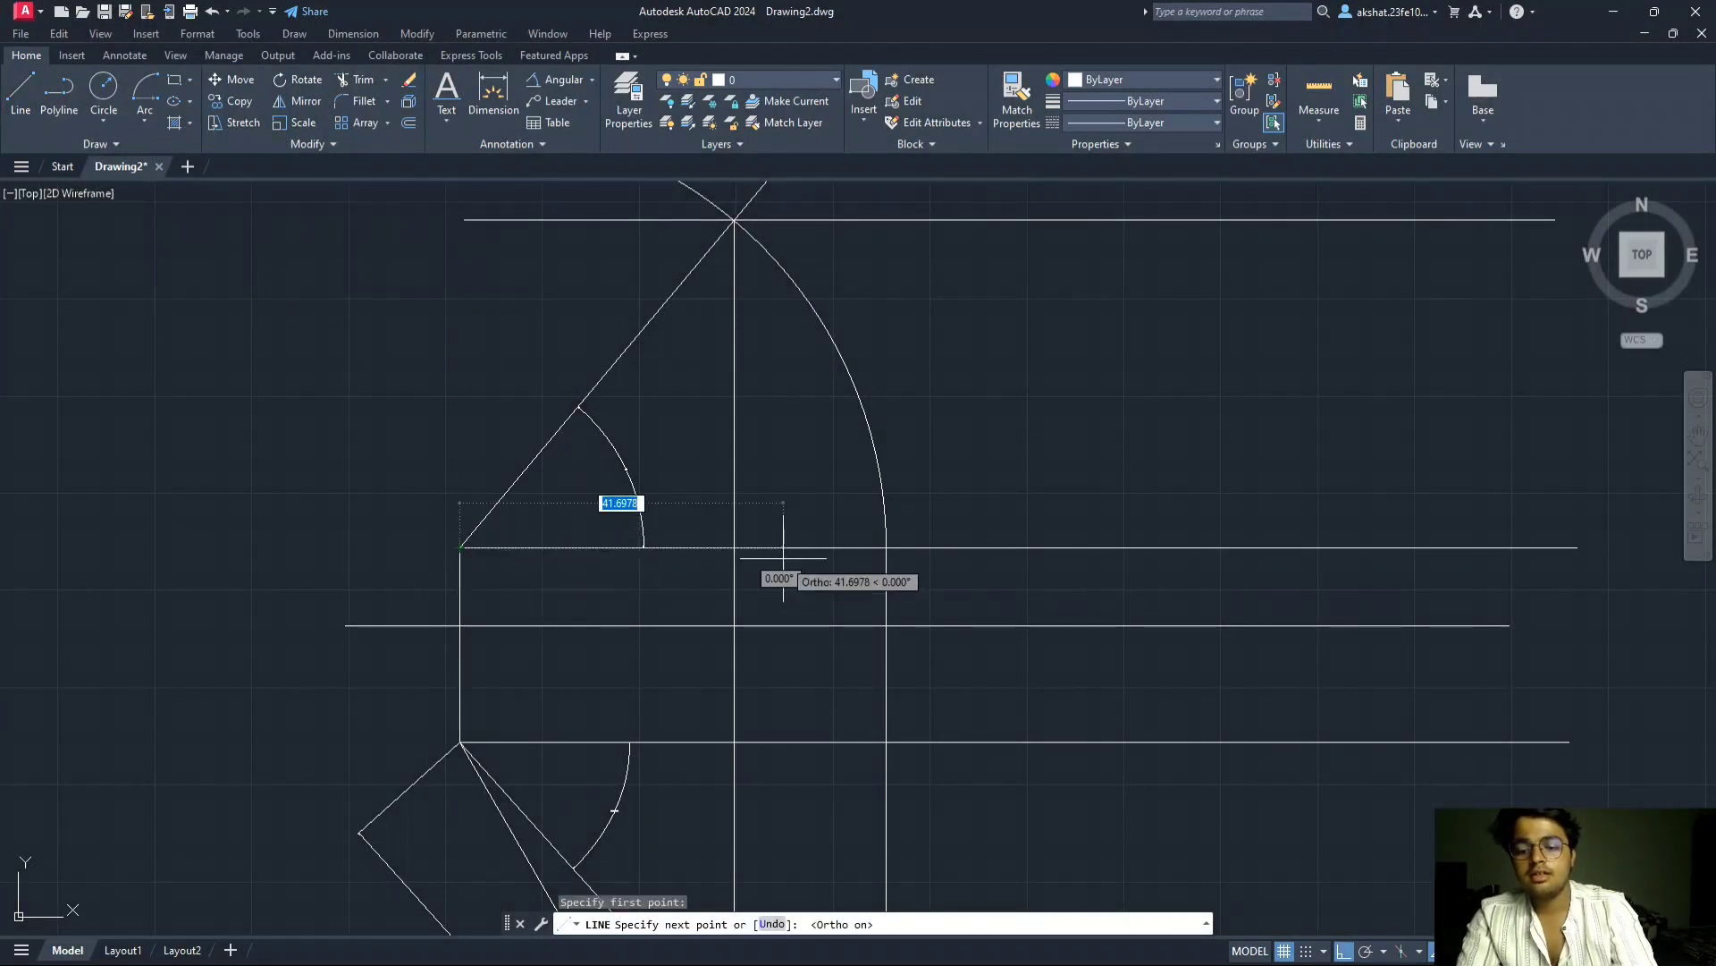
type("82.3")
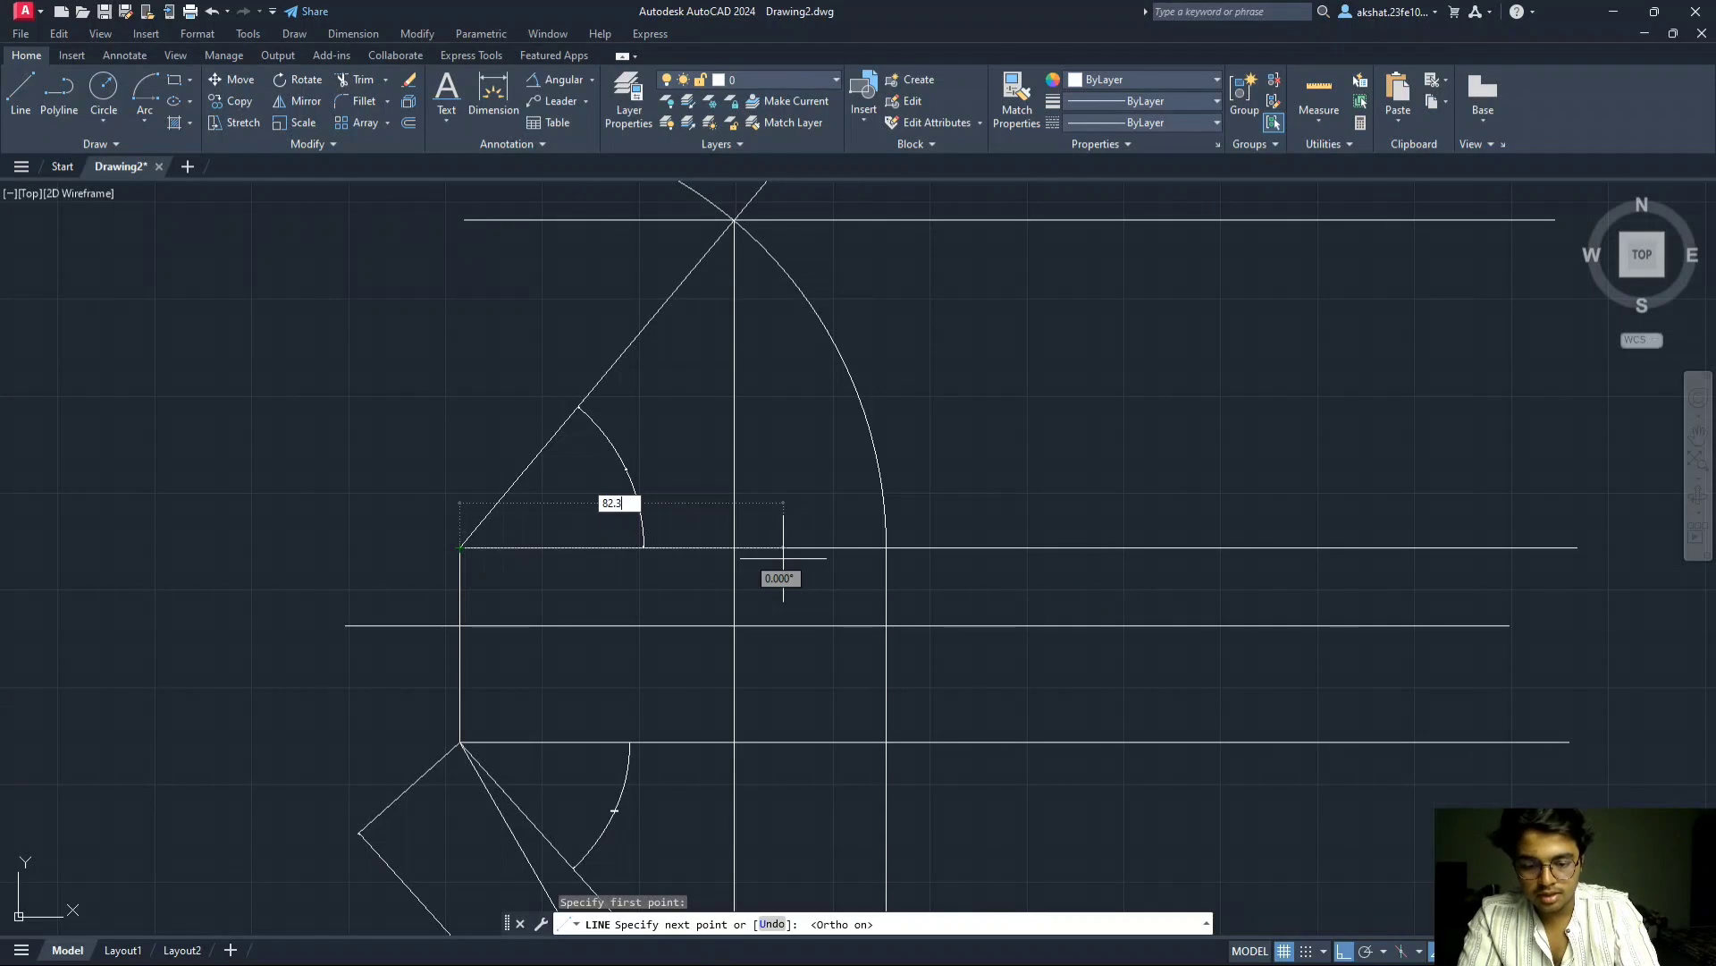
type("06")
key("BackSpace")
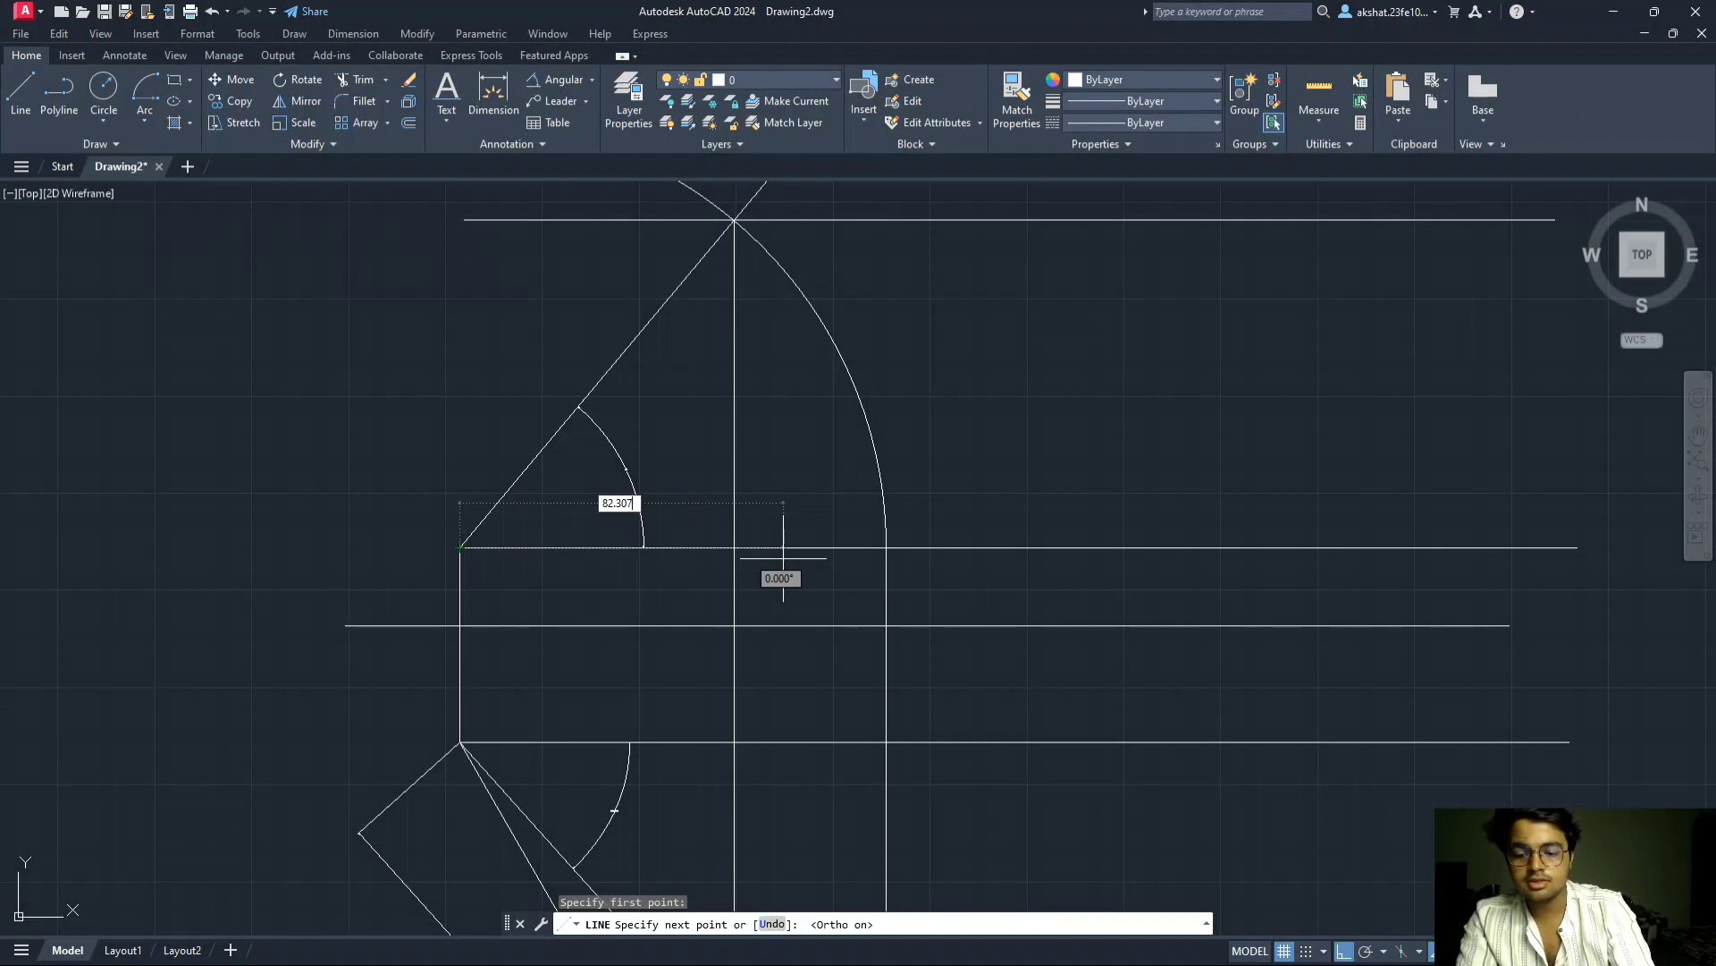
type("775")
key("Return")
key("Escape")
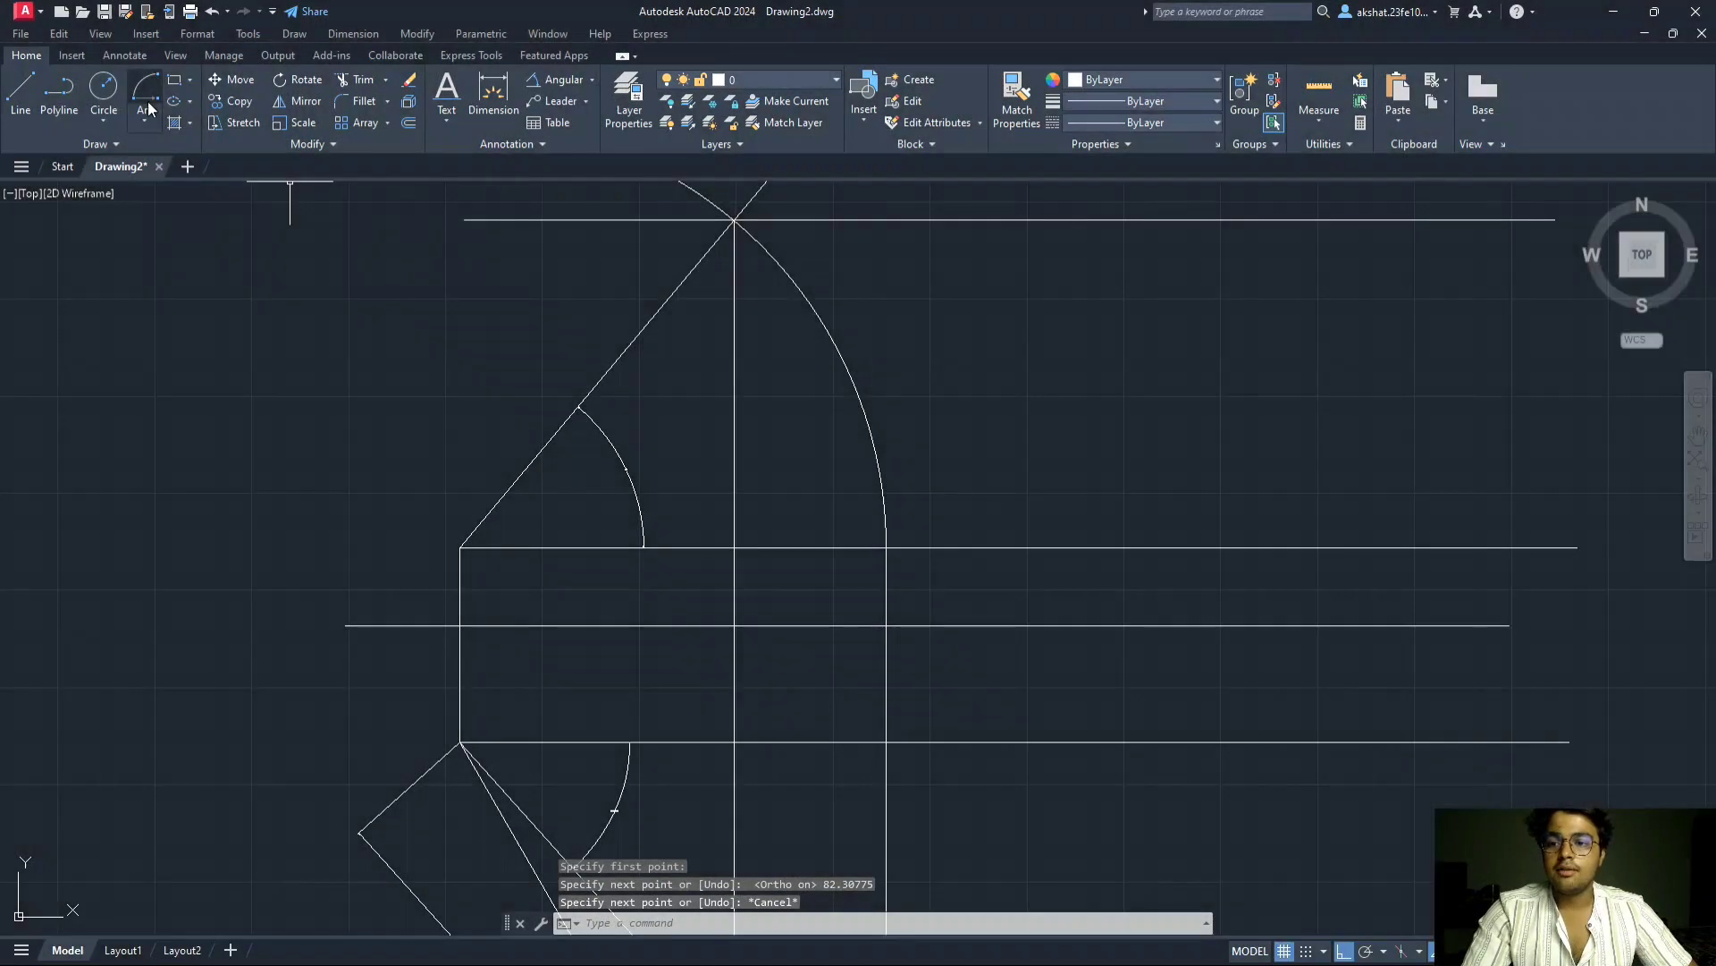
- Draw an arc centred on the short vertical line's upper end, from the 82.30775 line's free end up past the topmost horizontal line
left_click(144, 90)
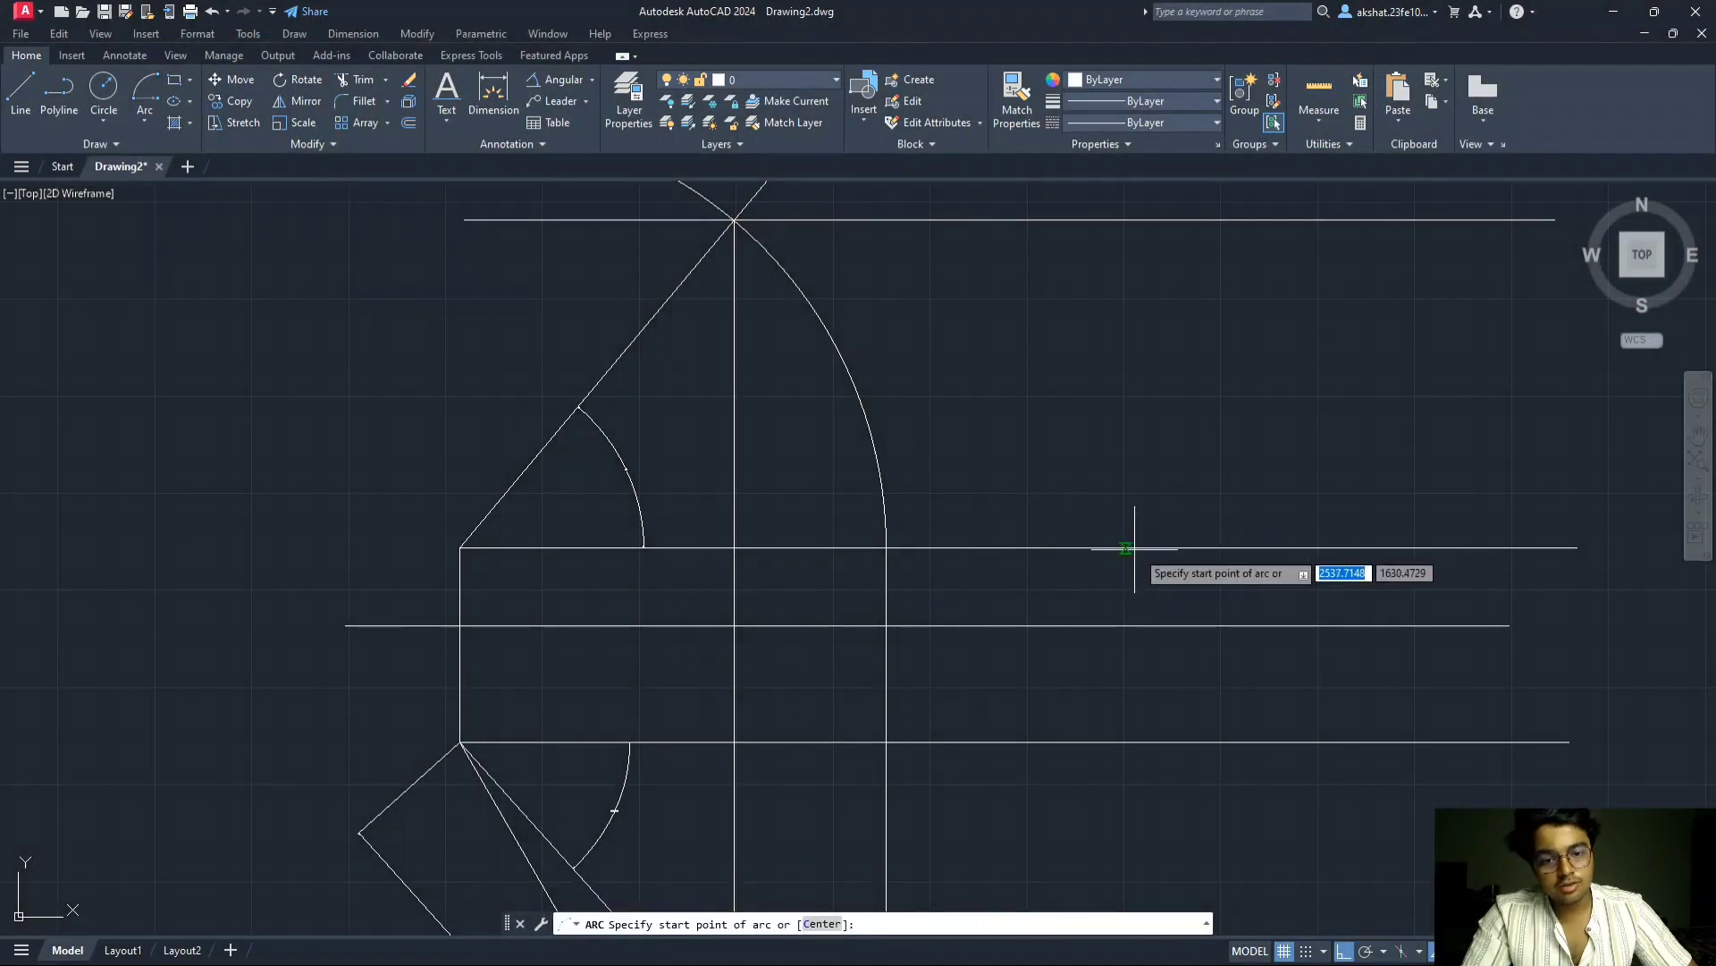
left_click(1099, 547)
type("c")
key("Return")
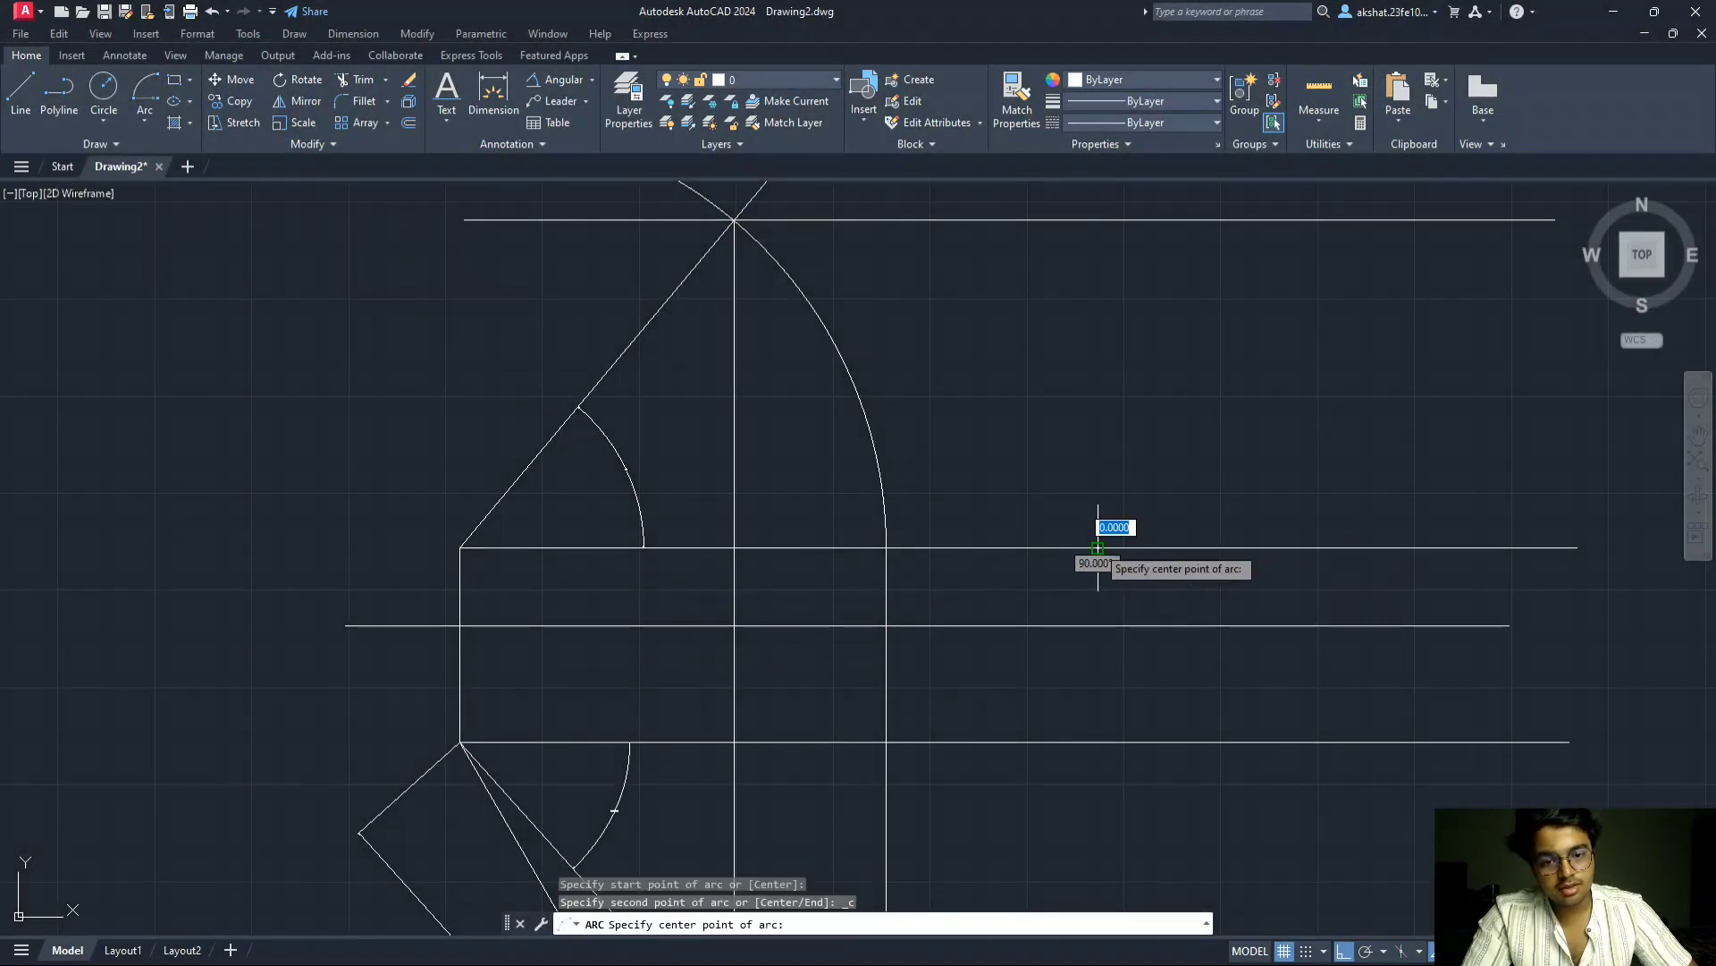
left_click(461, 548)
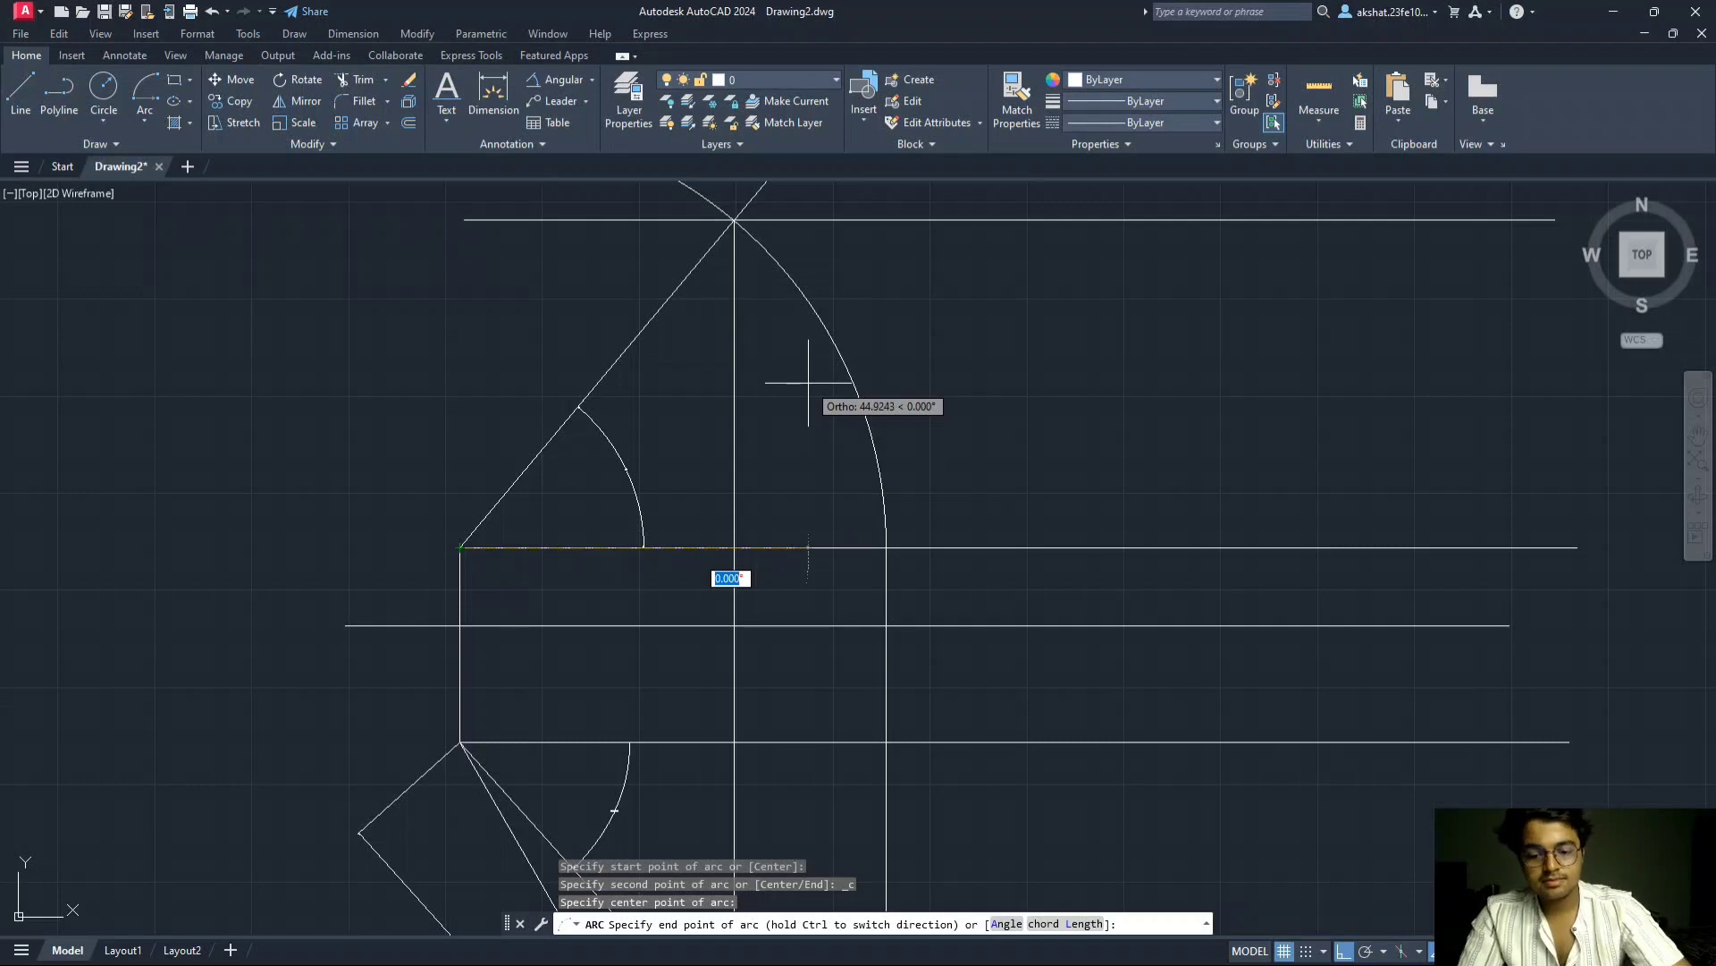
left_click(804, 299)
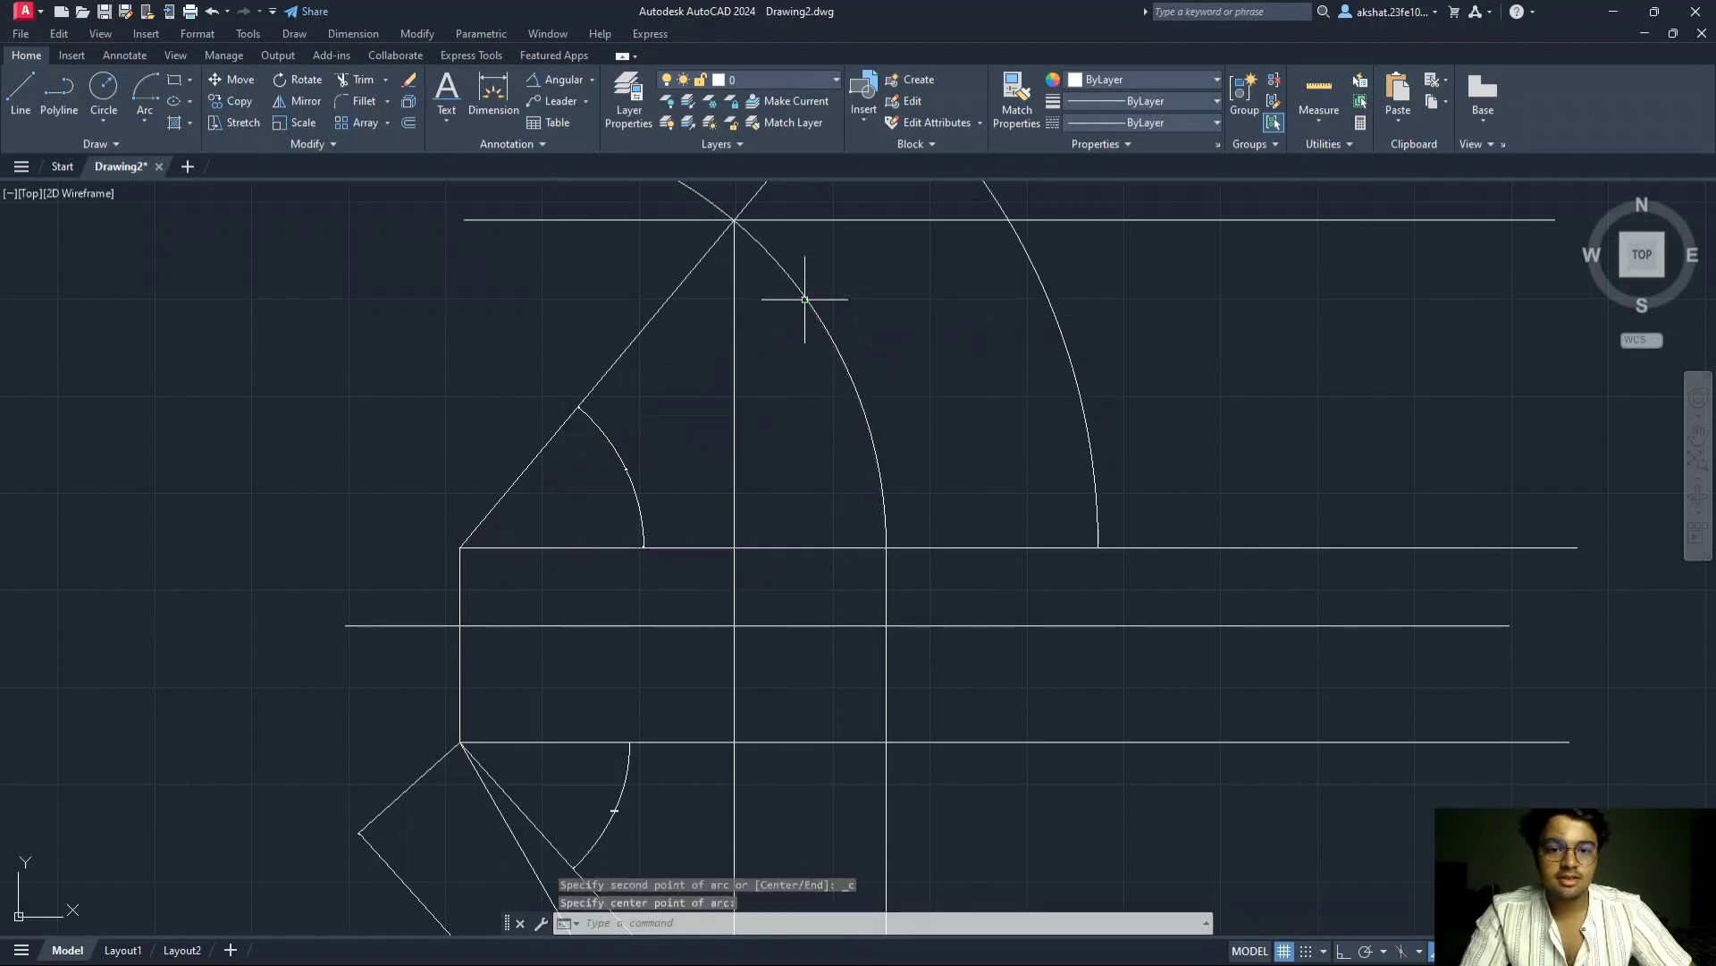
- Draw a line from the short vertical line's upper end to the intersection of the new arc and the topmost horizontal line
type("l")
key("Return")
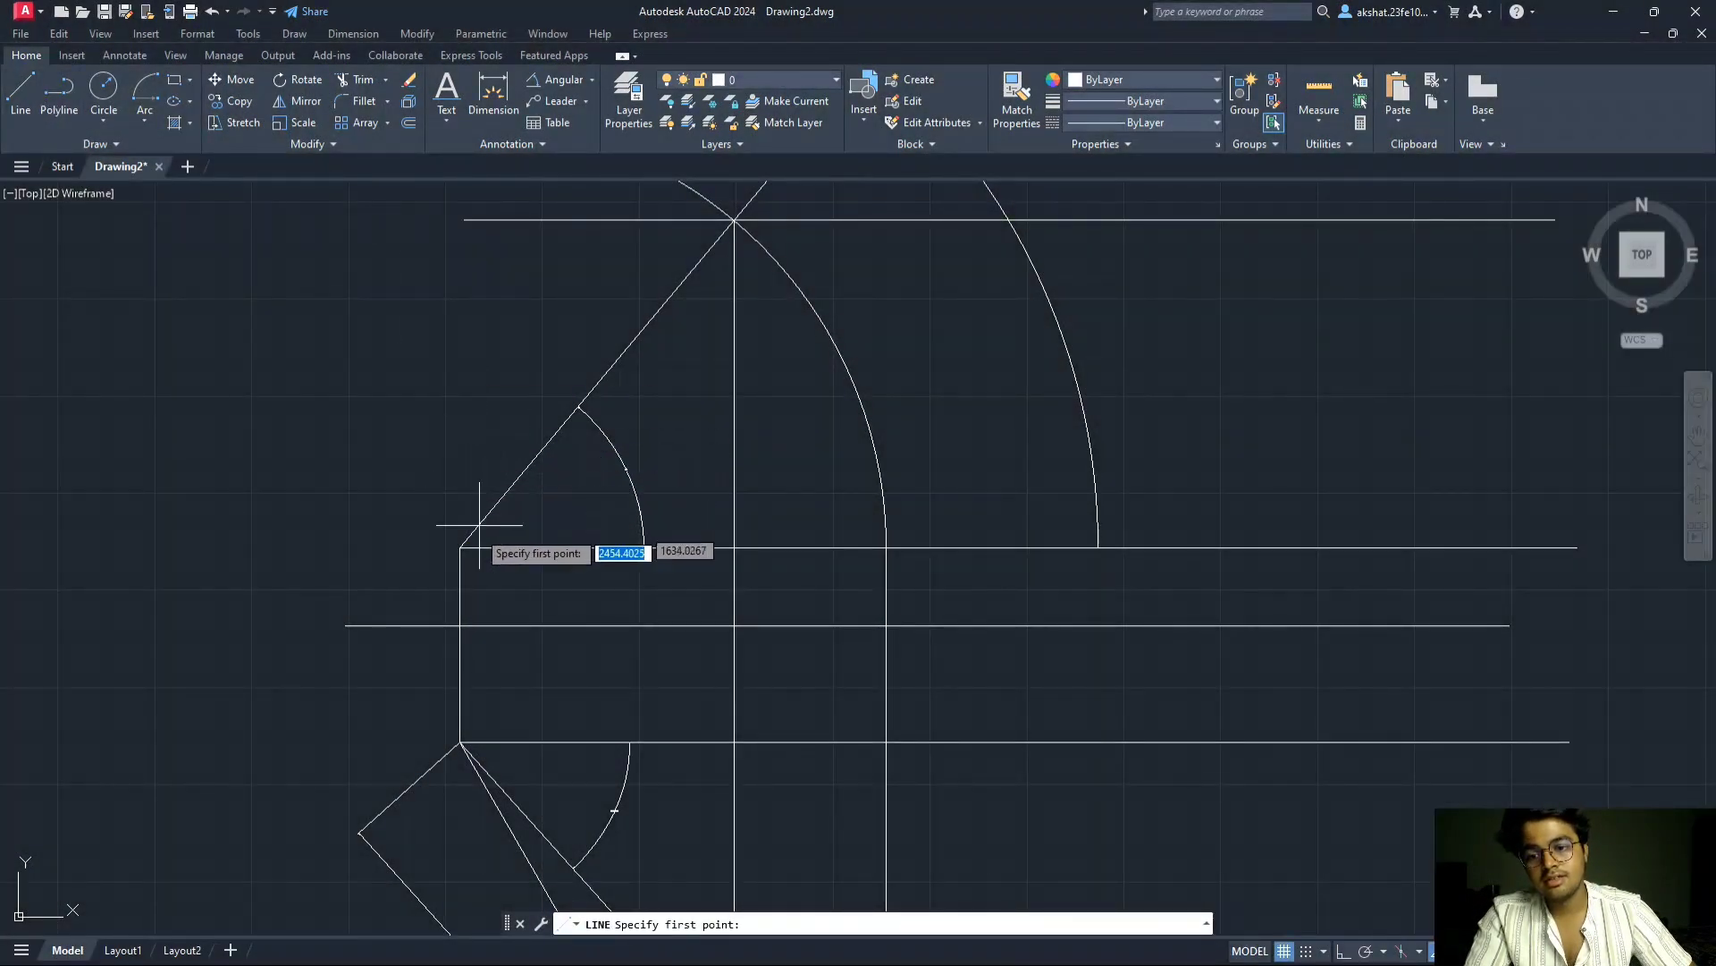
left_click(461, 548)
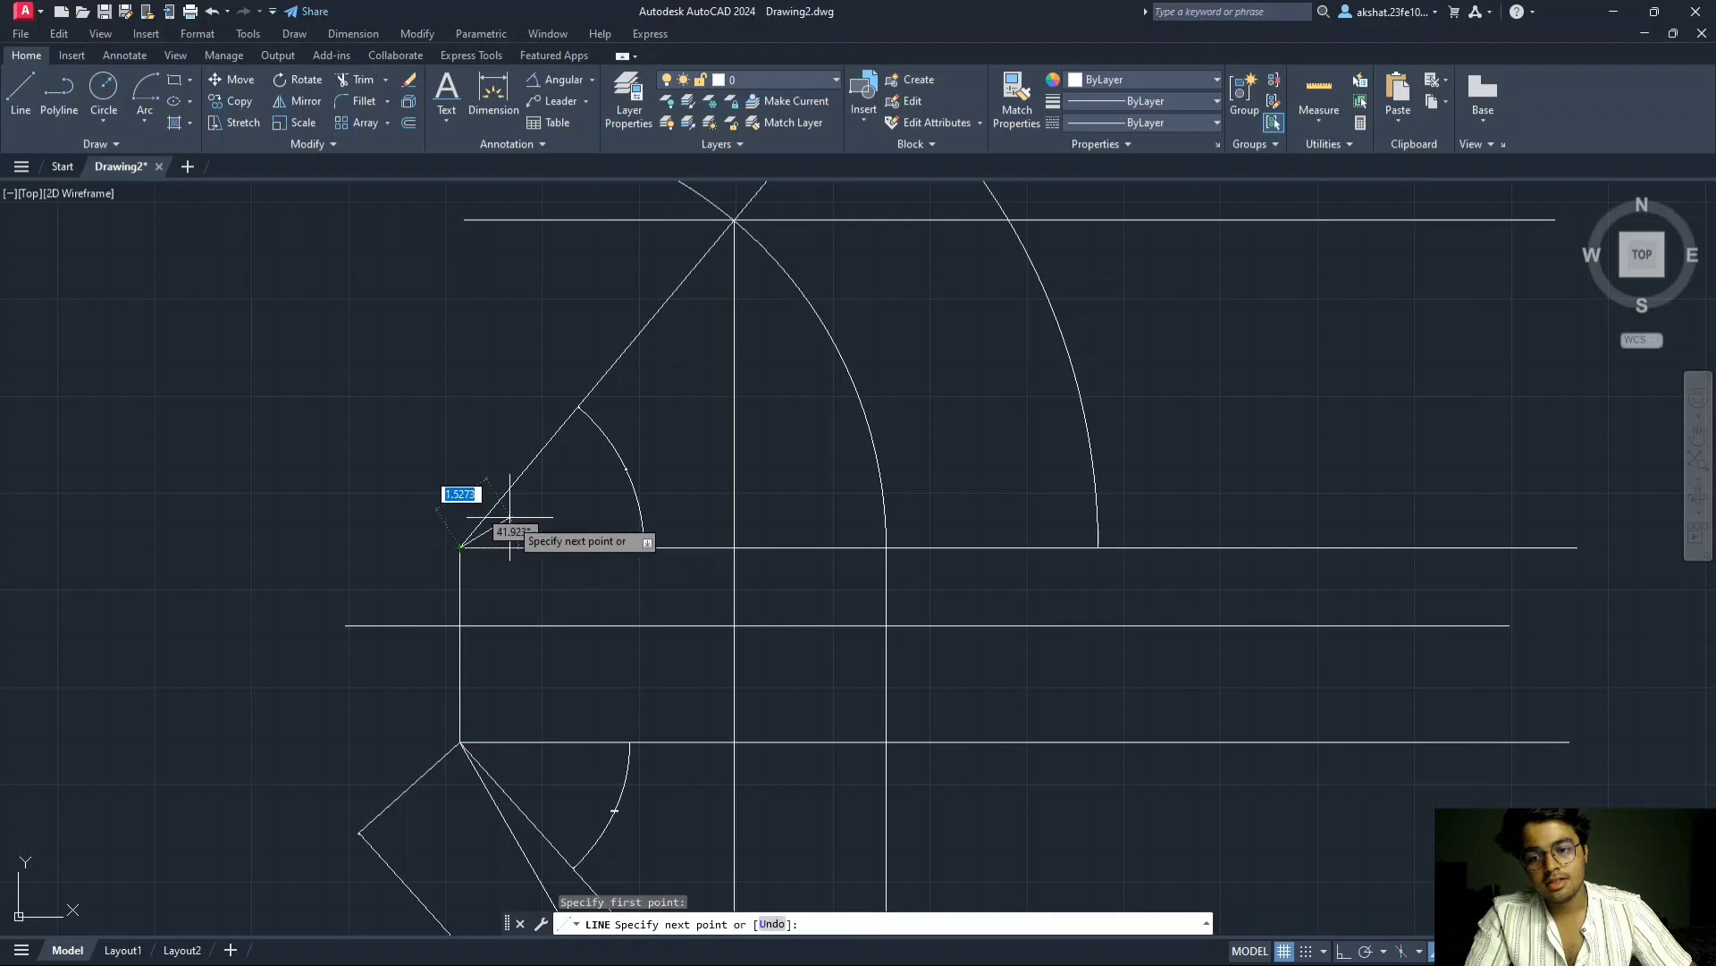
left_click(1008, 219)
key("Escape")
scroll(1011, 237, "up", 4)
scroll(999, 252, "down", 4)
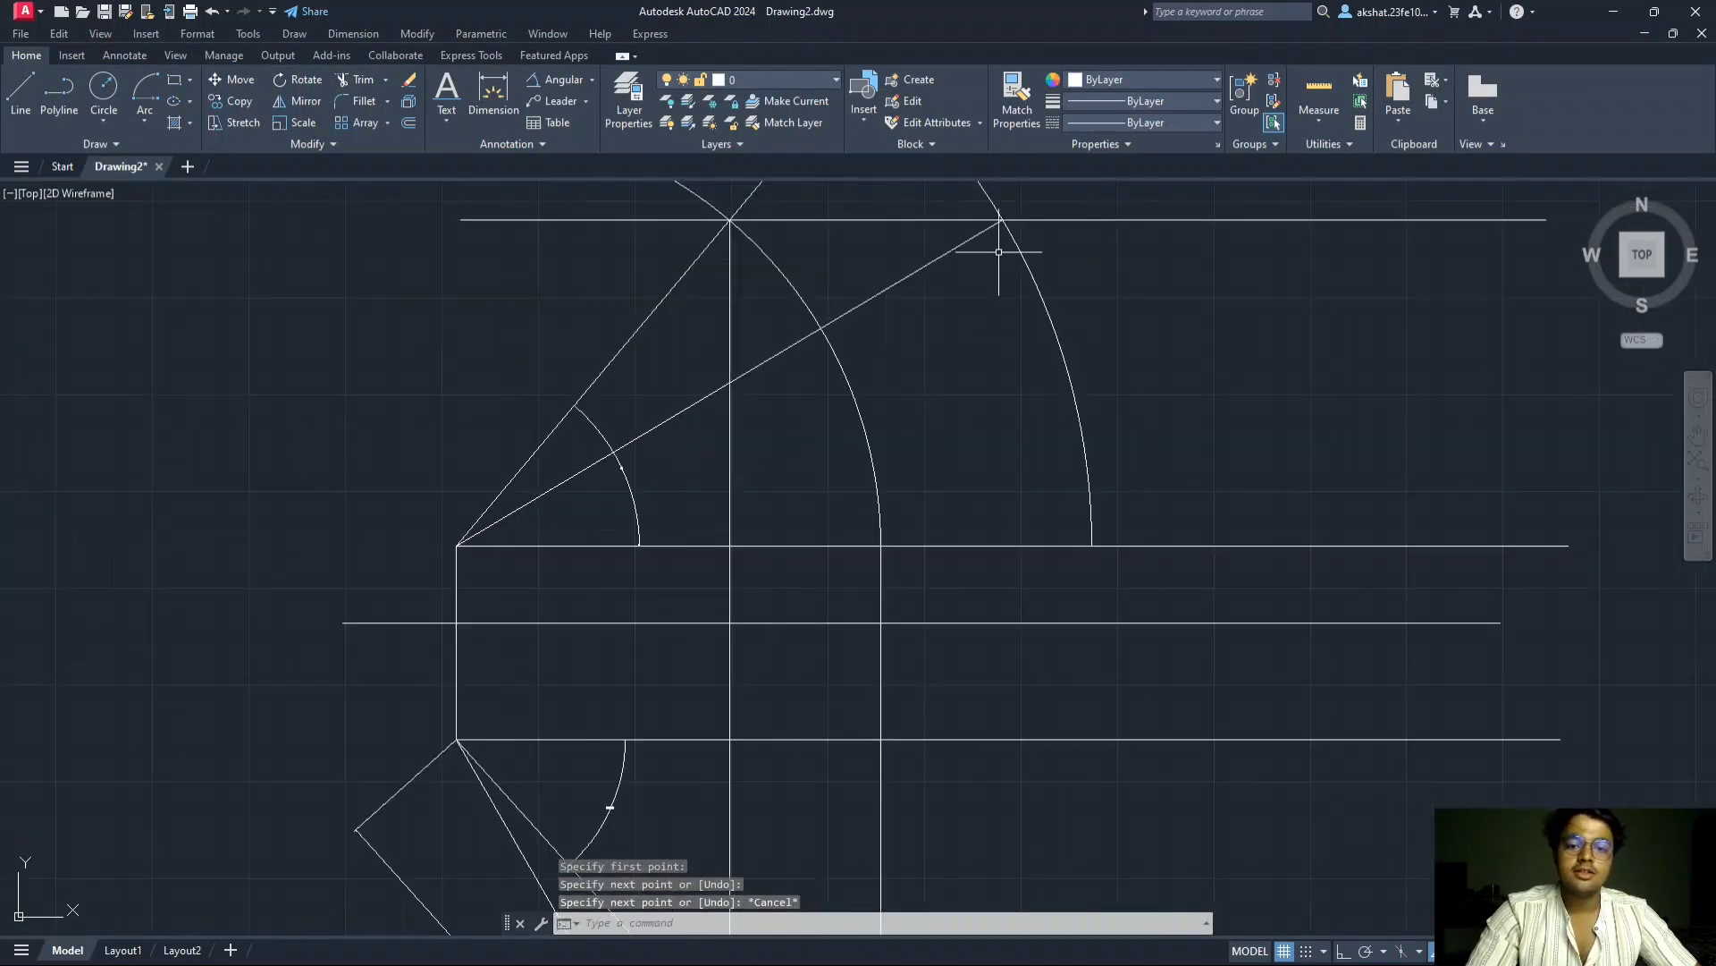
- Add an angular dimension between the new inclined line and the horizontal line through its lower end, inside the existing angle arc
scroll(998, 252, "down", 2)
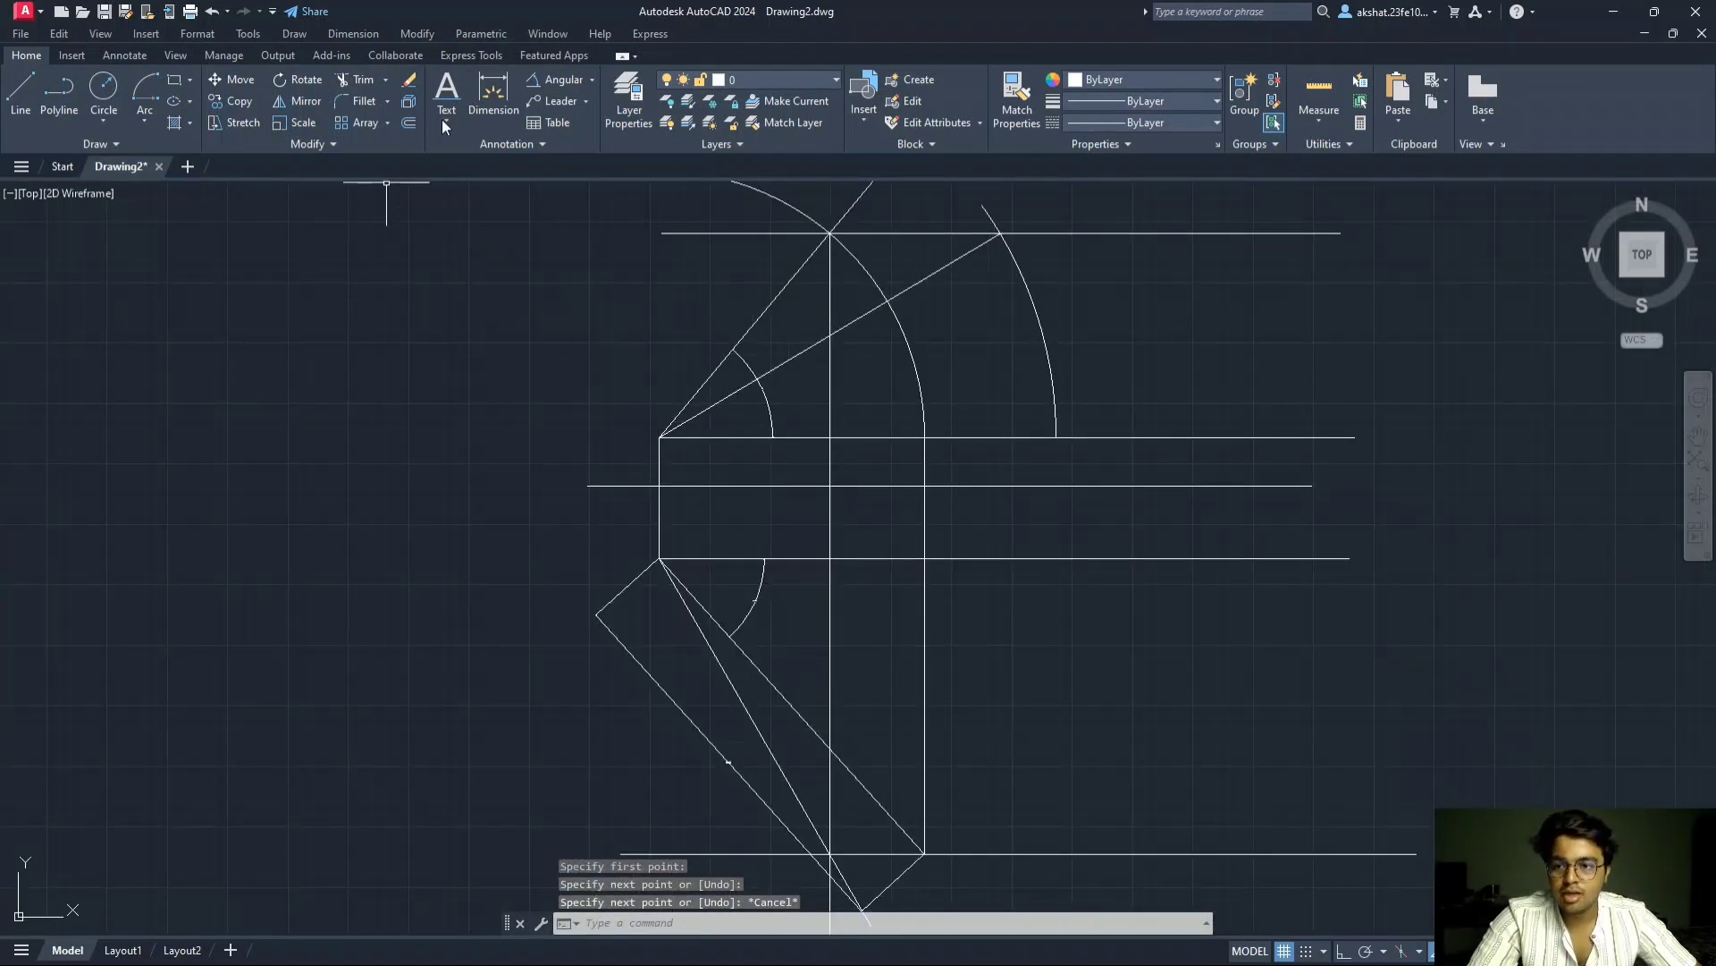
left_click(547, 80)
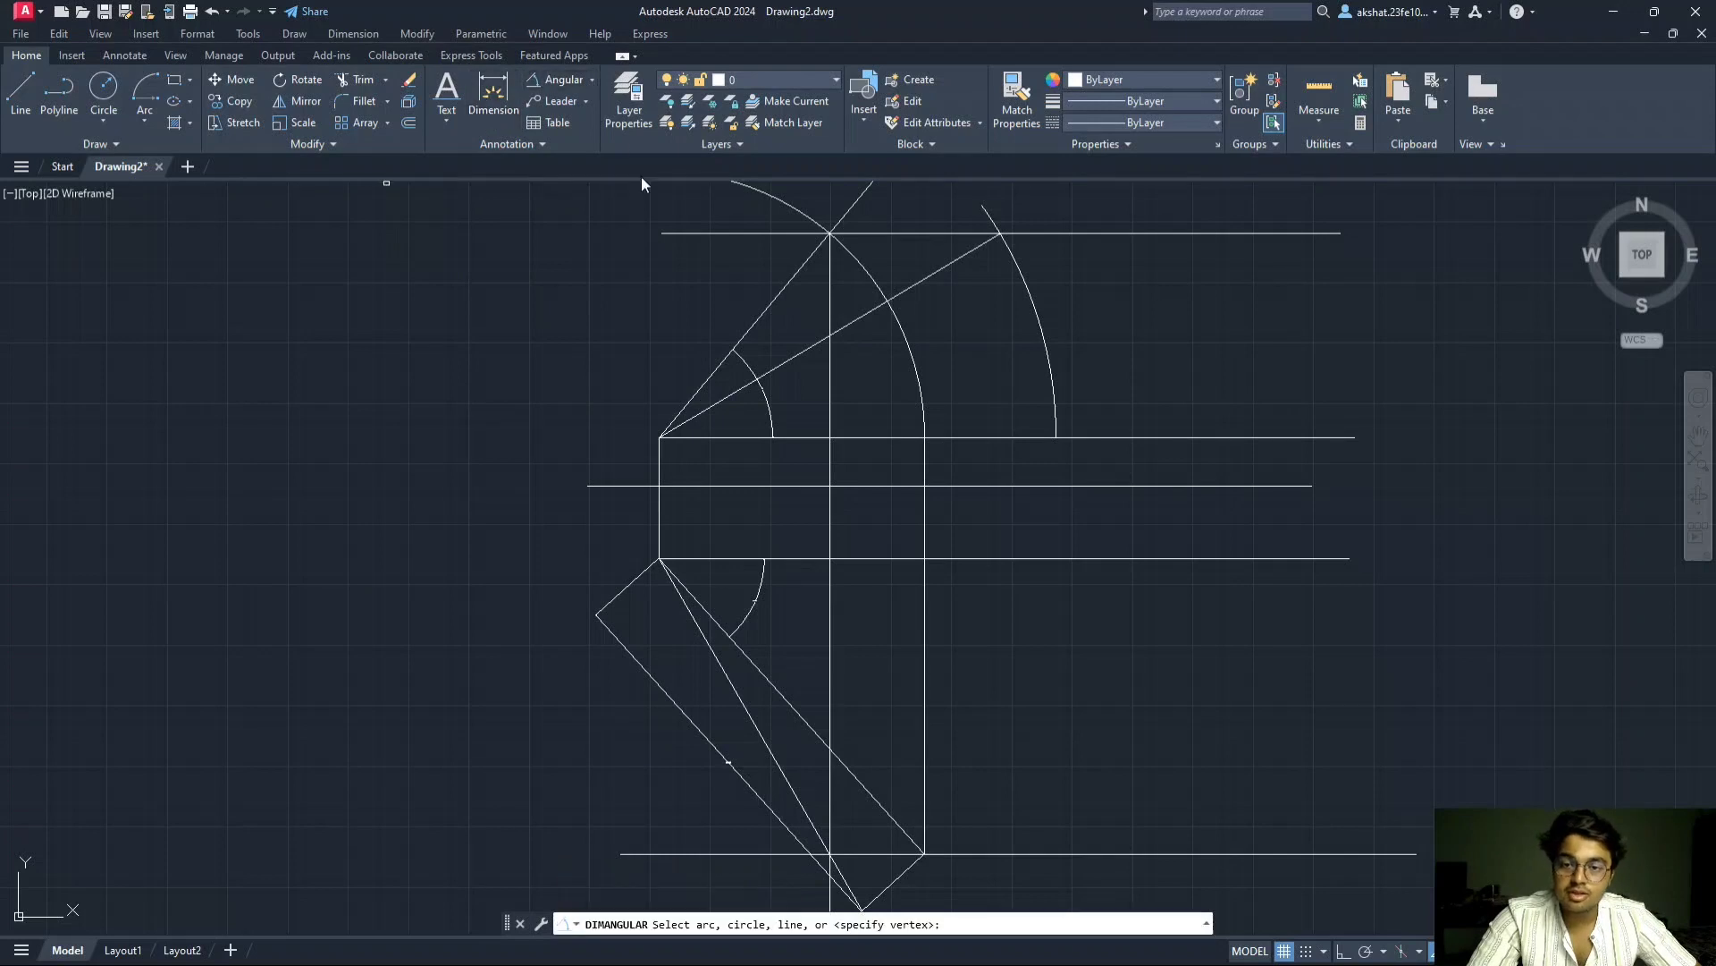
left_click(731, 391)
left_click(730, 436)
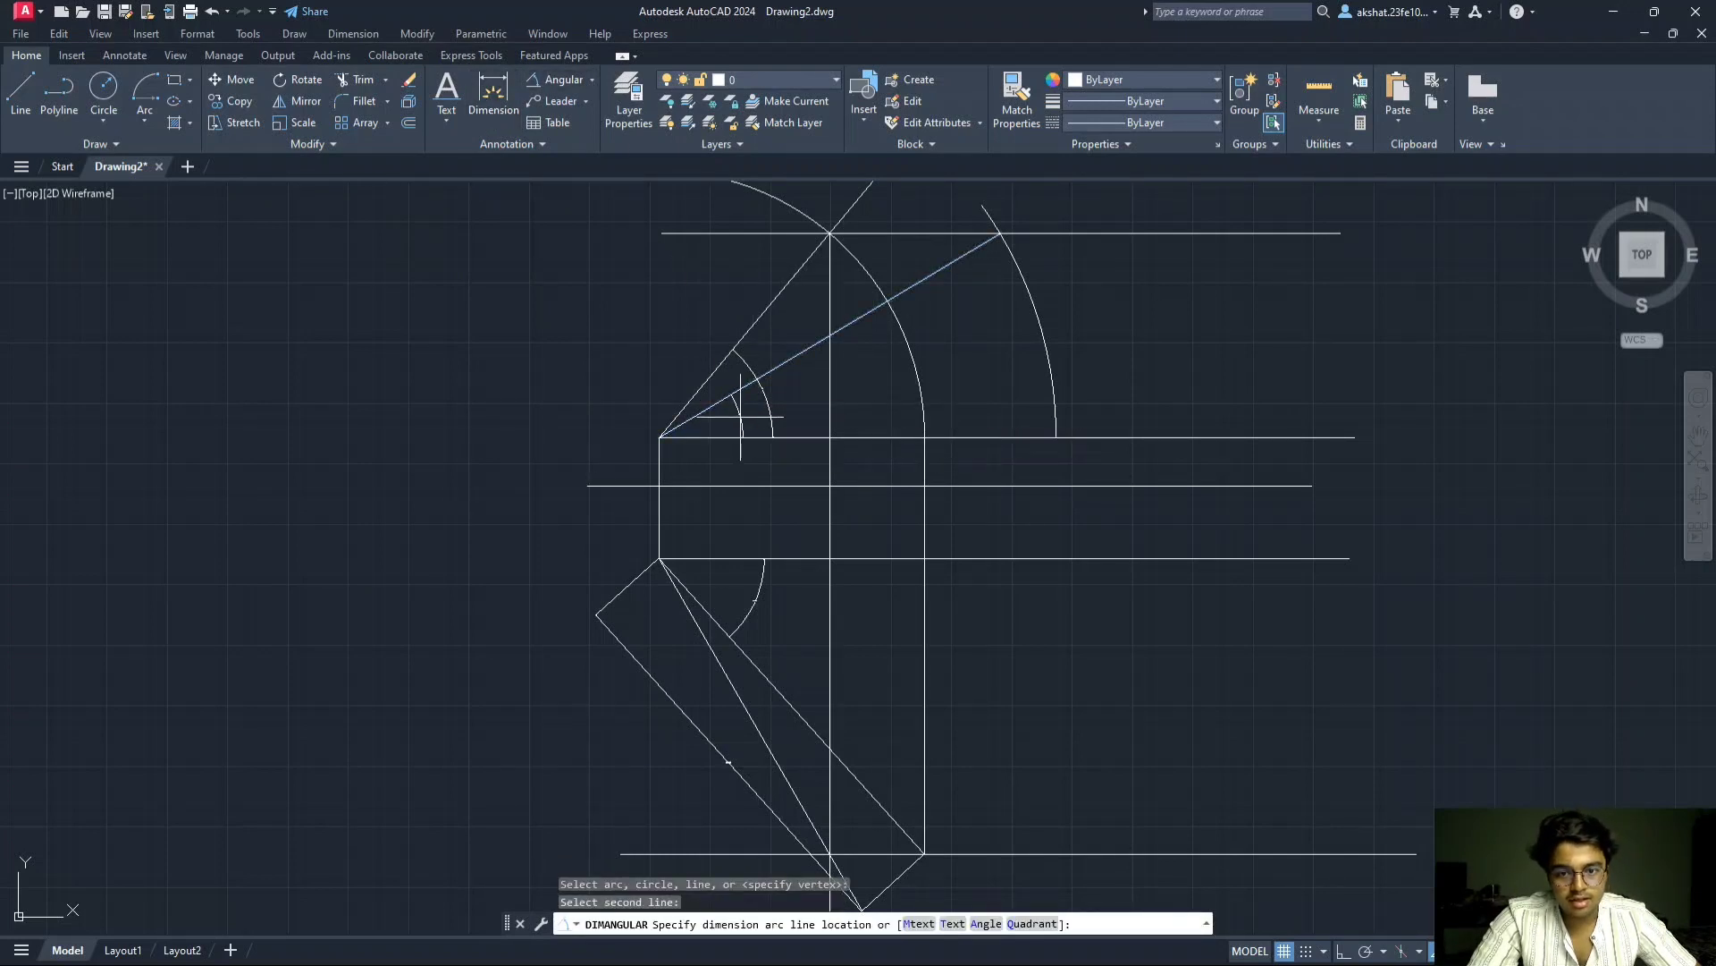
left_click(741, 417)
scroll(749, 465, "up", 6)
middle_click_drag(726, 359, 695, 614)
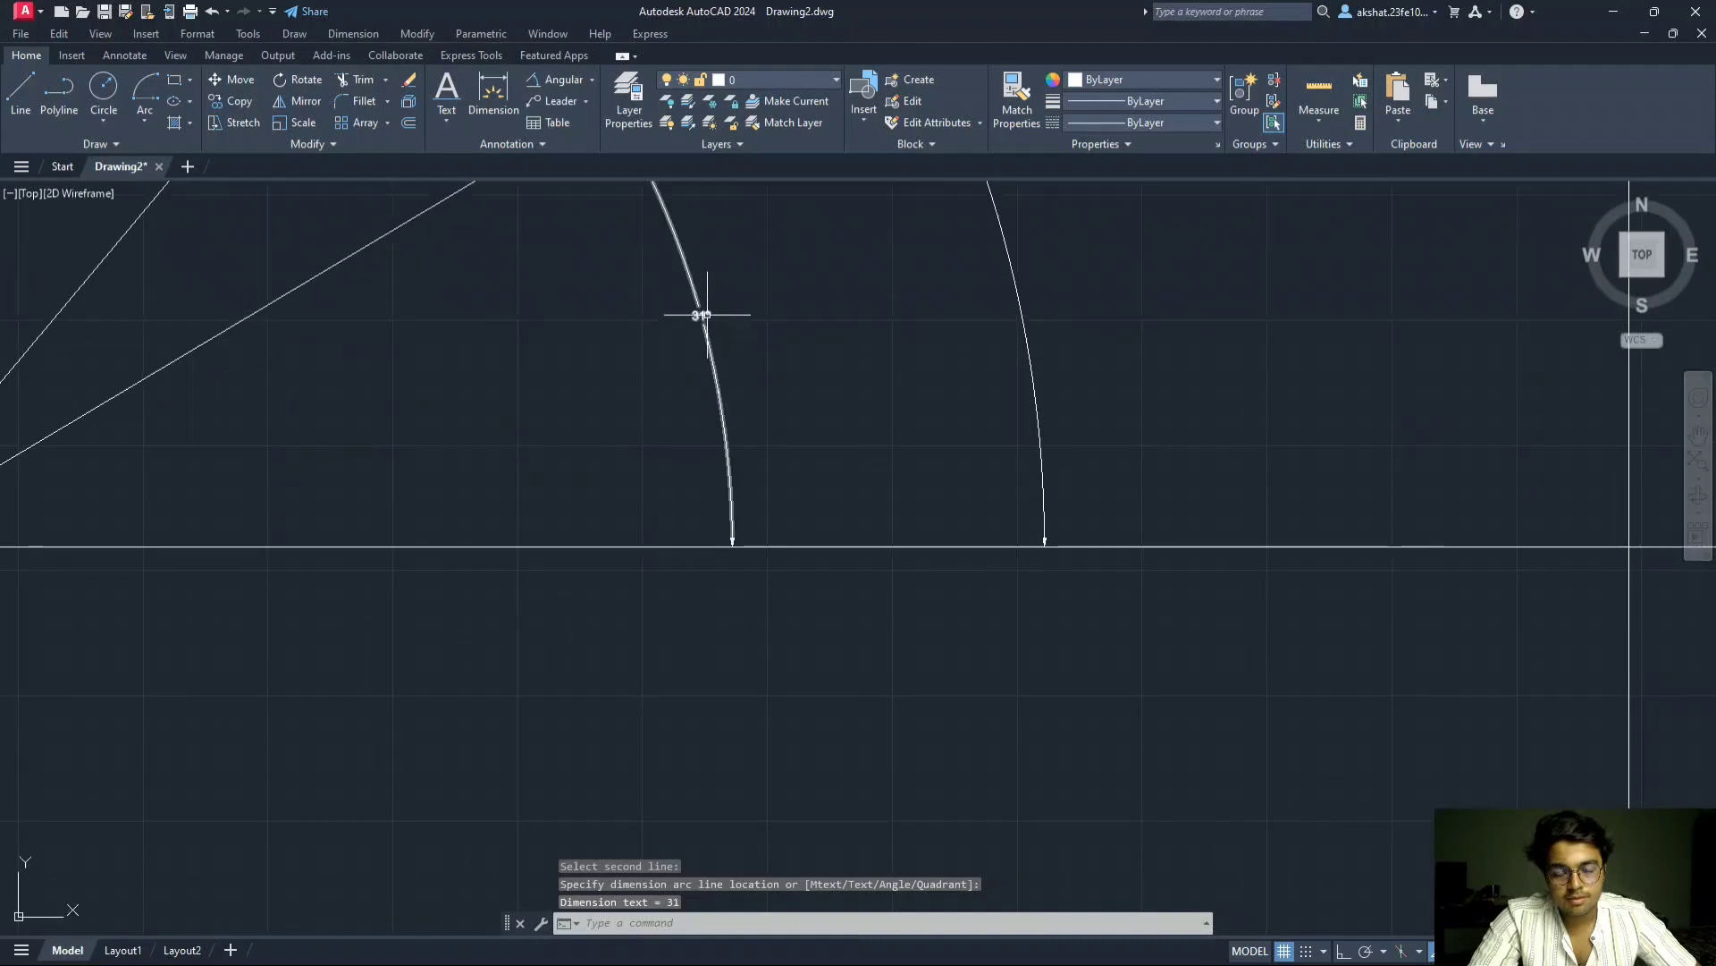
scroll(706, 314, "down", 6)
middle_click_drag(750, 314, 761, 377)
scroll(762, 374, "down", 2)
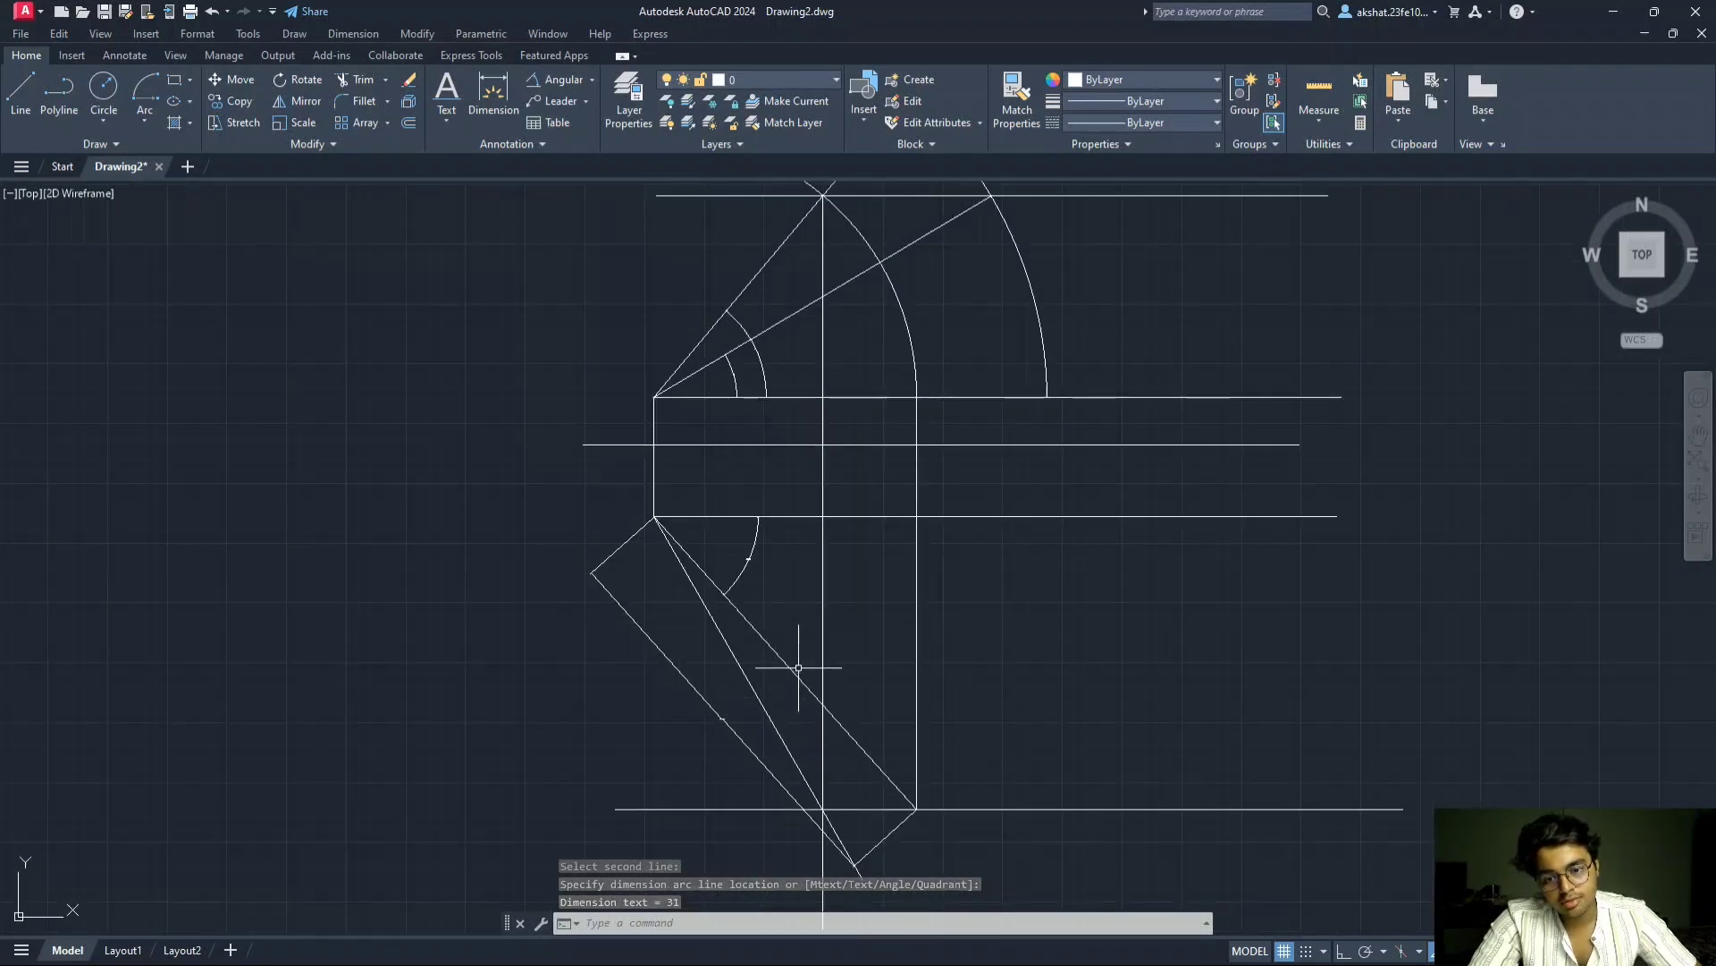
- Remove the style overrides from the true-length dimension in the lower view and set its precision to six decimal places
middle_click_drag(694, 694, 767, 529)
scroll(767, 529, "up", 10)
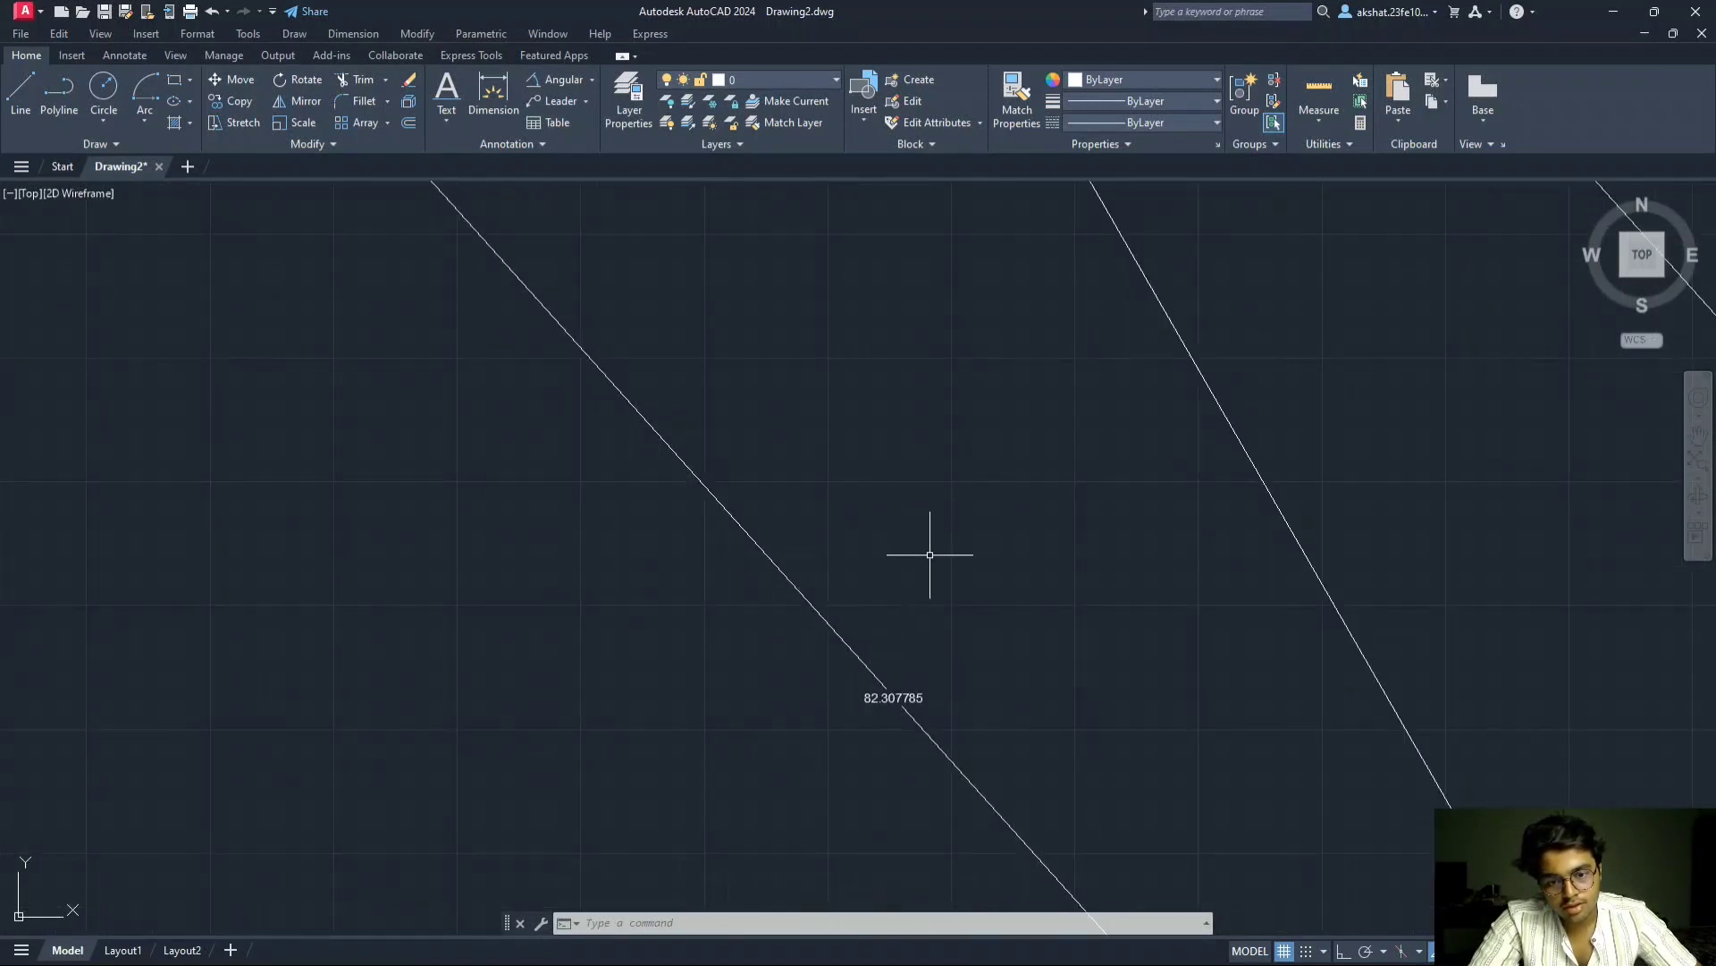
scroll(929, 557, "down", 3)
middle_click_drag(963, 527, 860, 581)
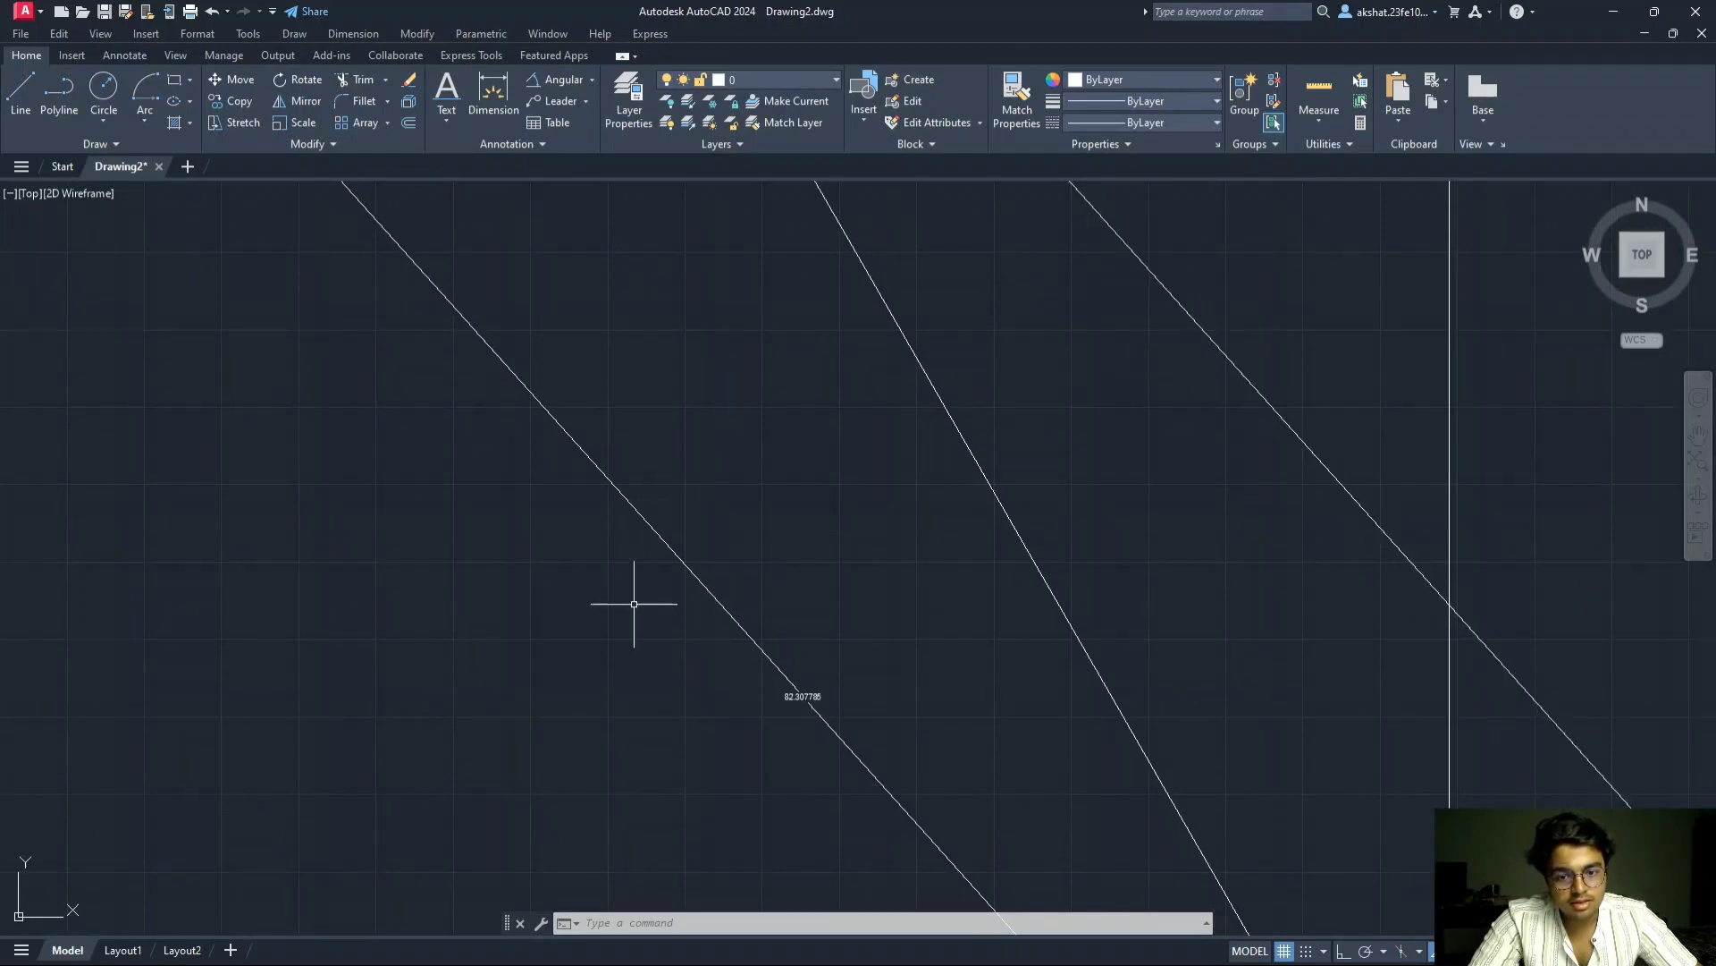
left_click(691, 574)
right_click(690, 574)
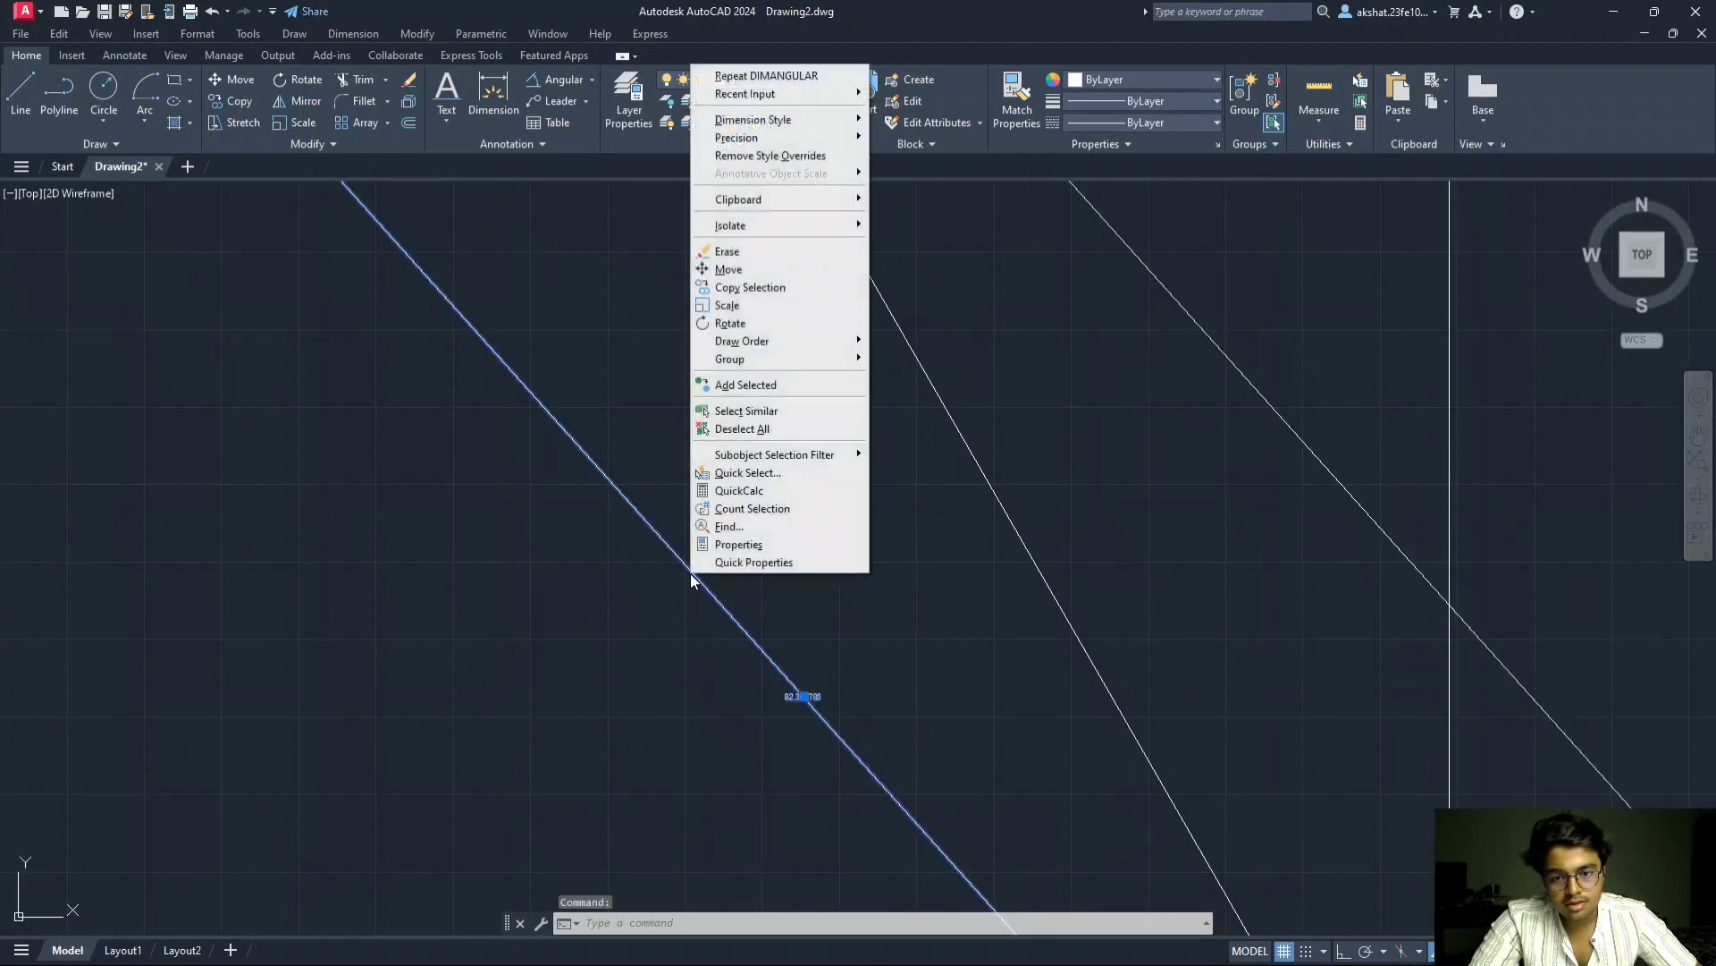
left_click(823, 154)
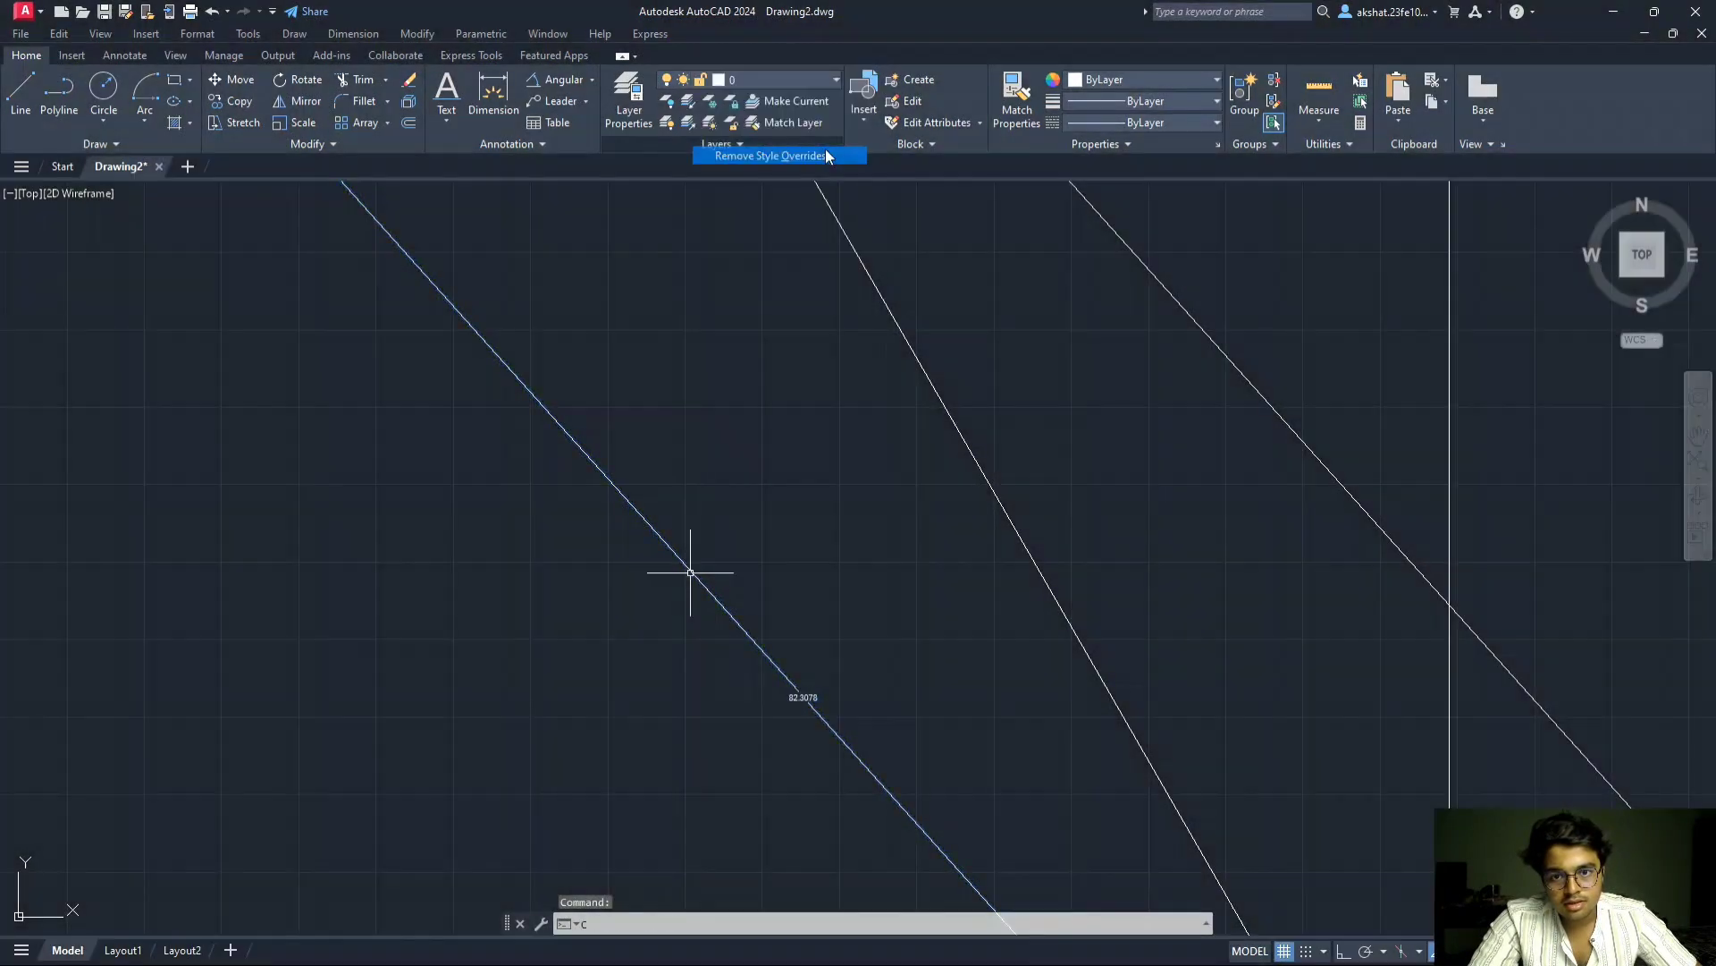
right_click(651, 527)
mouse_move(760, 92)
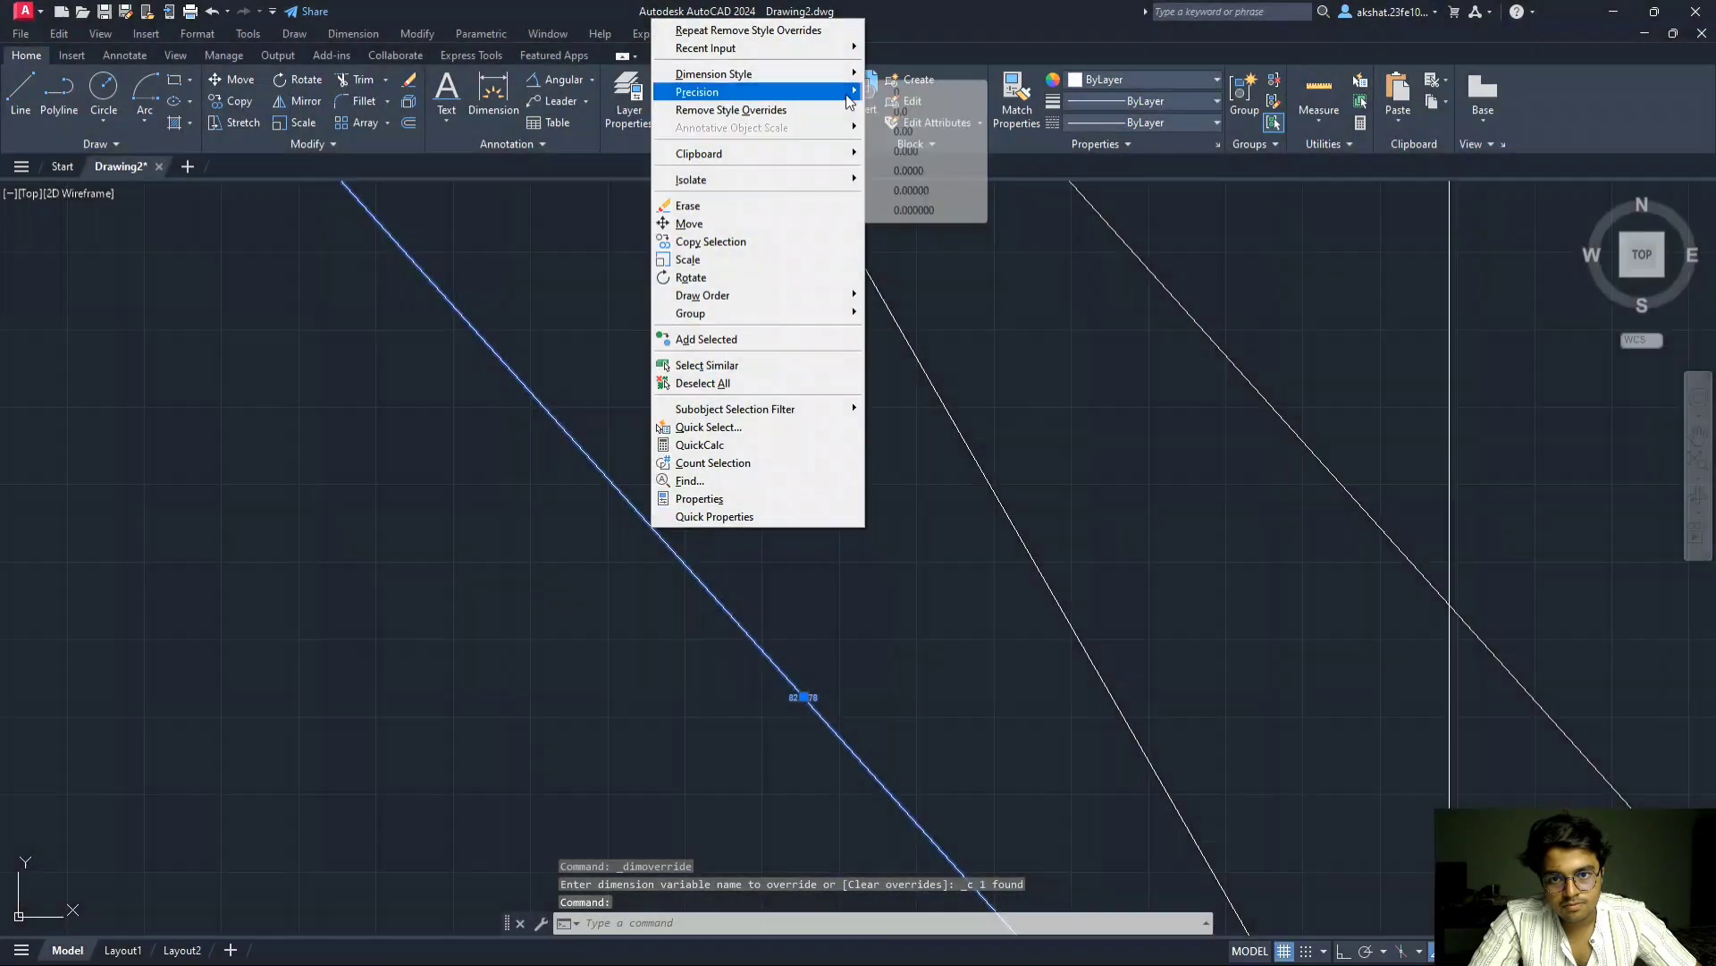
left_click(913, 210)
scroll(796, 659, "up", 5)
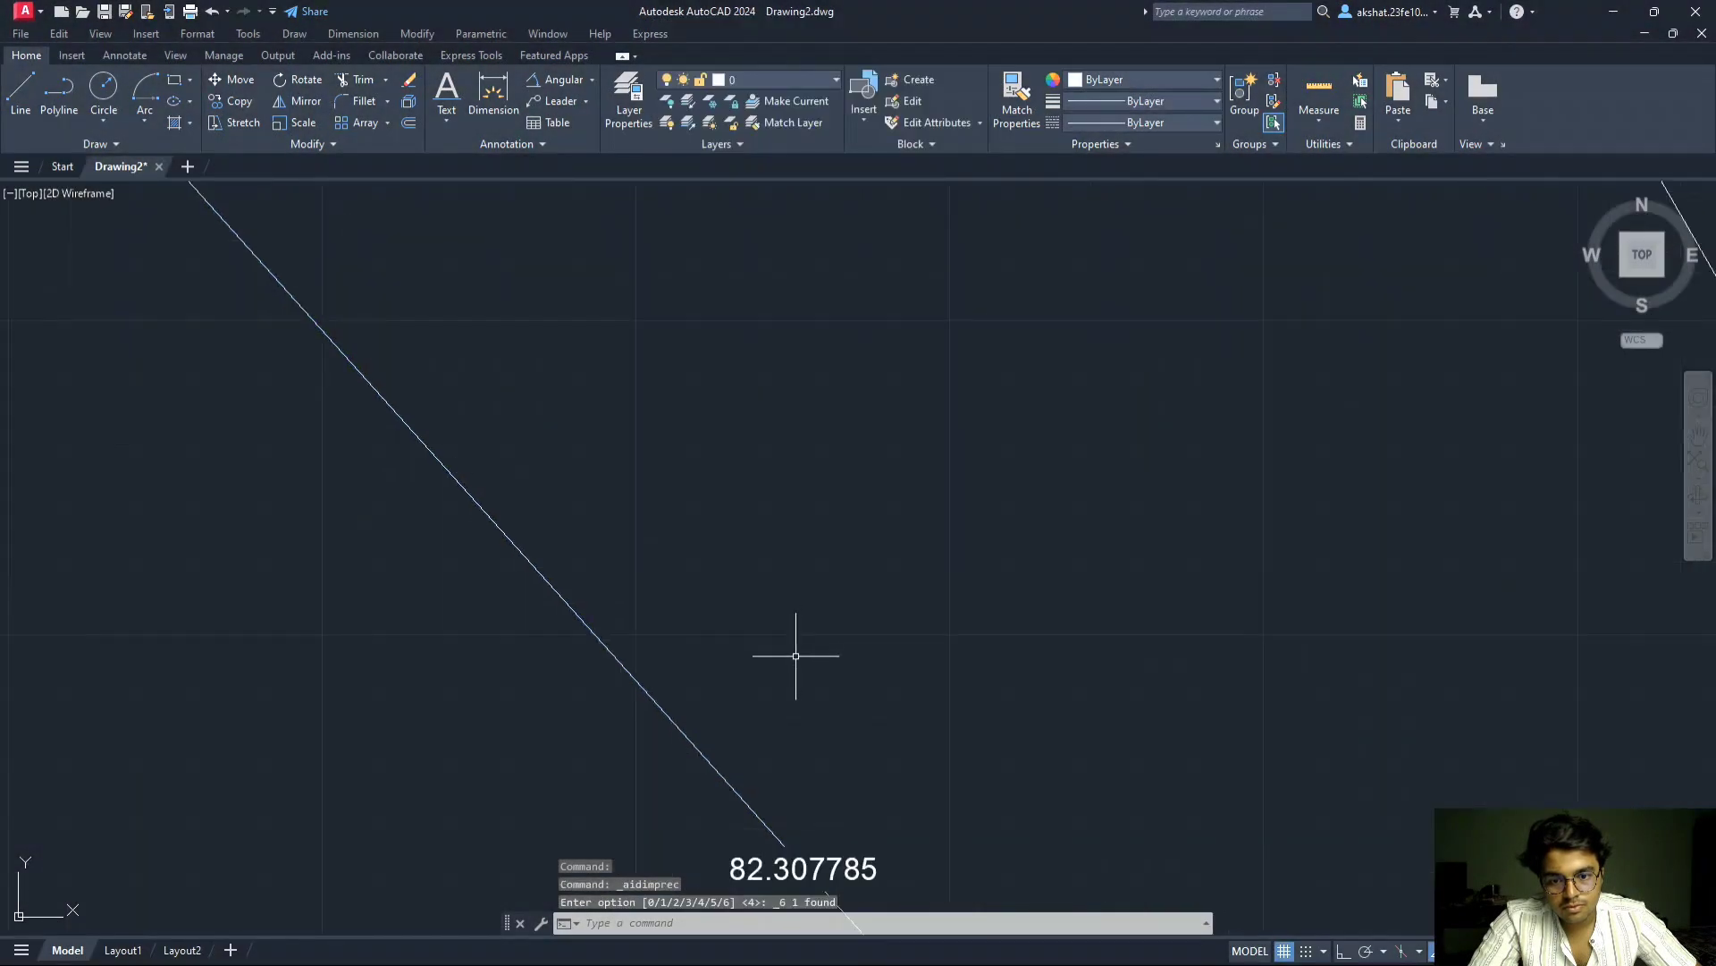
- Add an aligned dimension to the new inclined line in the upper view, placed just above the line
middle_click_drag(832, 697, 841, 555)
scroll(849, 487, "down", 8)
middle_click_drag(892, 435, 615, 870)
scroll(840, 434, "down", 6)
middle_click_drag(887, 386, 766, 728)
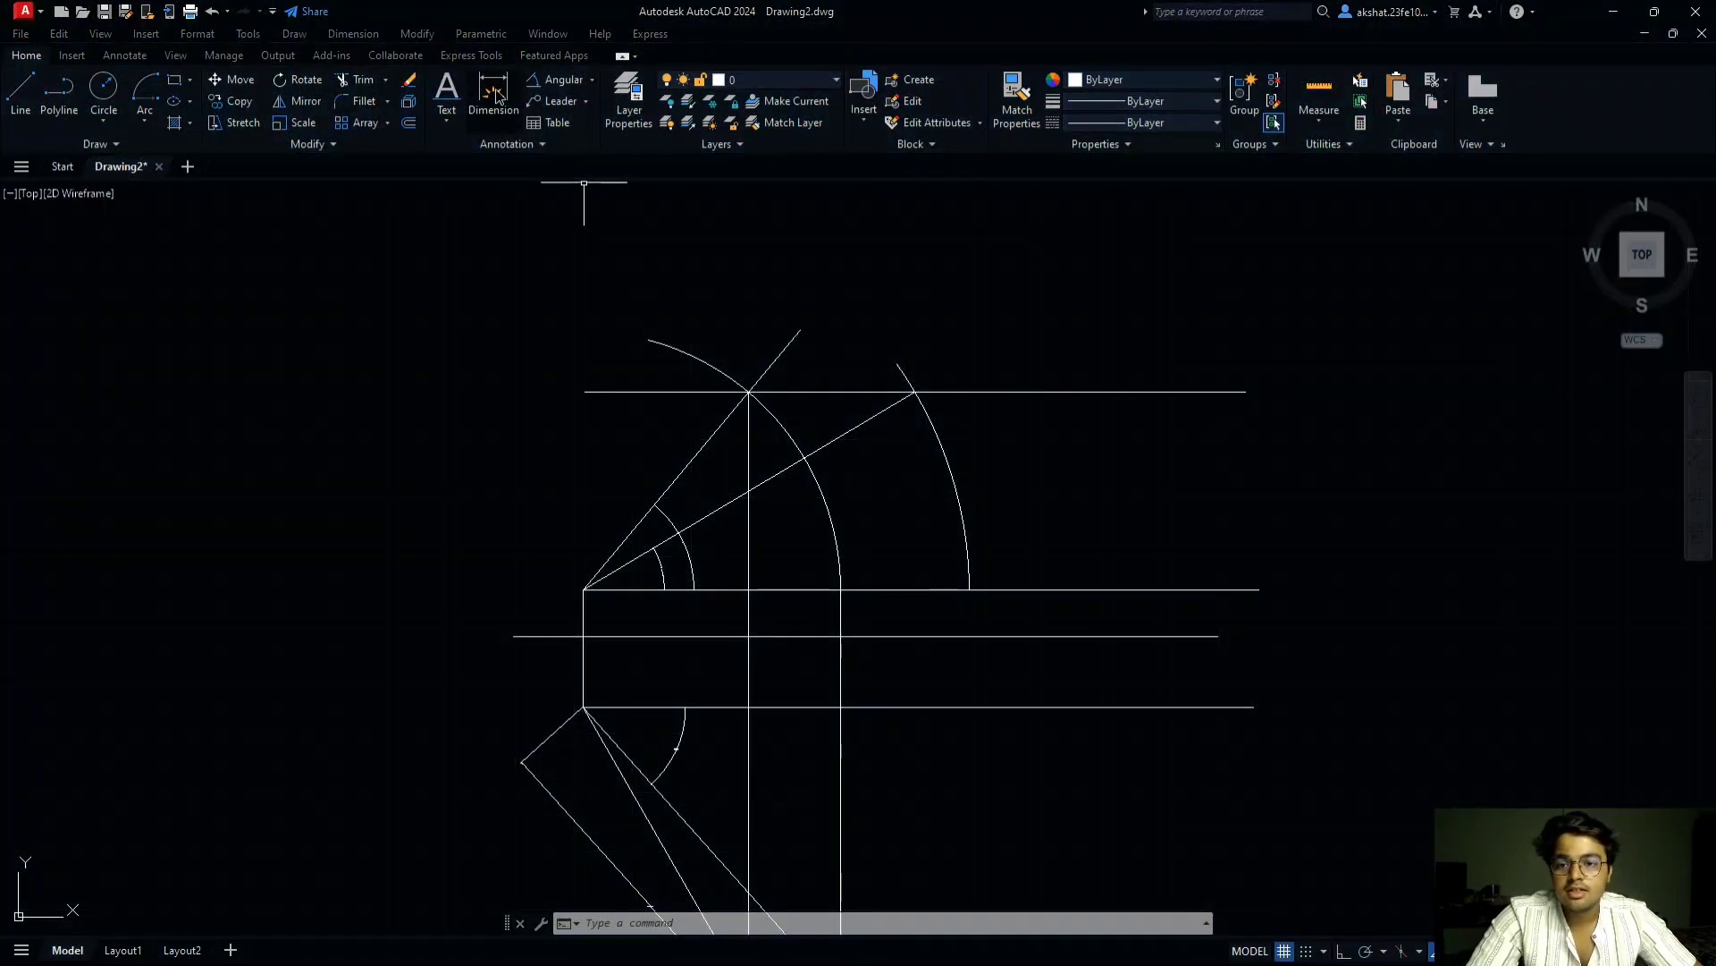
left_click(480, 105)
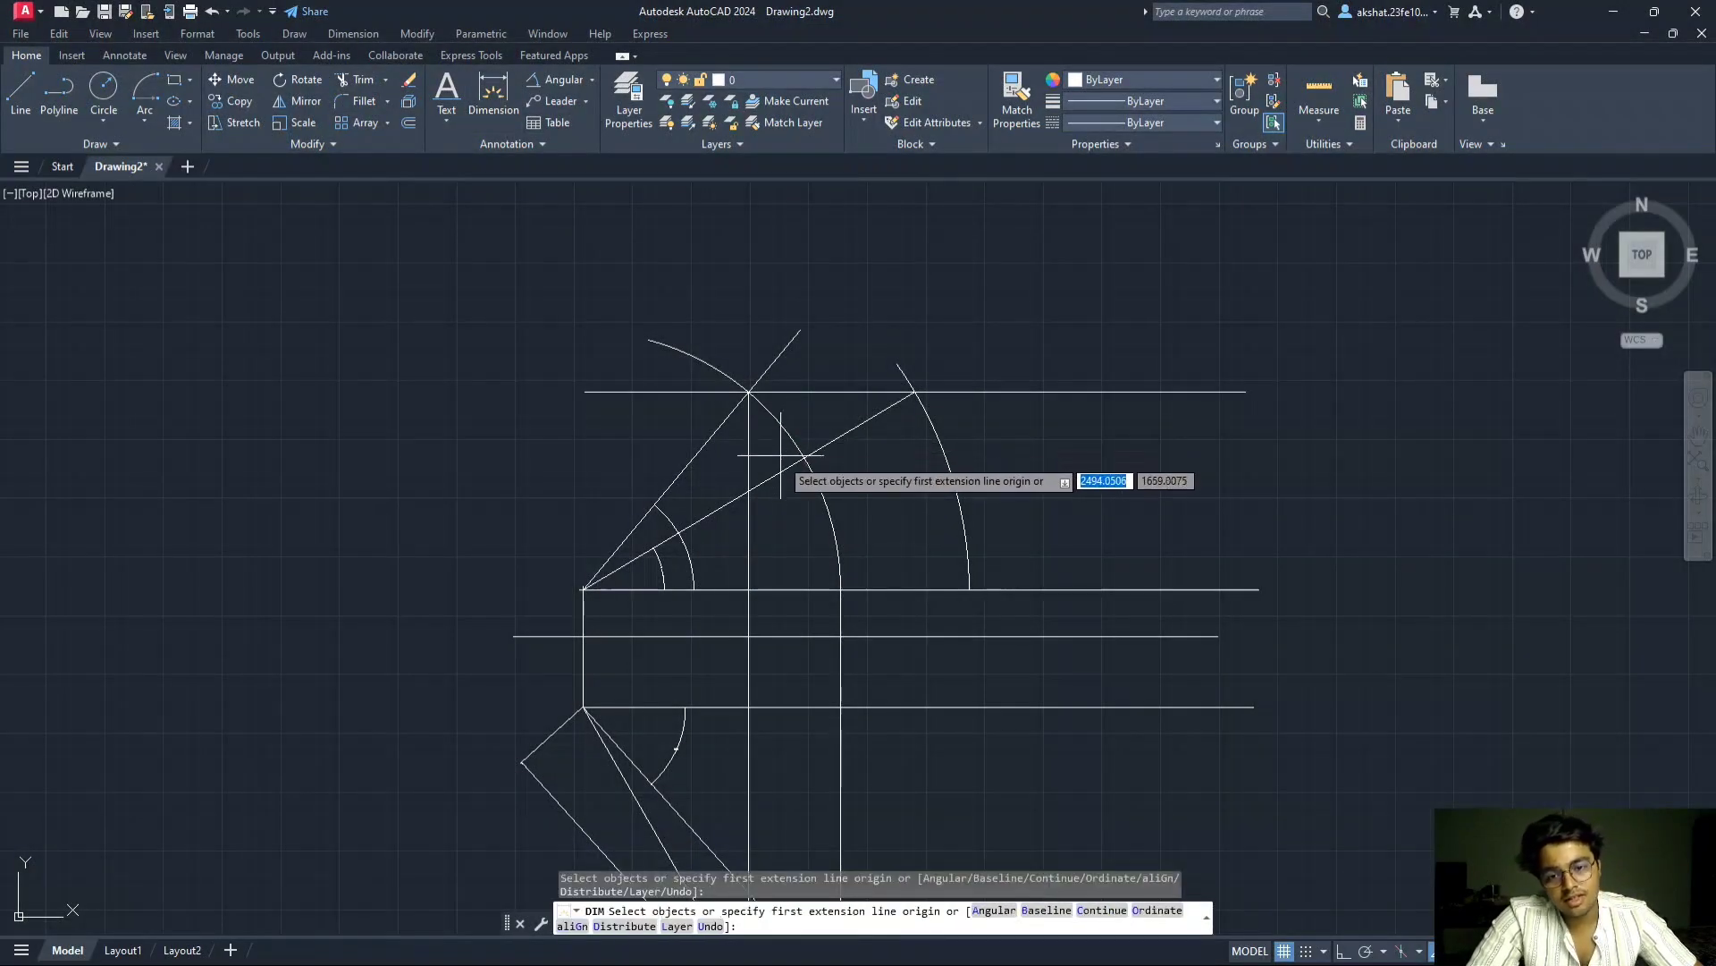
left_click(779, 471)
key("Escape")
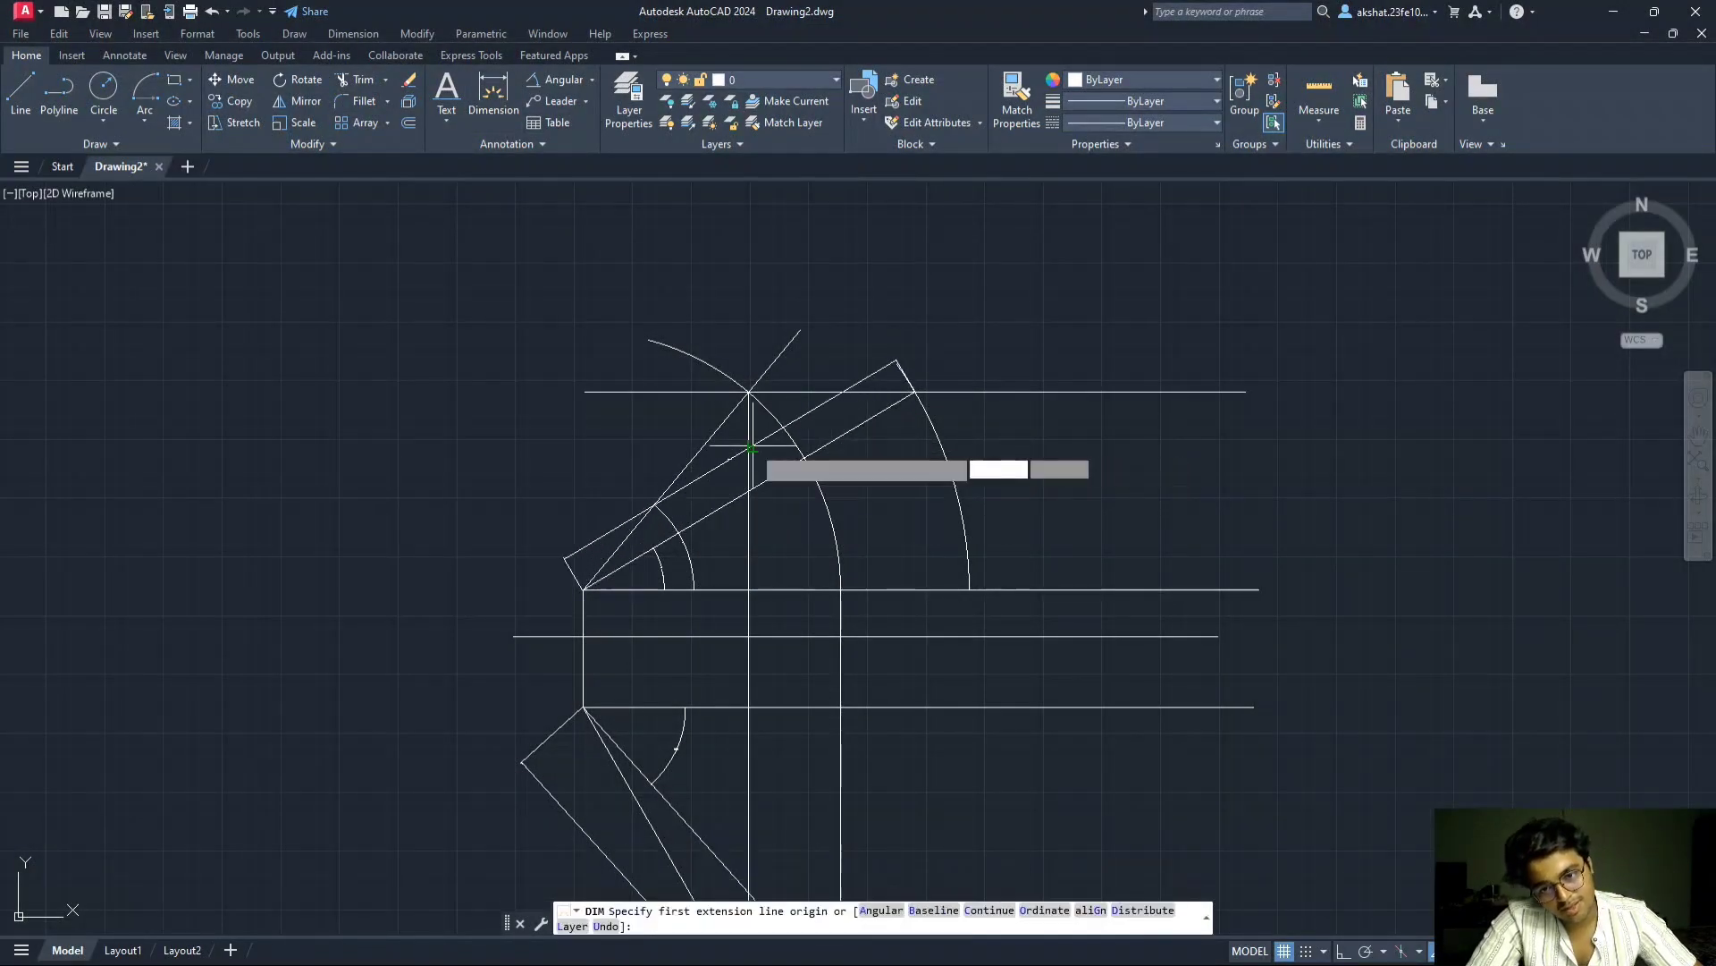
- End the dimension command and set the new aligned dimension's precision to six decimal places
scroll(726, 472, "up", 4)
scroll(725, 472, "up", 5)
left_click(769, 369)
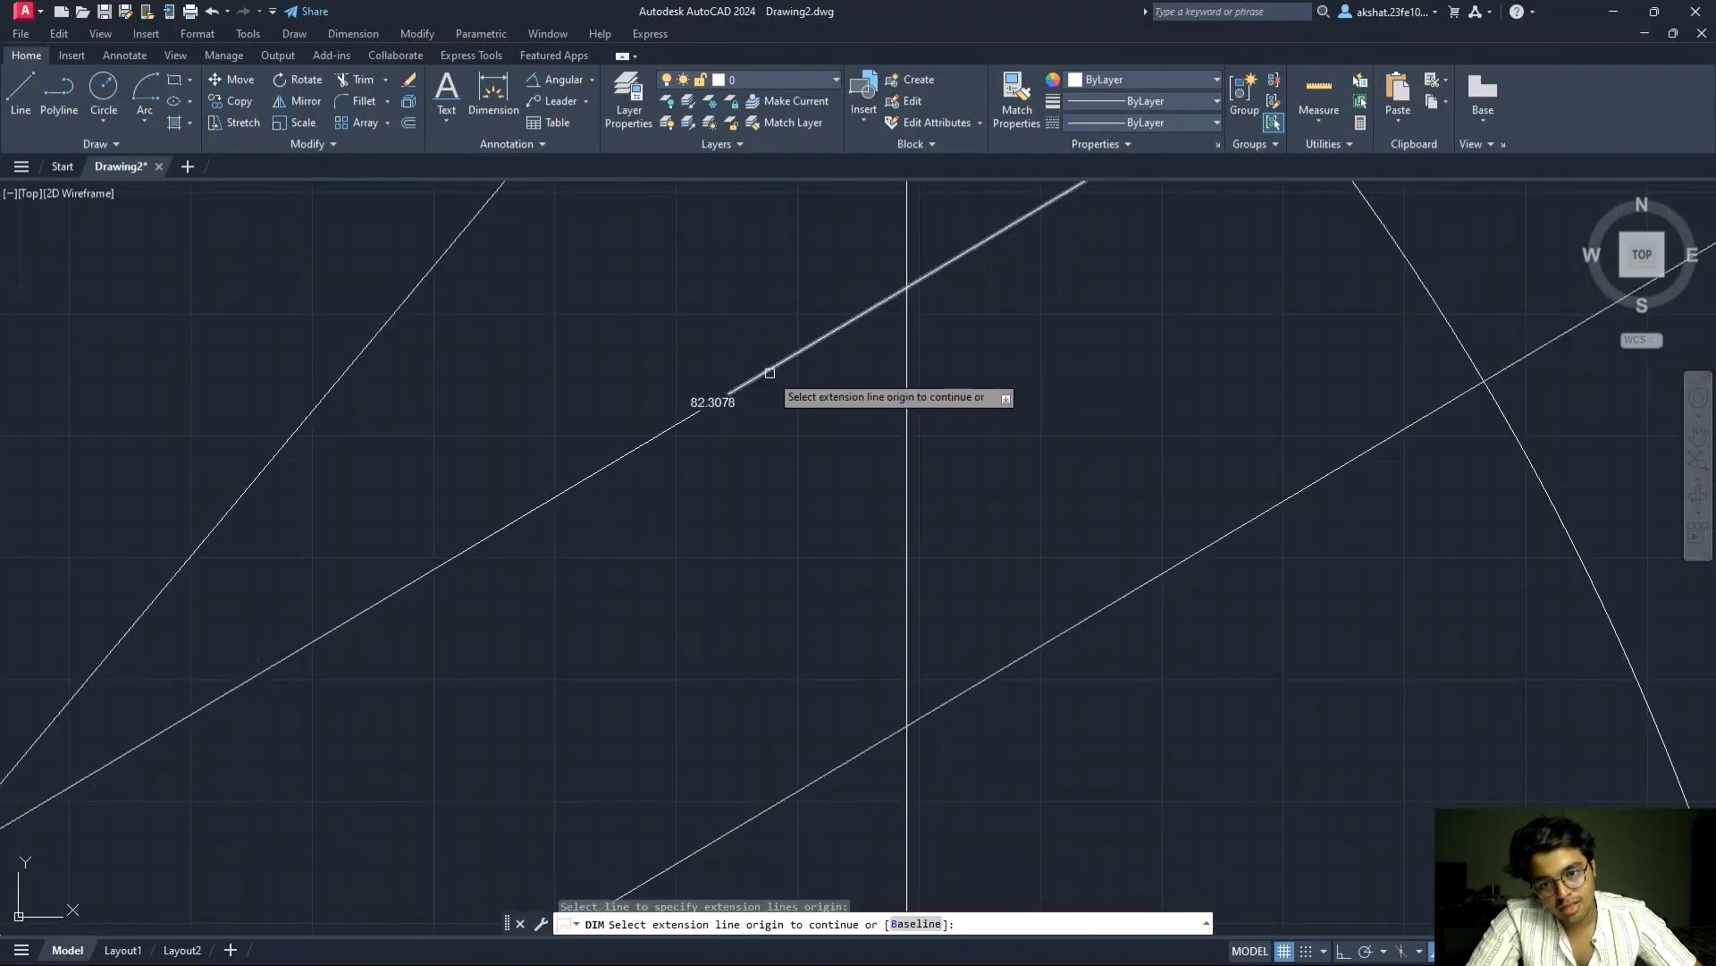
right_click(770, 368)
key("Escape")
key("Escape")
key("Return")
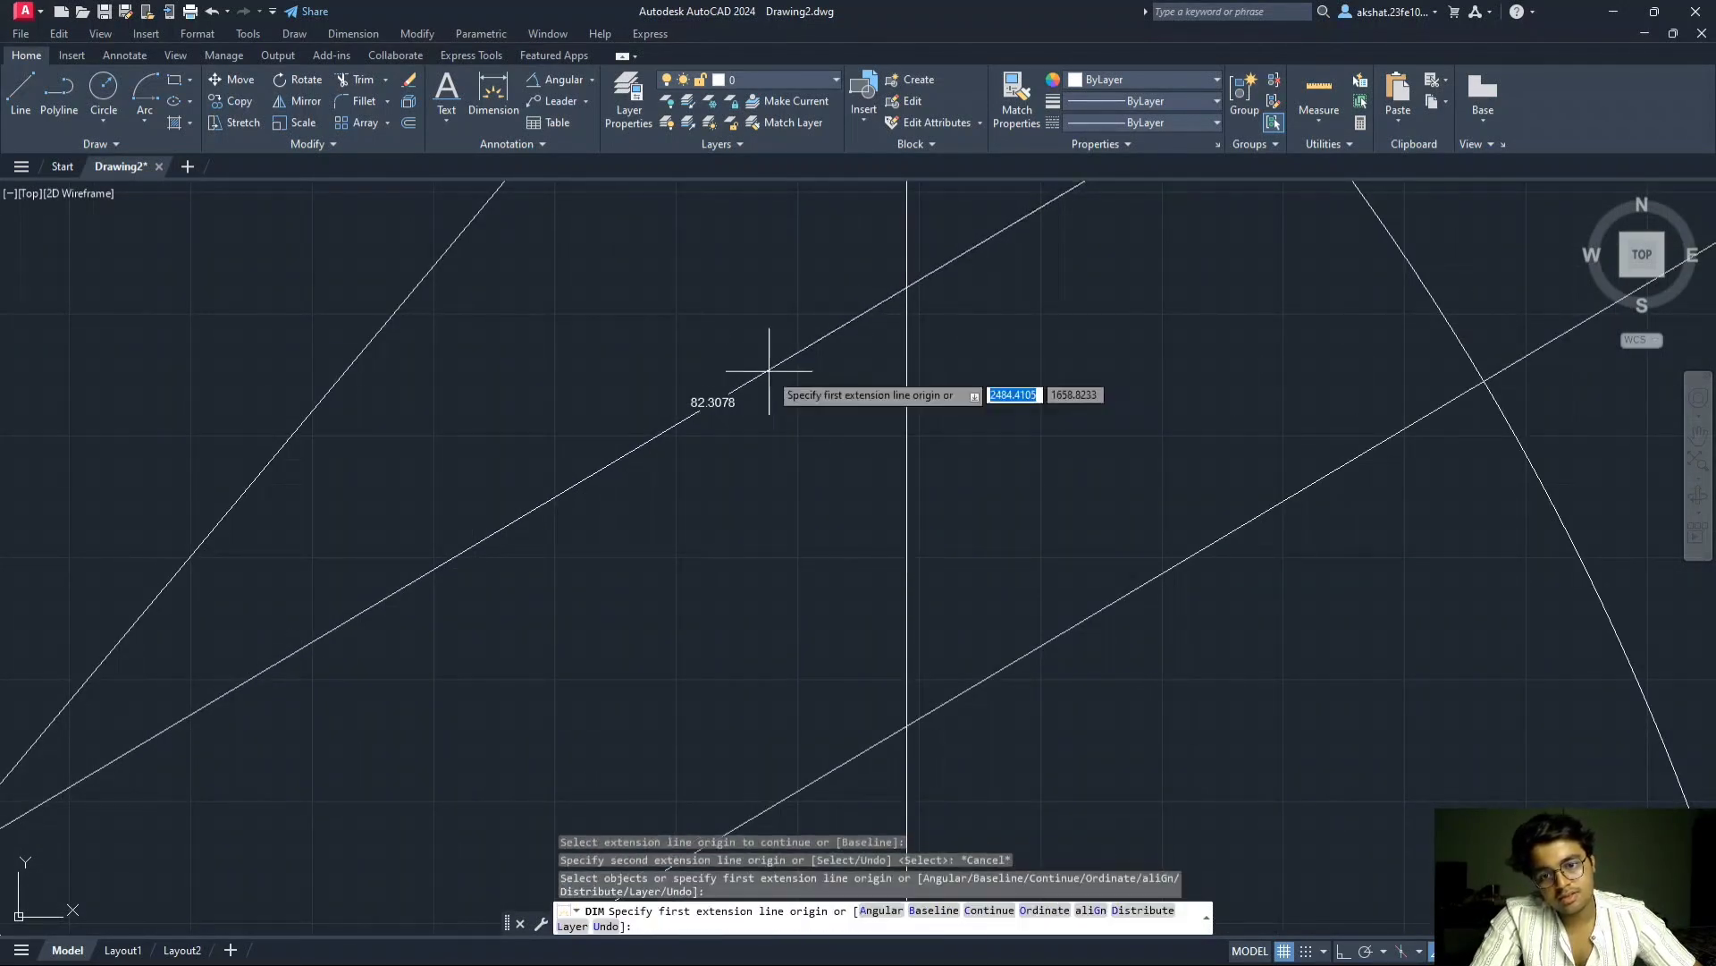
left_click(770, 369)
key("Escape")
left_click(769, 367)
right_click(769, 368)
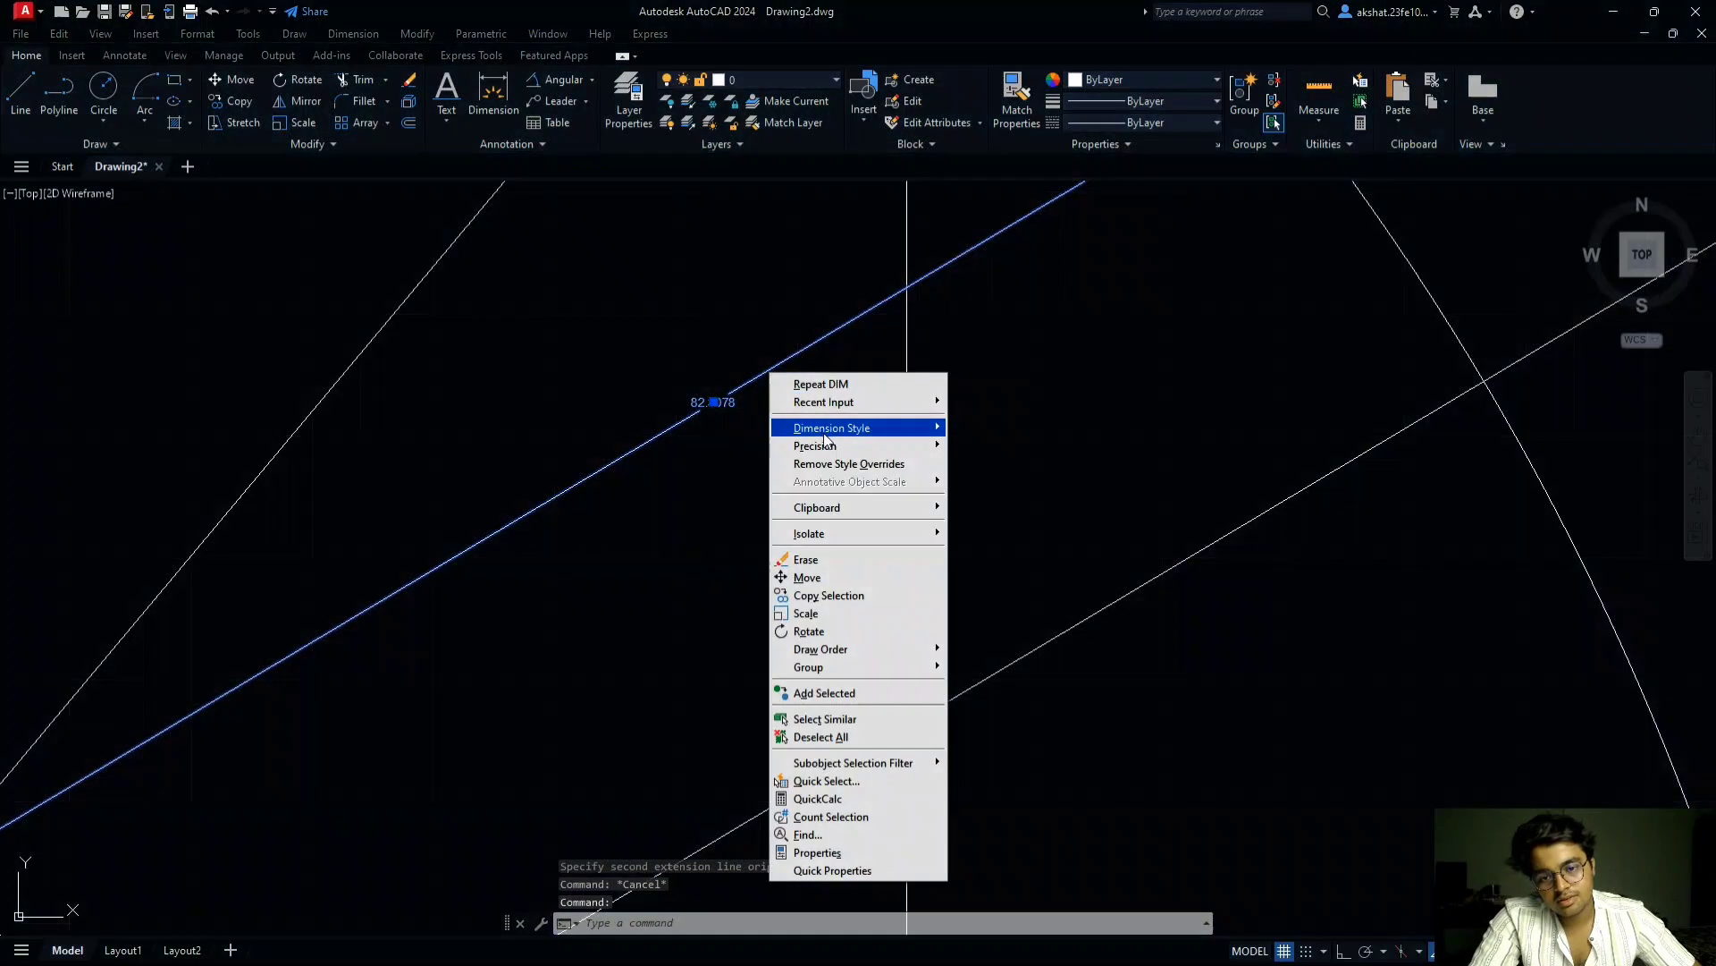
mouse_move(874, 451)
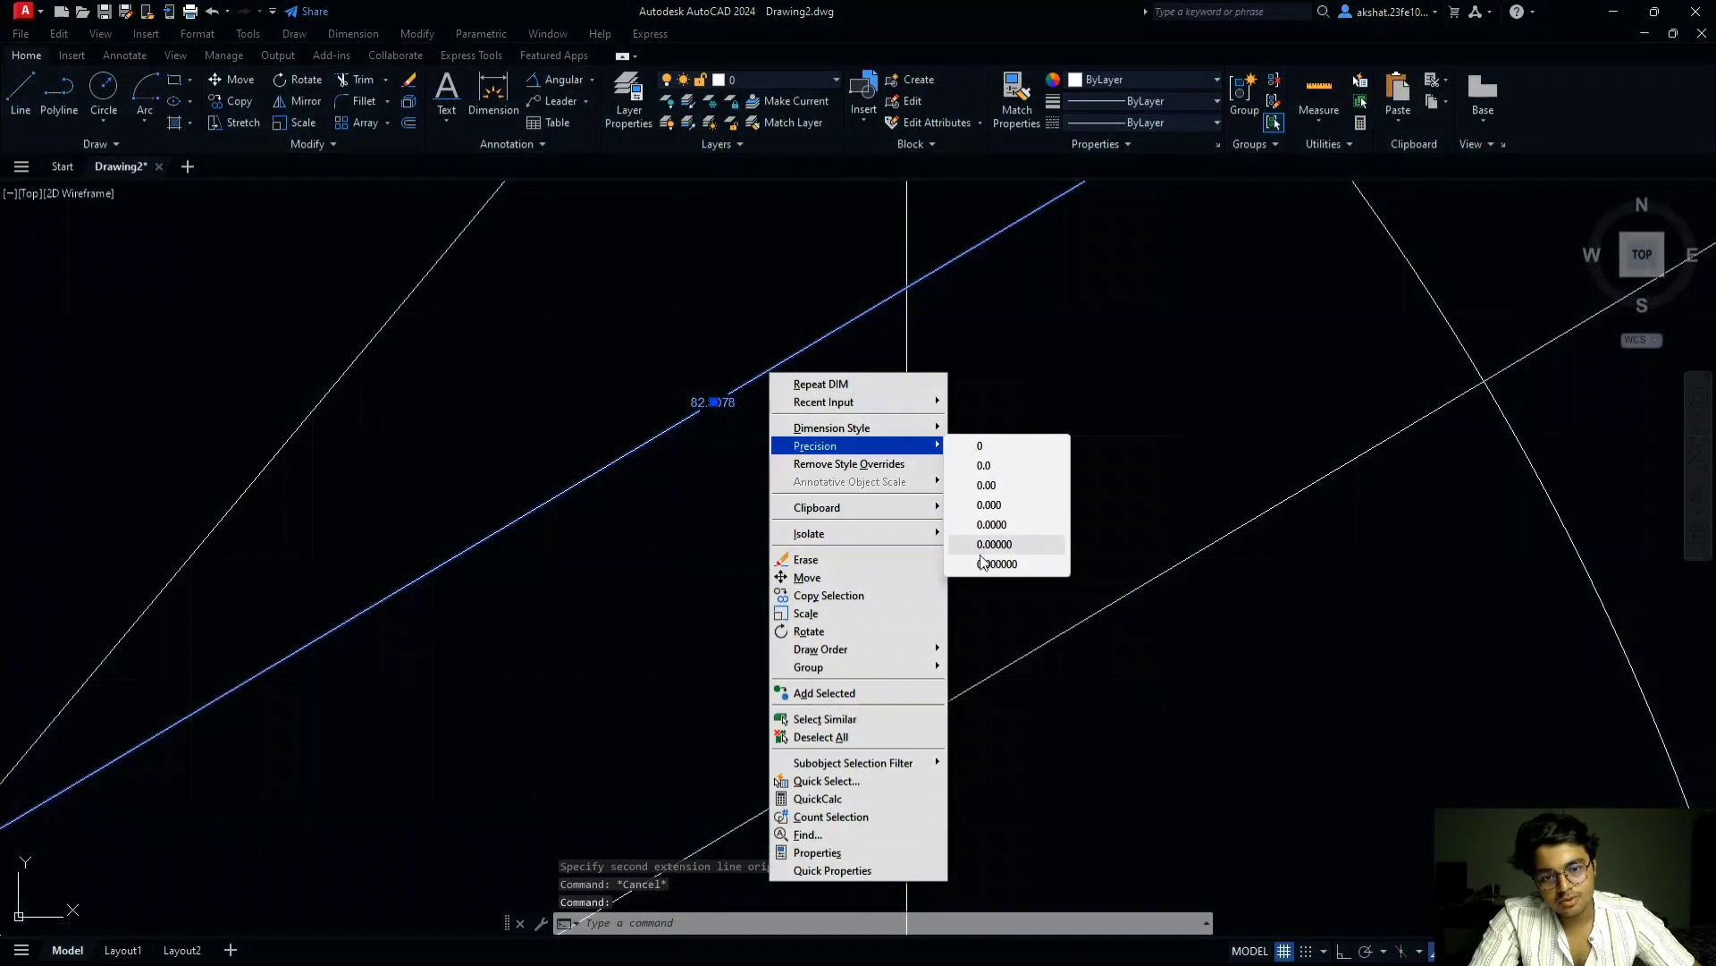
left_click(983, 558)
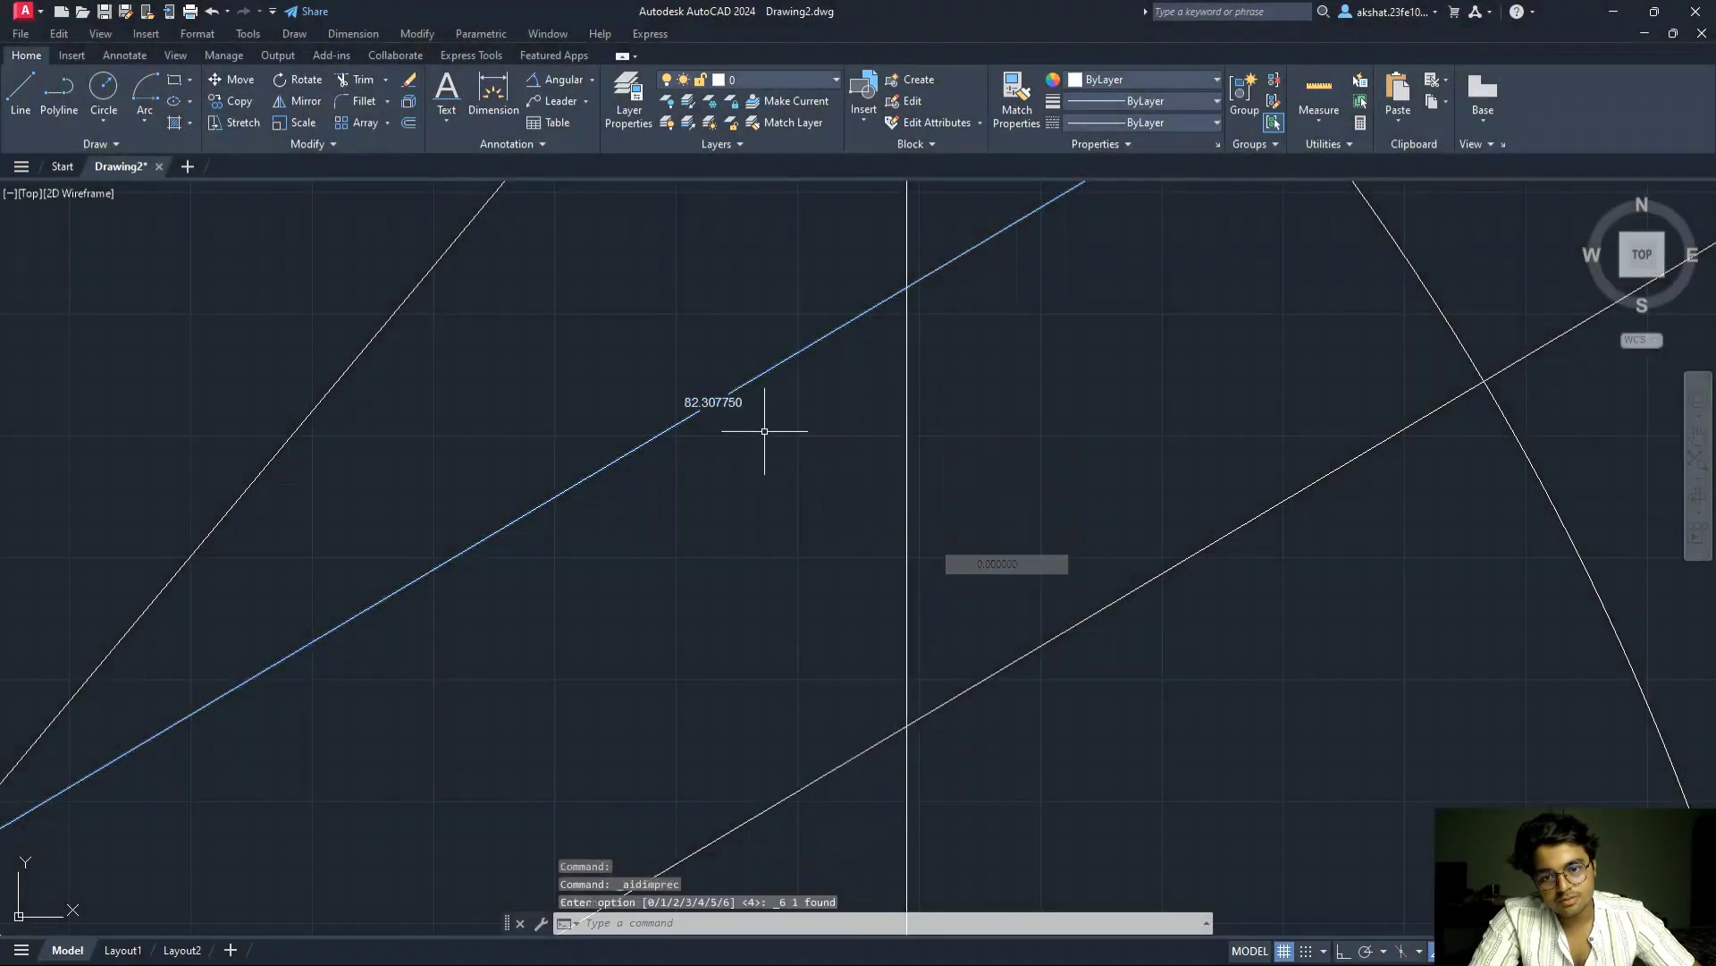
- Compare the true-length dimensions of the upper and lower views and check the lower view's angle dimension
scroll(713, 402, "up", 2)
scroll(713, 403, "up", 2)
scroll(713, 402, "down", 4)
middle_click_drag(738, 560, 952, 310)
scroll(952, 310, "down", 2)
middle_click_drag(802, 587, 1028, 175)
scroll(1046, 593, "up", 8)
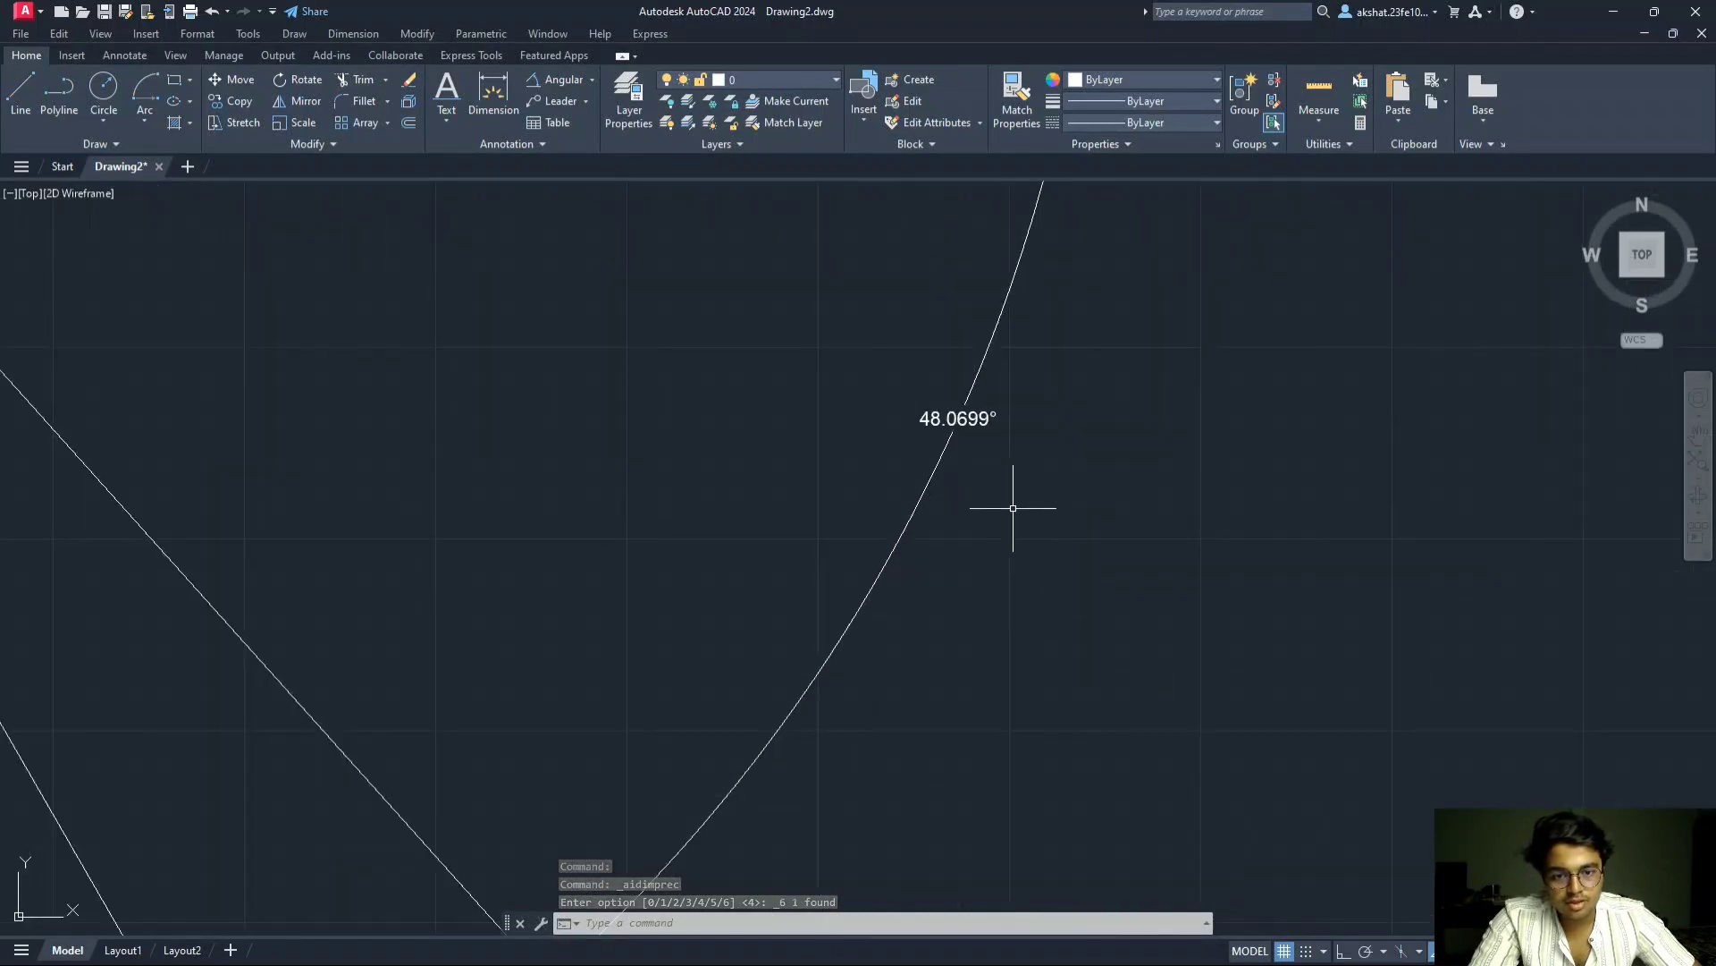
scroll(960, 470, "down", 6)
middle_click_drag(837, 666, 996, 252)
scroll(994, 655, "up", 8)
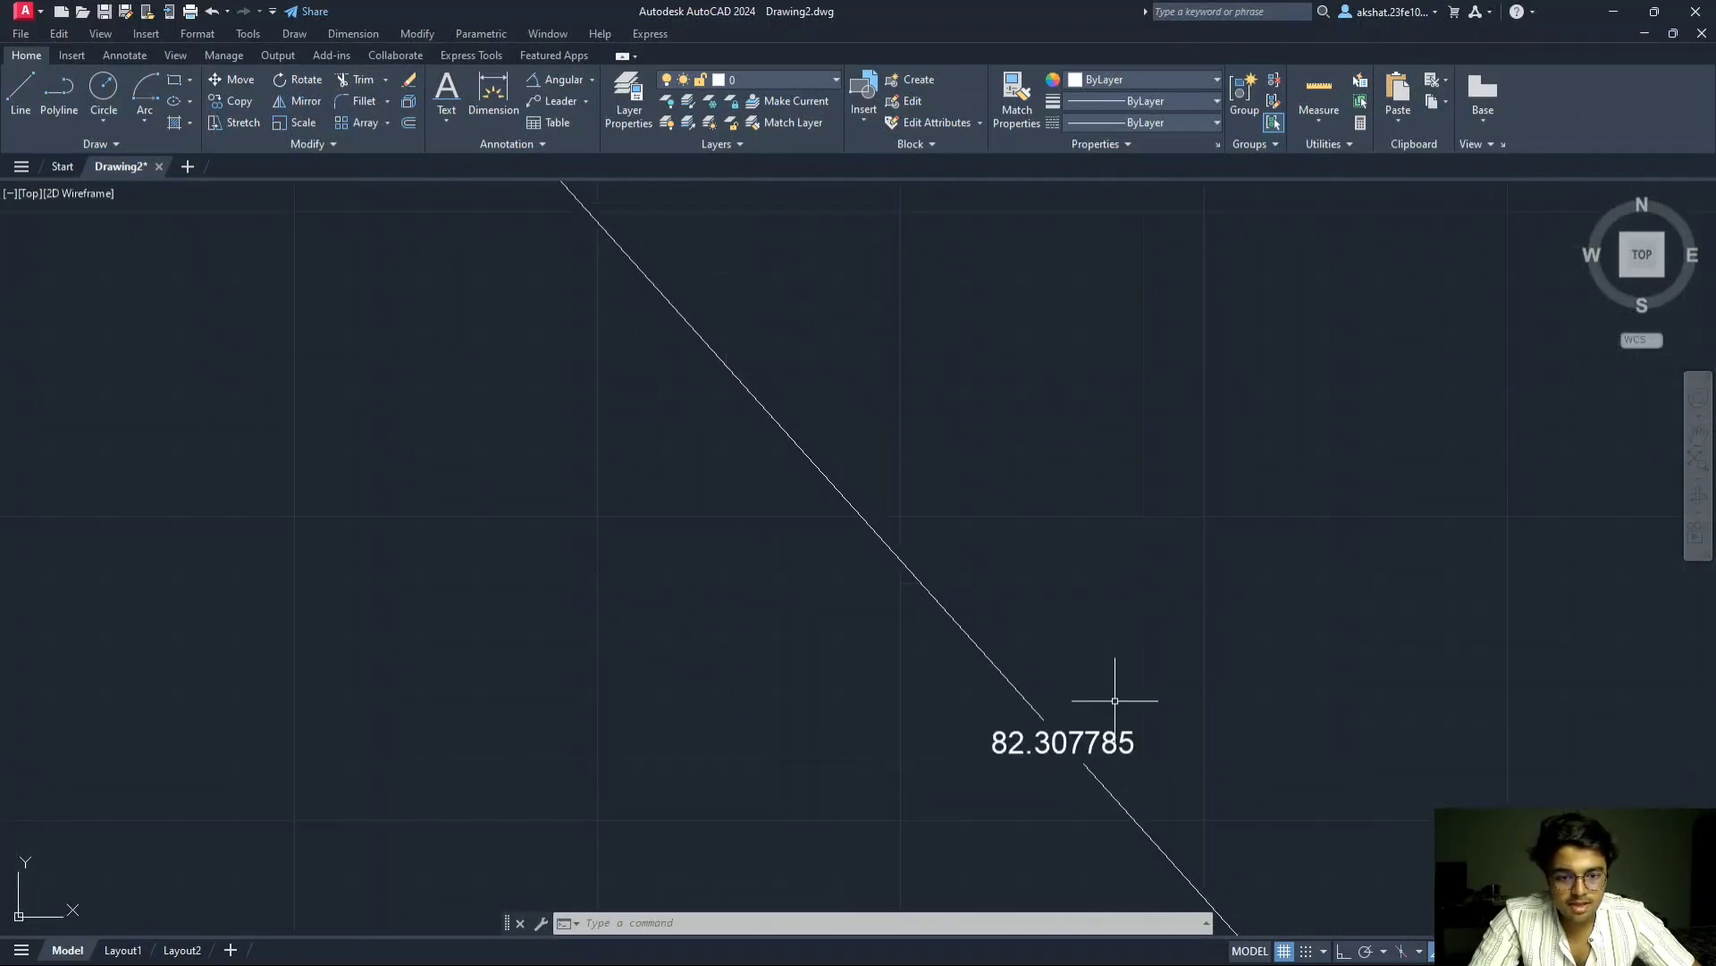
scroll(1111, 655, "down", 6)
scroll(1111, 656, "down", 3)
middle_click_drag(1111, 467, 870, 740)
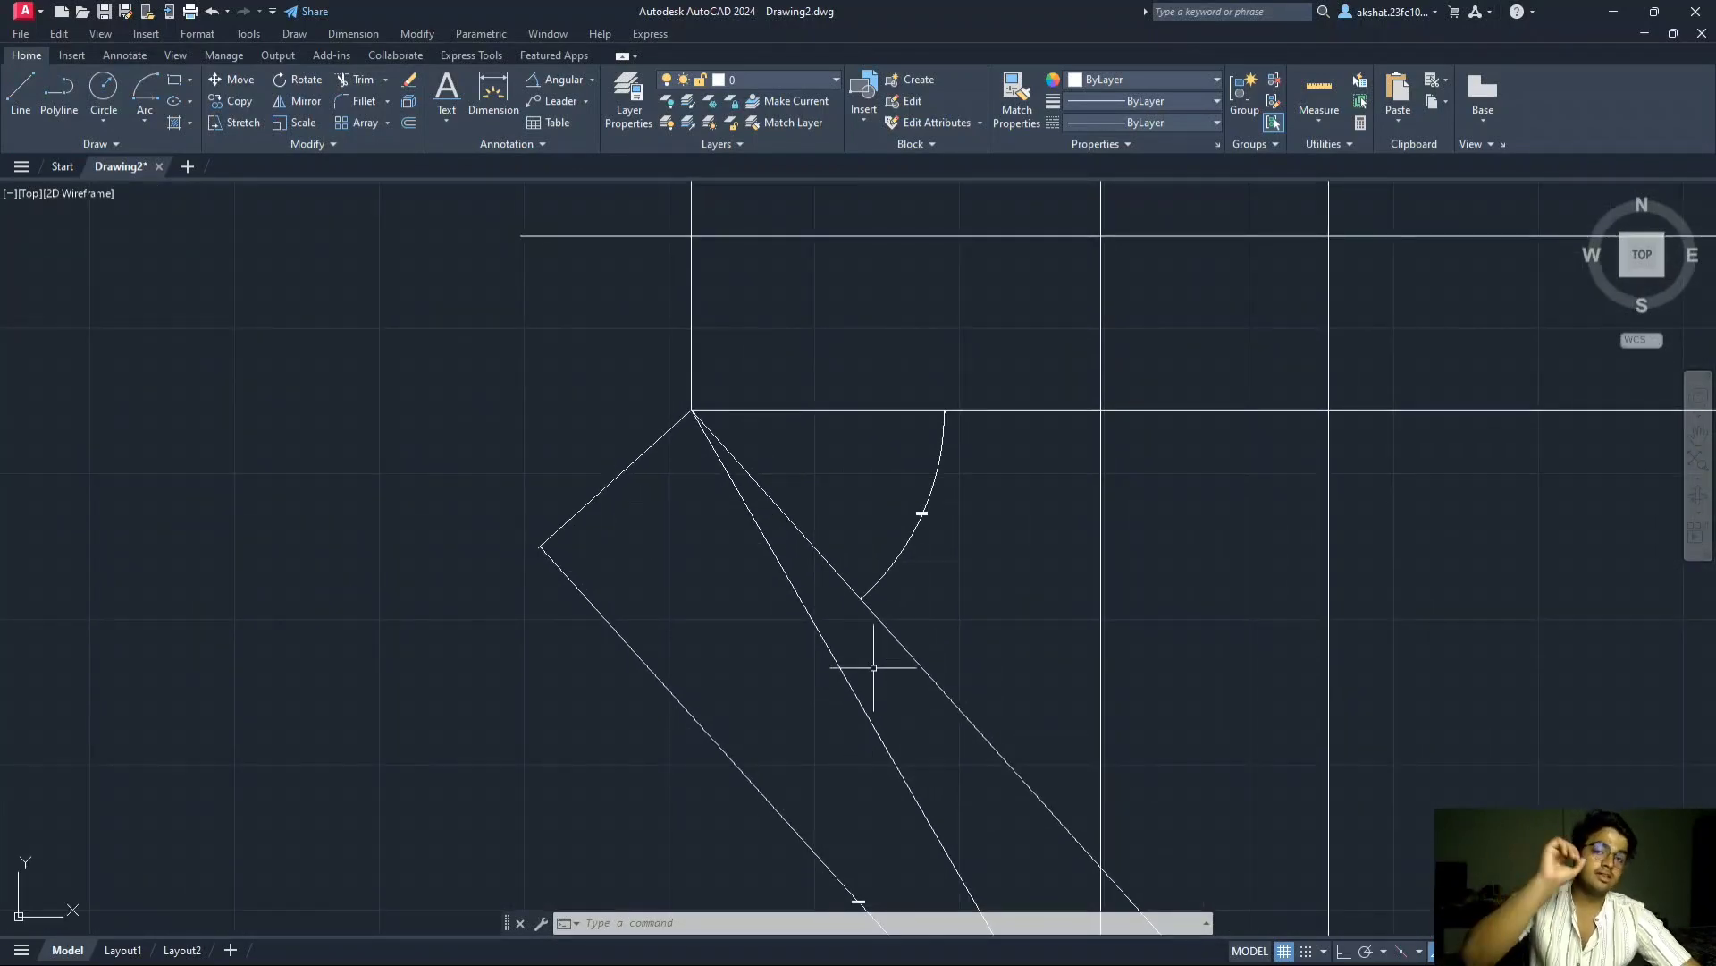
middle_click_drag(971, 422, 774, 832)
scroll(908, 387, "down", 5)
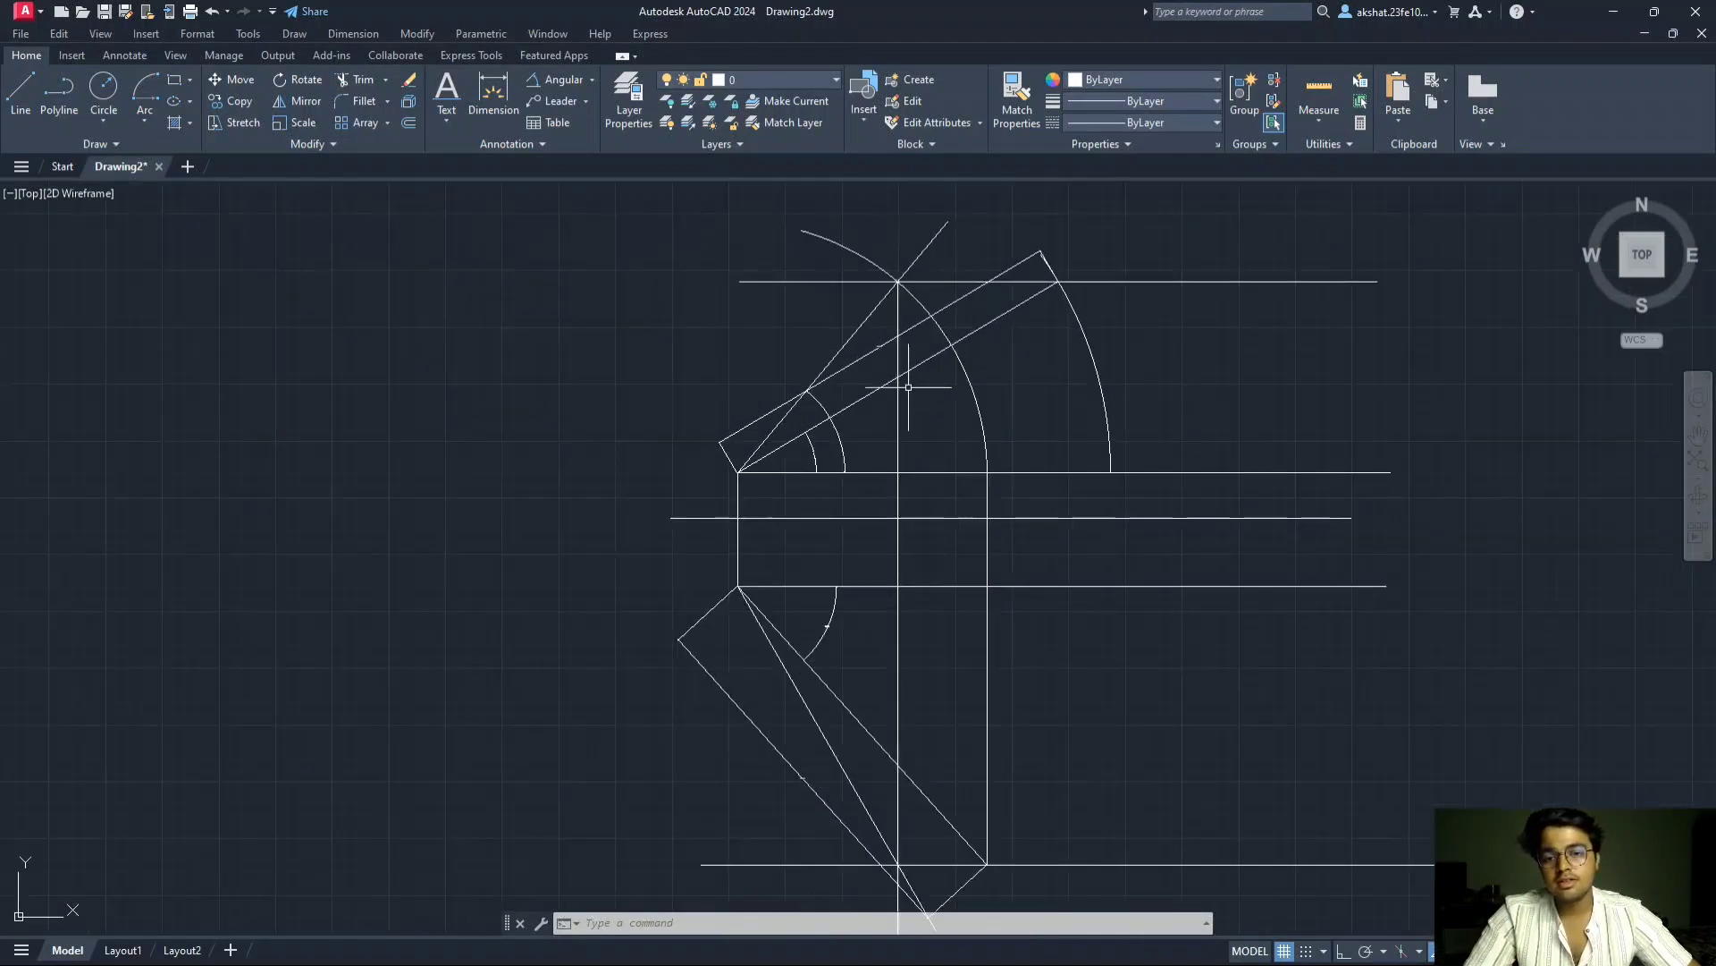
scroll(909, 386, "up", 3)
scroll(908, 386, "down", 2)
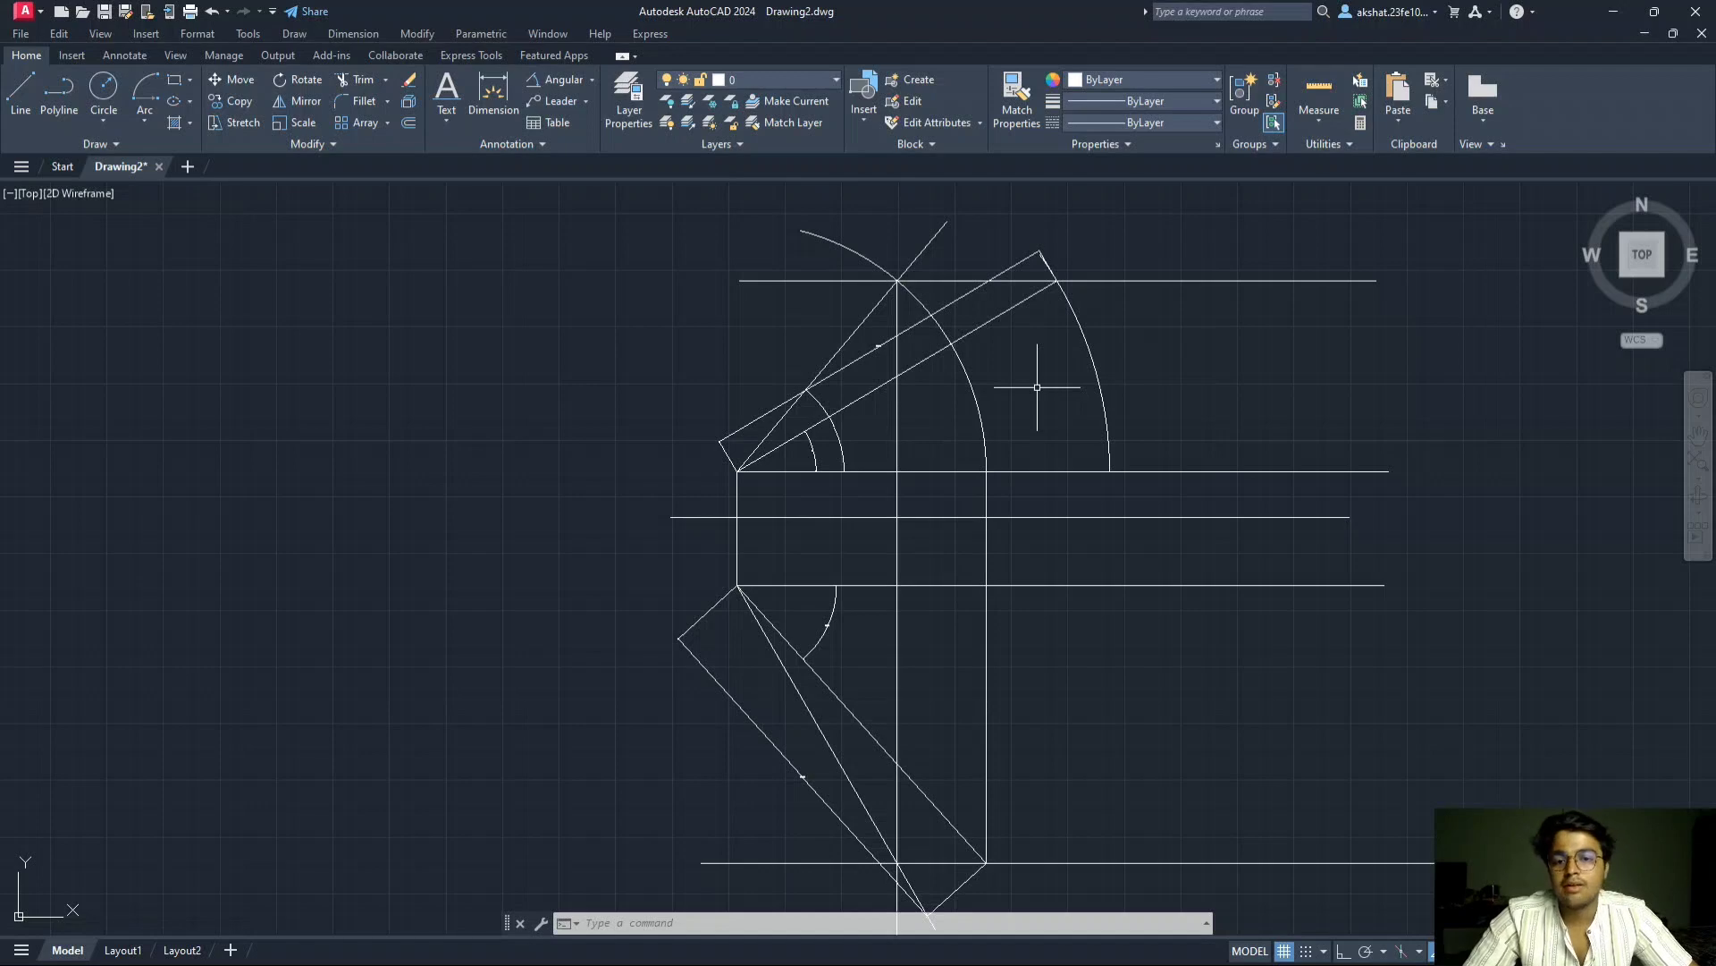
- Select the whole Problem 9 construction and delete it to clear the drawing area
scroll(1037, 388, "down", 2)
middle_click_drag(1040, 341, 855, 351)
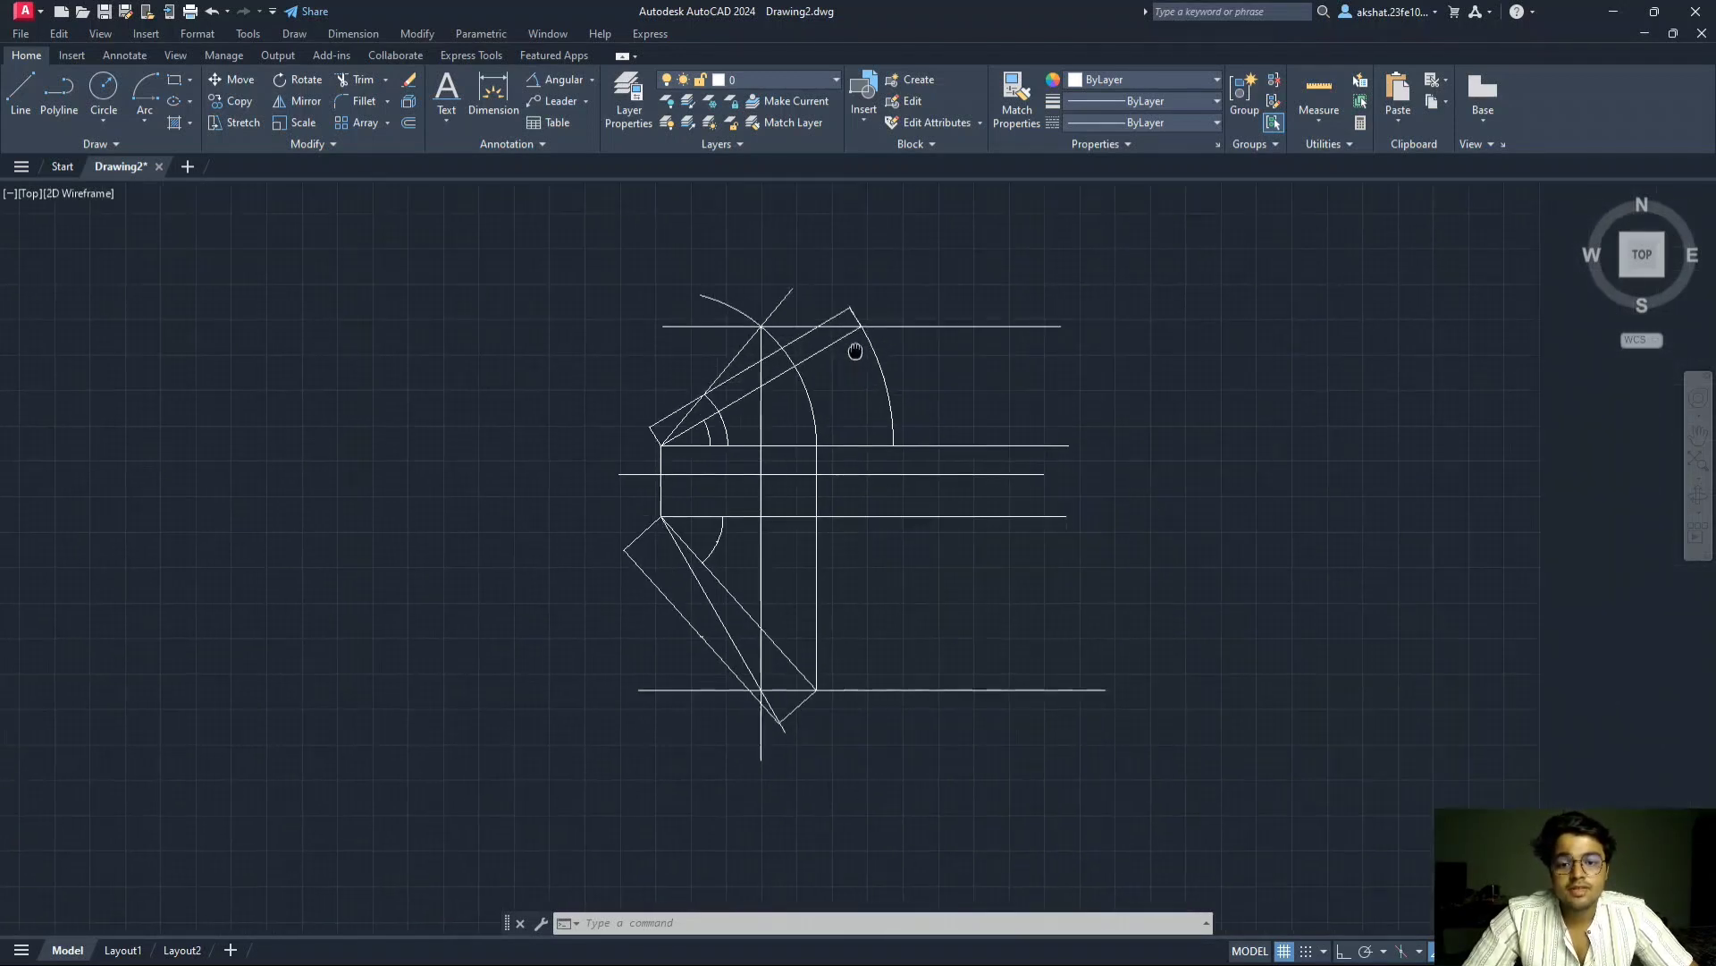
mouse_move(498, 224)
left_mouse_down()
mouse_move(946, 192)
mouse_move(1283, 458)
mouse_move(920, 888)
mouse_move(439, 753)
left_mouse_up()
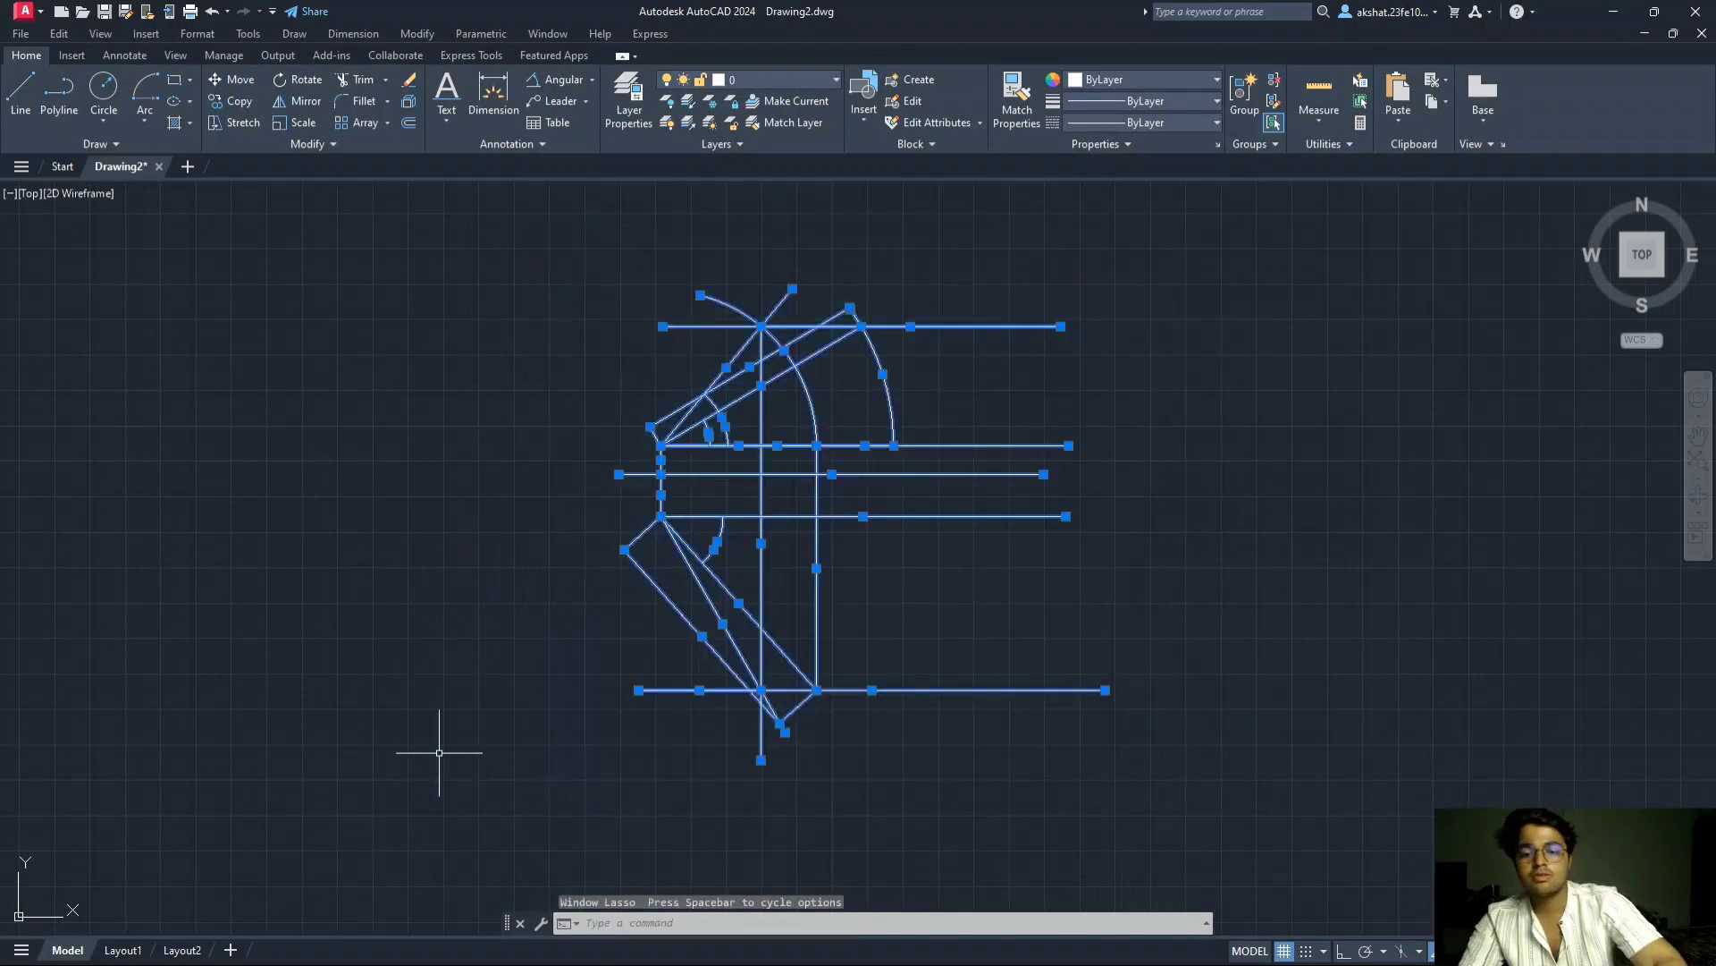
key("Delete")
- Switch to the straight-lines projection PDF in the browser and go to Problem 10 with its solution steps
key("alt+Tab")
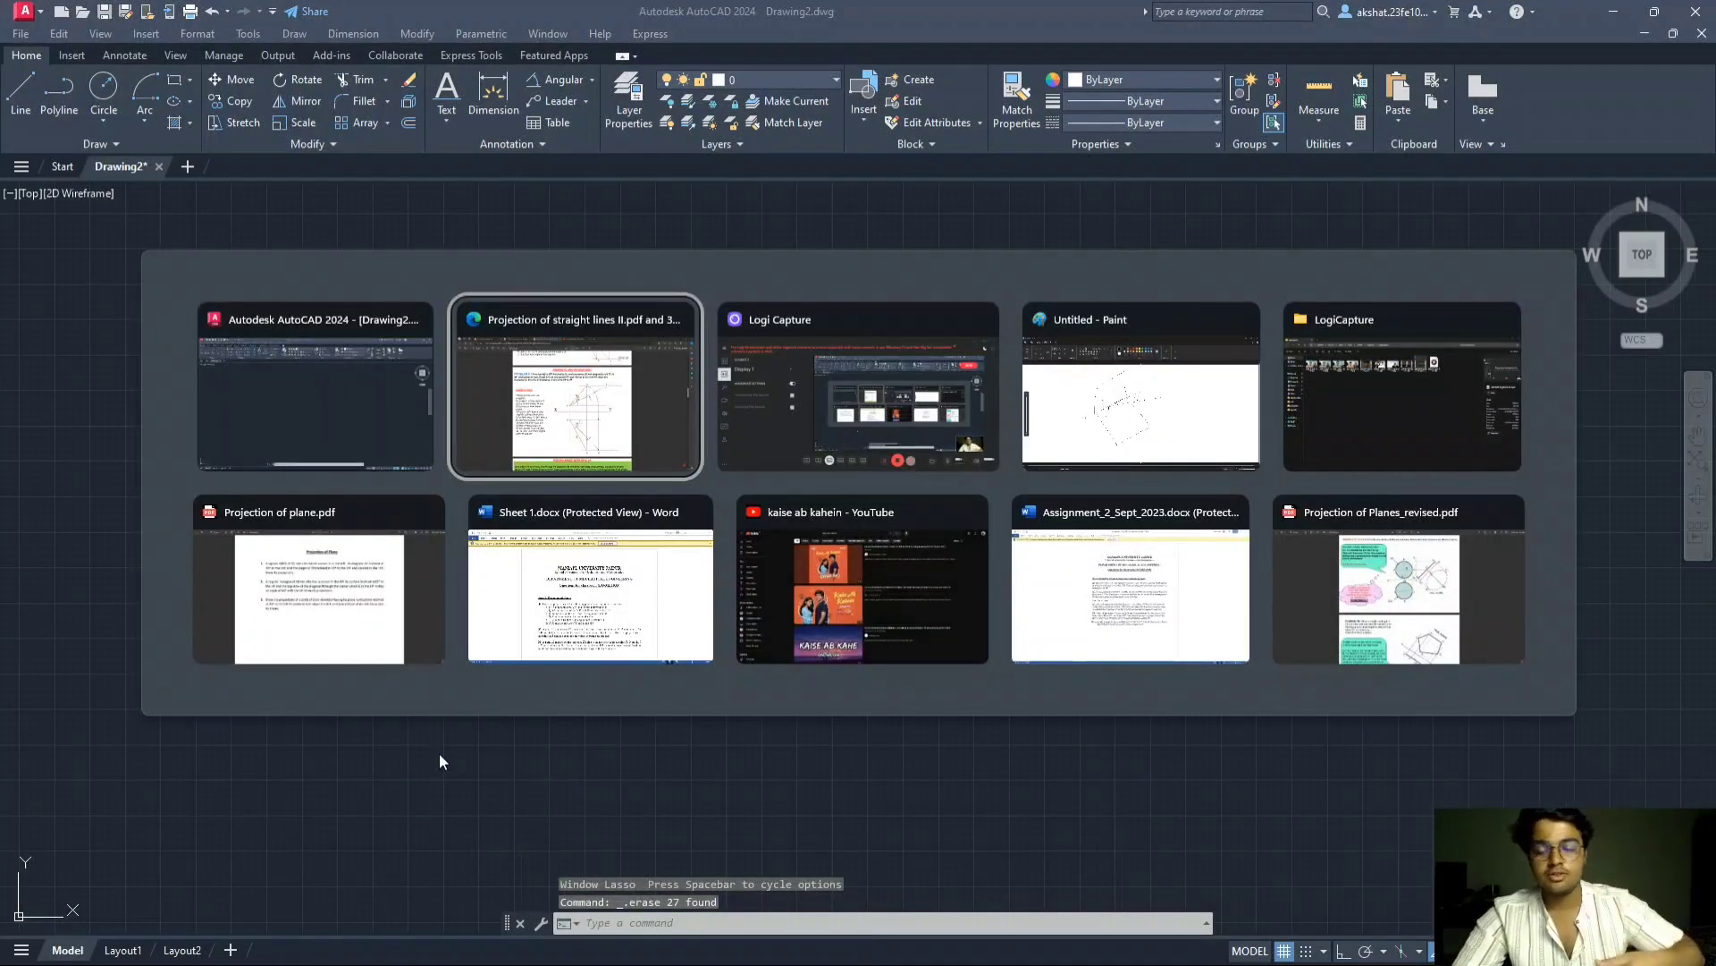
scroll(590, 650, "down", 5)
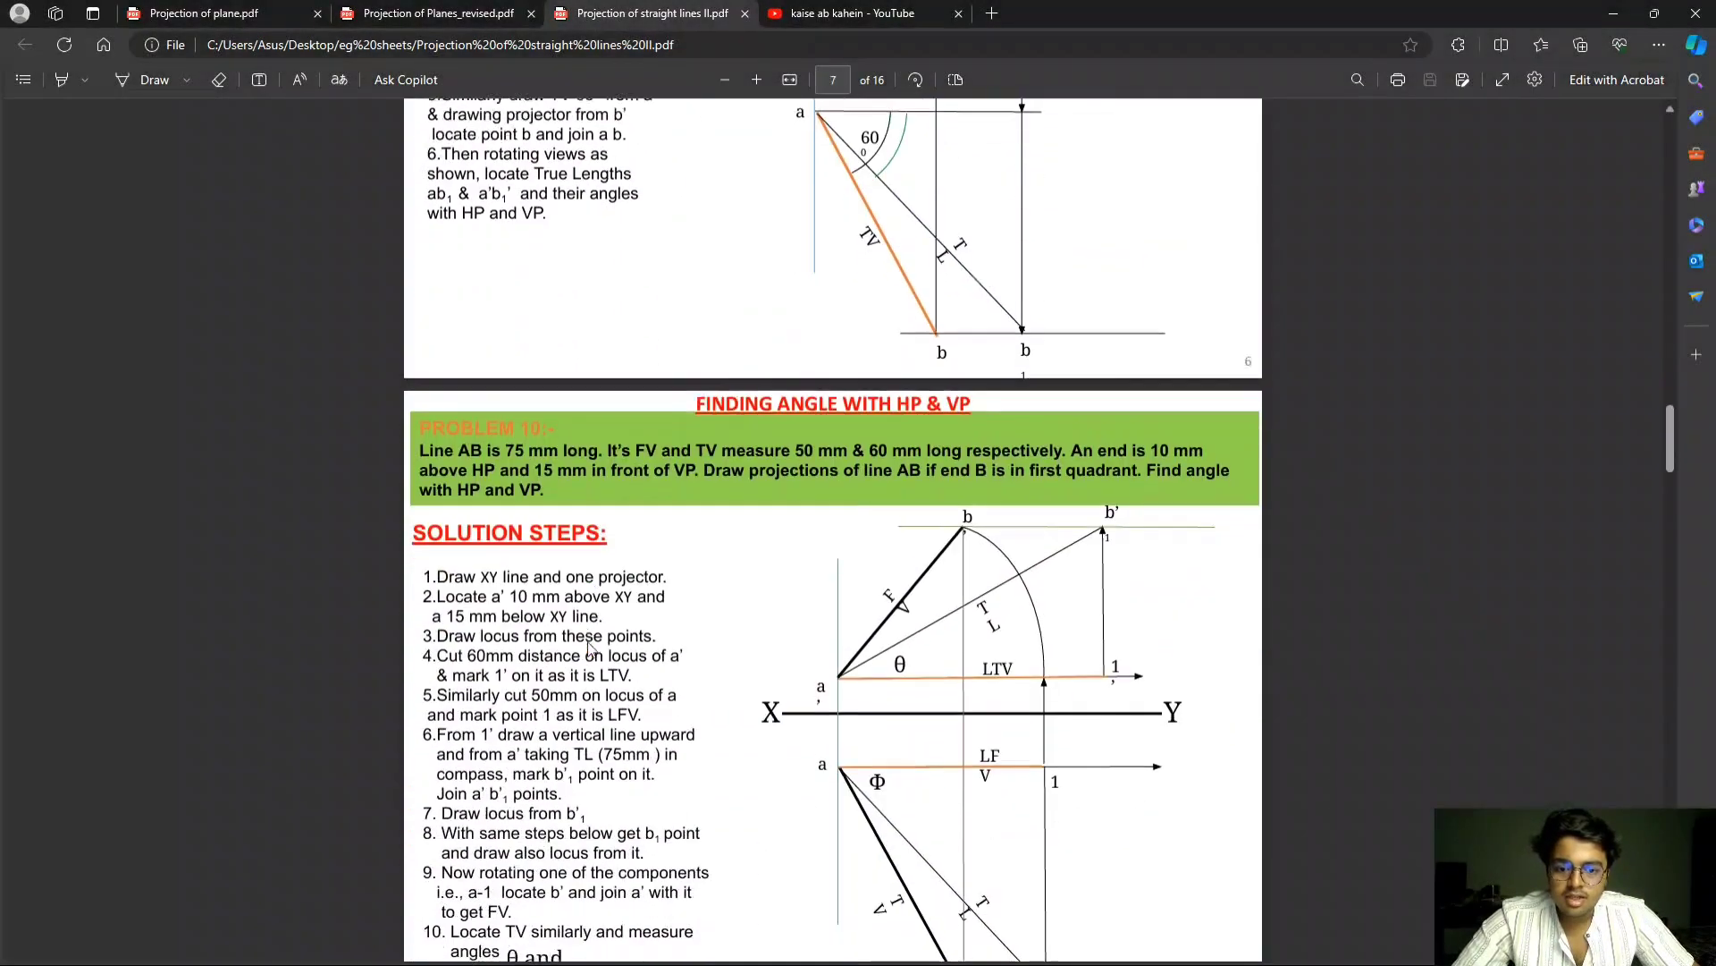
- Review Problem 10 and browse the neighbouring problems in the straight-lines PDF, including Problems 11, 9 and 13 and the traces section
scroll(589, 647, "down", 8)
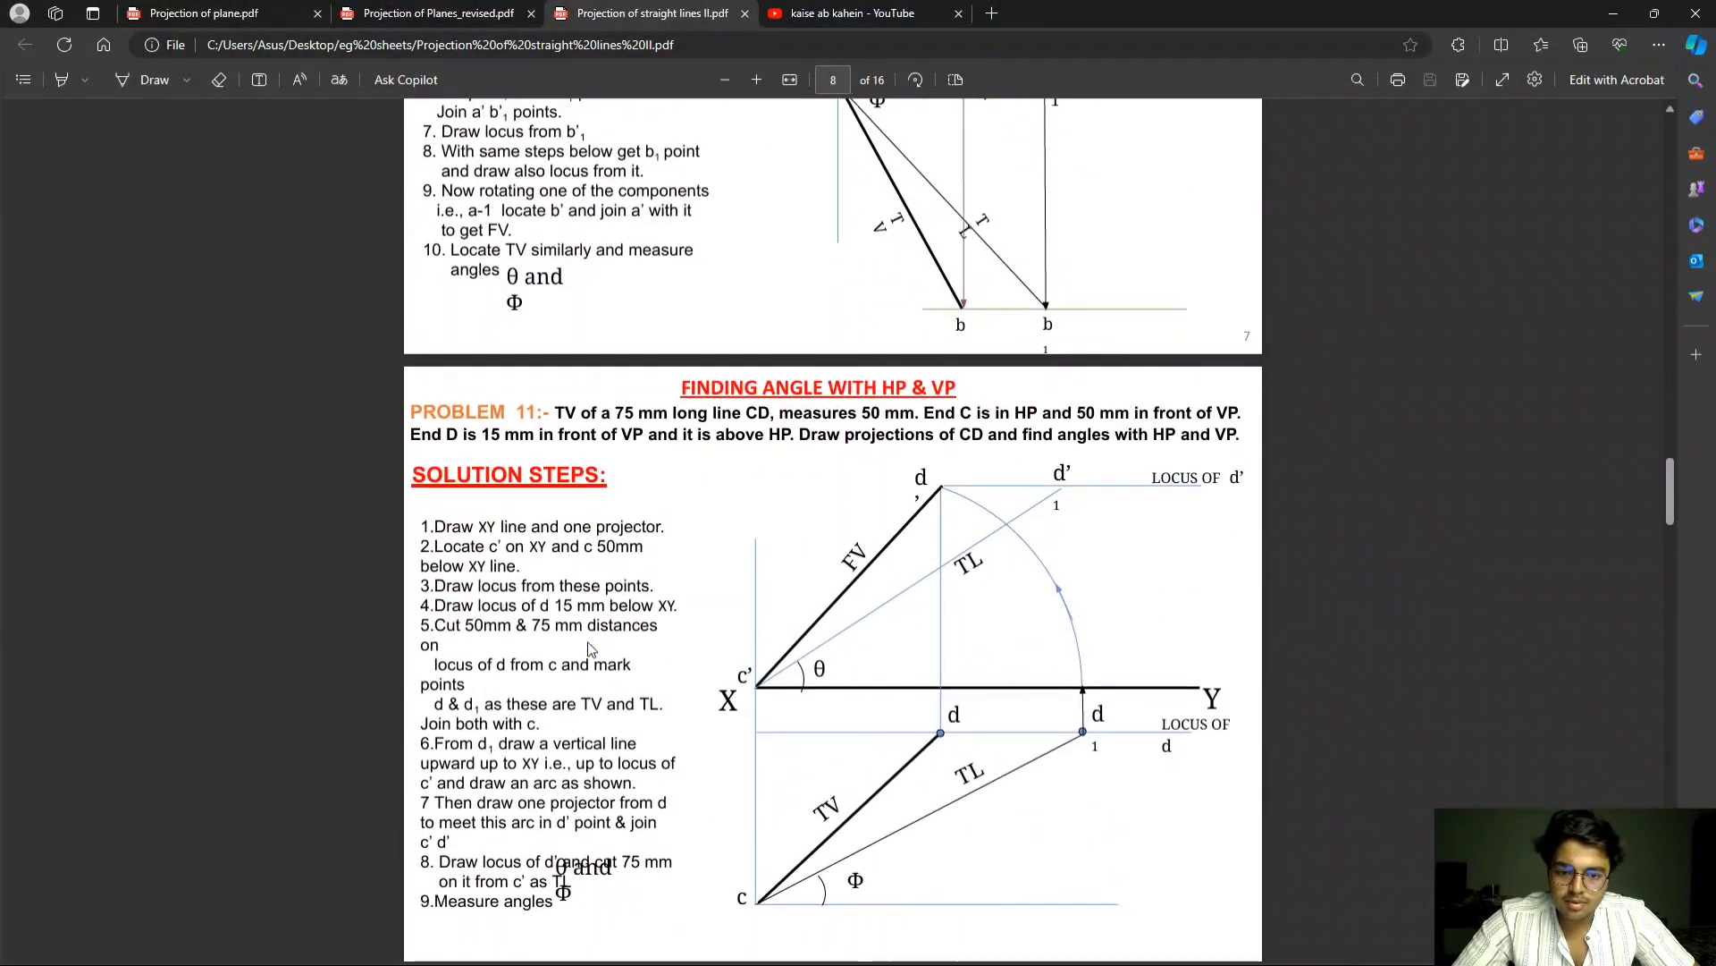
scroll(590, 647, "down", 6)
scroll(702, 568, "up", 3)
scroll(798, 528, "up", 3)
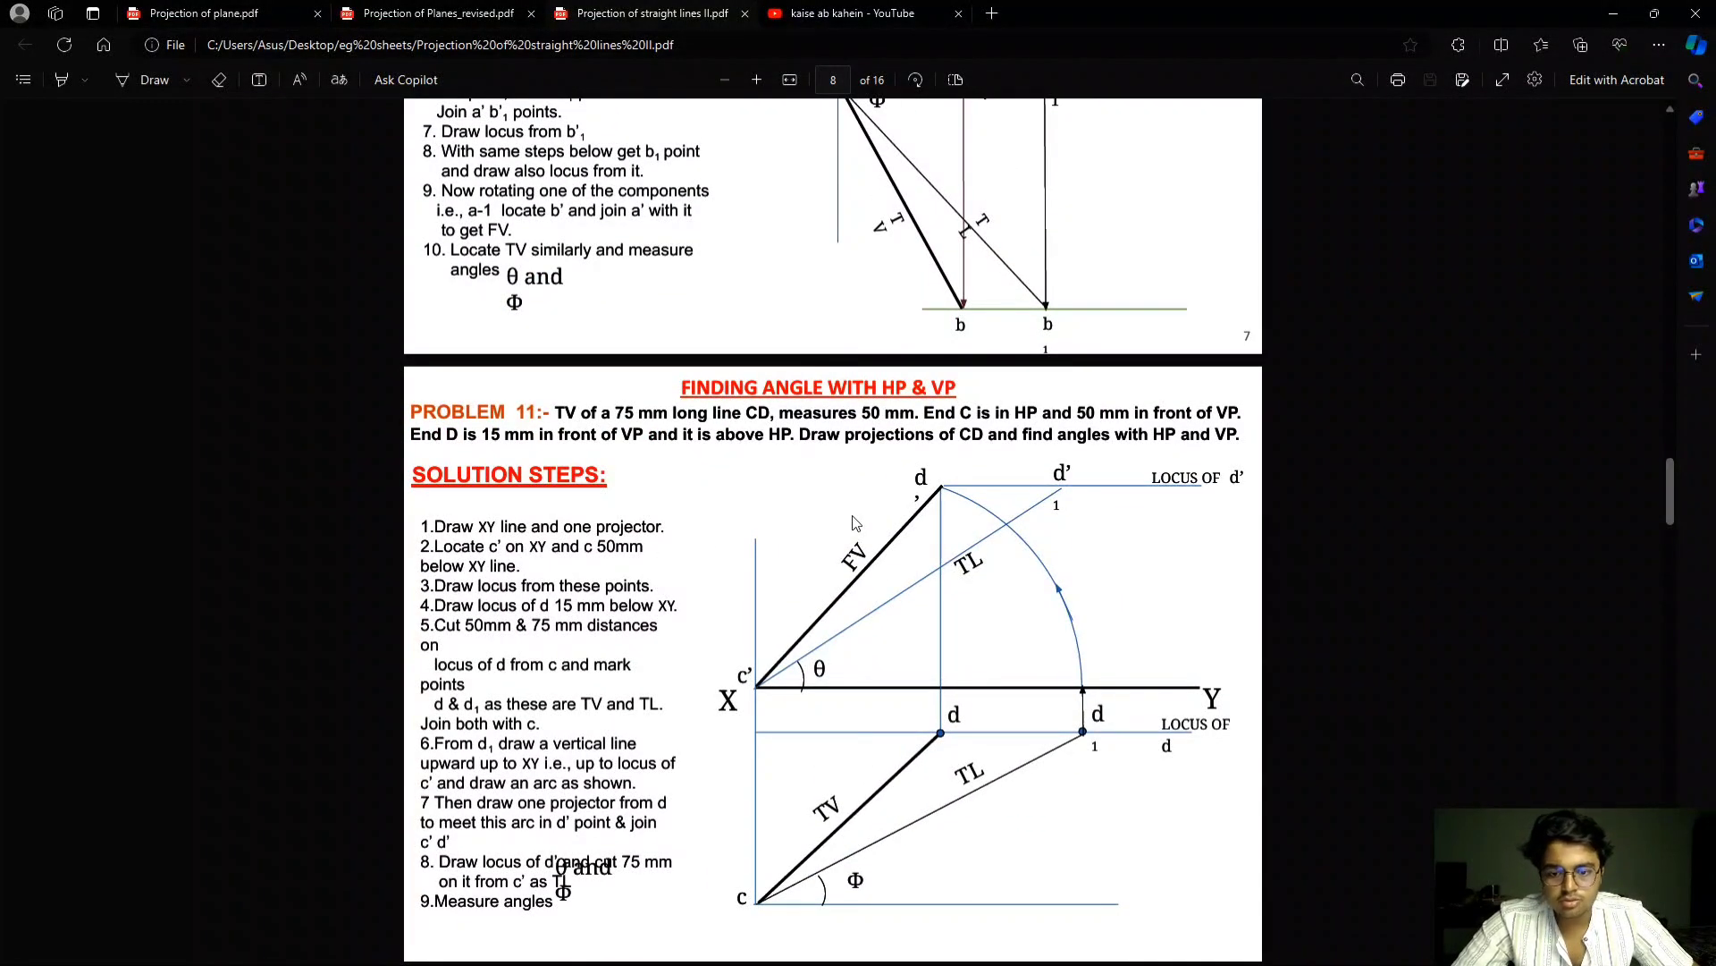
scroll(733, 562, "up", 7)
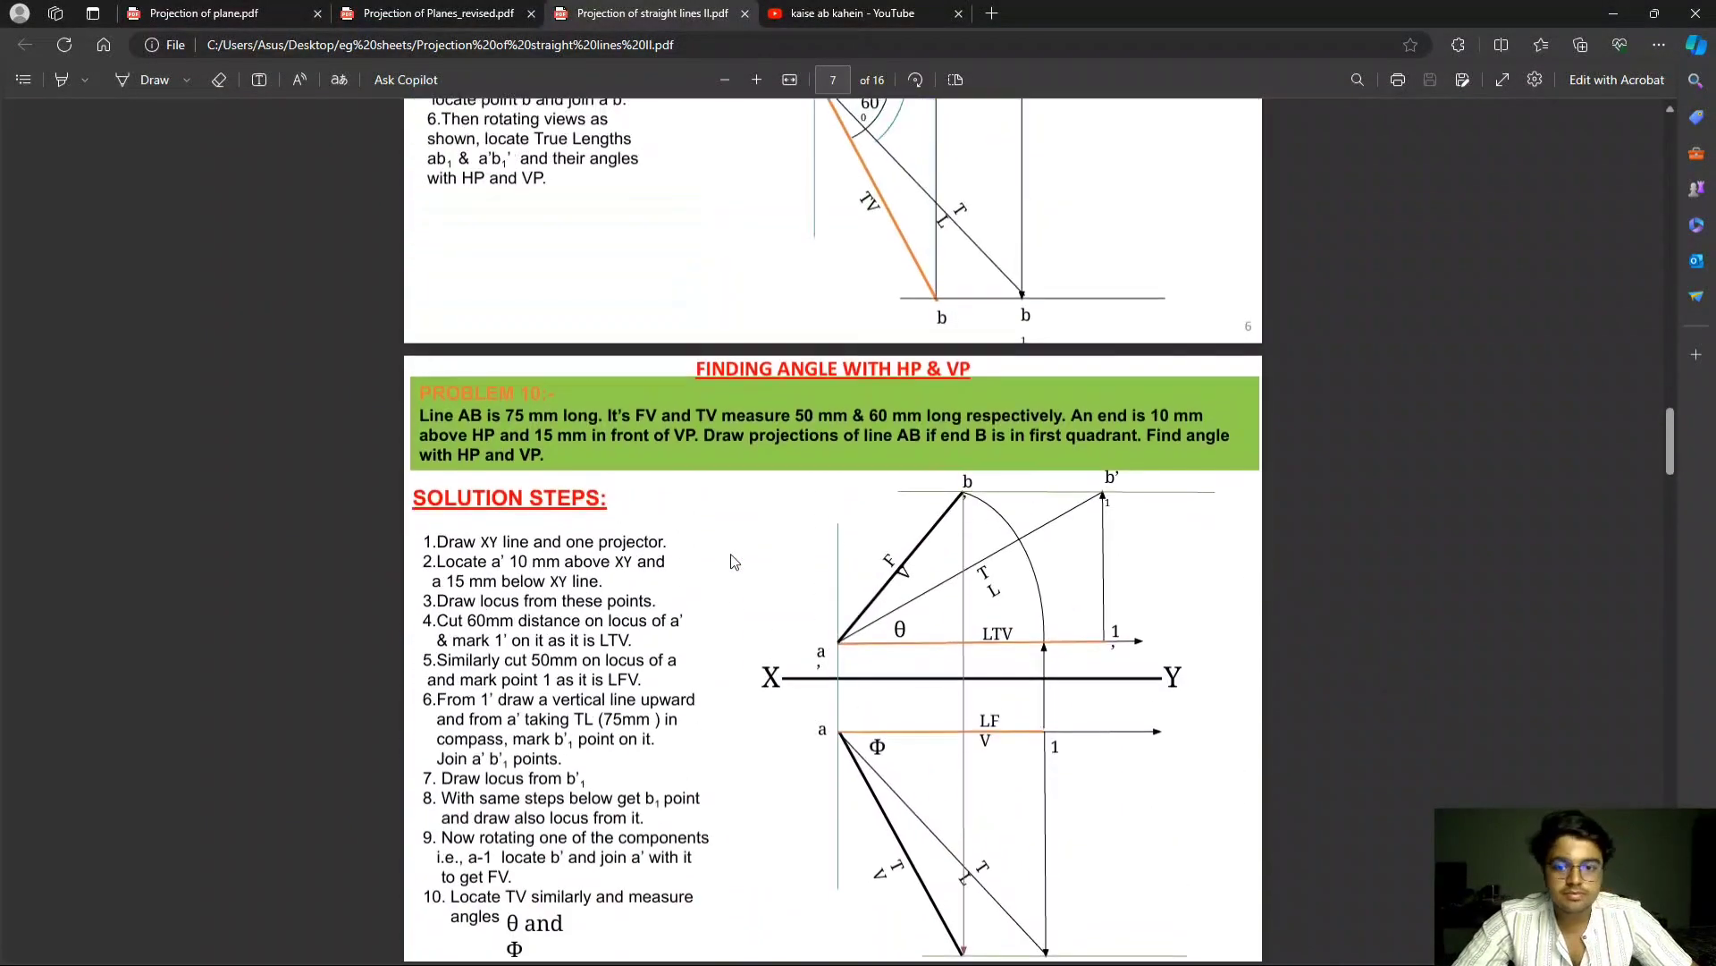
scroll(894, 501, "down", 3)
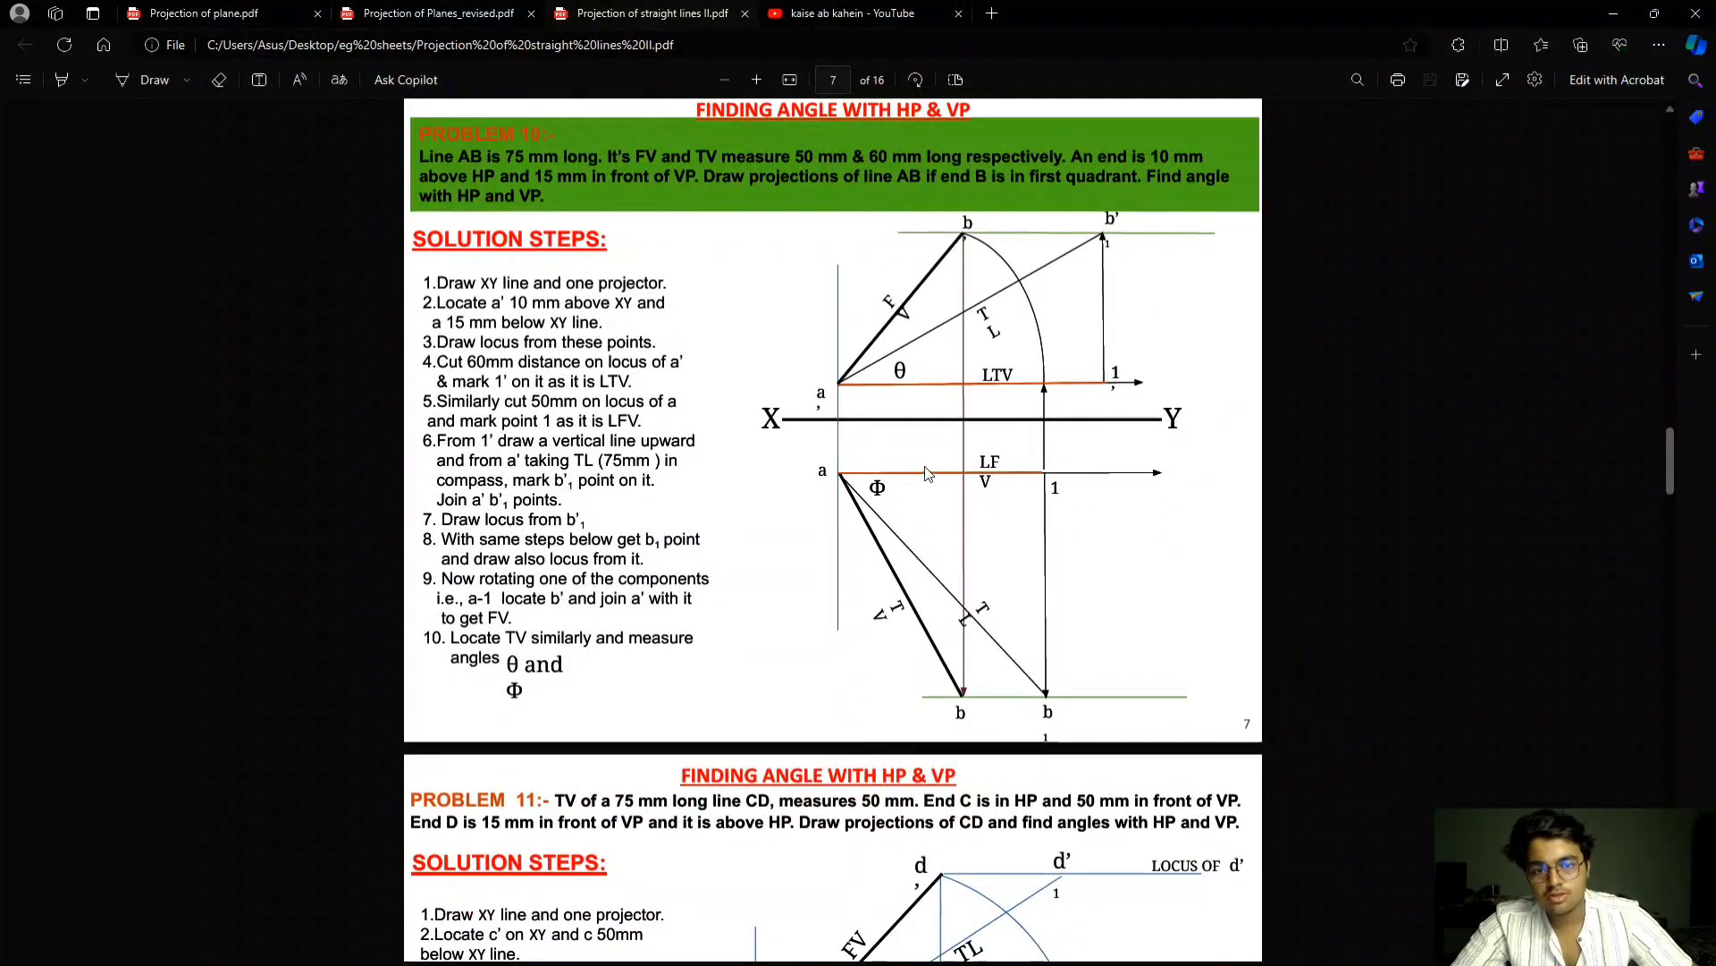
scroll(927, 473, "up", 2)
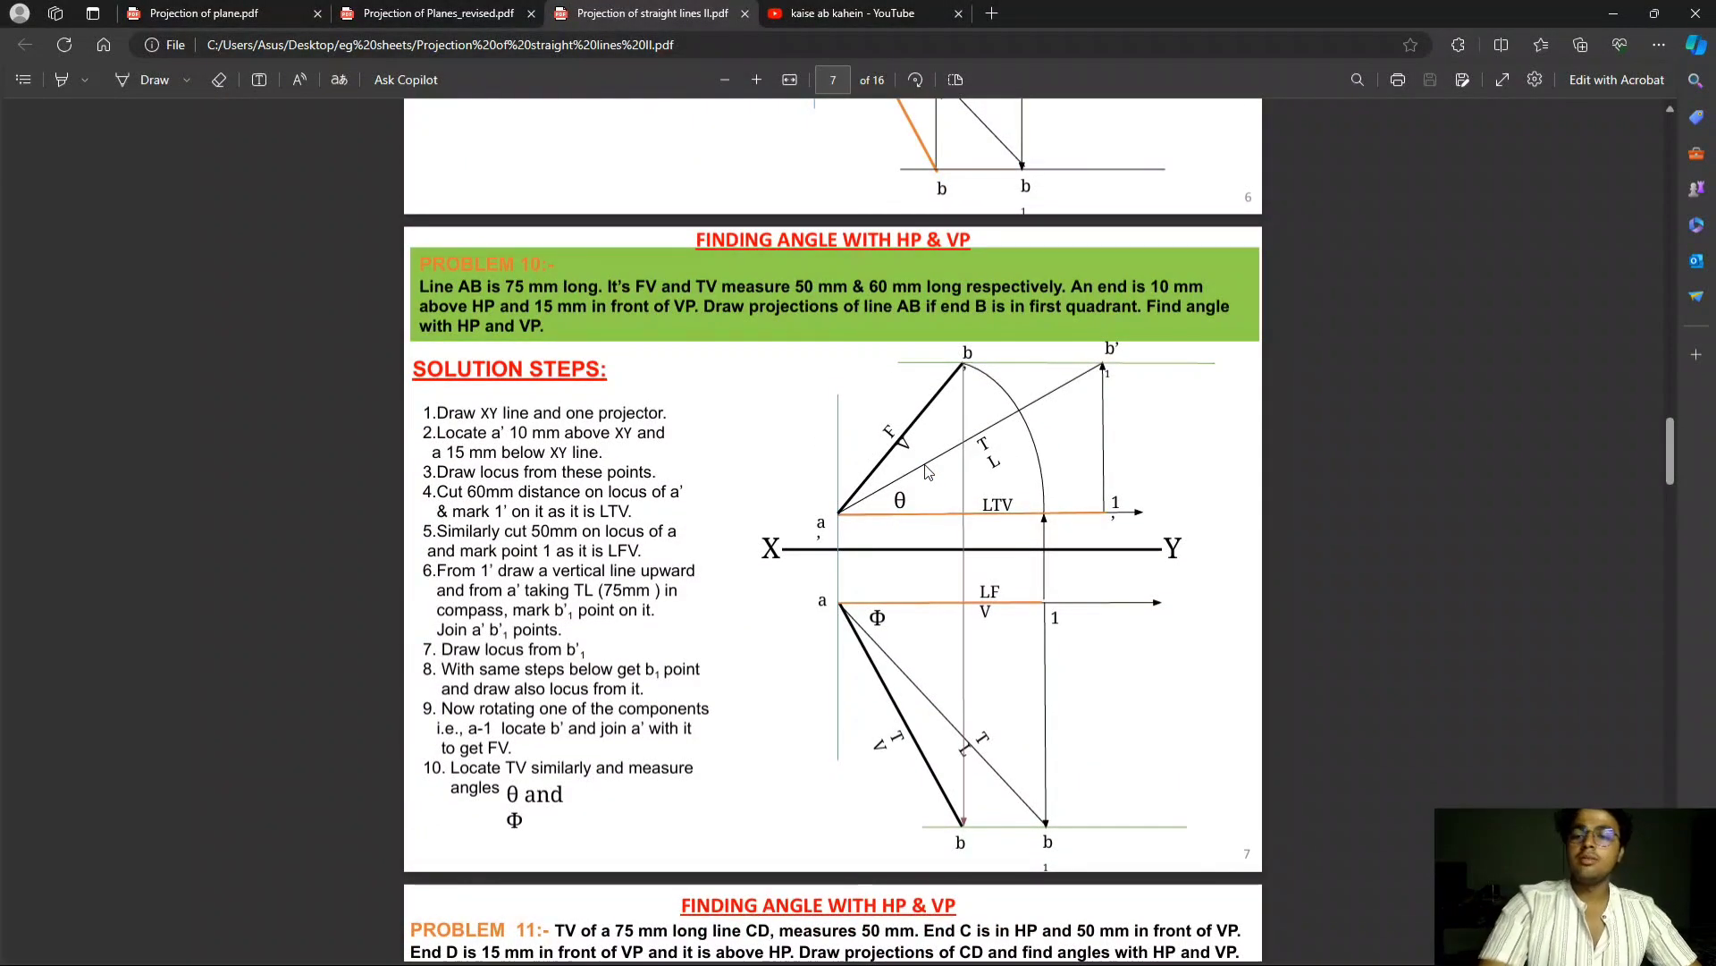
scroll(927, 474, "down", 15)
scroll(922, 479, "up", 6)
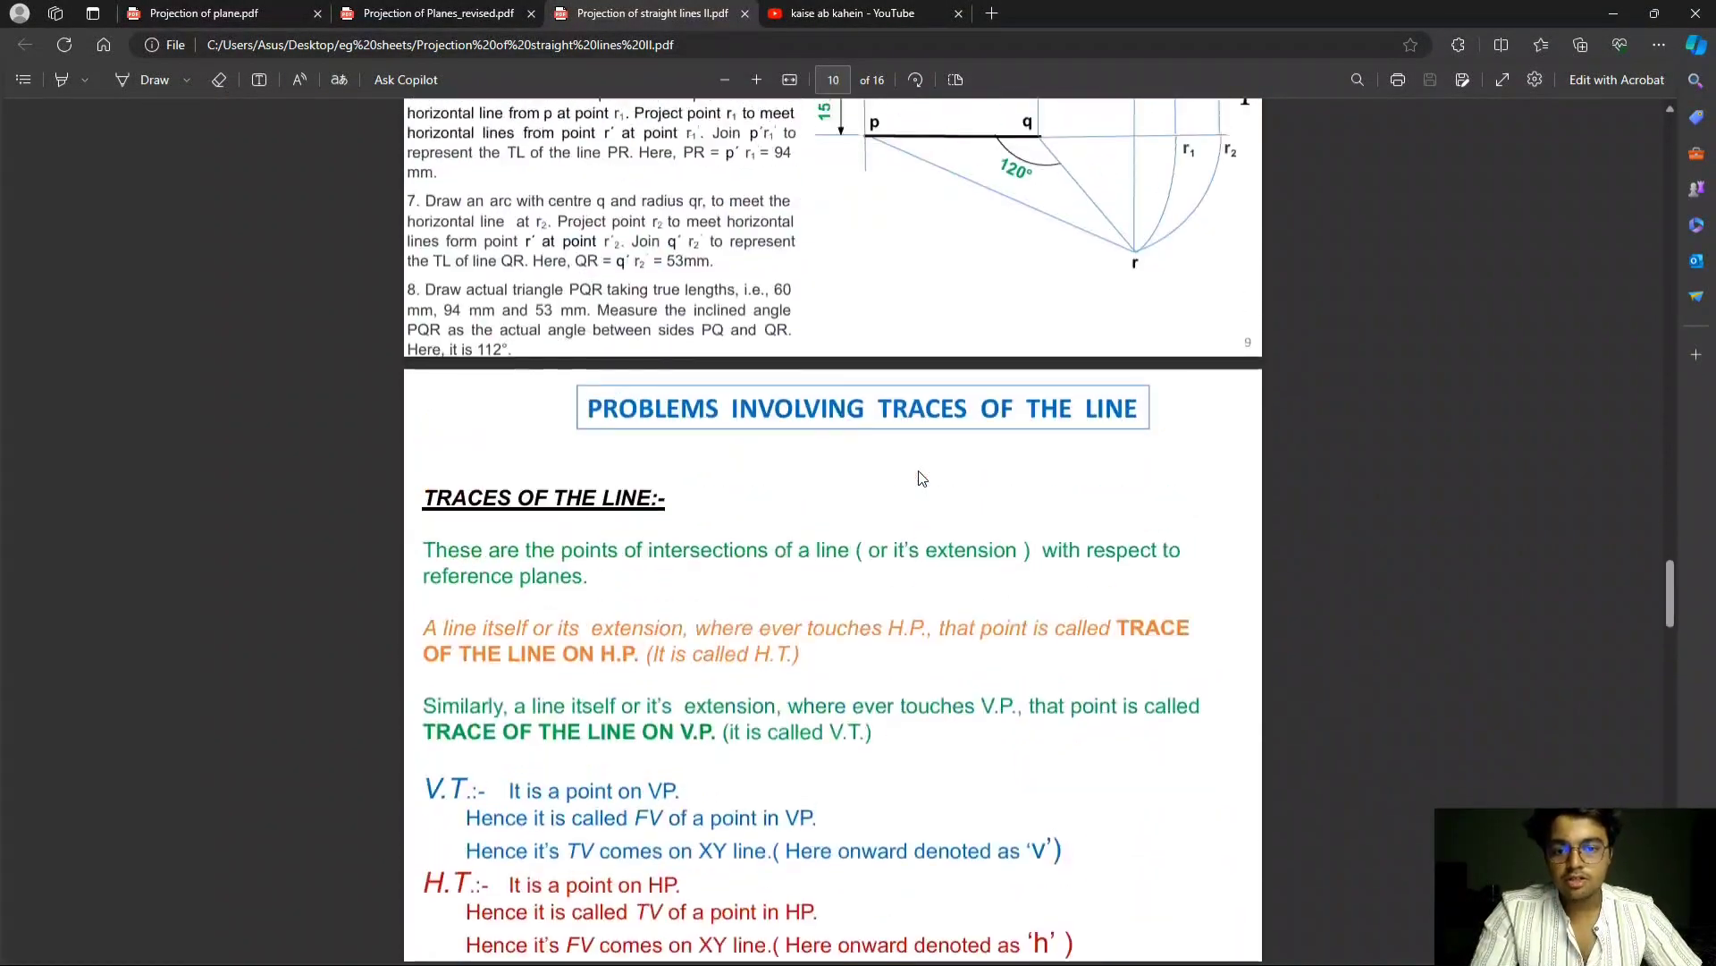
scroll(922, 478, "up", 6)
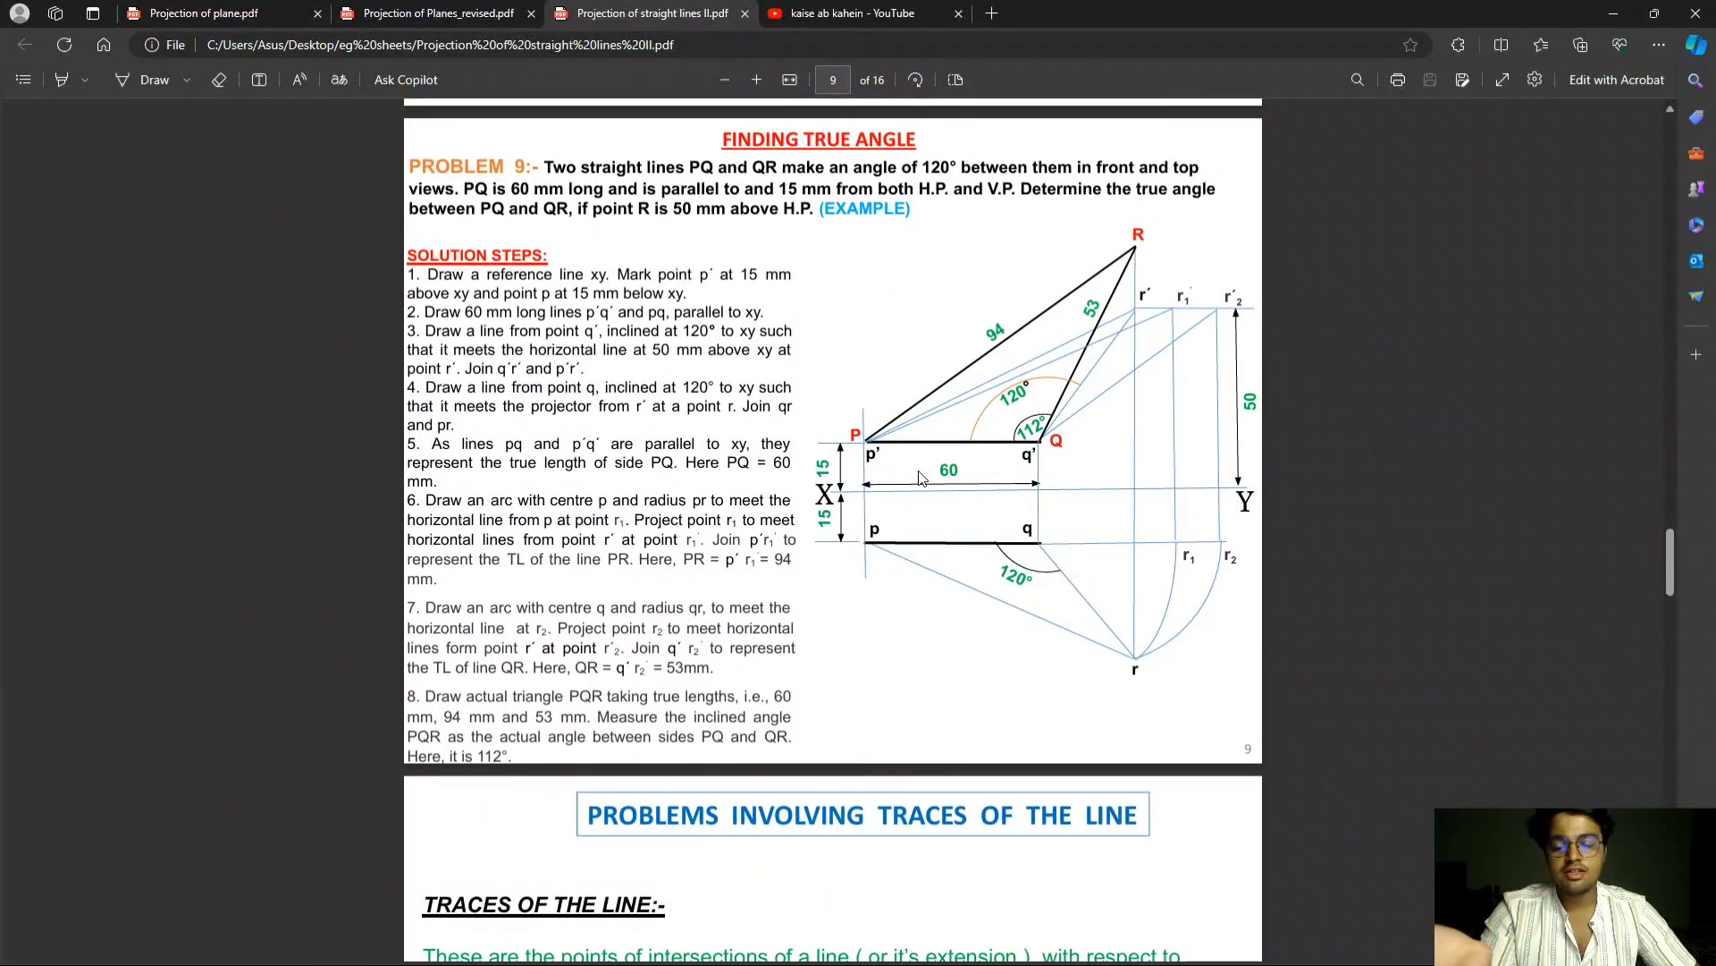
scroll(922, 478, "down", 5)
scroll(921, 479, "down", 20)
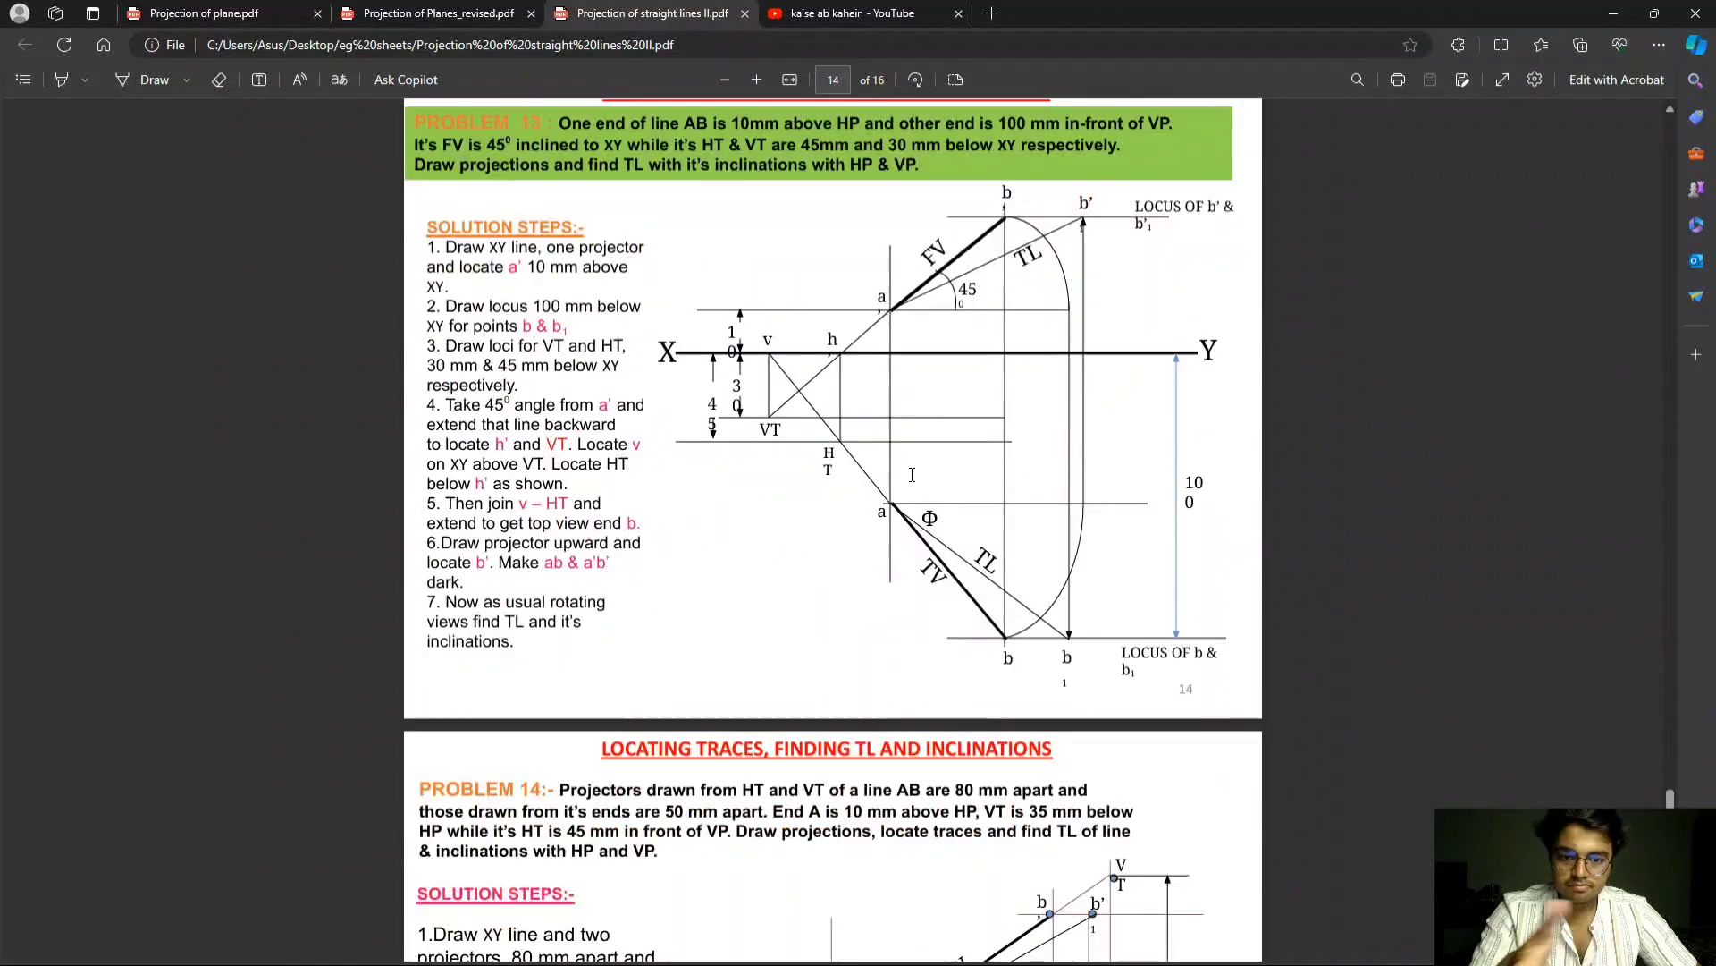
scroll(912, 475, "up", 20)
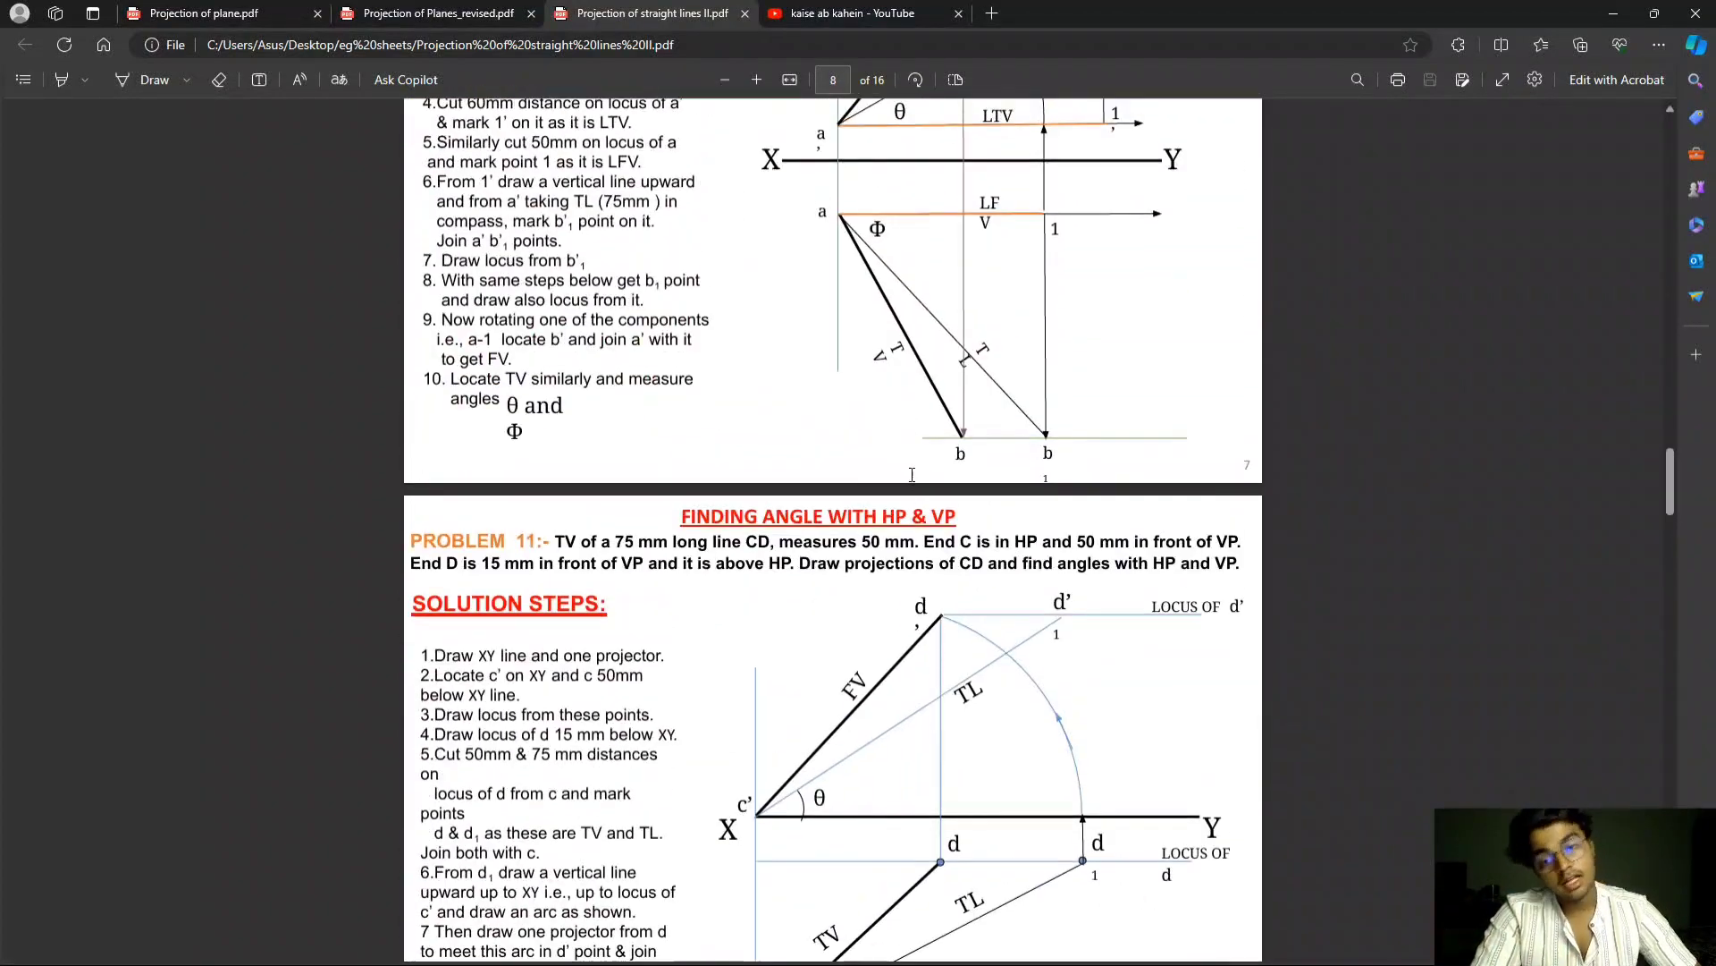
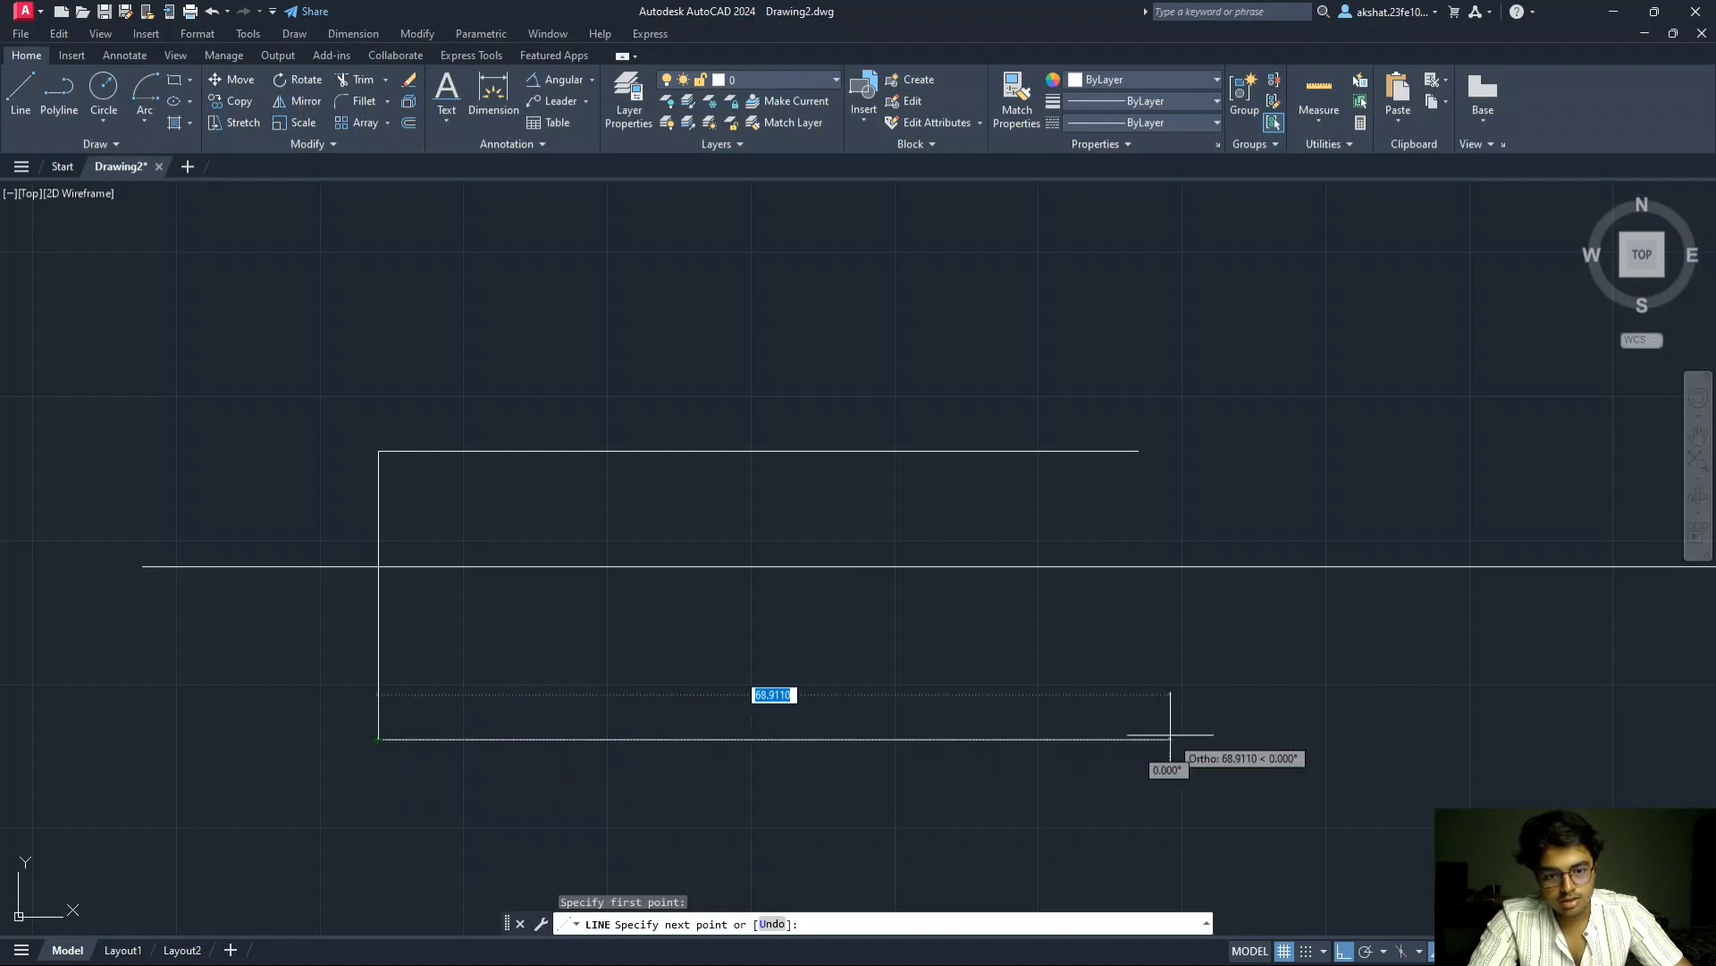
- Finish the lower horizontal locus line from the projector's lower end, about 69 mm long, and check the Problem 10 statement in the PDF
left_click(1174, 735)
key("Escape")
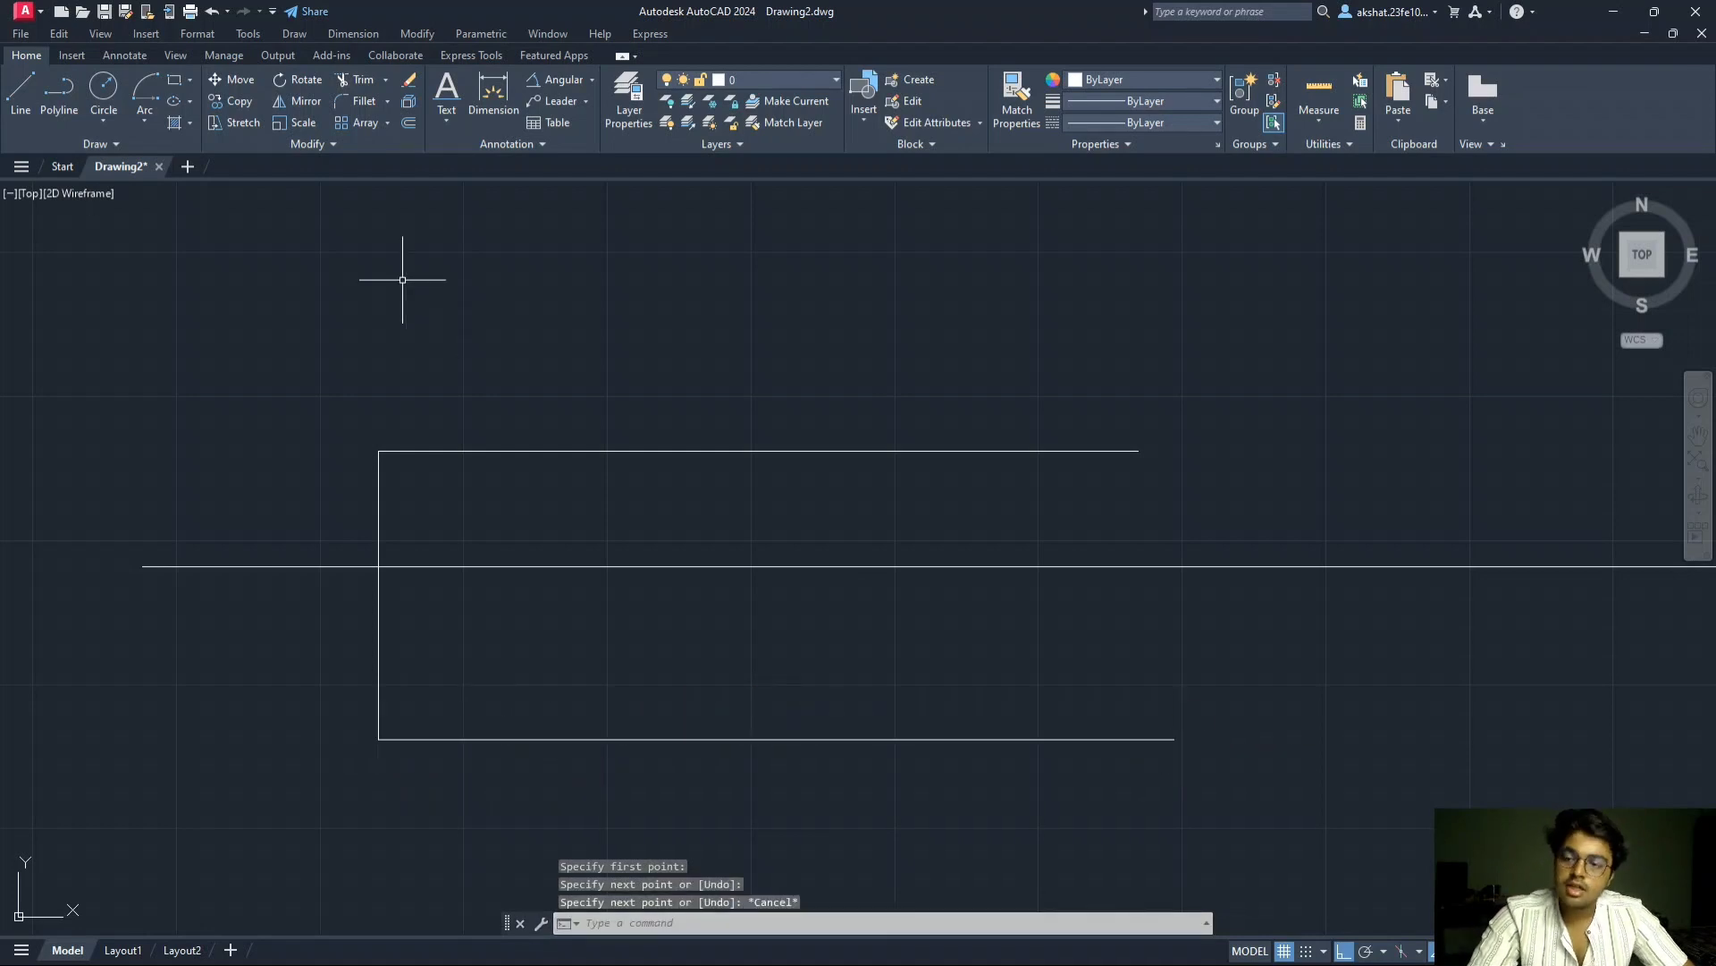
key("alt+Tab")
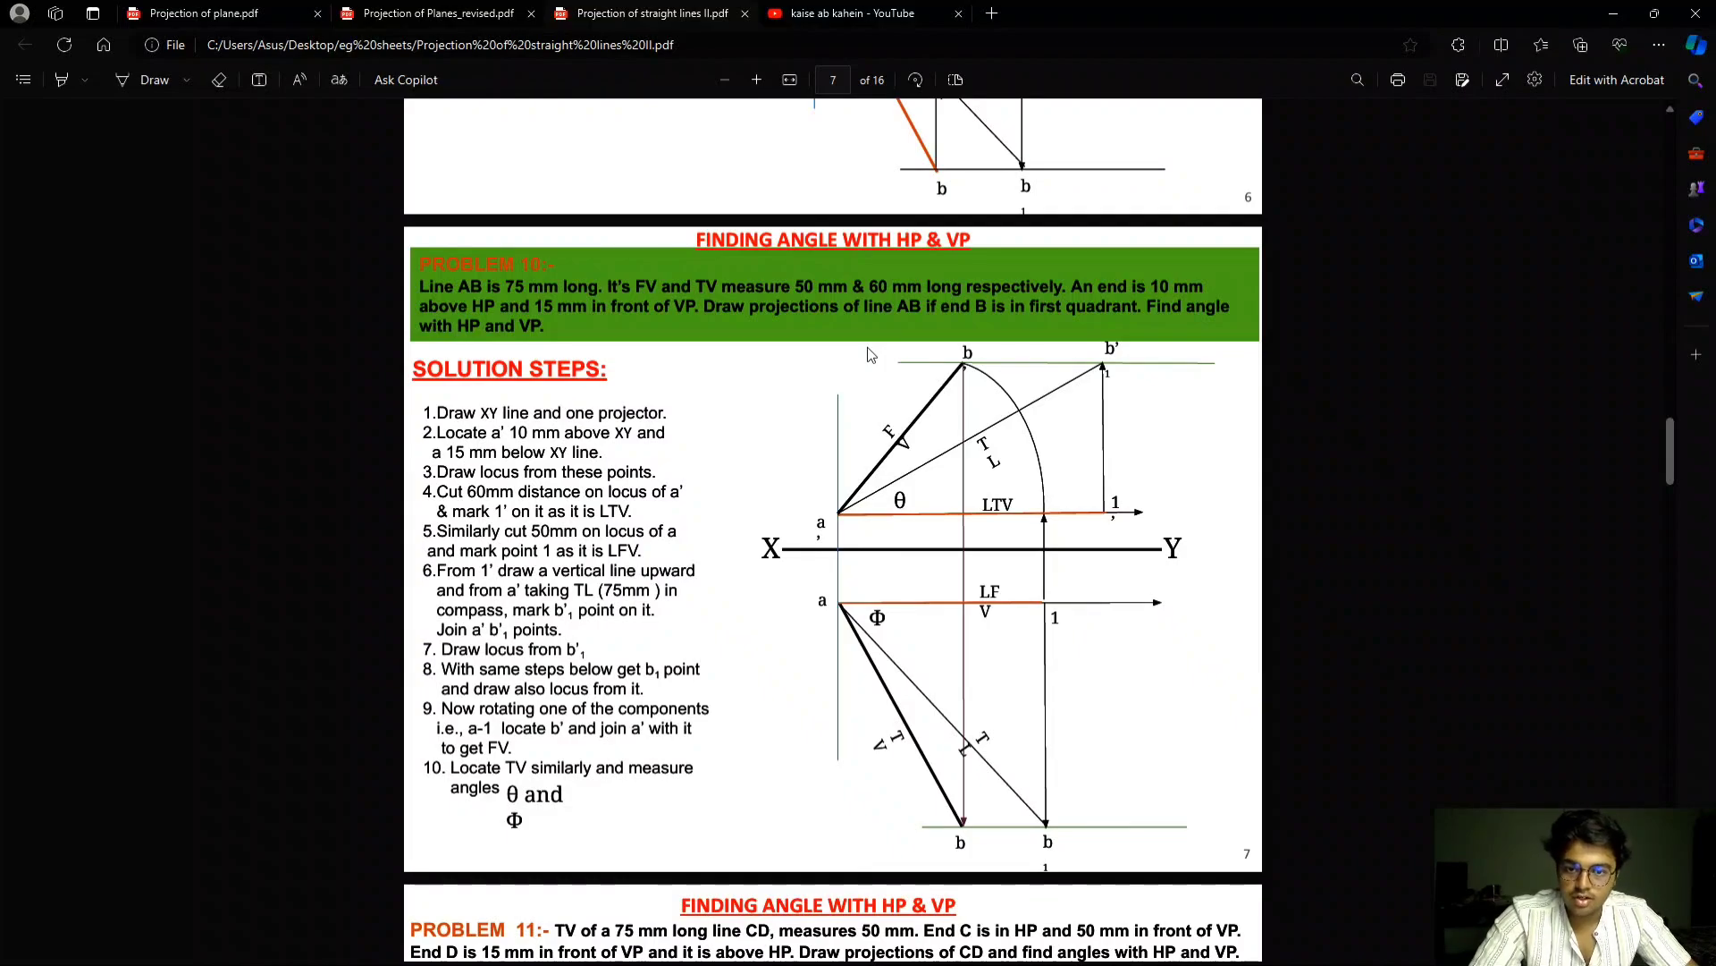
scroll(872, 355, "up", 1)
- Switch back to AutoCAD and draw a 50 mm horizontal line from the projector's upper end along the upper locus
key("alt+Tab")
type("l")
key("Return")
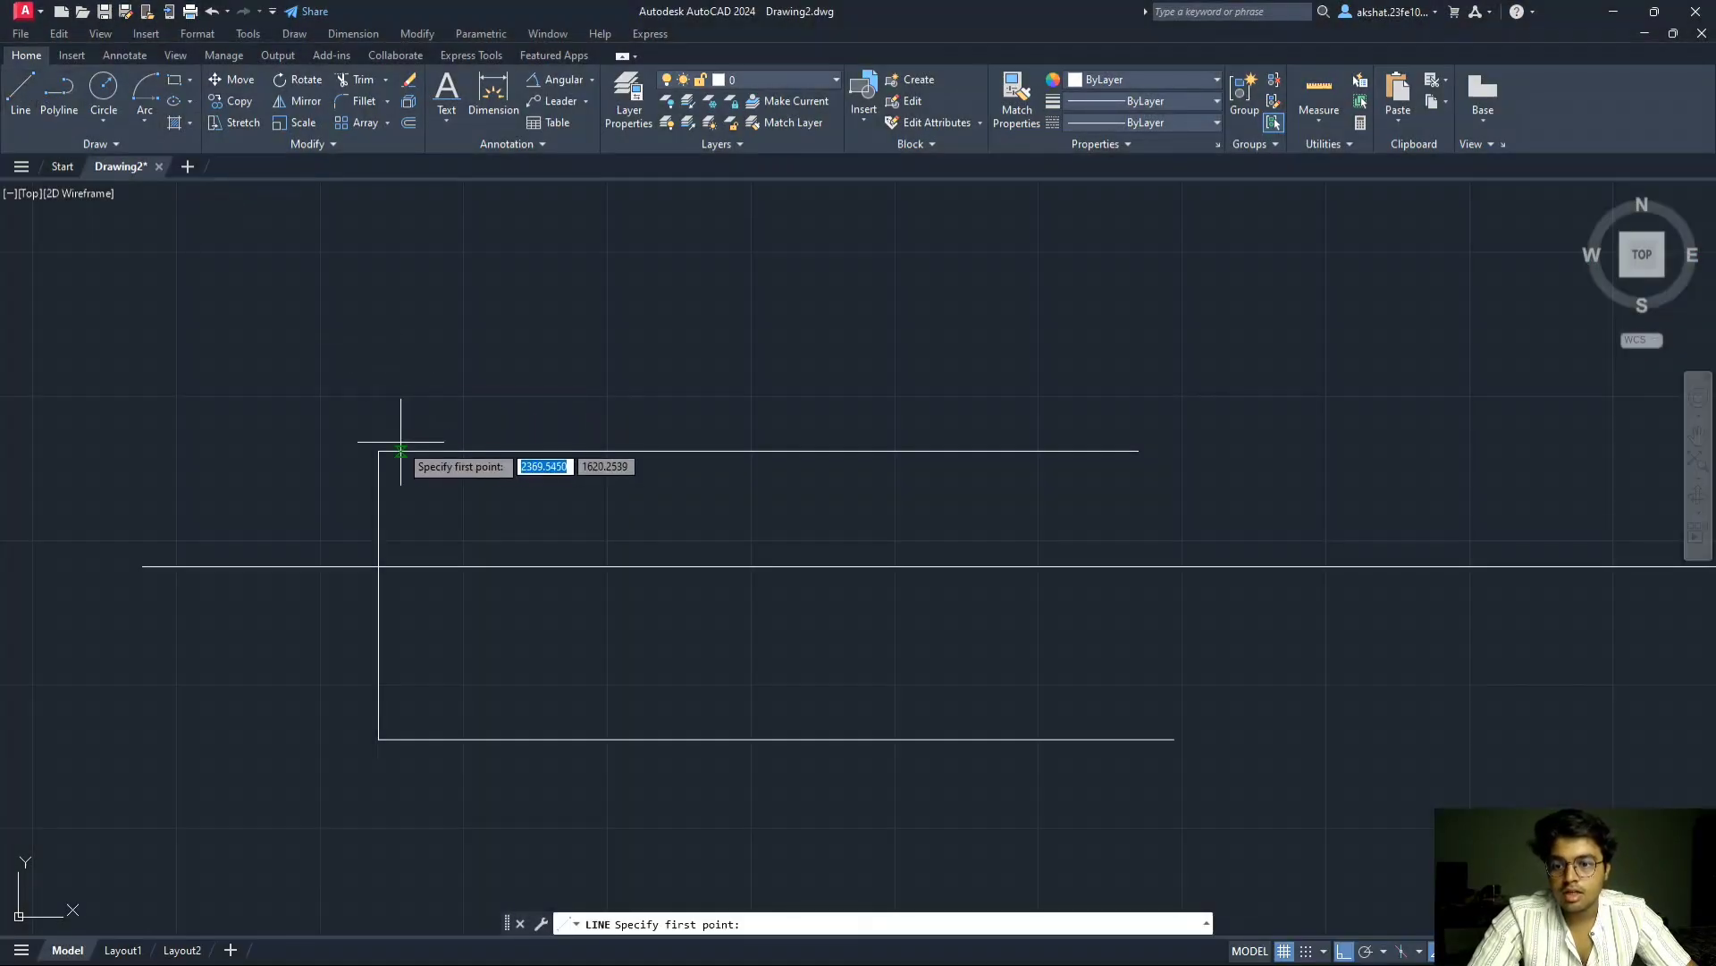
left_click(378, 451)
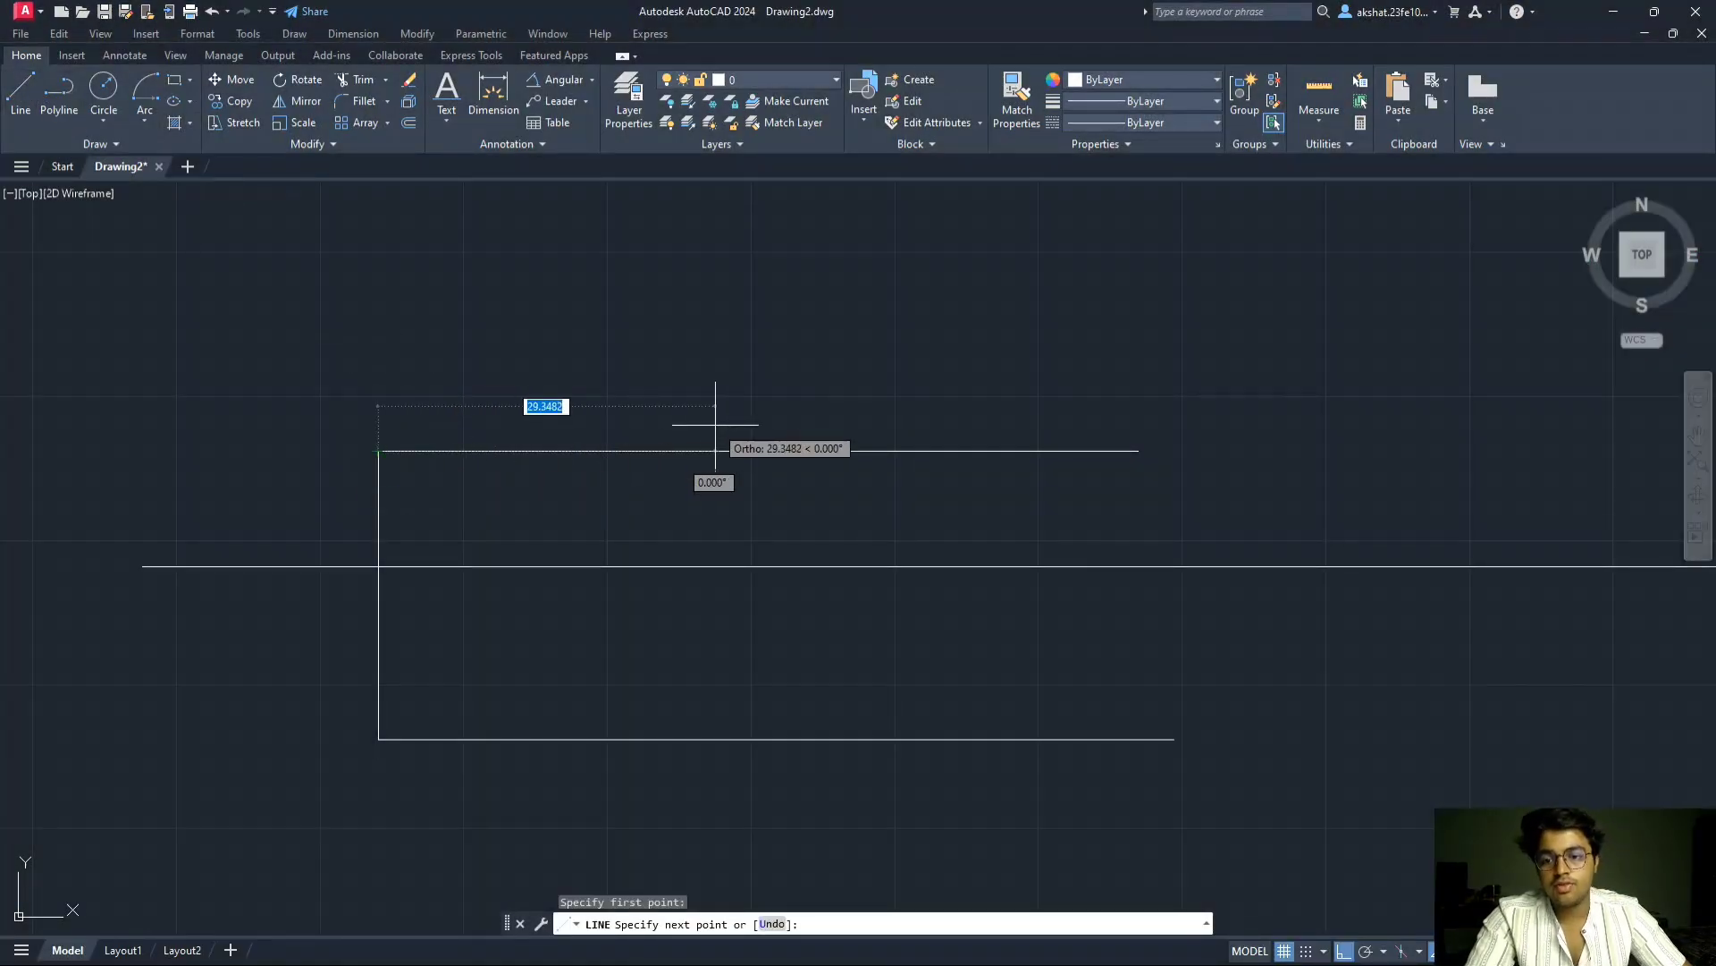
type("50")
key("Return")
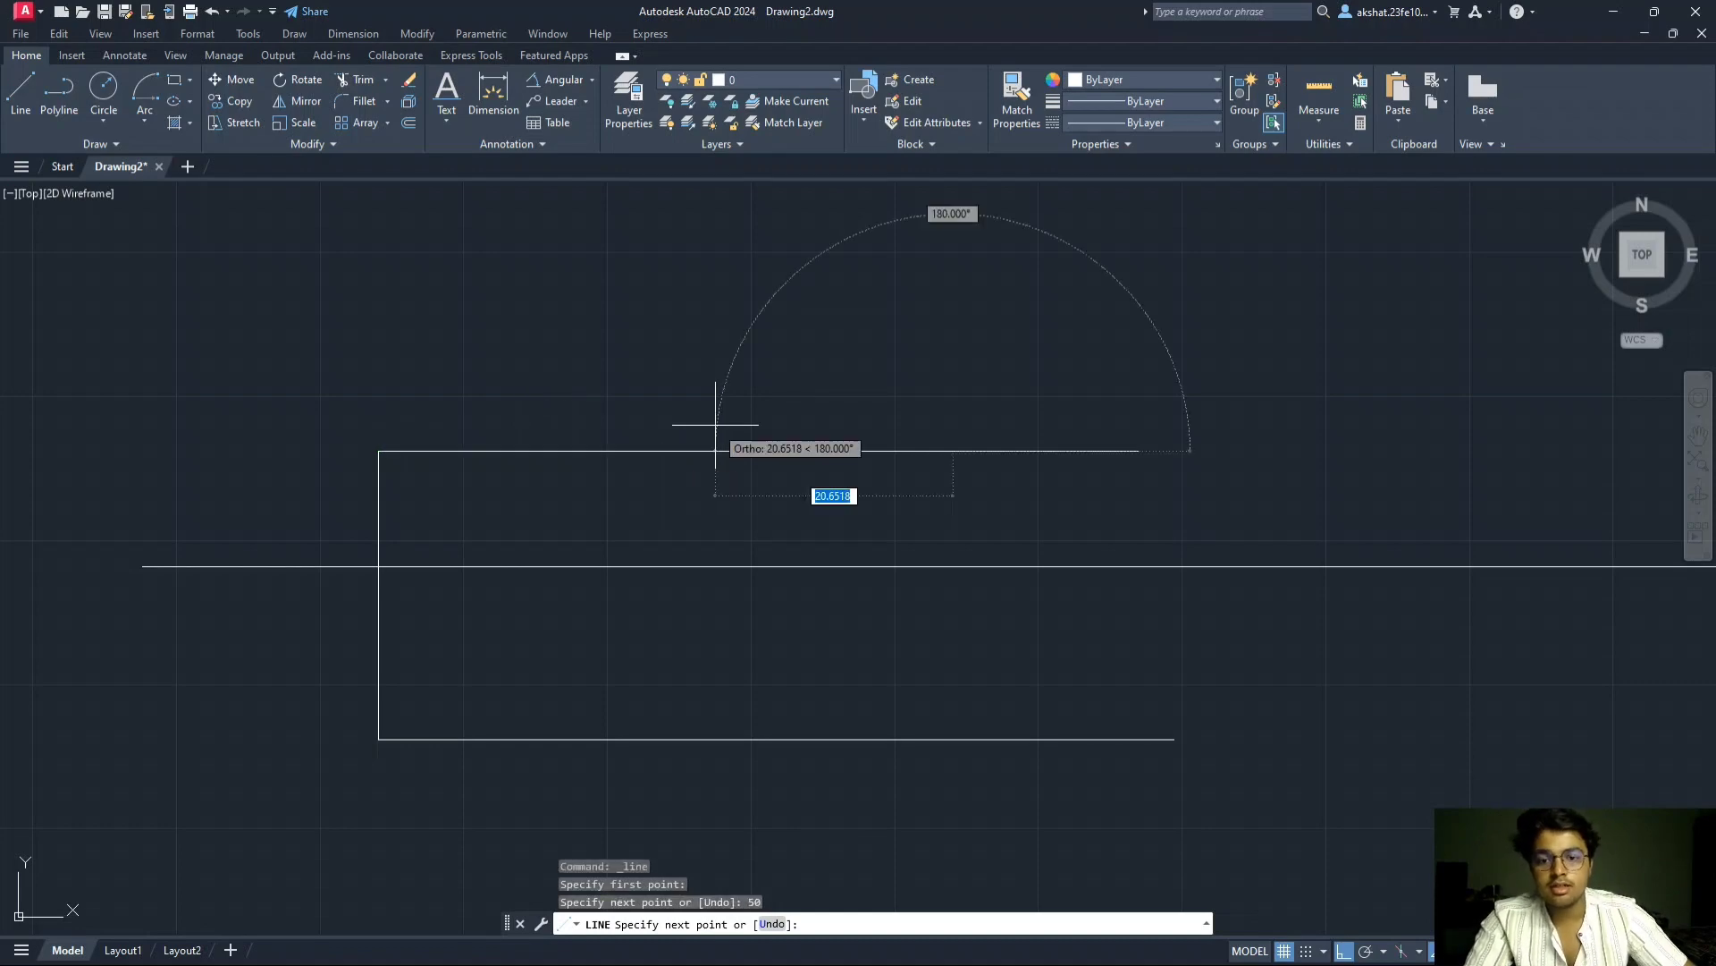
key("Escape")
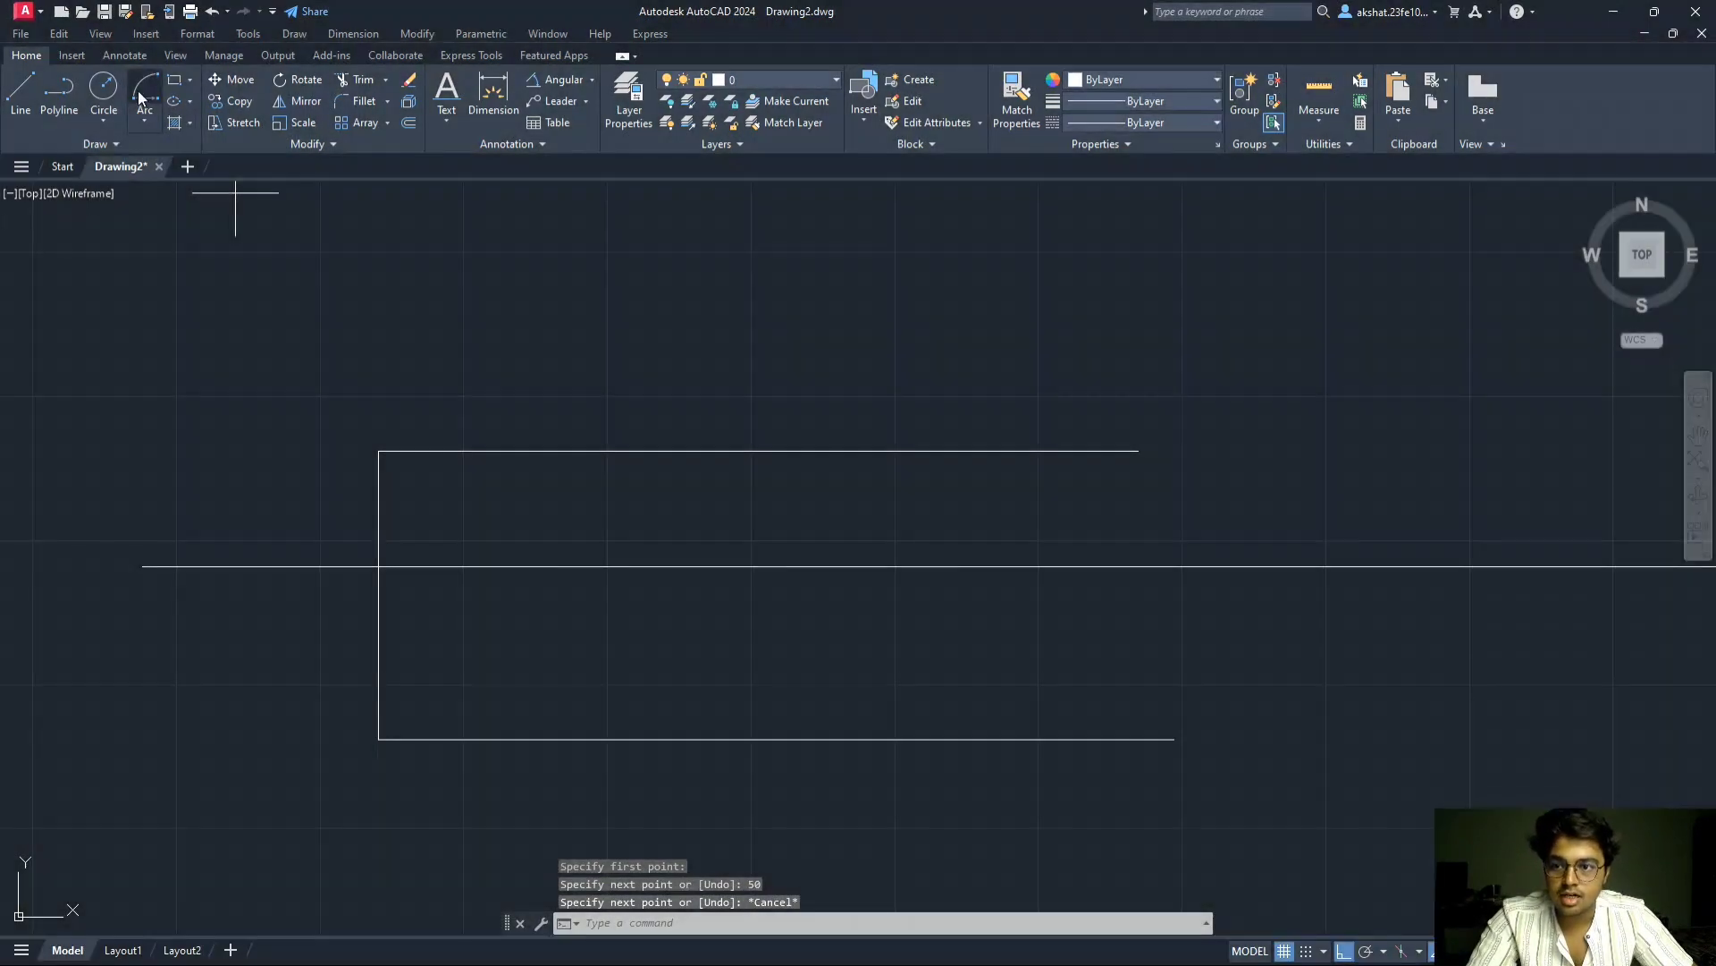
- With Ortho off, draw an arc centred on the projector's upper end, sweeping upward from the end of the 50 mm line
left_click(141, 96)
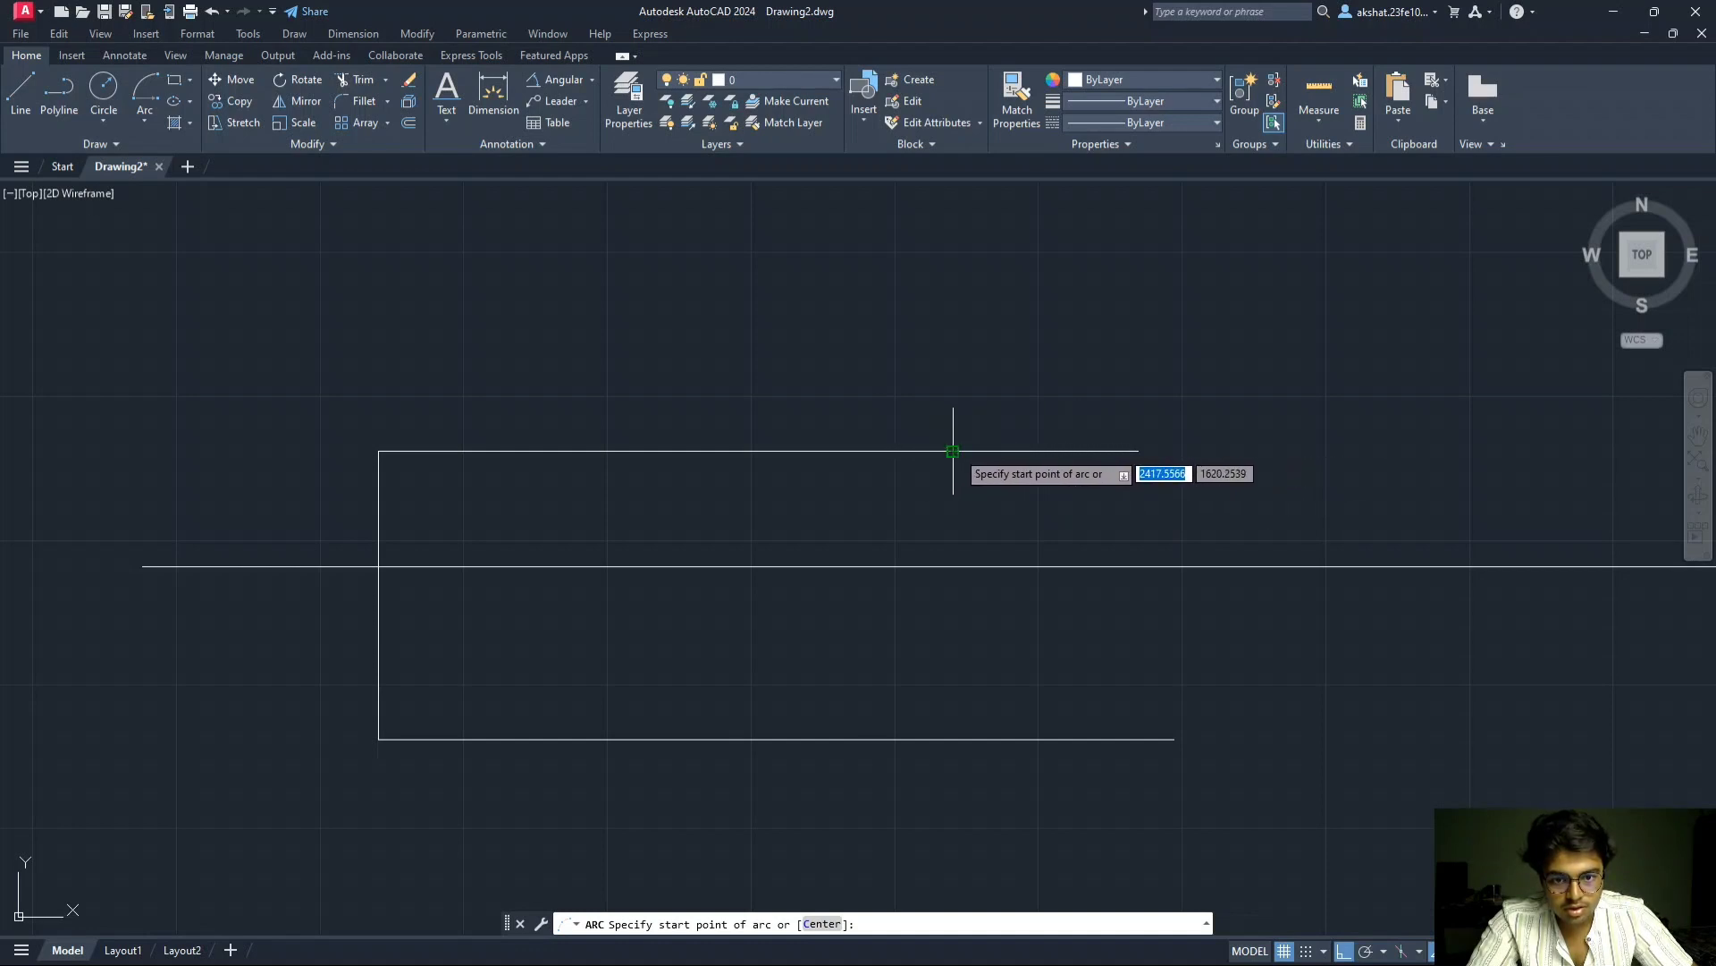
left_click(953, 452)
left_click(389, 452)
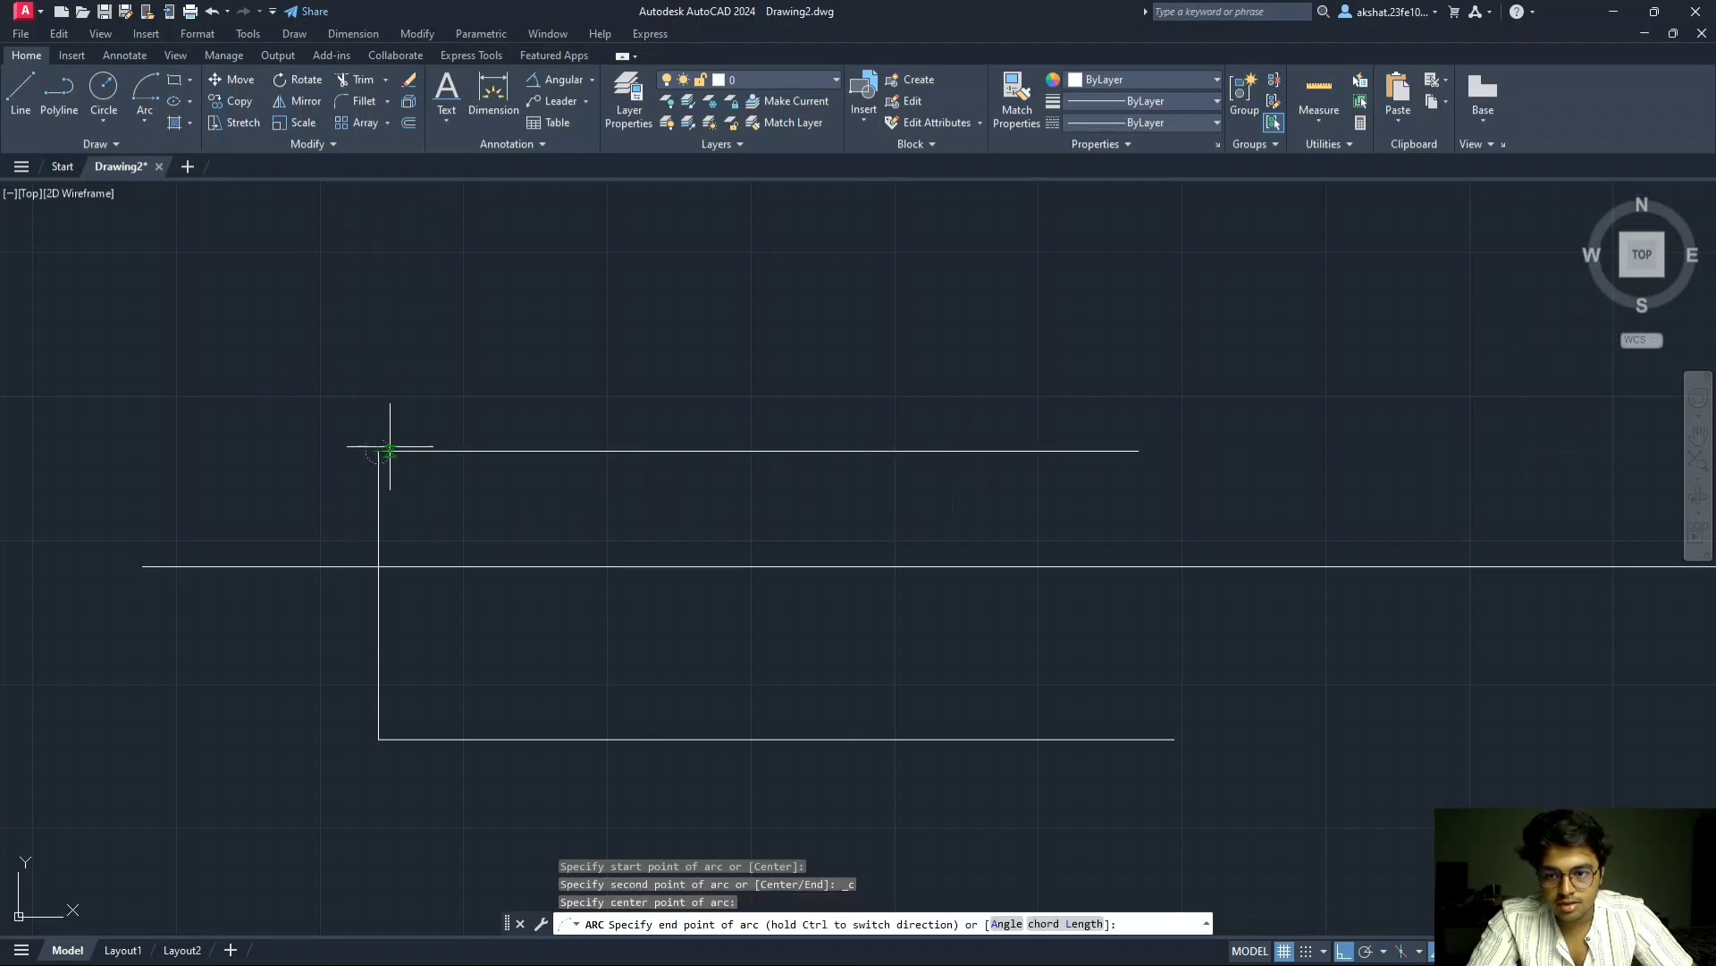
key("F8")
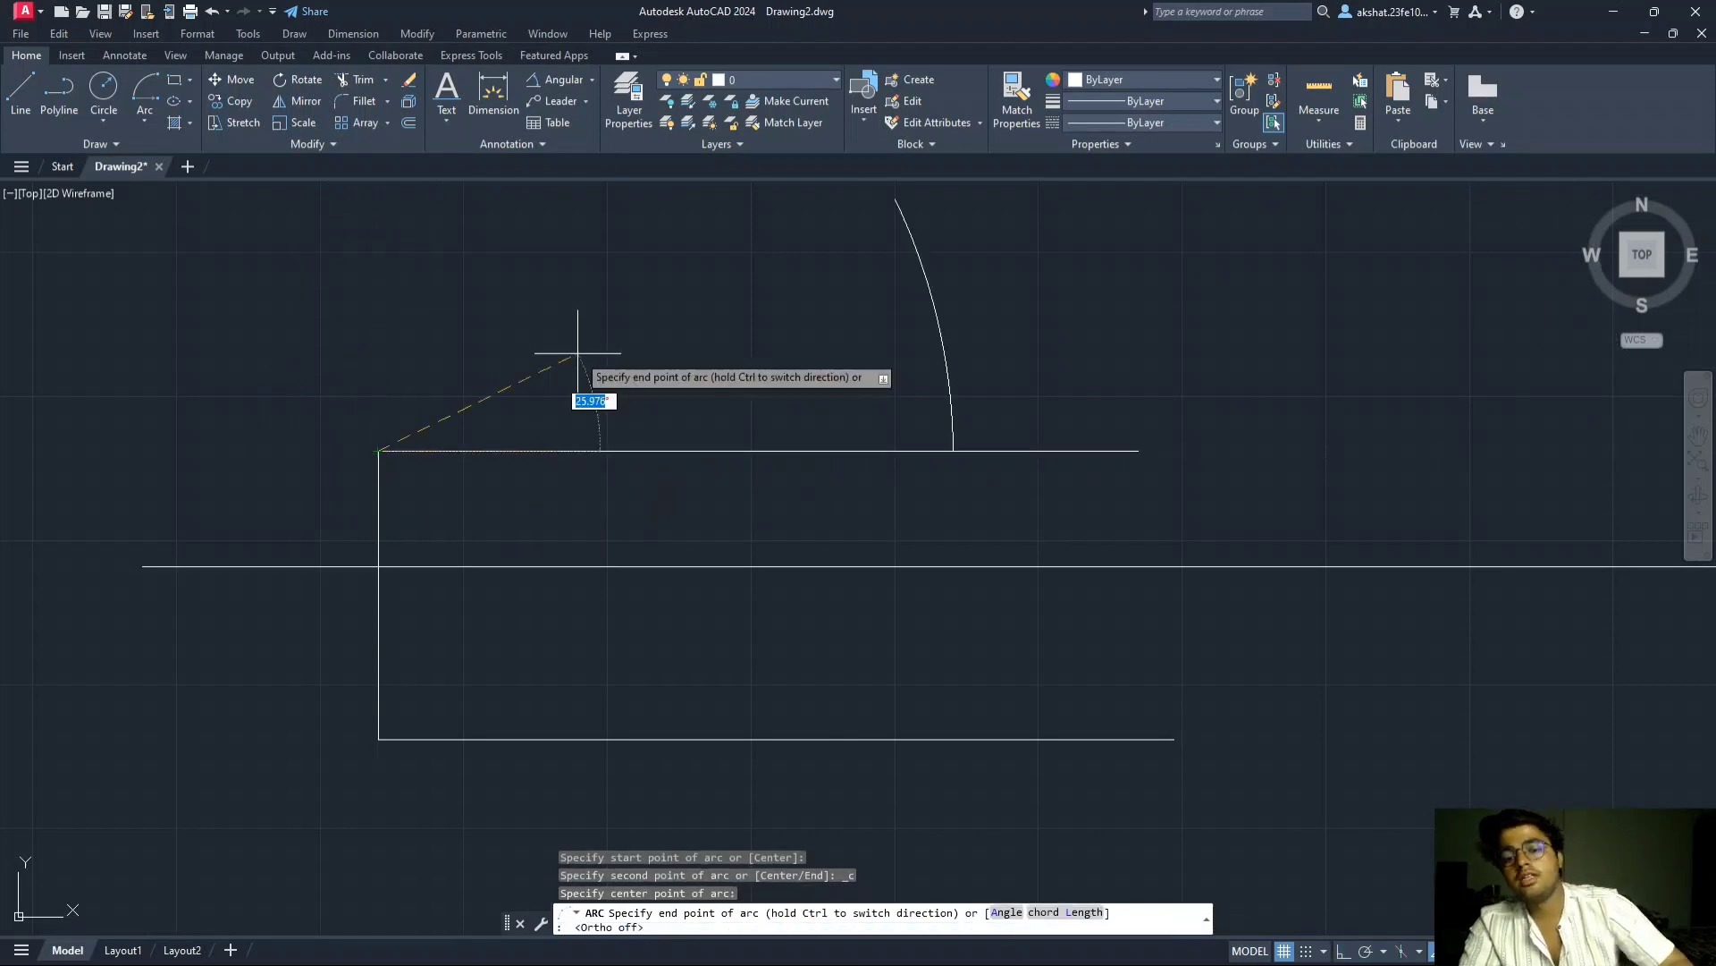
scroll(576, 352, "down", 2)
left_click(503, 226)
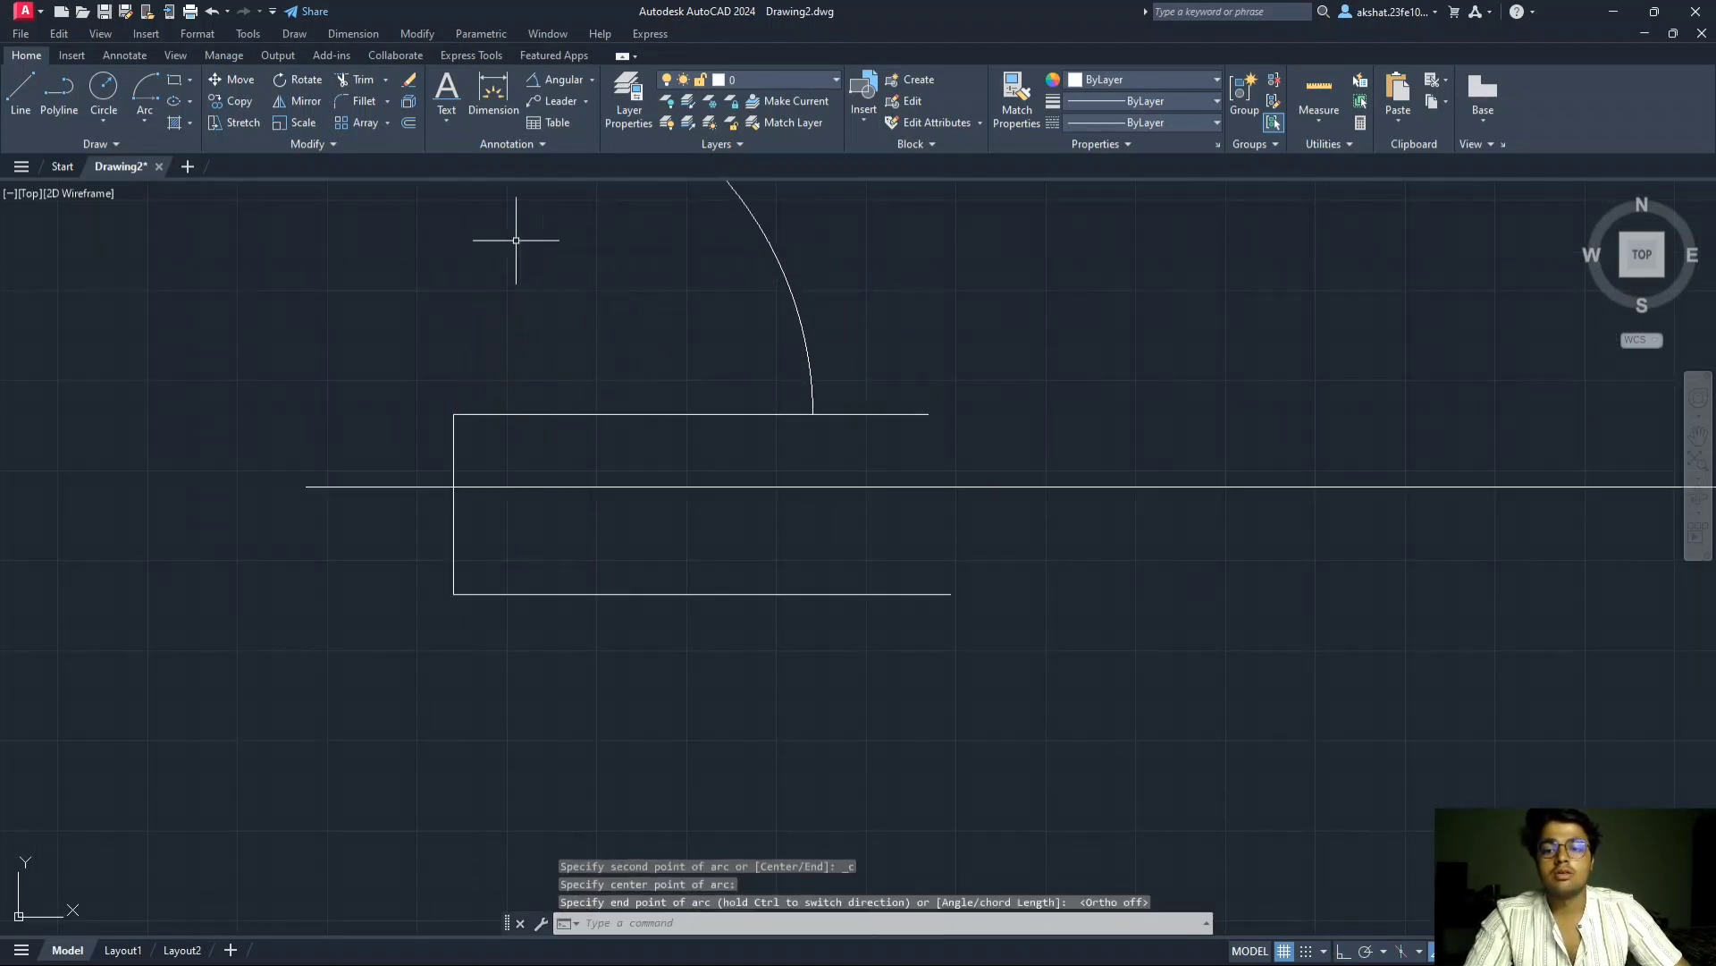
- Draw a 60 mm horizontal line from the projector's lower end along the lower locus with Ortho on
scroll(537, 394, "down", 2)
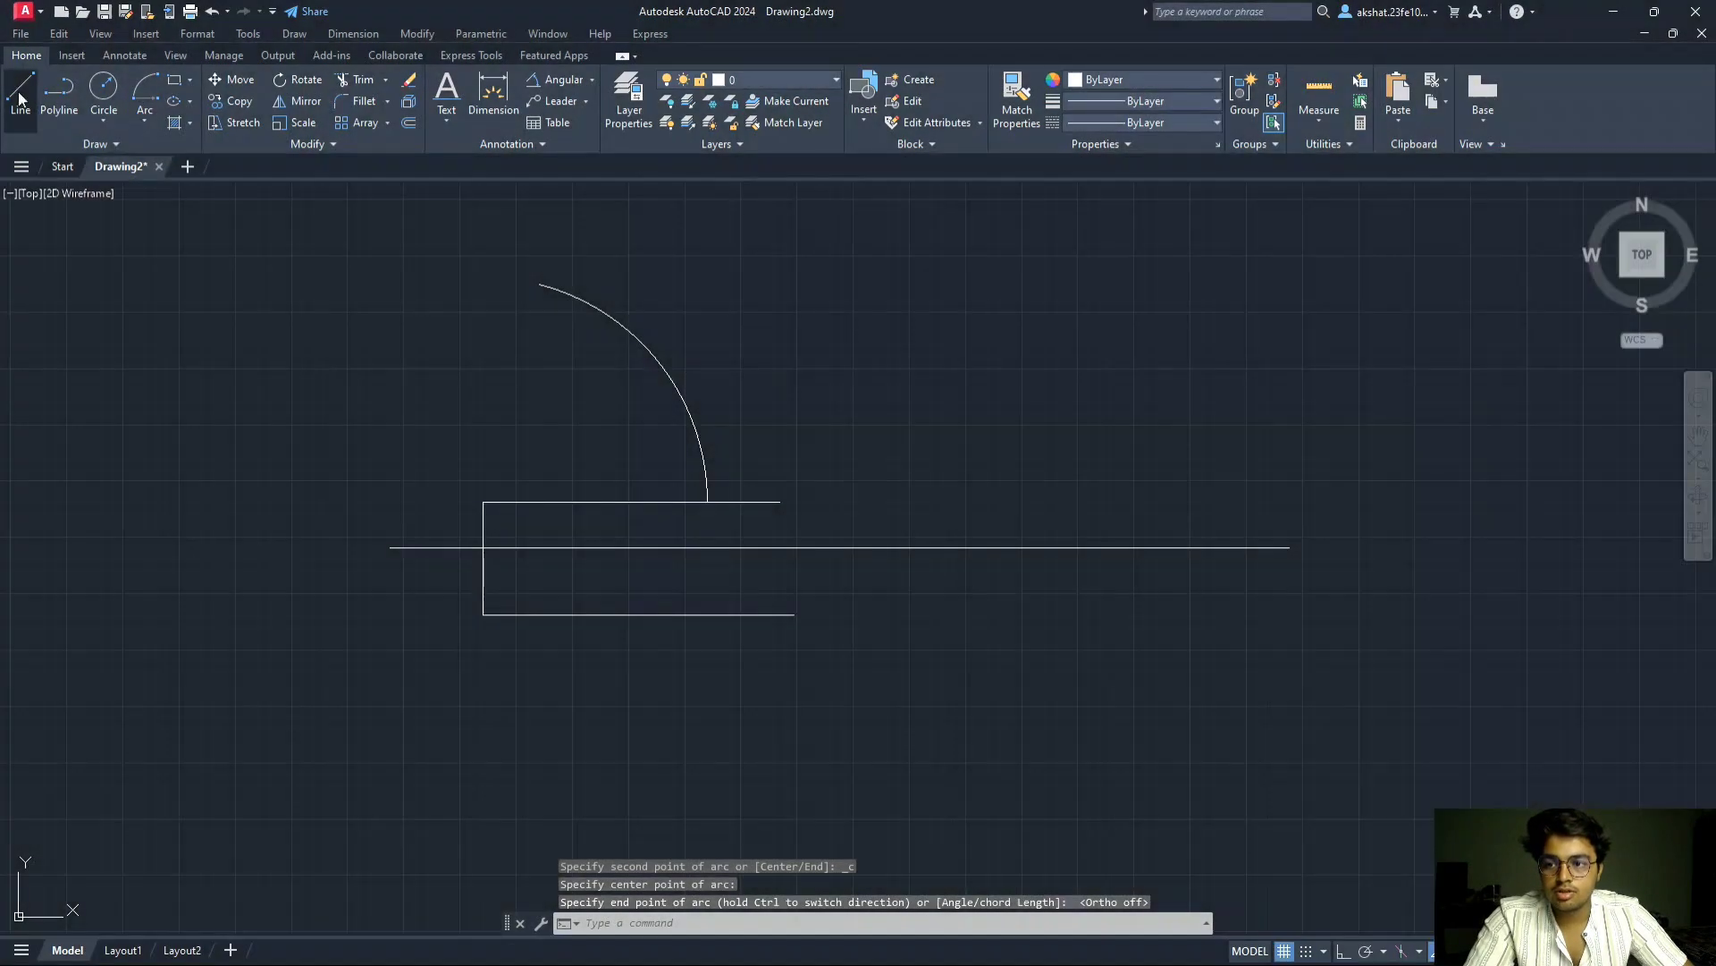
left_click(20, 93)
left_click(483, 614)
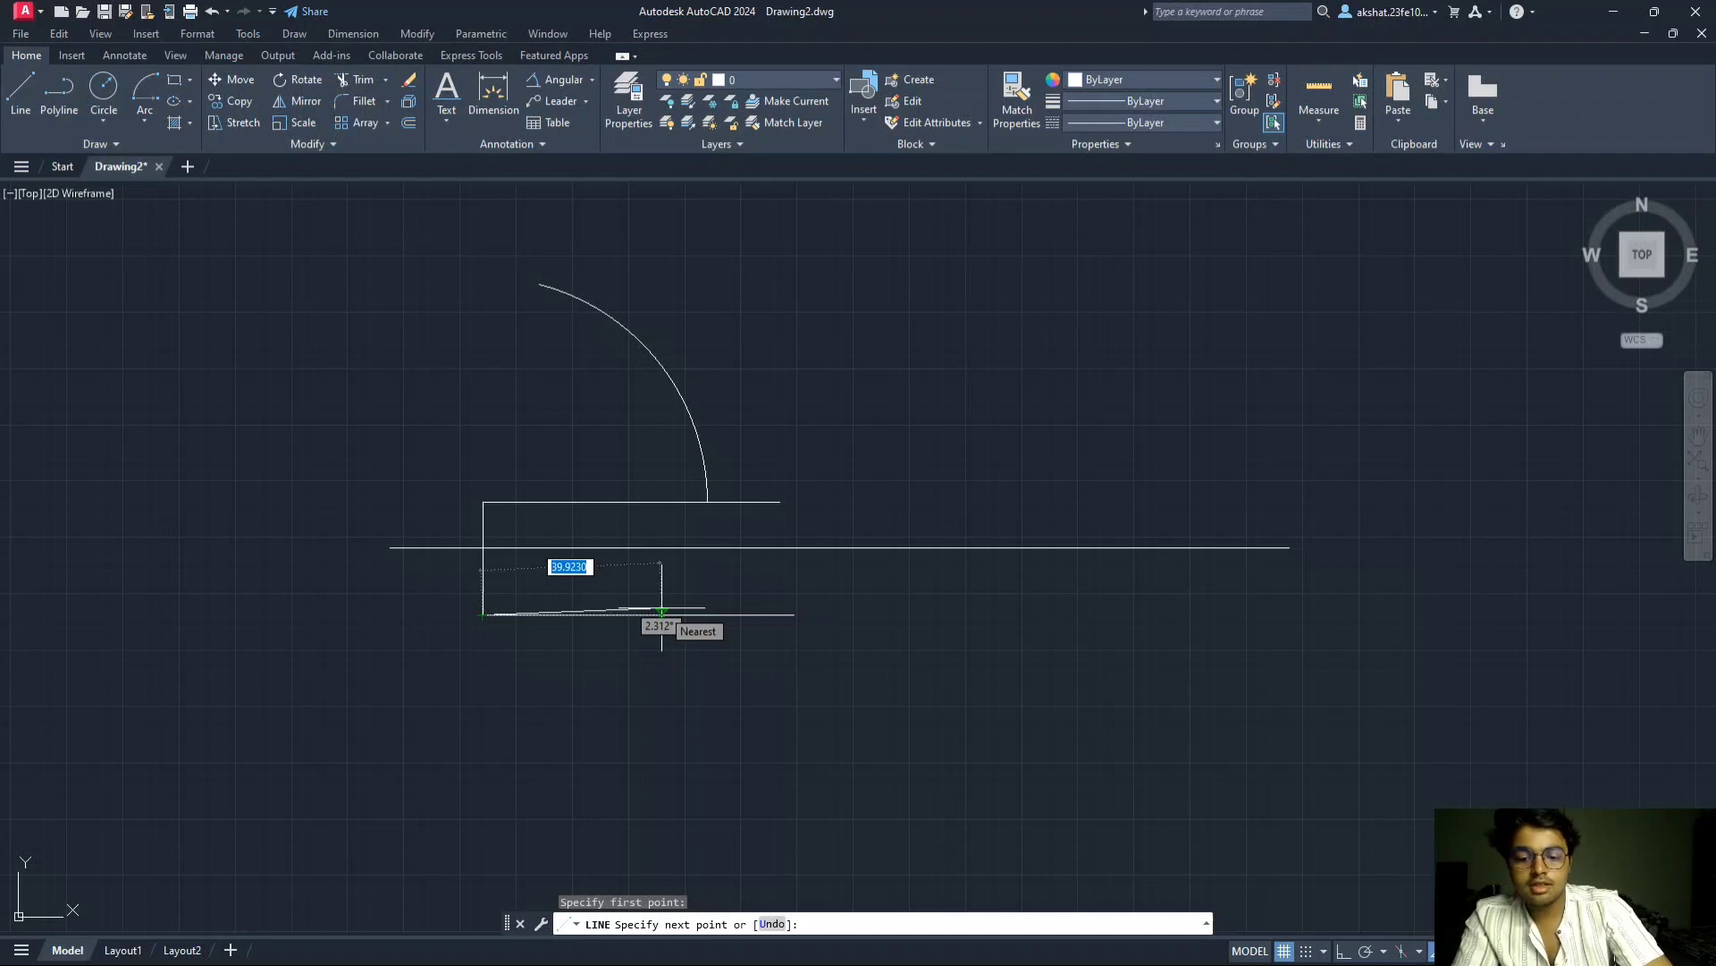
key("F8")
type("60")
key("Return")
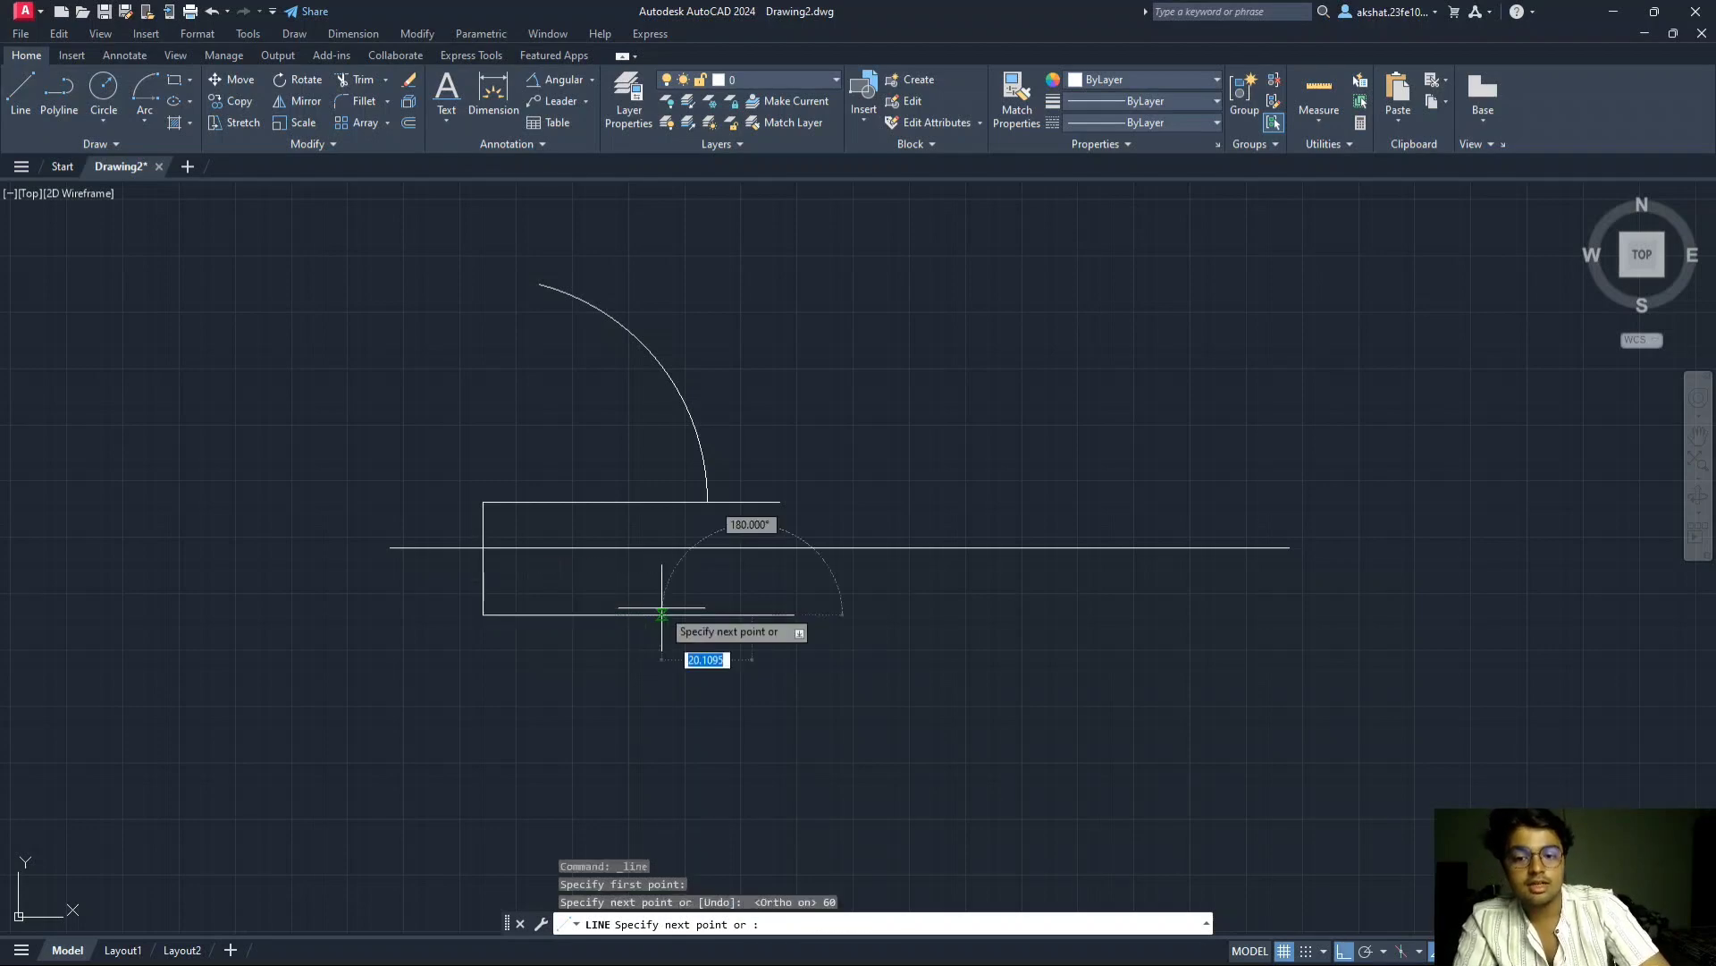
key("Escape")
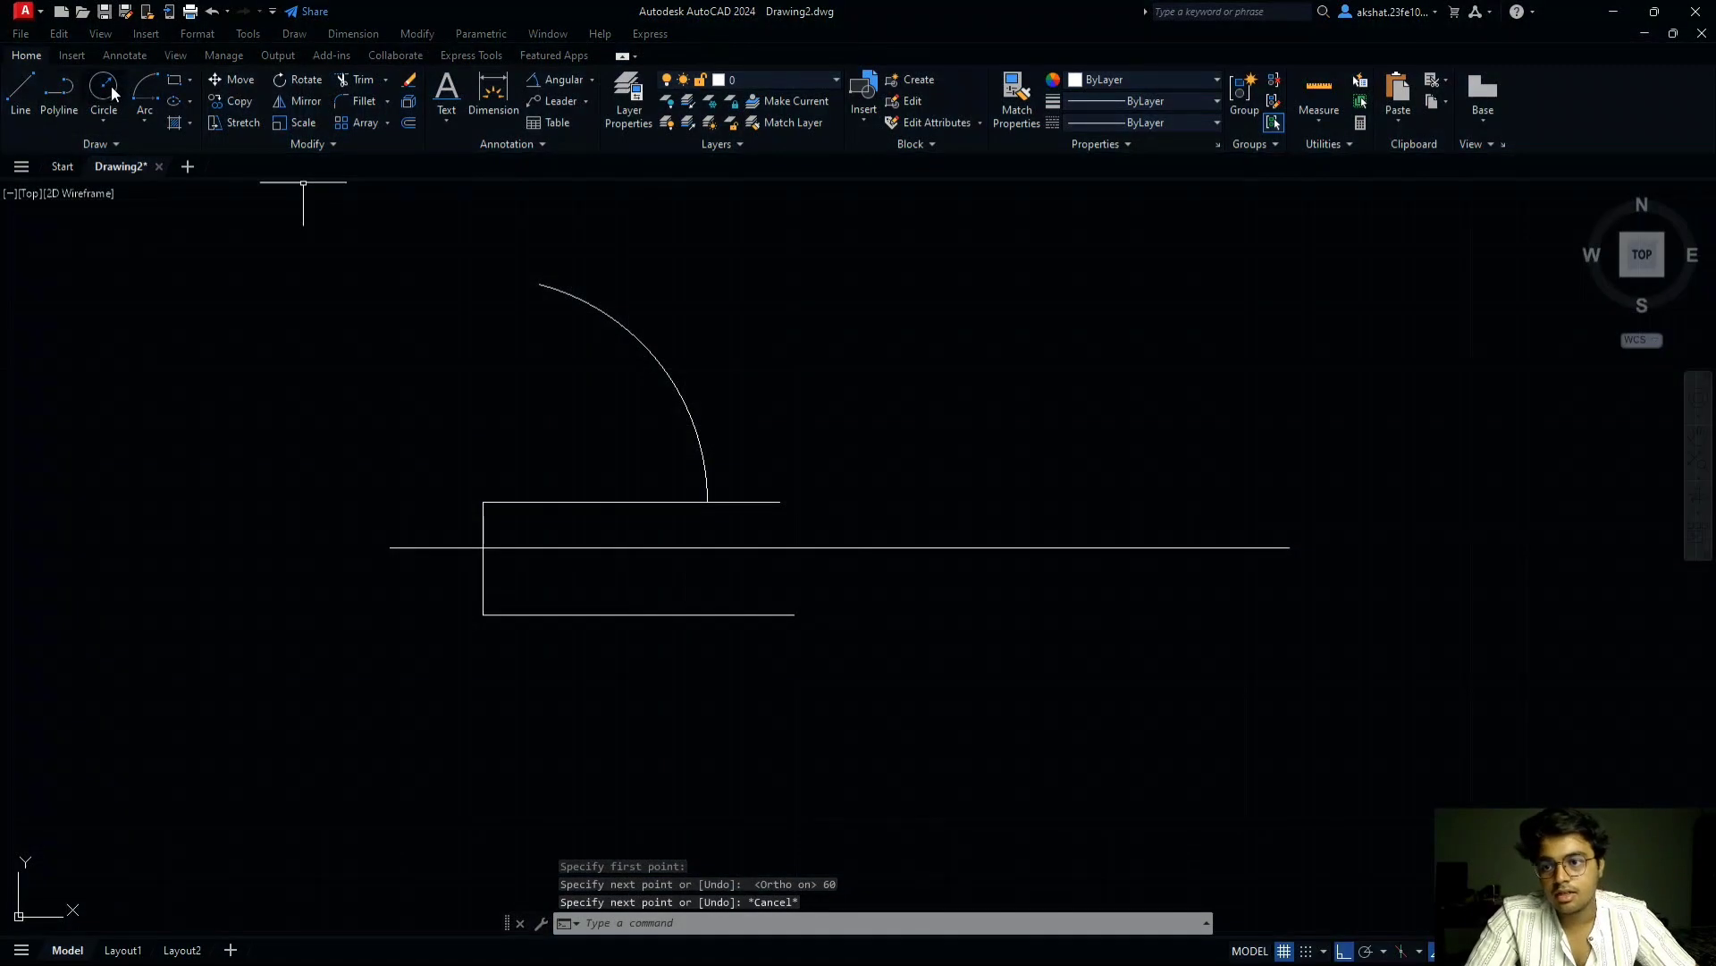
- With Ortho off, draw an arc centred on the projector's lower end, sweeping downward from the end of the 60 mm line
left_click(144, 89)
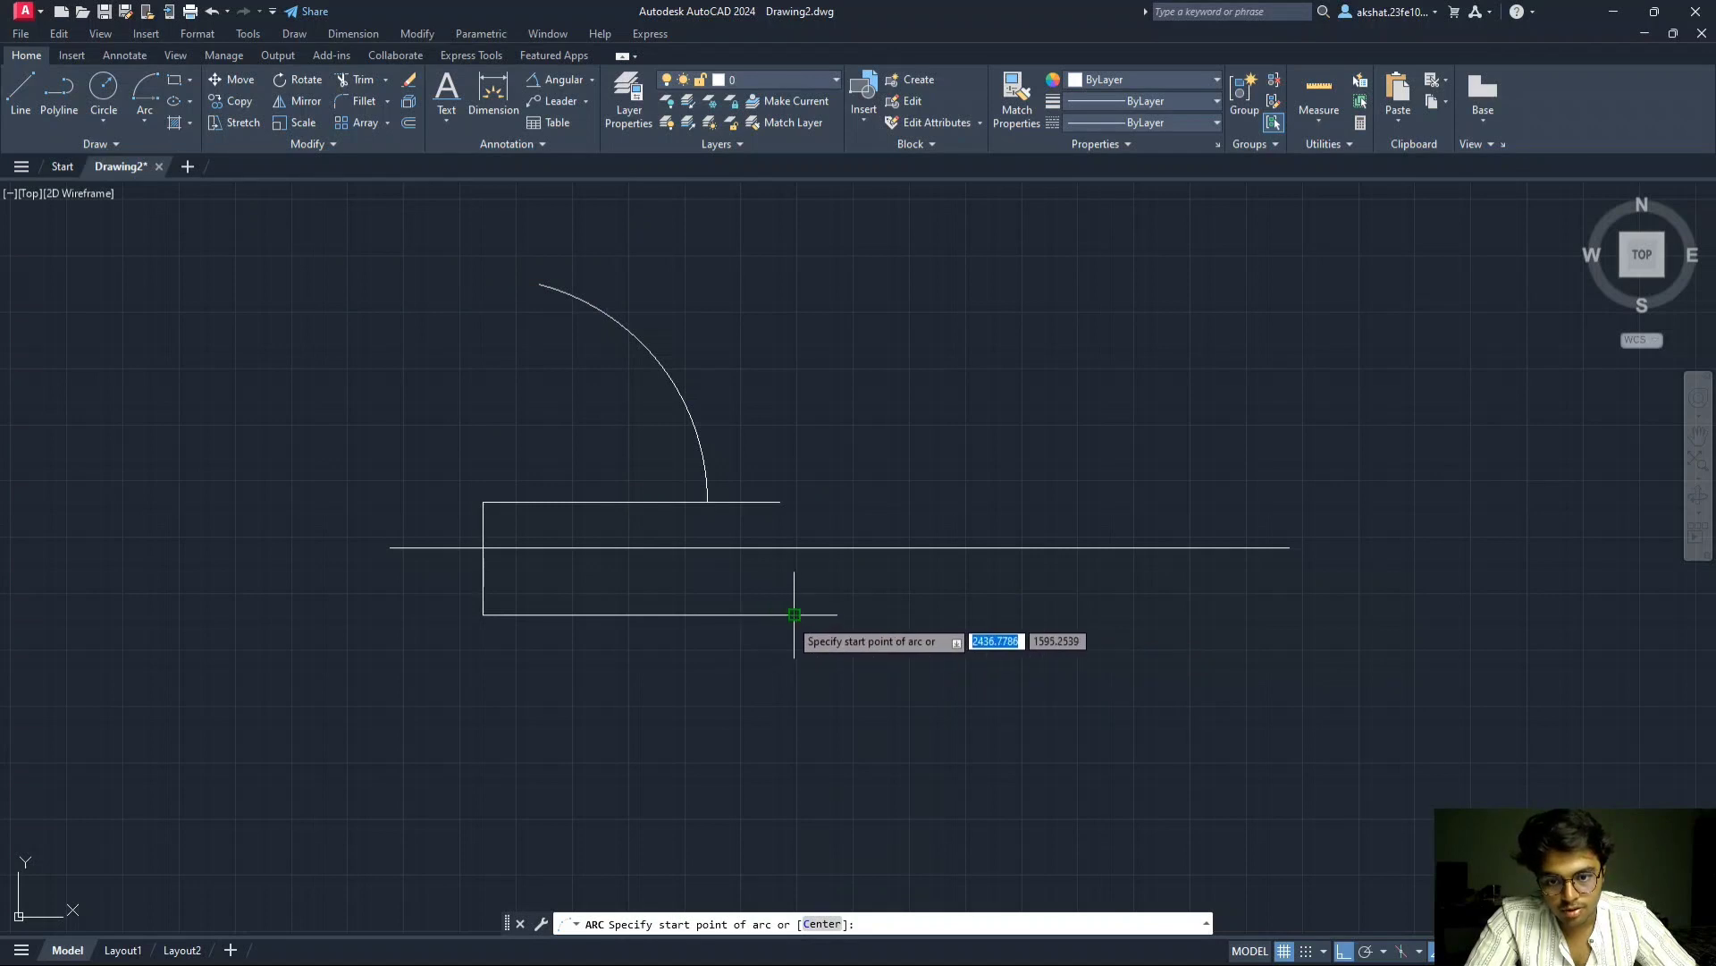
left_click(751, 614)
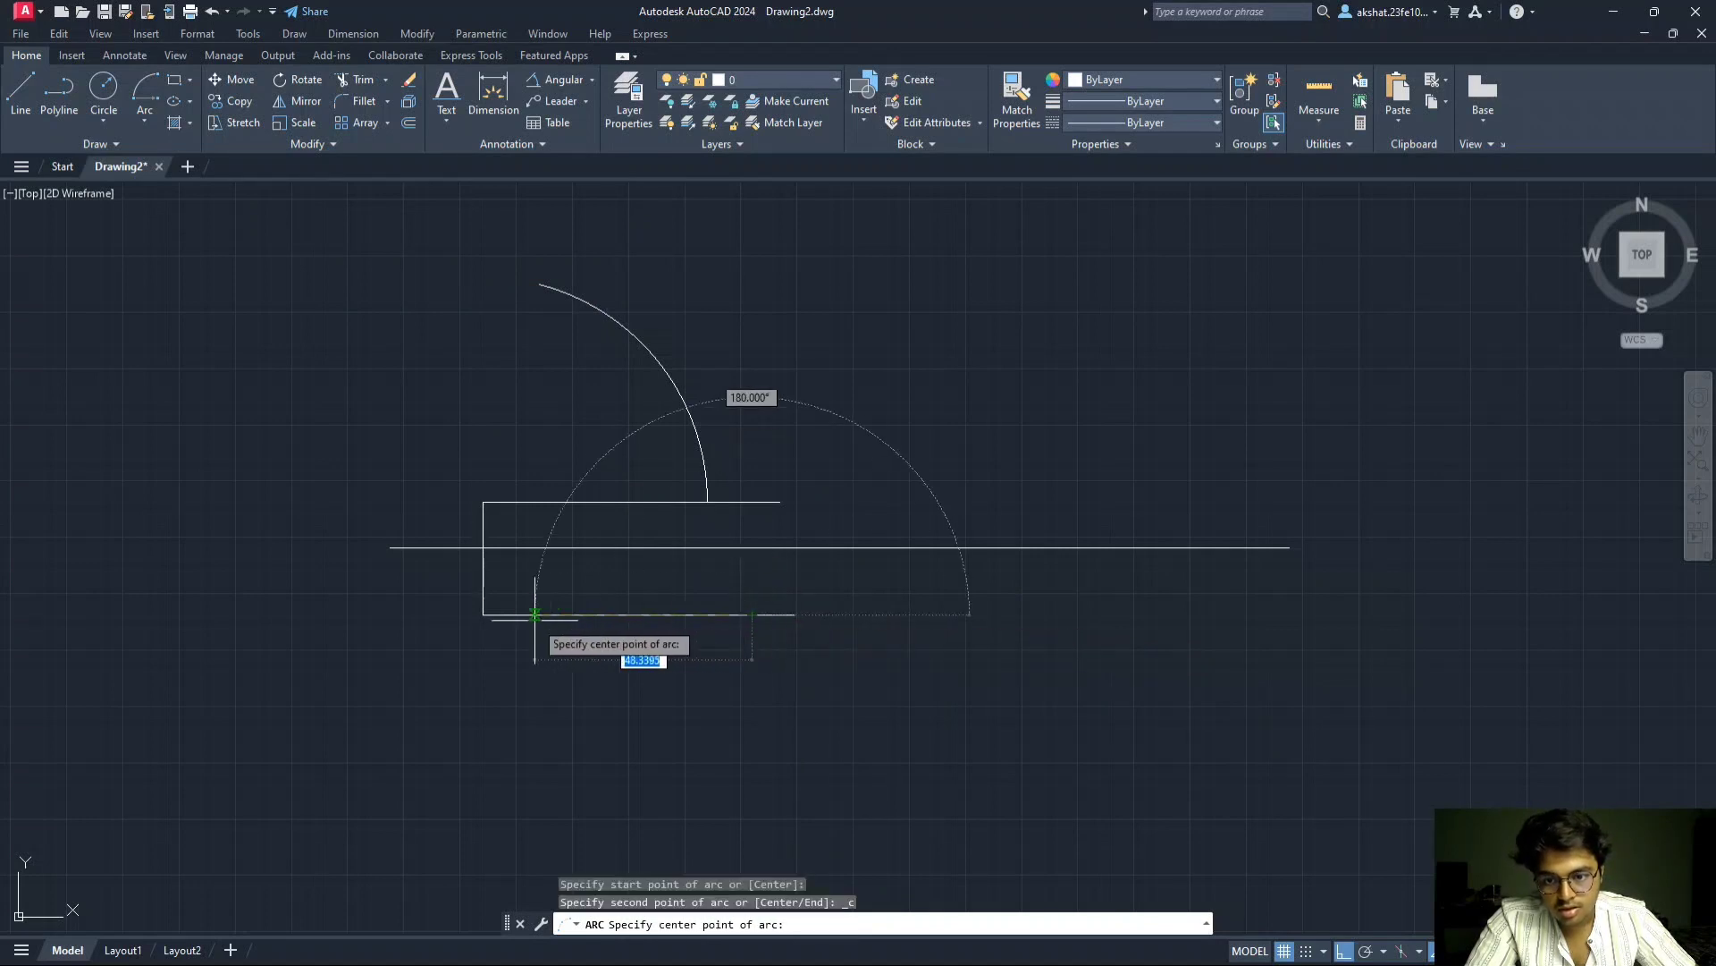
left_click(483, 614)
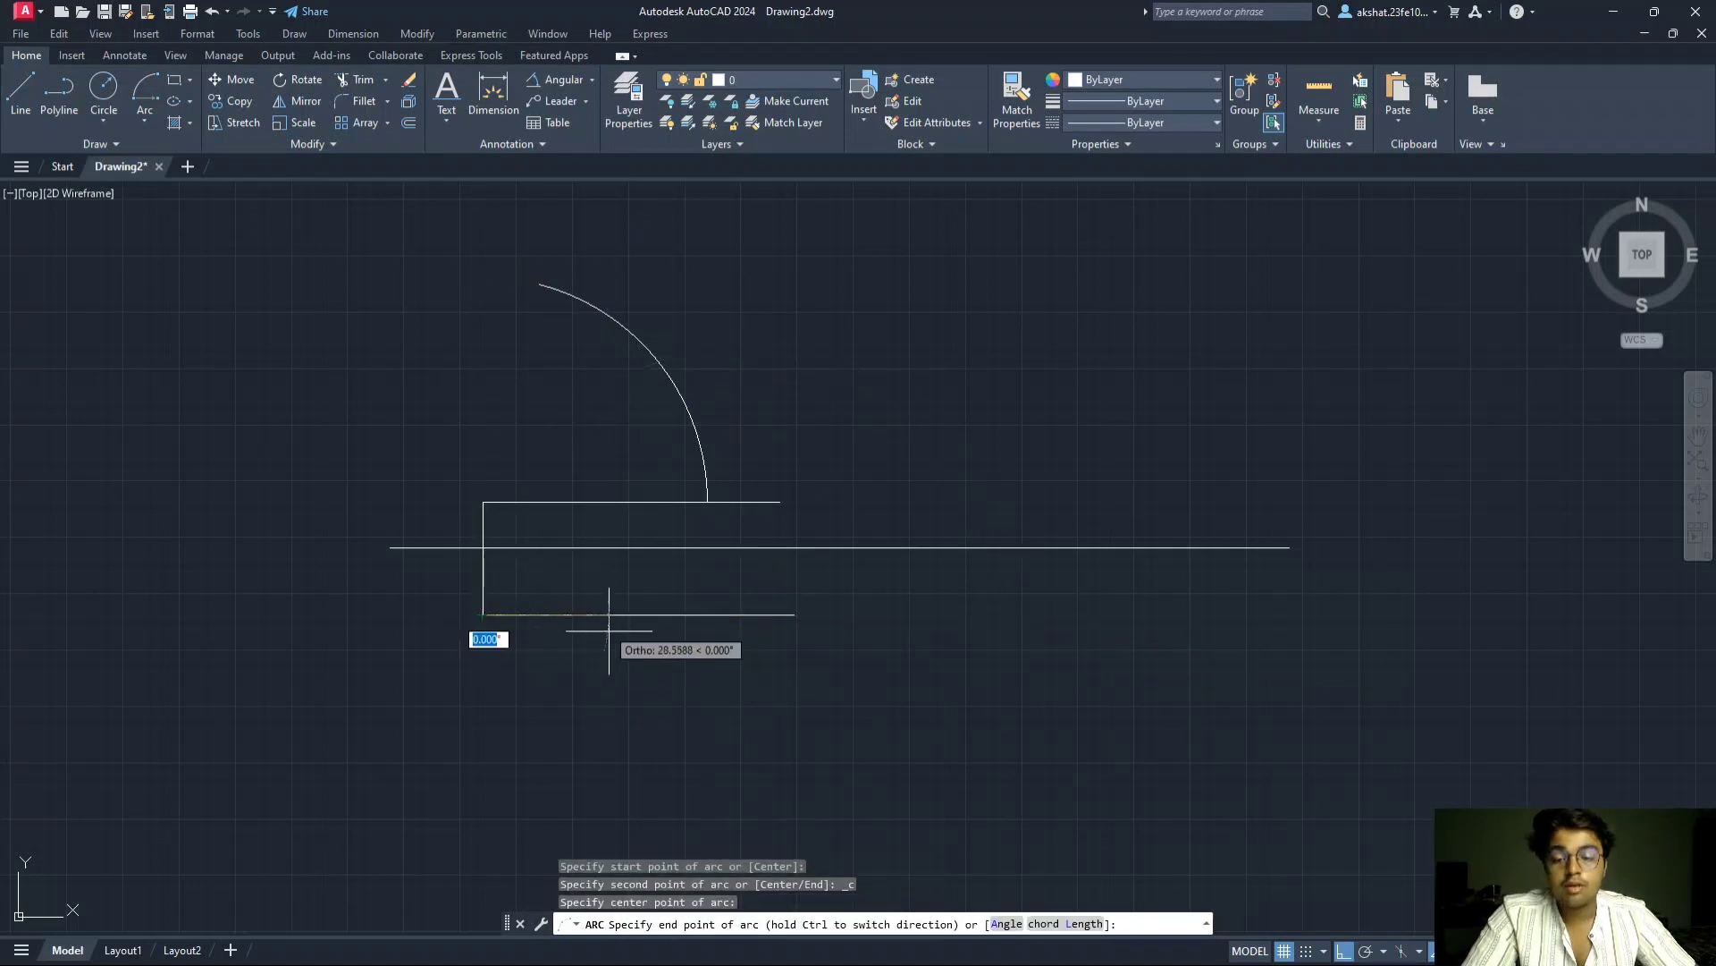
key("F8")
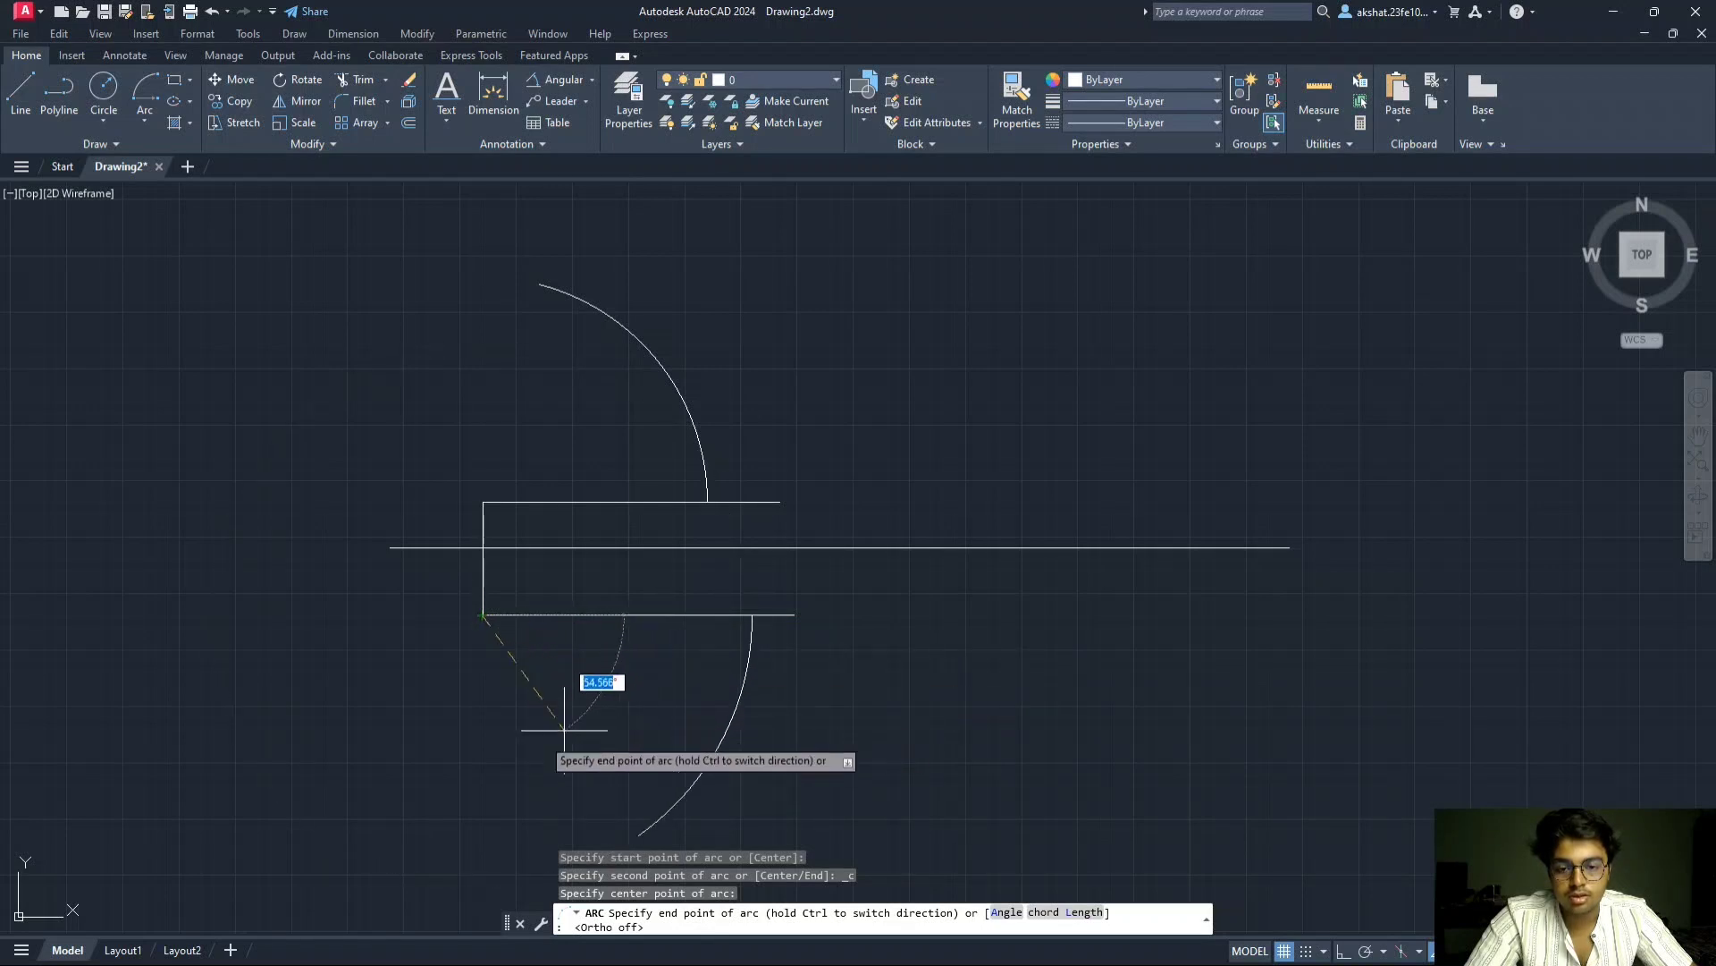
key("Escape")
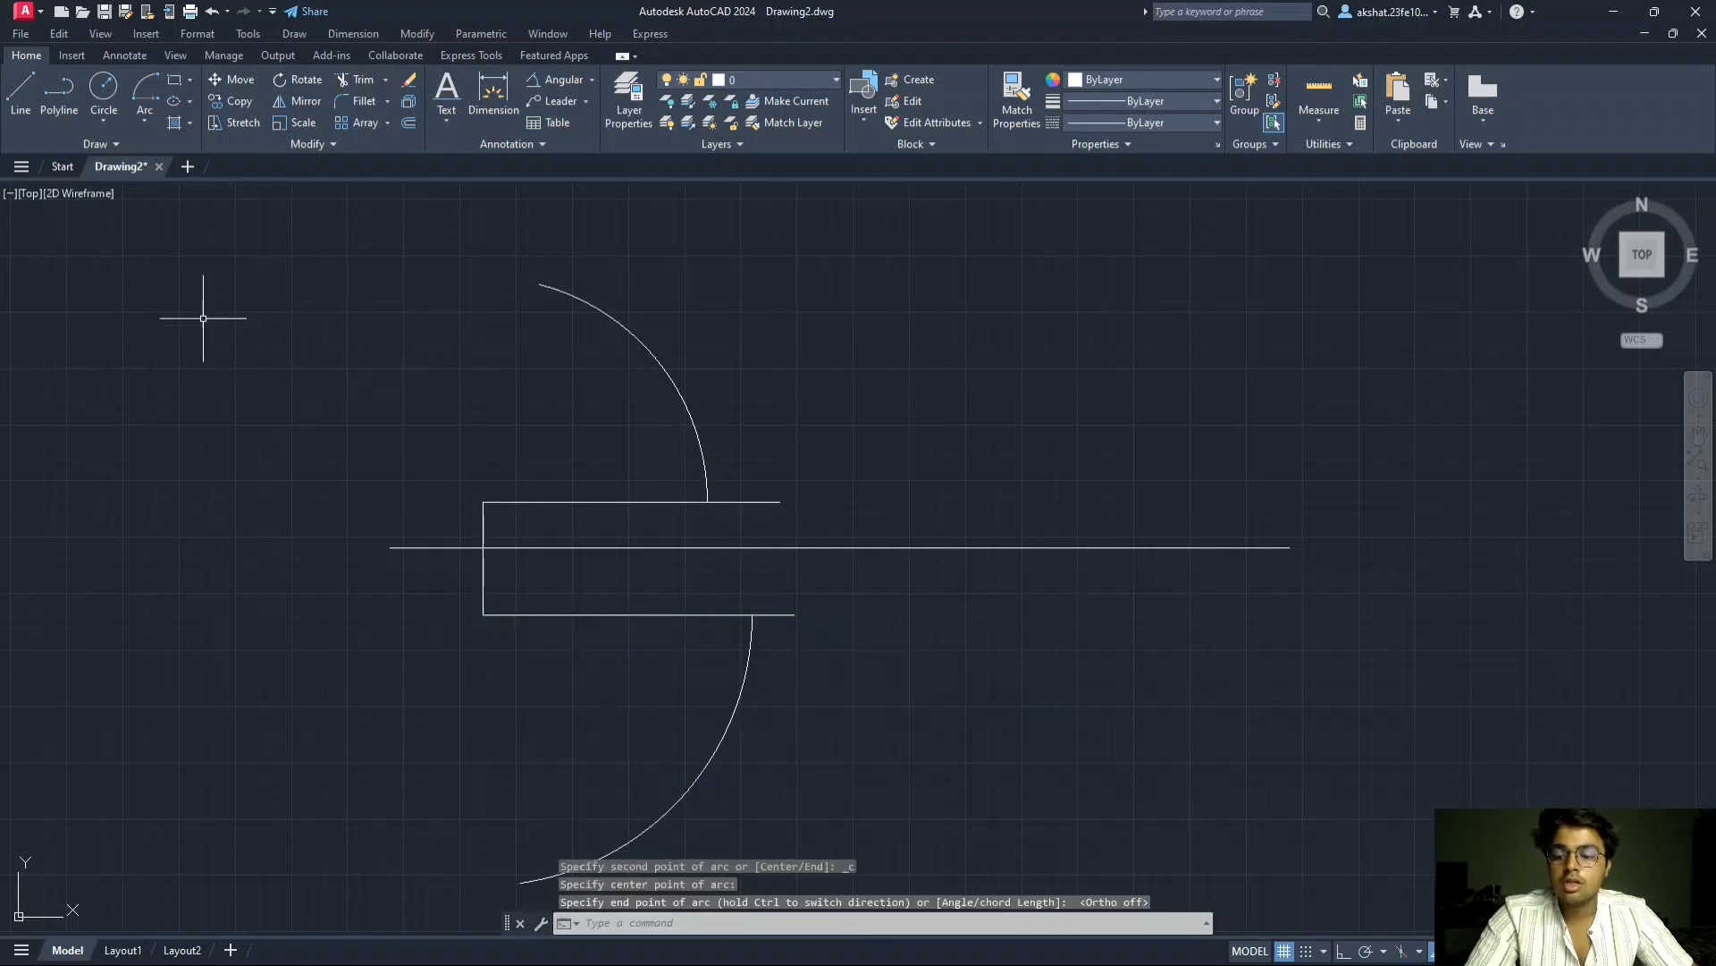
key("alt+Tab")
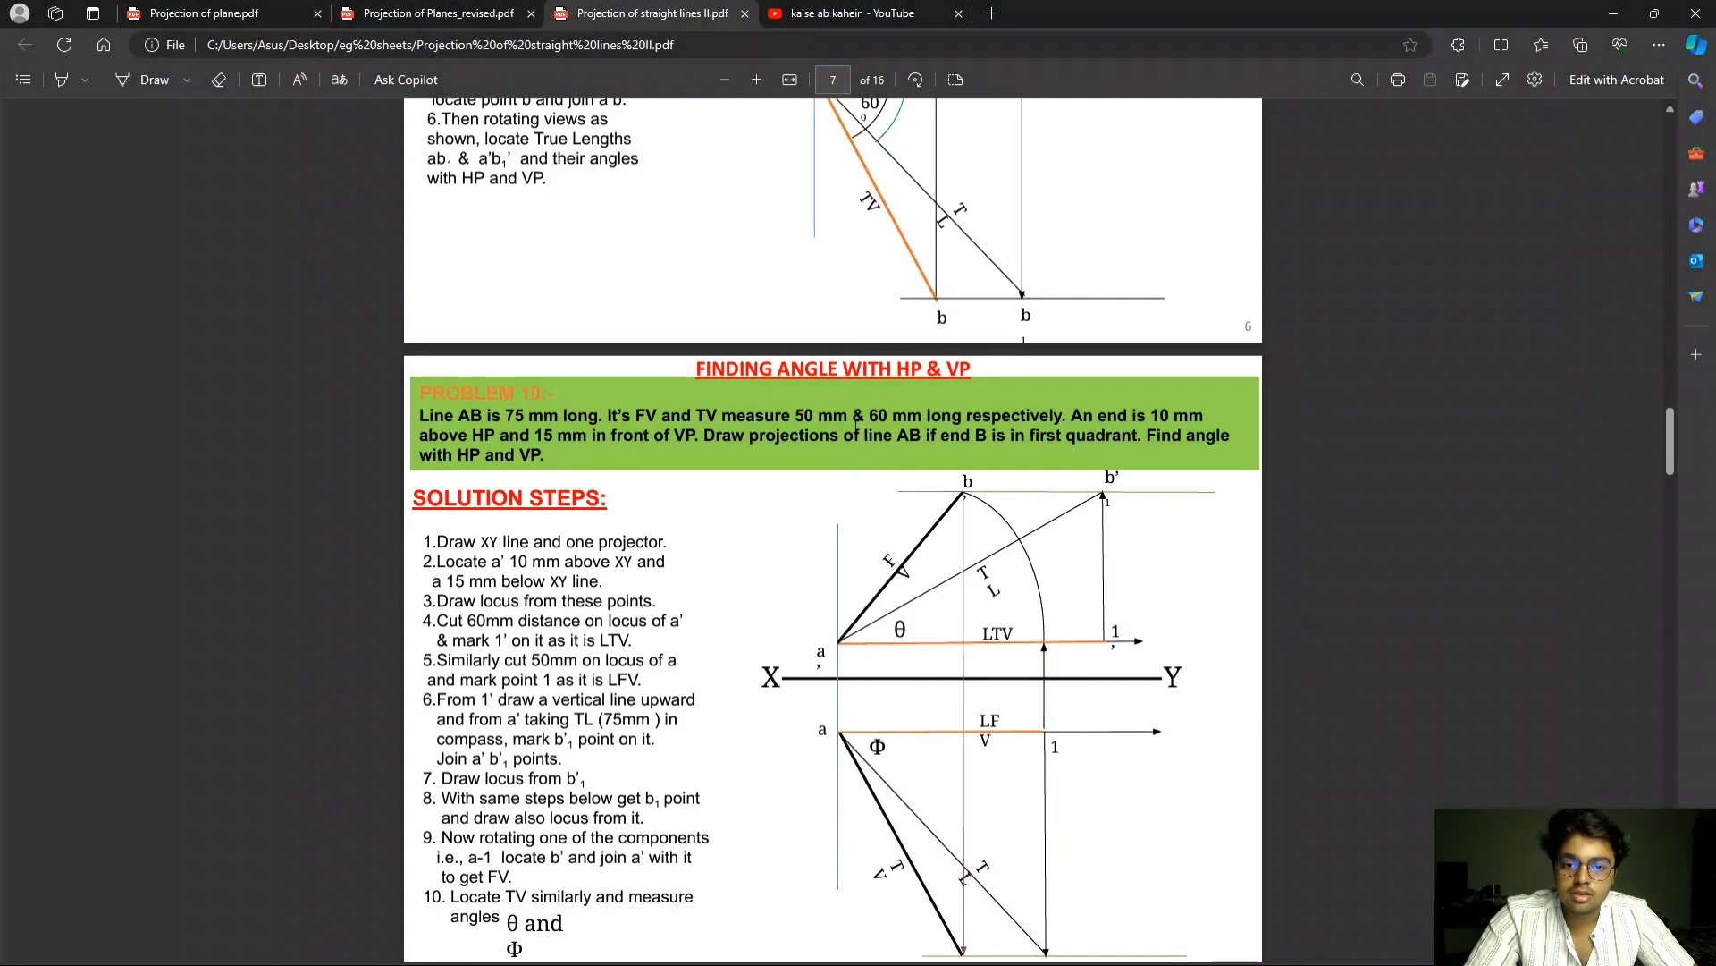
key("alt+Tab")
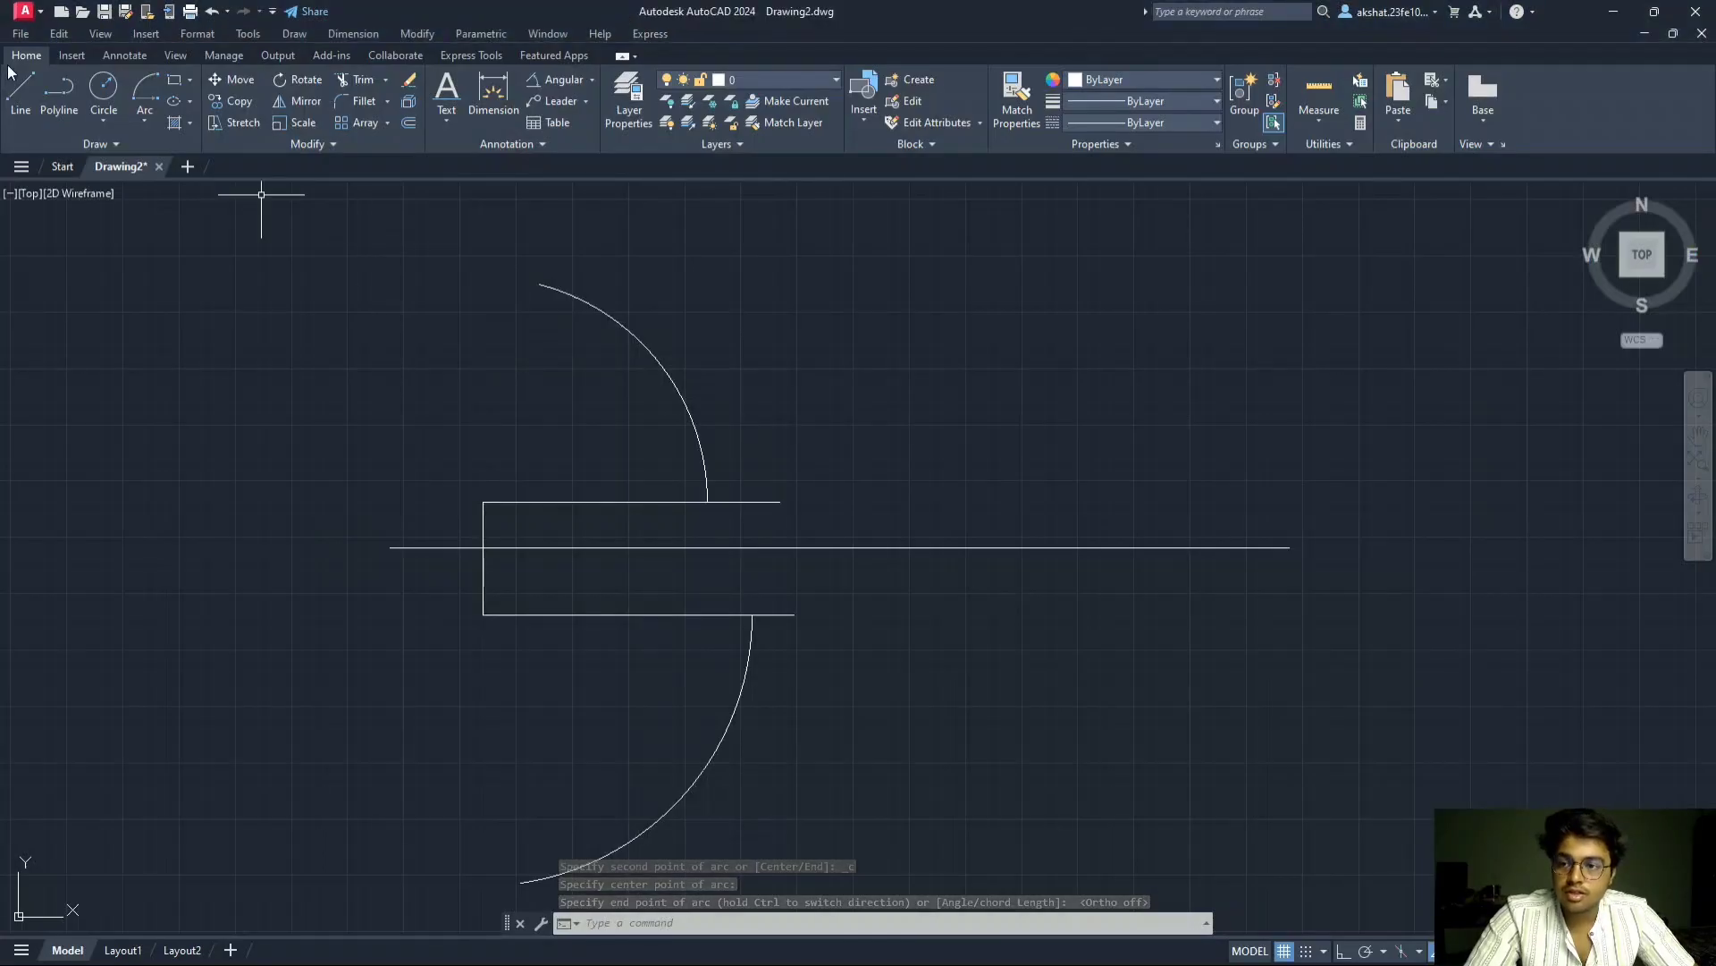
left_click(16, 82)
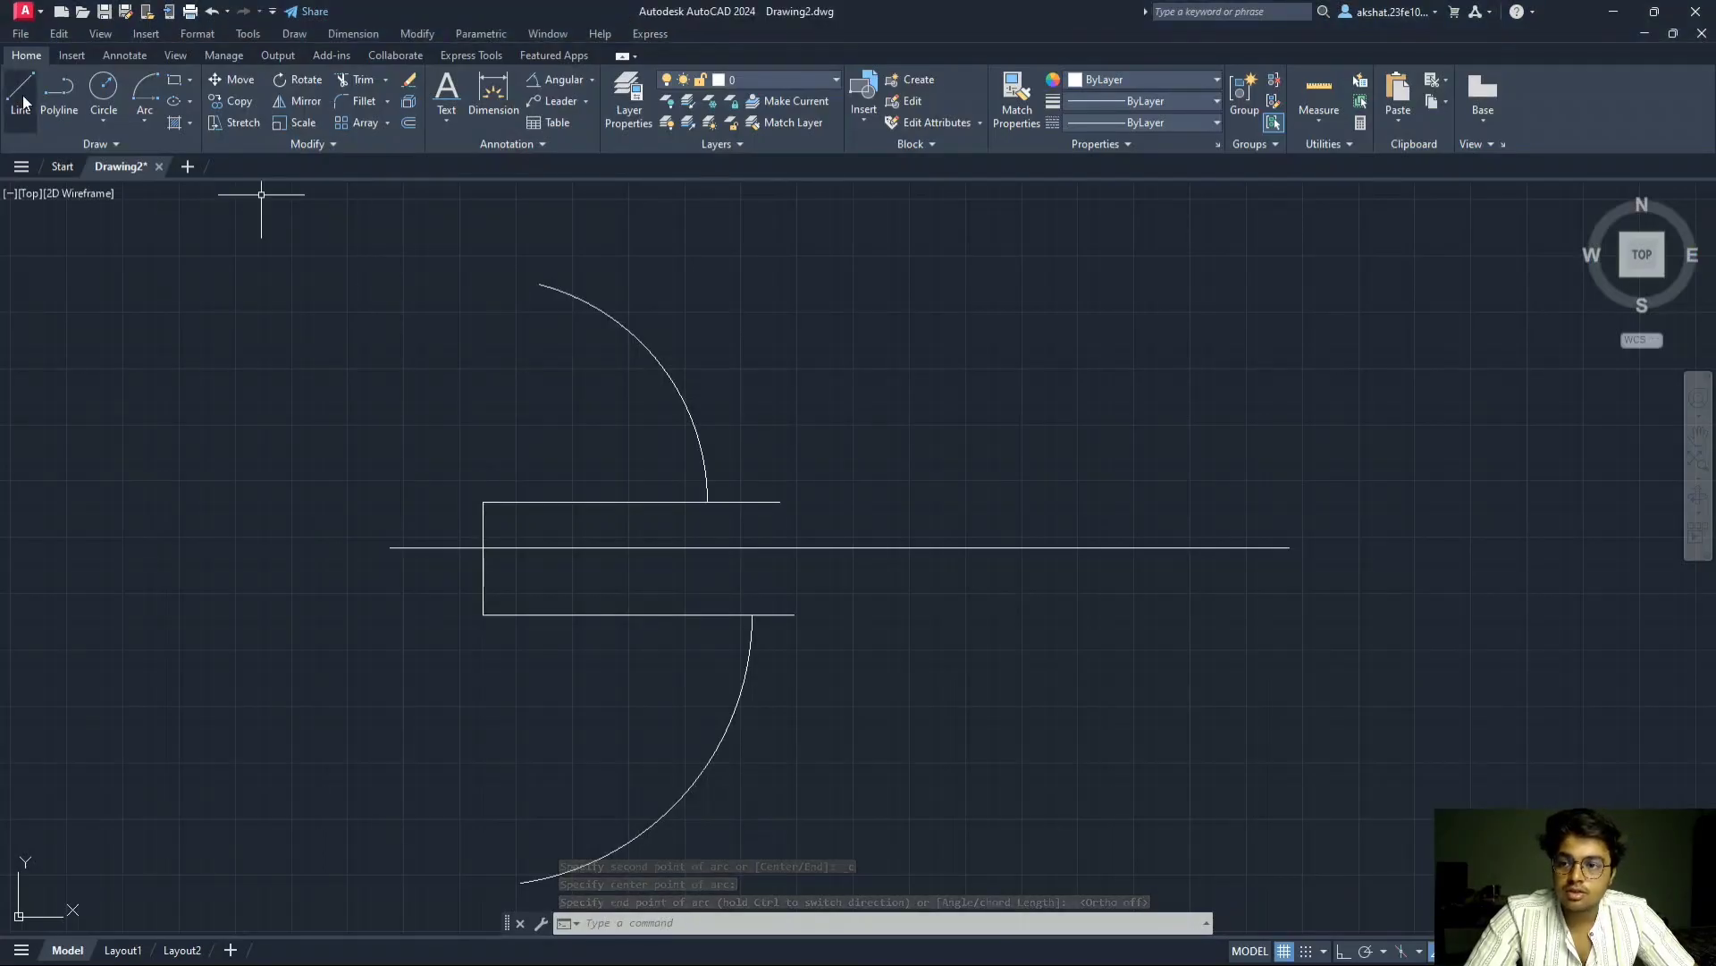
left_click(483, 502)
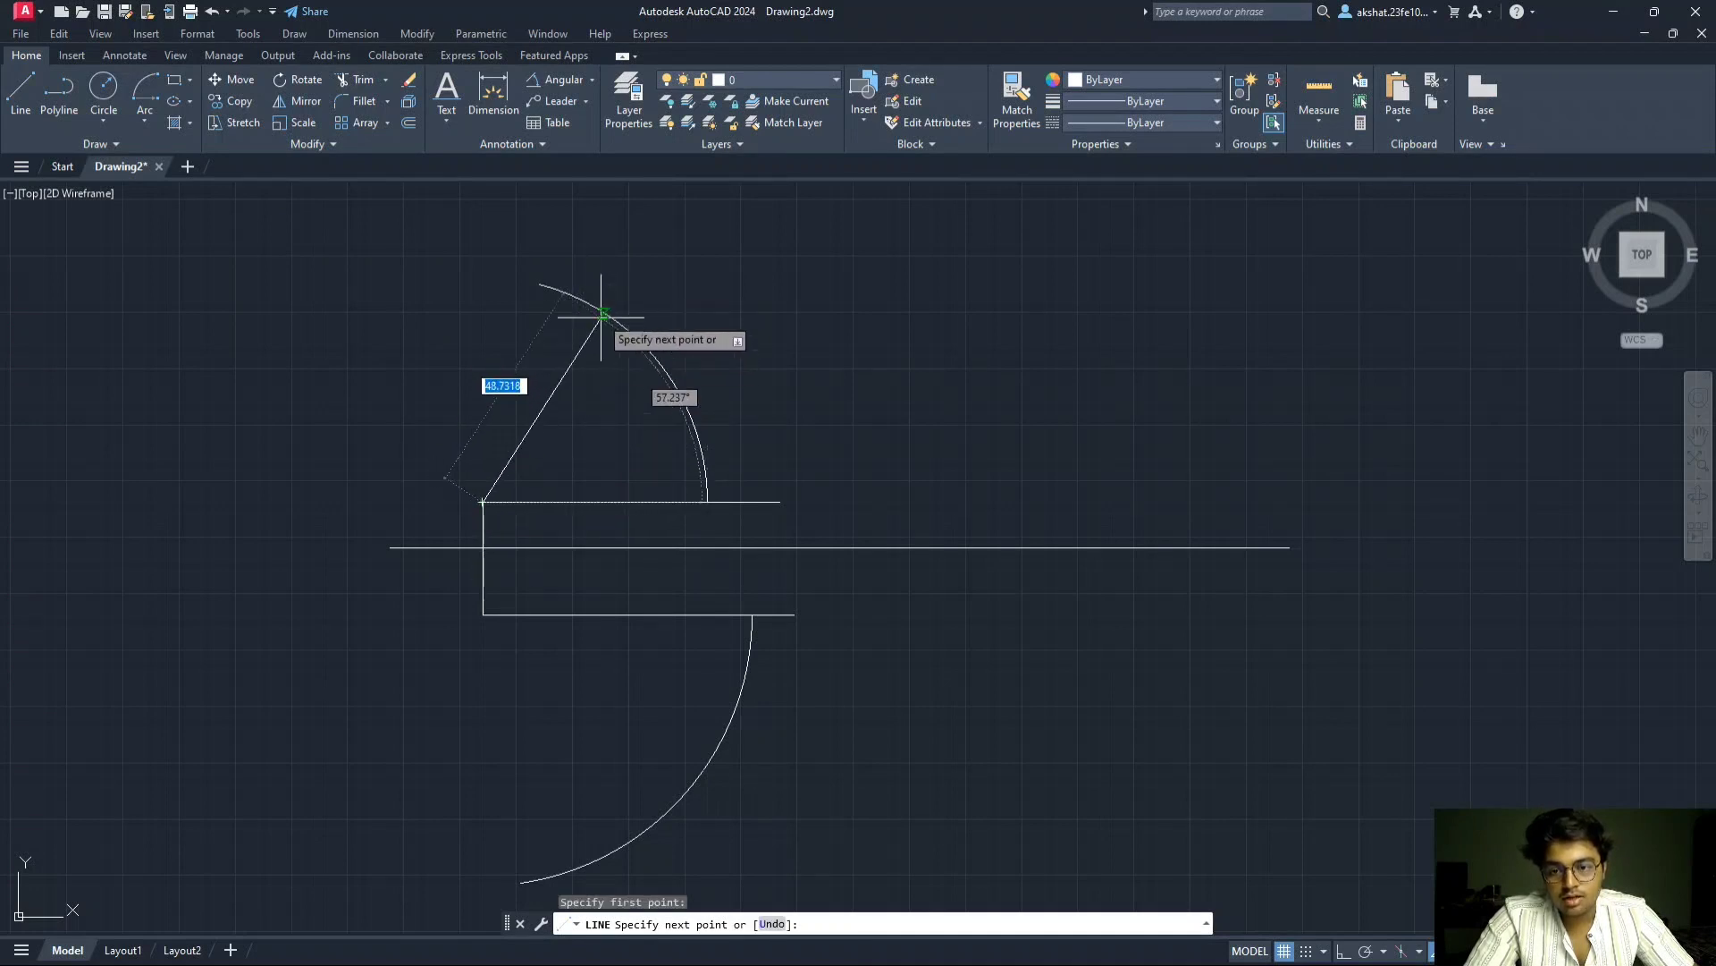
type("50.0000")
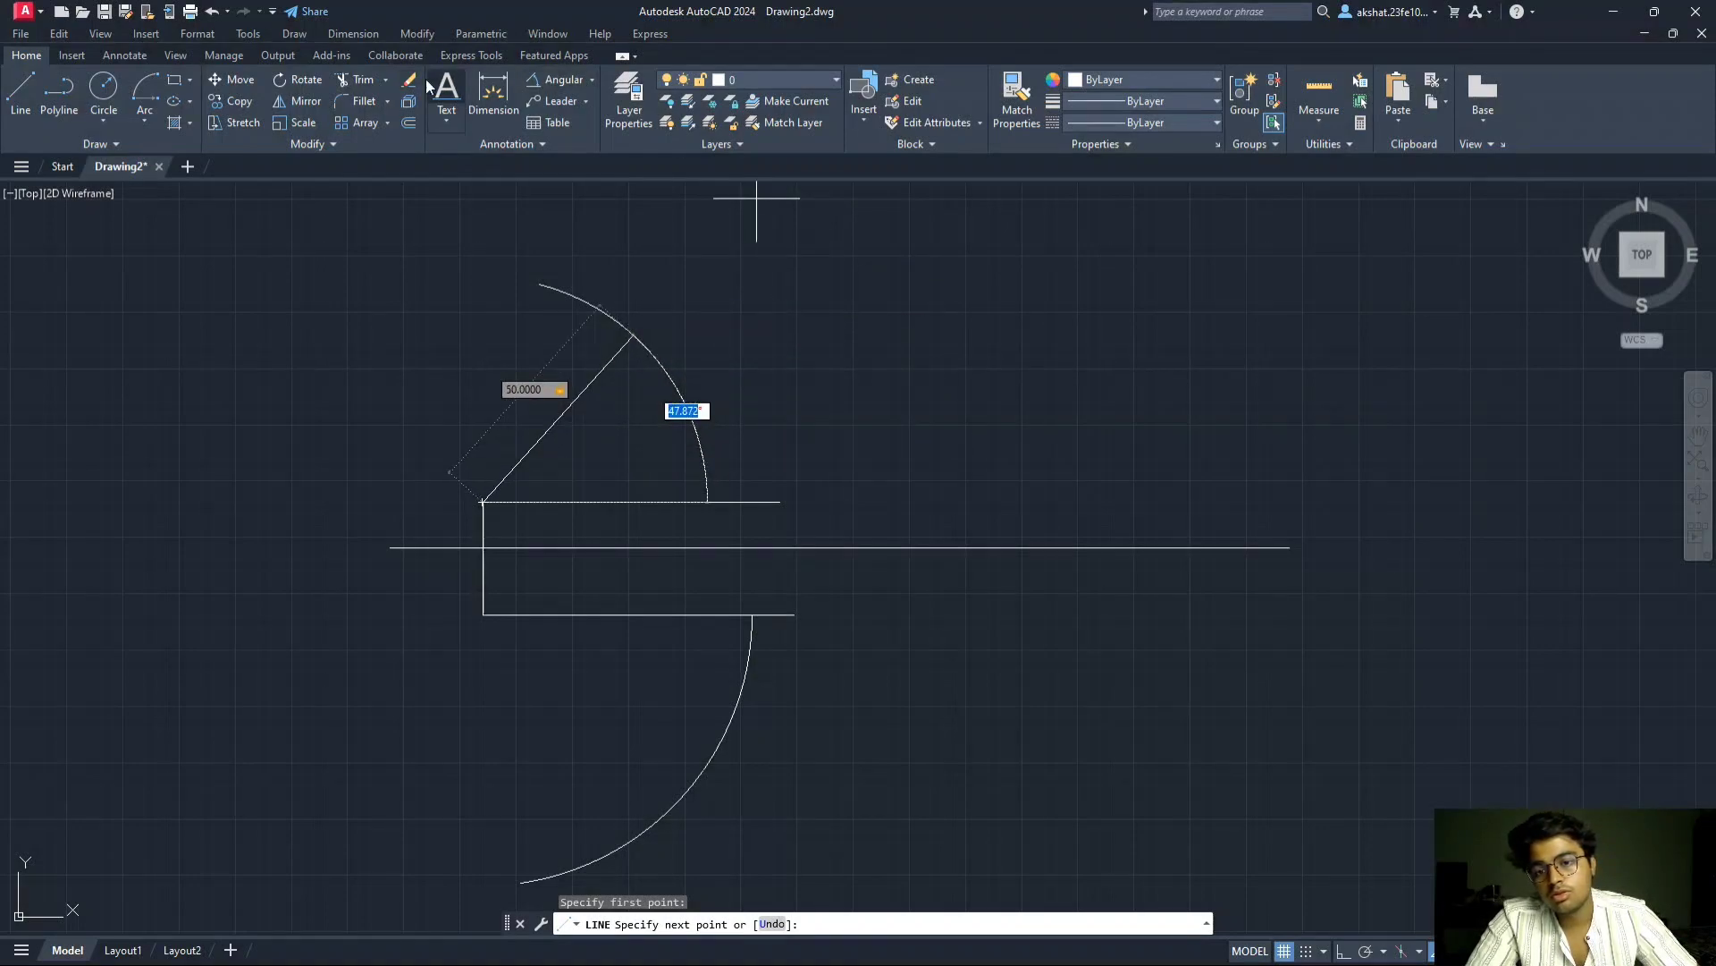
- Review the Problem 10 solution steps and figure in the PDF and return to AutoCAD
key("alt+Tab")
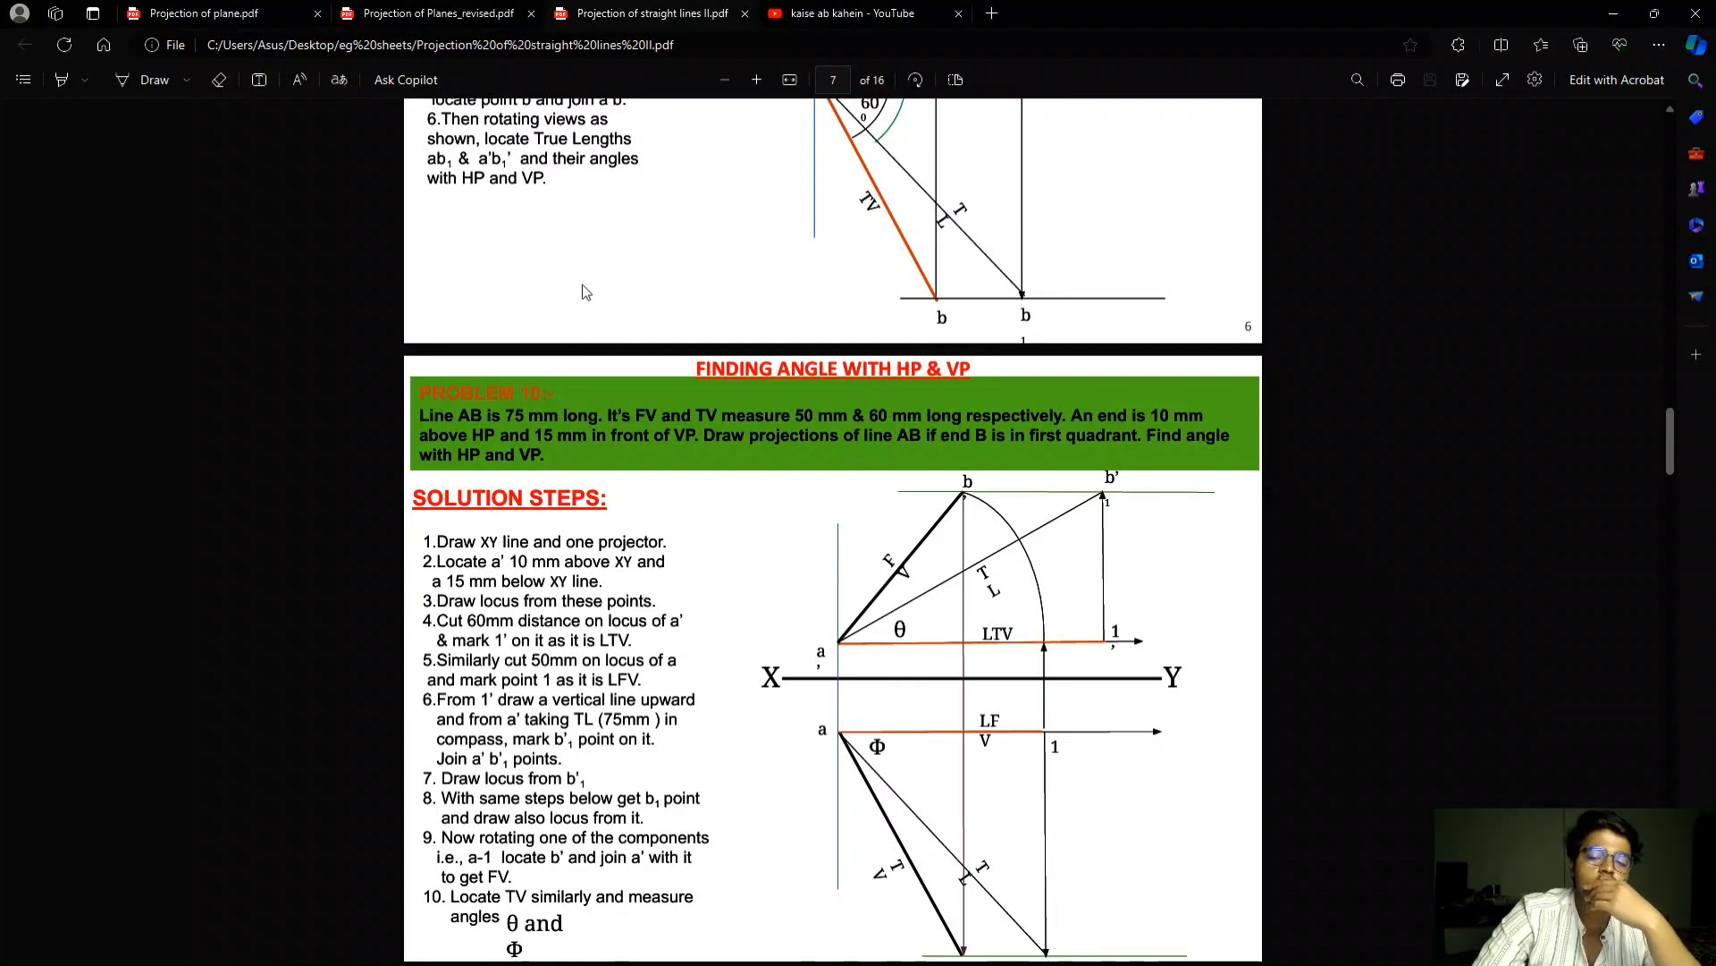
key("alt+Tab")
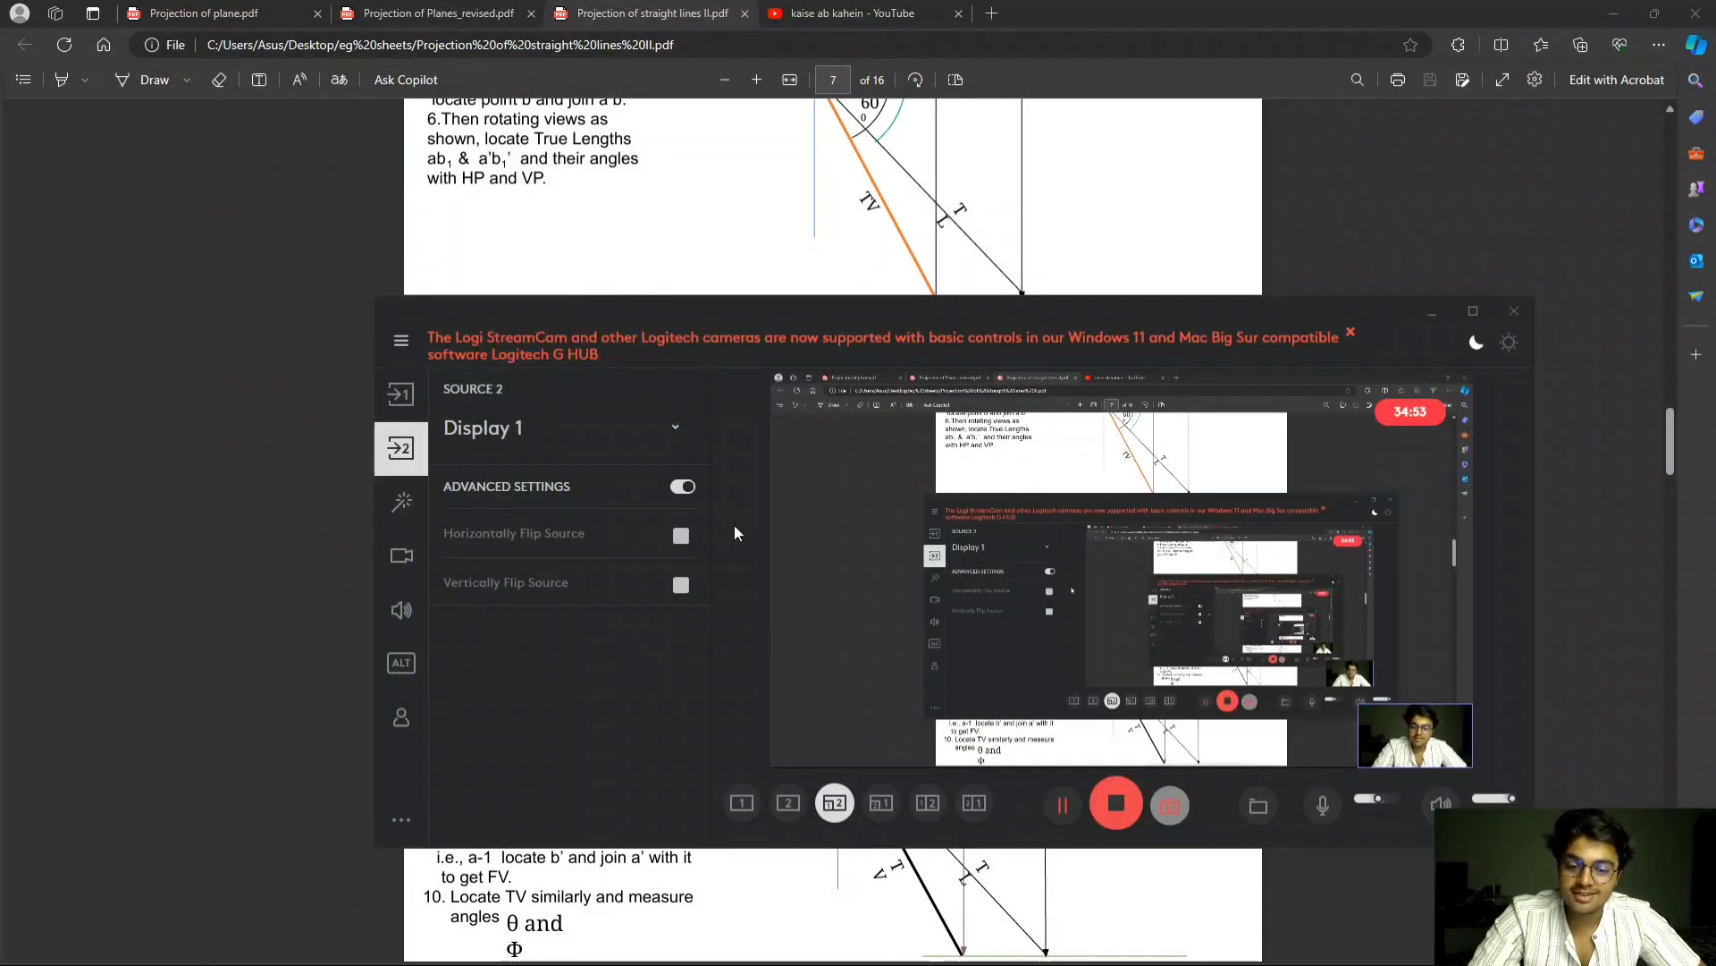
scroll(683, 930, "down", 10)
key("alt+Tab")
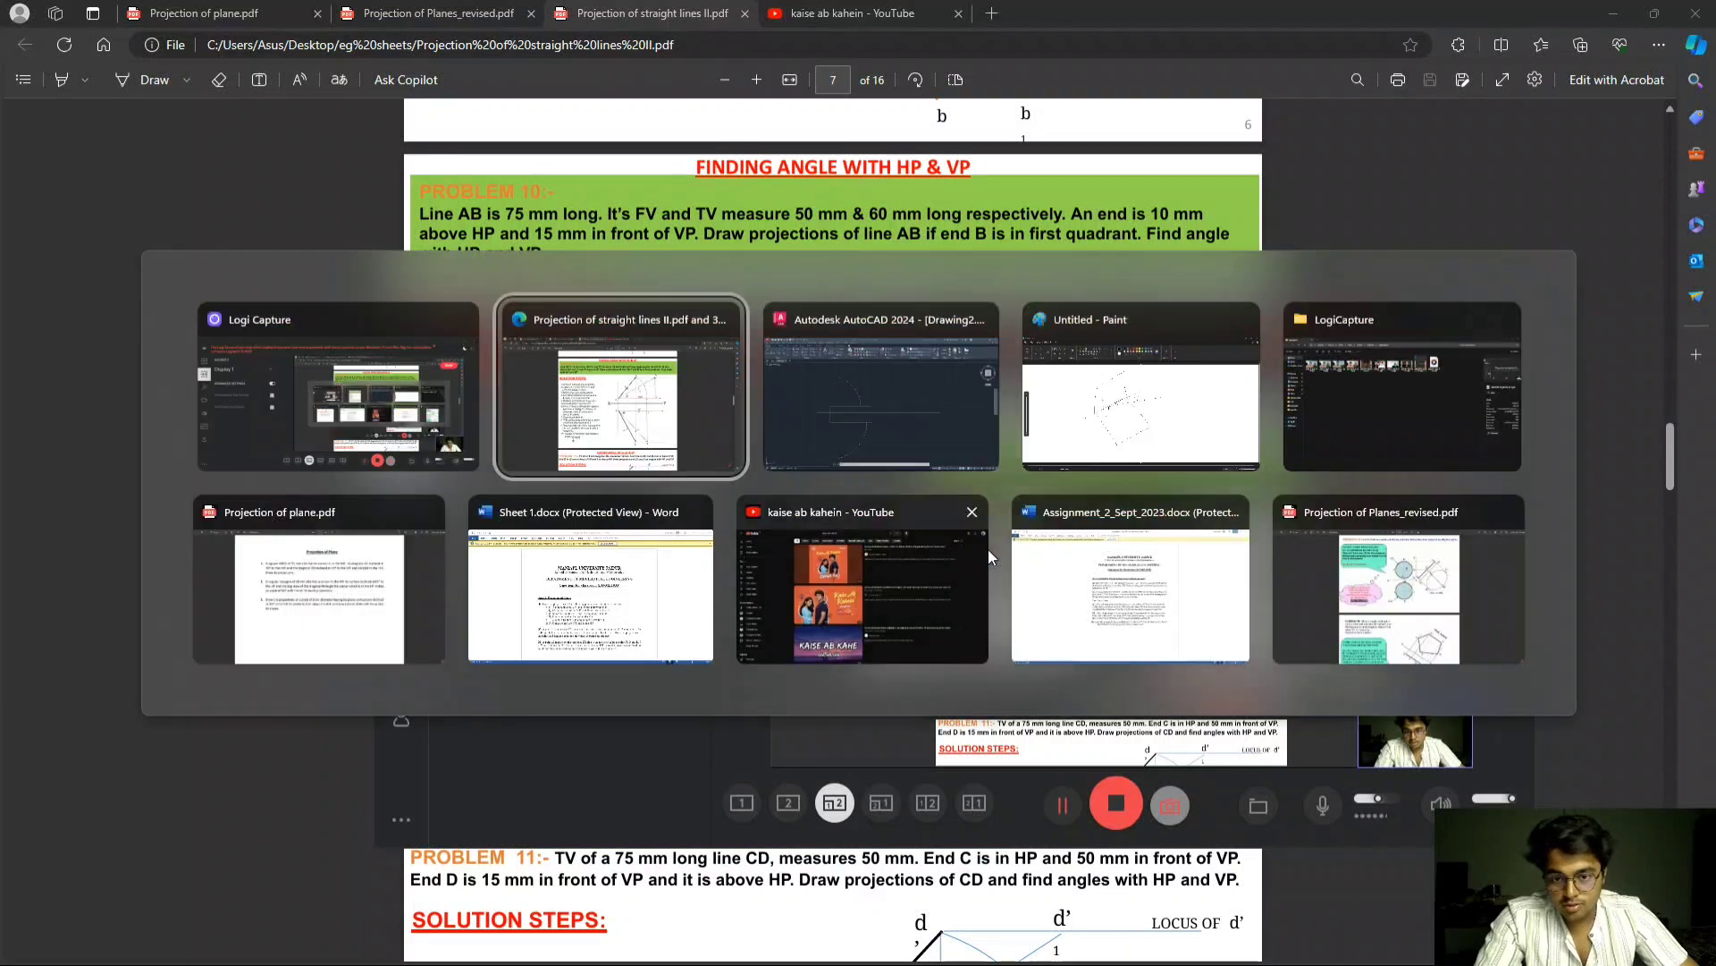
key("alt+Tab")
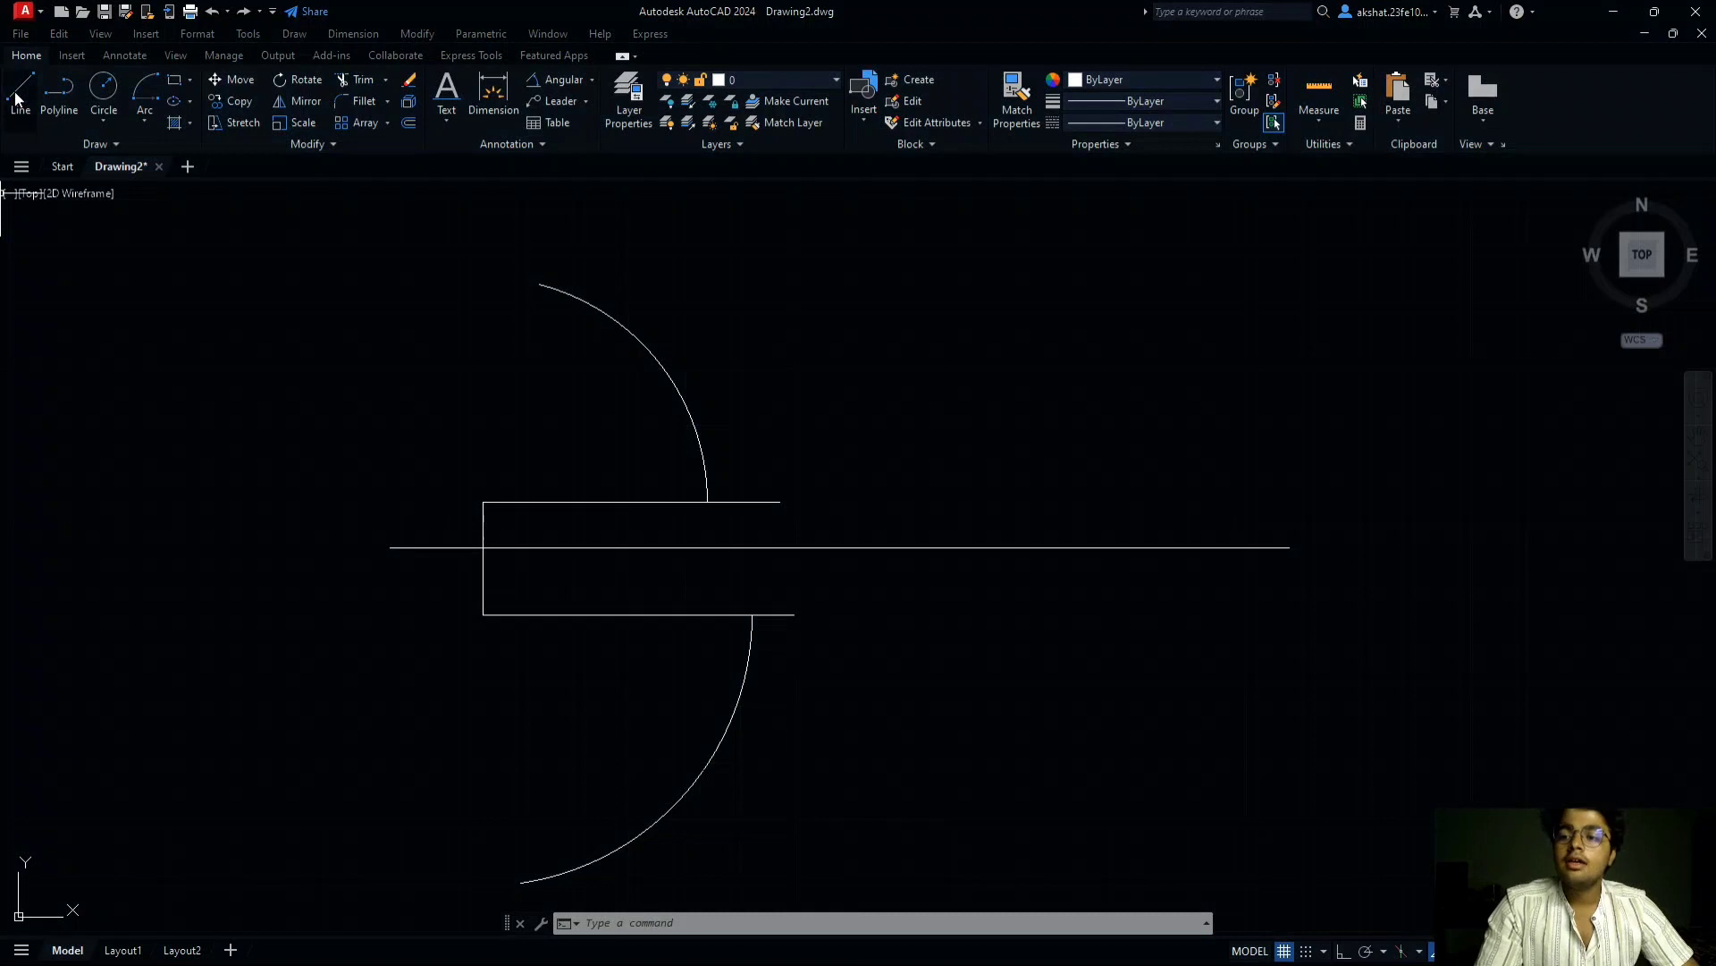
left_click(19, 101)
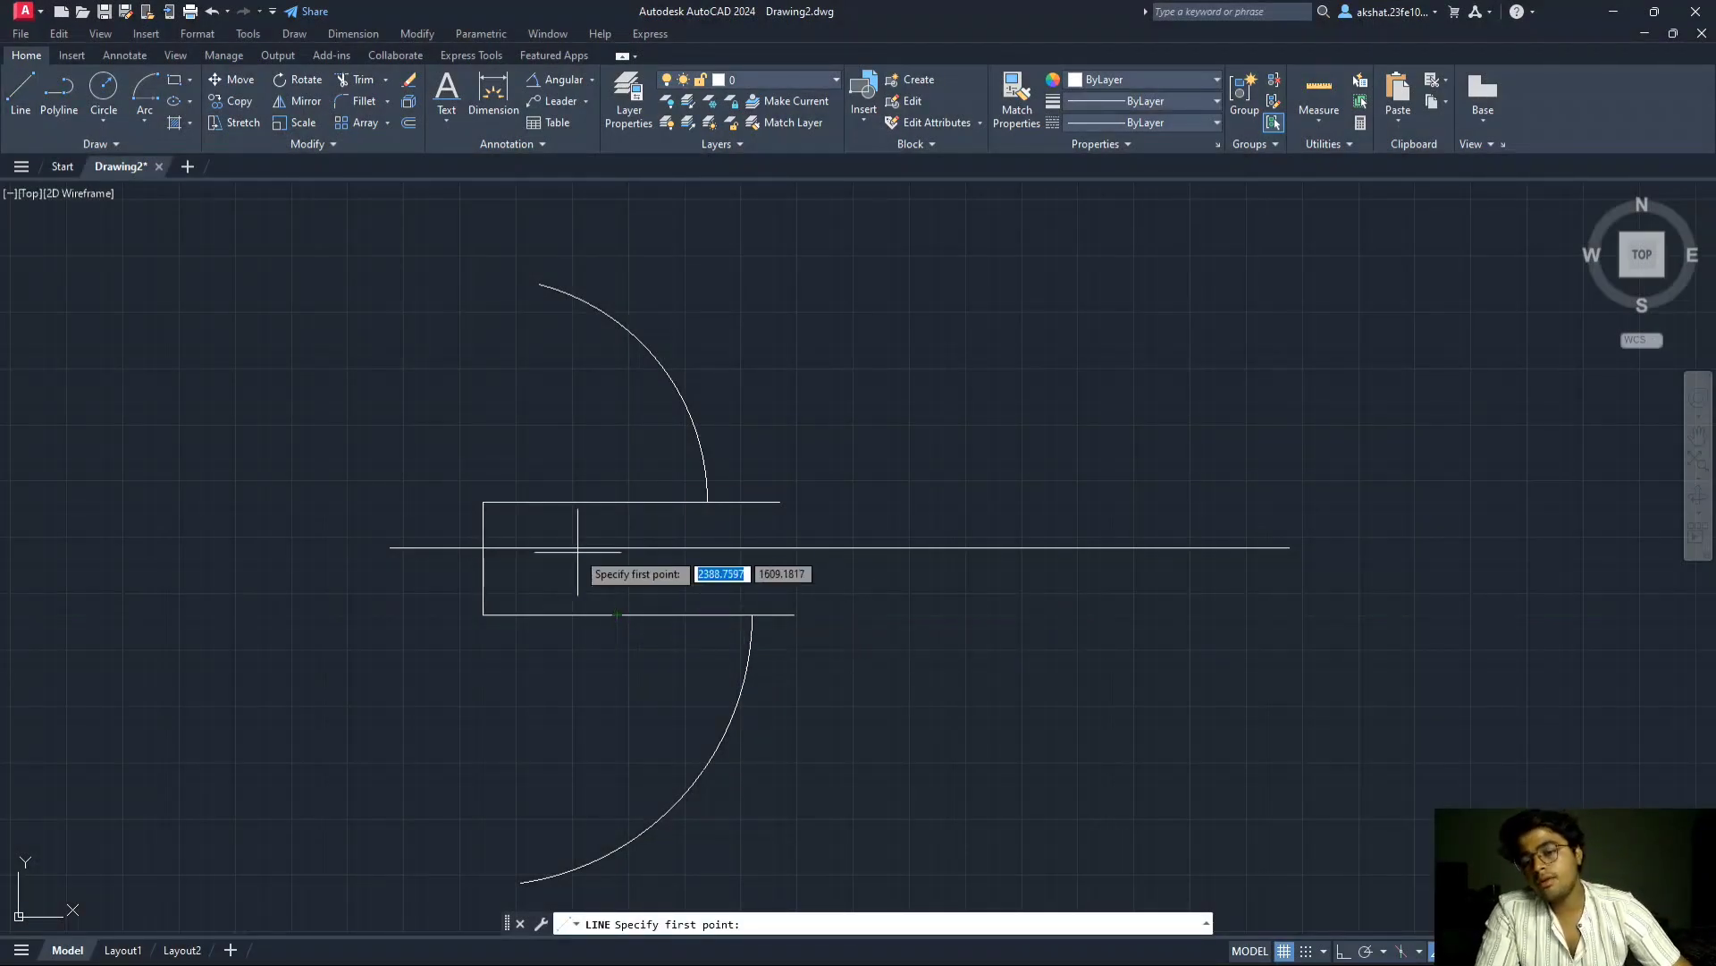
left_click(483, 502)
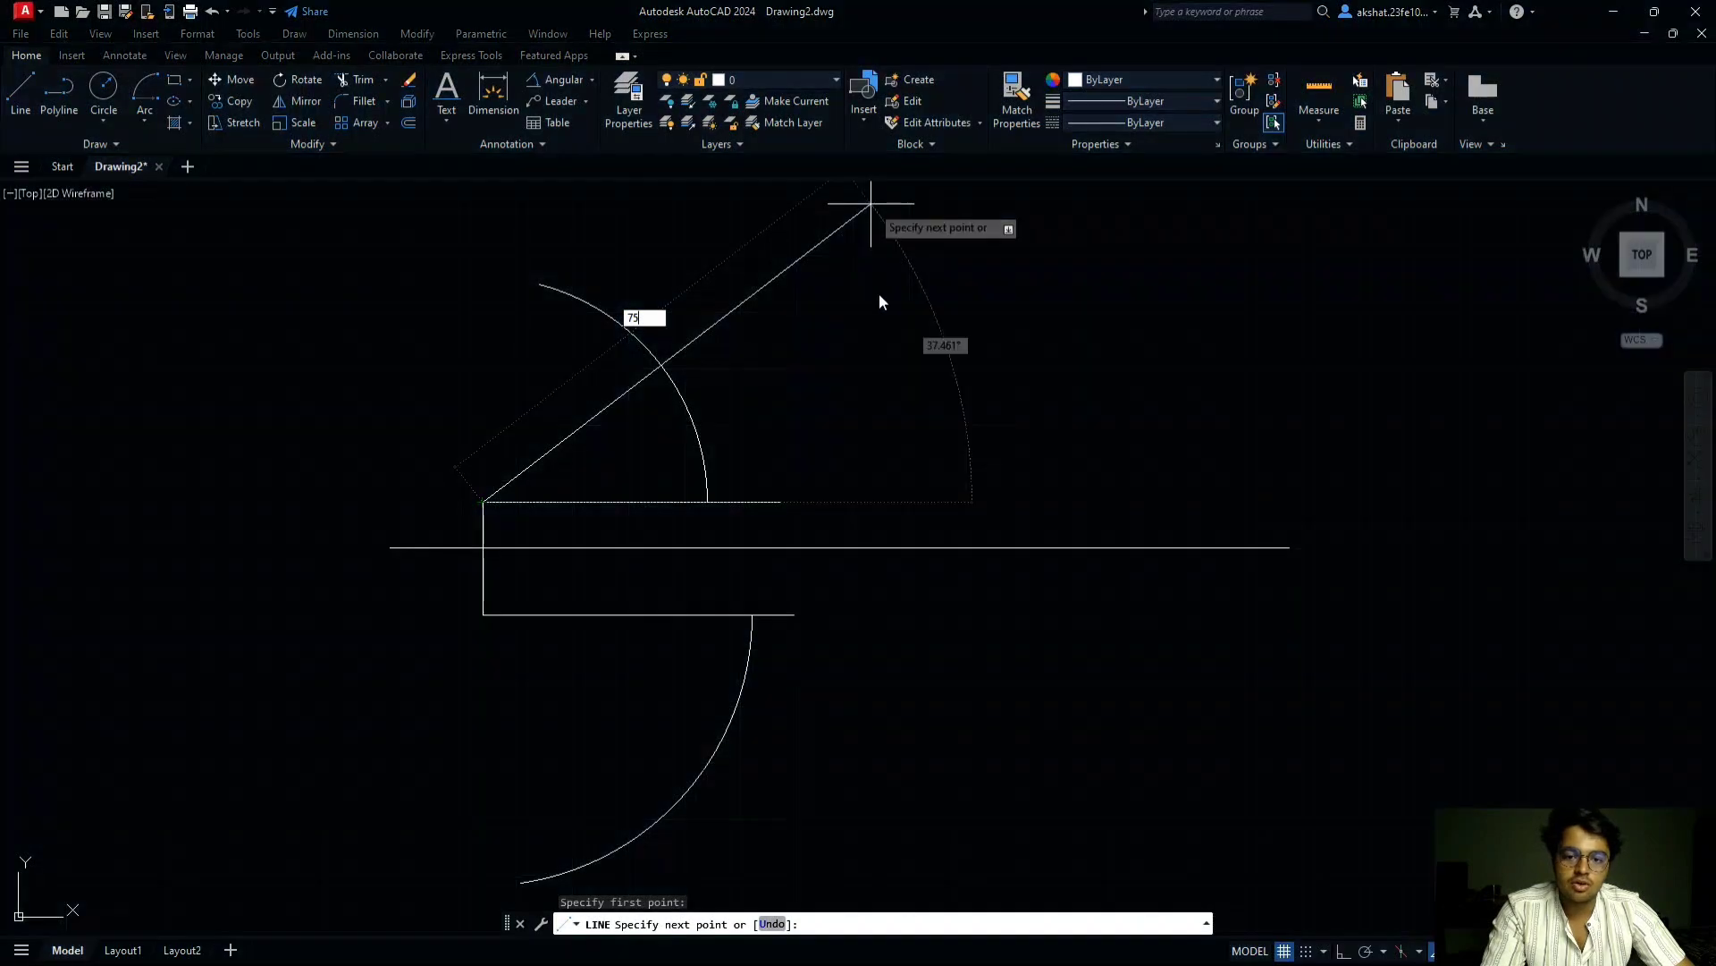
key("Tab")
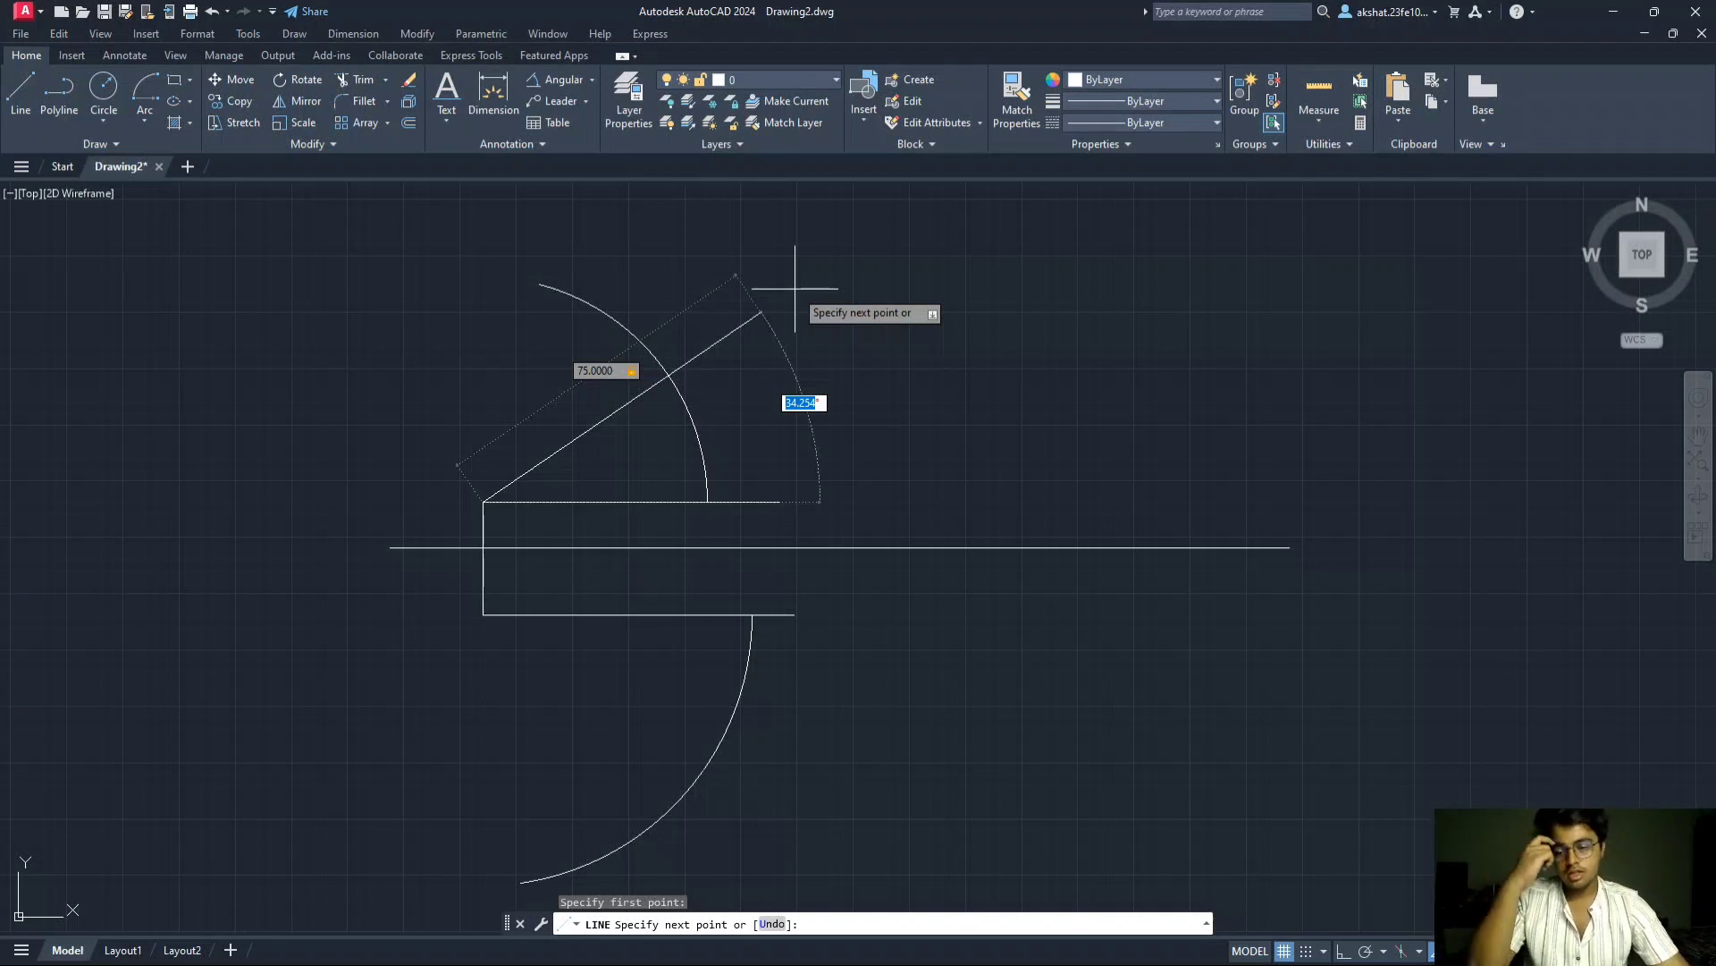
key("Escape")
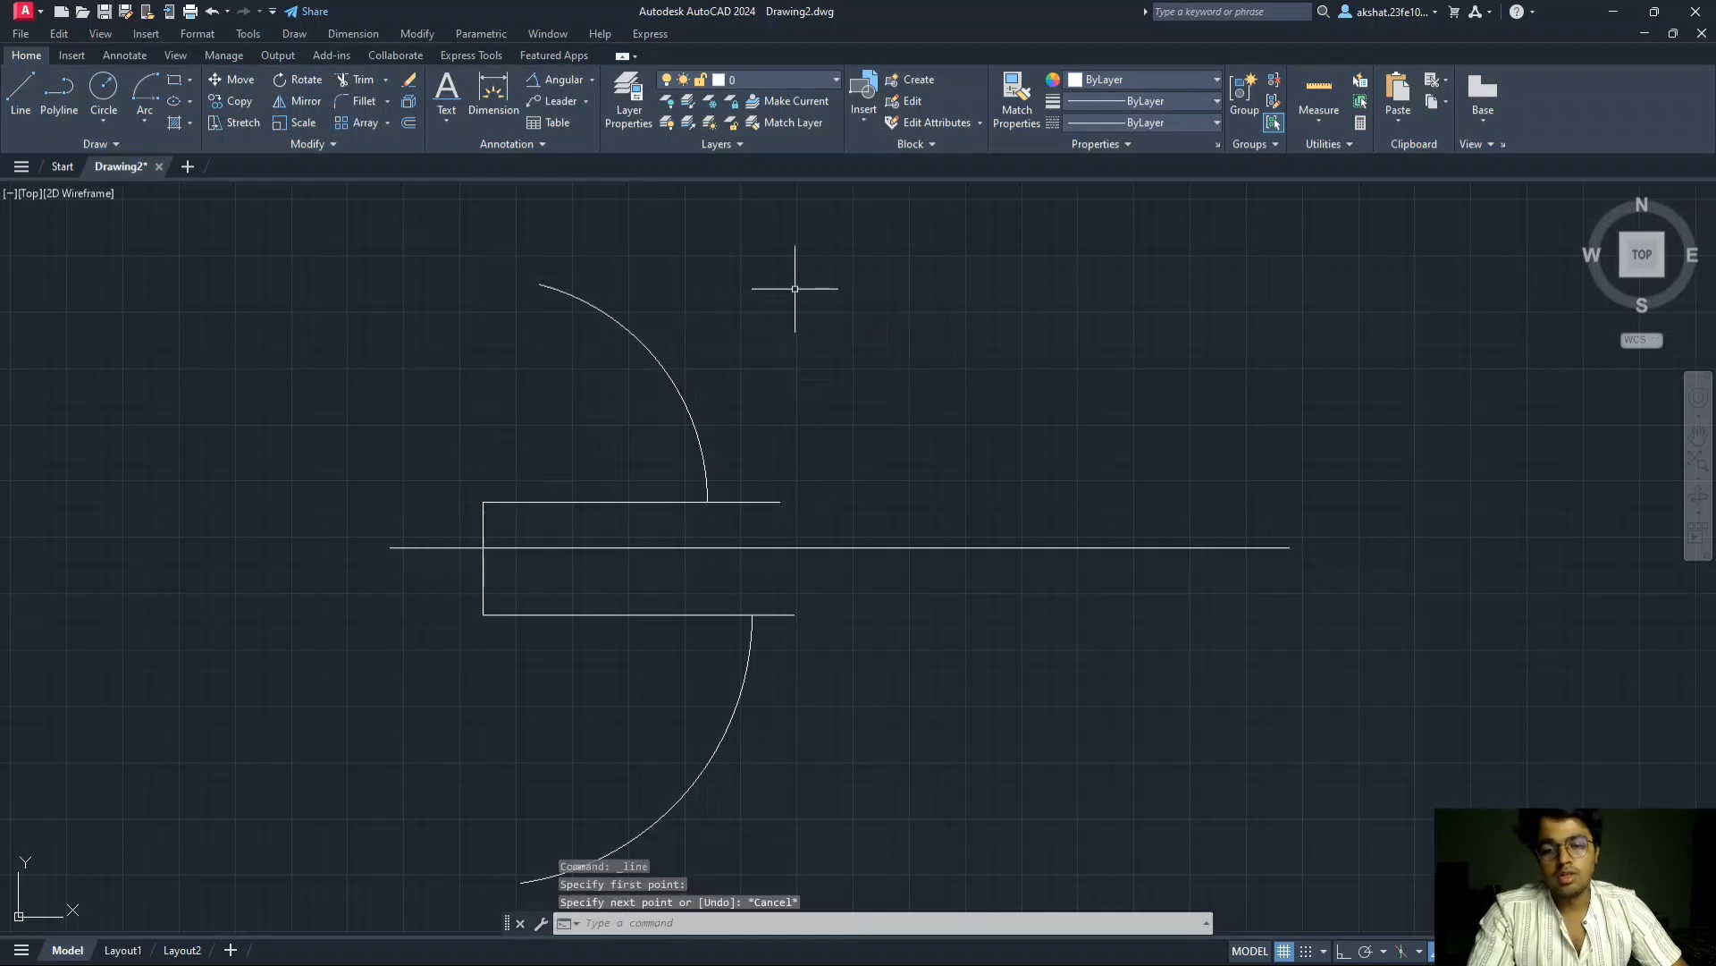
- Draw two roughly horizontal lines, one above the other, in the empty area right of the construction, the upper about 140 mm long
scroll(829, 304, "down", 2)
middle_click_drag(1008, 390, 809, 459)
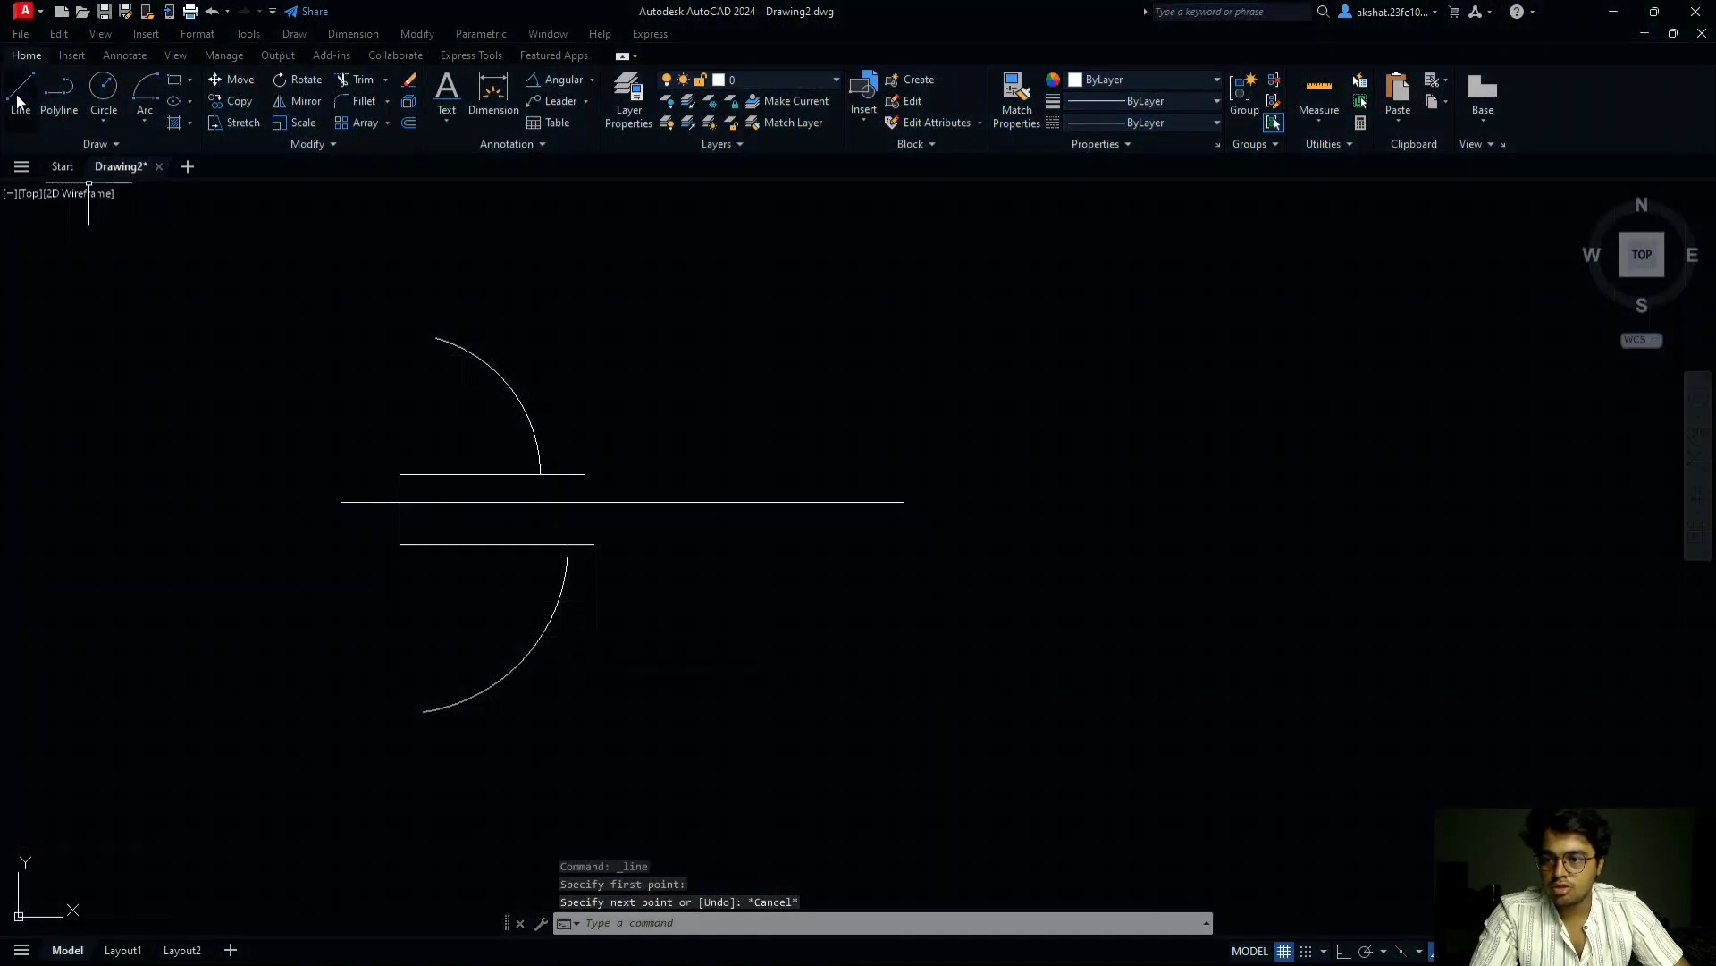
left_click(21, 94)
left_click(1041, 611)
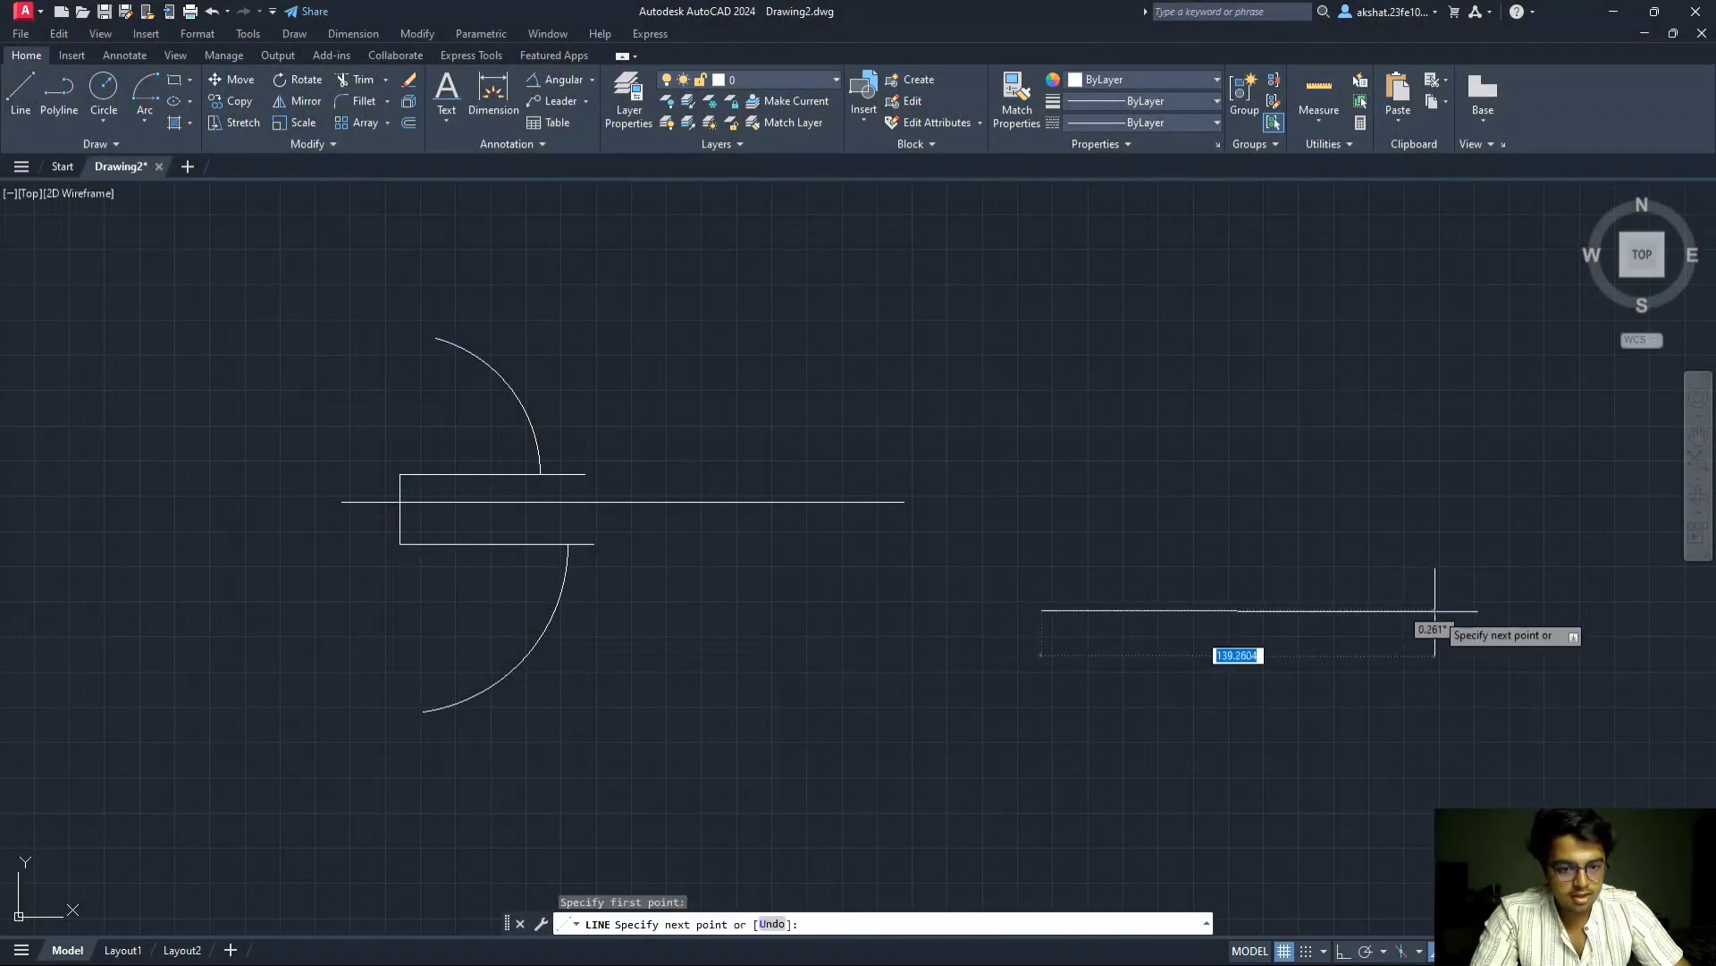
left_click(1437, 609)
key("Escape")
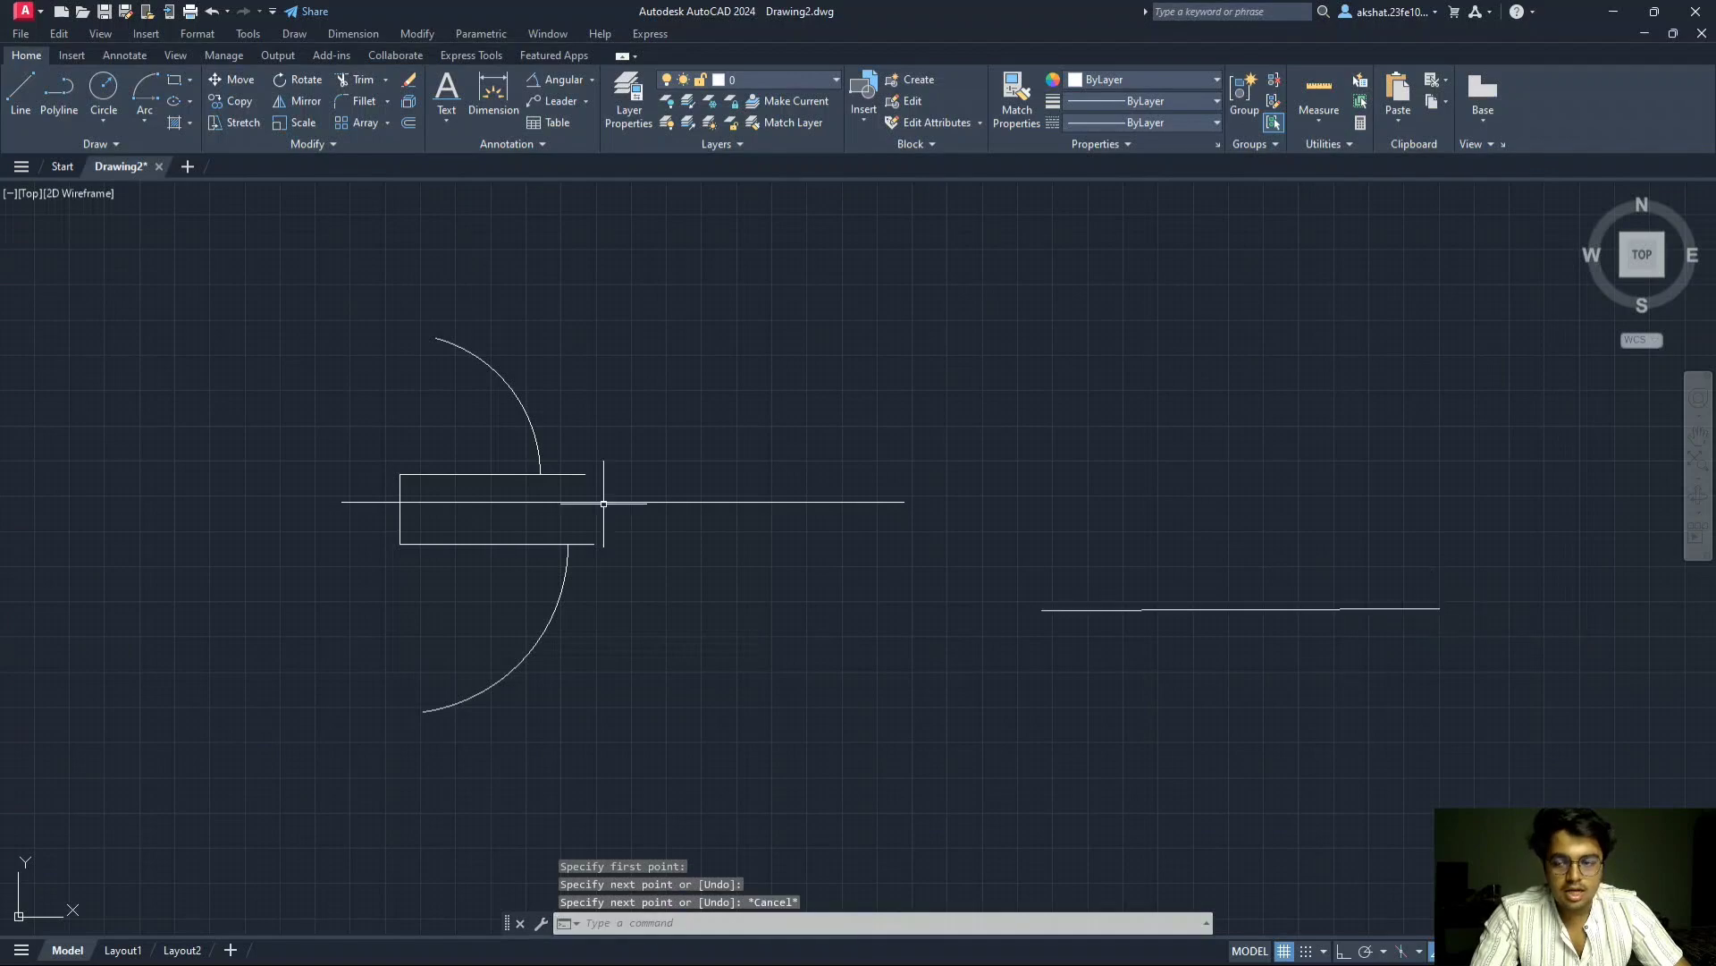
left_click(20, 93)
left_click(1078, 789)
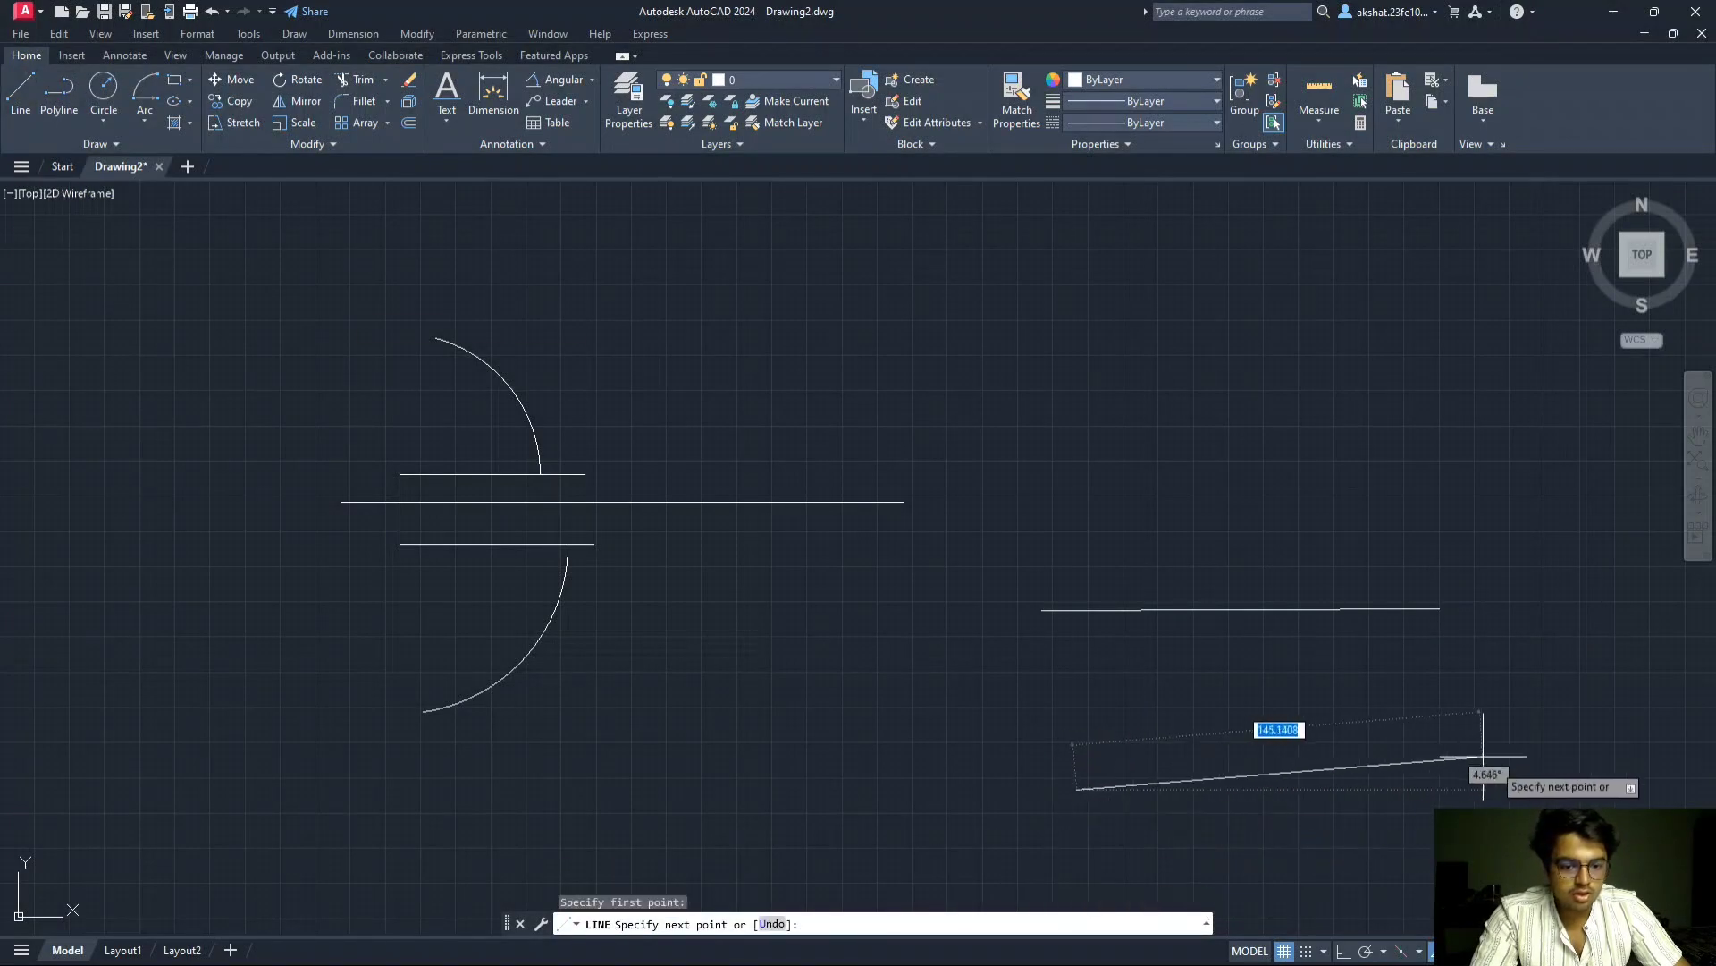
left_click(1518, 790)
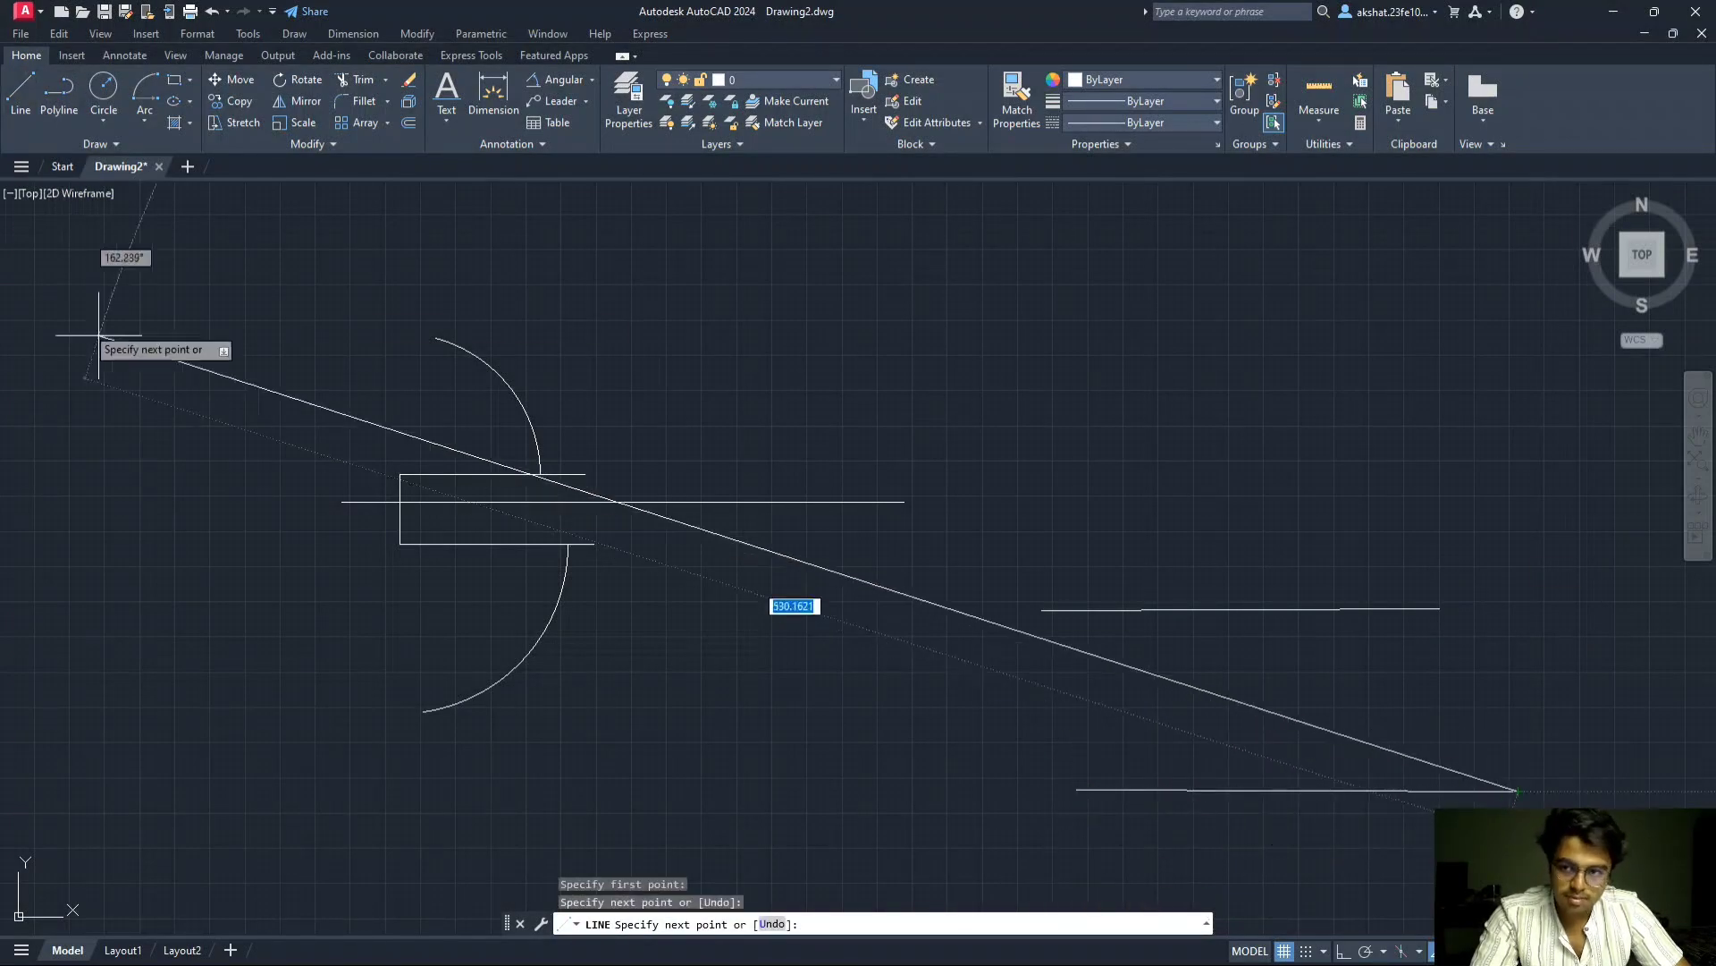
key("Escape")
- Draw two slanted lines from the new upper line's left end down to different points on the lower line, the second one steeper
left_click(20, 94)
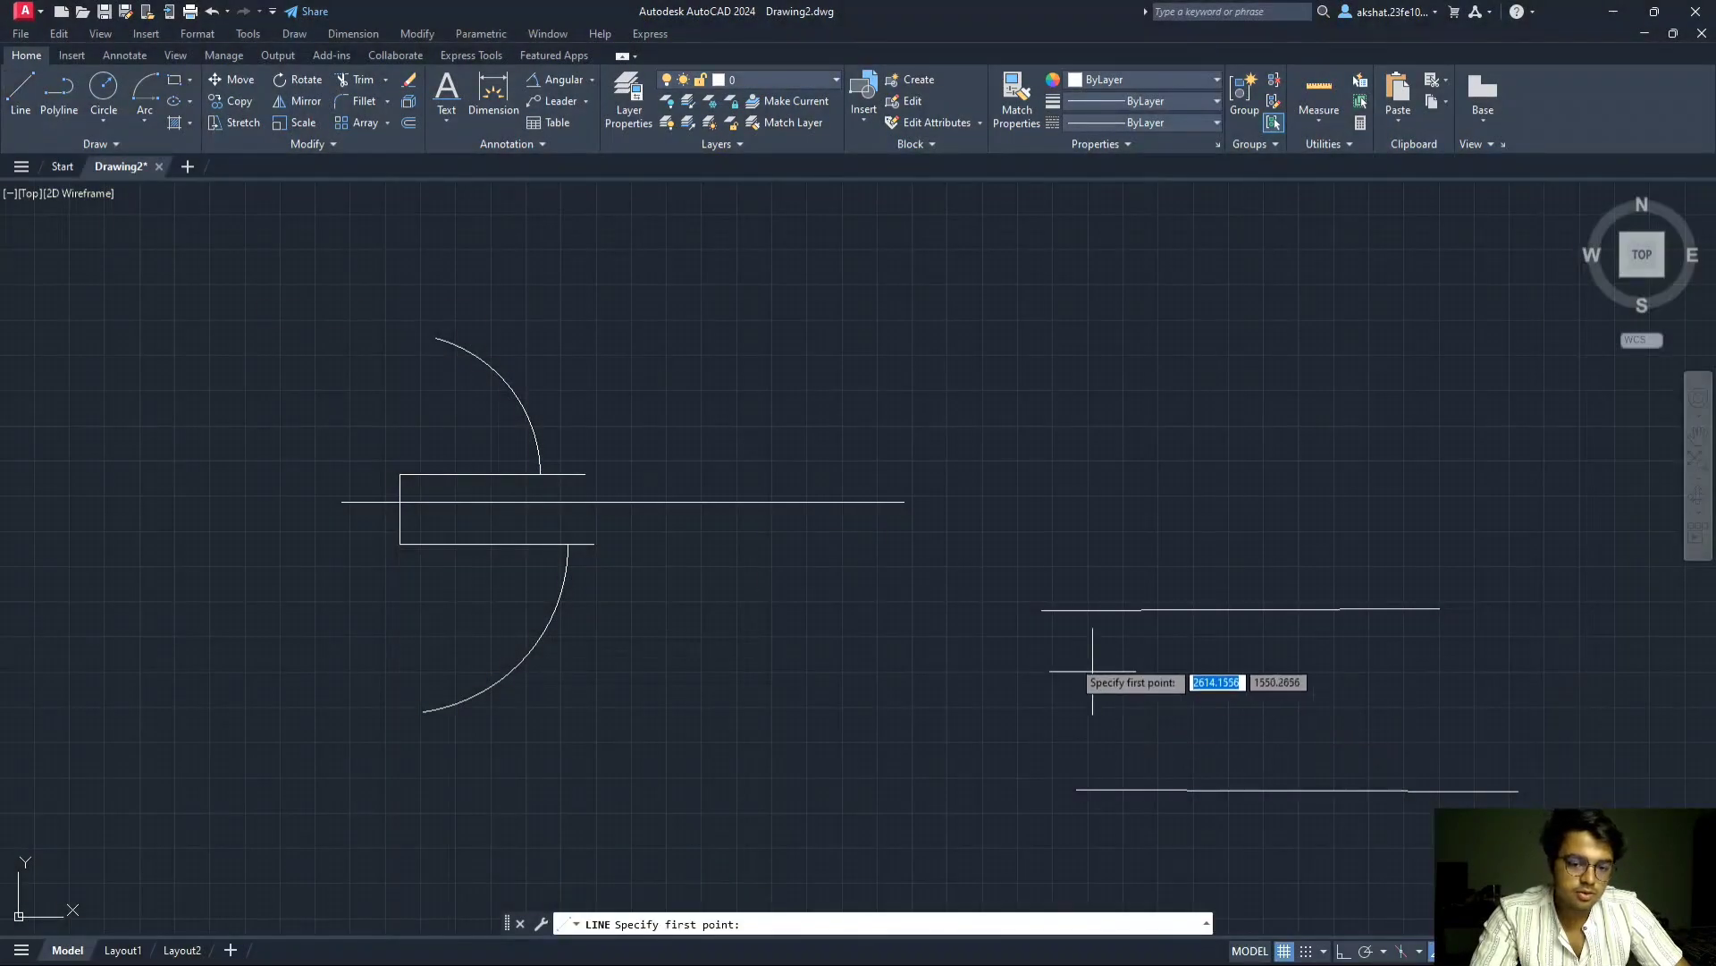
left_click(1043, 611)
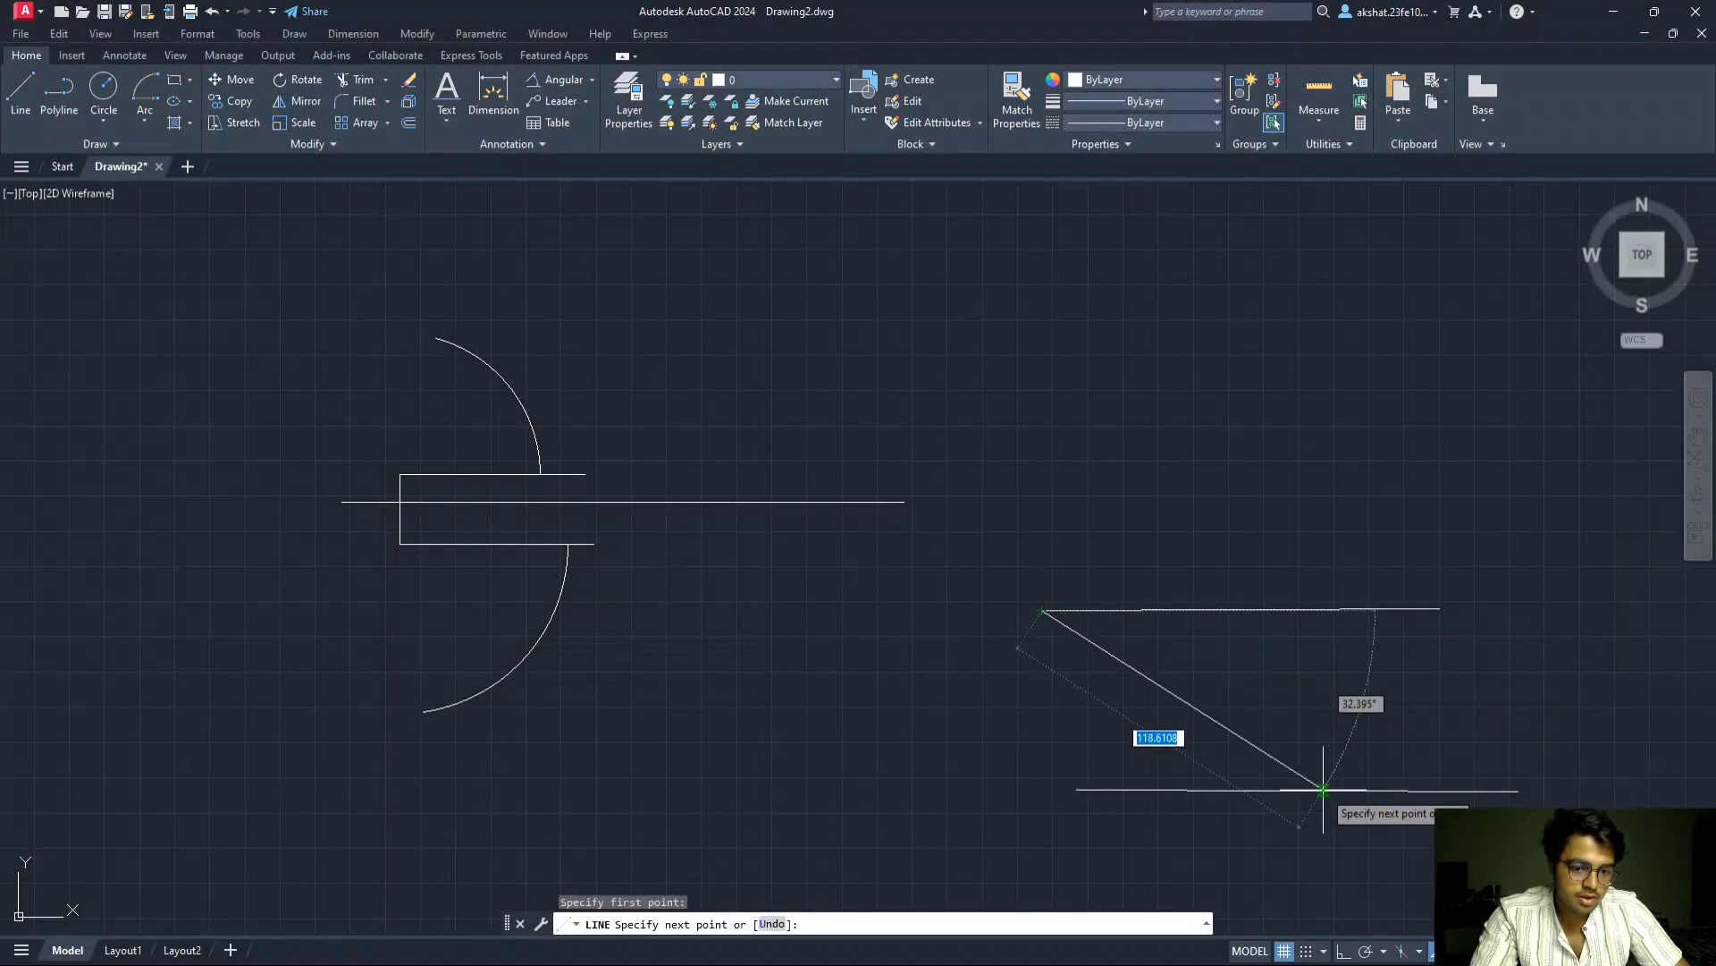
left_click(1296, 790)
key("Escape")
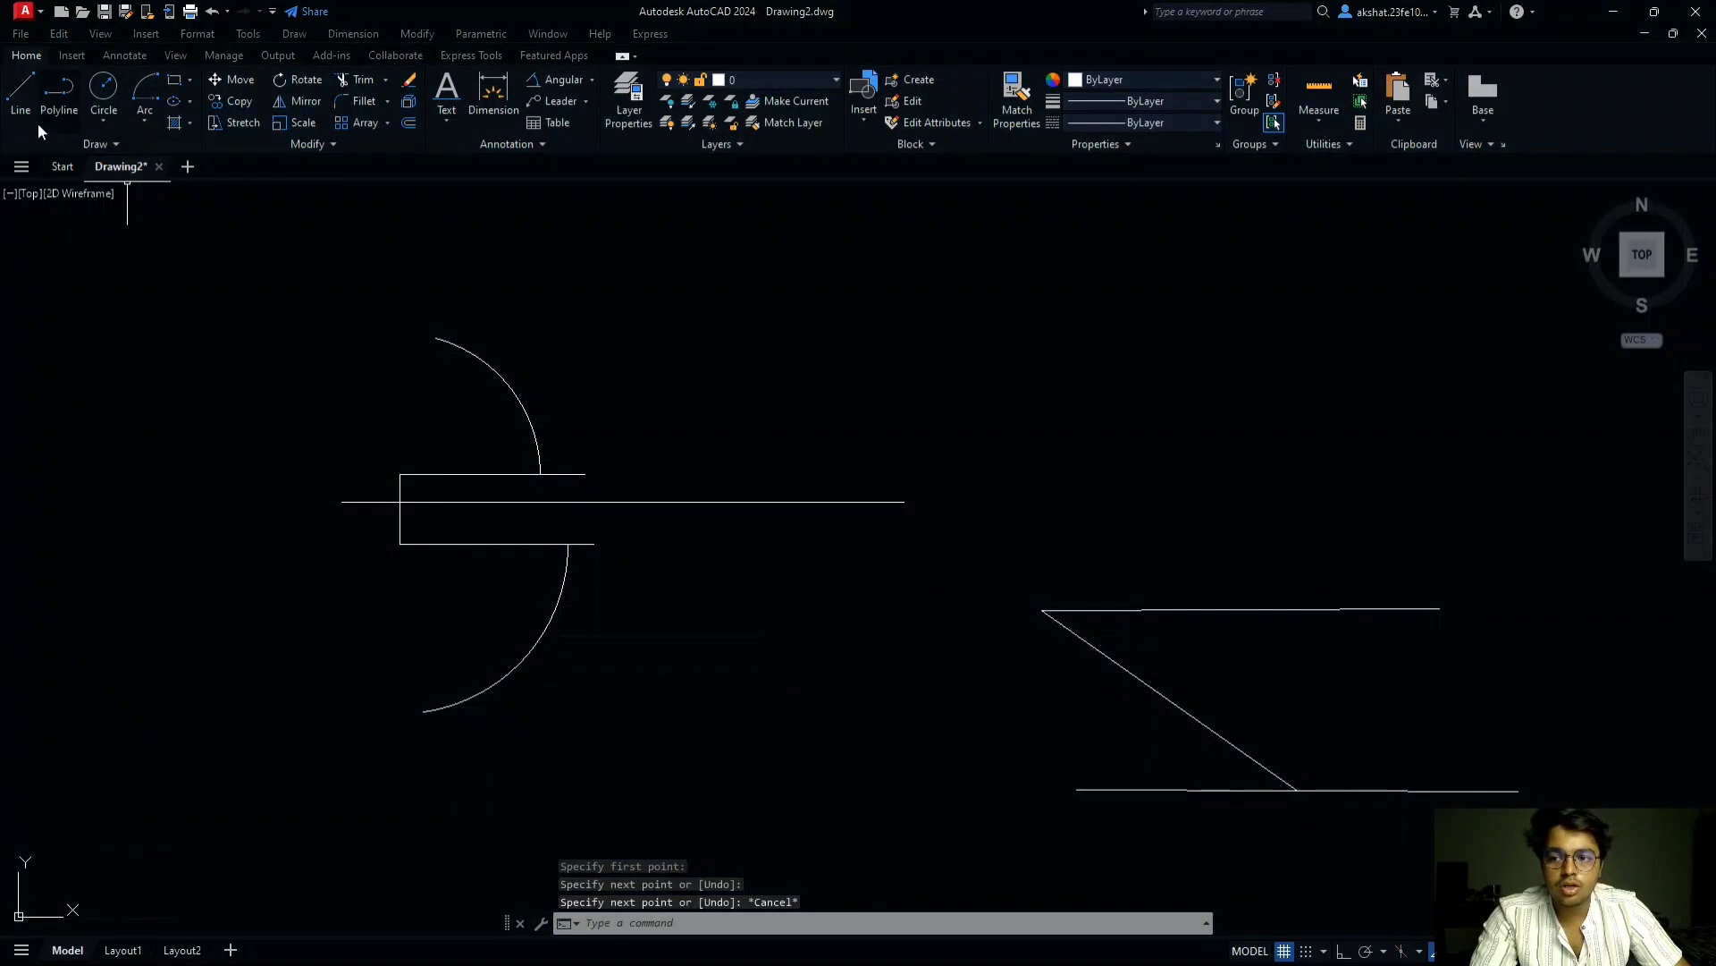
left_click(20, 94)
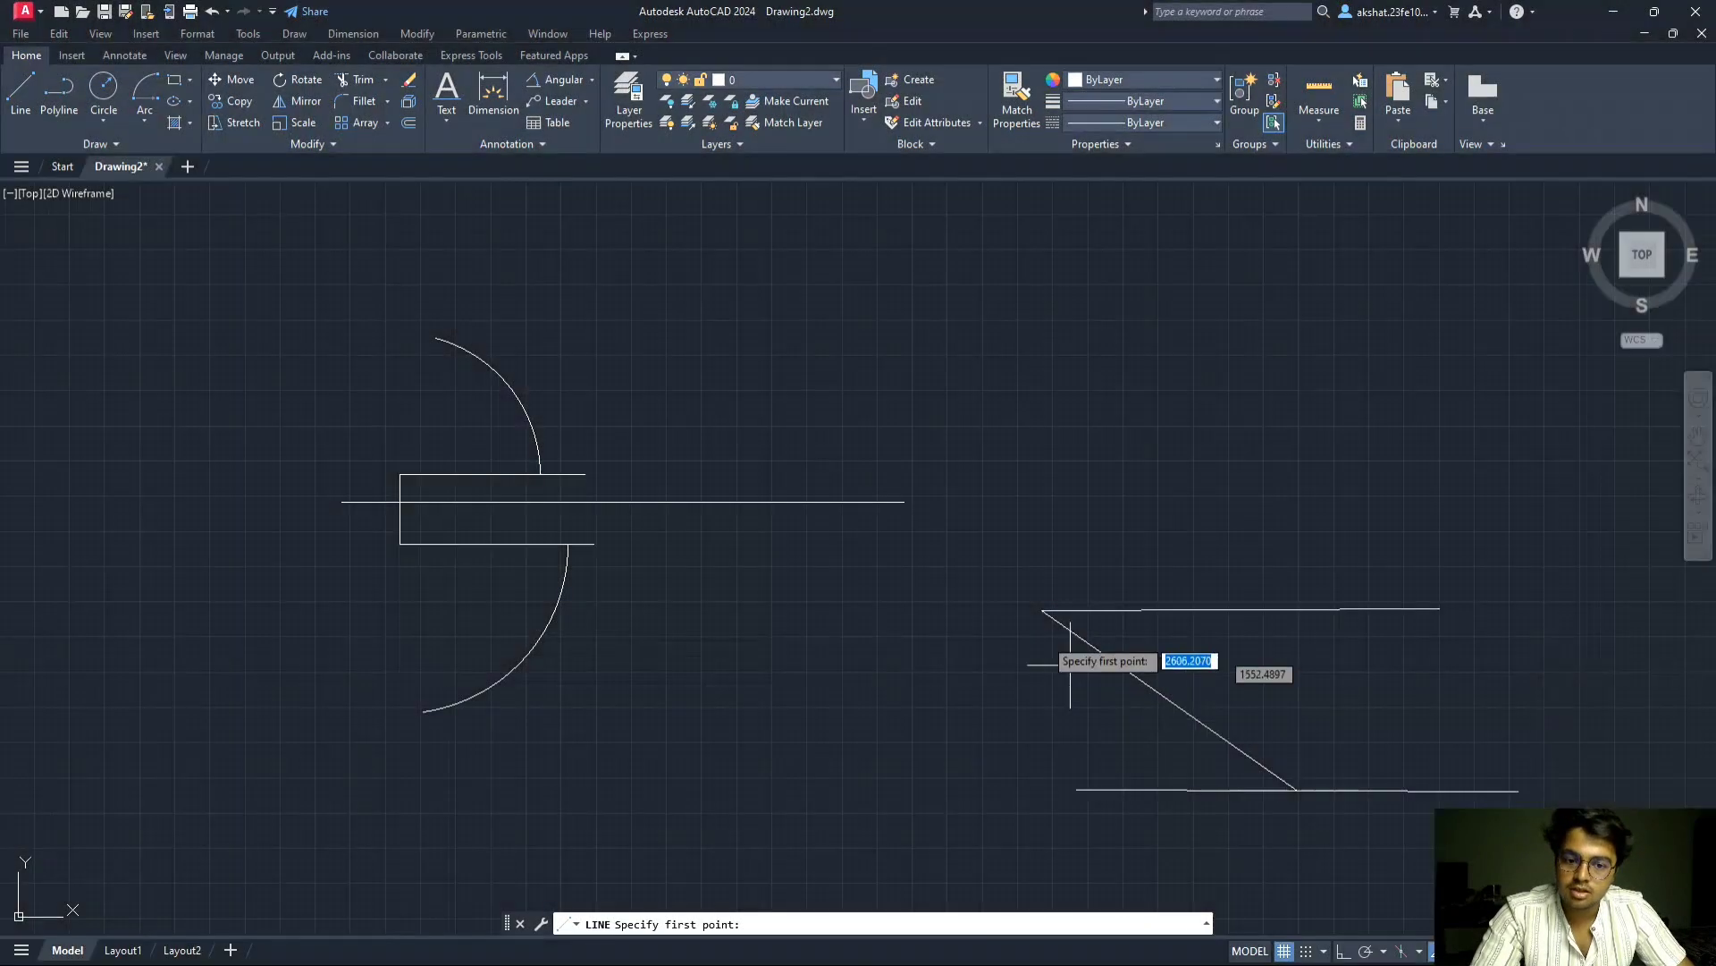
left_click(1042, 610)
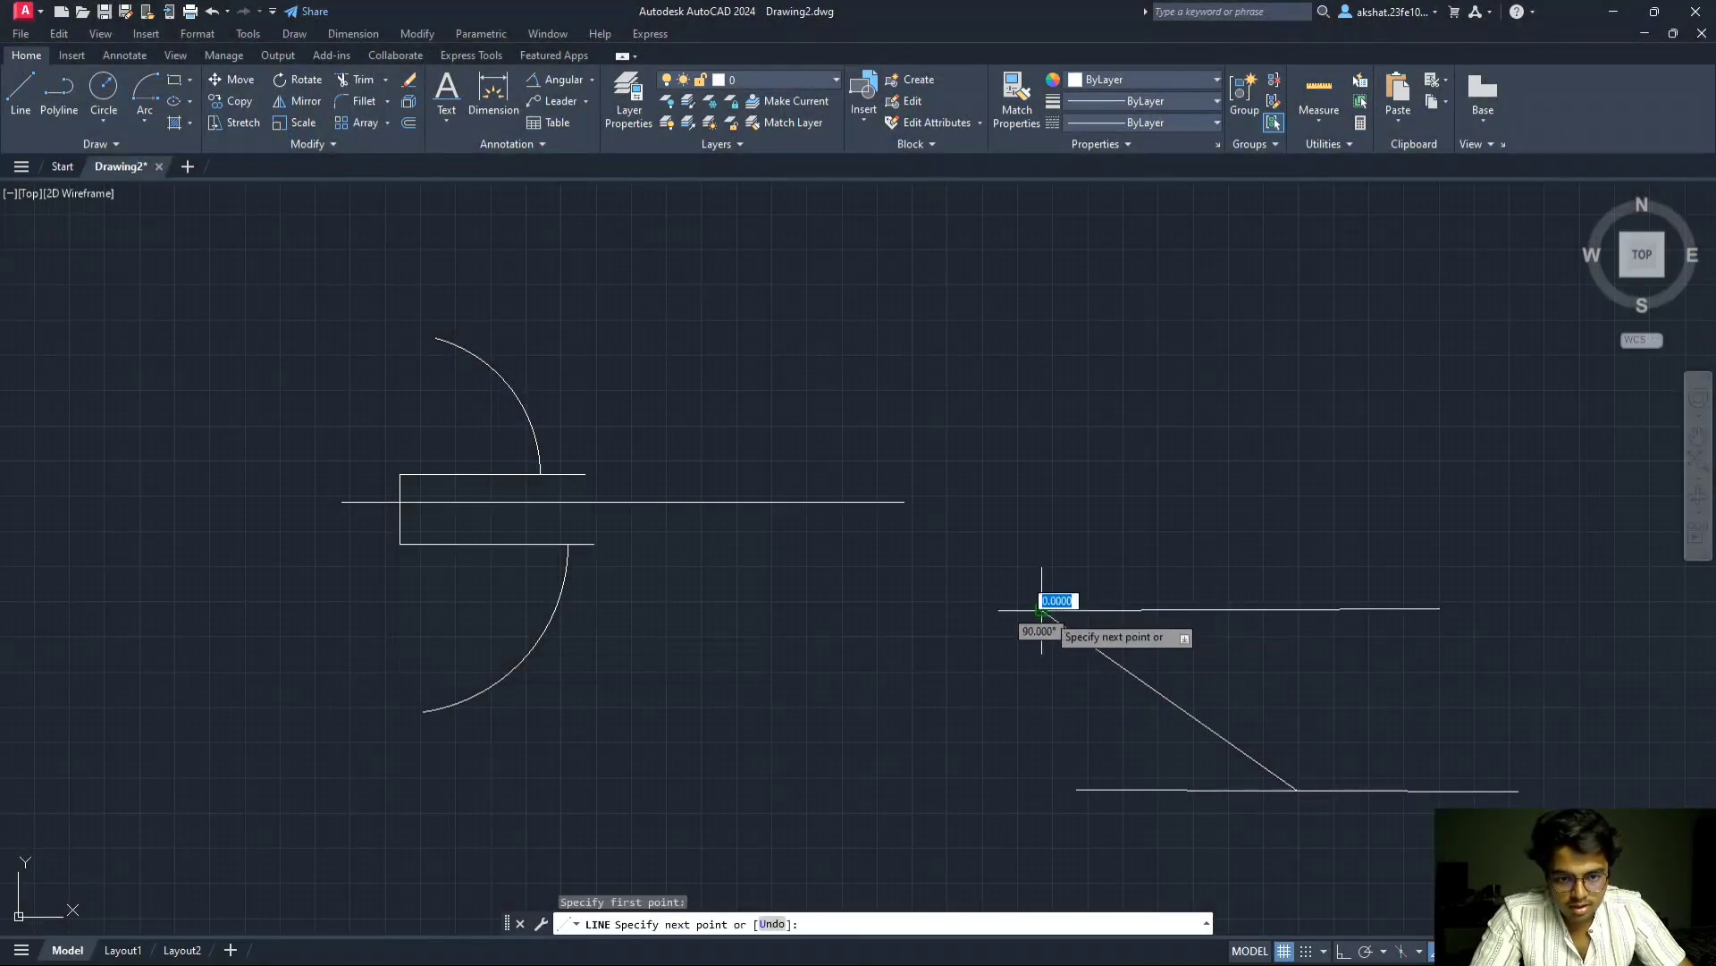
left_click(1182, 789)
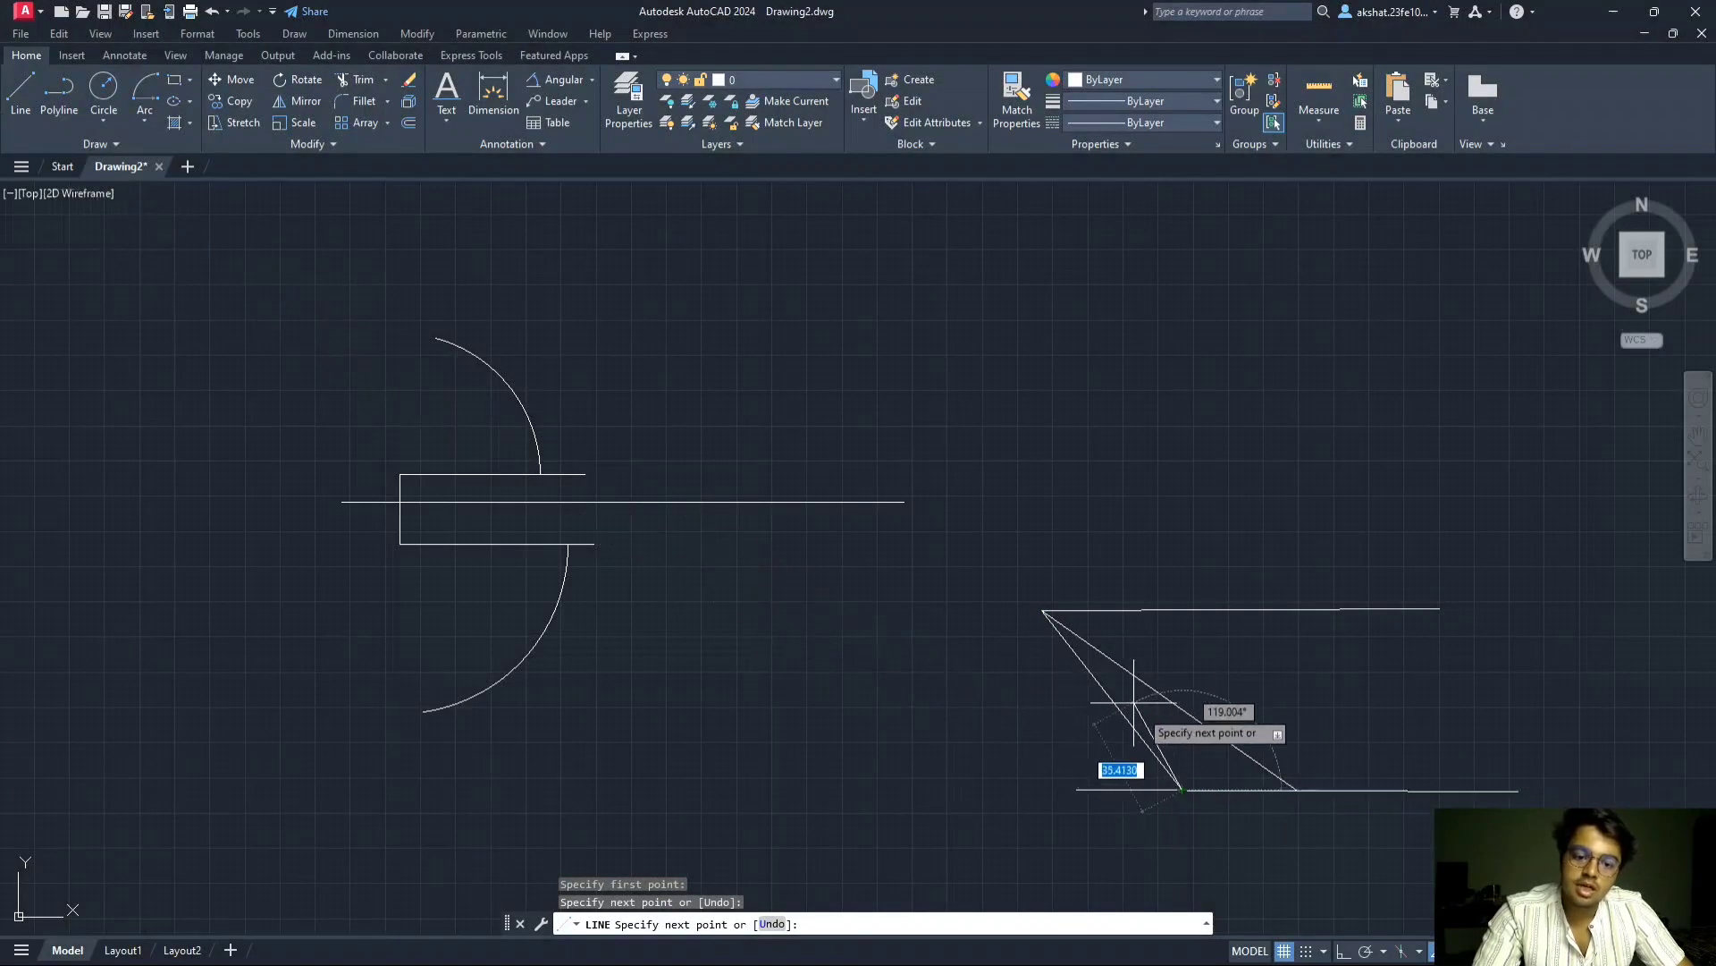
key("Escape")
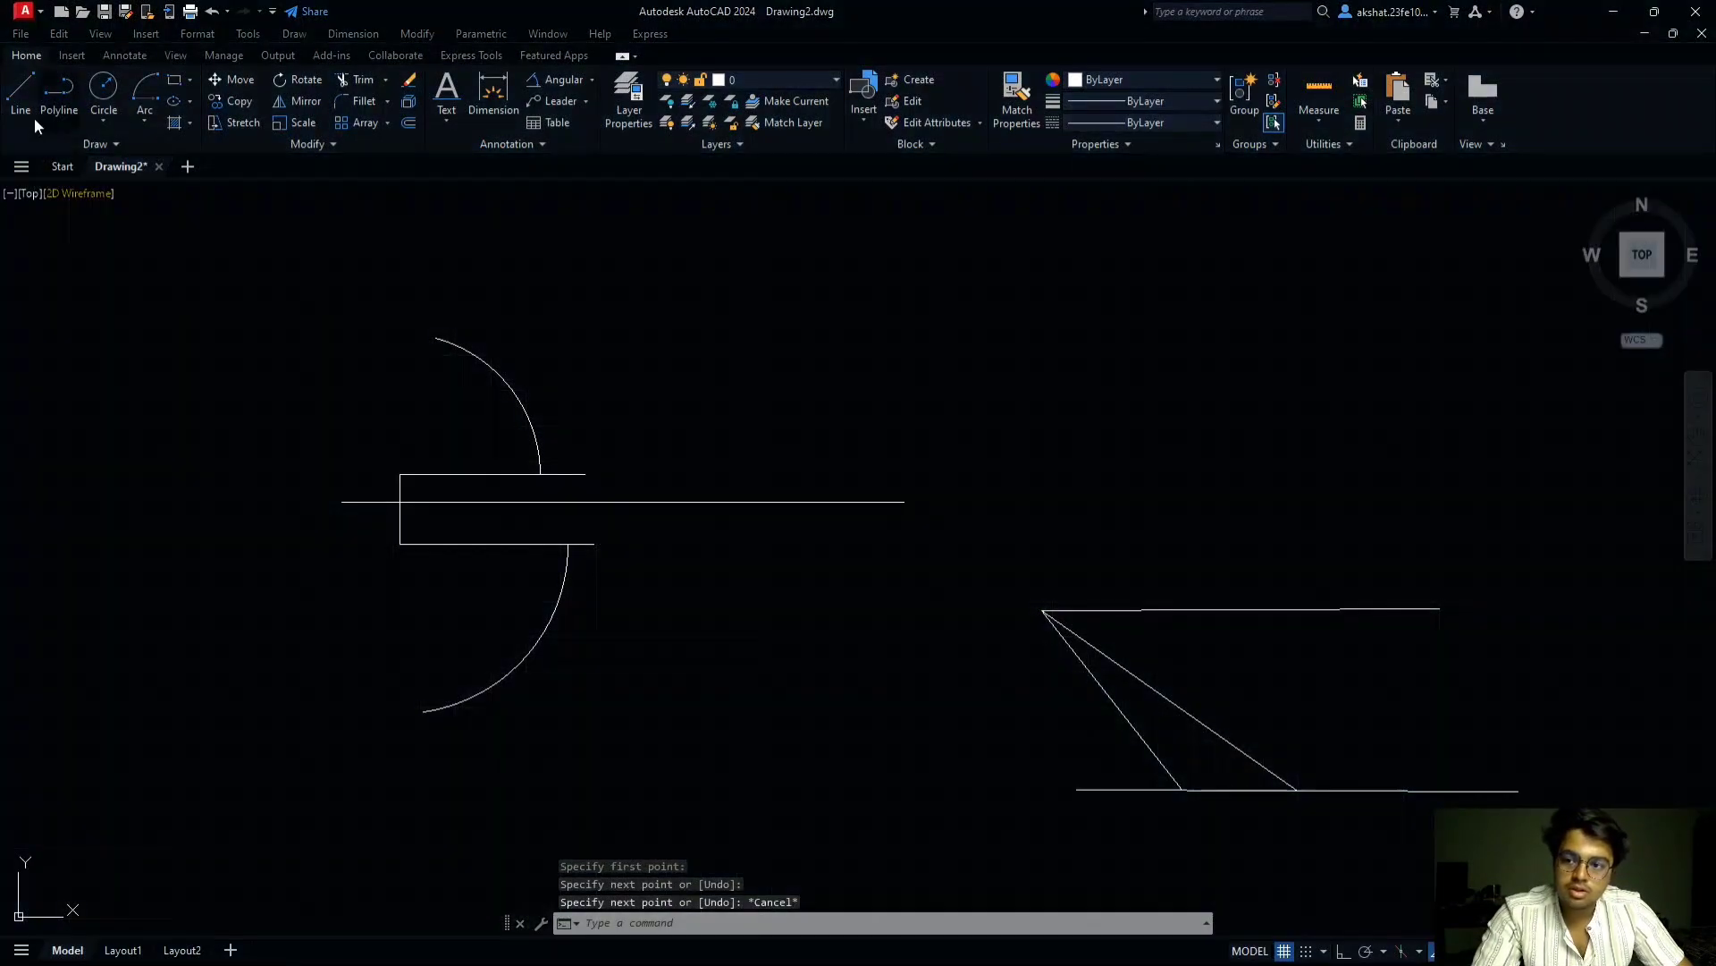
- Draw a line about 95 mm long along the upper line from its left end, and a near-vertical line upward from its end
key("Return")
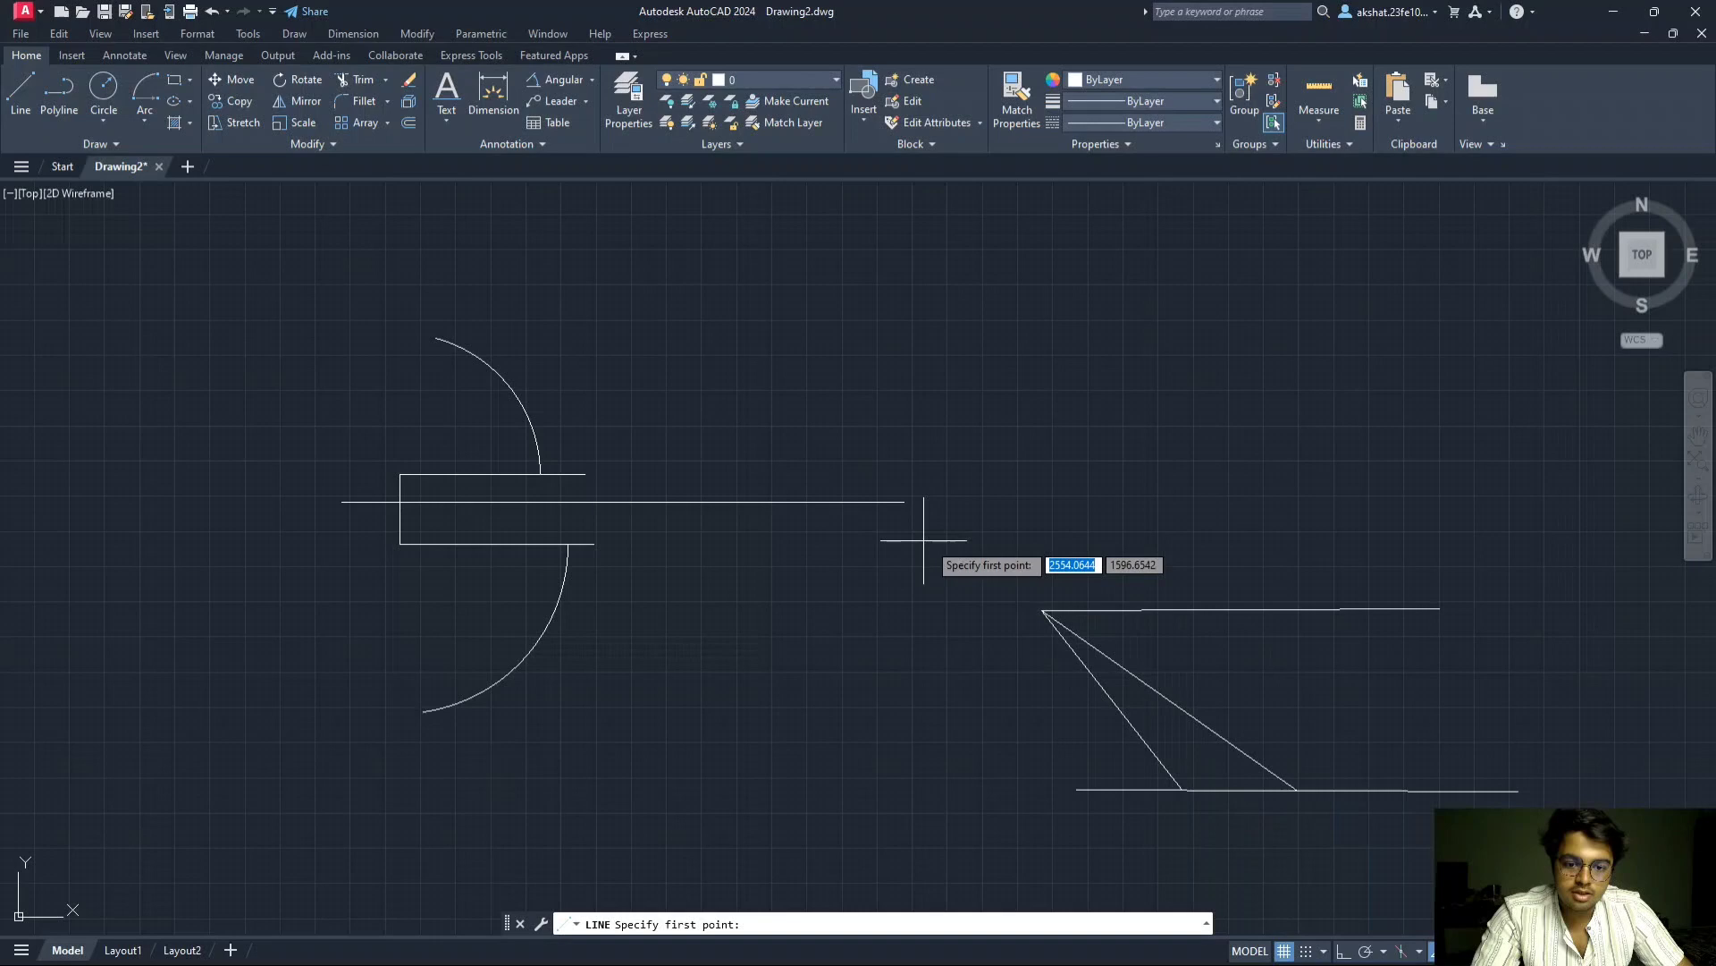
left_click(1043, 611)
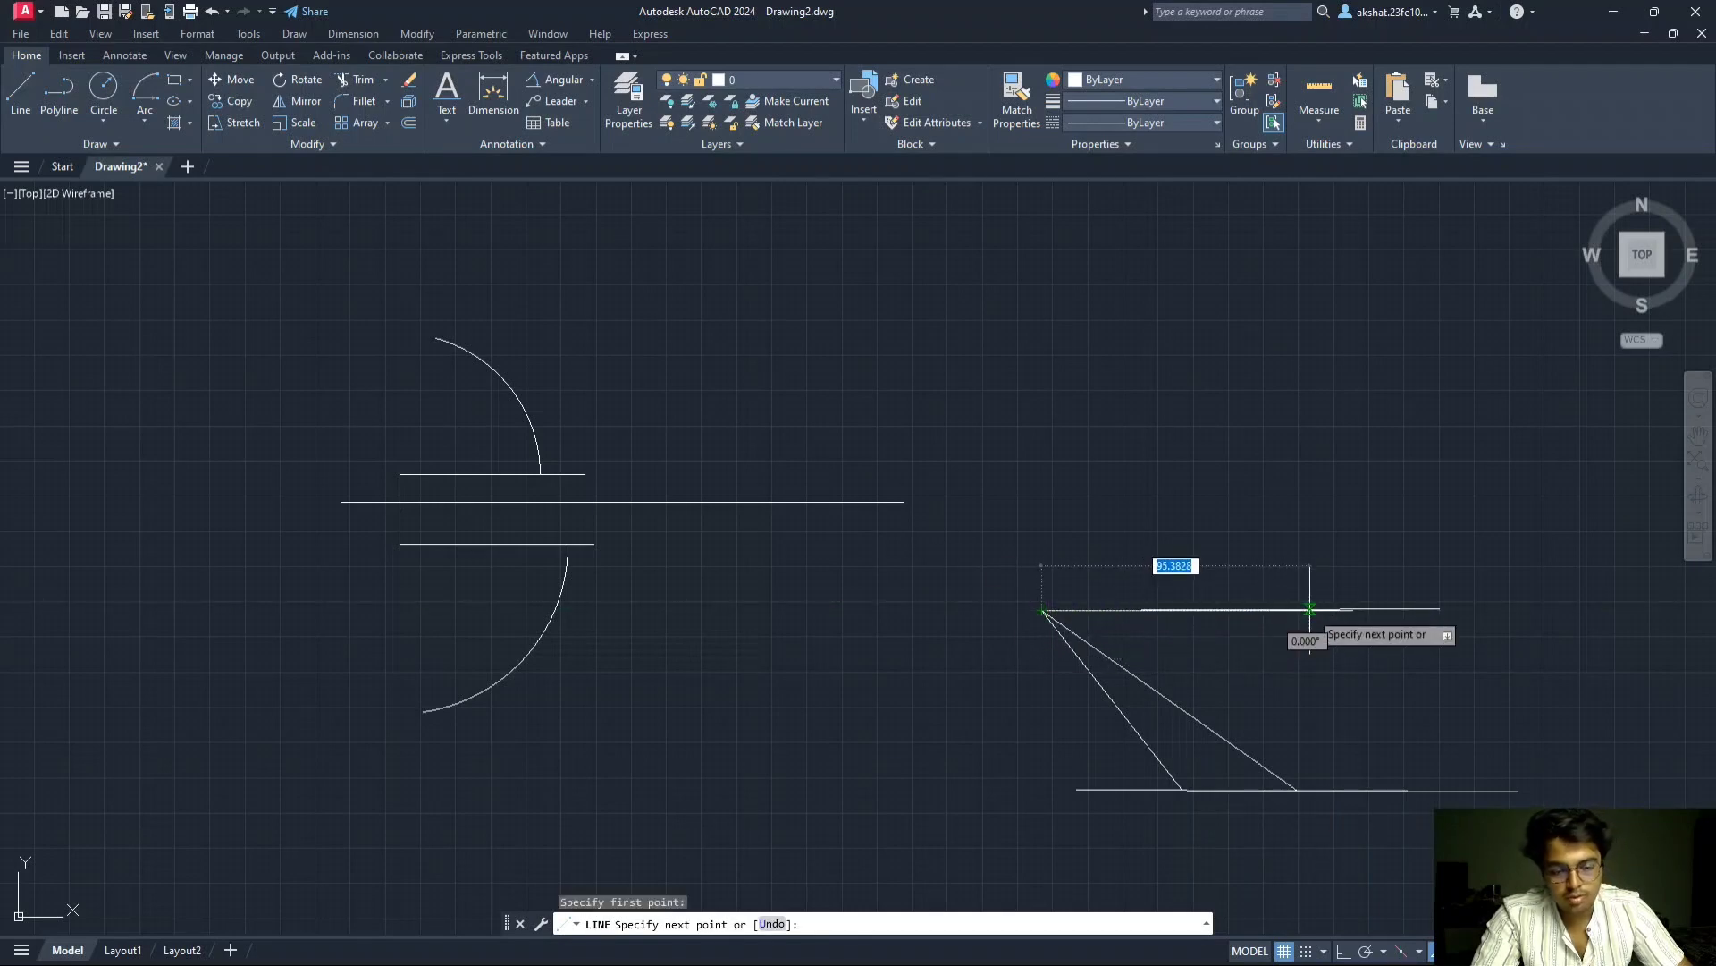
left_click(1309, 609)
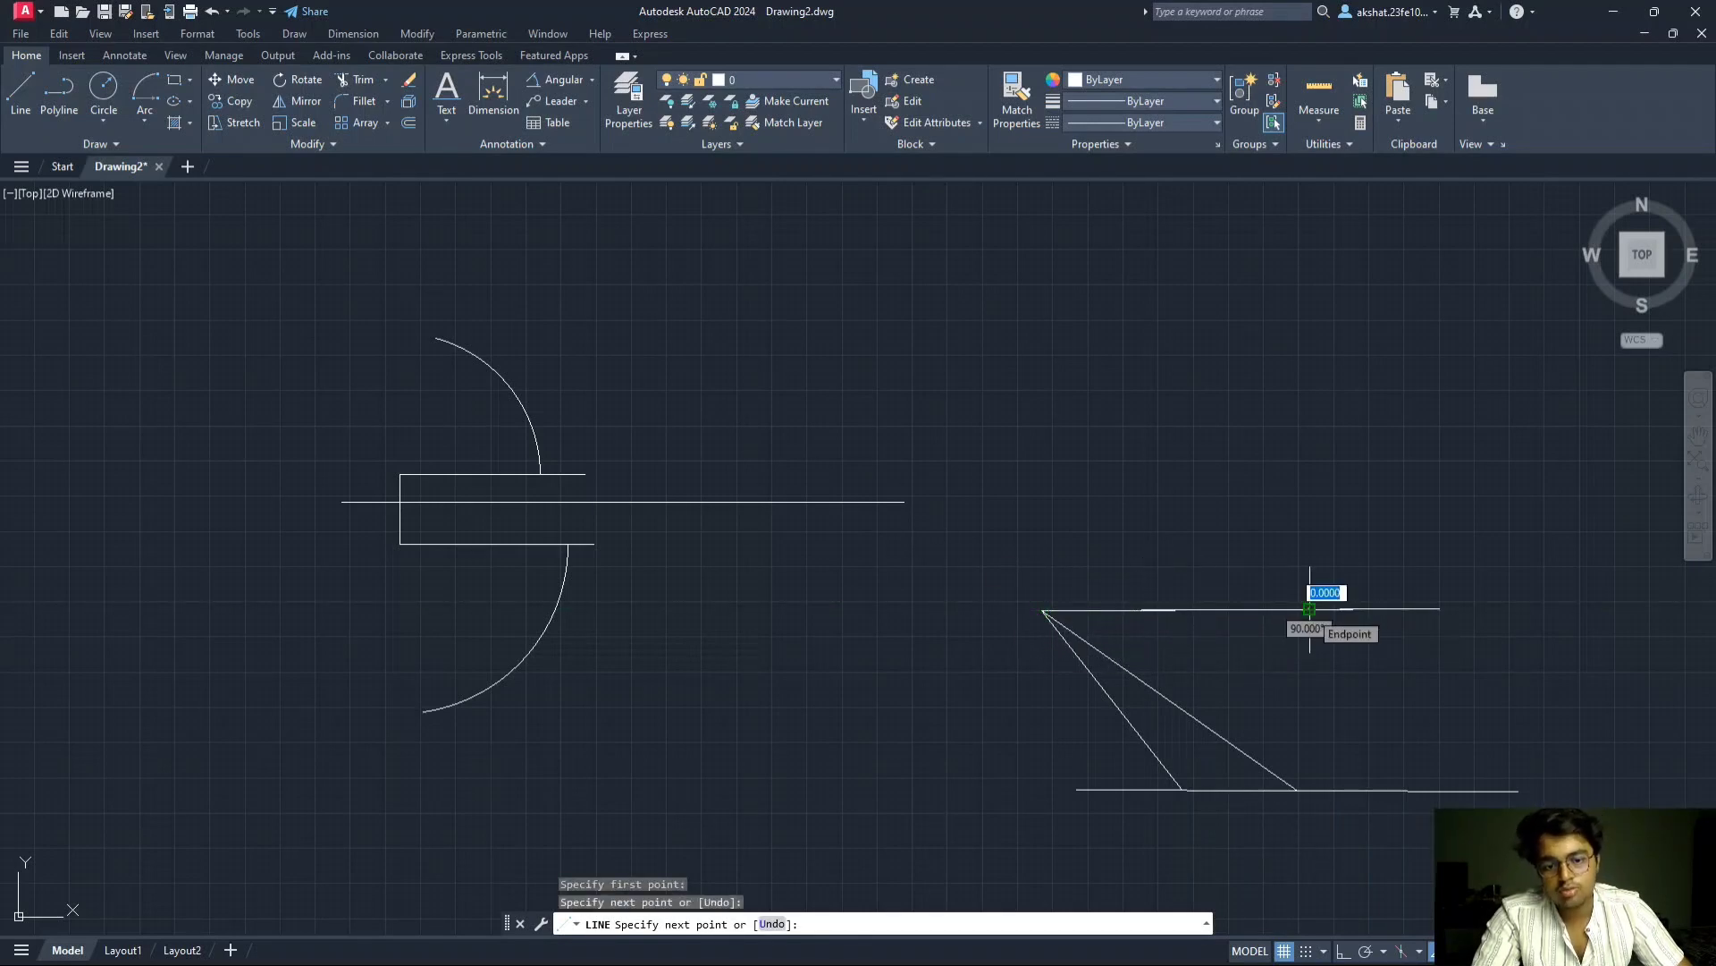
key("Escape")
left_click(18, 94)
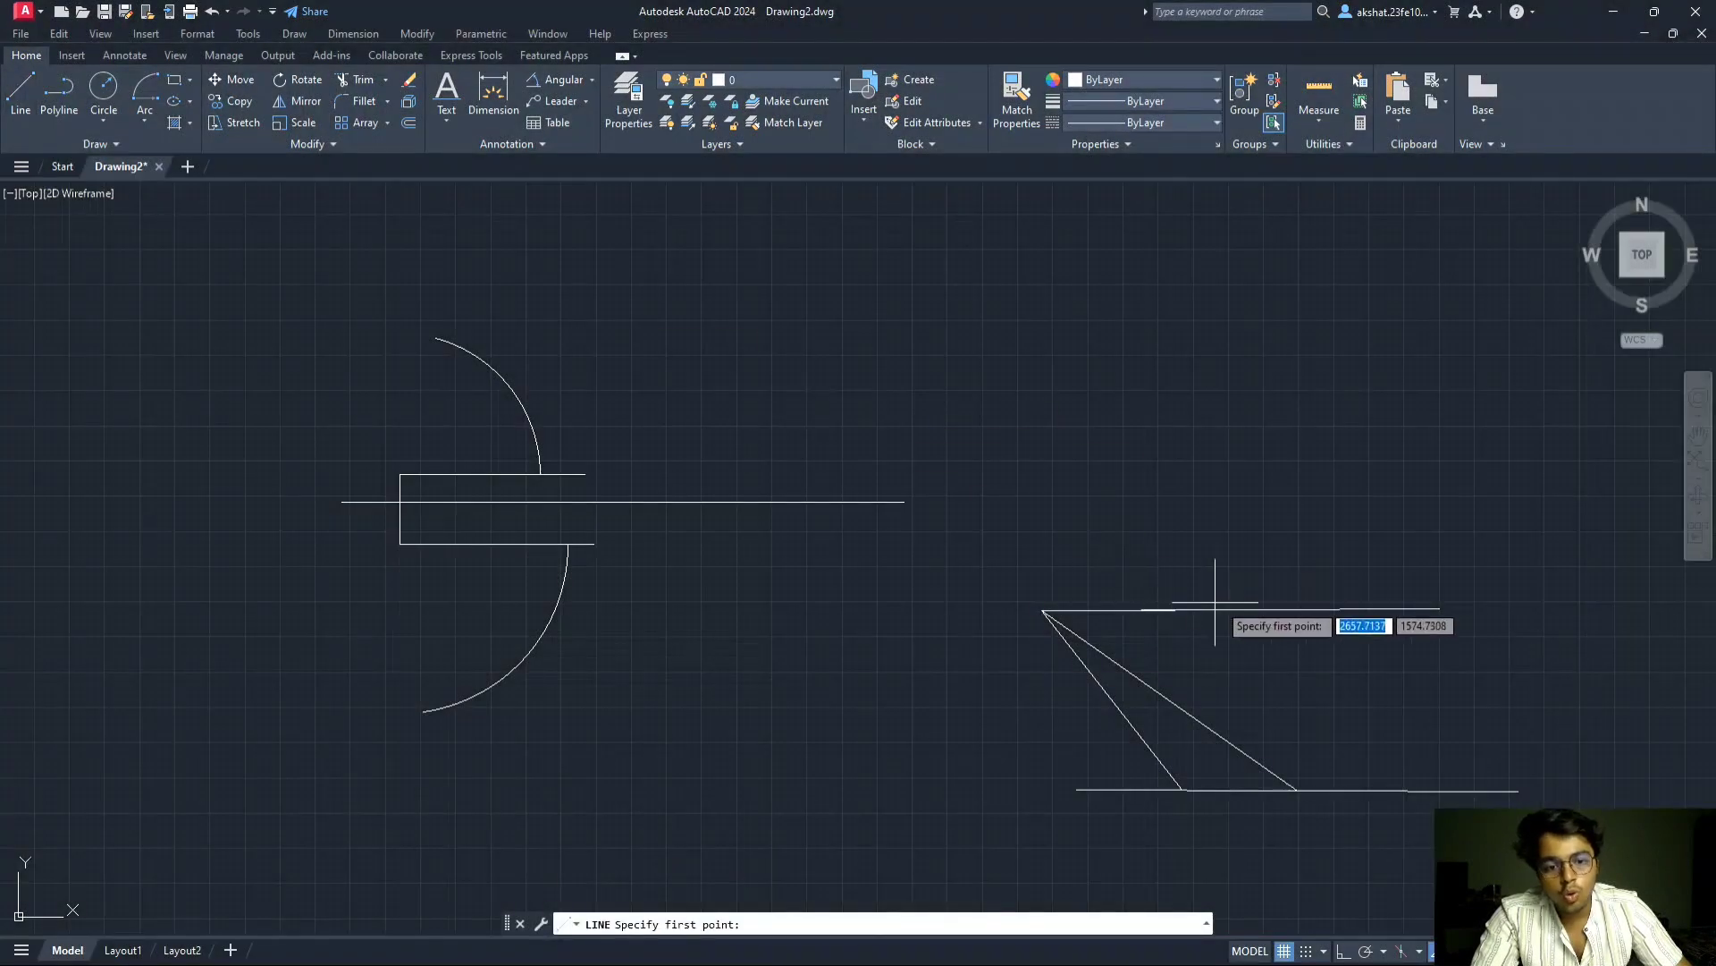
left_click(1310, 608)
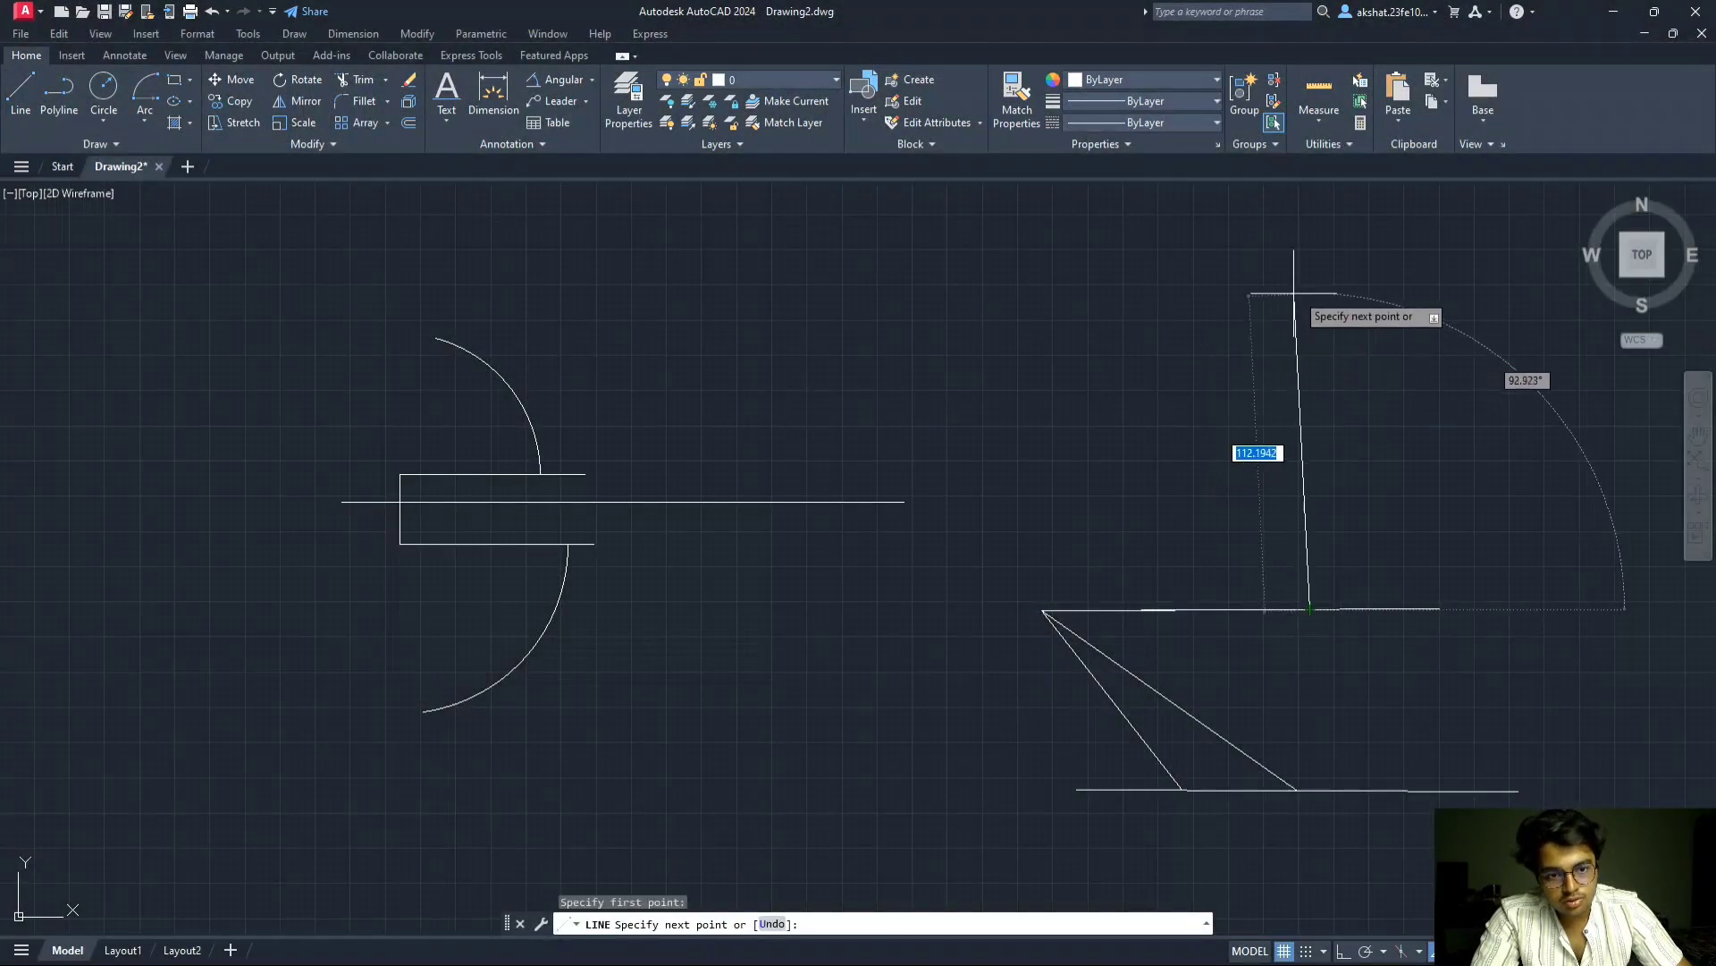
left_click(1307, 233)
key("Escape")
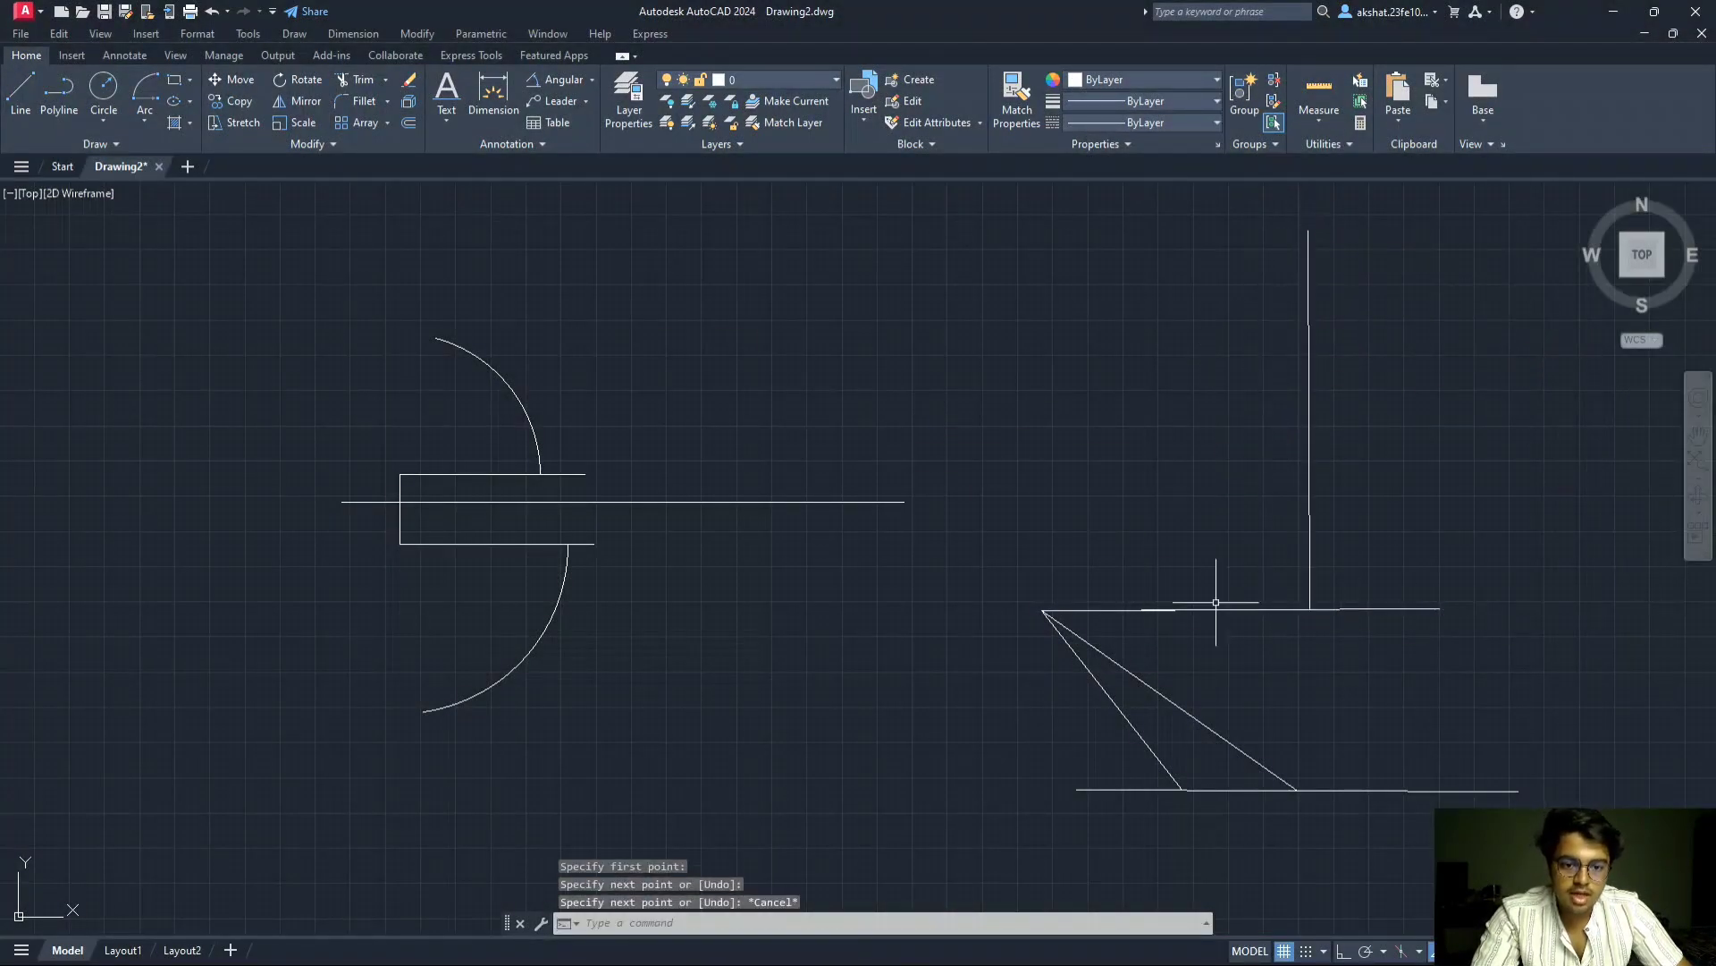
- Draw another line along the upper line from its left end, ending slightly past the vertical line
key("Return")
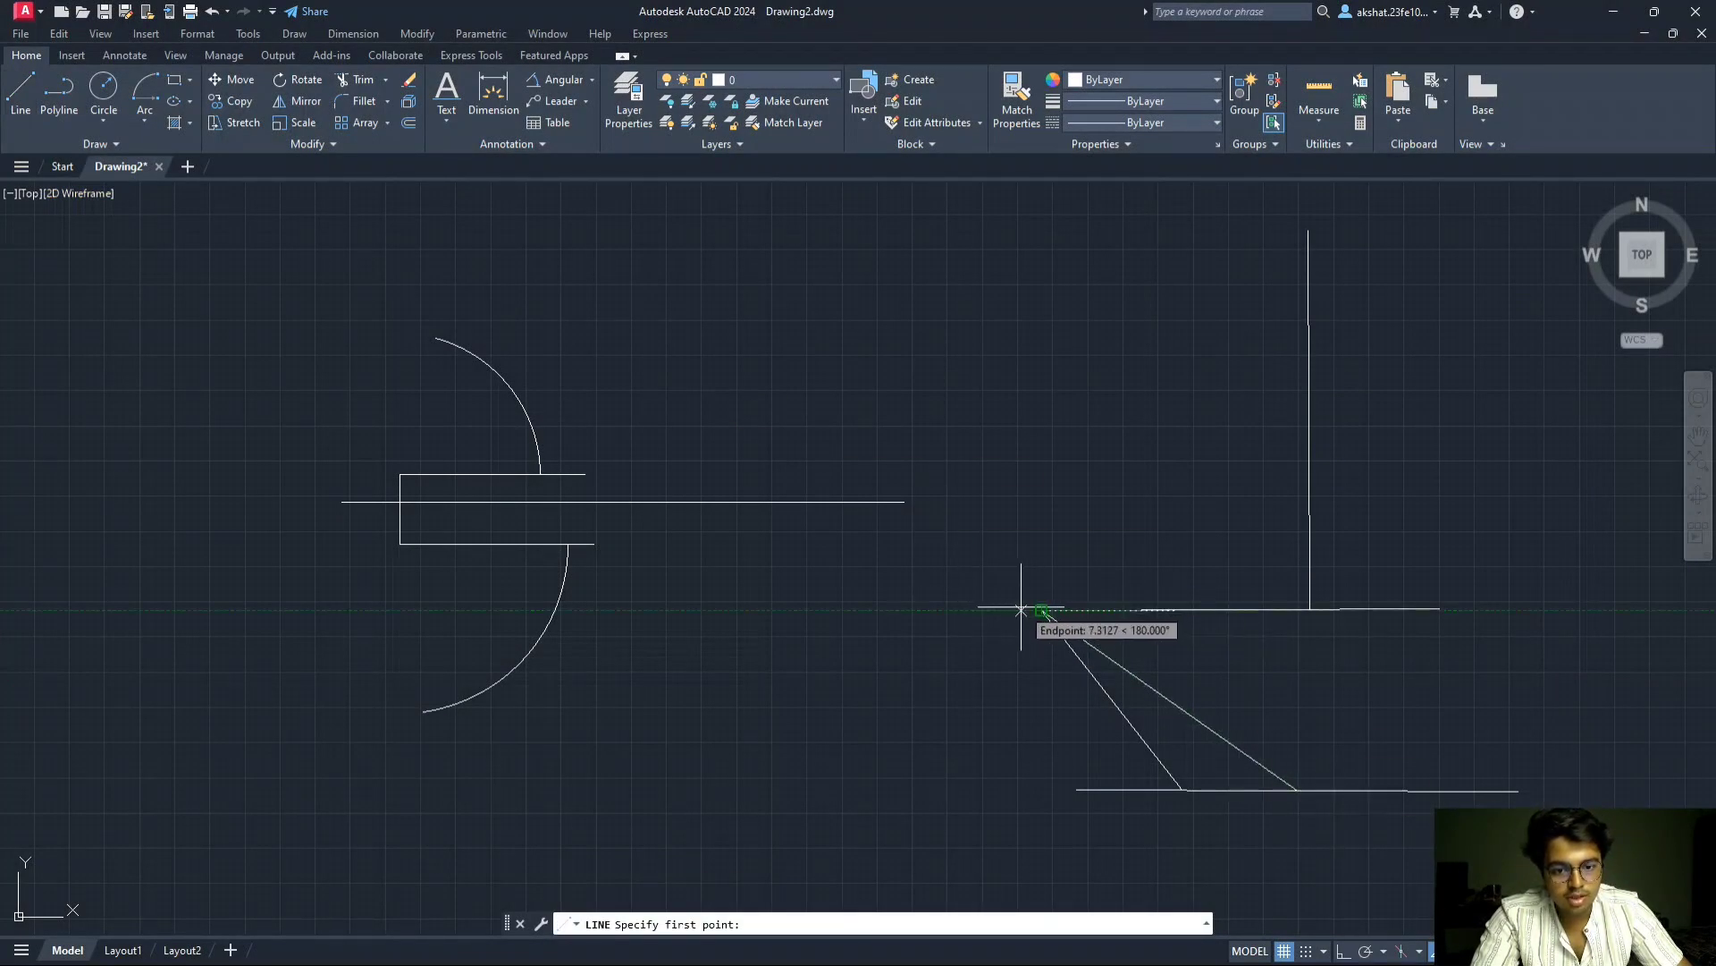
left_click(1042, 609)
left_click(1340, 608)
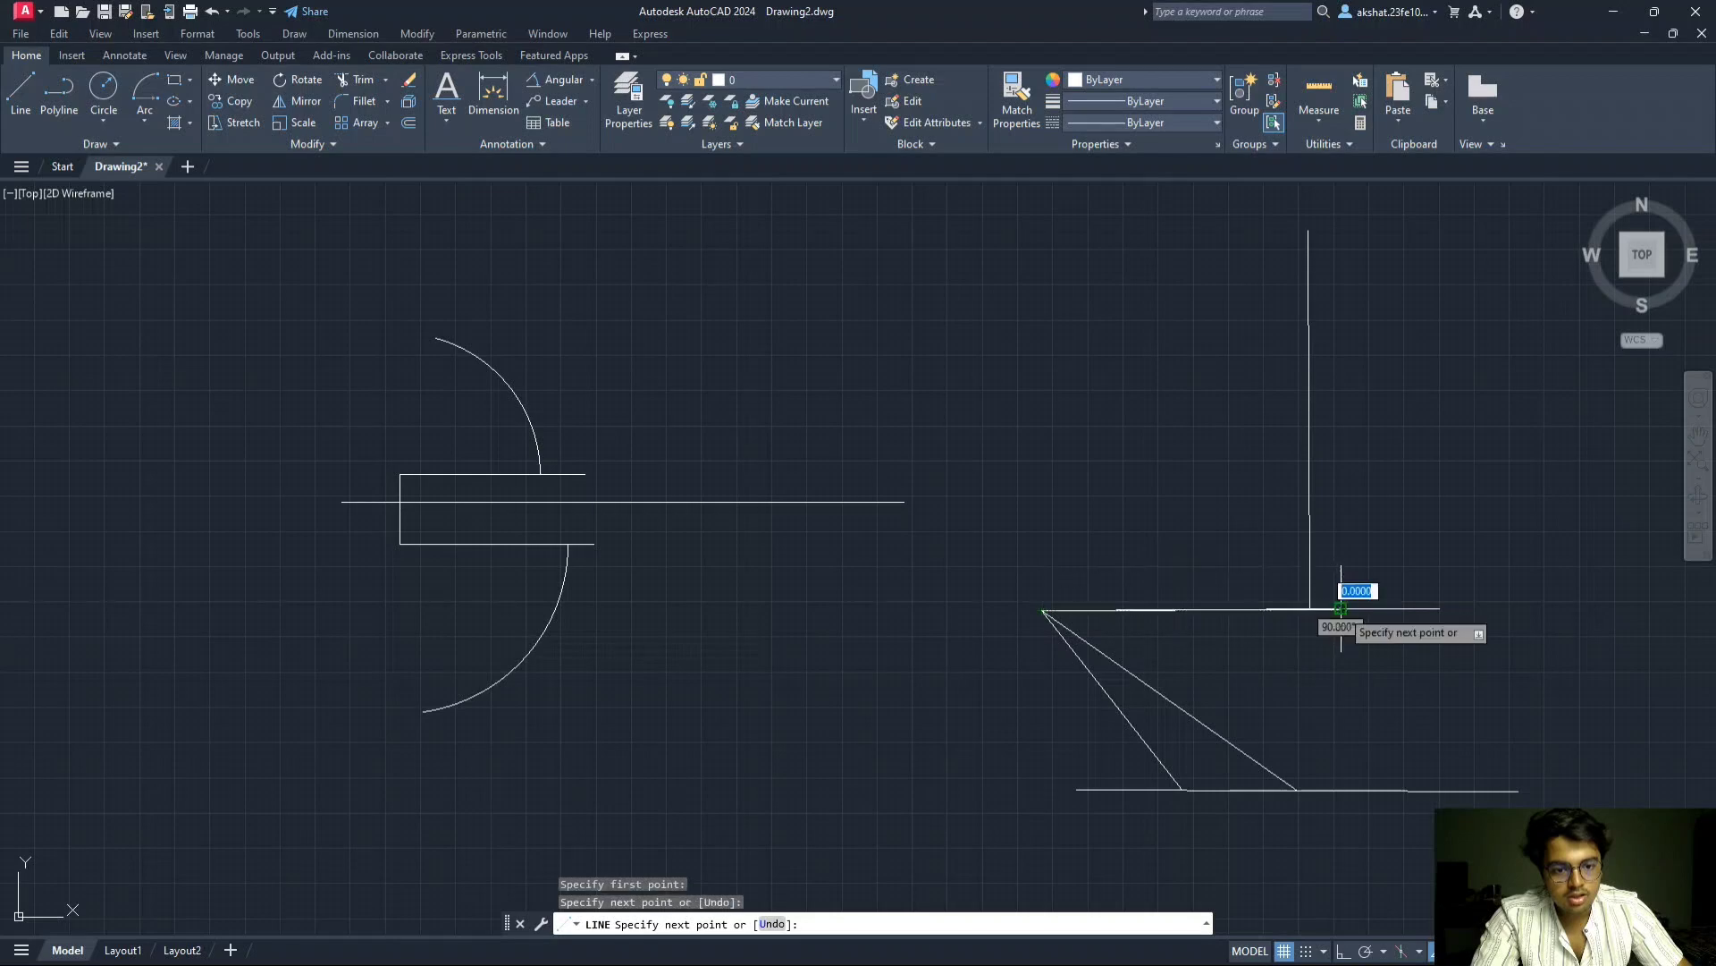
key("Escape")
- Draw an arc centred on the sketch's left corner, from the end of the last line up across the near-vertical line
type("a")
key("Return")
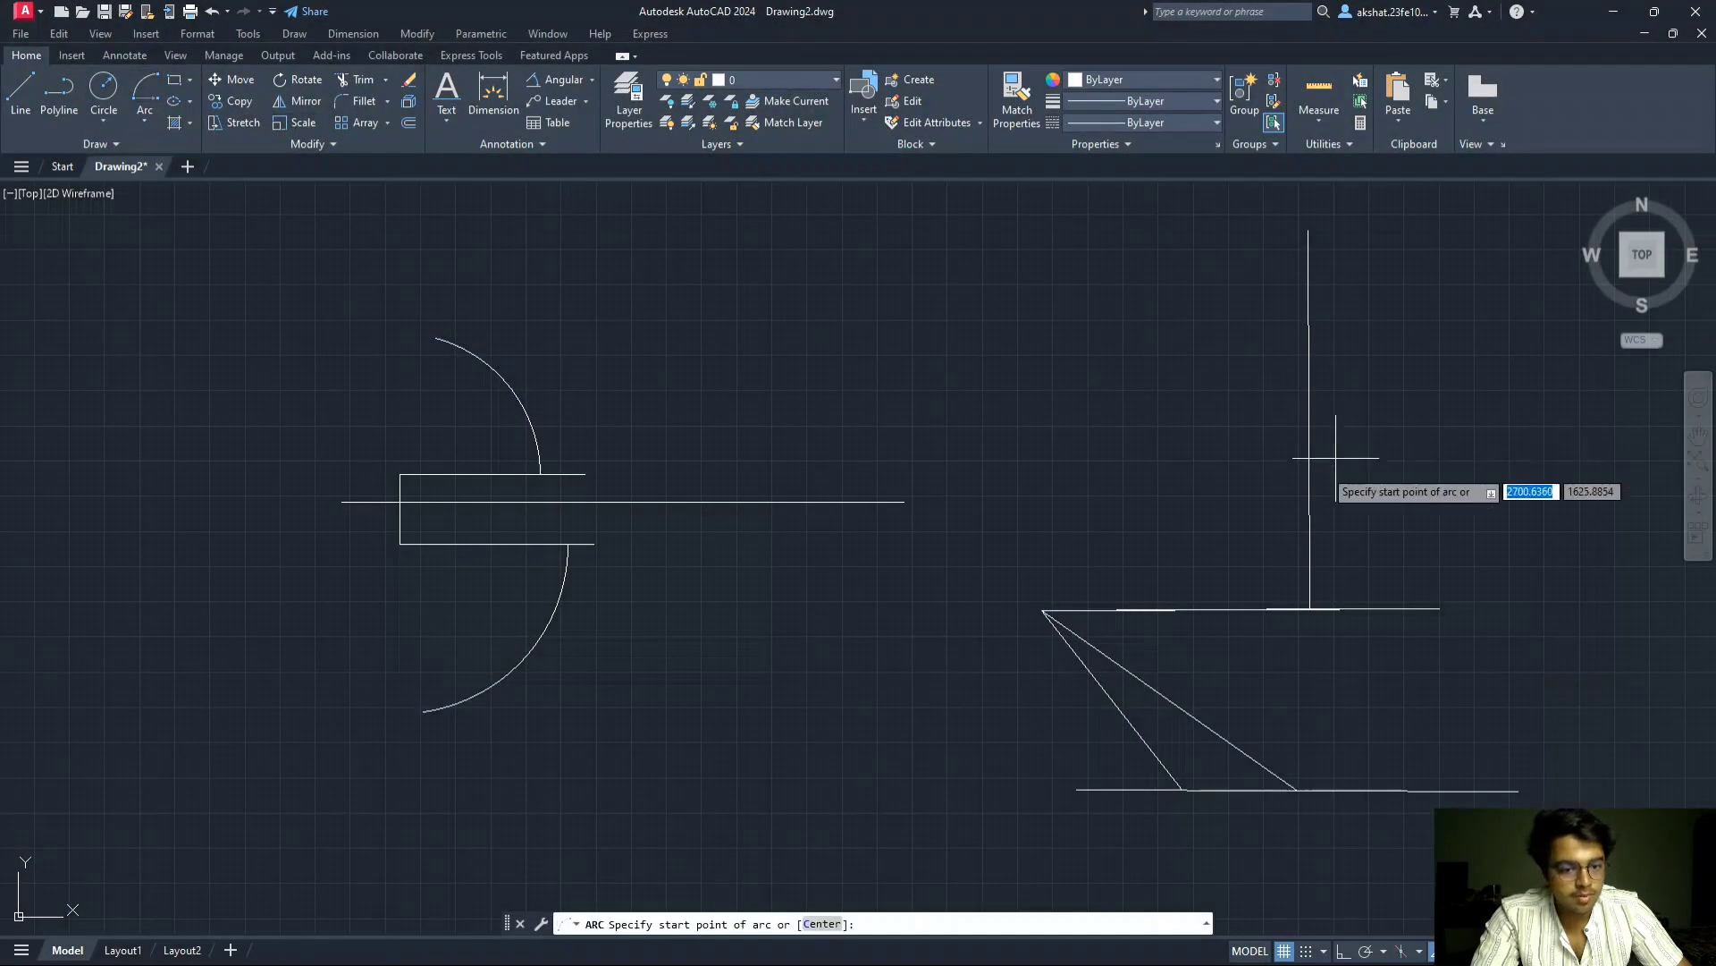
left_click(1342, 609)
type("c")
key("Return")
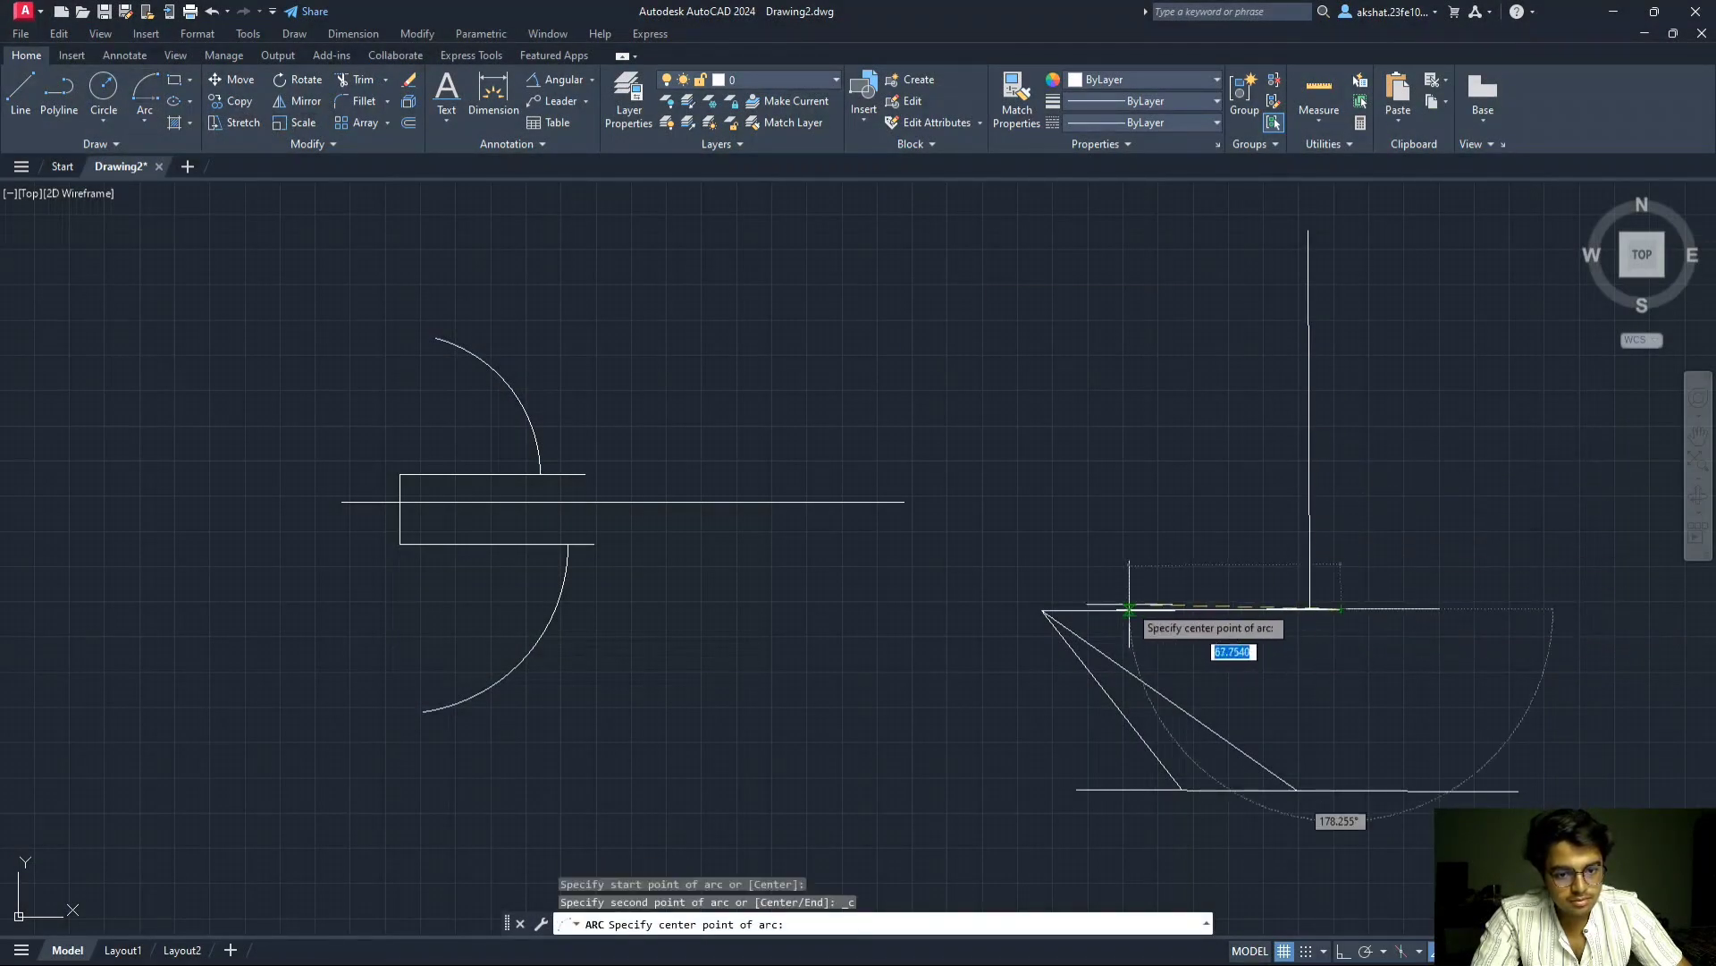
left_click(1044, 610)
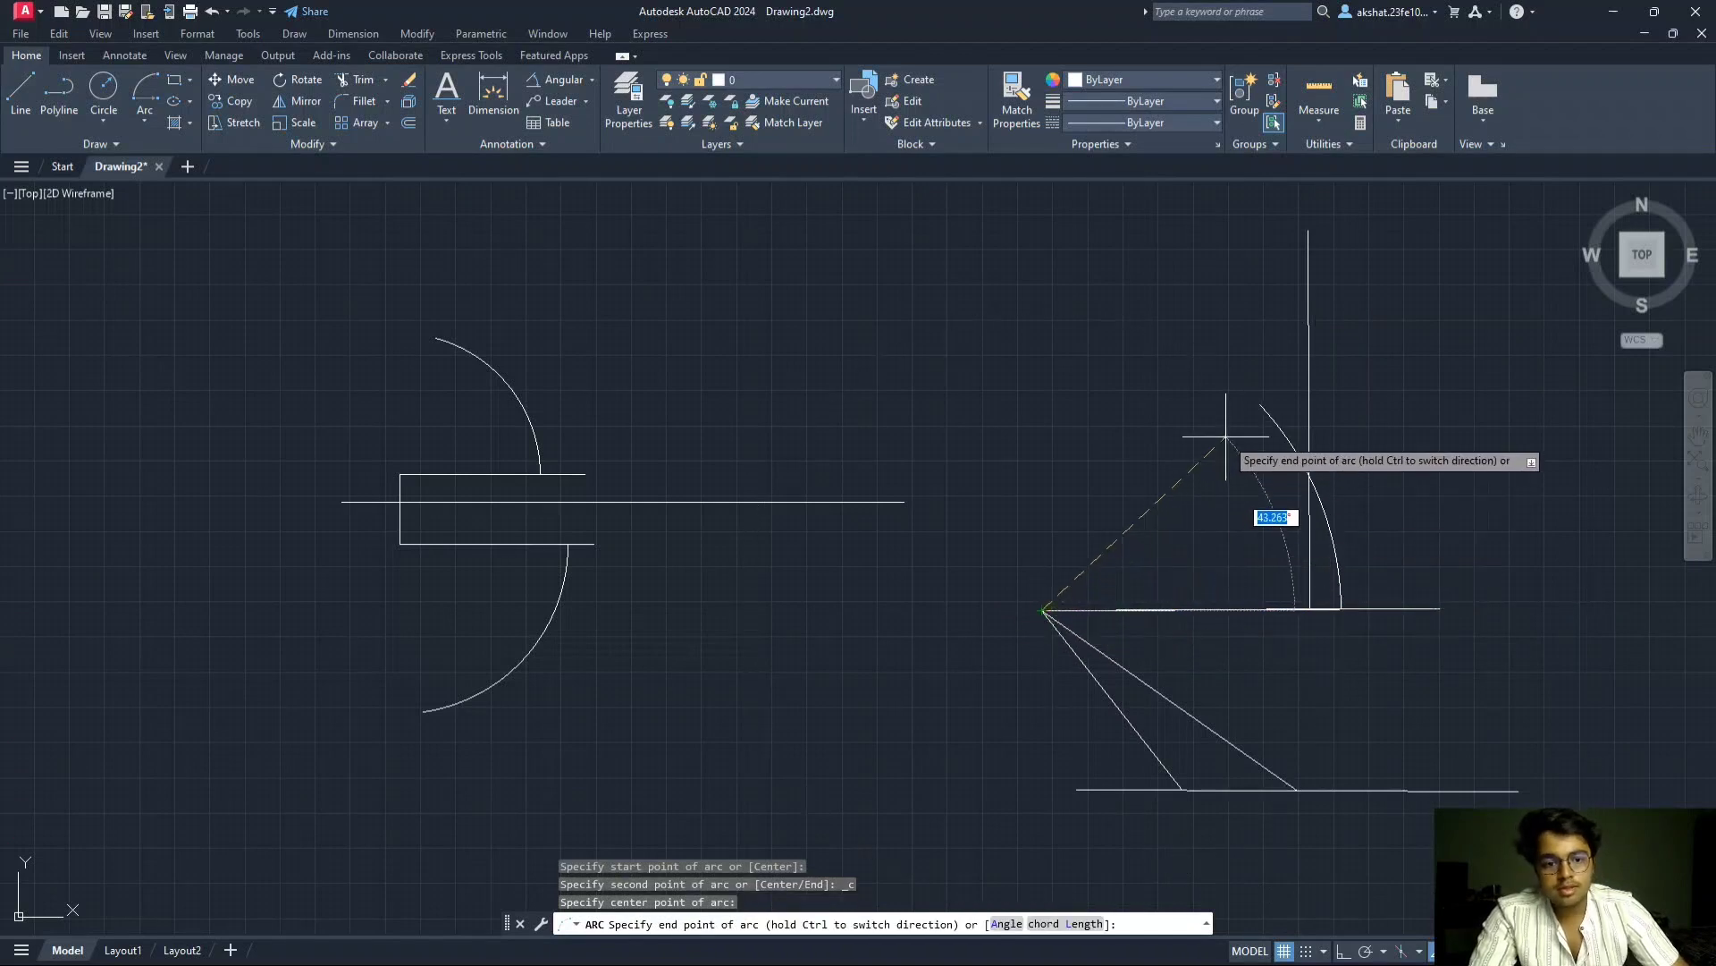
left_click(1299, 460)
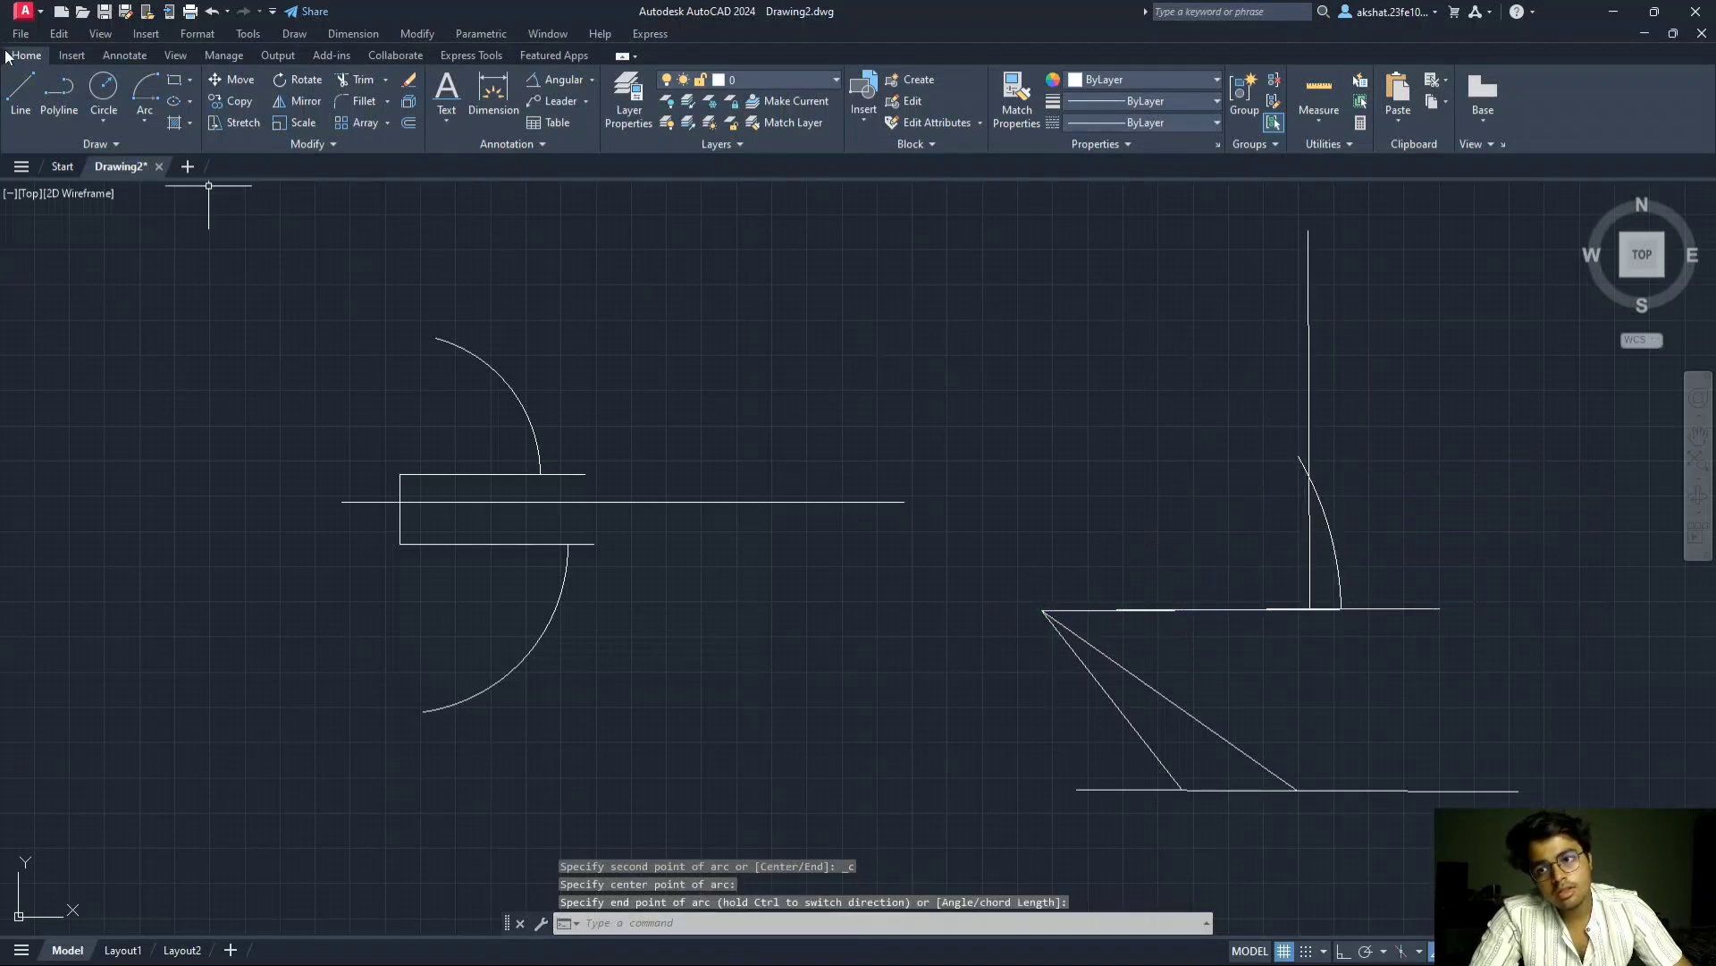
- Draw a line from the sketch's left corner to the intersection of the arc and the near-vertical line
left_click(24, 82)
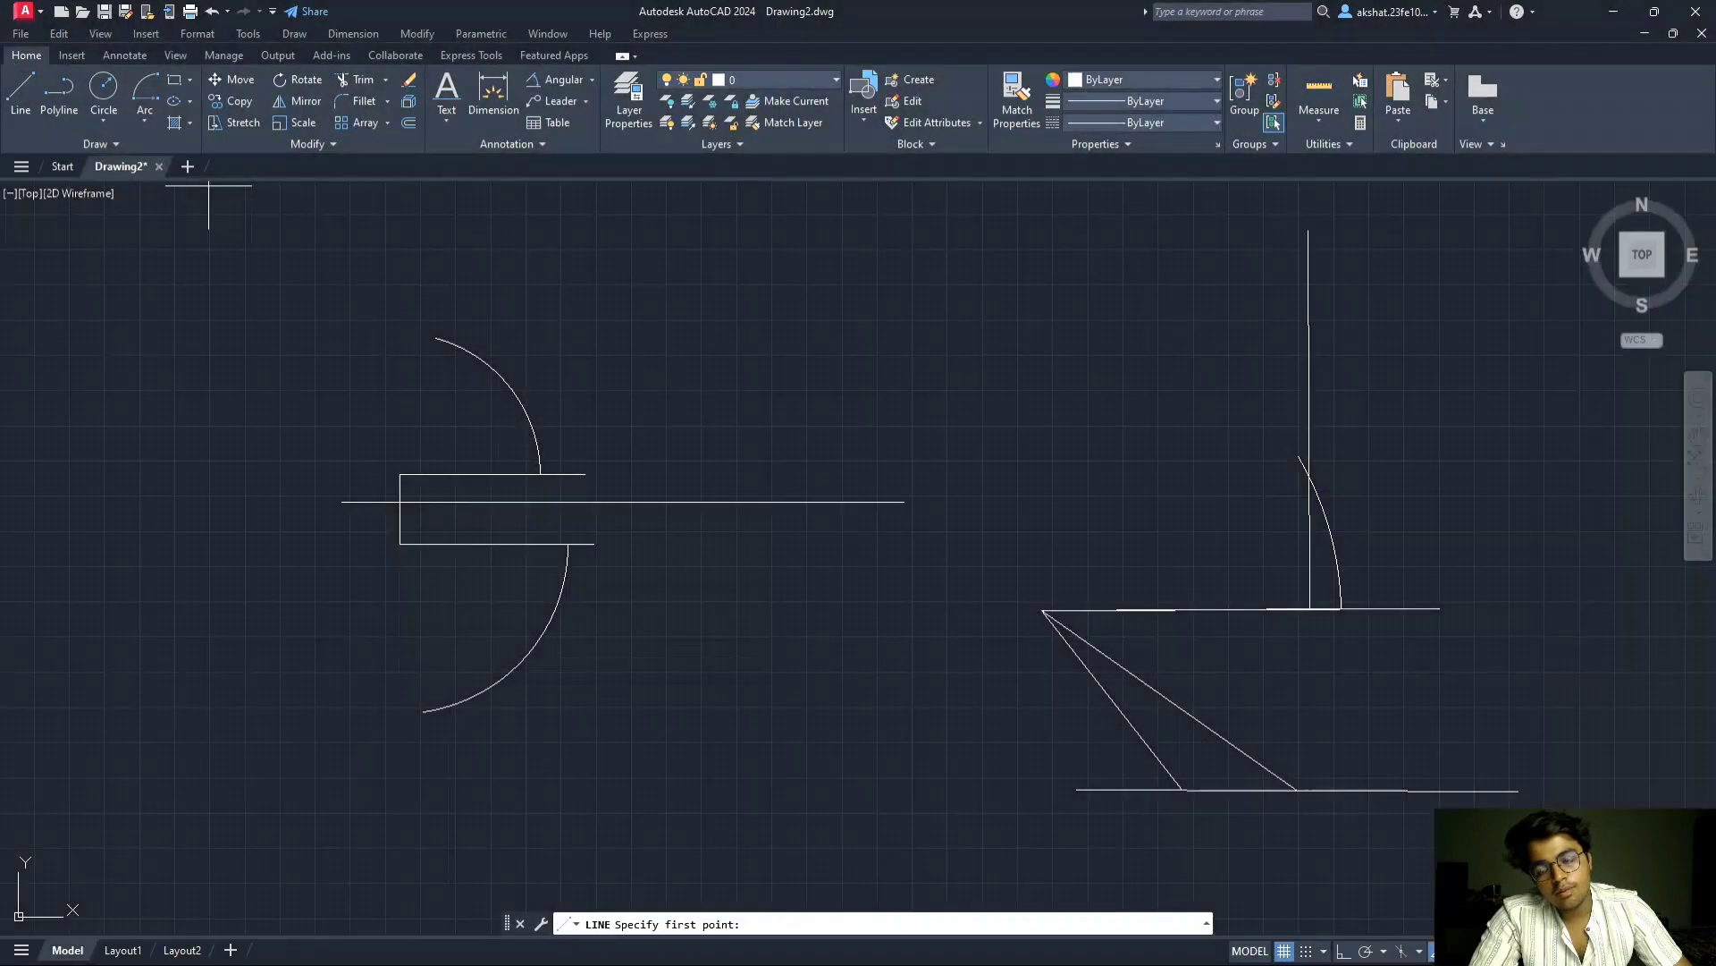
left_click(1043, 610)
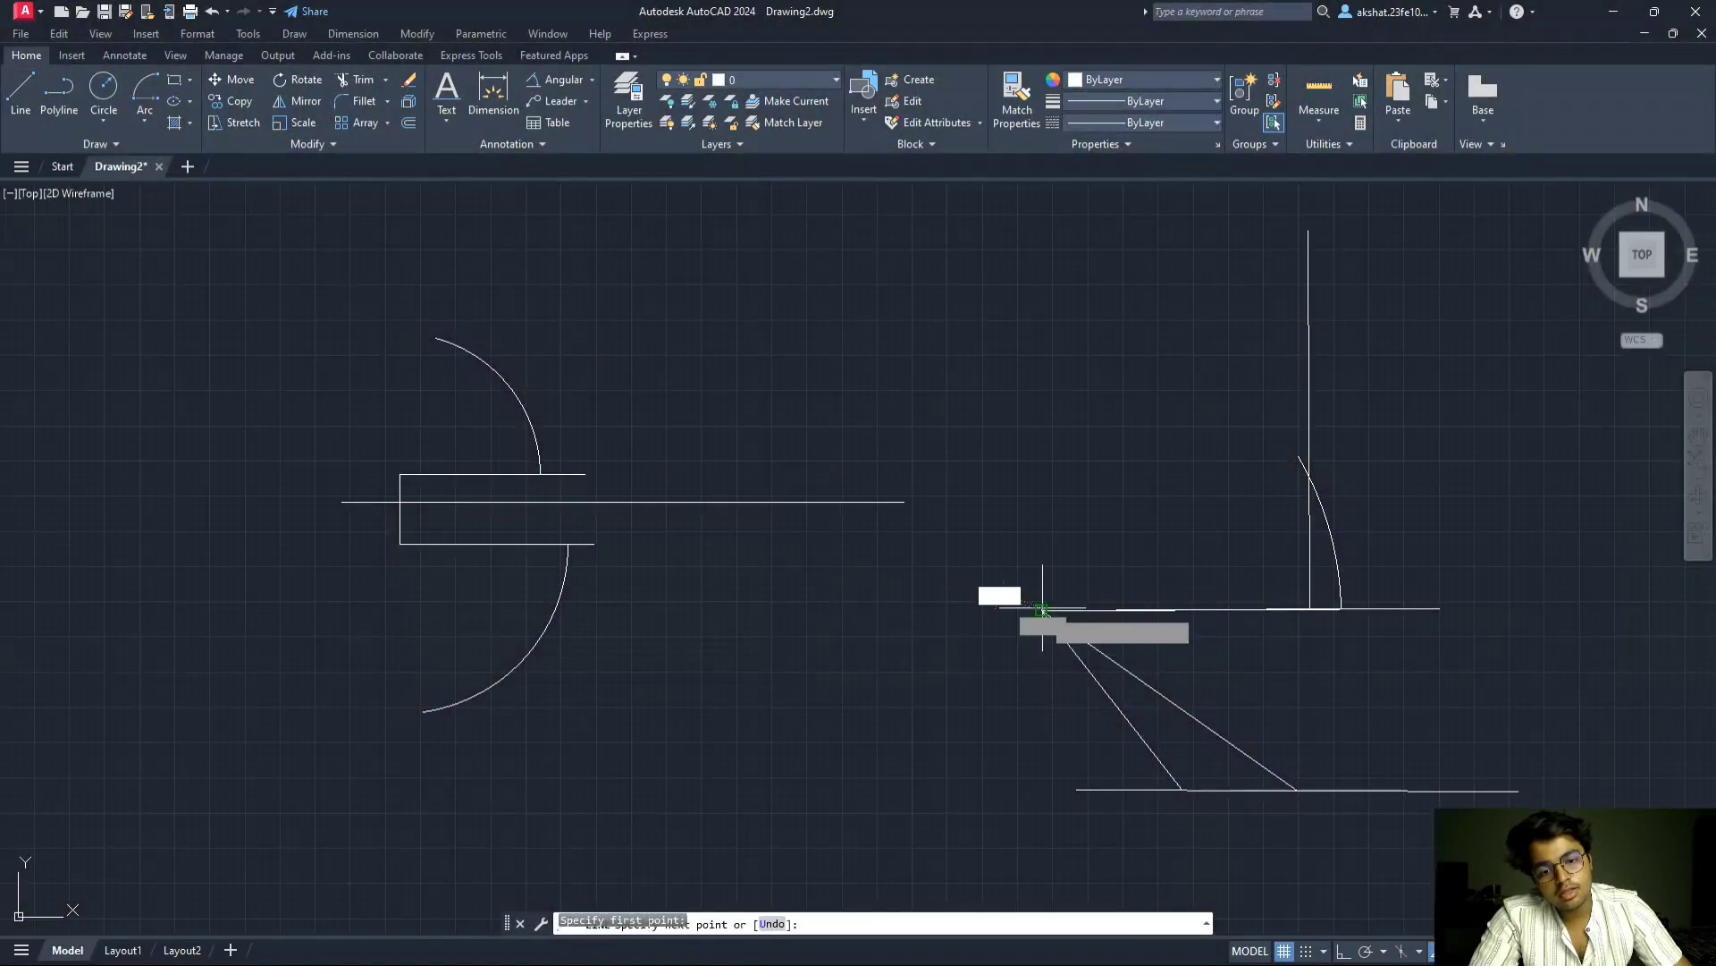
left_click(1308, 474)
key("Escape")
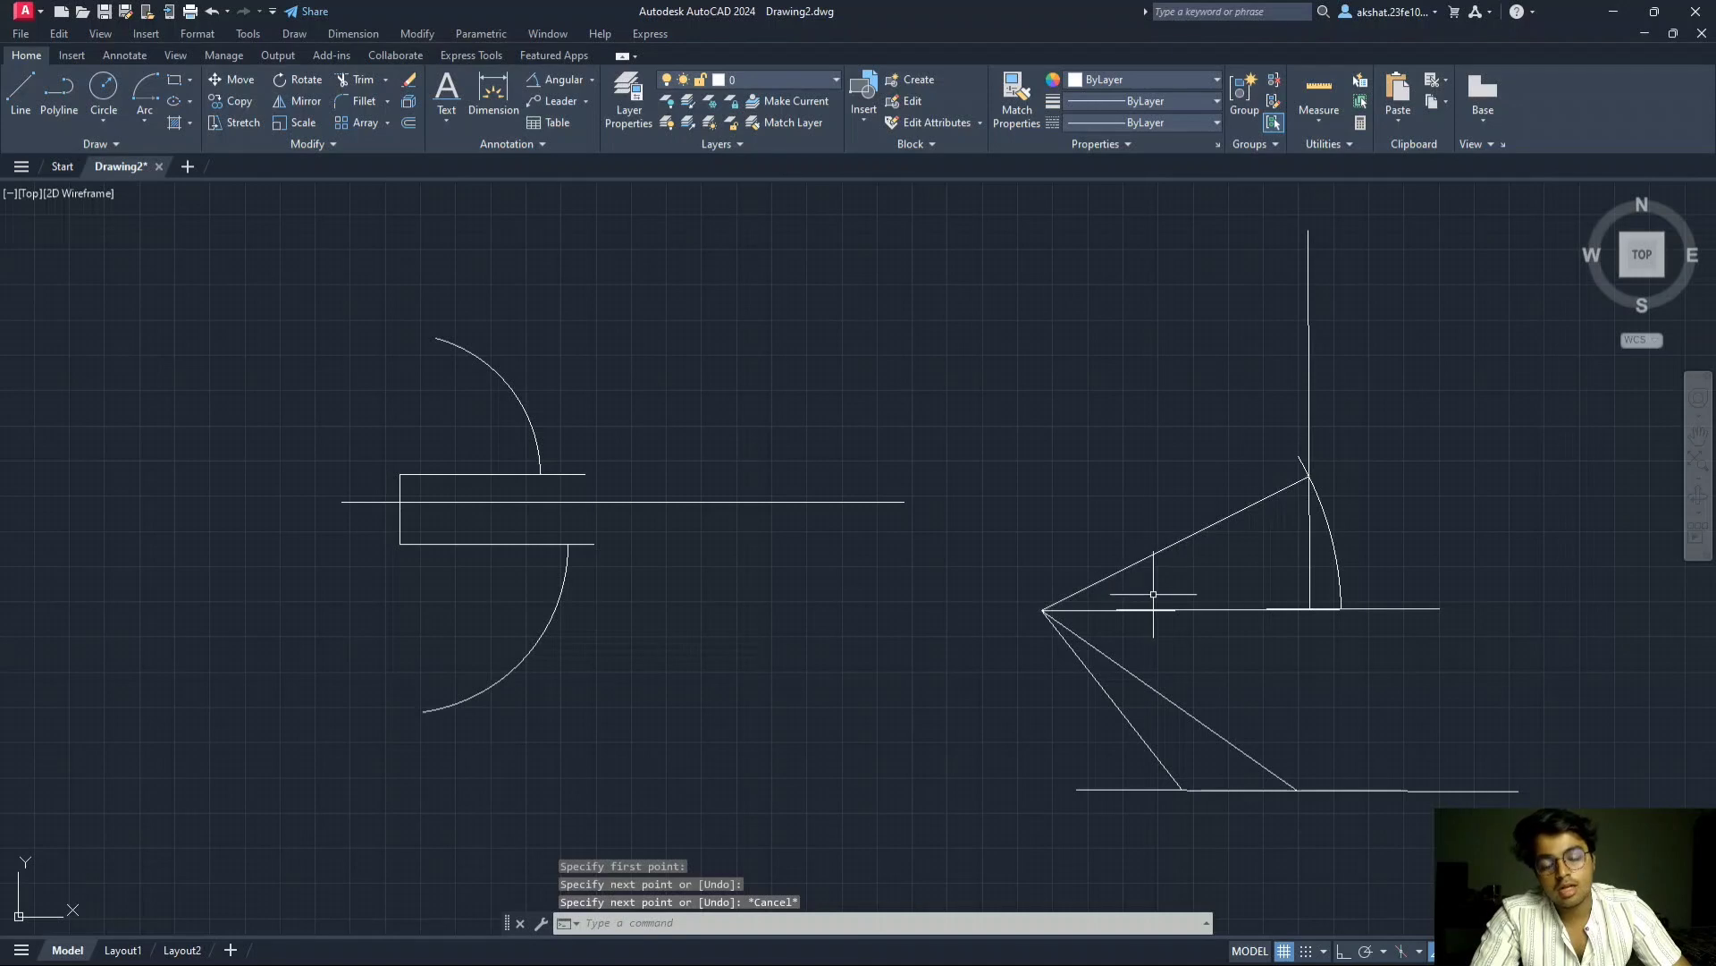
- Erase the entire explanatory sketch beside the construction and check Problem 10's solution steps in the straight-lines PDF
mouse_move(971, 222)
left_mouse_down()
mouse_move(1467, 230)
mouse_move(1555, 751)
mouse_move(1203, 871)
mouse_move(990, 737)
mouse_move(971, 618)
left_mouse_up()
key("Delete")
key("alt+Tab")
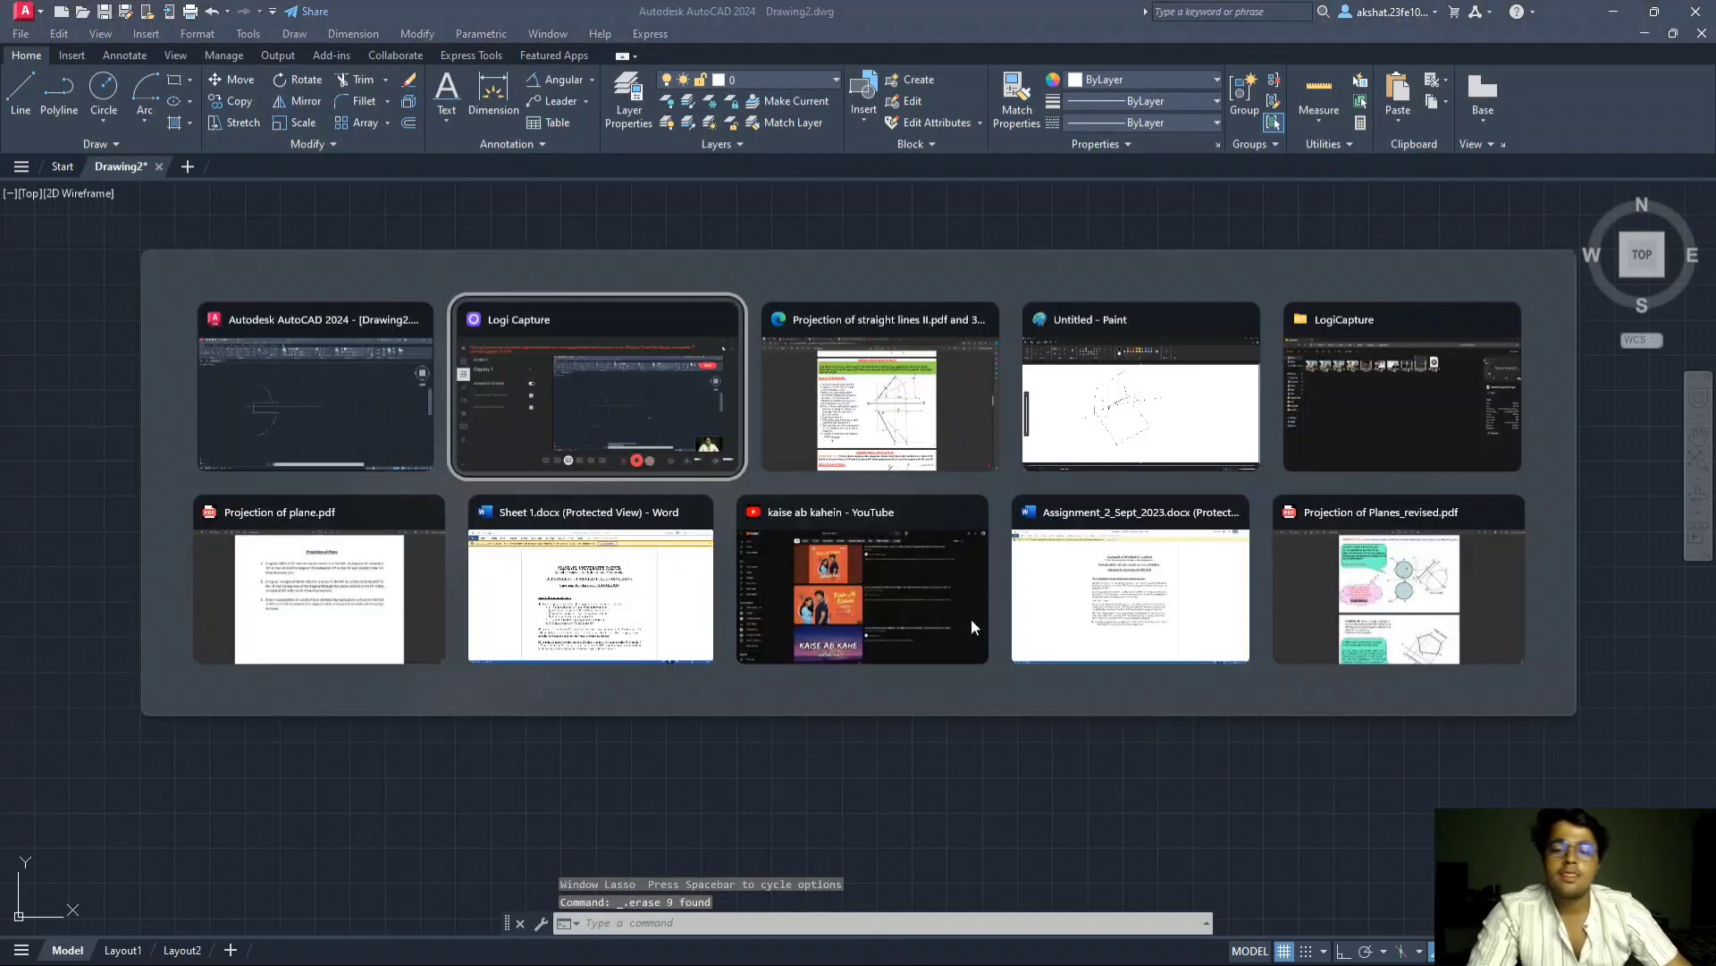
key("alt+Tab")
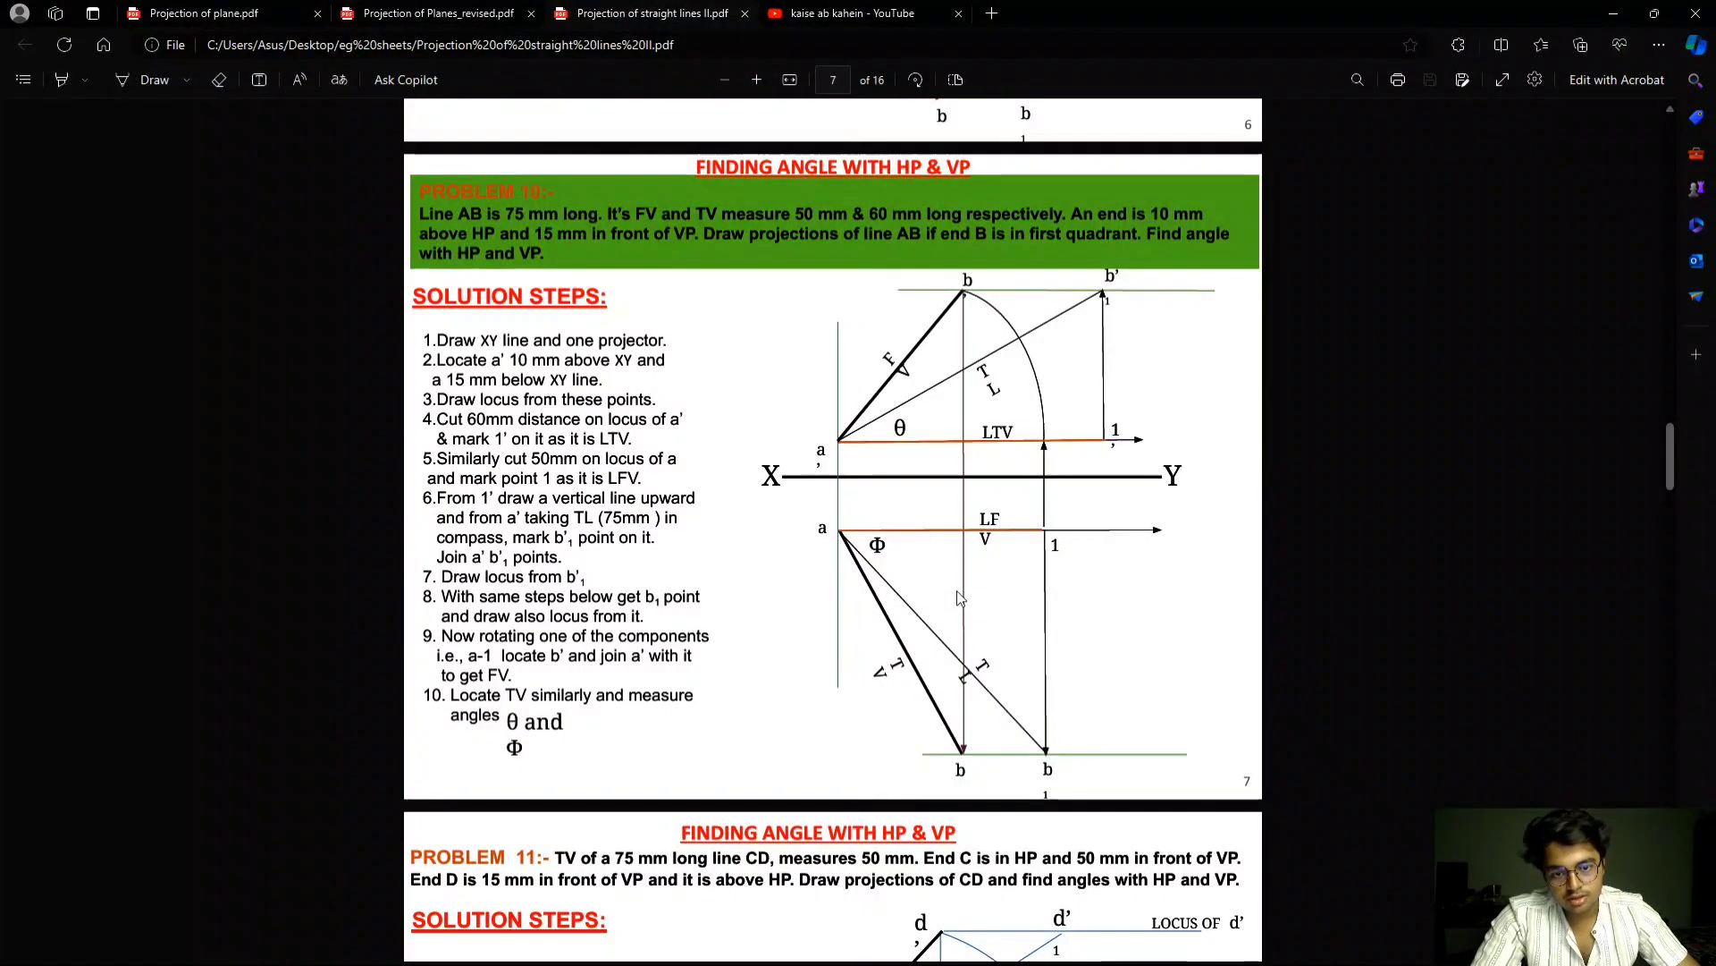
key("alt+Tab")
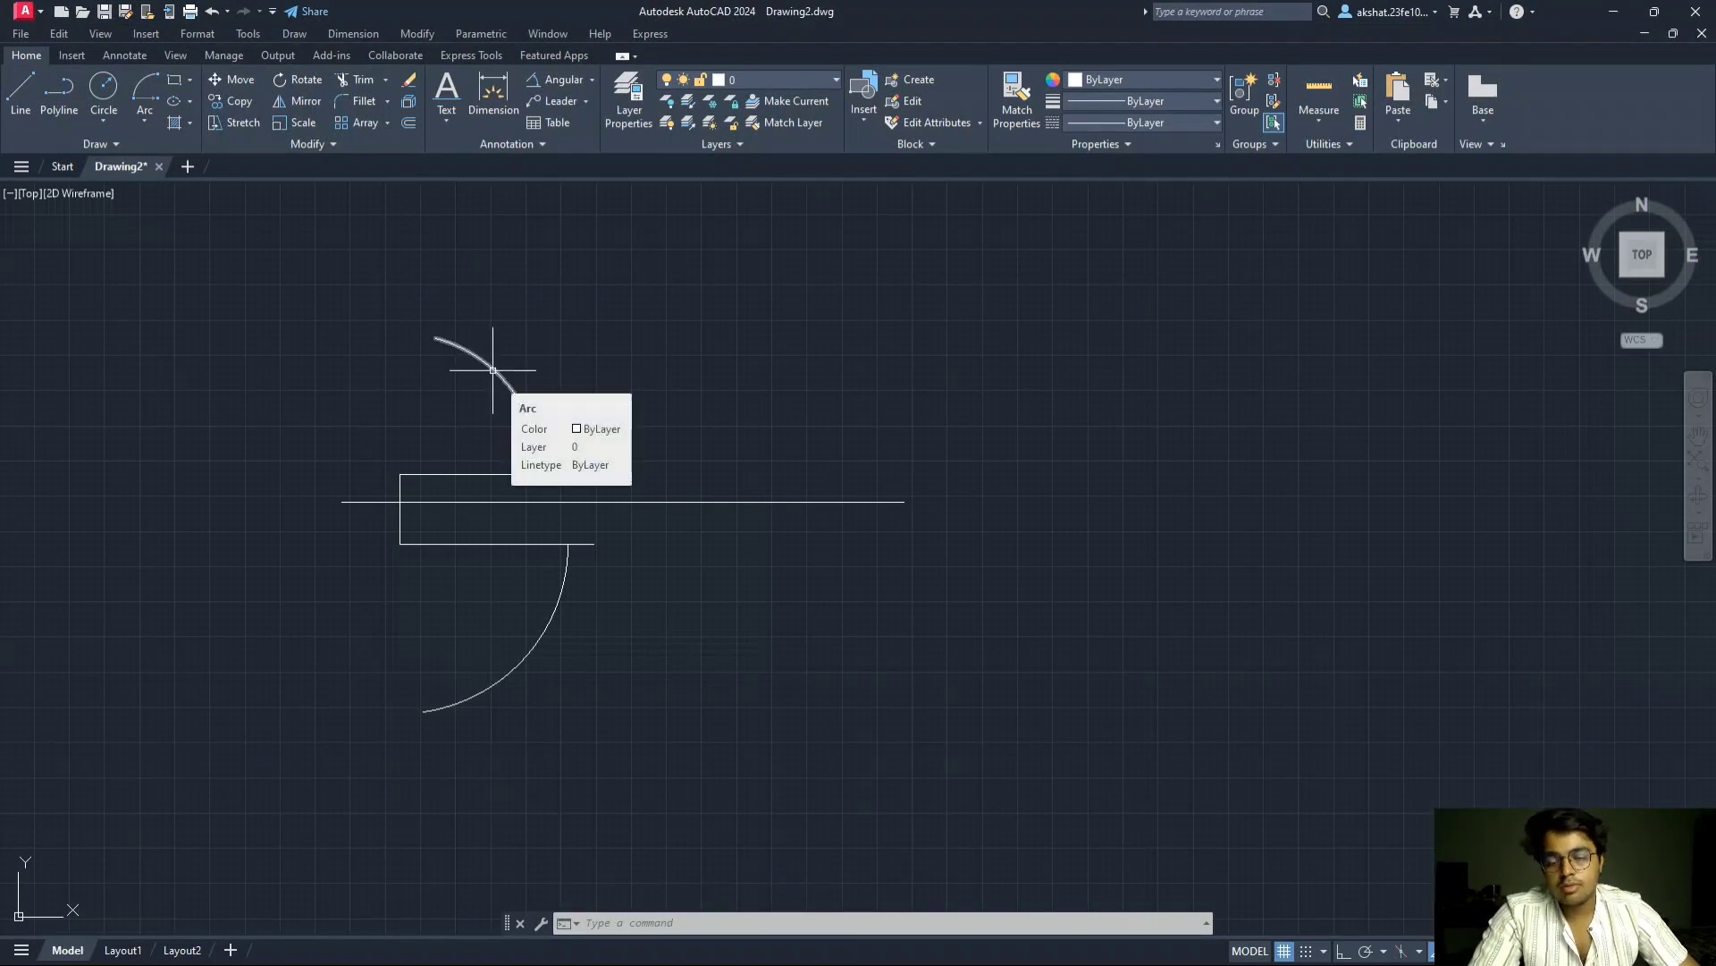
- Draw a vertical line about 97 mm long upward from the point where the lower arc meets the lower locus line
scroll(710, 397, "up", 2)
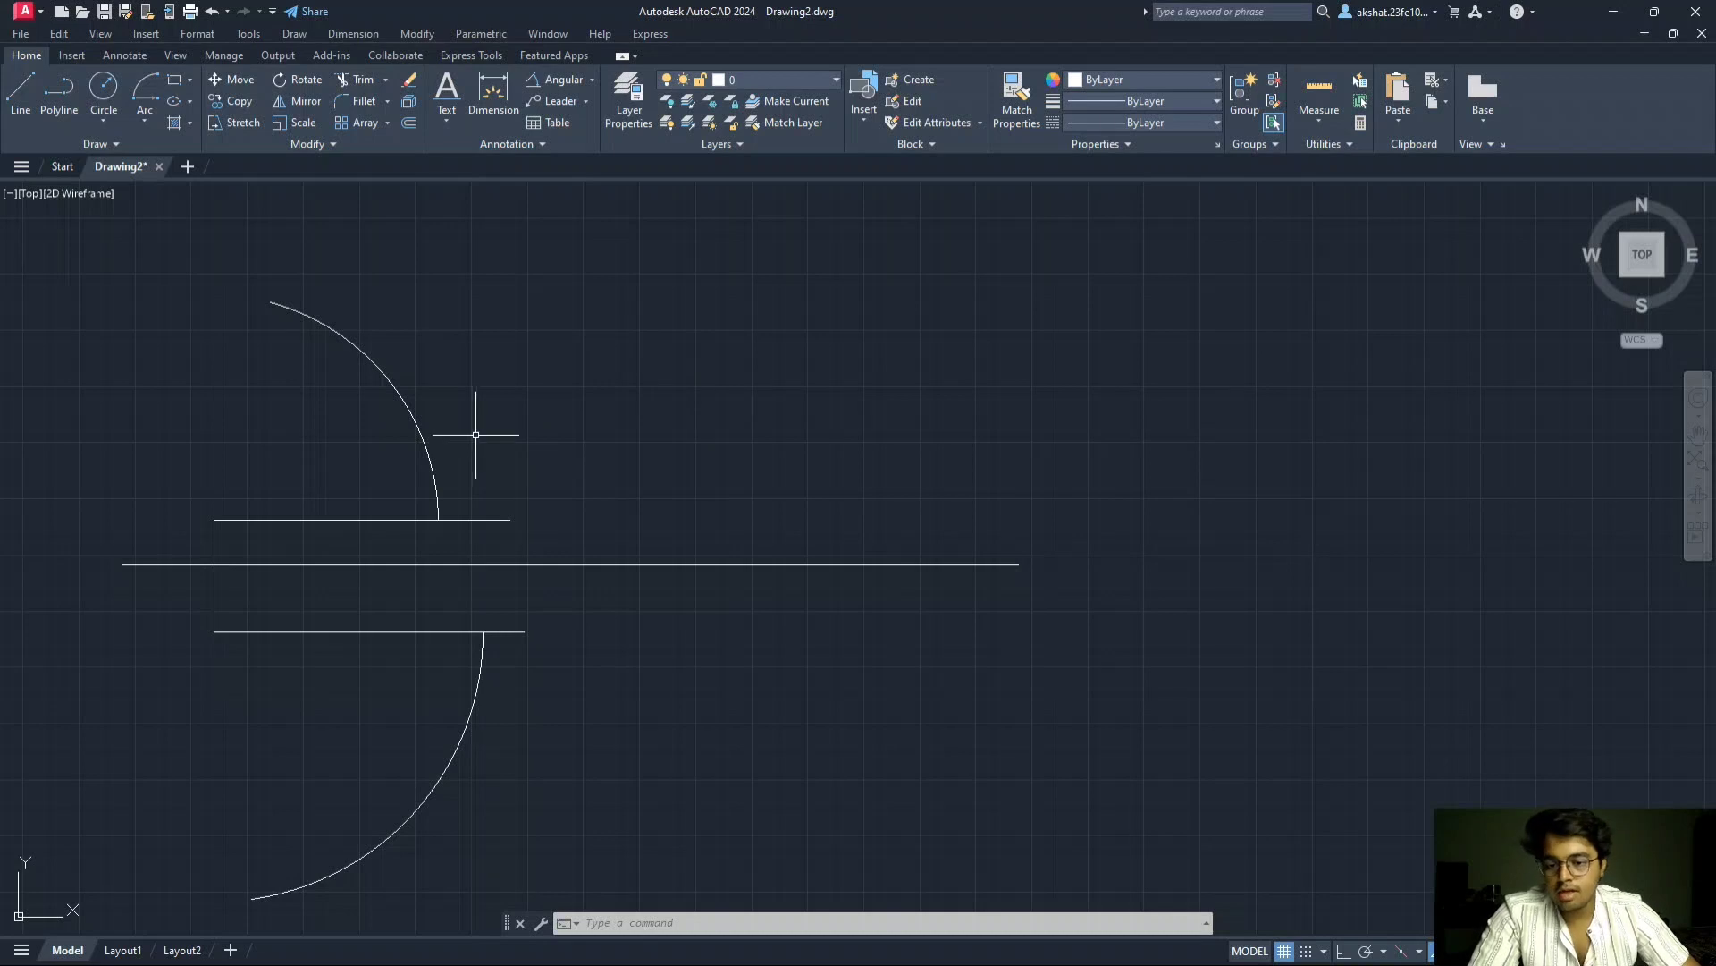
left_click(20, 90)
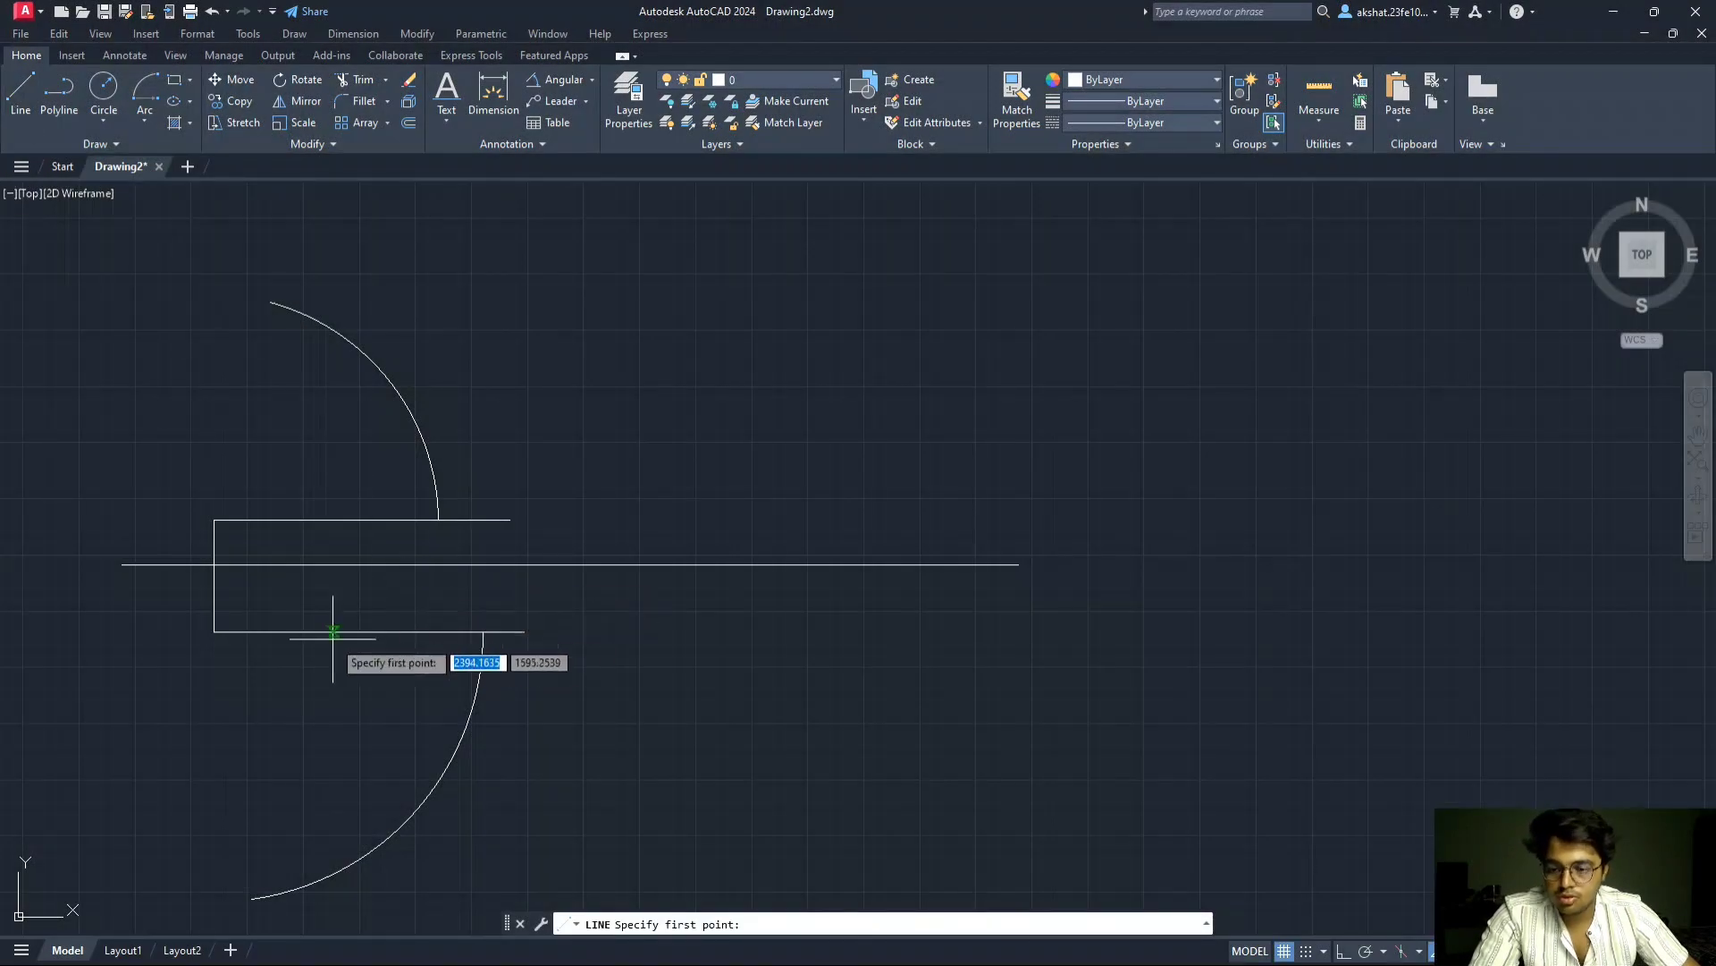
left_click(483, 631)
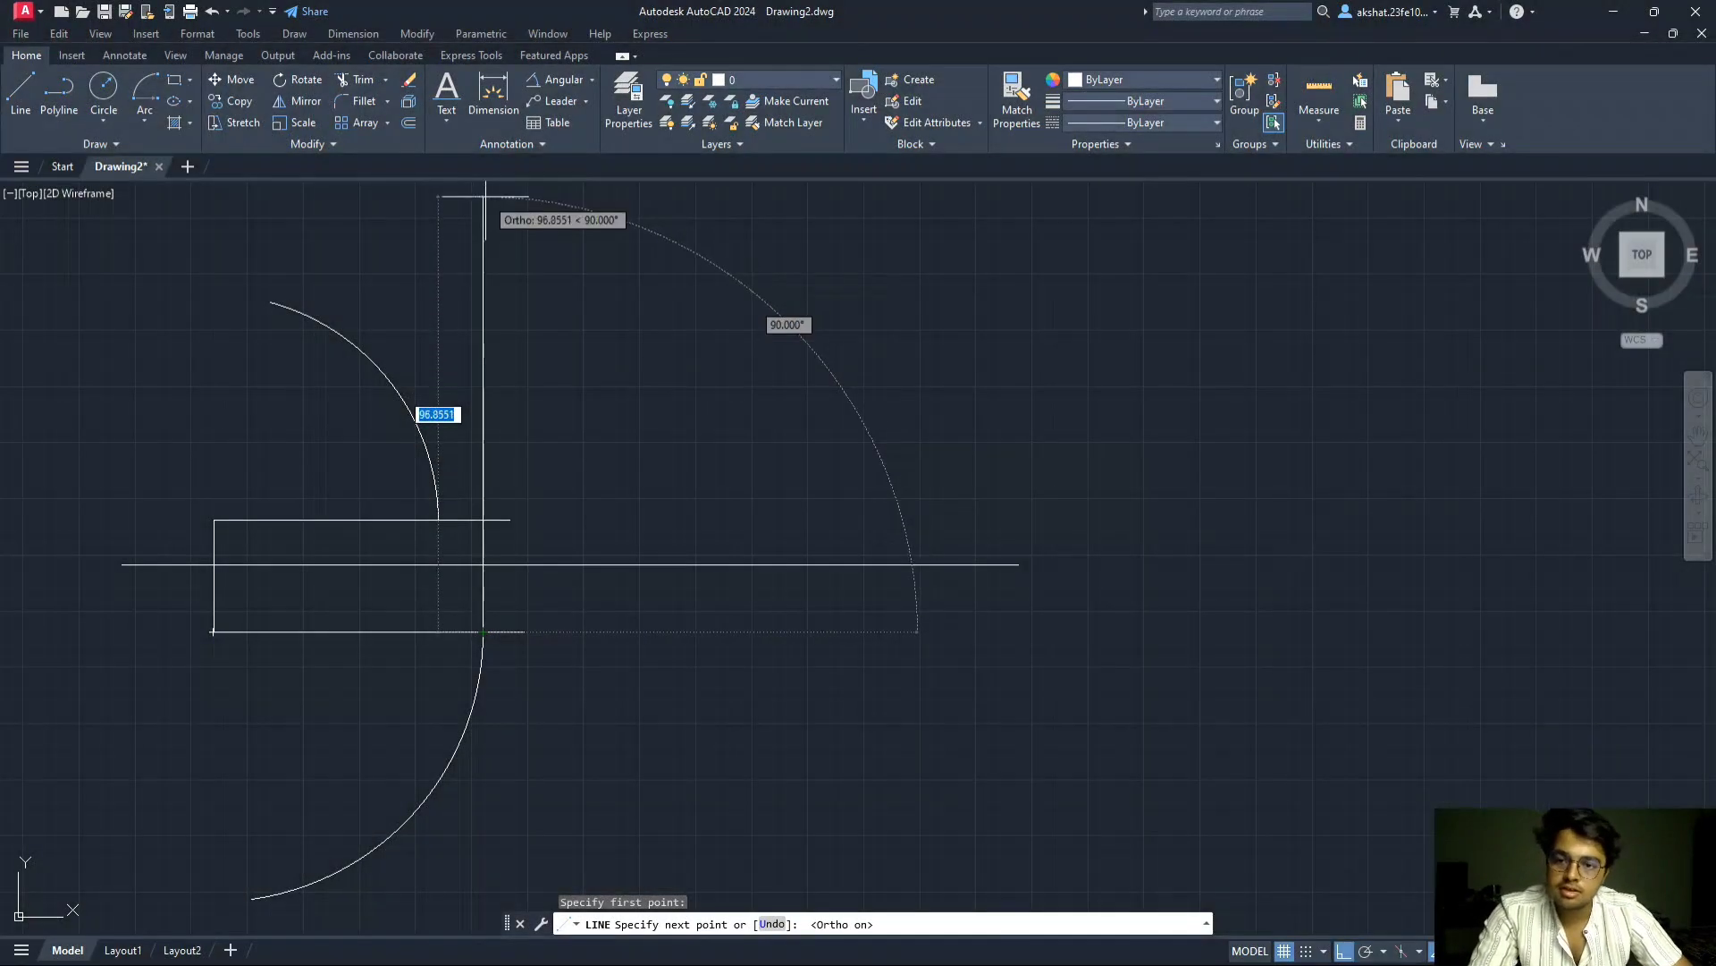
left_click(486, 190)
key("Escape")
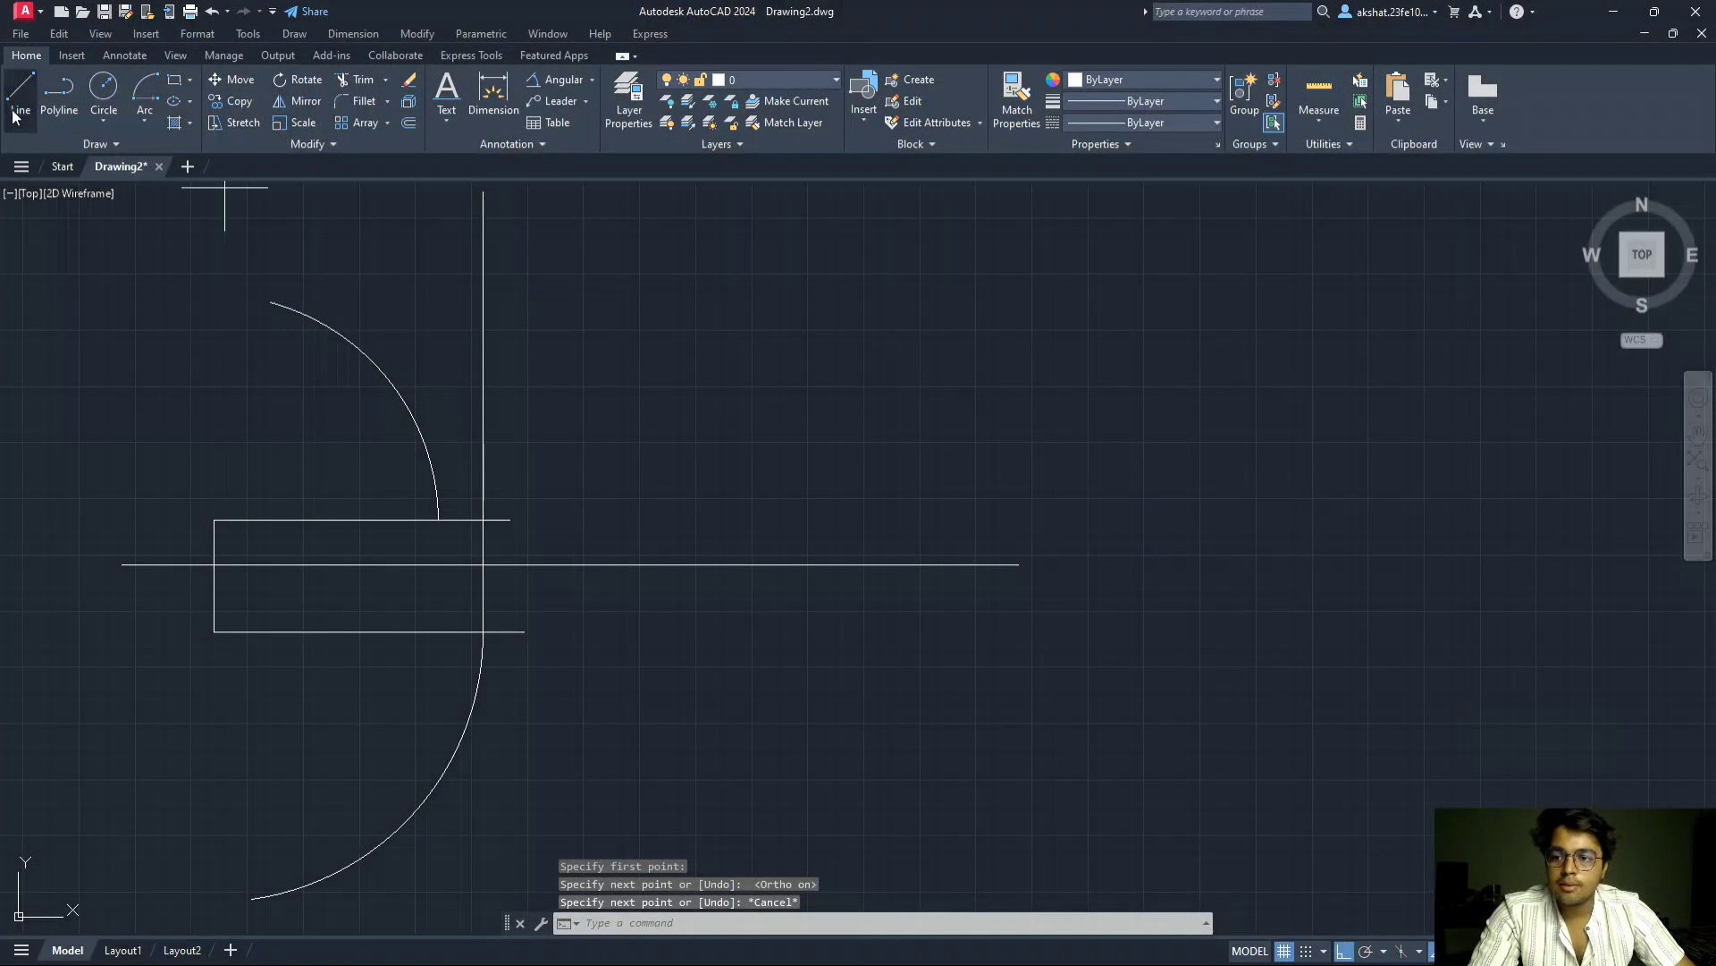
- Draw a 75 mm horizontal line along the upper locus from its left end
left_click(20, 90)
left_click(214, 520)
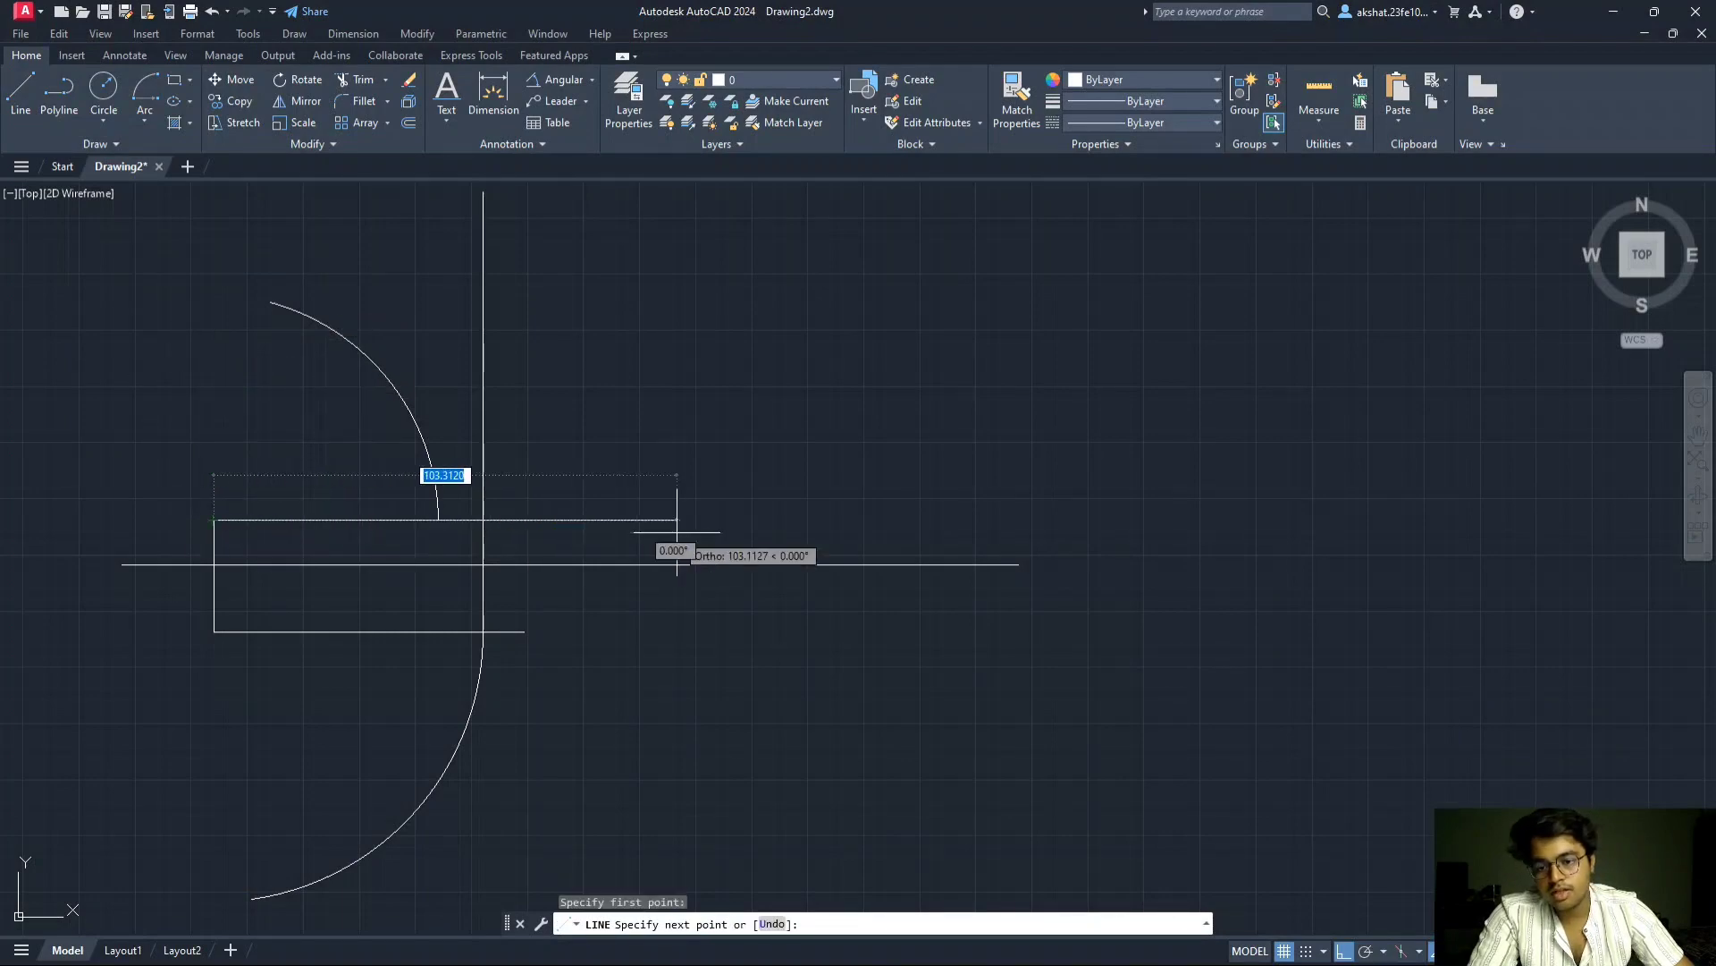
key("Return")
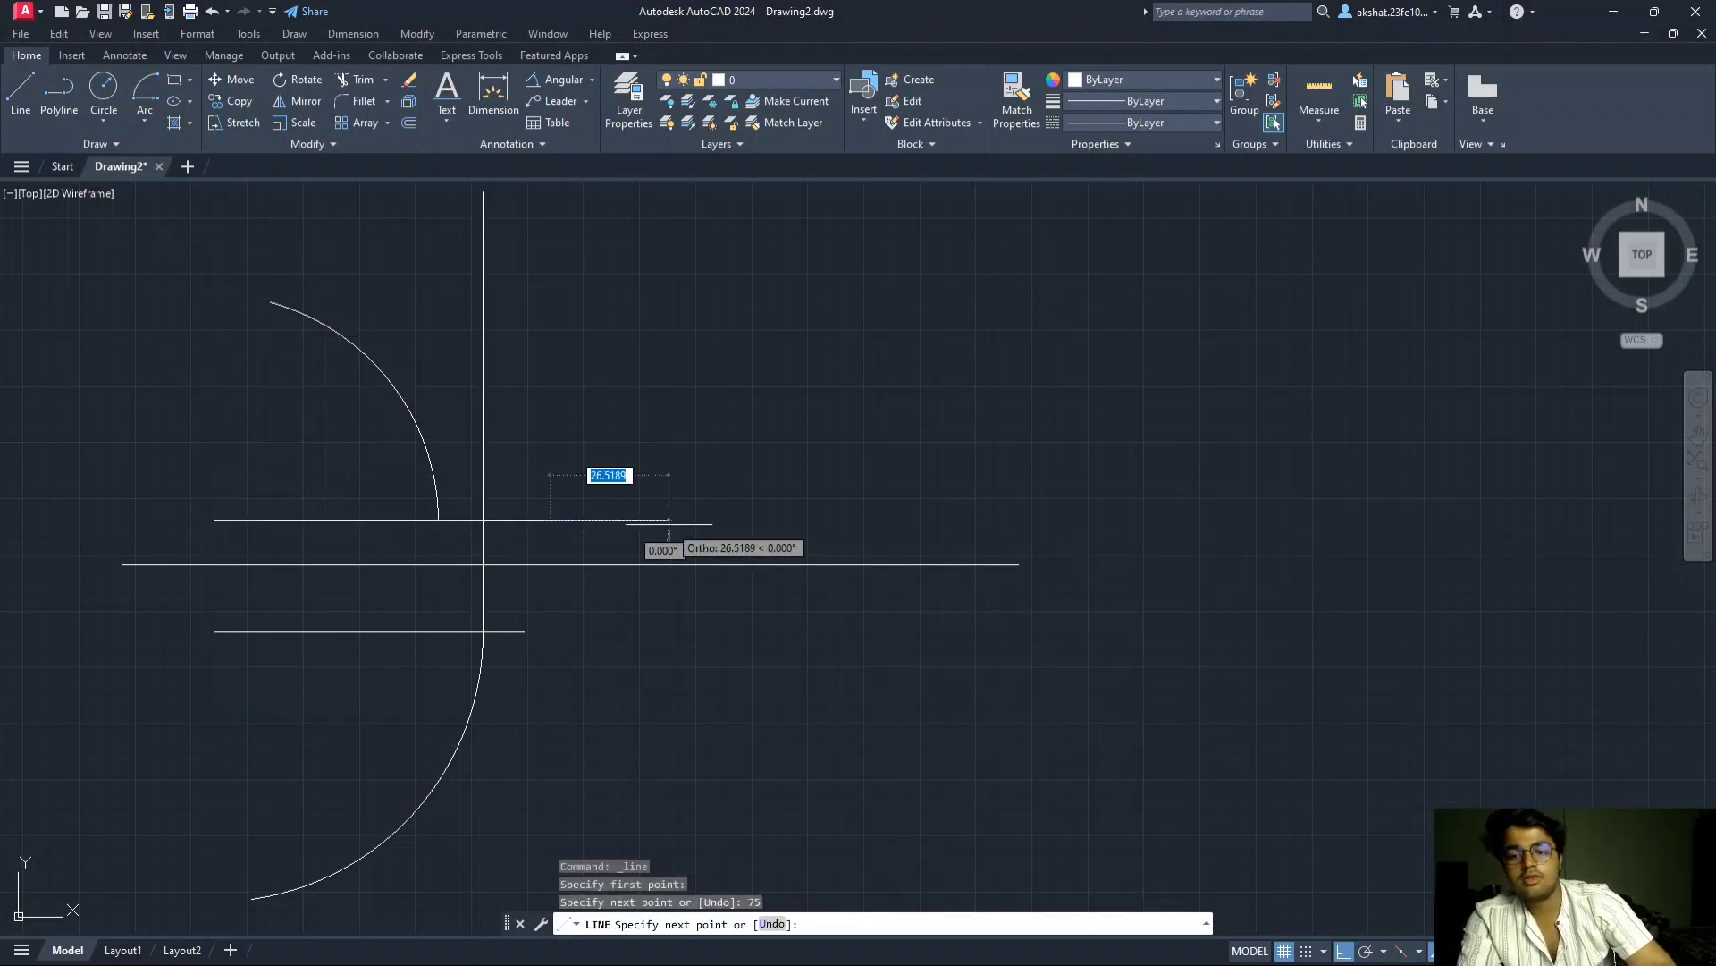
key("Escape")
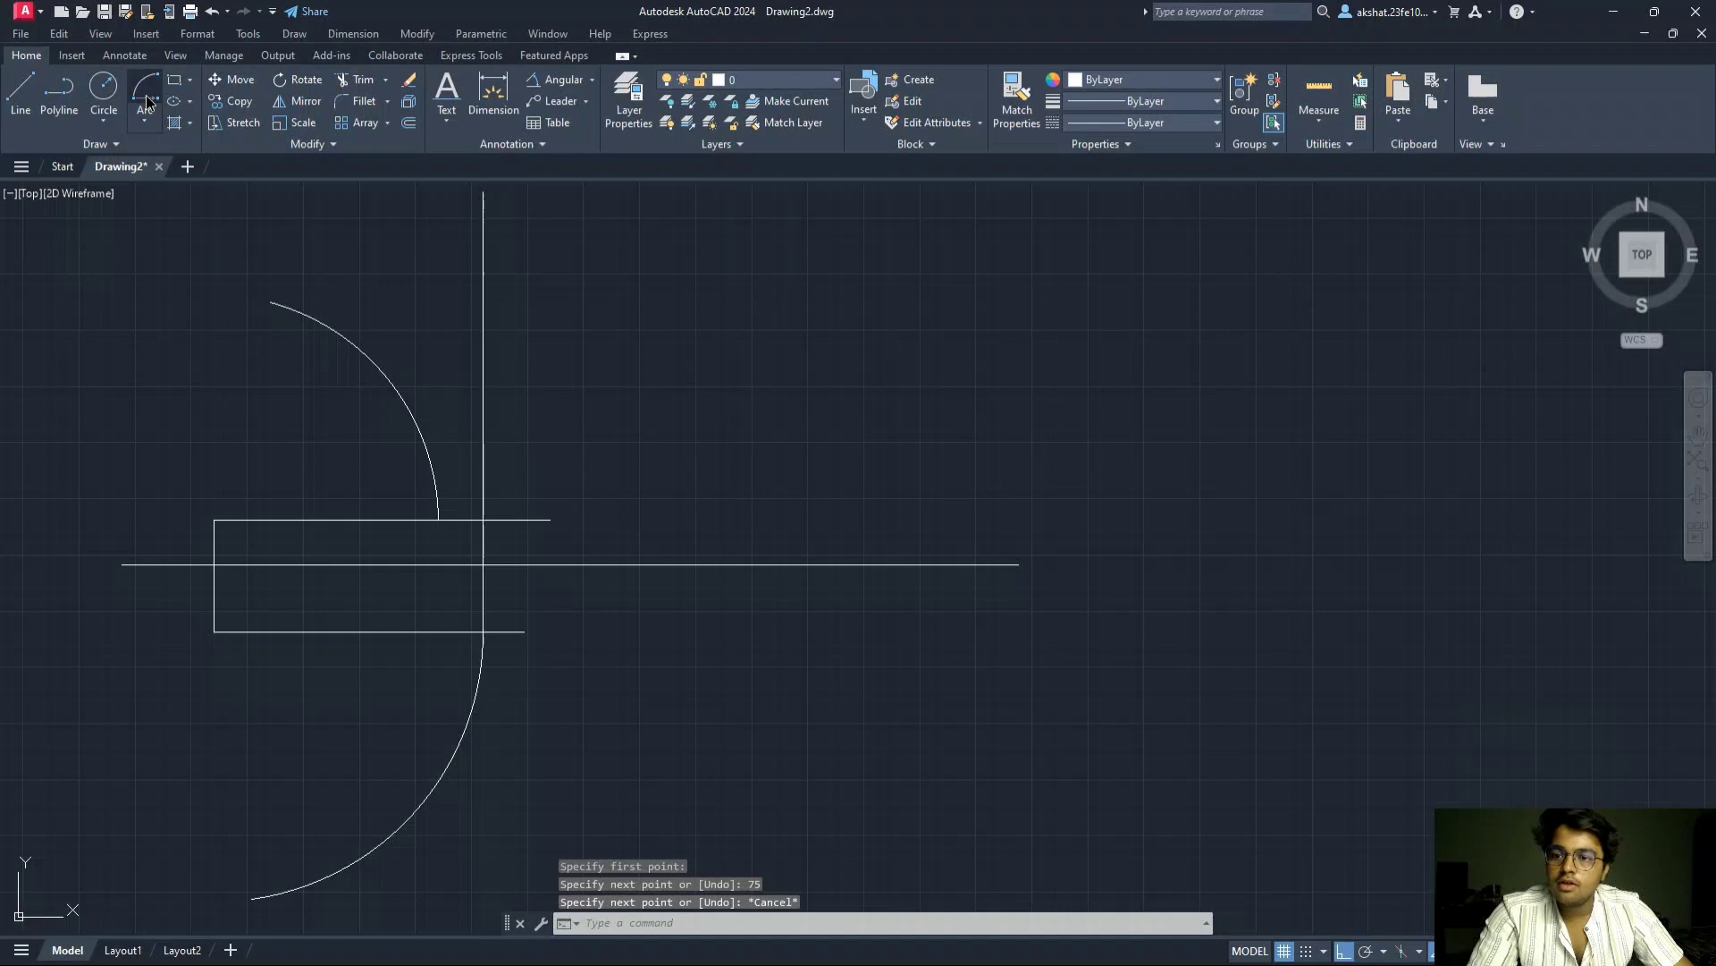
- Draw an arc from the 75 mm line's right end, centred on its left end, up across the vertical line
left_click(148, 101)
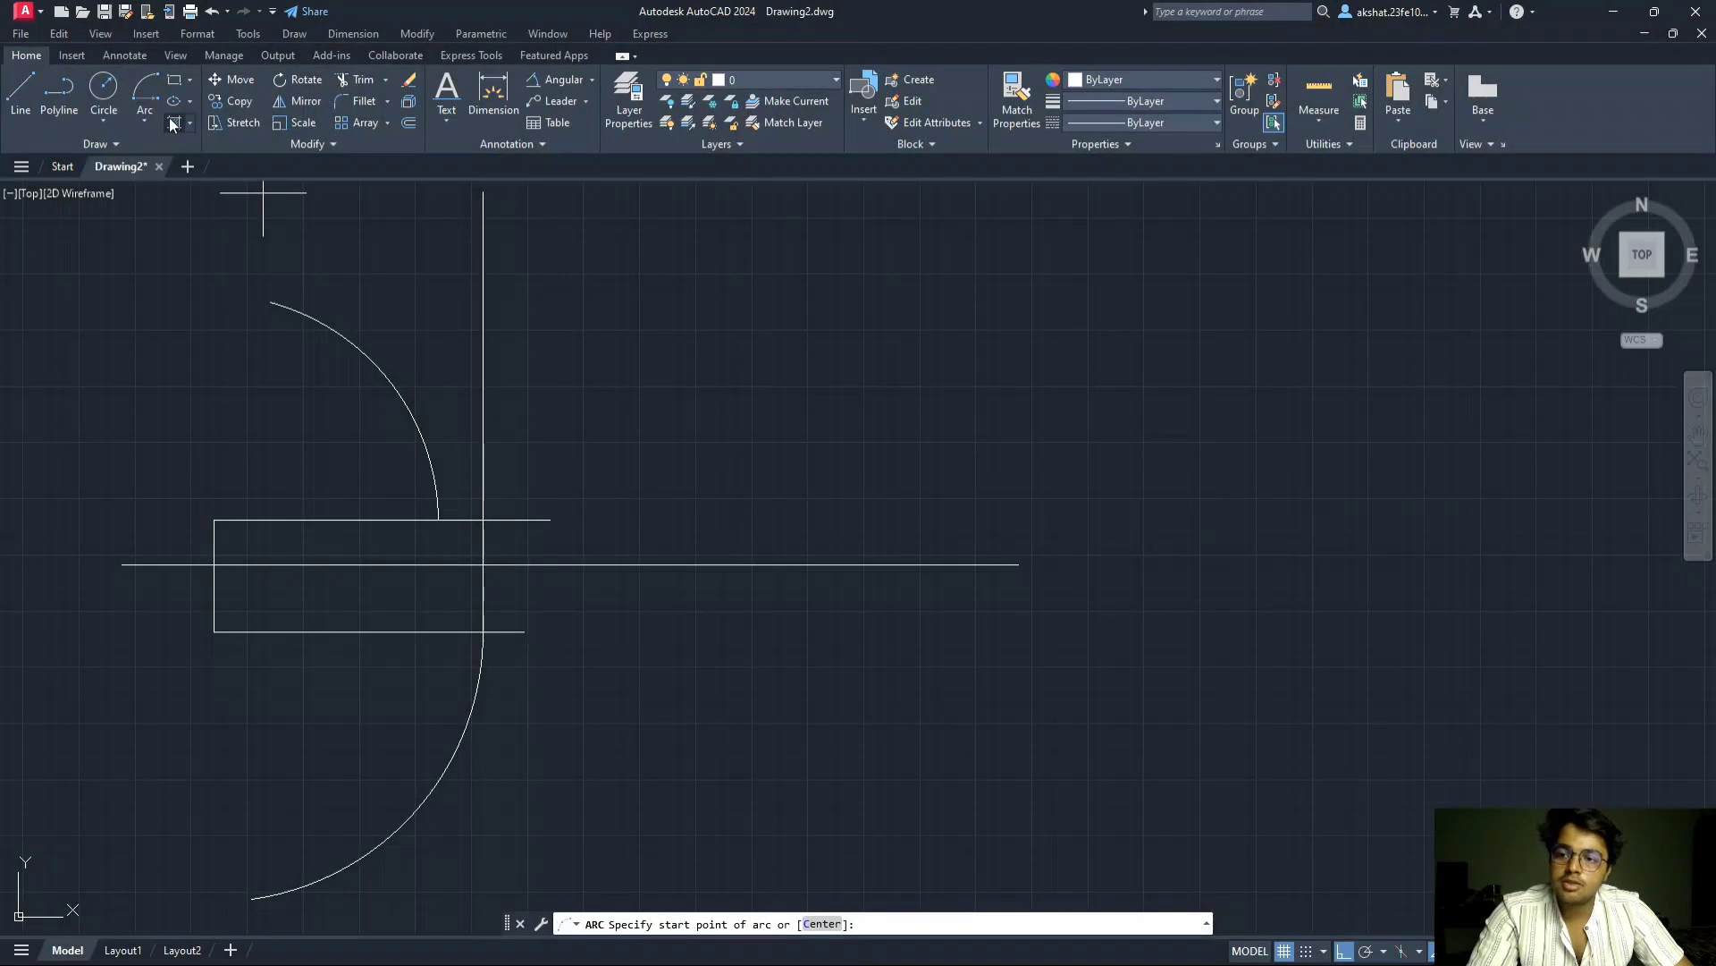
left_click(550, 520)
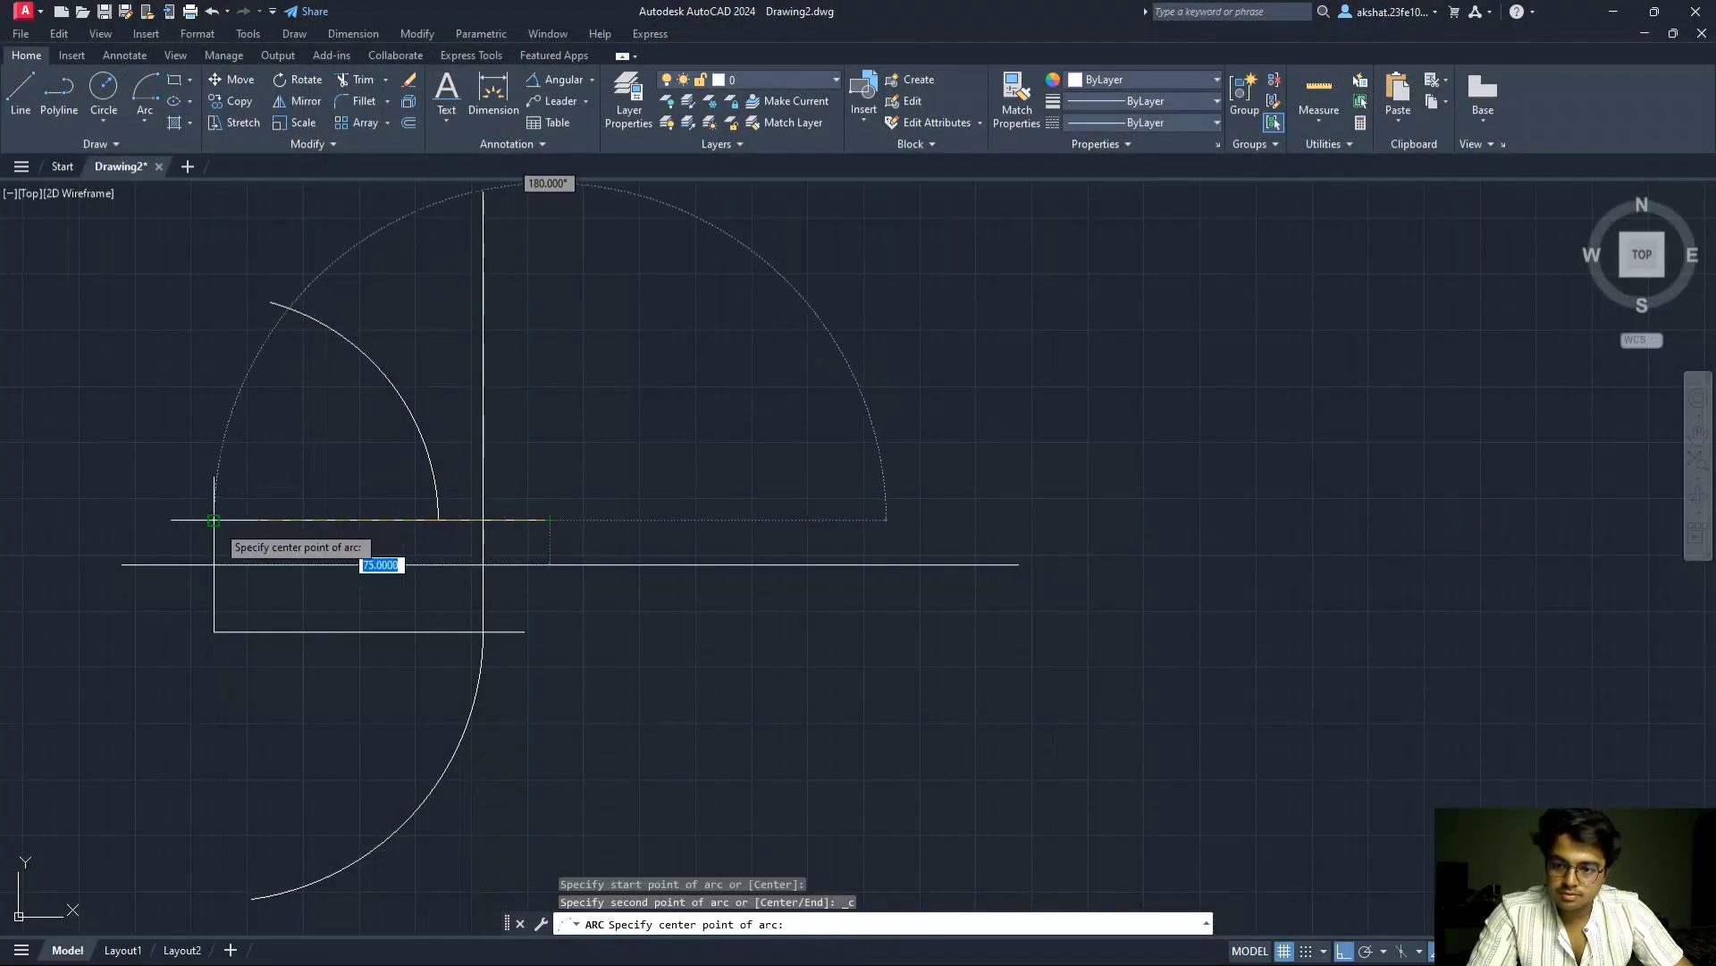
left_click(214, 520)
key("F8")
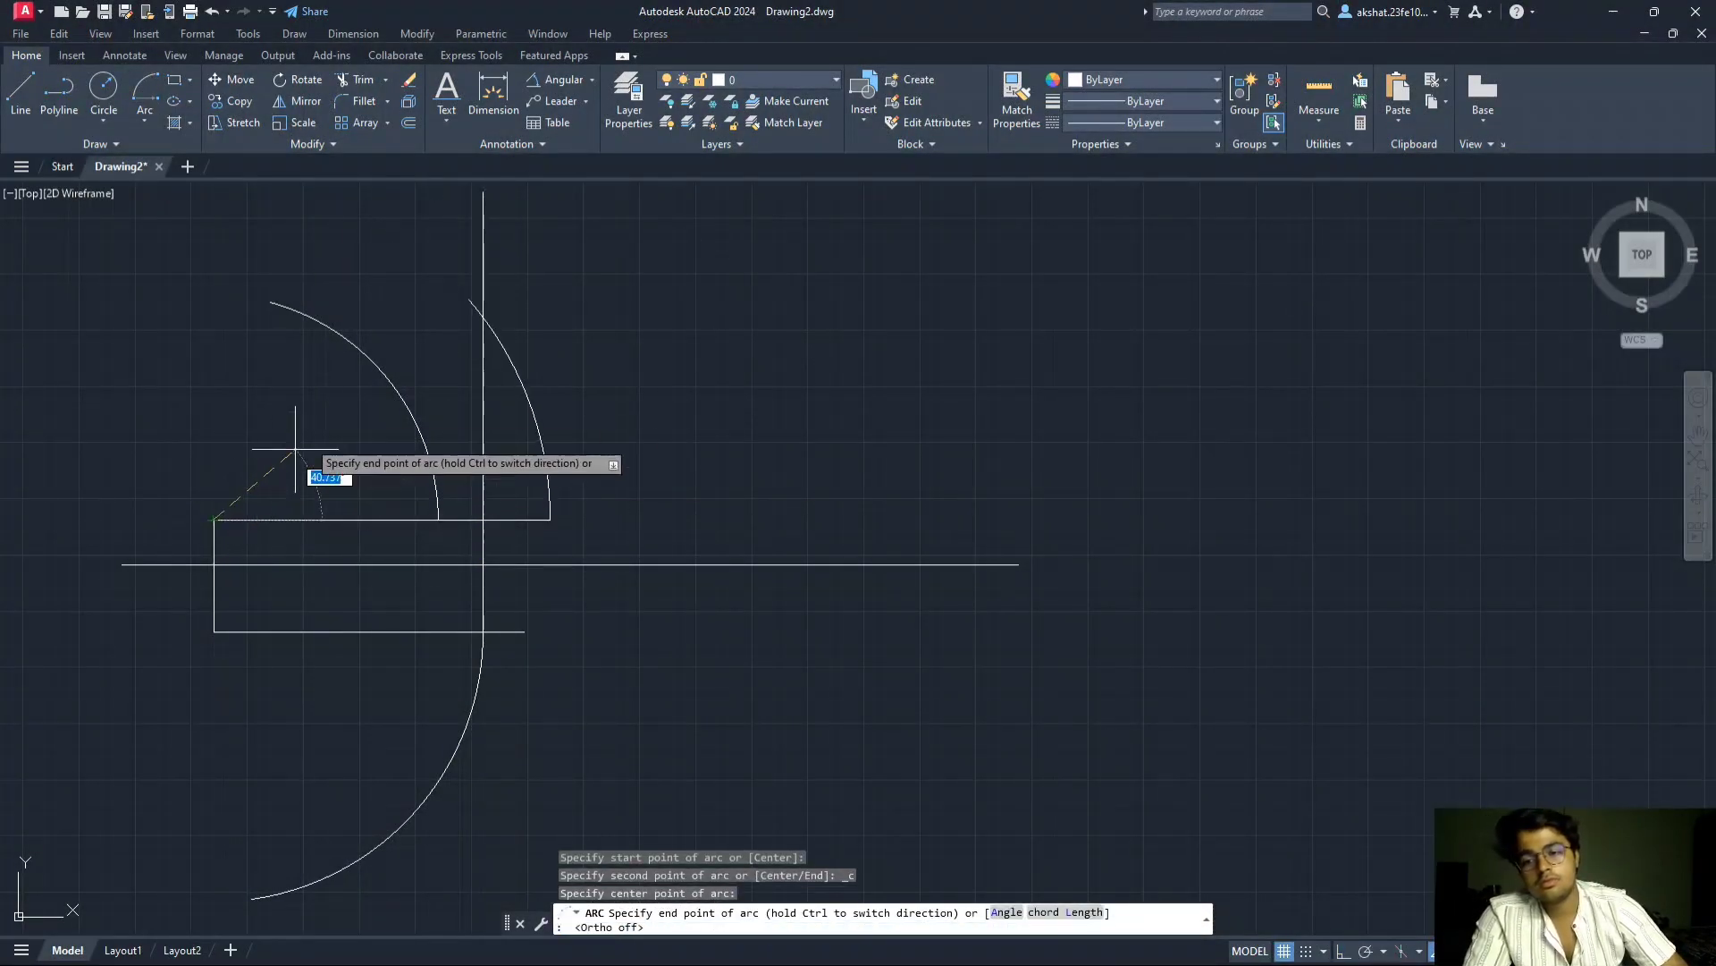
left_click(441, 289)
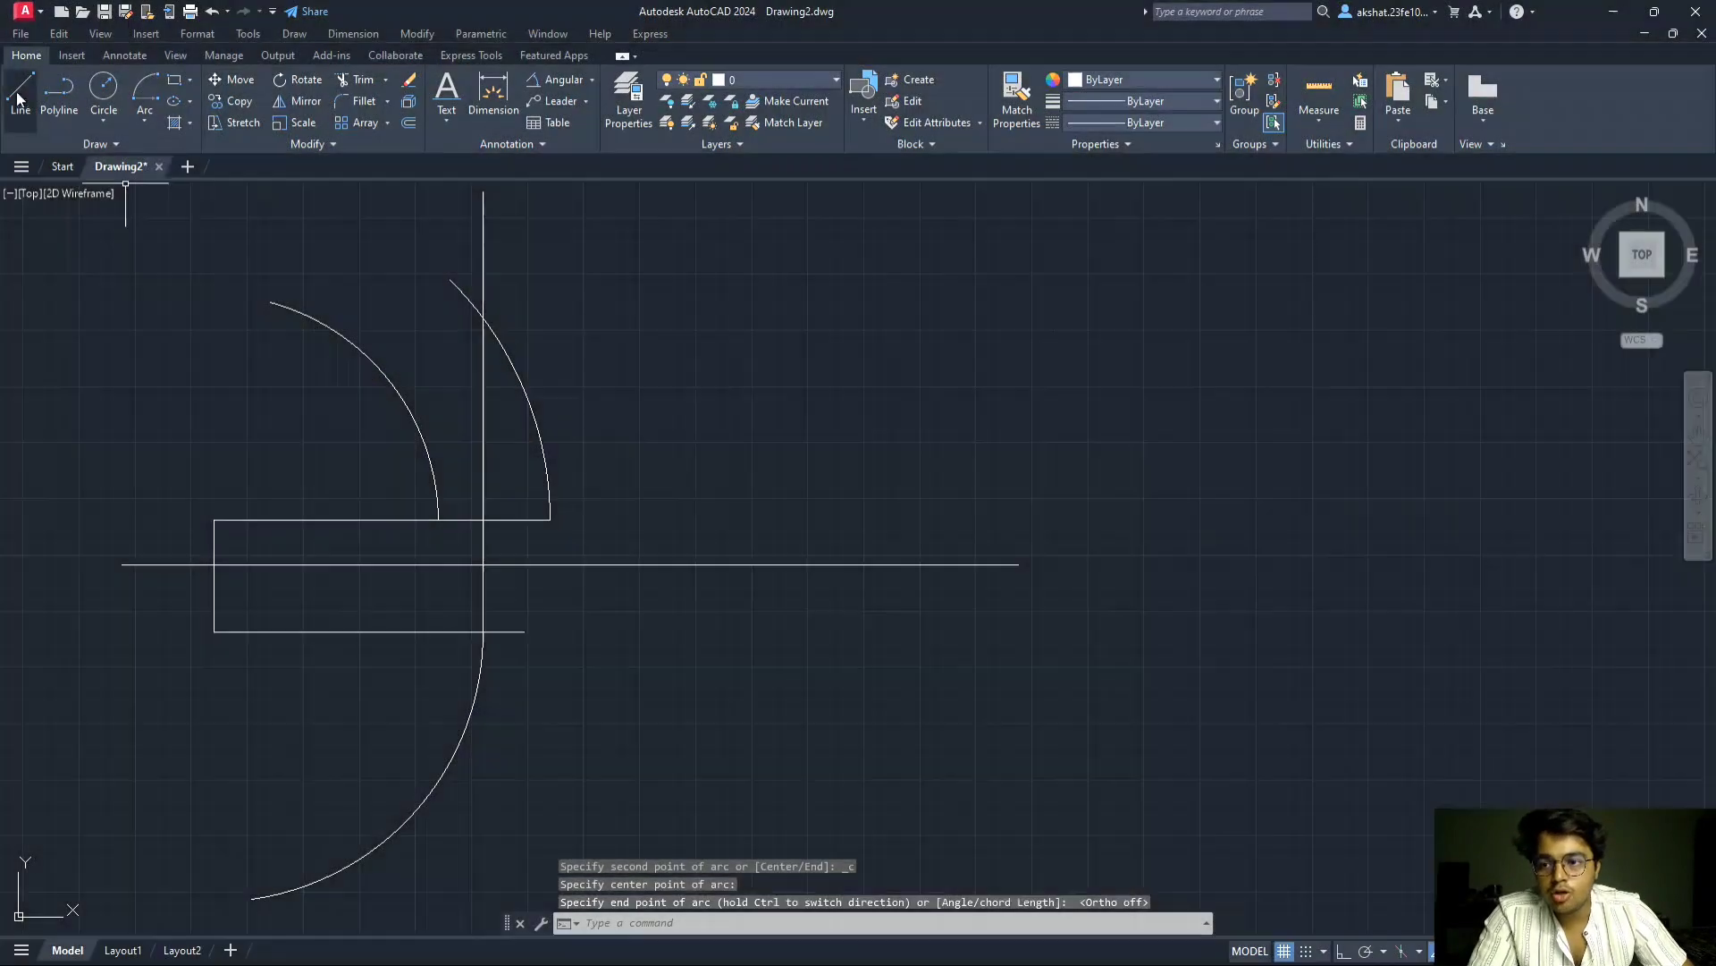
- Draw a horizontal locus line through the intersection of the 75 mm arc and the vertical line, extending to both sides
type("l")
key("Return")
left_click(481, 318)
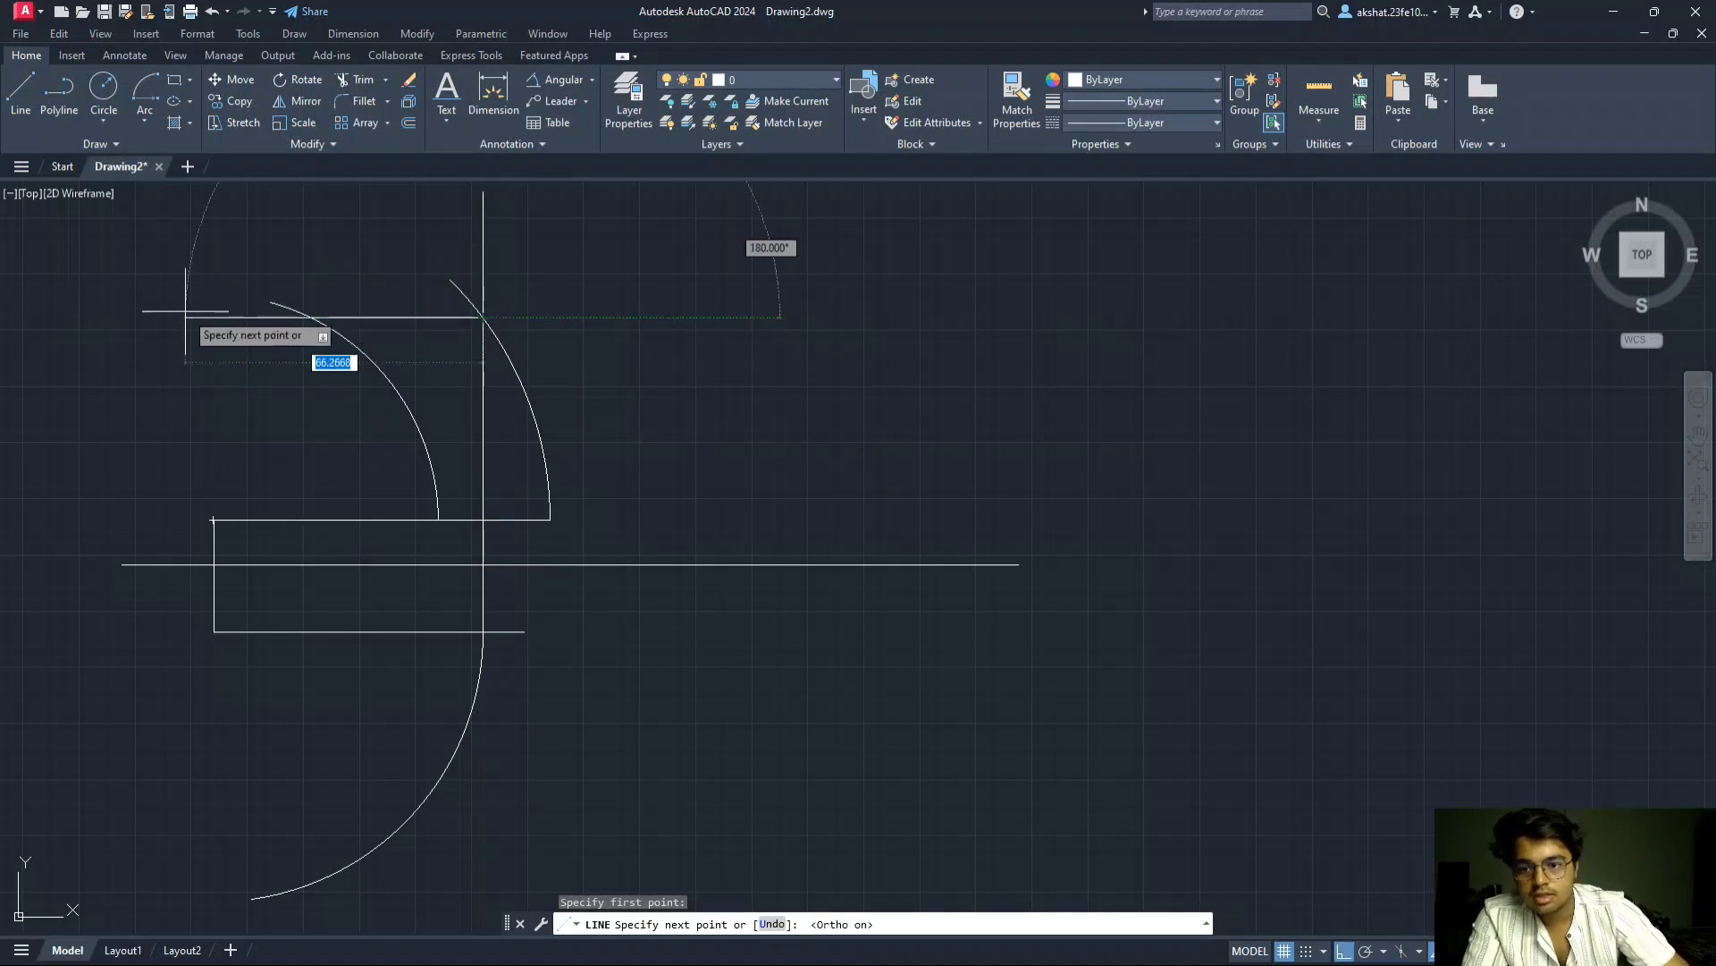
key("F8")
left_click(742, 288)
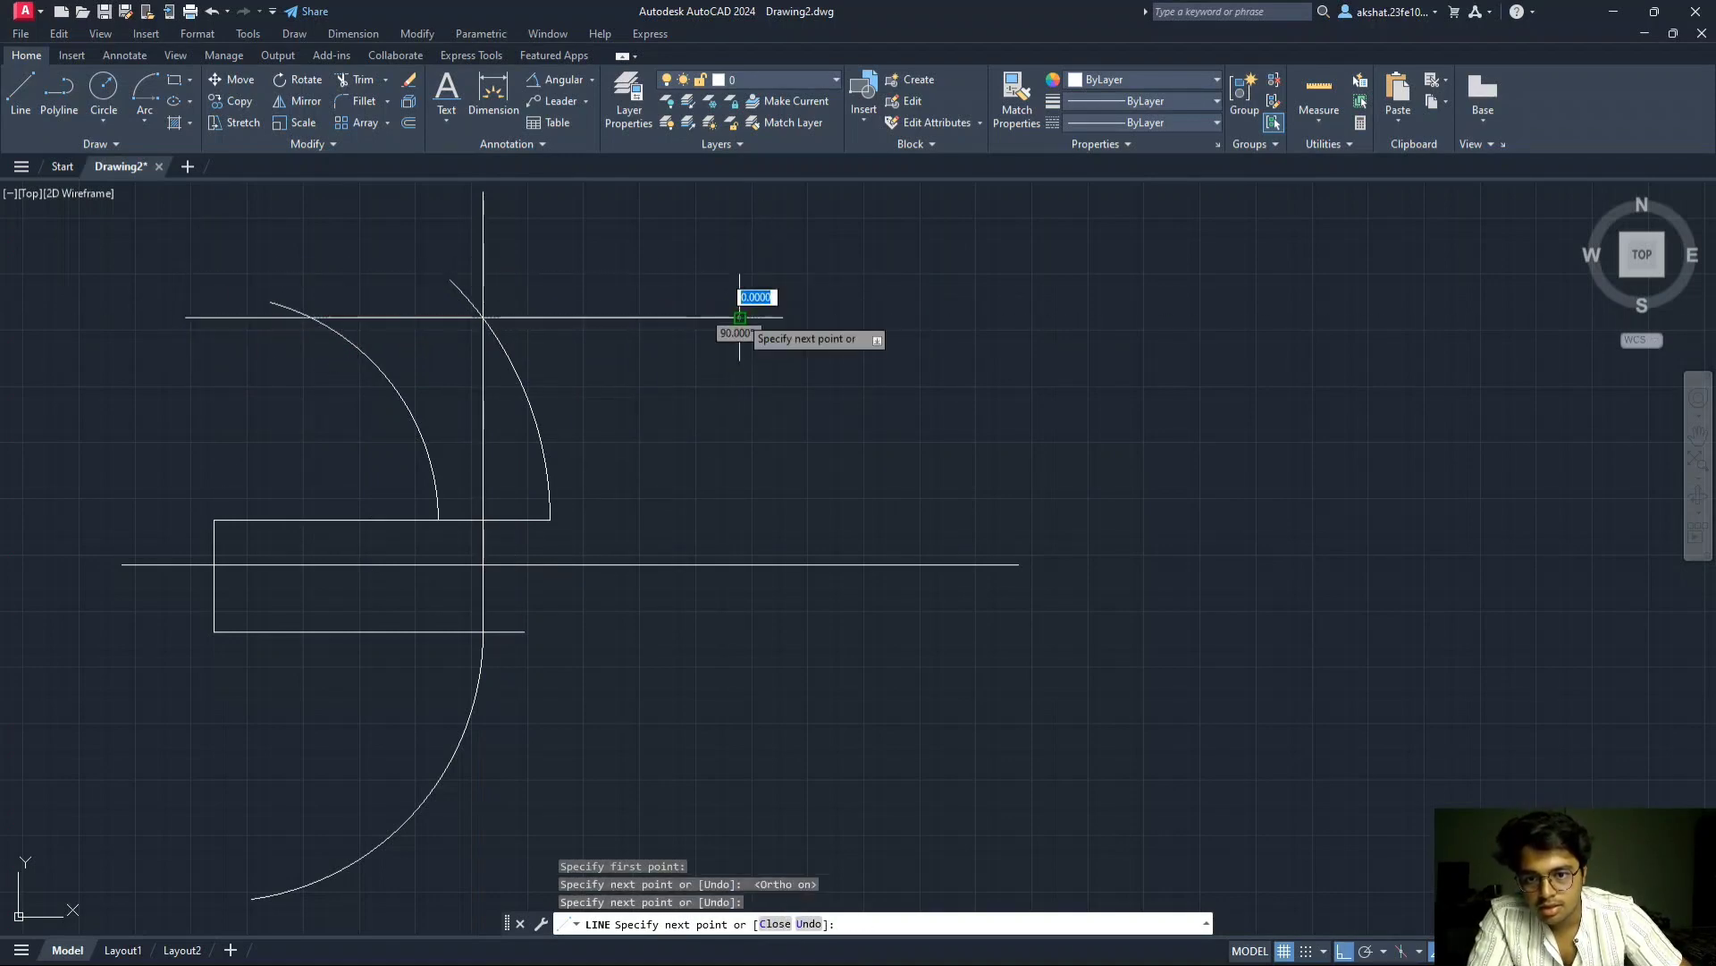
key("Escape")
- Draw the 50 mm front view from the upper locus's left end to where the smaller upper arc crosses the new horizontal locus
key("space")
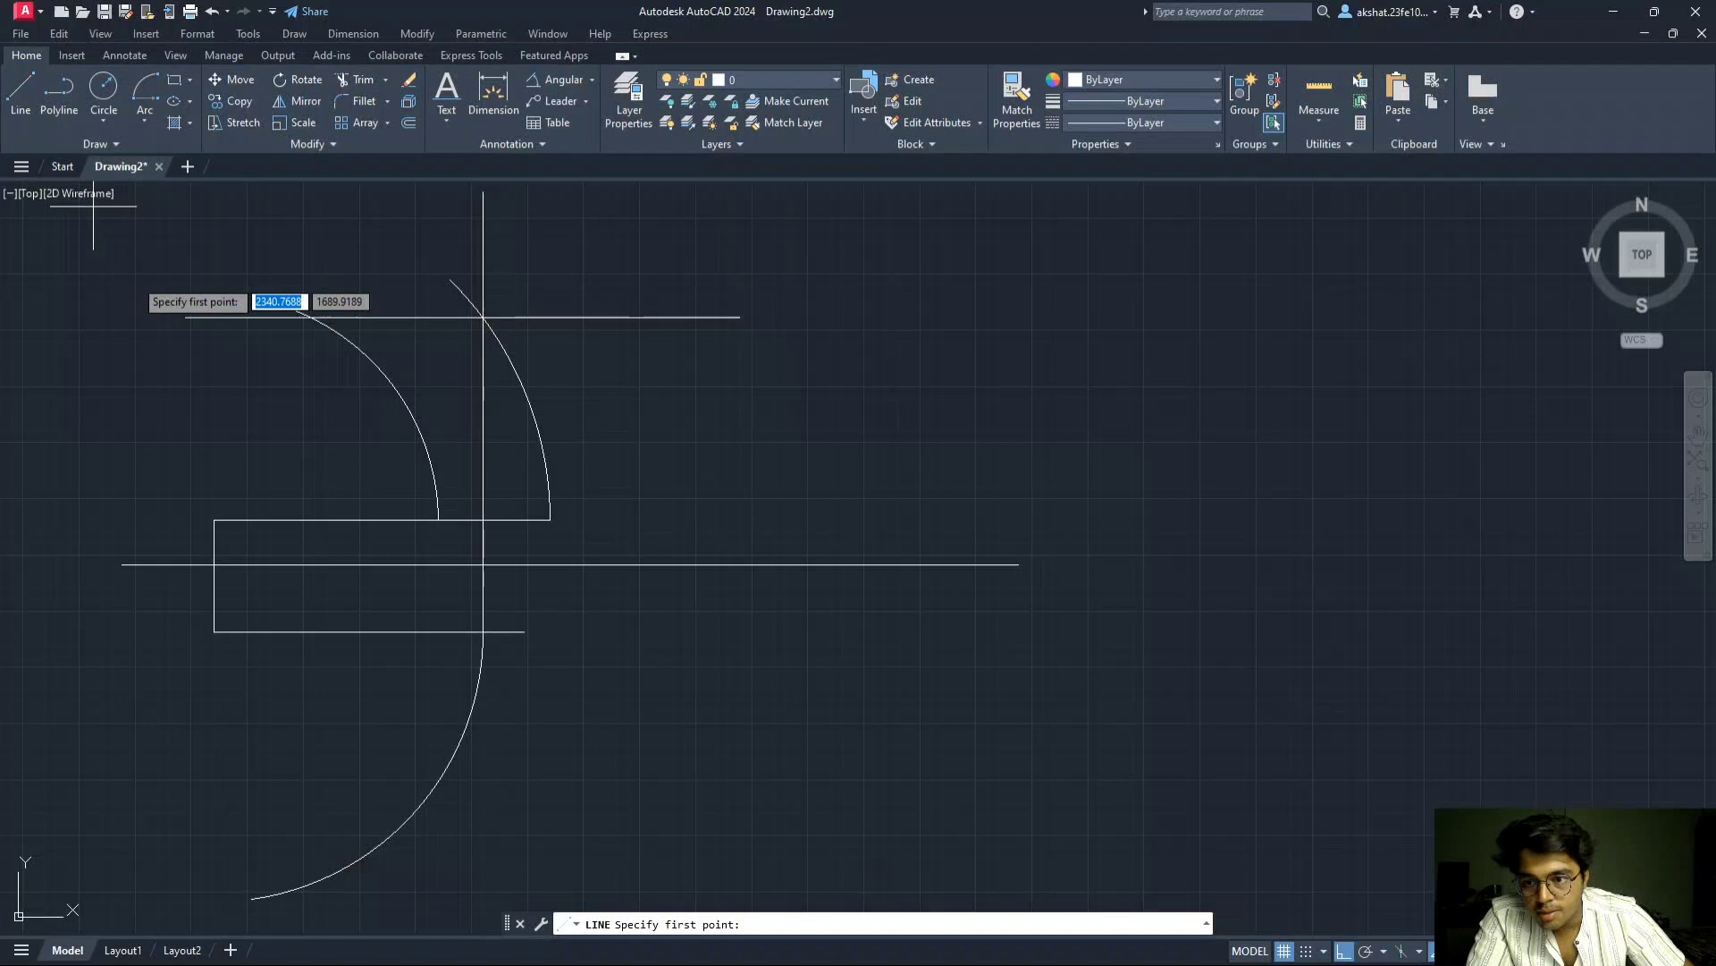
left_click(214, 519)
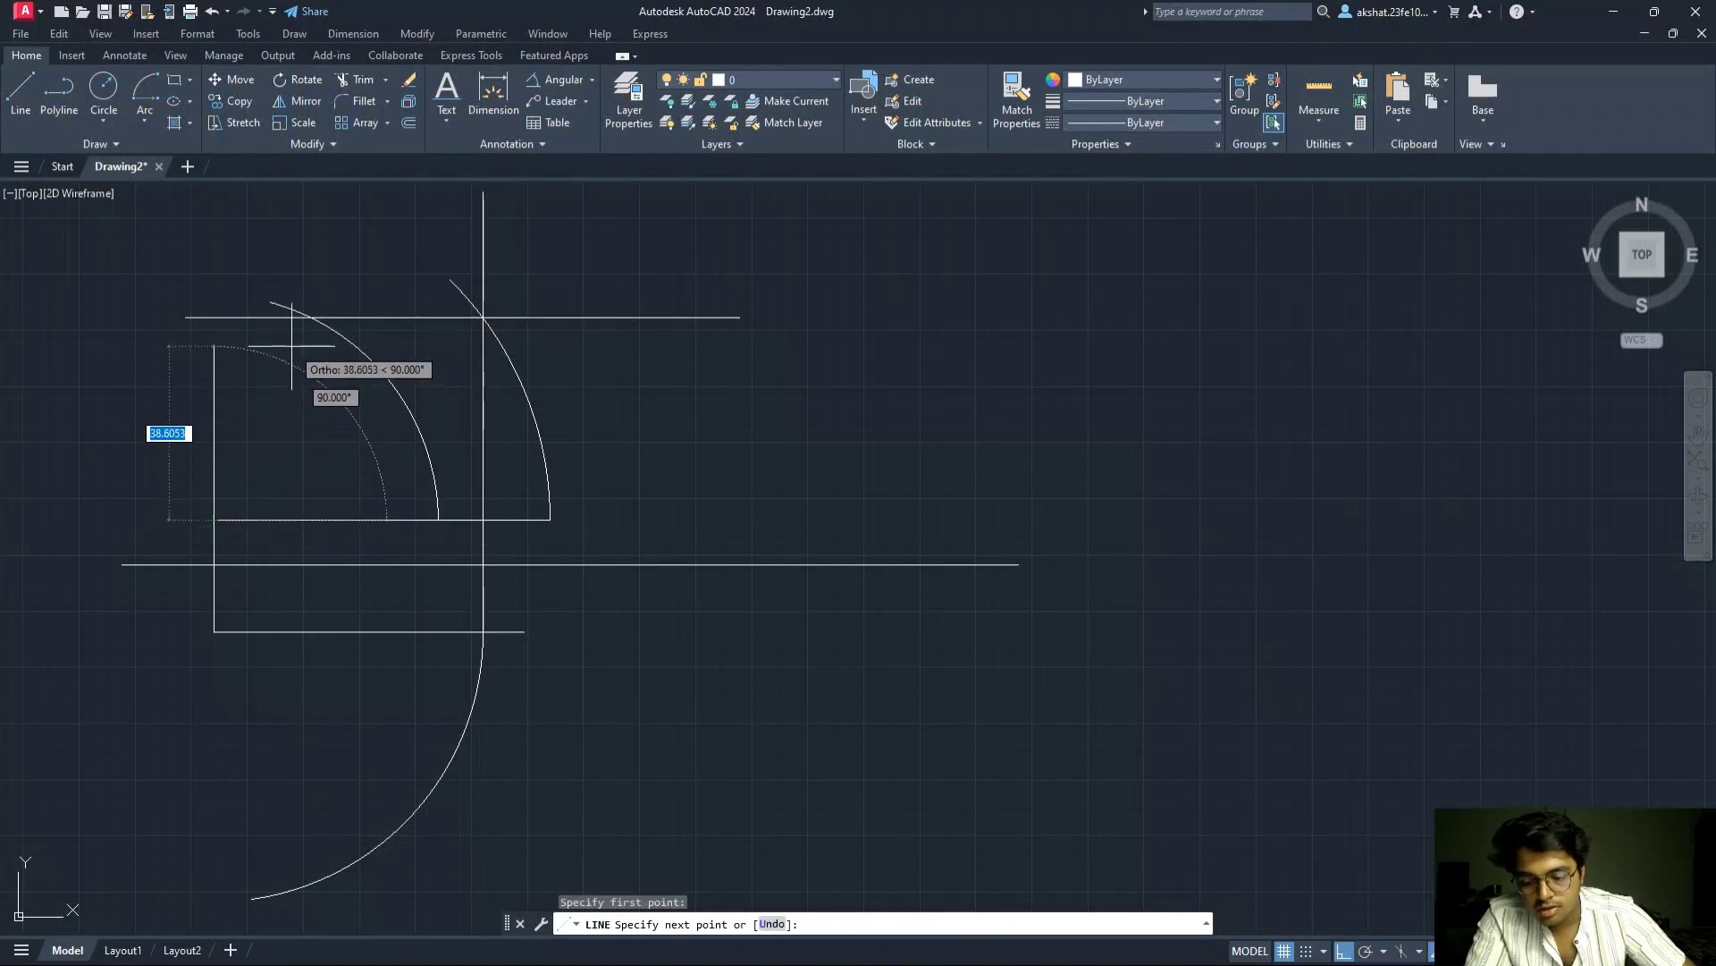
key("F8")
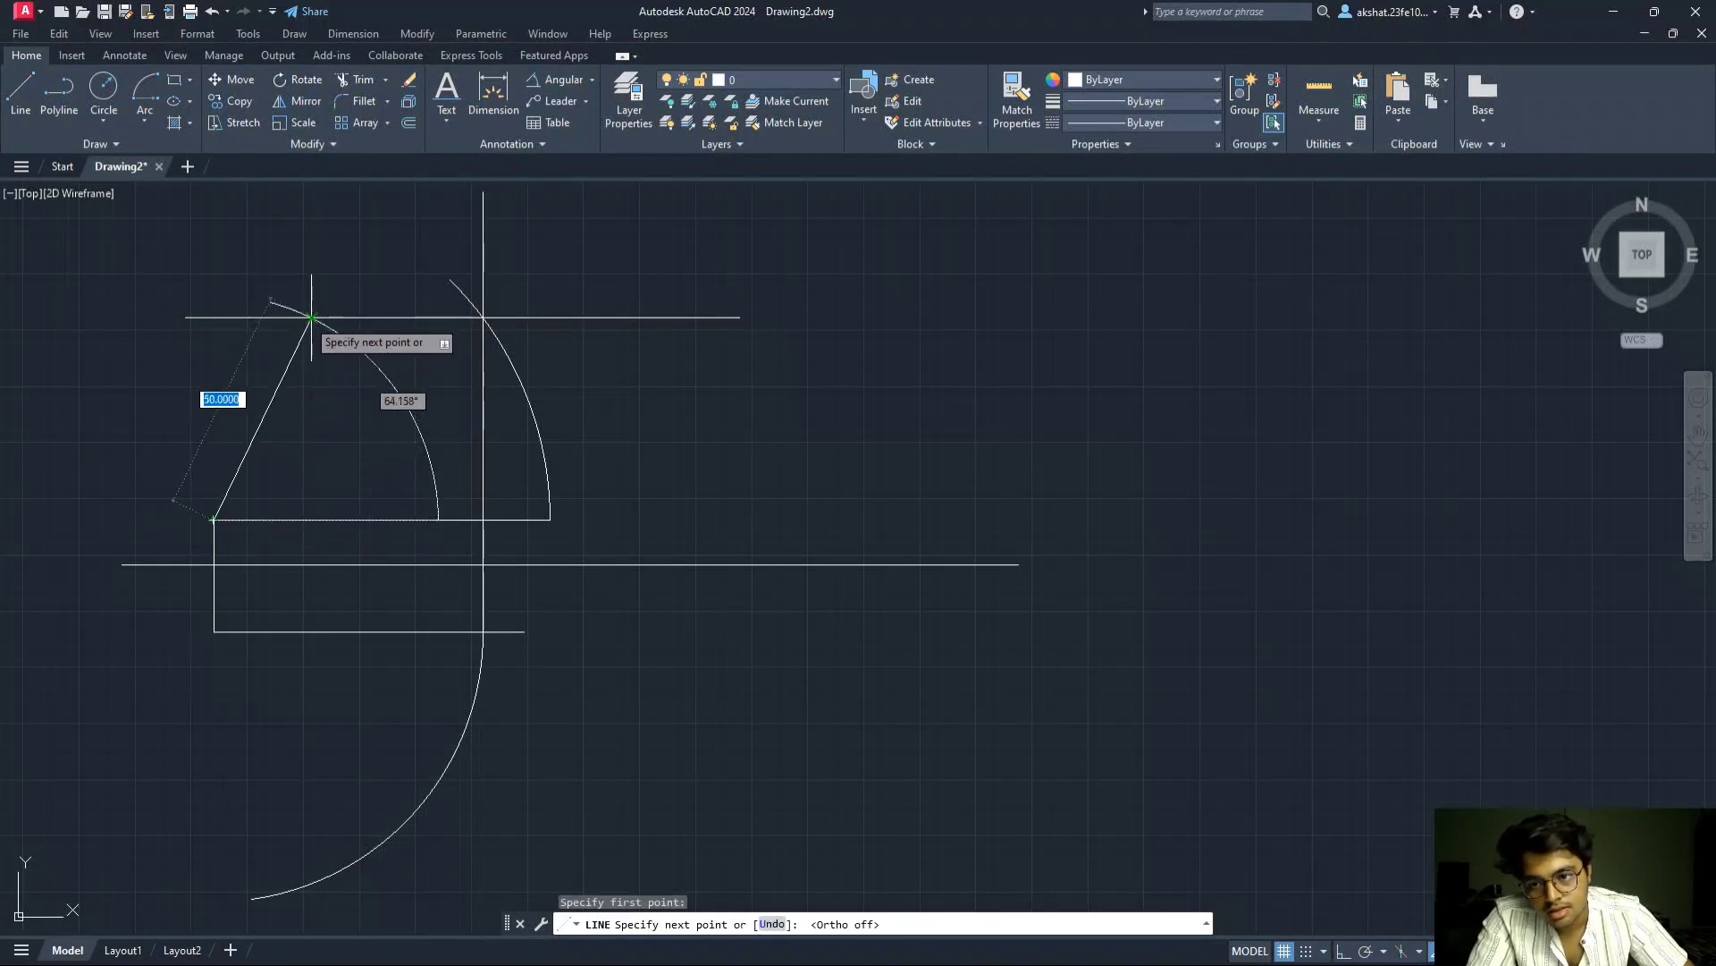
left_click(311, 317)
key("Escape")
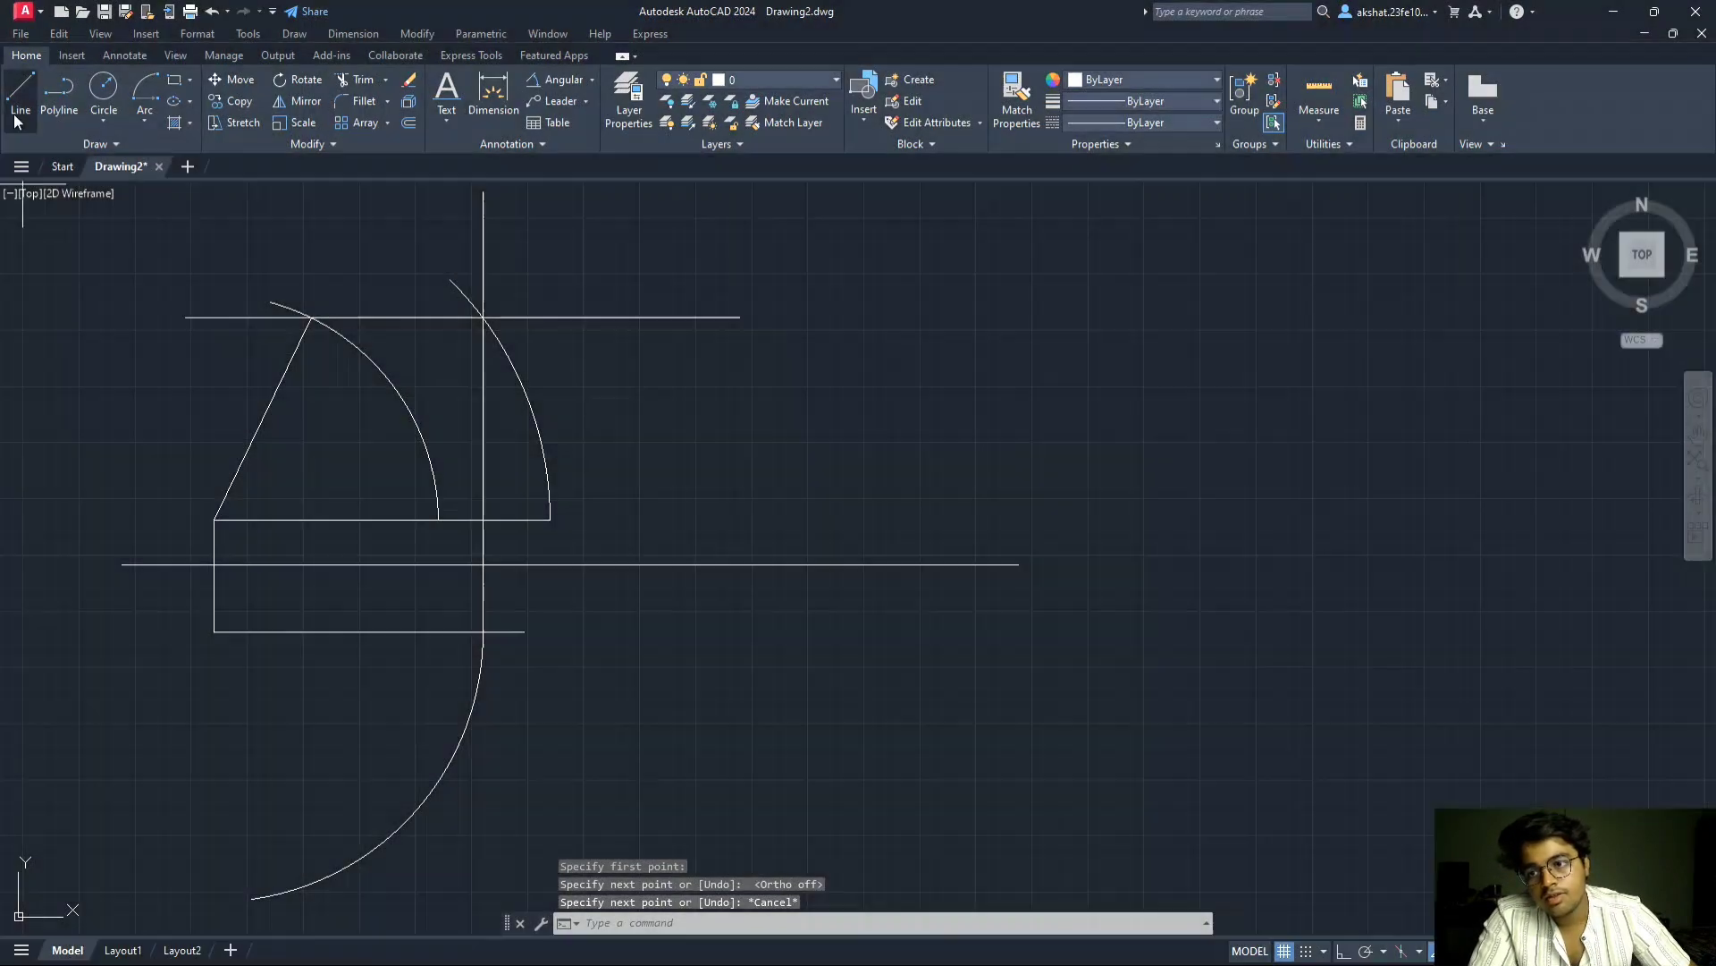
- Draw the 75 mm true-length line from the upper locus's left end to the intersection of the larger arc and the vertical line
left_click(19, 94)
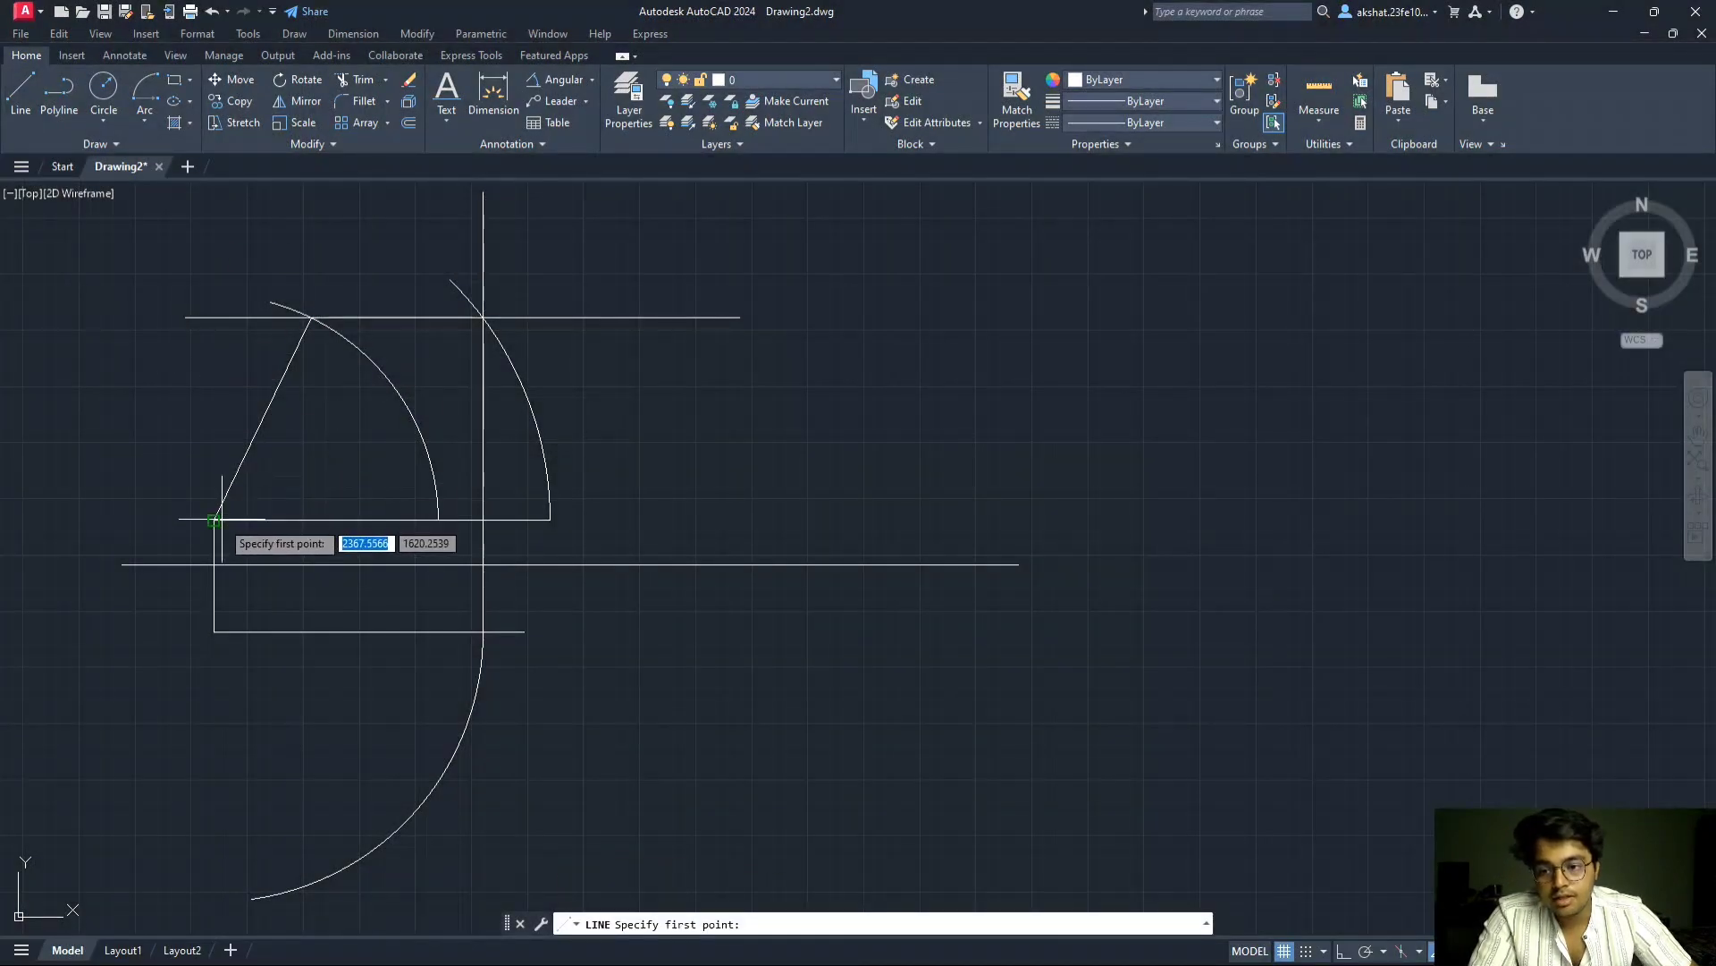
left_click(214, 519)
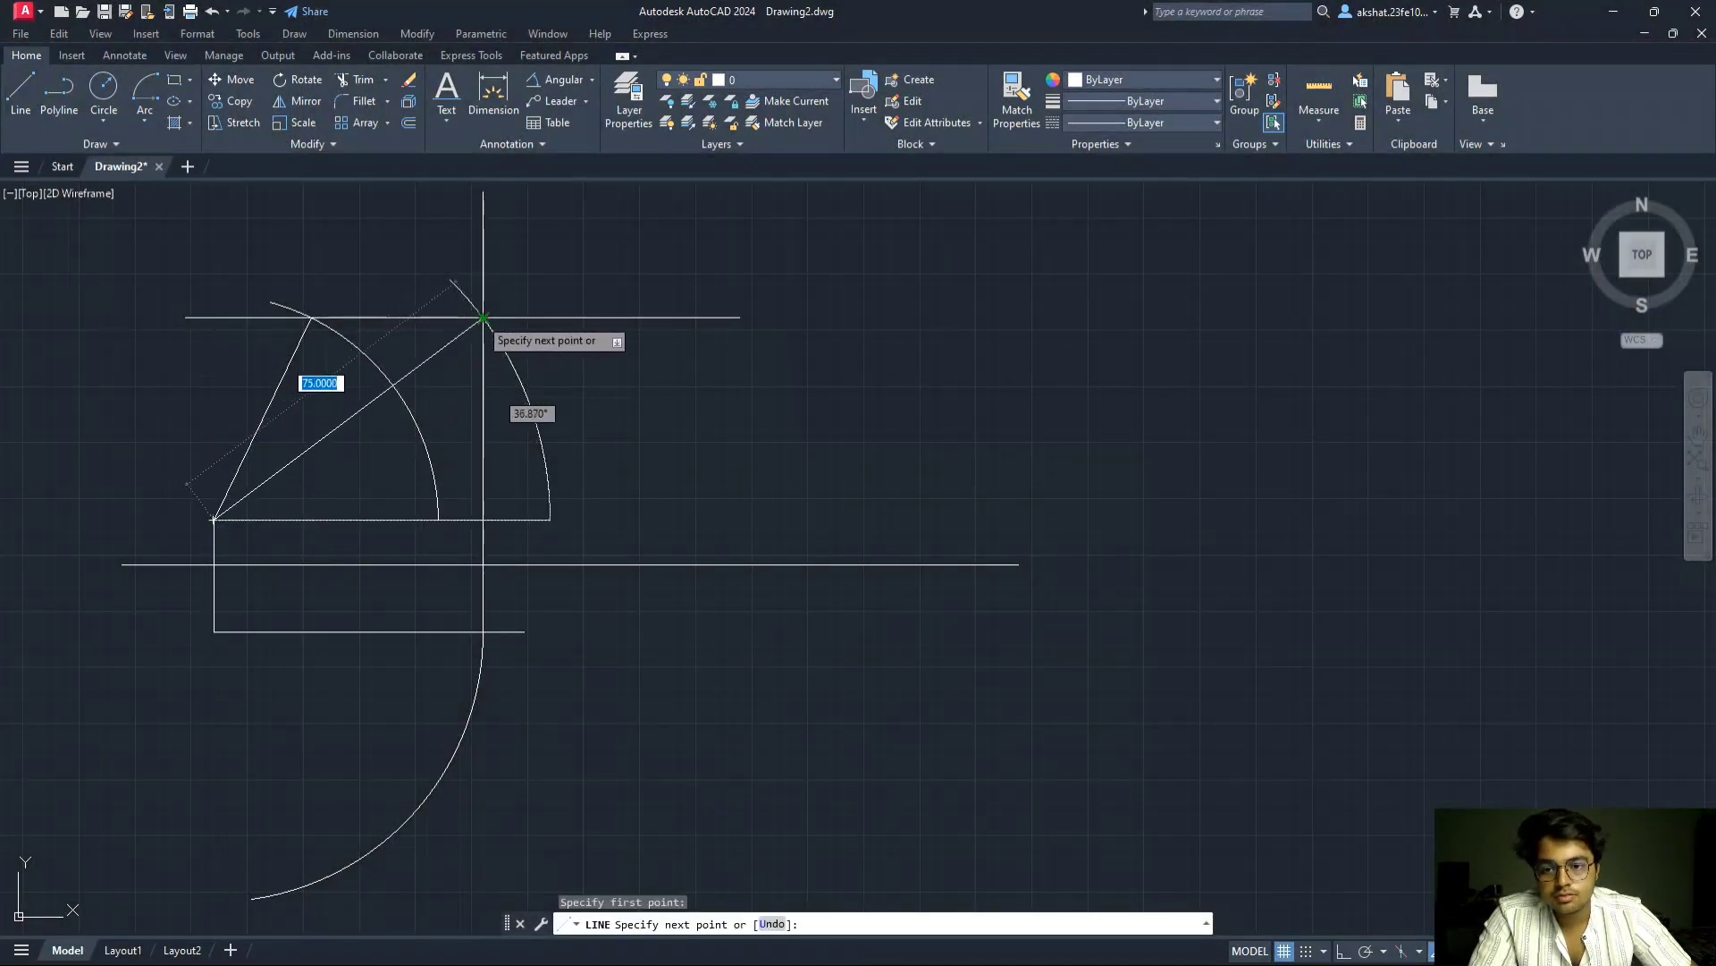
left_click(483, 318)
key("Escape")
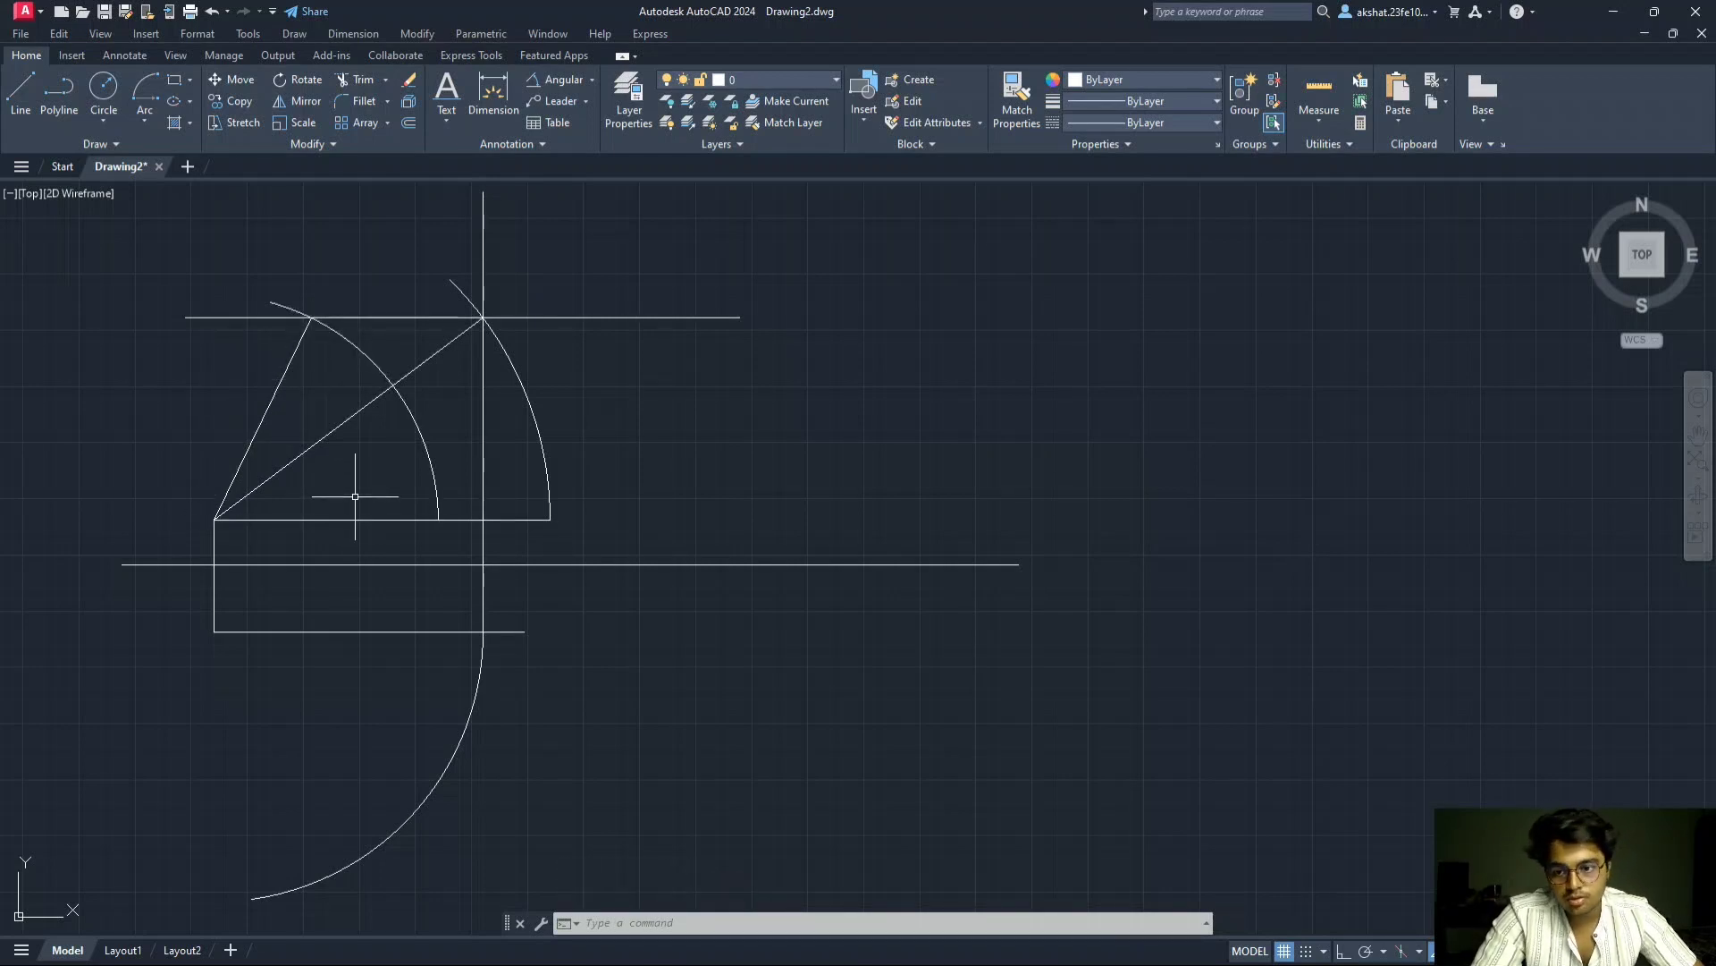
- Draw a vertical projector from the front view's upper end down past the lower arc
middle_click_drag(355, 497, 497, 367)
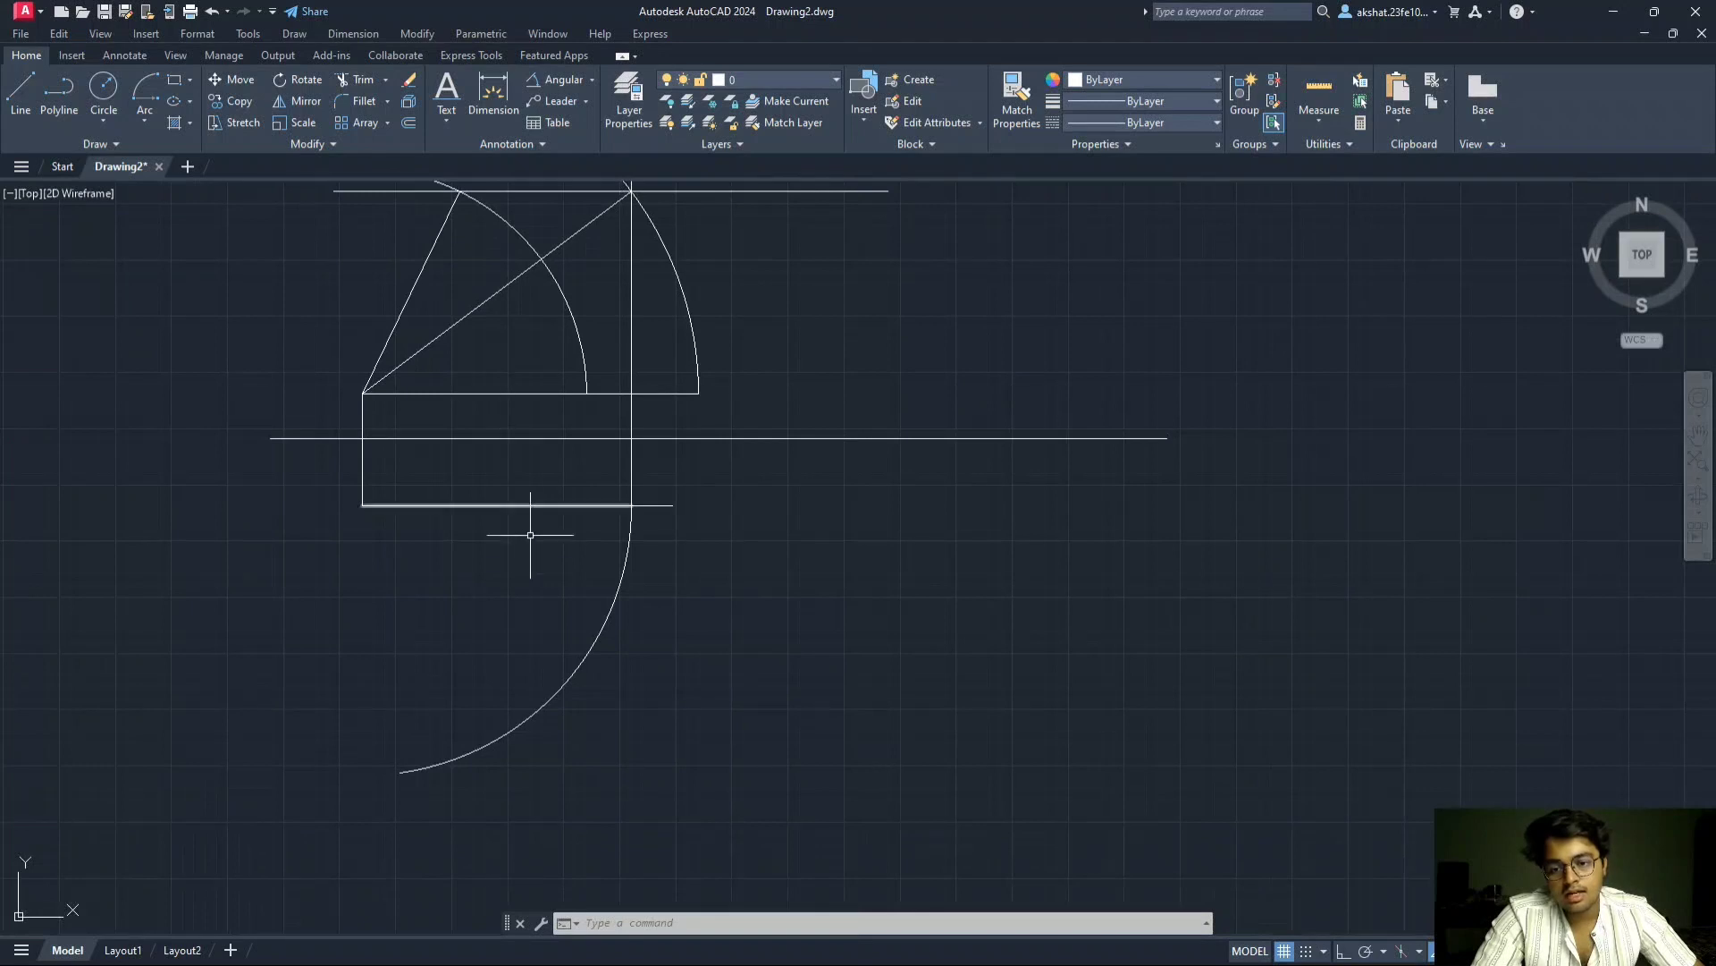
left_click(610, 612)
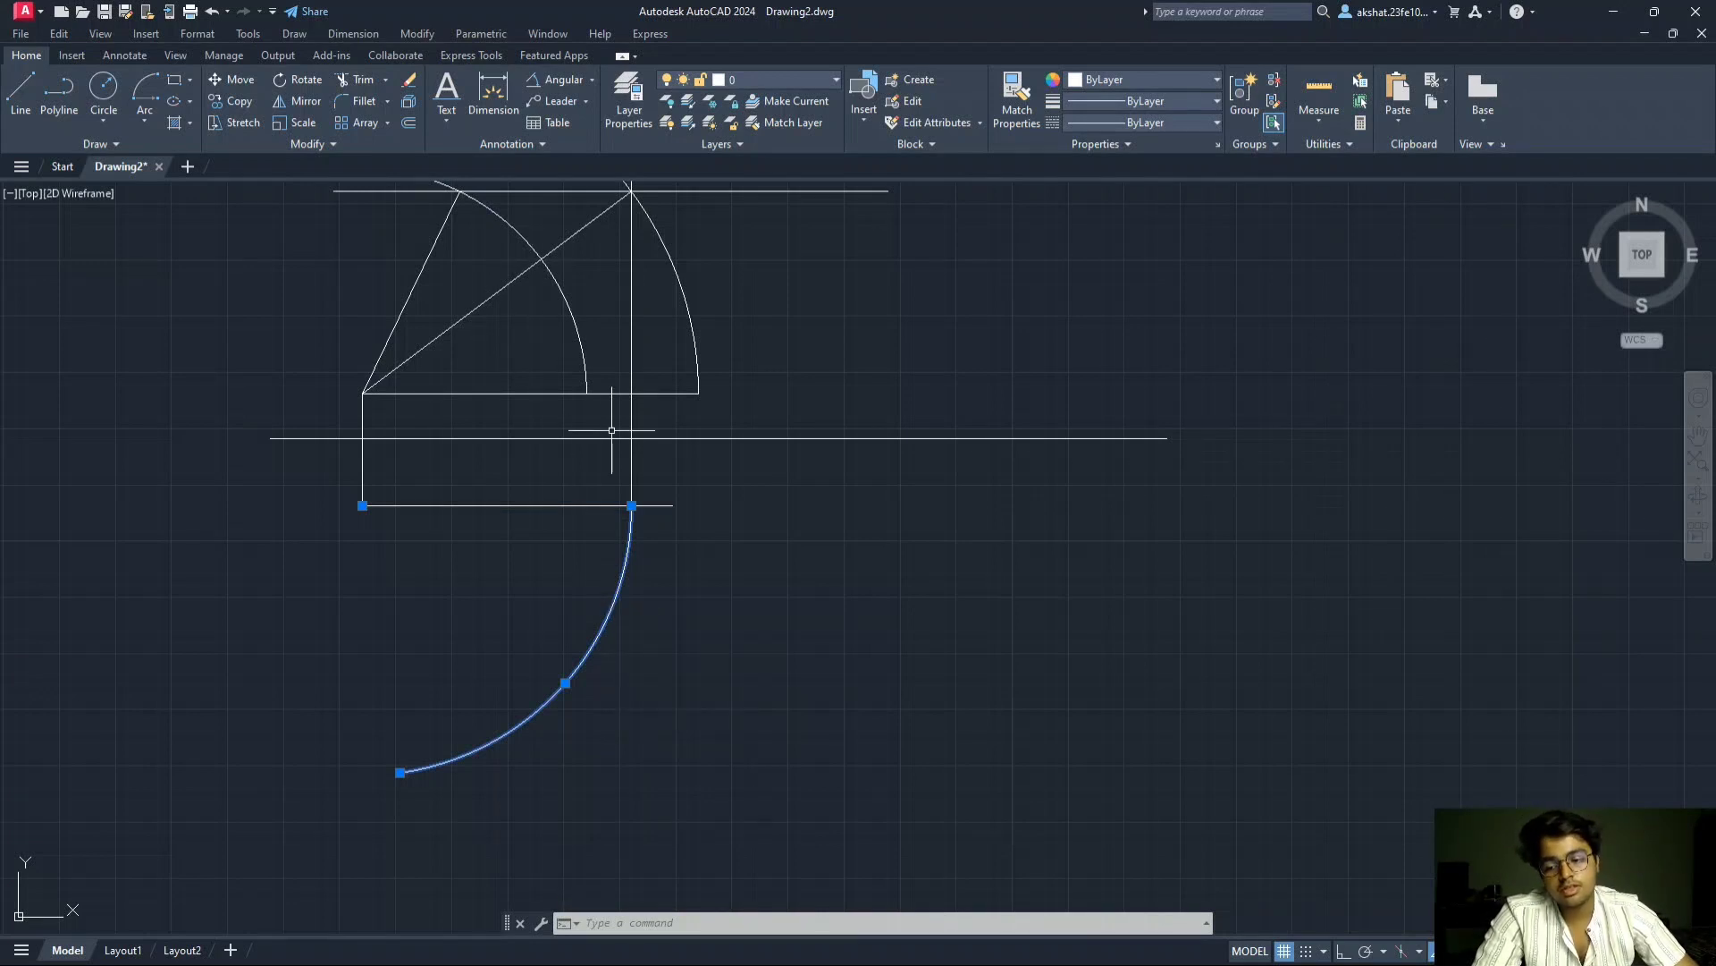
type("l")
key("Return")
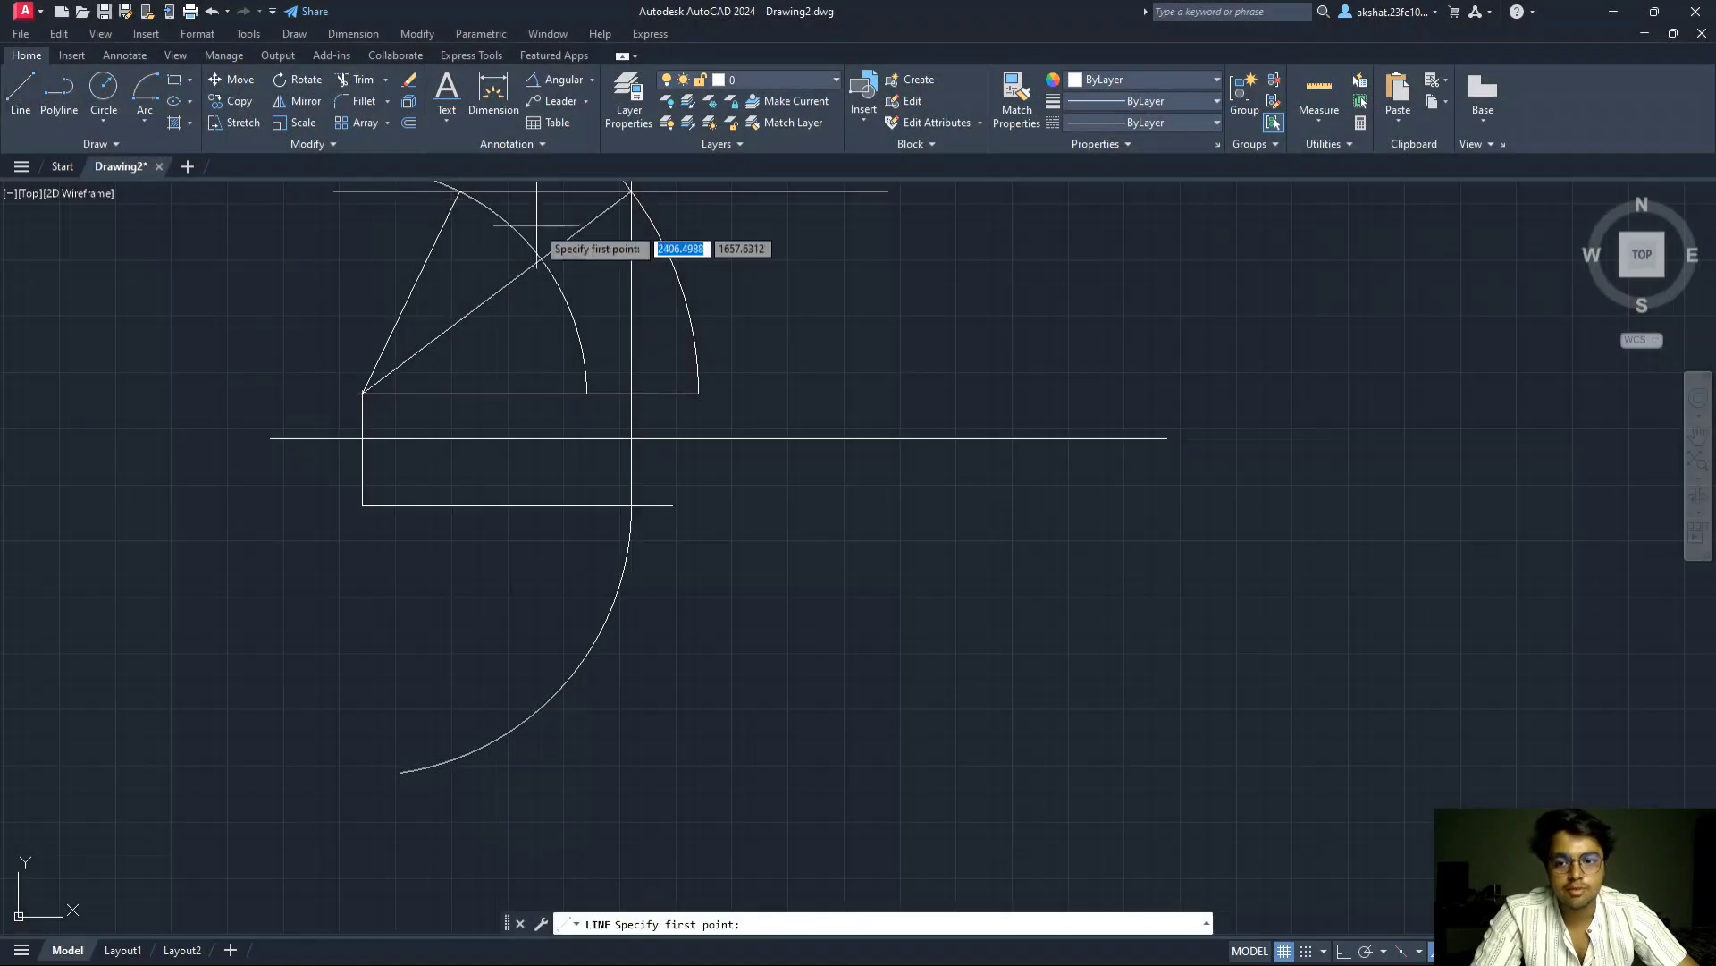
left_click(460, 190)
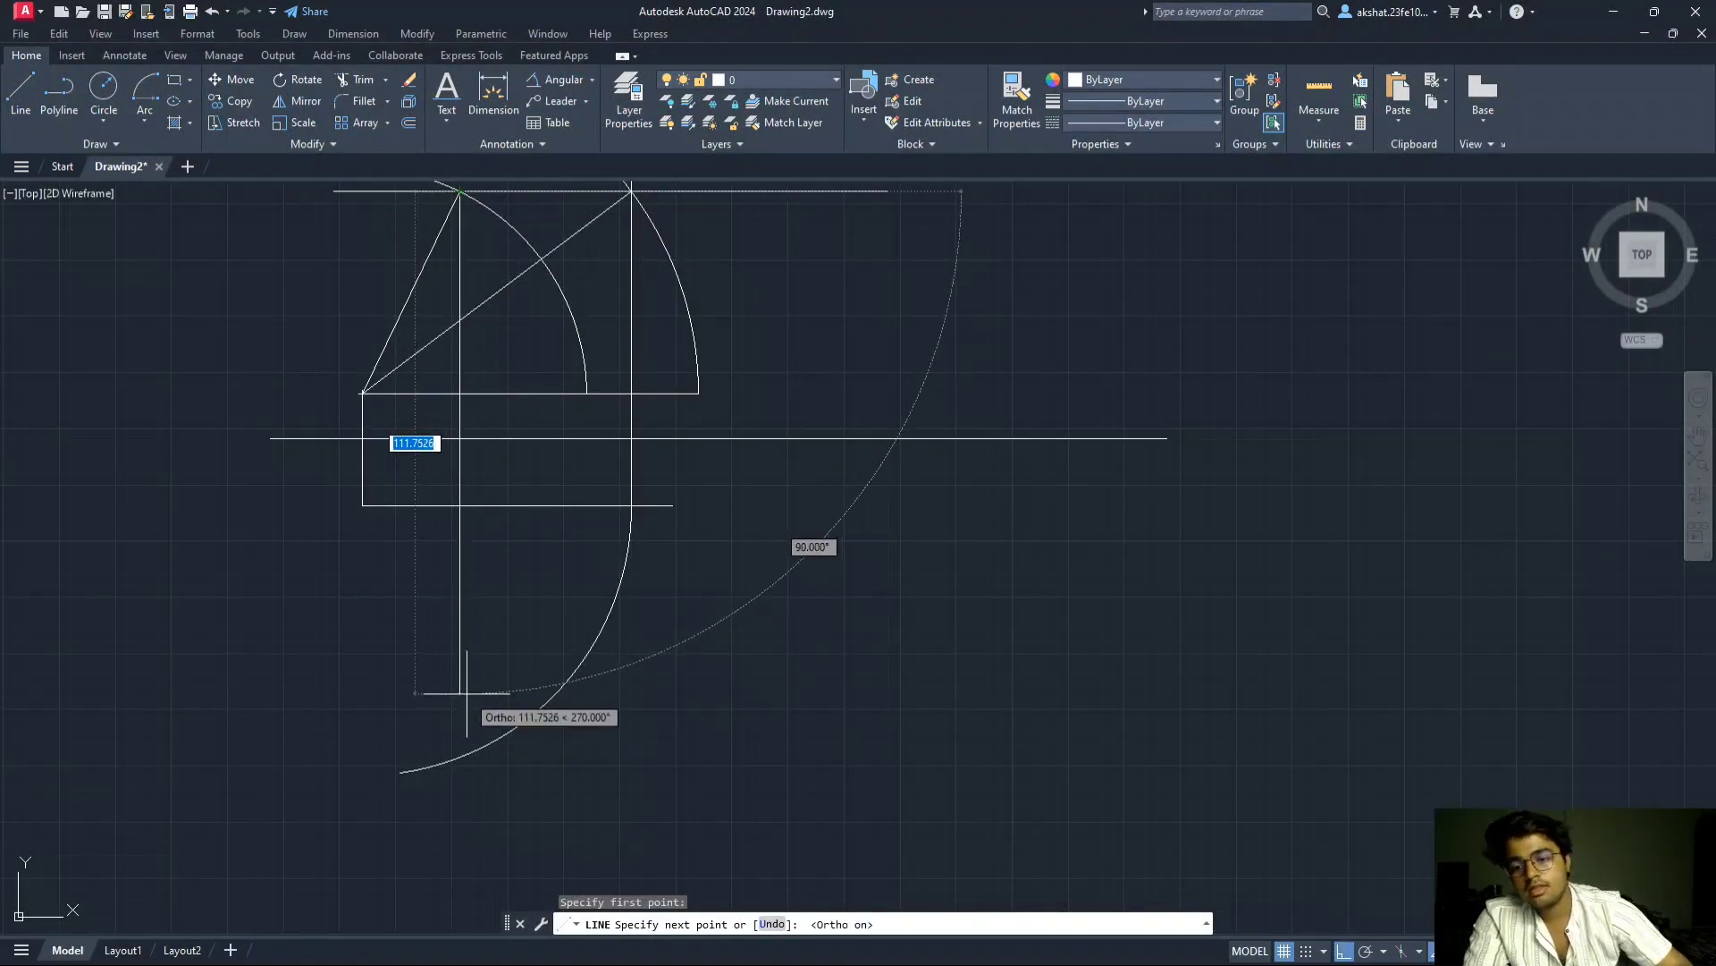
key("F8")
left_click(461, 812)
key("Return")
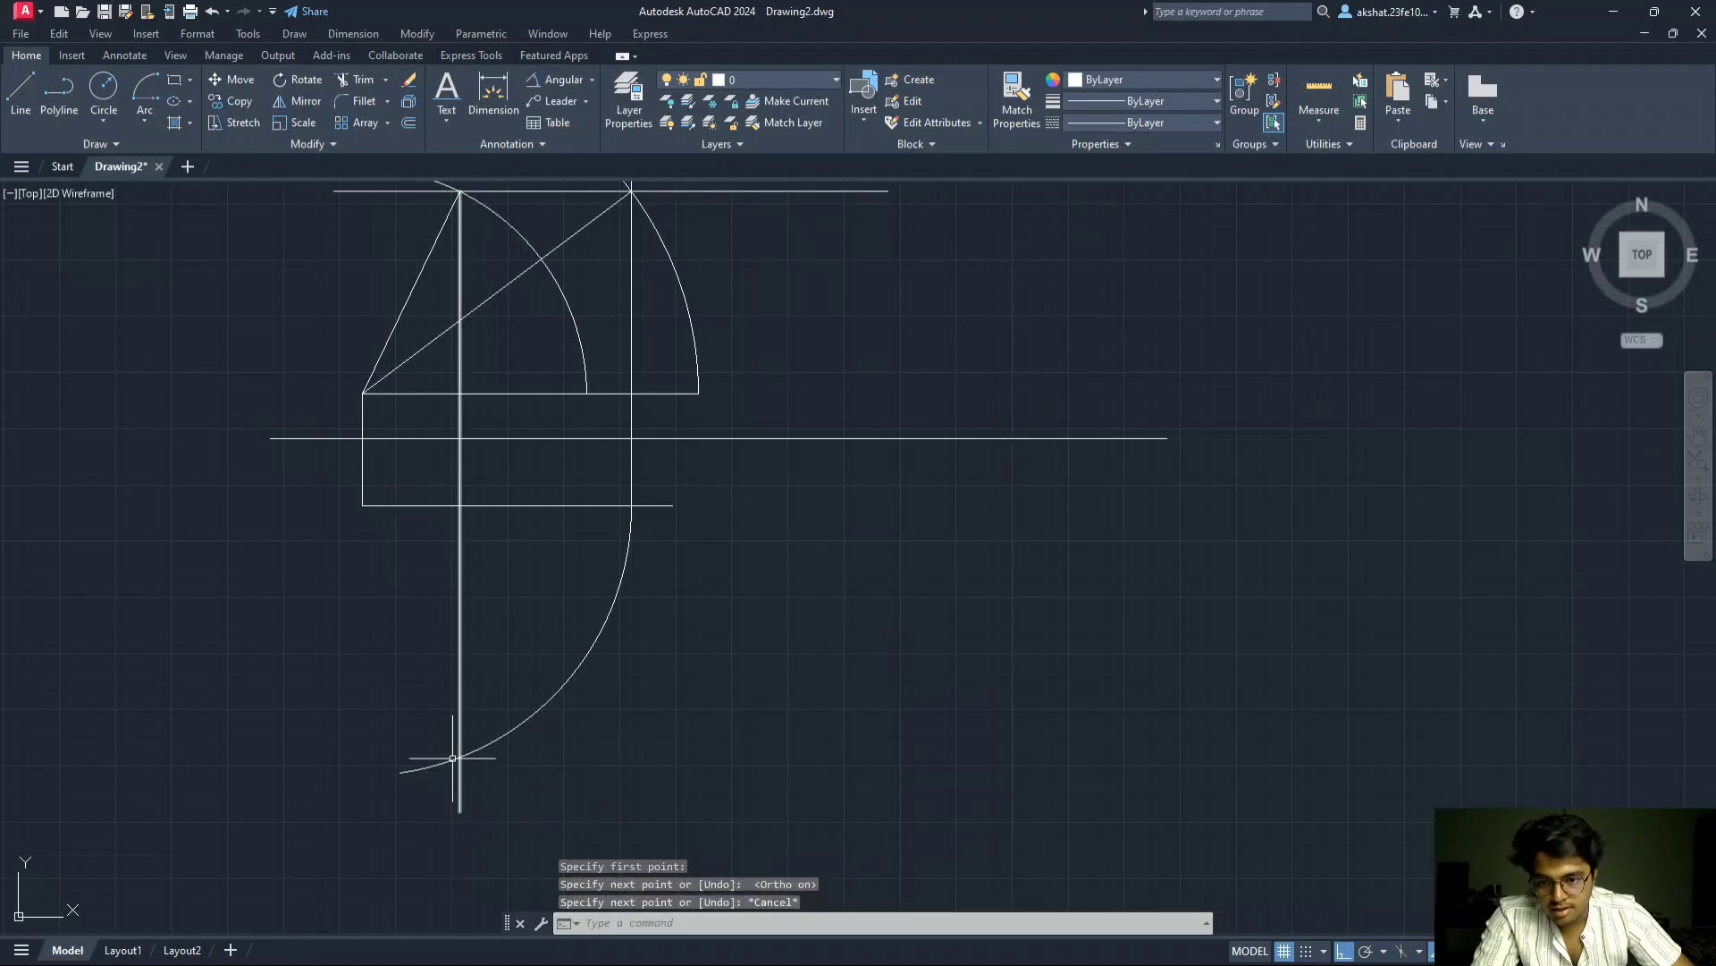
- Draw the 60 mm top view from the lower locus's left end to where the vertical projector crosses the lower arc
key("Return")
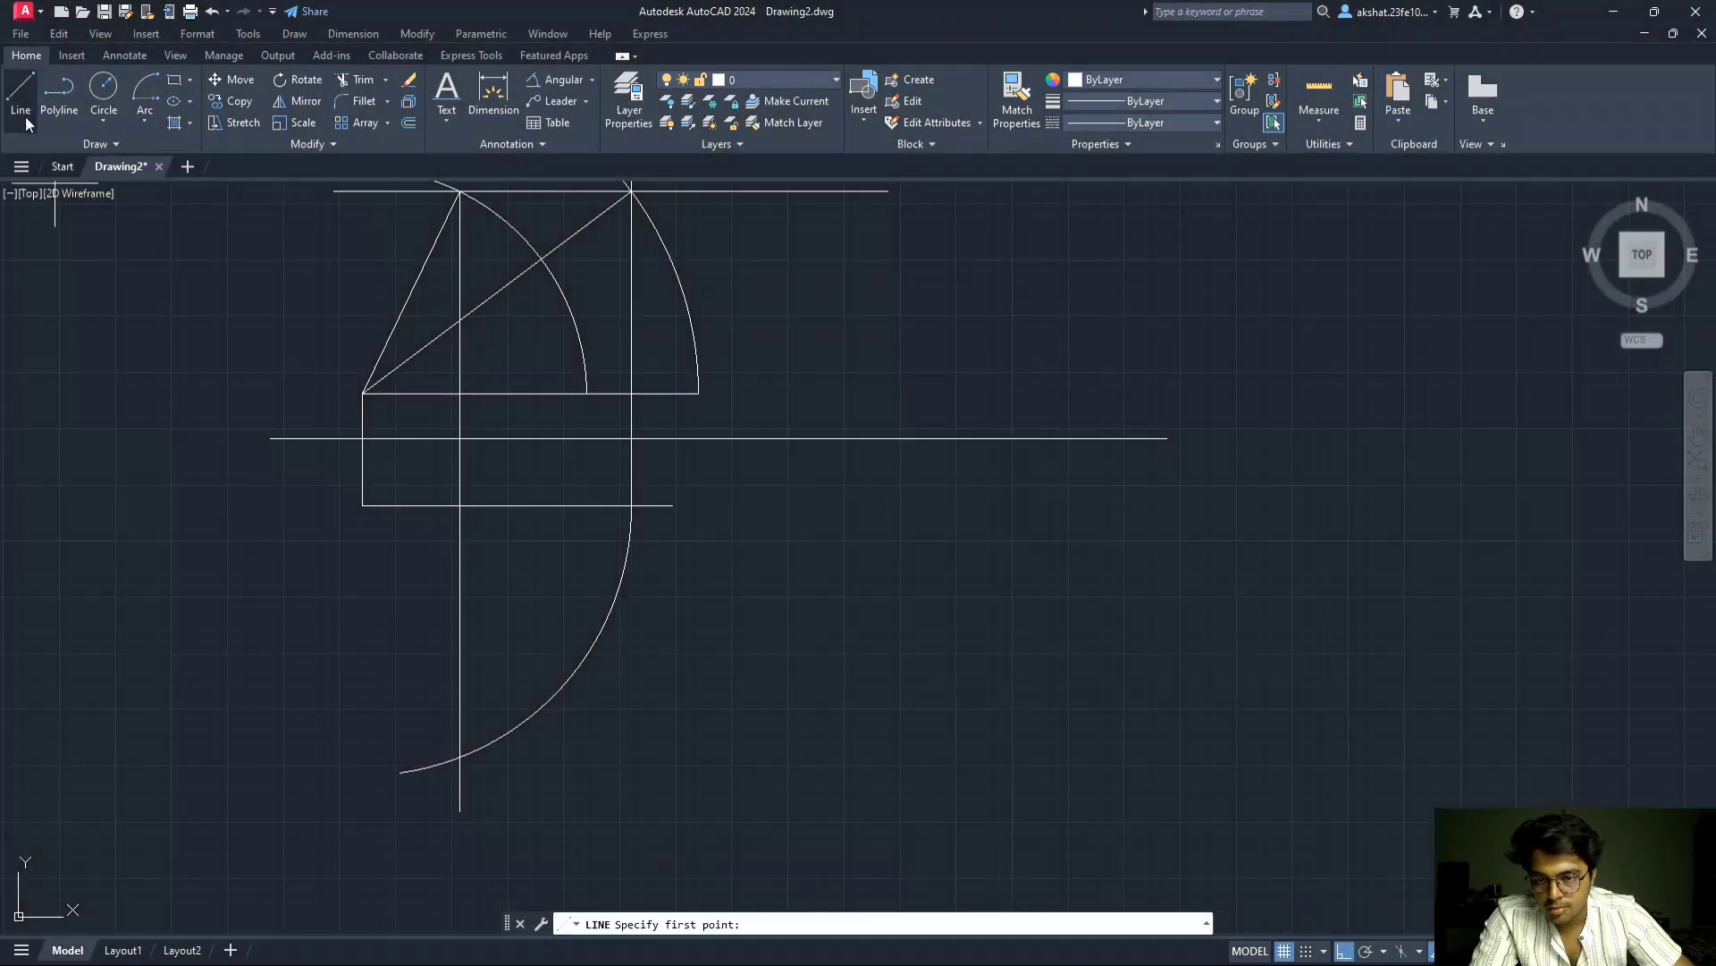
left_click(363, 505)
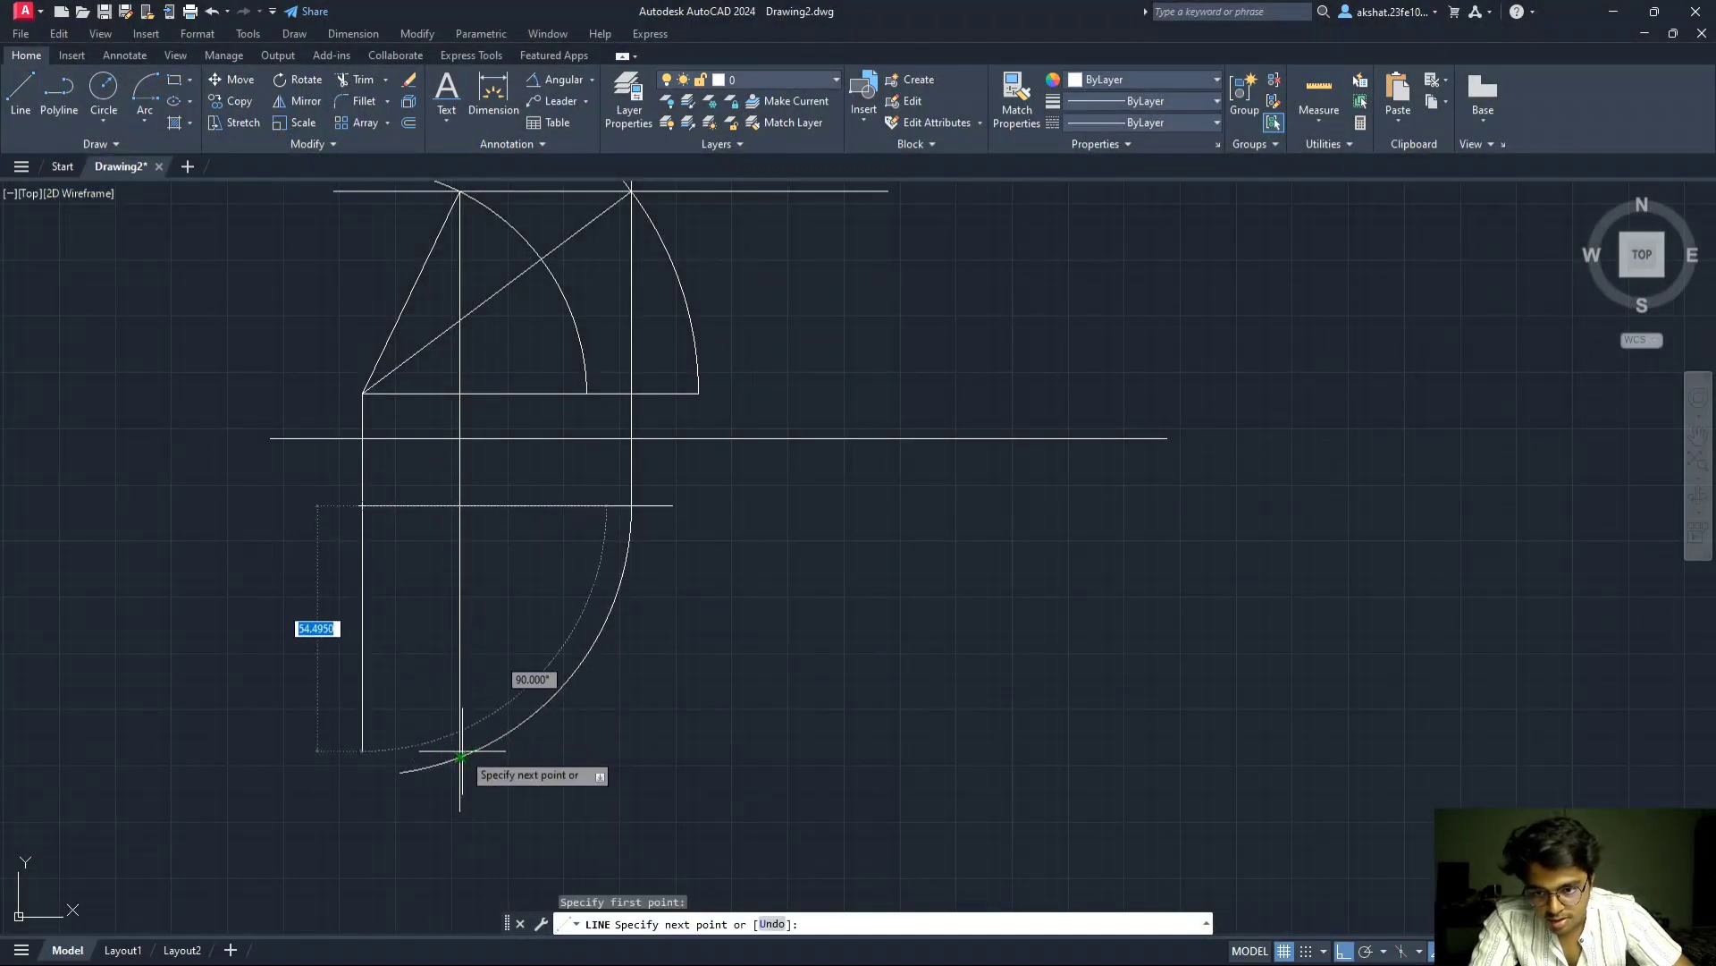
key("F8")
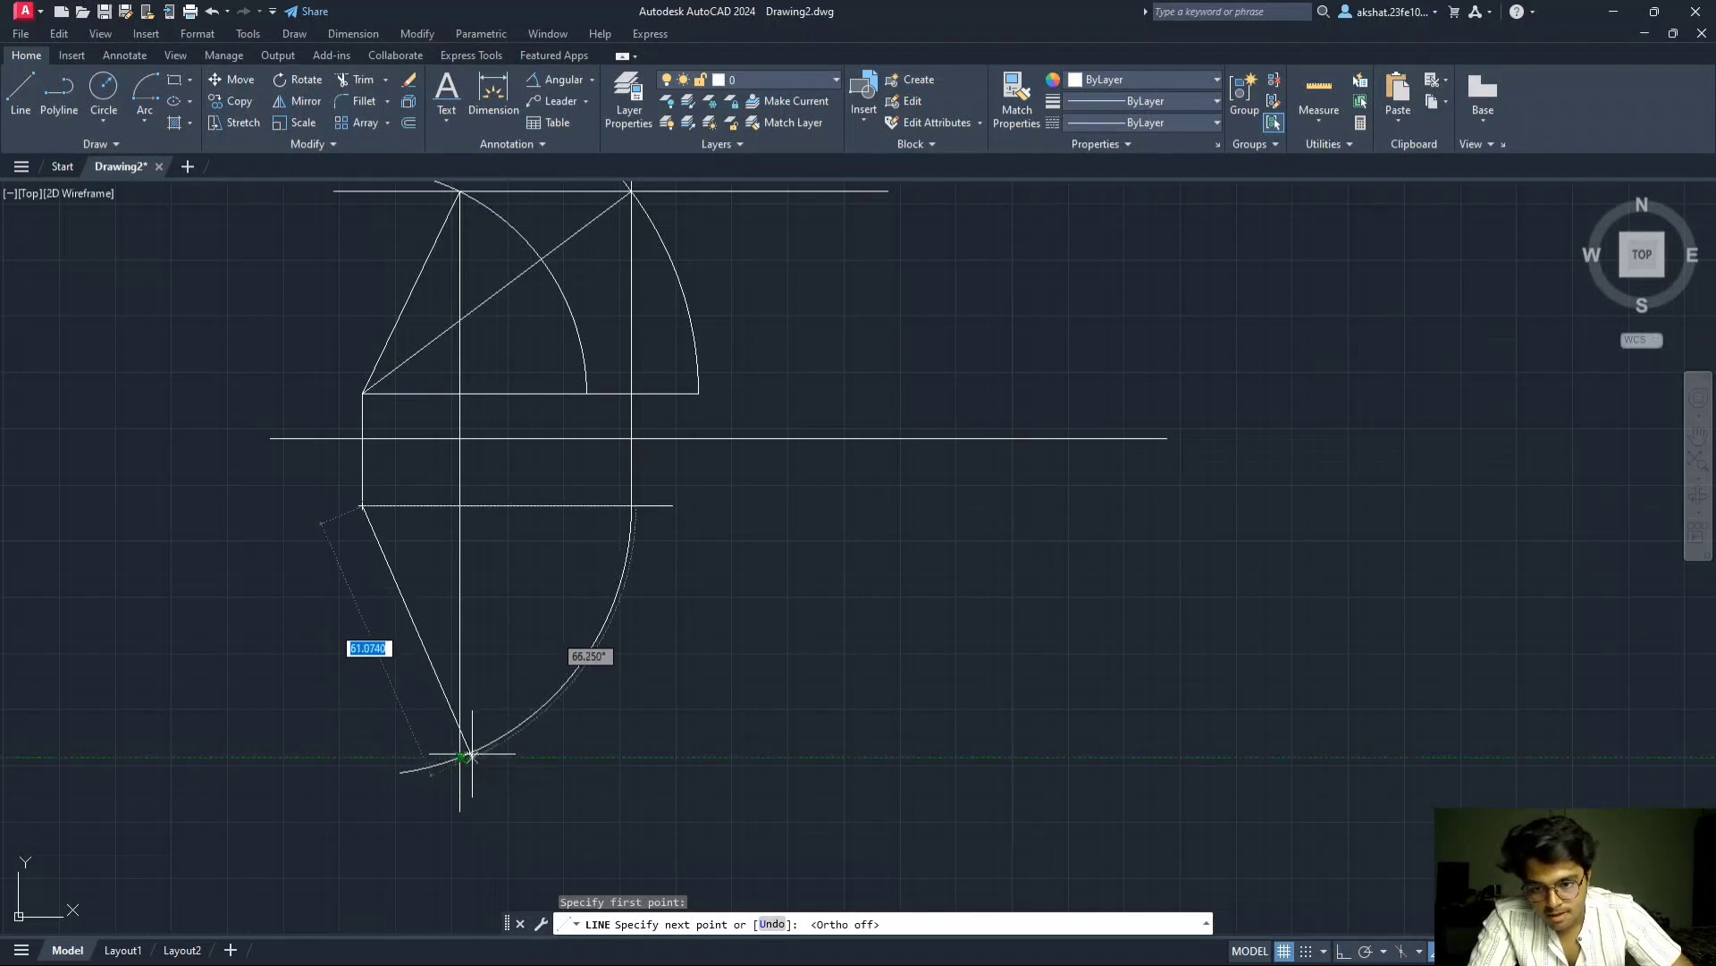
left_click(461, 757)
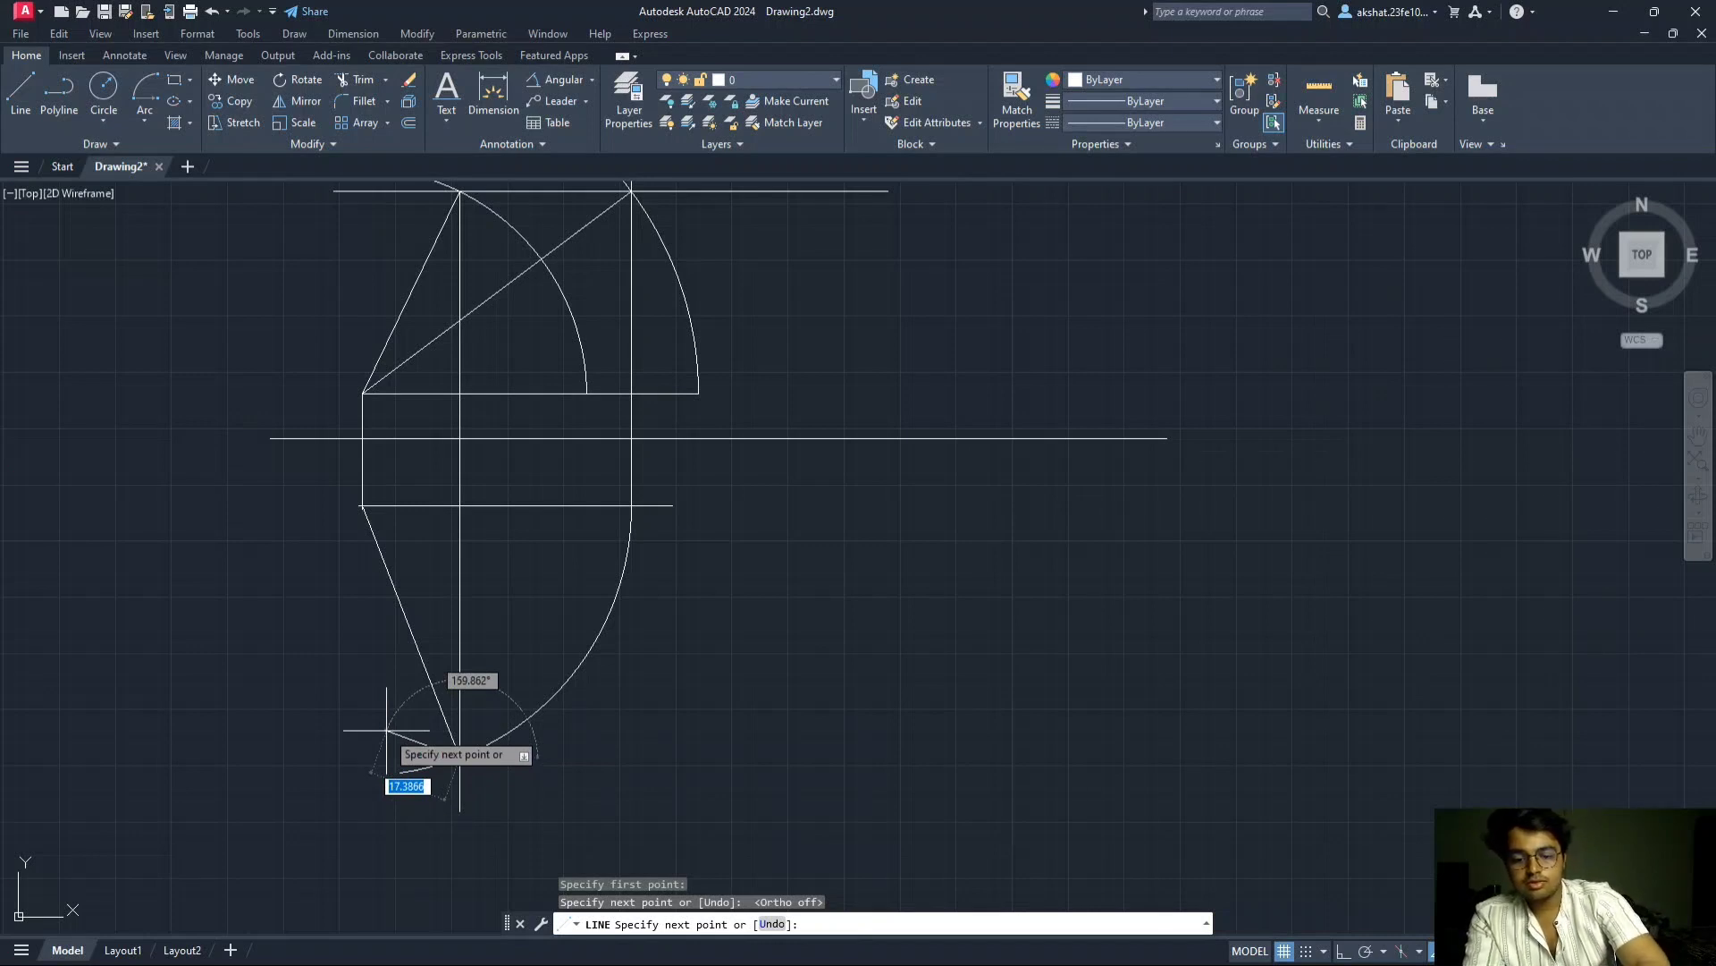
- Draw a horizontal locus line through the top view's lower end, extending to both sides
key("F8")
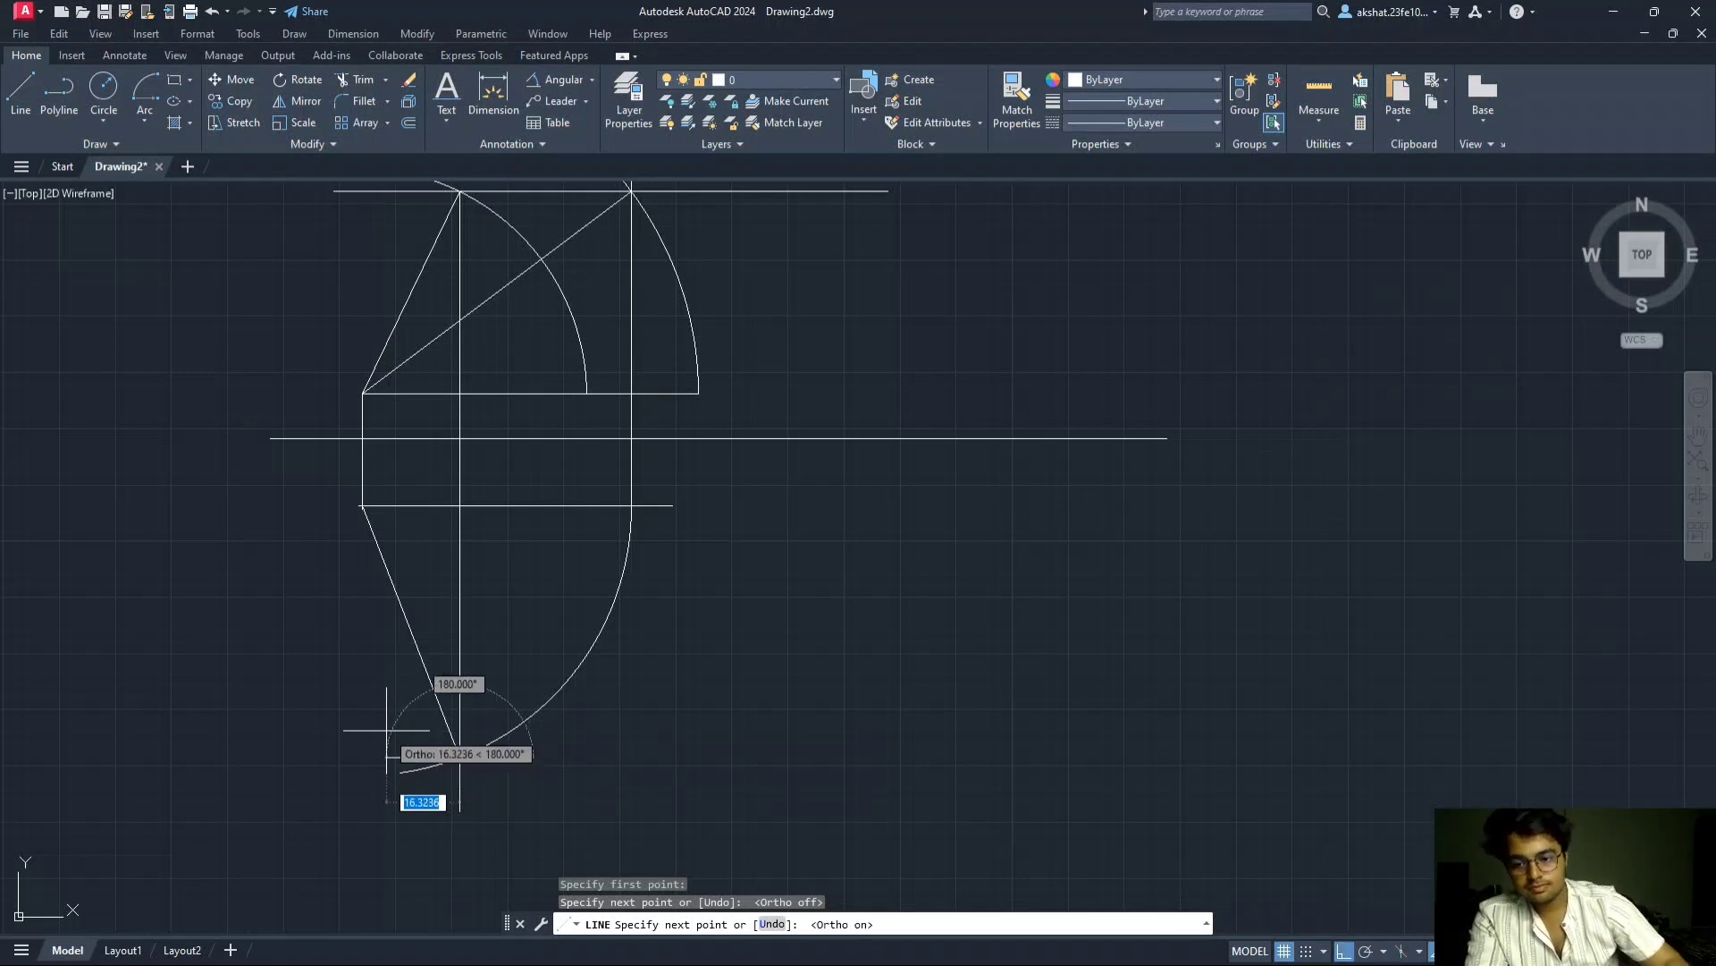
left_click(343, 722)
left_click(840, 758)
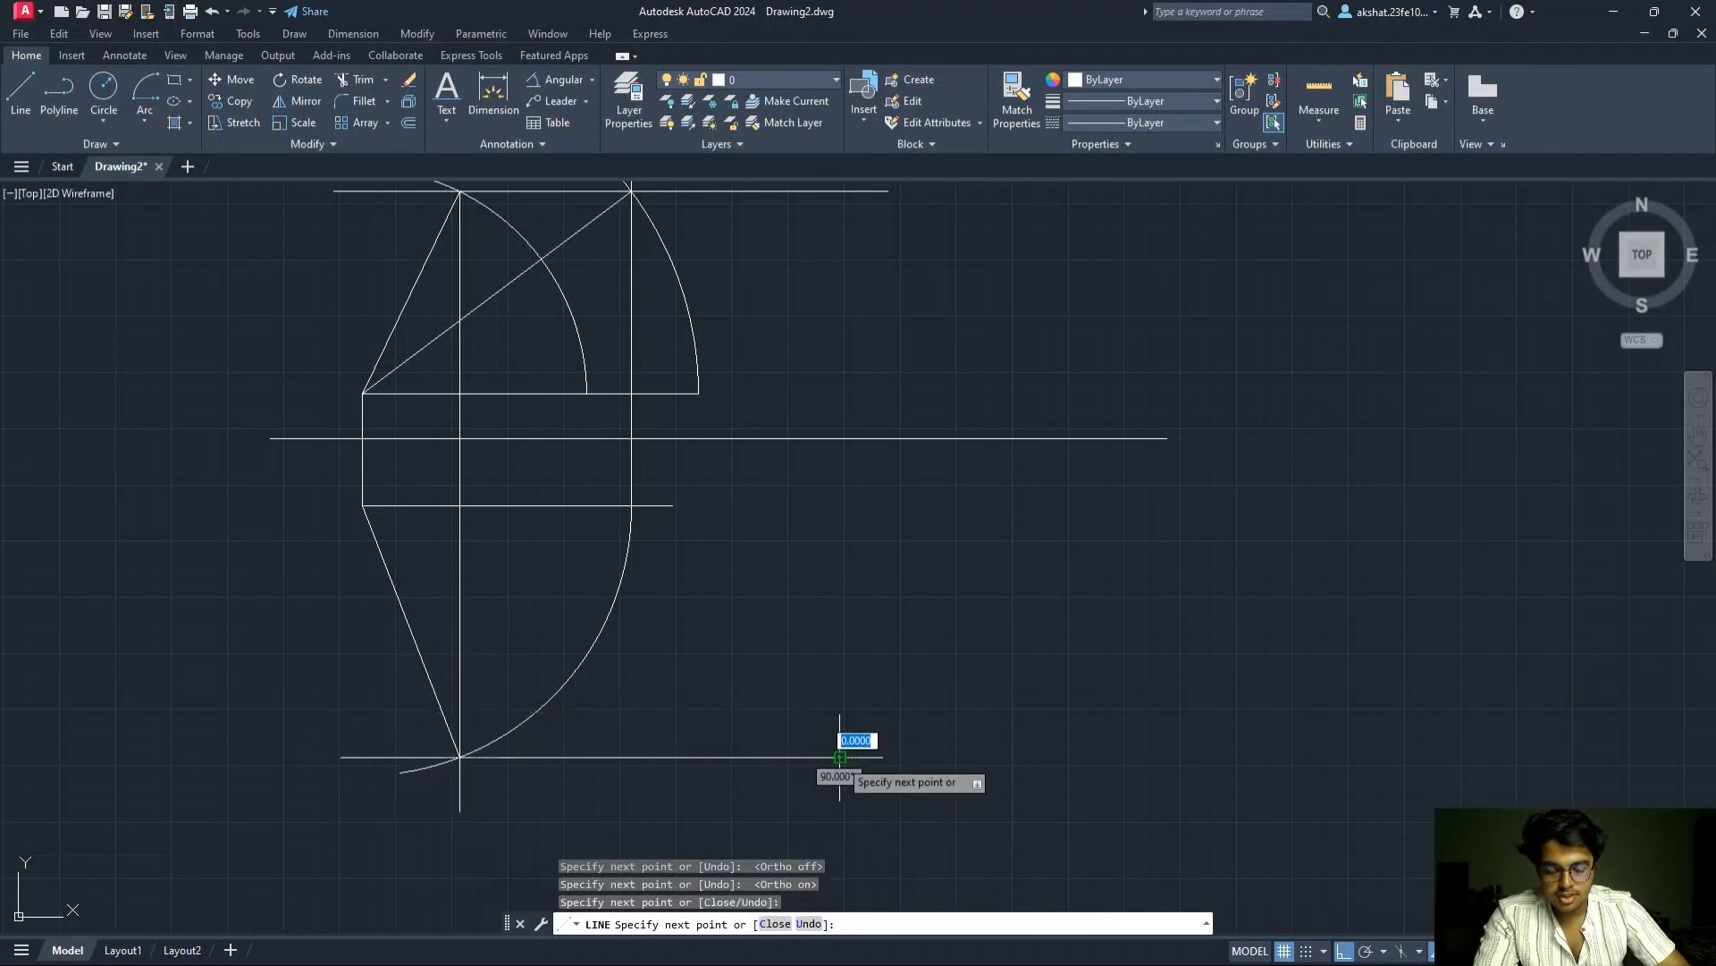
key("Escape")
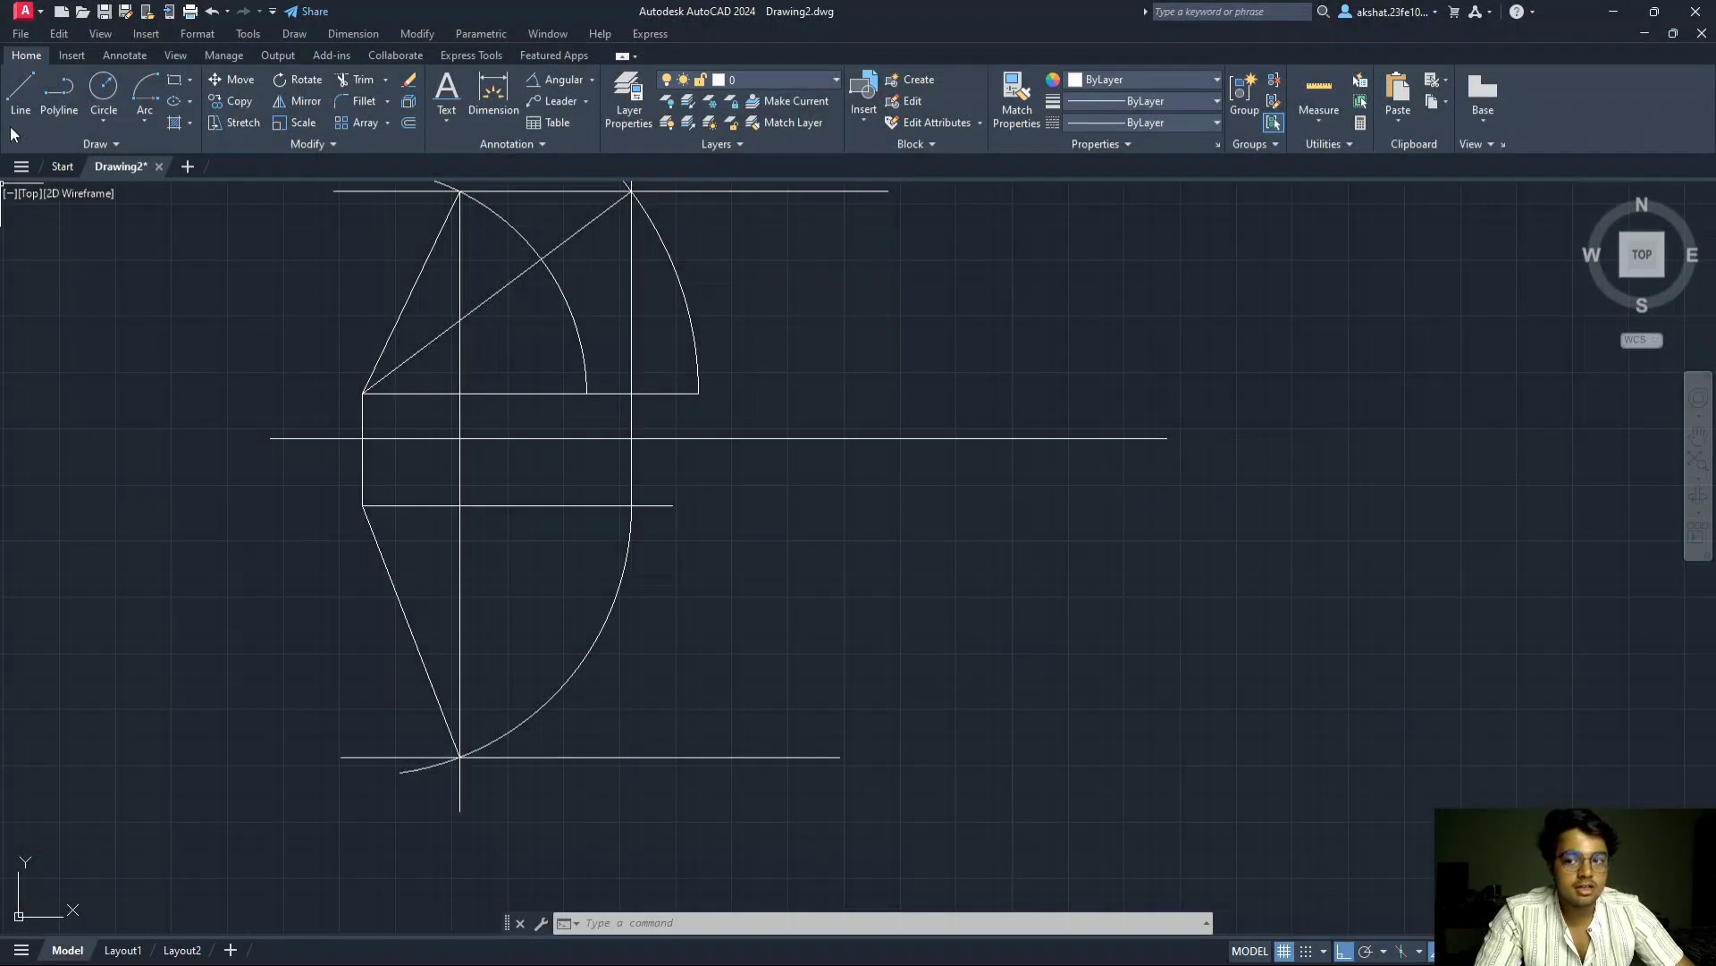
- Draw a vertical projector from the 50 mm arc's end on the upper locus down to the new lowest locus line
left_click(19, 93)
left_click(587, 393)
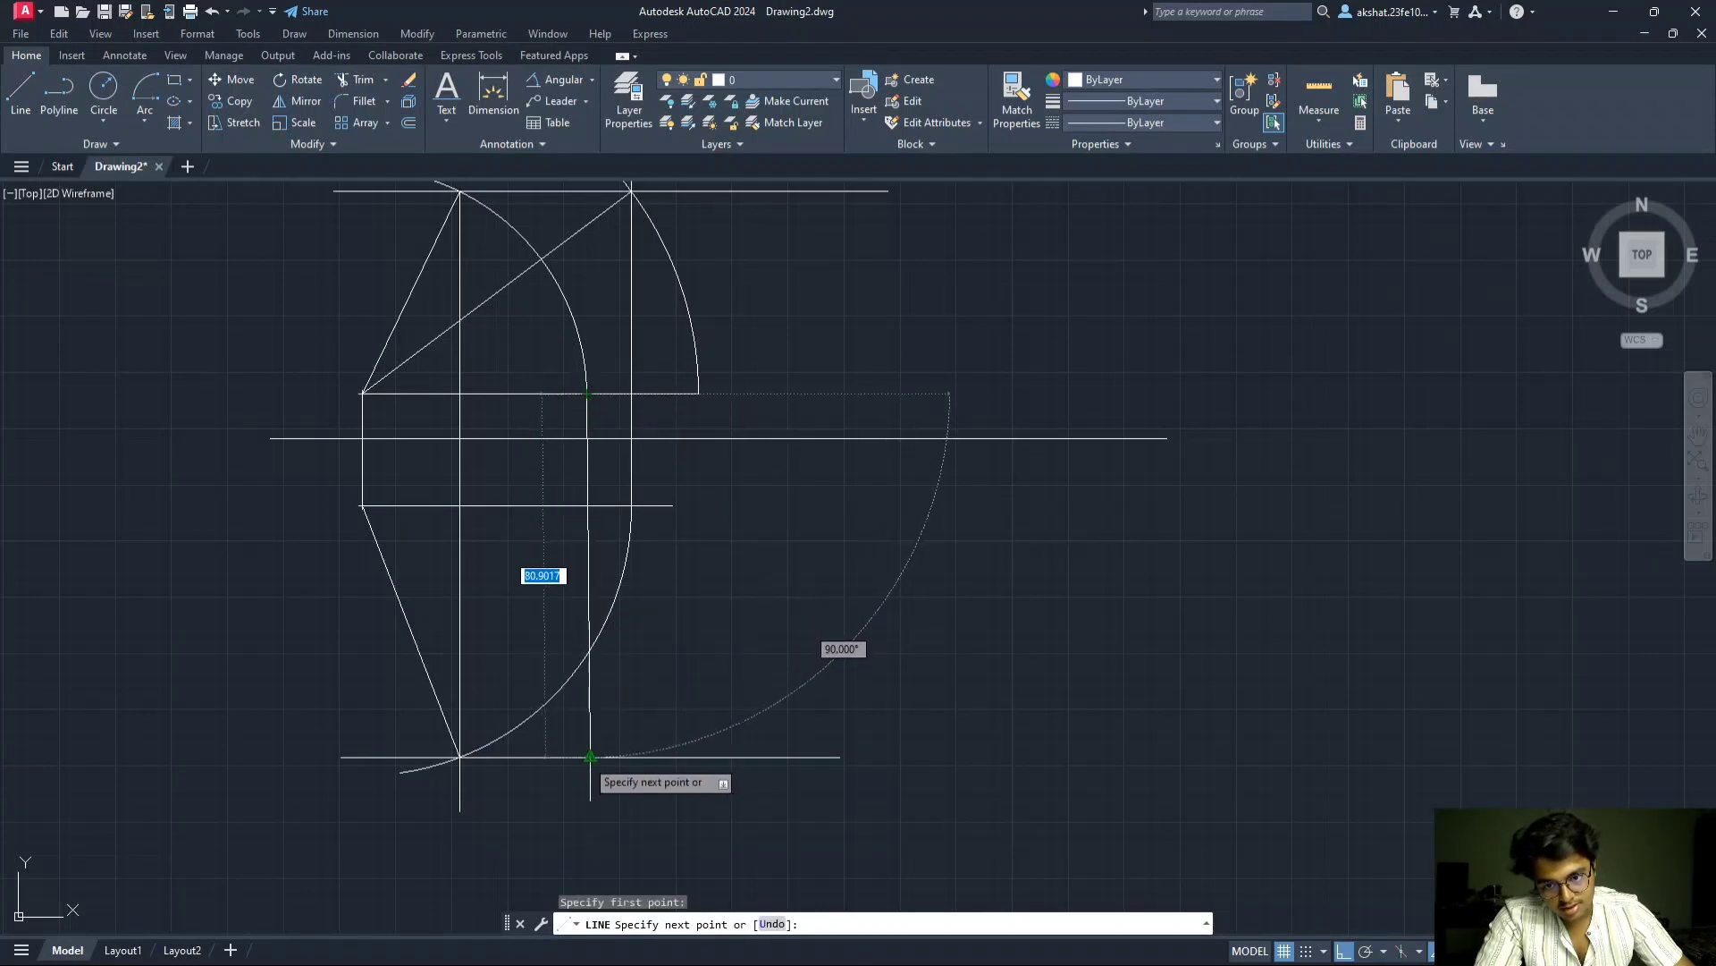
key("F8")
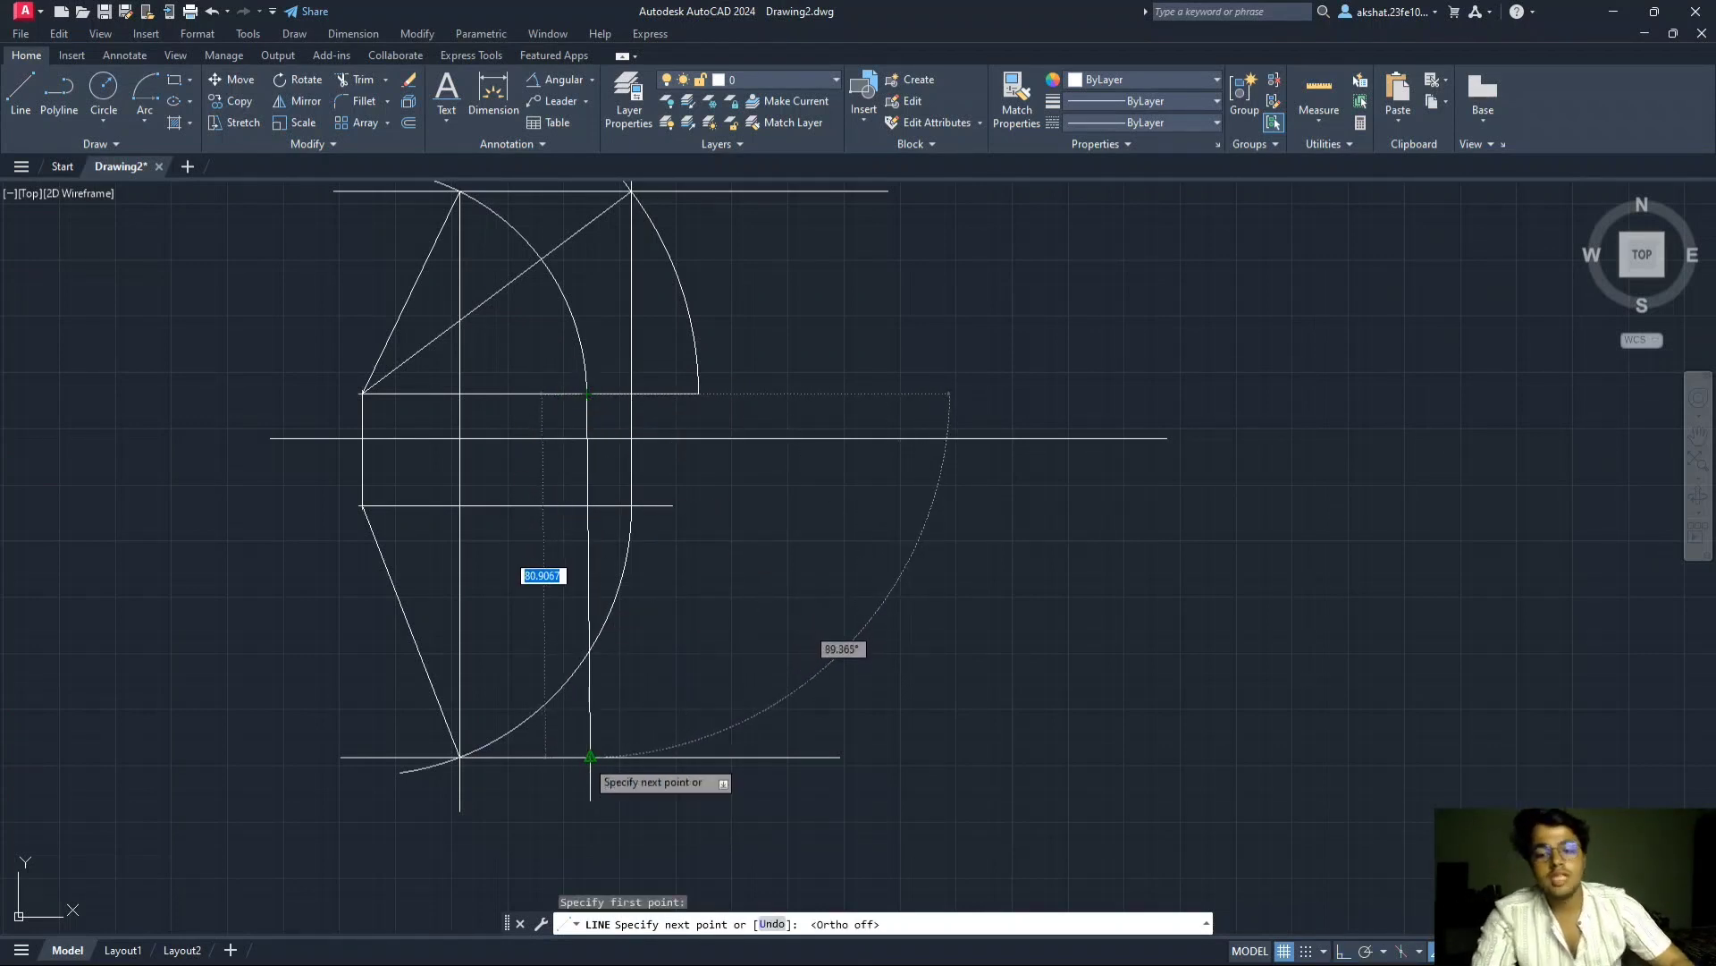
key("F8")
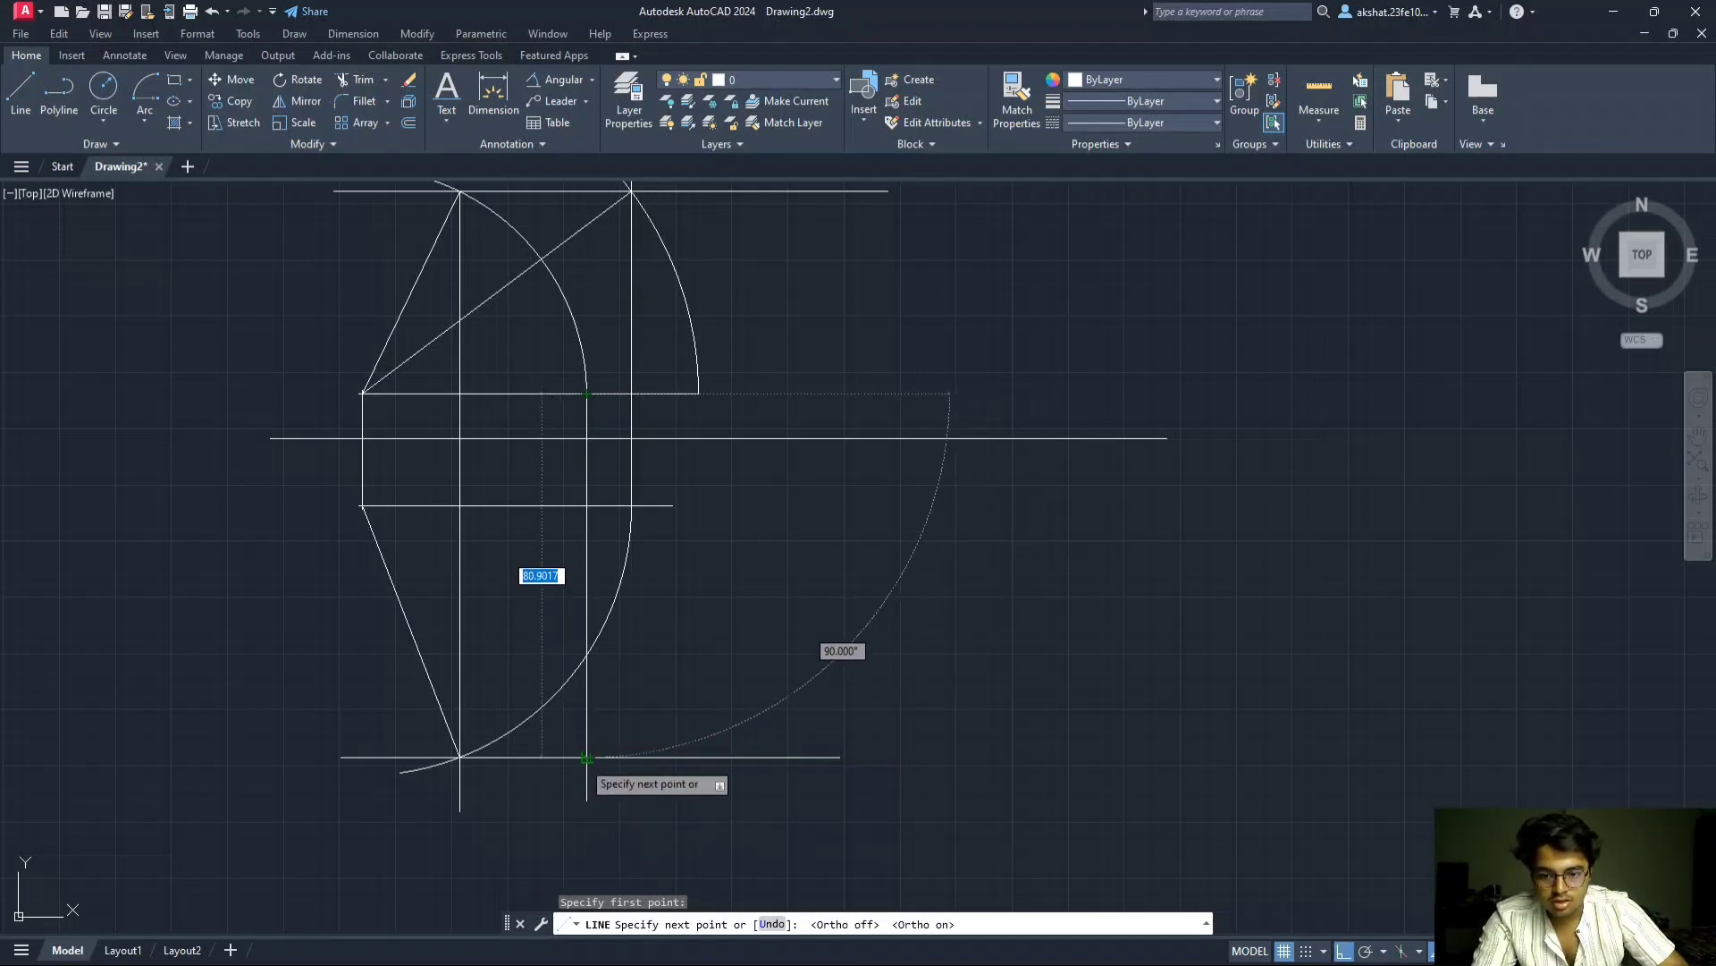
key("Escape")
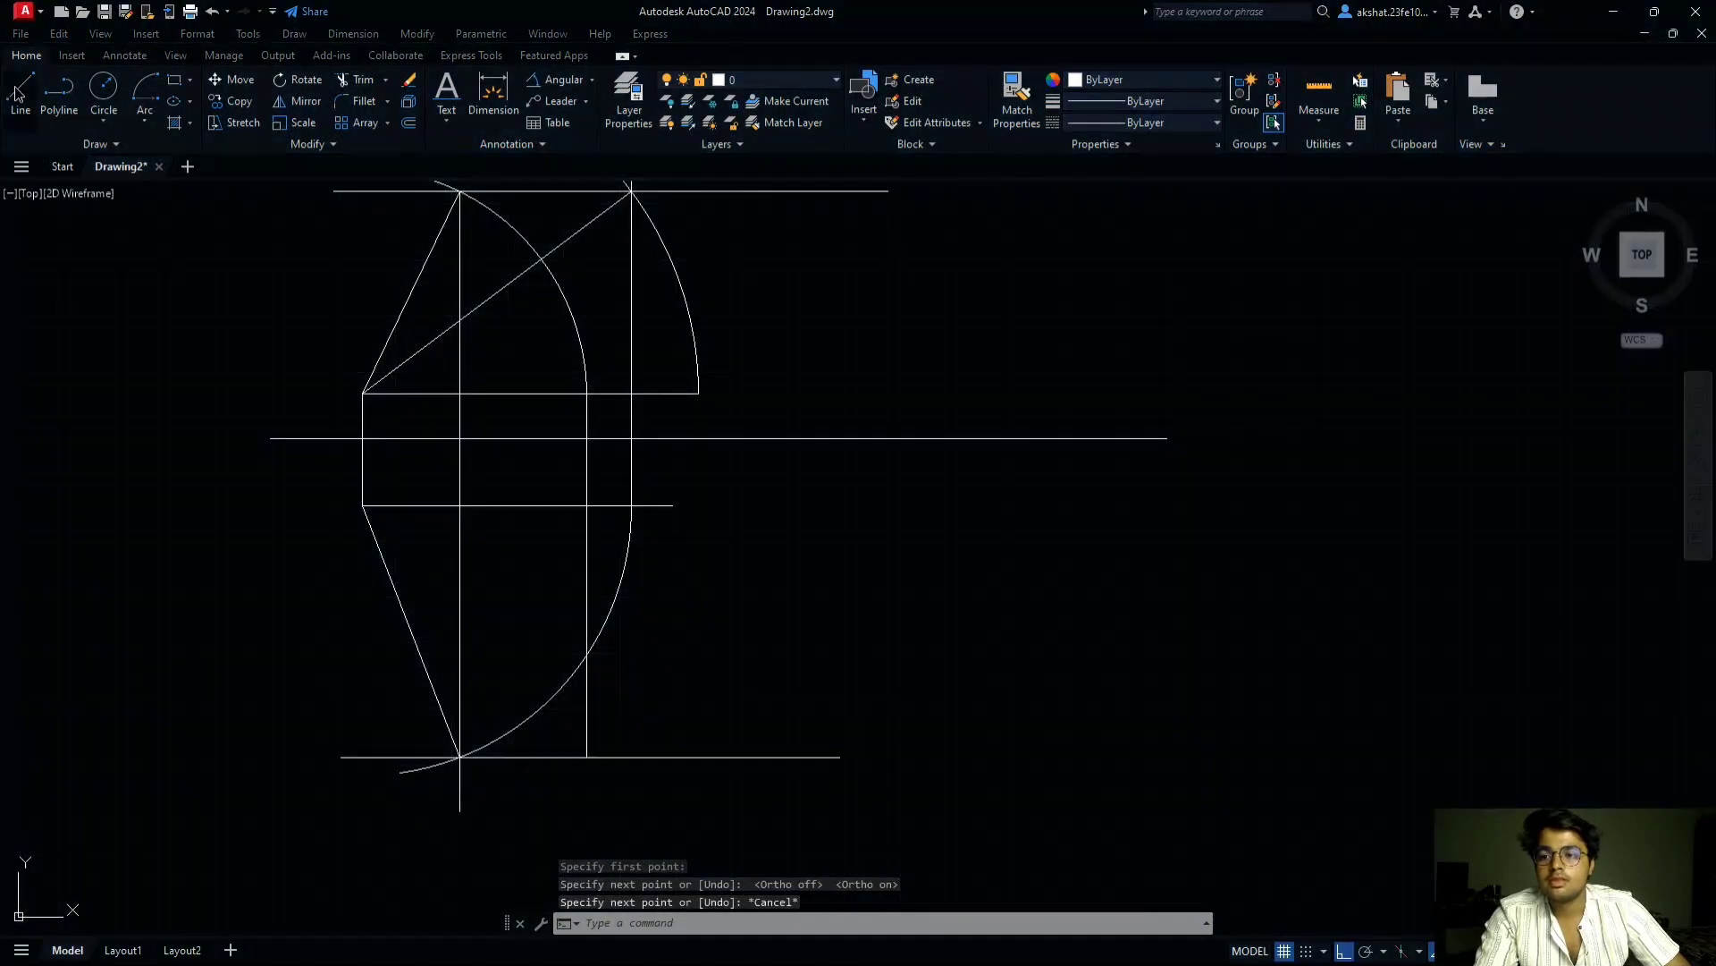
- Draw the 75 mm true-length line from the lower locus's left end to the foot of the new projector
left_click(18, 92)
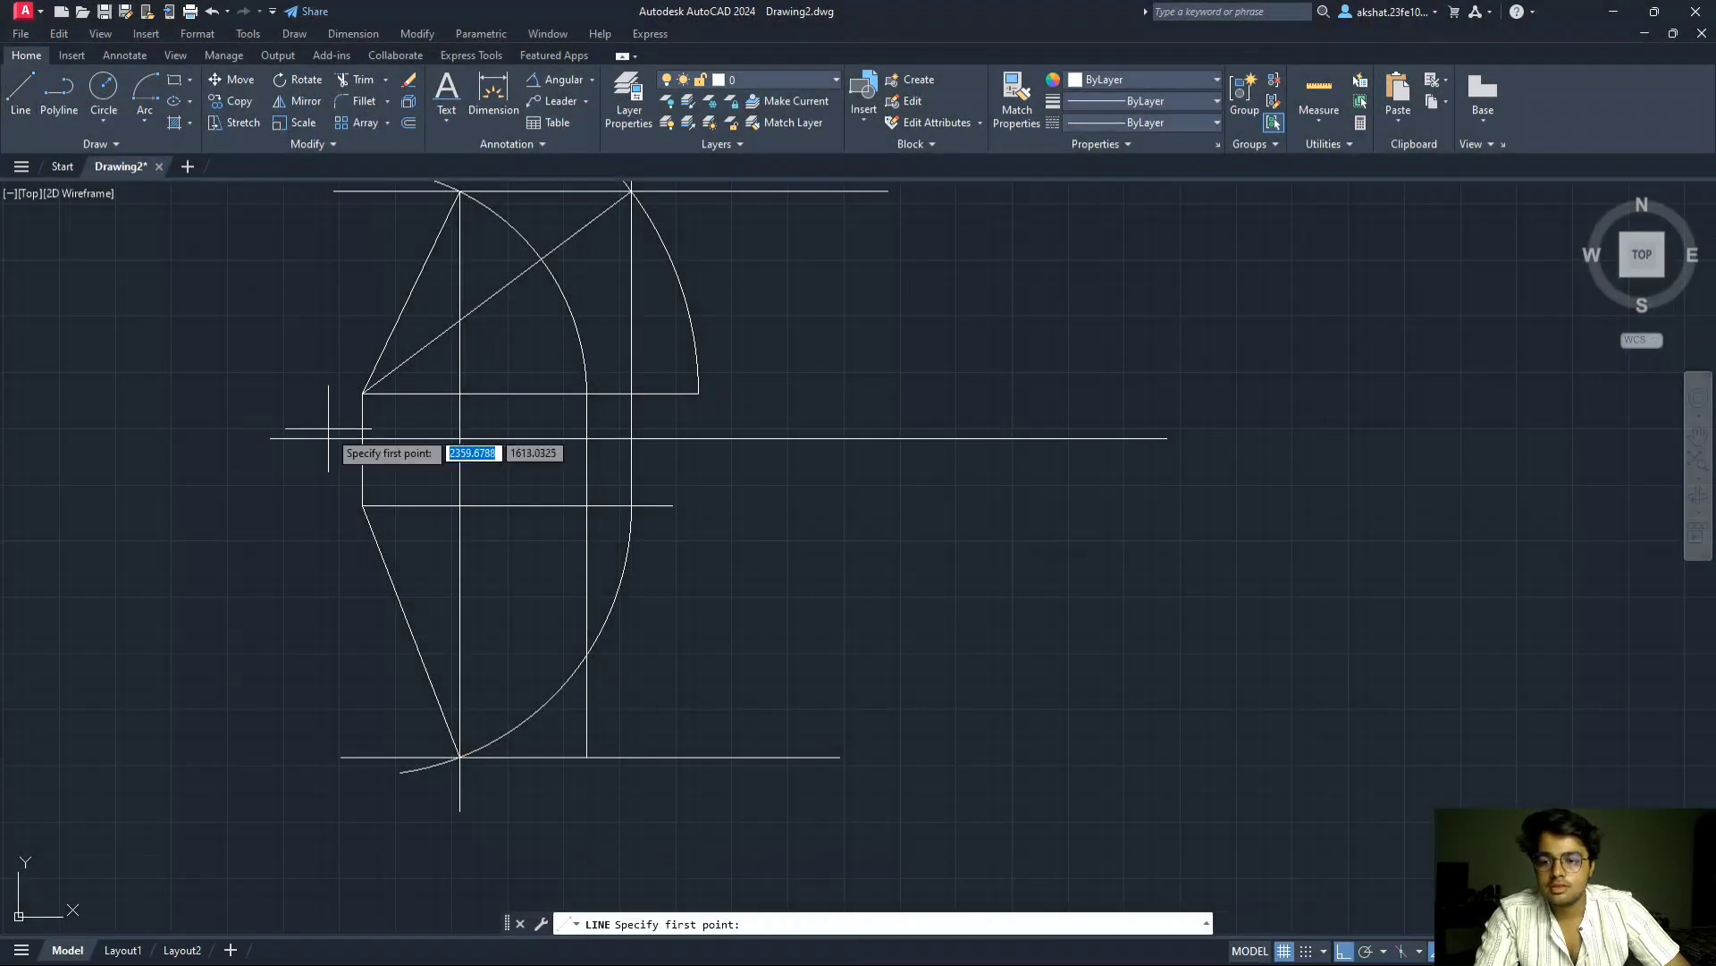
left_click(363, 505)
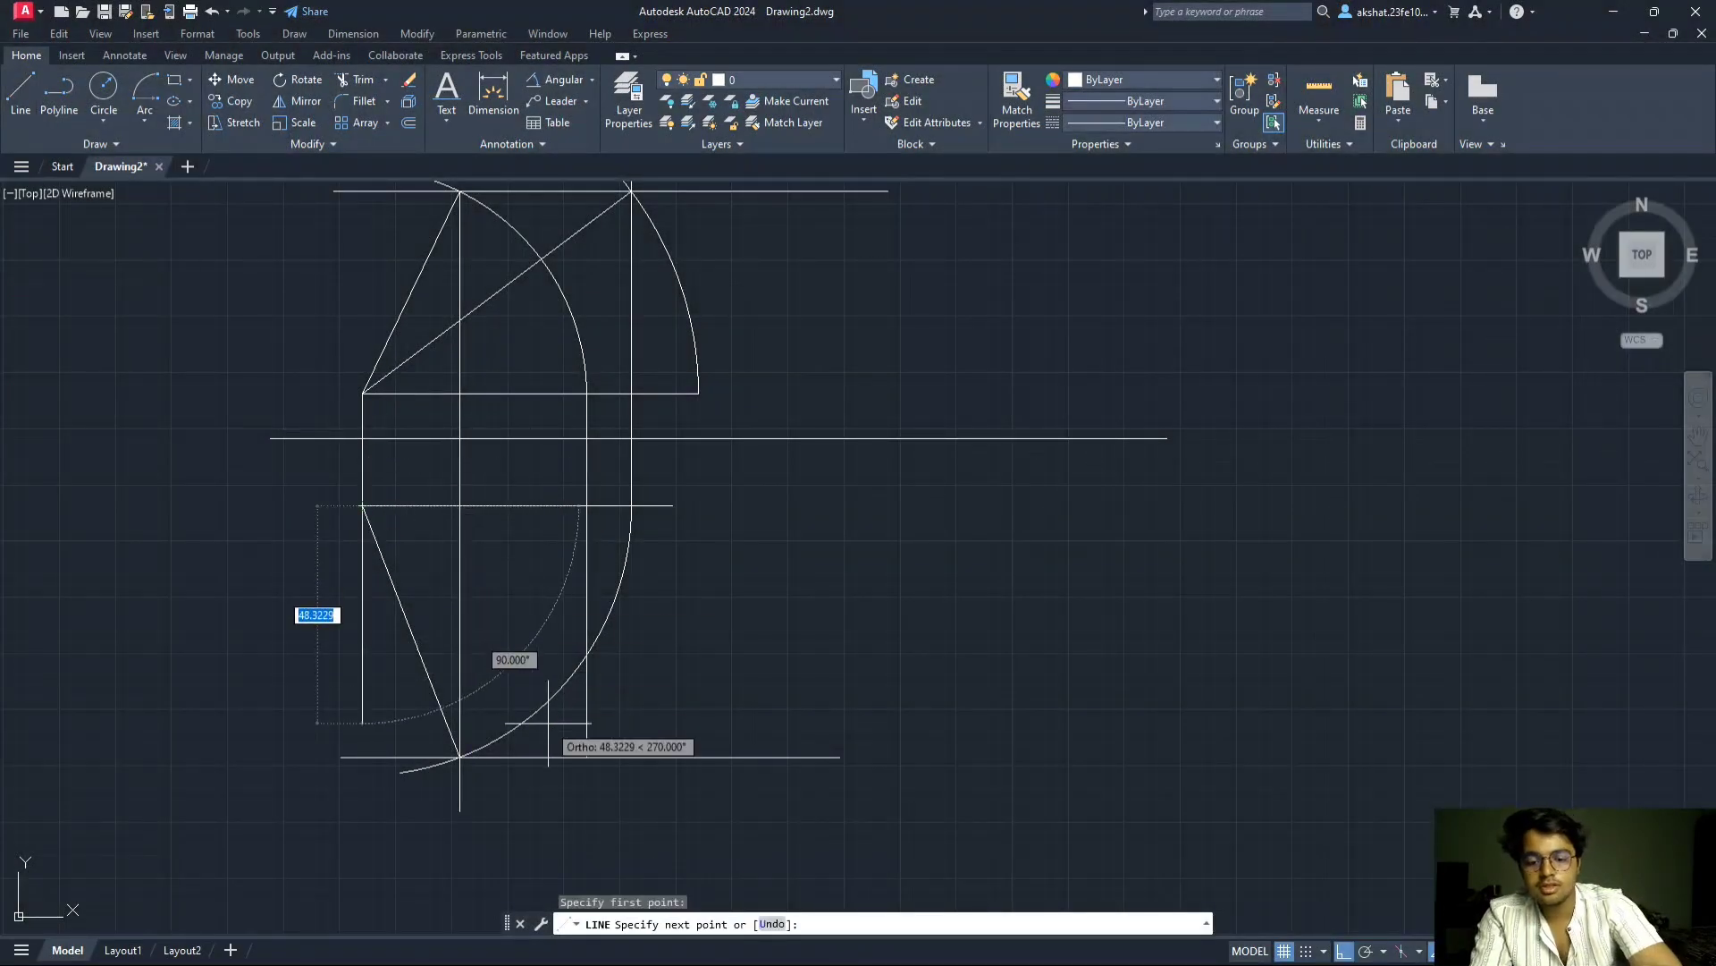
key("F8")
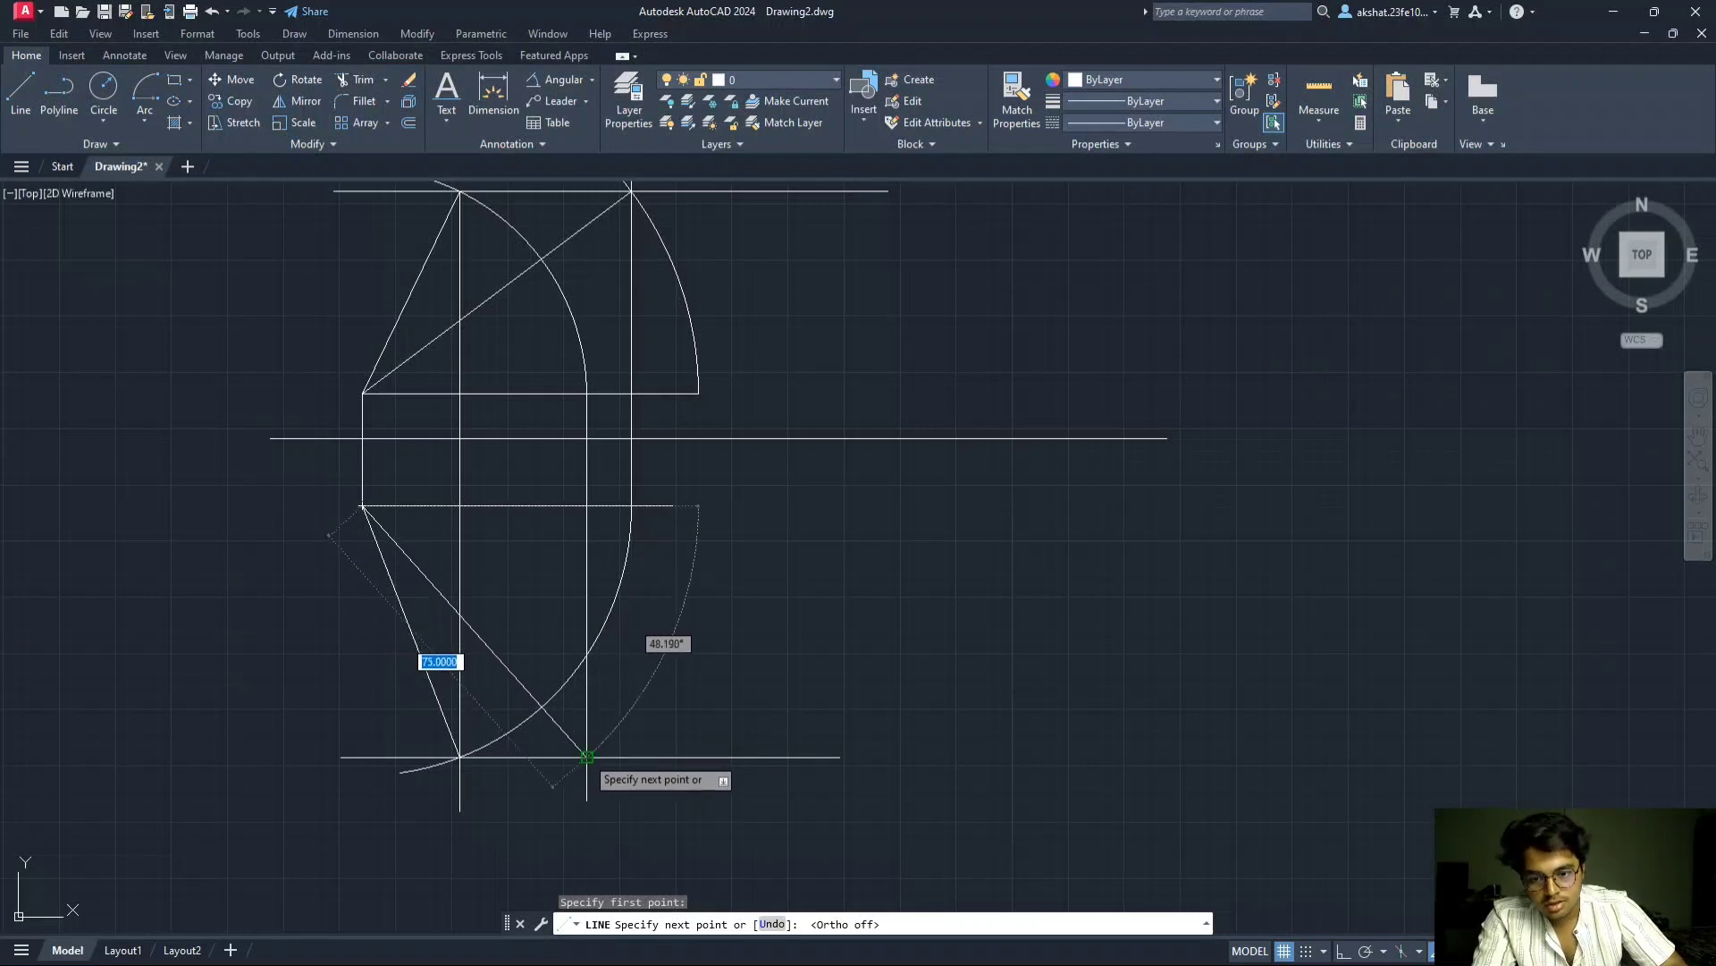
left_click(586, 756)
key("Escape")
- Dimension the upper true-length line with an aligned dimension placed above it
scroll(468, 479, "up", 2)
scroll(470, 455, "down", 2)
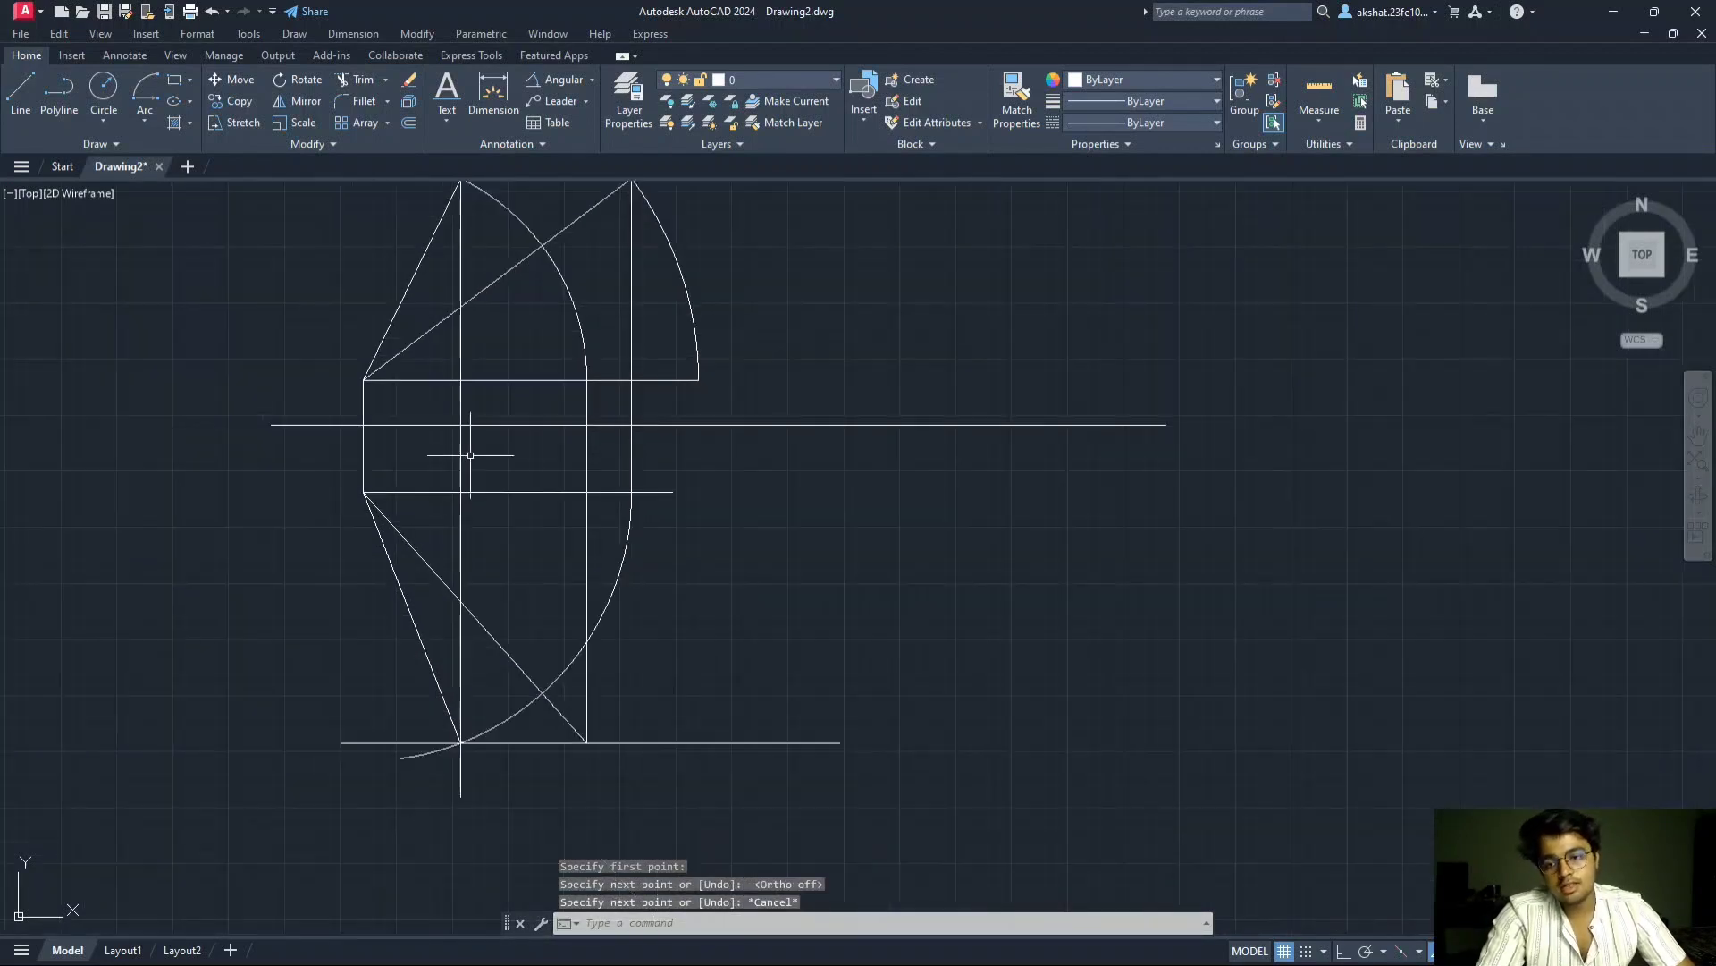
middle_click_drag(516, 287, 503, 447)
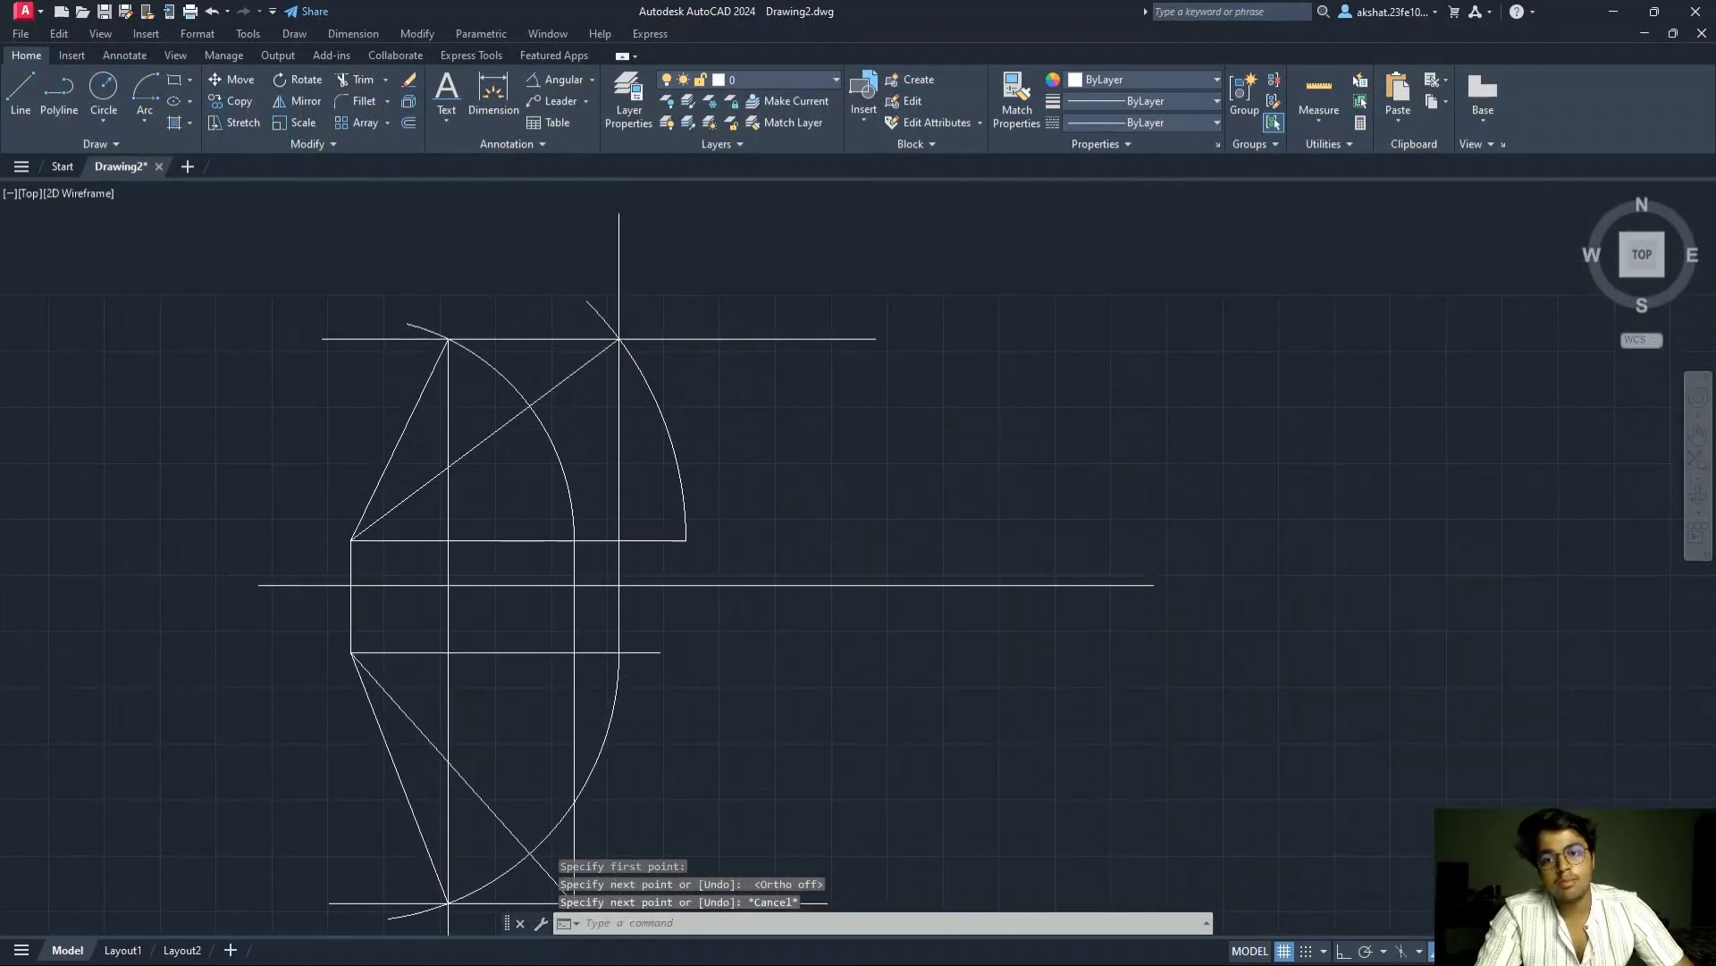
left_click(493, 96)
scroll(512, 293, "up", 4)
left_click(575, 557)
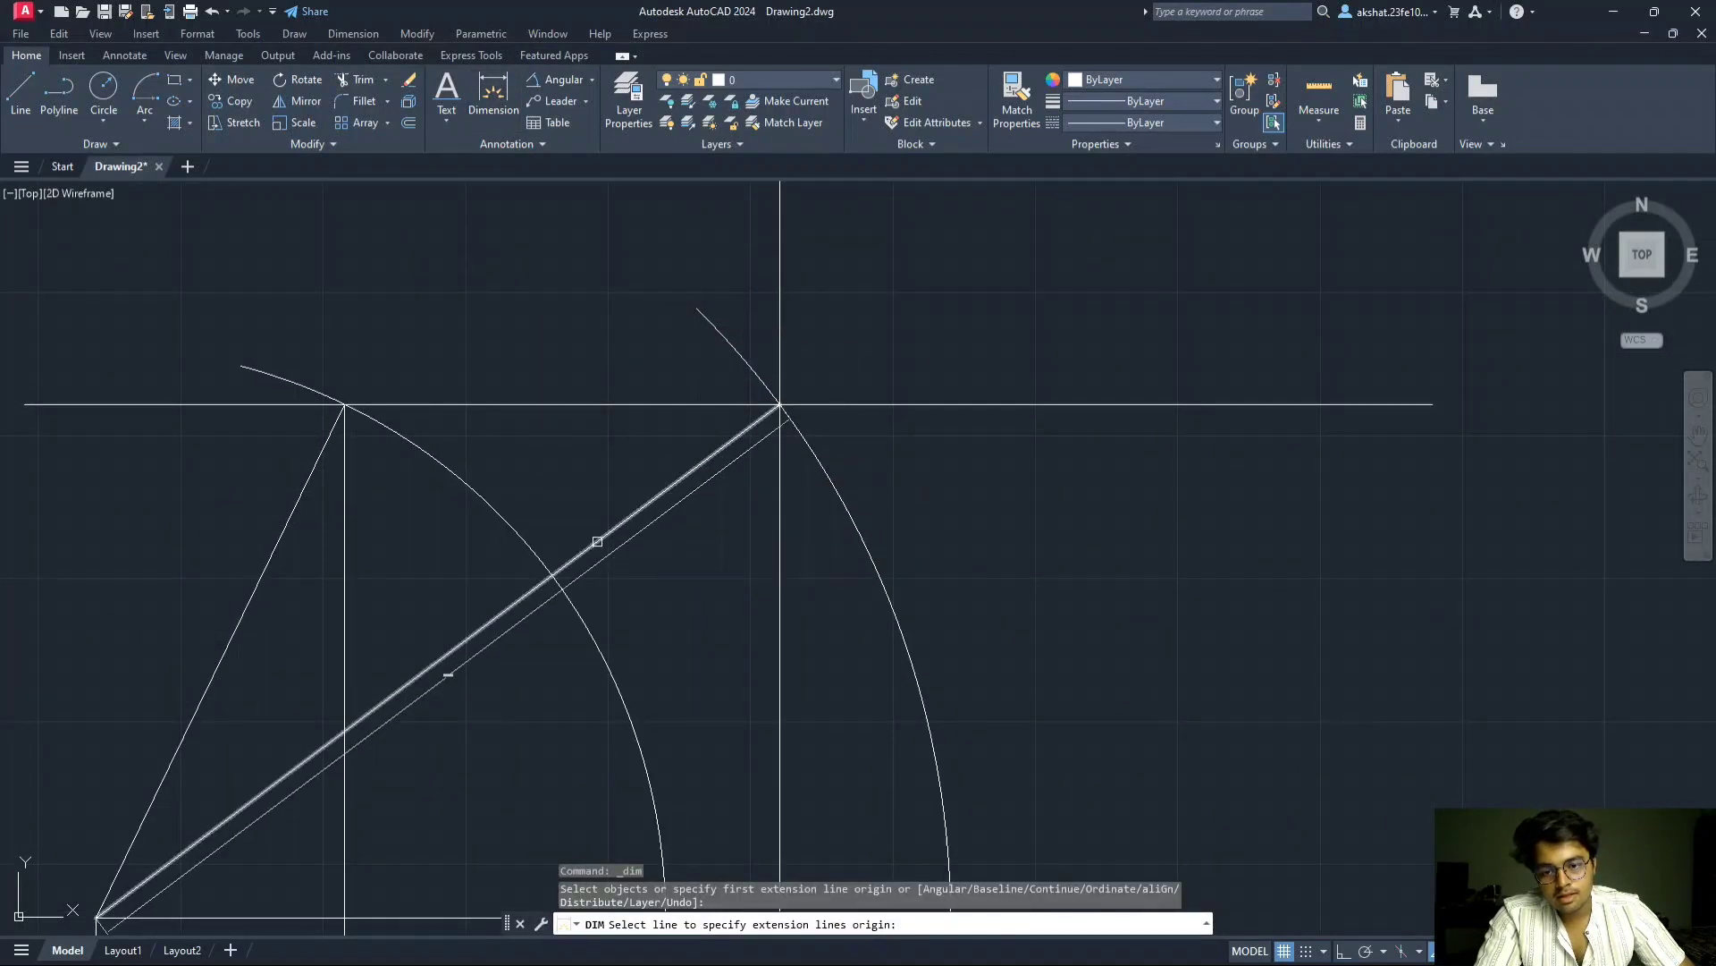
left_click(550, 516)
scroll(384, 613, "up", 5)
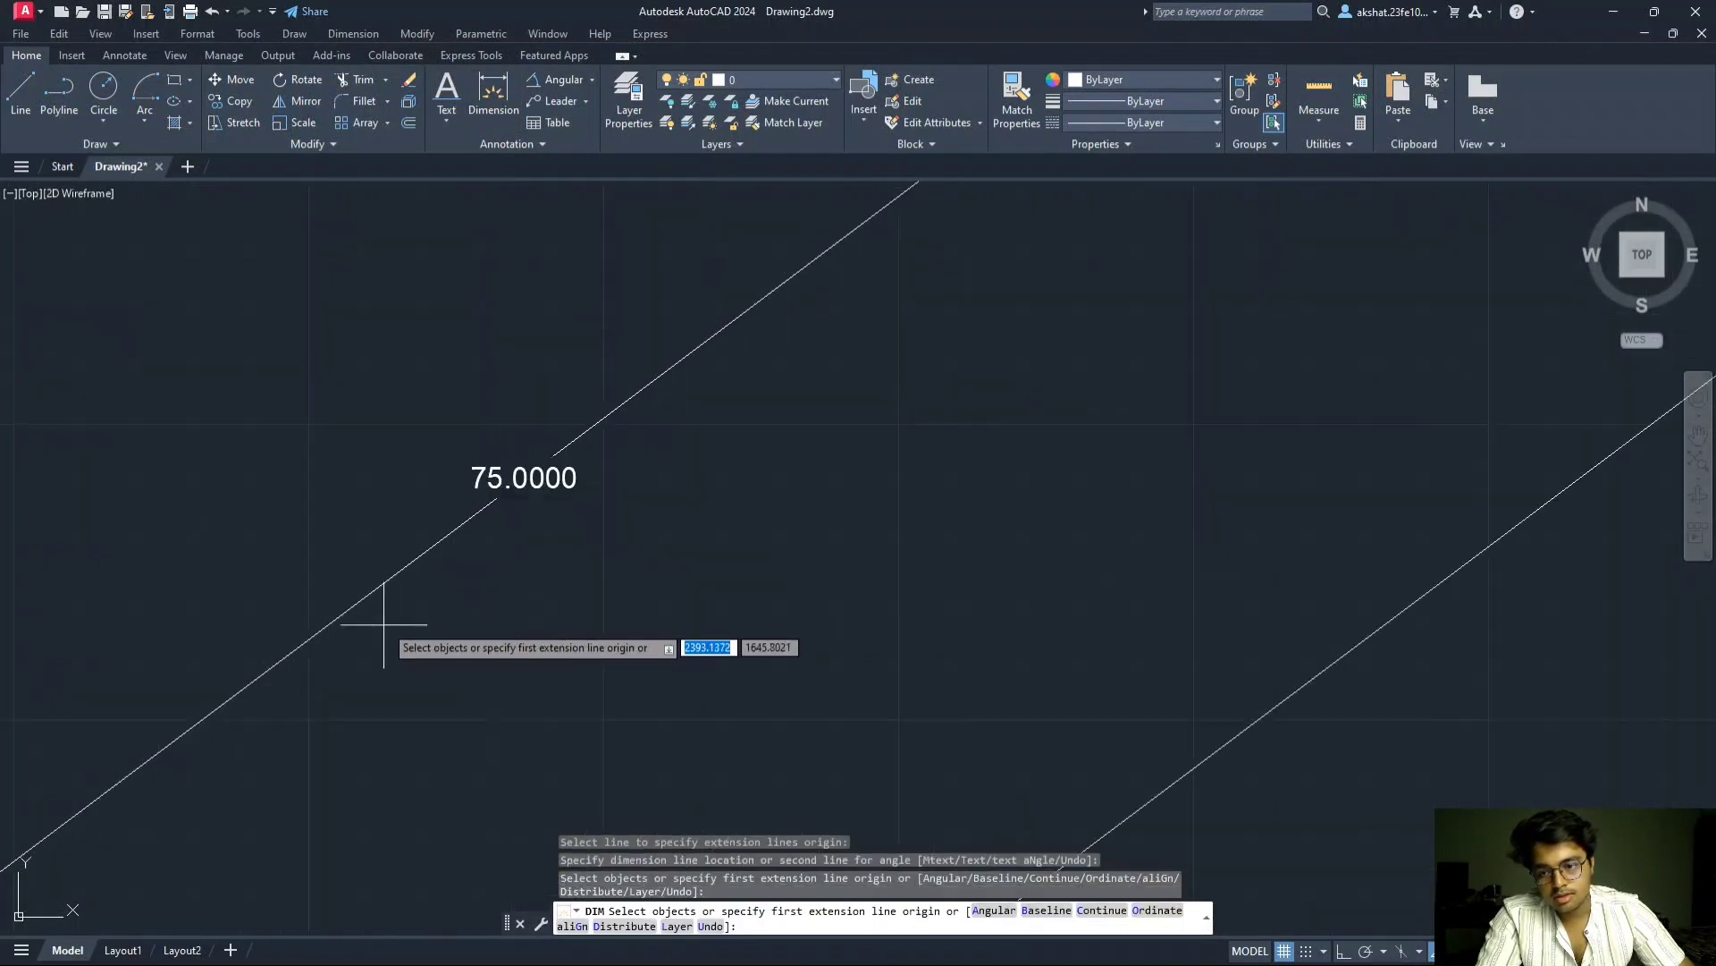
- Dimension the lower true-length line with an aligned dimension placed above it
scroll(502, 500, "down", 8)
scroll(741, 345, "up", 3)
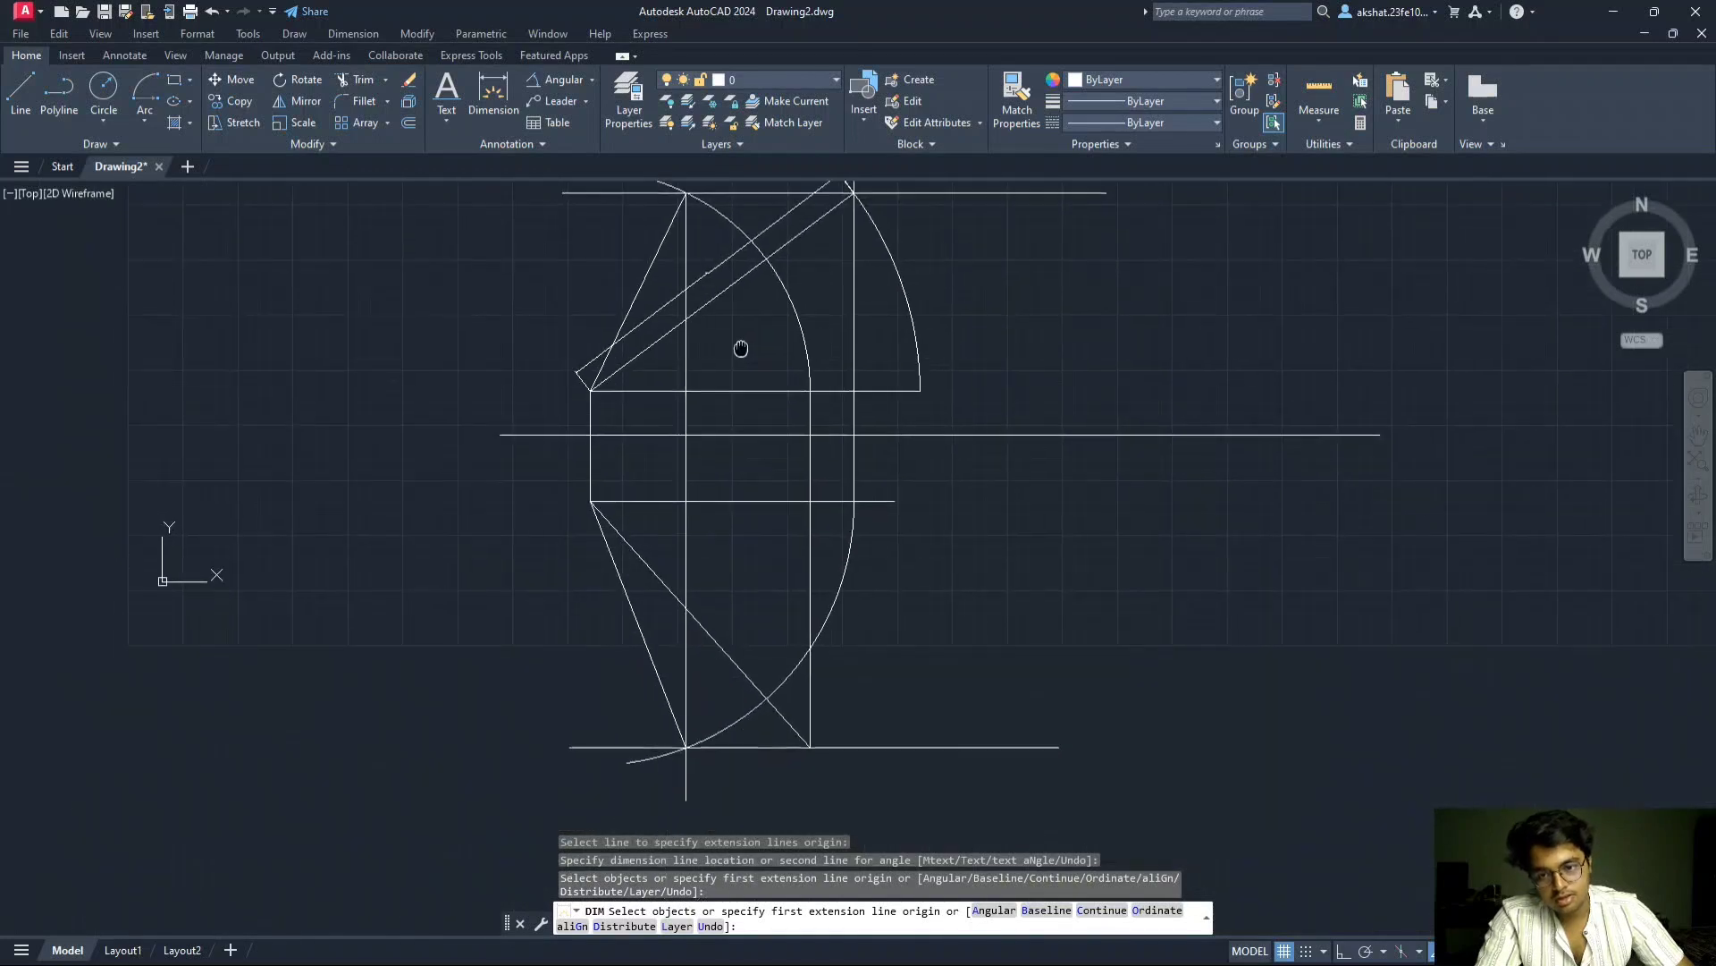
left_click(732, 643)
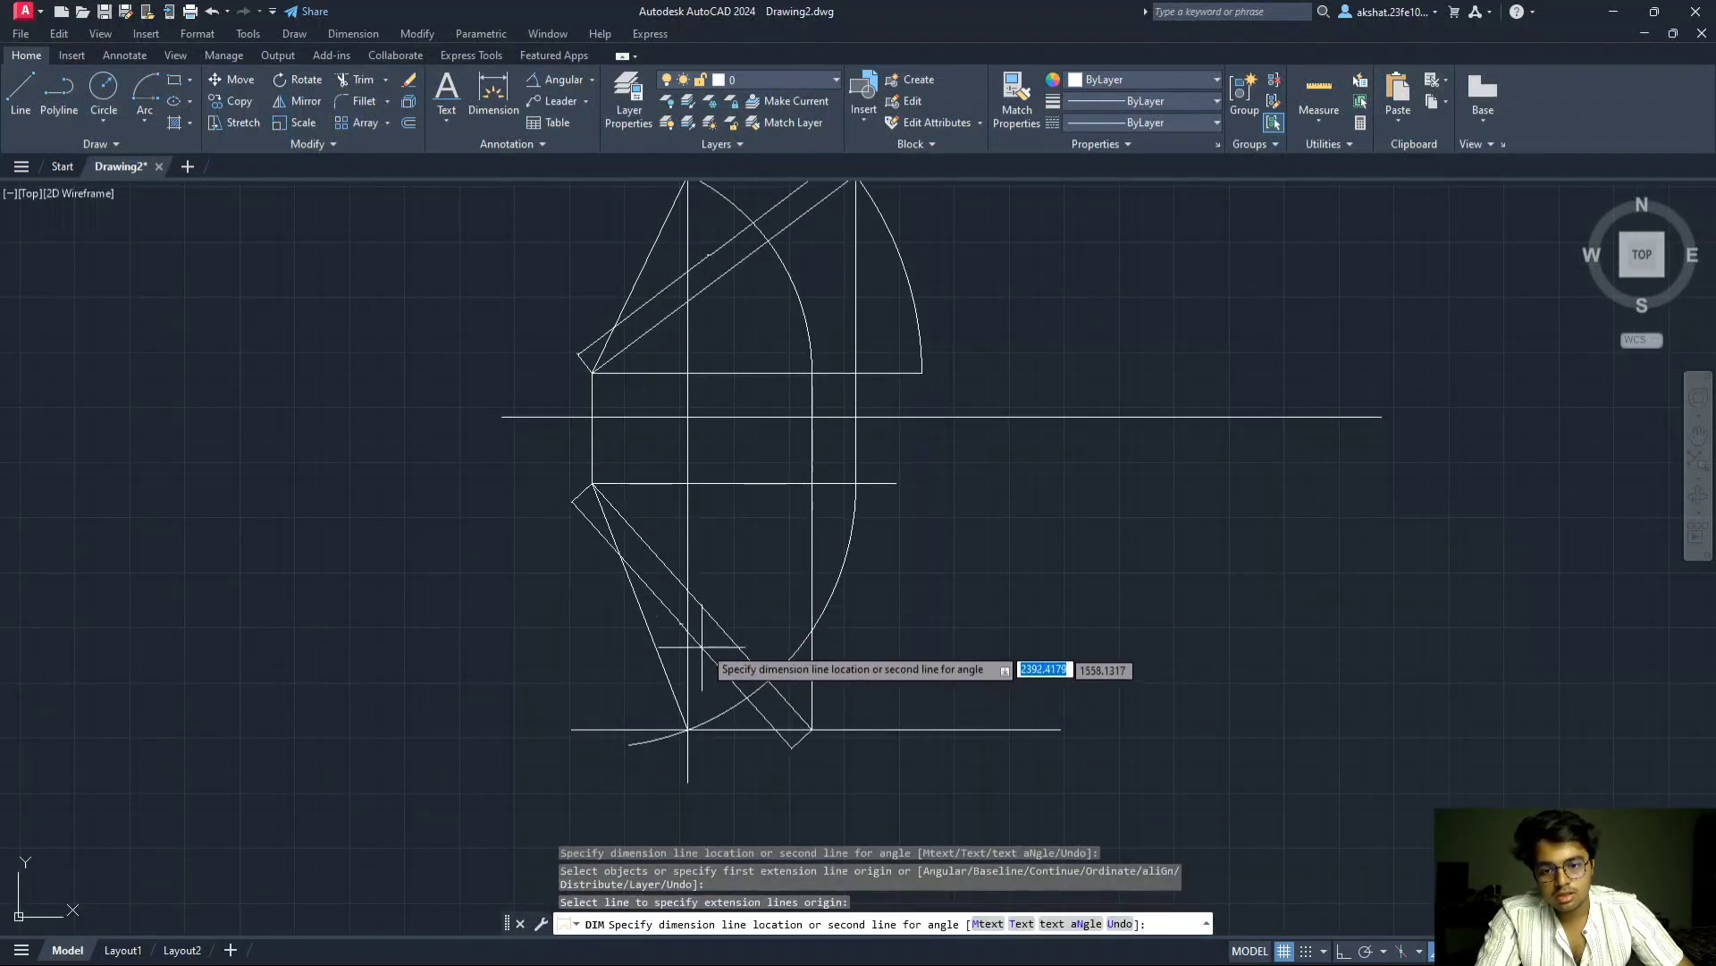
left_click(706, 579)
scroll(720, 586, "up", 13)
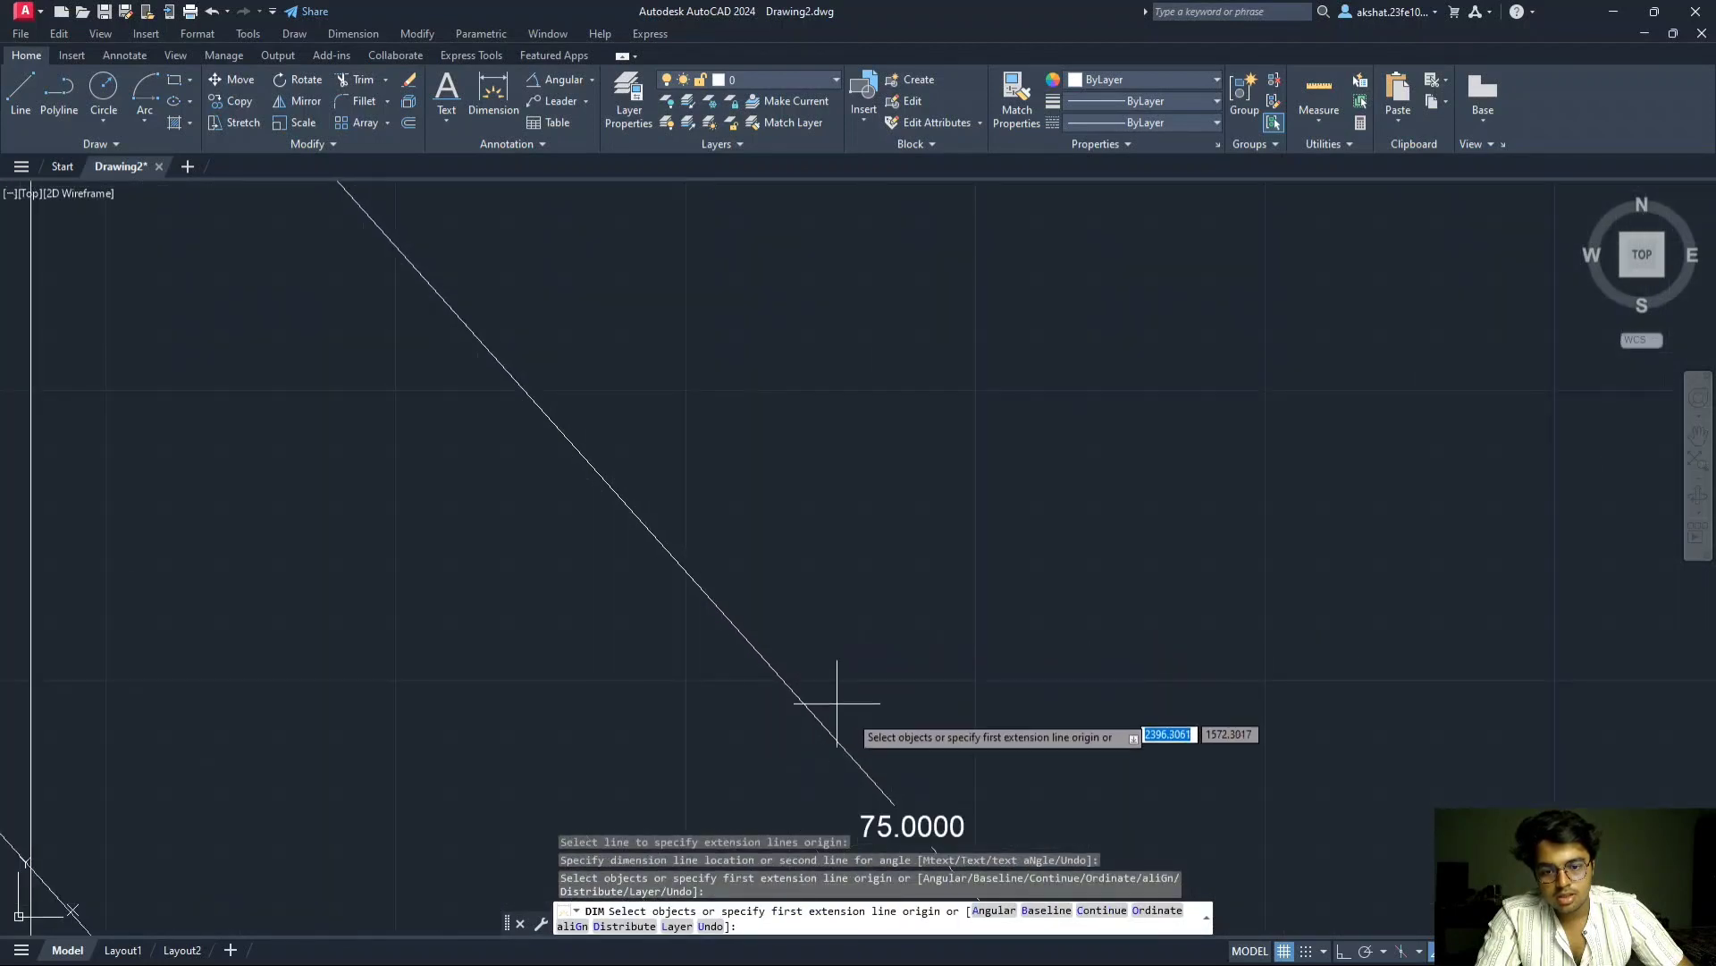
middle_click_drag(846, 708, 809, 554)
scroll(741, 475, "down", 10)
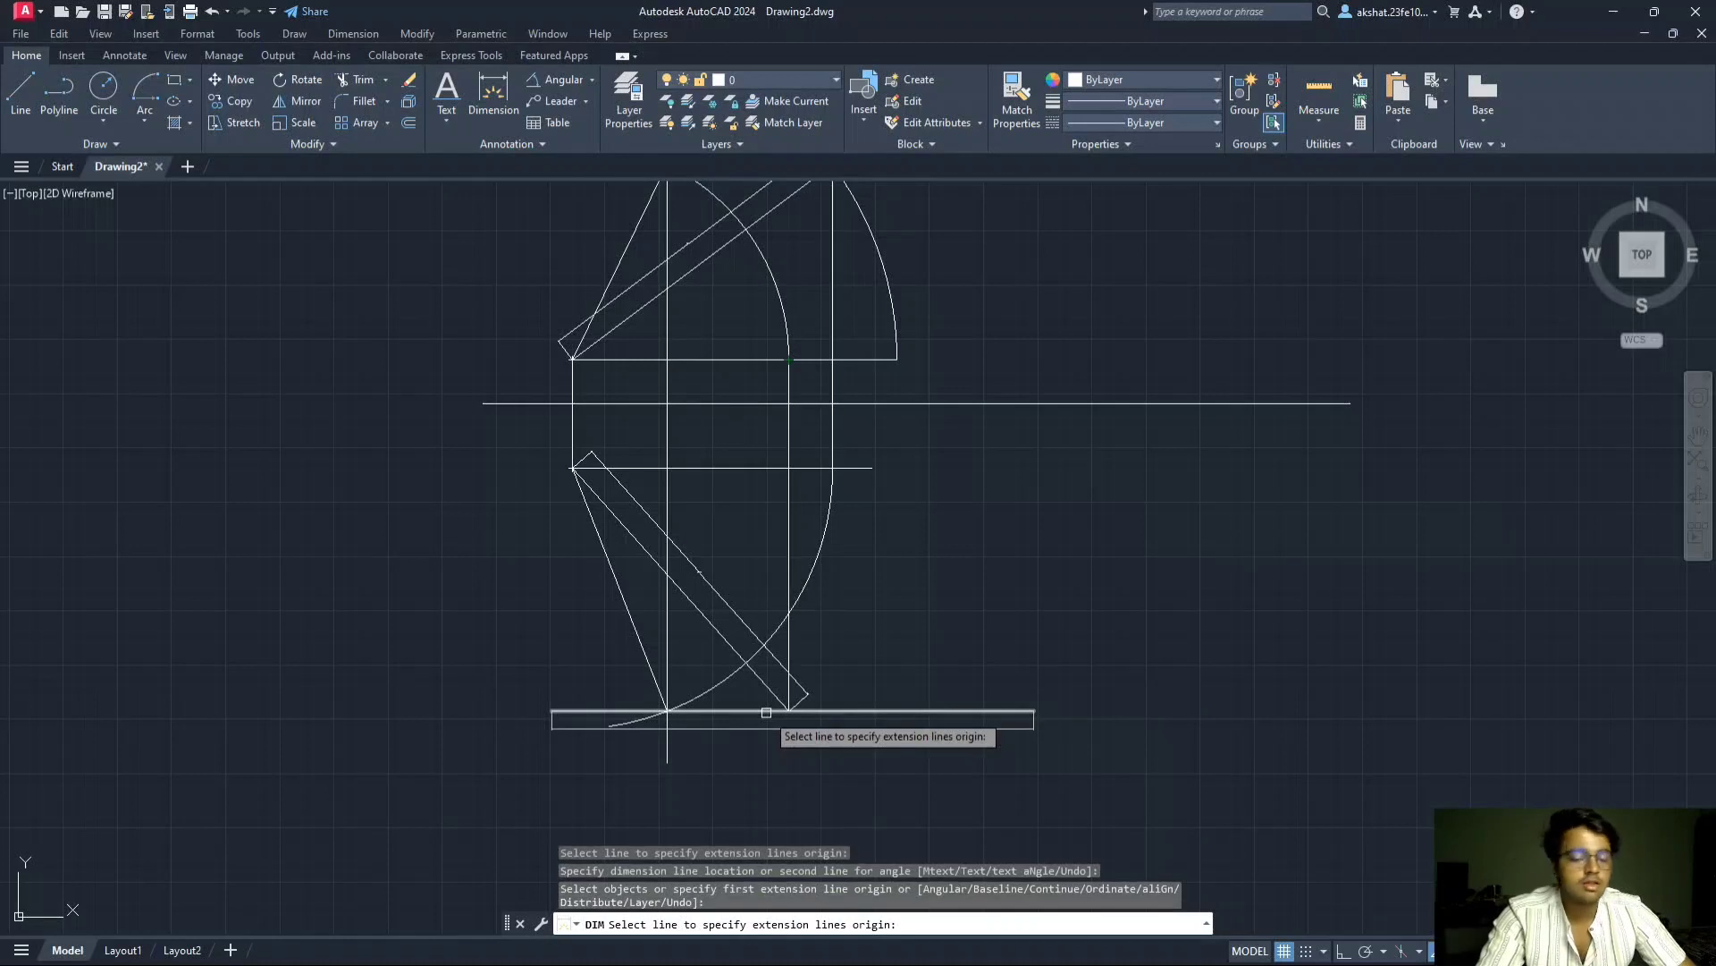
scroll(987, 411, "up", 3)
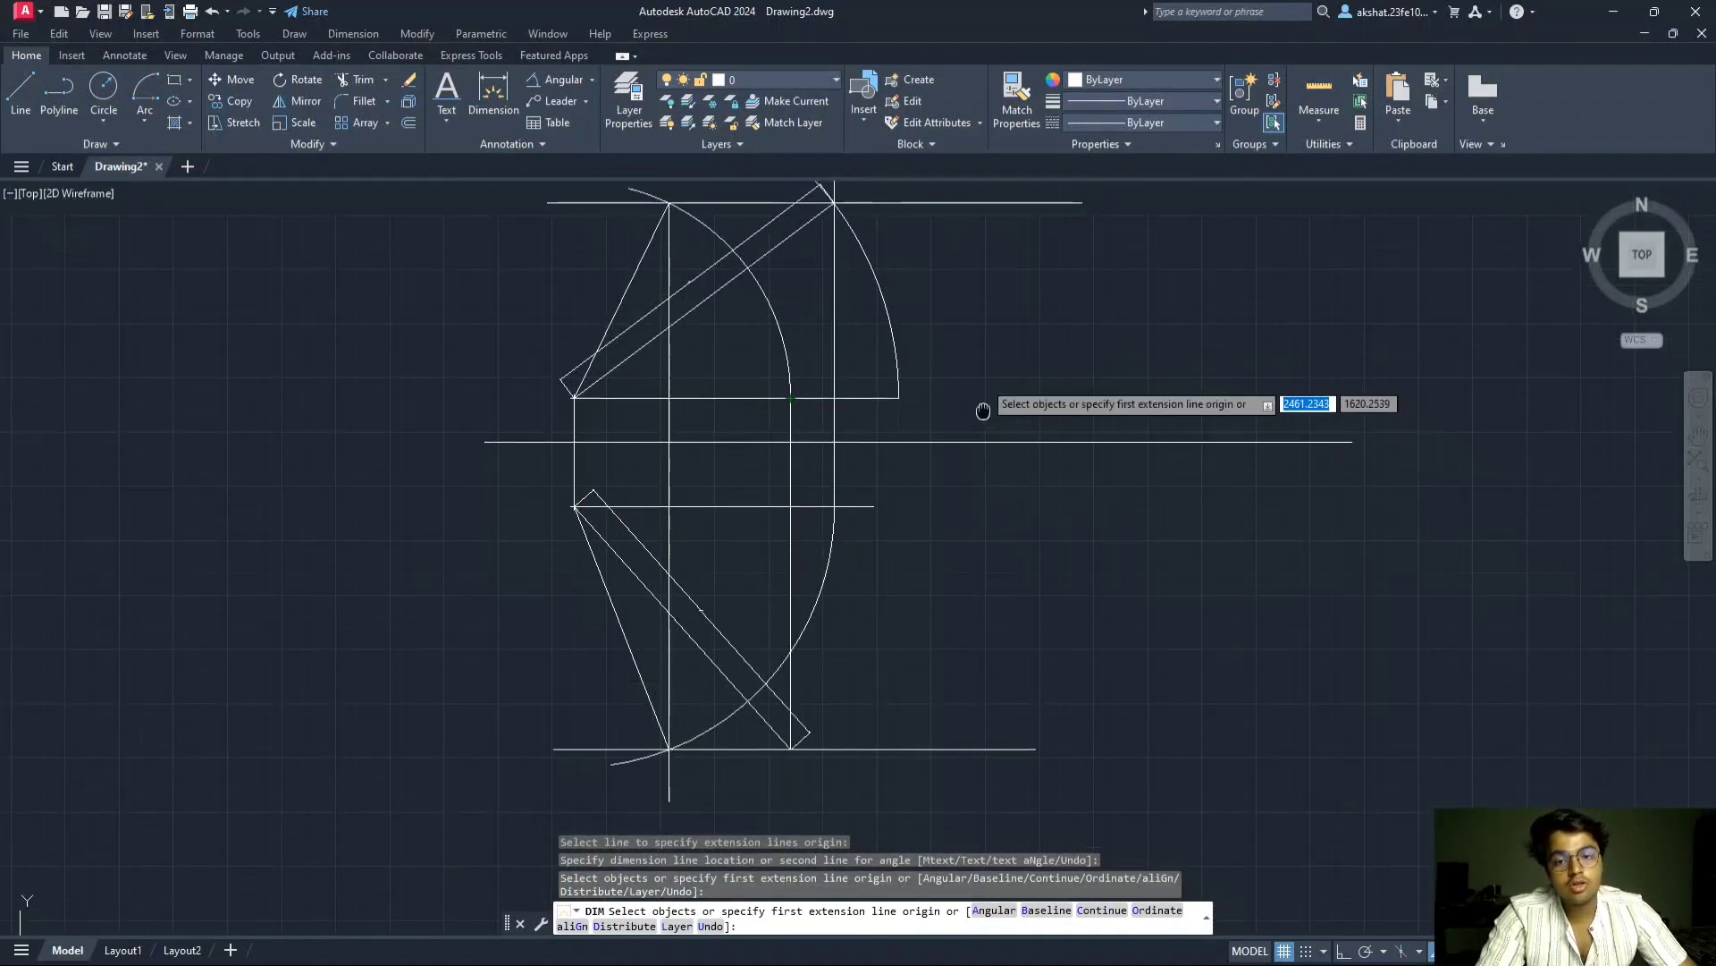
scroll(853, 314, "down", 2)
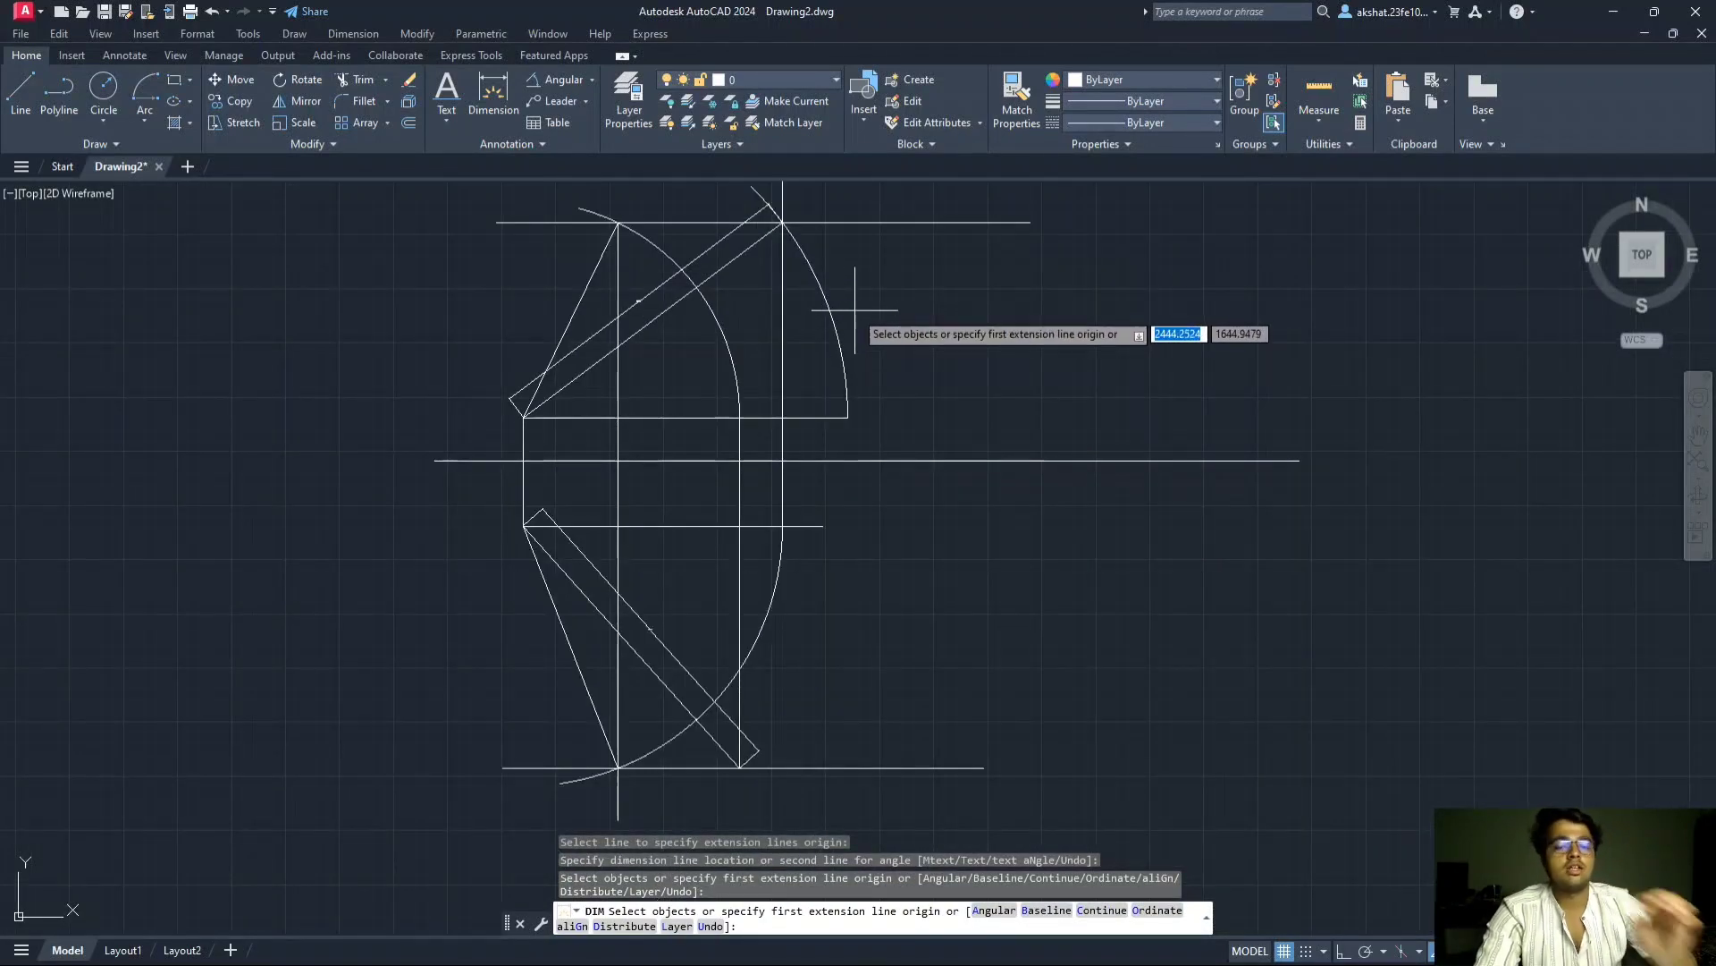
- Switch to the Projection of straight lines II PDF in the browser and review the Problem 10 solution
key("alt+Tab")
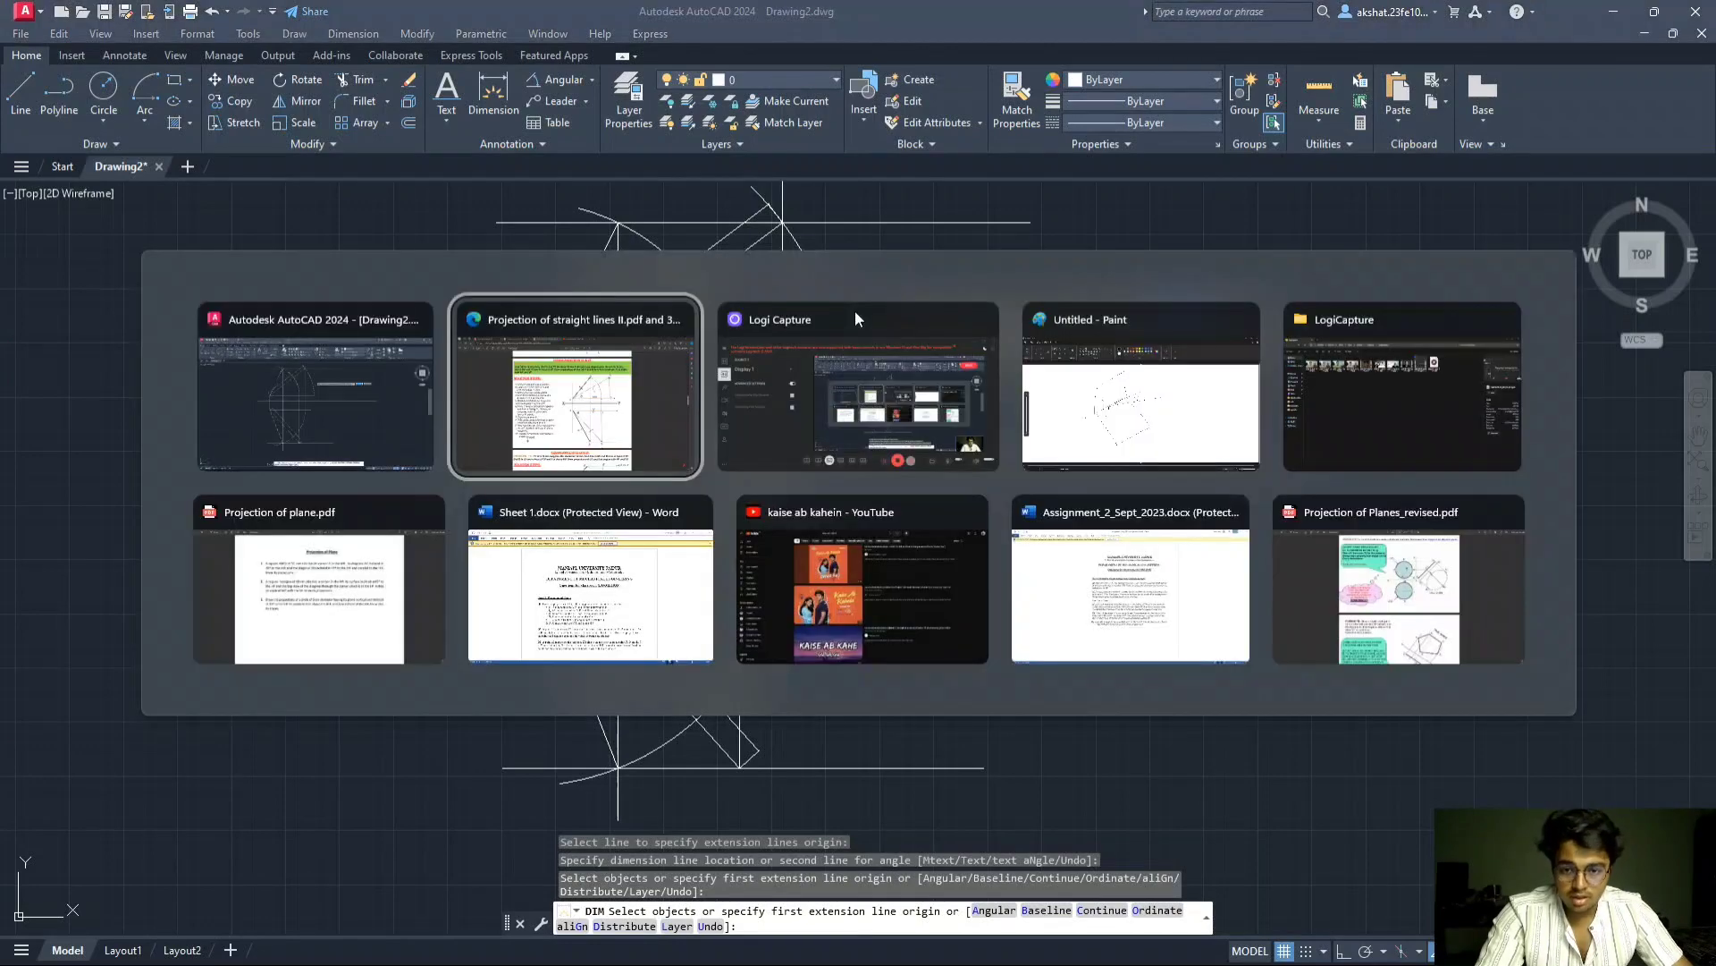
left_click(855, 309)
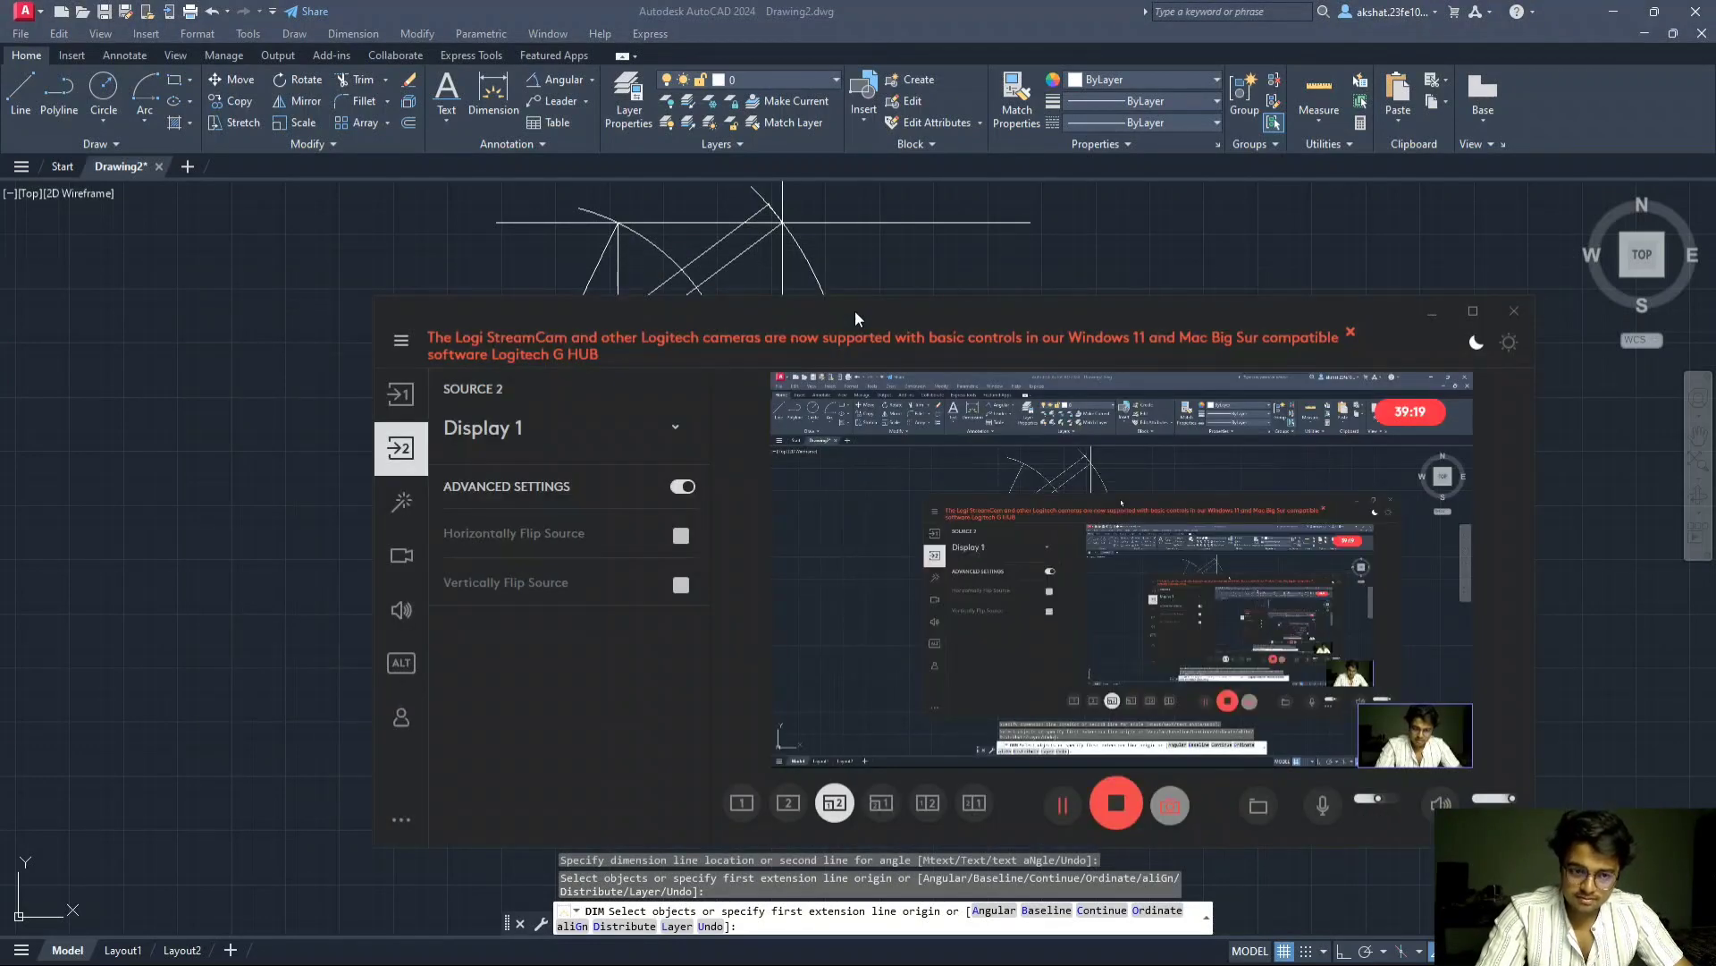
key("alt+Tab")
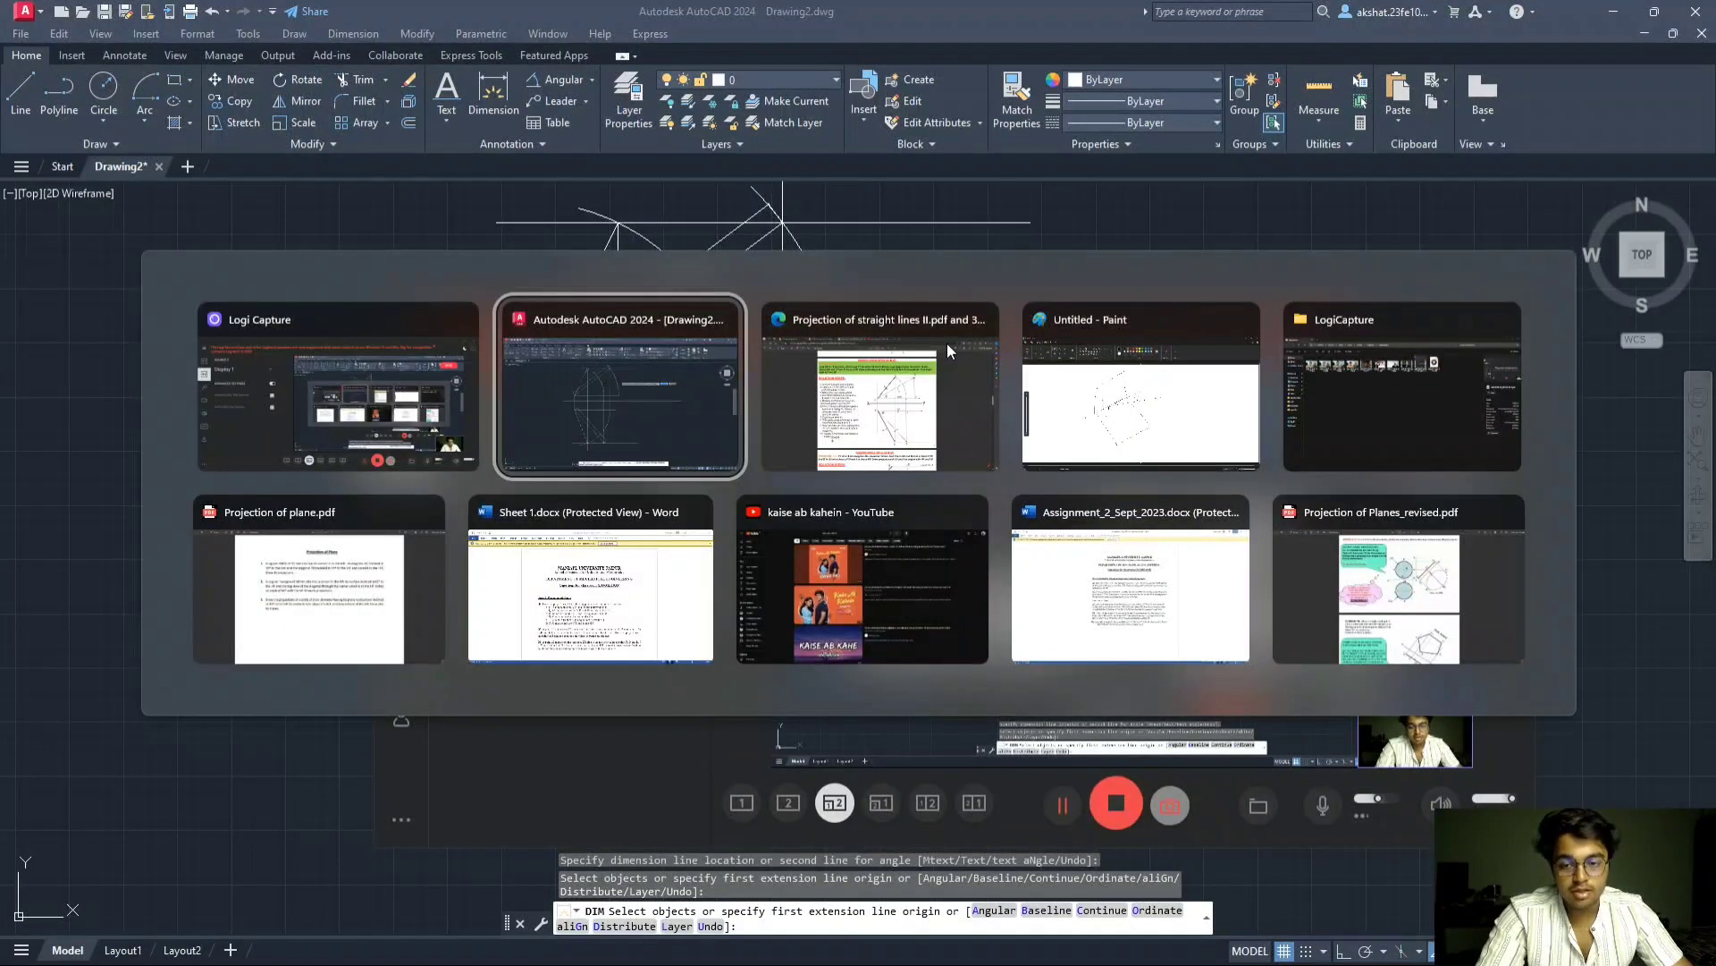
key("alt+Tab")
key("Tab")
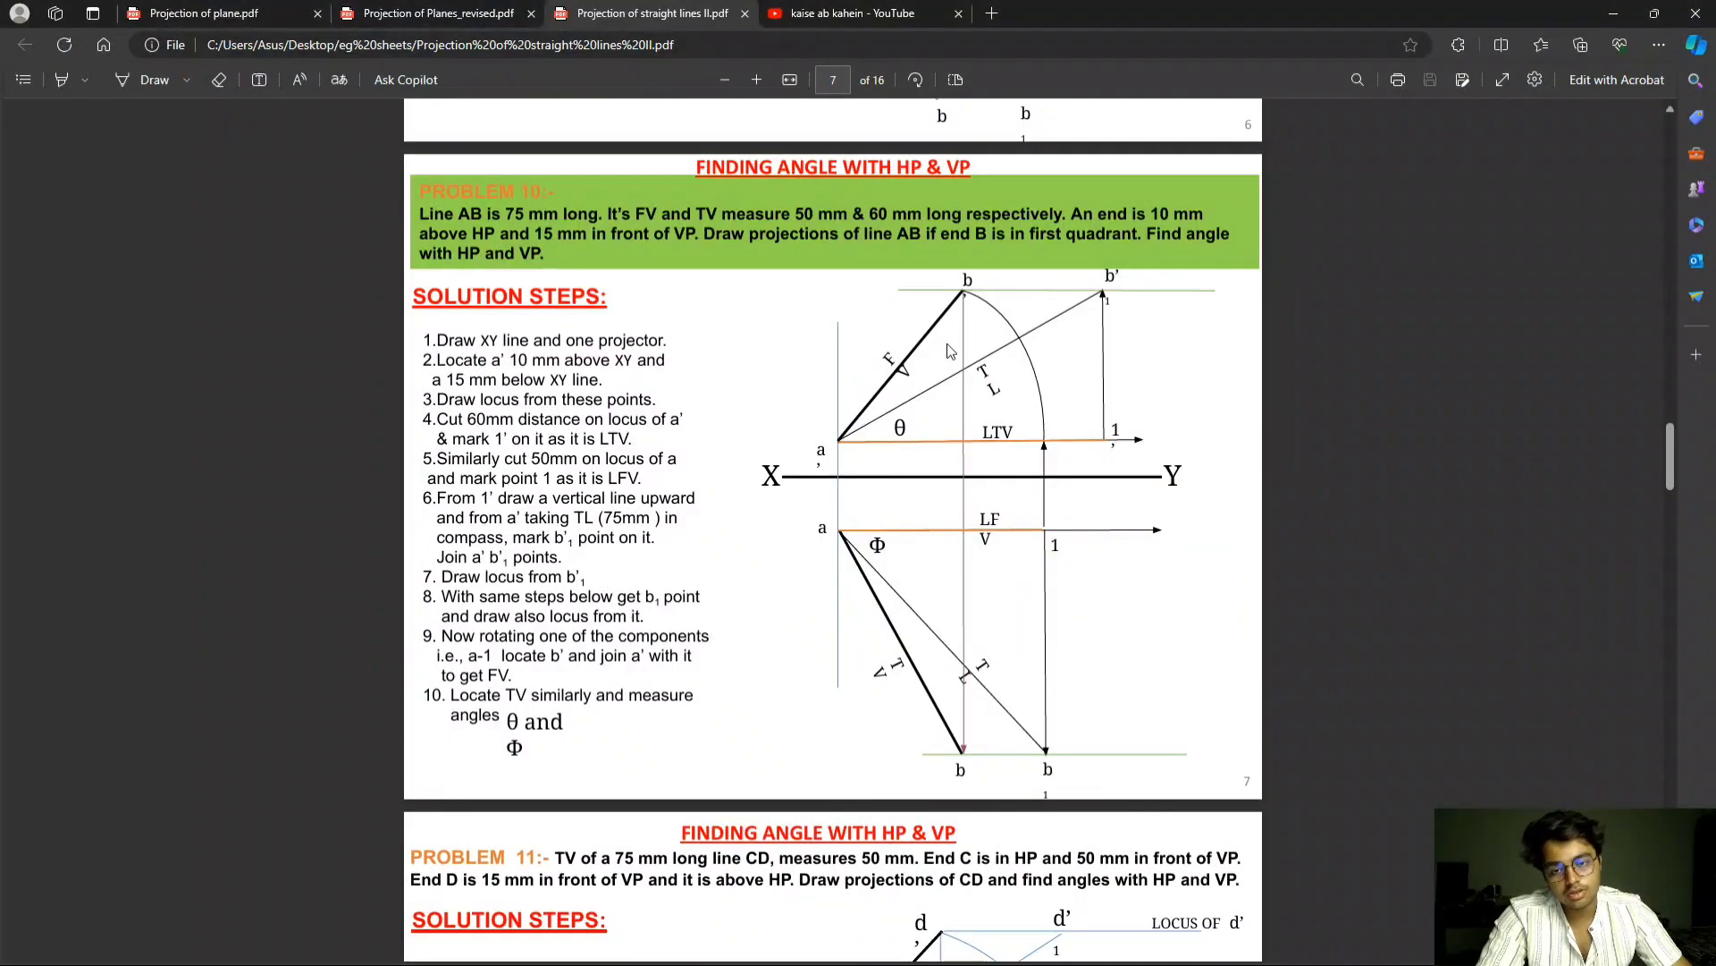
key("alt+Tab")
key("Tab")
key("Tab")
key("alt+Tab")
key("Tab")
key("Tab")
key("Tab")
key("Tab")
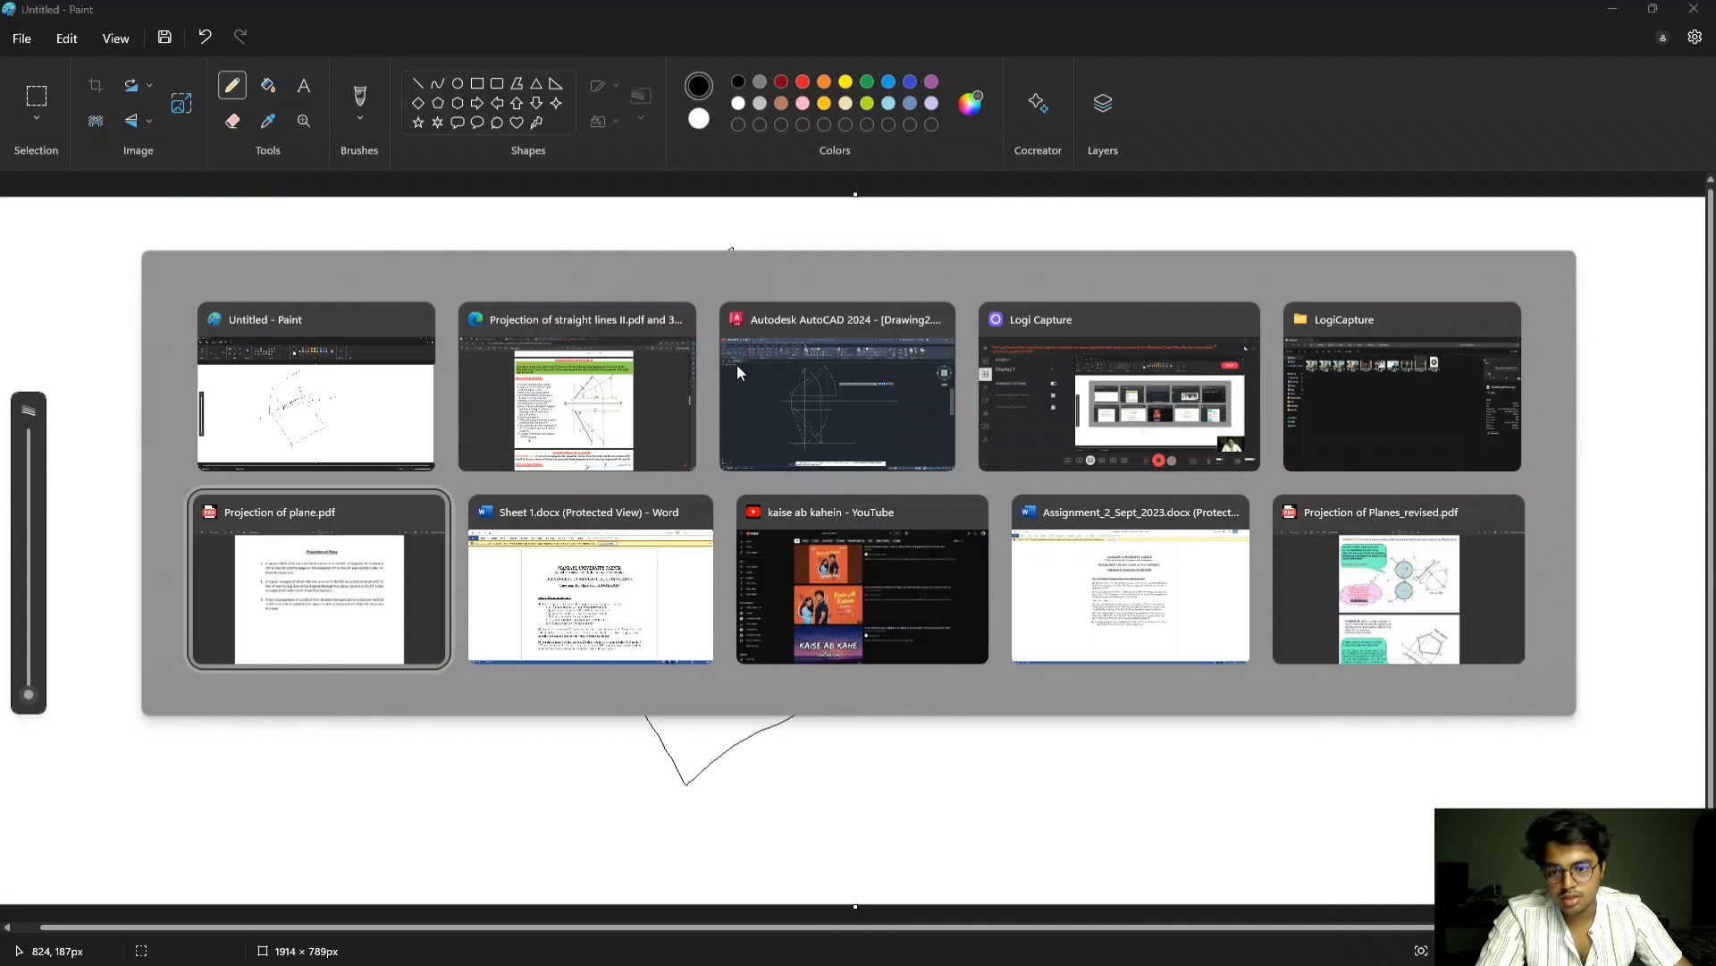
key("Tab")
left_click(597, 542)
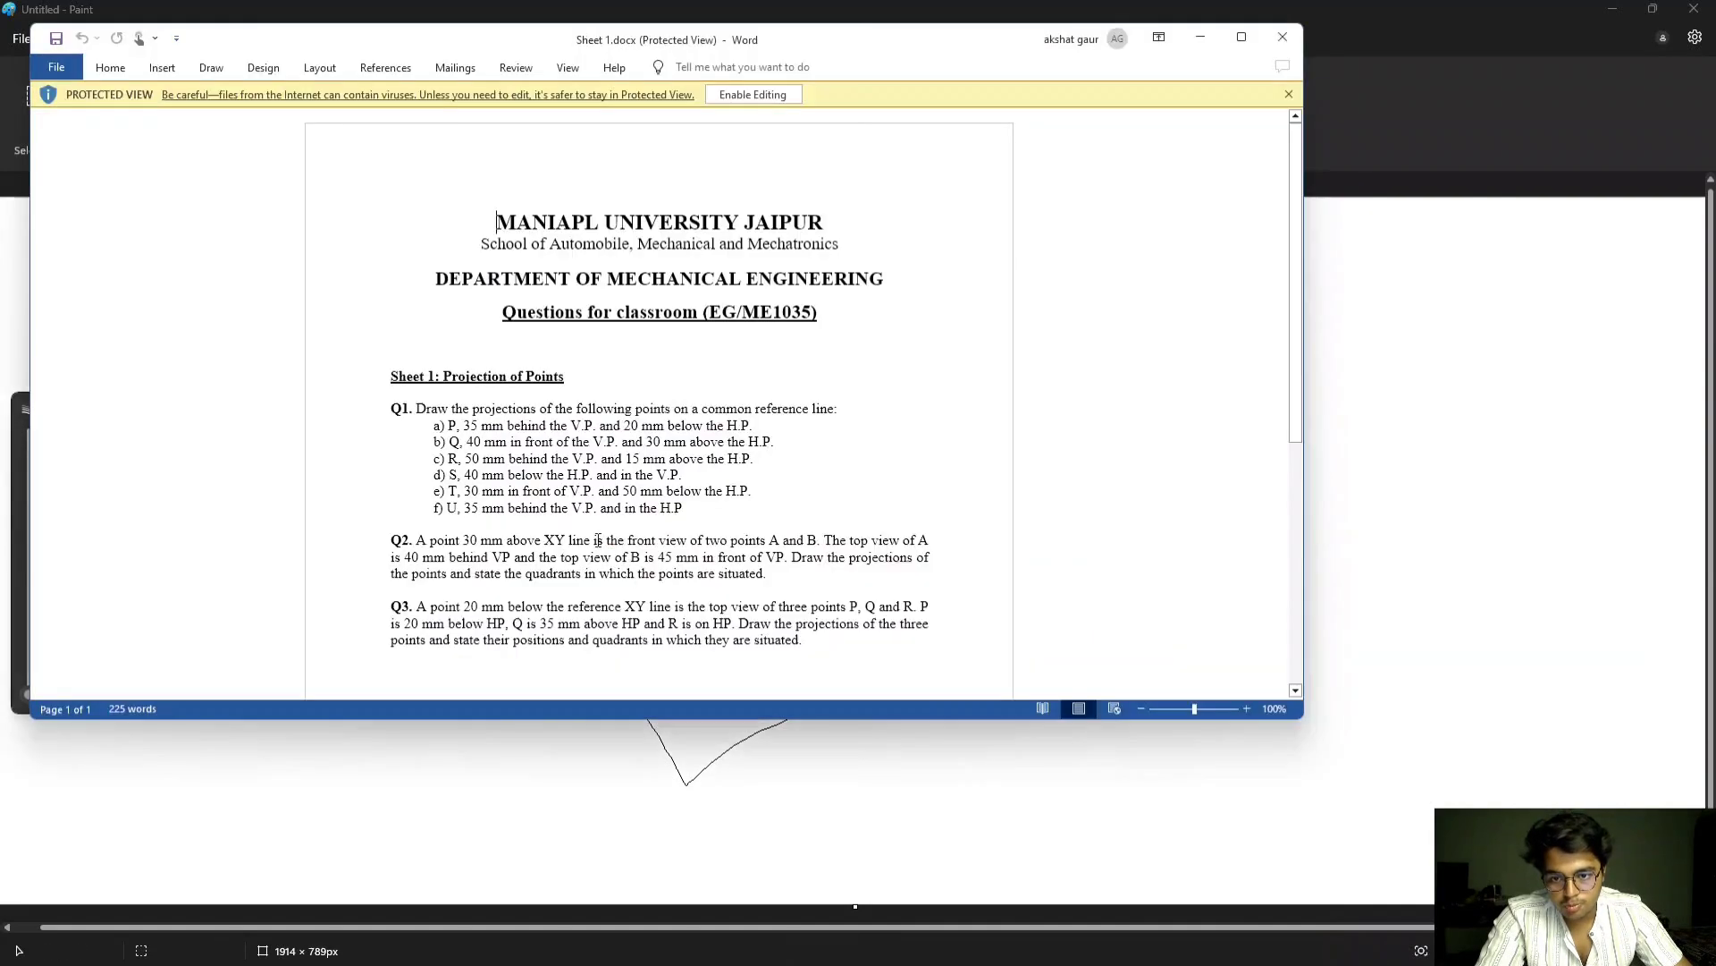
- Switch to Assignment_2_Sept_2023.docx in Word and review questions Q1 to Q5 of Sheet 2 on projection of lines
key("alt+Tab")
key("Tab")
key("Tab")
key("Tab")
key("Tab")
key("Tab")
key("Tab")
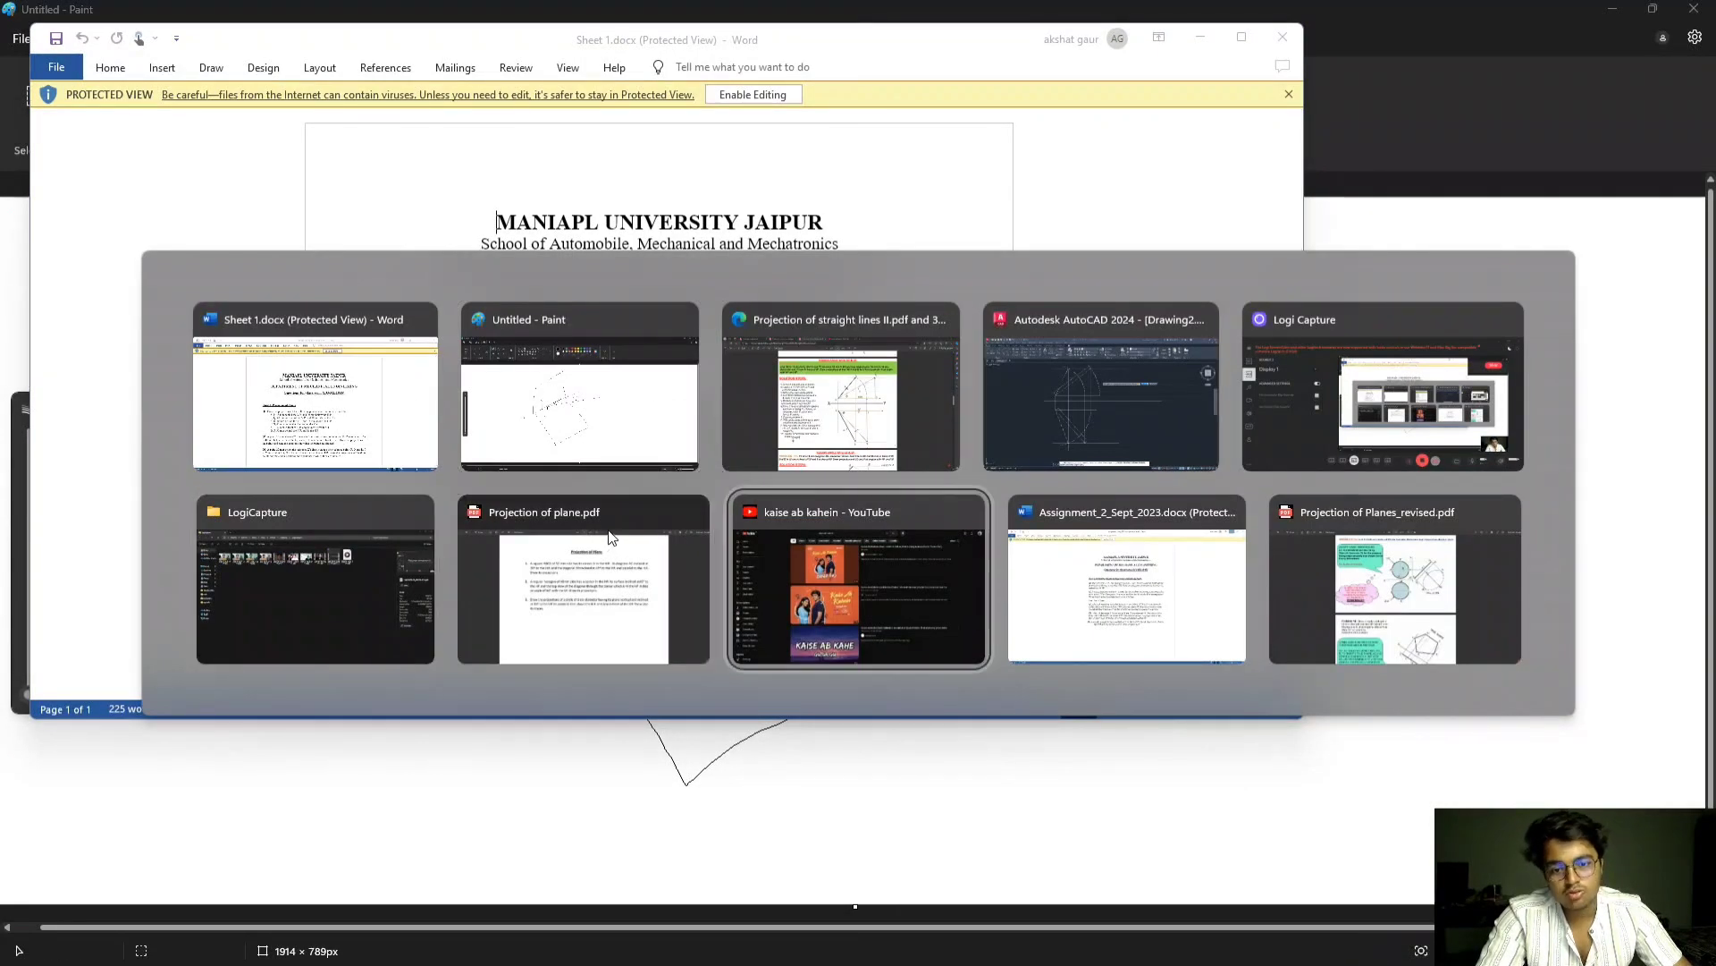
key("Tab")
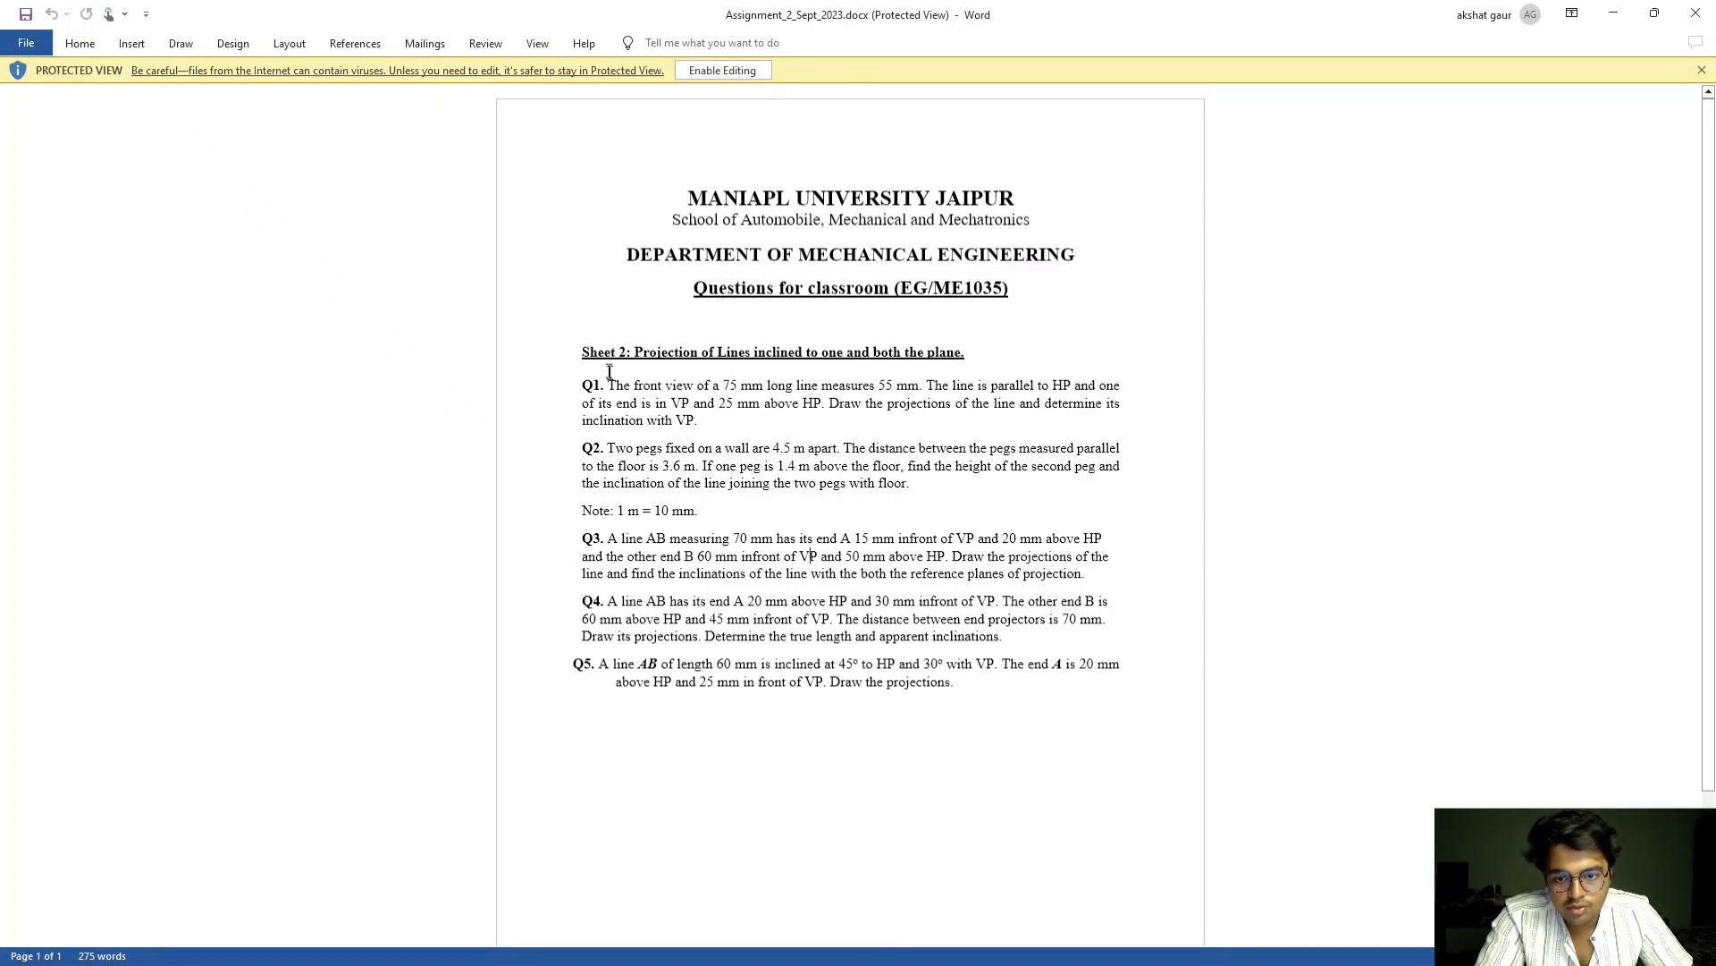
left_click_drag(600, 379, 1034, 684)
left_click(1034, 683)
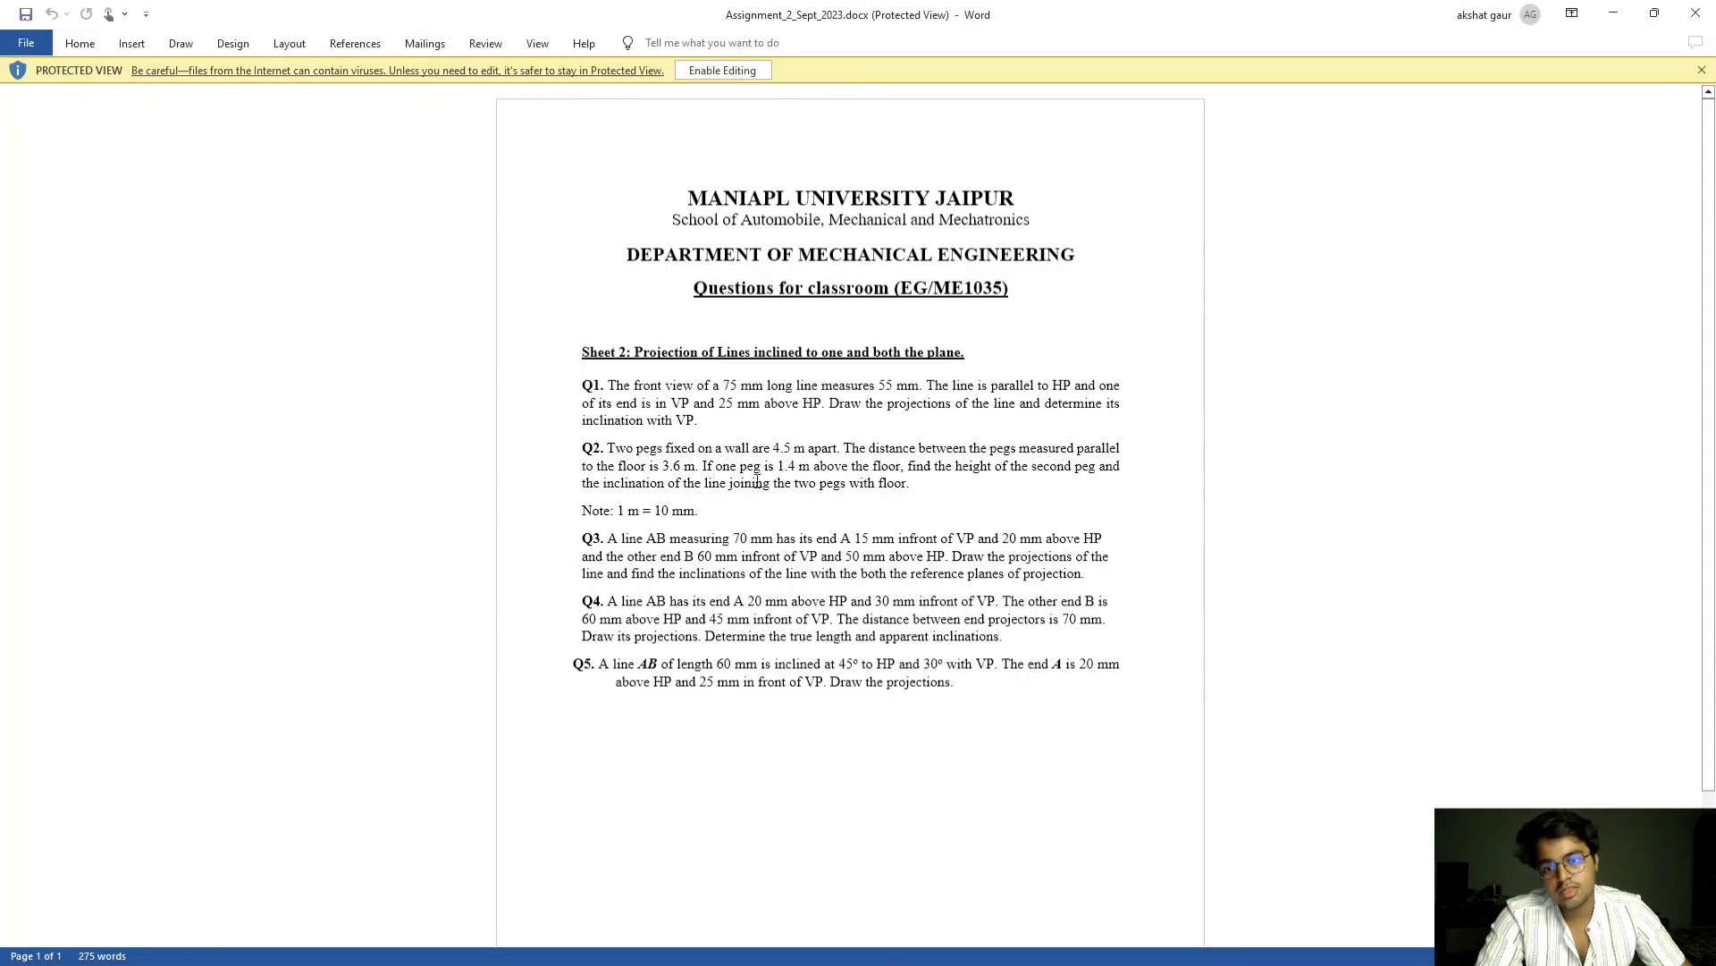
key("alt+Tab")
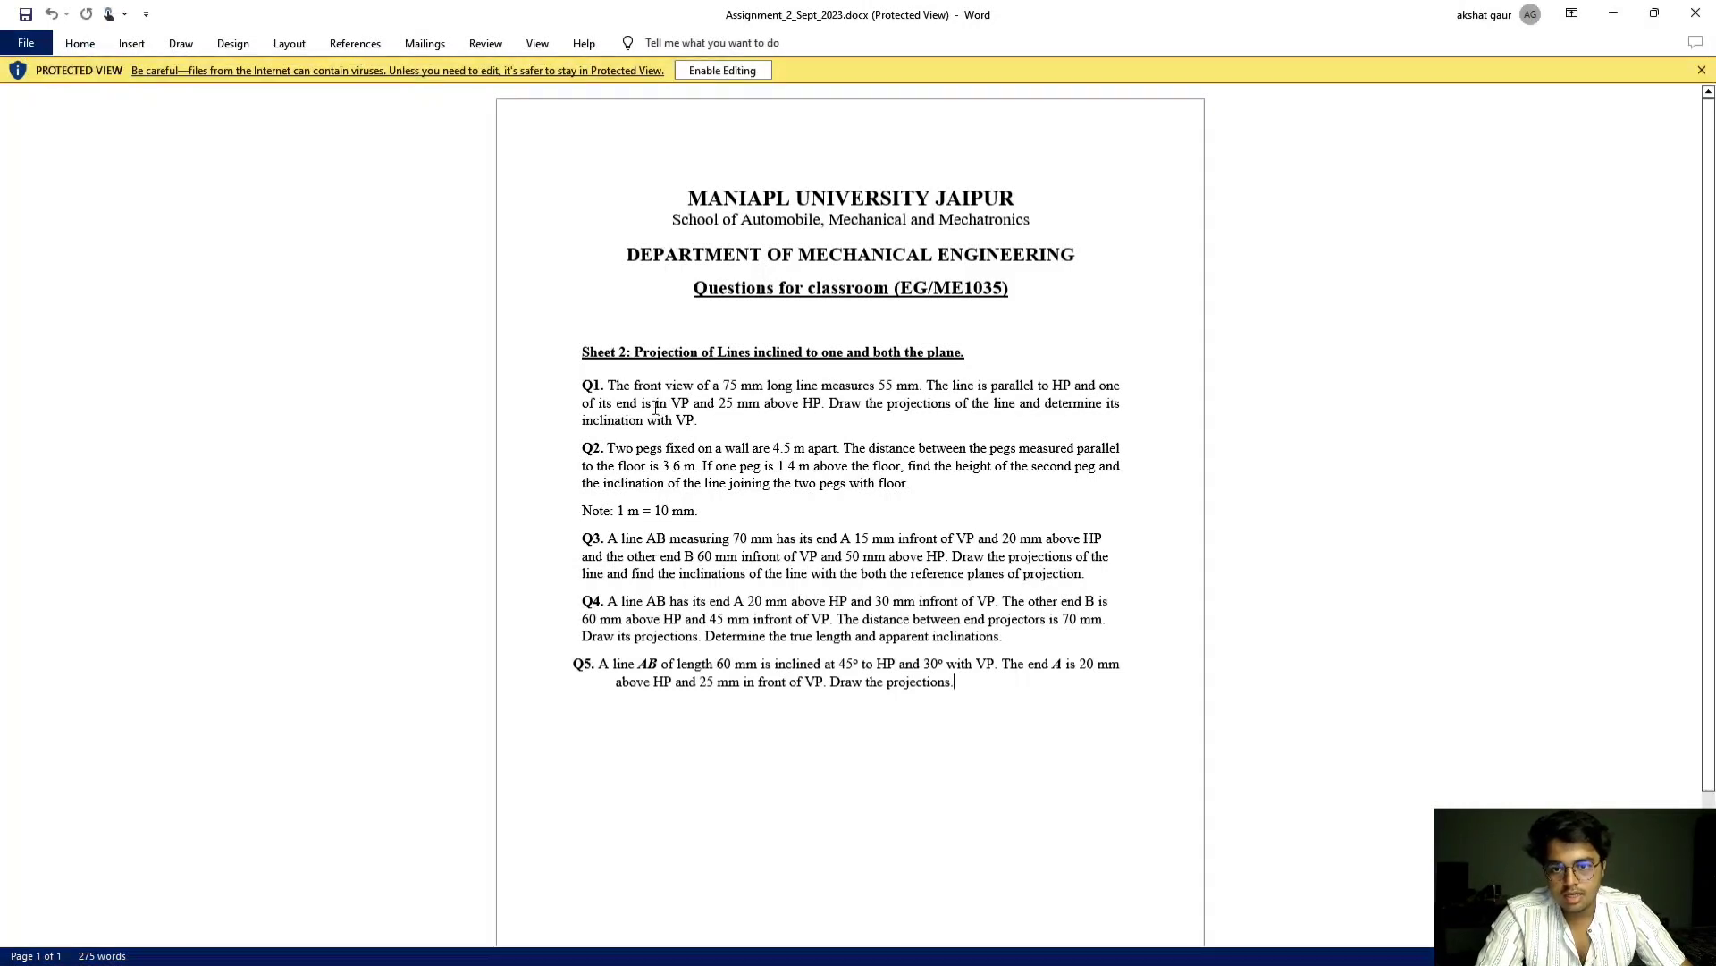